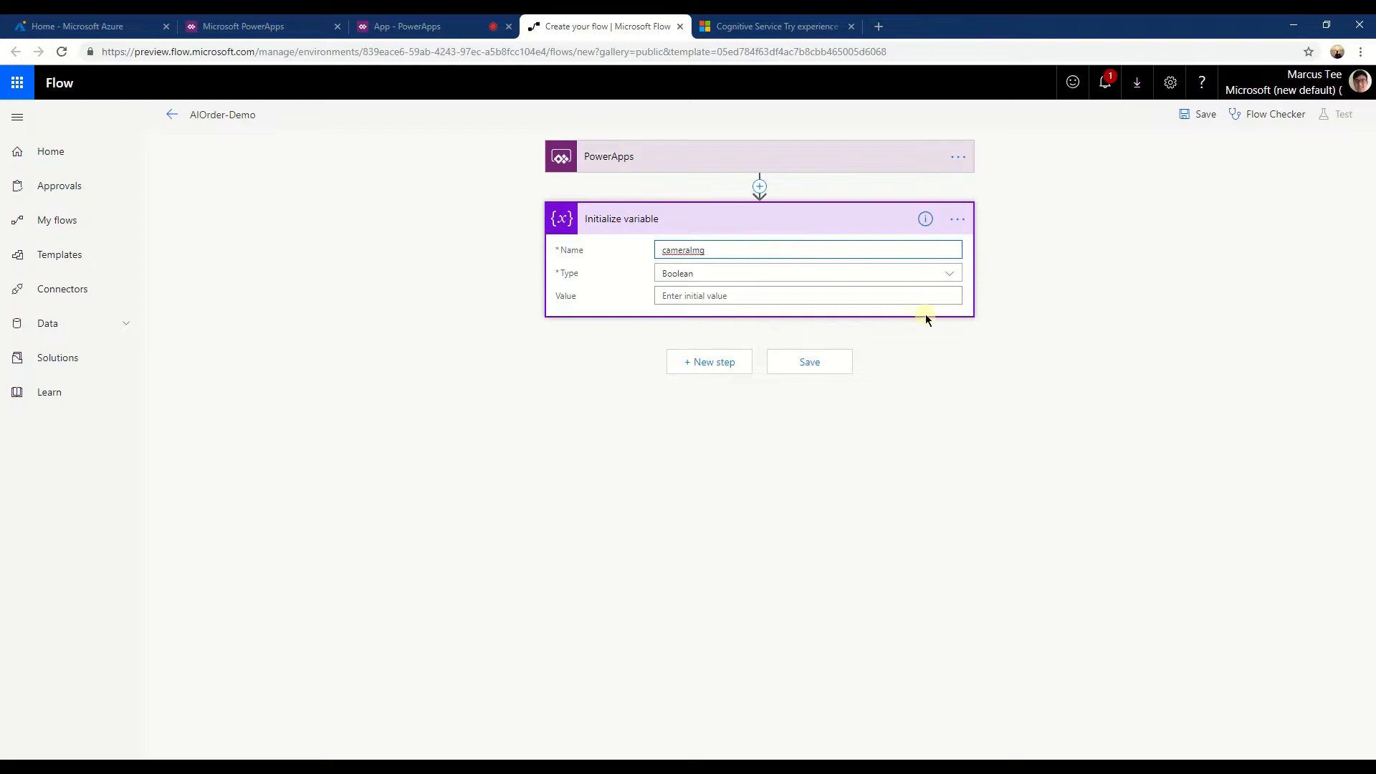
Make cameraImg a String variable whose value is asked in PowerApps
left_click(949, 273)
left_click(796, 364)
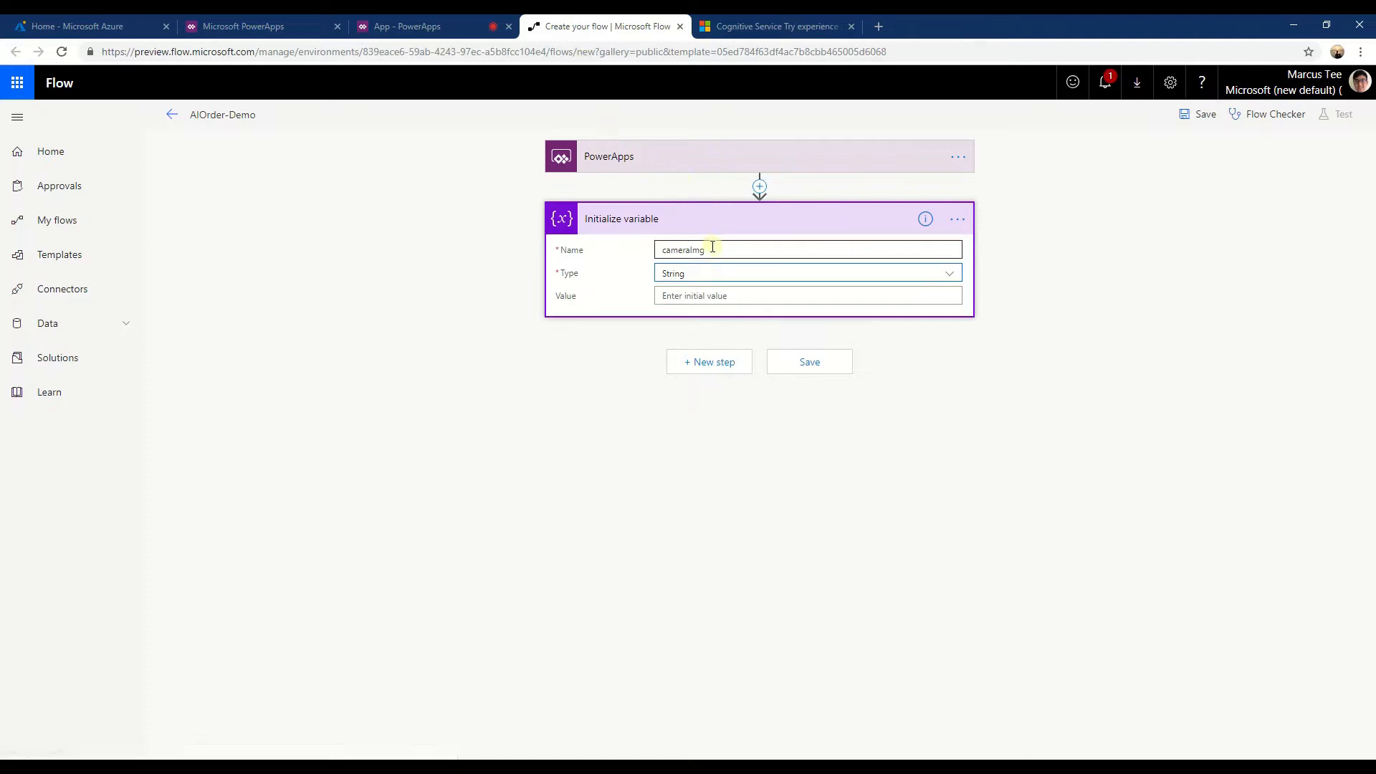
left_click(718, 295)
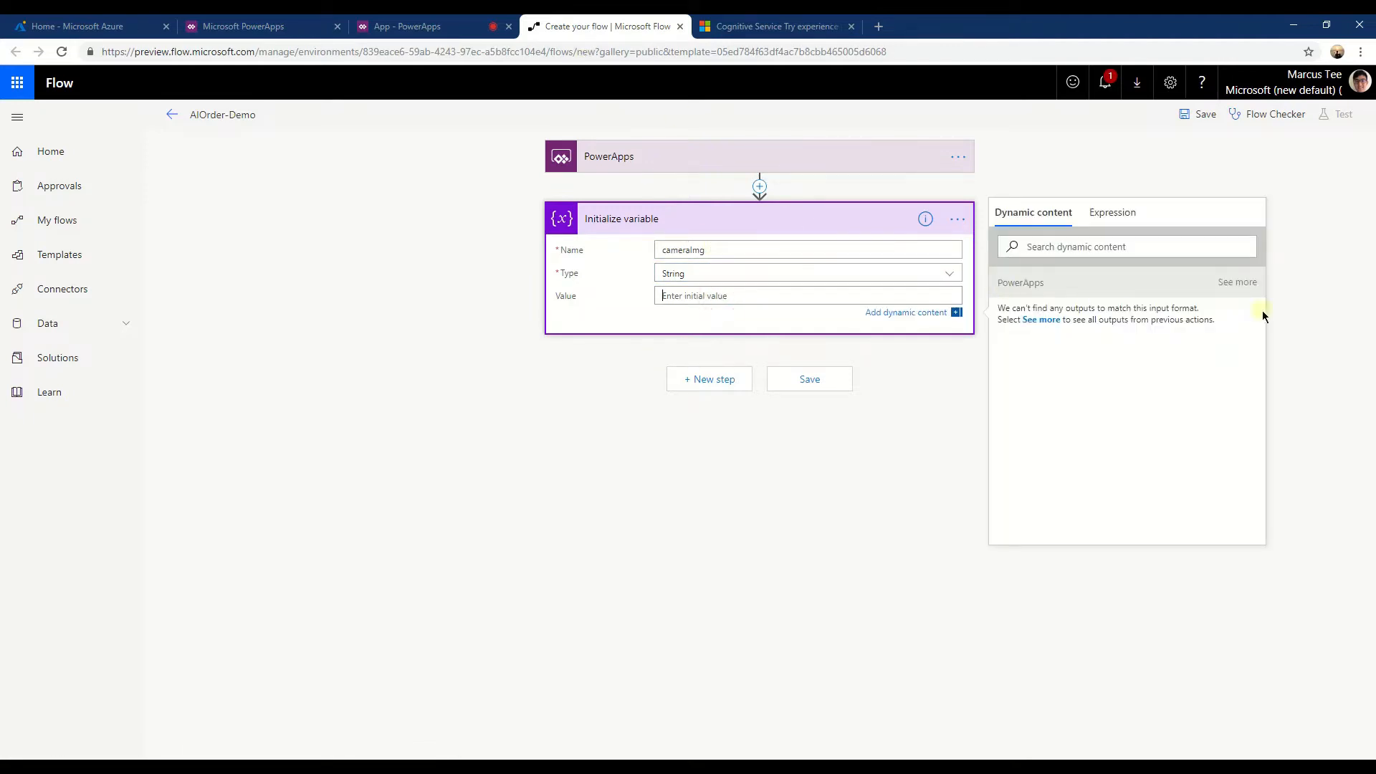
left_click(1227, 282)
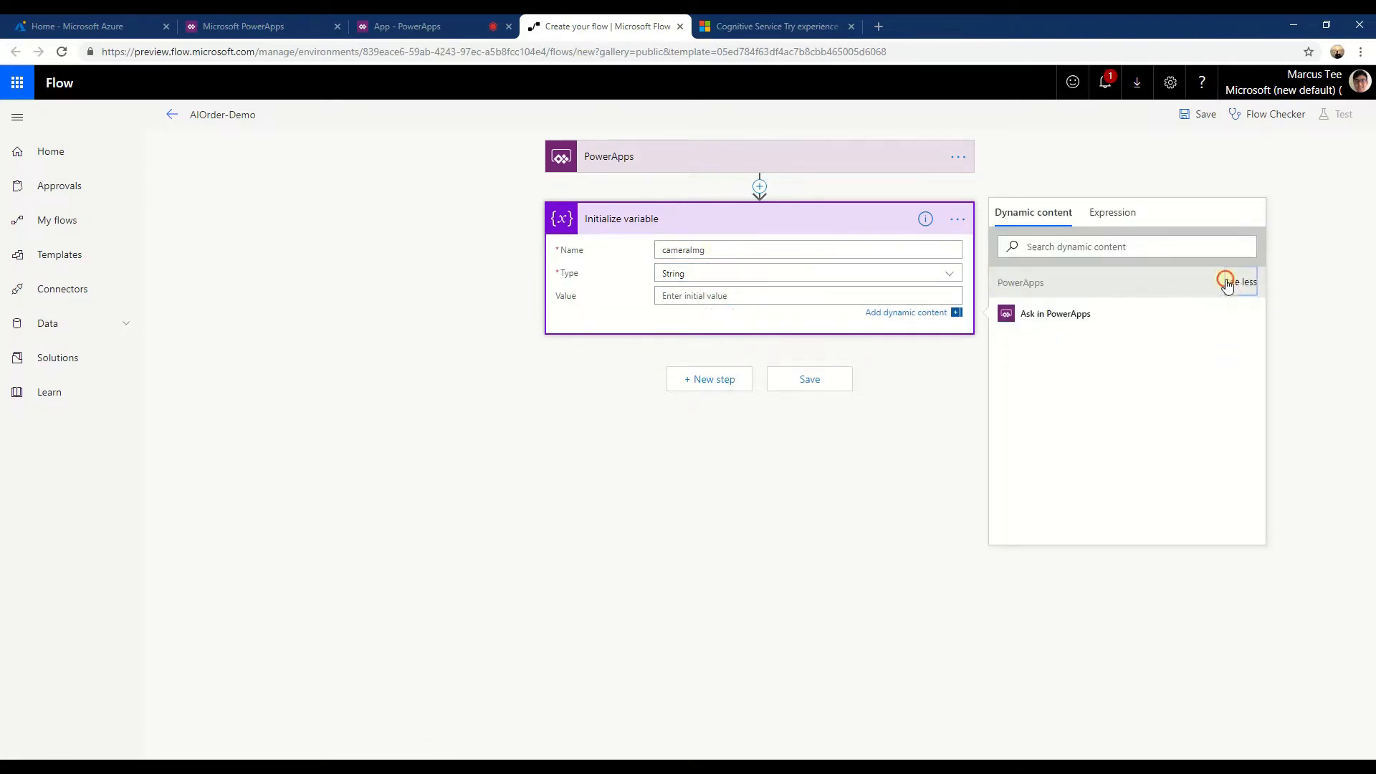
left_click(1072, 313)
Add a second Initialize variable action below cameraImg
left_click(729, 389)
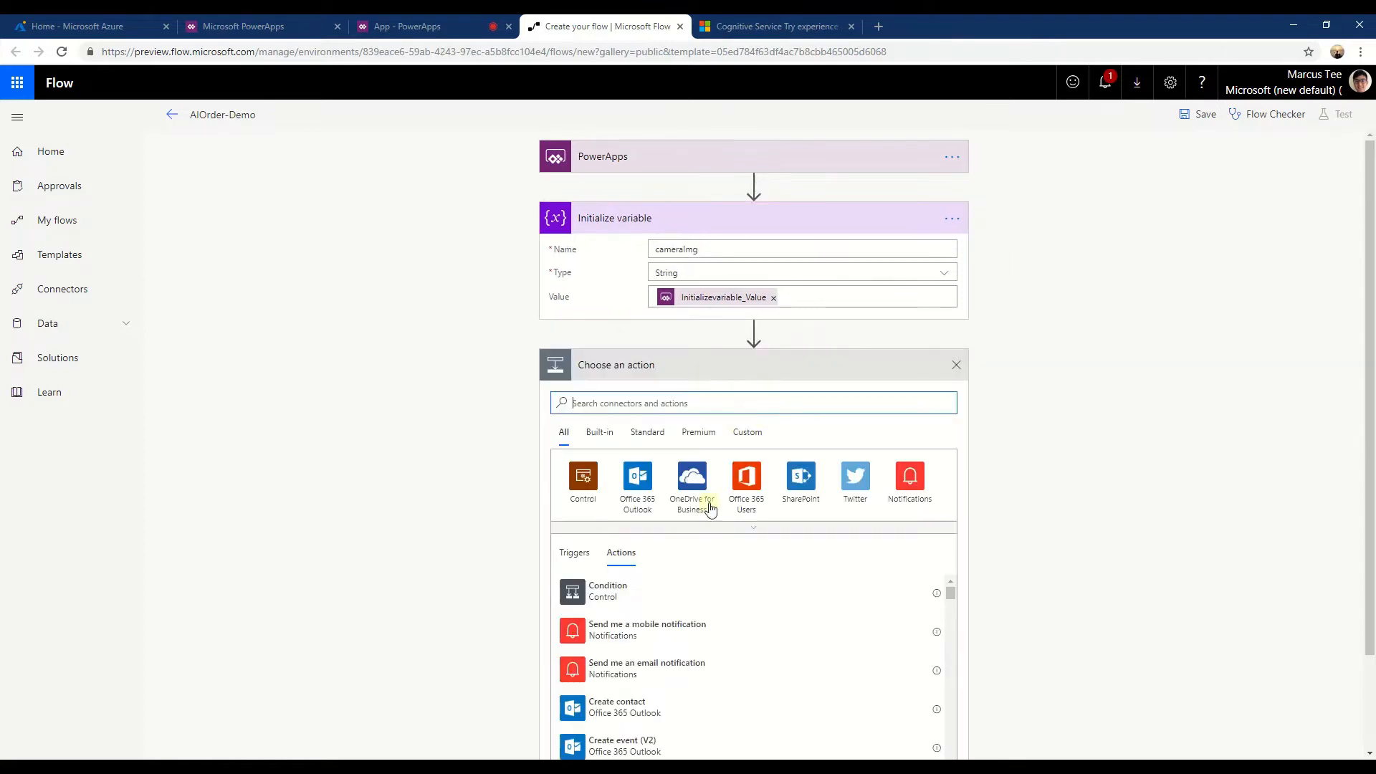
type("variable")
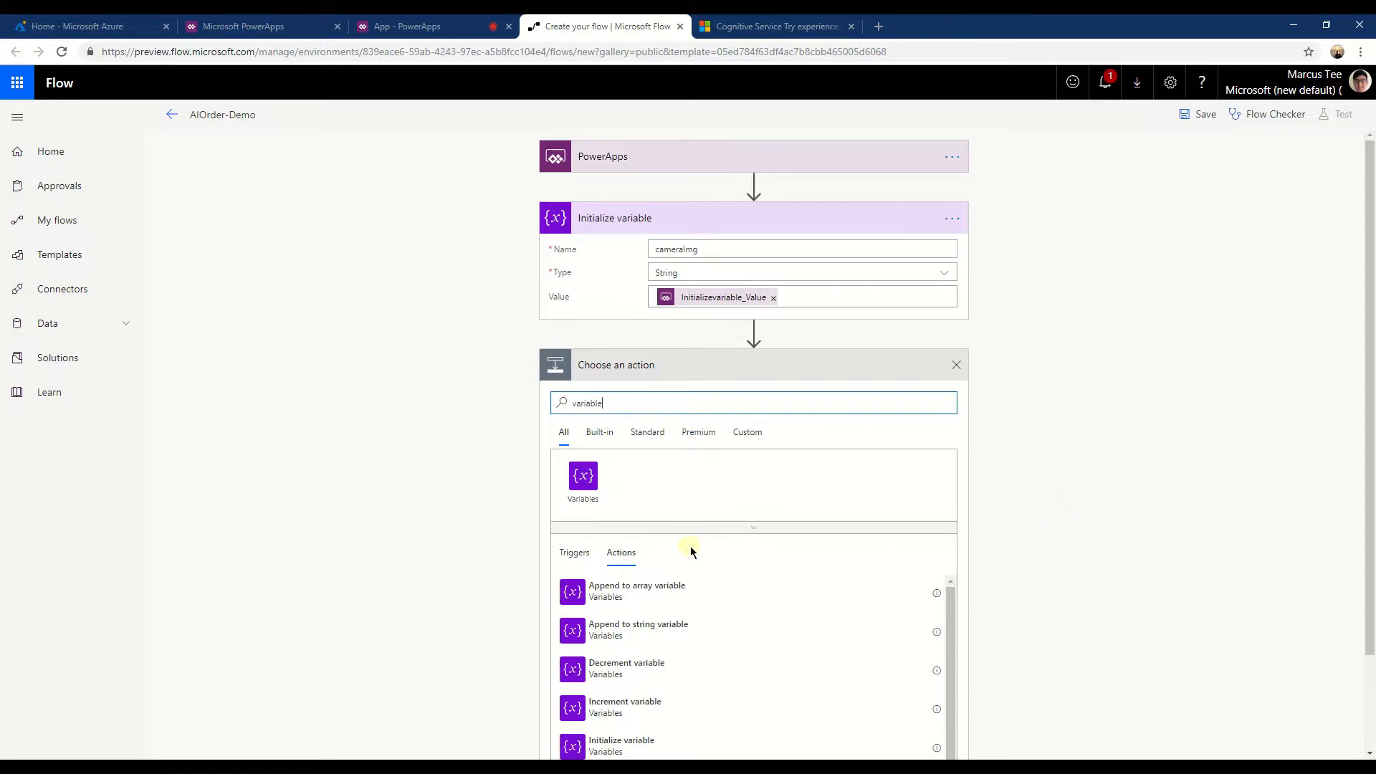
scroll(946, 580, "down", 2)
scroll(758, 602, "down", 2)
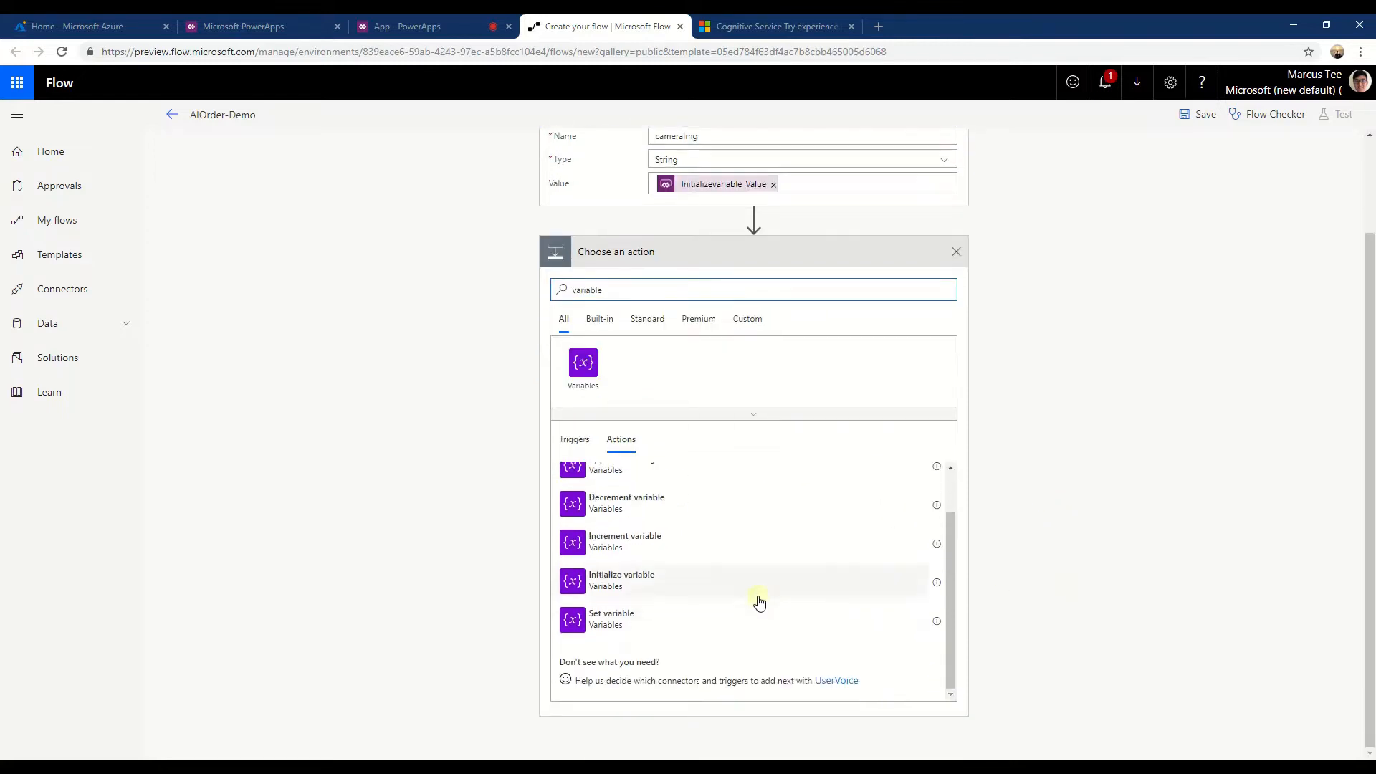
left_click(689, 582)
Name the new variable cameraId, type String, with its value asked in PowerApps
left_click(889, 393)
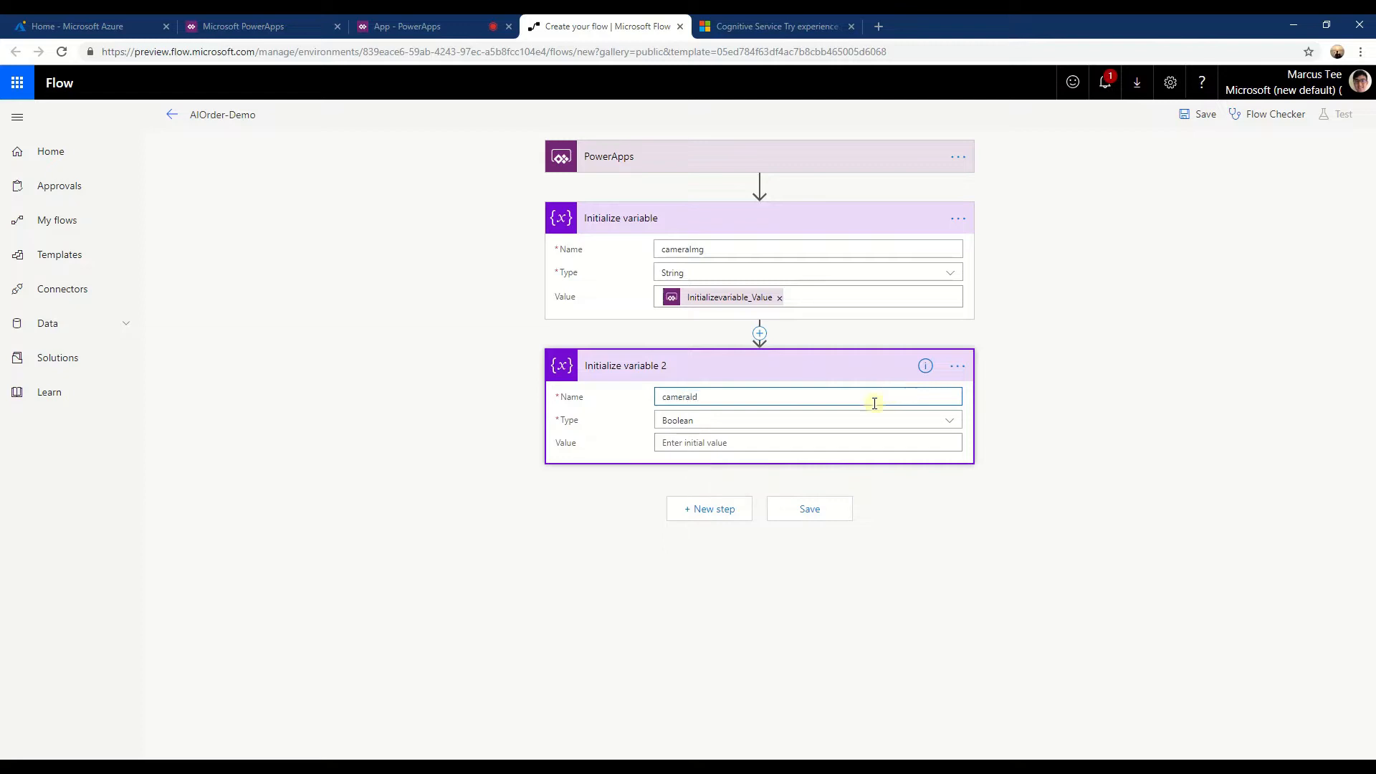
left_click(870, 437)
left_click(875, 422)
left_click(740, 511)
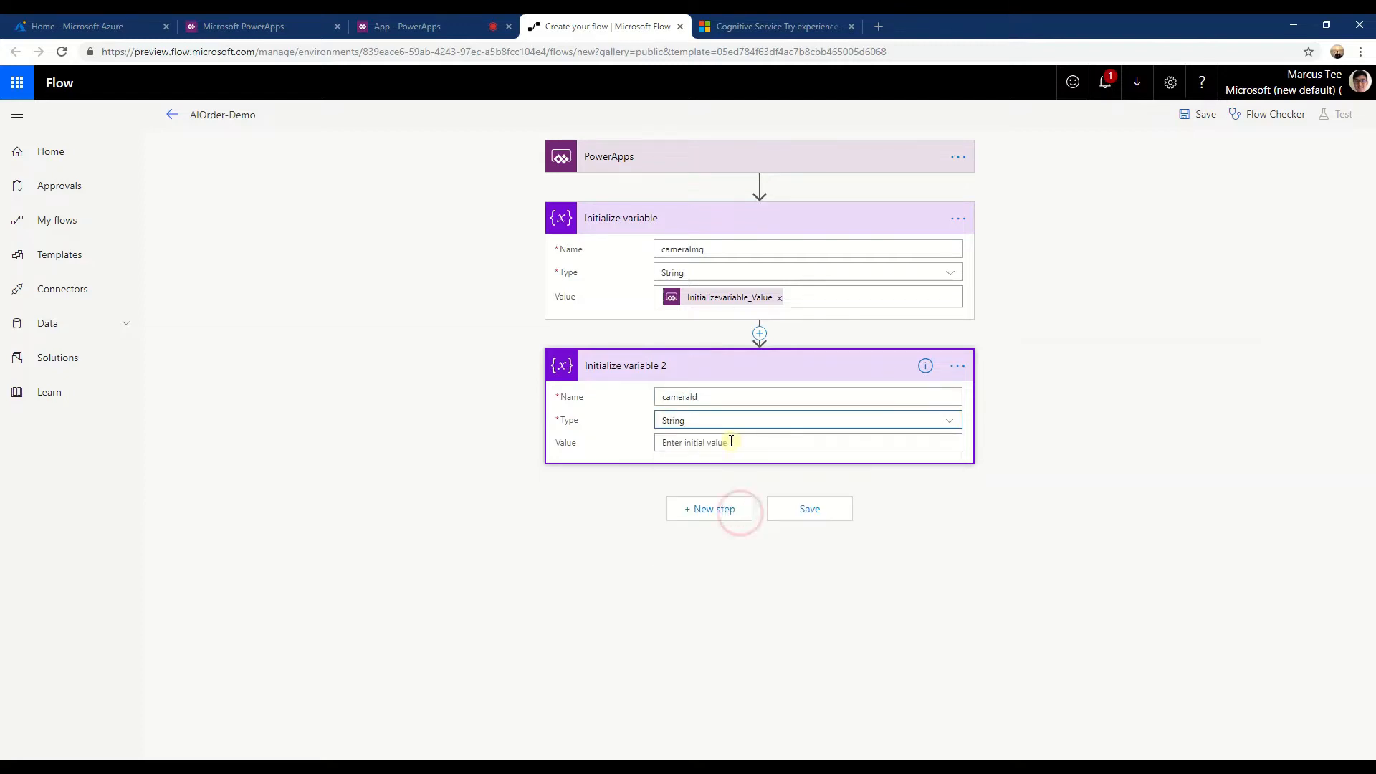
left_click(731, 442)
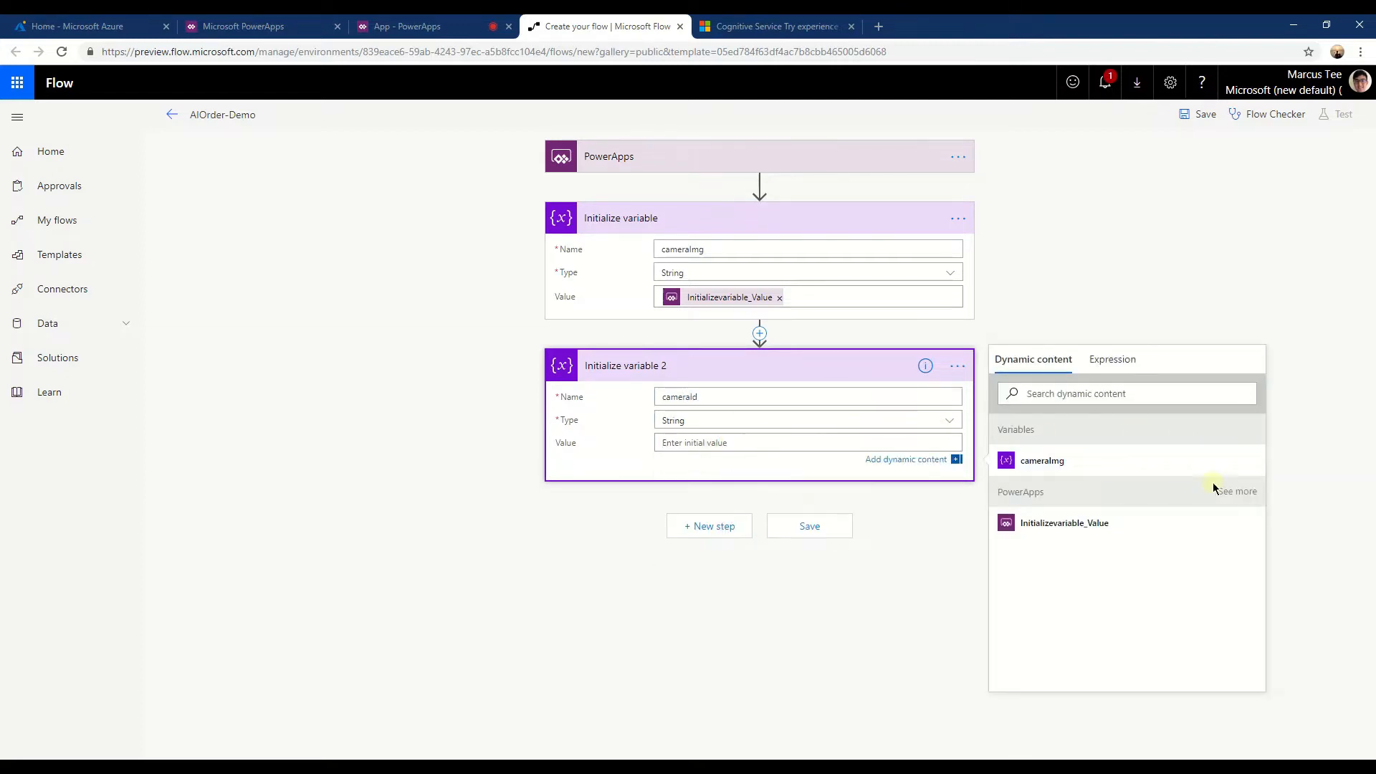
left_click(1234, 492)
left_click(1135, 525)
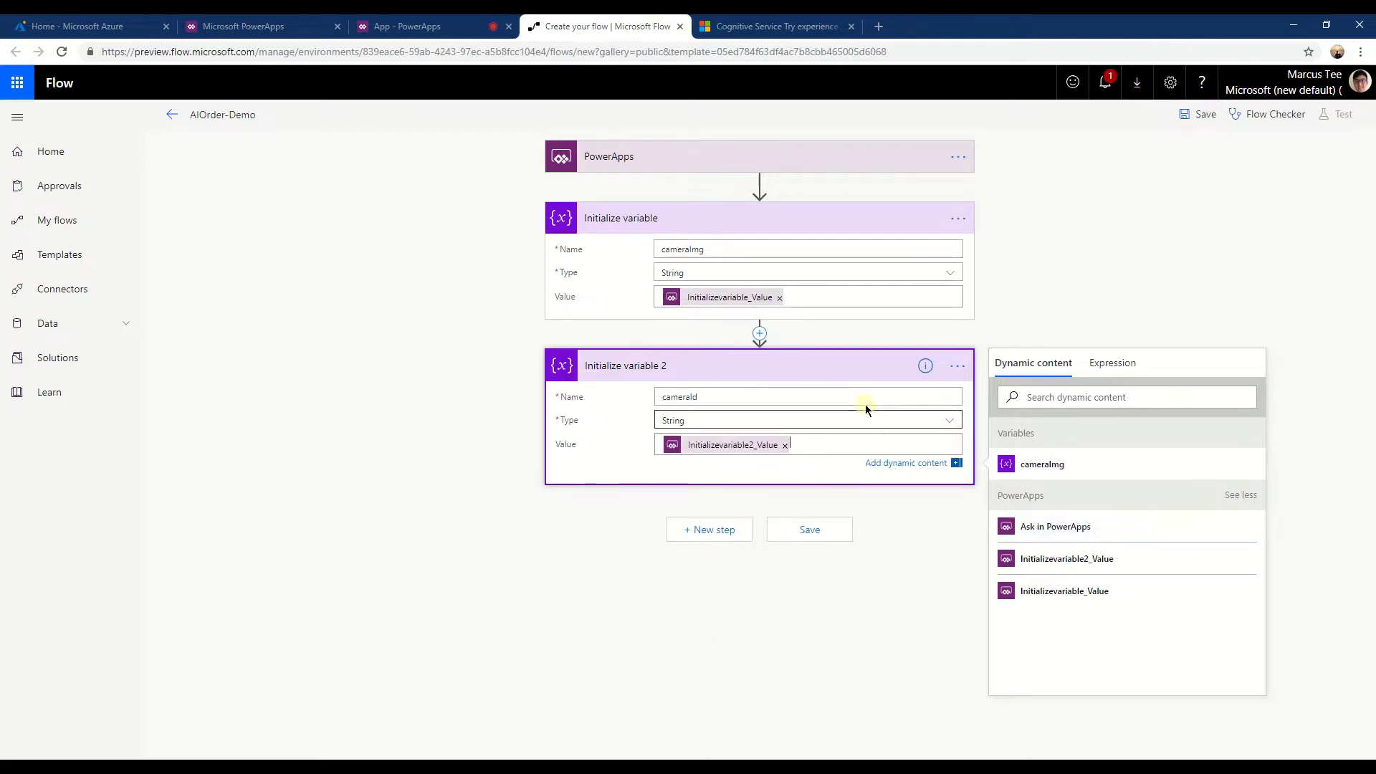
left_click(705, 598)
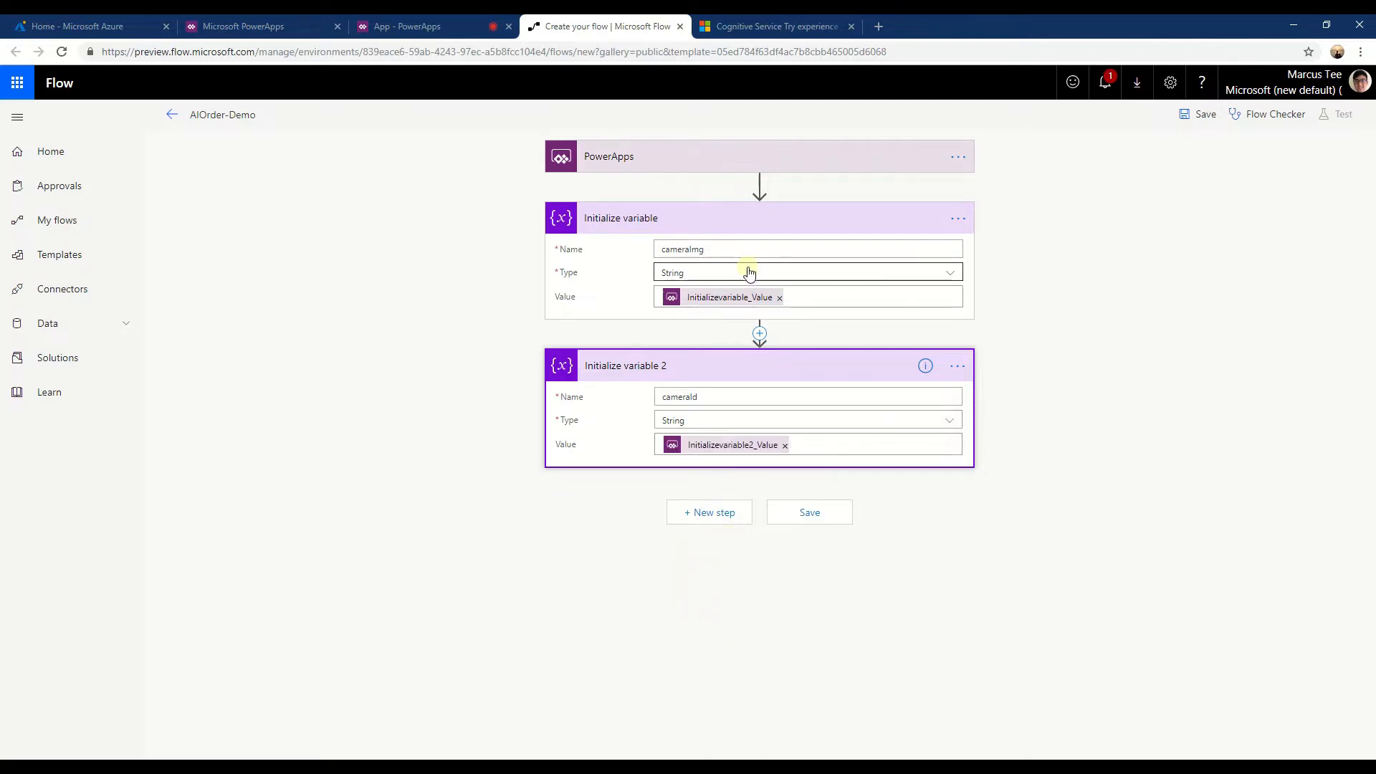
Add a Compose data operation step after the cameraId variable
left_click(718, 521)
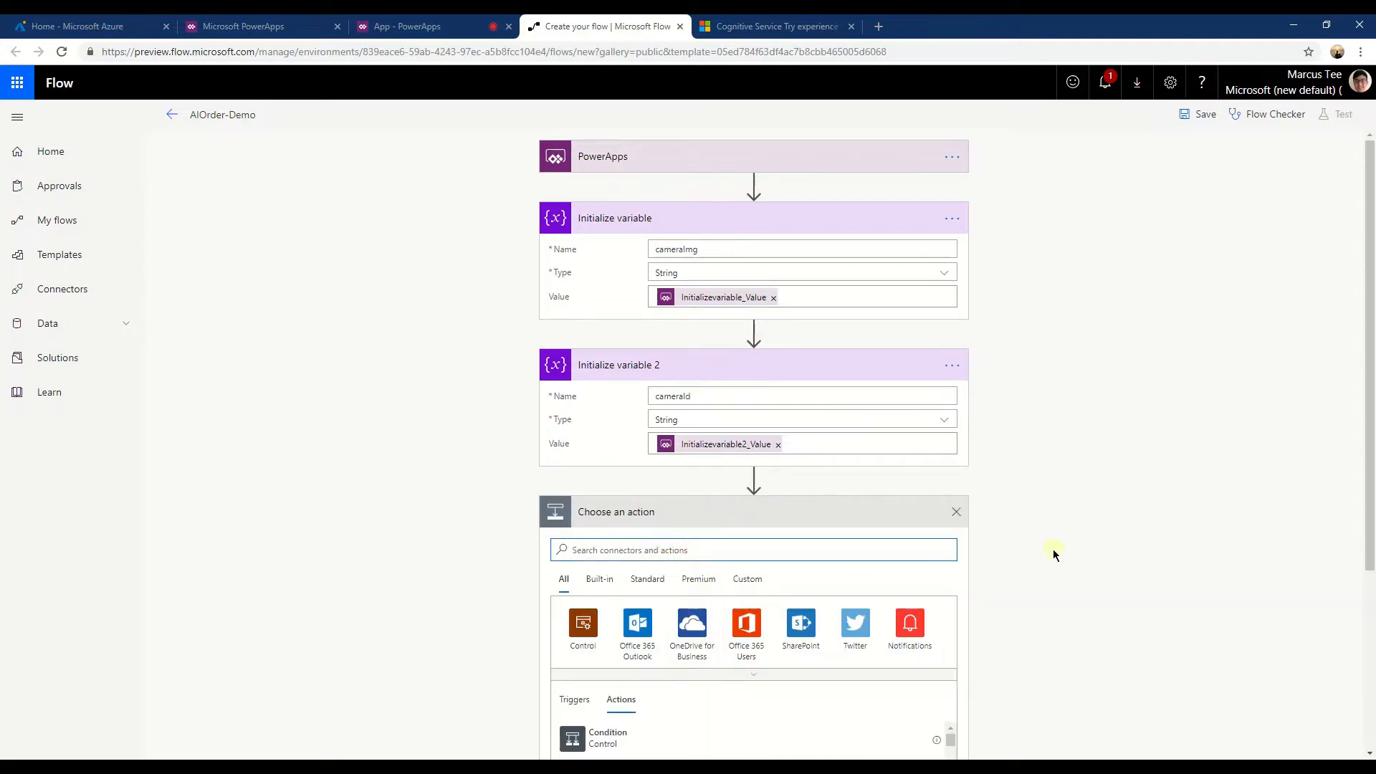
scroll(1028, 555, "down", 2)
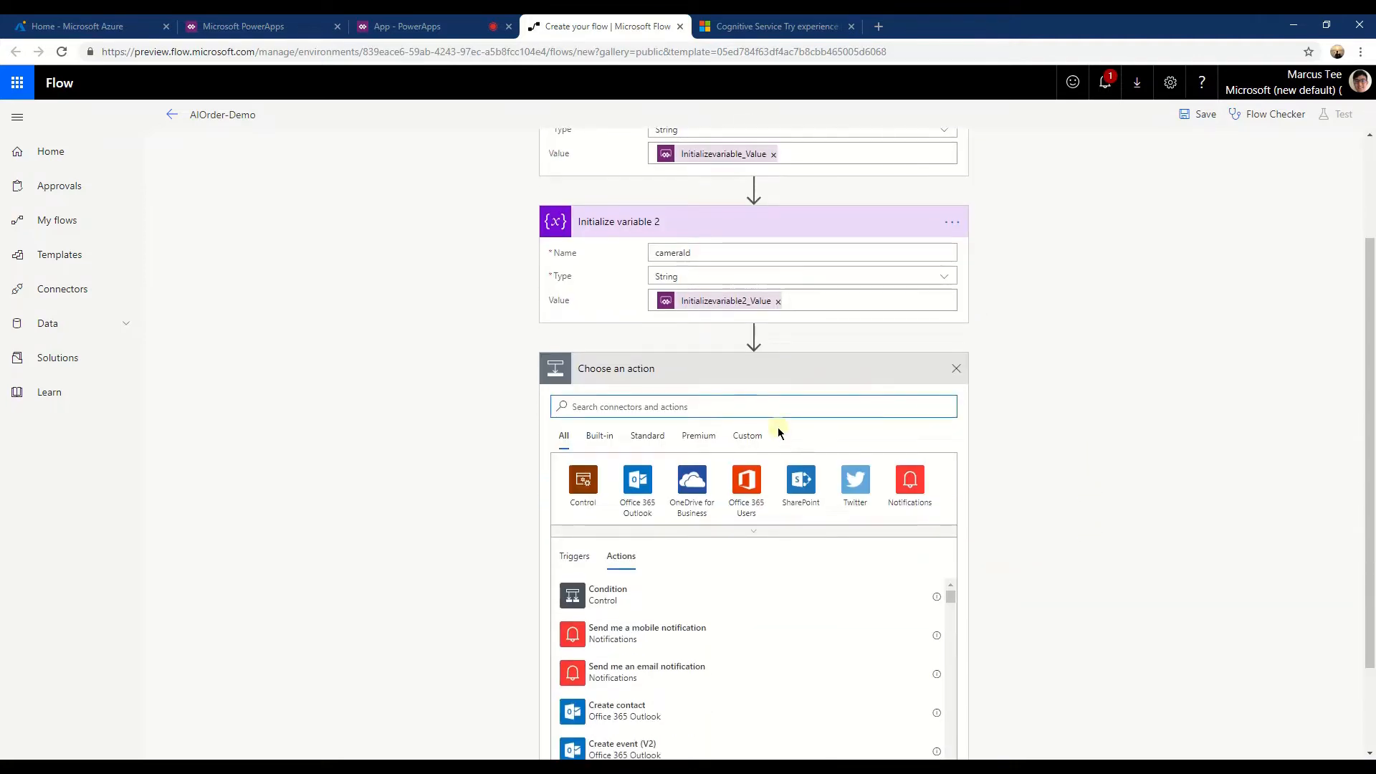
type("compp")
key("BackSpace")
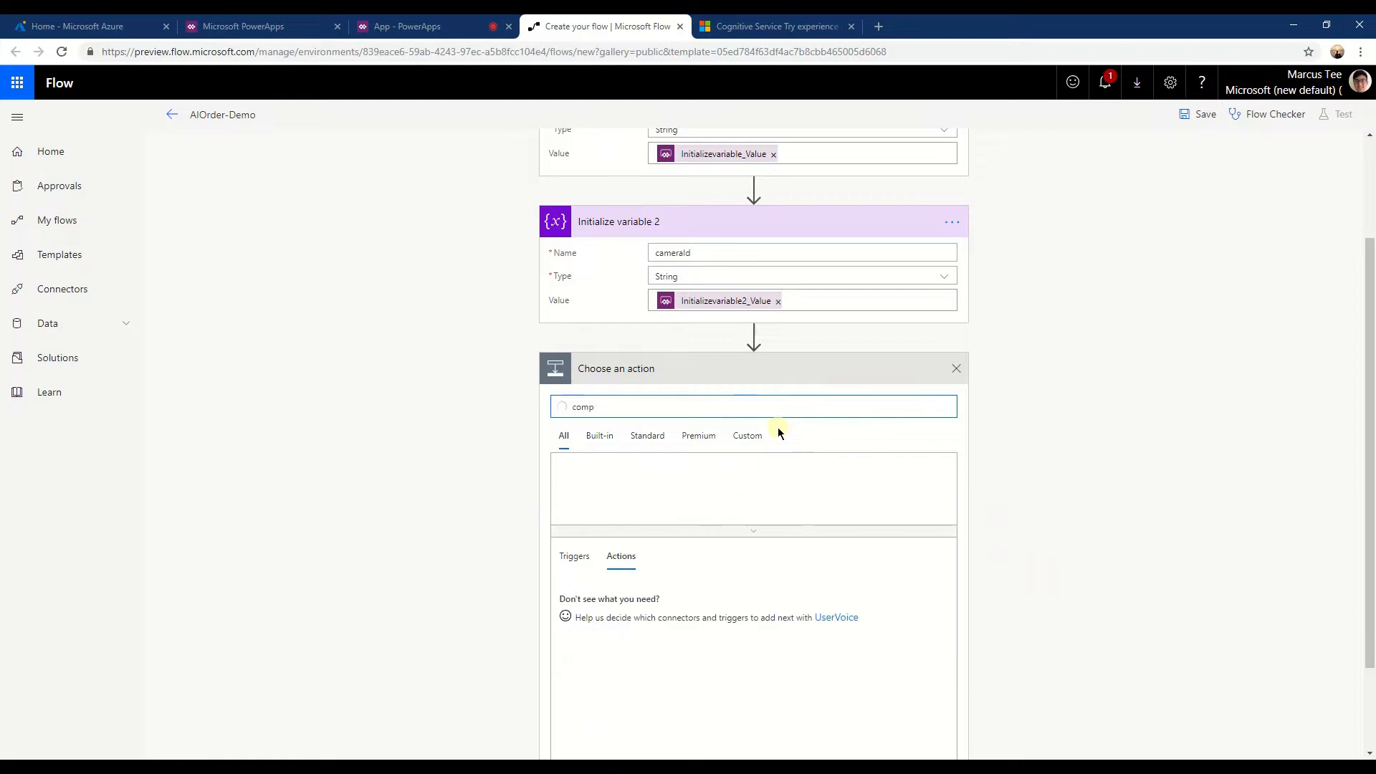
type("ose")
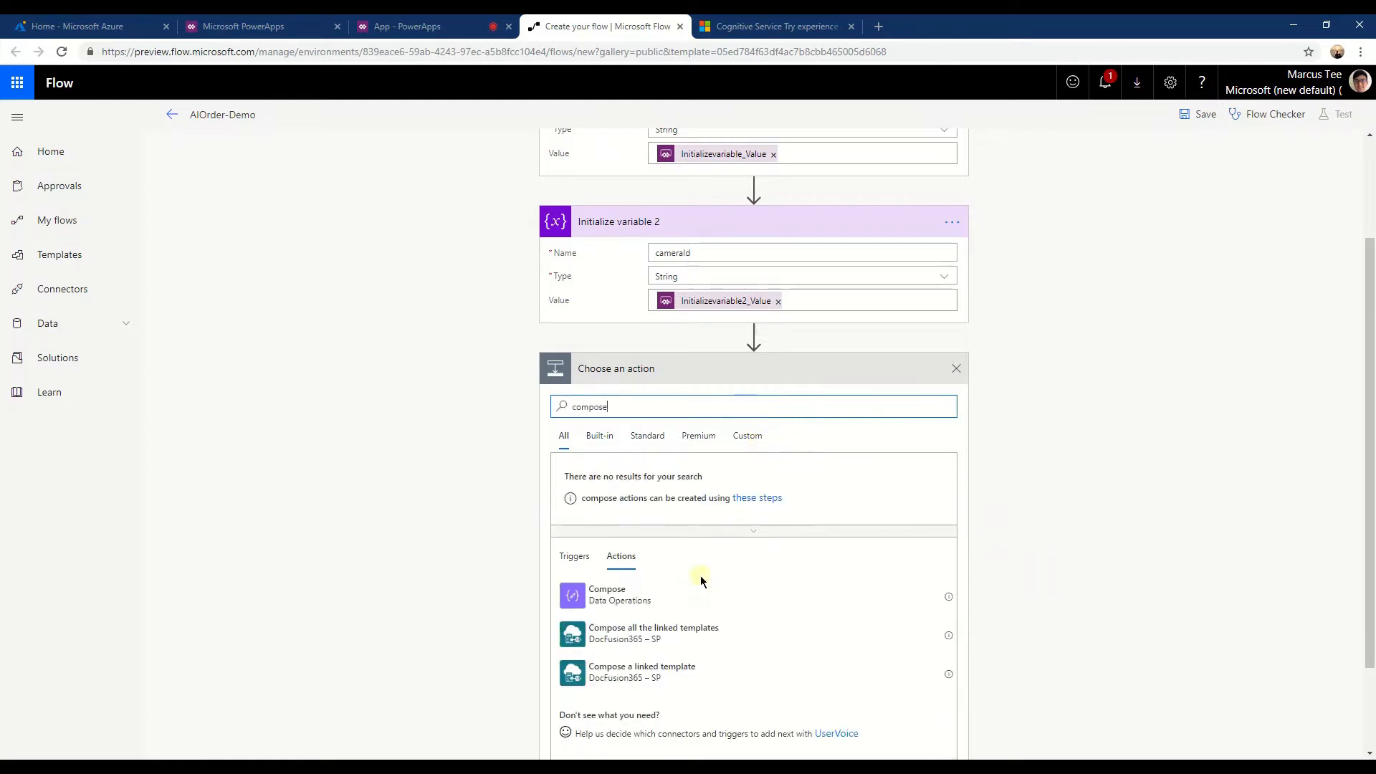
left_click(700, 604)
Set Compose inputs to dataUriToBinary(triggerBody()['Initializevariable_Value']) and start a new step below
left_click(867, 538)
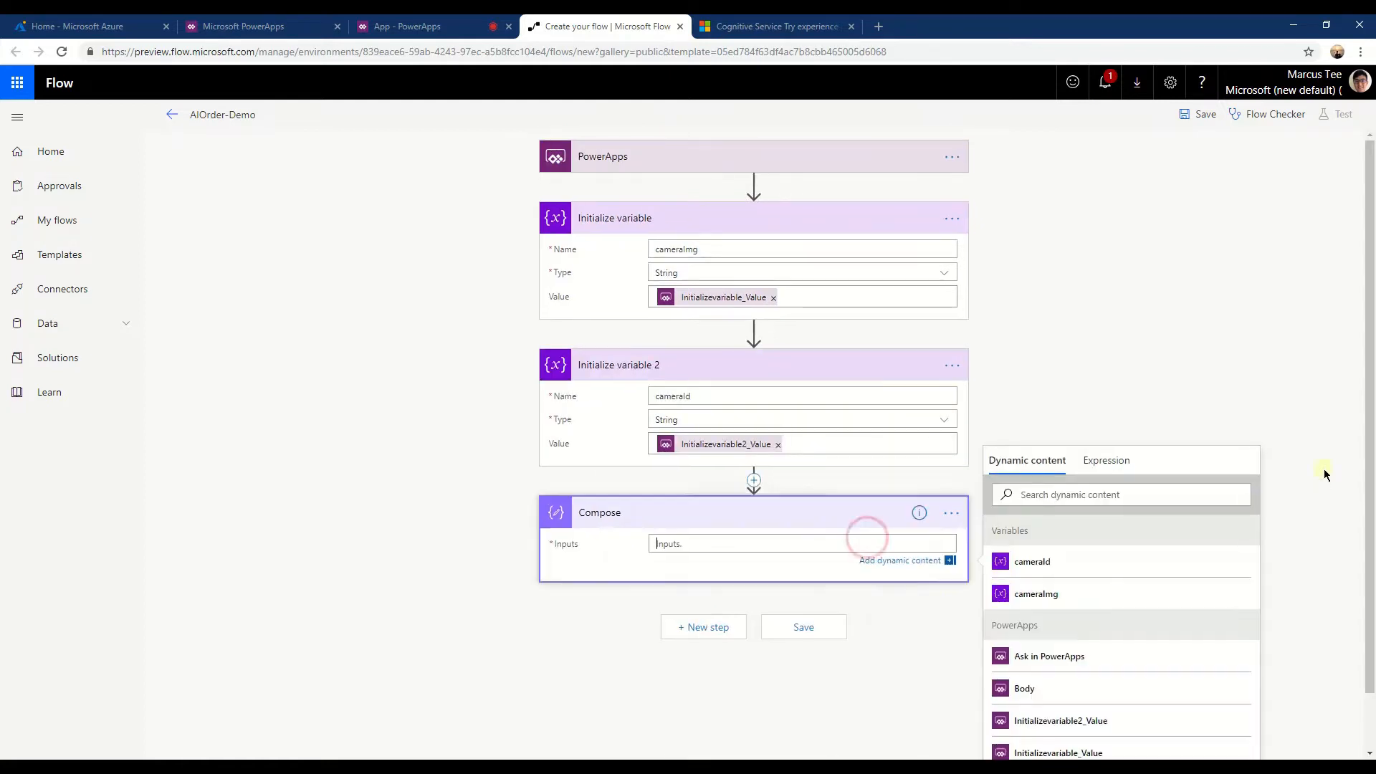
left_click(1122, 401)
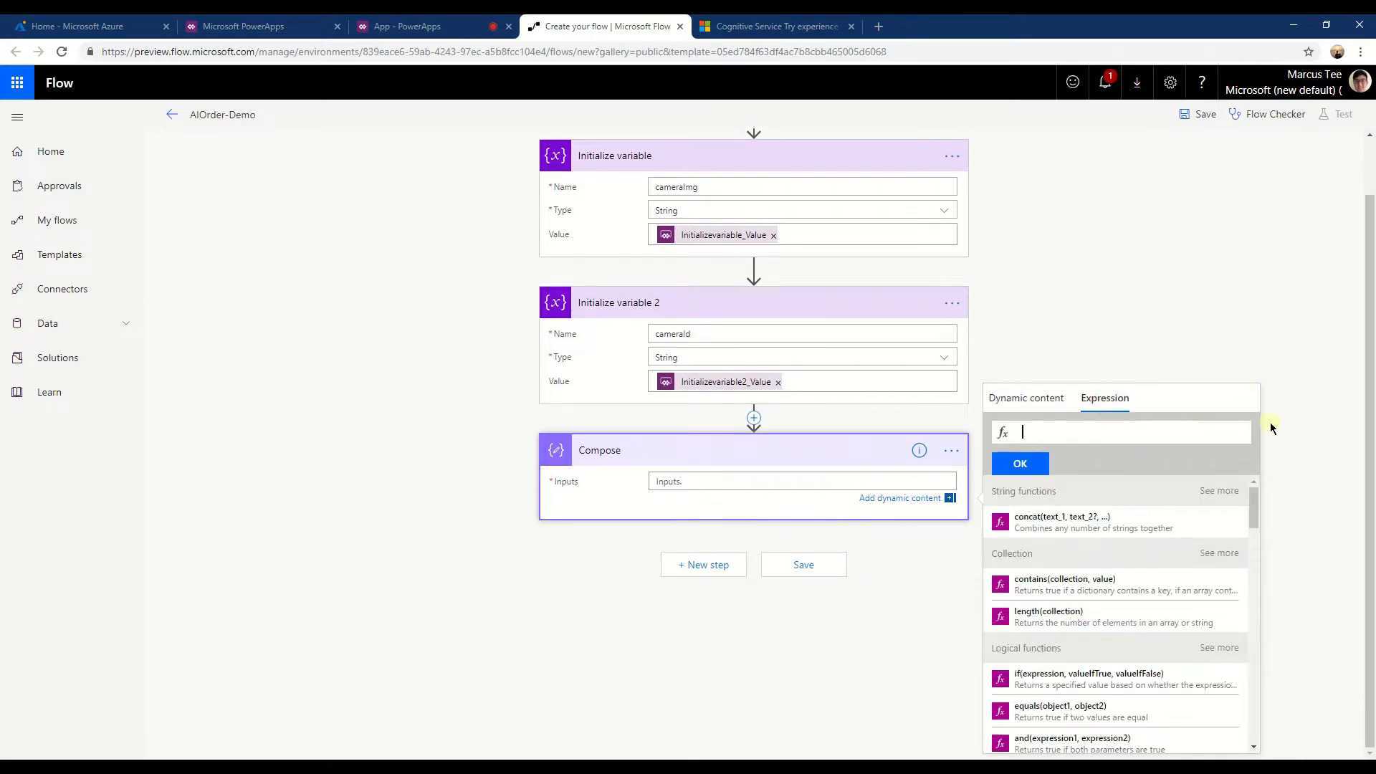
scroll(1139, 574, "down", 5)
scroll(1142, 553, "up", 4)
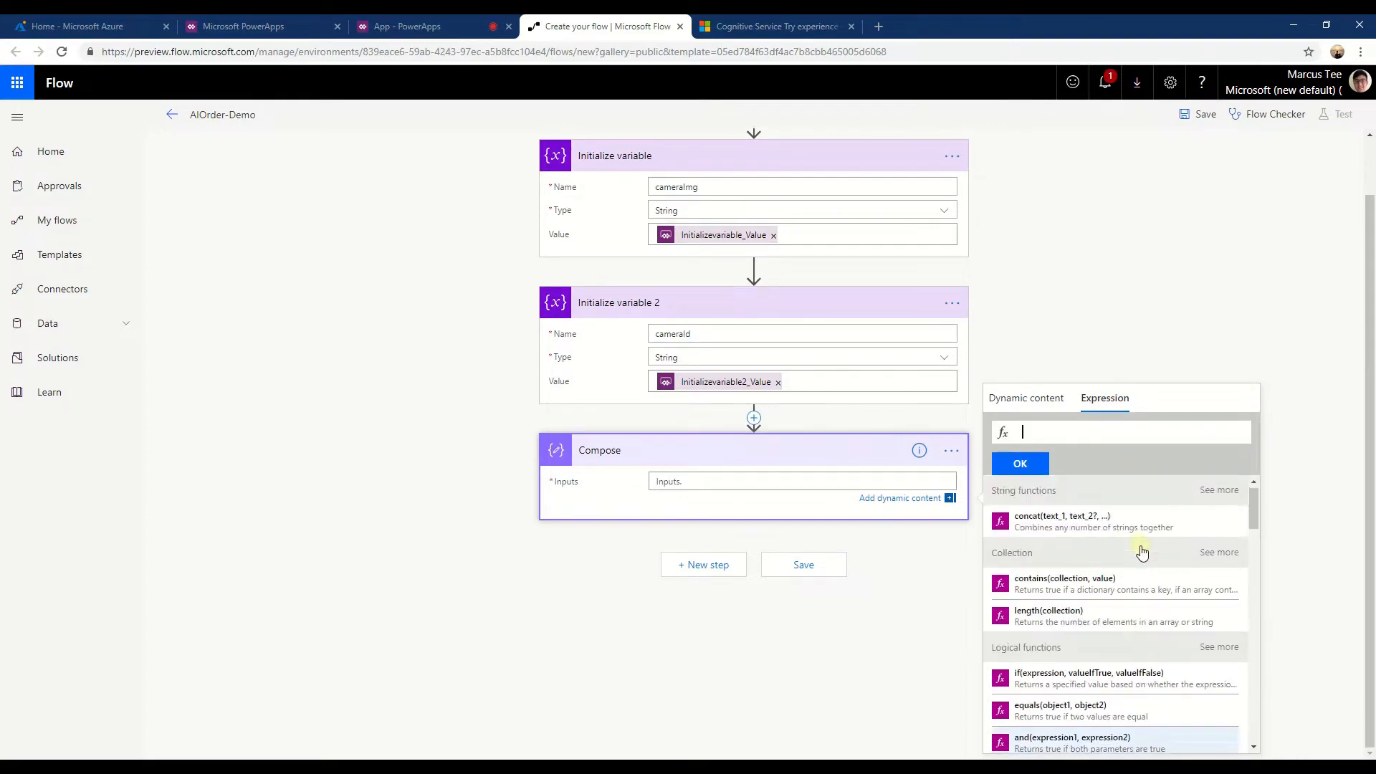
scroll(1138, 559, "down", 20)
scroll(1130, 591, "up", 15)
scroll(1133, 589, "down", 5)
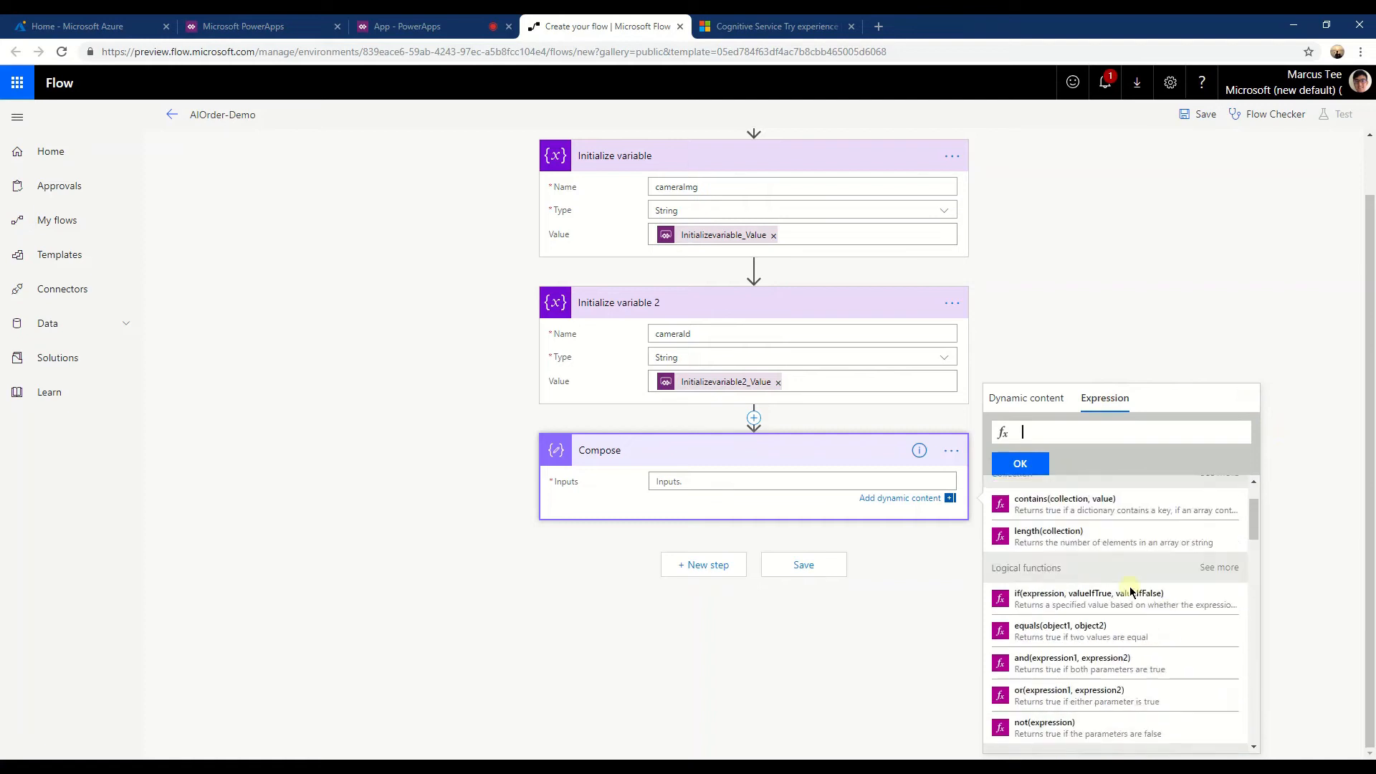
scroll(1129, 586, "up", 6)
left_click(1207, 545)
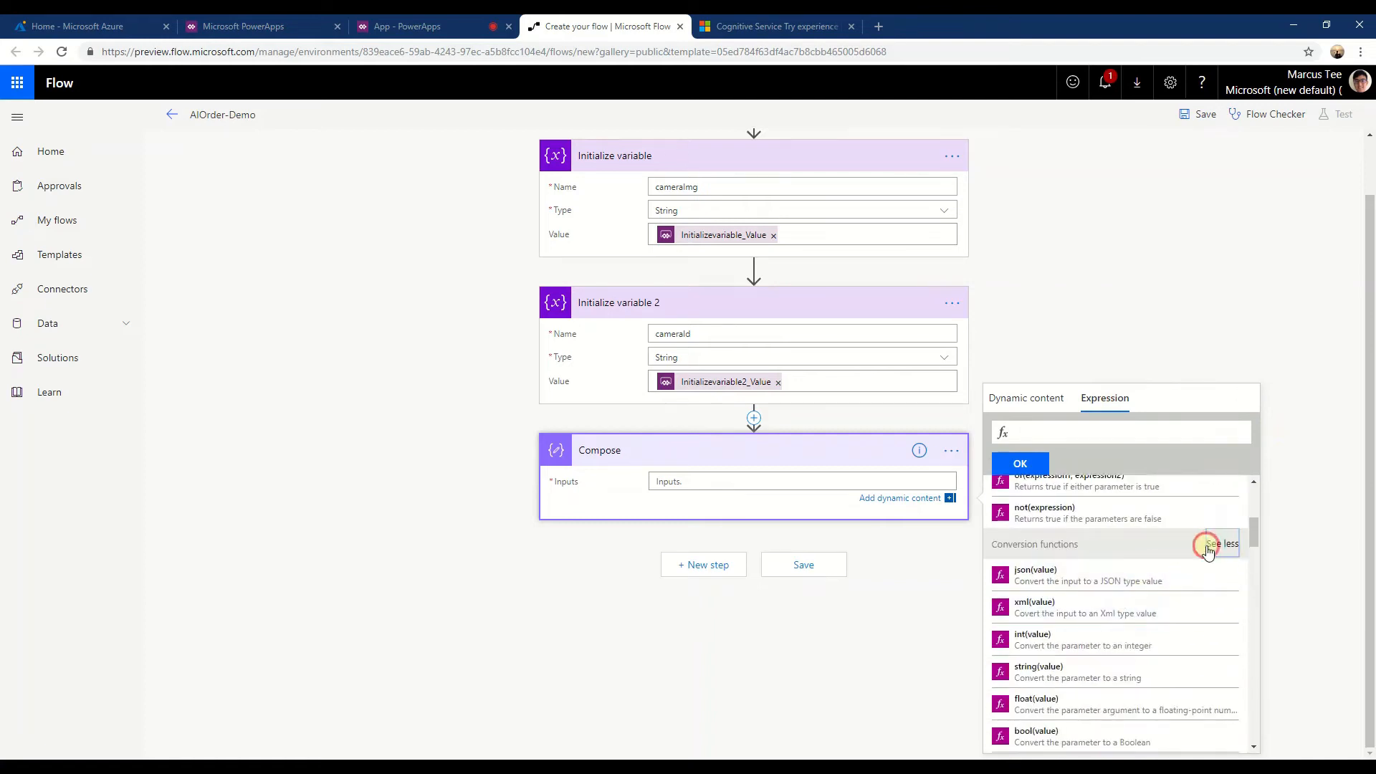
scroll(1161, 595, "down", 5)
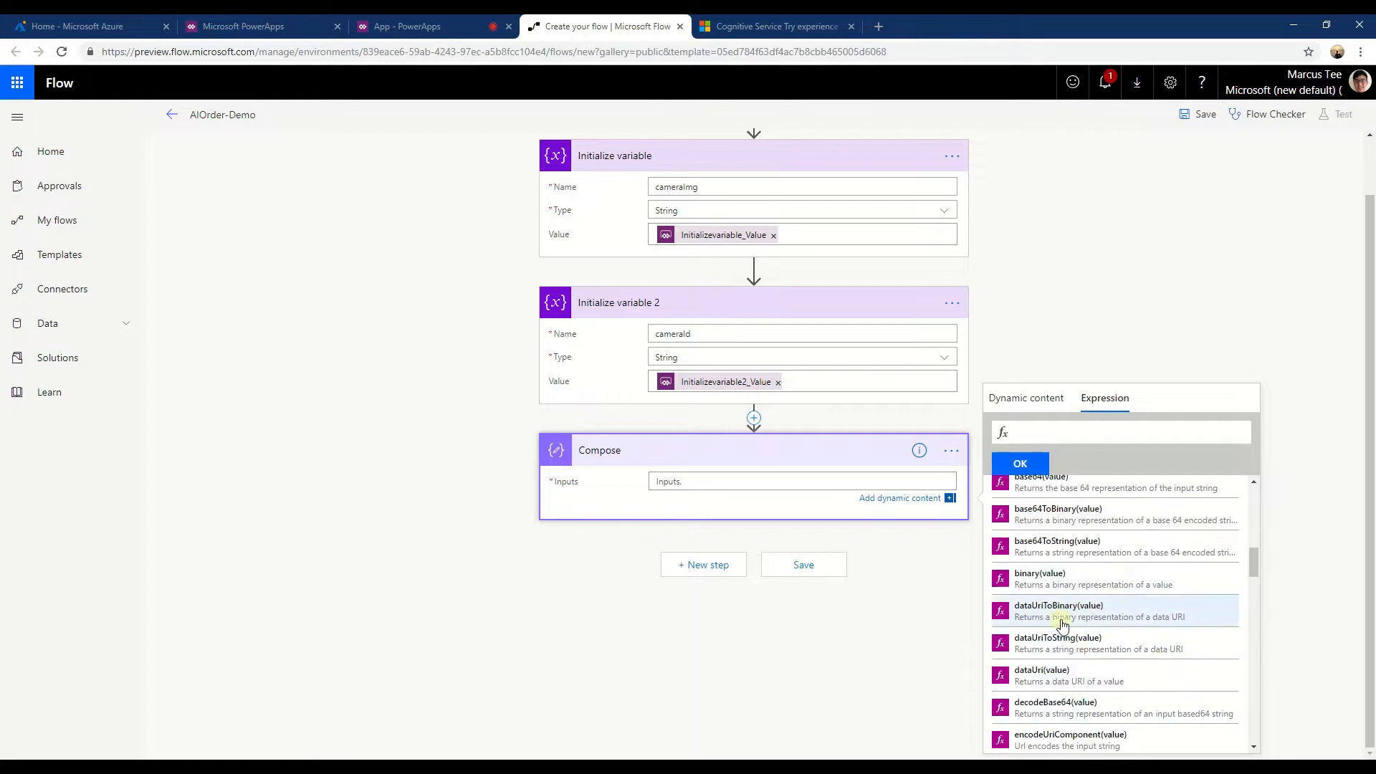
left_click(1078, 615)
left_click(1036, 398)
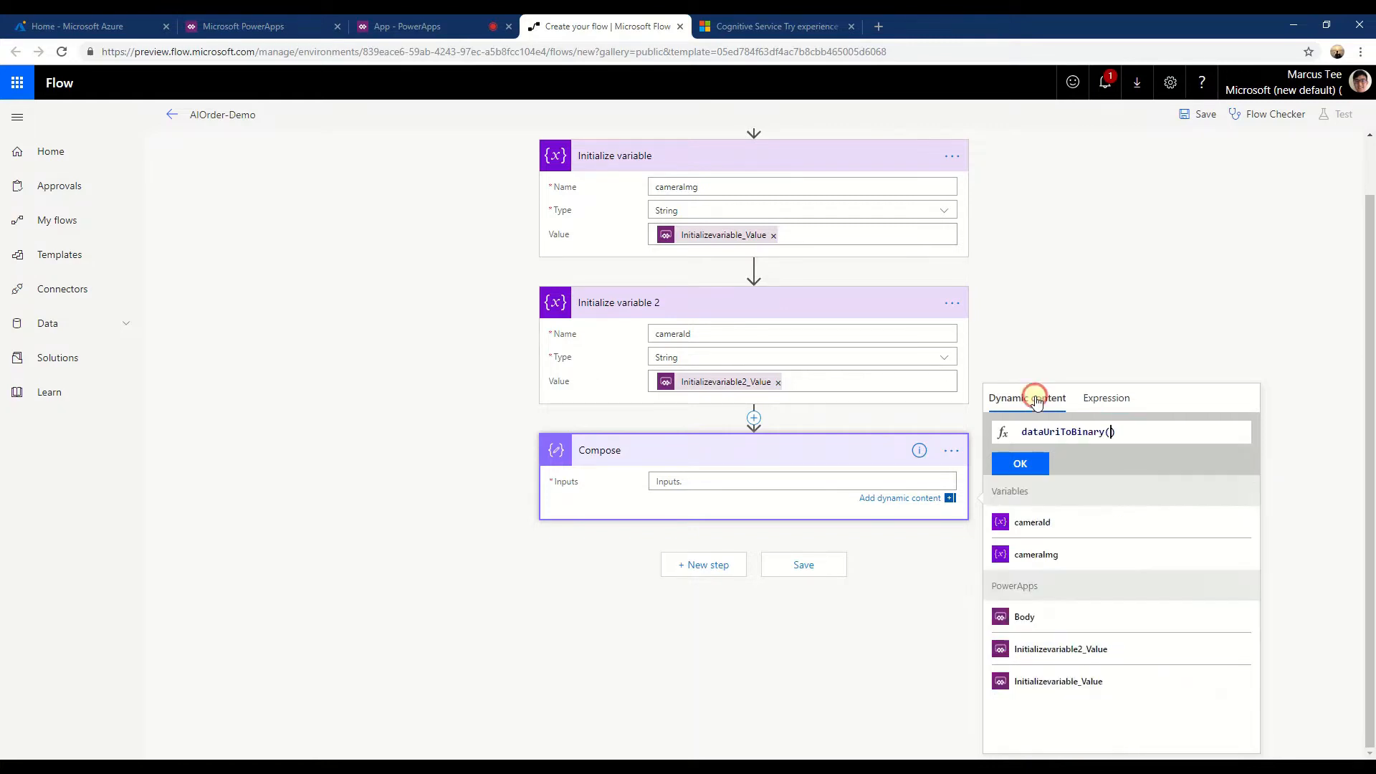
left_click(1079, 681)
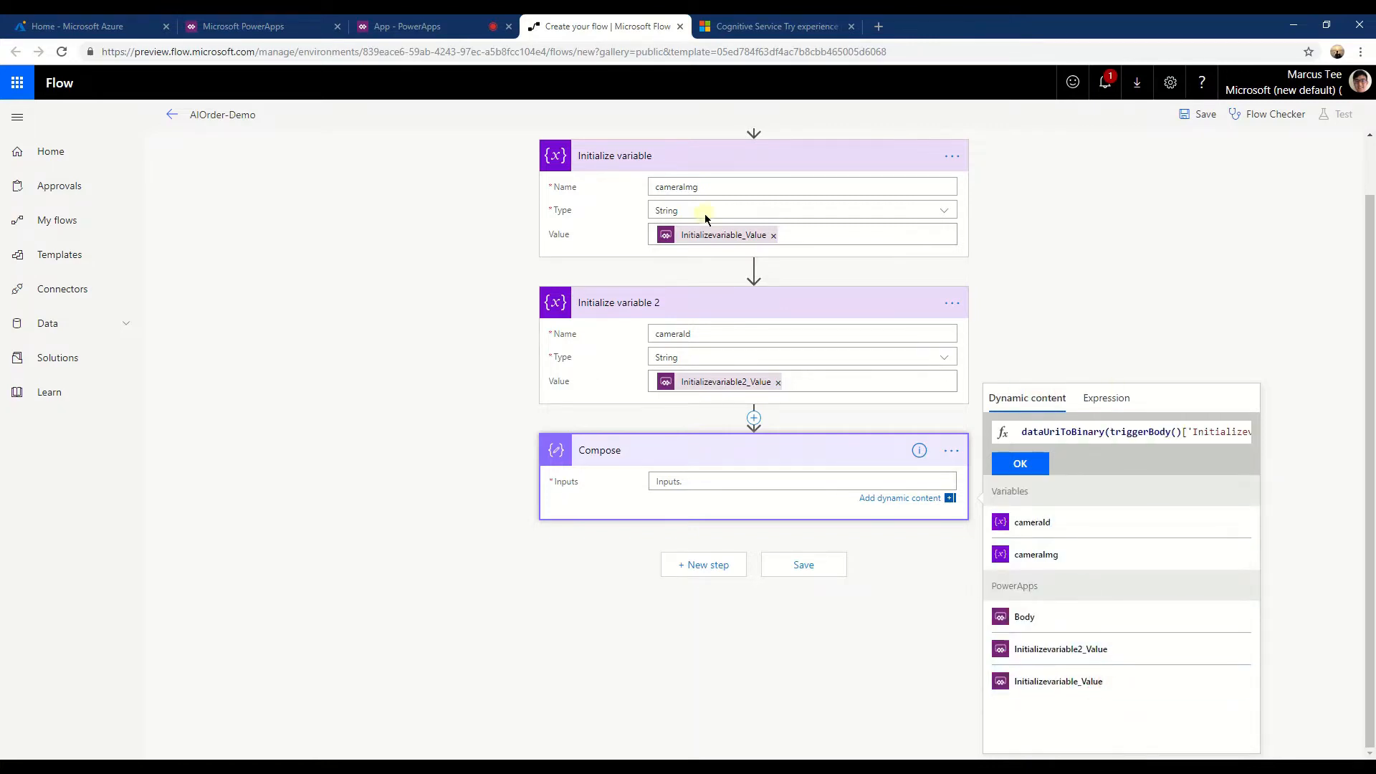
left_click(1020, 462)
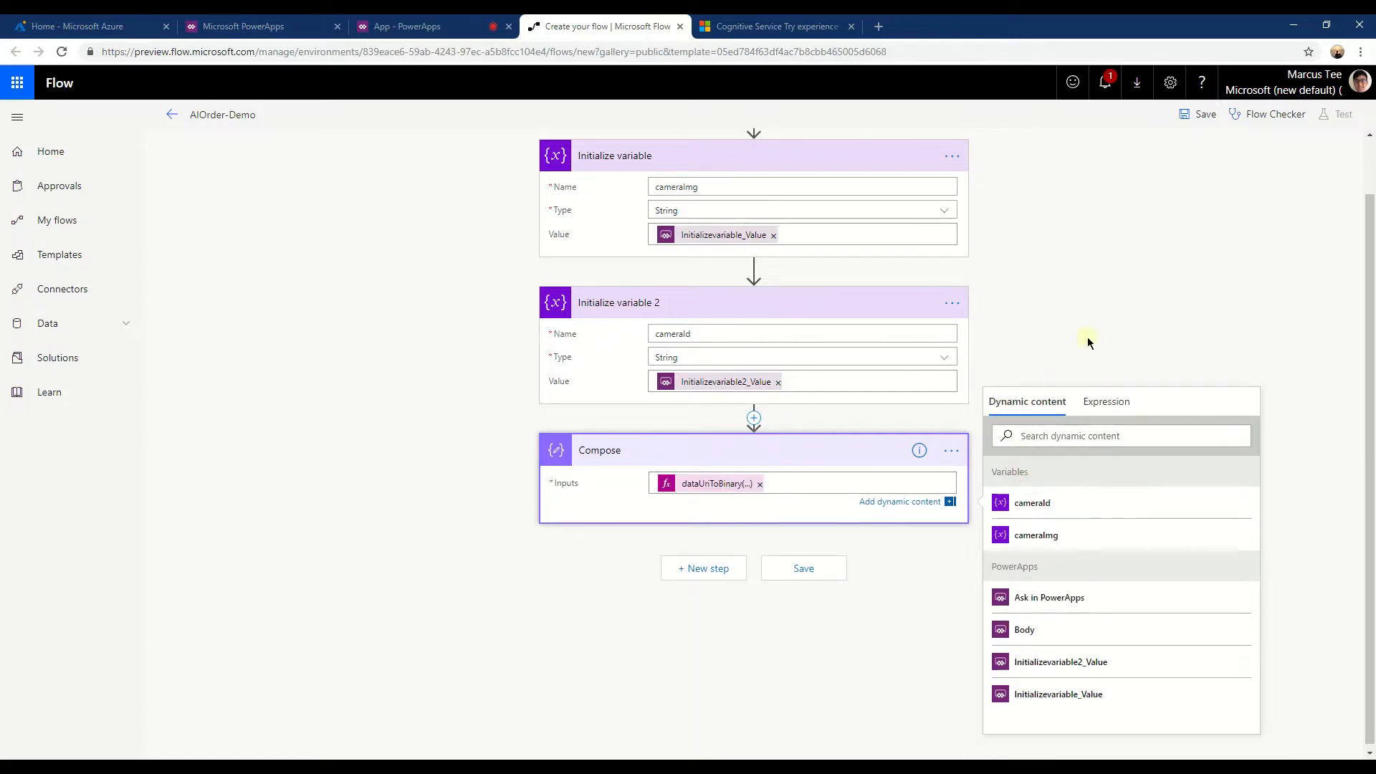
left_click(704, 568)
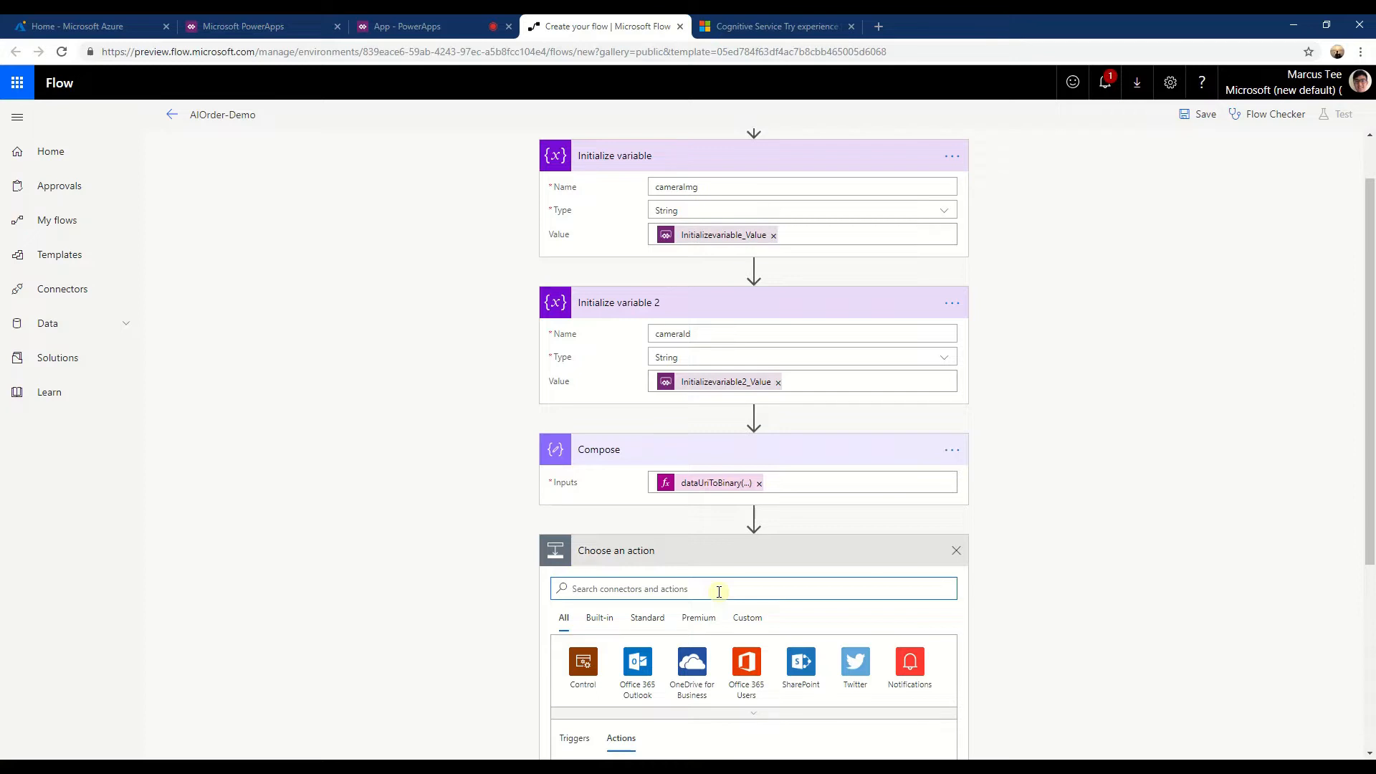
Search the actions for 'http', replacing the earlier 'face' search
type("face")
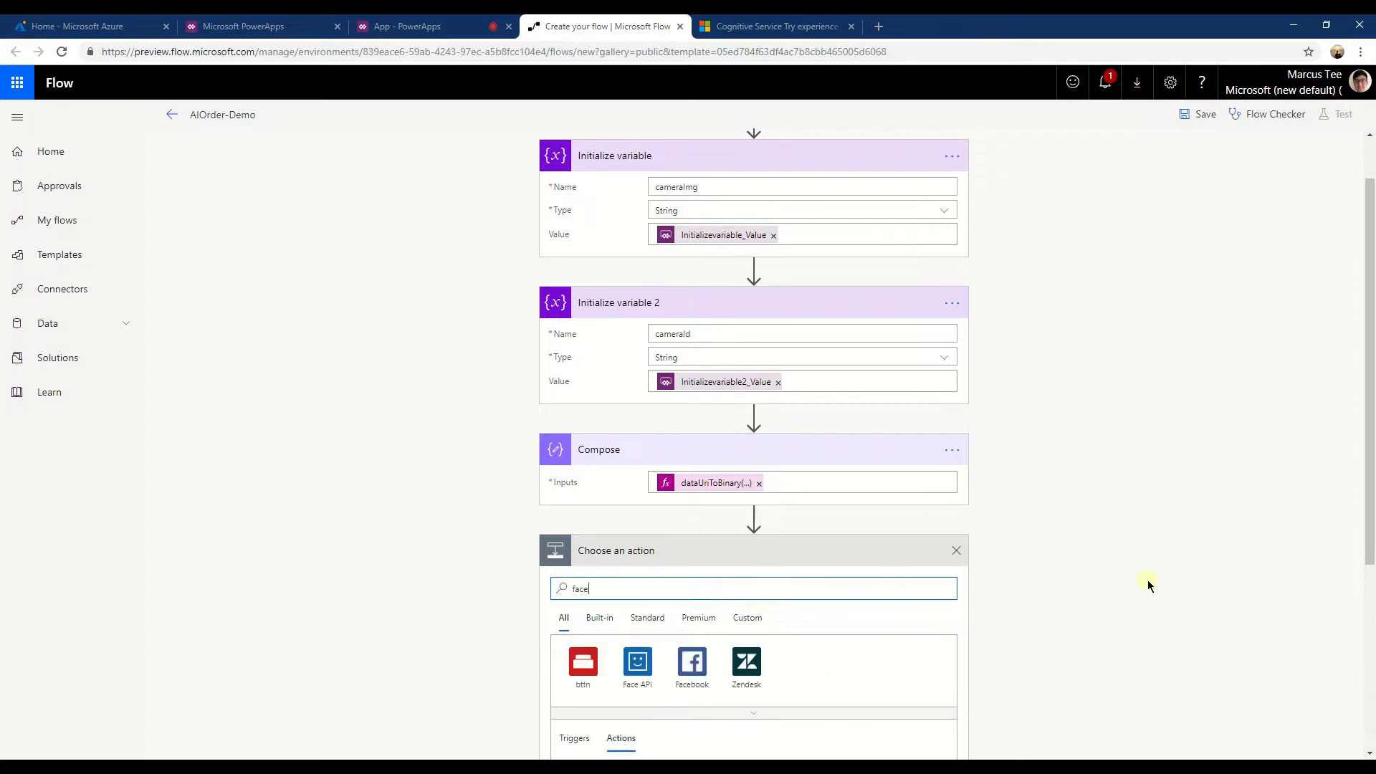
scroll(711, 504, "down", 3)
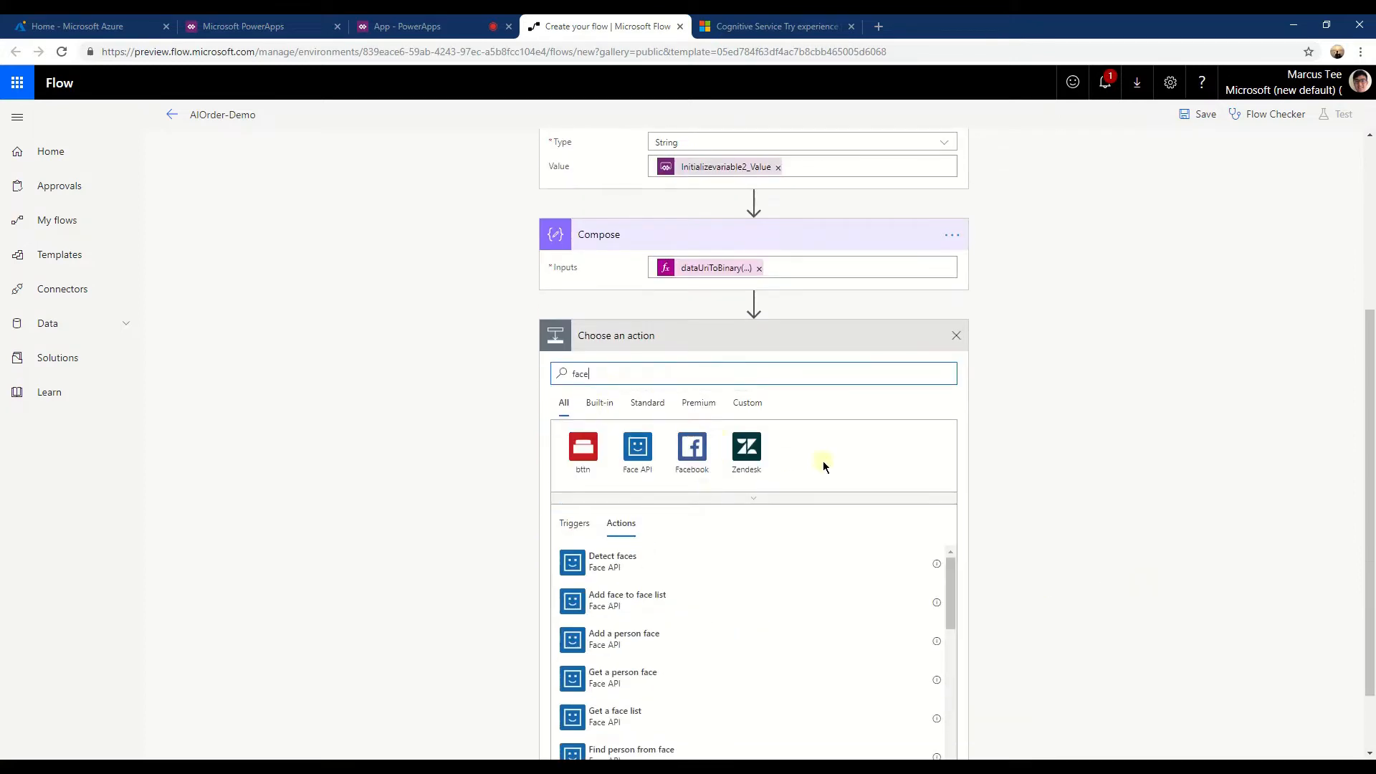
scroll(1206, 485, "down", 1)
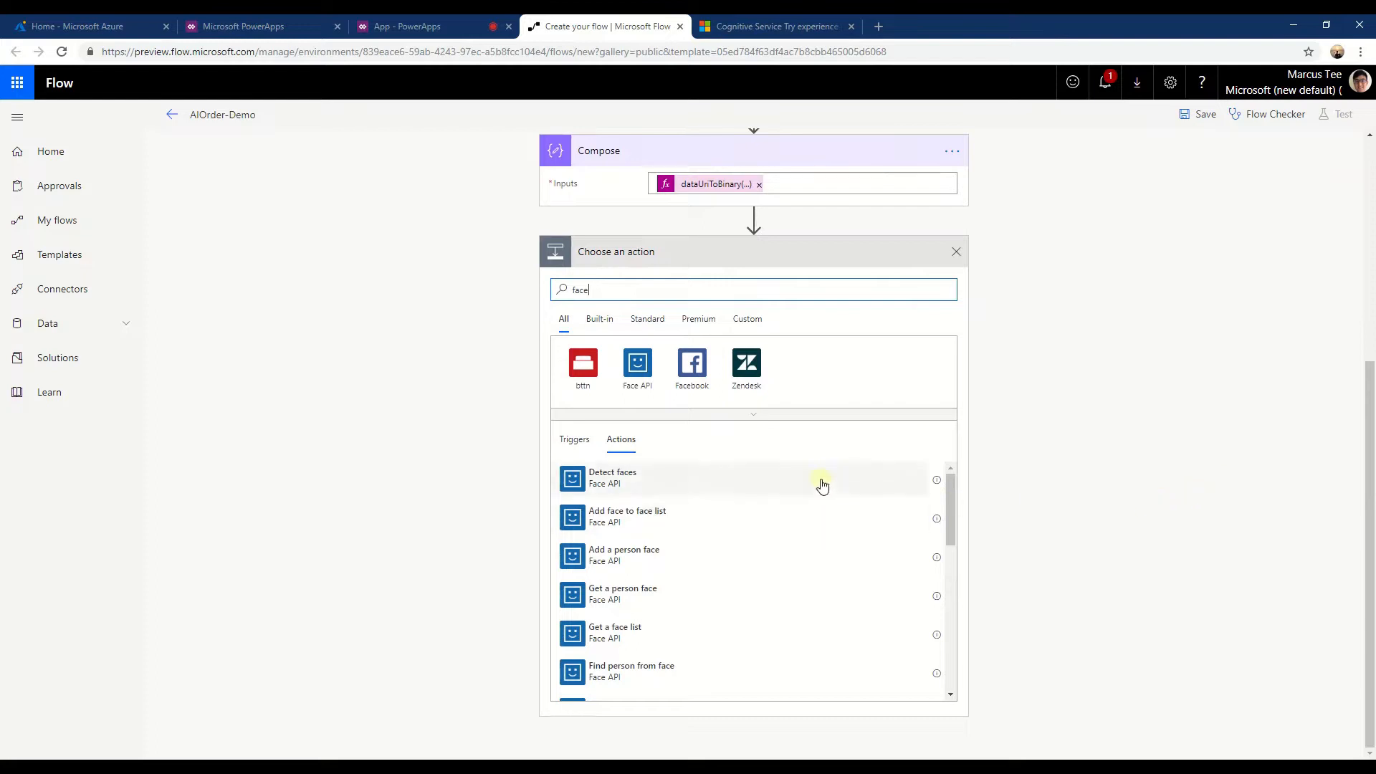
scroll(740, 489, "down", 5)
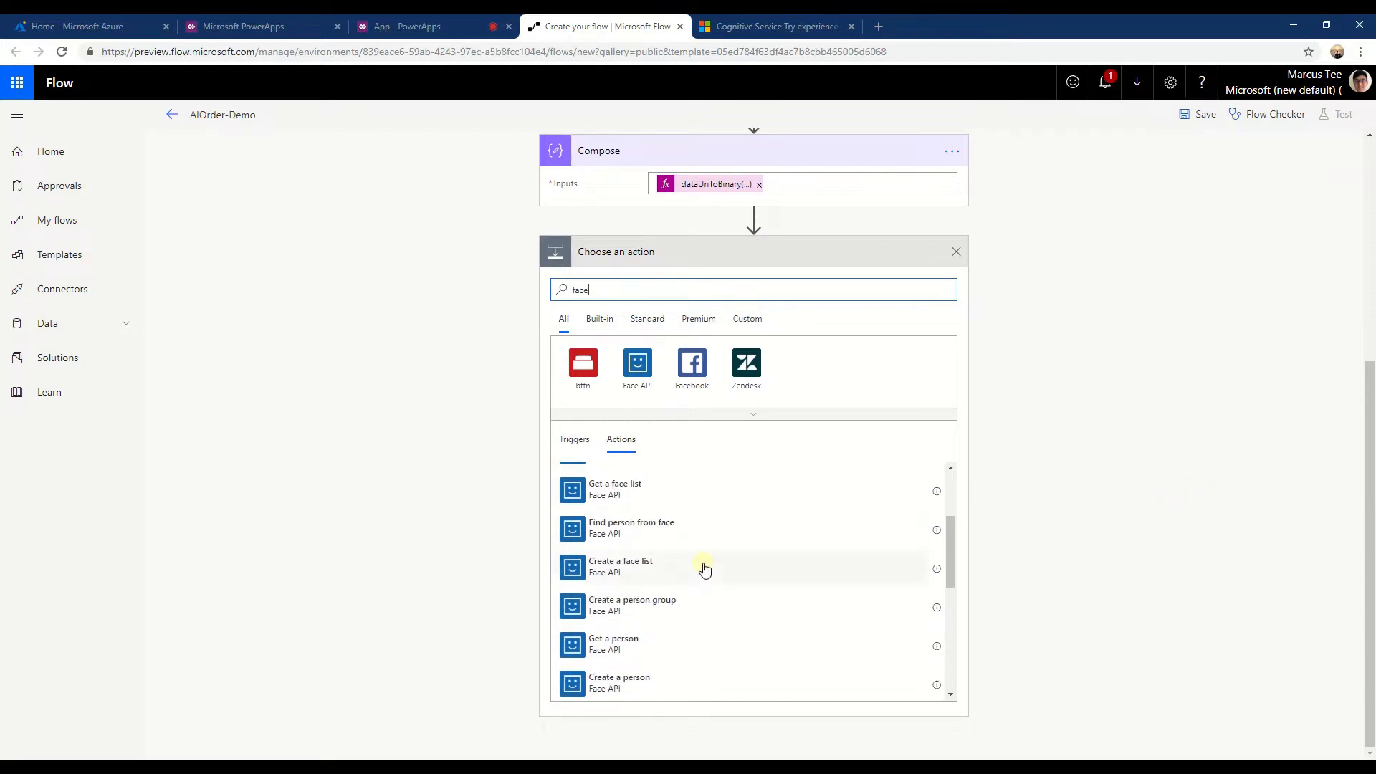
scroll(687, 601, "down", 5)
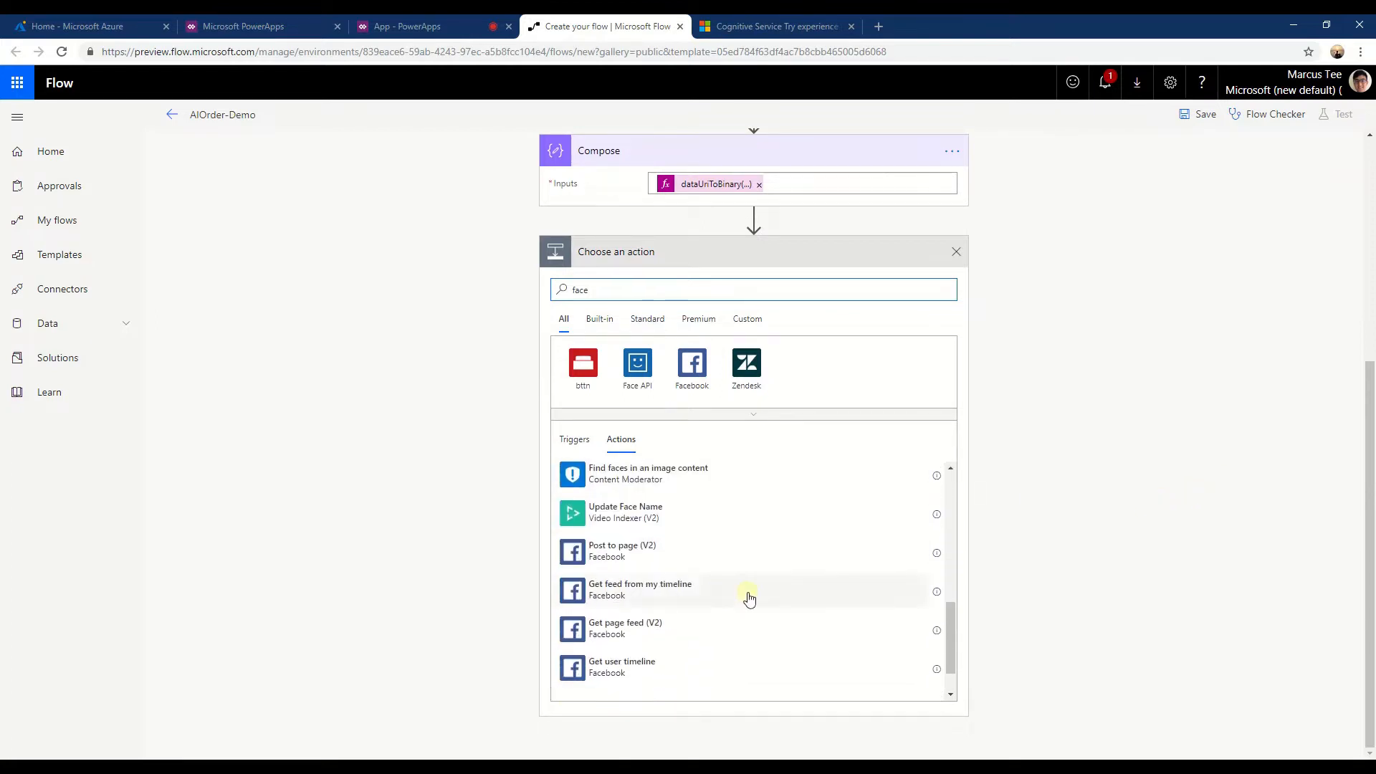
left_click_drag(613, 292, 548, 288)
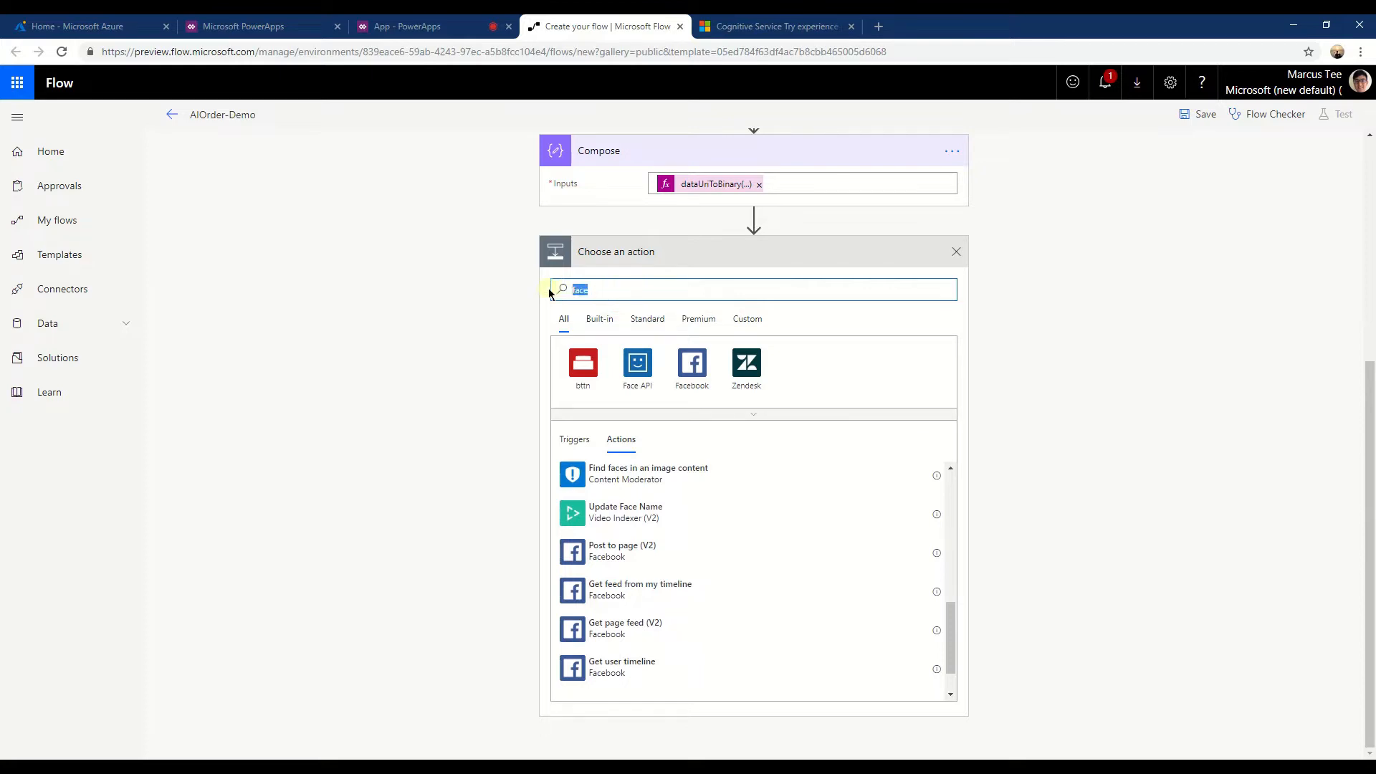
type("http")
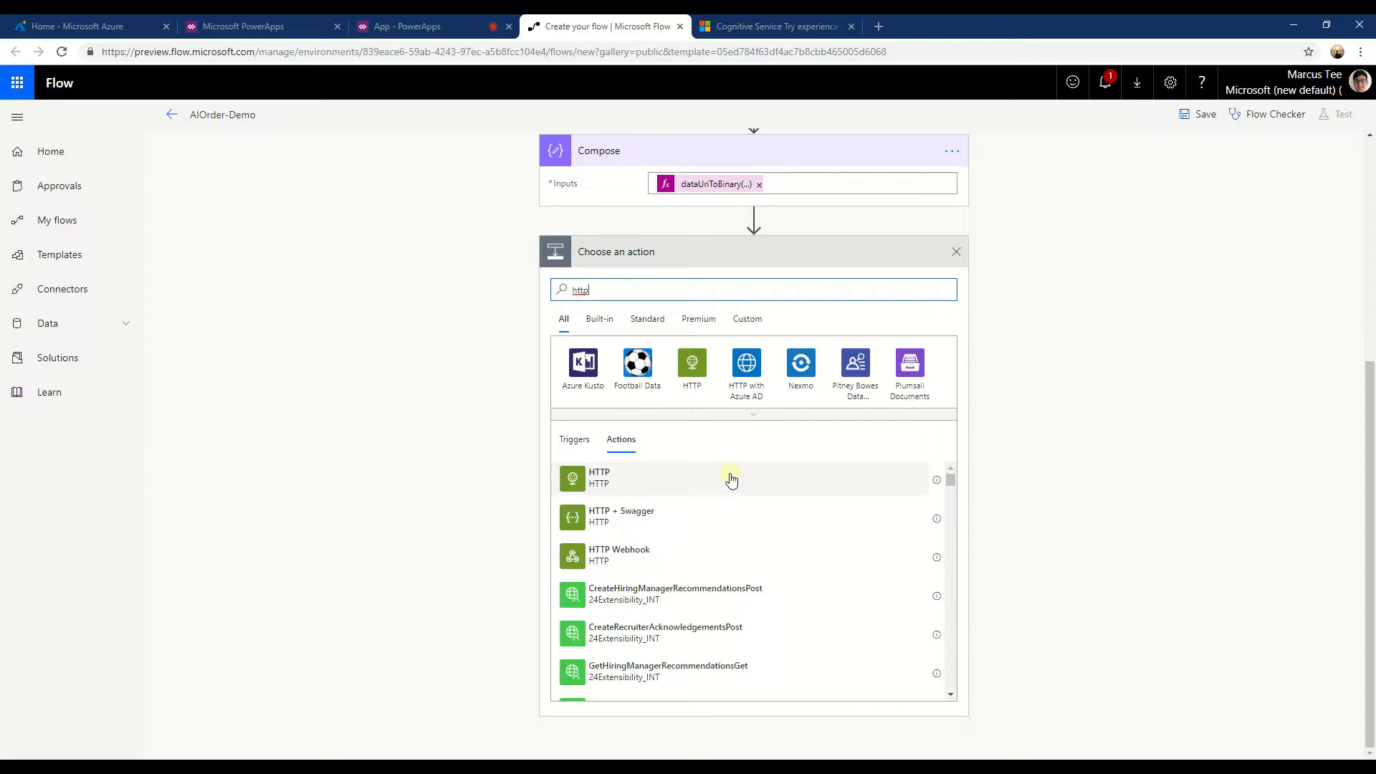
scroll(706, 319, "up", 4)
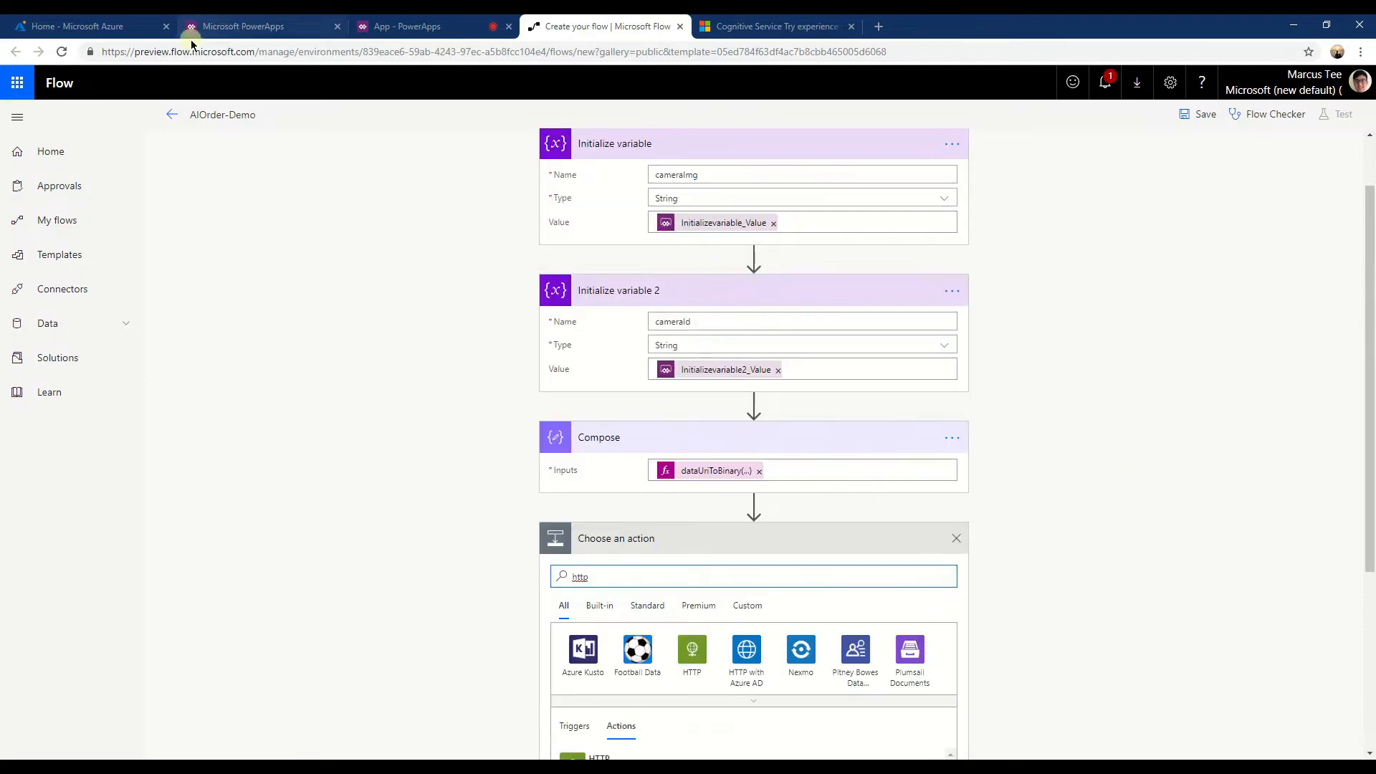
scroll(297, 264, "down", 4)
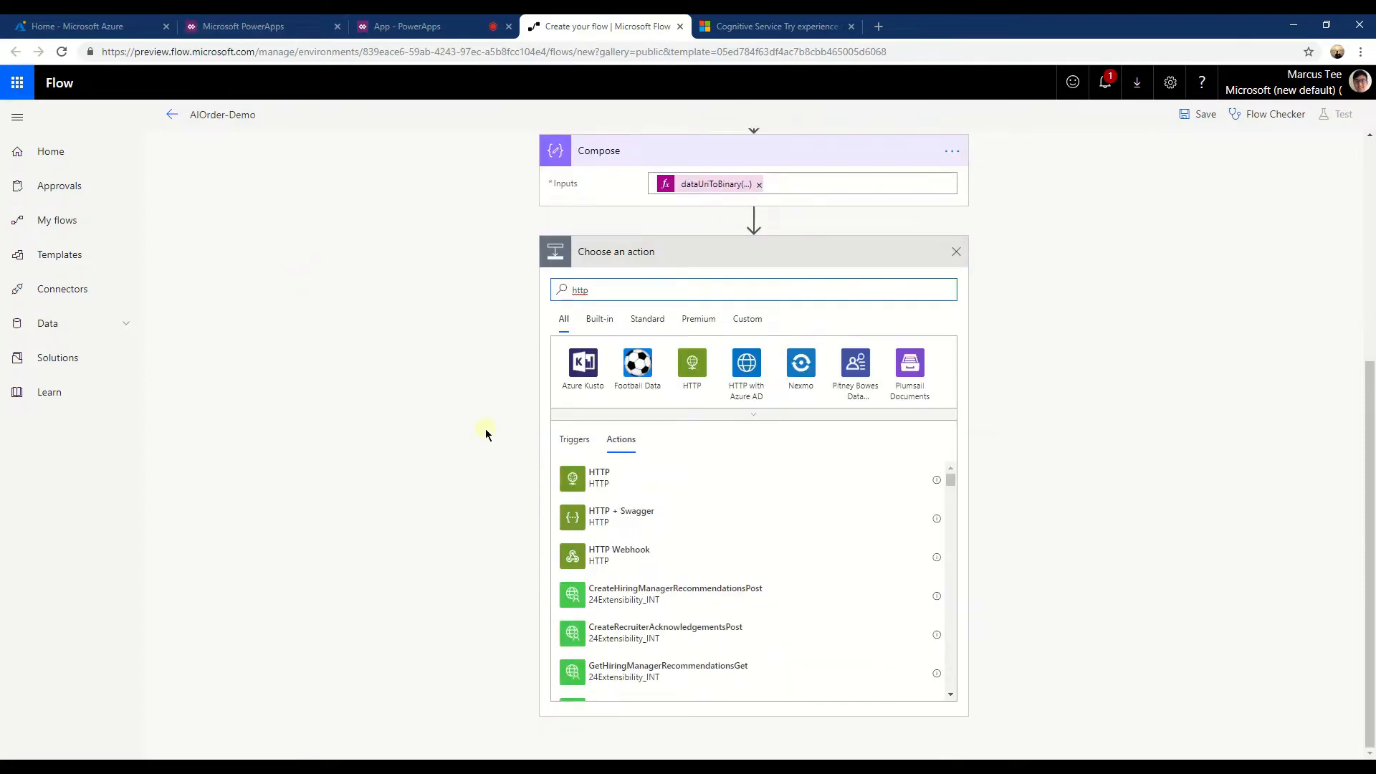
Insert the HTTP action with method POST, then bring up the Try Cognitive Services page
left_click(627, 476)
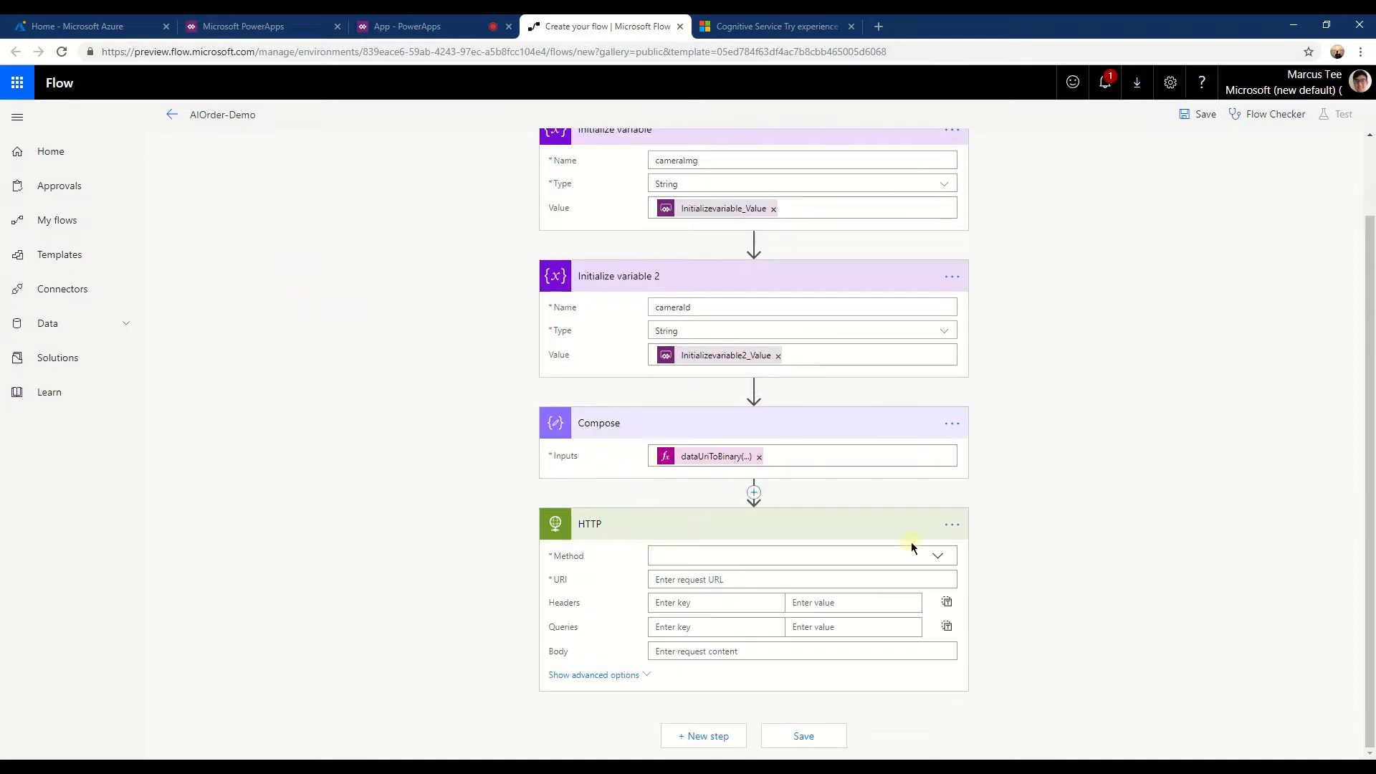
left_click(932, 556)
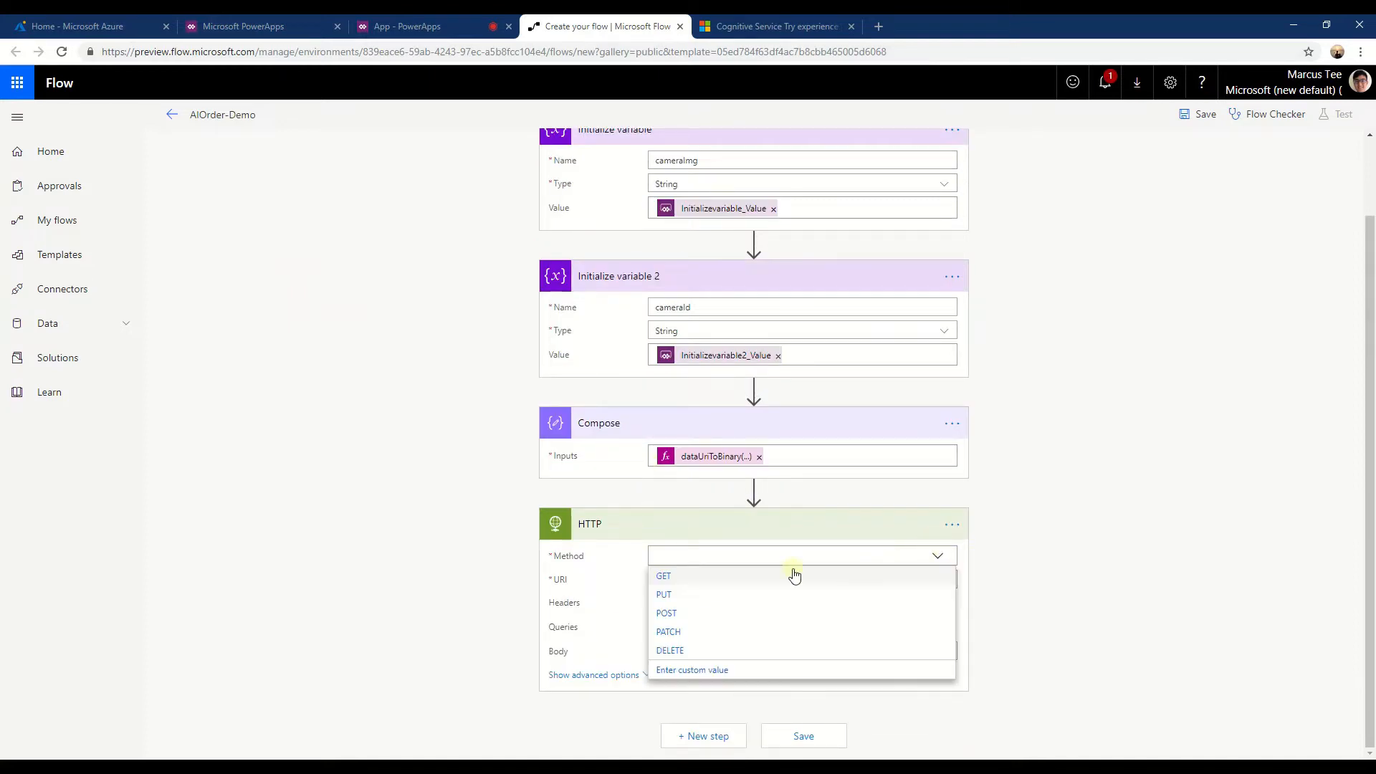
left_click(753, 608)
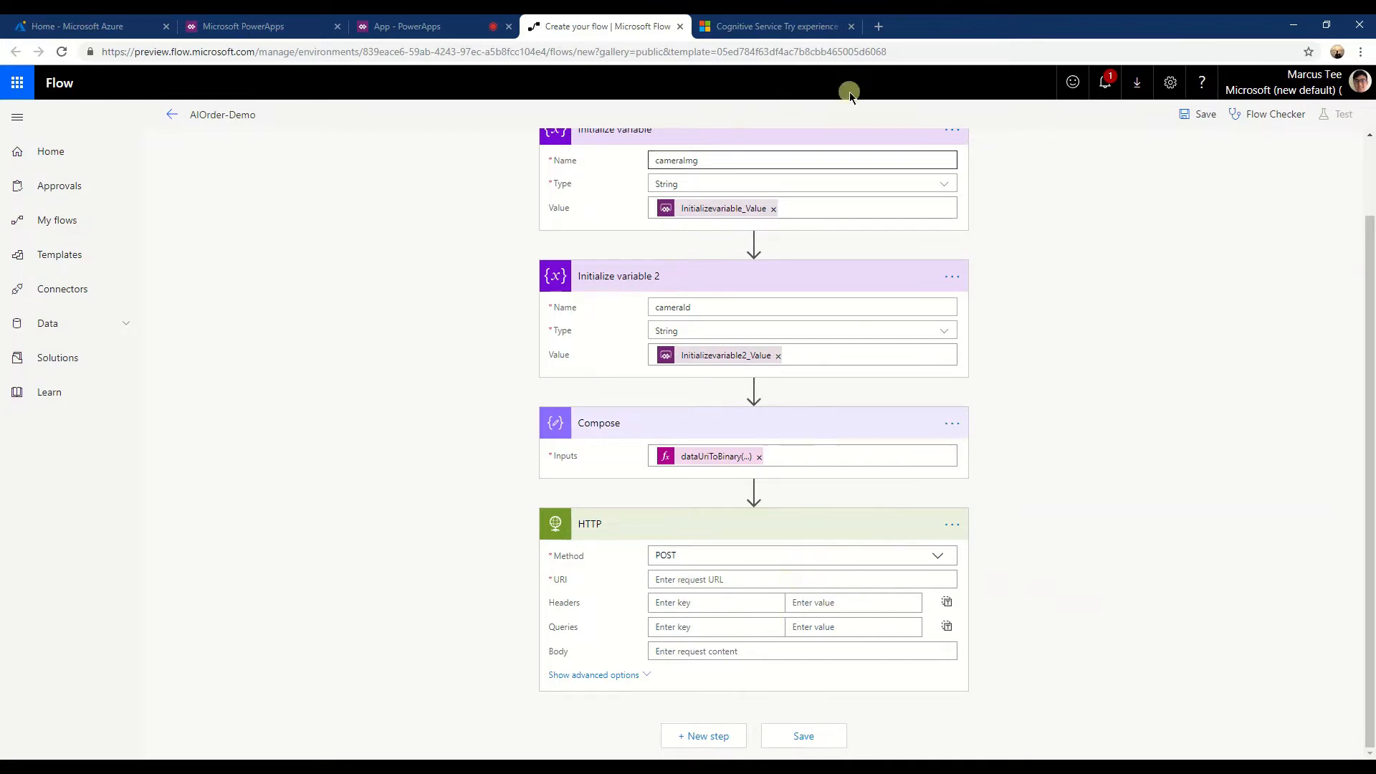
left_click(807, 28)
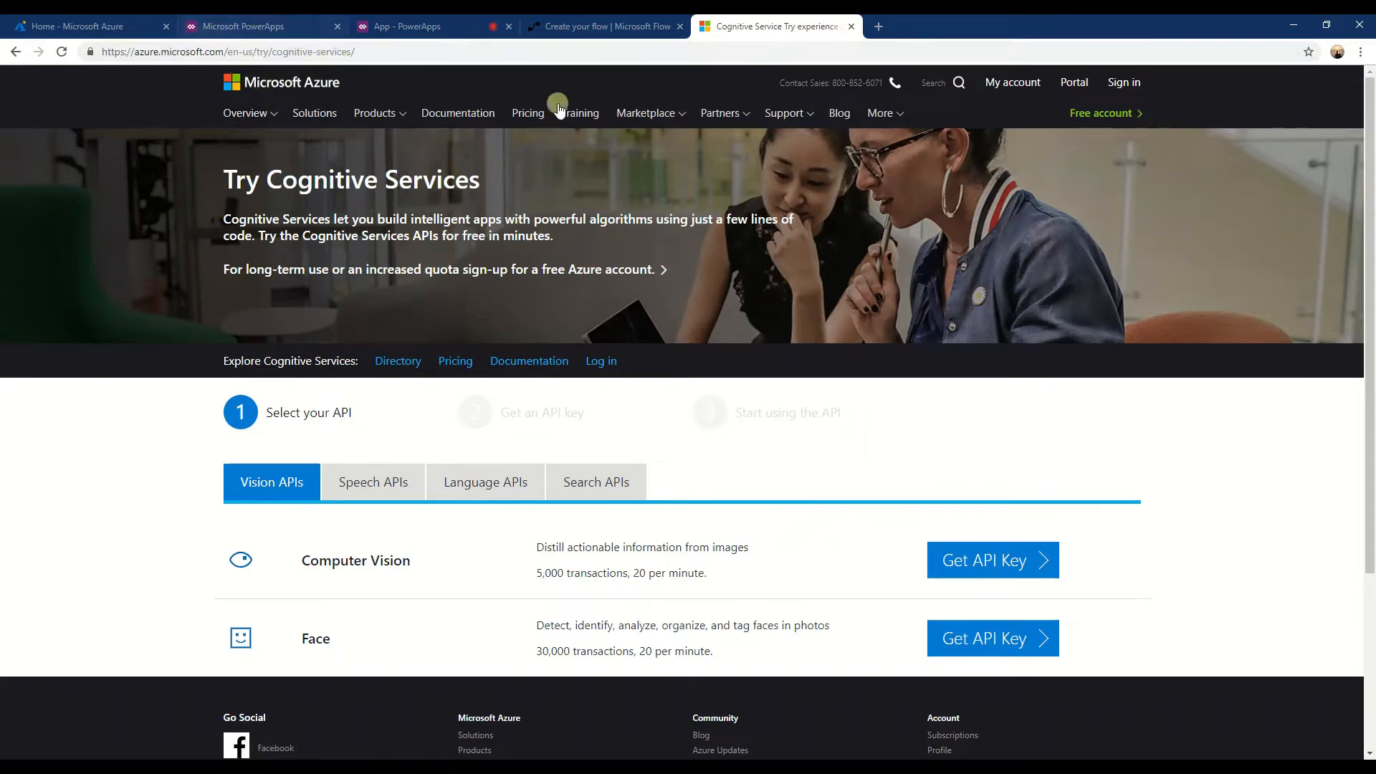
Review the Face service's call limit of 20 per minute on the Try Cognitive Services page
scroll(393, 492, "down", 3)
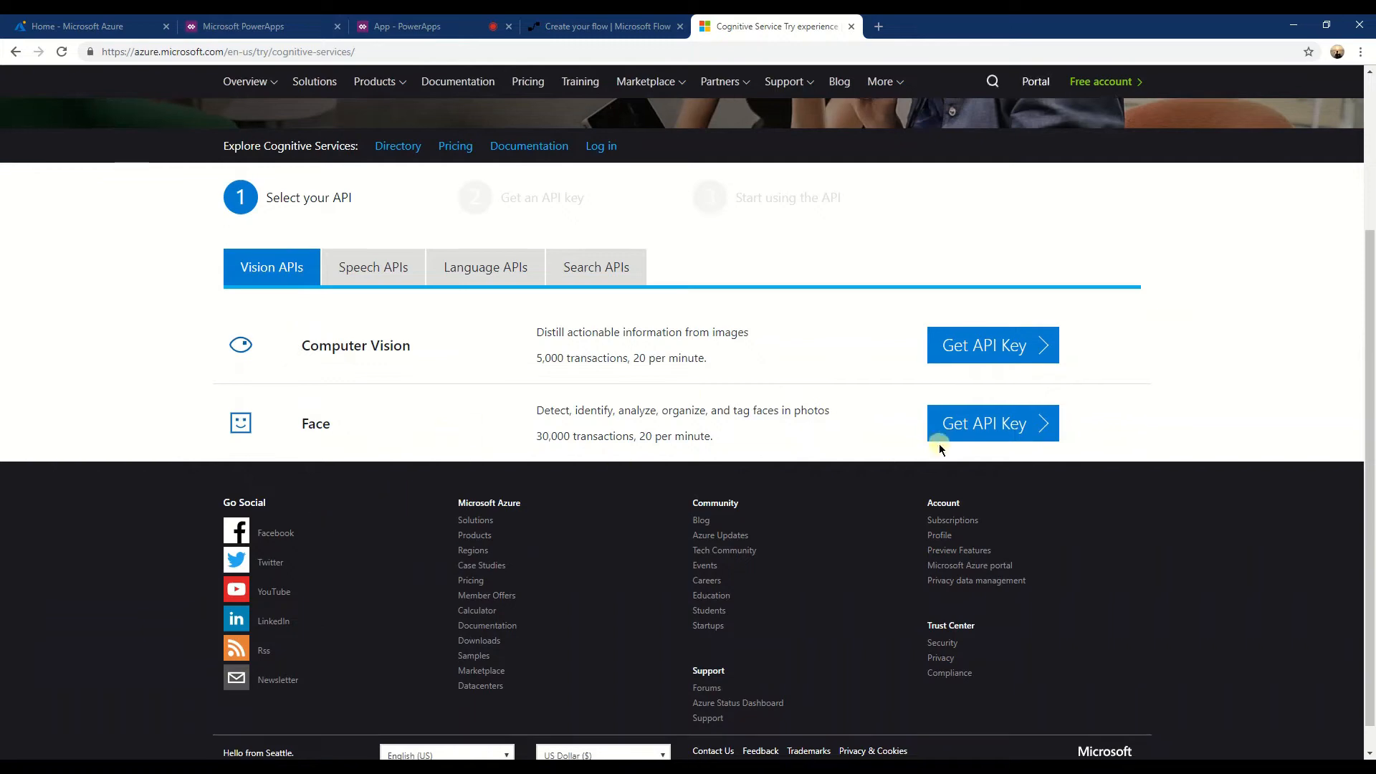
left_click_drag(744, 433, 590, 400)
left_click(719, 439)
left_click_drag(712, 435, 549, 412)
left_click(775, 451)
scroll(569, 340, "up", 3)
From the portal home, search the Marketplace for 'face api' and start creating a Face resource
left_click(121, 25)
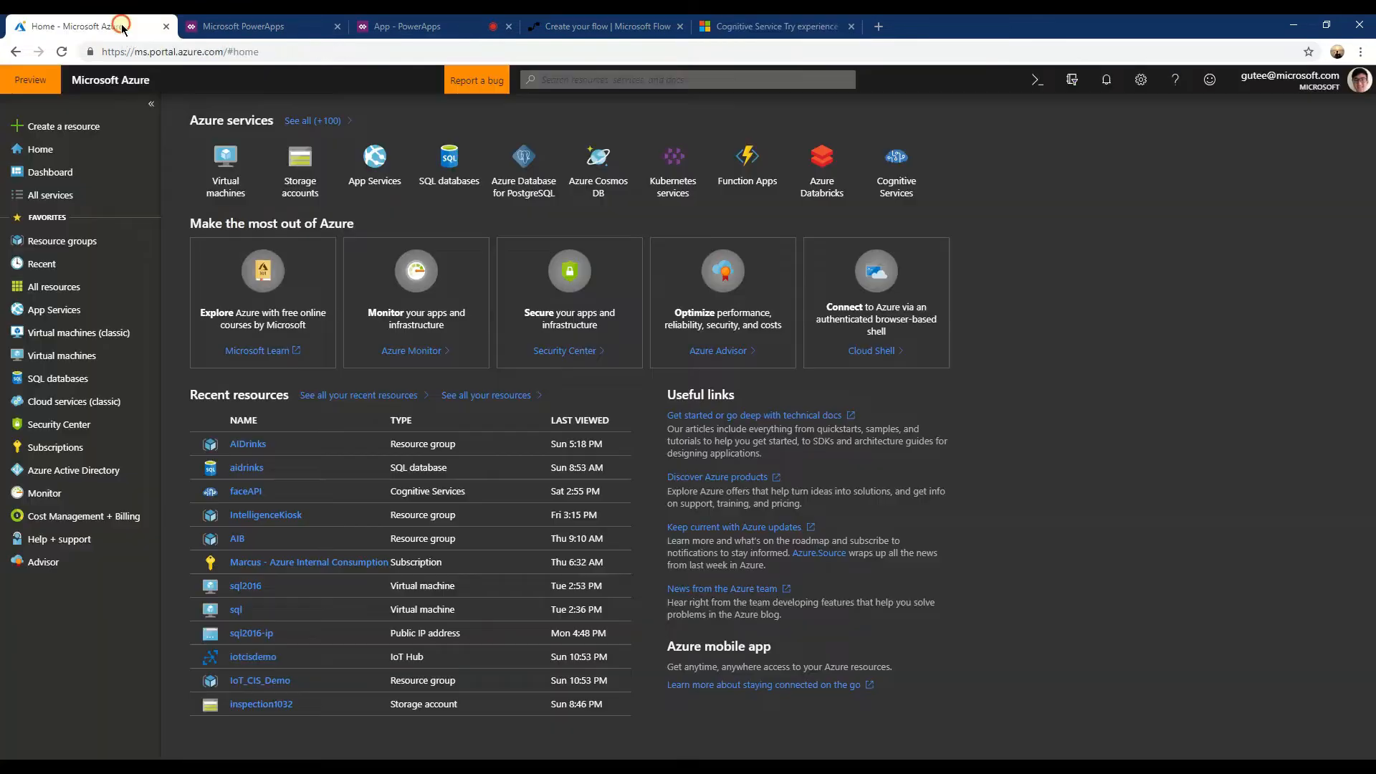
left_click(68, 126)
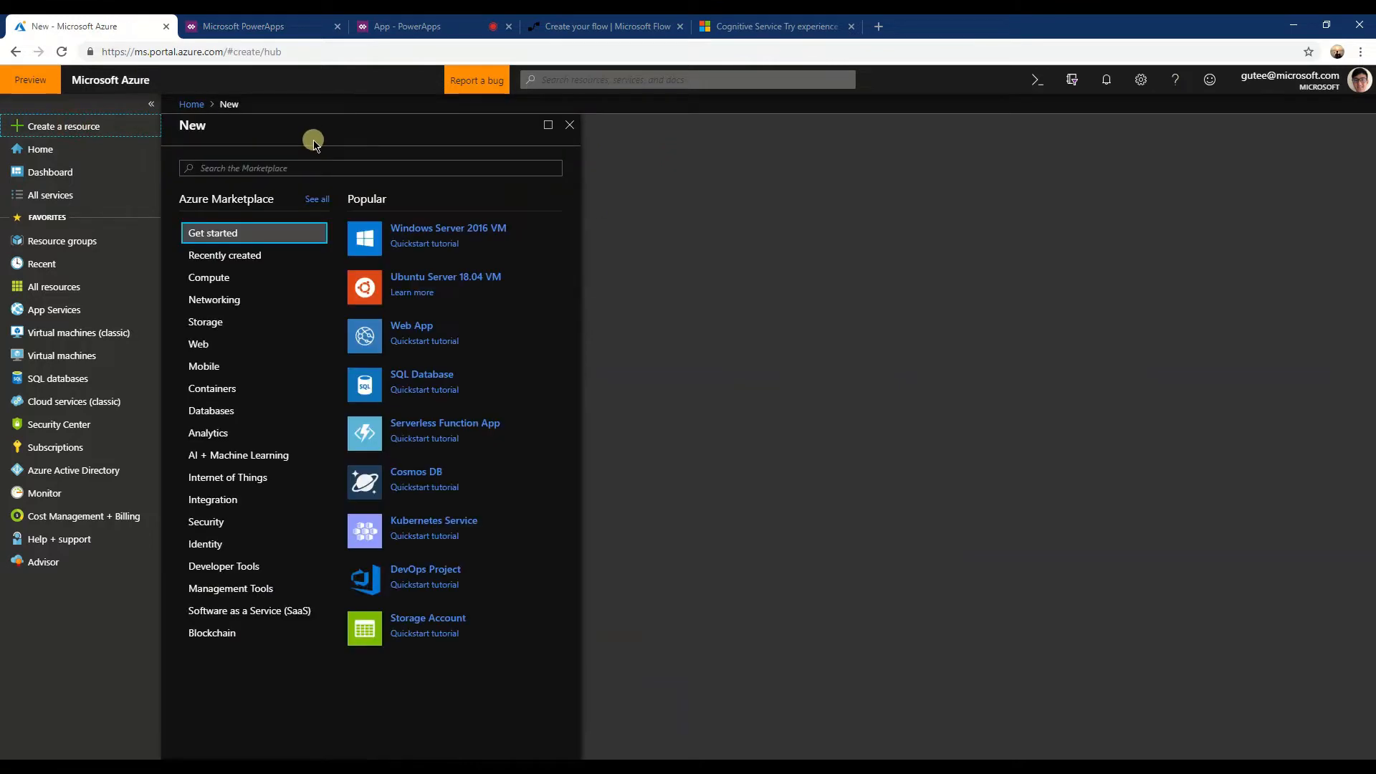
left_click(308, 167)
type("face api")
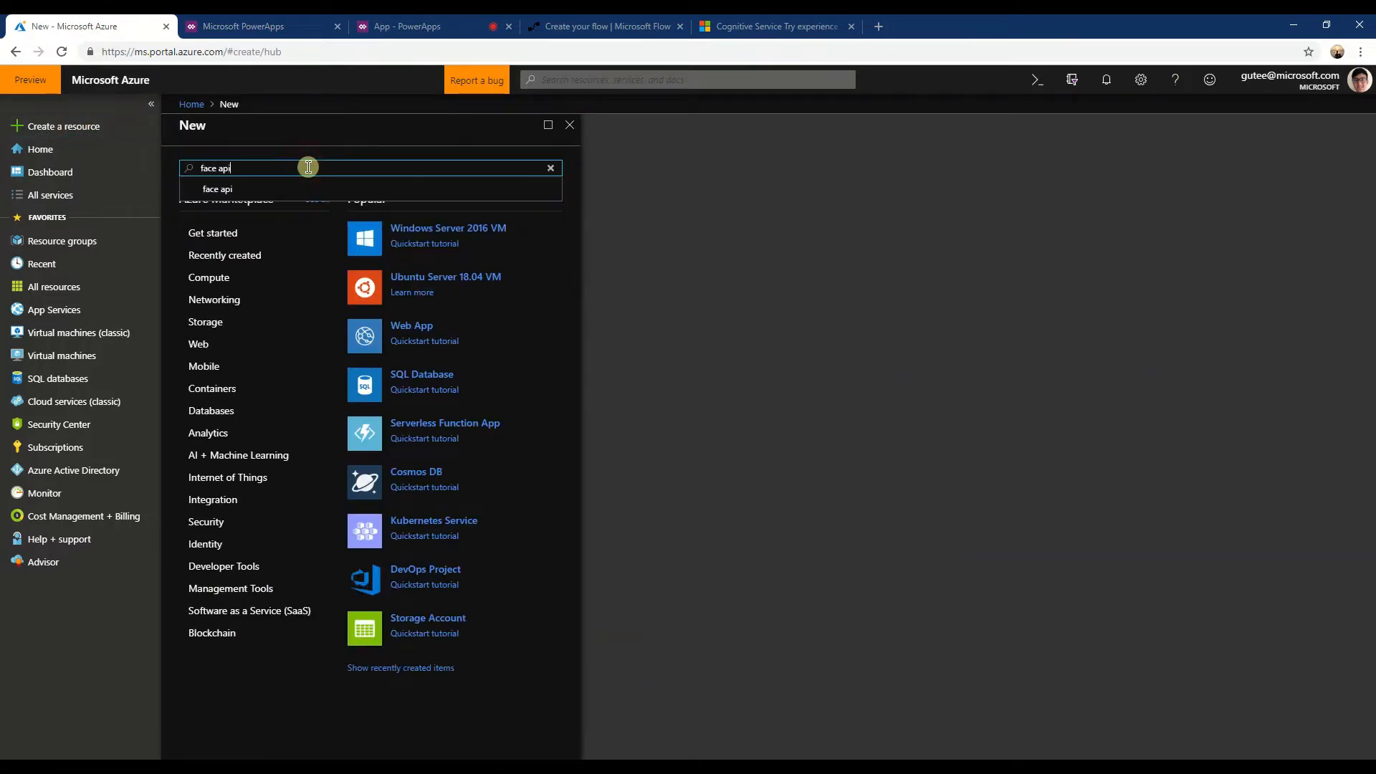
left_click(298, 186)
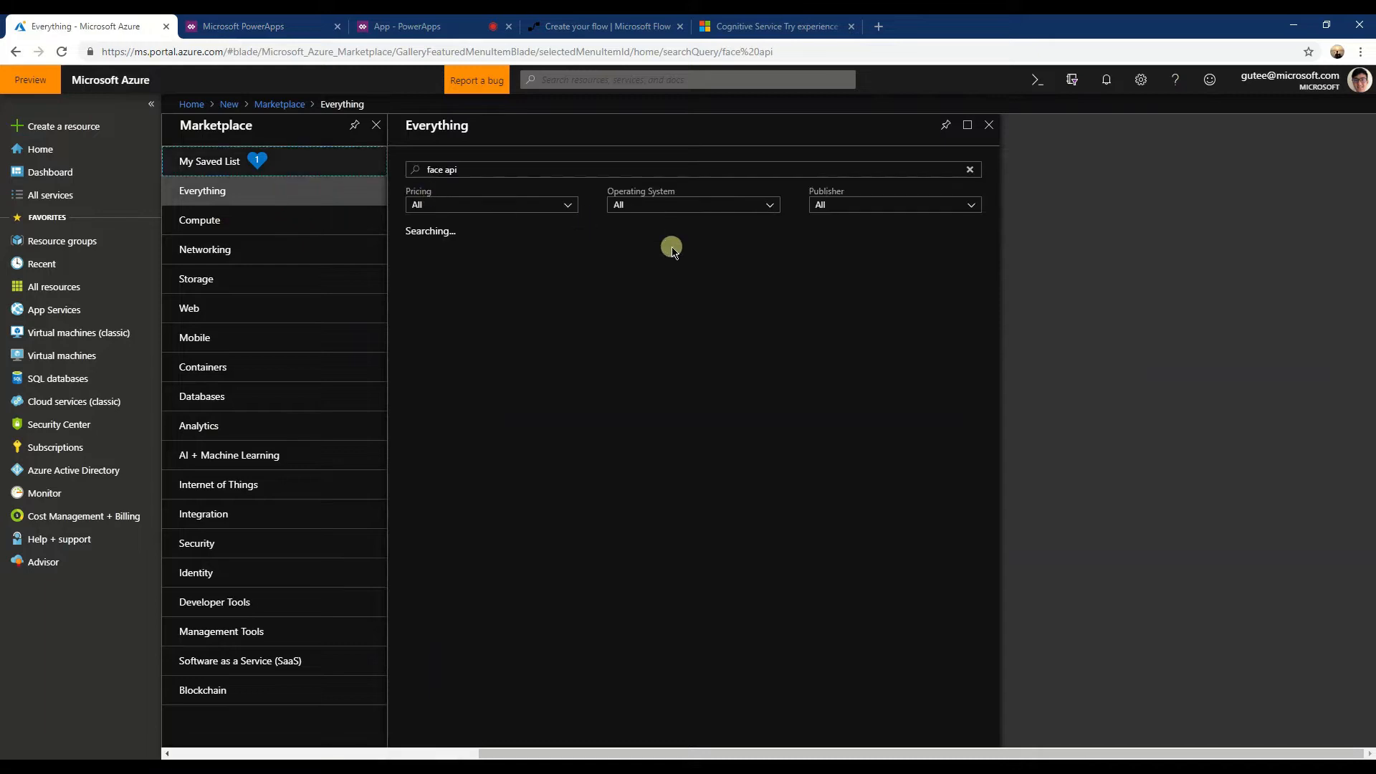
left_click(559, 293)
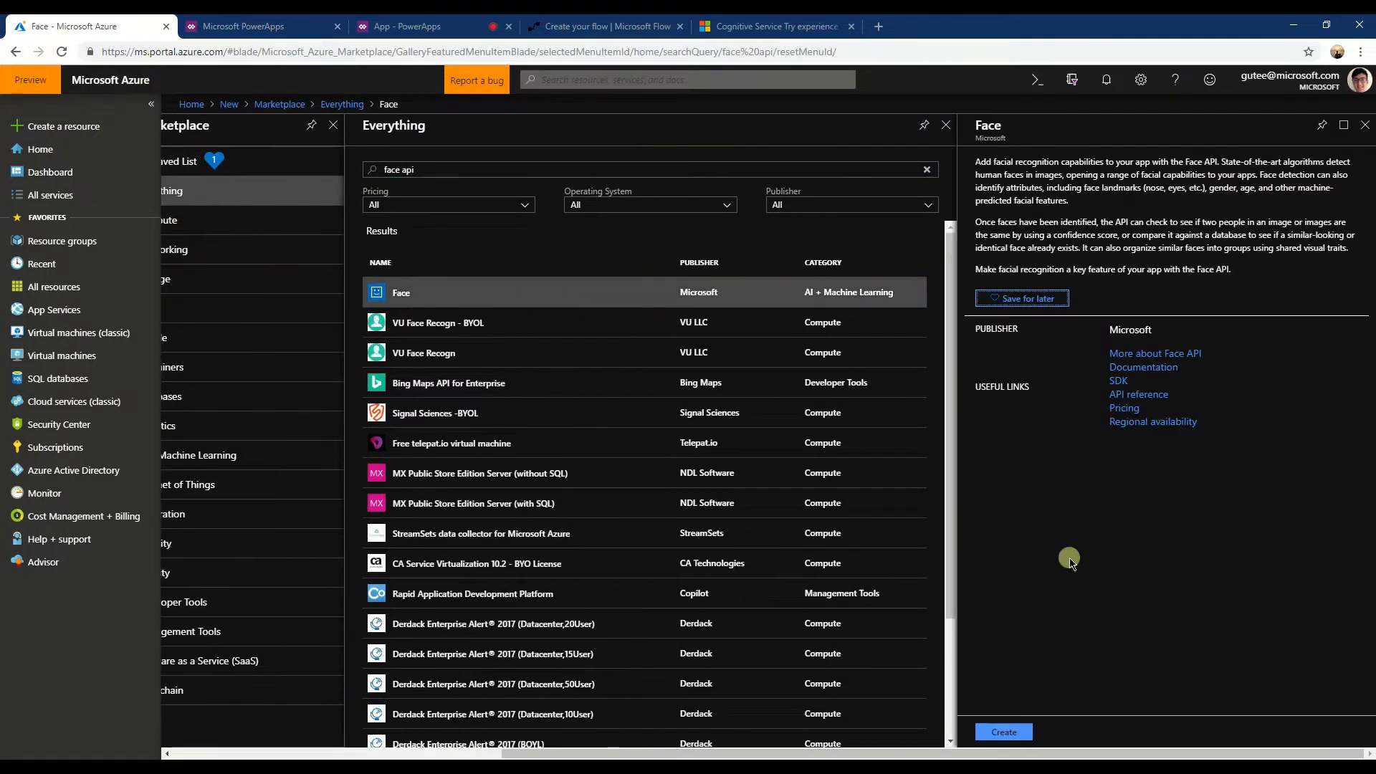
left_click(1024, 738)
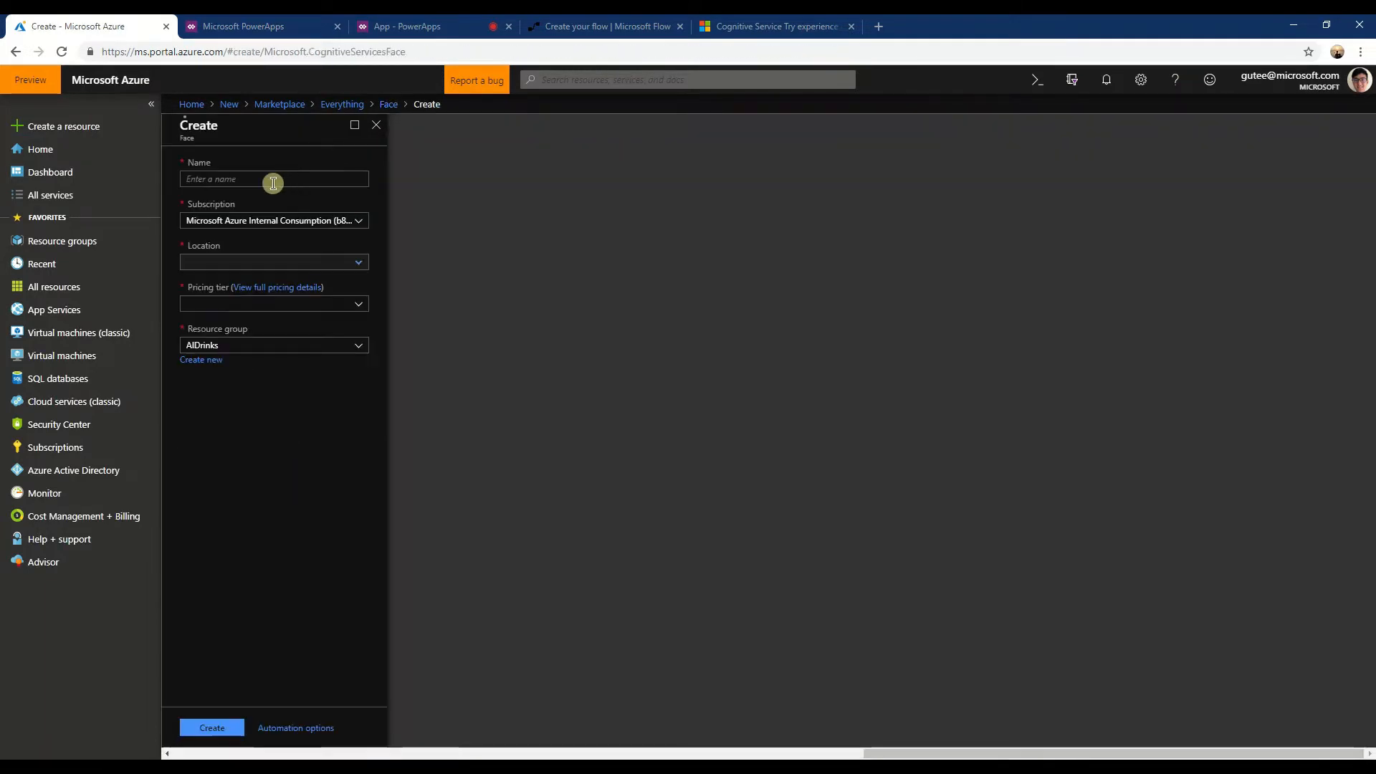
Create Face resource aidrink-demo on the S0 tier in new resource group AIDrink-Demo
left_click(274, 182)
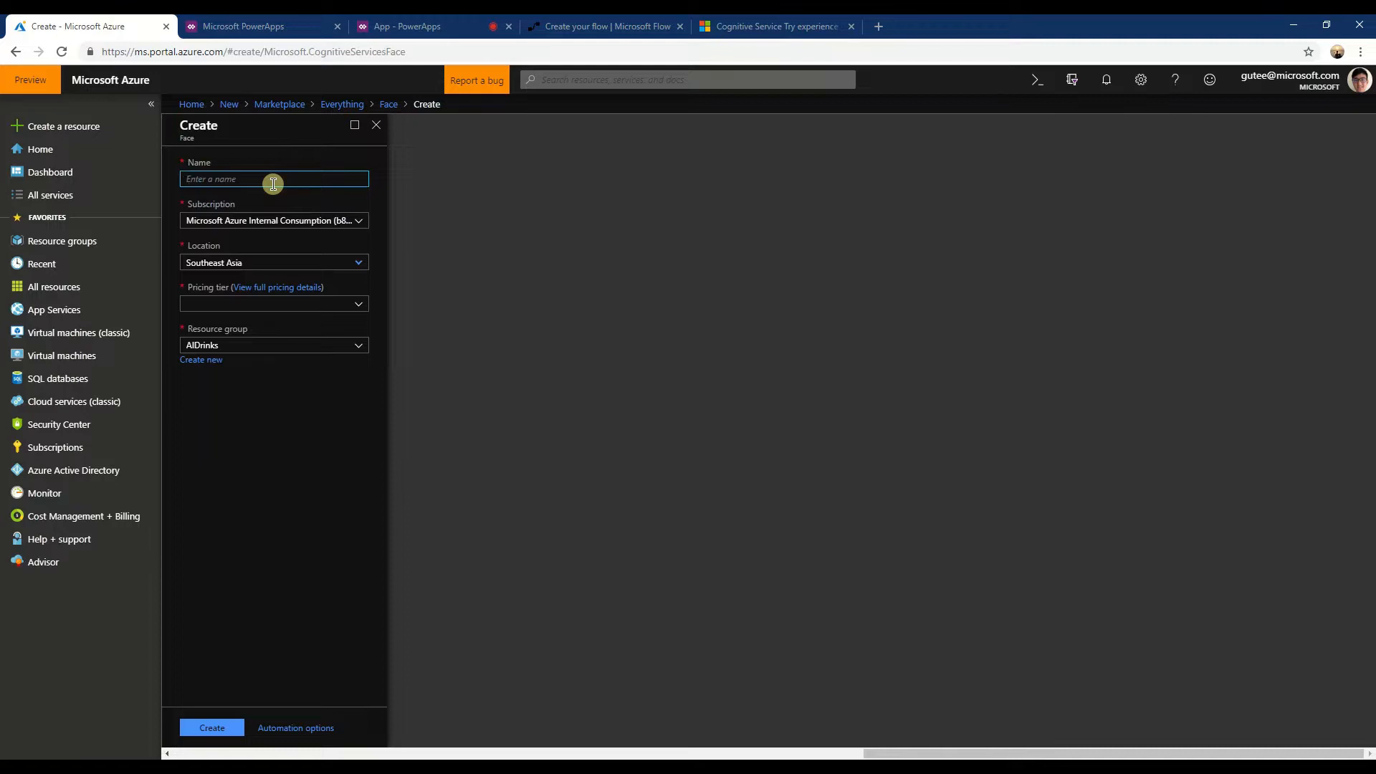
type("aidrink-demo")
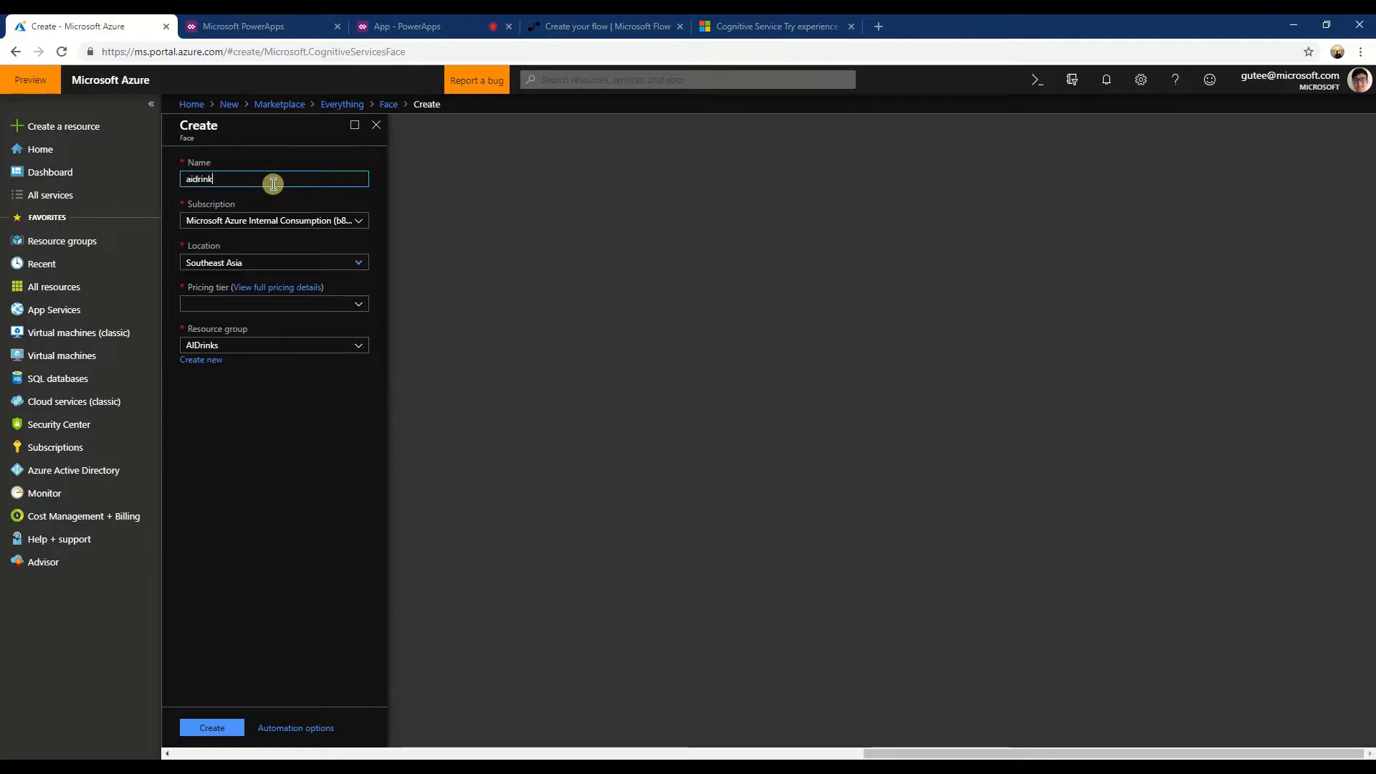
left_click(358, 221)
left_click(330, 495)
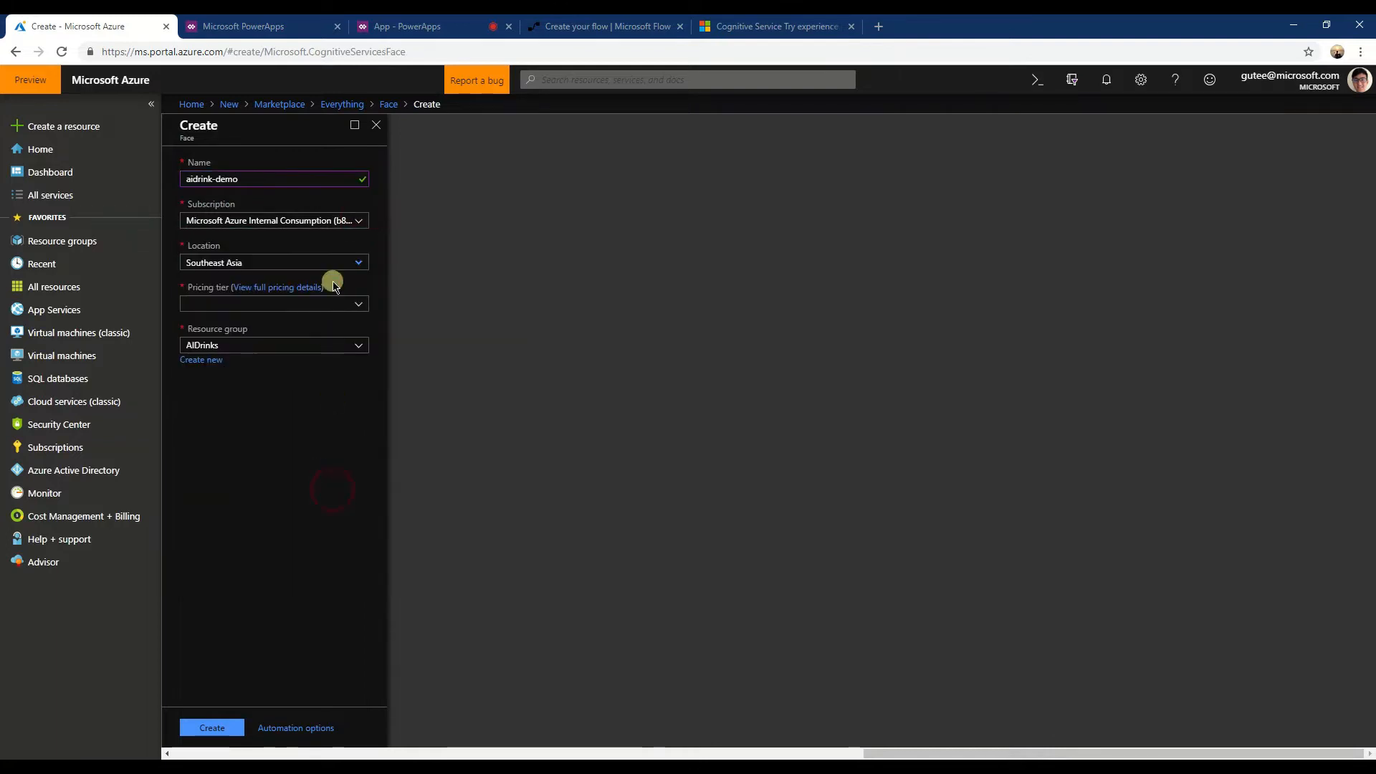
left_click(352, 308)
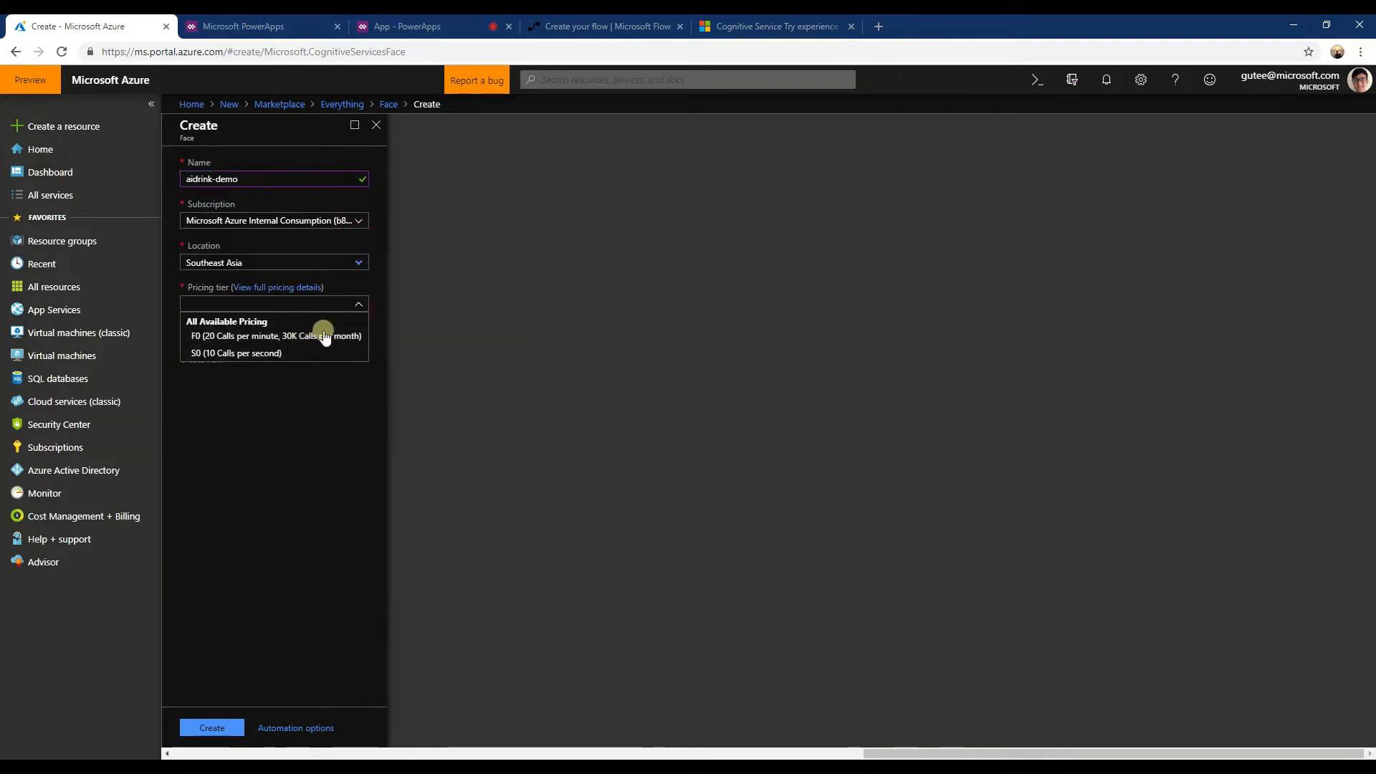
left_click(301, 354)
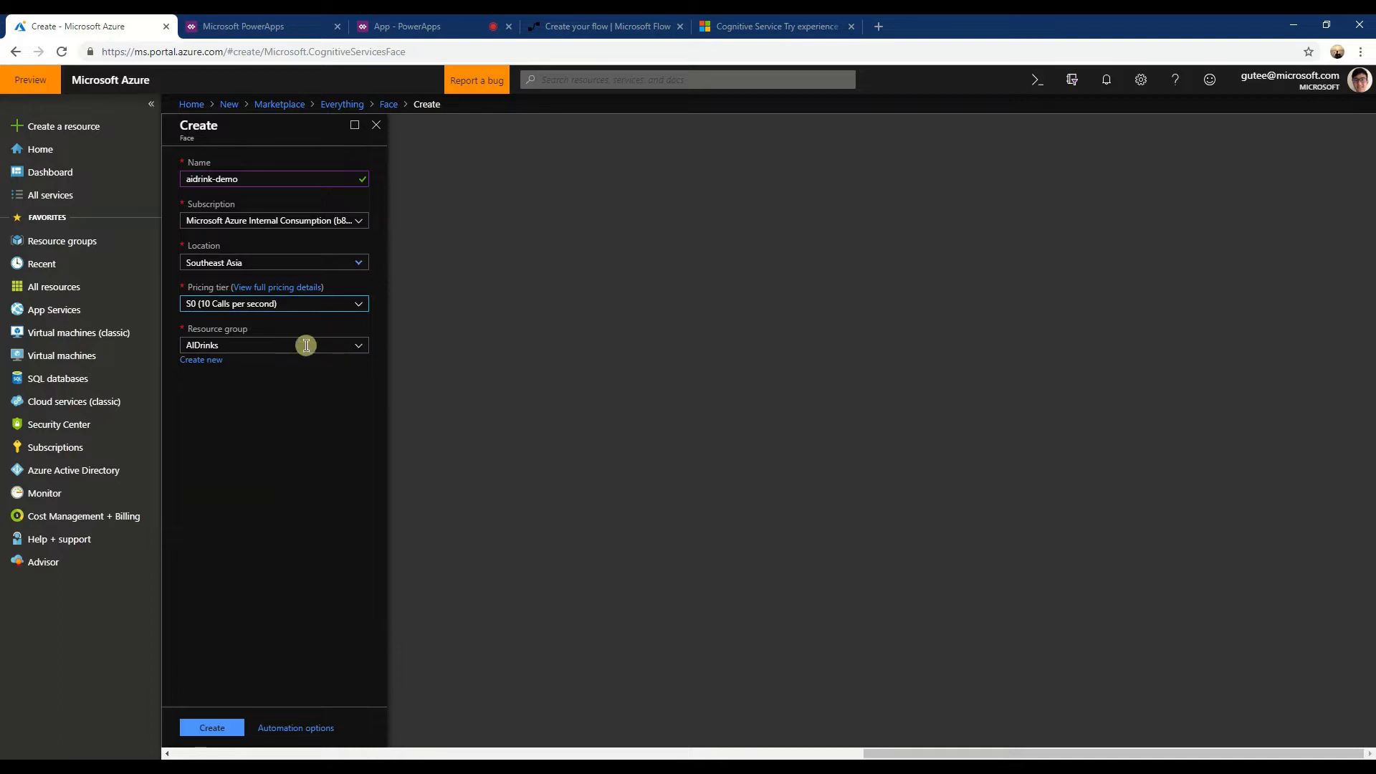
left_click(188, 362)
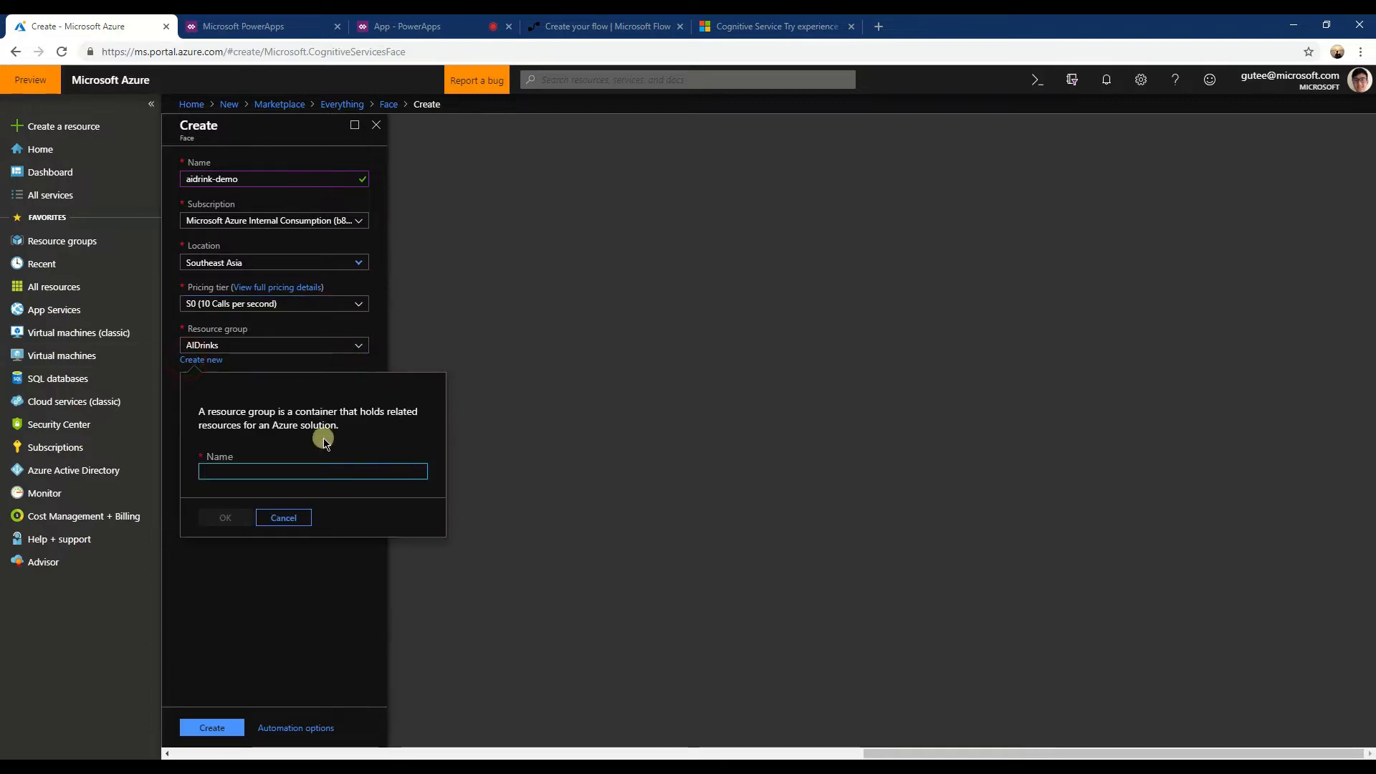
type("AIDrink-Demo")
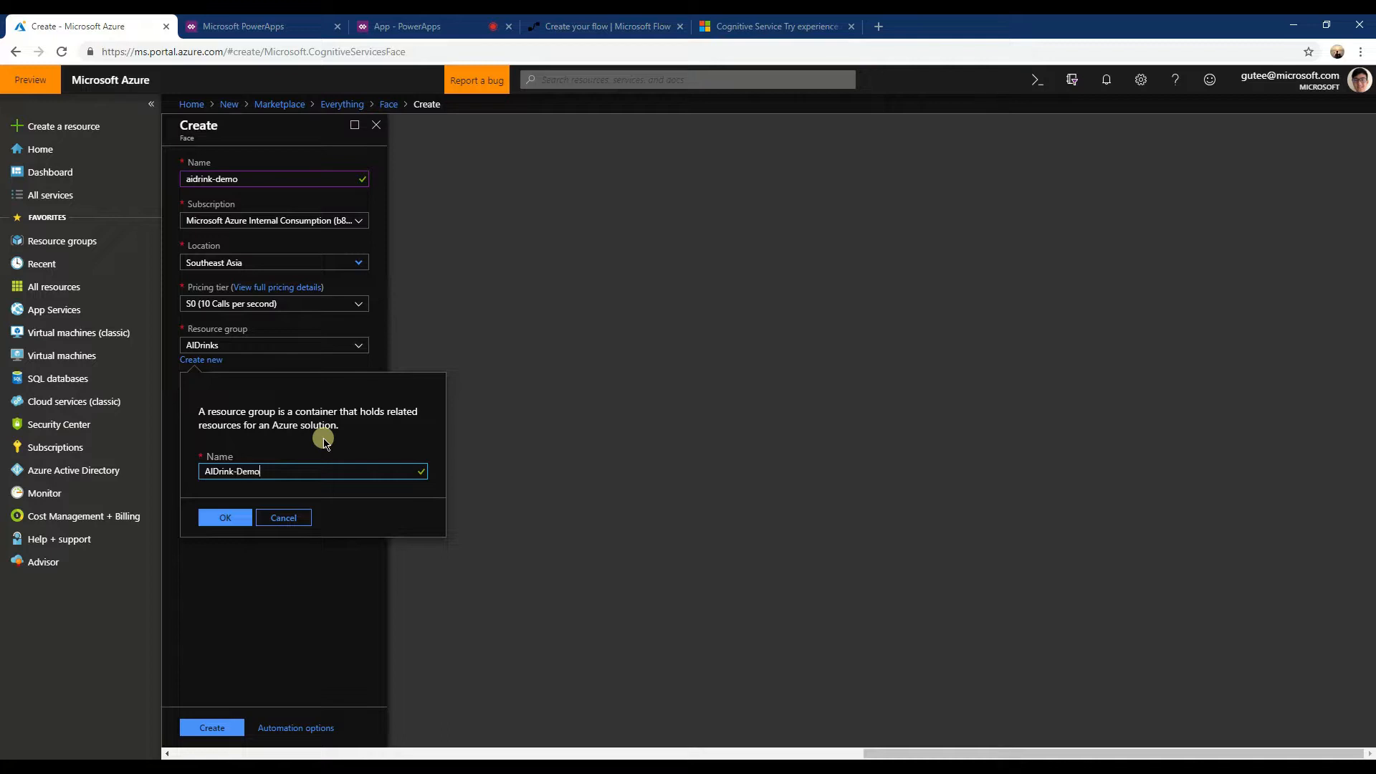
left_click(238, 518)
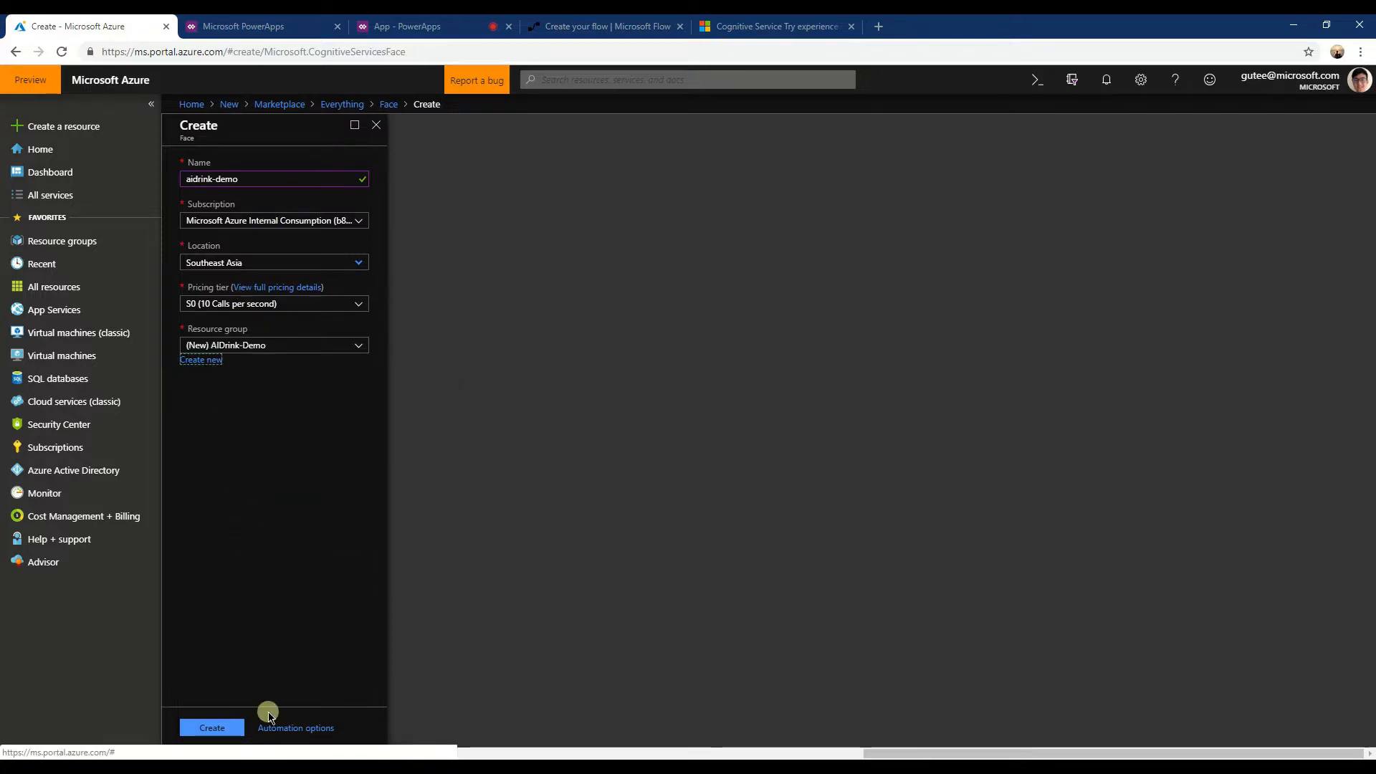
left_click(204, 726)
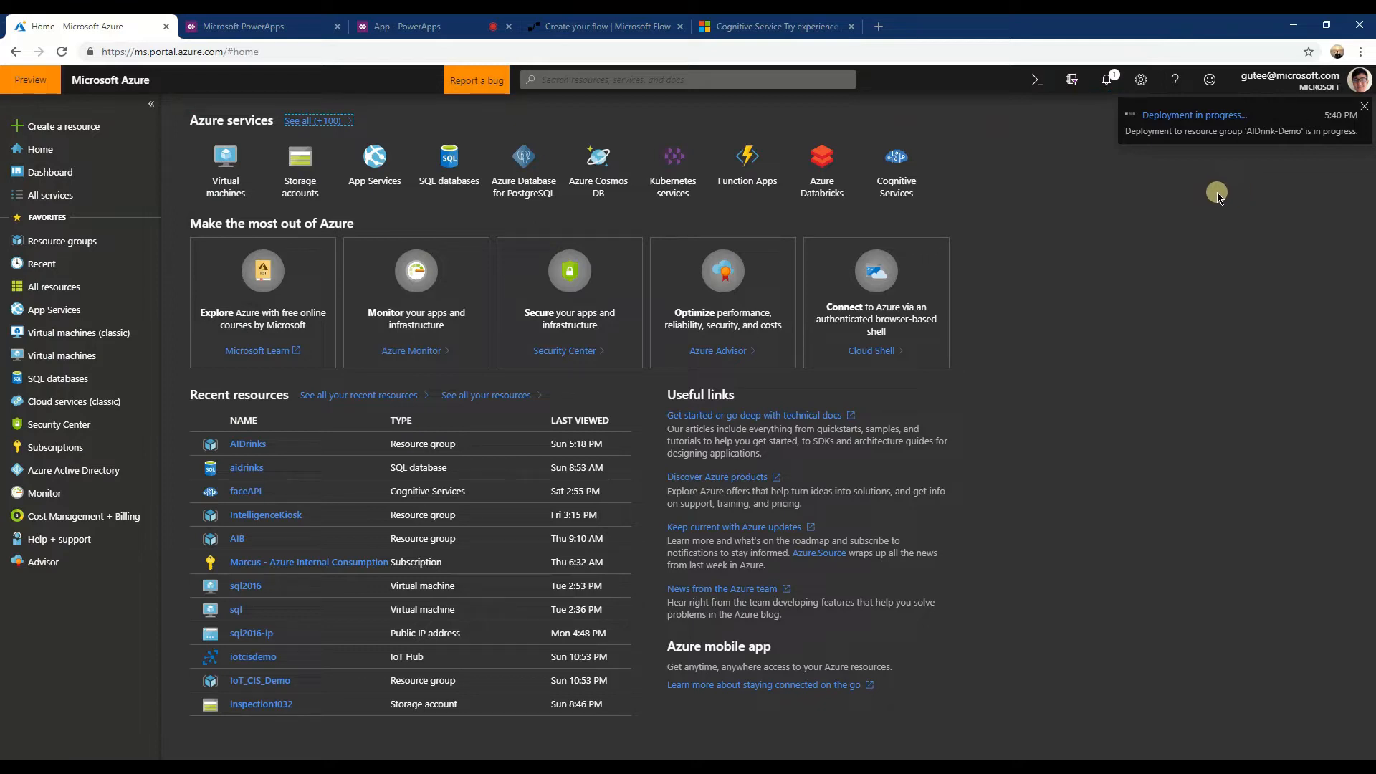
Open the deployed aidrink-demo resource from Notifications and copy its endpoint URL
left_click(1107, 79)
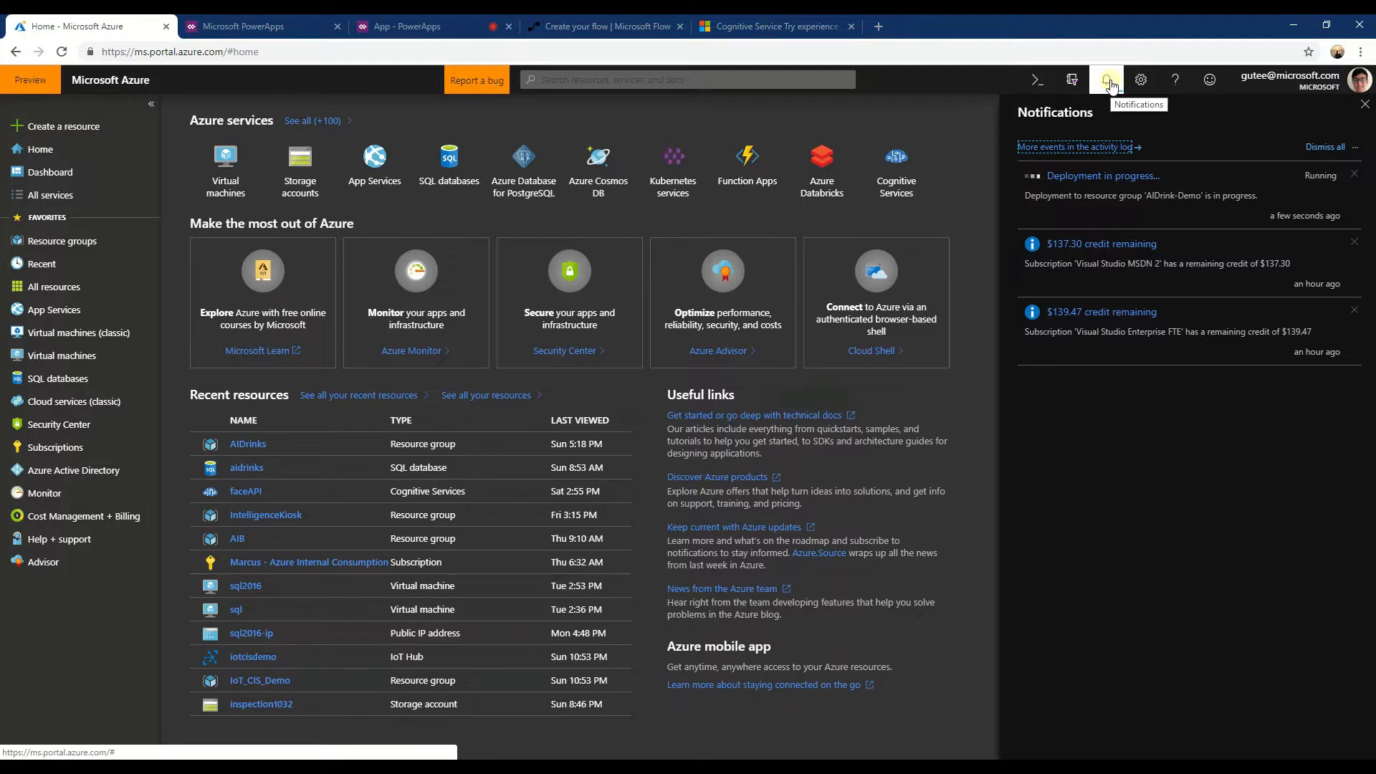
left_click(1062, 230)
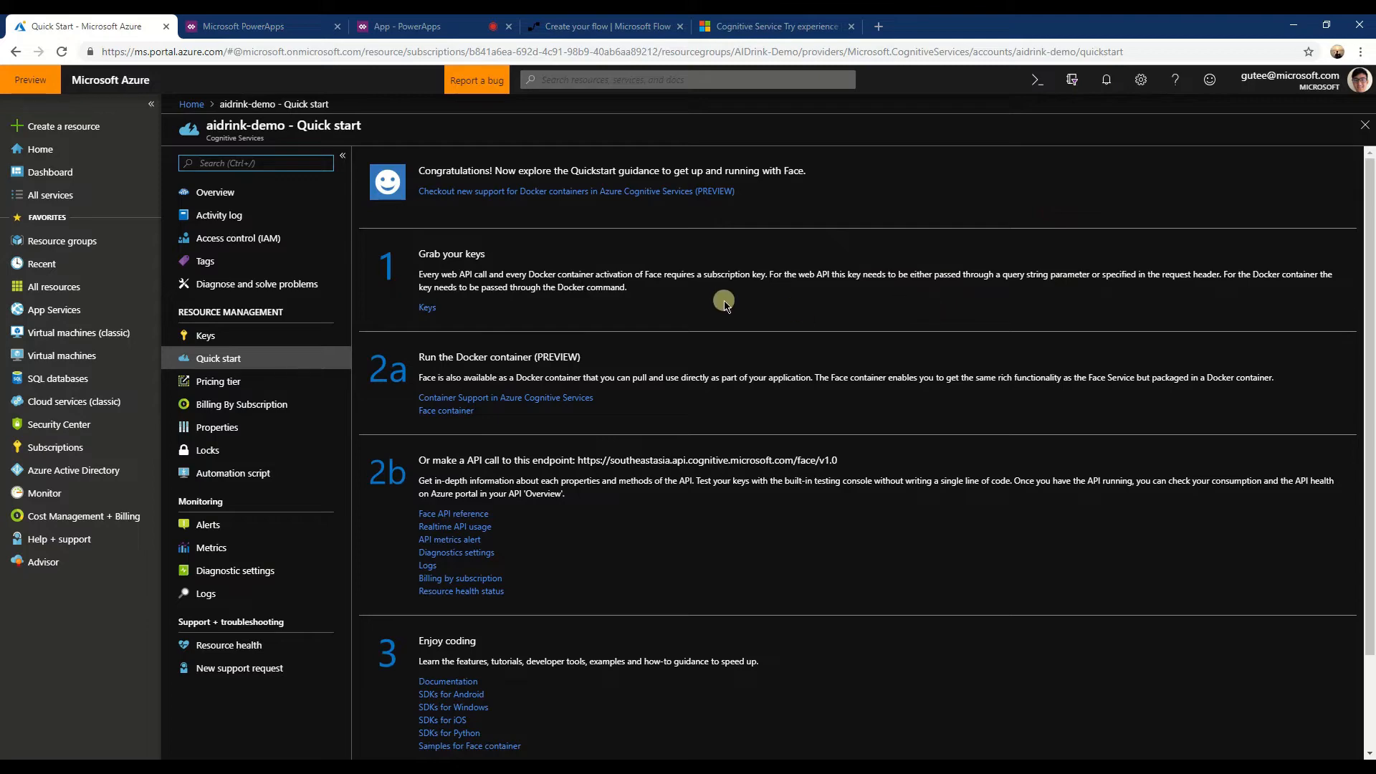
scroll(677, 331, "down", 3)
scroll(373, 248, "up", 3)
left_click(273, 334)
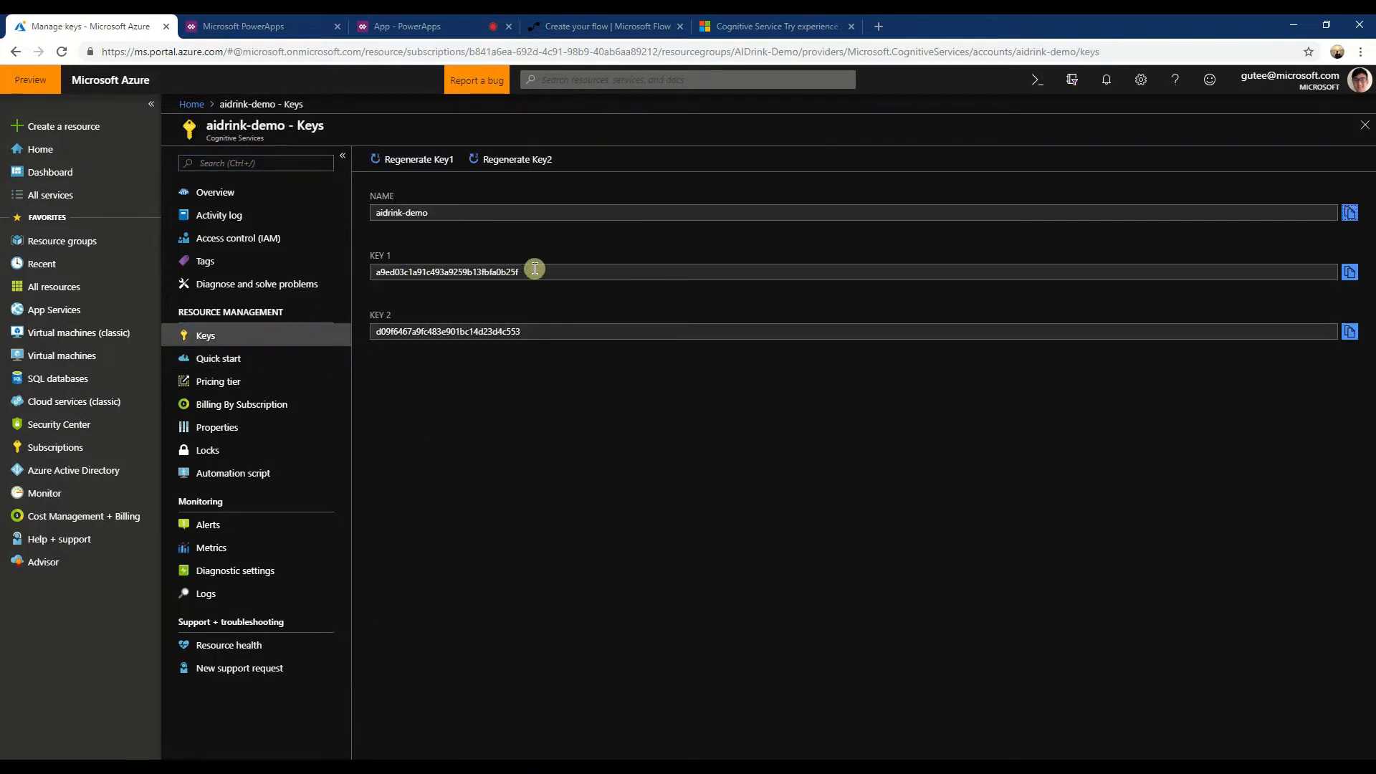
left_click(262, 195)
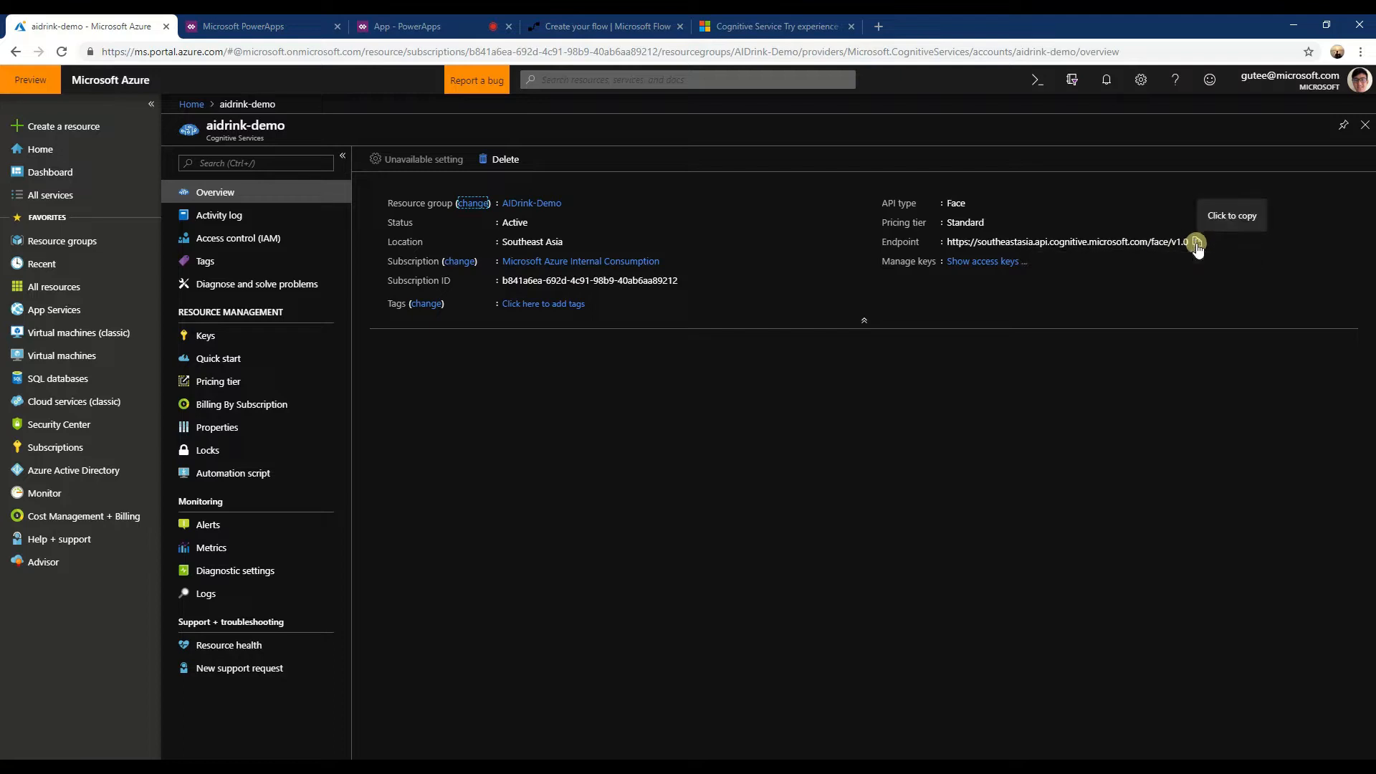
left_click(1197, 241)
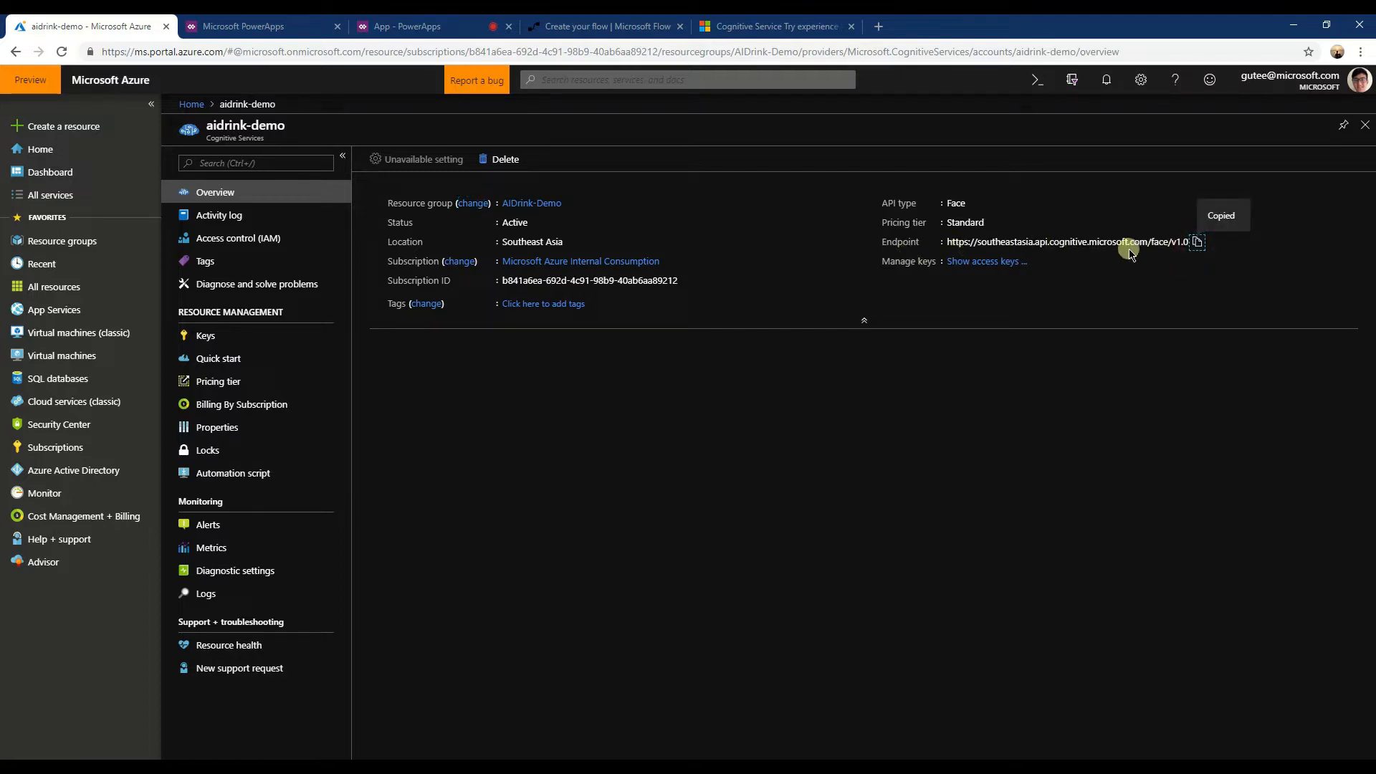
left_click(1196, 242)
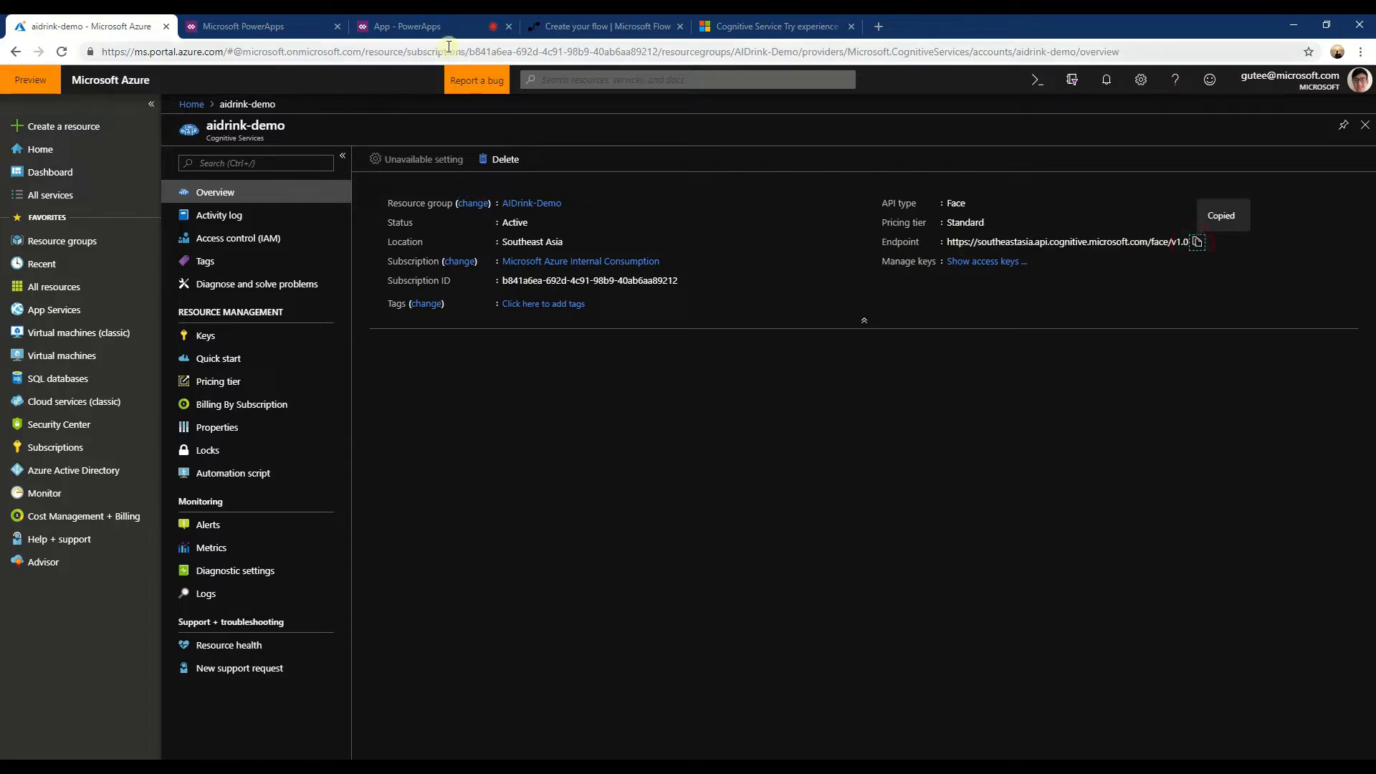
left_click(554, 29)
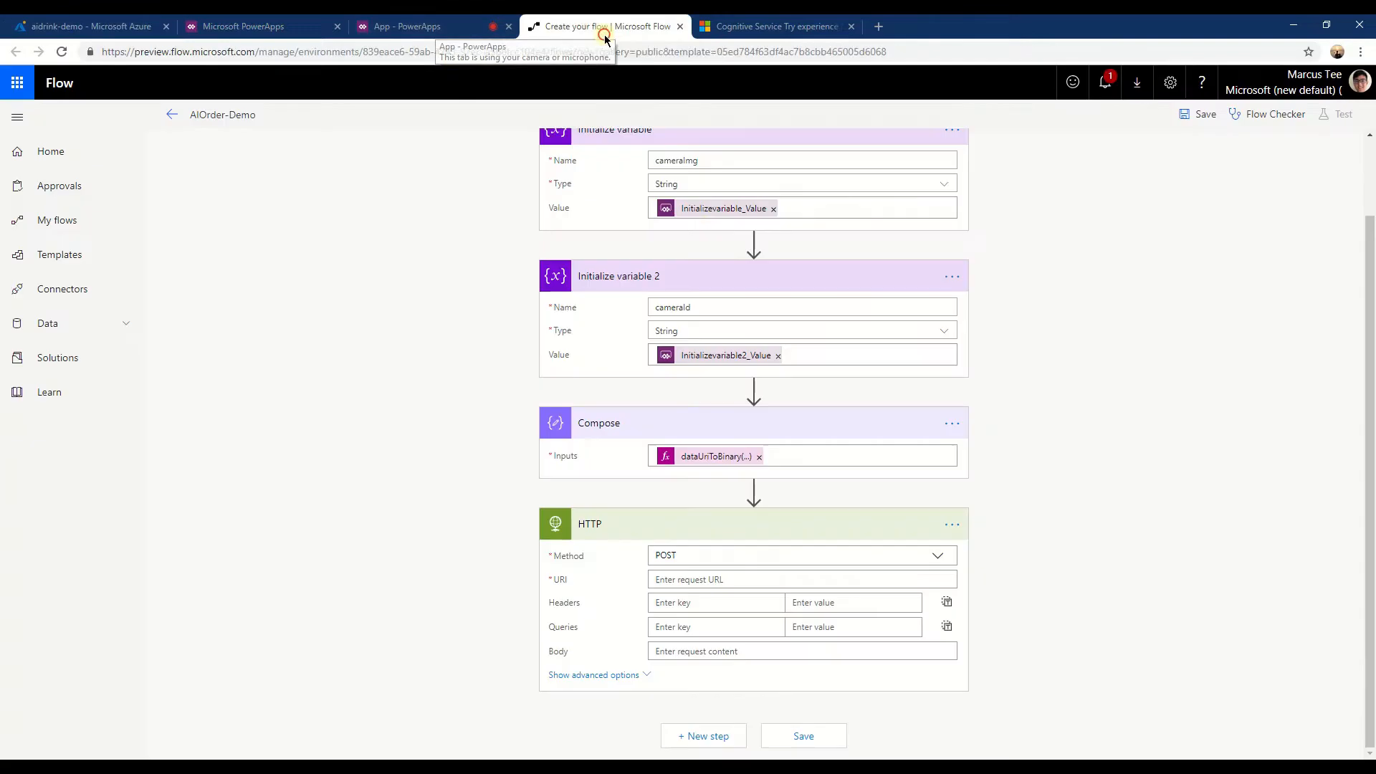
Paste the Face endpoint as the HTTP URI and add header Content-Type: application/octet-stream
left_click(734, 579)
key("ctrl+v")
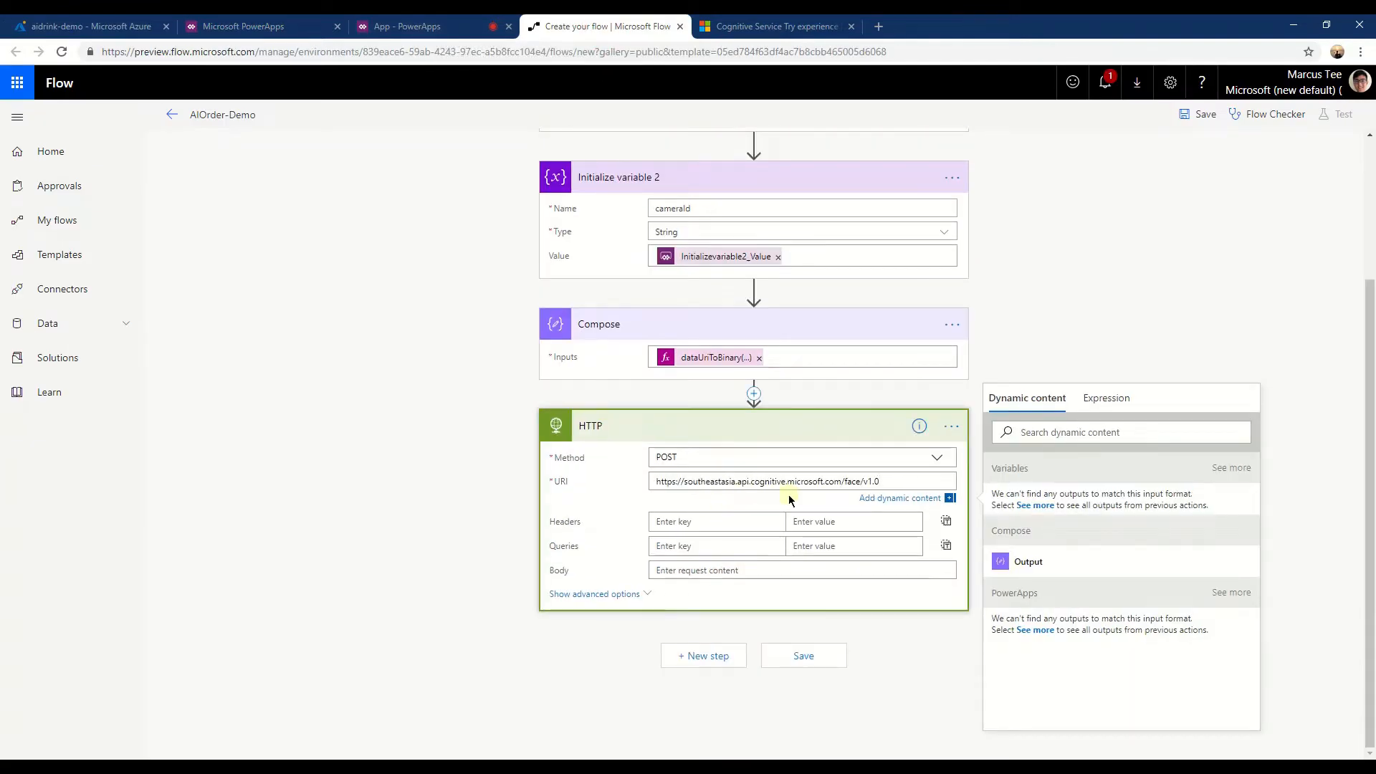
left_click(703, 518)
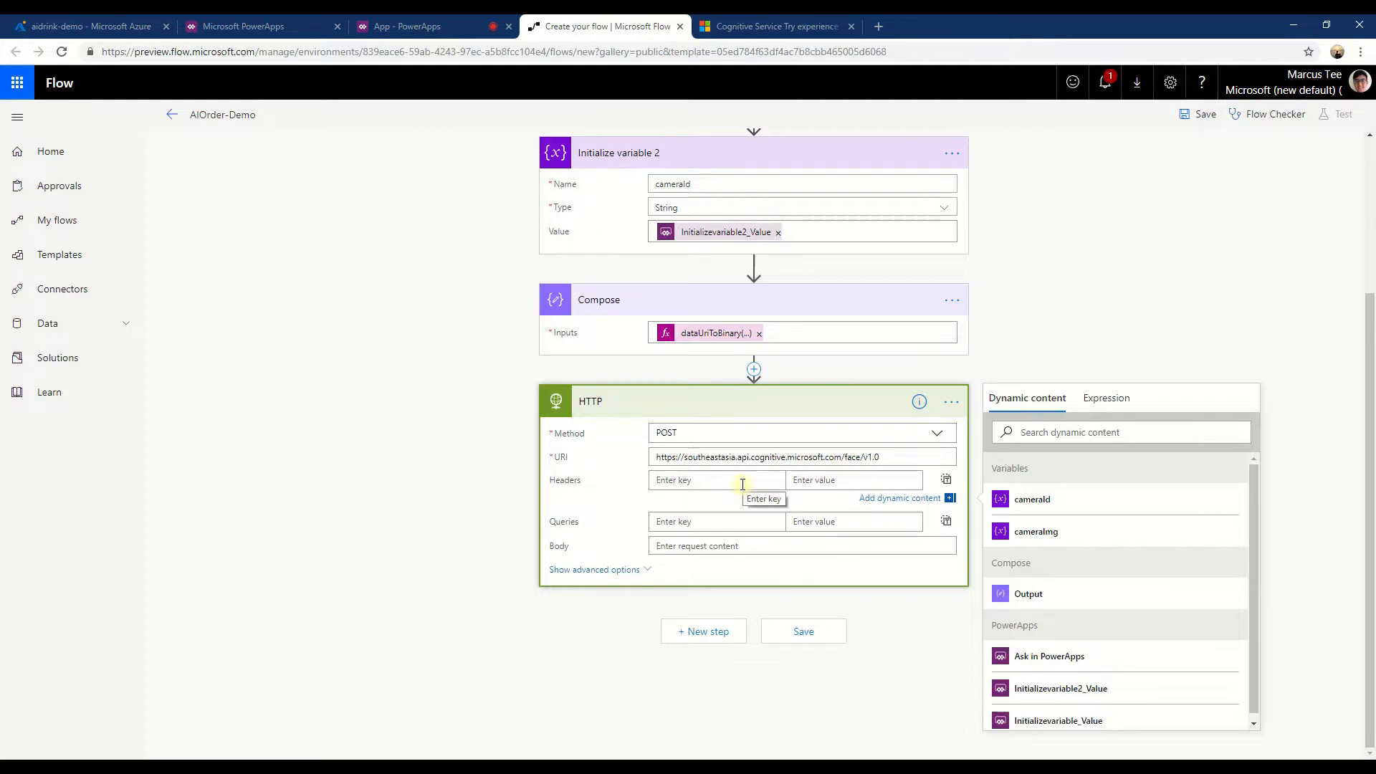
type("Content-Type")
left_click(854, 478)
key("alt+Tab")
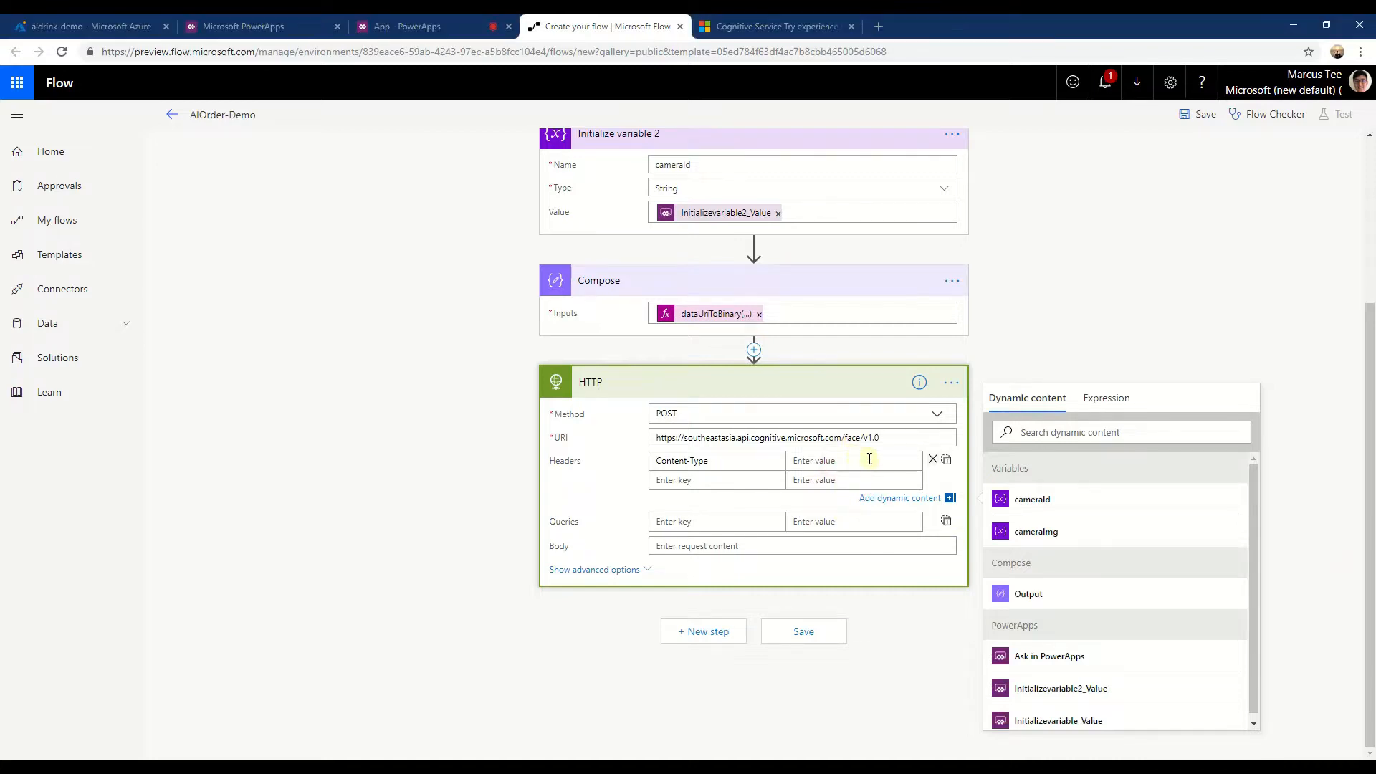
key("ctrl+v")
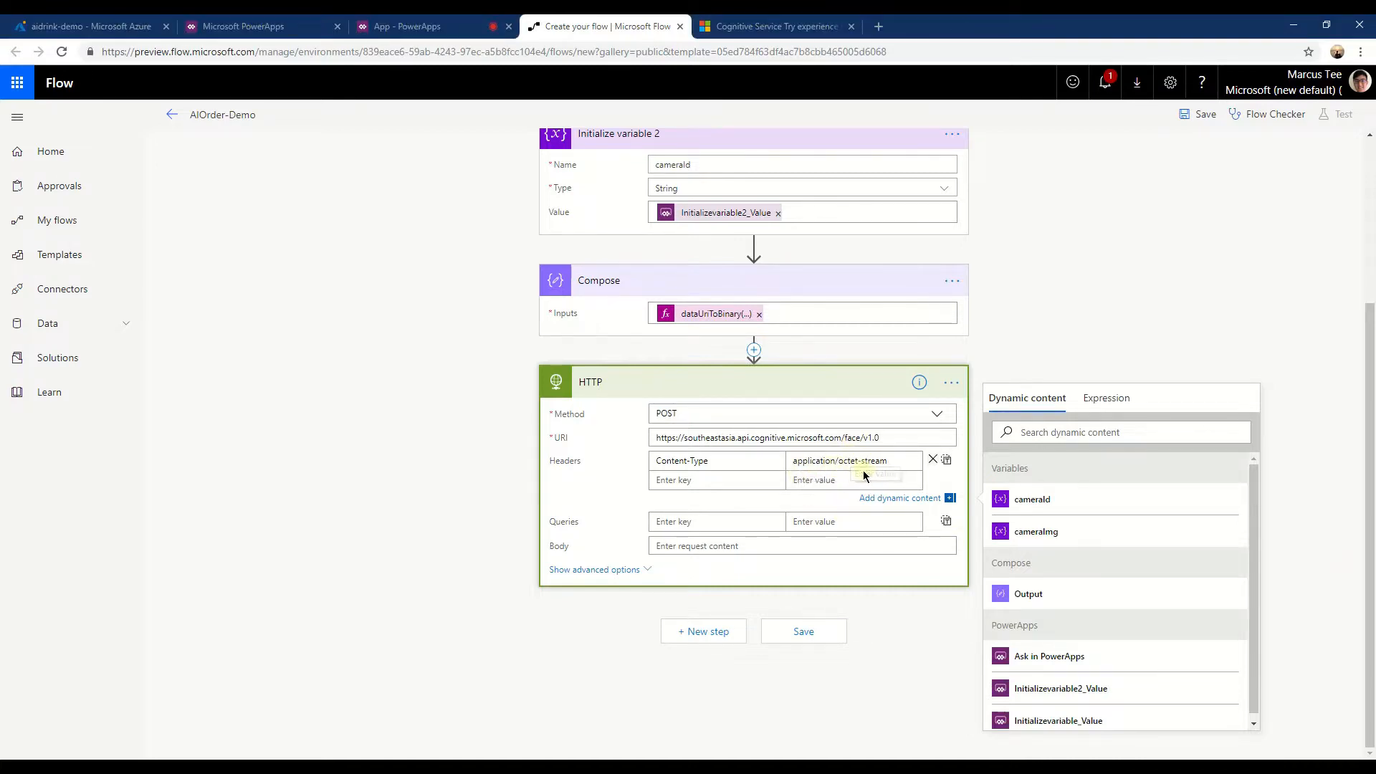
Append /detect to the HTTP request URI
left_click(910, 437)
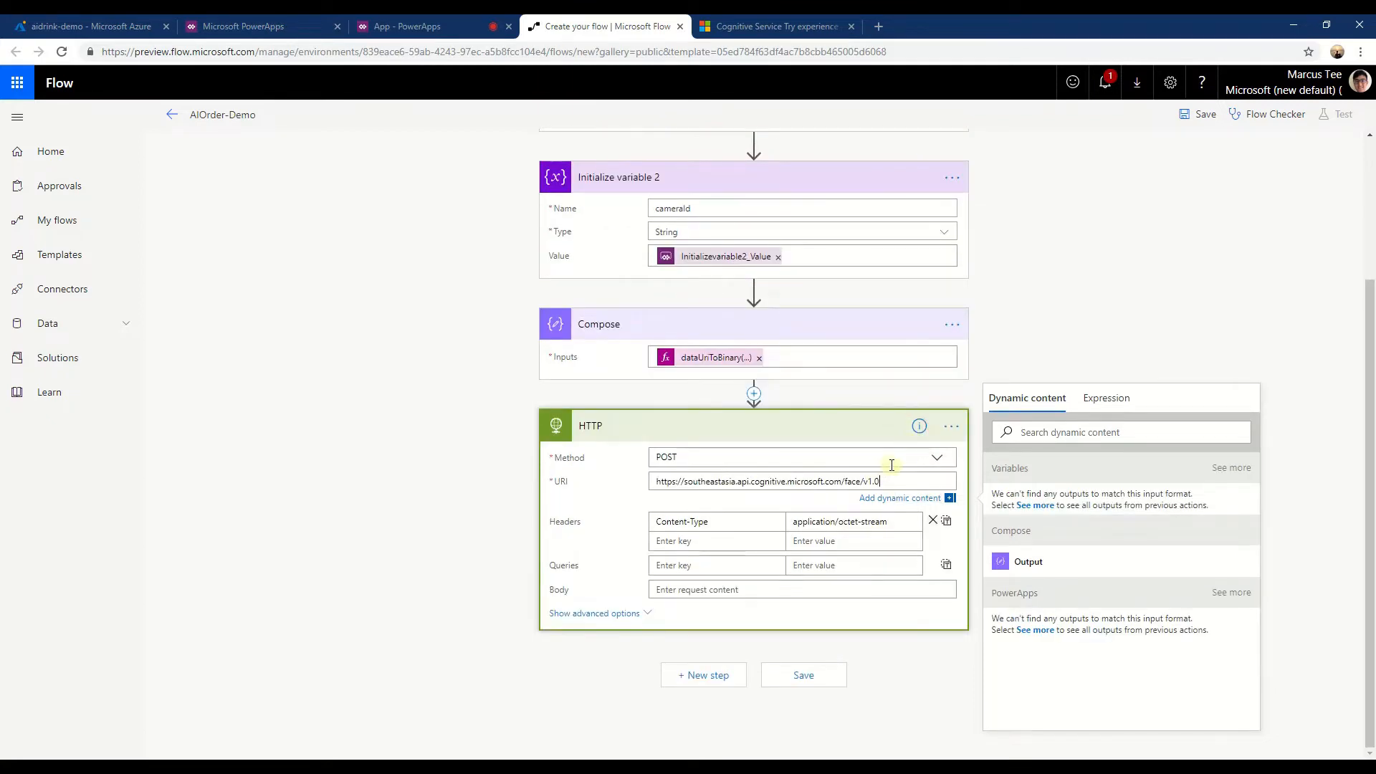
type("/detect")
left_click_drag(906, 481, 874, 481)
left_click(905, 480)
key("alt+Tab")
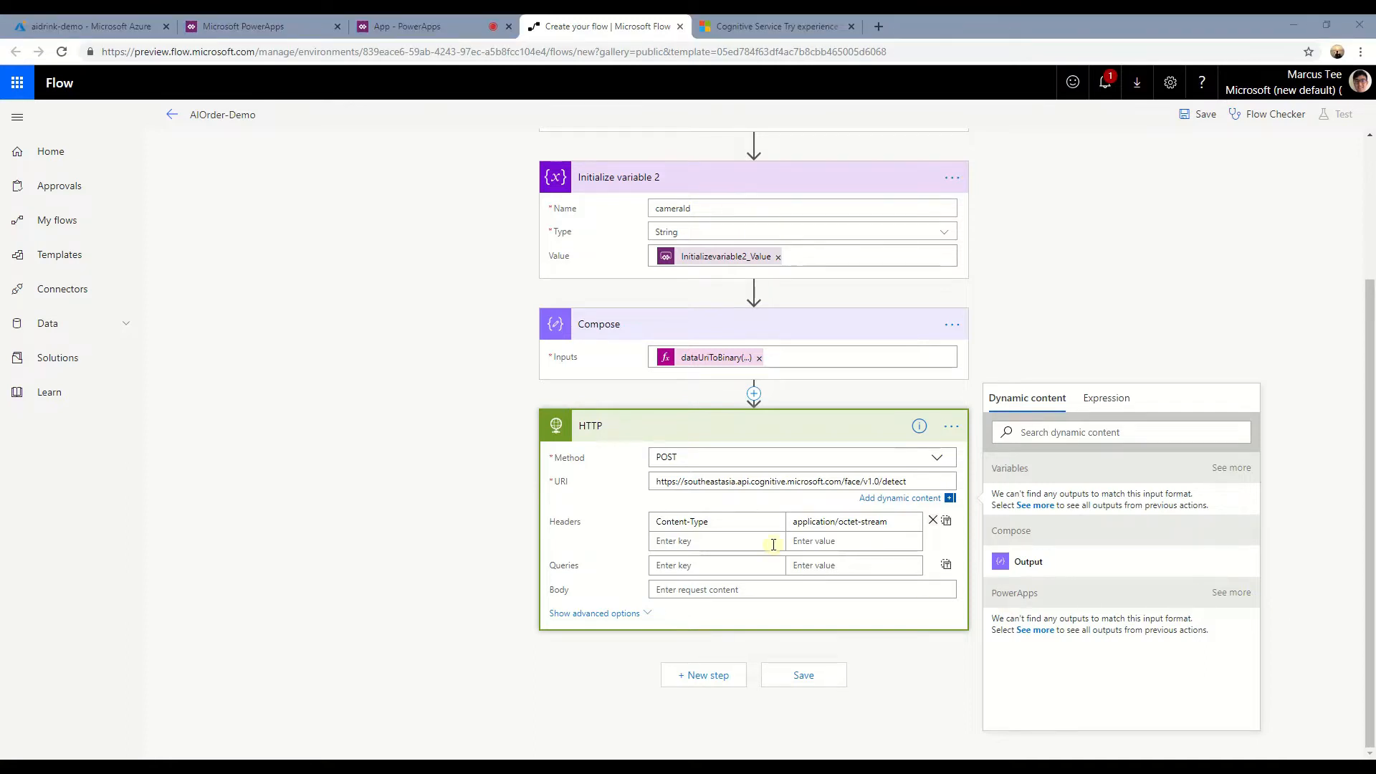
Add an Ocp-Apim-Subscription-Key header and copy Key 1 from the Azure resource's keys
left_click(743, 540)
type("Ocp-Apim-Subscription-Key")
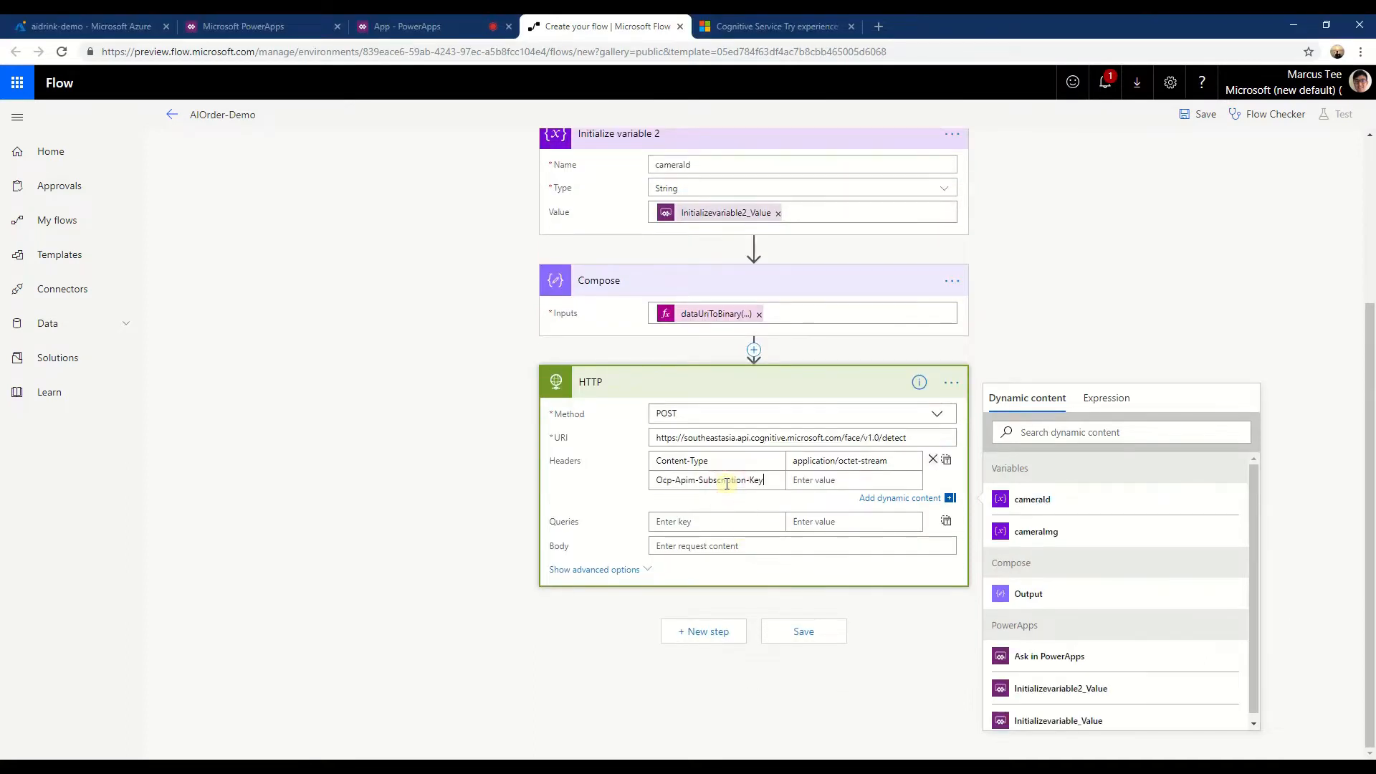
left_click(840, 480)
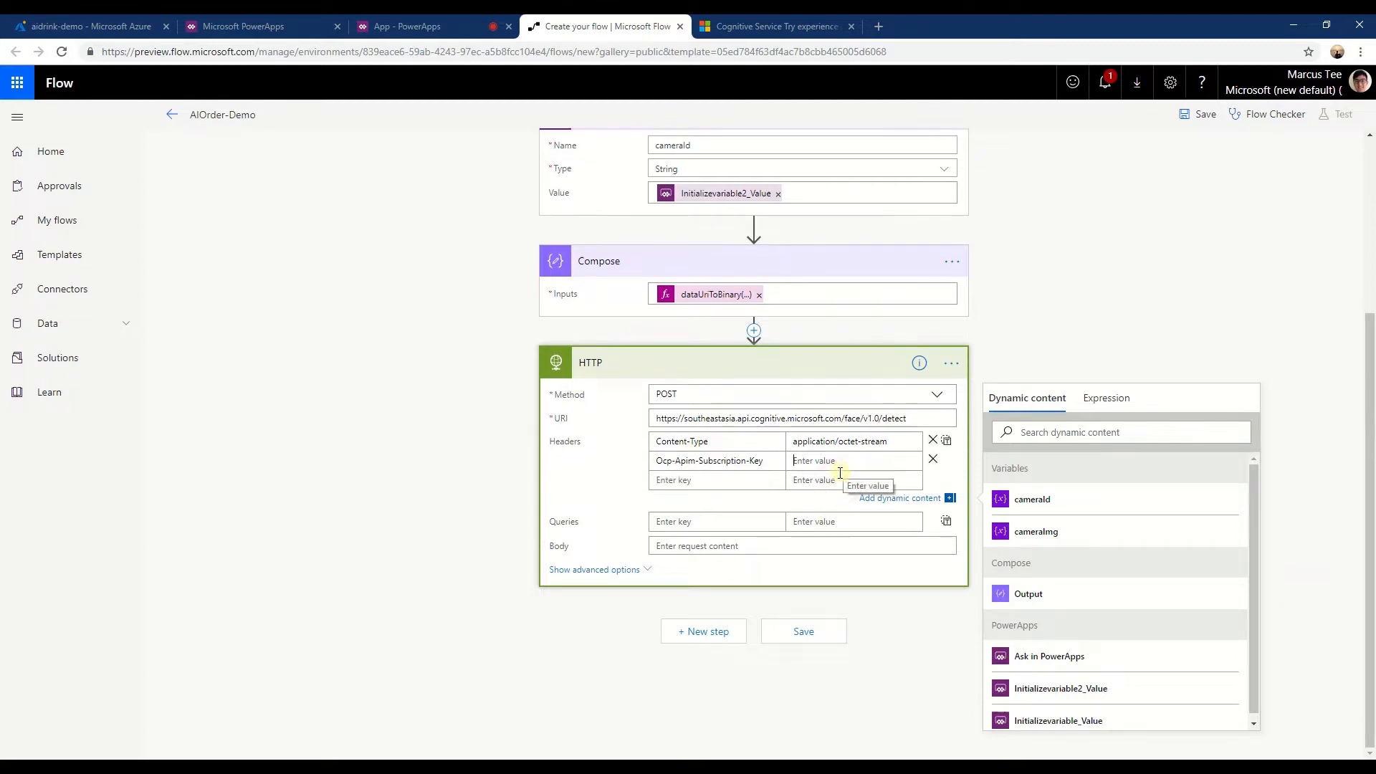
left_click(156, 29)
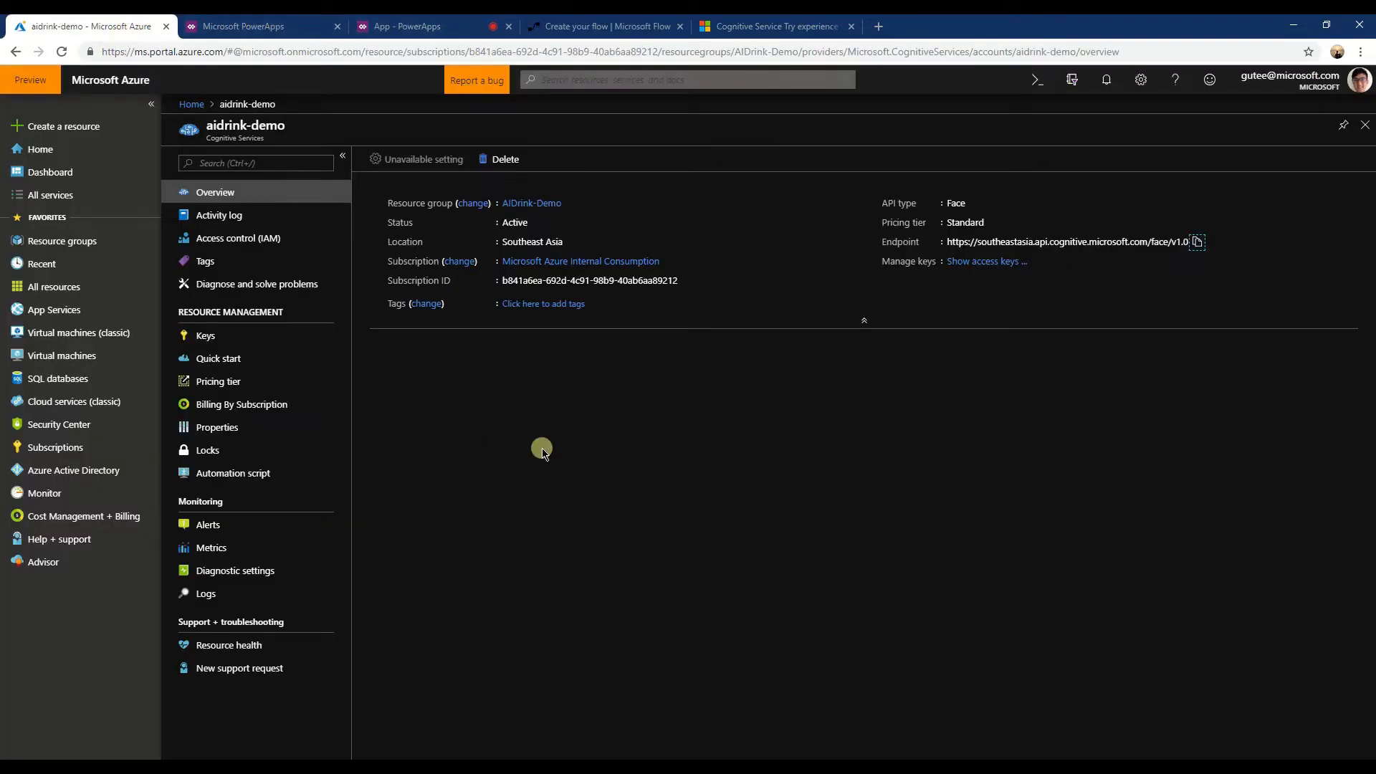
left_click(257, 335)
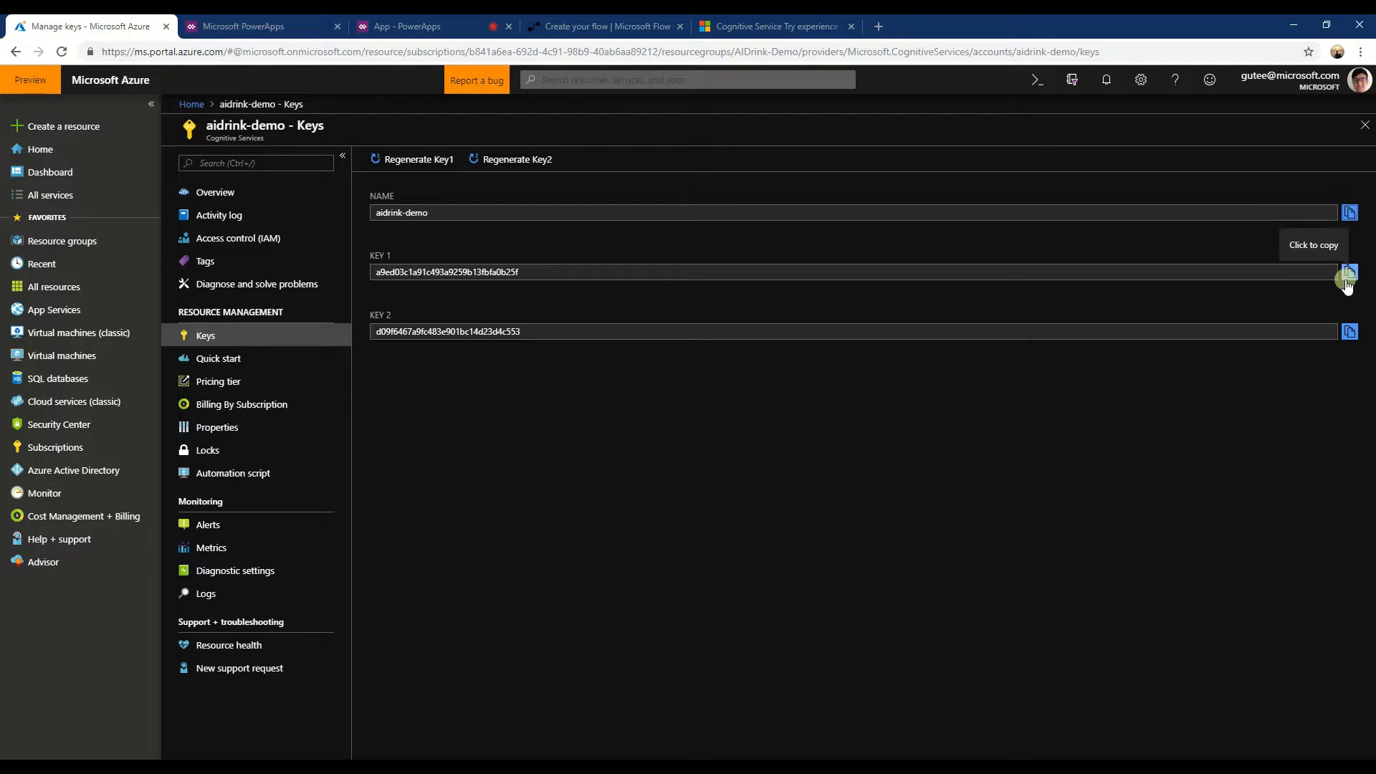
left_click(1349, 271)
left_click(430, 26)
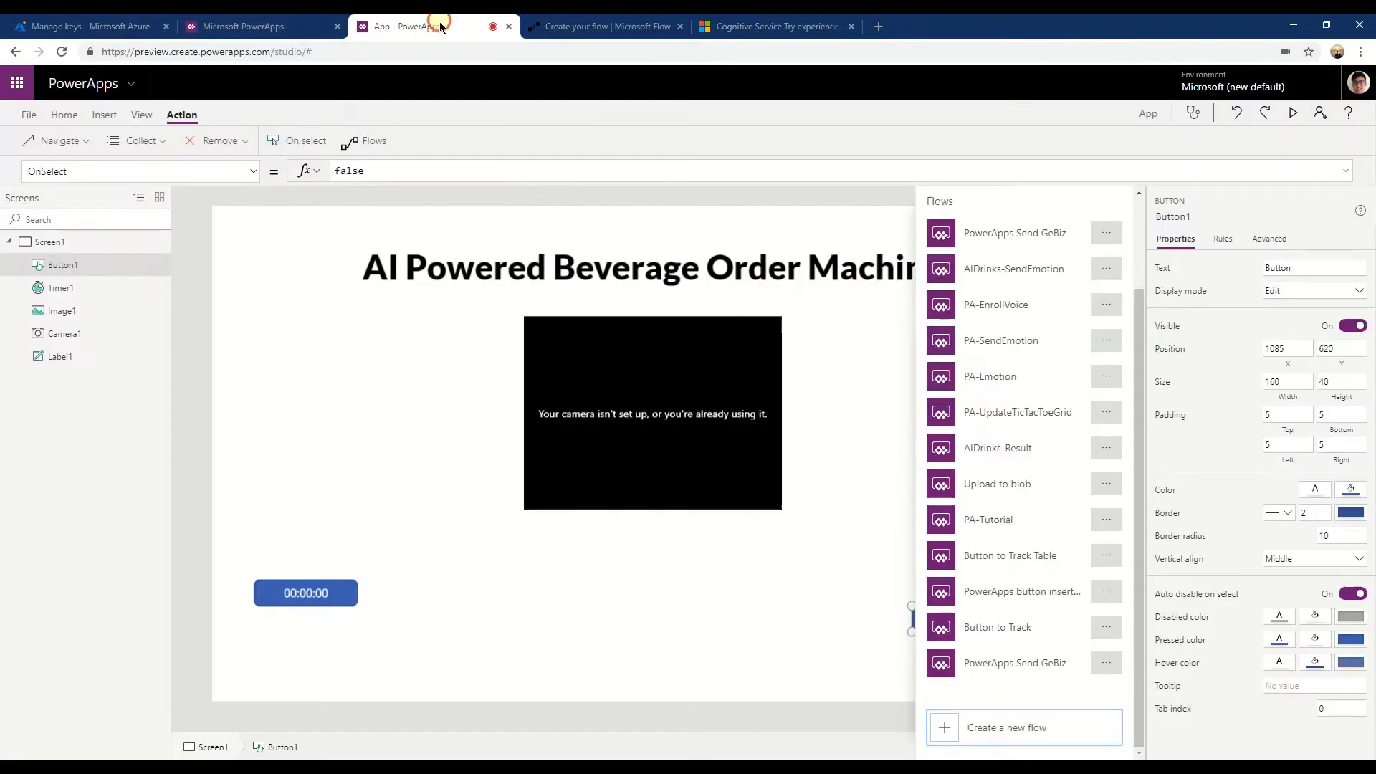
left_click(617, 27)
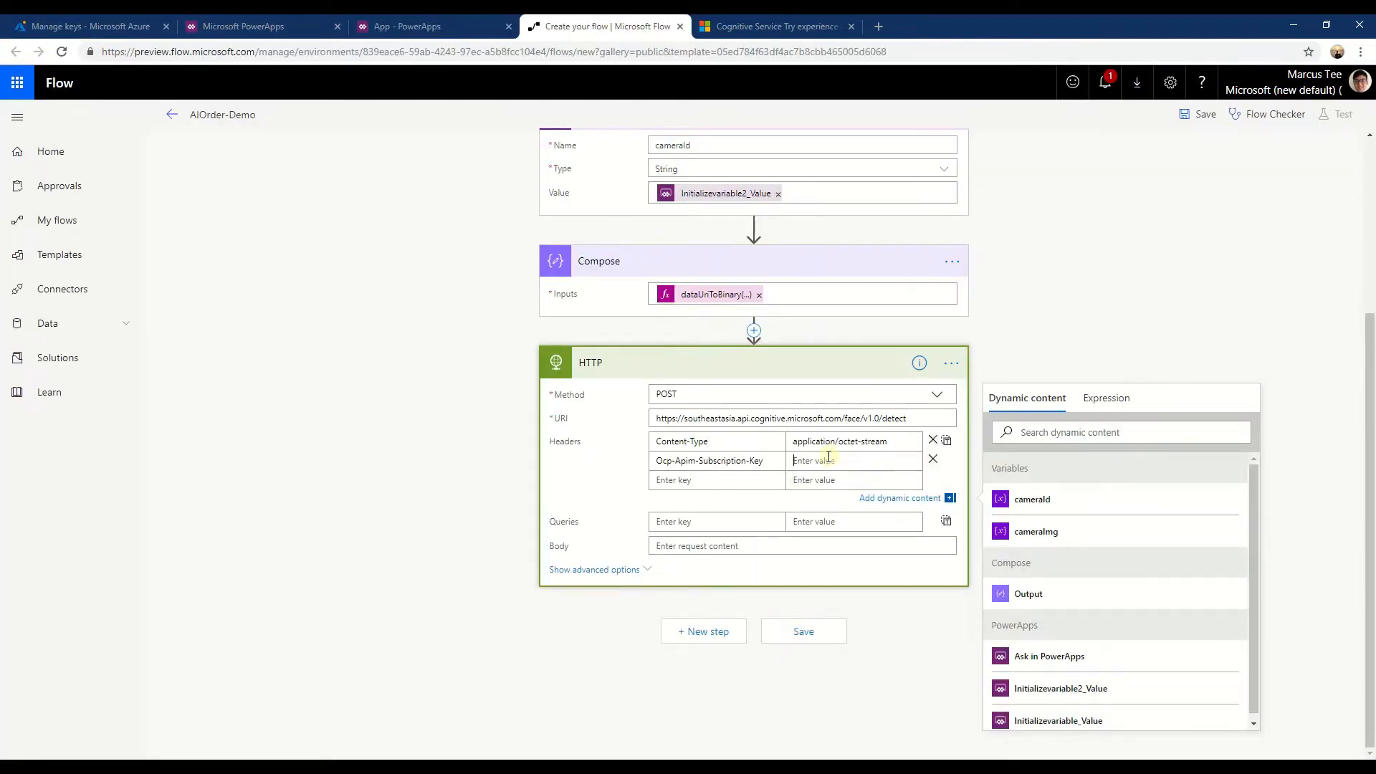
Paste the subscription key as the header value and add query returnFaceAttributes = age,gender,emotion
key("ctrl+v")
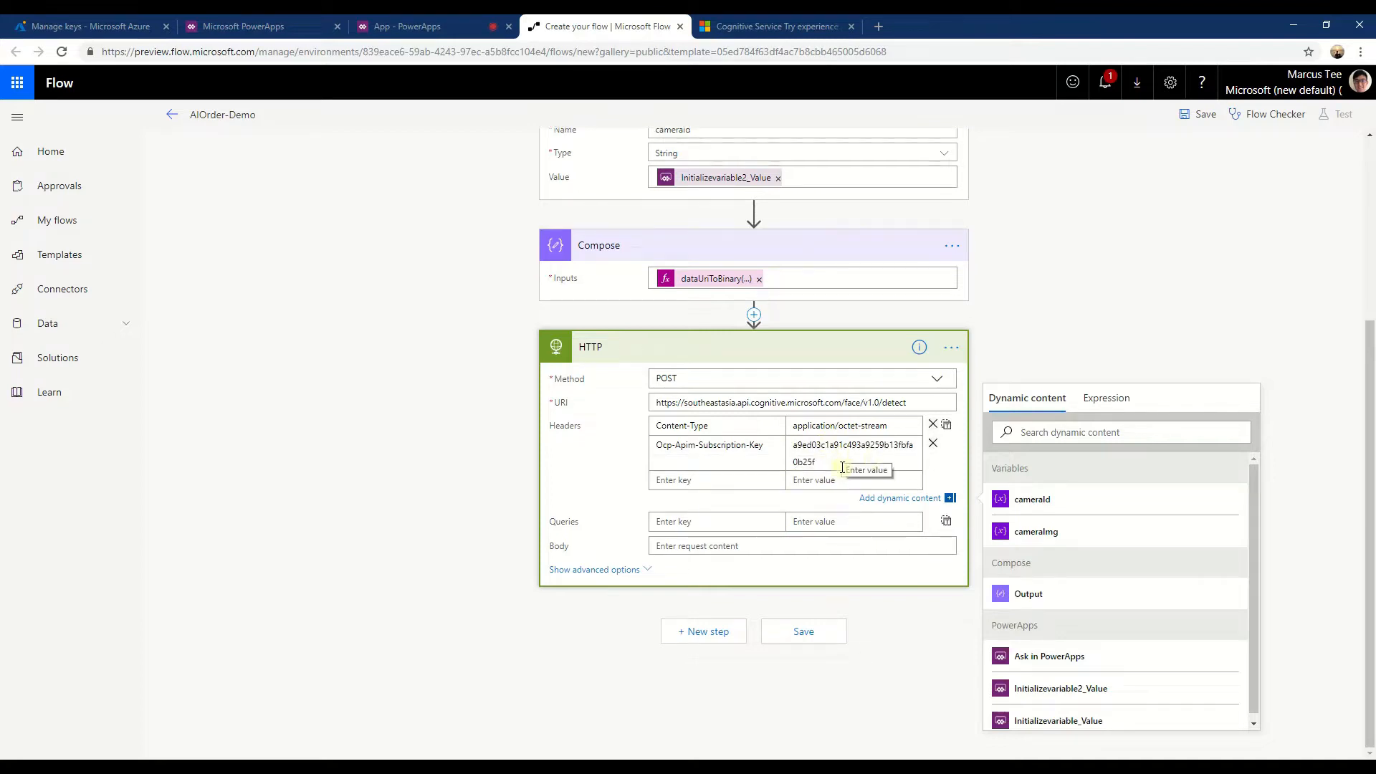
left_click(670, 521)
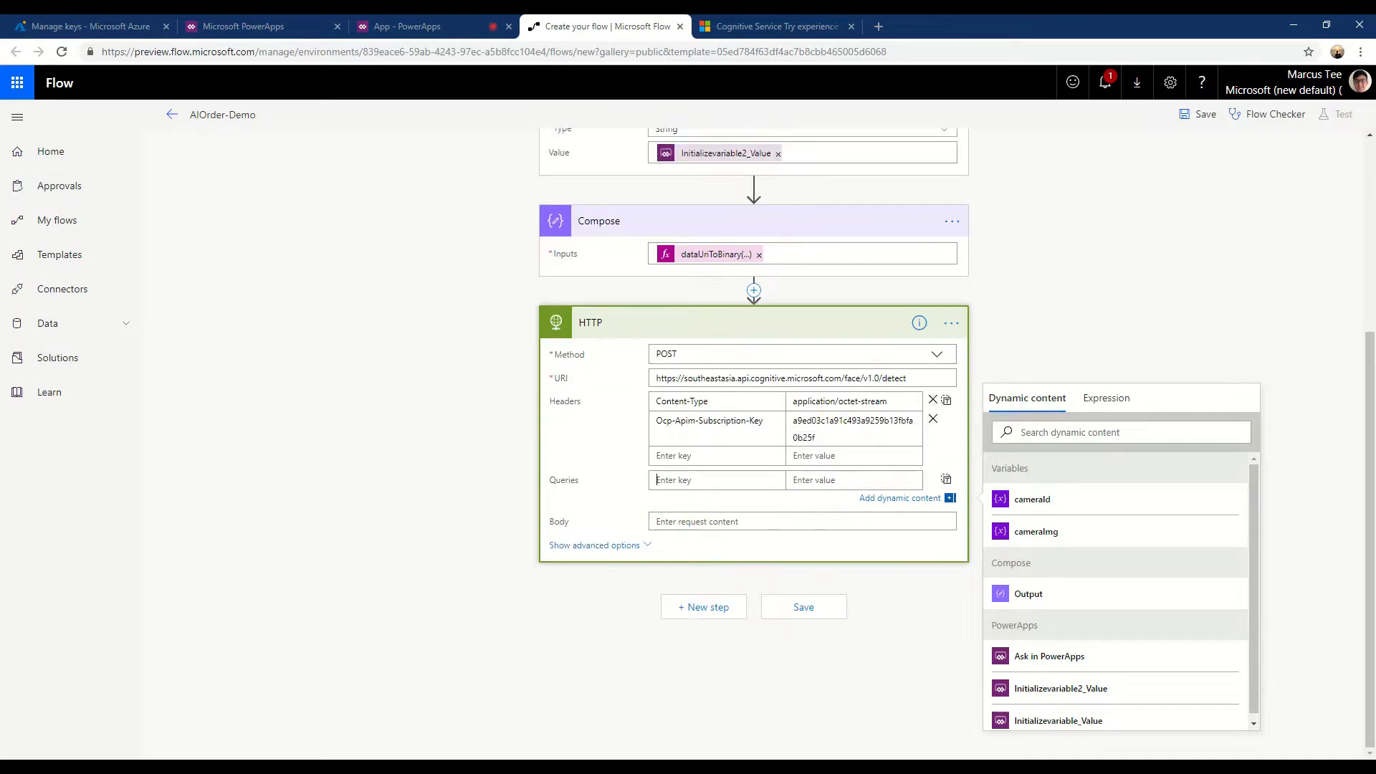
key("alt+Tab")
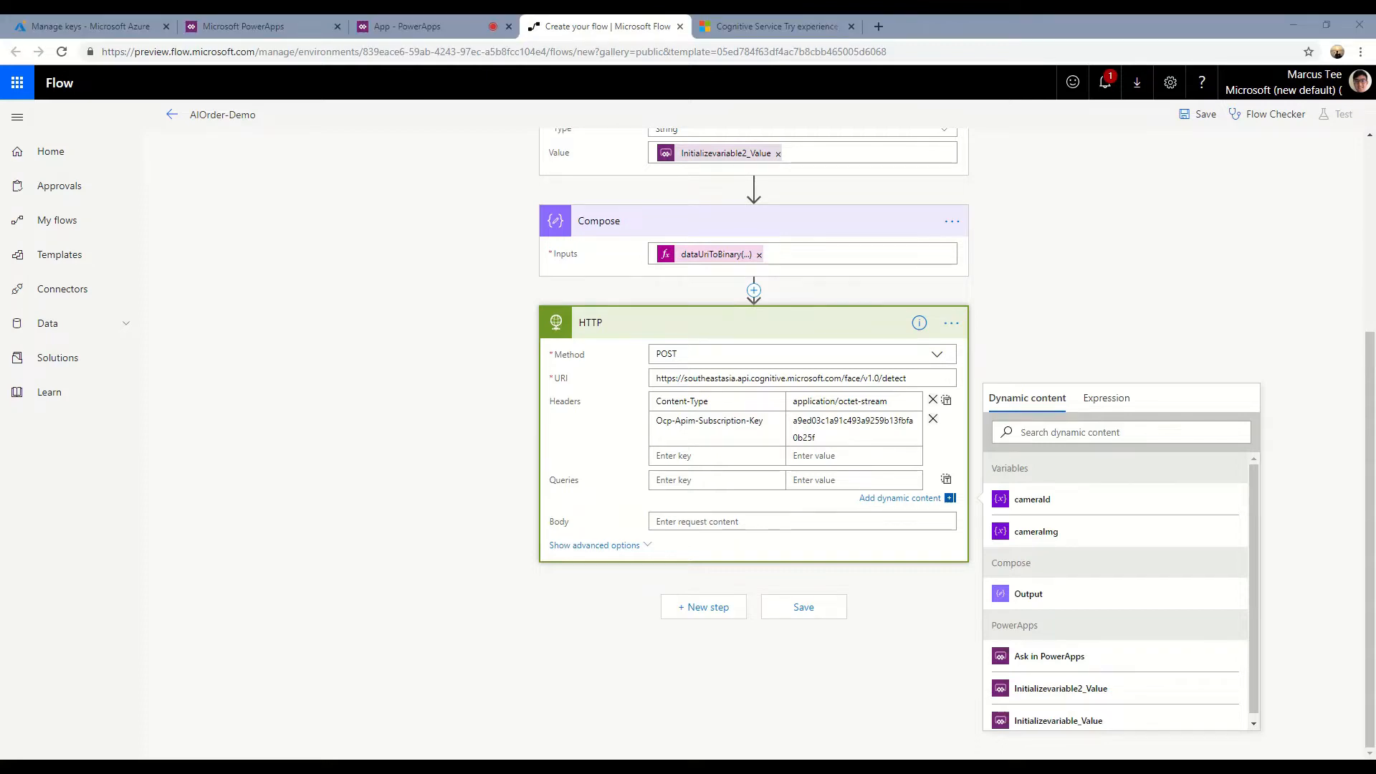
left_click(678, 487)
key("ctrl+v")
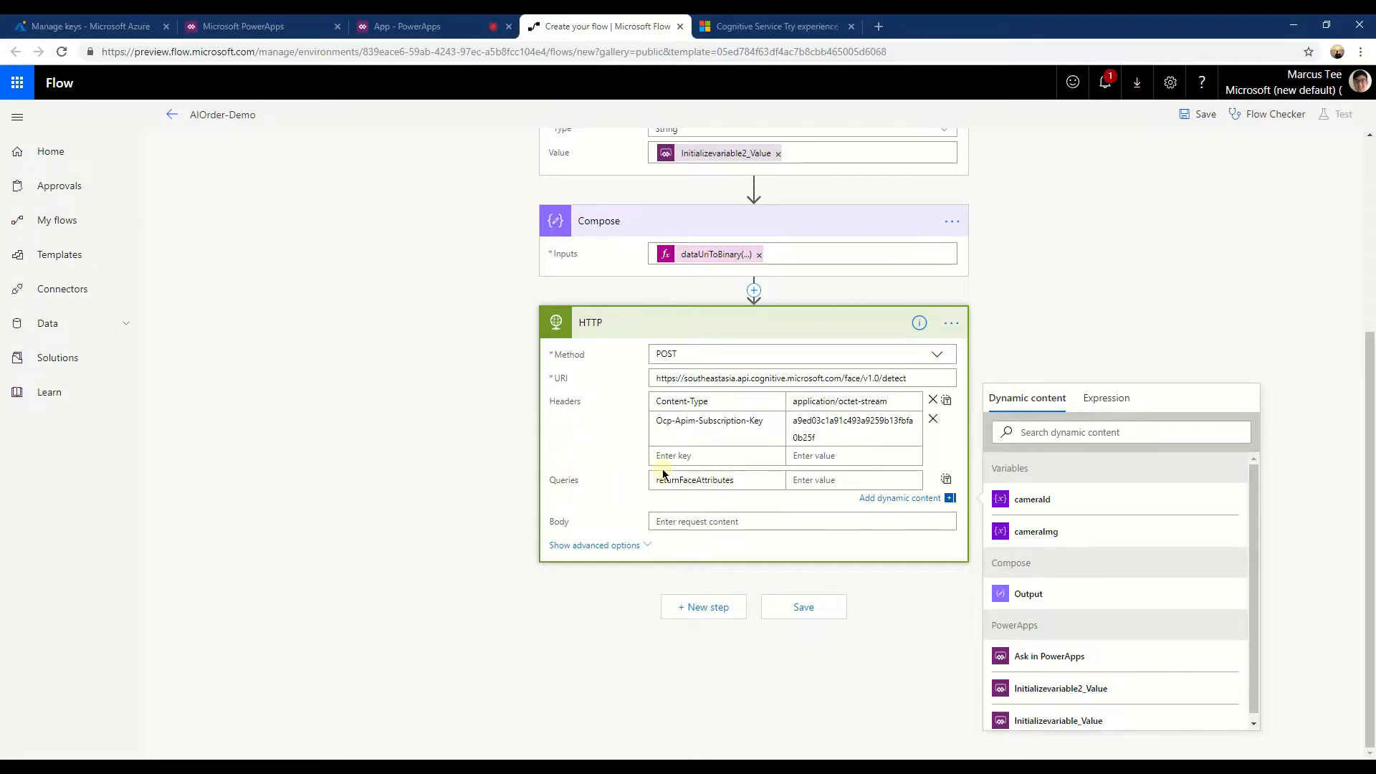
key("alt+Tab")
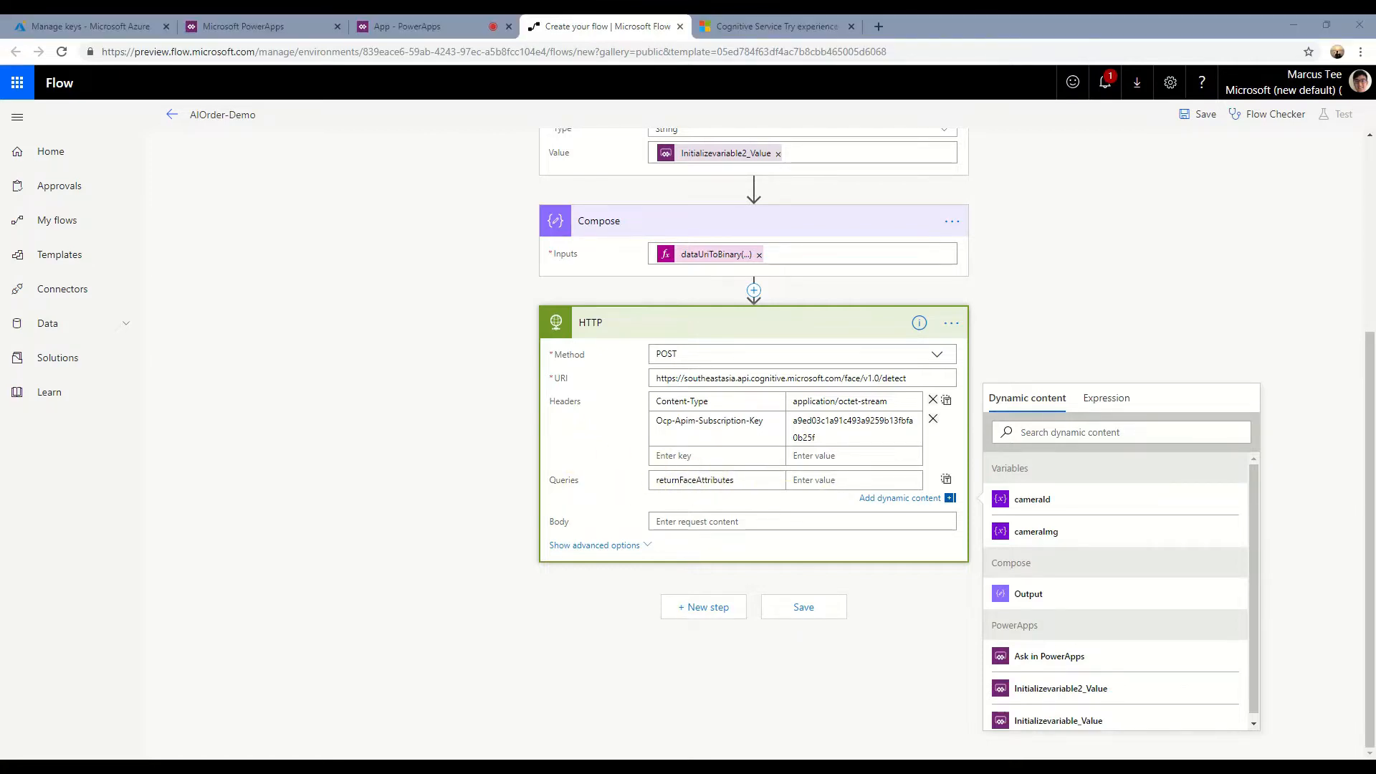
left_click(850, 474)
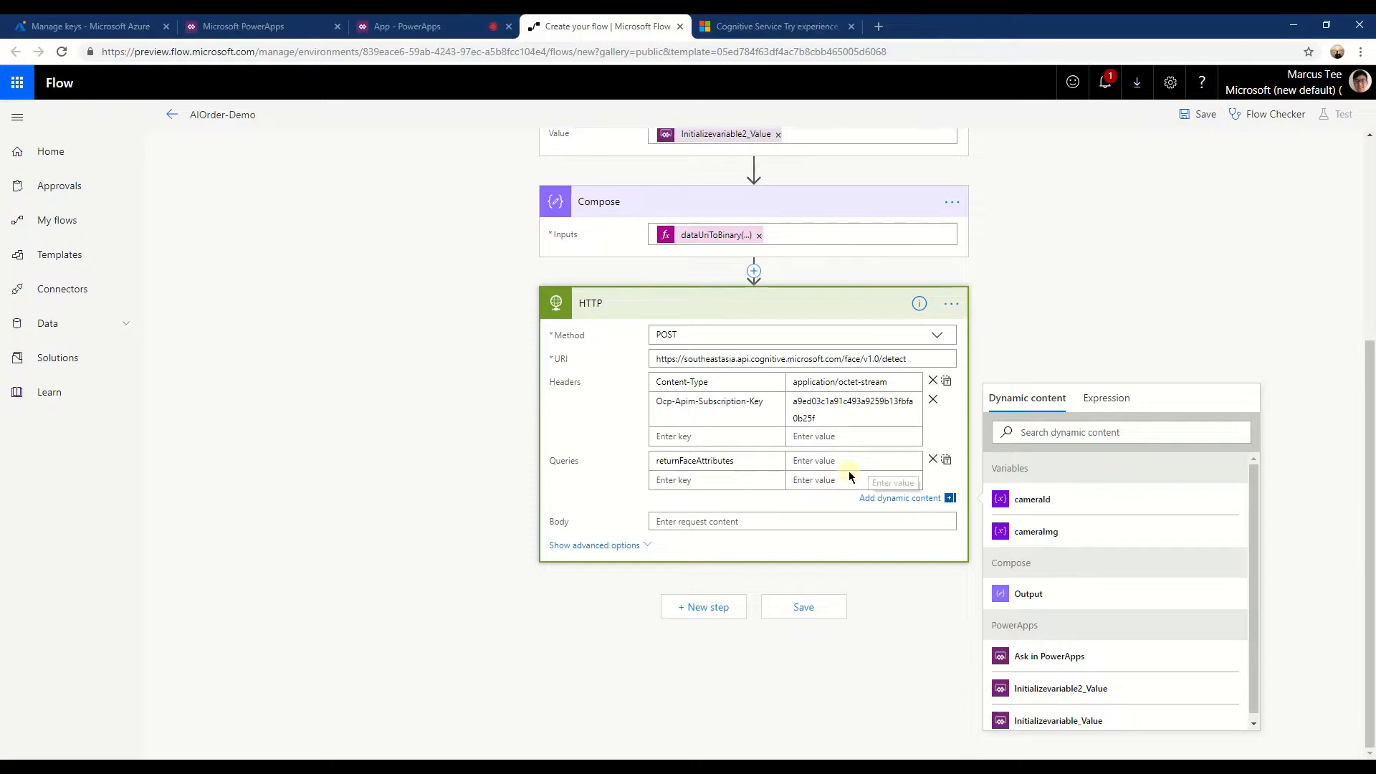
left_click(842, 462)
type("age,gender,emotion")
Use the Compose Output as the HTTP request body and save the flow
left_click(791, 521)
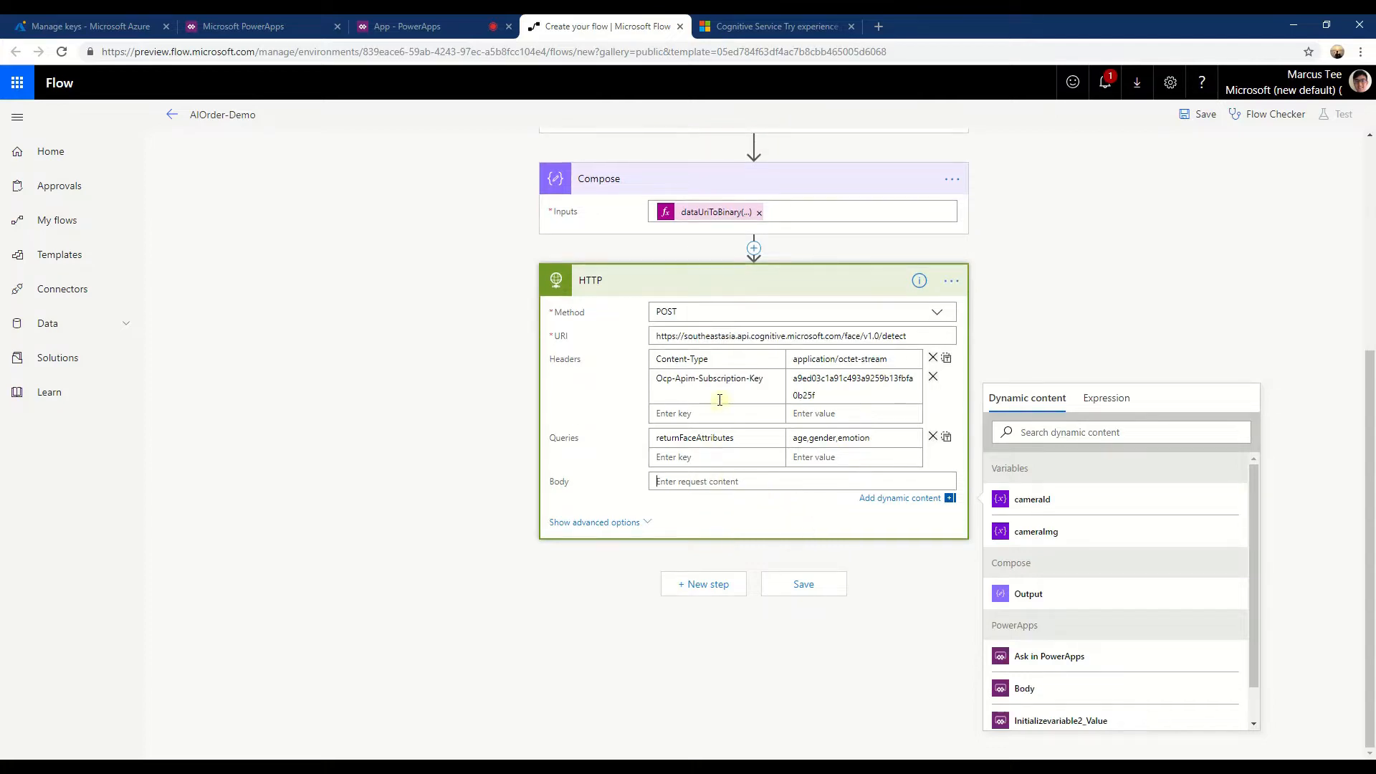
scroll(719, 400, "up", 2)
scroll(860, 401, "down", 2)
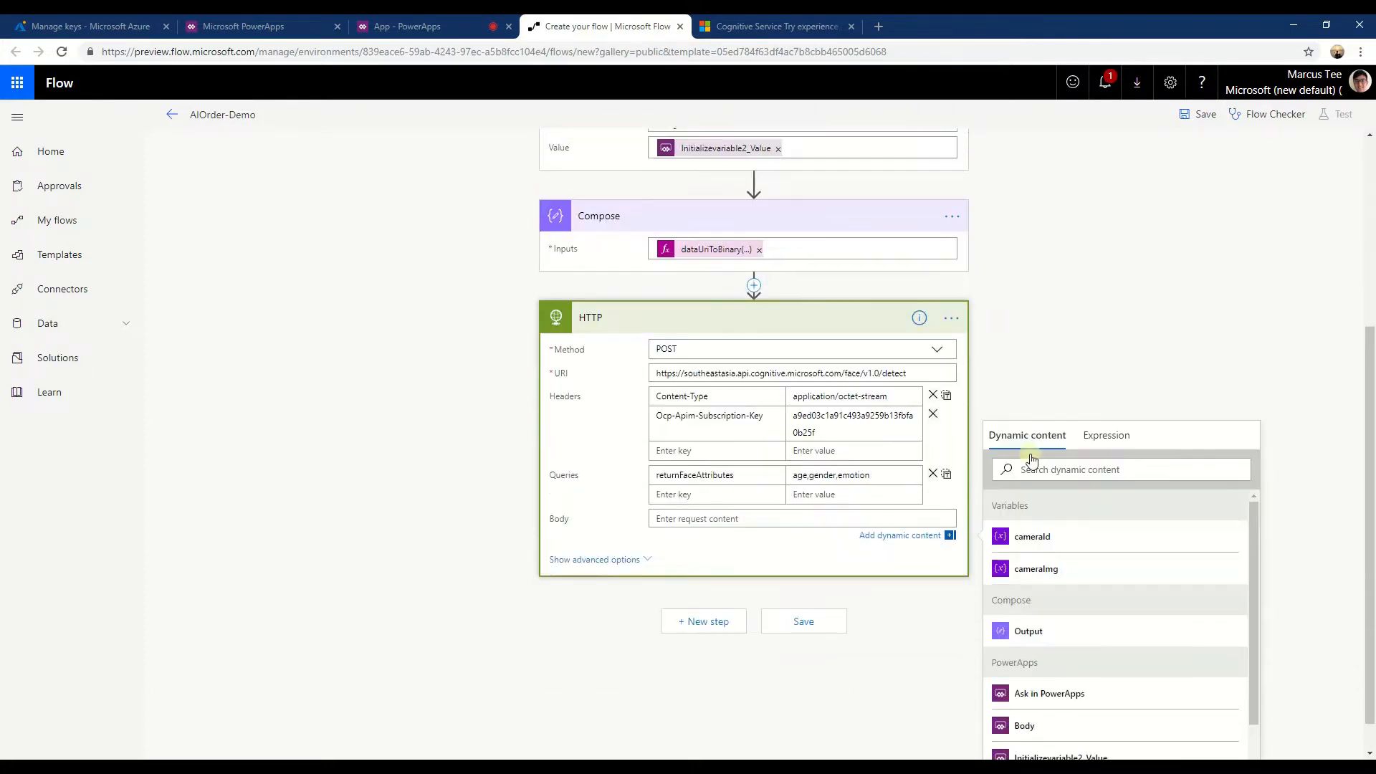
left_click(1053, 600)
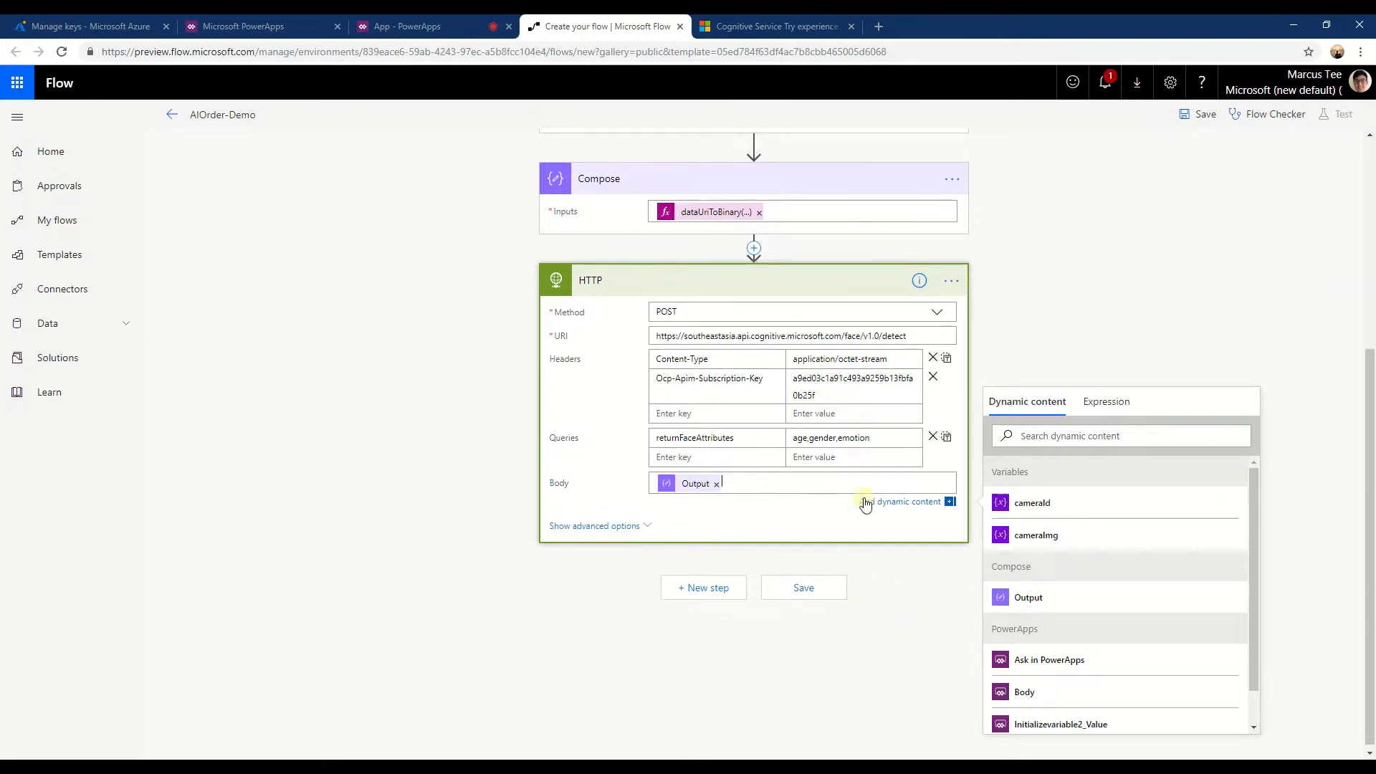
left_click(817, 579)
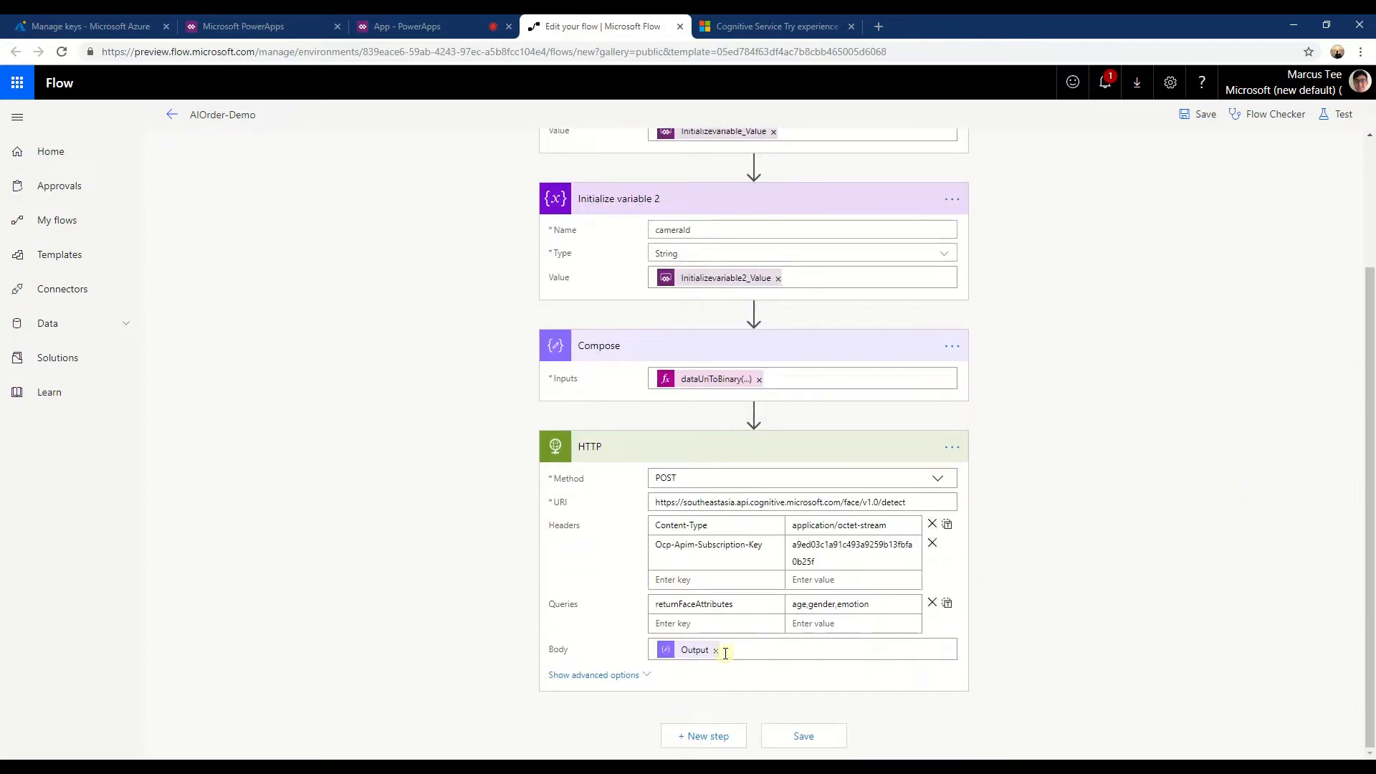
Add a Response action after HTTP that returns the HTTP step's Body
left_click(721, 736)
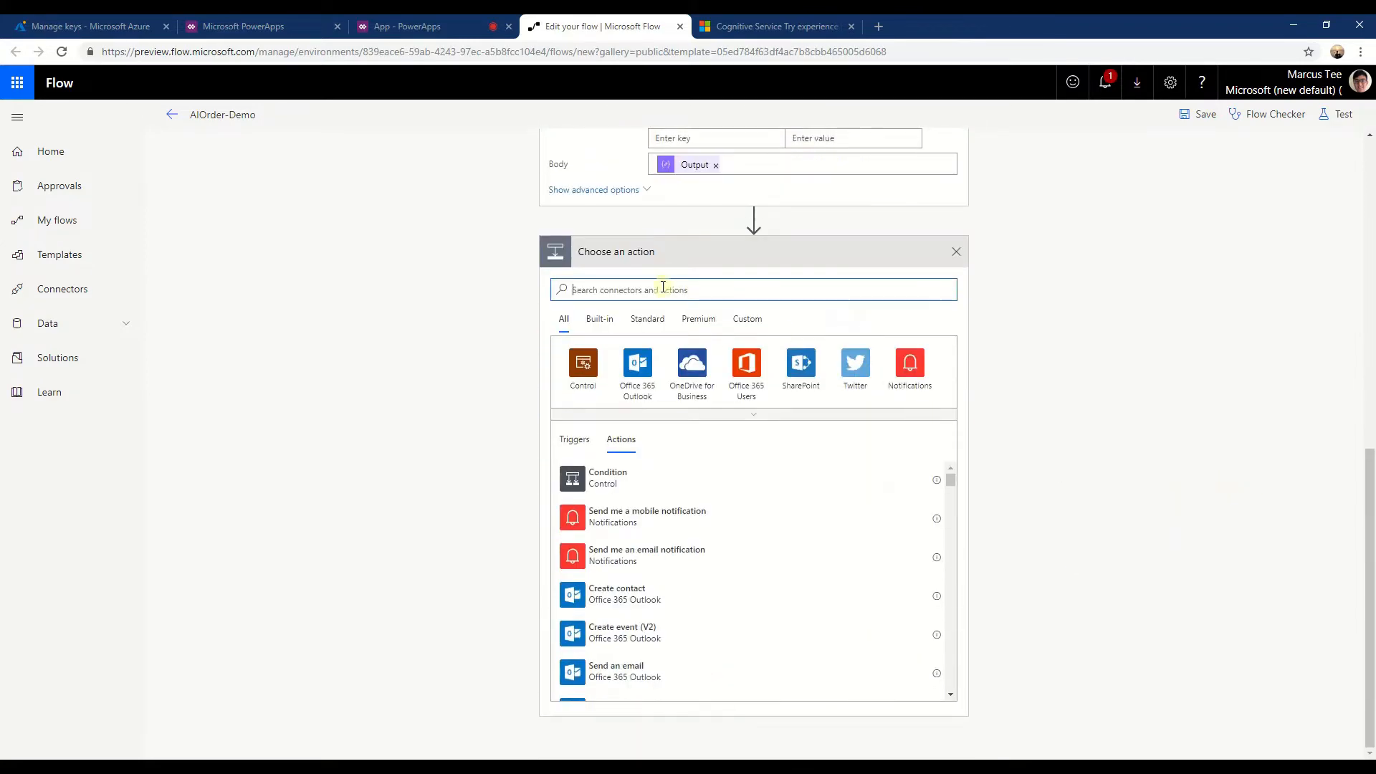
type("response")
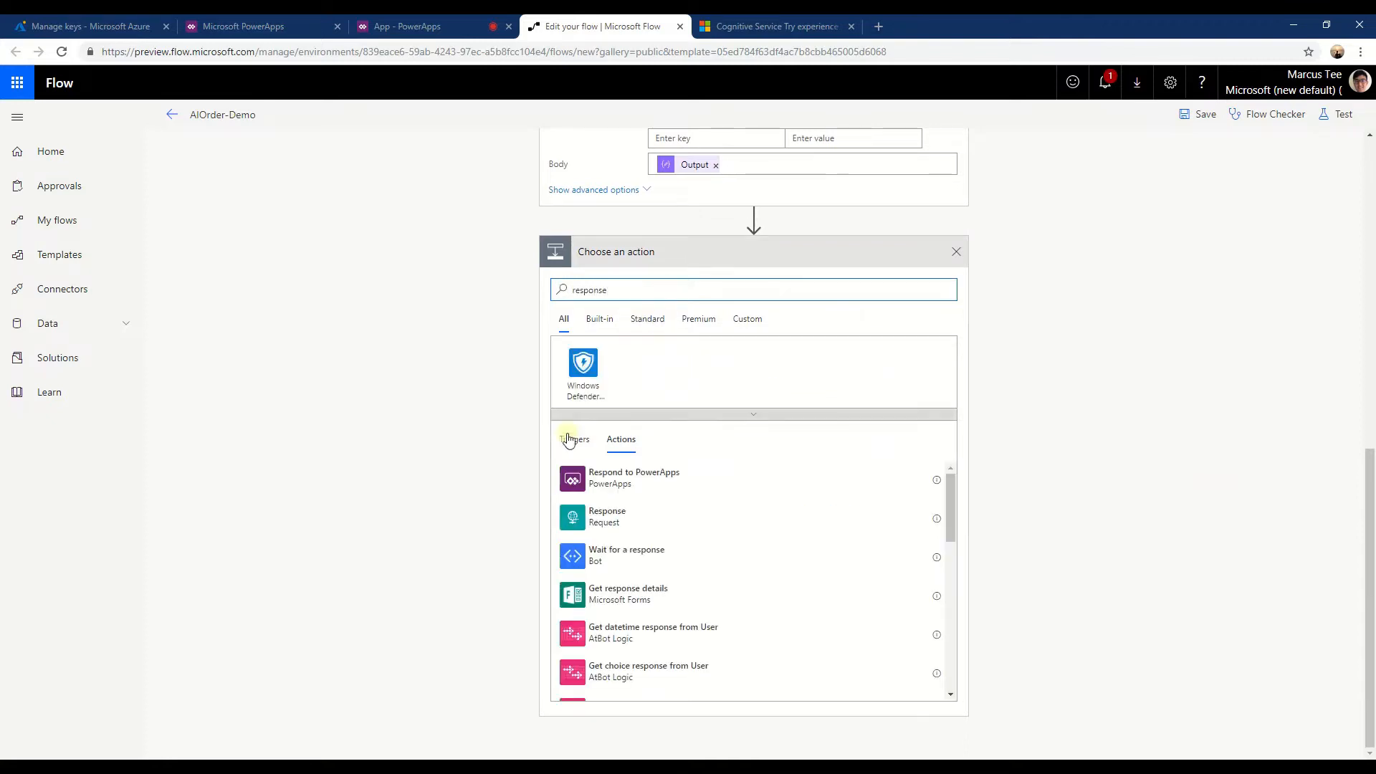
left_click(666, 512)
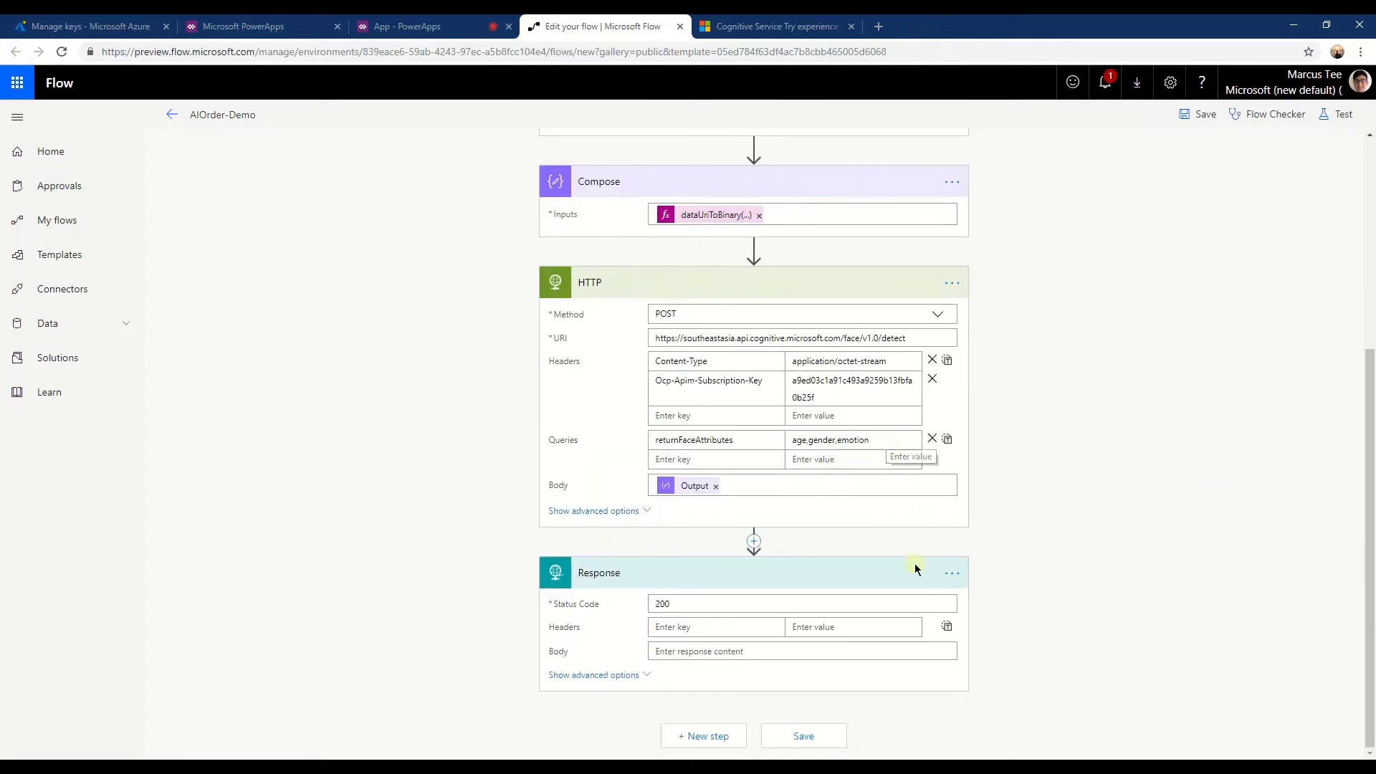
left_click(702, 652)
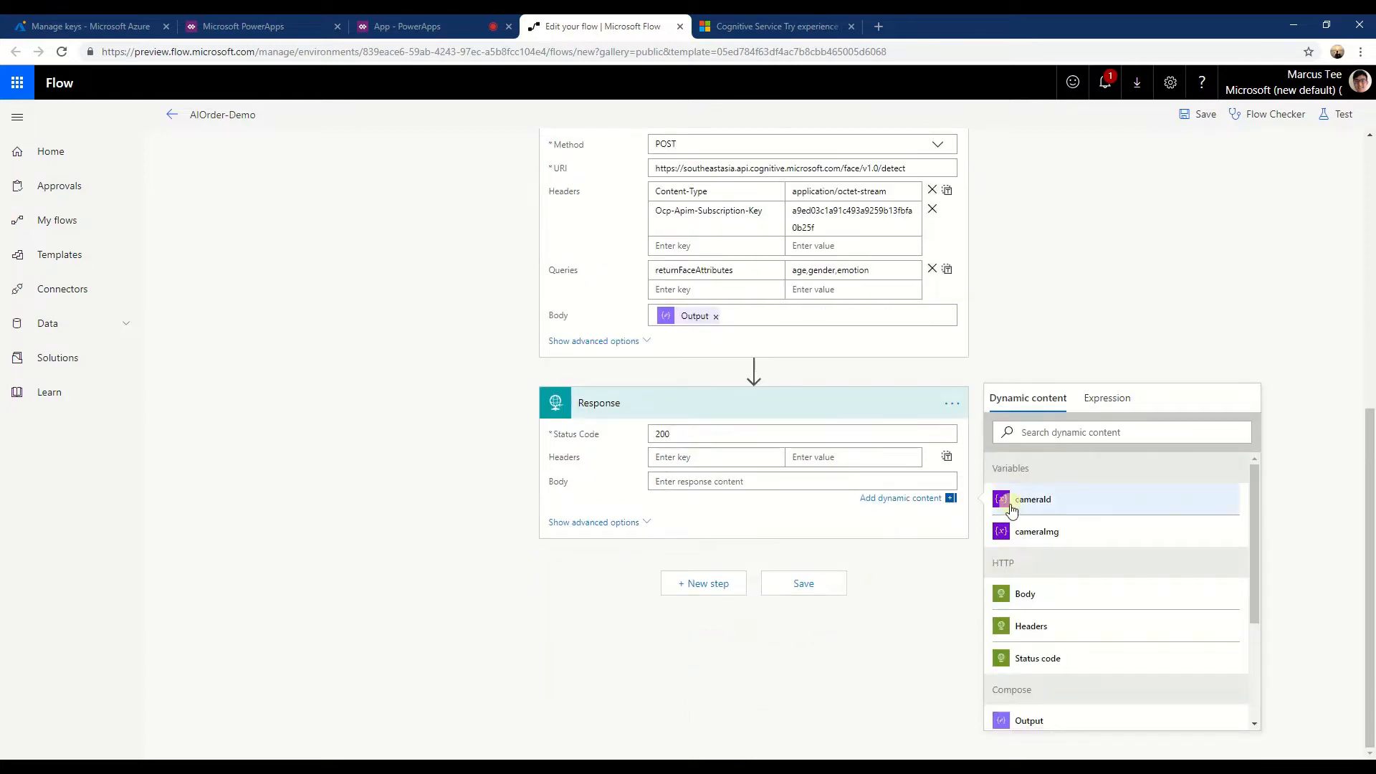
left_click(1129, 605)
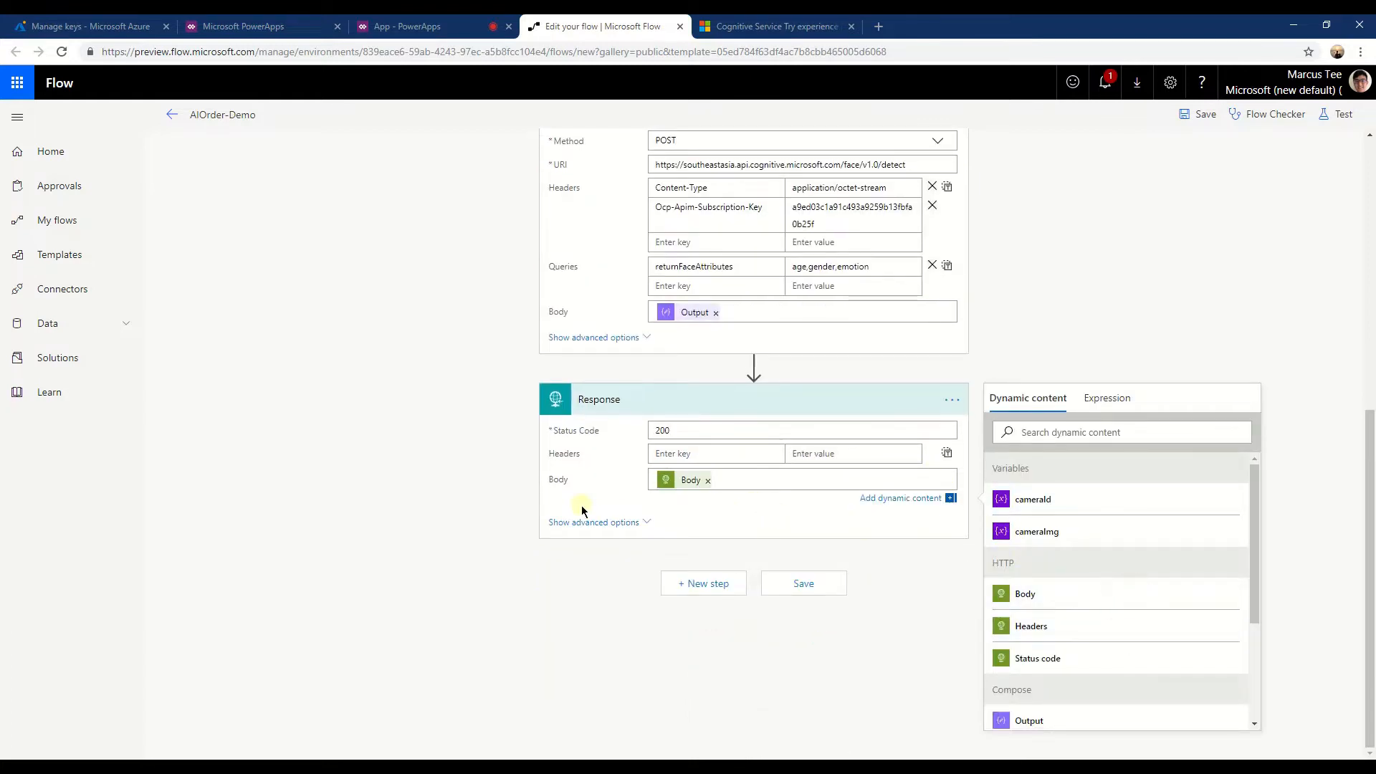
Paste the sample Face API JSON result as the Response schema's sample payload
left_click(599, 522)
left_click(713, 564)
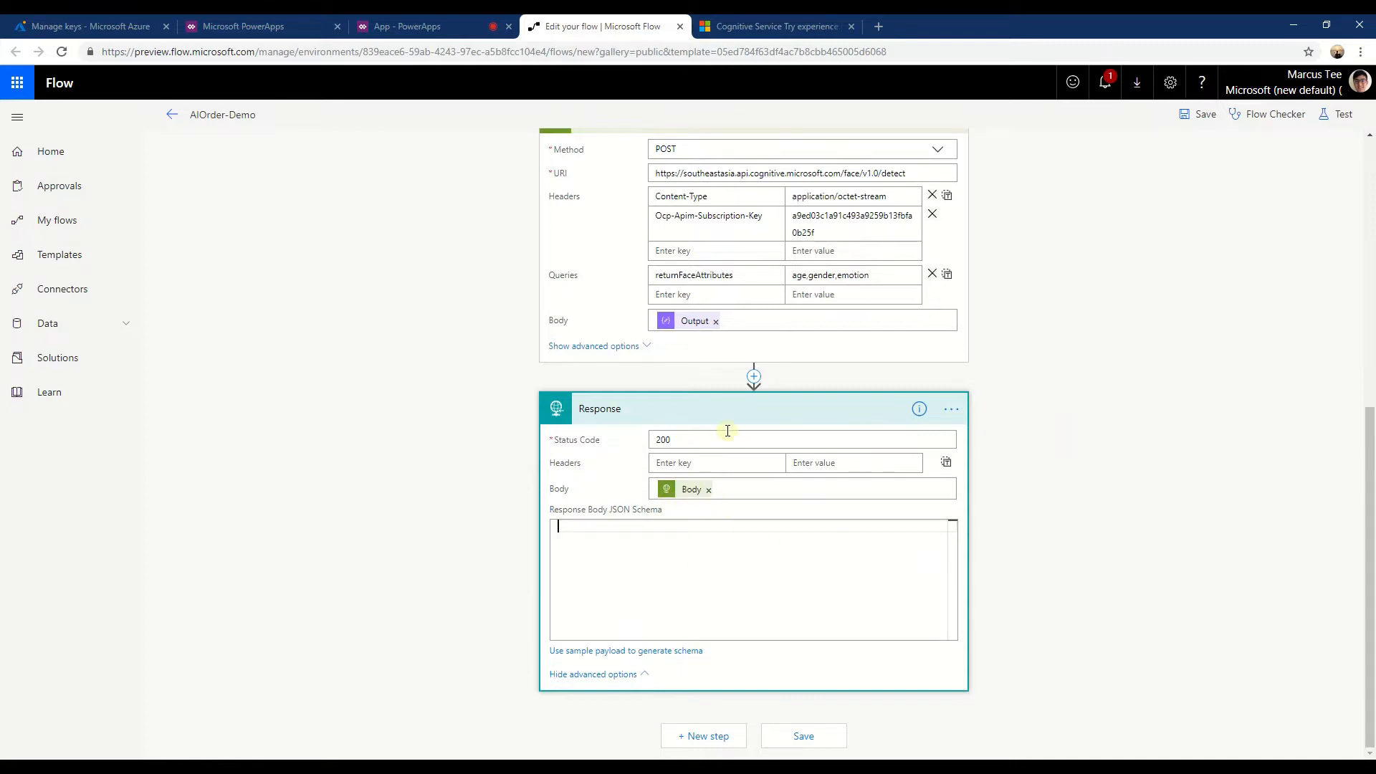
key("alt+Tab")
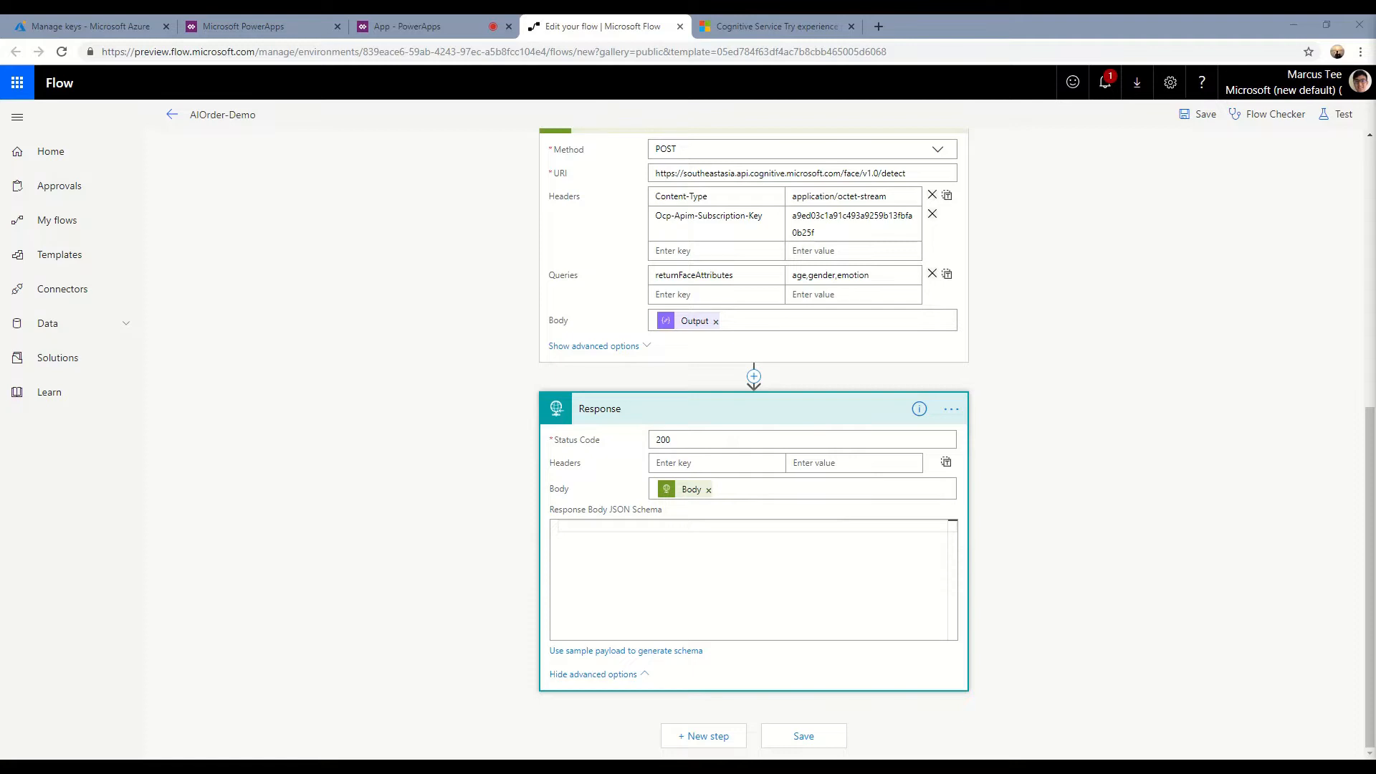
left_click(654, 651)
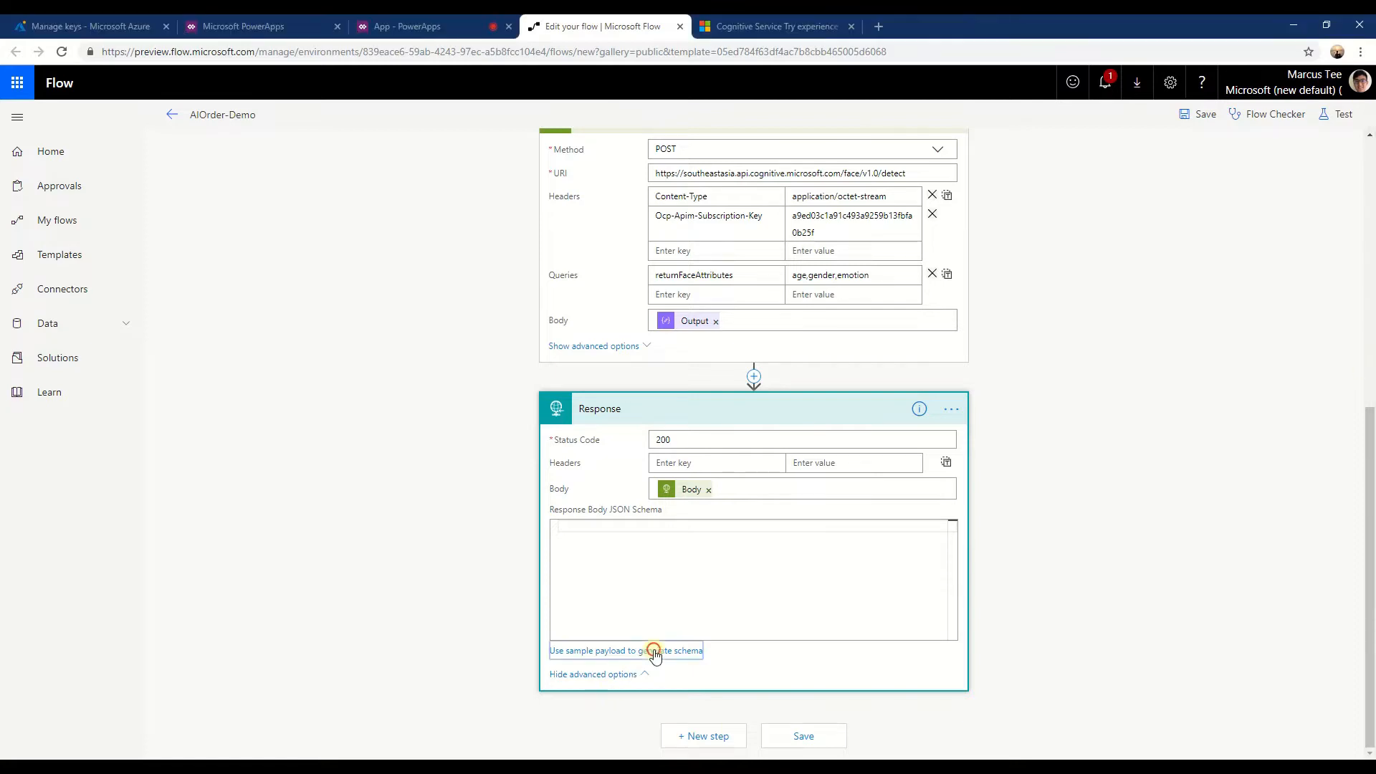
key("ctrl+v")
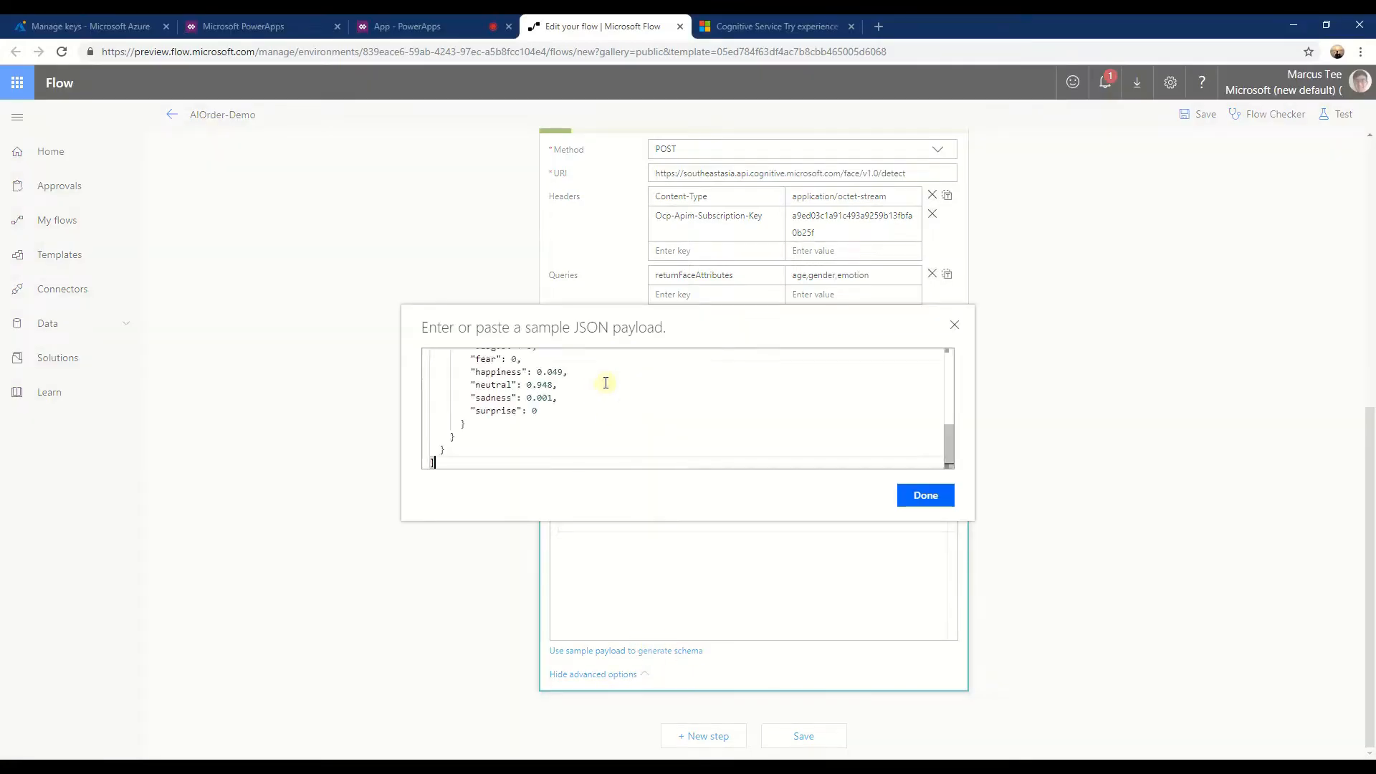
scroll(601, 402, "down", 2)
scroll(600, 402, "up", 2)
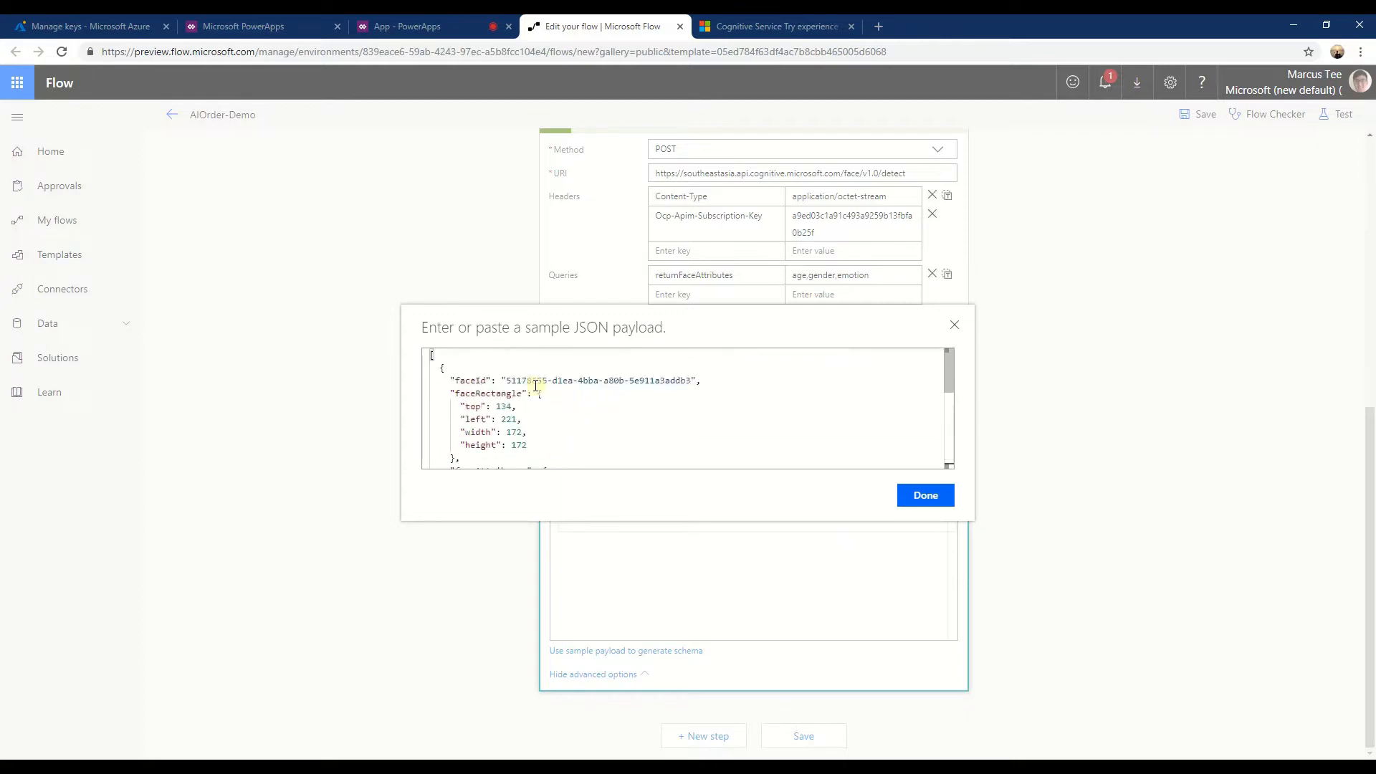
Review the faceRectangle and emotion scores in the sample, then generate the schema
left_click(474, 390)
left_click_drag(472, 380, 502, 445)
scroll(511, 431, "down", 1)
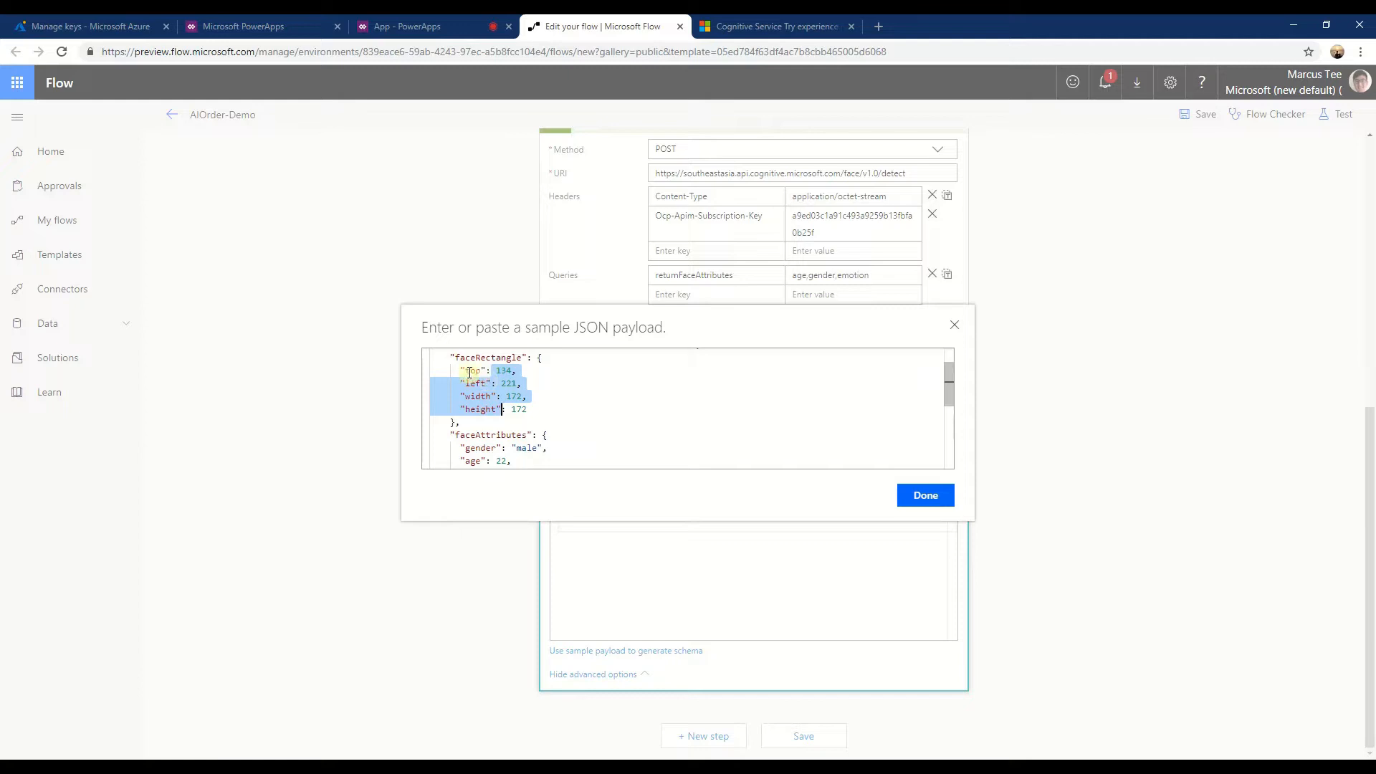
left_click_drag(470, 373, 552, 448)
scroll(598, 419, "down", 1)
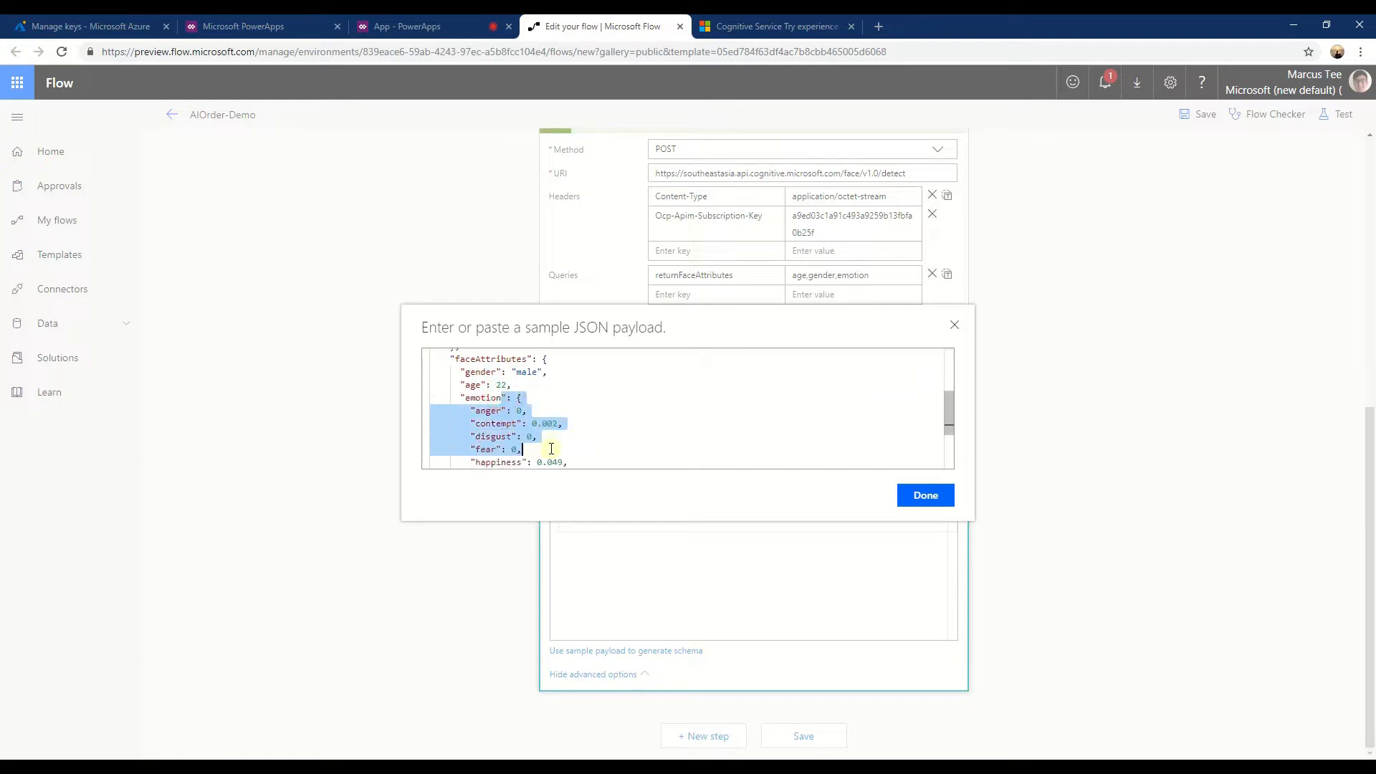
scroll(552, 401, "down", 1)
left_click(548, 418)
left_click(902, 494)
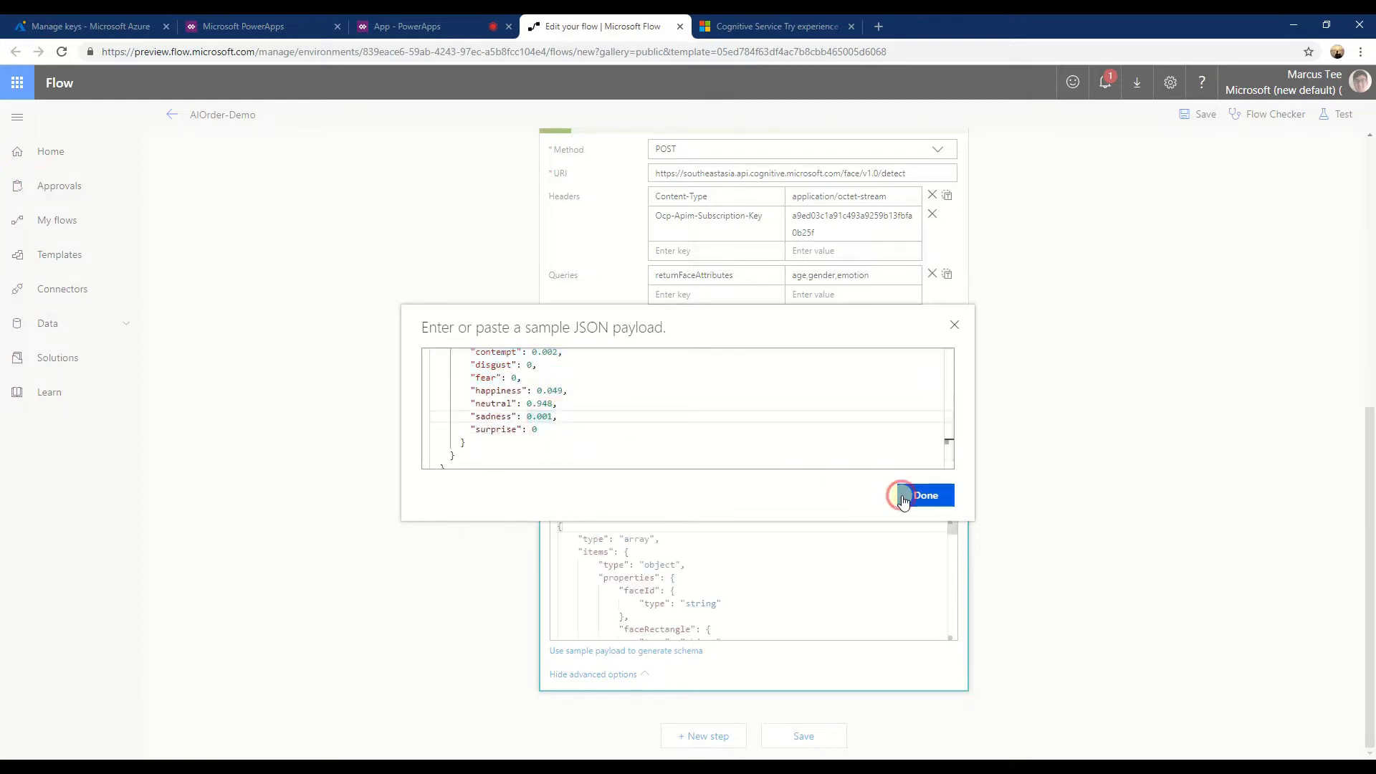
scroll(641, 577, "down", 3)
scroll(758, 576, "up", 7)
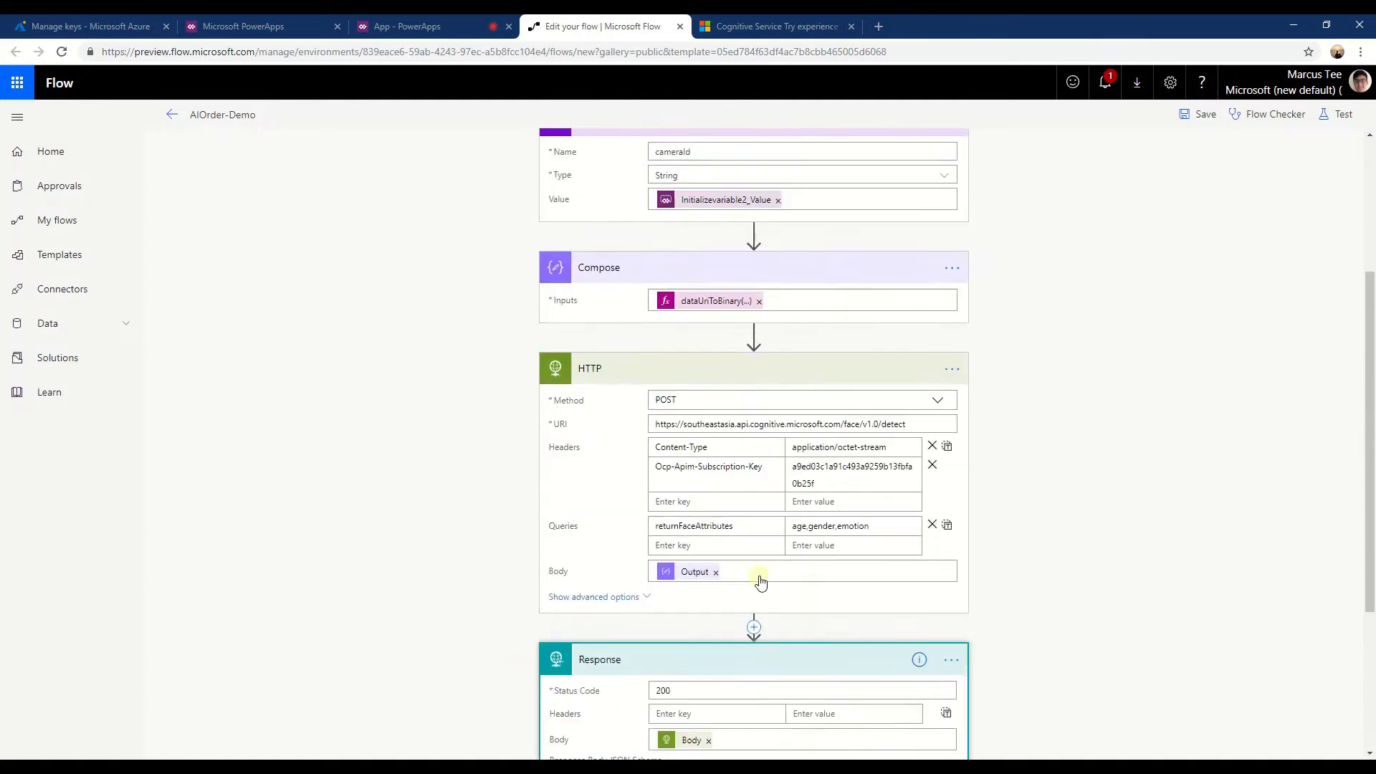
scroll(761, 582, "down", 5)
Save the AIOrder-Demo flow, review it, and return to the 'App - PowerApps' tab
left_click(815, 744)
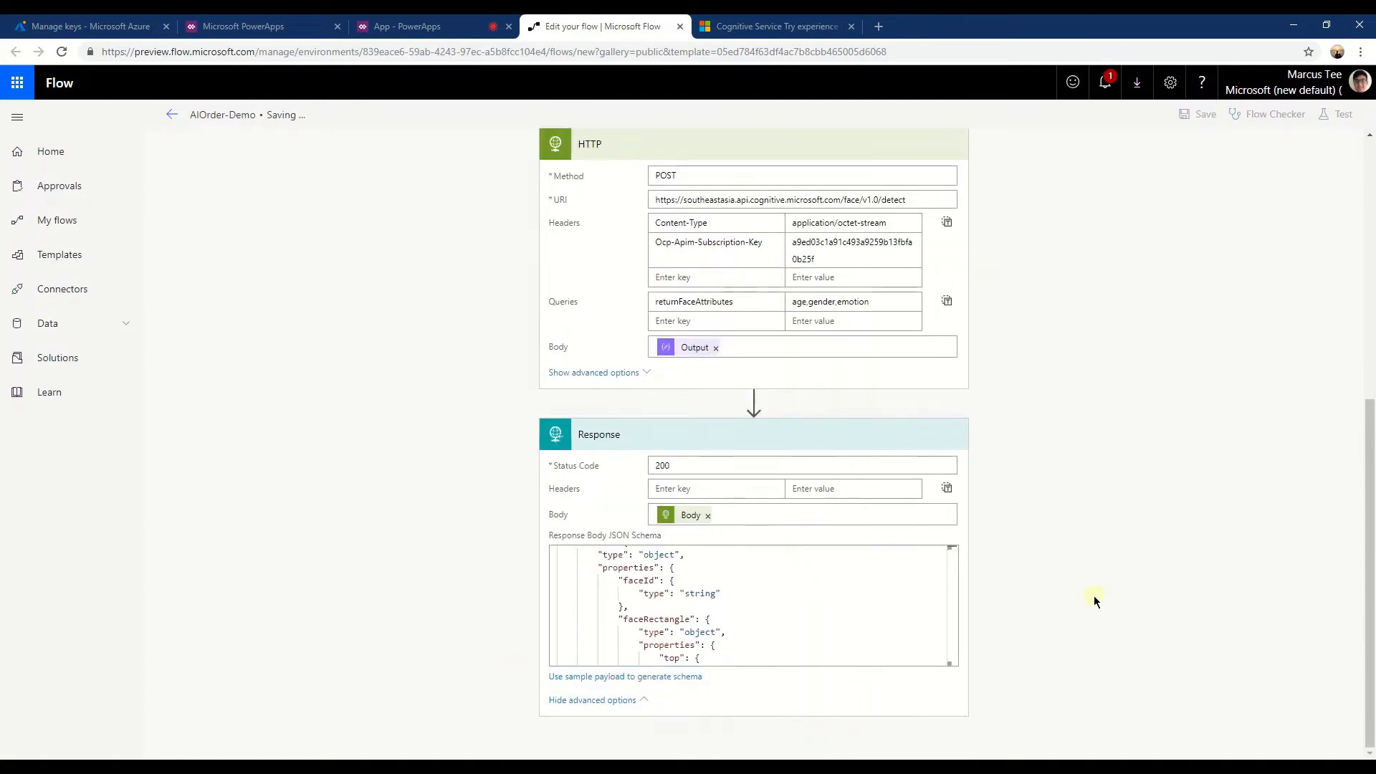
scroll(1097, 571, "up", 7)
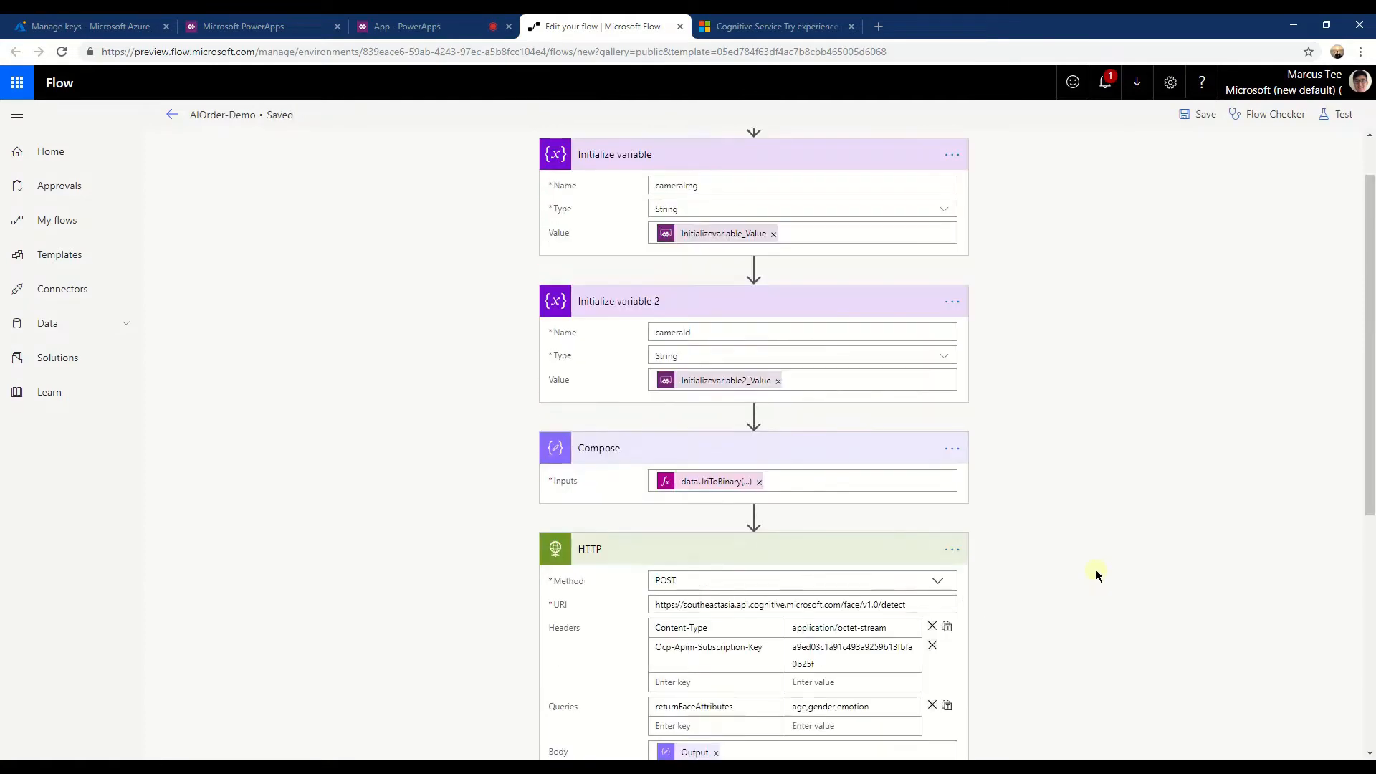
scroll(980, 480, "down", 7)
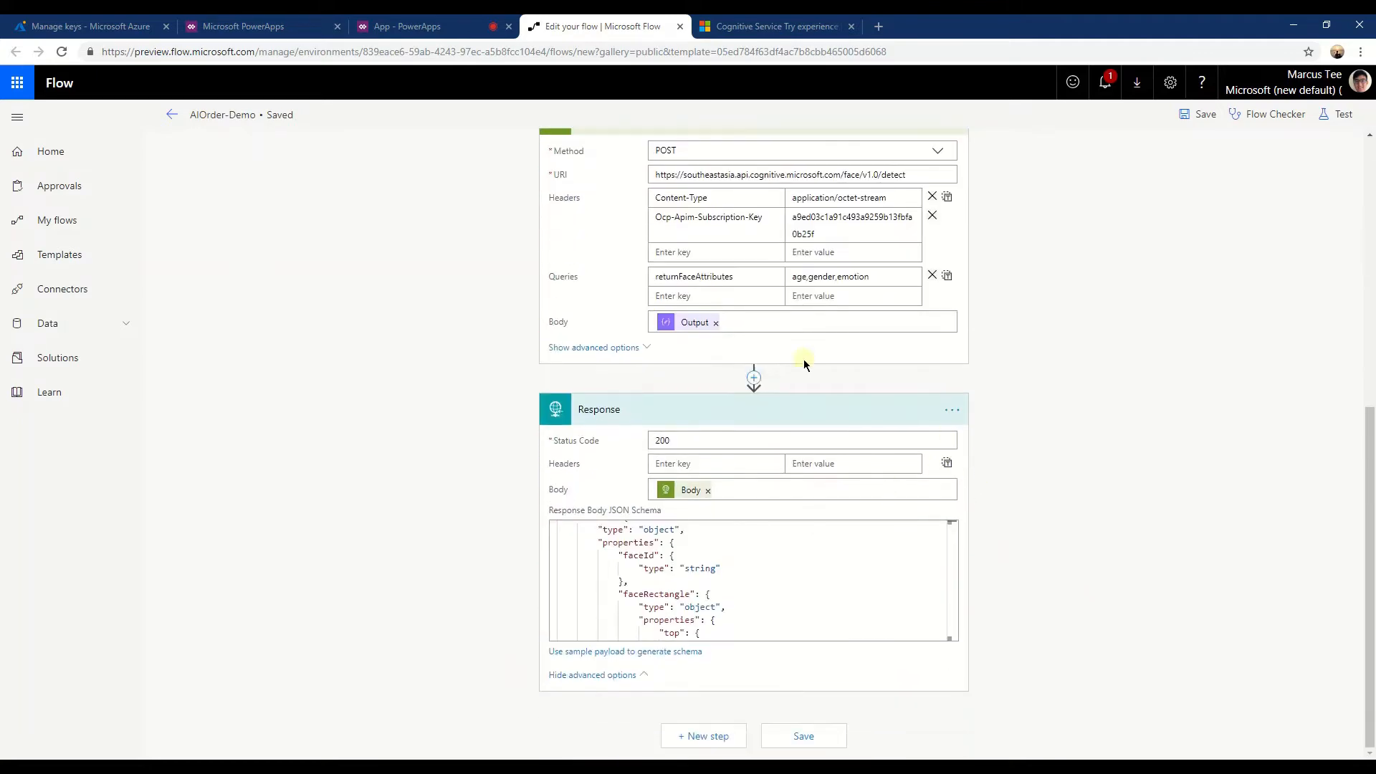
scroll(804, 359, "up", 7)
scroll(725, 465, "down", 6)
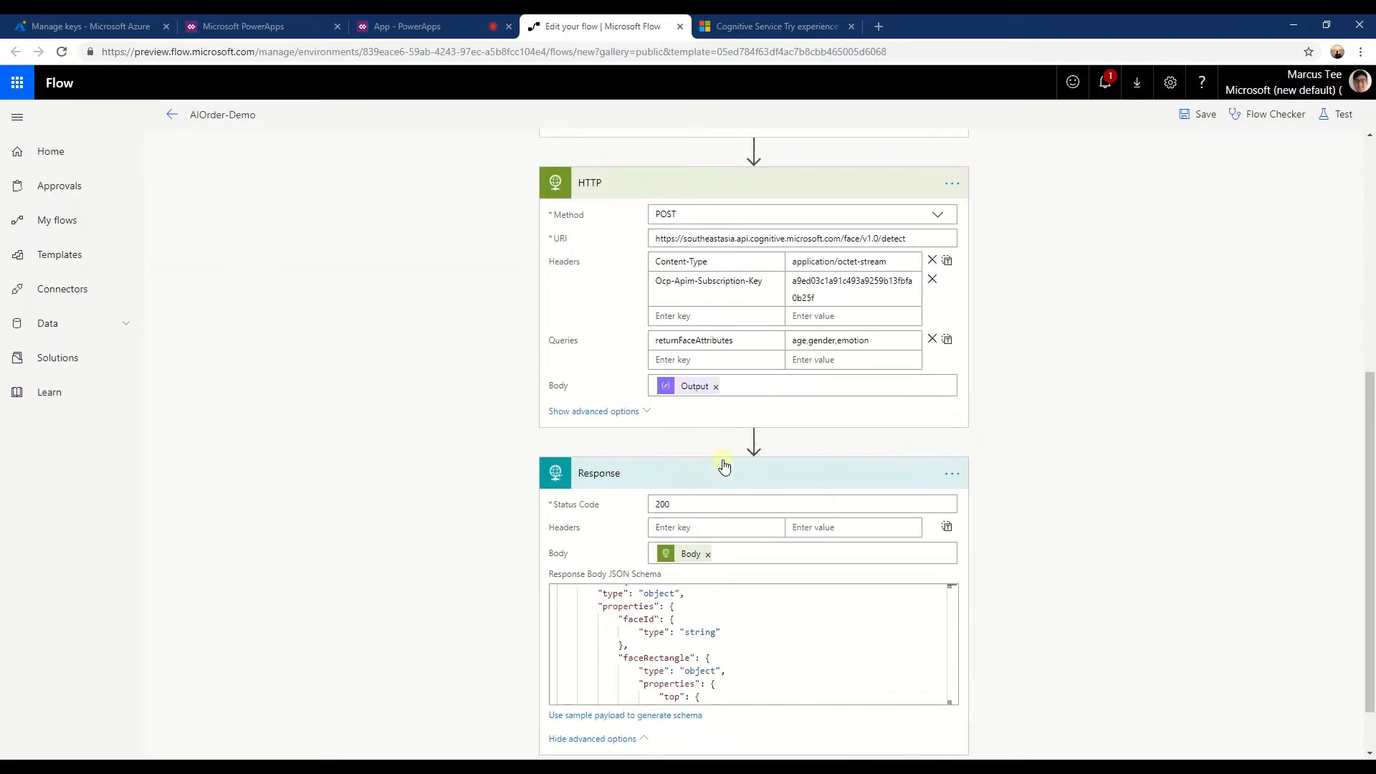
scroll(926, 242, "up", 4)
scroll(814, 342, "up", 1)
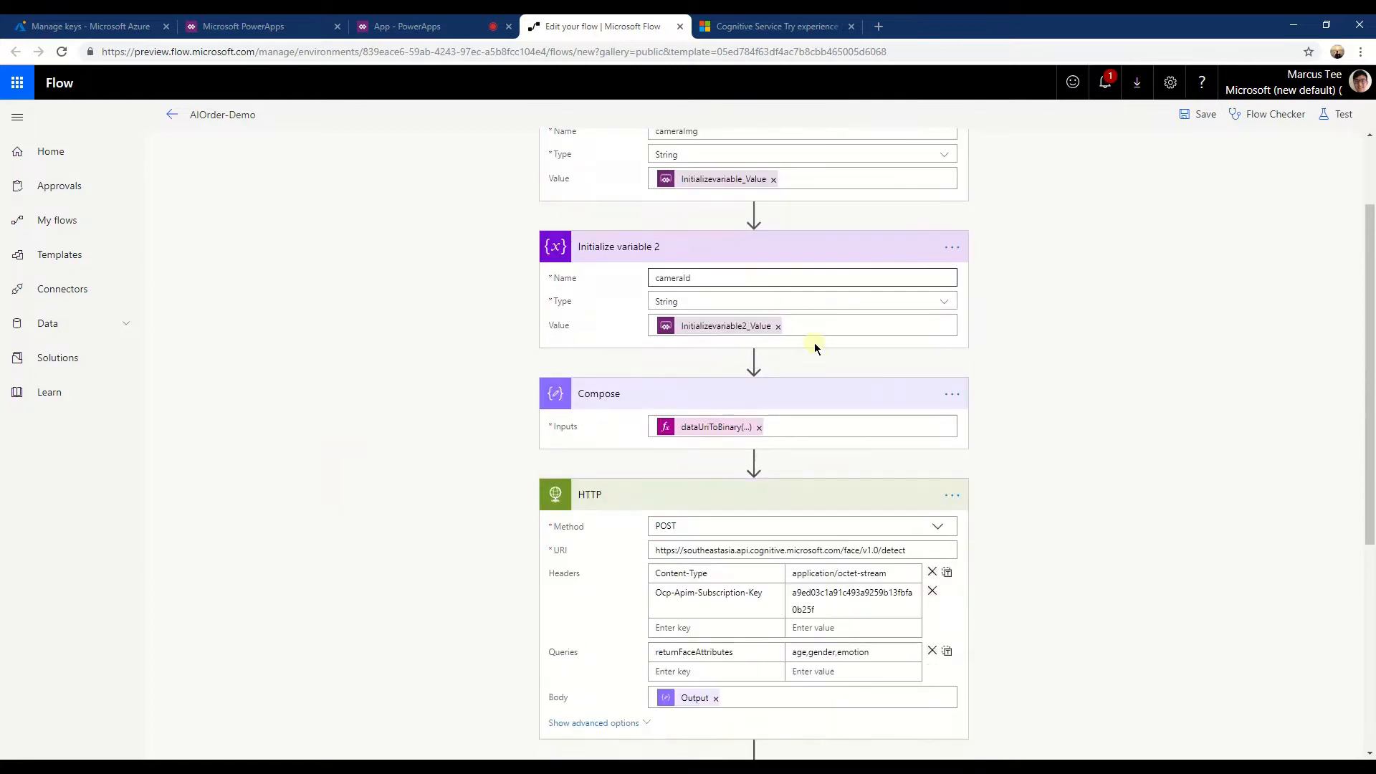
scroll(738, 287, "down", 5)
scroll(800, 297, "down", 1)
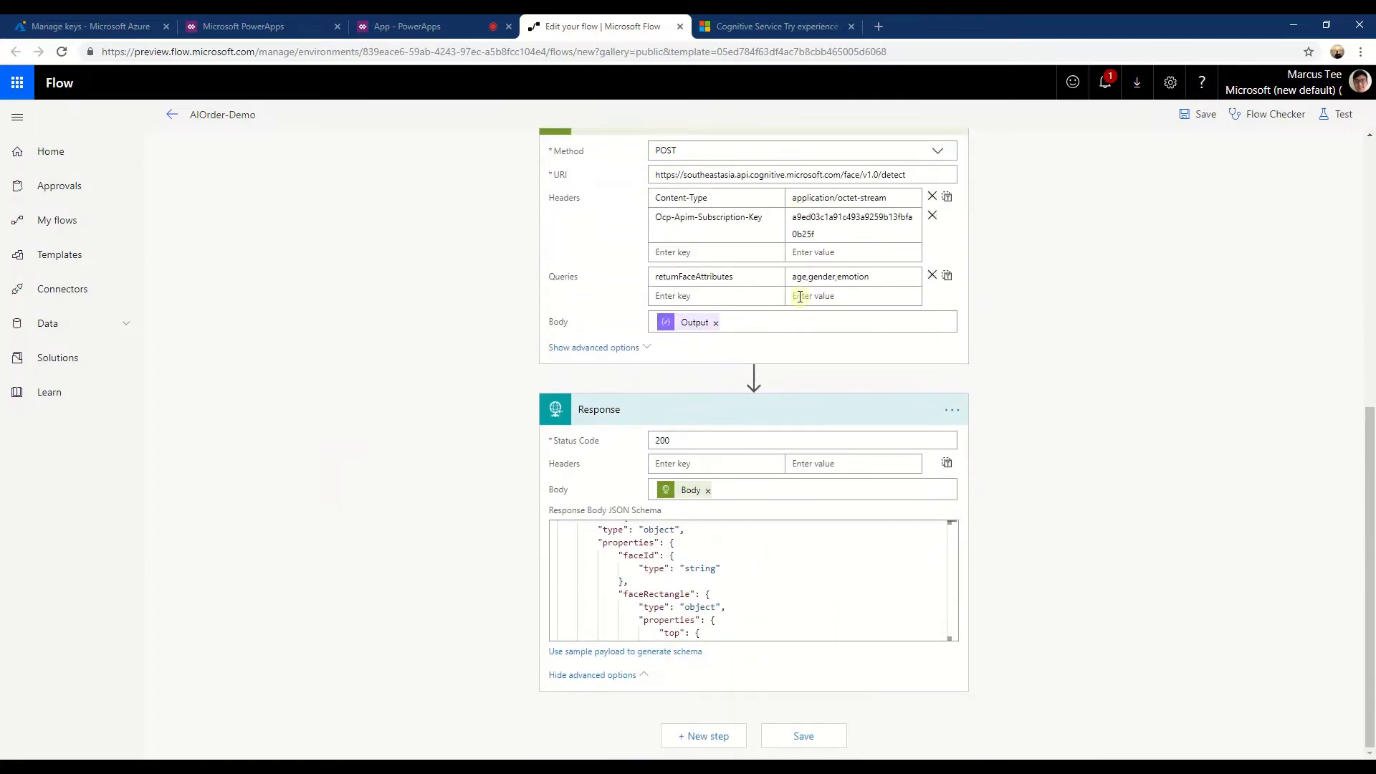
left_click(410, 26)
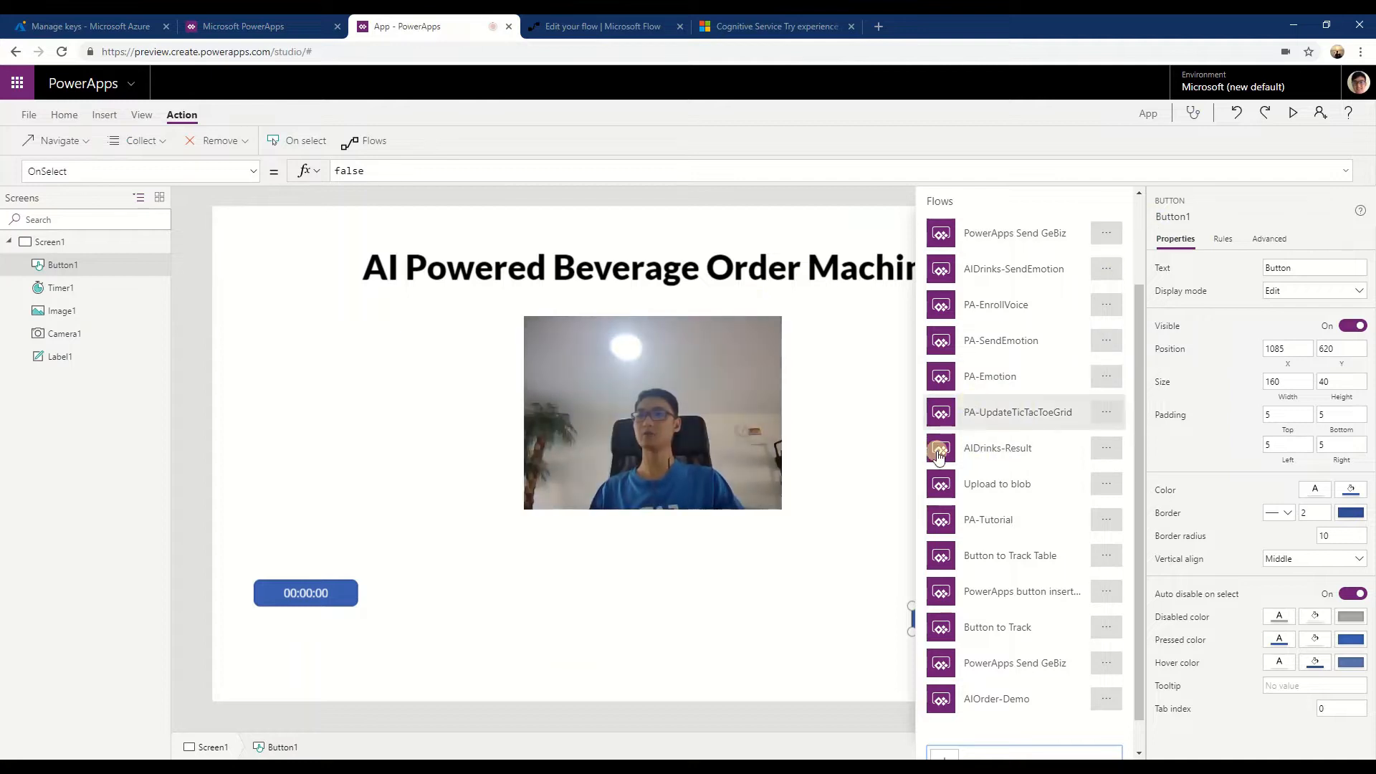
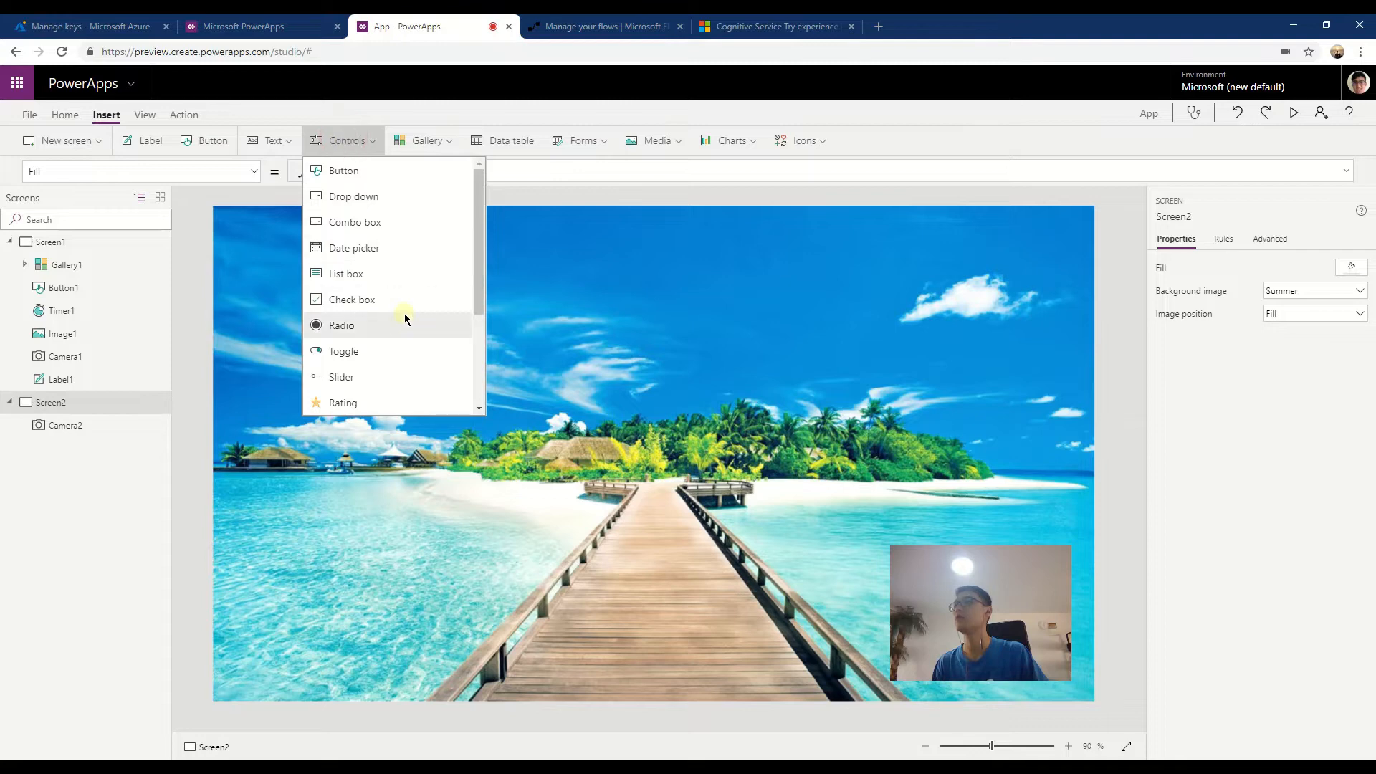
Insert a timer on Screen2, place it near the bottom of the pier, and set Duration to 4000
scroll(402, 316, "down", 3)
left_click(378, 279)
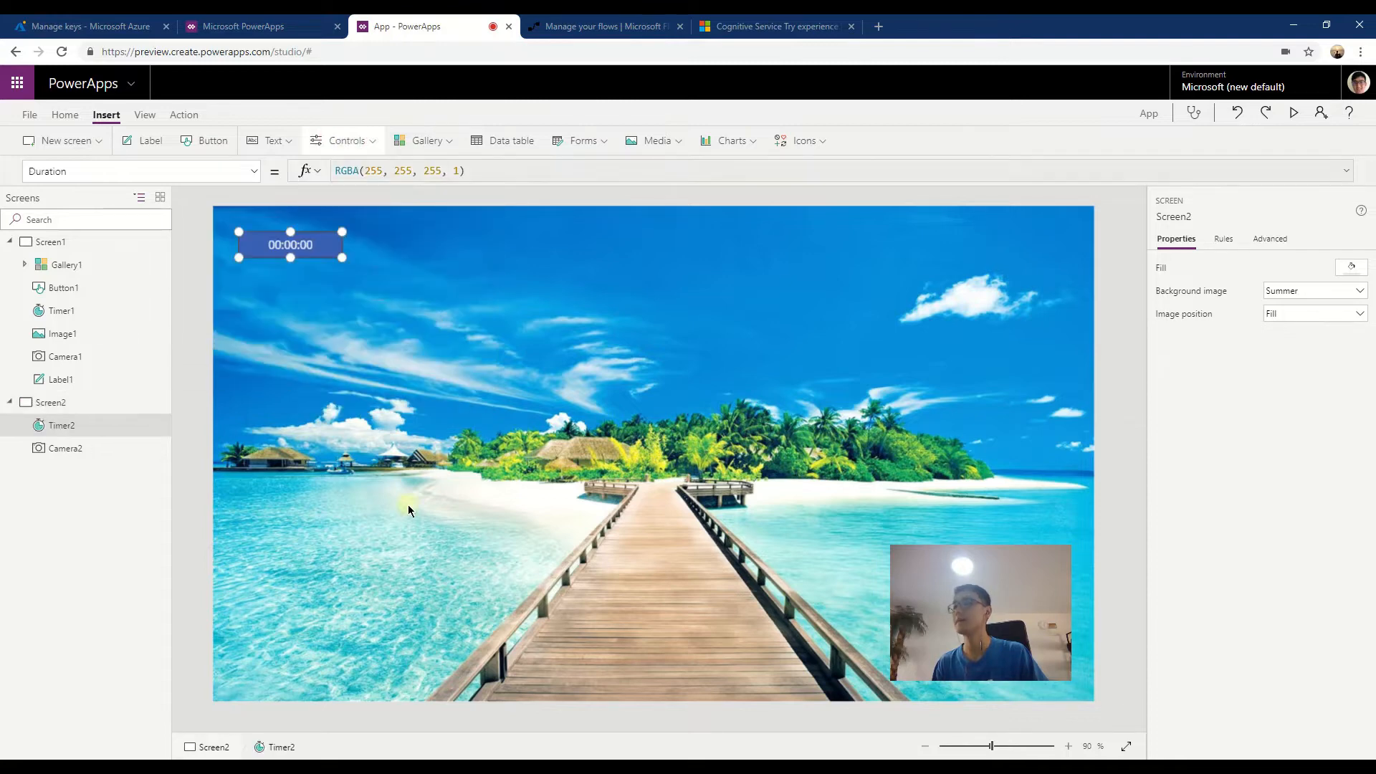
left_click_drag(329, 251, 819, 656)
left_click_drag(379, 168, 260, 149)
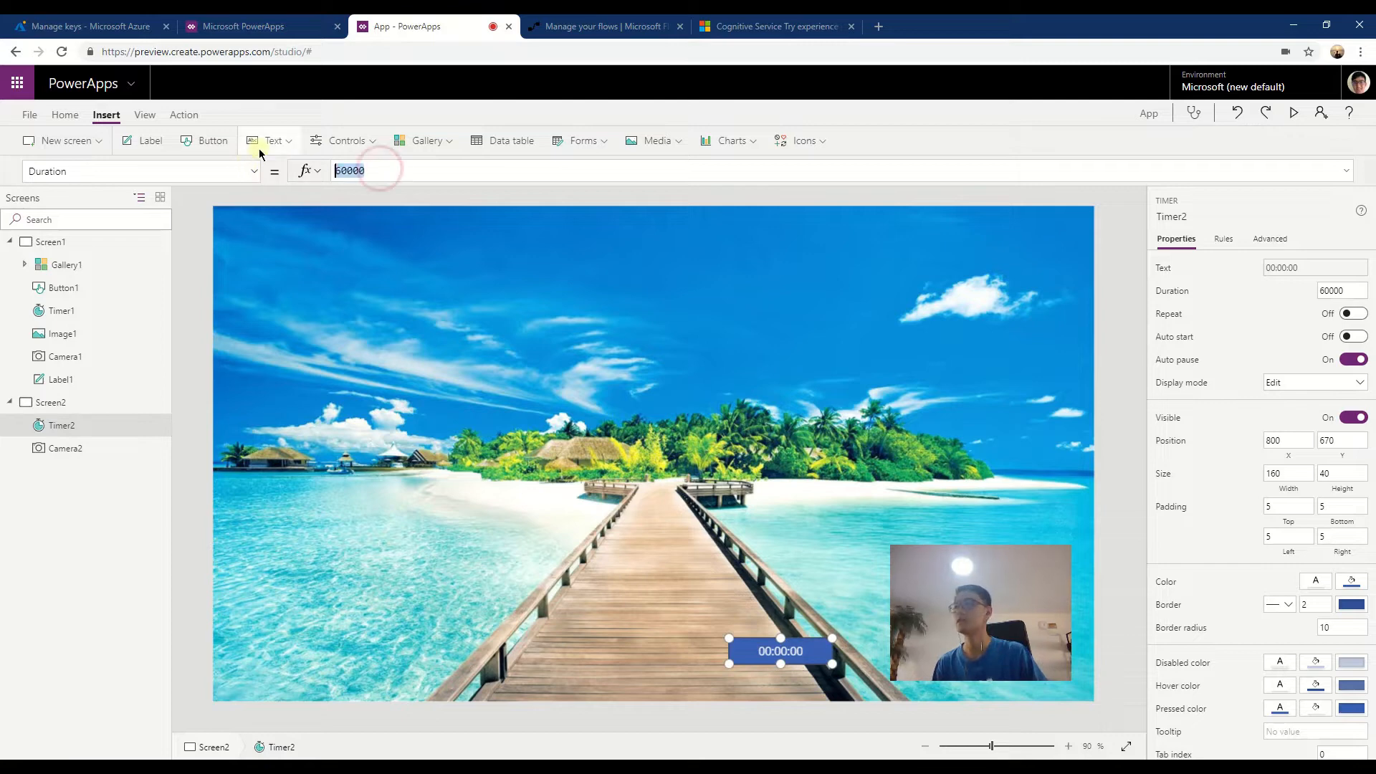
type("4000")
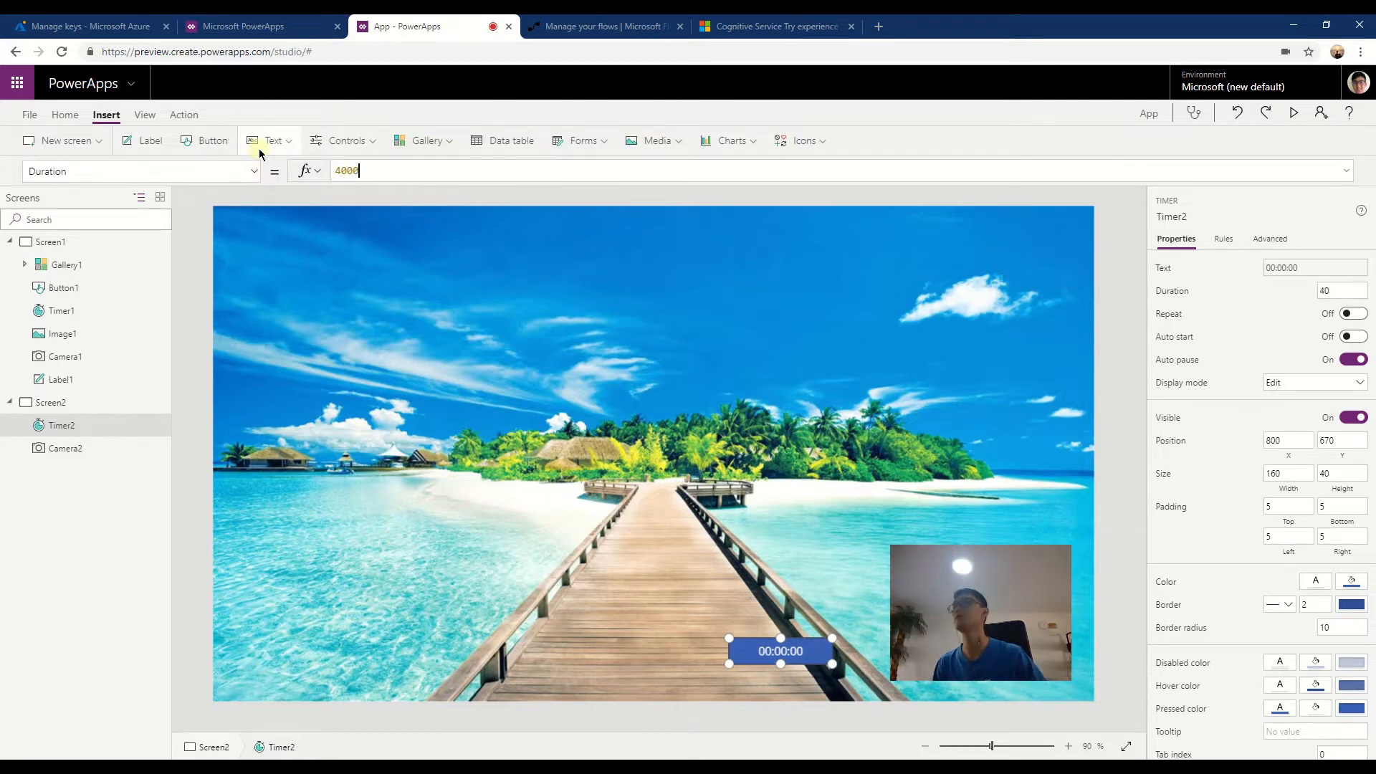
Set the timer's AutoStart property to true
left_click(254, 170)
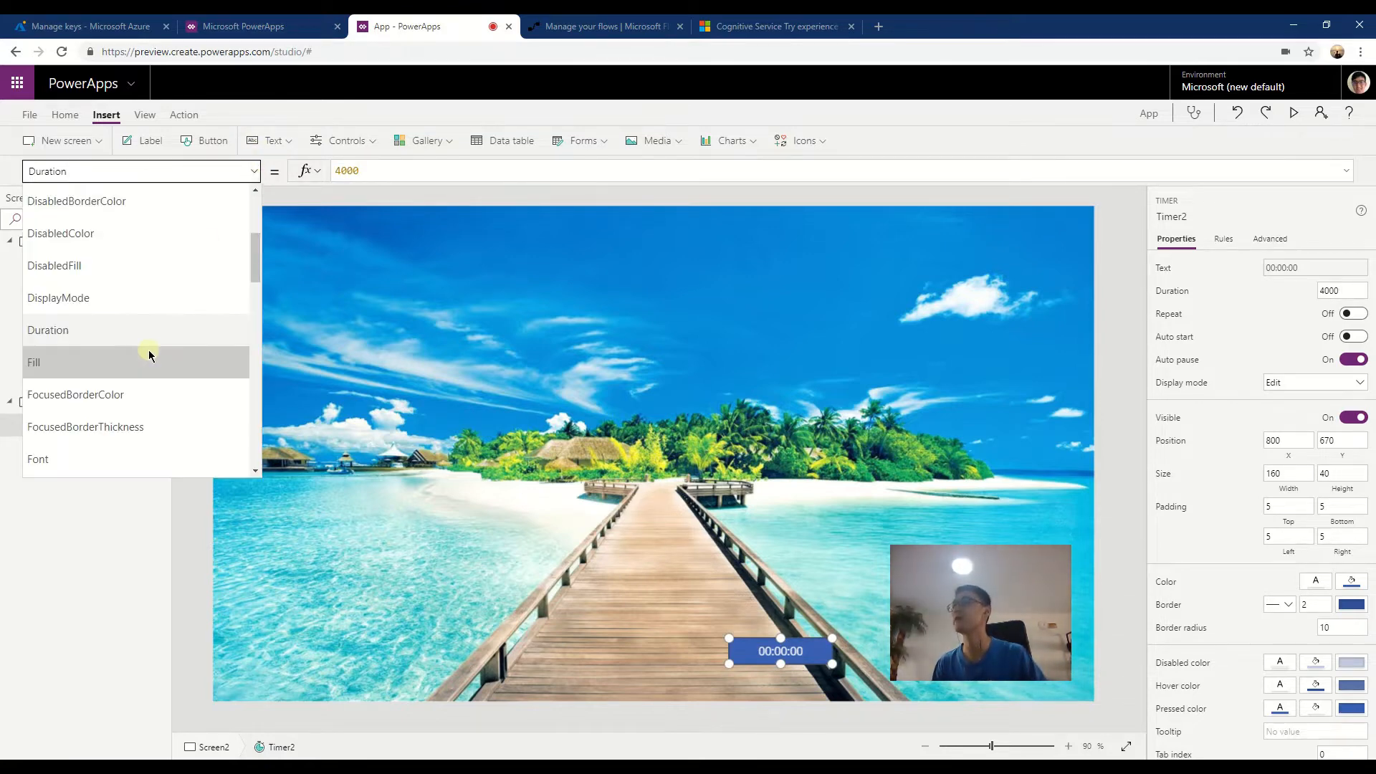
scroll(209, 255, "up", 3)
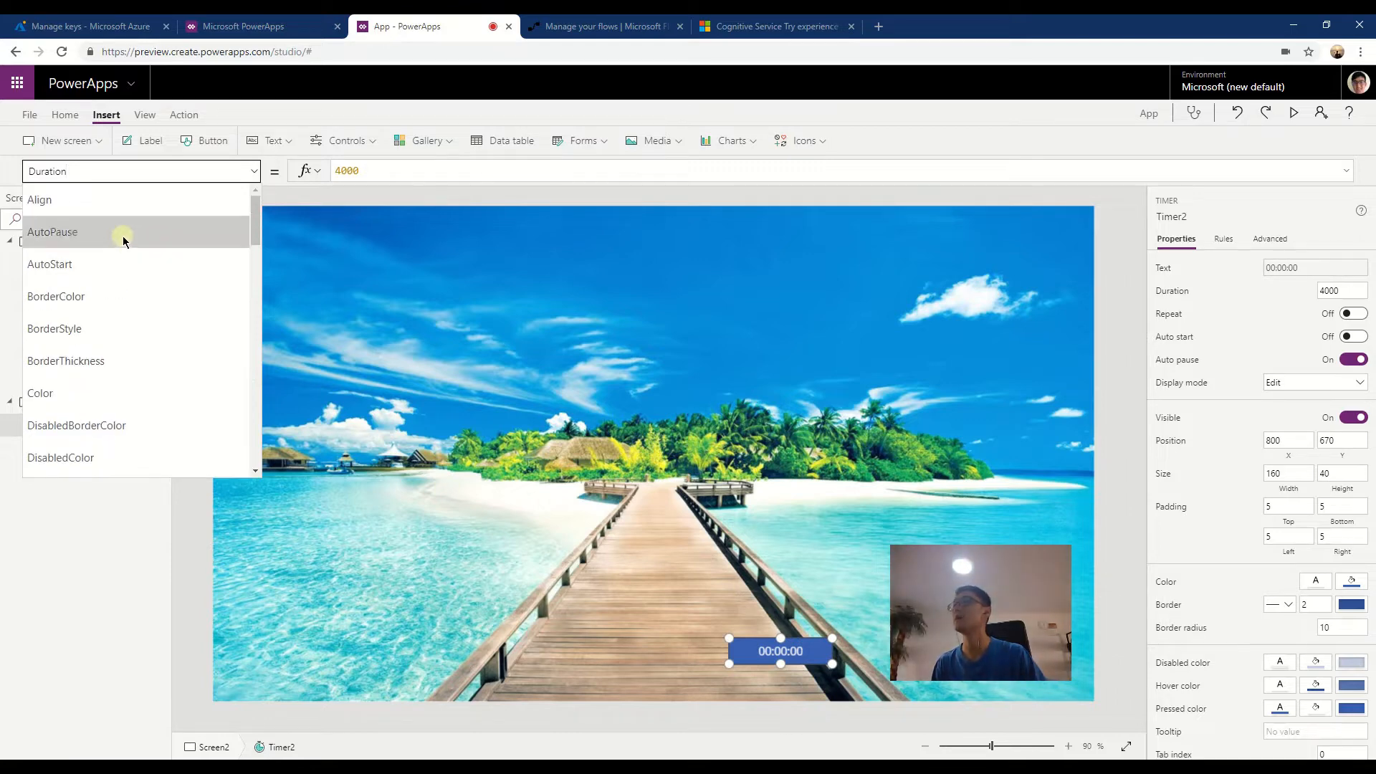
left_click(129, 267)
double_click(384, 170)
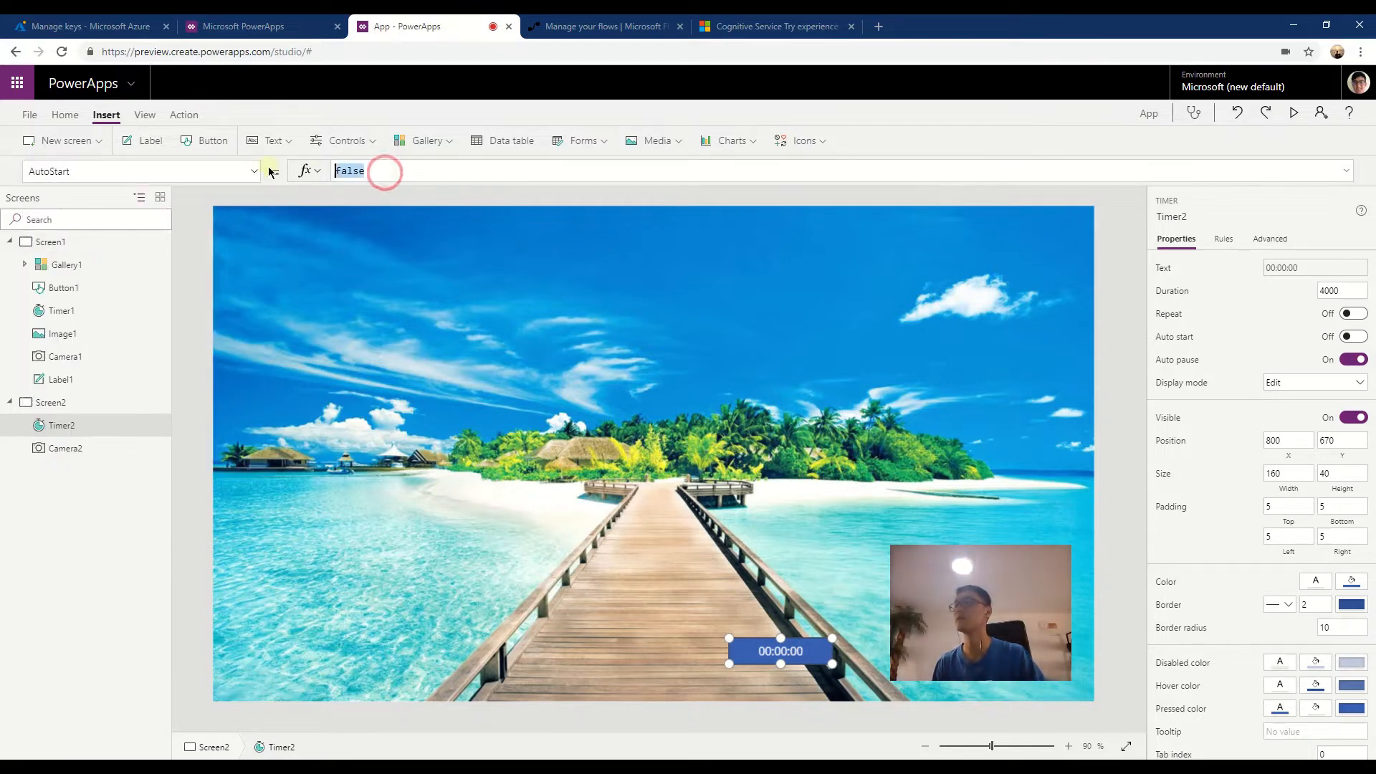
type("true")
left_click(355, 192)
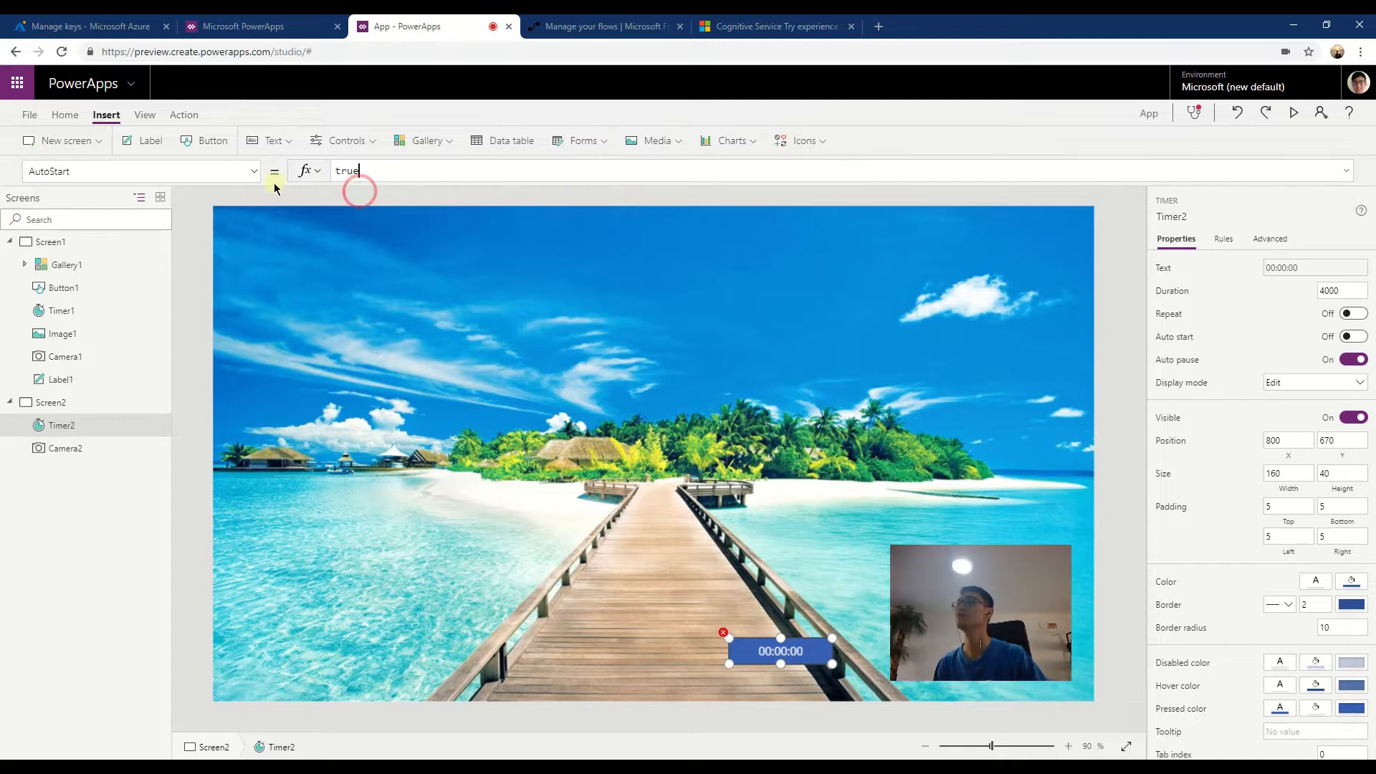
Set the timer's Repeat property to true
left_click(254, 172)
scroll(190, 272, "down", 10)
scroll(188, 284, "down", 3)
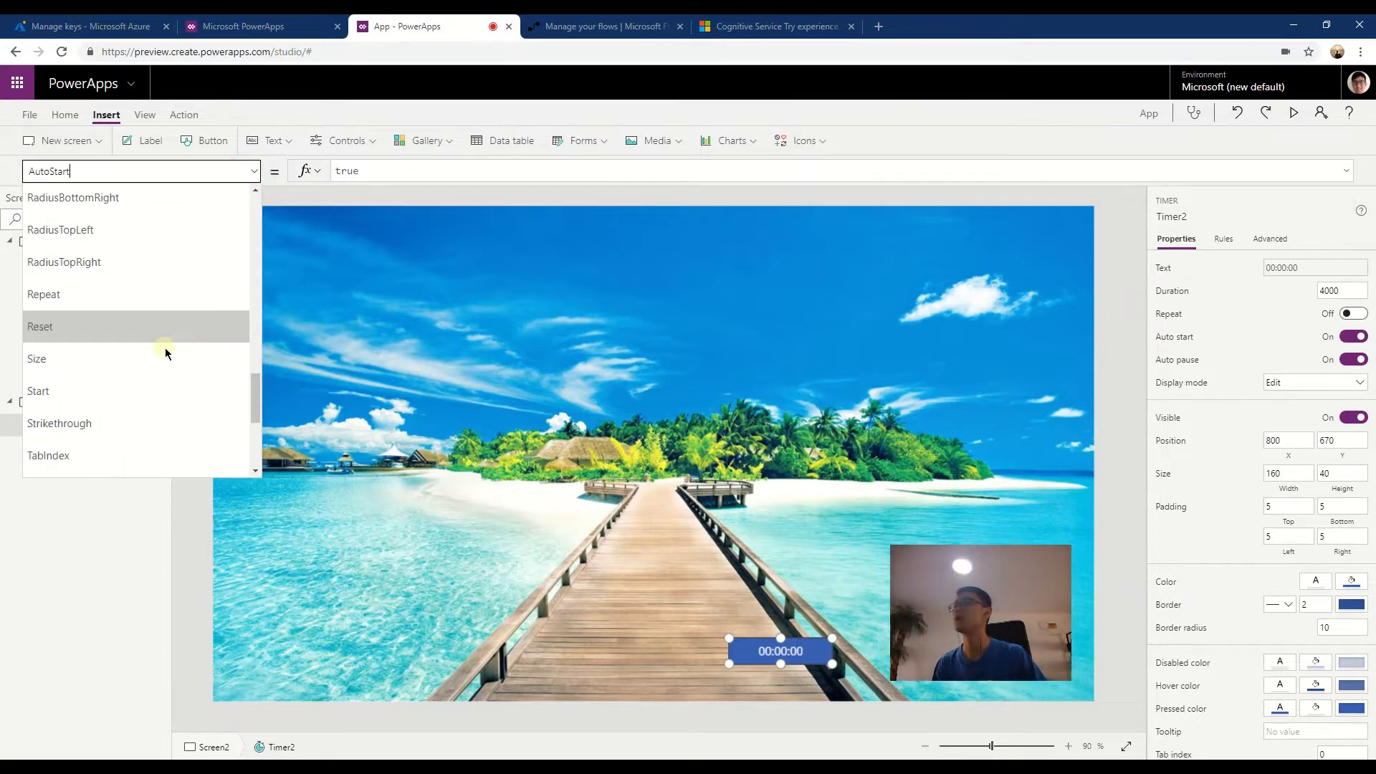
left_click(148, 290)
double_click(372, 169)
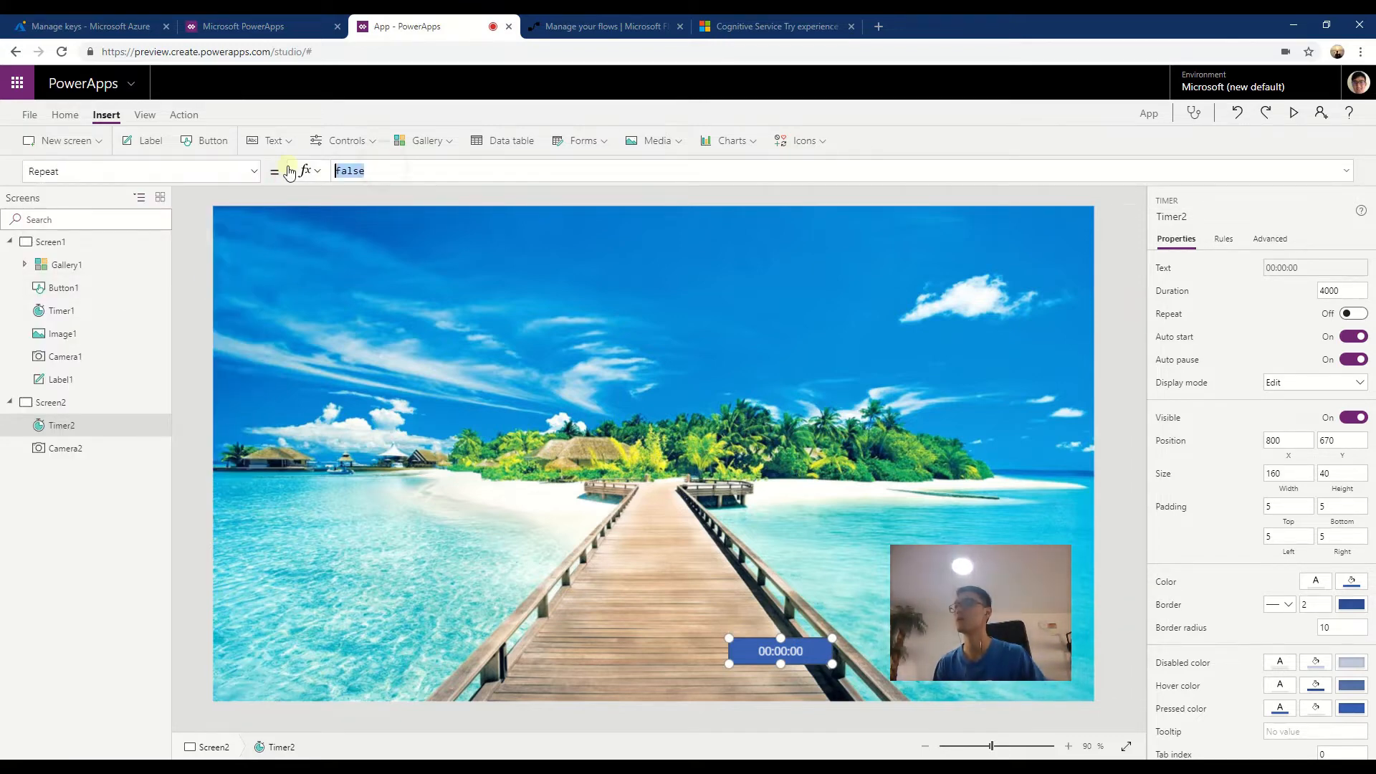
type("true")
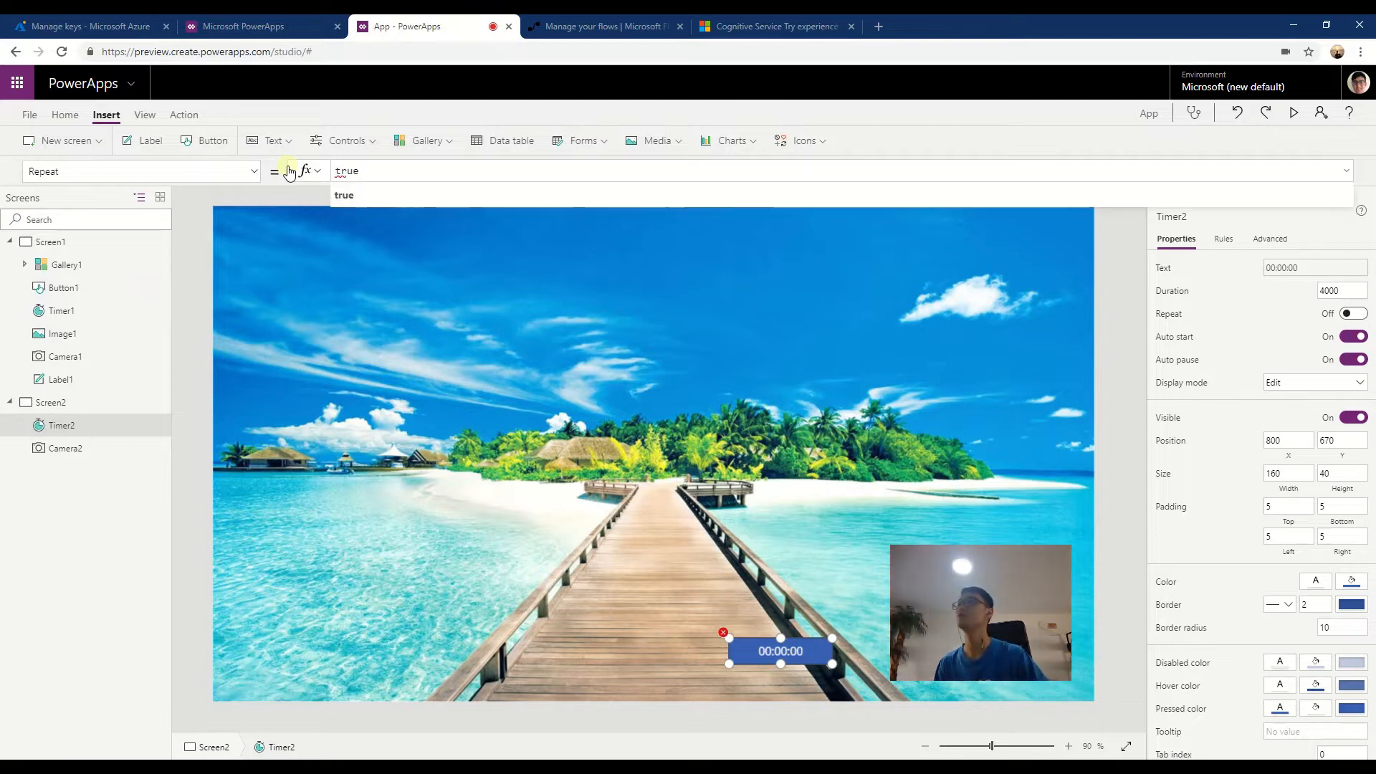
left_click(376, 196)
Set Camera2's StreamRate to 100
left_click(899, 555)
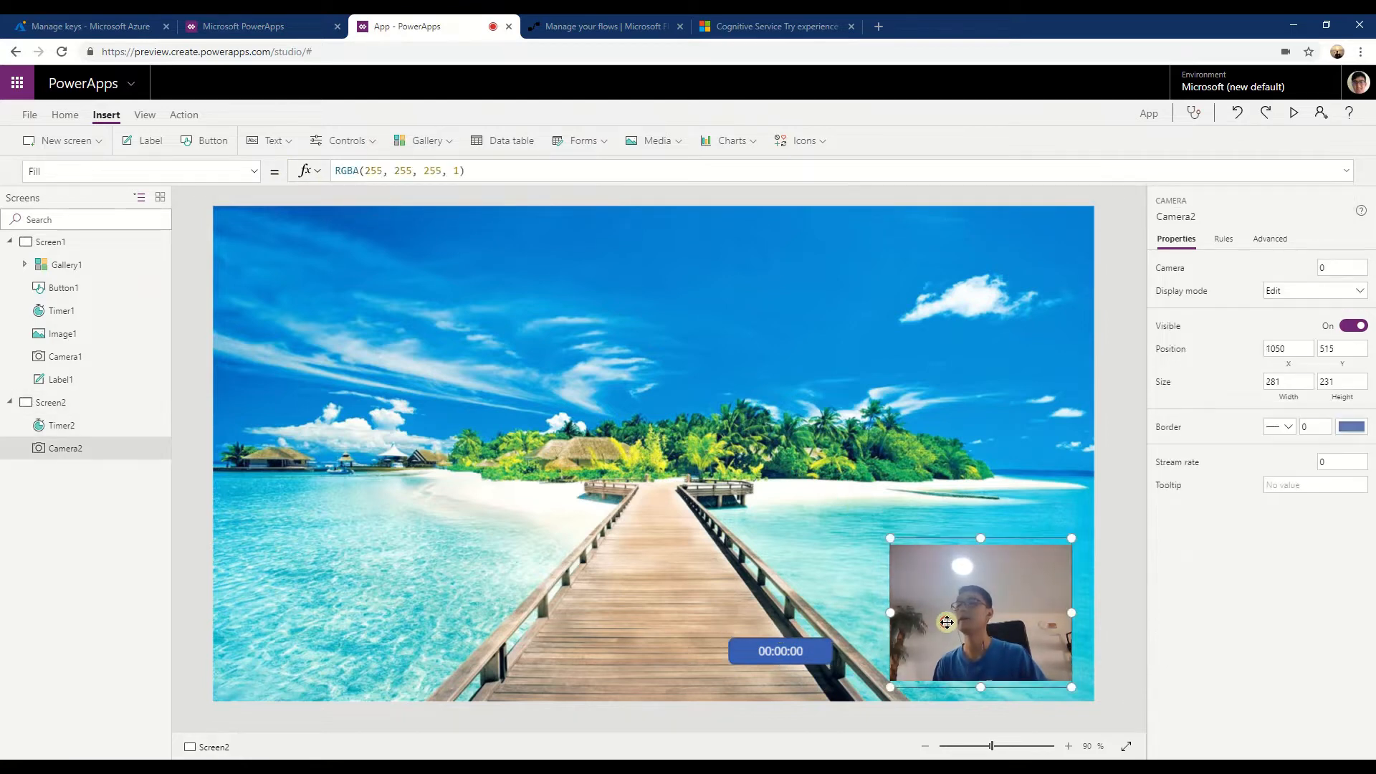
left_click(254, 172)
scroll(190, 295, "down", 10)
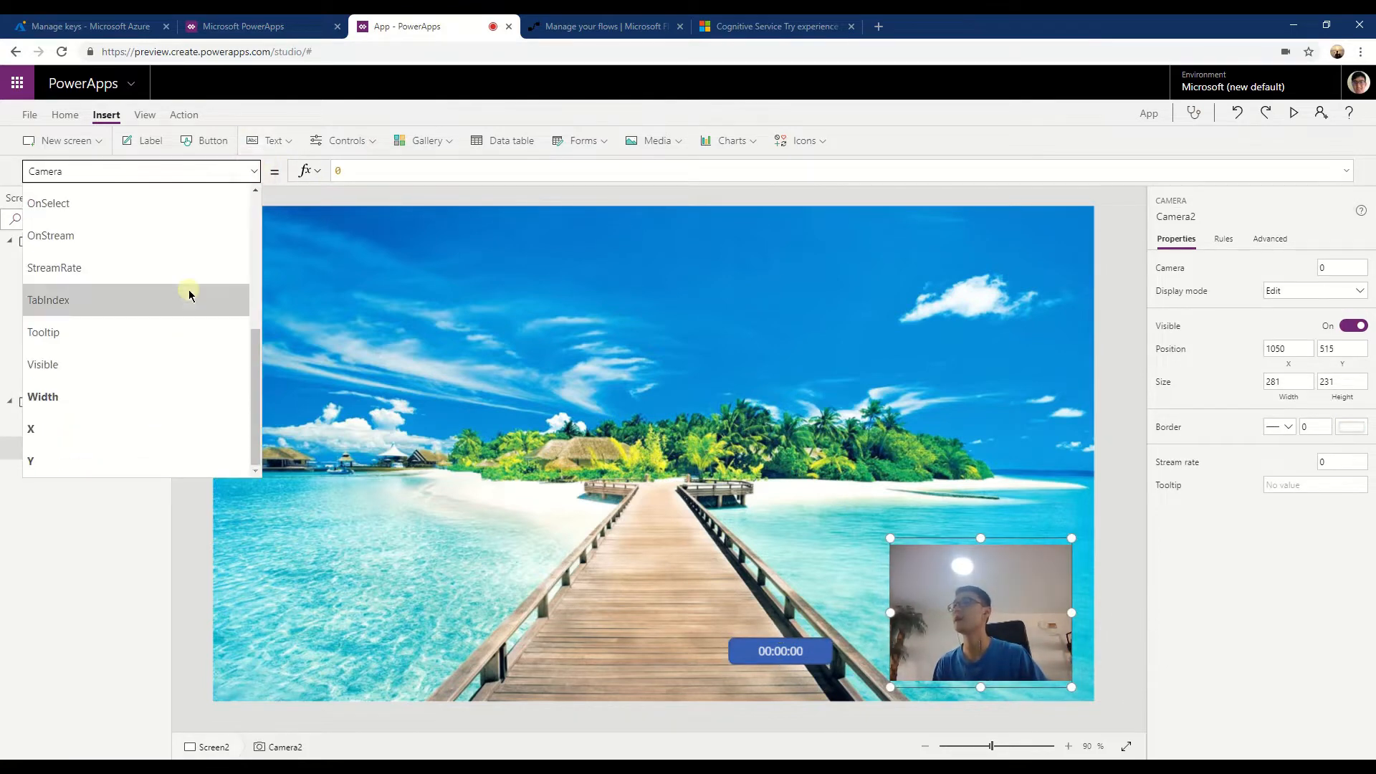
left_click(152, 268)
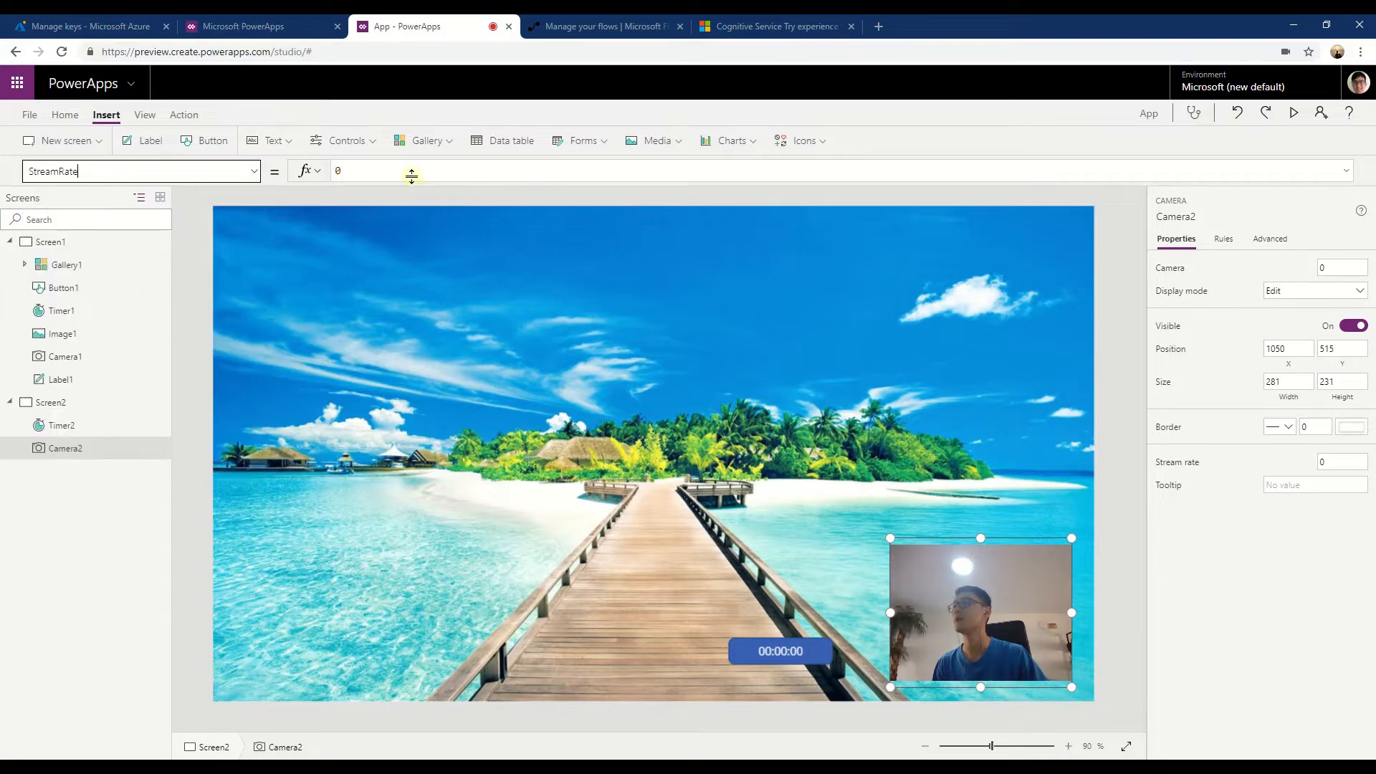
type("100")
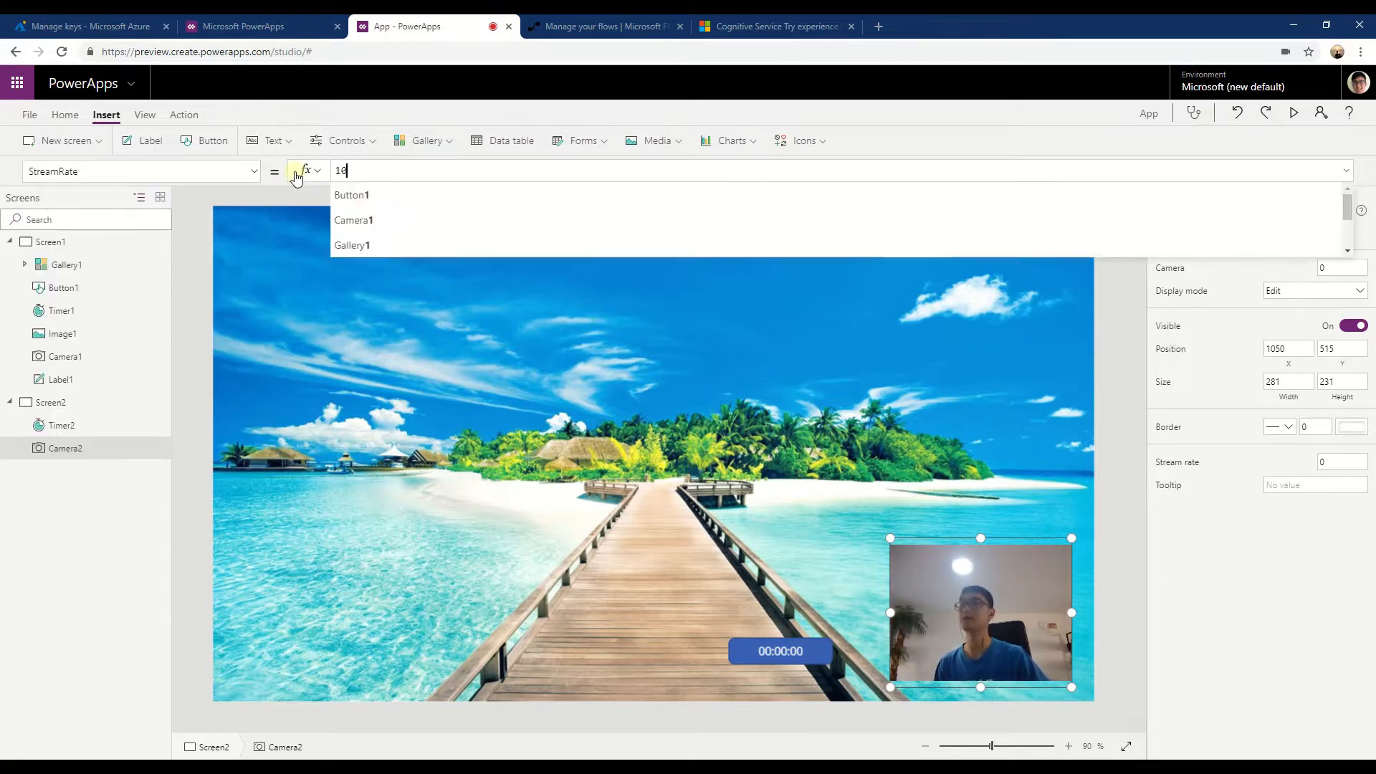
Set Camera2's OnStream to true
left_click(250, 171)
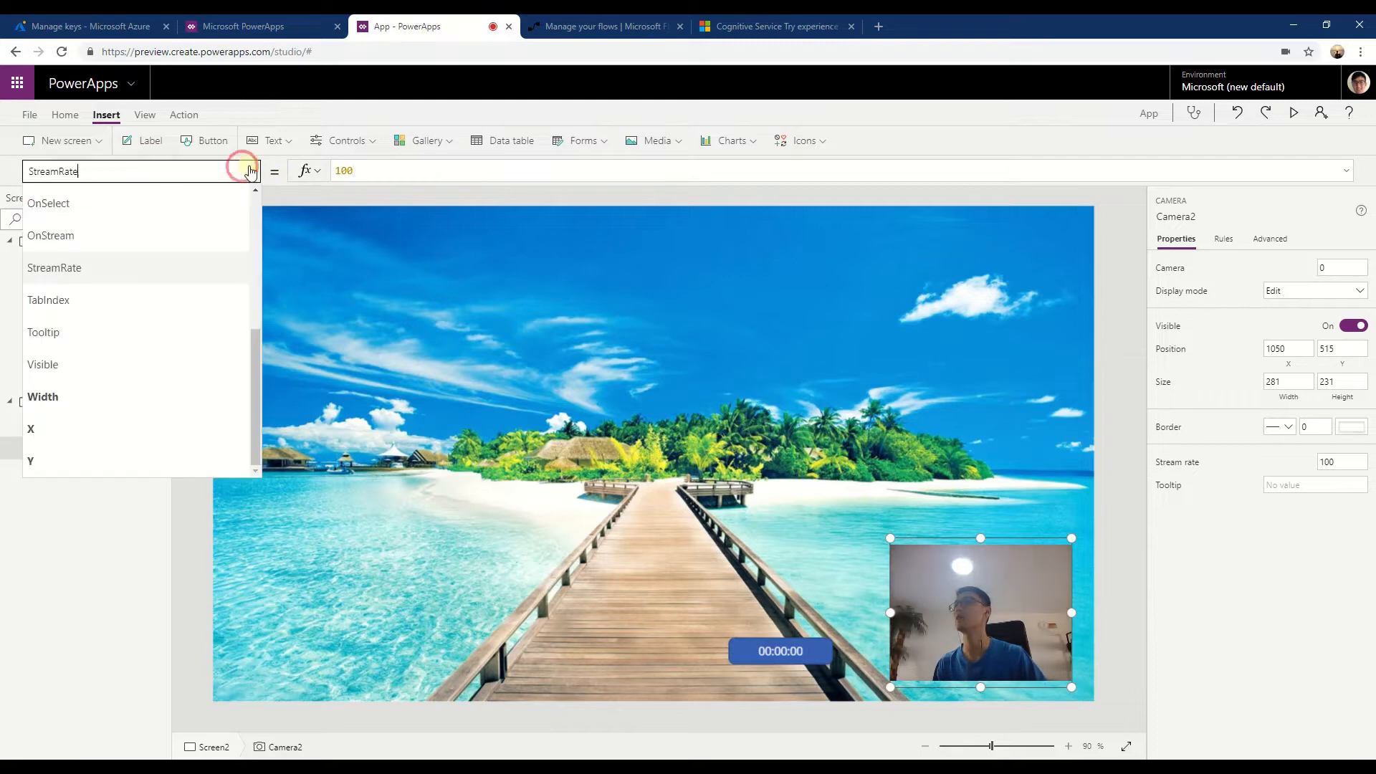
left_click(133, 239)
left_click(400, 171)
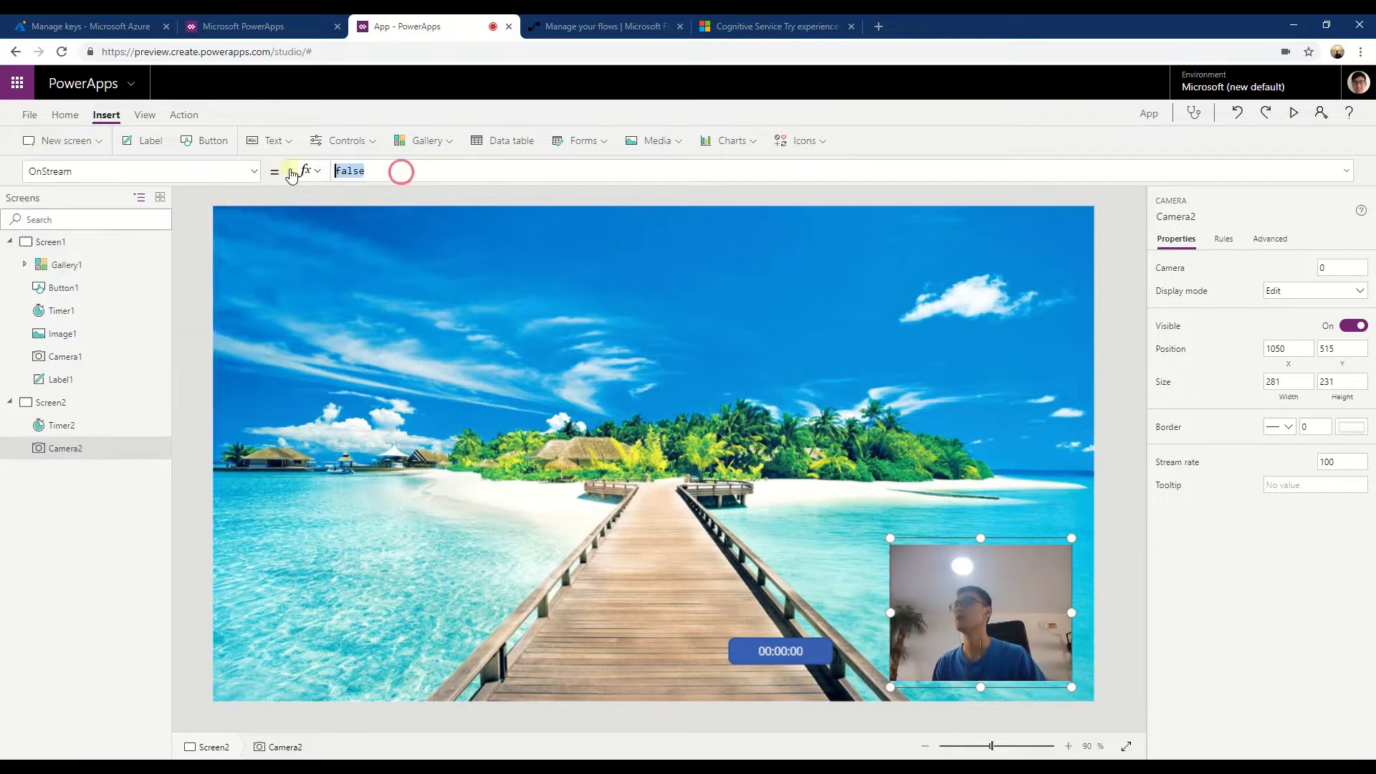
type("true")
left_click(357, 195)
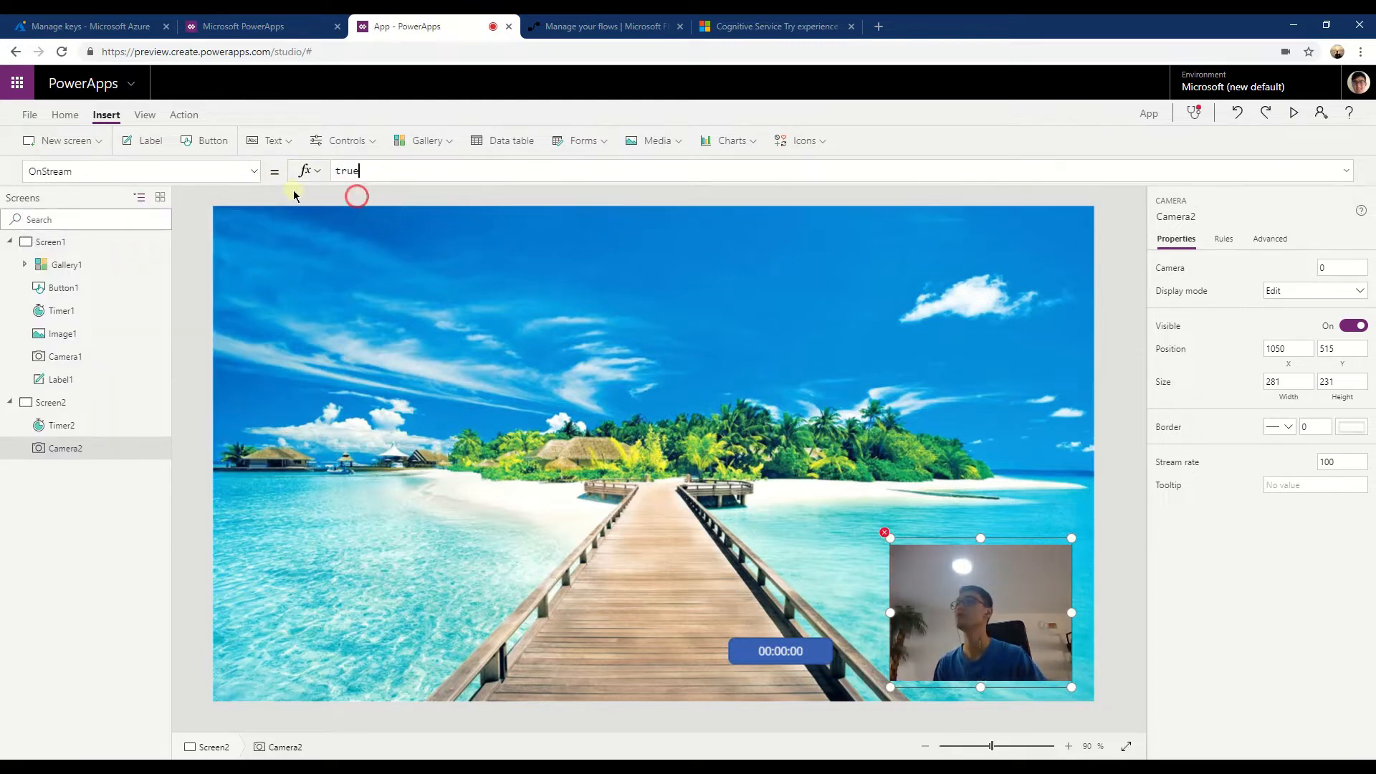
Set Camera2's OnSelect to ClearCollect(cameraImg,Camera2.Stream)
left_click(250, 172)
scroll(147, 291, "up", 3)
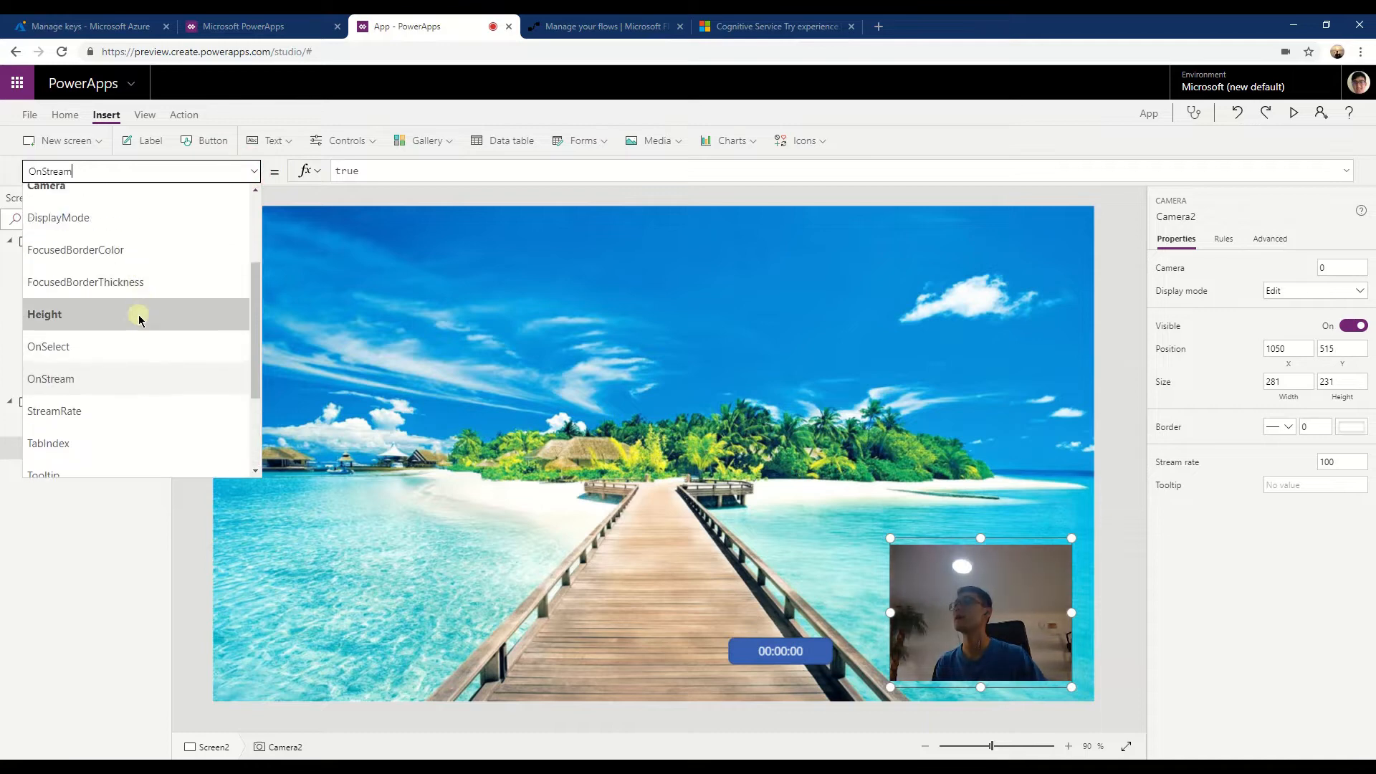
left_click(136, 344)
left_click(374, 171)
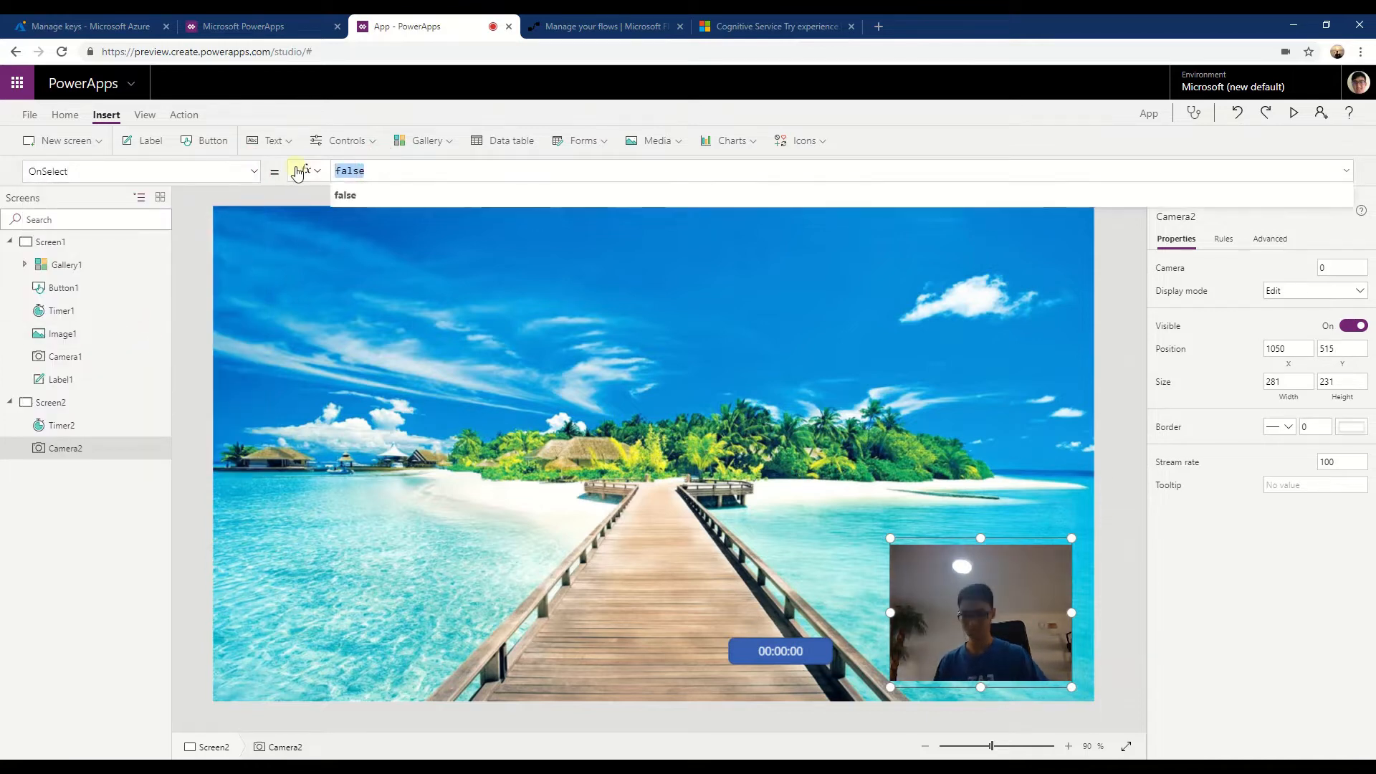
type("ClearCOLLe")
key("BackSpace")
key("BackSpace")
key("BackSpace")
key("BackSpace")
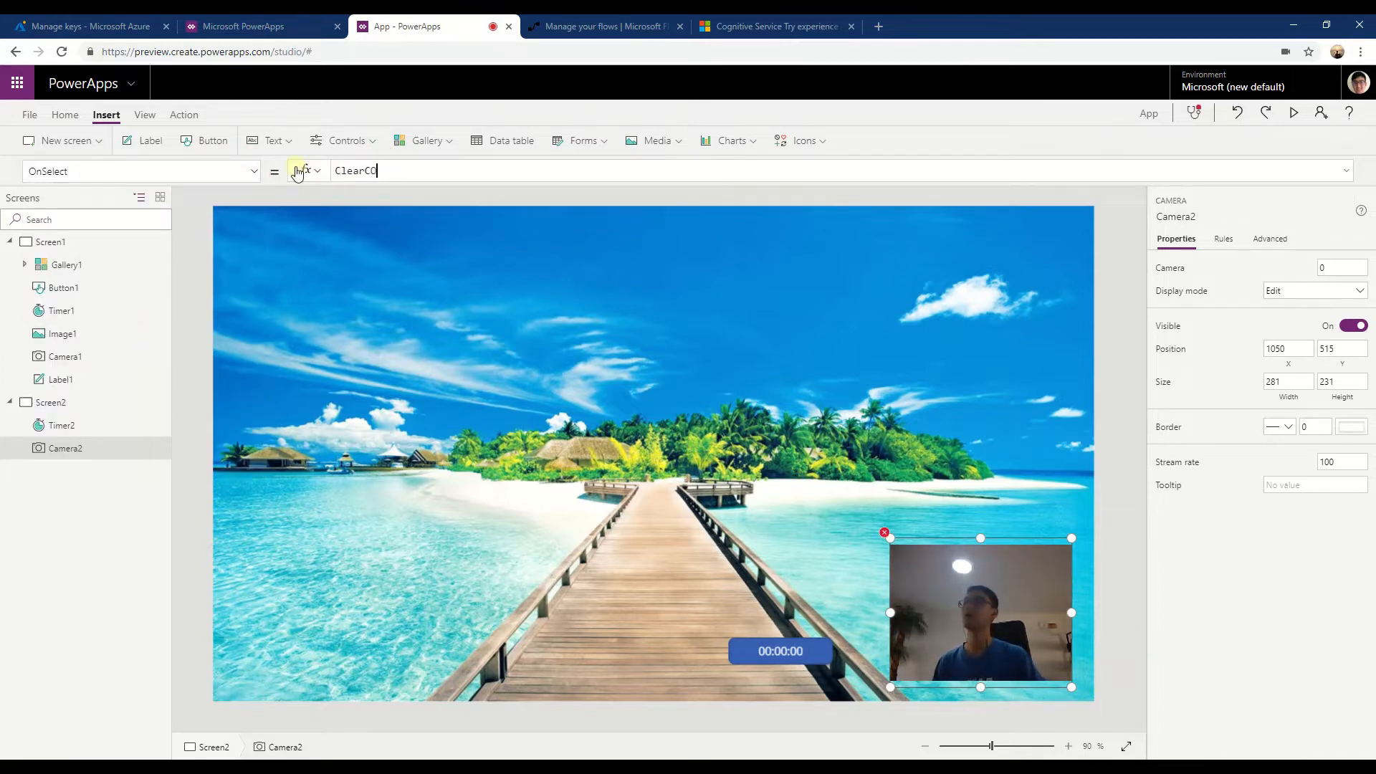
type("ollect(camr")
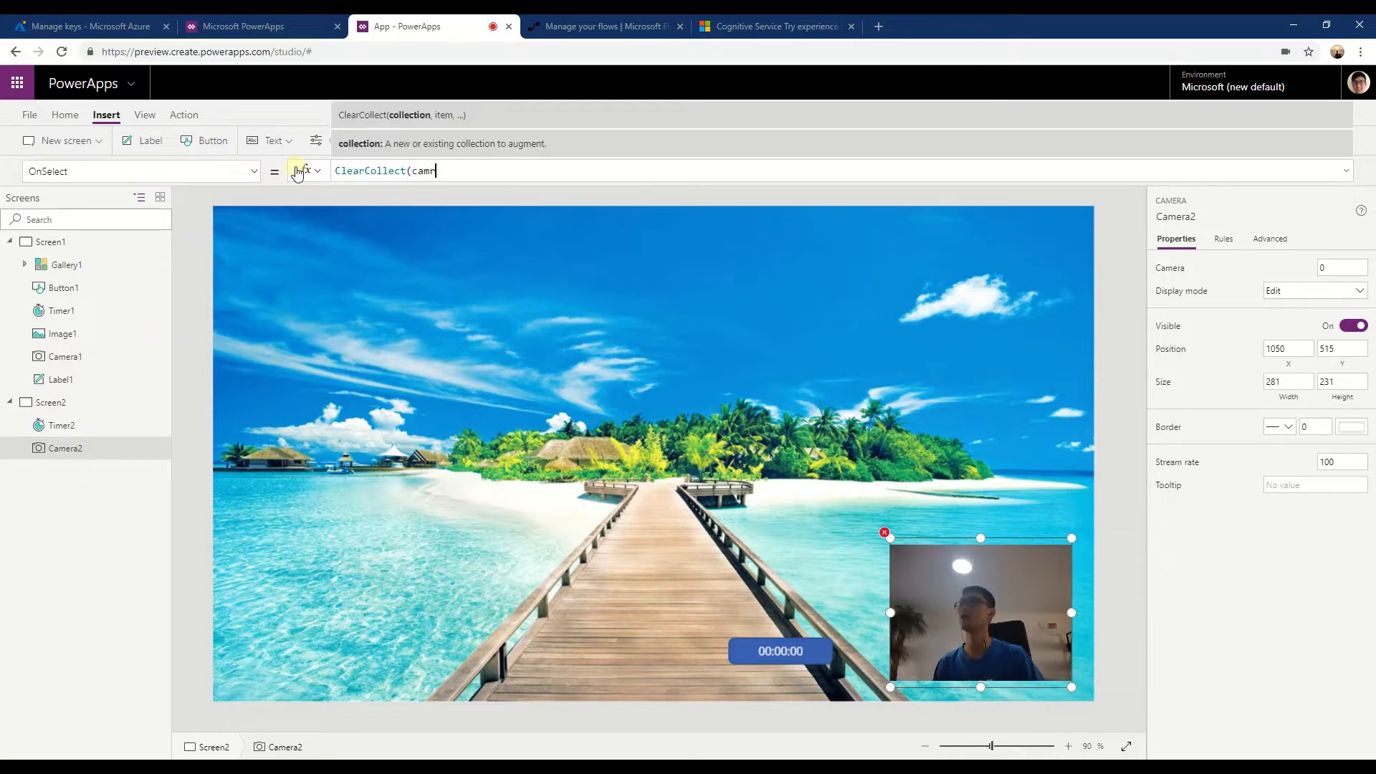
key("BackSpace")
type("eraImg")
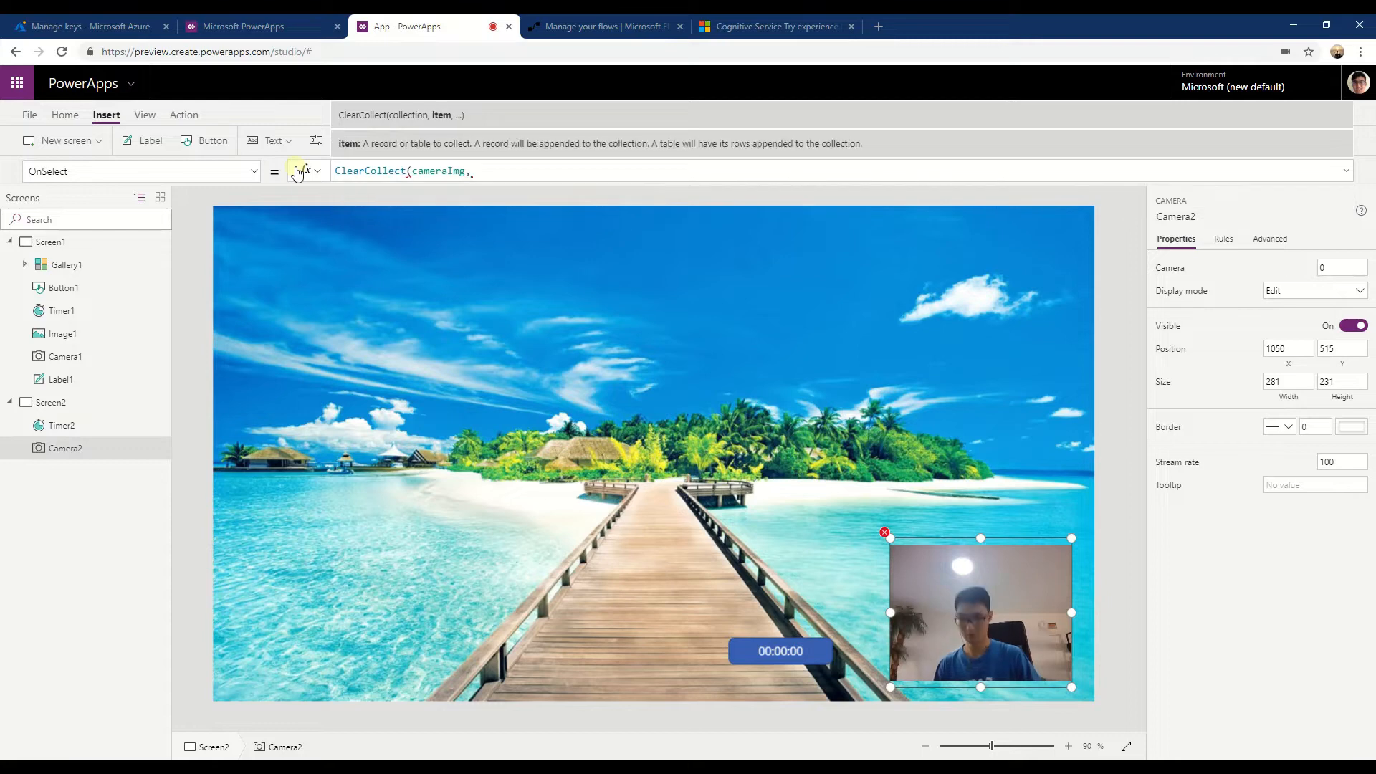
type(",Camera")
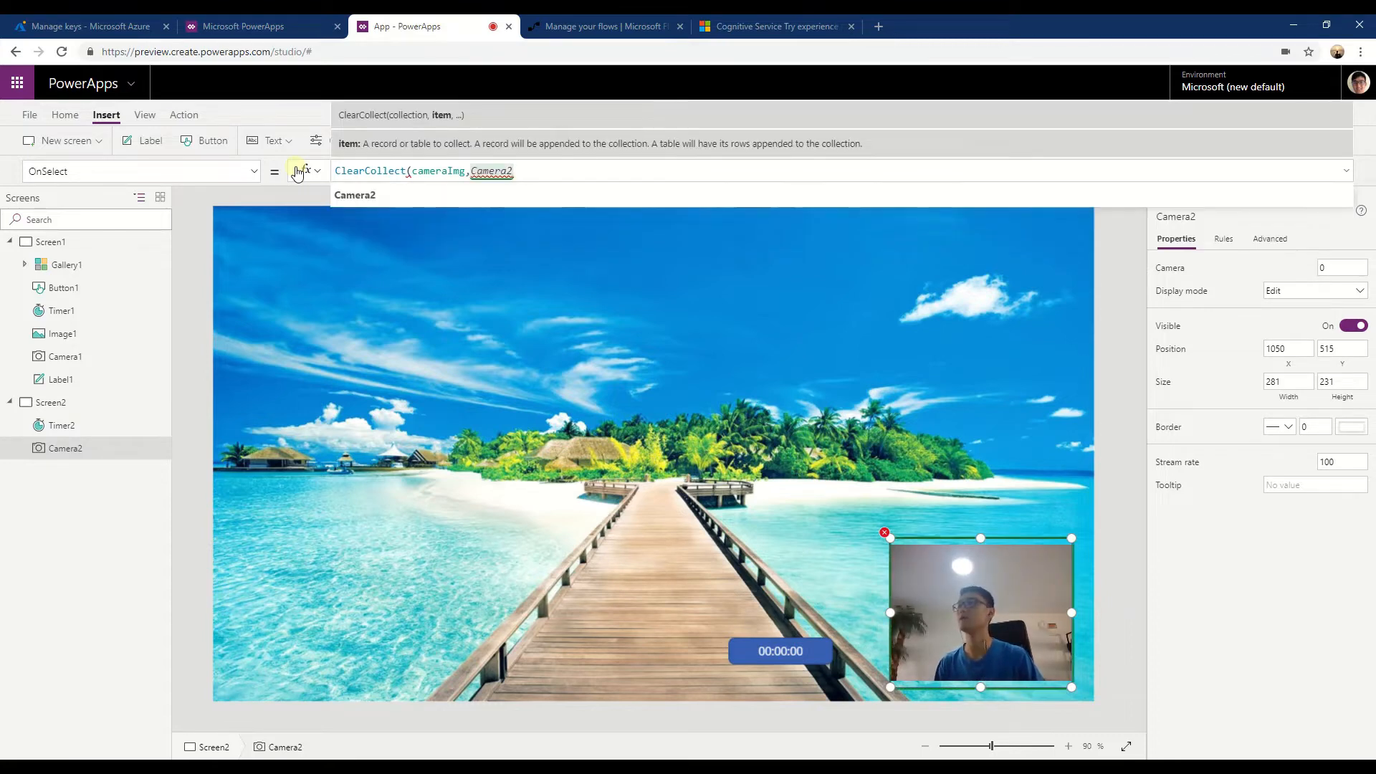
type("2.St")
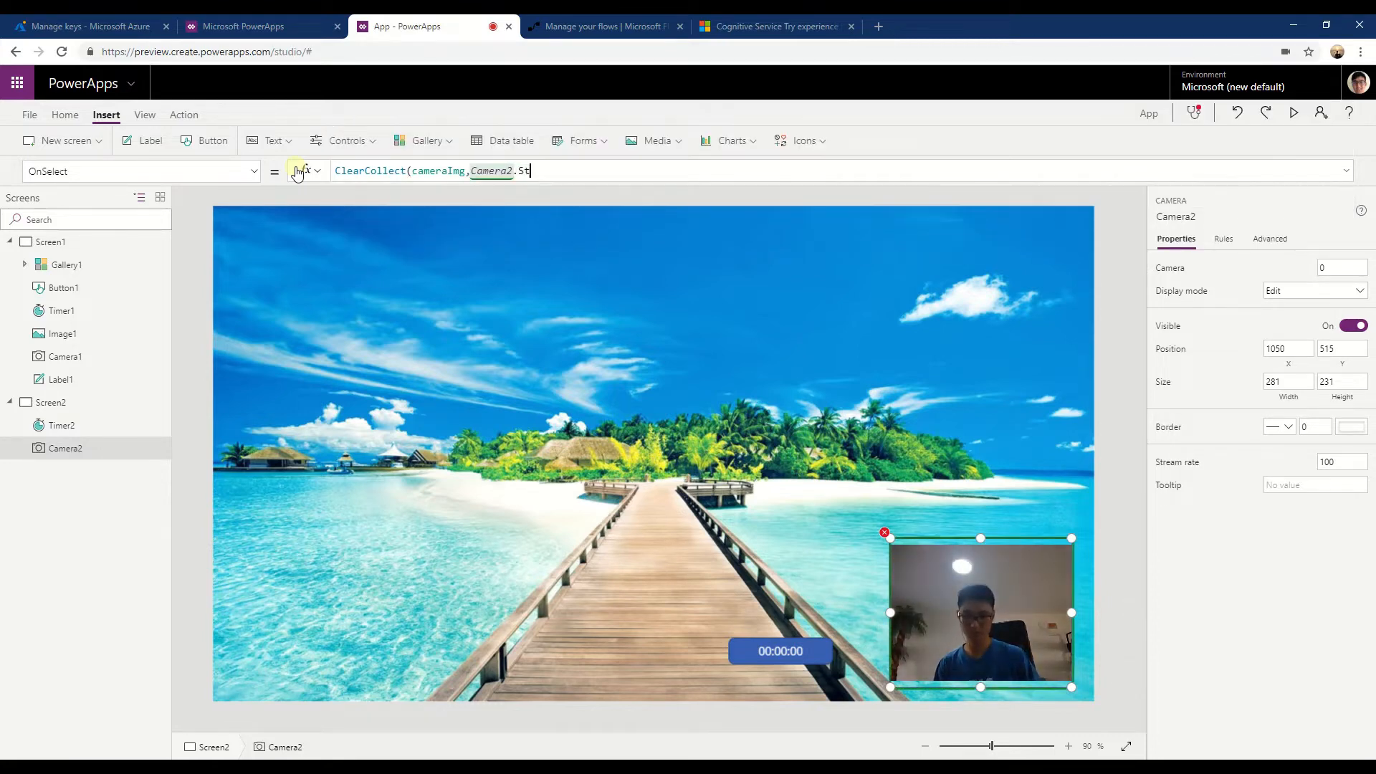
type("ream)")
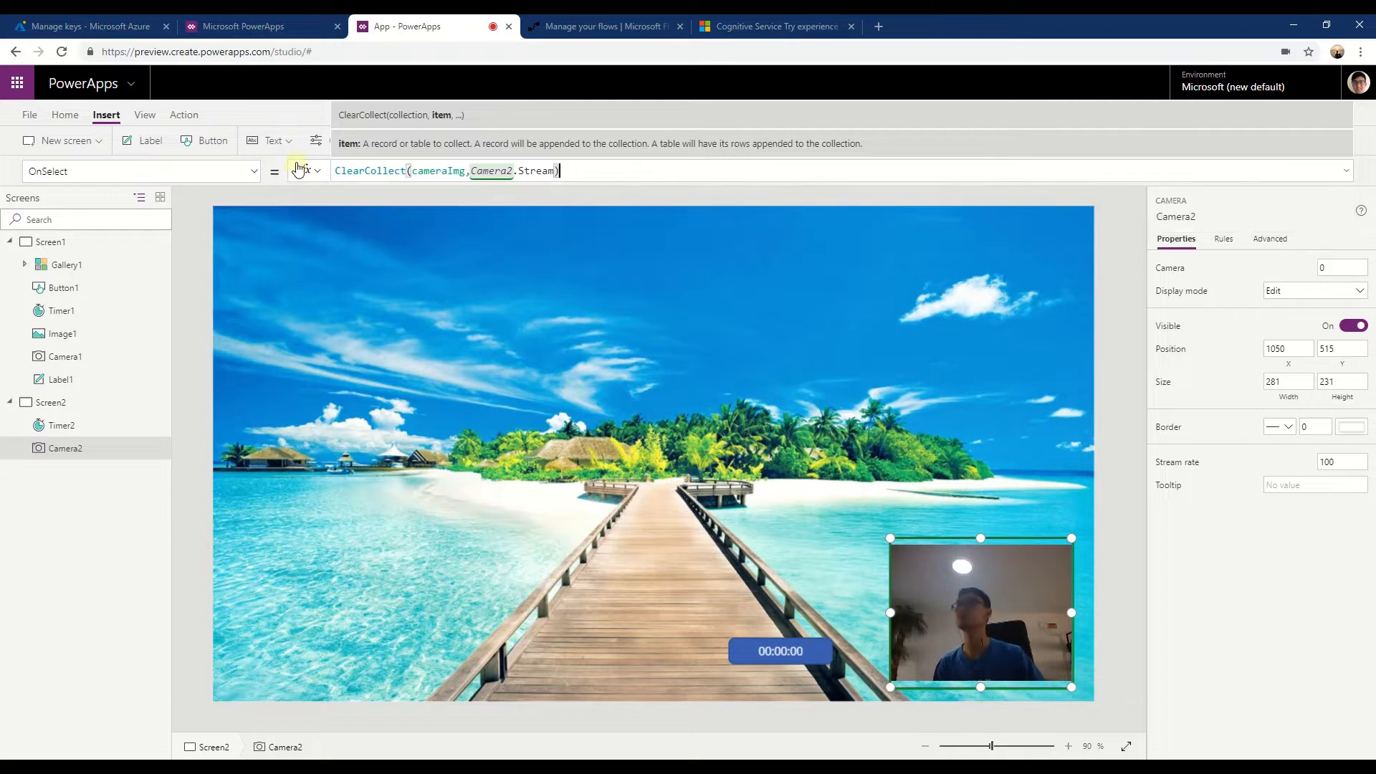
Set Timer2's OnTimerStart formula to Select(Camera2)
left_click(846, 577)
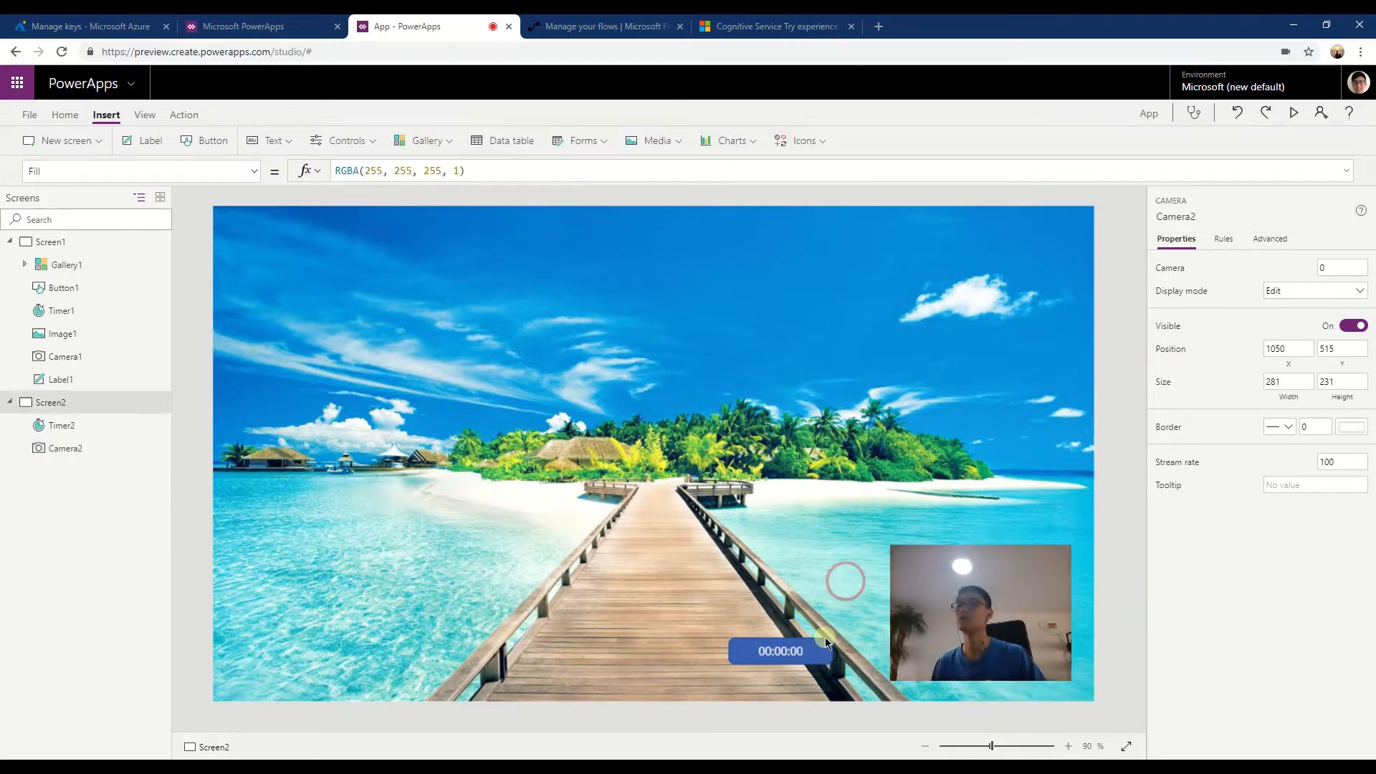
left_click(780, 650)
left_click(250, 176)
type("Repeat")
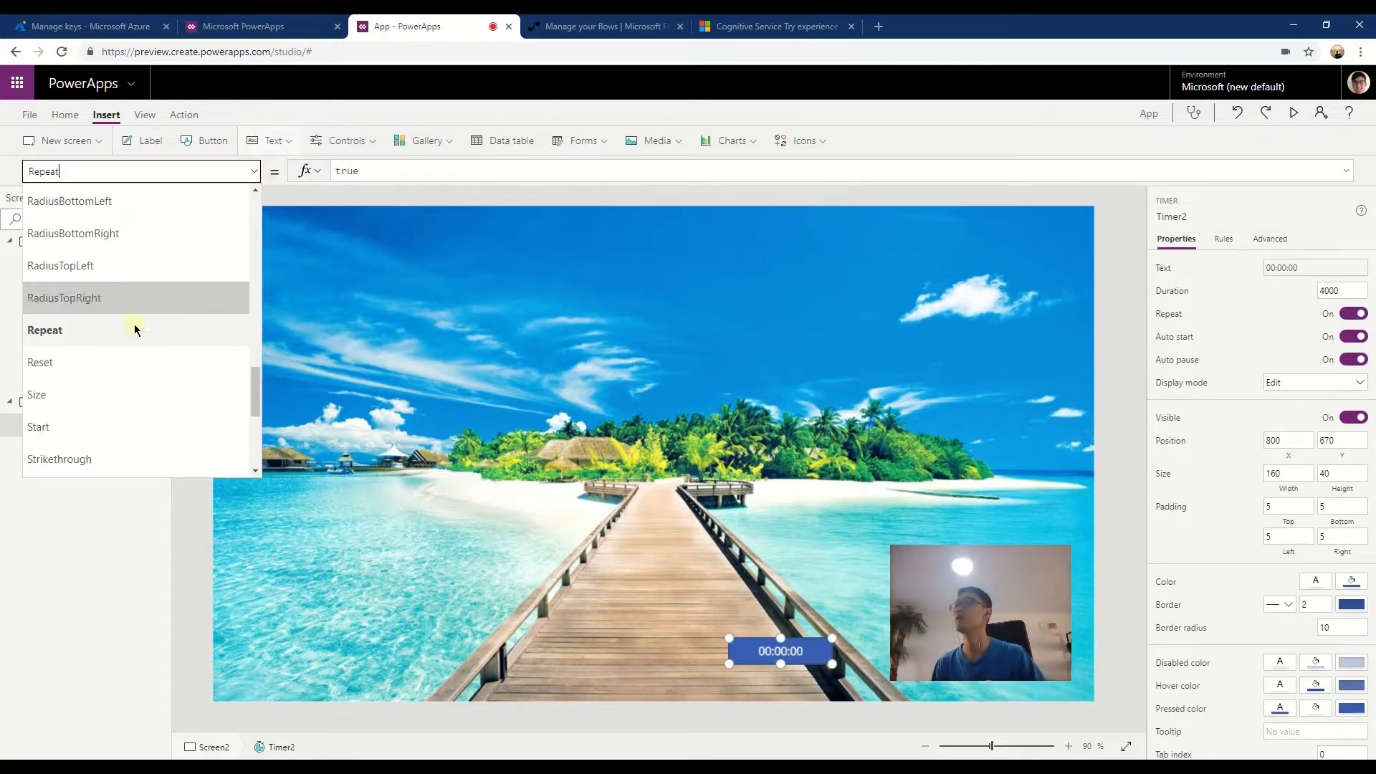
scroll(134, 327, "up", 5)
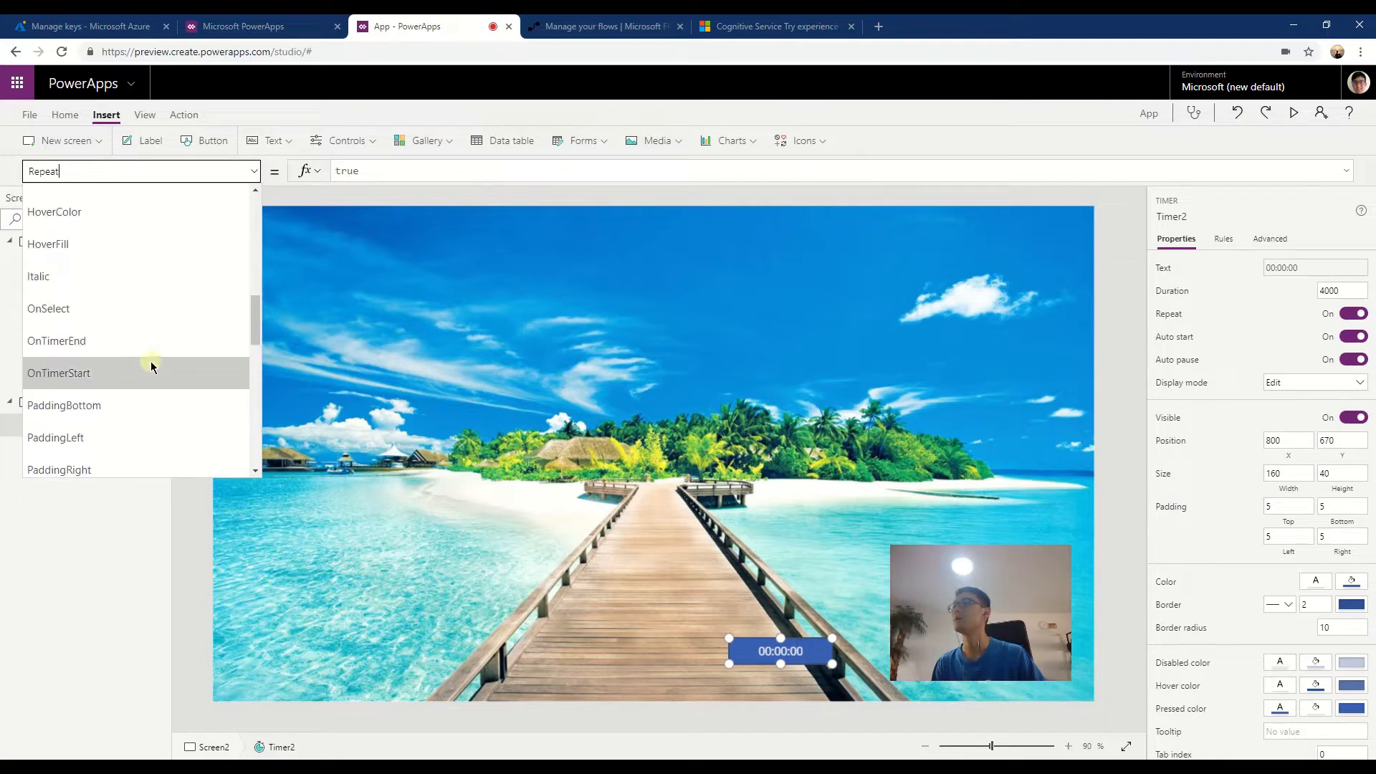
left_click(157, 372)
left_click(356, 171)
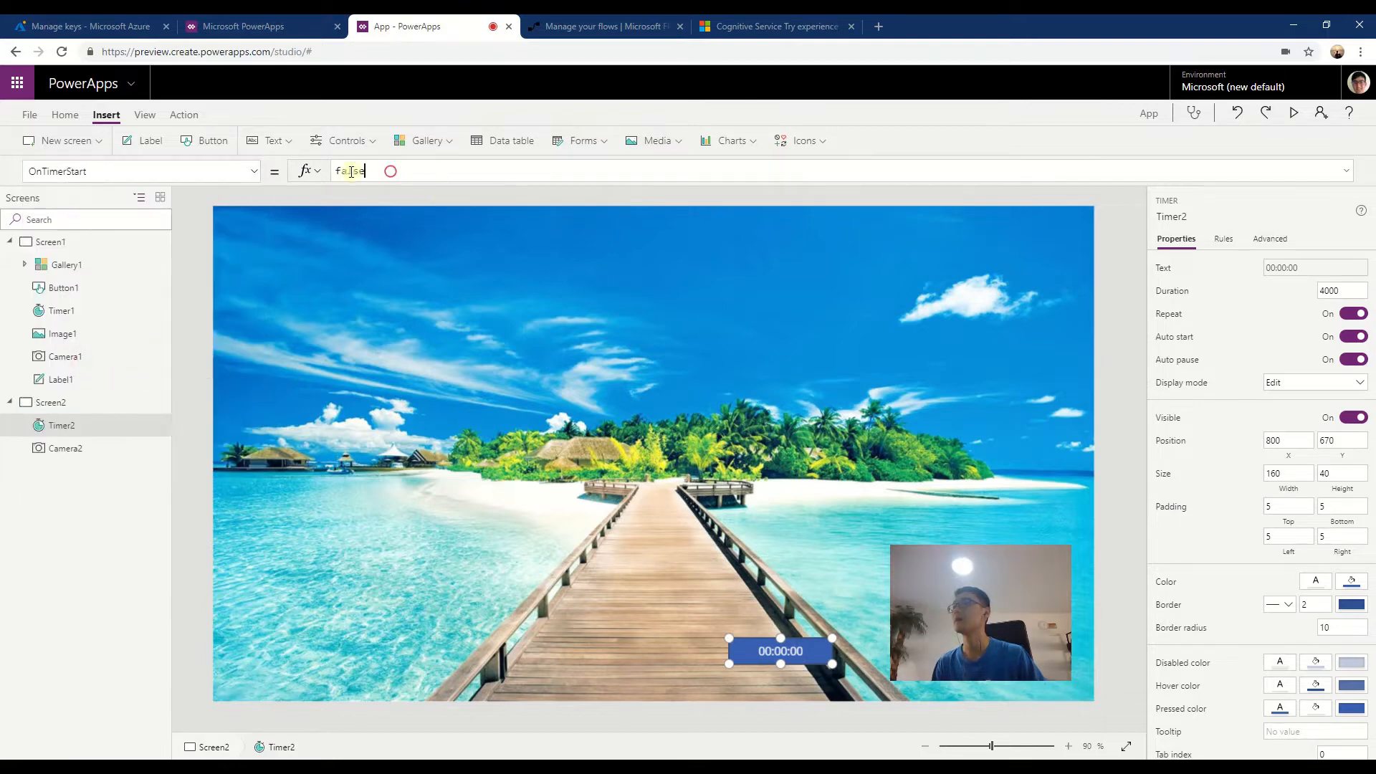
left_click_drag(391, 172, 266, 169)
type("Select")
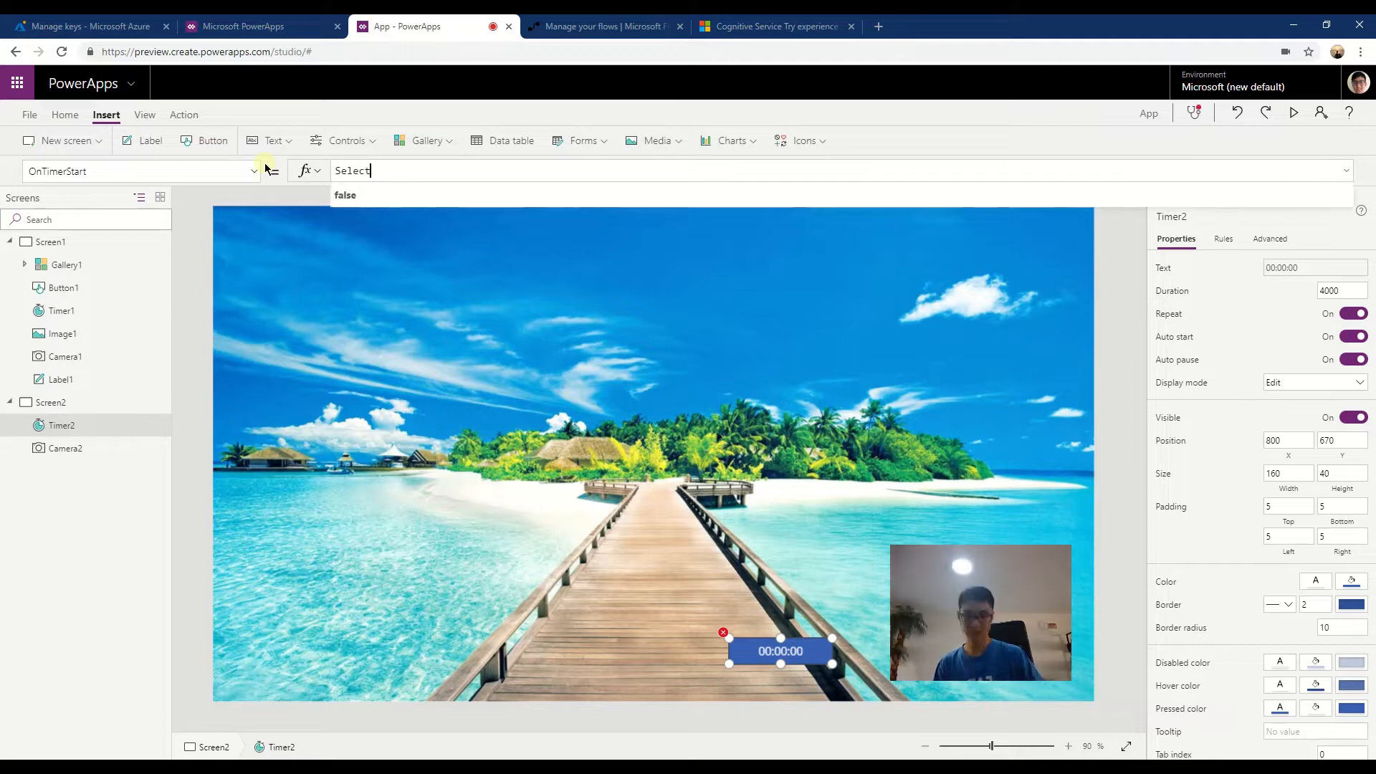
type("(Camera")
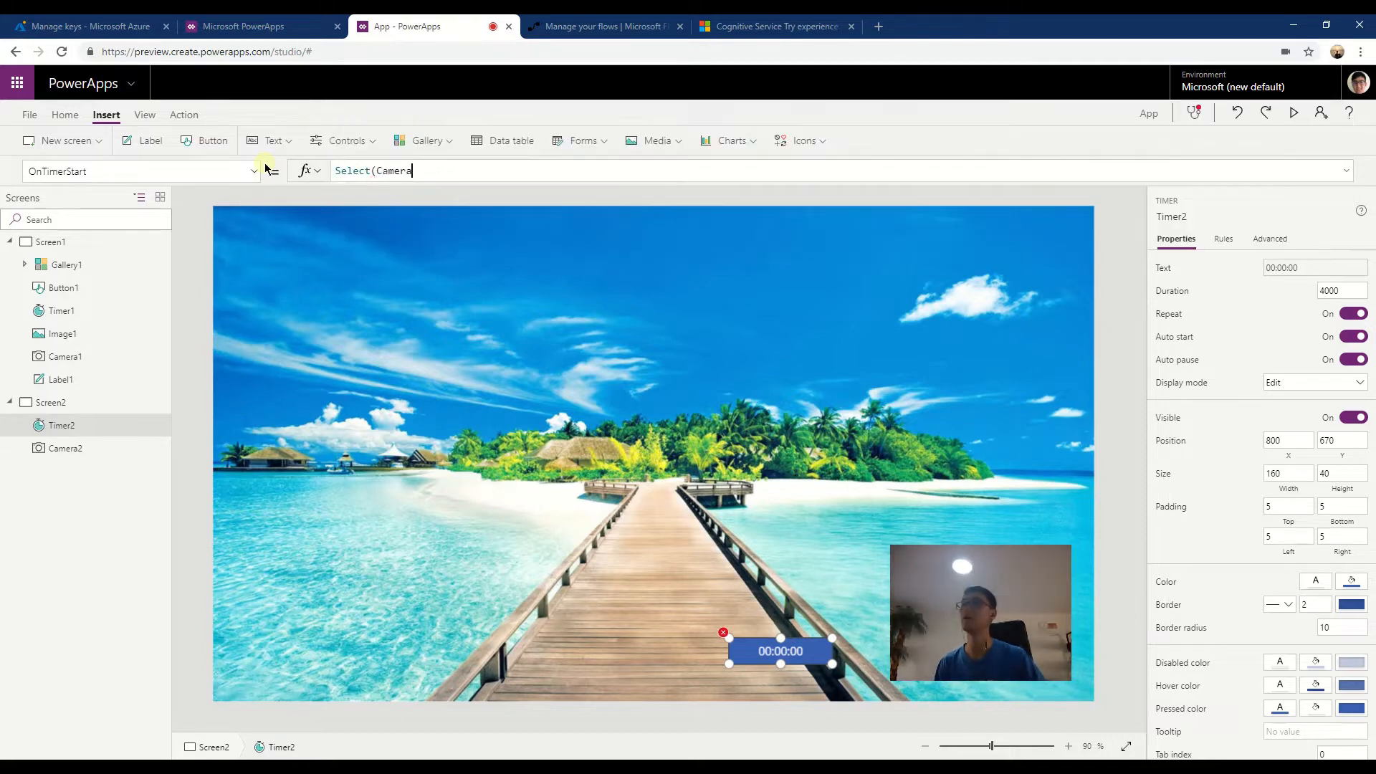
type("2)")
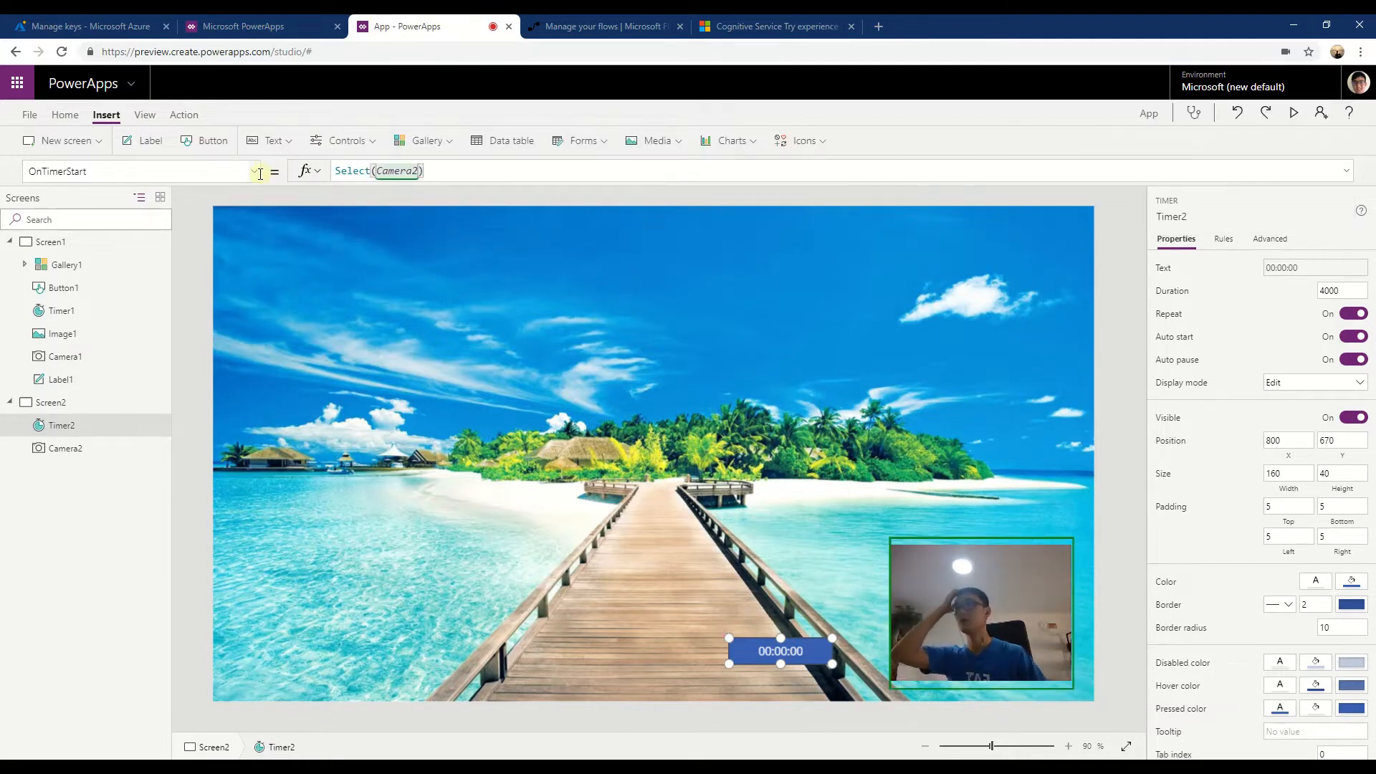
Set Timer2's OnTimerEnd formula to Select(Camera2)
left_click(251, 173)
left_click(152, 333)
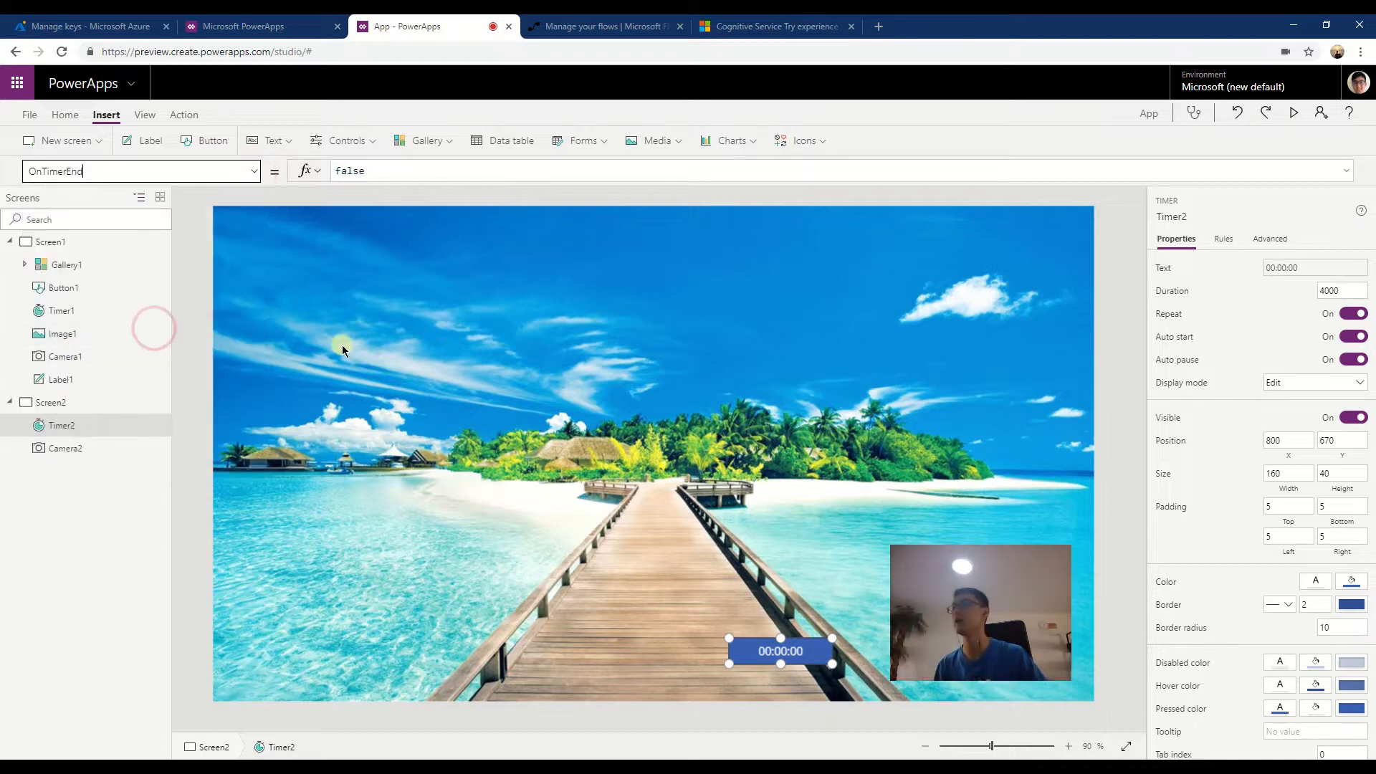
left_click_drag(393, 173, 258, 163)
type("Se")
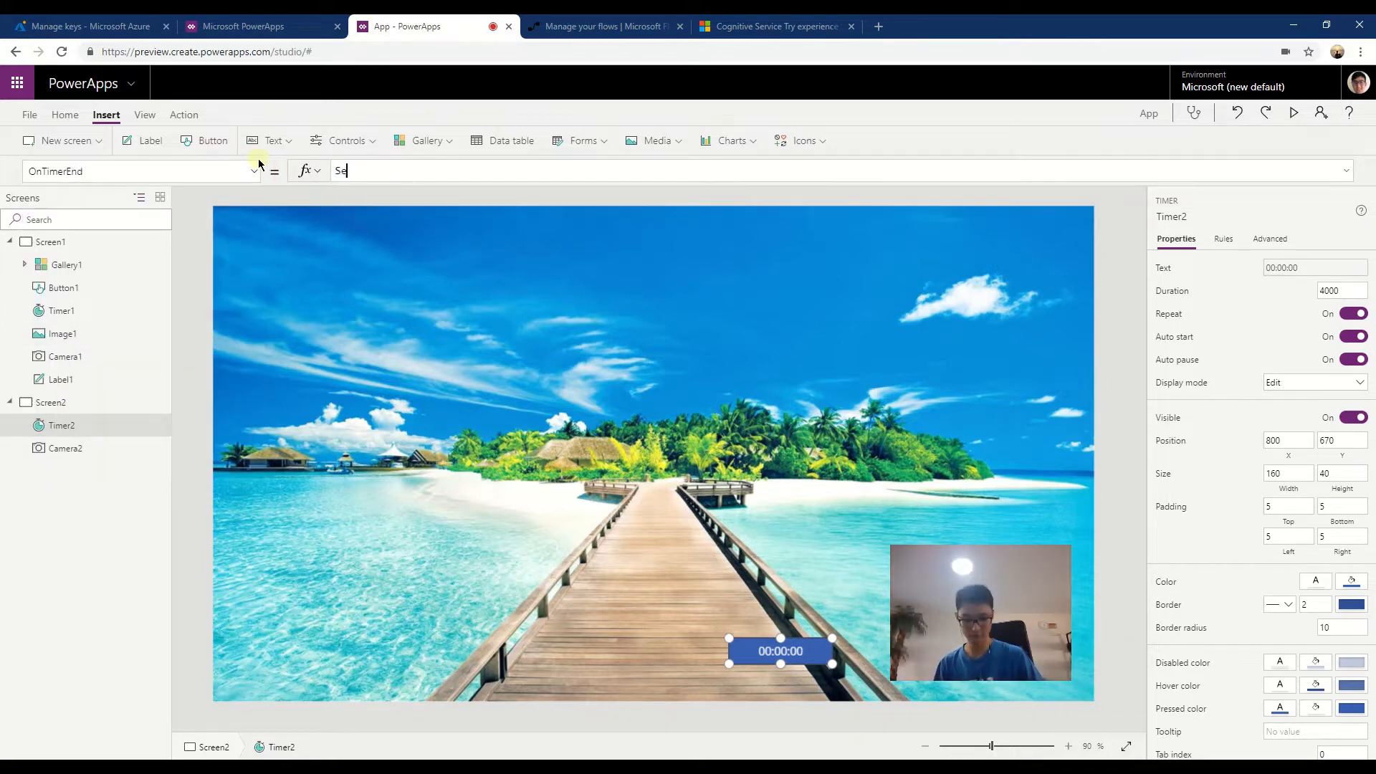
type("lectCamera")
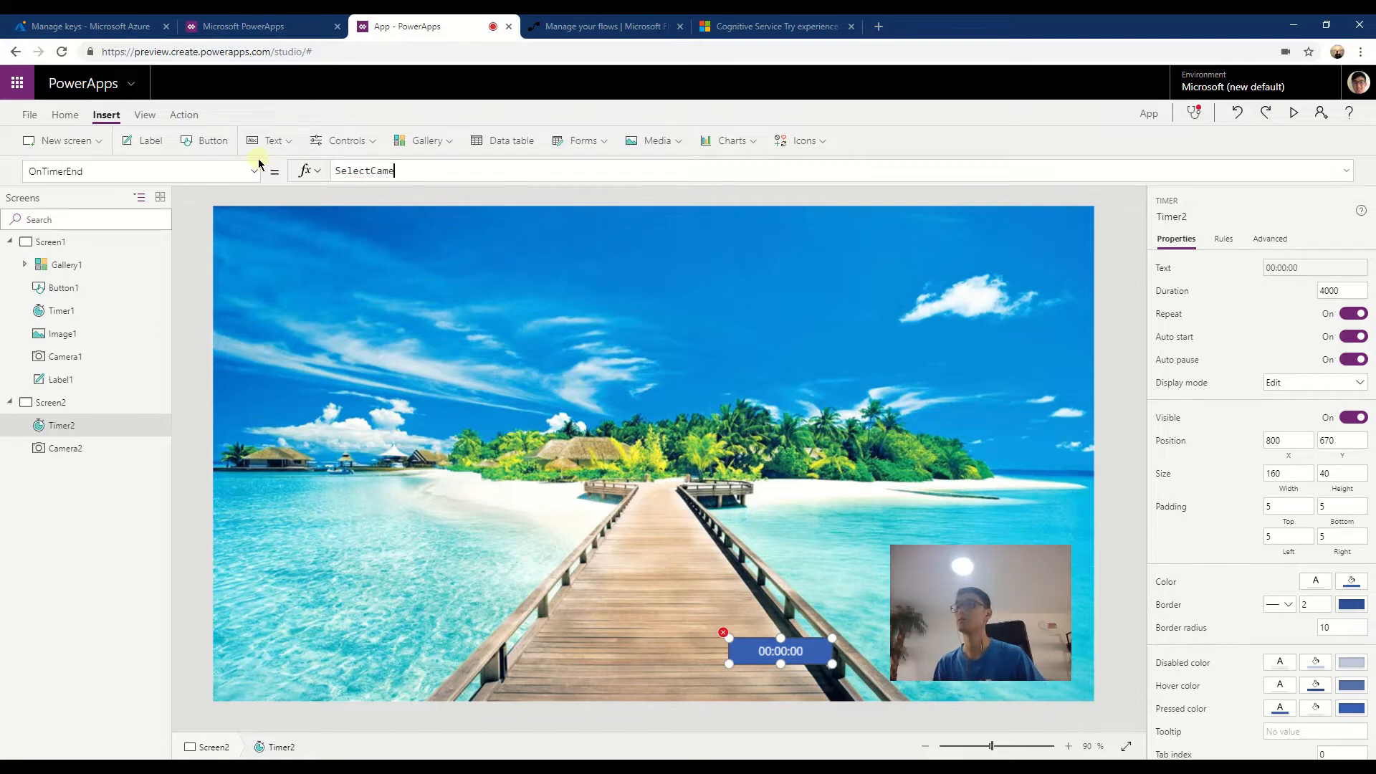
key("BackSpace")
type("(Camera2")
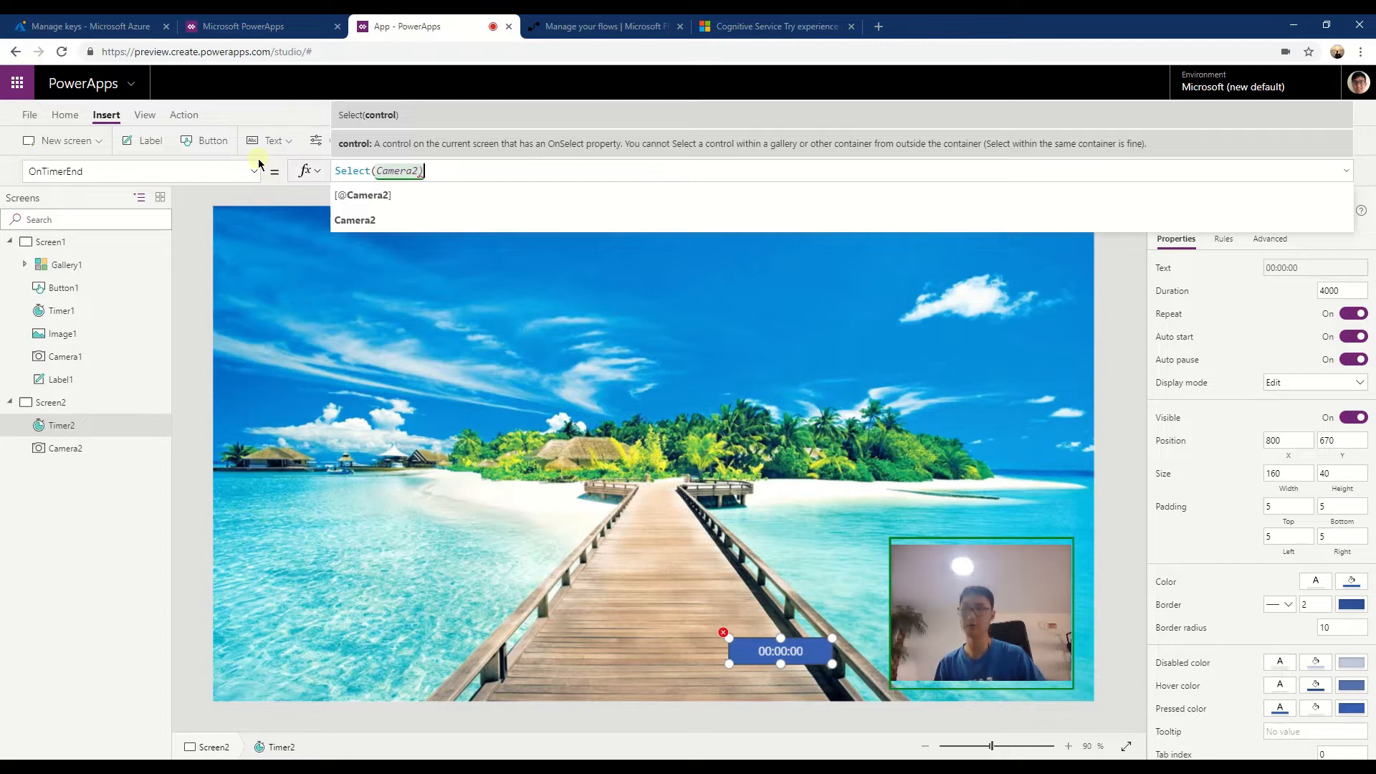
left_click(281, 242)
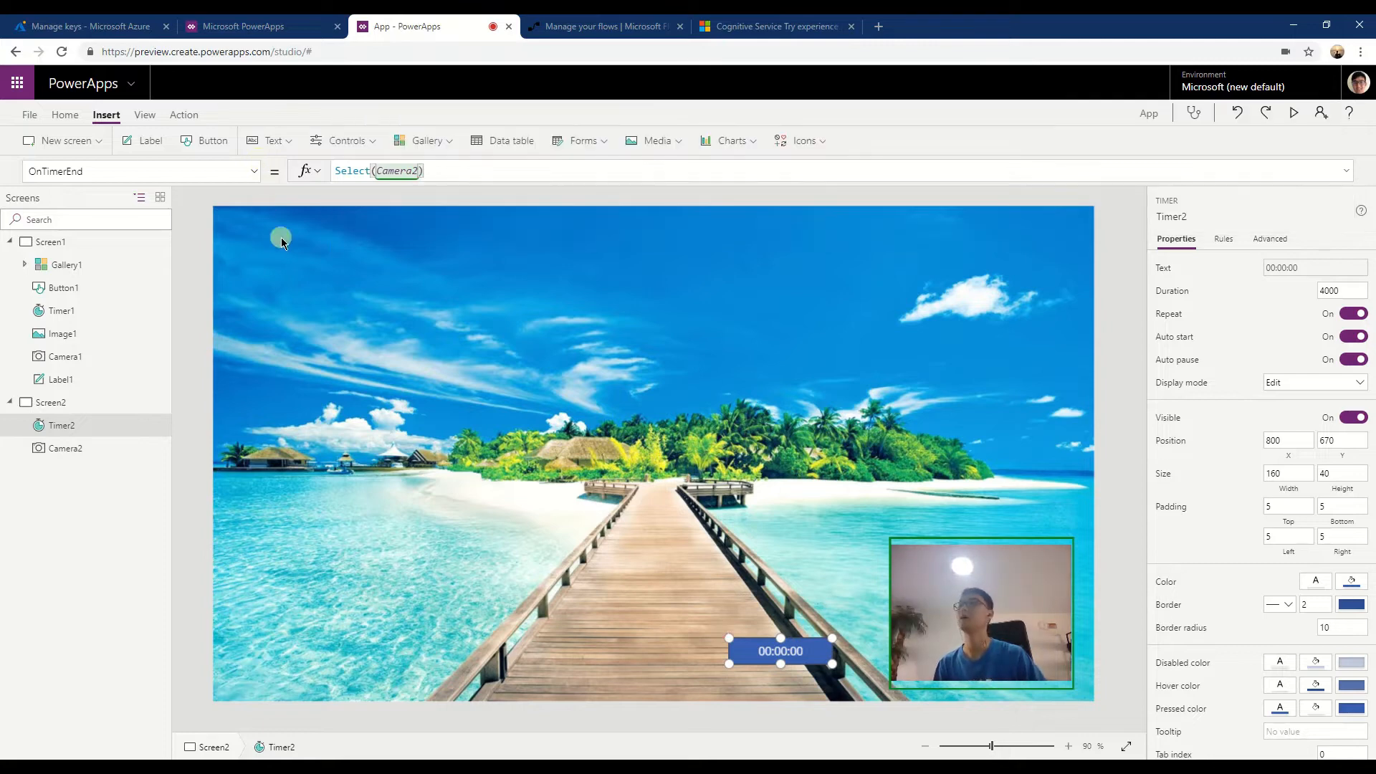
Copy the If(CountRows...) clause from Timer1's OnTimerEnd formula on Screen1
left_click(93, 310)
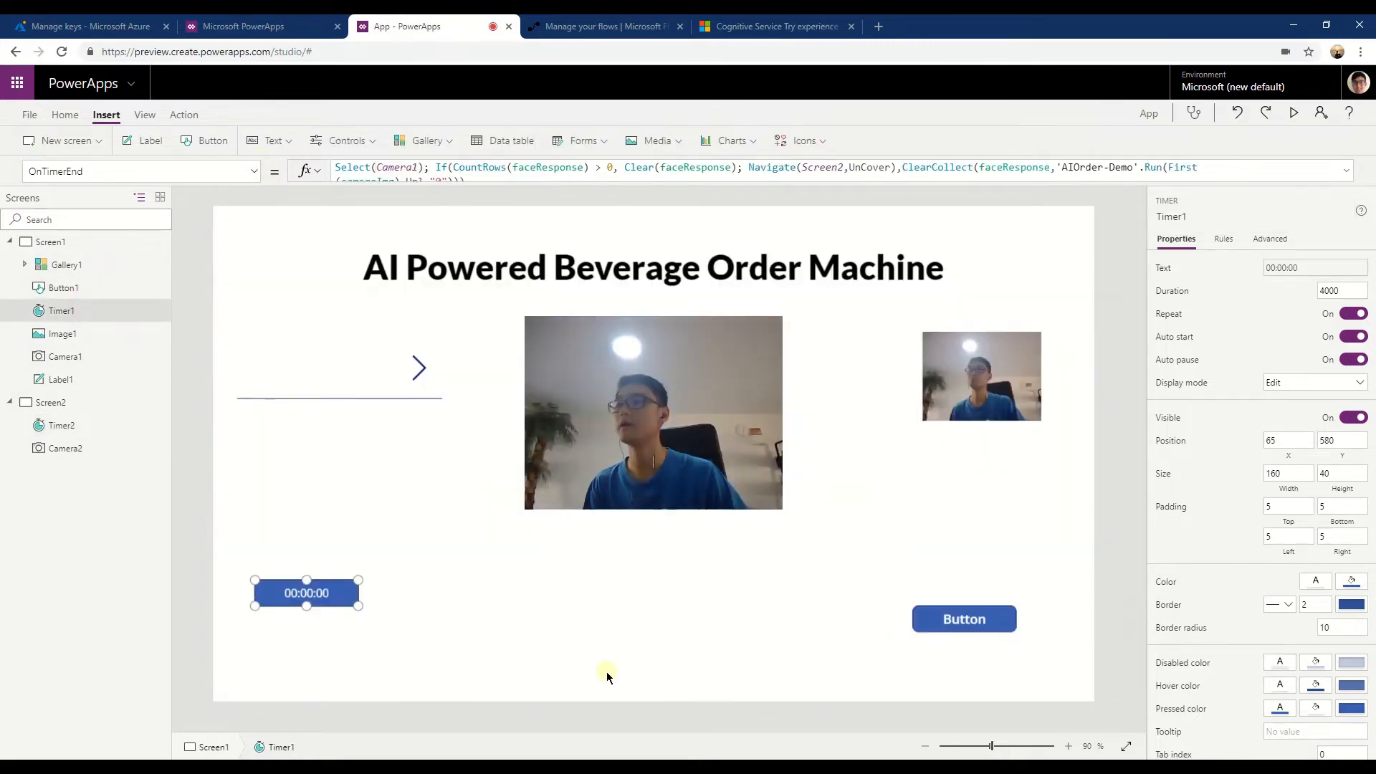
left_click(608, 672)
left_click(955, 627)
left_click(316, 594)
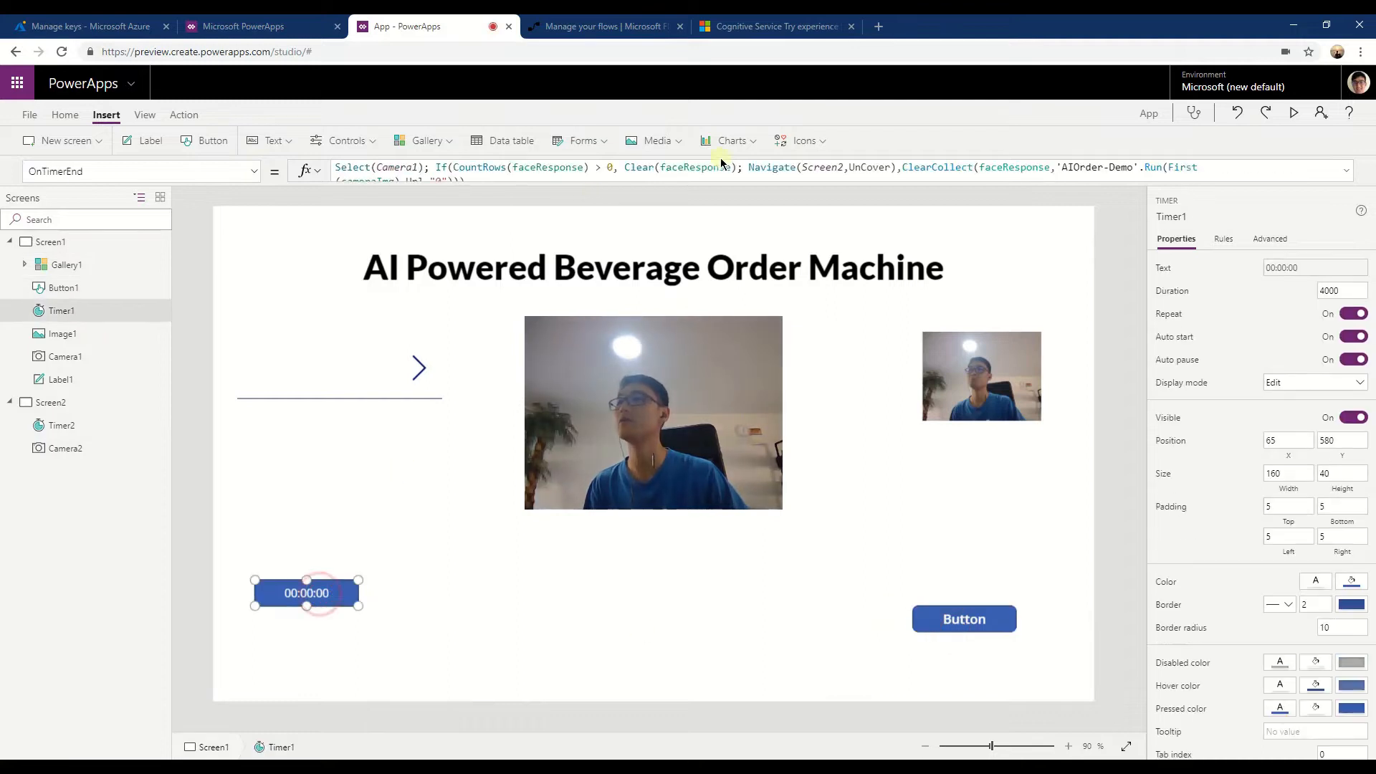
left_click_drag(581, 184, 572, 241)
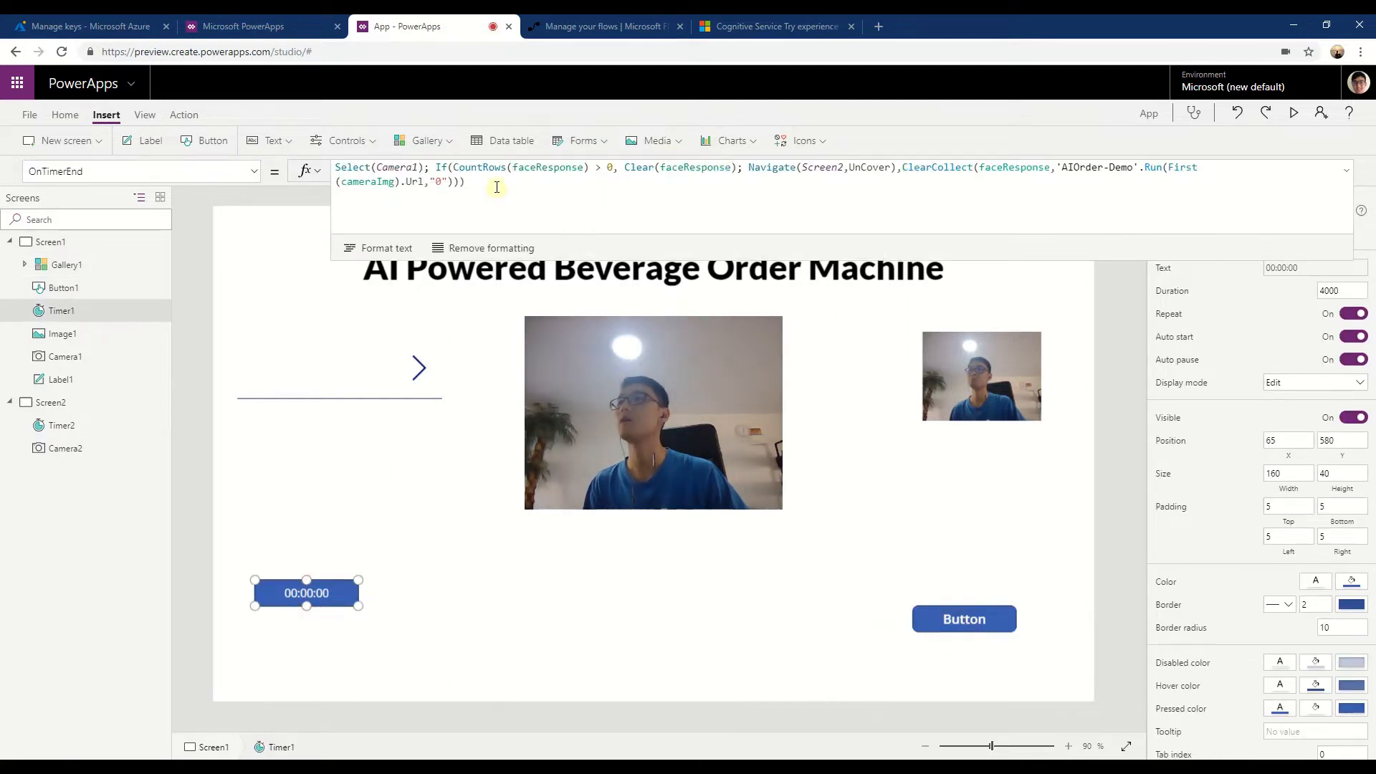
left_click_drag(497, 187, 434, 167)
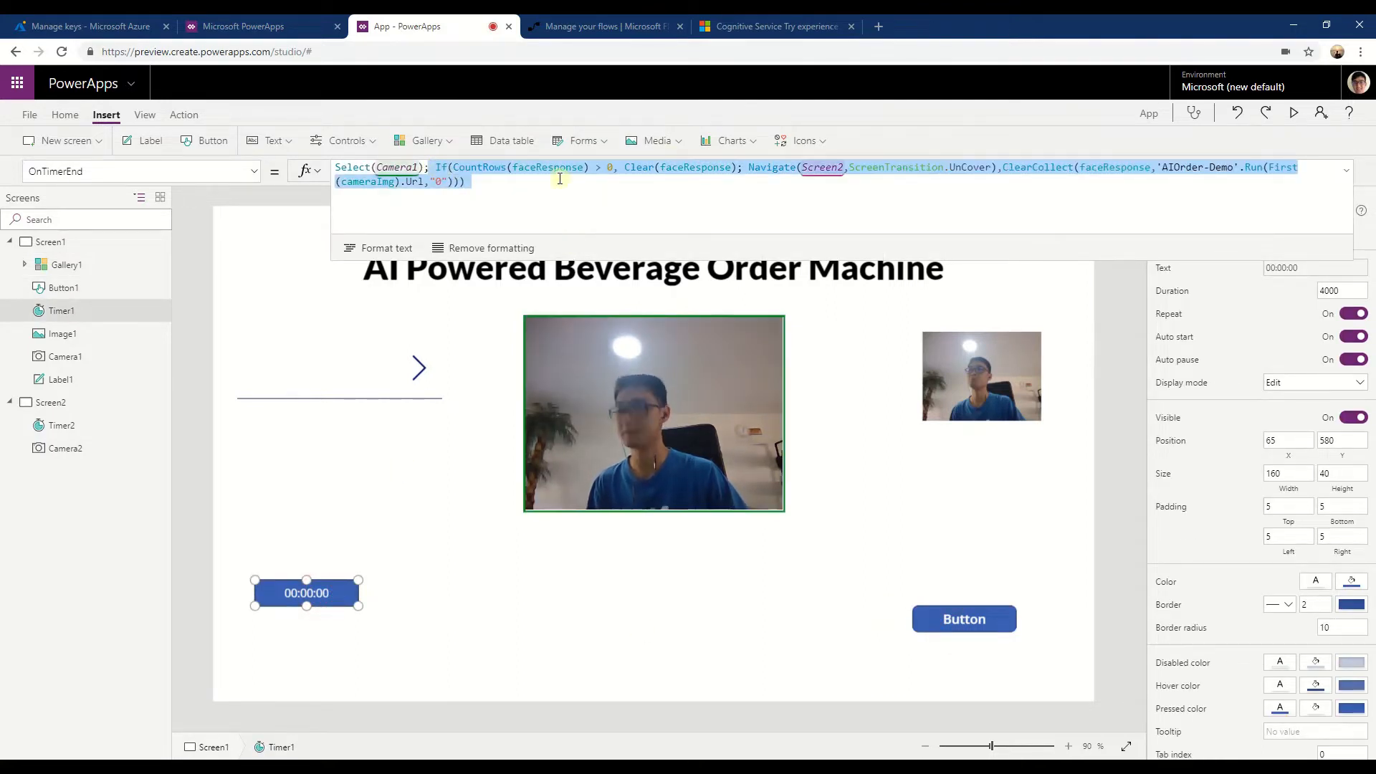
Paste the If clause after Select(Camera2) in Timer2's OnTimerEnd, running AIOrder-Demo with "1"
left_click(80, 432)
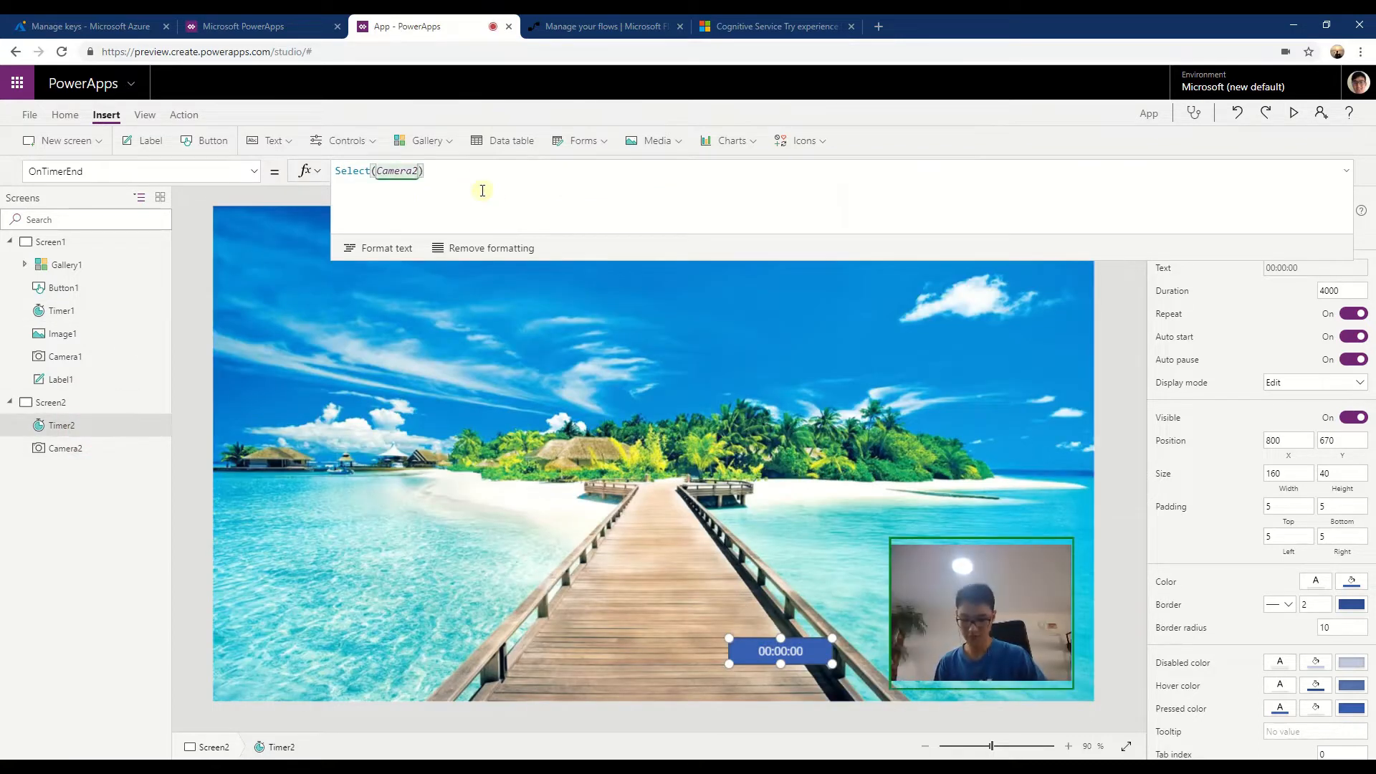
type("; If(CountRows(faceResponse) > 0, Clear(faceResponse); Navigate(Screen2,ScreenTransition.UnCover),ClearCollect(faceResponse,'AIOrder-Demo'.Run(First(cameraImg).Url,\"0\")))")
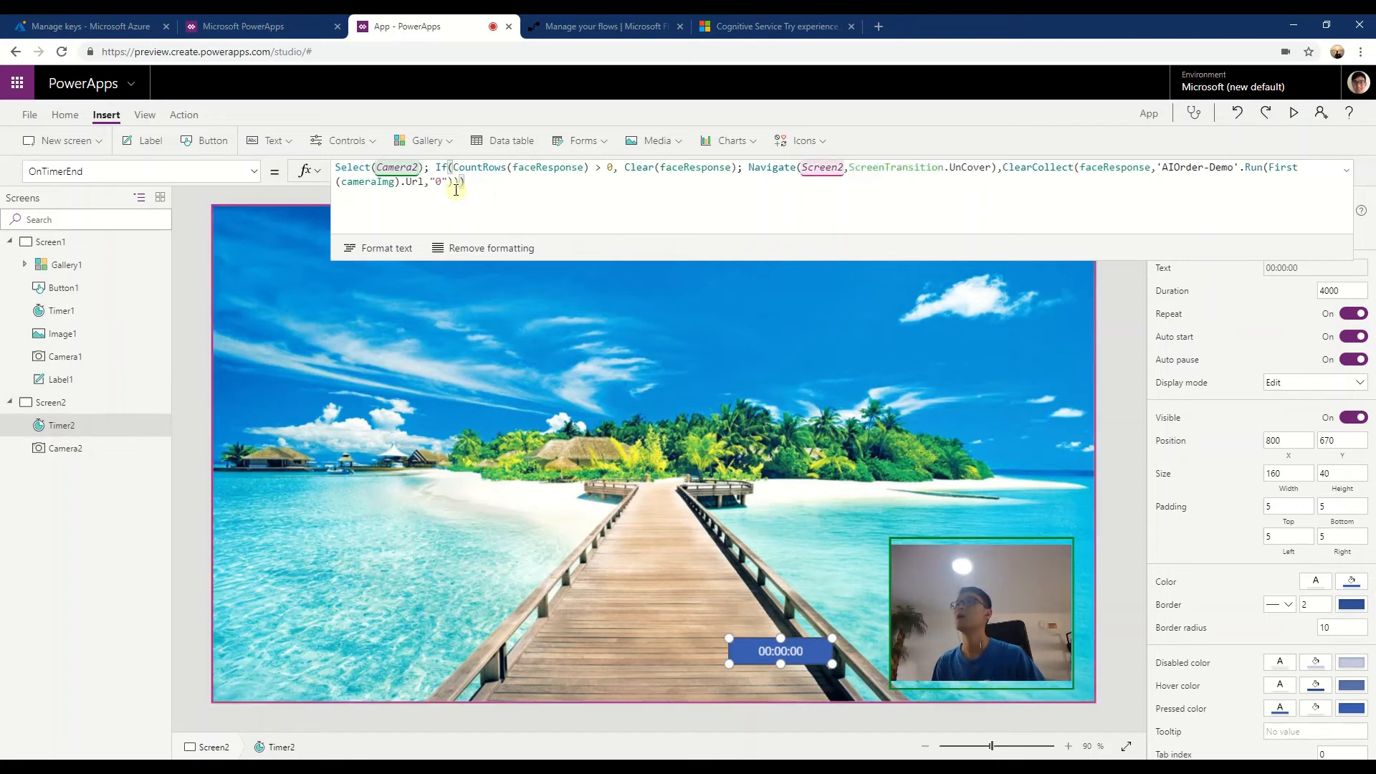
left_click(543, 169)
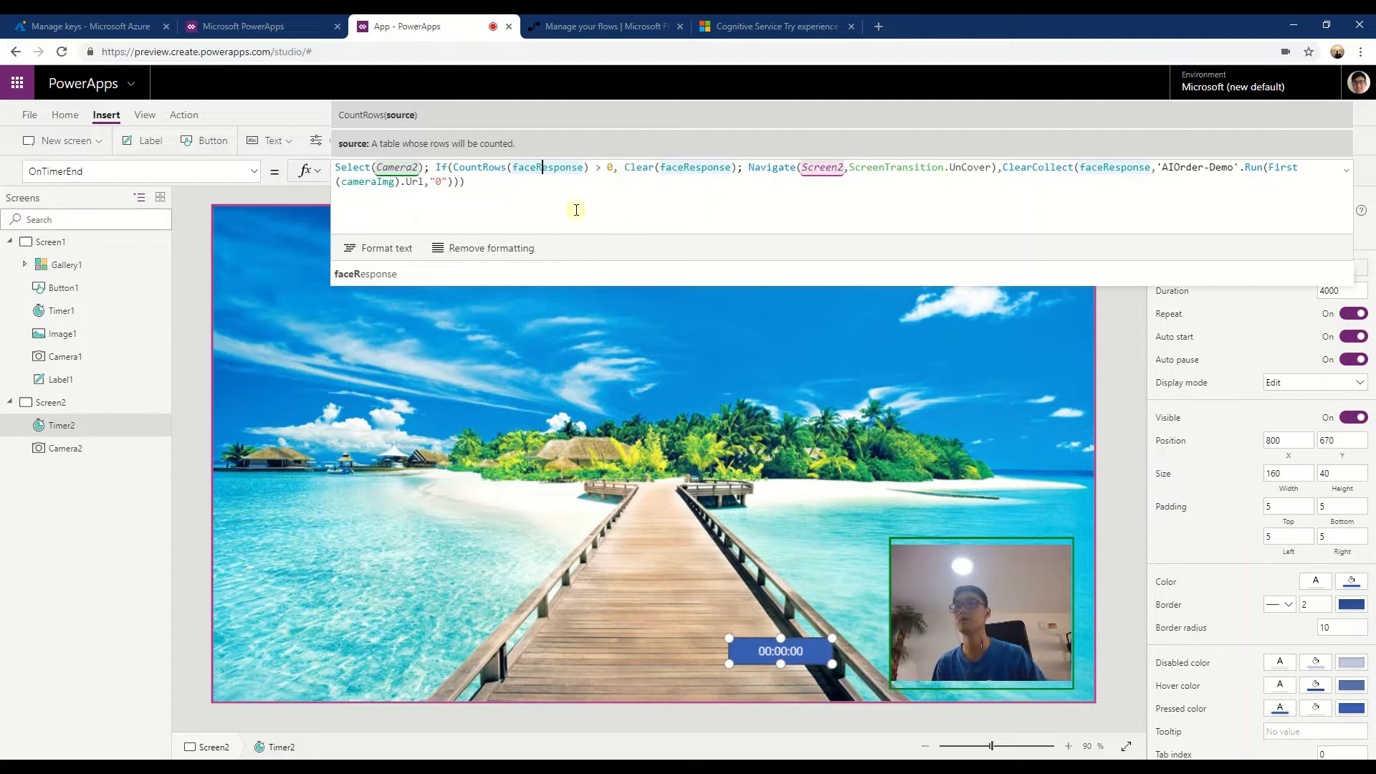
left_click(492, 182)
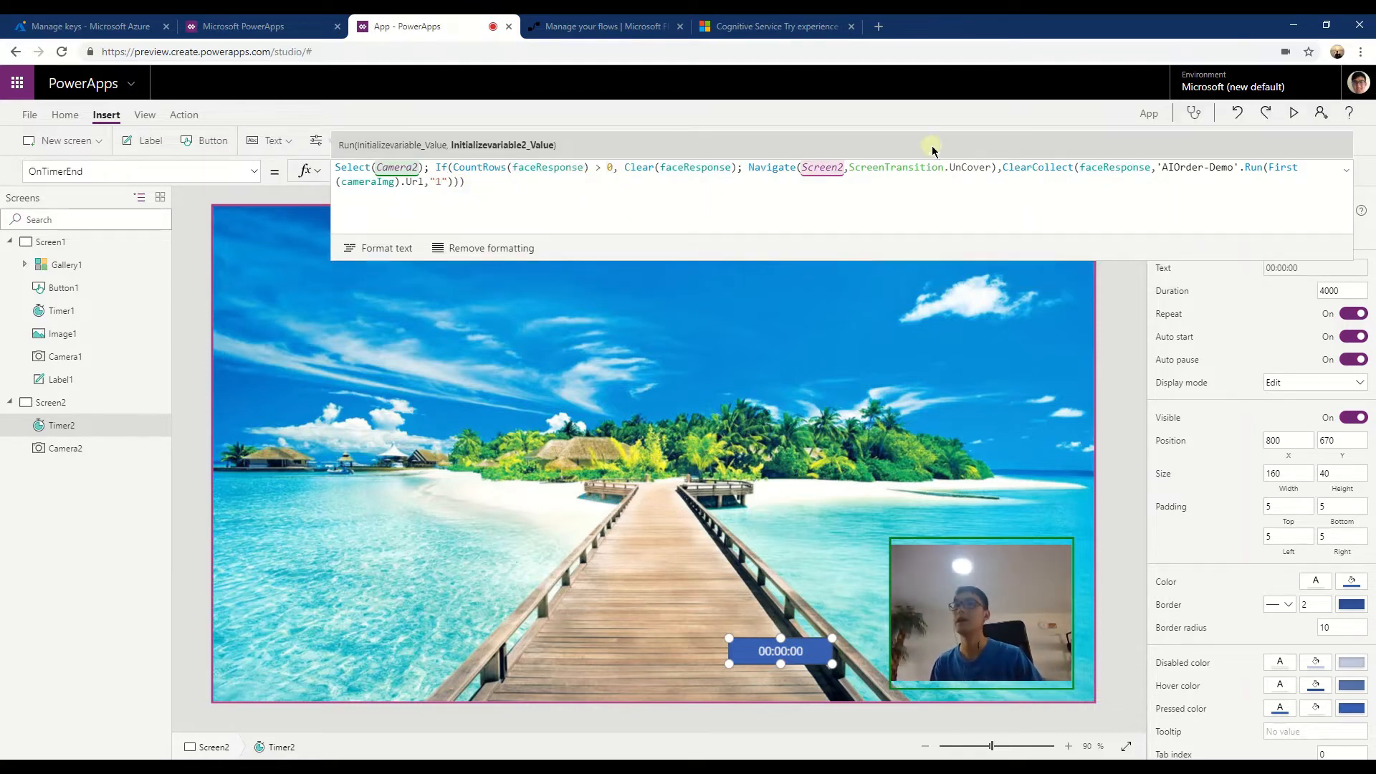
left_click(147, 404)
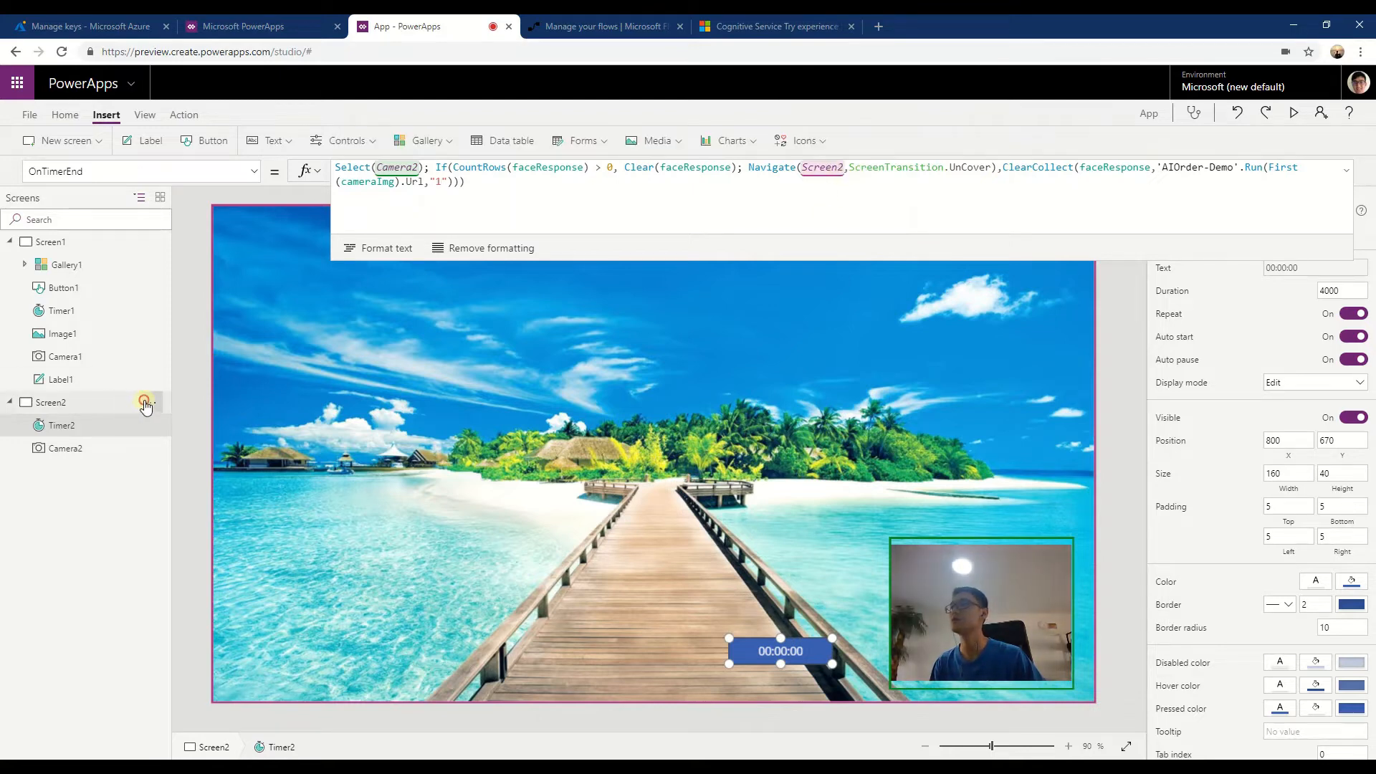
Add a blank Screen3 and change Timer2's Navigate target from Screen2 to Screen3
left_click(65, 140)
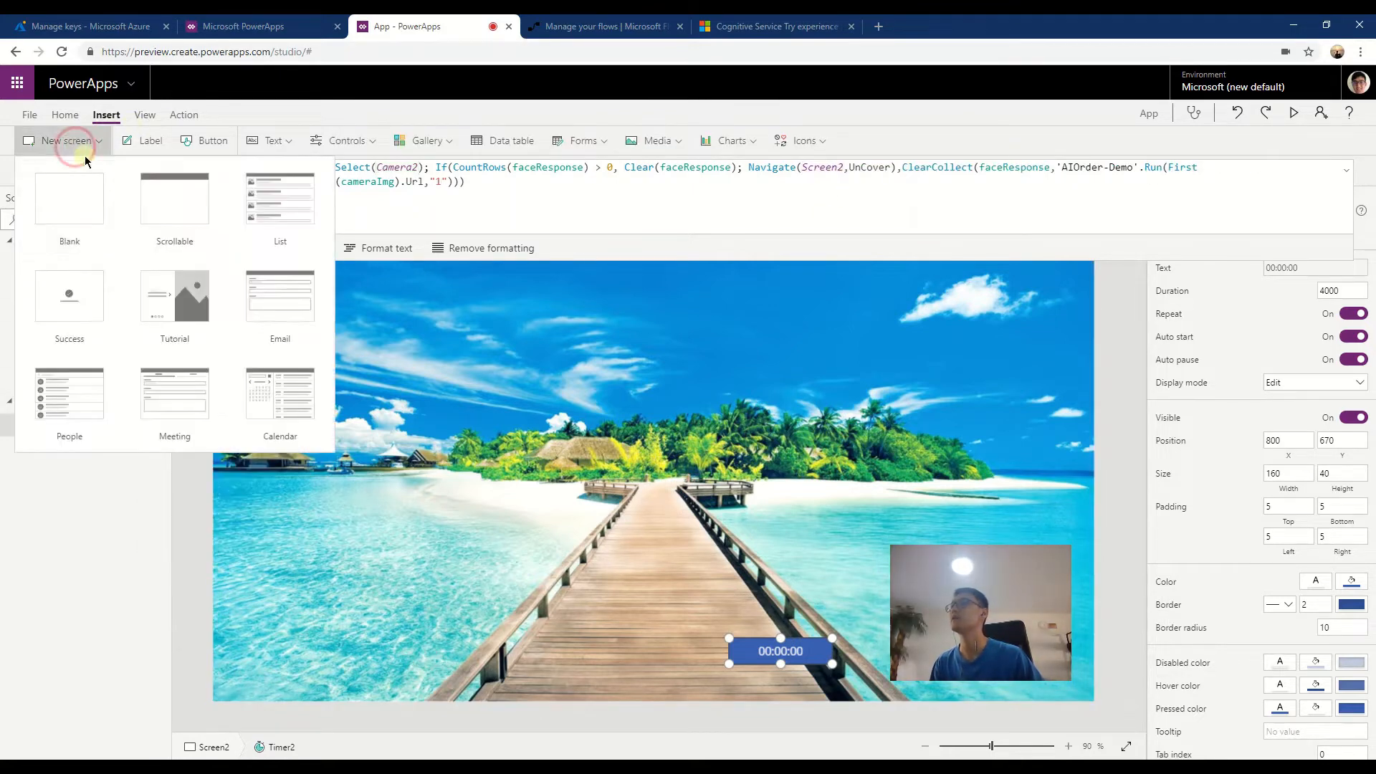
left_click(68, 206)
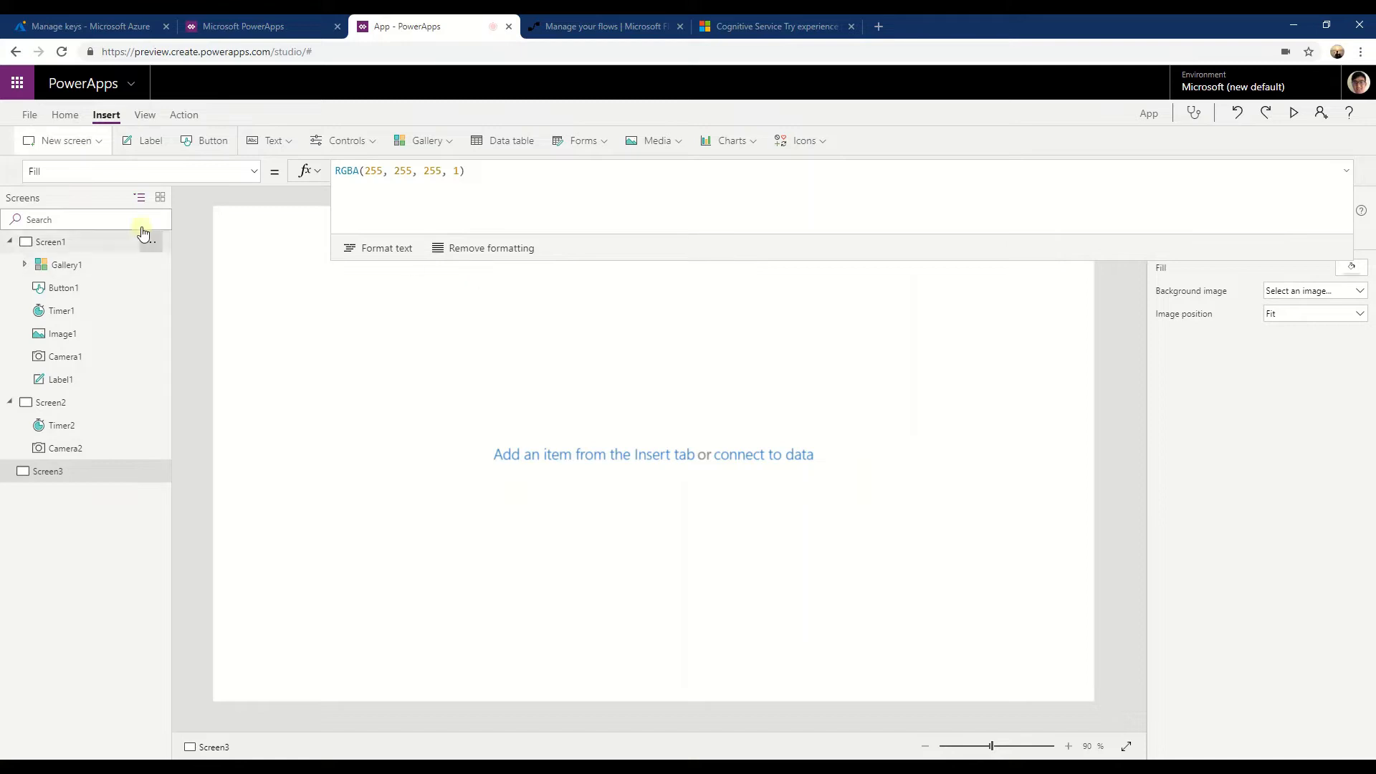
left_click(101, 425)
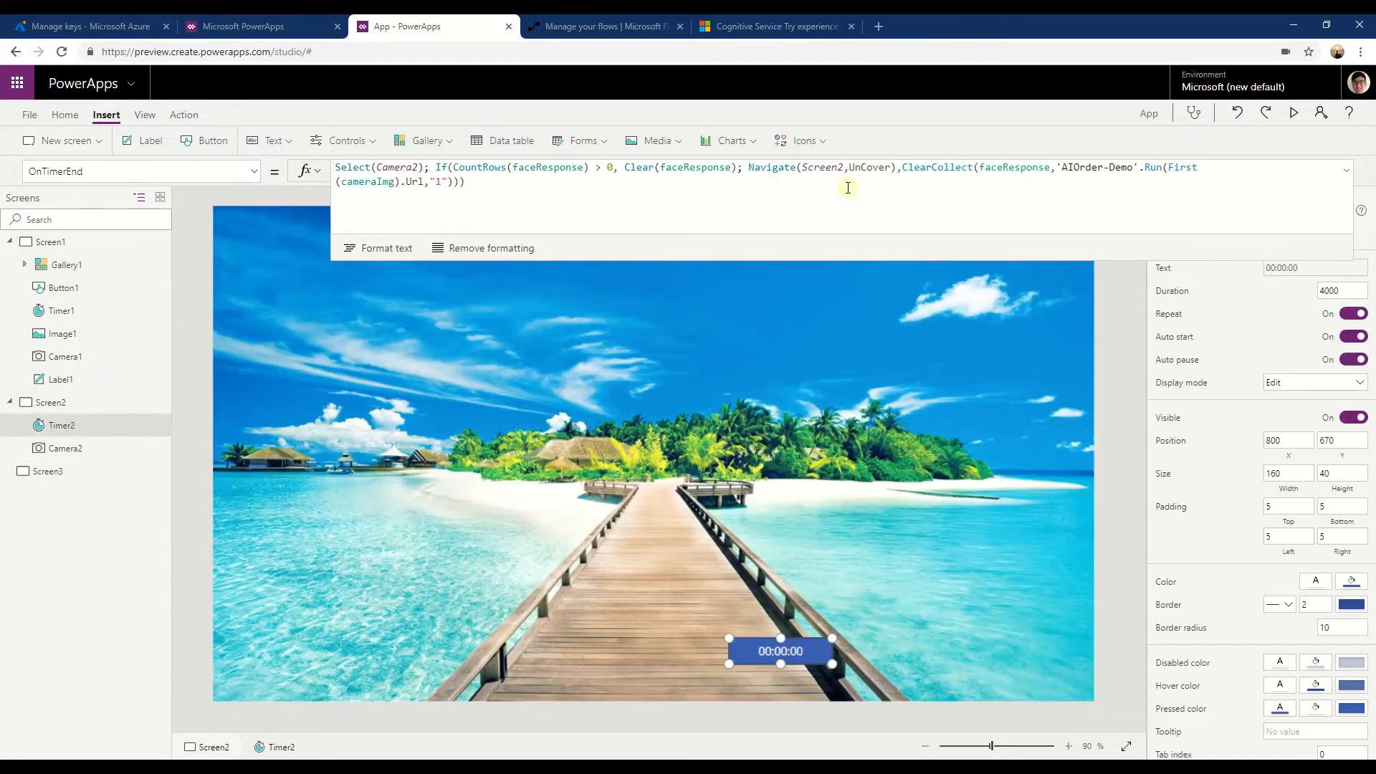
left_click(994, 177)
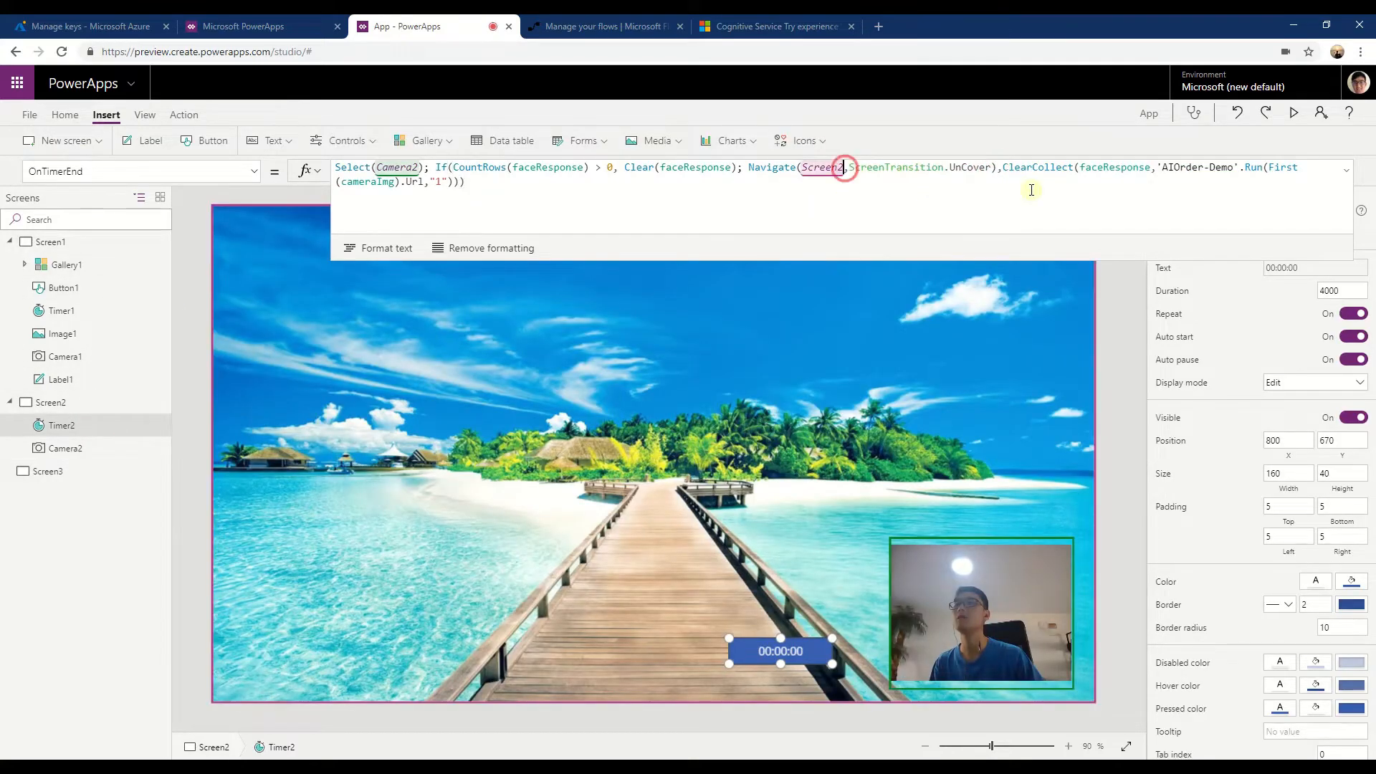
key("BackSpace")
type("3")
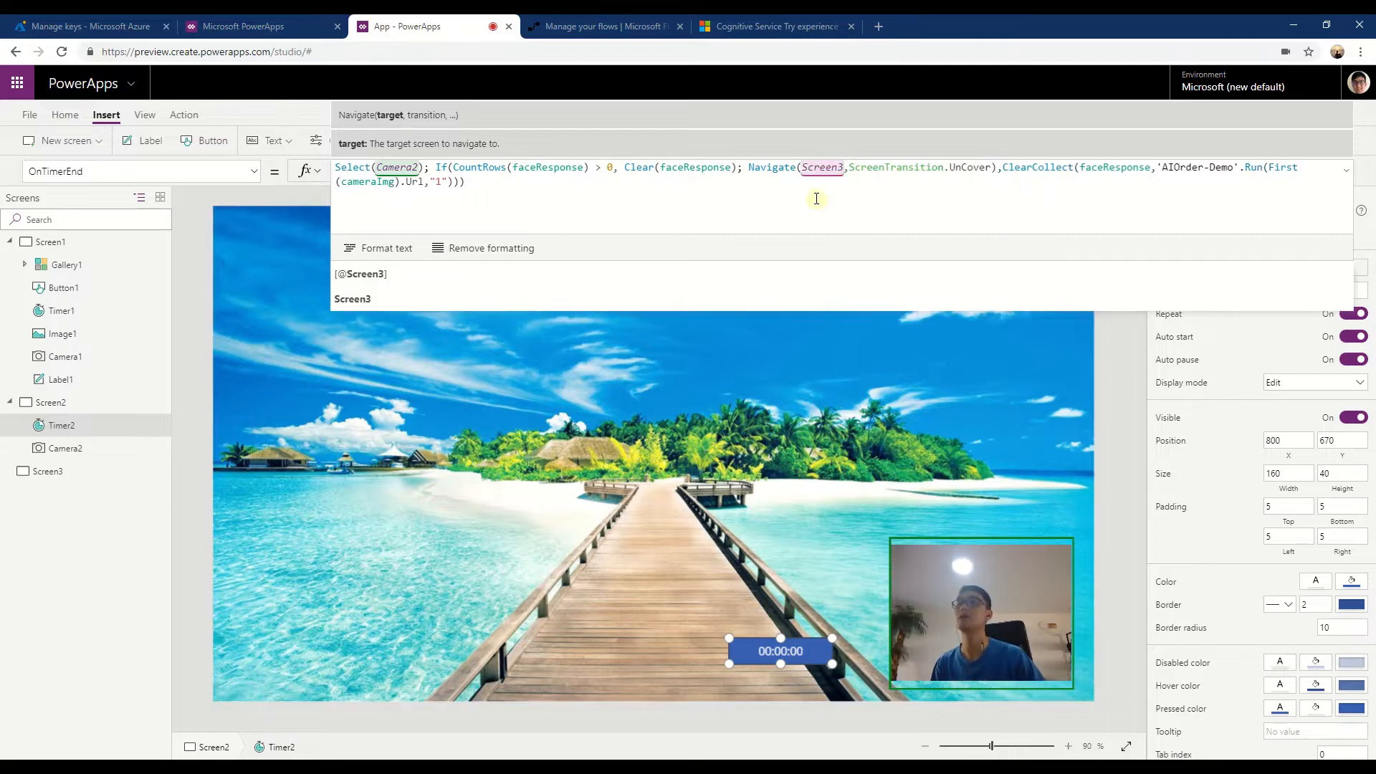
left_click(484, 182)
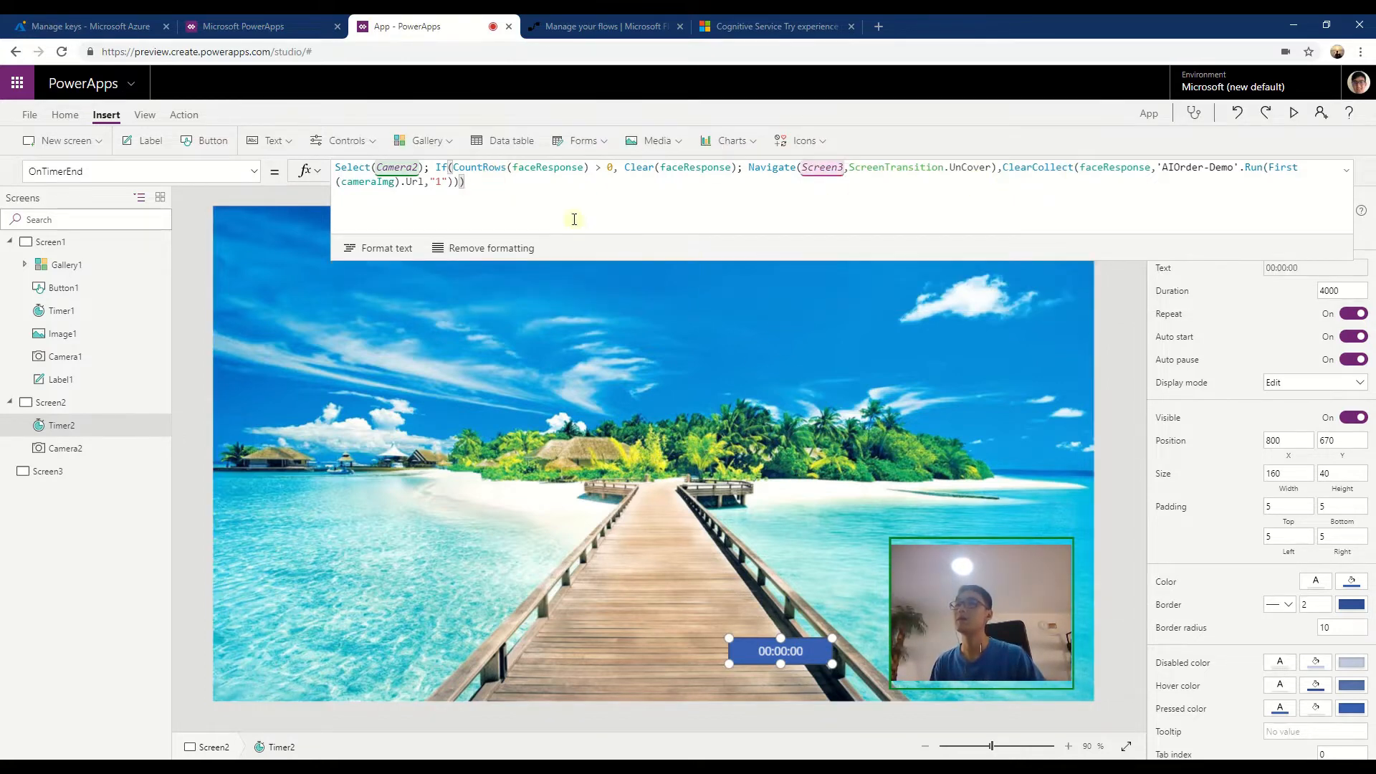
left_click(600, 419)
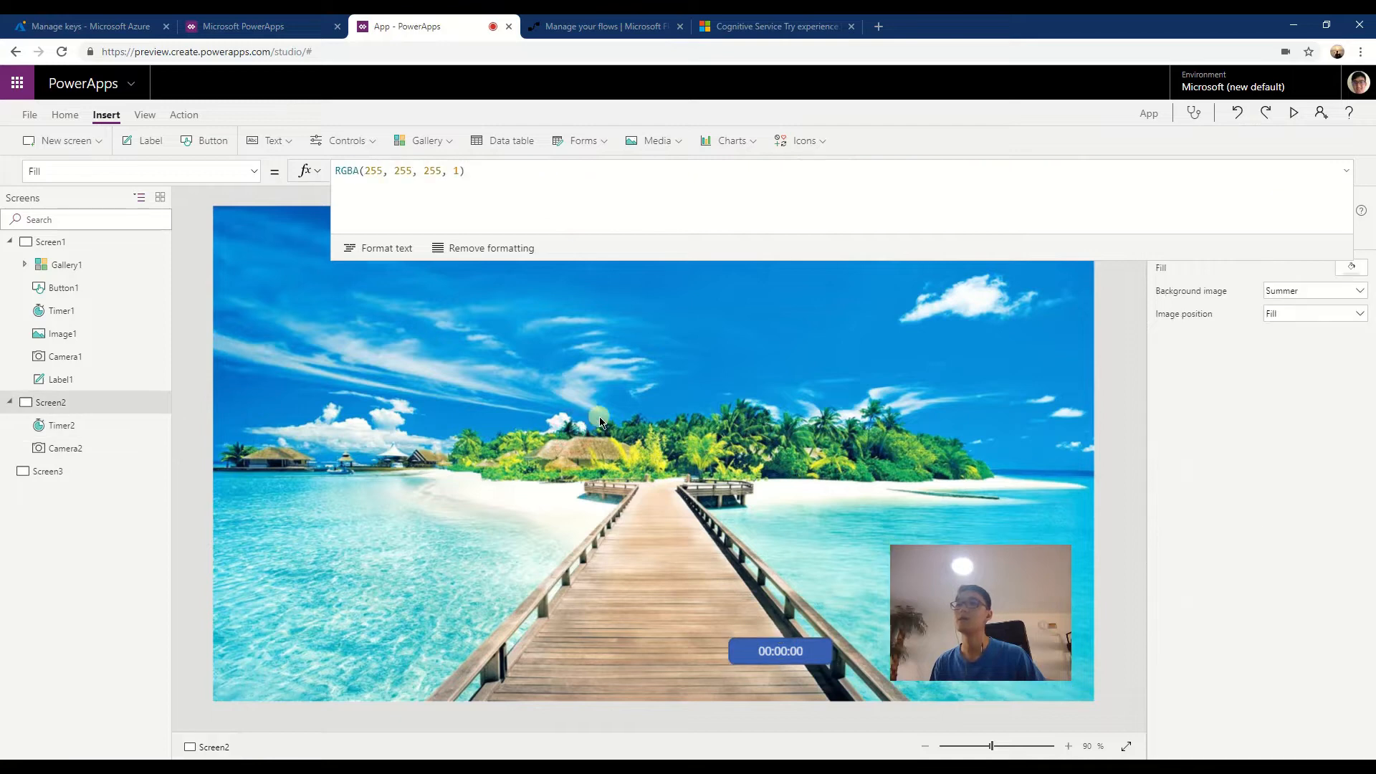
Preview the app from Screen1, press the Button, watch it reach Screen3, then close the preview
left_click(1348, 175)
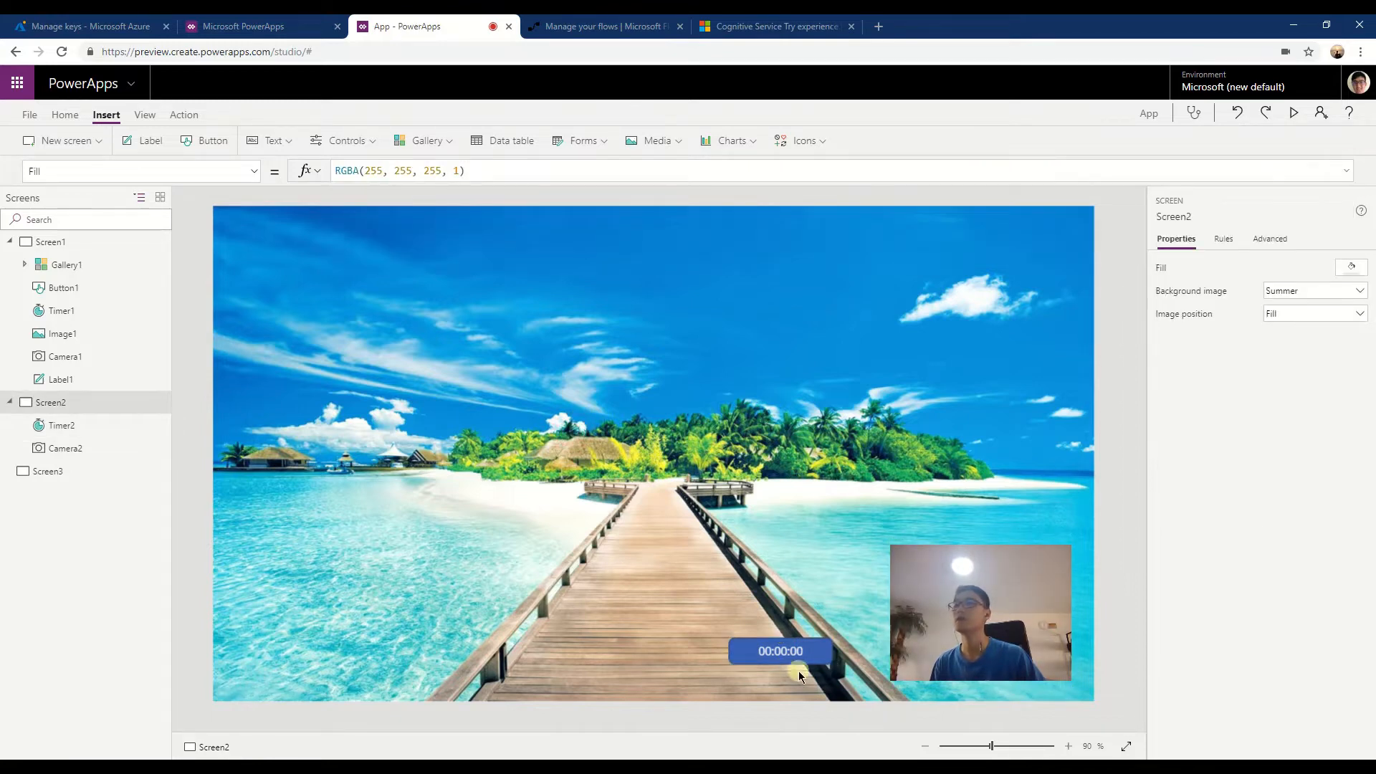
left_click(52, 240)
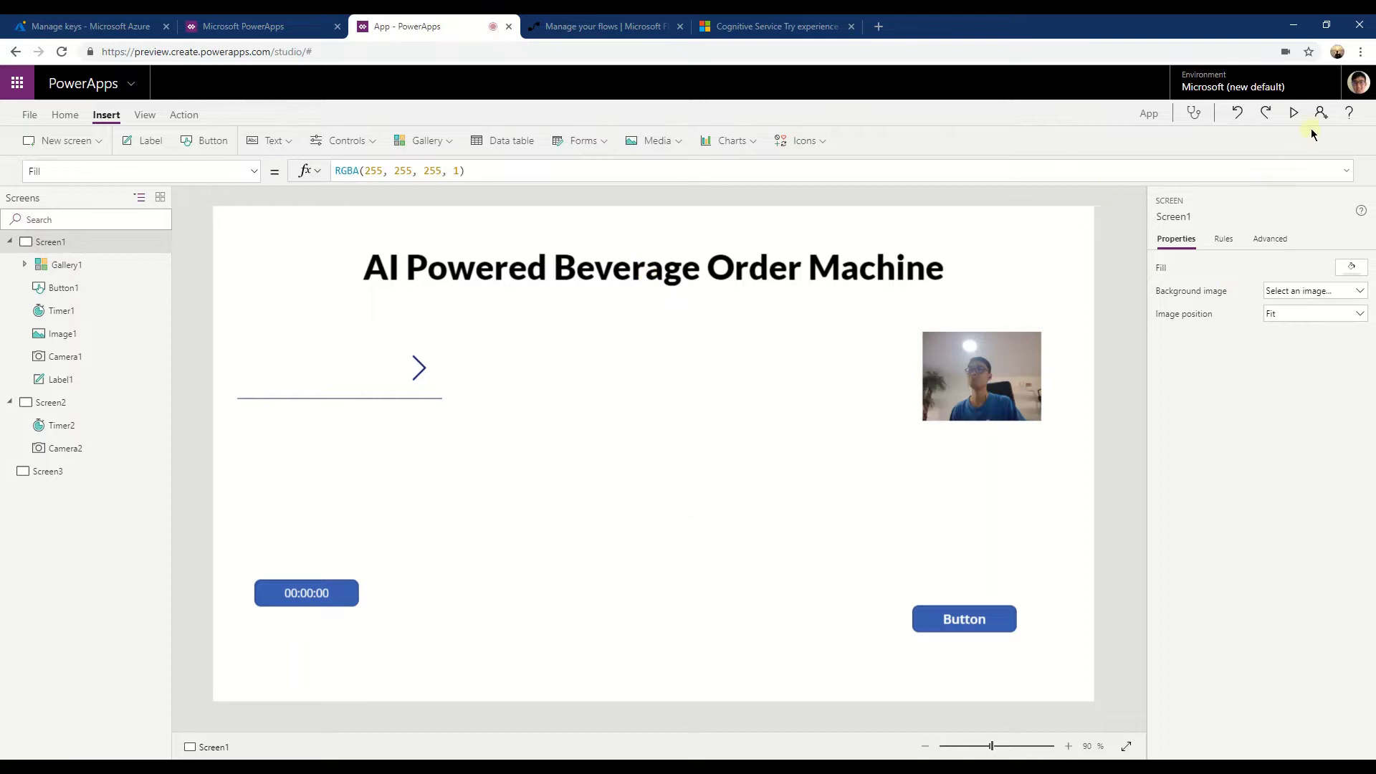
left_click(988, 605)
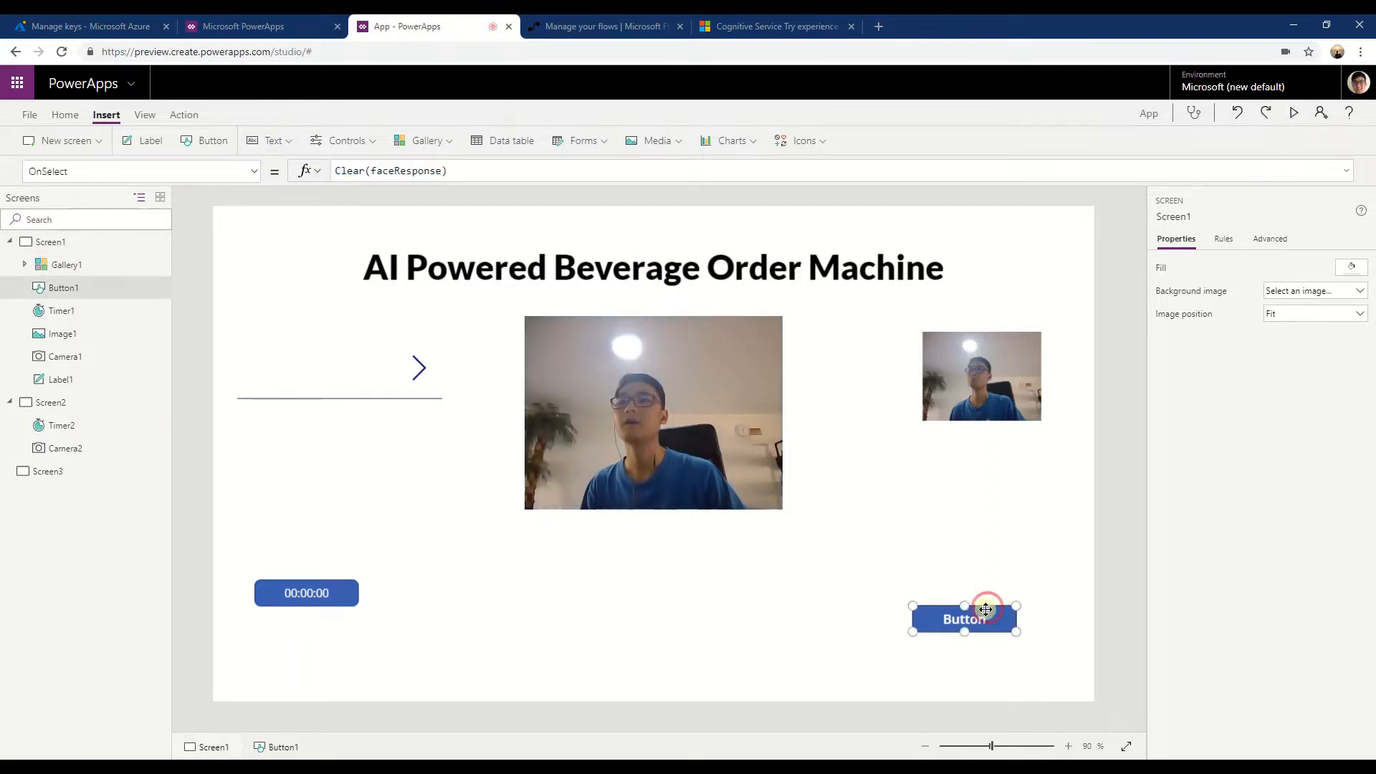
left_click(1053, 515)
left_click(1294, 115)
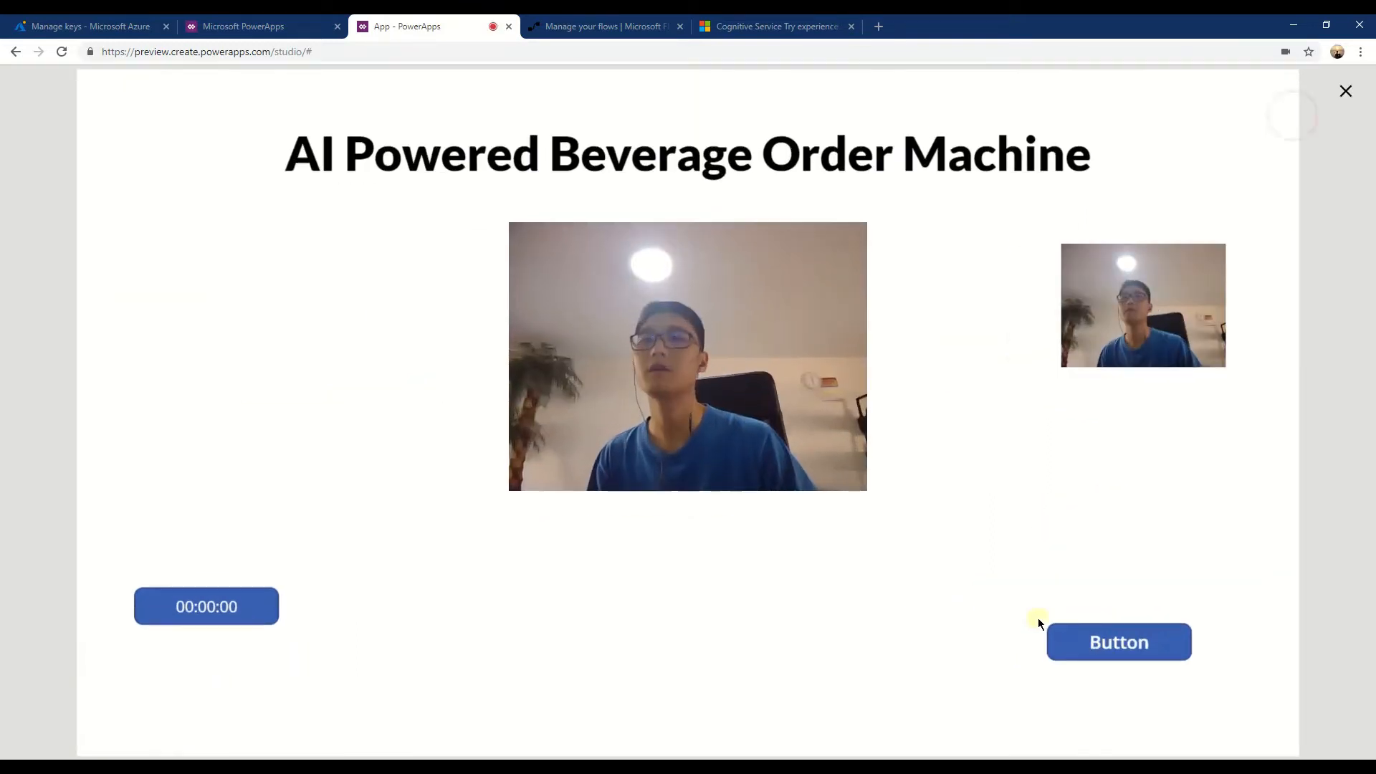
left_click(1099, 645)
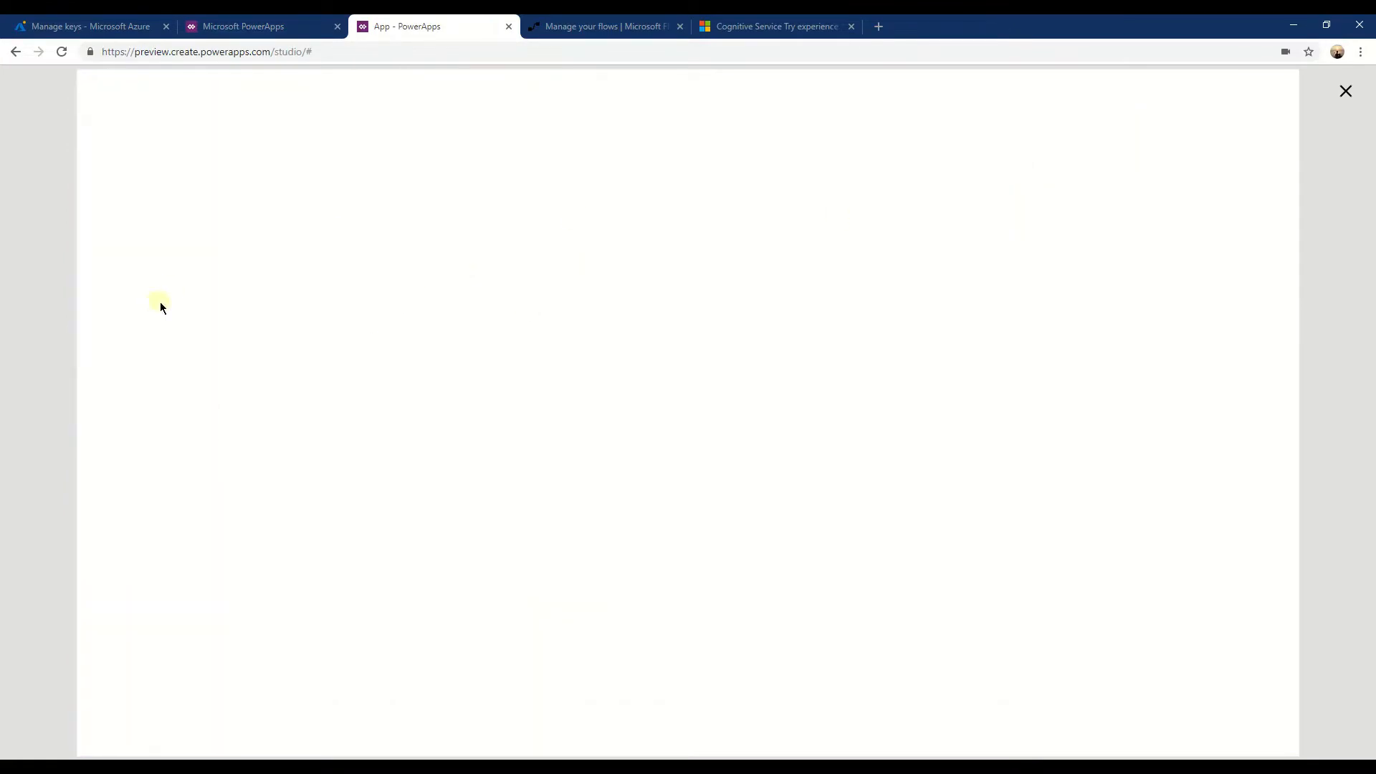
left_click(1346, 92)
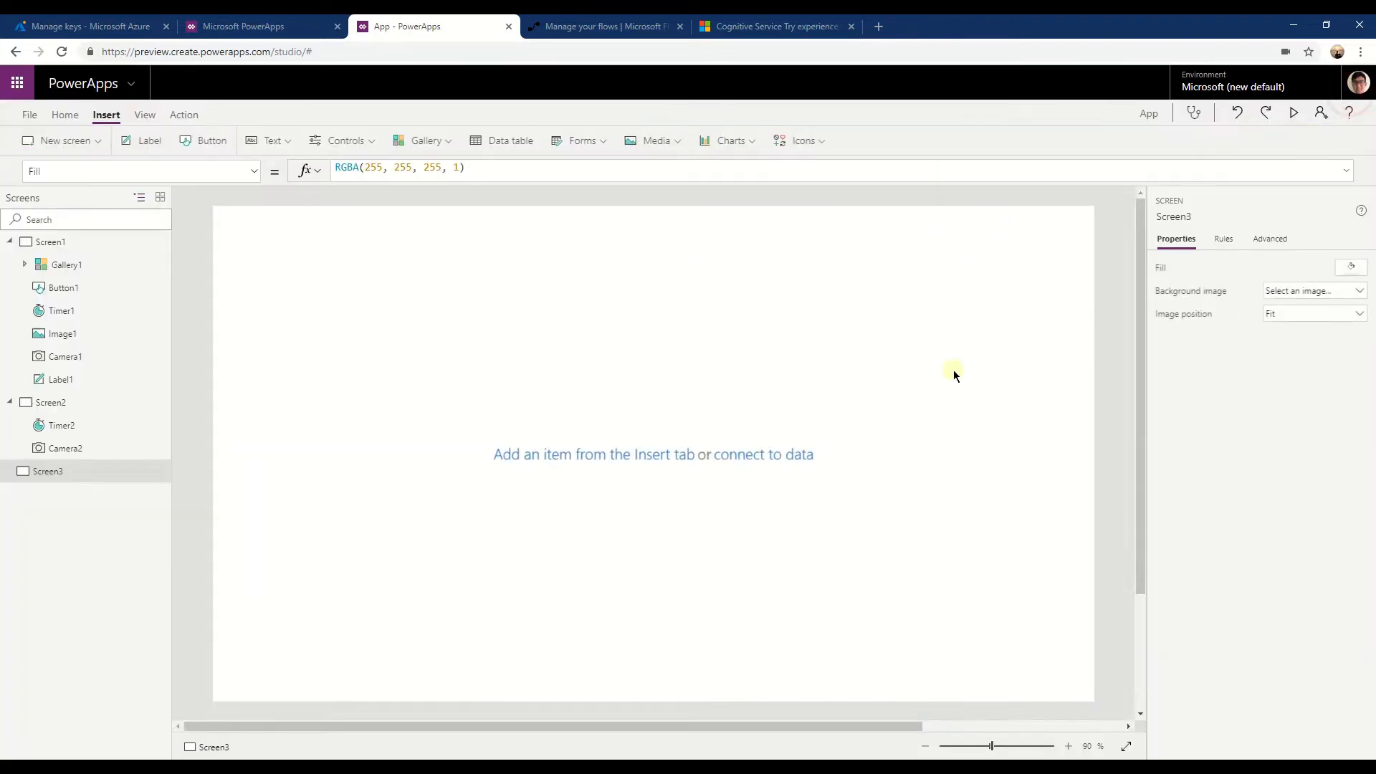
Insert a vertical gallery on Screen2 bound to faceResponse, discarding an accidental data table
left_click(86, 402)
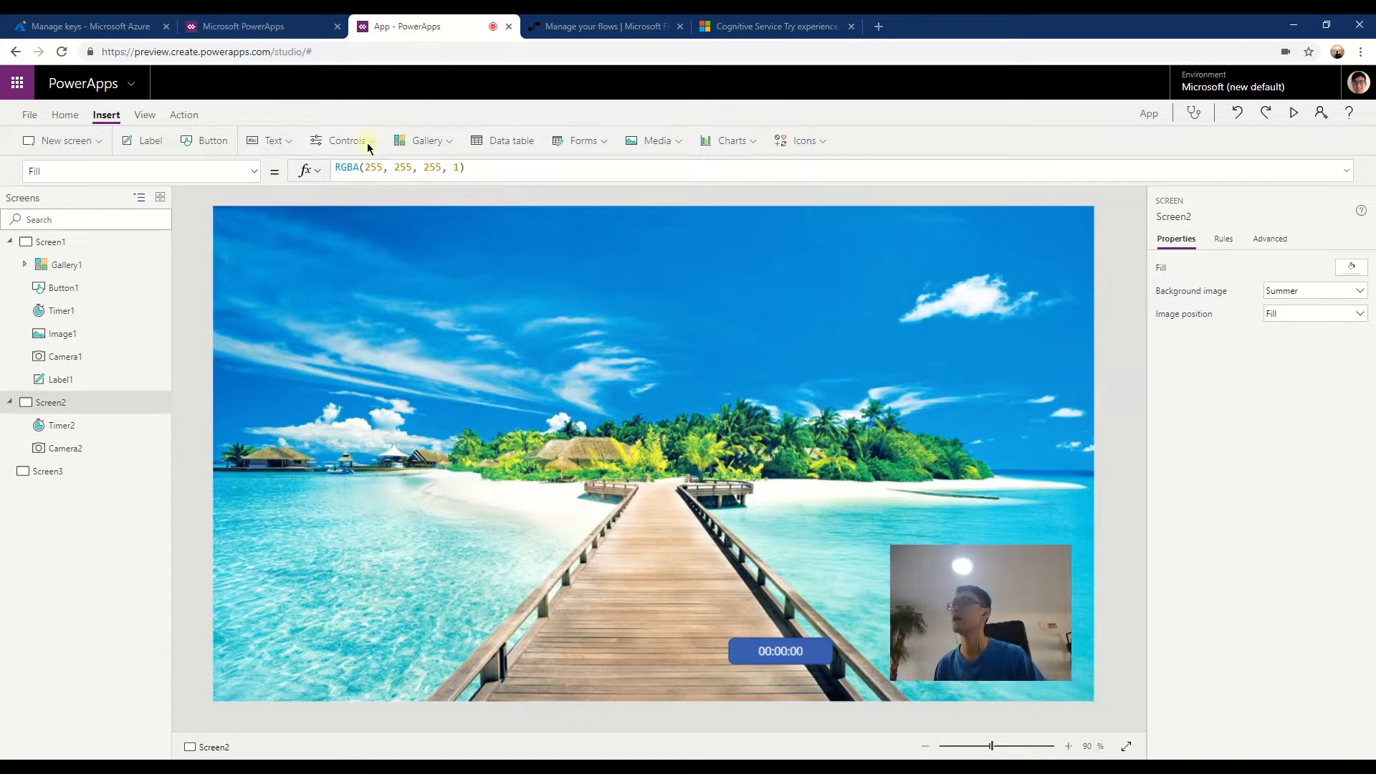
left_click(501, 153)
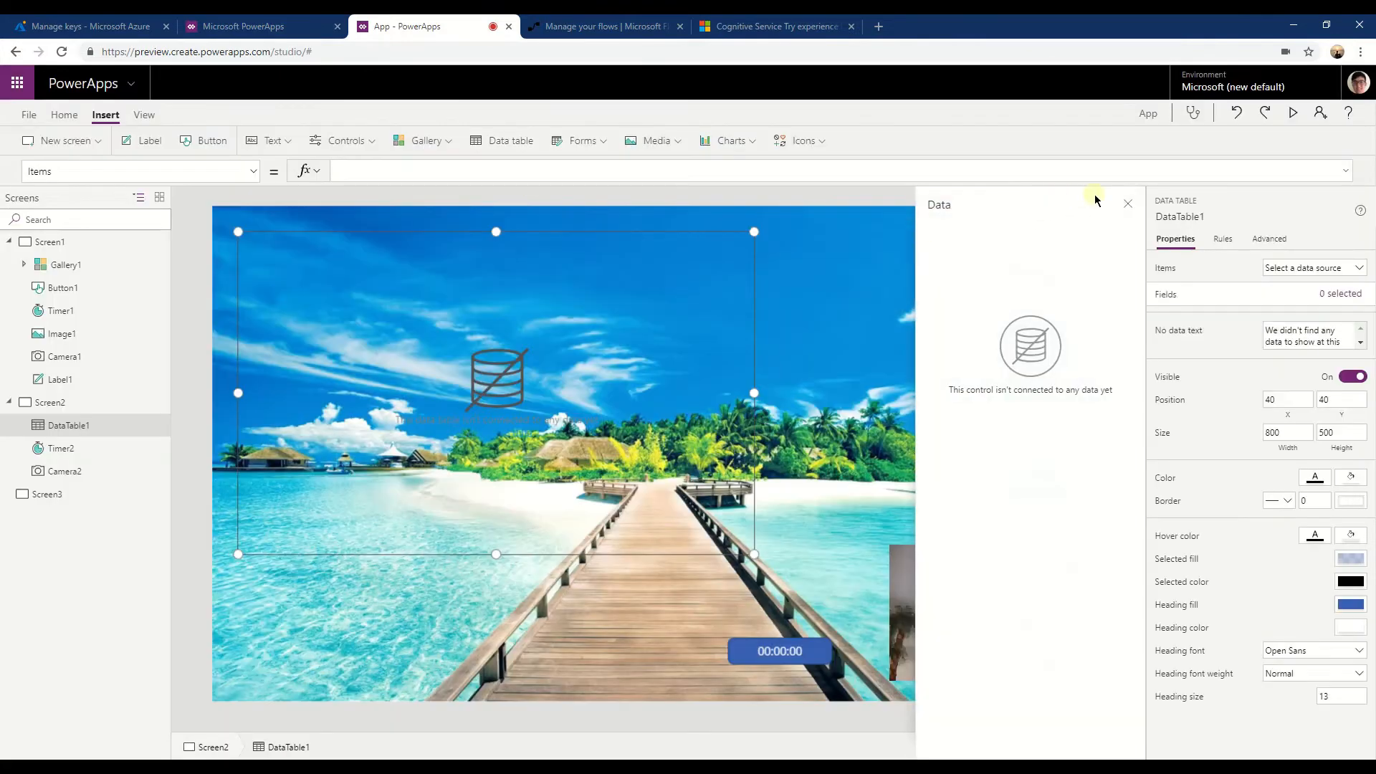
left_click(1130, 207)
key("Delete")
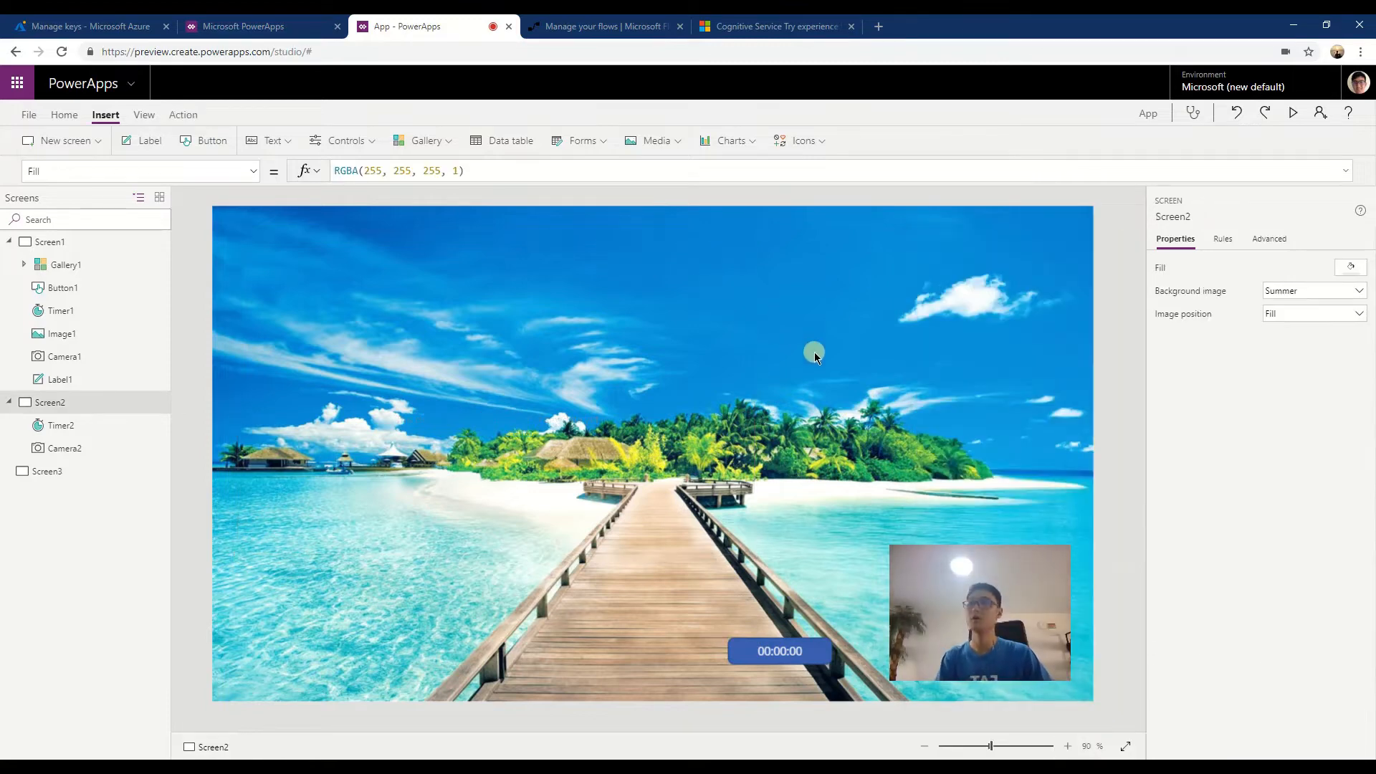
left_click(415, 140)
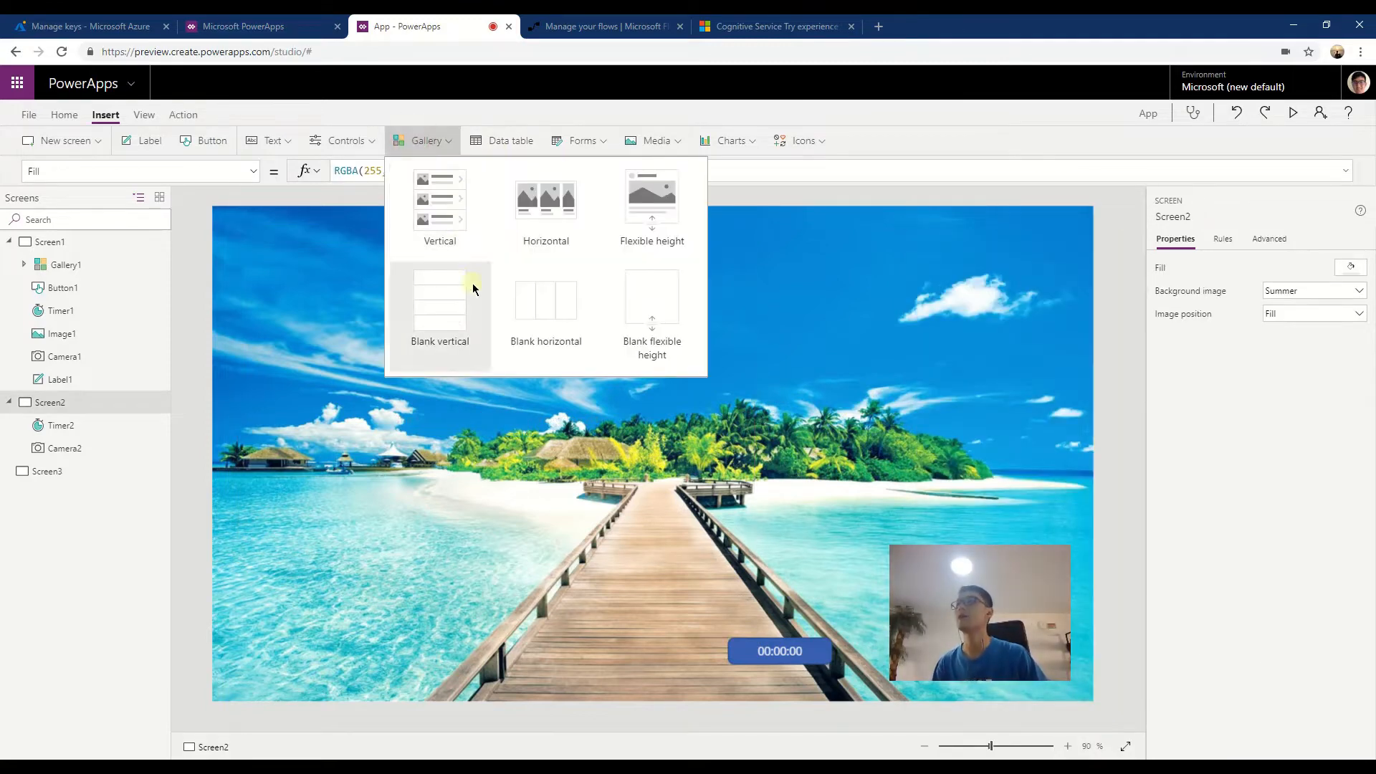
left_click(473, 230)
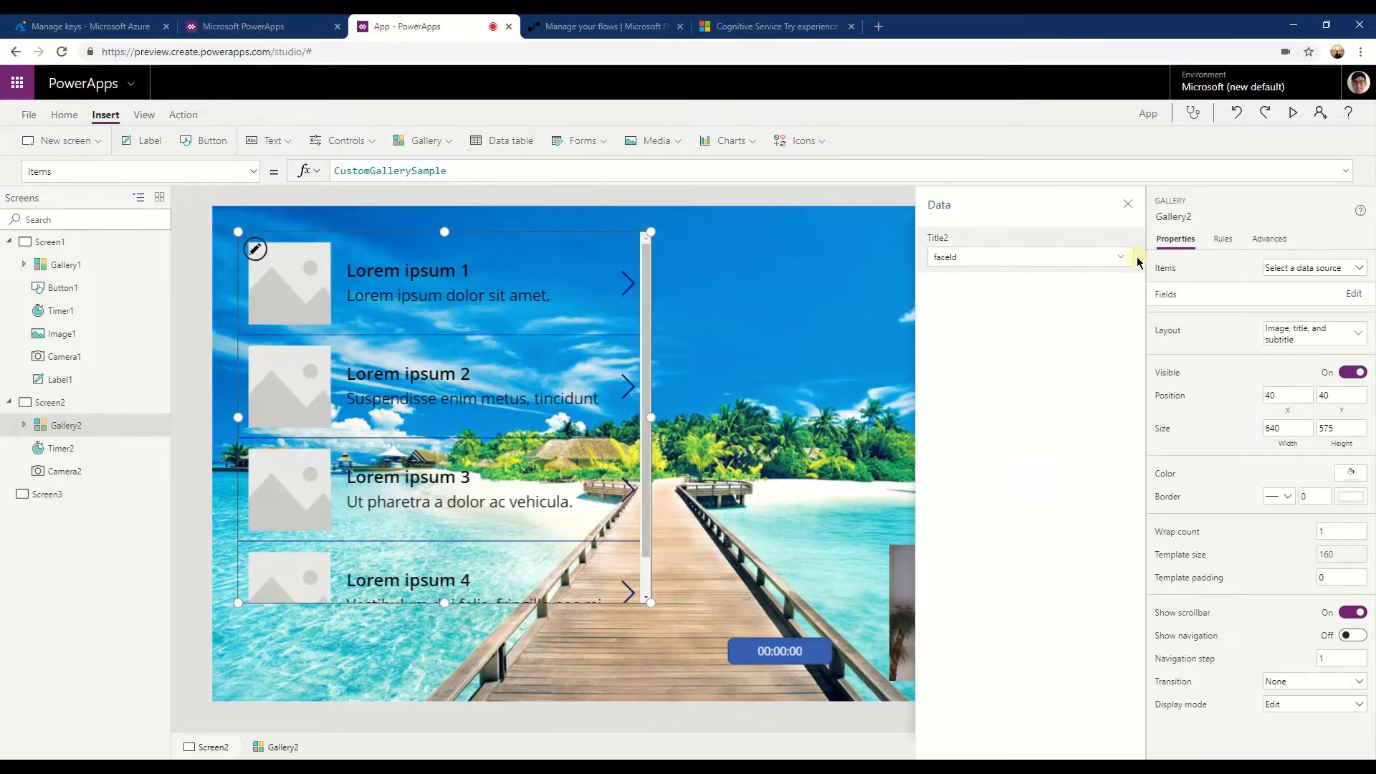
left_click(1358, 267)
left_click(1252, 333)
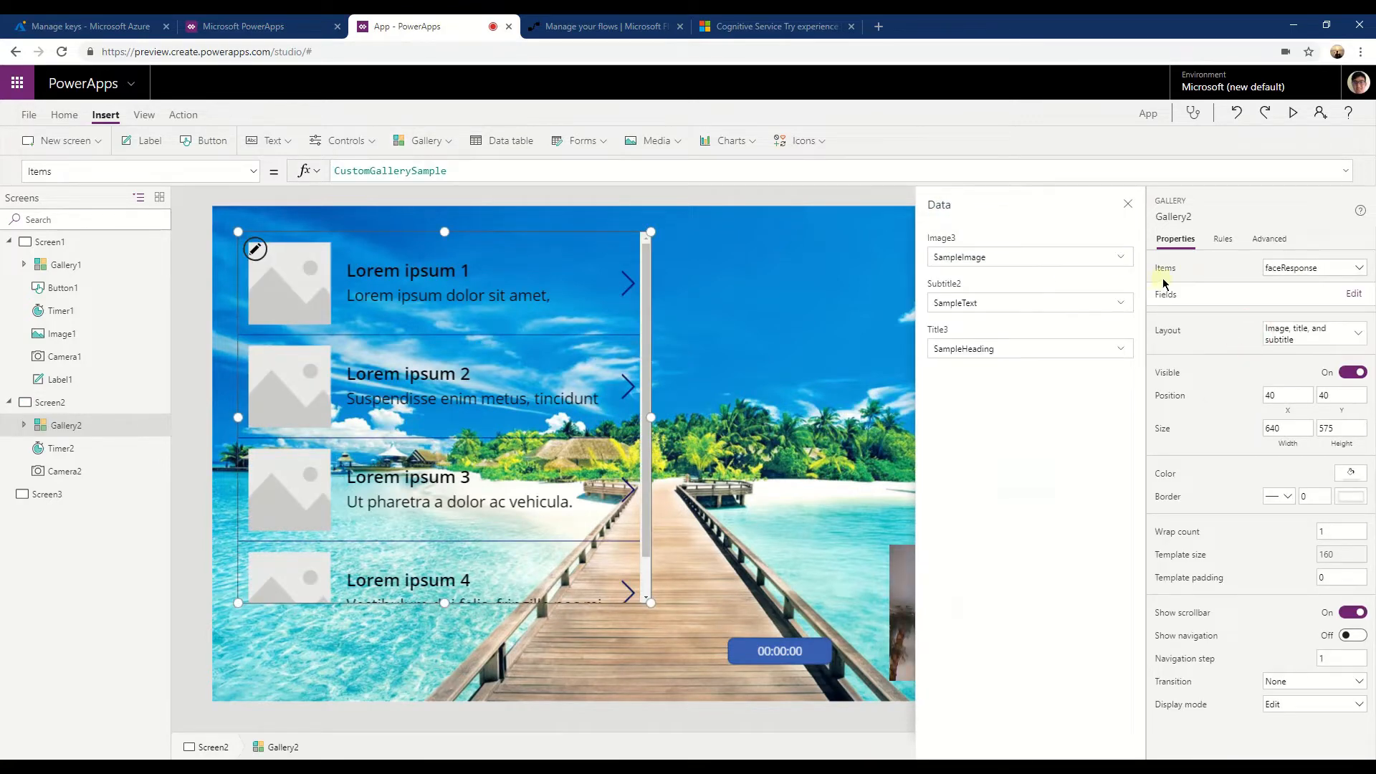
Switch the gallery to Title layout, shrink it, and move it to Screen2's upper right
left_click(1339, 331)
left_click(1193, 420)
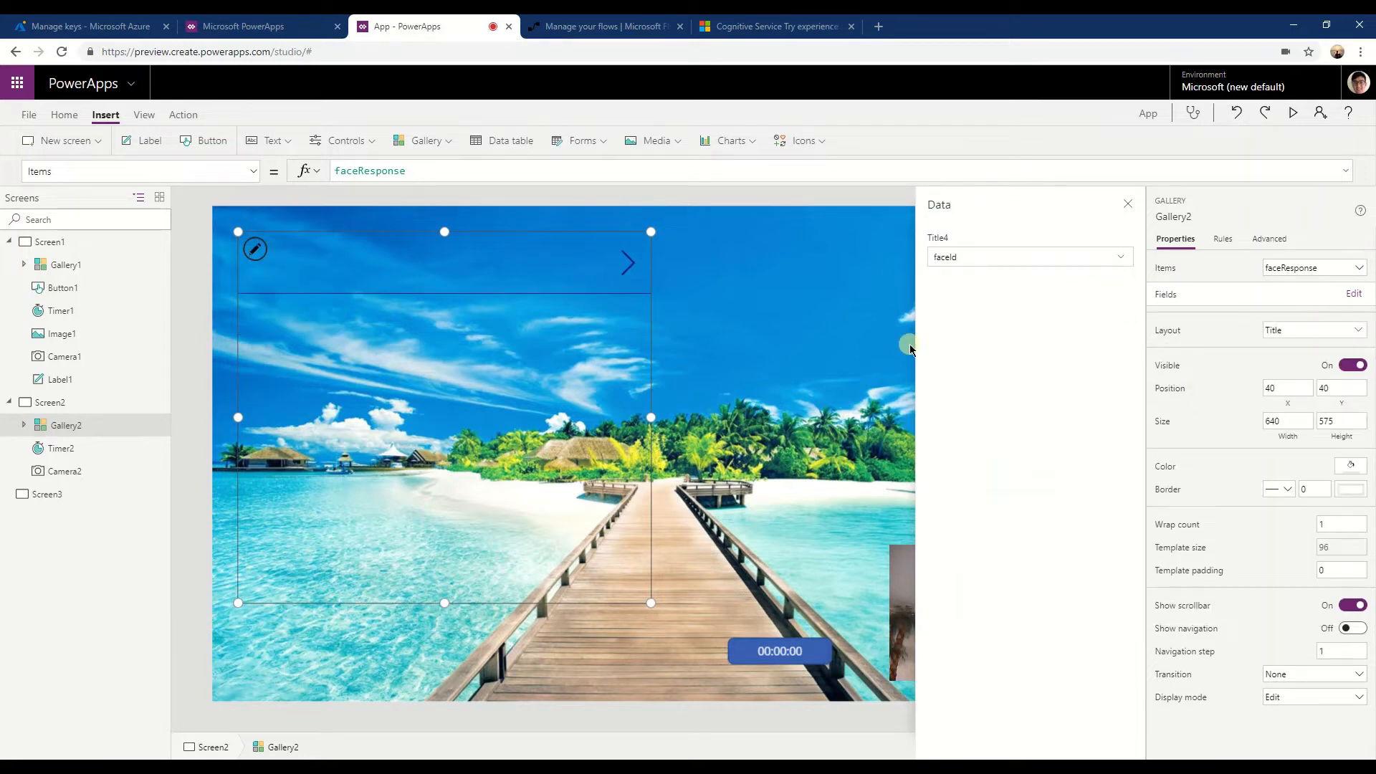
left_click(751, 392)
left_click(452, 421)
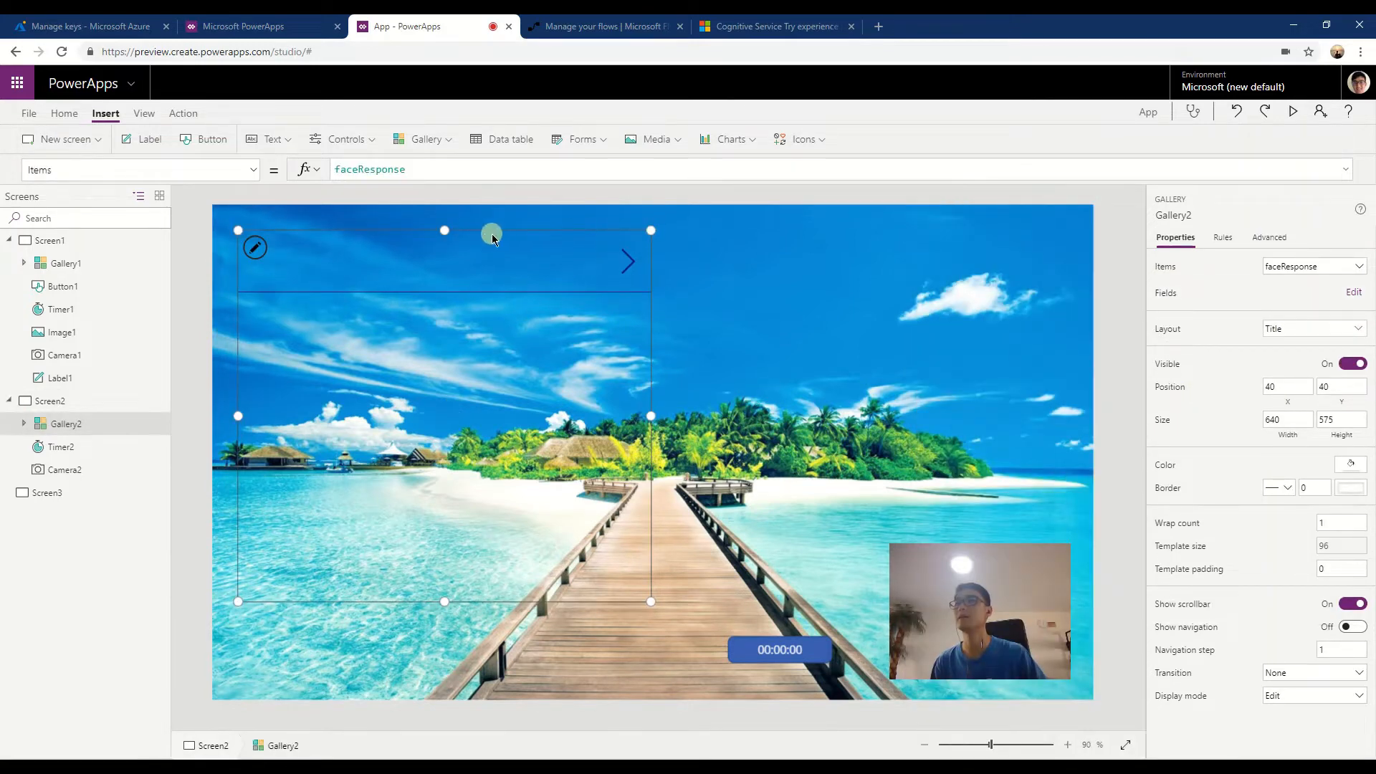
left_click_drag(445, 227, 445, 439)
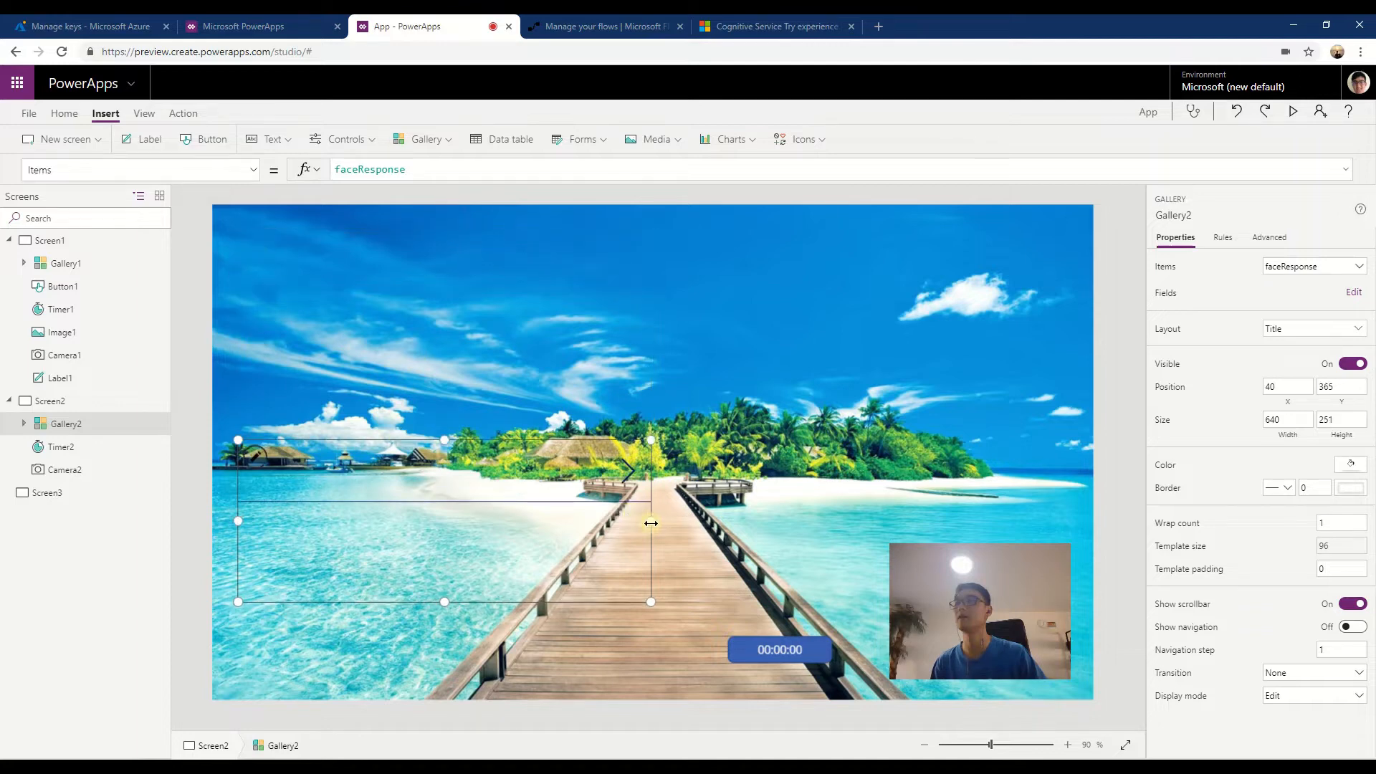
left_click_drag(651, 523, 394, 522)
left_click_drag(365, 452, 992, 334)
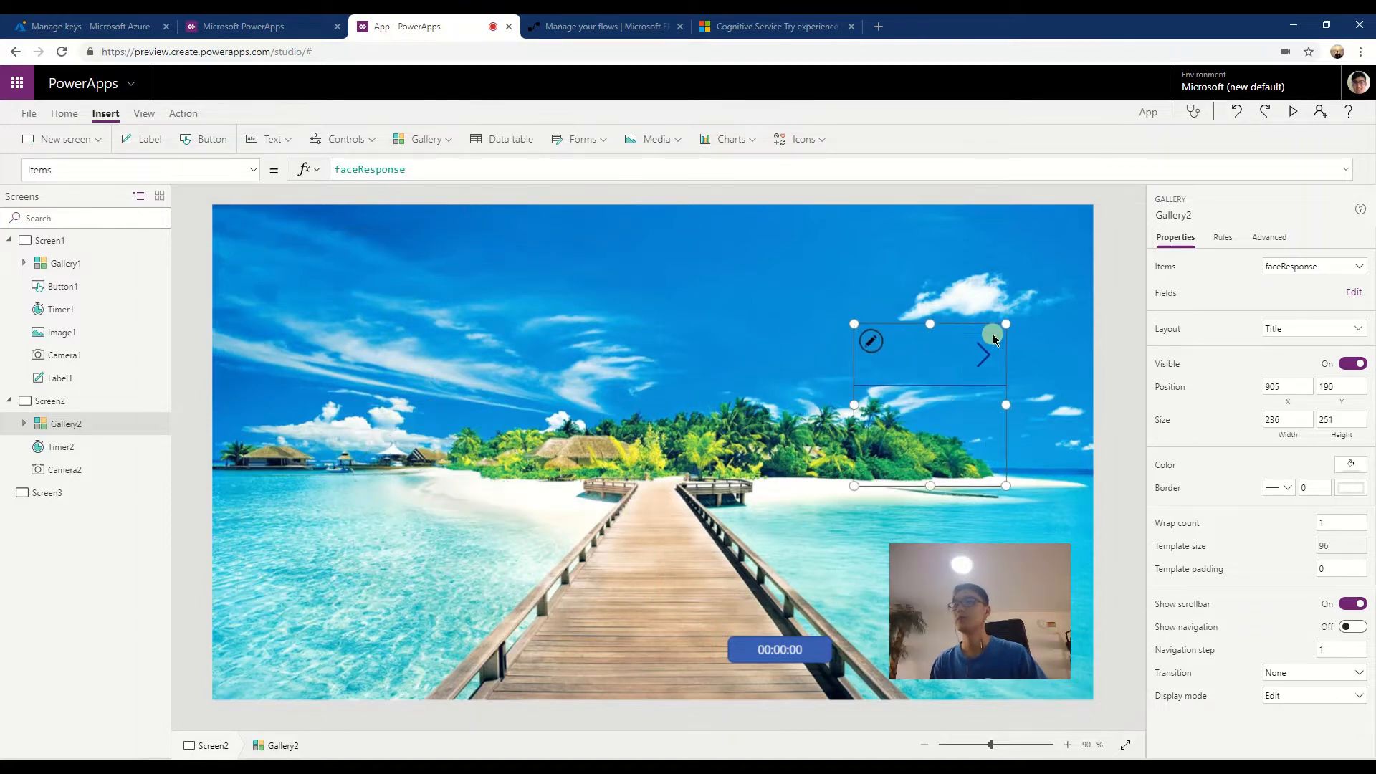
left_click(44, 492)
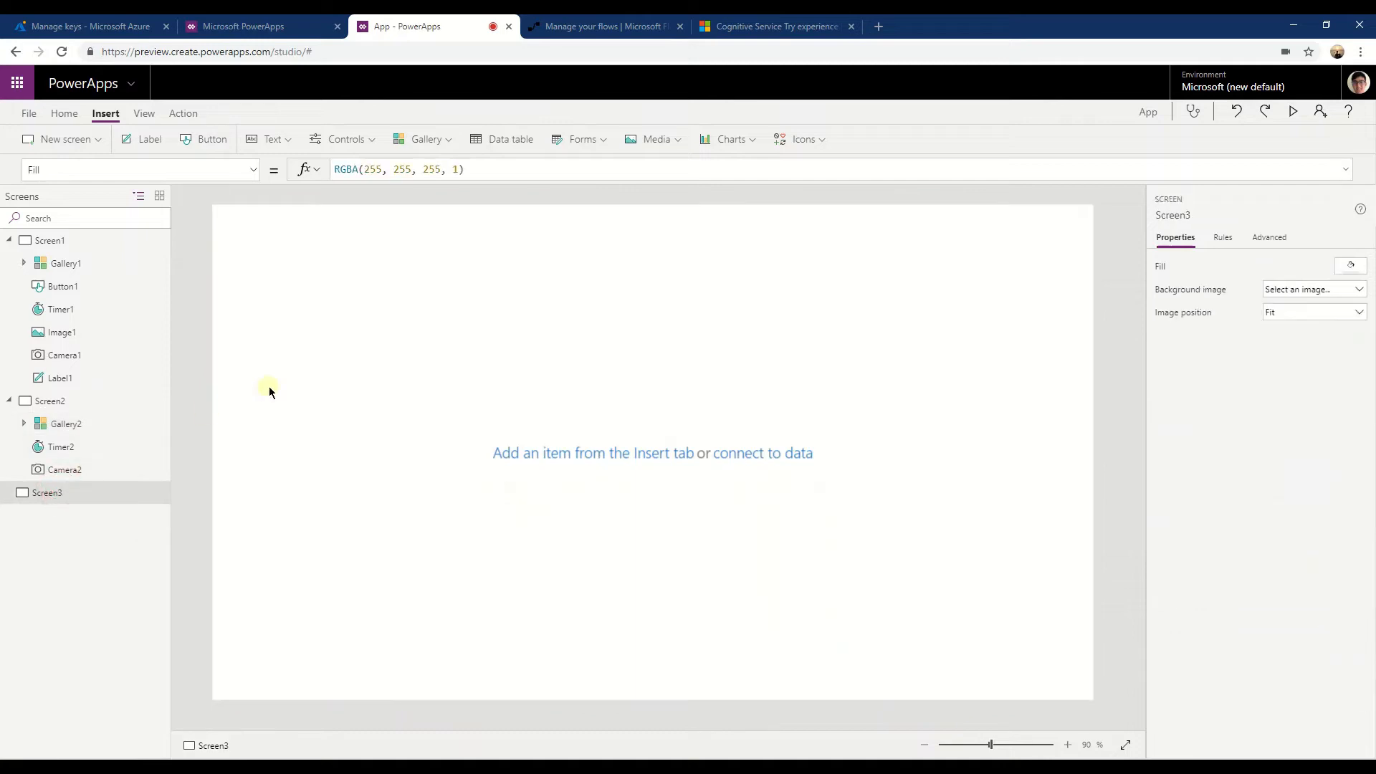
Set Screen3's background image to the Zen picture with Fill image position
left_click(441, 139)
left_click(438, 139)
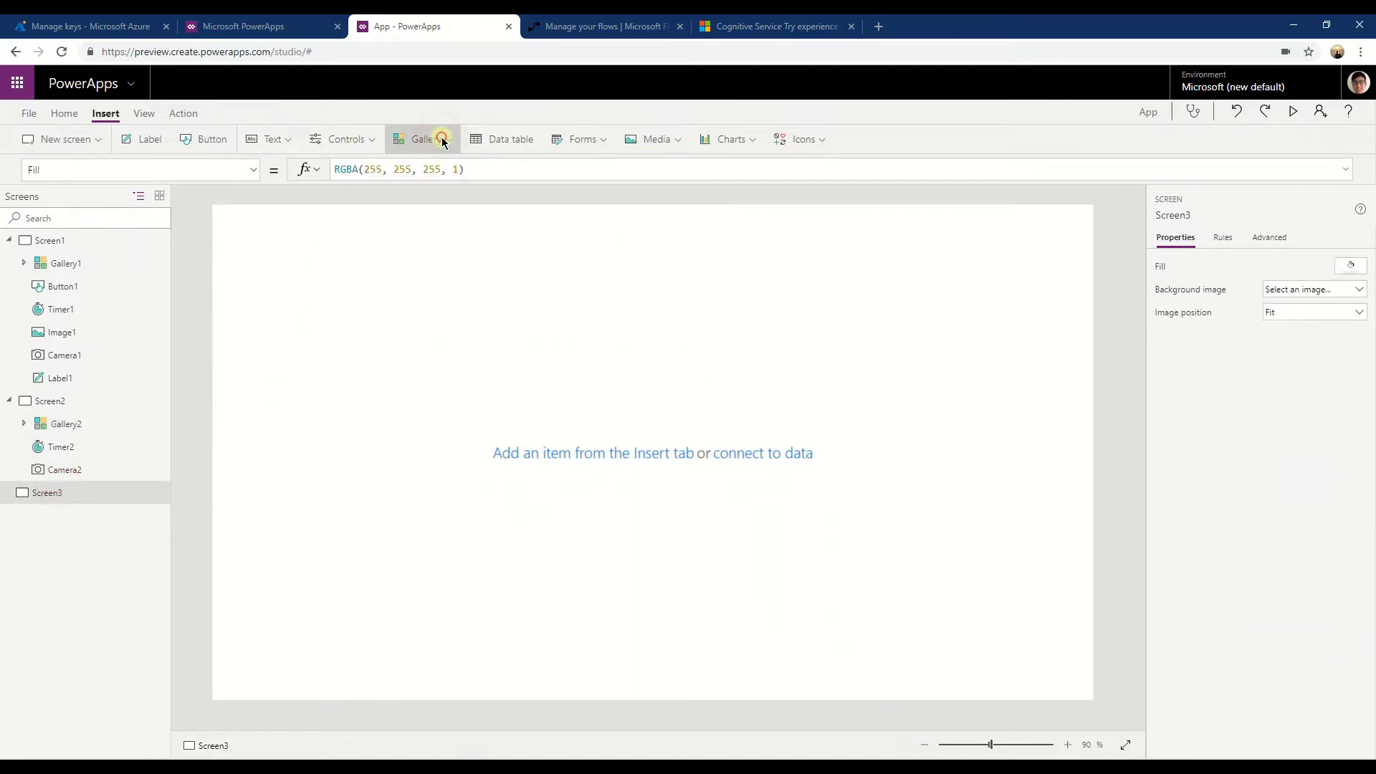
left_click(1287, 289)
left_click(1285, 307)
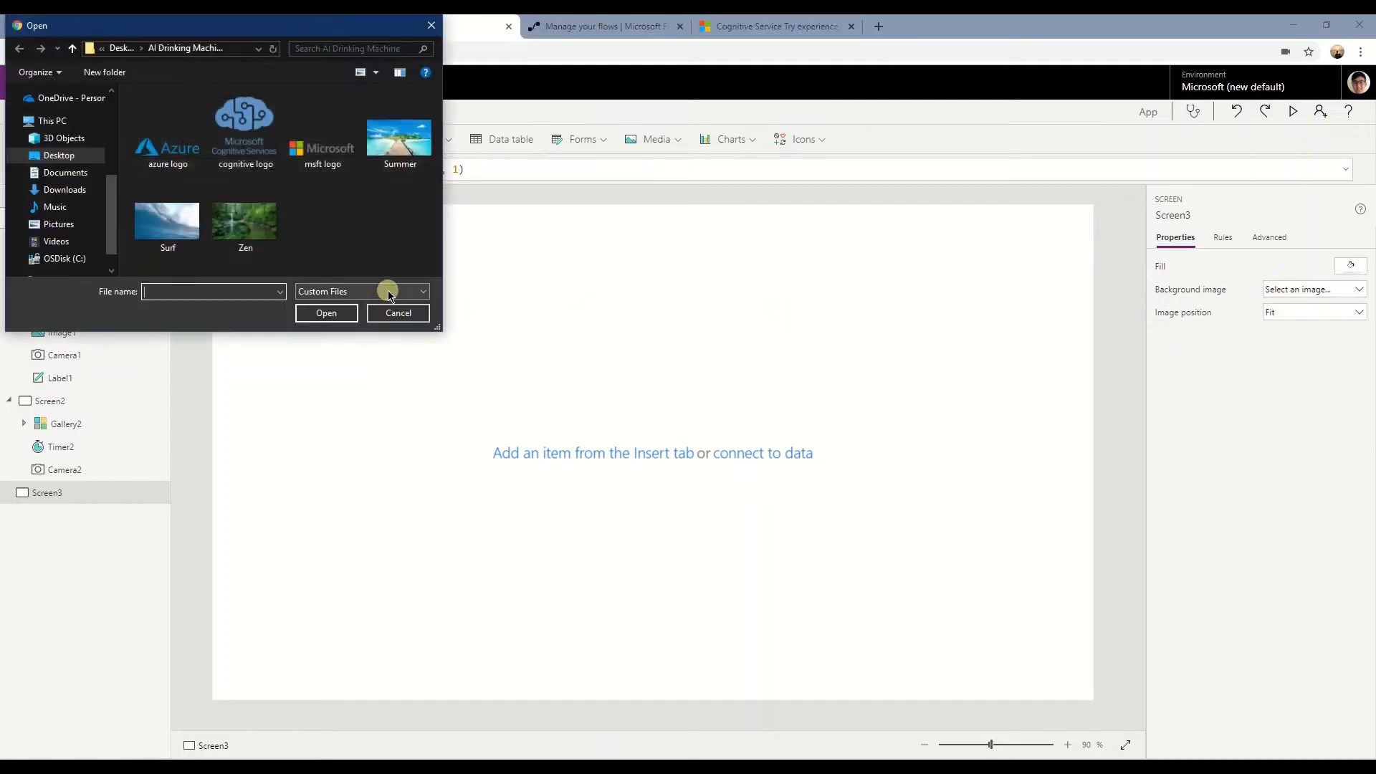
left_click(295, 312)
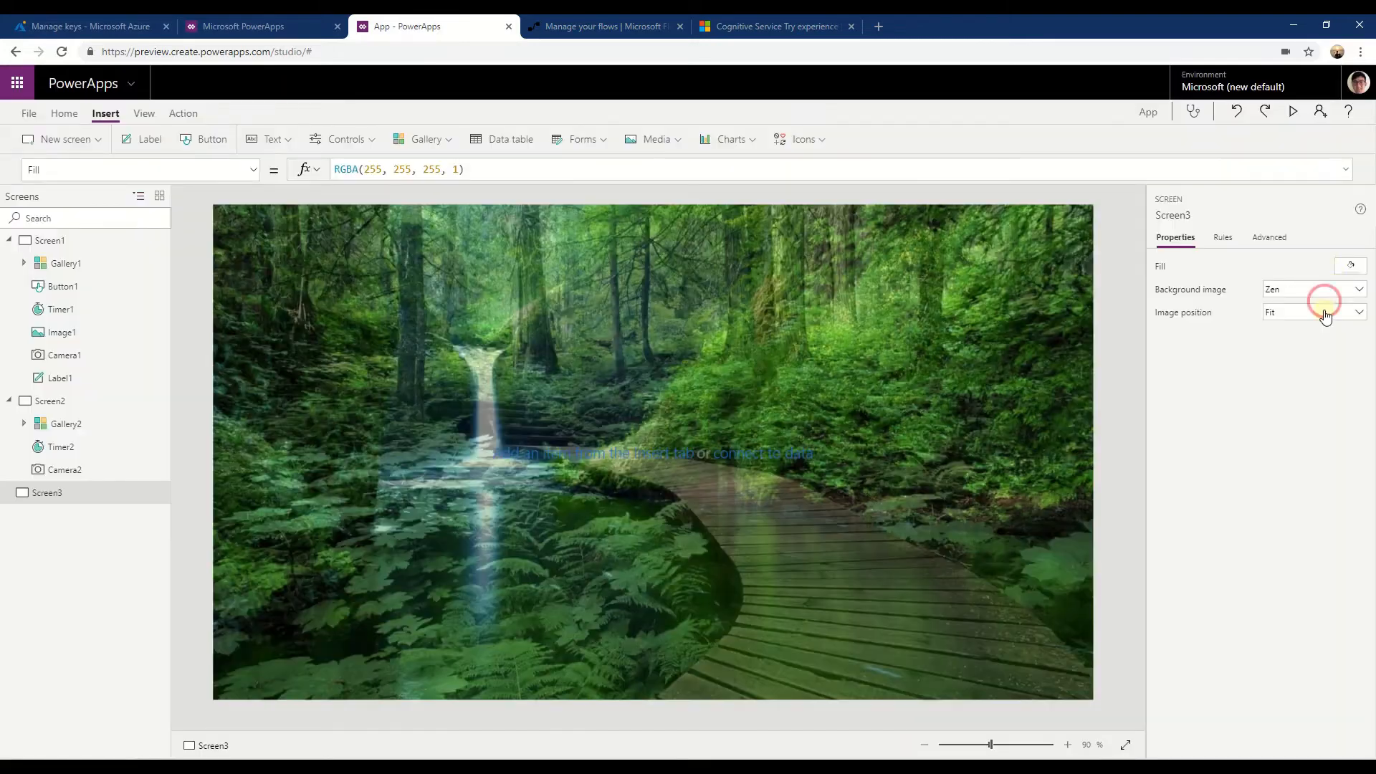
left_click(1324, 313)
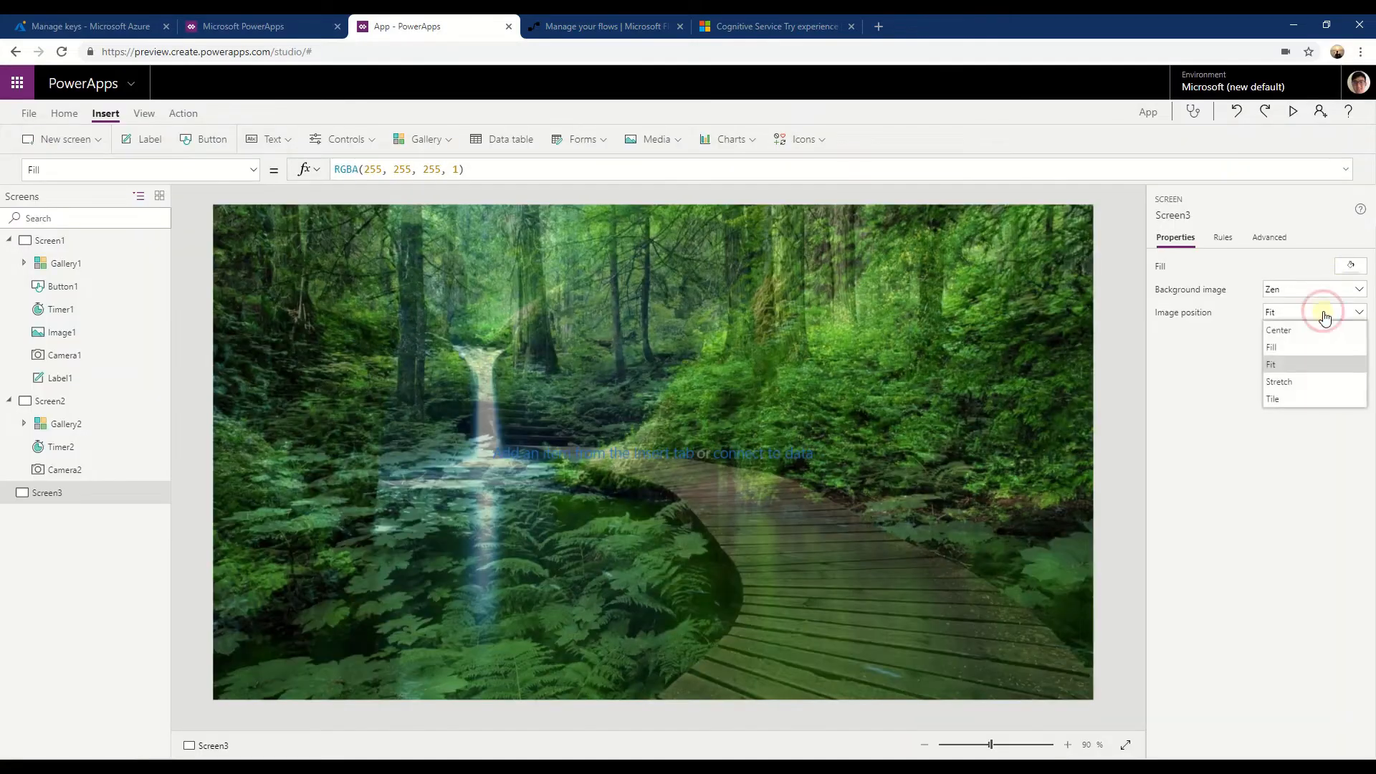
left_click(1302, 348)
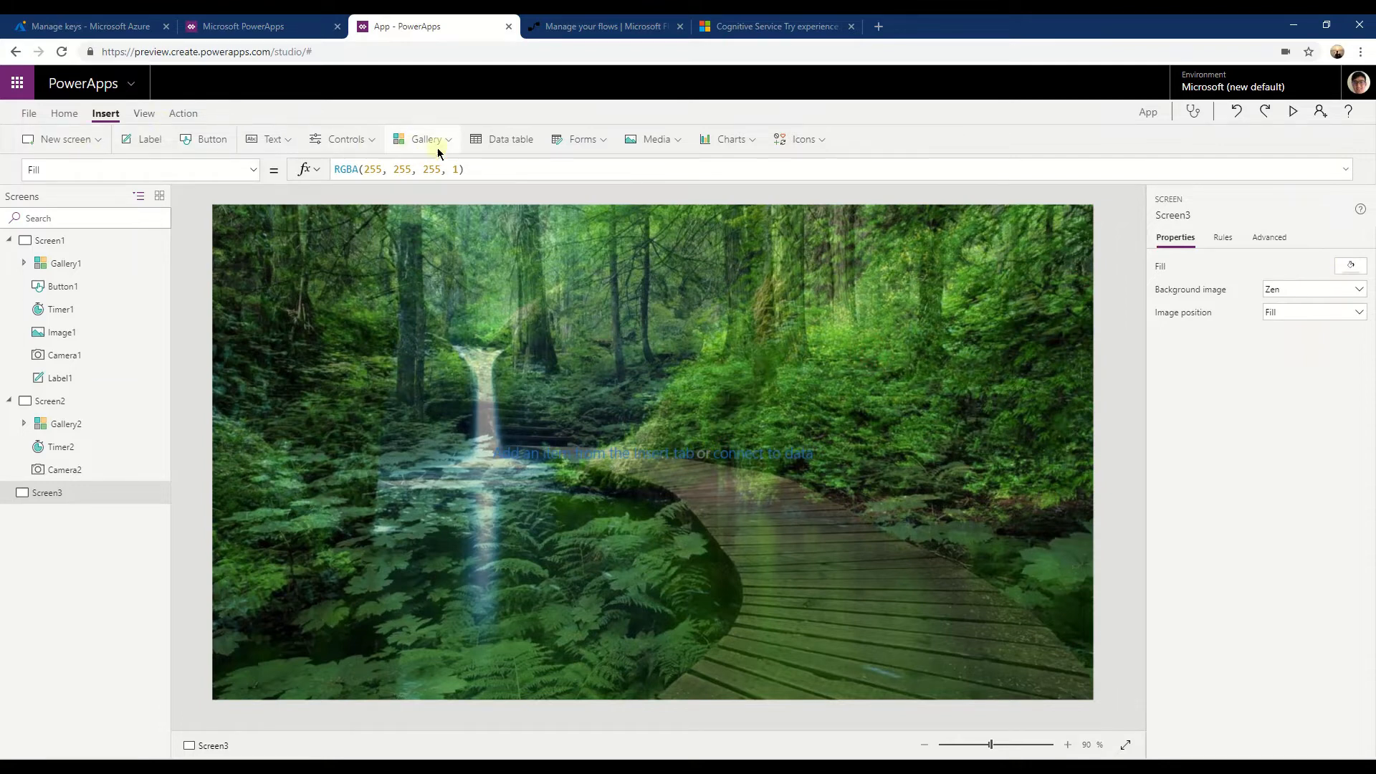
Insert a camera on Screen3 and place it small in the lower right, matching Screen2's camera
left_click(654, 139)
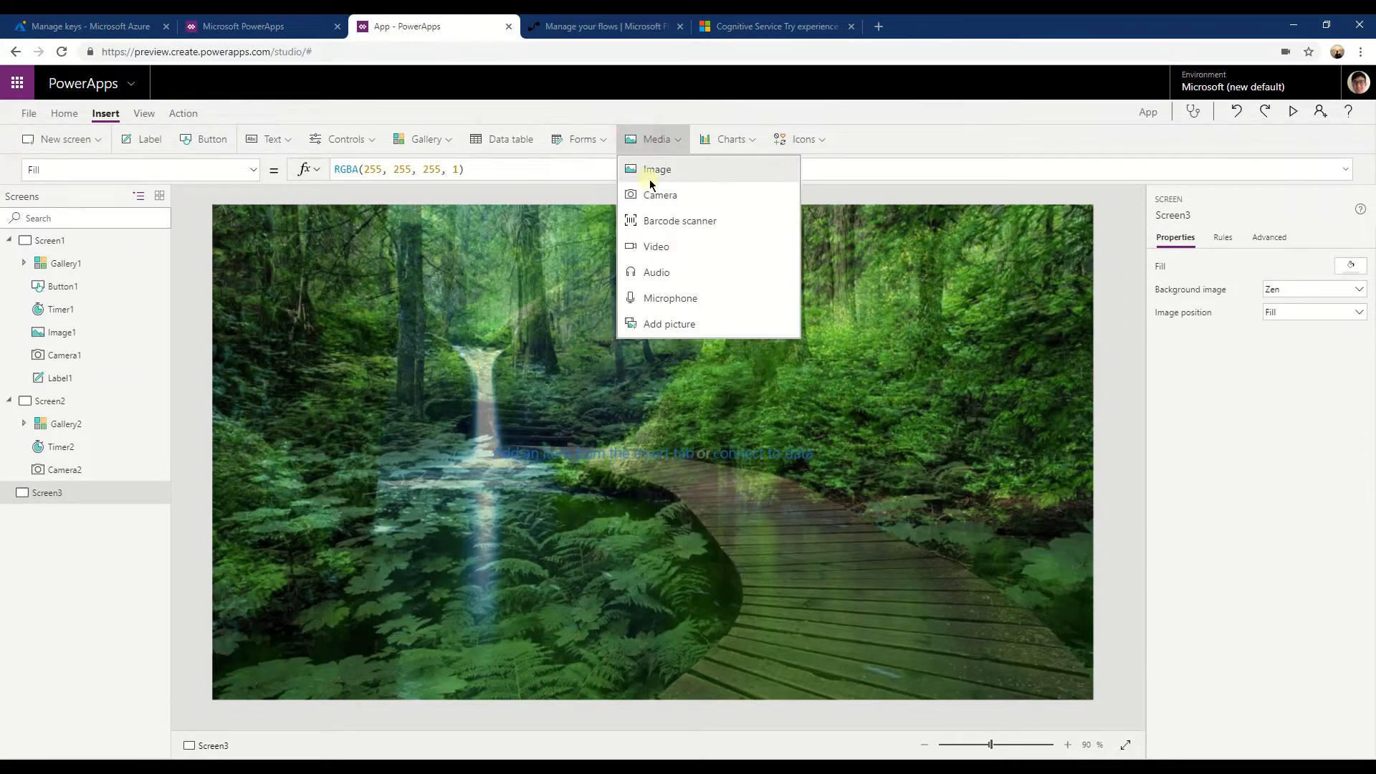
left_click(652, 193)
left_click_drag(418, 368, 955, 614)
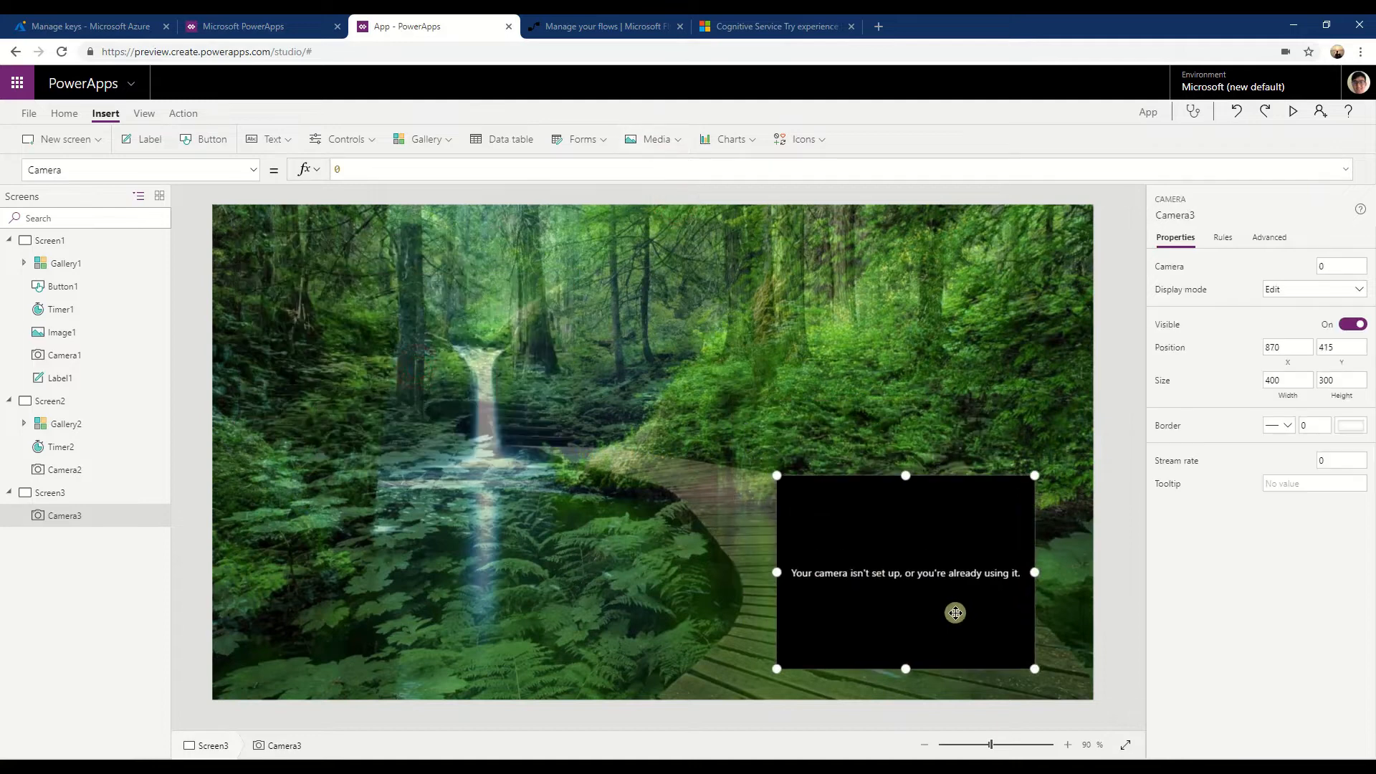
left_click_drag(776, 485, 907, 564)
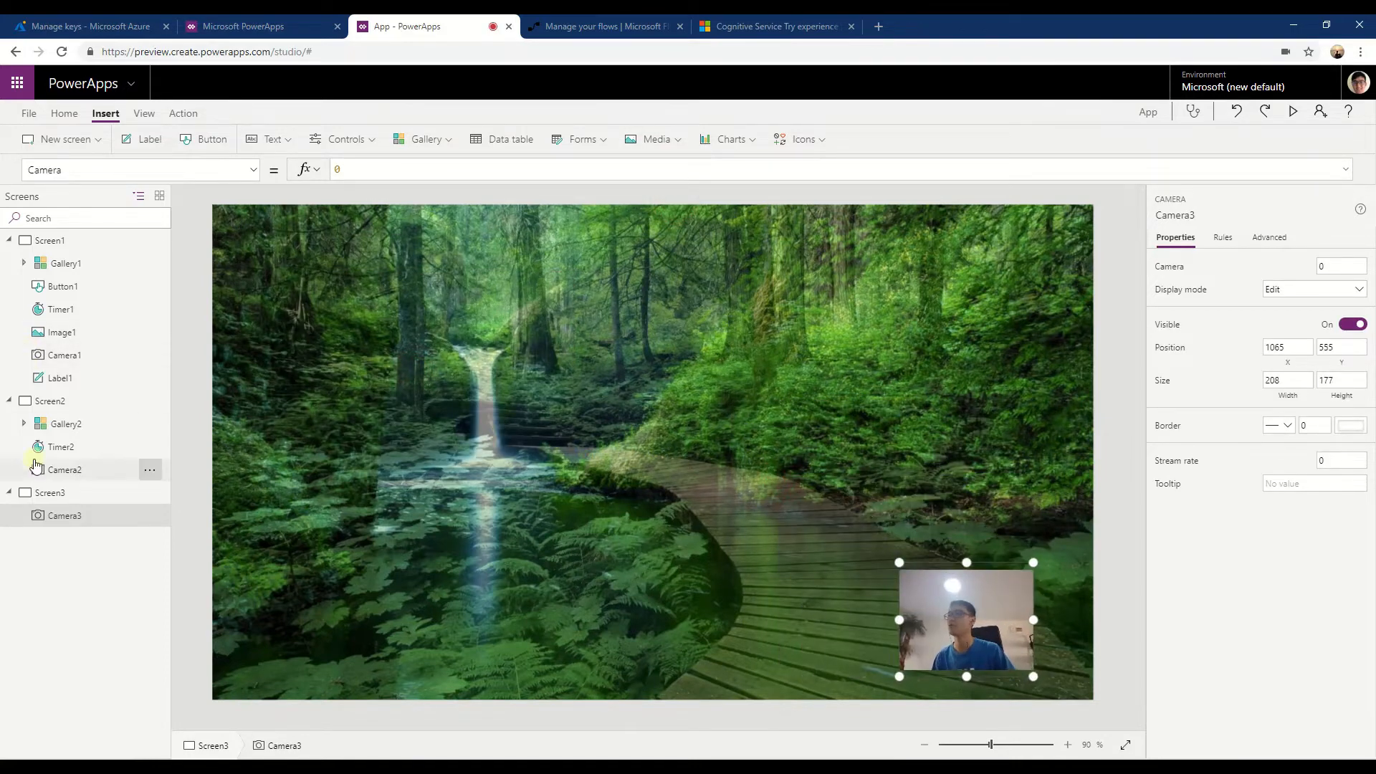
left_click(78, 400)
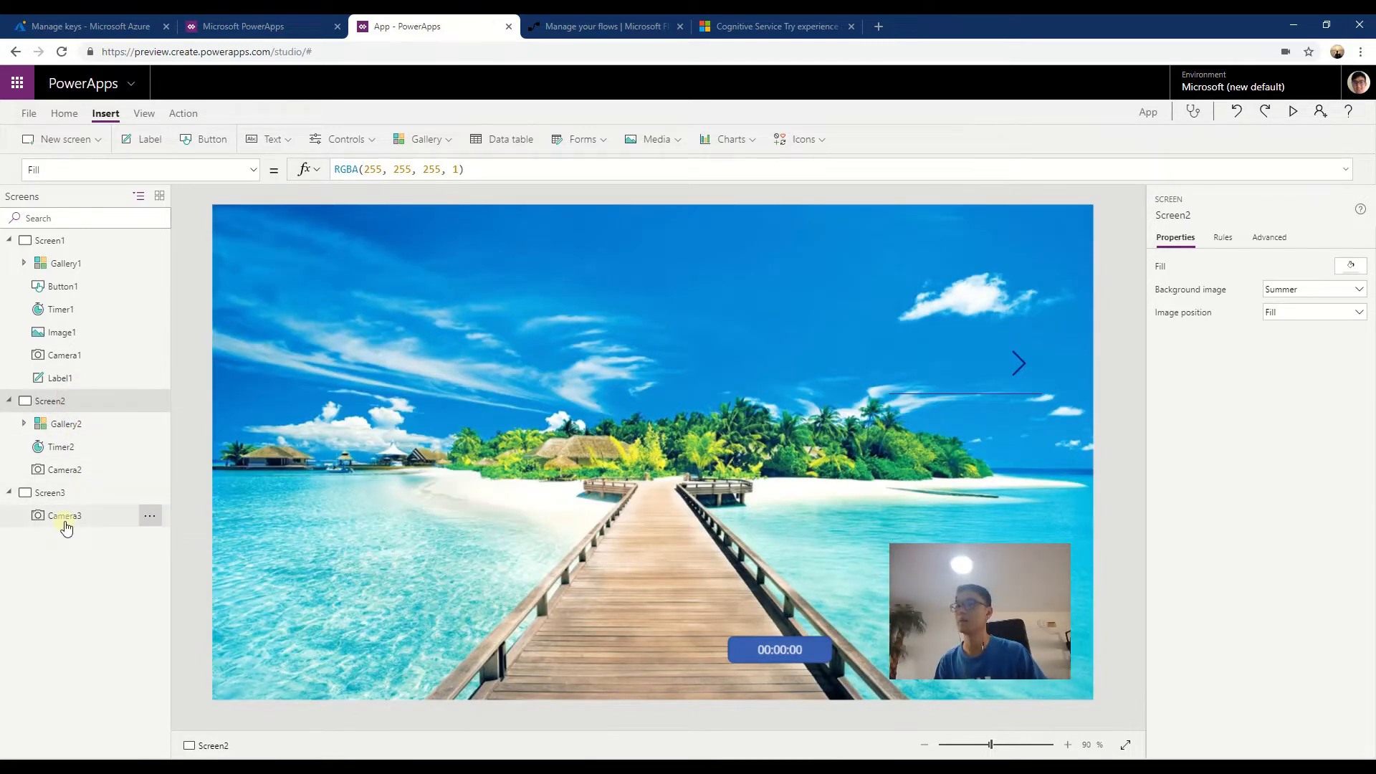
left_click(979, 586)
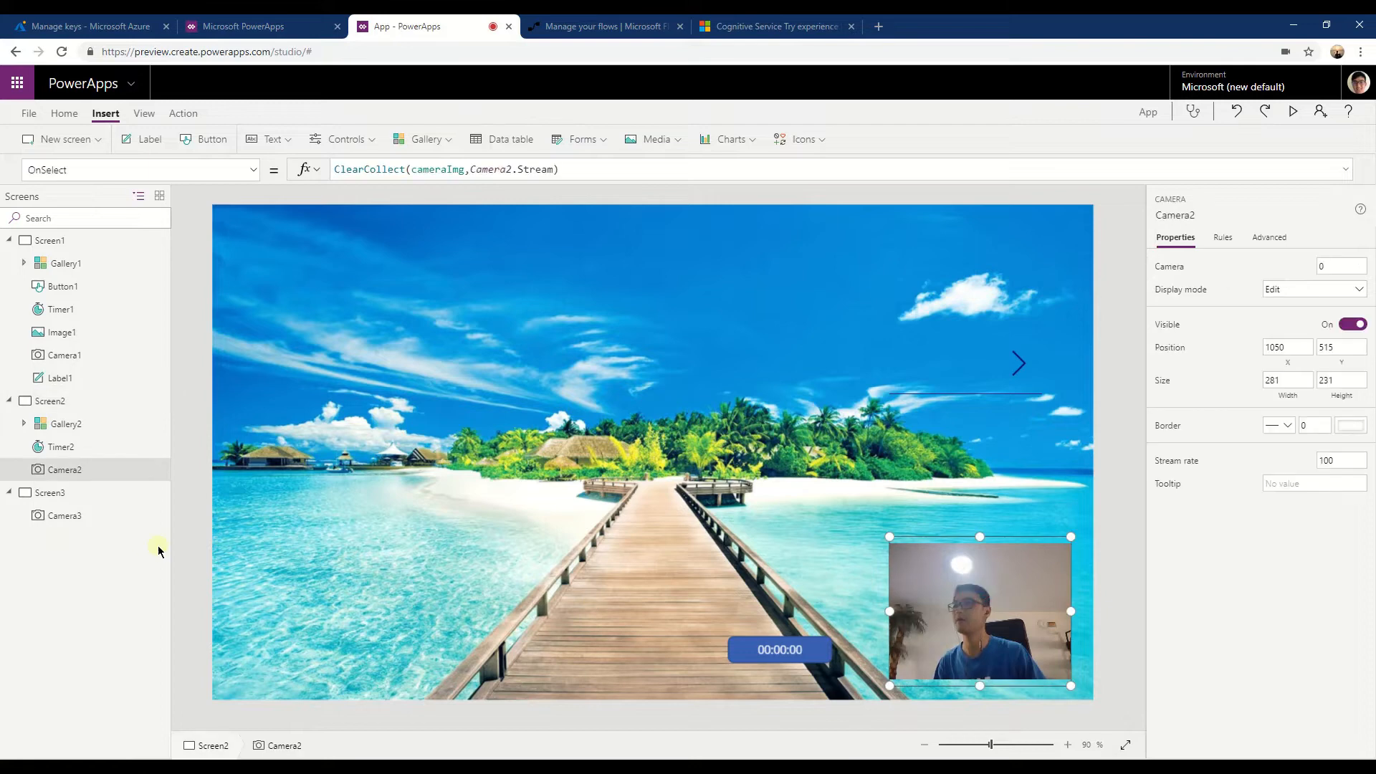
left_click(89, 515)
mouse_move(979, 631)
left_mouse_down()
mouse_move(408, 614)
mouse_move(792, 611)
mouse_move(968, 631)
left_mouse_up()
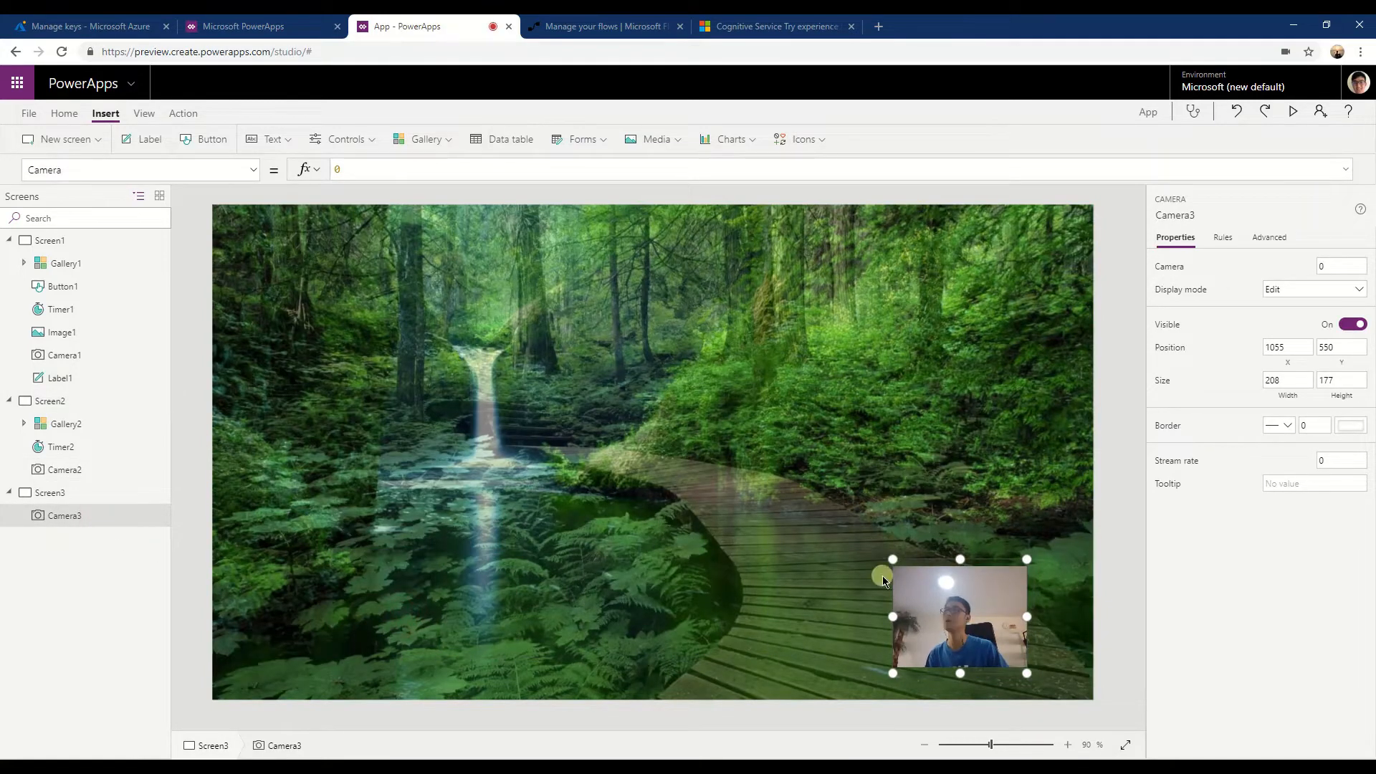
Set Camera3's Width formula to Camera2.Width
left_click(255, 172)
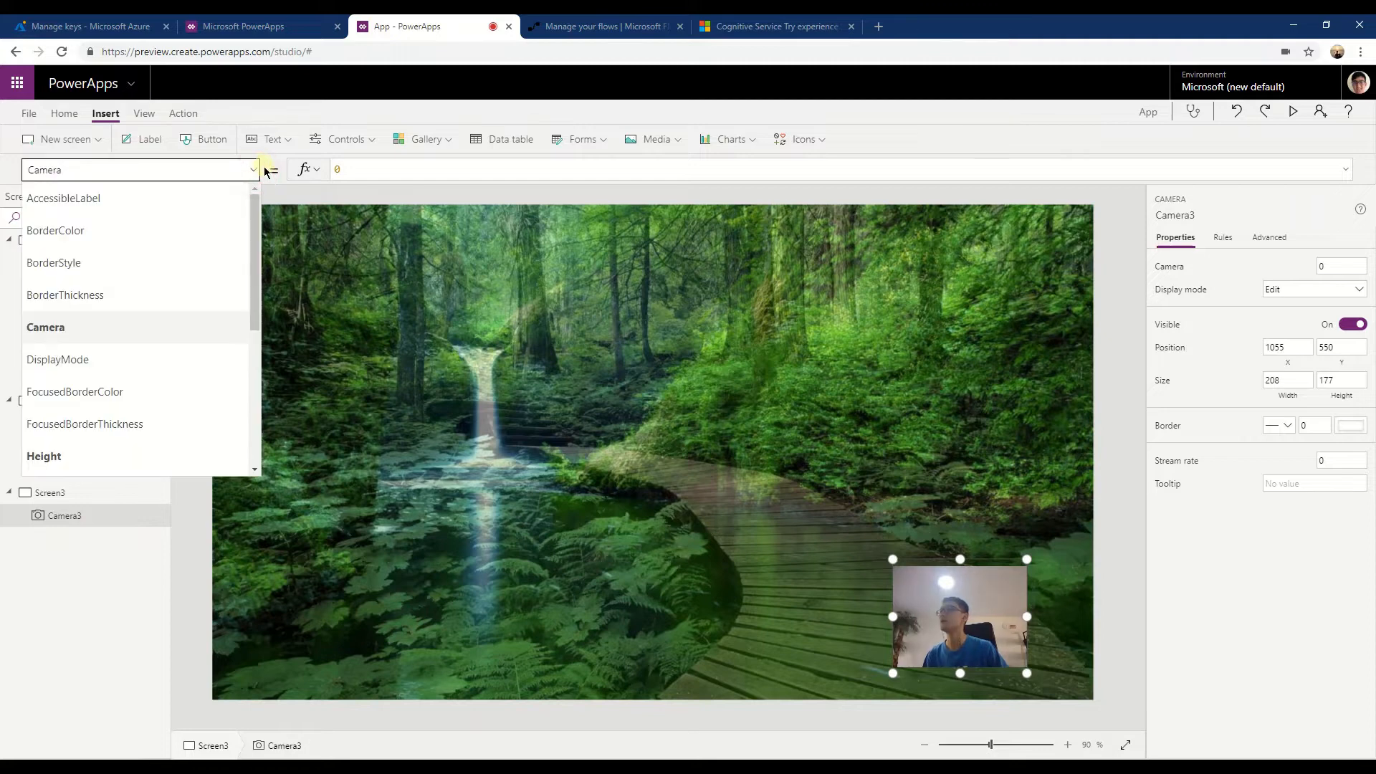
scroll(183, 405, "down", 5)
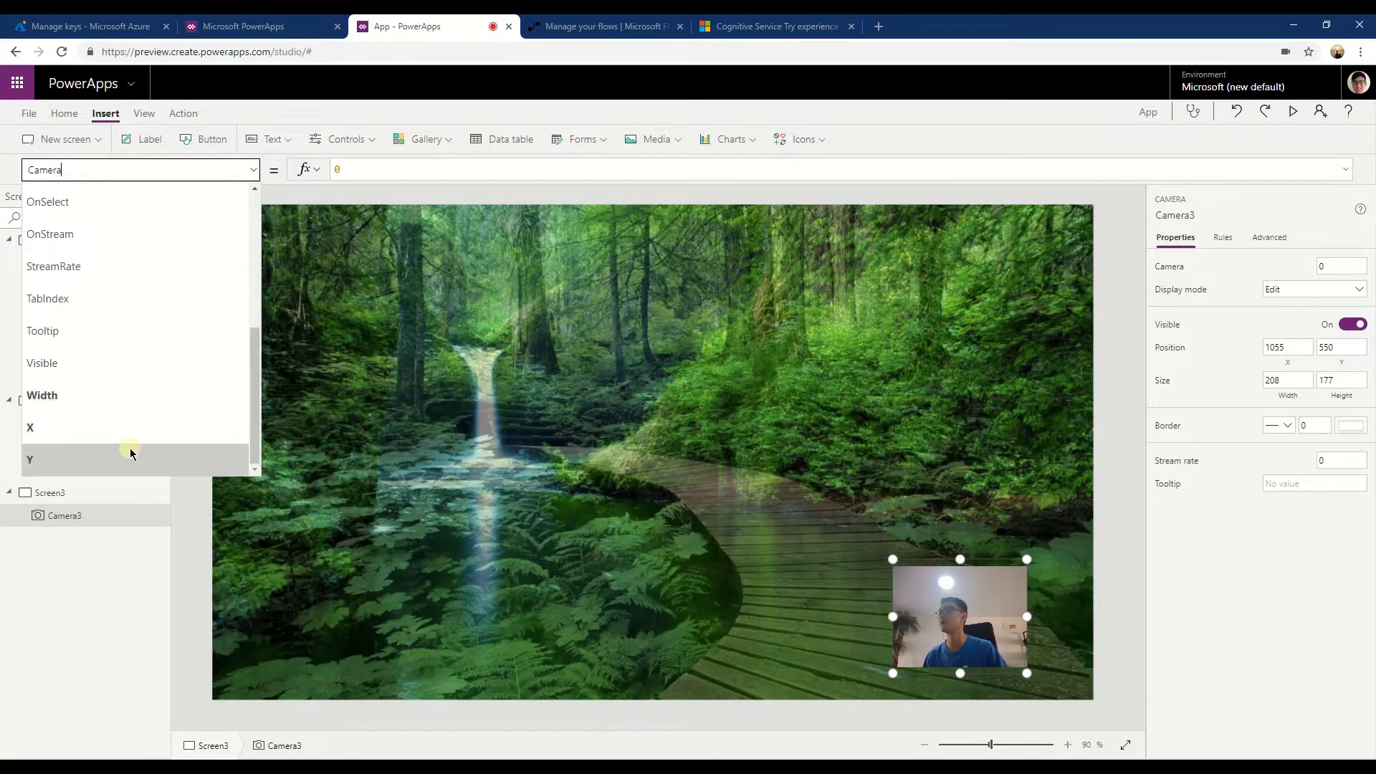
left_click(140, 399)
left_click(390, 169)
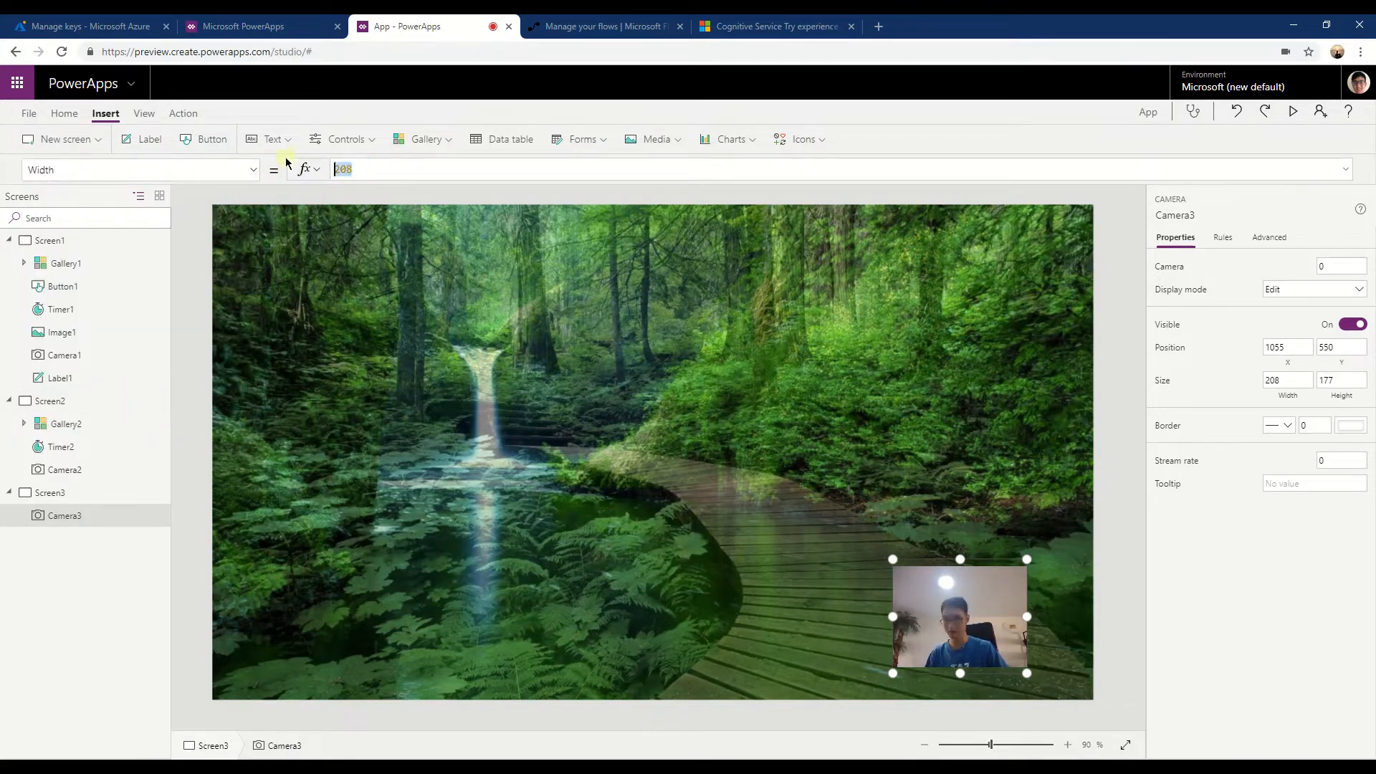
type("Camera")
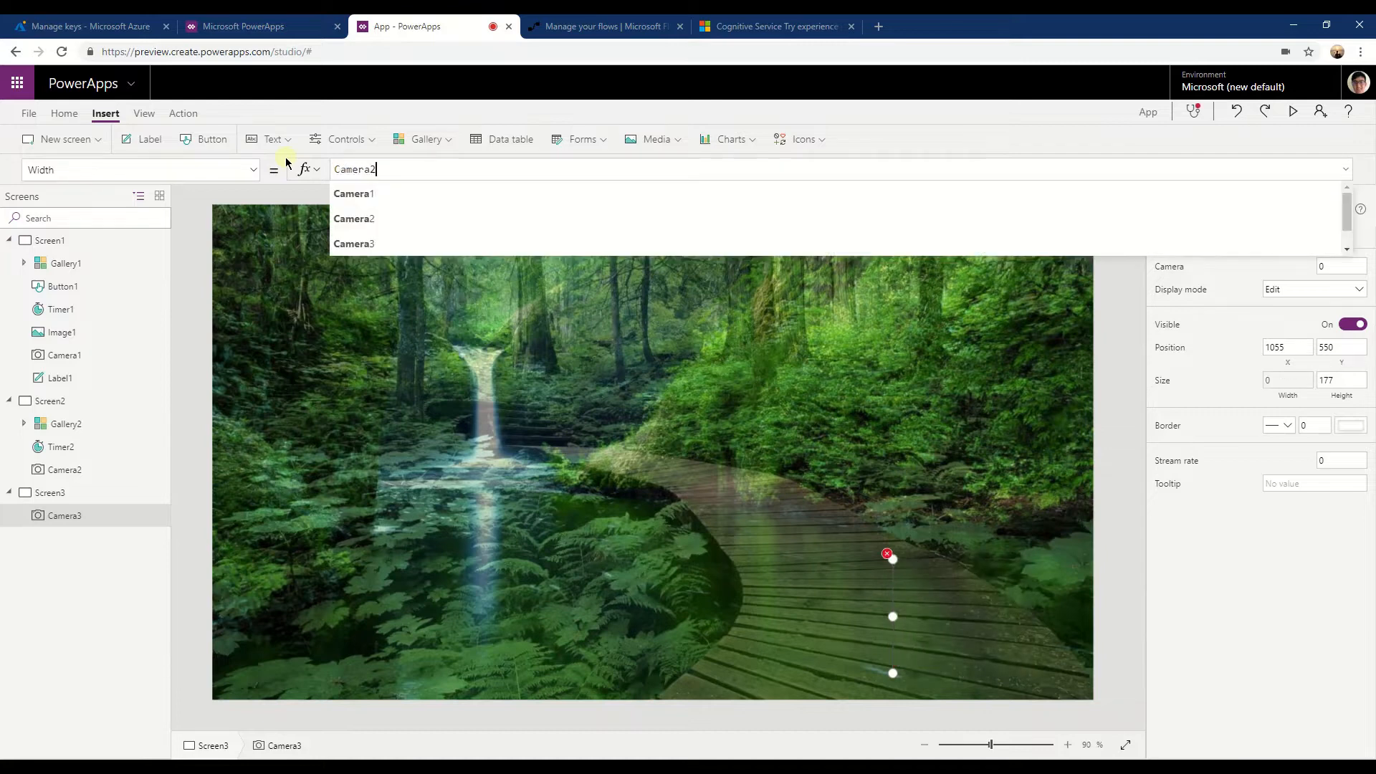
type("2")
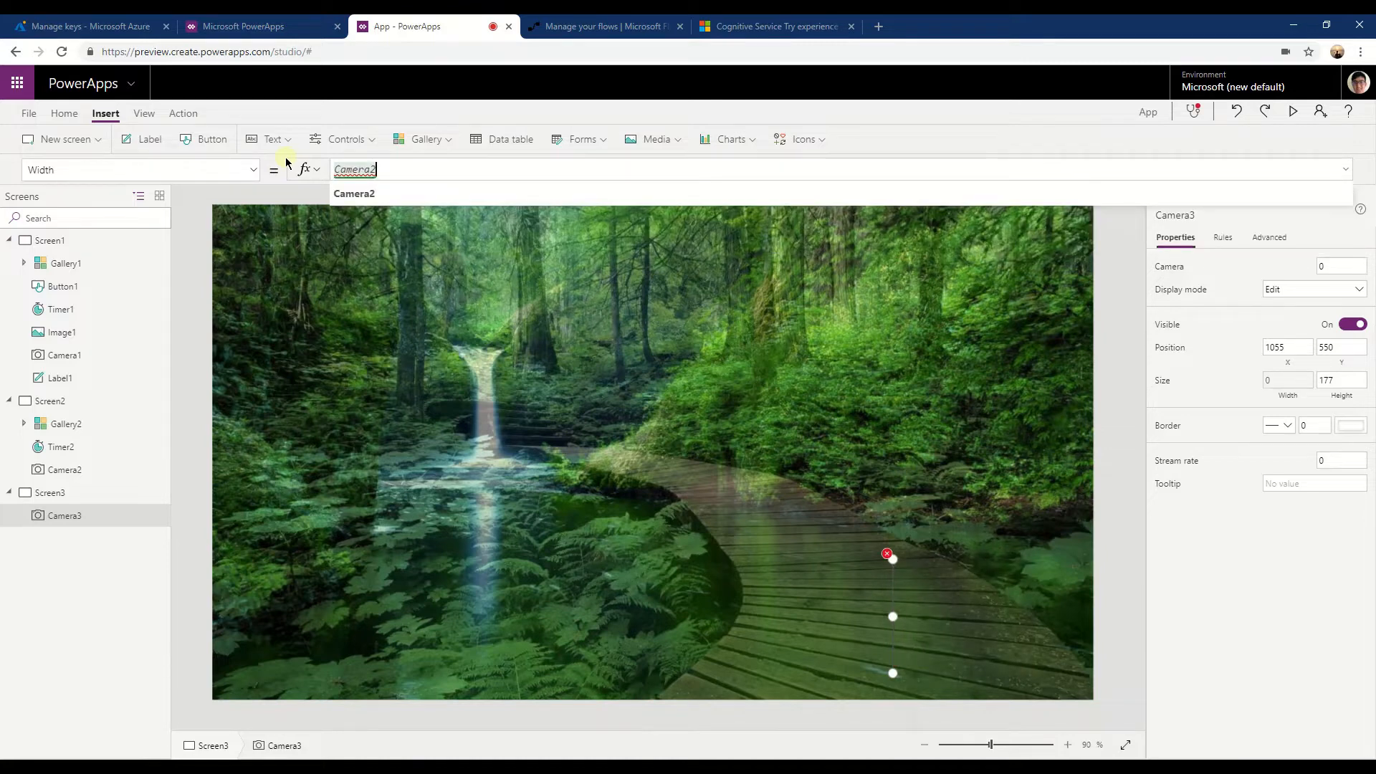
type(".Width")
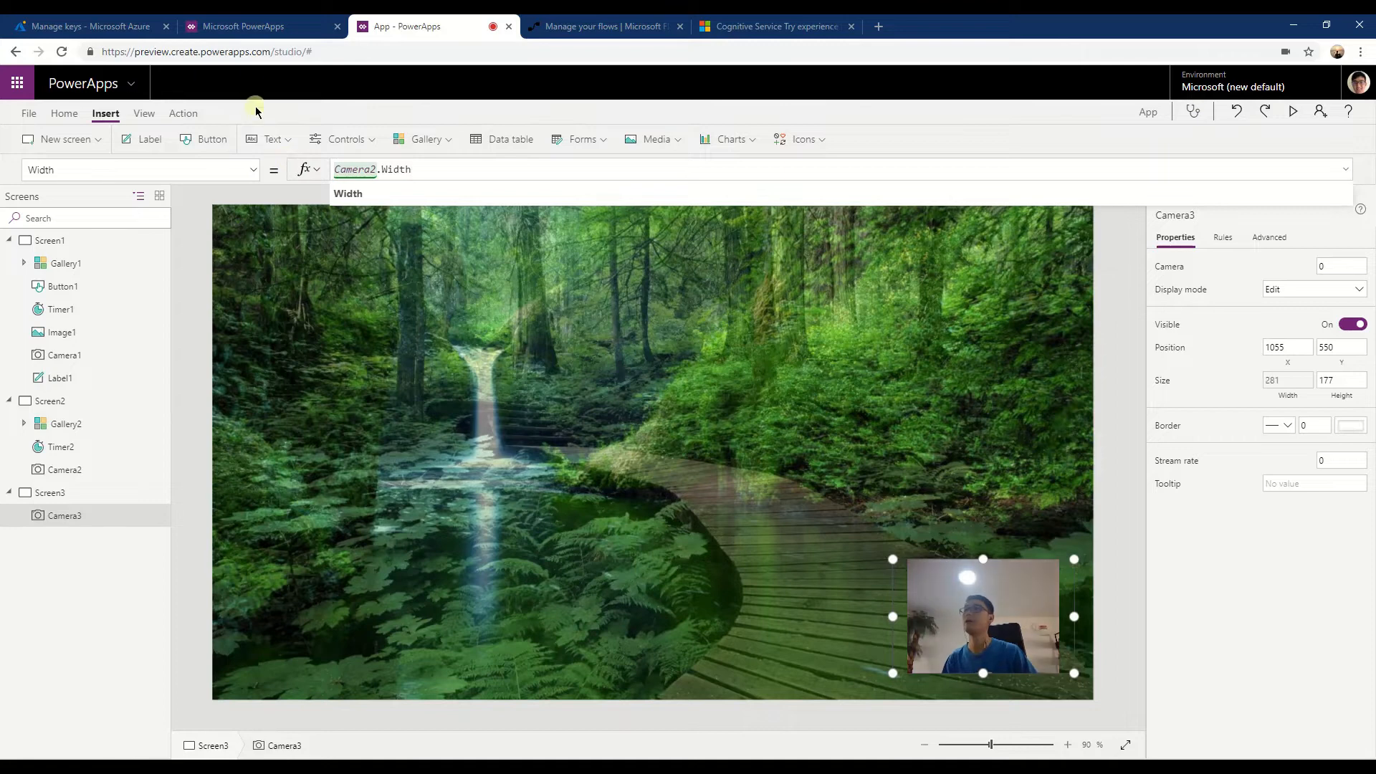
left_click_drag(382, 170, 322, 172)
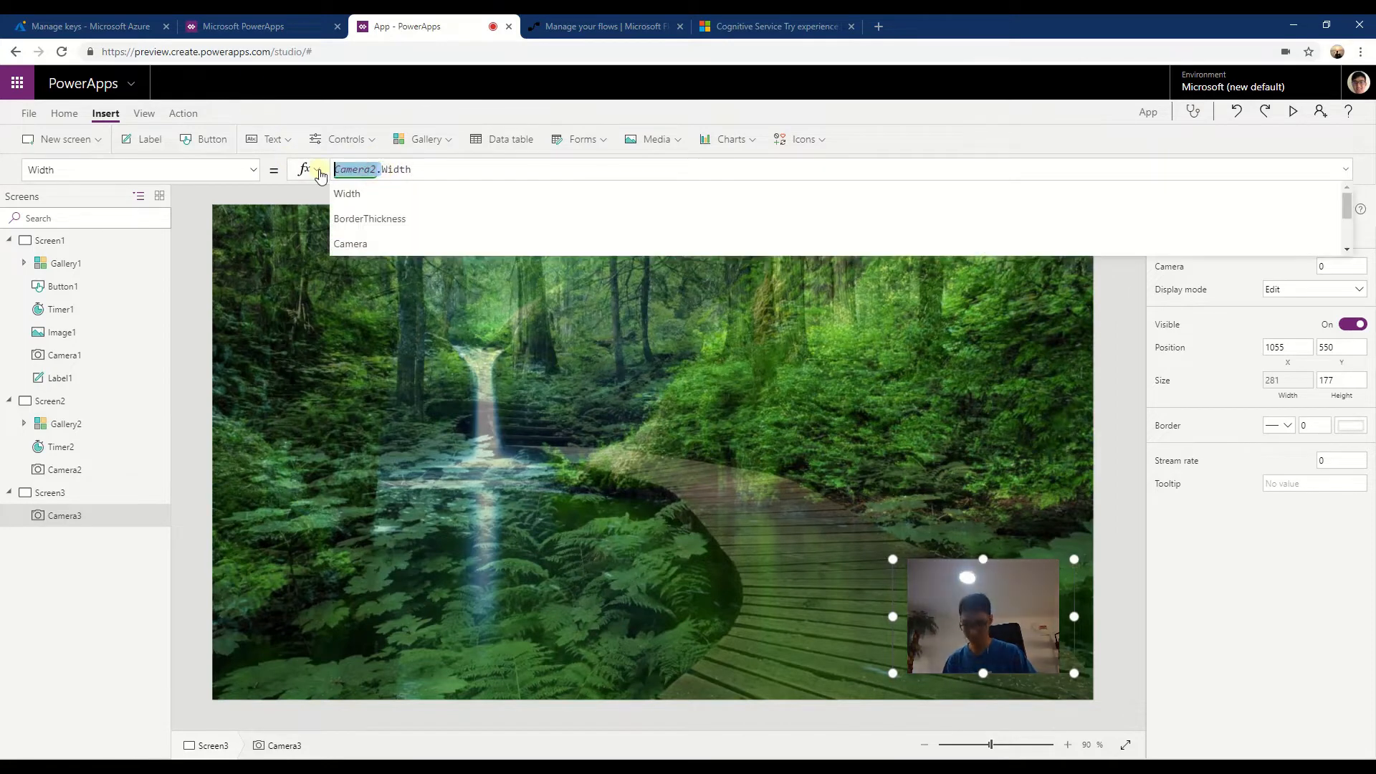
Bind Camera3's X and Y to Camera2.X and Camera2.Y
left_click(255, 172)
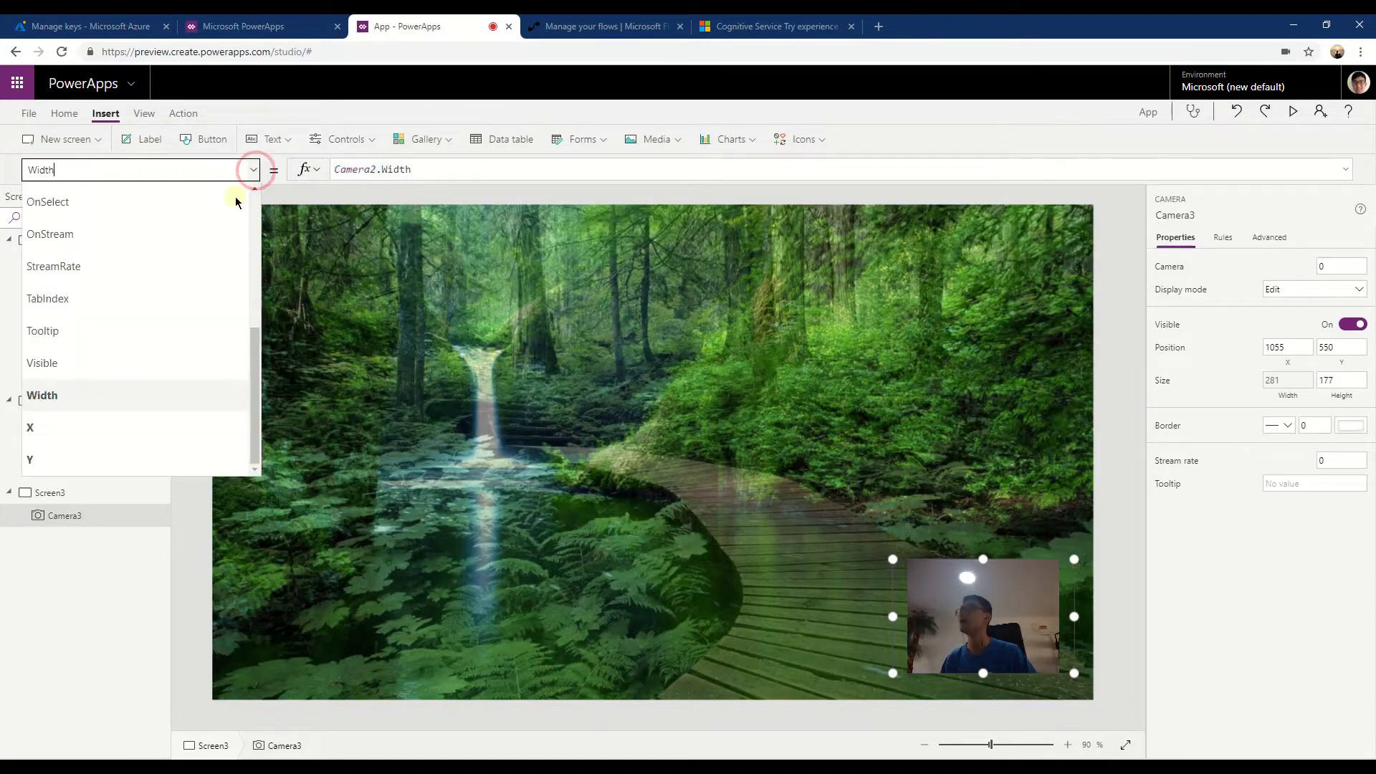
left_click(117, 424)
left_click(384, 170)
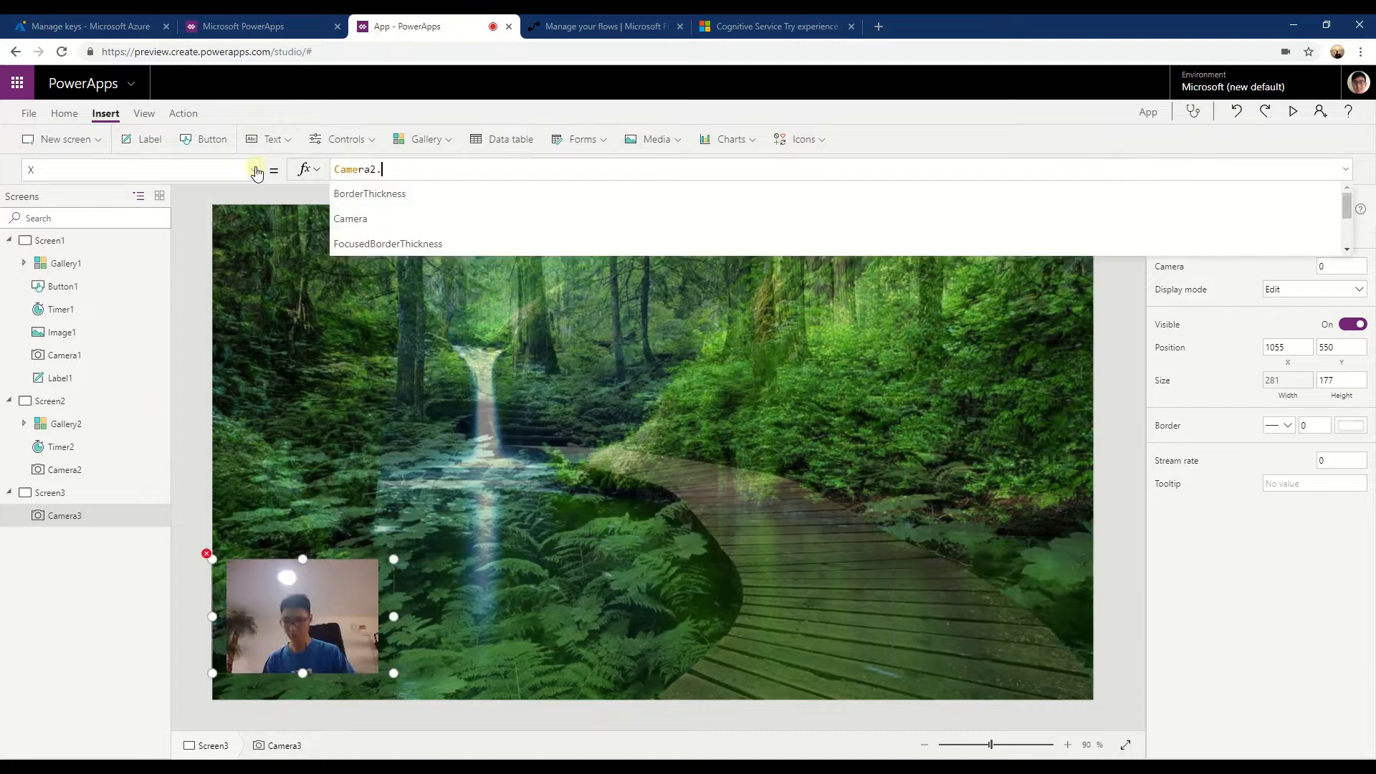
type("X")
left_click(255, 170)
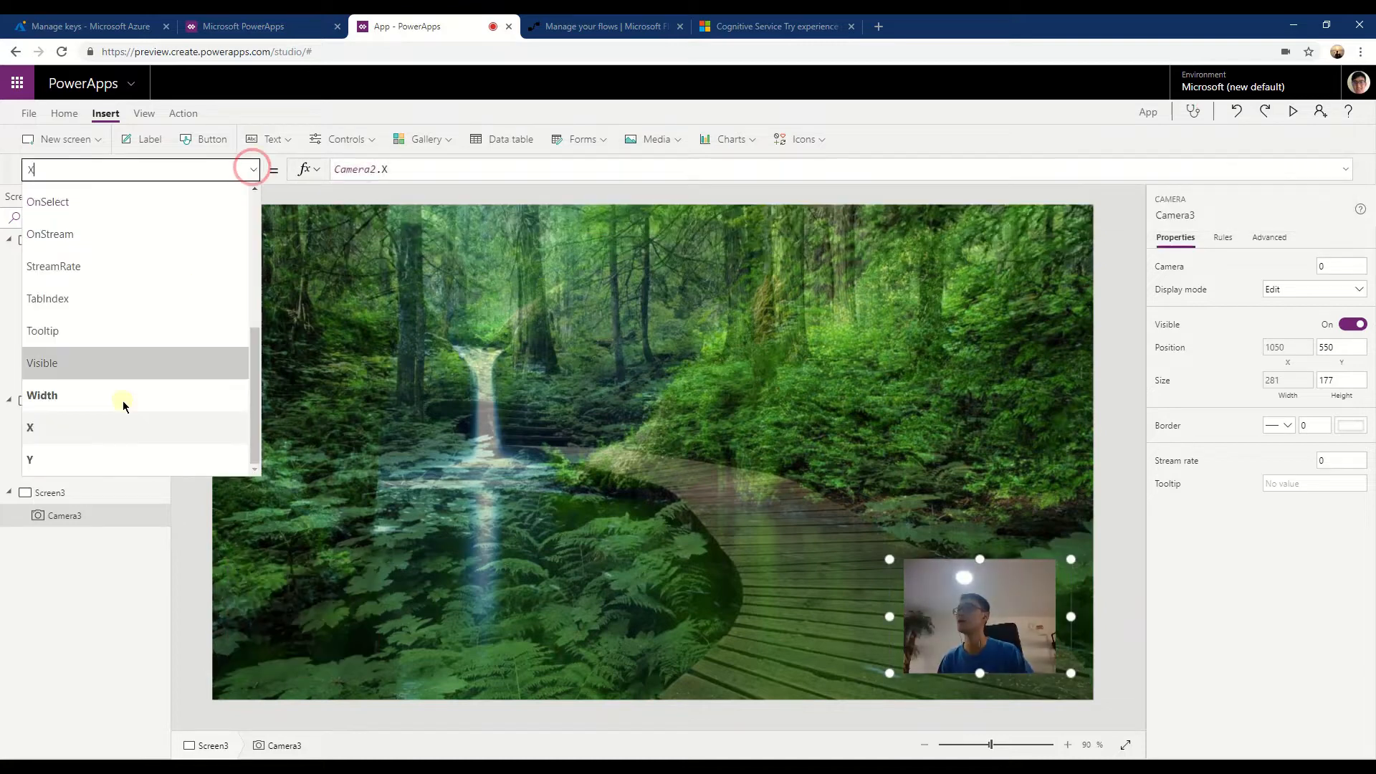
left_click(117, 459)
double_click(394, 169)
type("Camera2.")
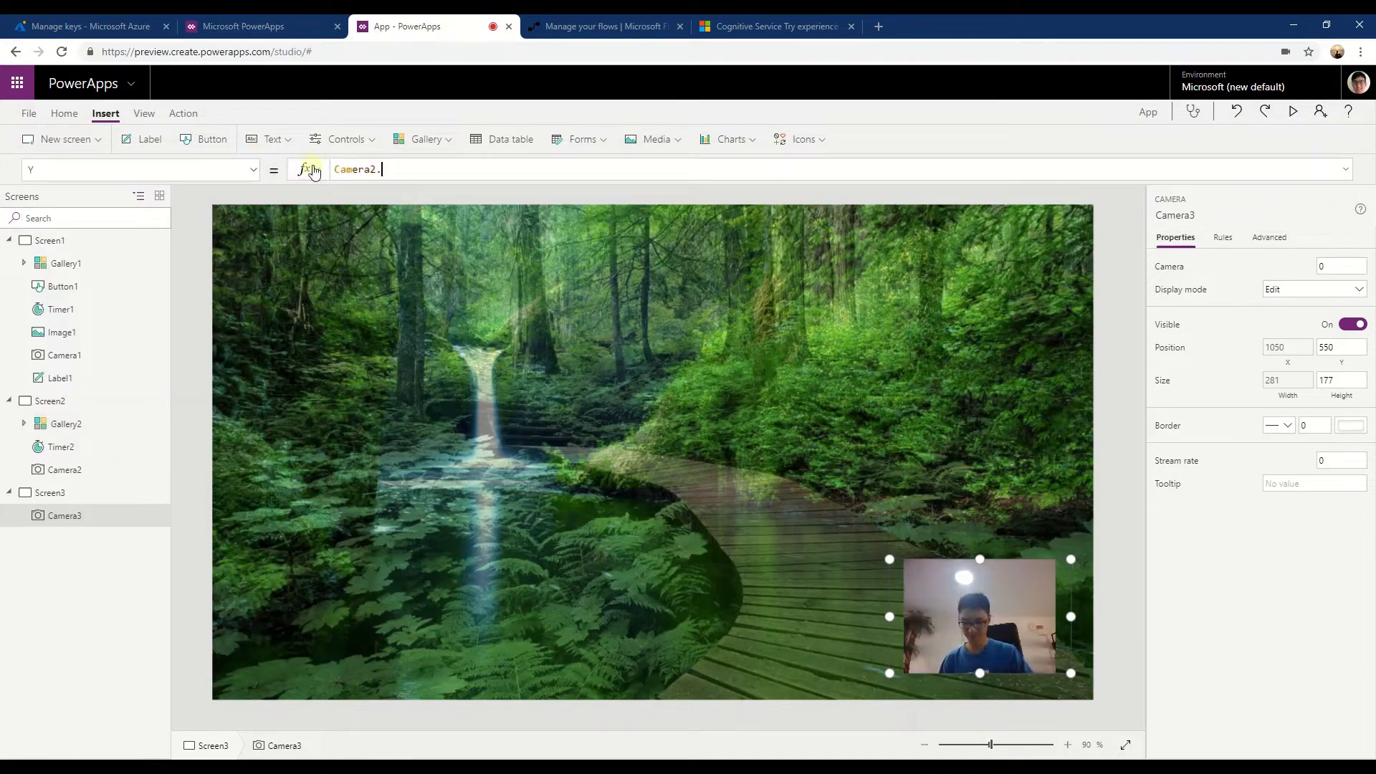
type("Y")
Set Camera3's Height formula to Camera2.Height
left_click(251, 170)
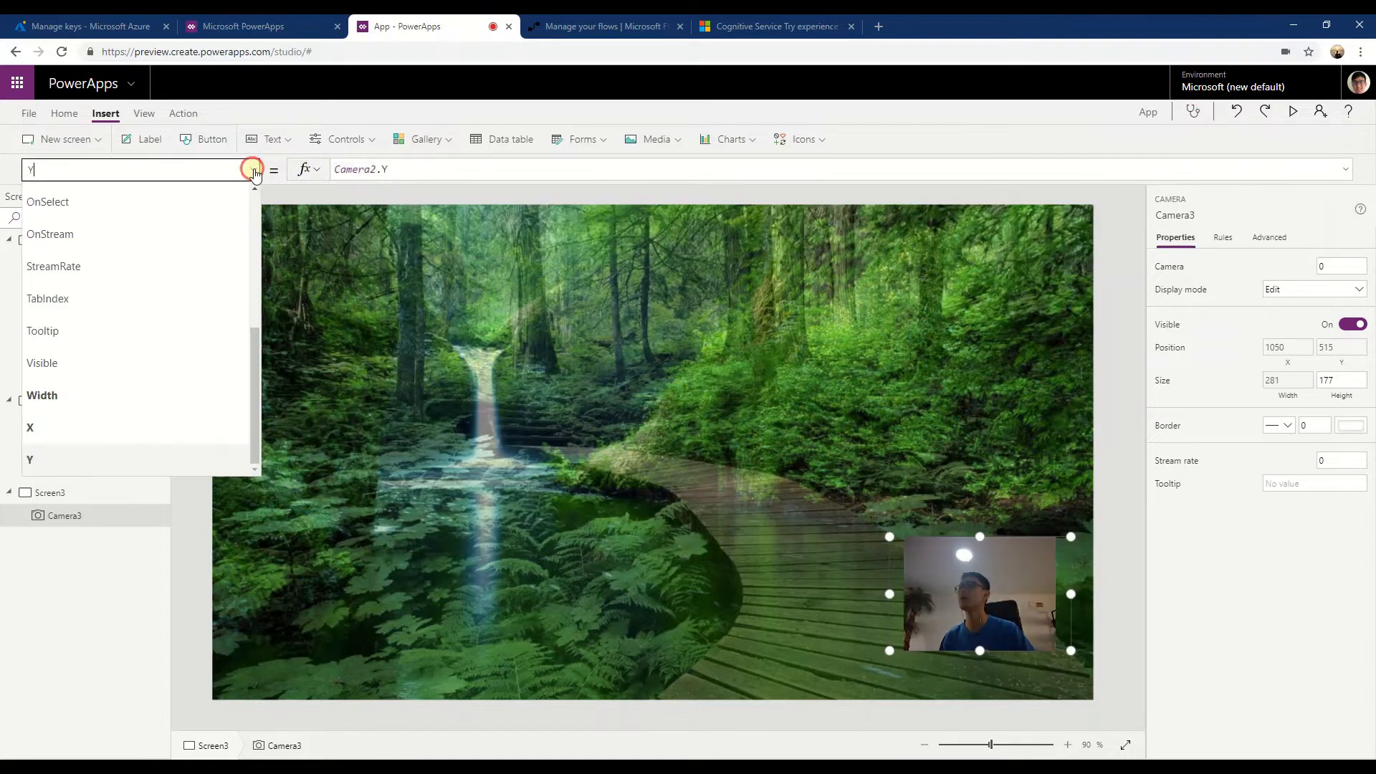
scroll(236, 270, "up", 5)
left_click(139, 380)
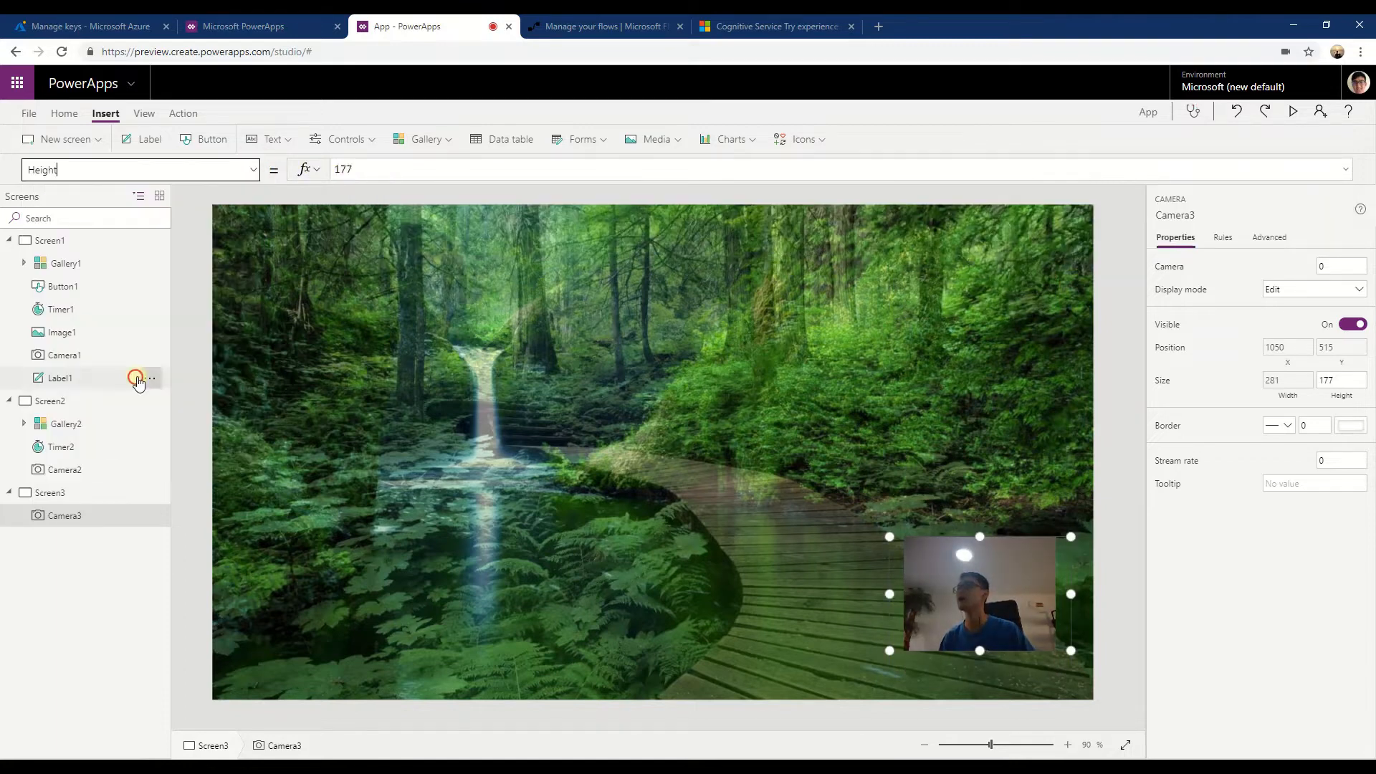
left_click(371, 169)
type("Camera2.")
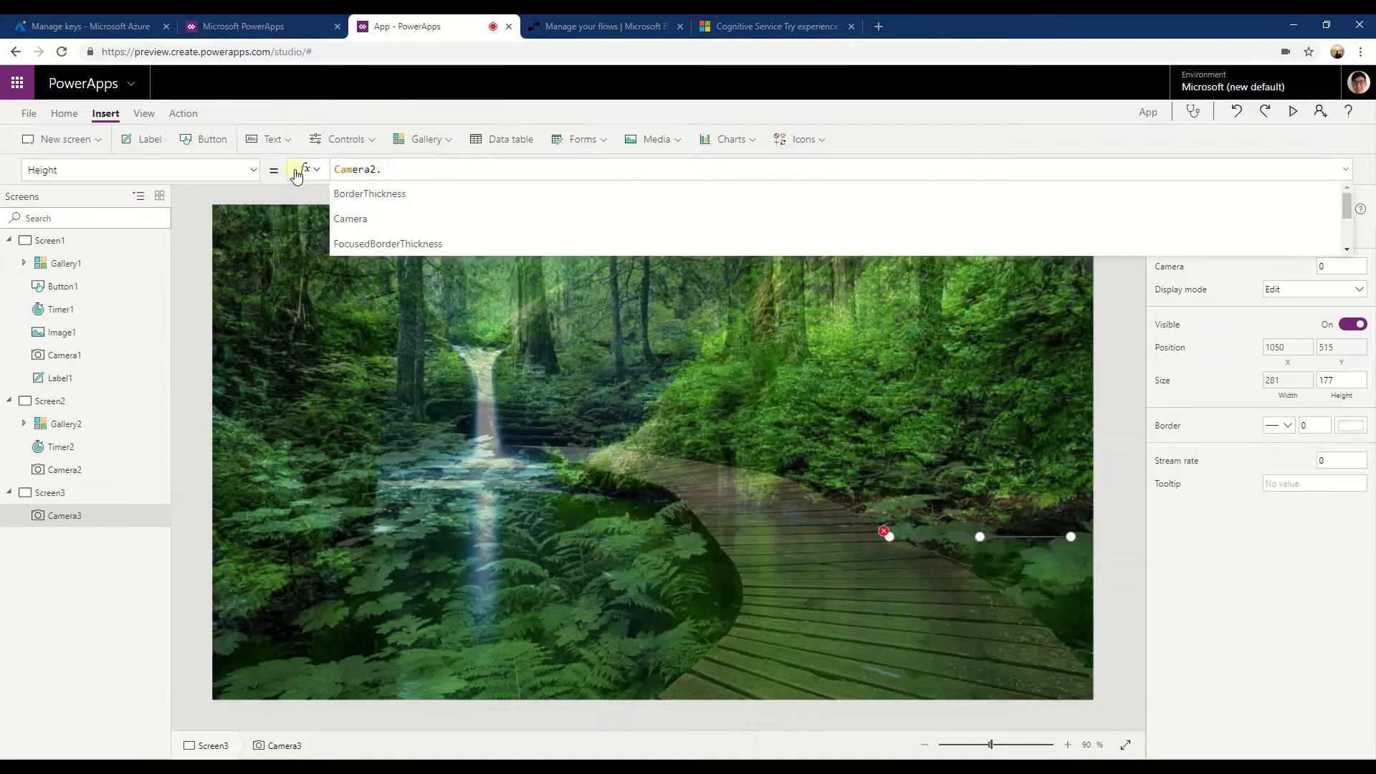
type("Hei")
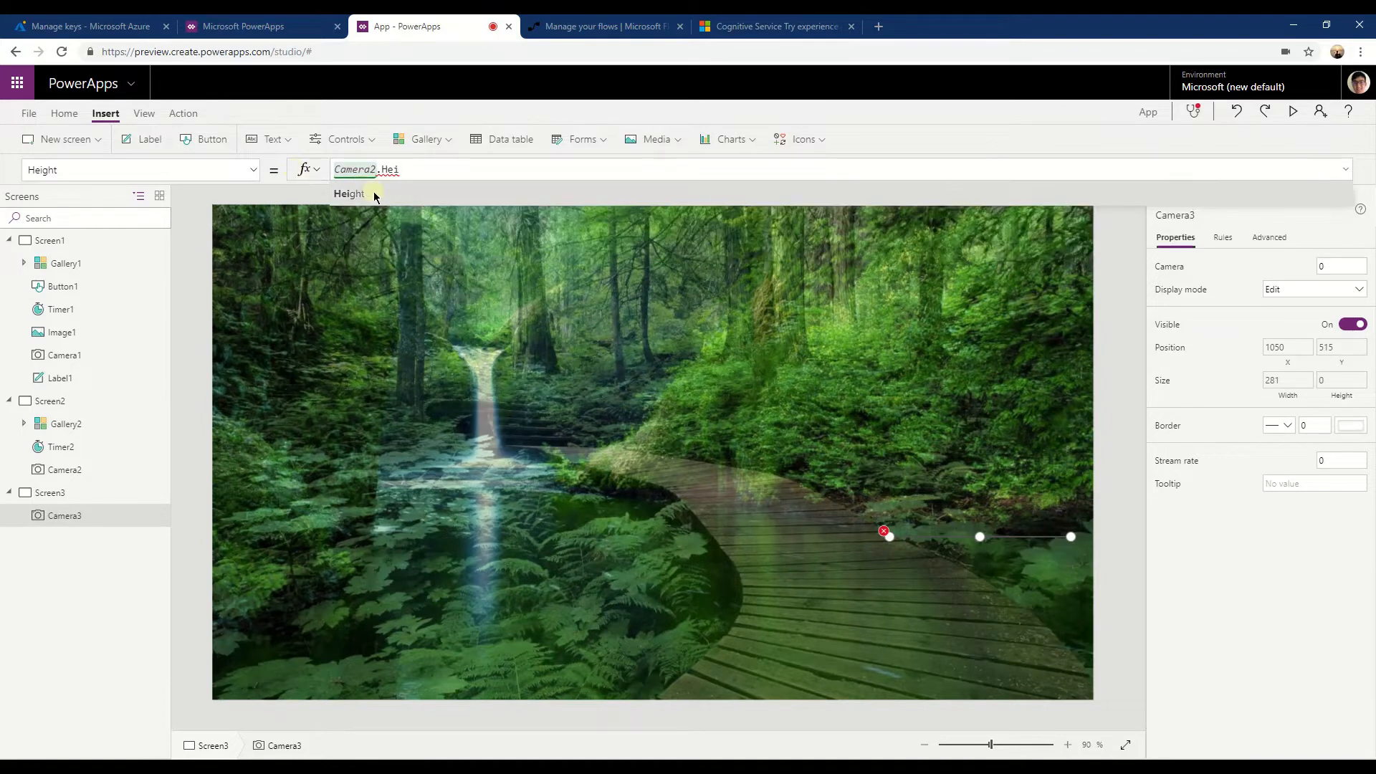
left_click(396, 195)
left_click(803, 547)
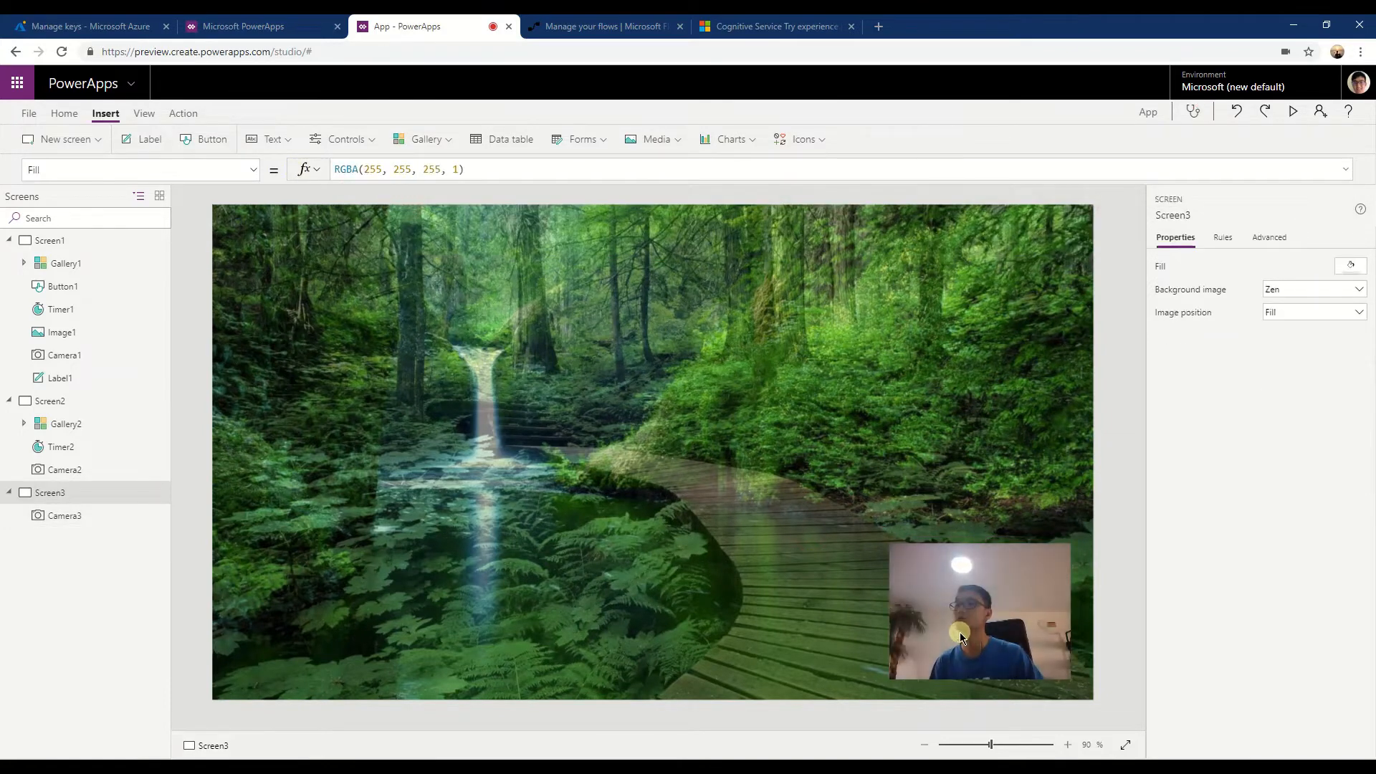
Move Screen2's camera to the bottom-left corner and resize it to 364×255
left_click(53, 400)
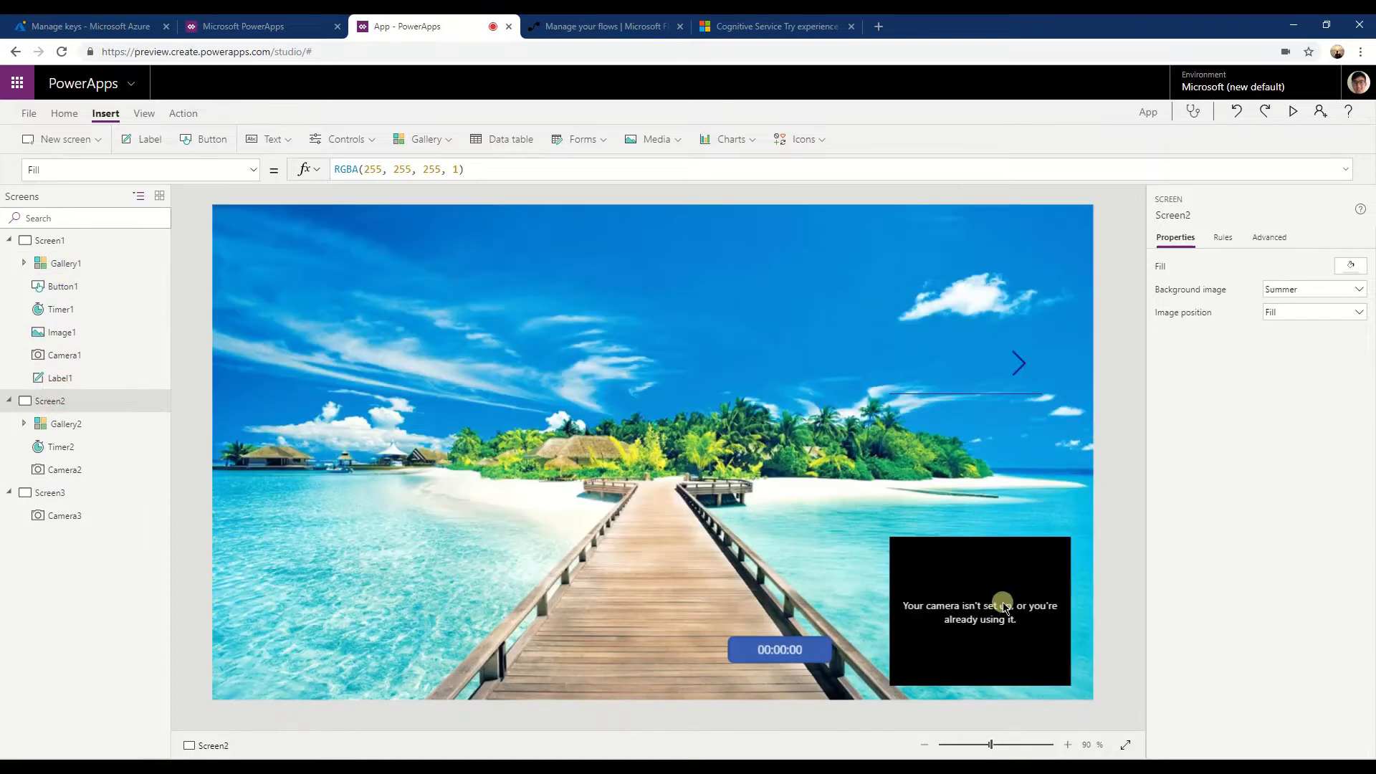
left_click(996, 601)
left_click_drag(975, 599, 301, 576)
left_click_drag(420, 543, 473, 524)
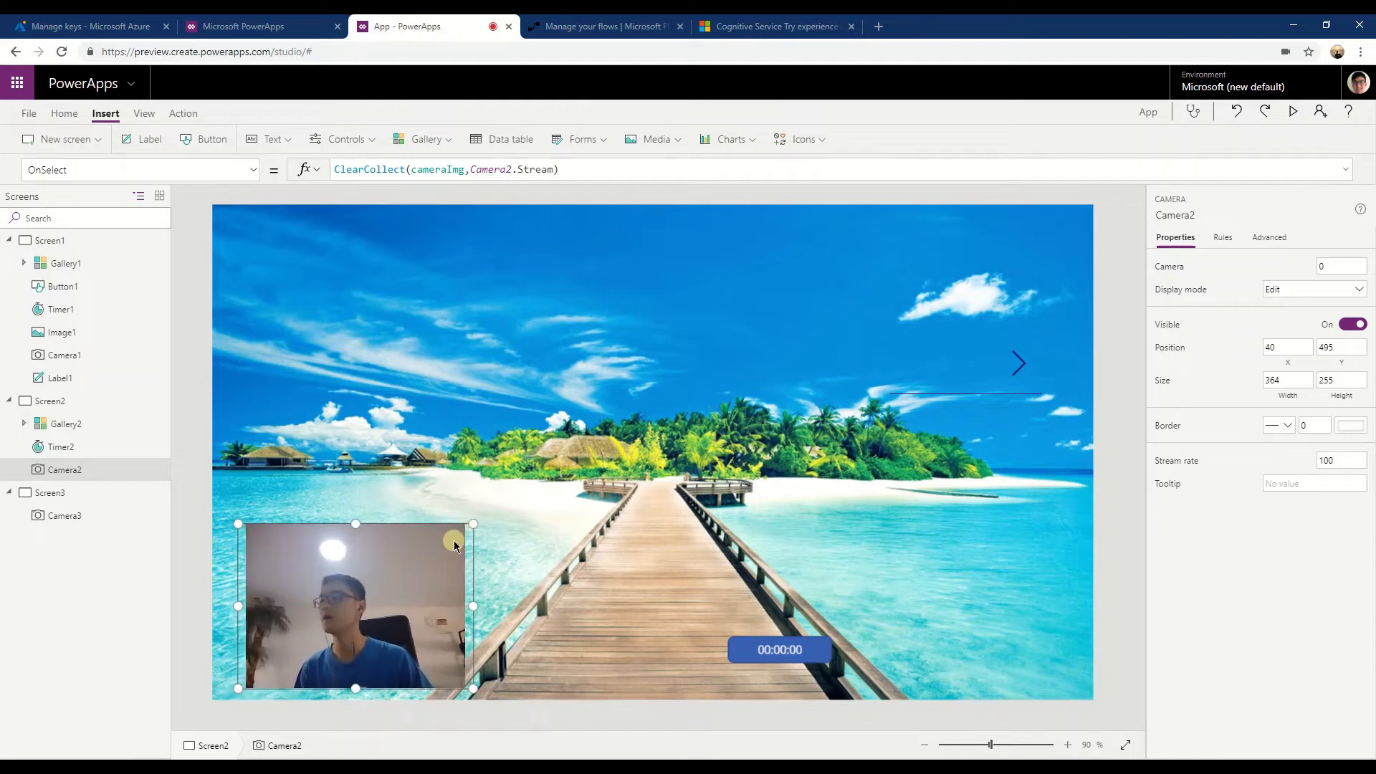
Back on Screen3, select Camera3 and bring up its property list
left_click(91, 490)
left_click(383, 578)
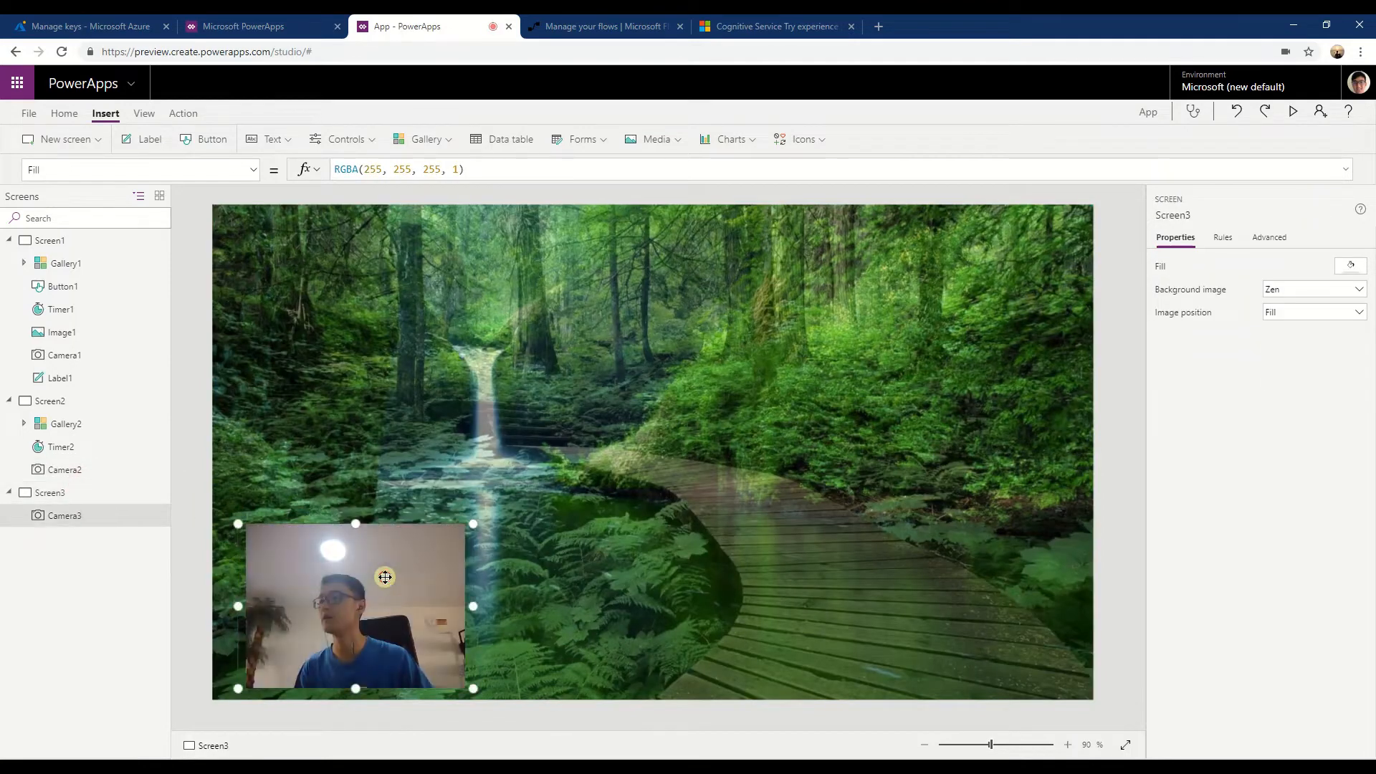
left_click(609, 552)
left_click(288, 586)
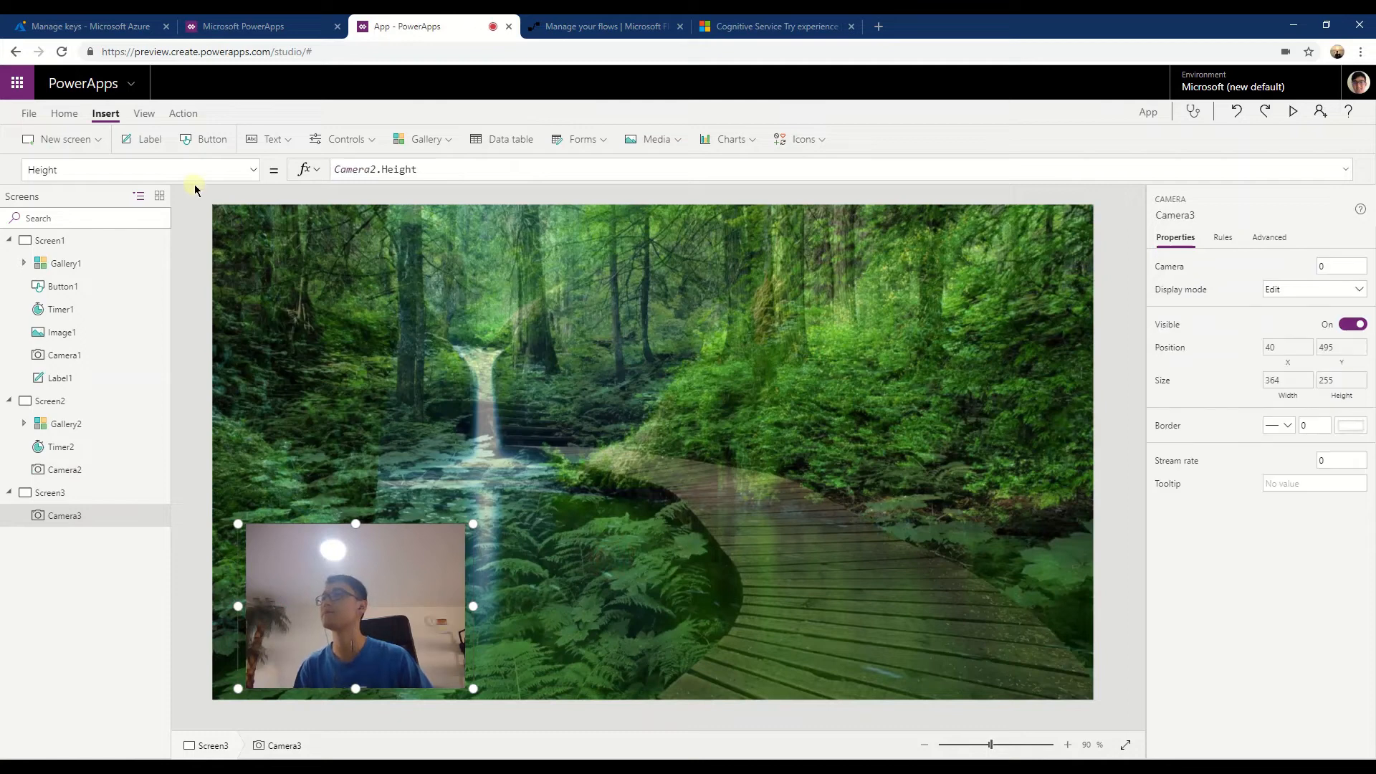
left_click(253, 170)
scroll(149, 345, "down", 5)
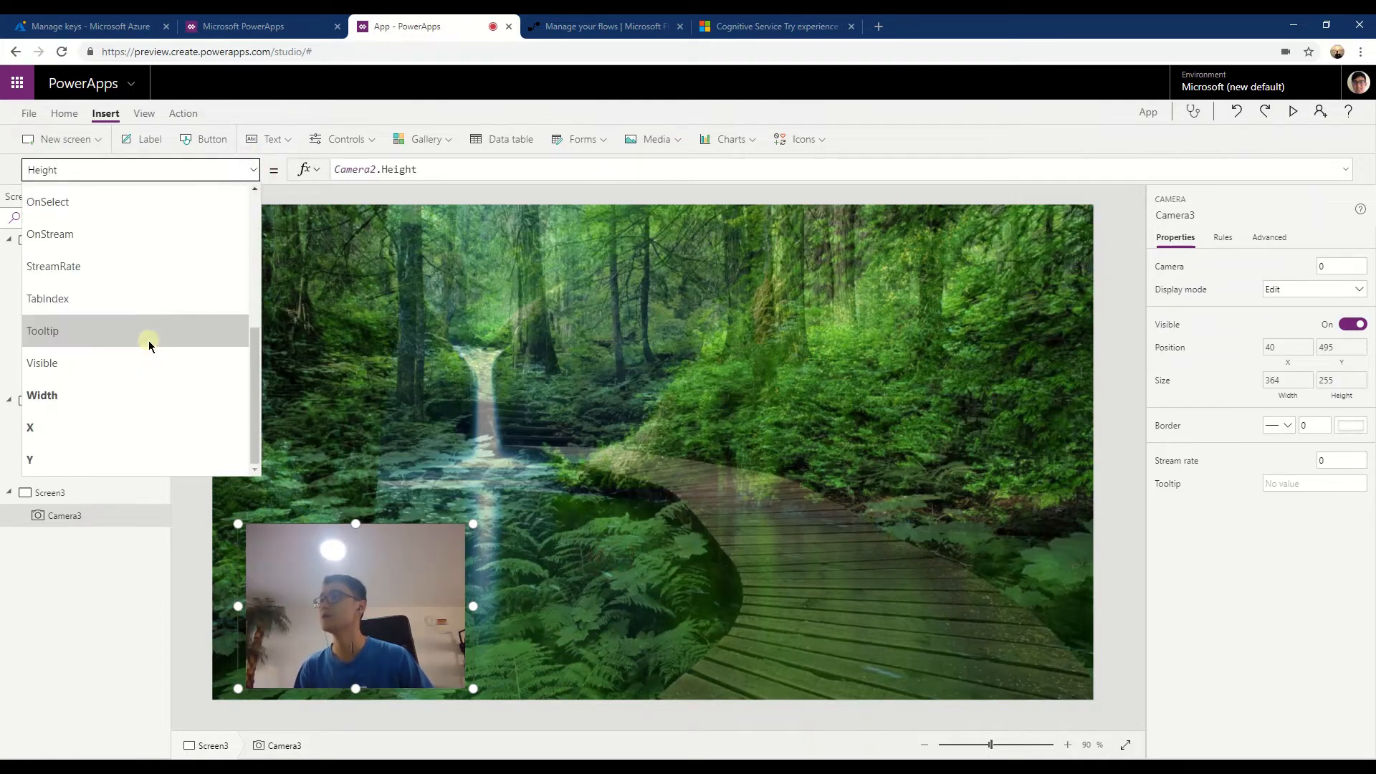
Set Camera3's StreamRate to 100
left_click(121, 267)
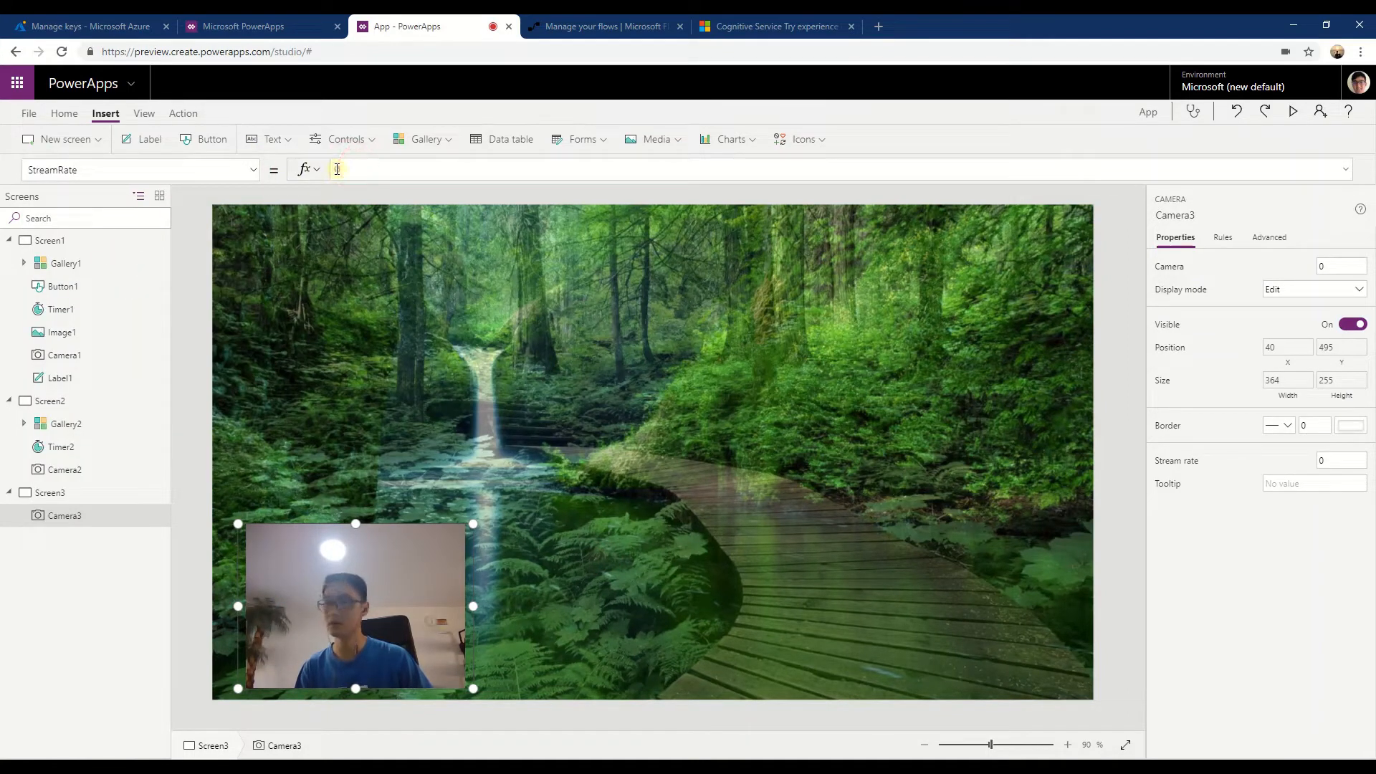
left_click_drag(359, 169, 320, 177)
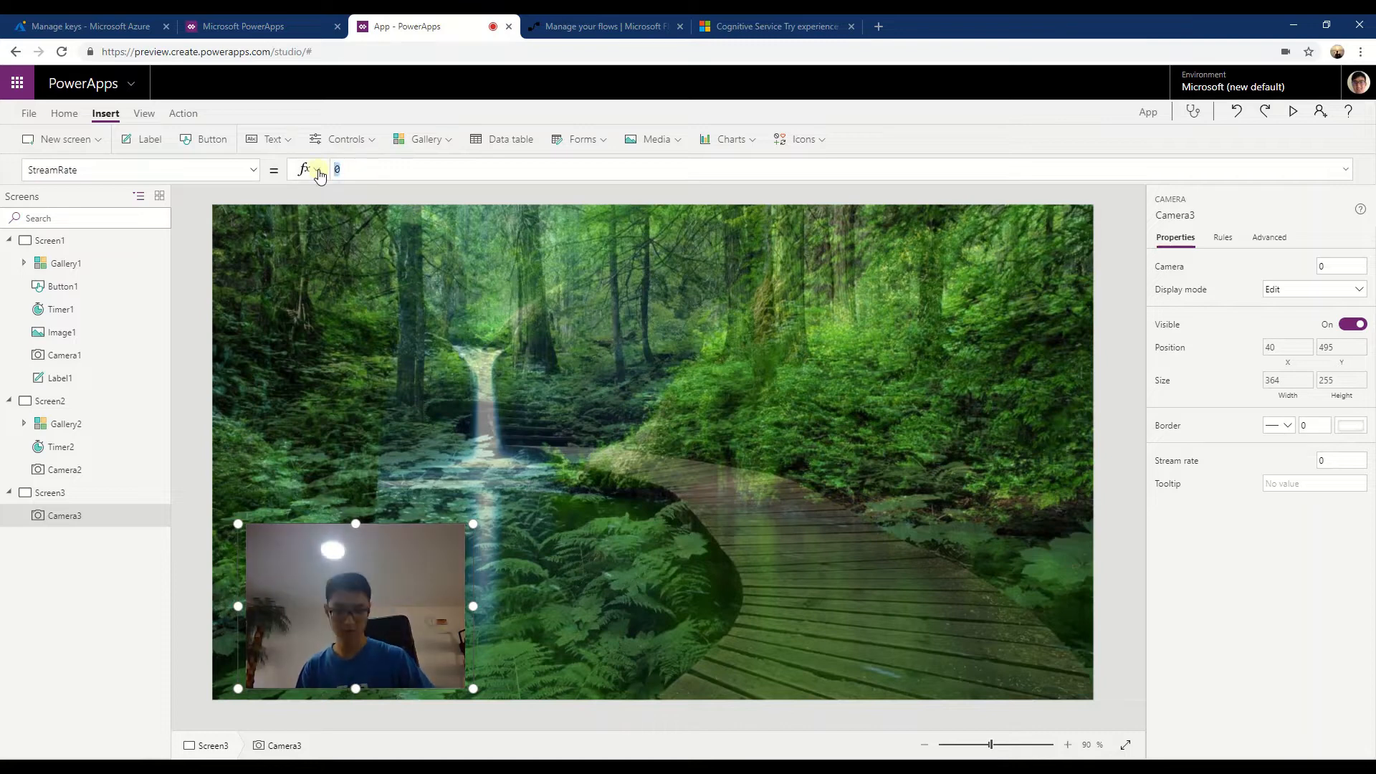
type("100")
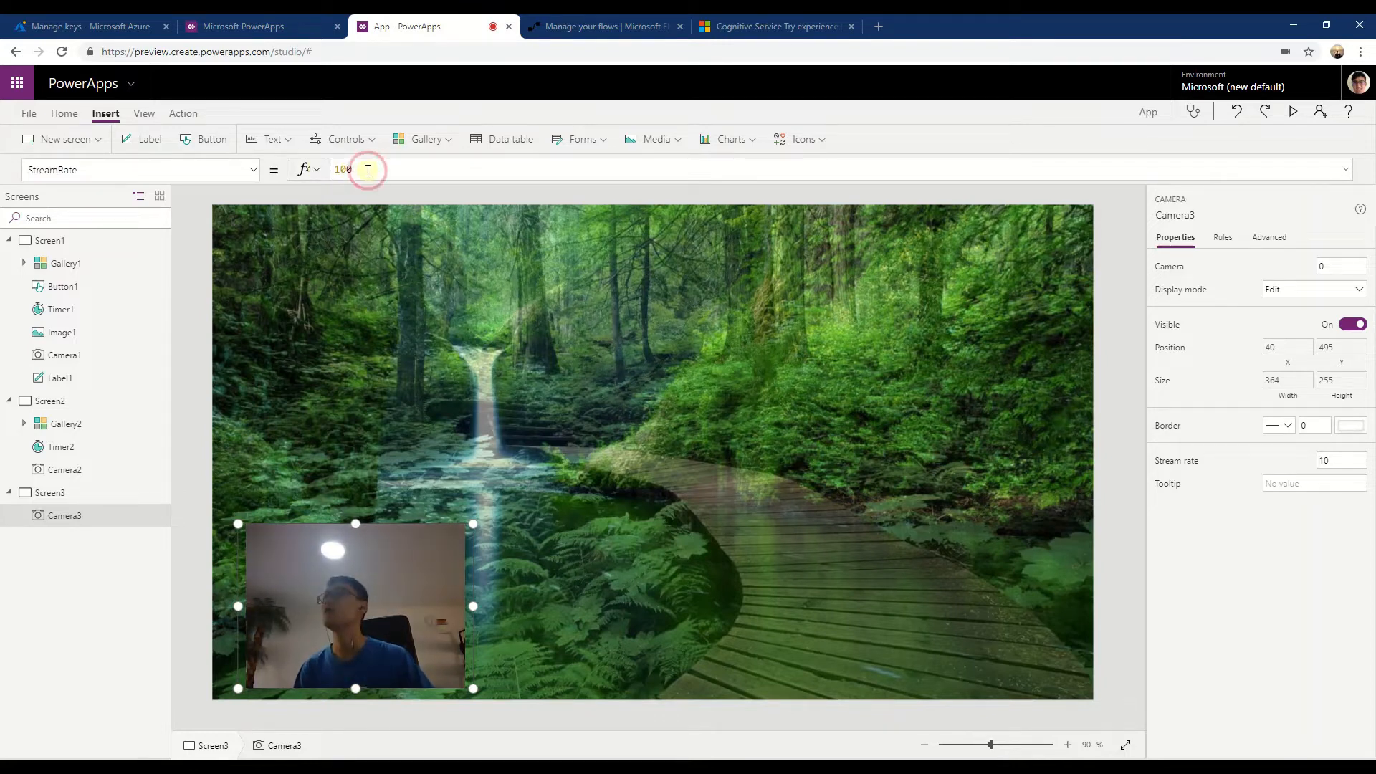
type("0")
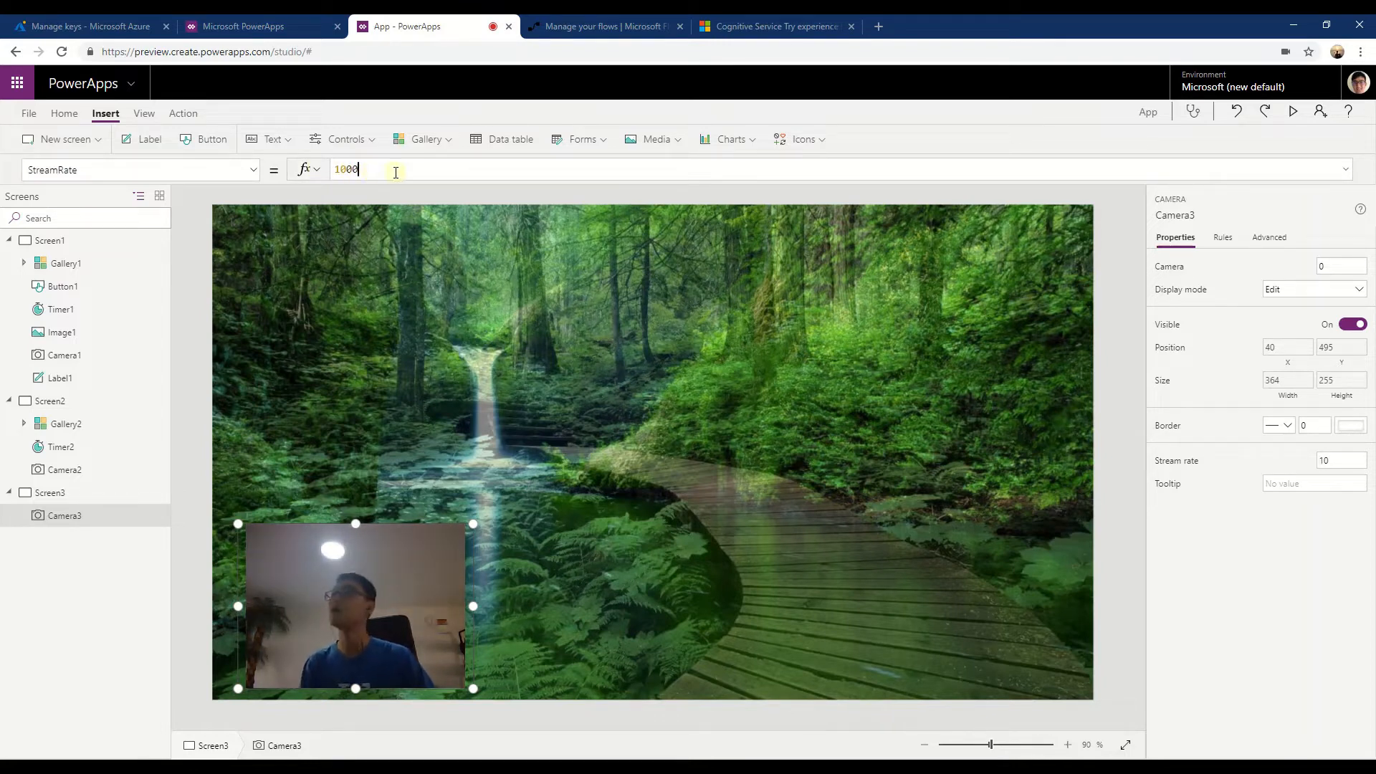
key("BackSpace")
Set Camera3's OnStream property to true
left_click(255, 172)
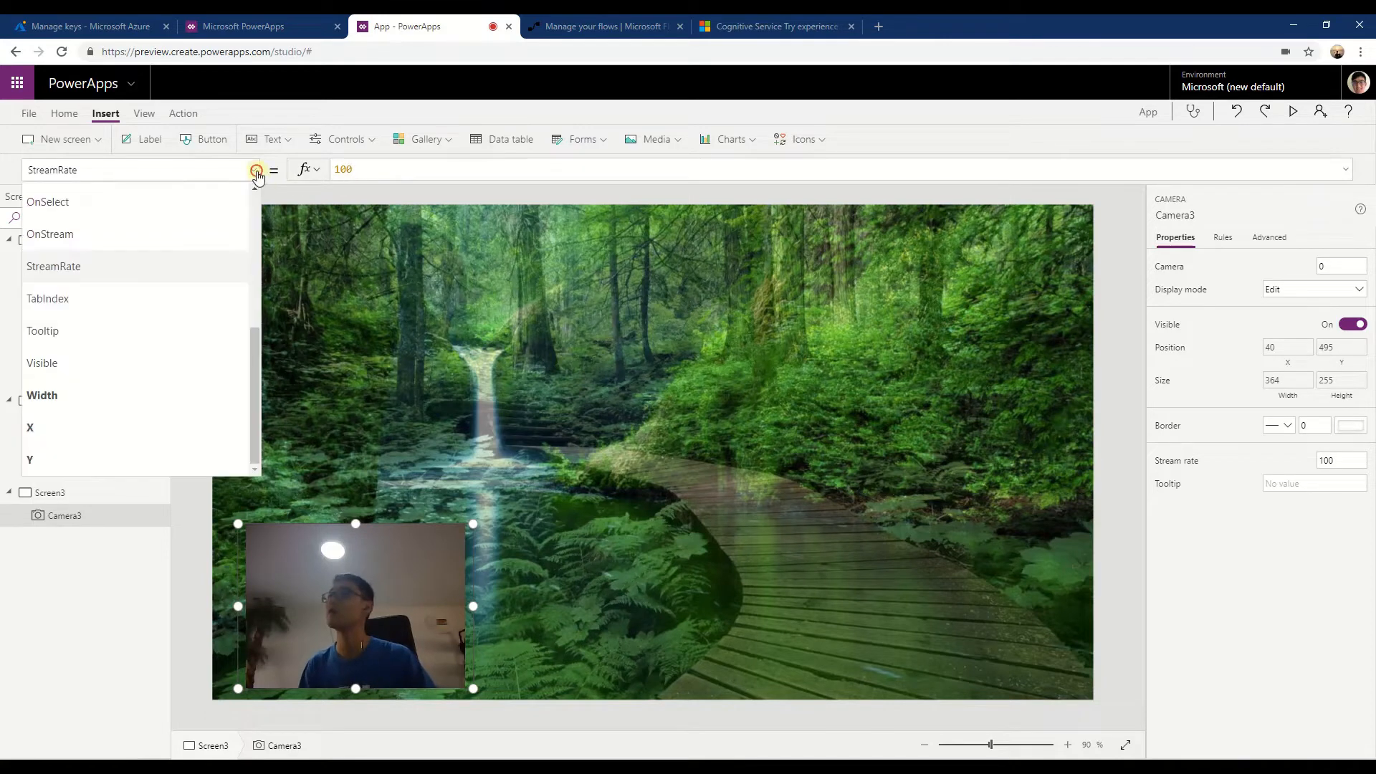
scroll(164, 241, "up", 1)
left_click(122, 303)
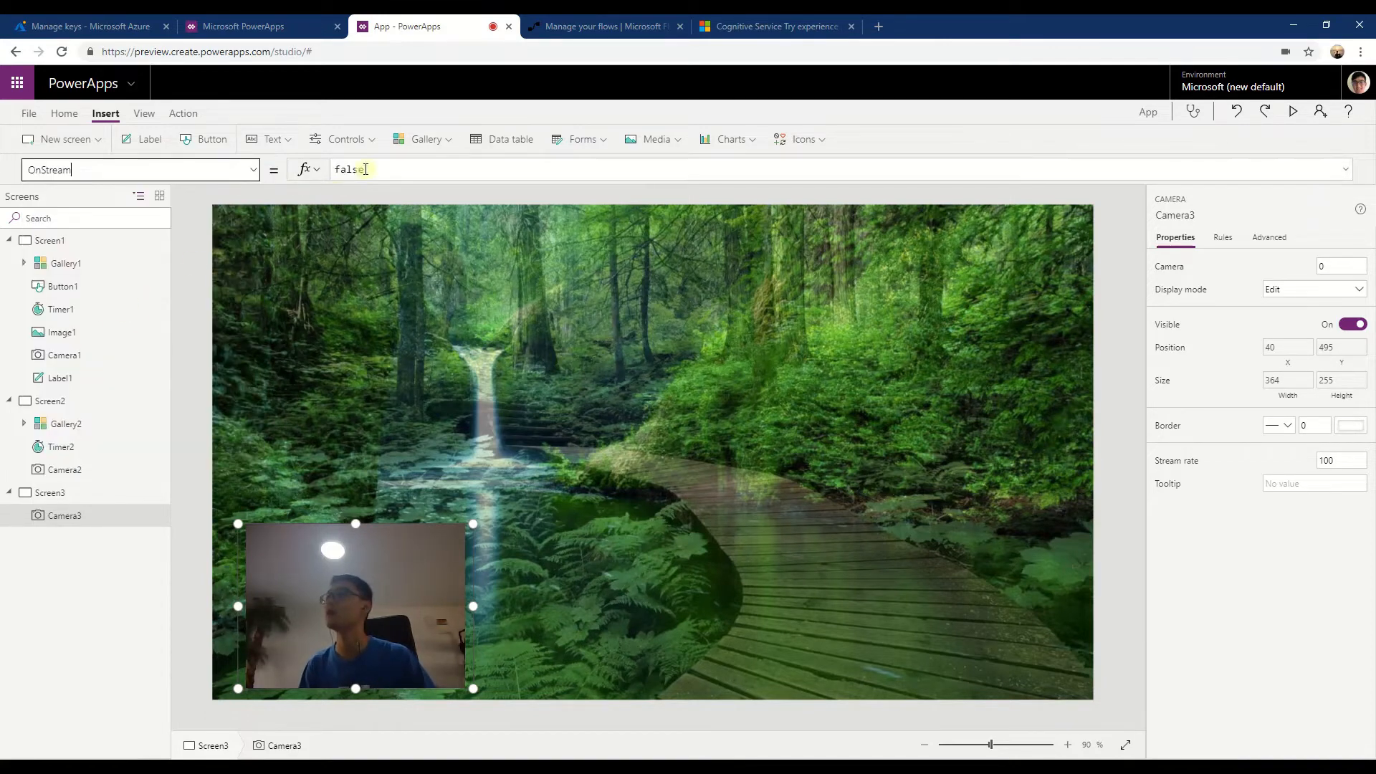
type("true")
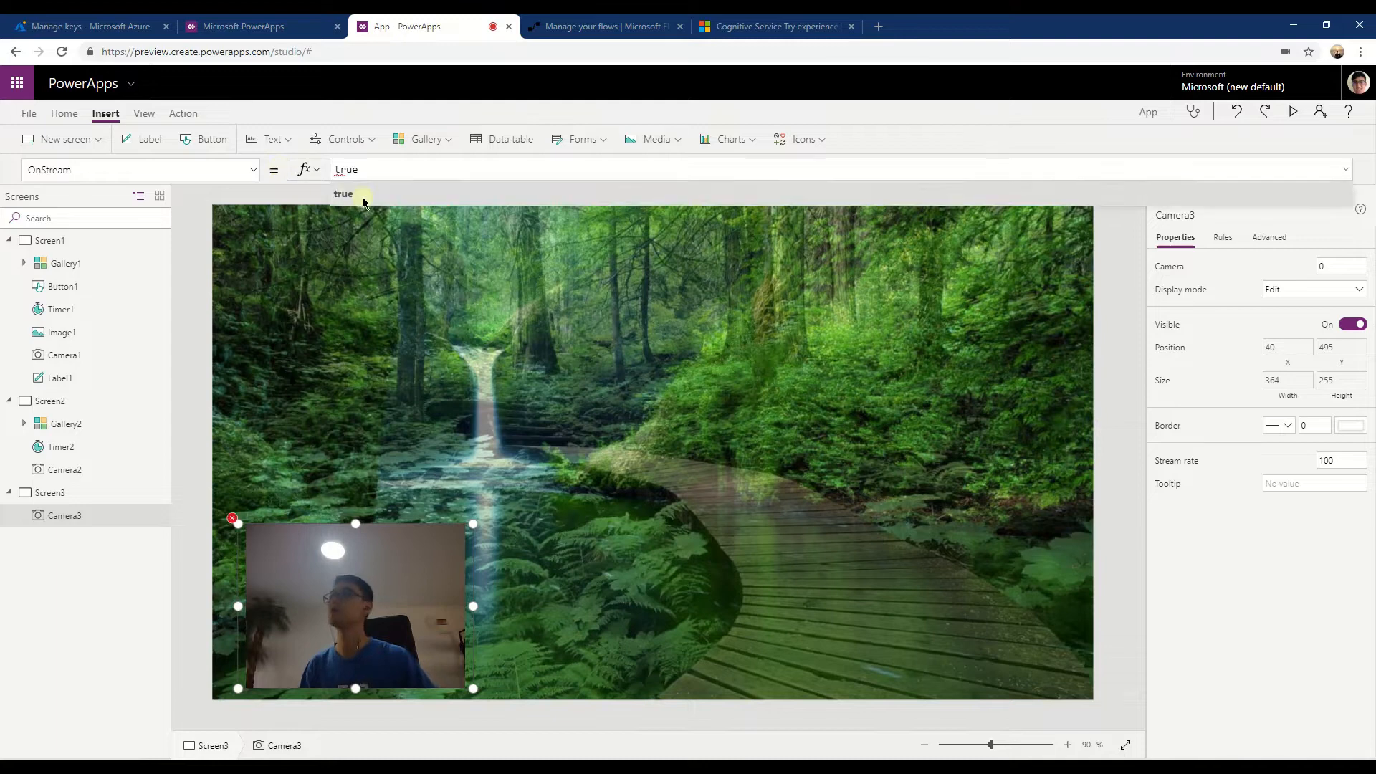
left_click(254, 170)
Replace Camera3's OnSelect false with ClearCollect(cameraImg,Camera3.Stream)
left_click(171, 287)
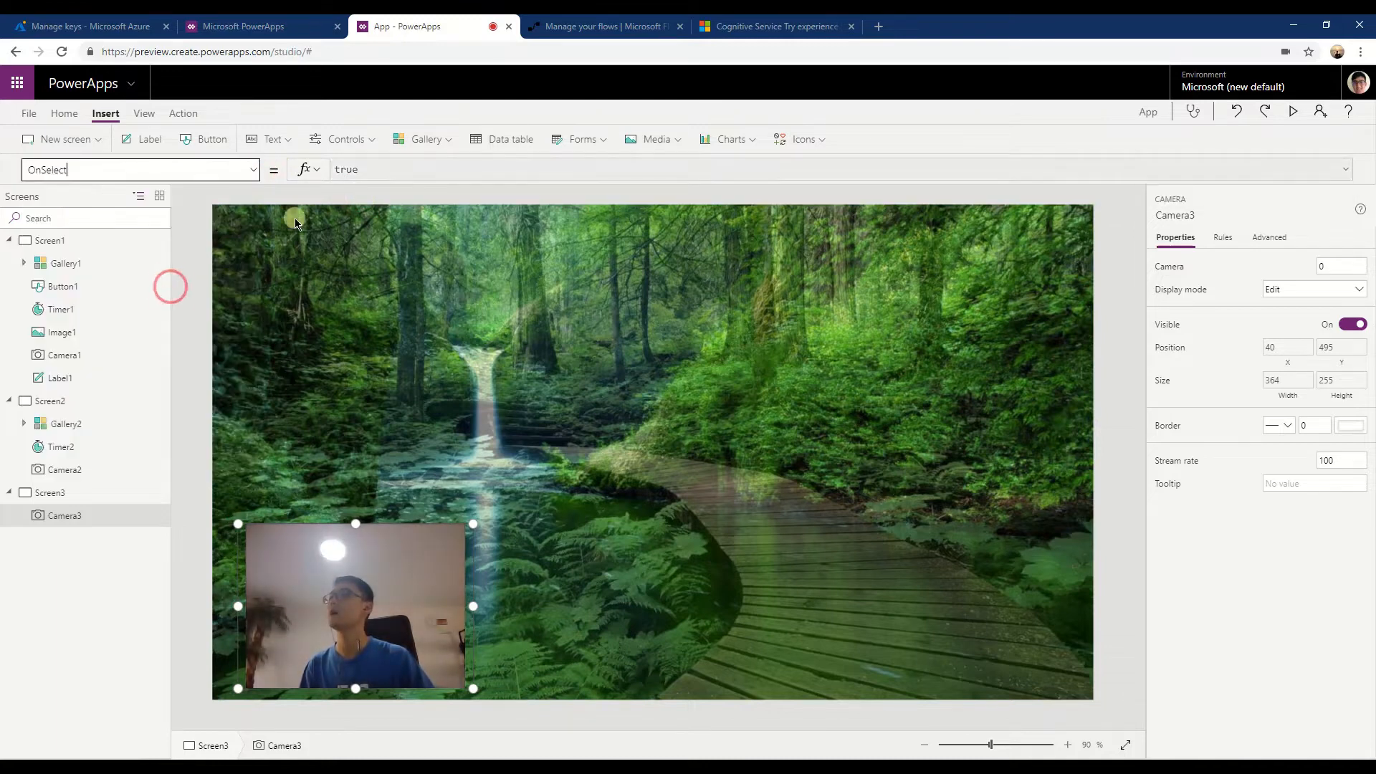
double_click(362, 168)
type("Cle")
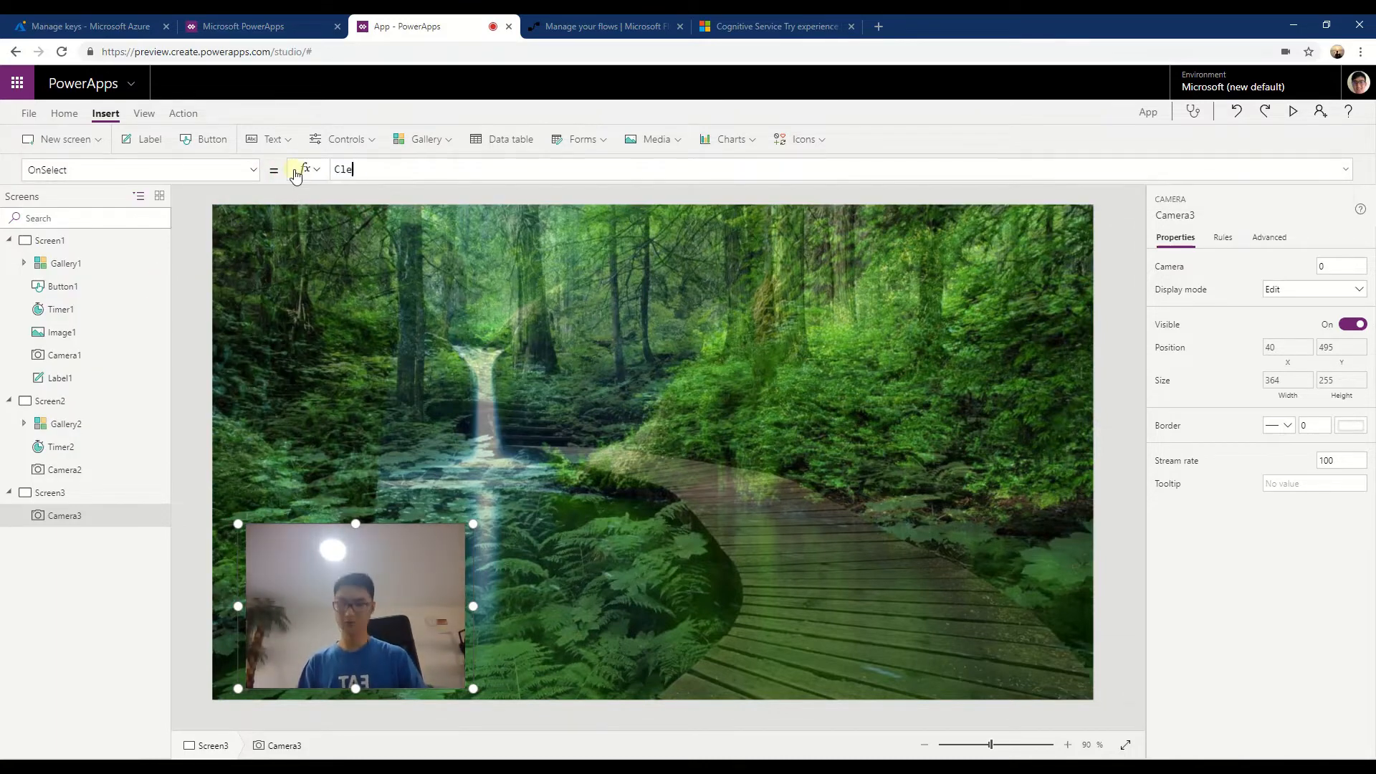
type("arCollect")
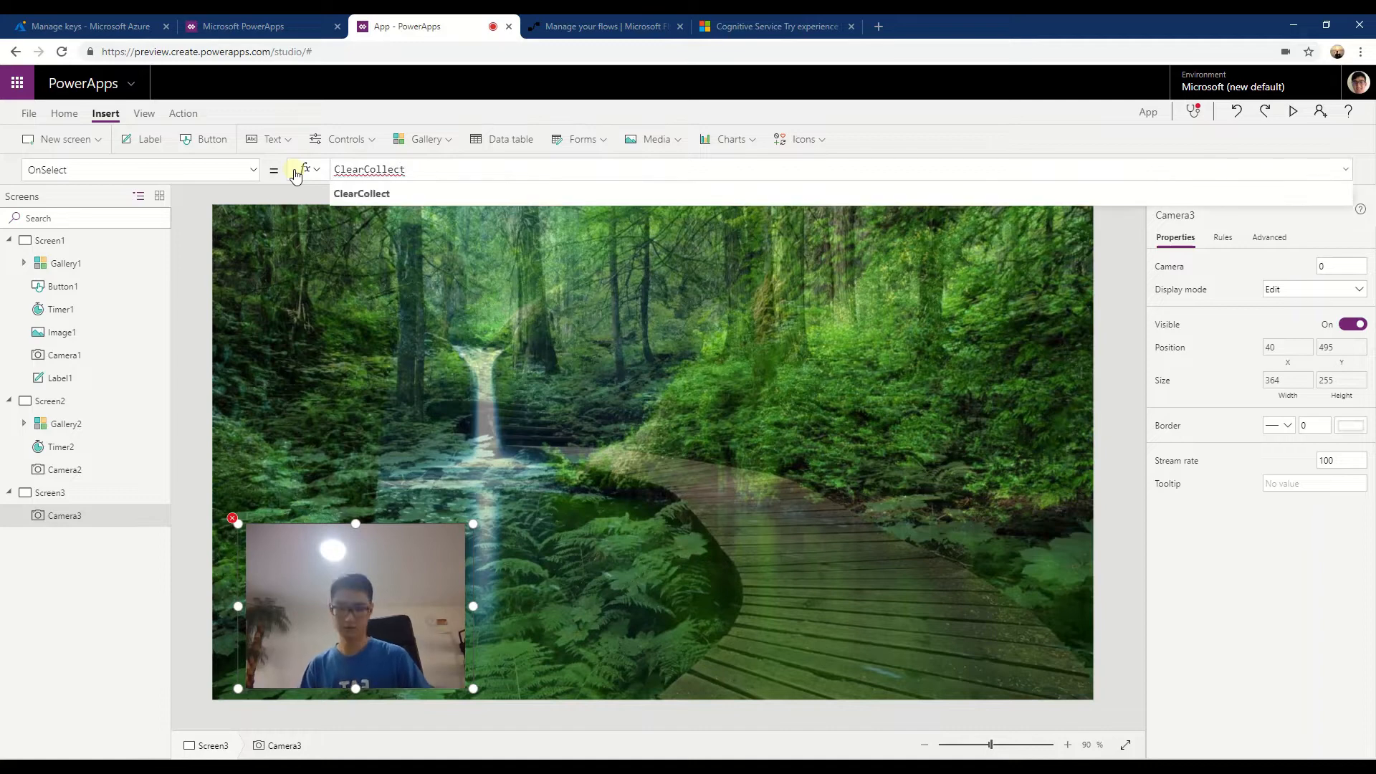
type("(")
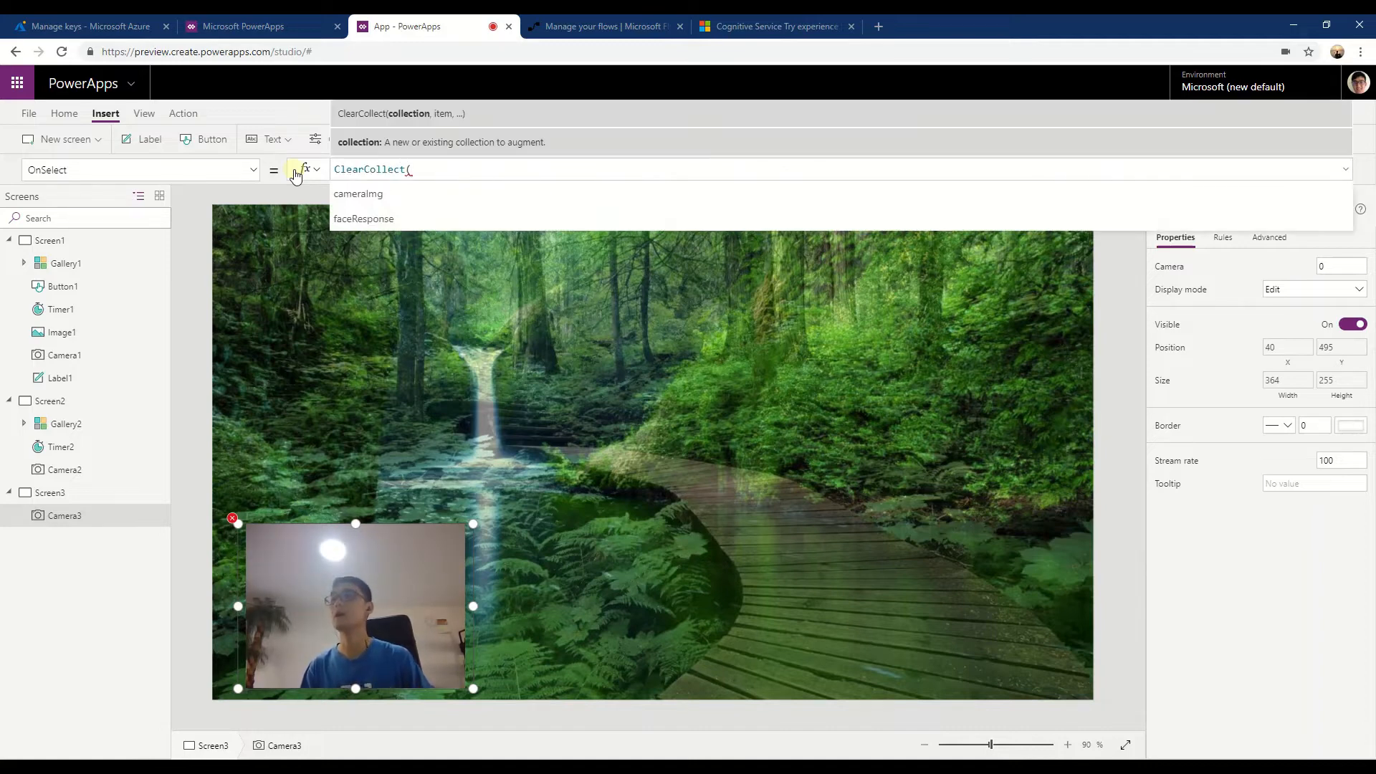
key("Down")
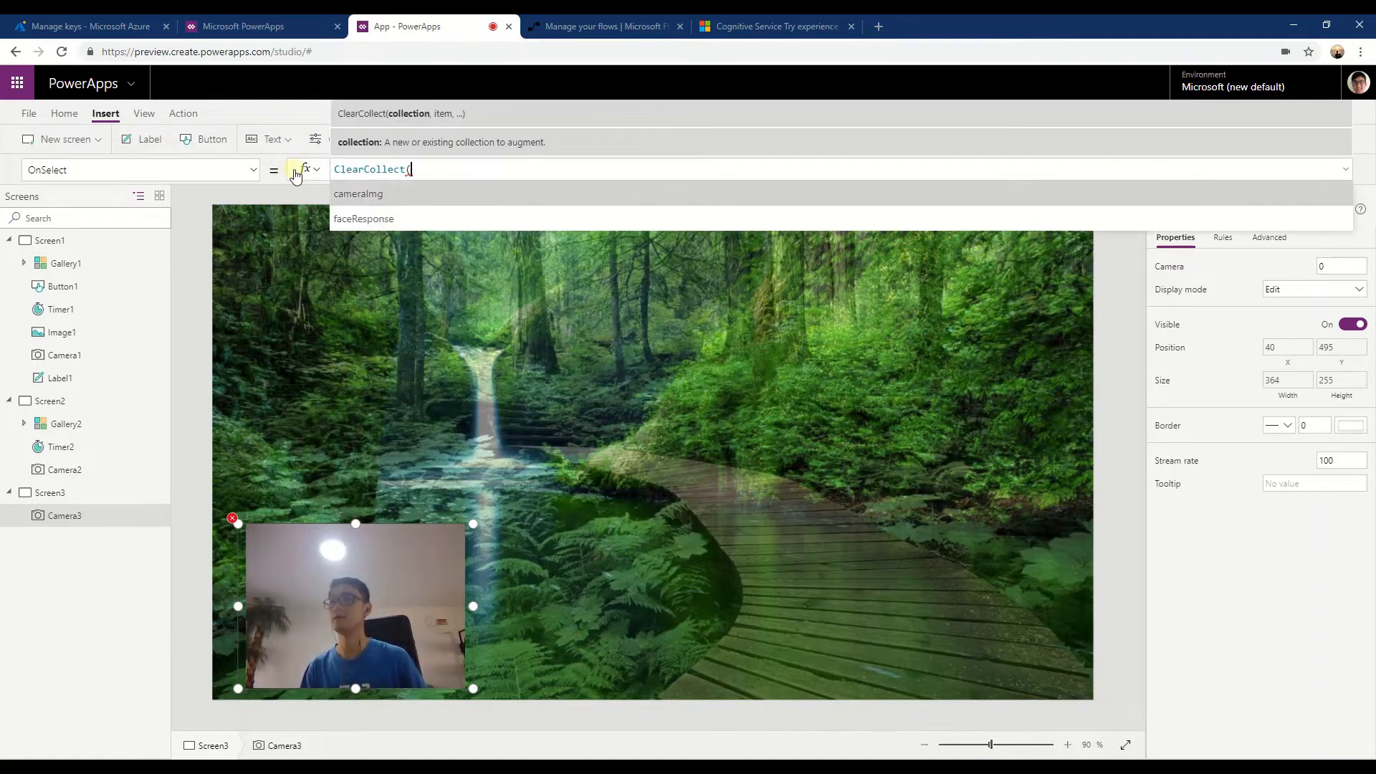
key("Tab")
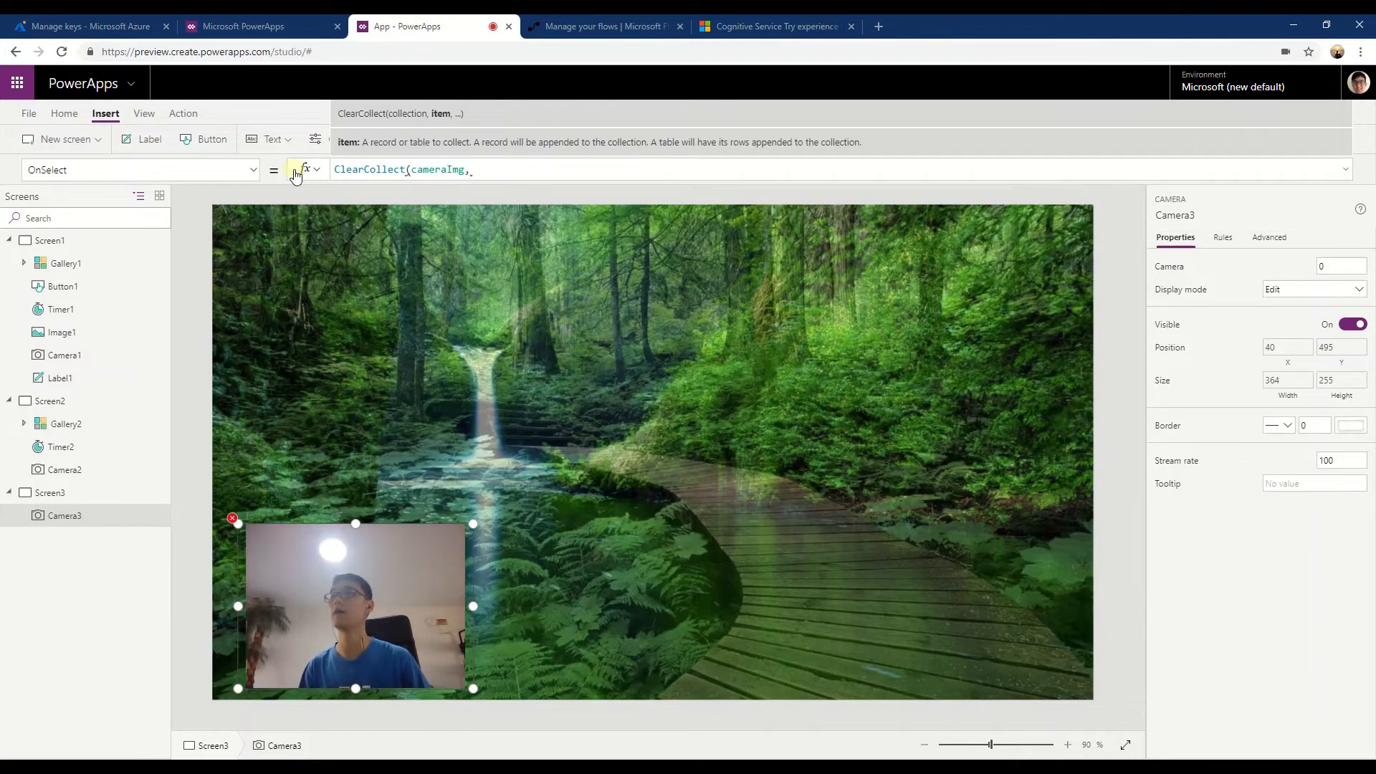
type(",Camera")
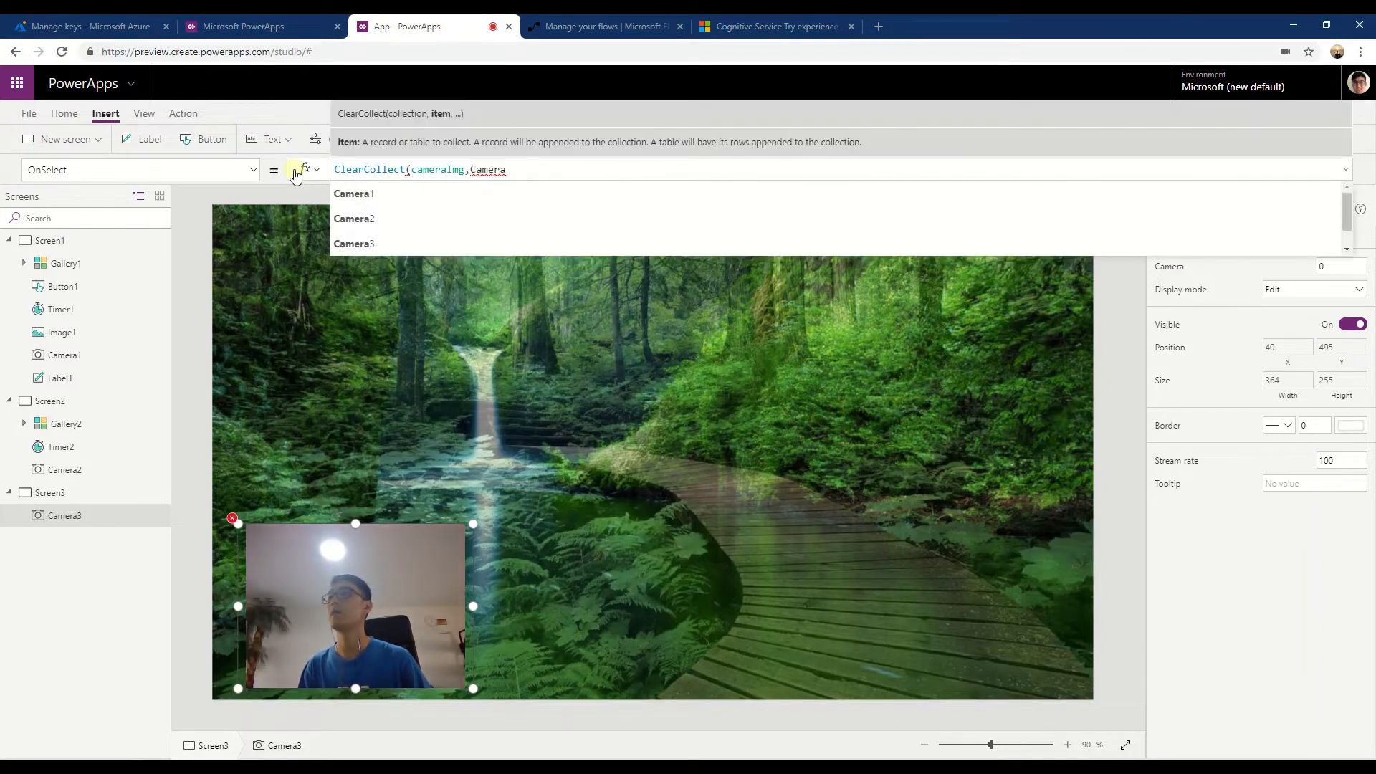
type("3.Stream)")
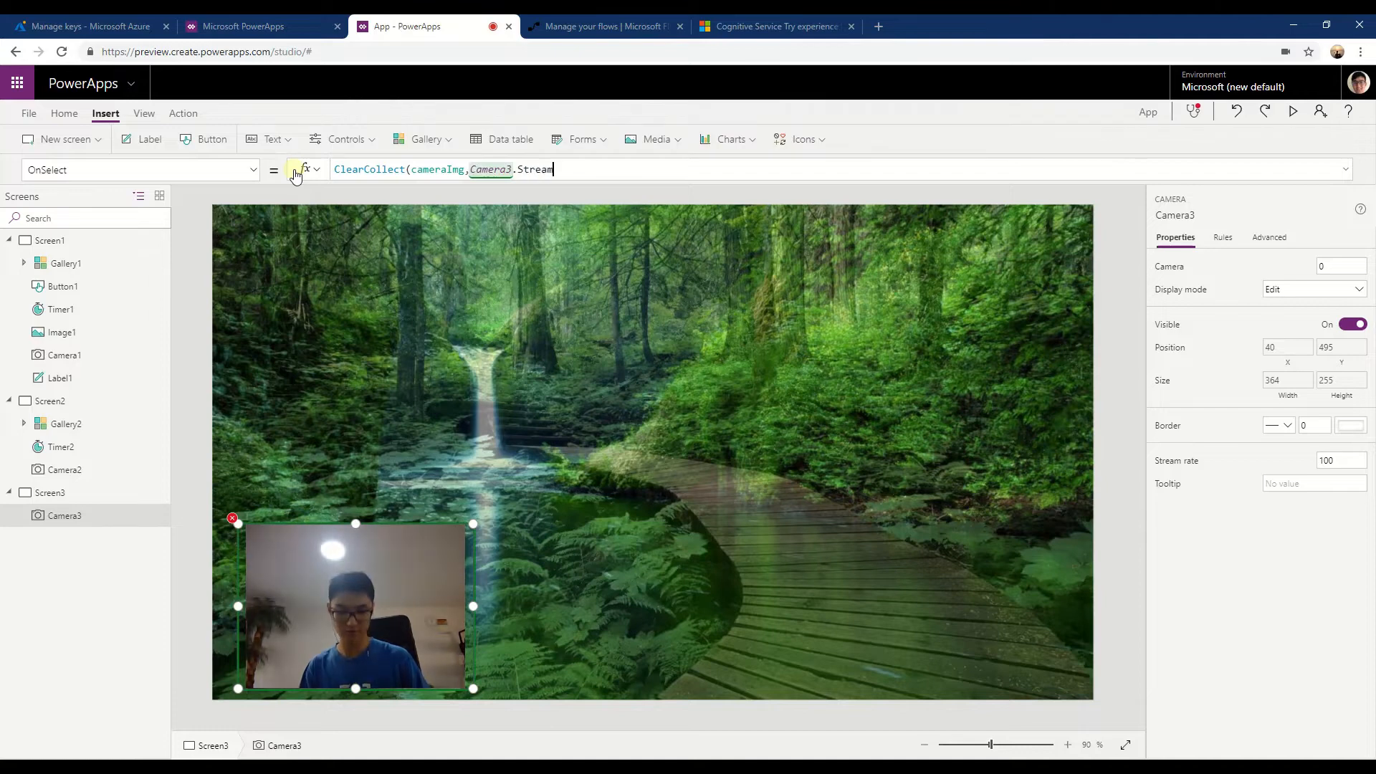
left_click(611, 539)
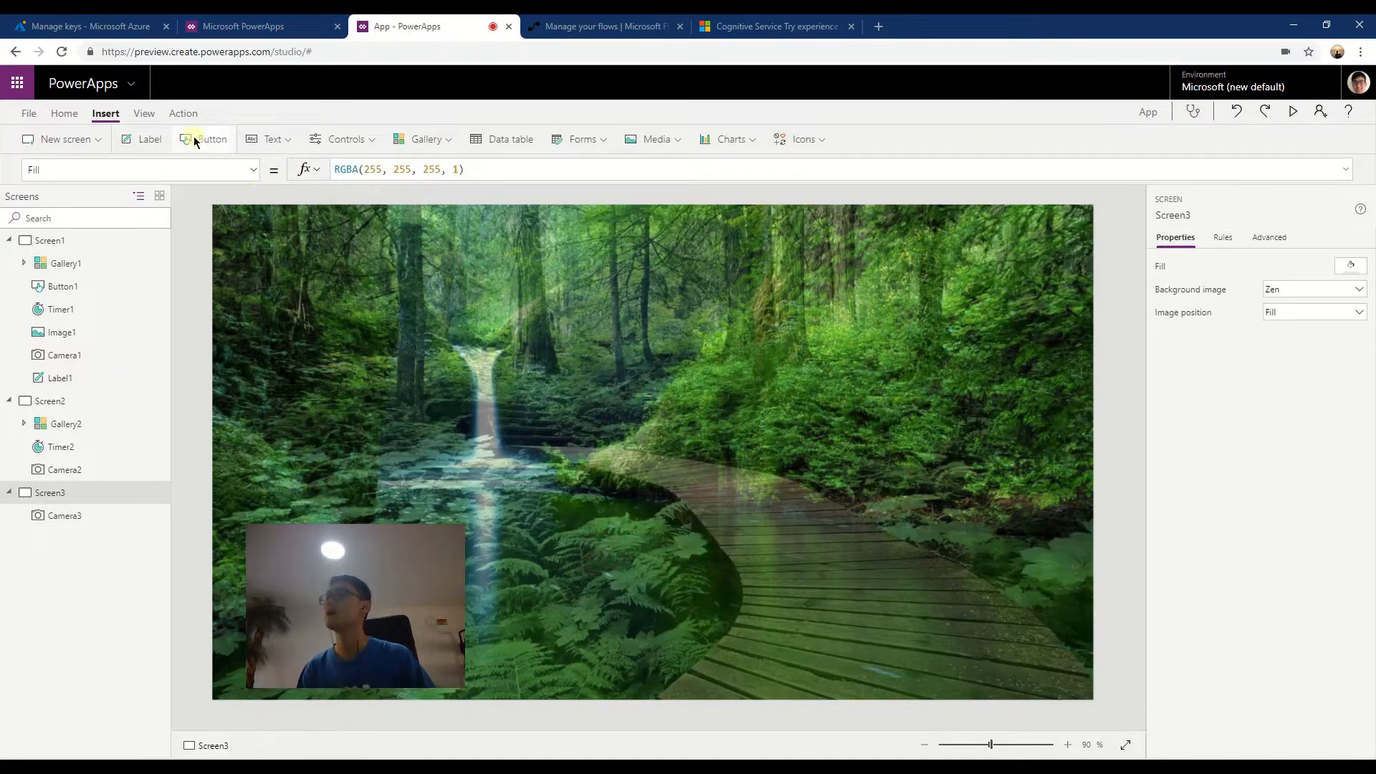
Add a timer to the lower middle of Screen3 and set its Duration to 3000
left_click(370, 141)
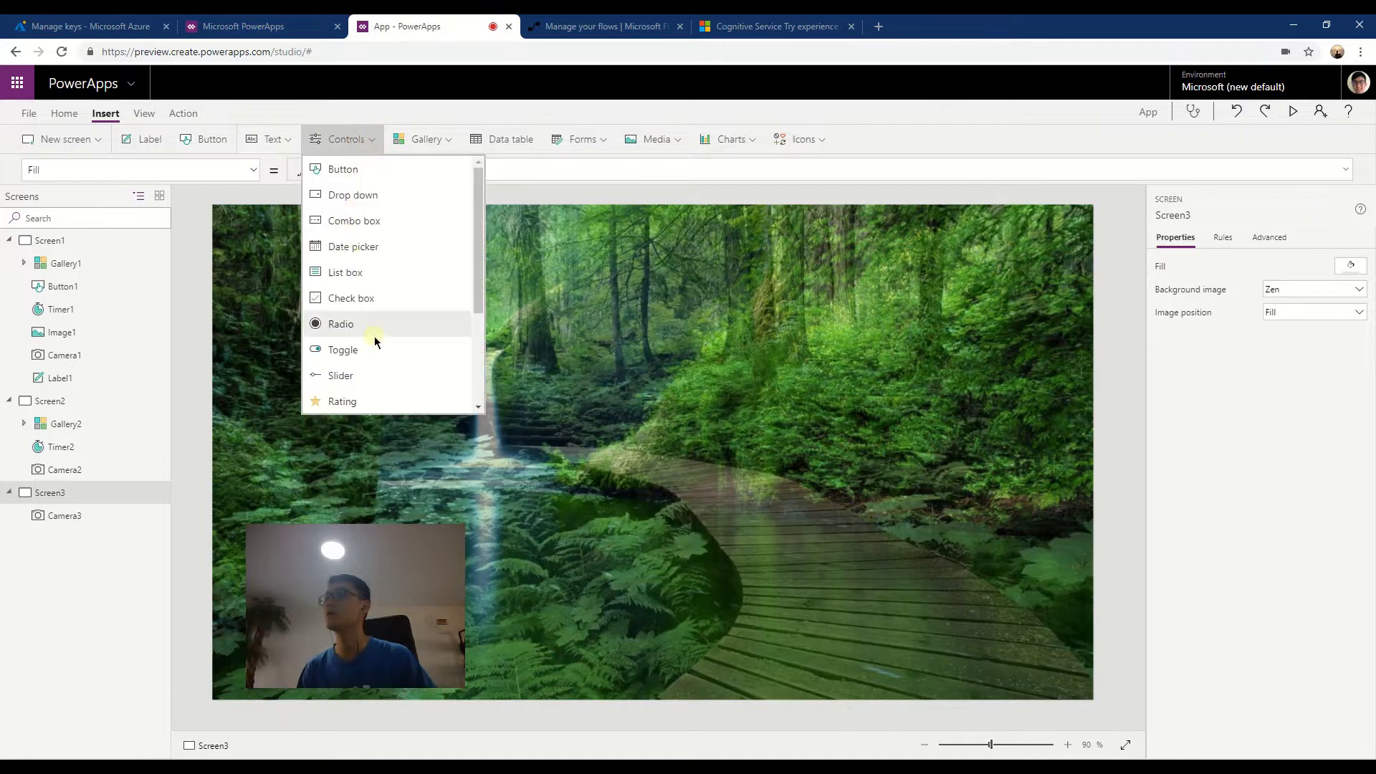
scroll(372, 315, "down", 3)
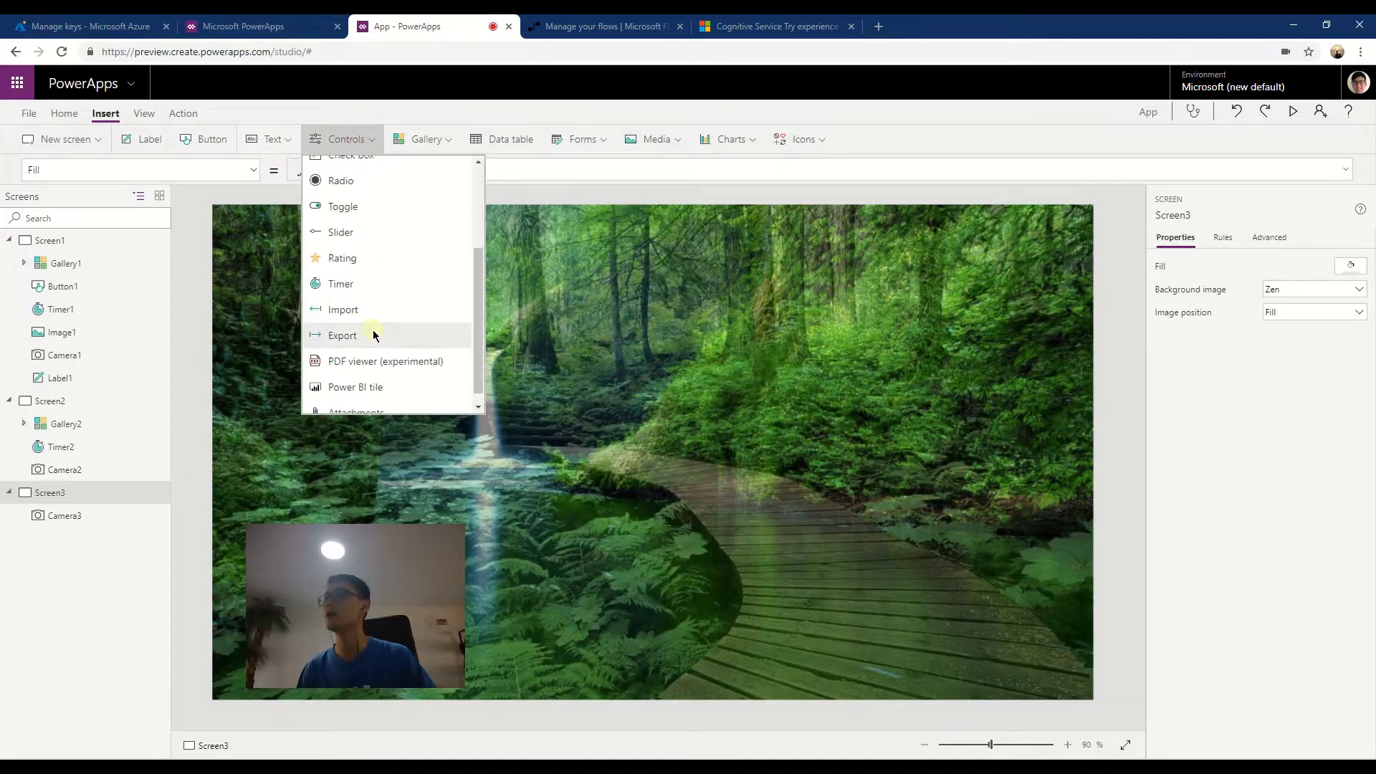
left_click(388, 285)
left_click_drag(335, 263, 645, 657)
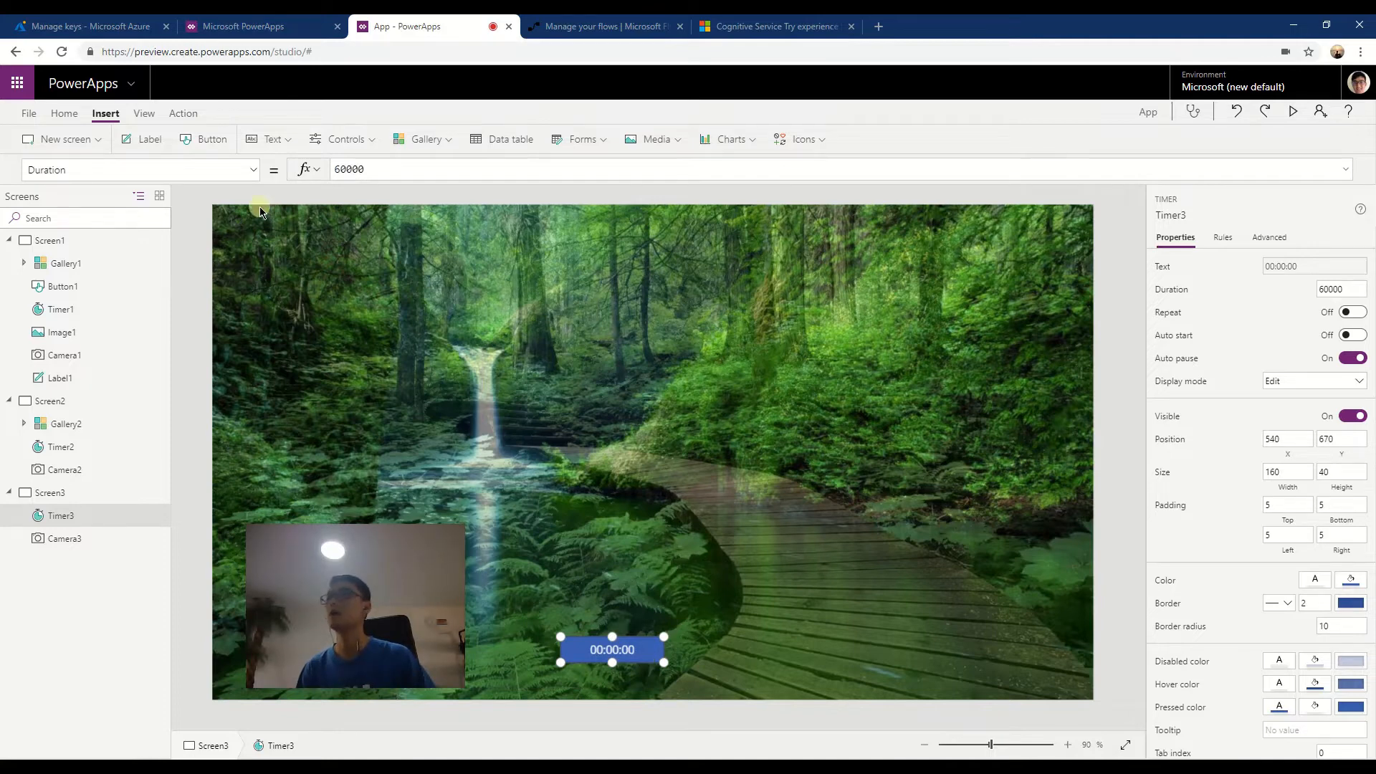
left_click(256, 172)
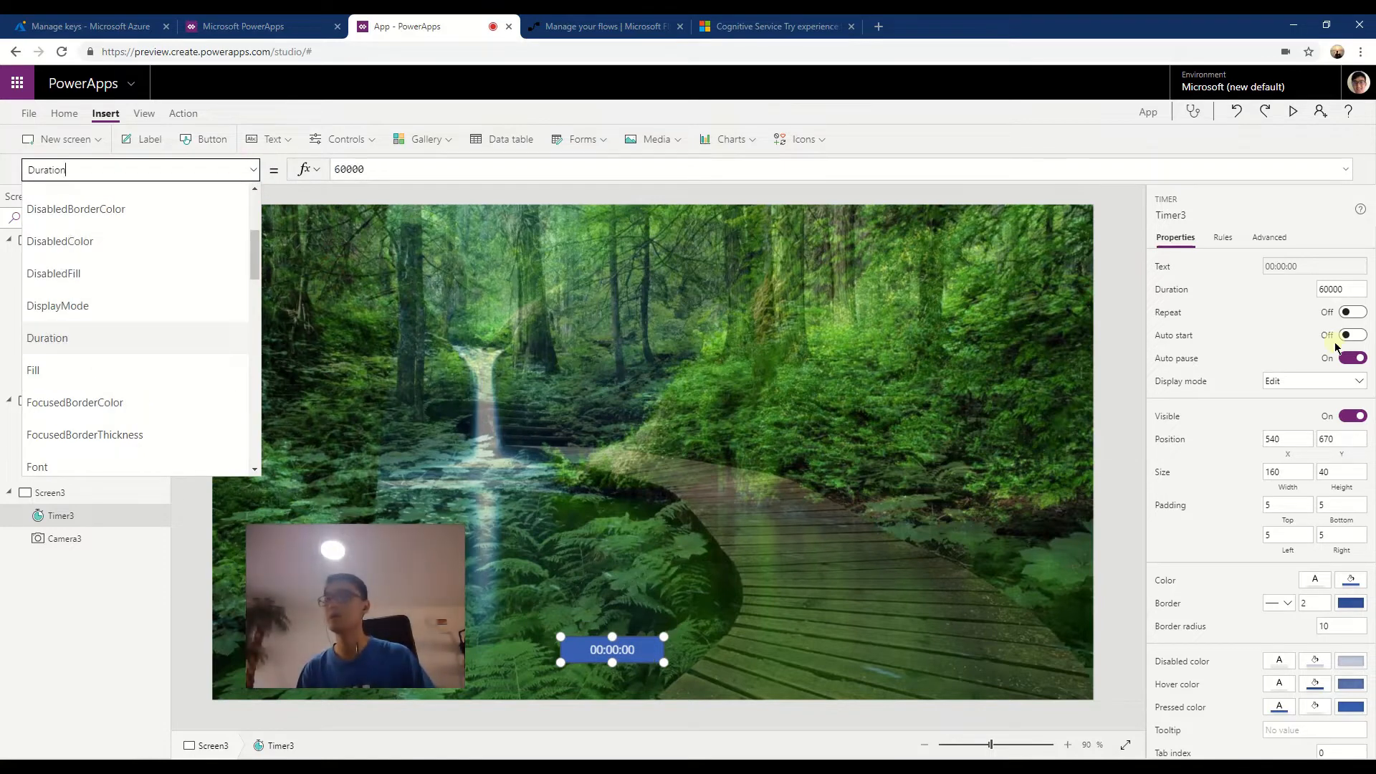
left_click(1338, 292)
left_click_drag(1340, 289, 1282, 290)
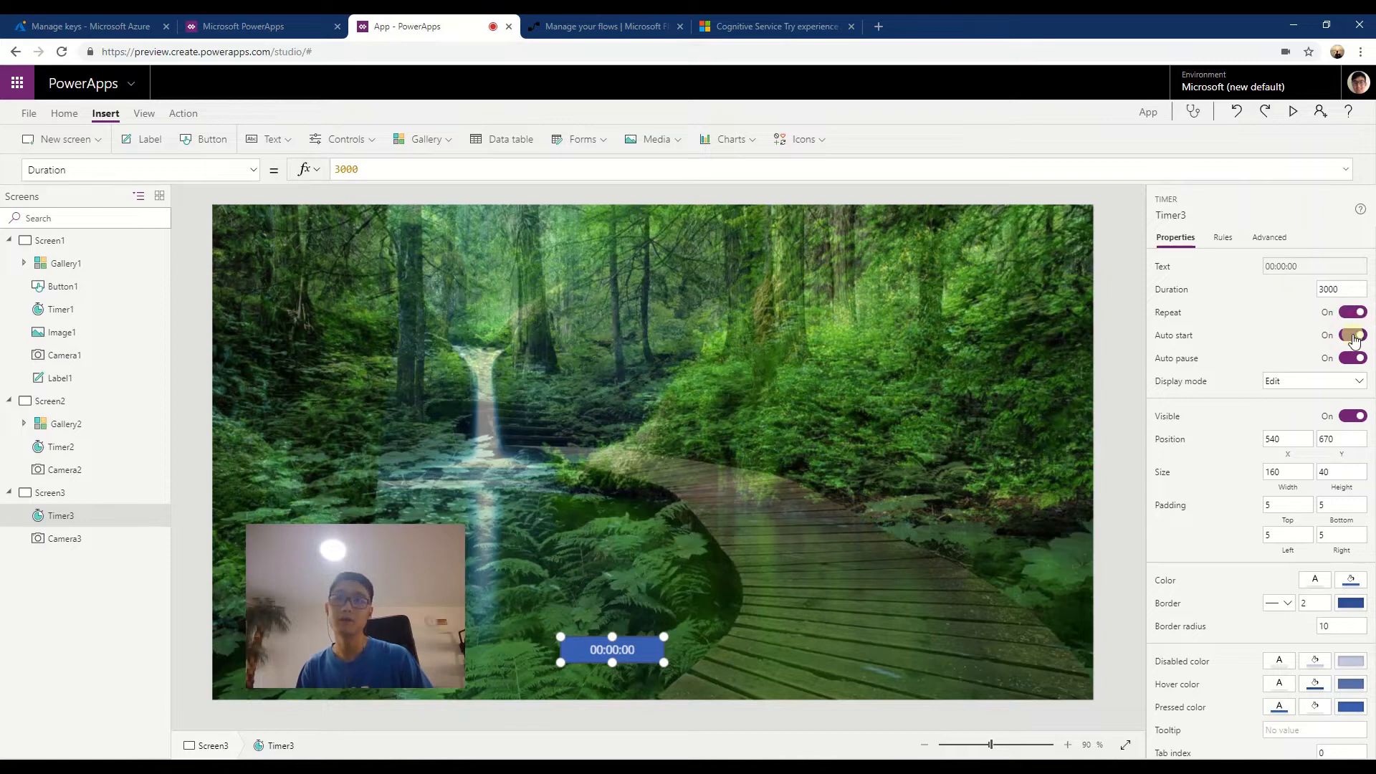
Set Timer3's OnTimerStart to Select(Camera3)
left_click(256, 171)
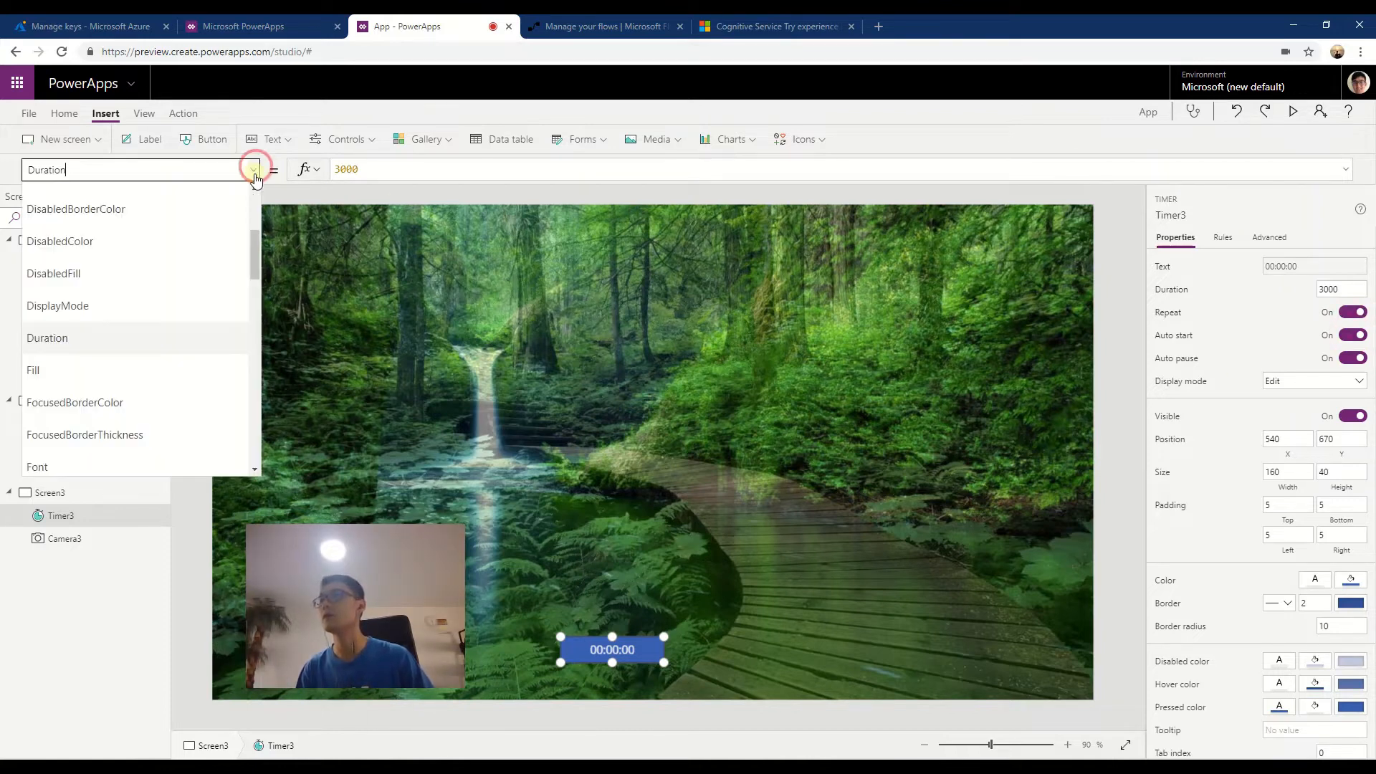
scroll(101, 341, "up", 3)
scroll(89, 355, "down", 5)
scroll(89, 359, "up", 5)
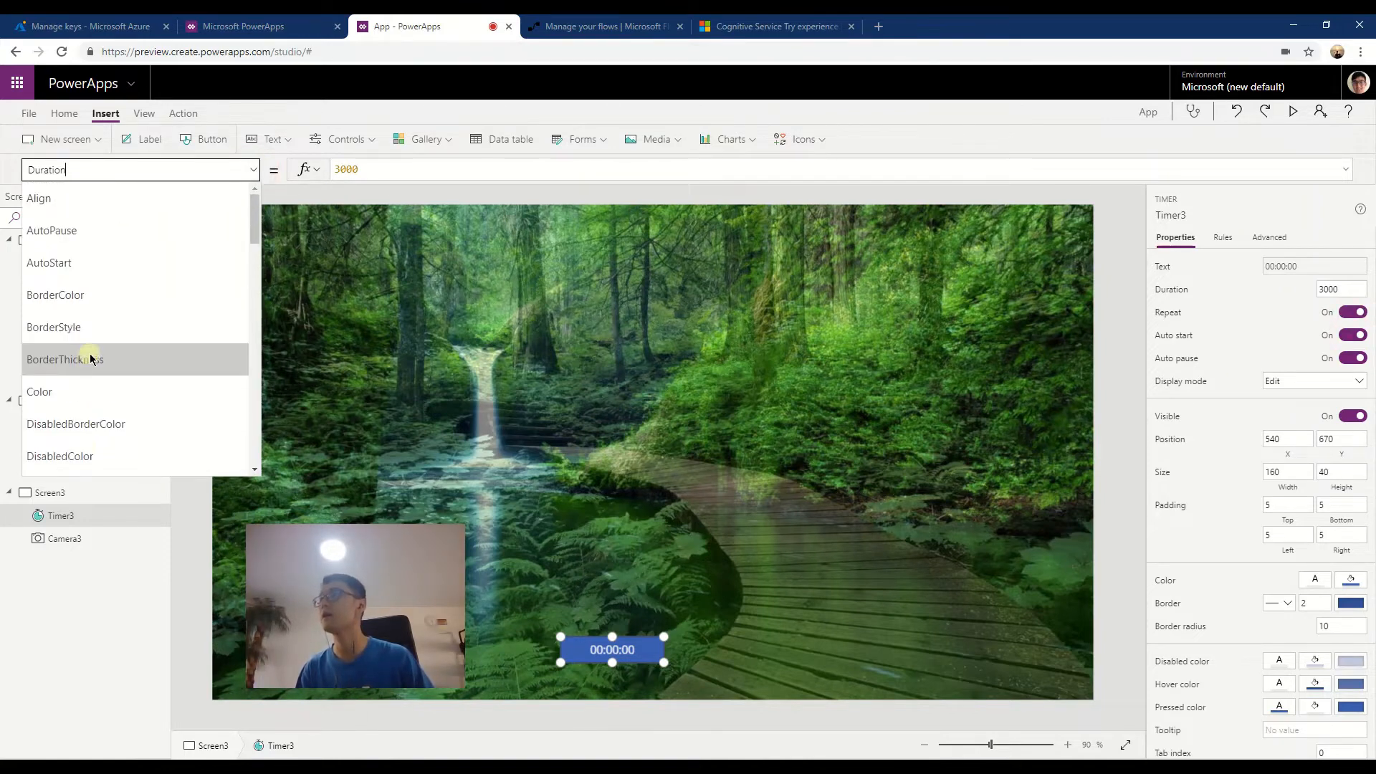
scroll(105, 351, "down", 5)
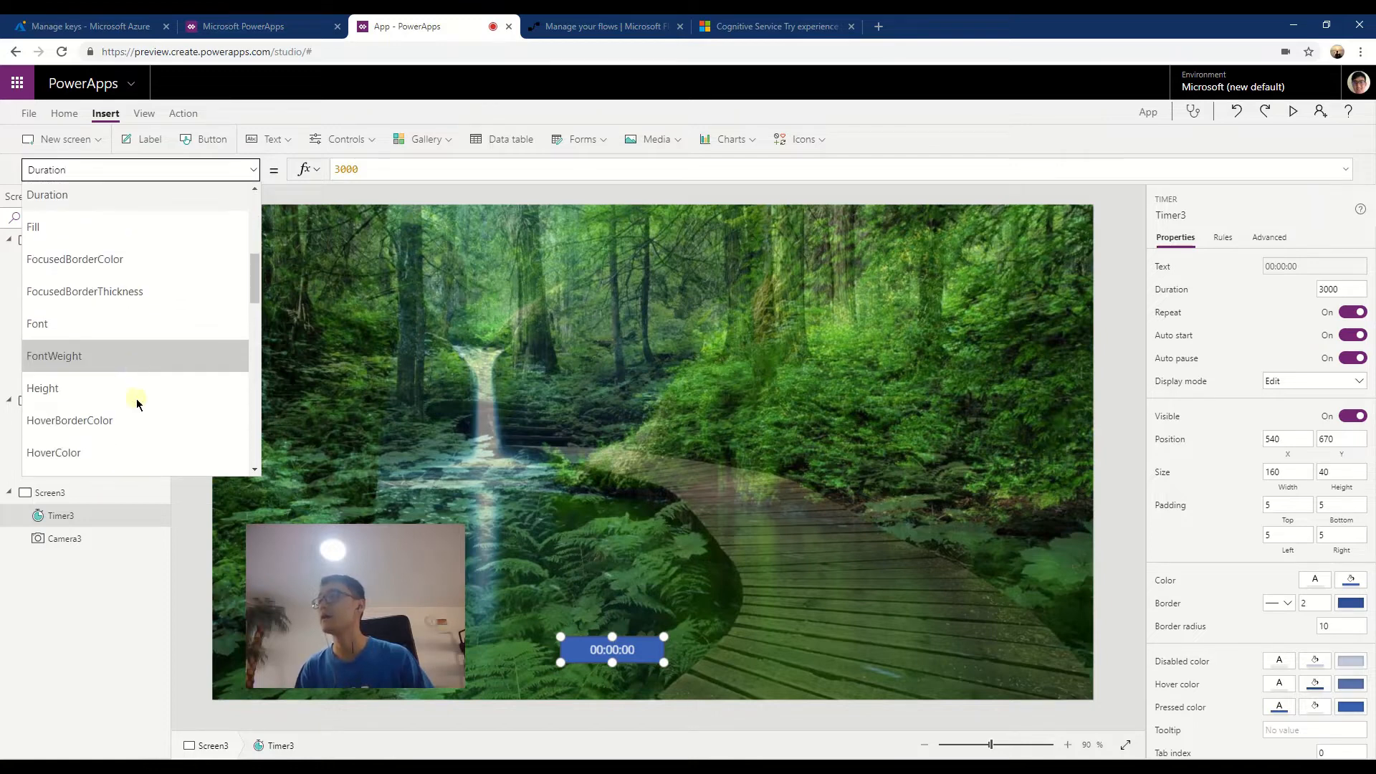
scroll(149, 357, "up", 3)
scroll(143, 347, "down", 5)
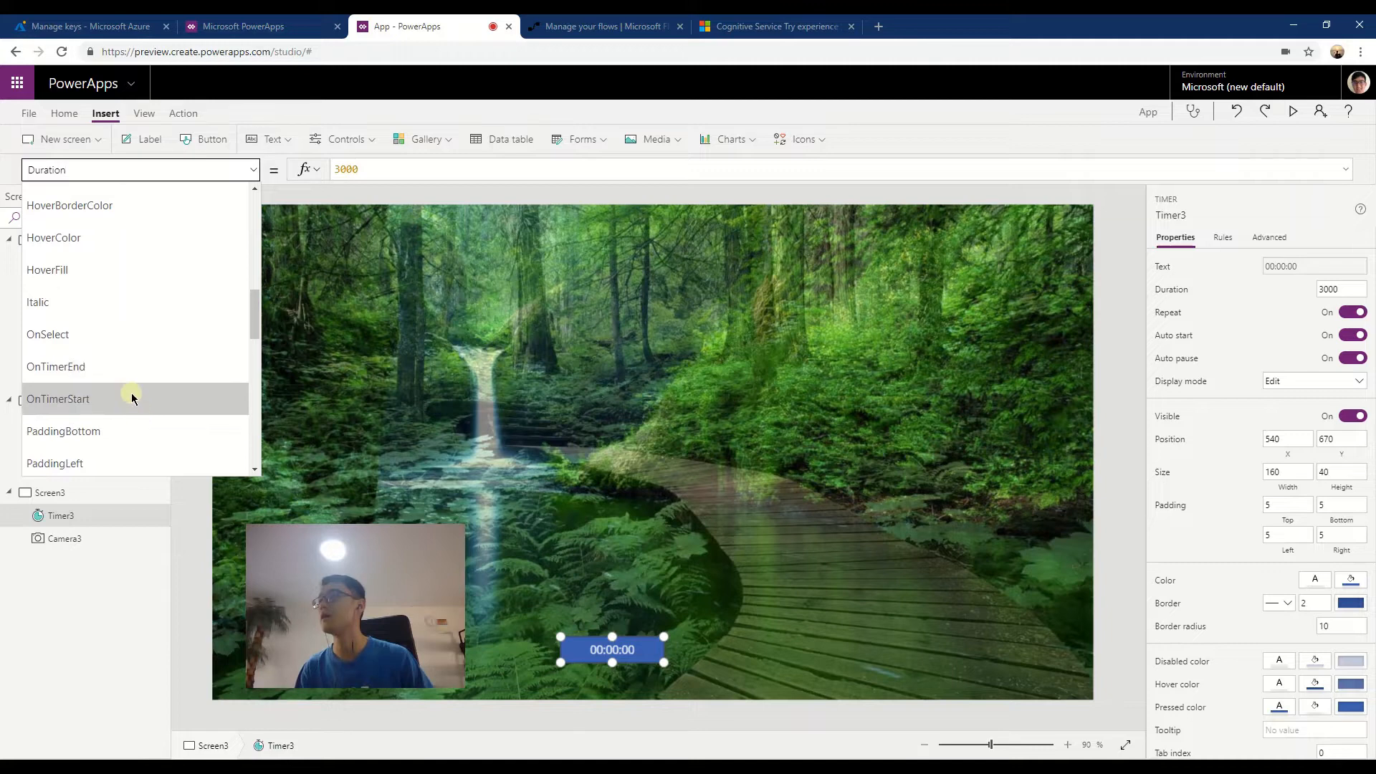
left_click(140, 395)
left_click_drag(373, 169, 294, 169)
type("S")
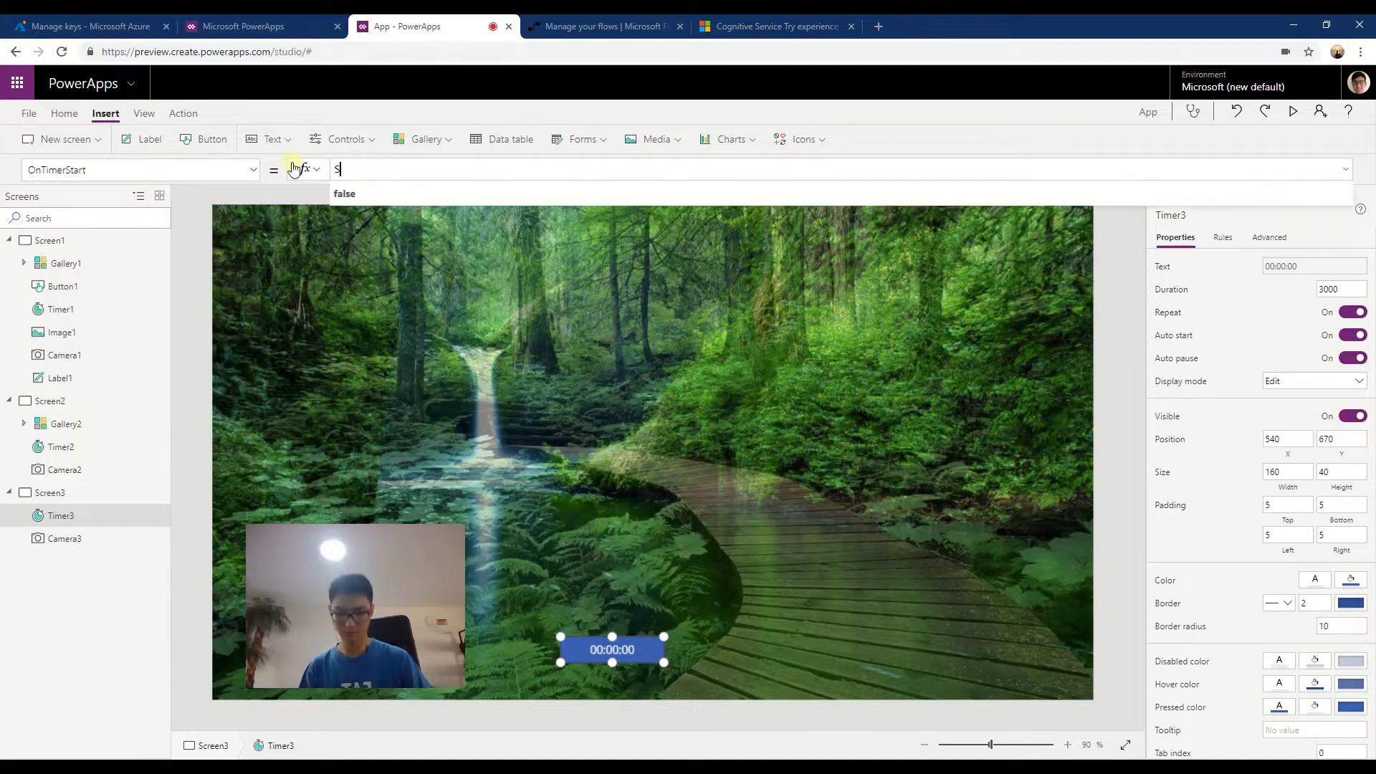
type("elect(Camera3")
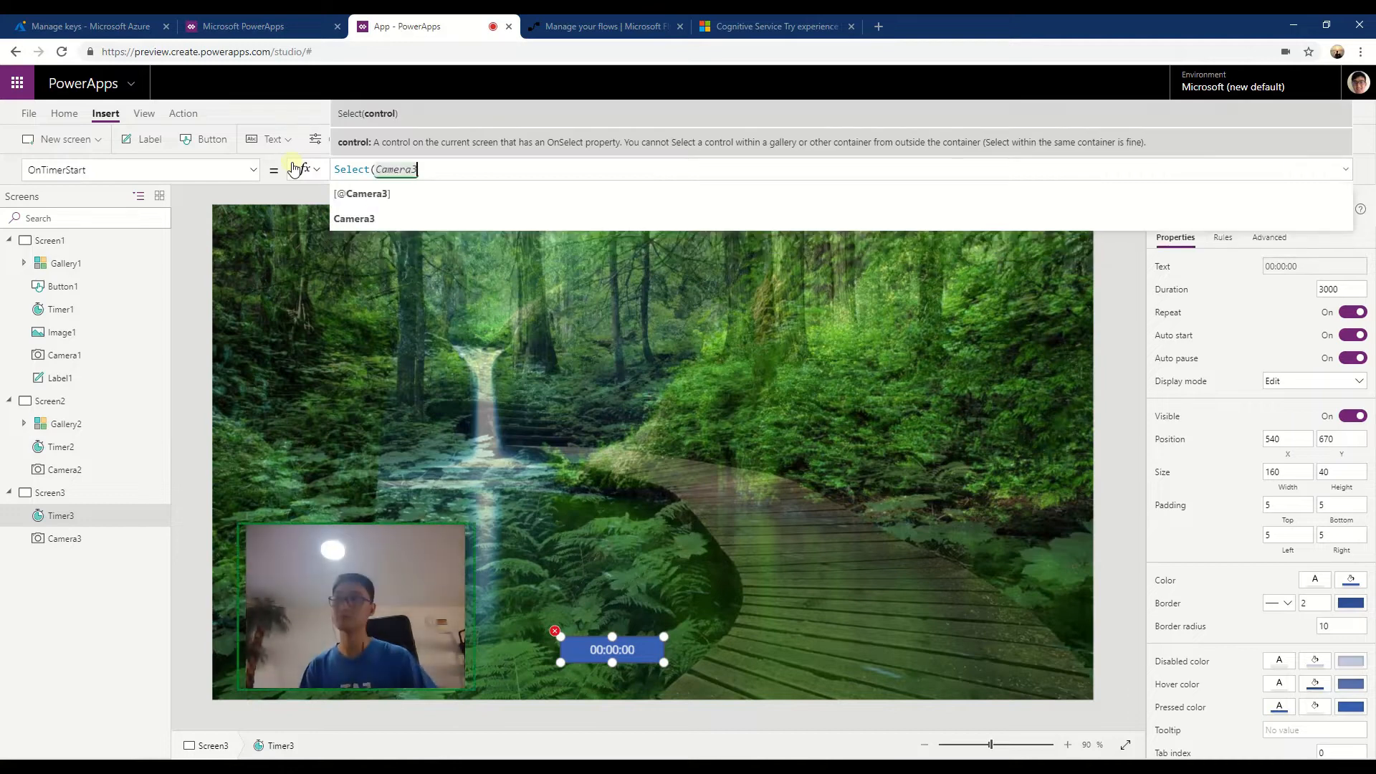
type(")")
Start replacing Timer3's OnTimerEnd false value with a Select(Camera3) call
left_click(256, 174)
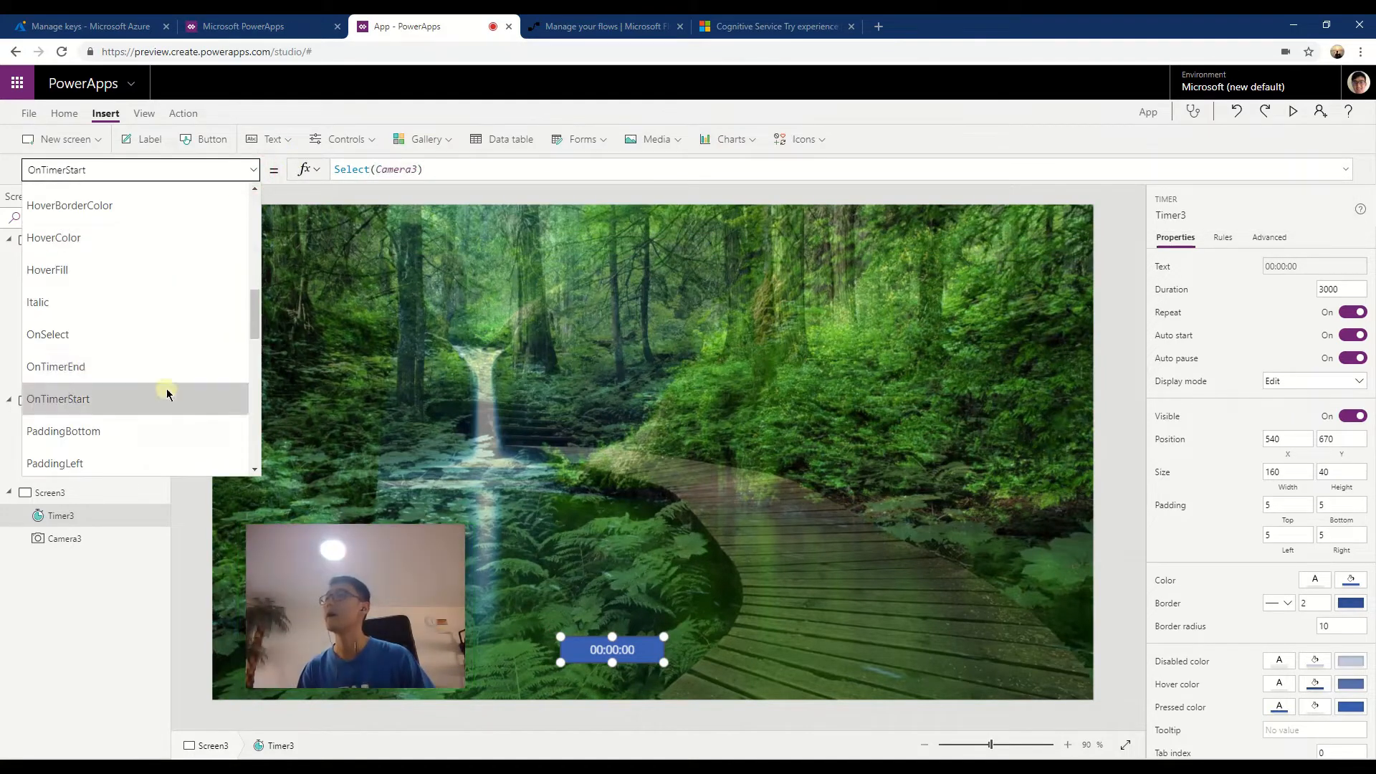
left_click(172, 367)
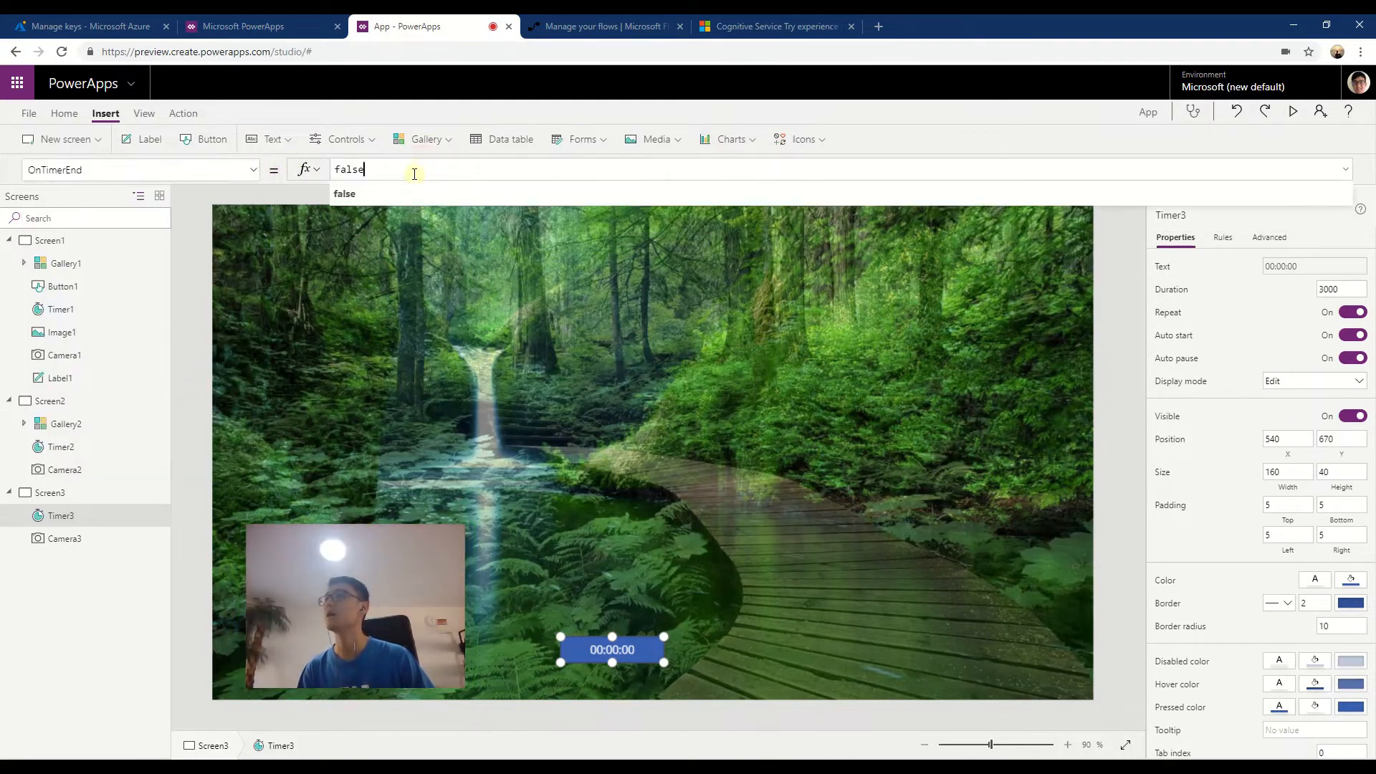
double_click(412, 166)
type("Sel")
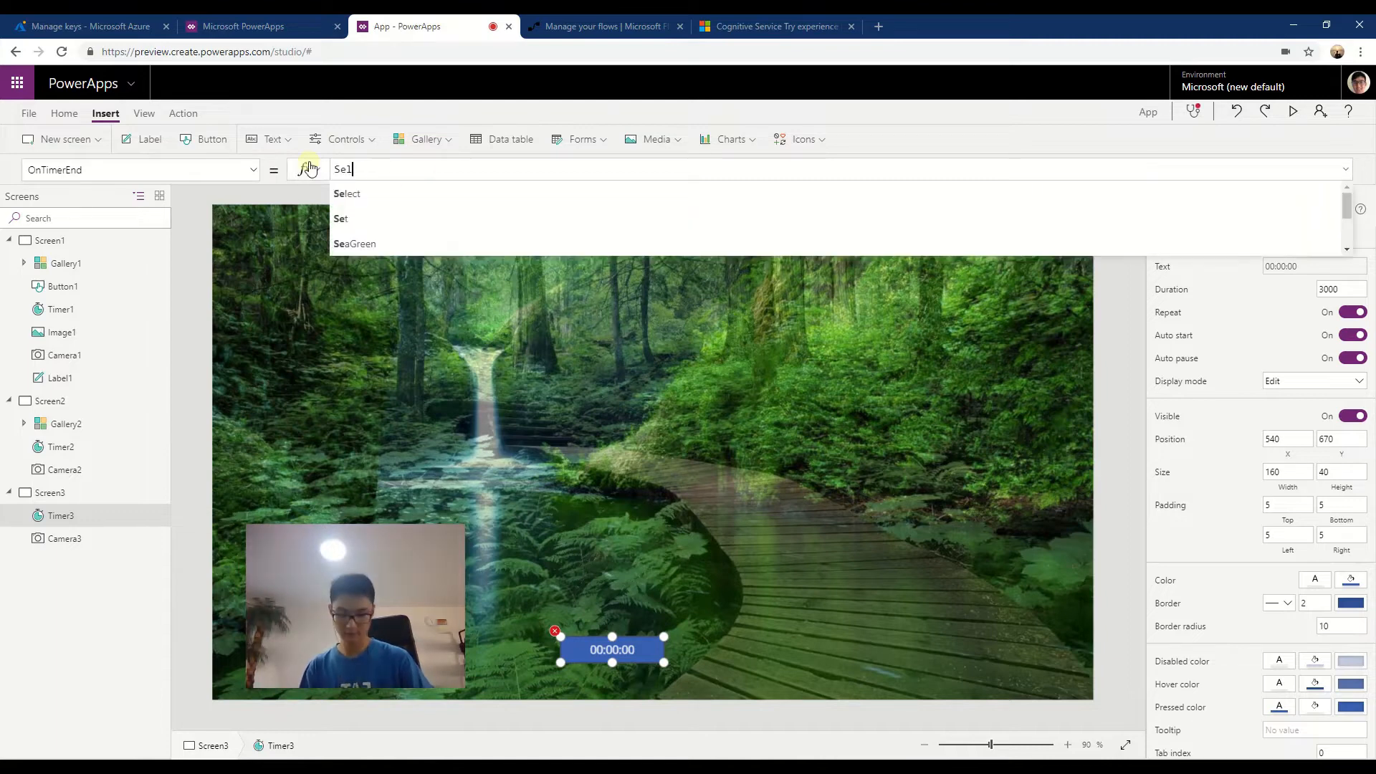
type("ect(Camera4")
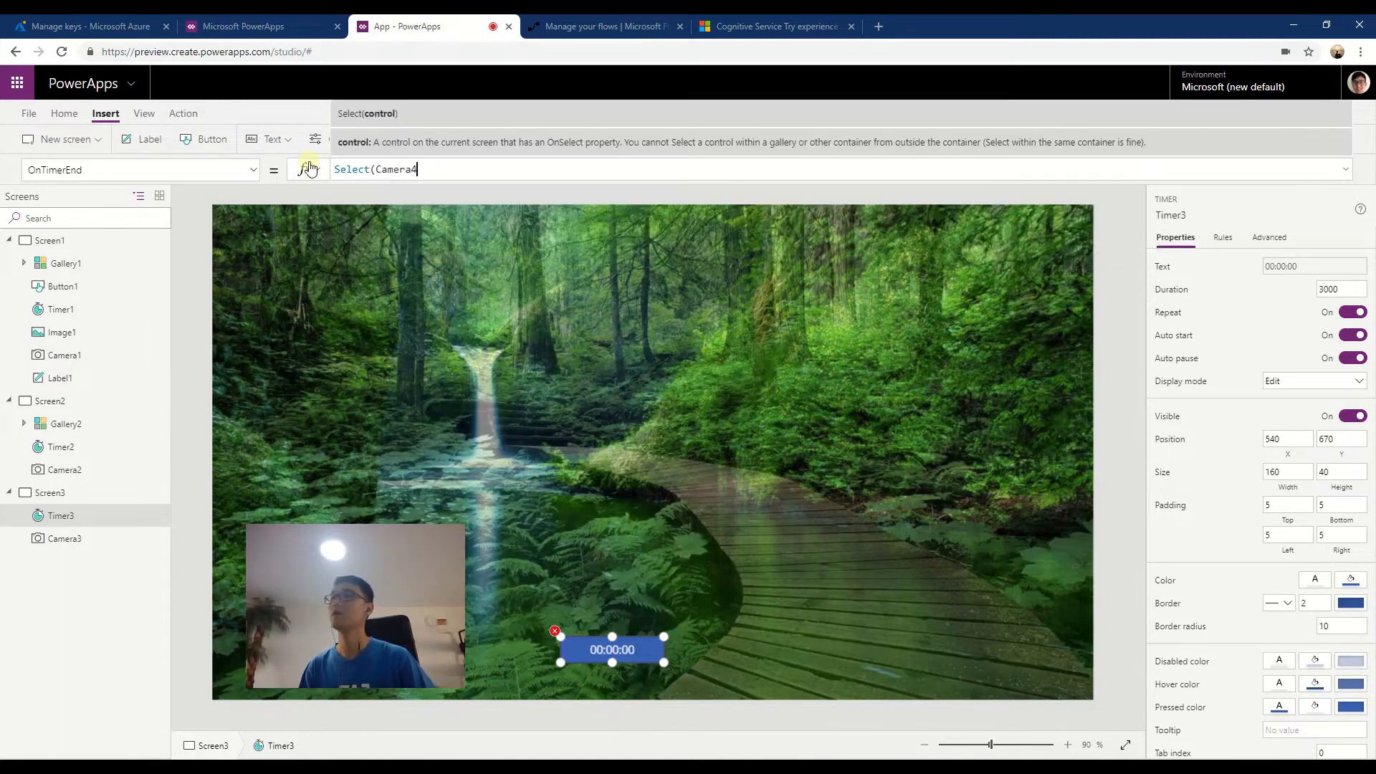
key("BackSpace")
type("3)")
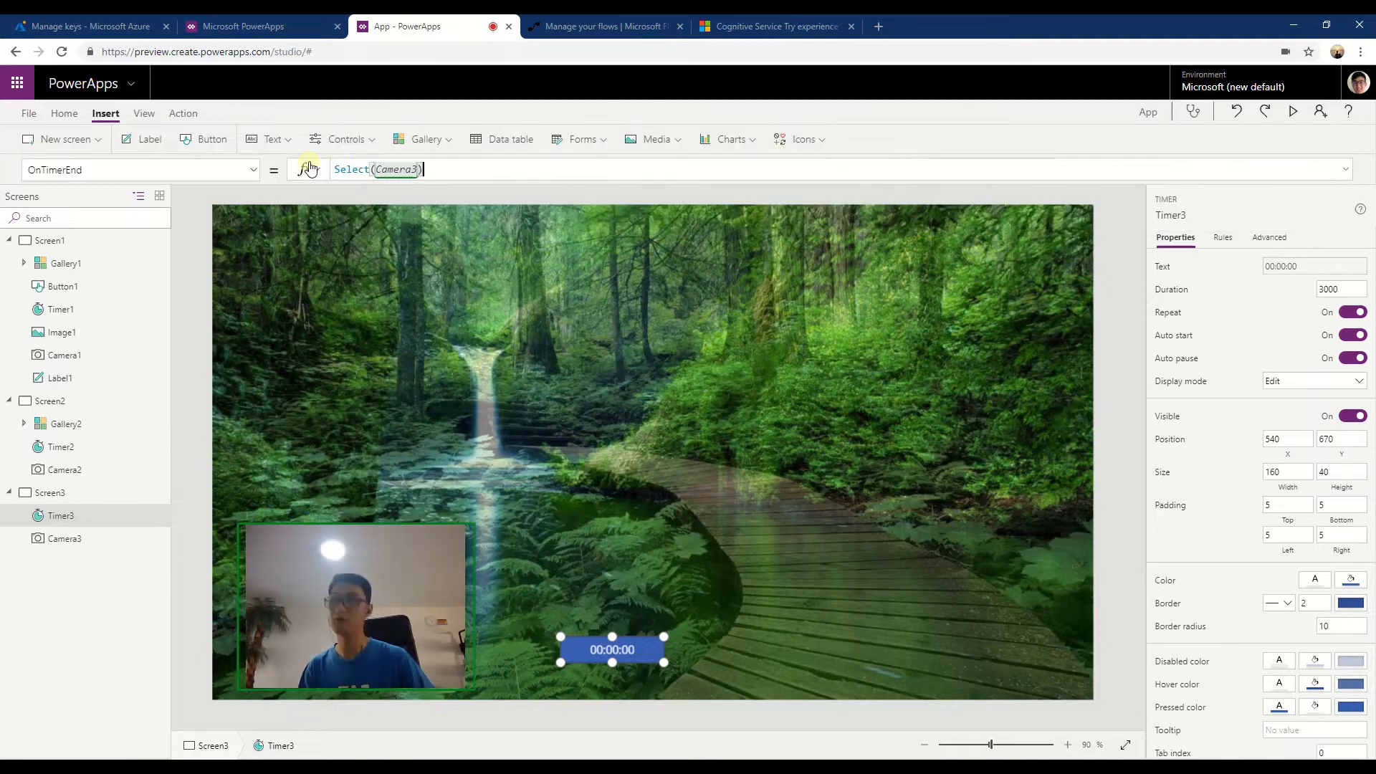
Add a blank Screen4 and copy the If(...) logic from Timer2's OnTimerEnd
left_click(91, 140)
left_click(90, 196)
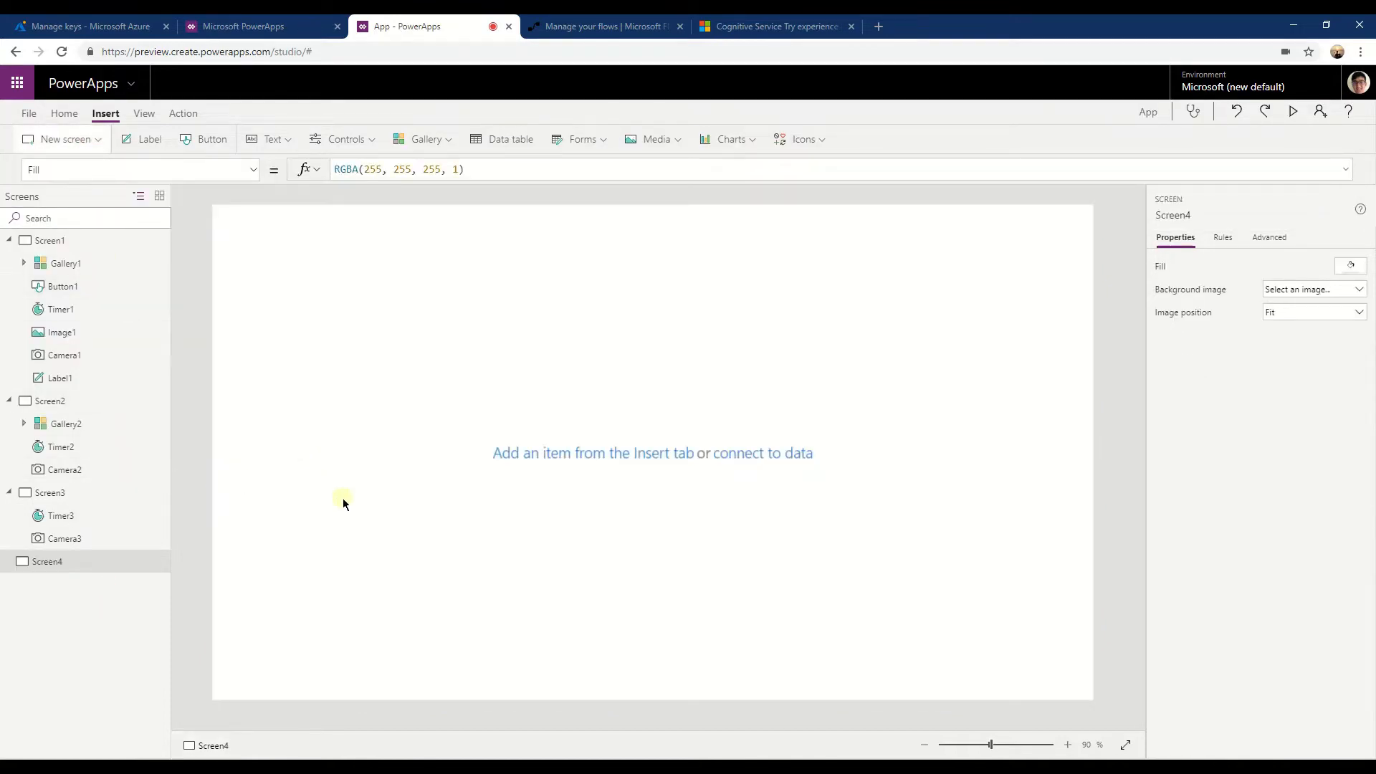
left_click(111, 493)
left_click(603, 645)
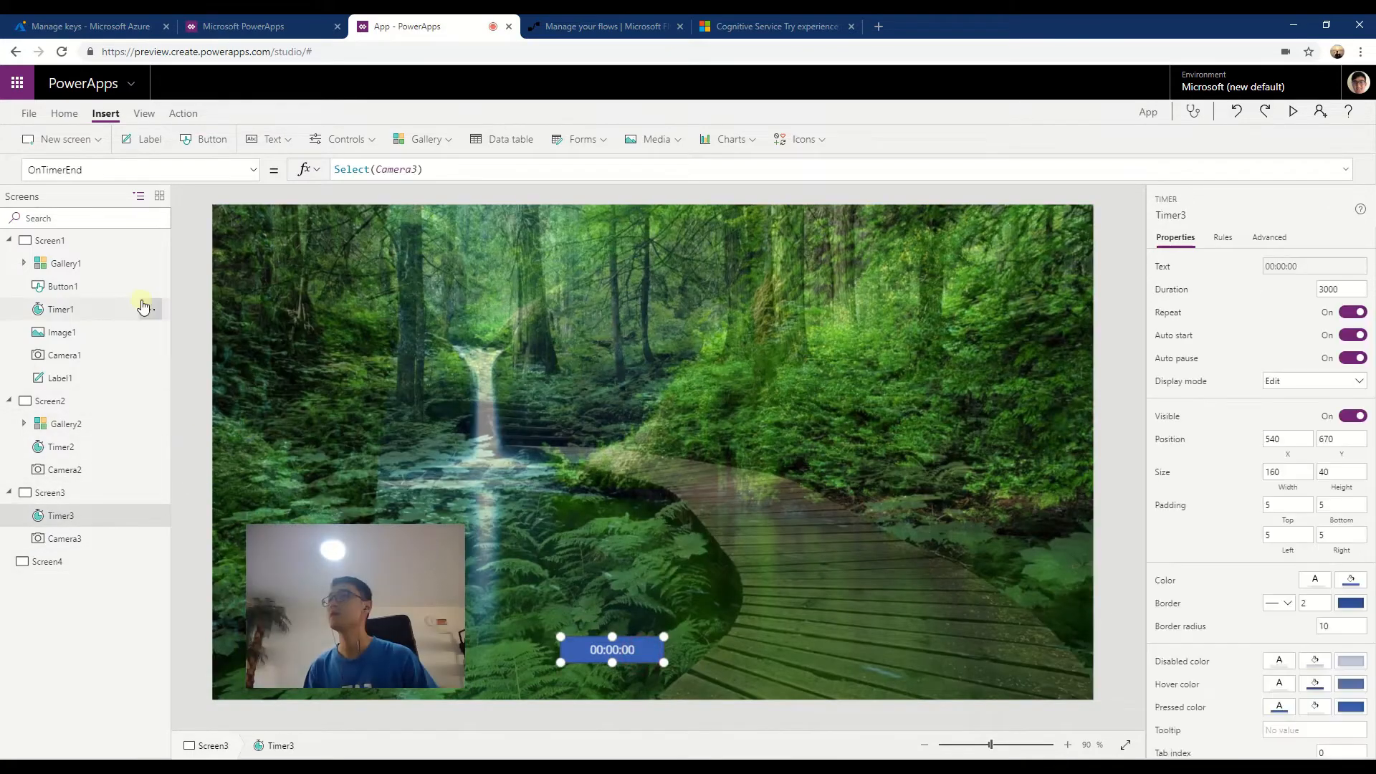
left_click(77, 452)
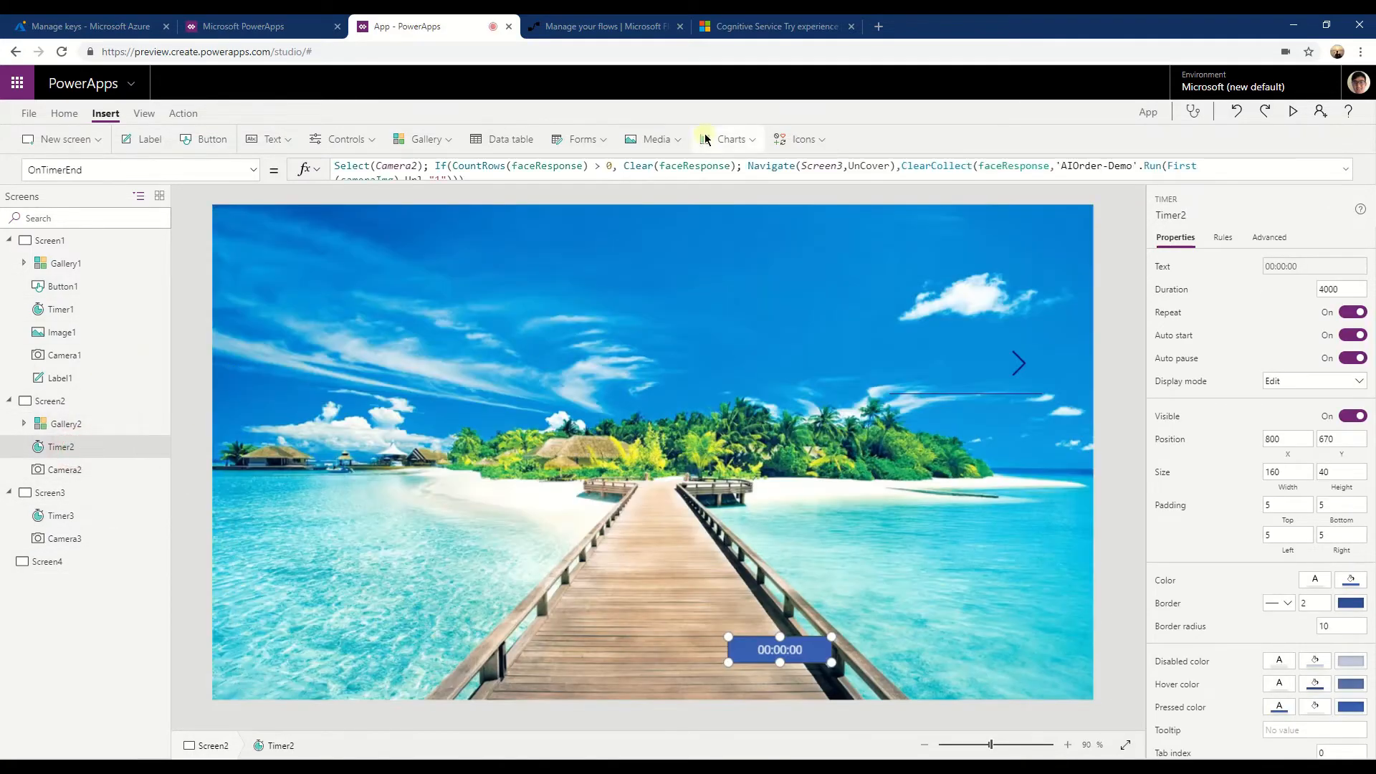
left_click(681, 183)
left_click_drag(501, 181, 436, 165)
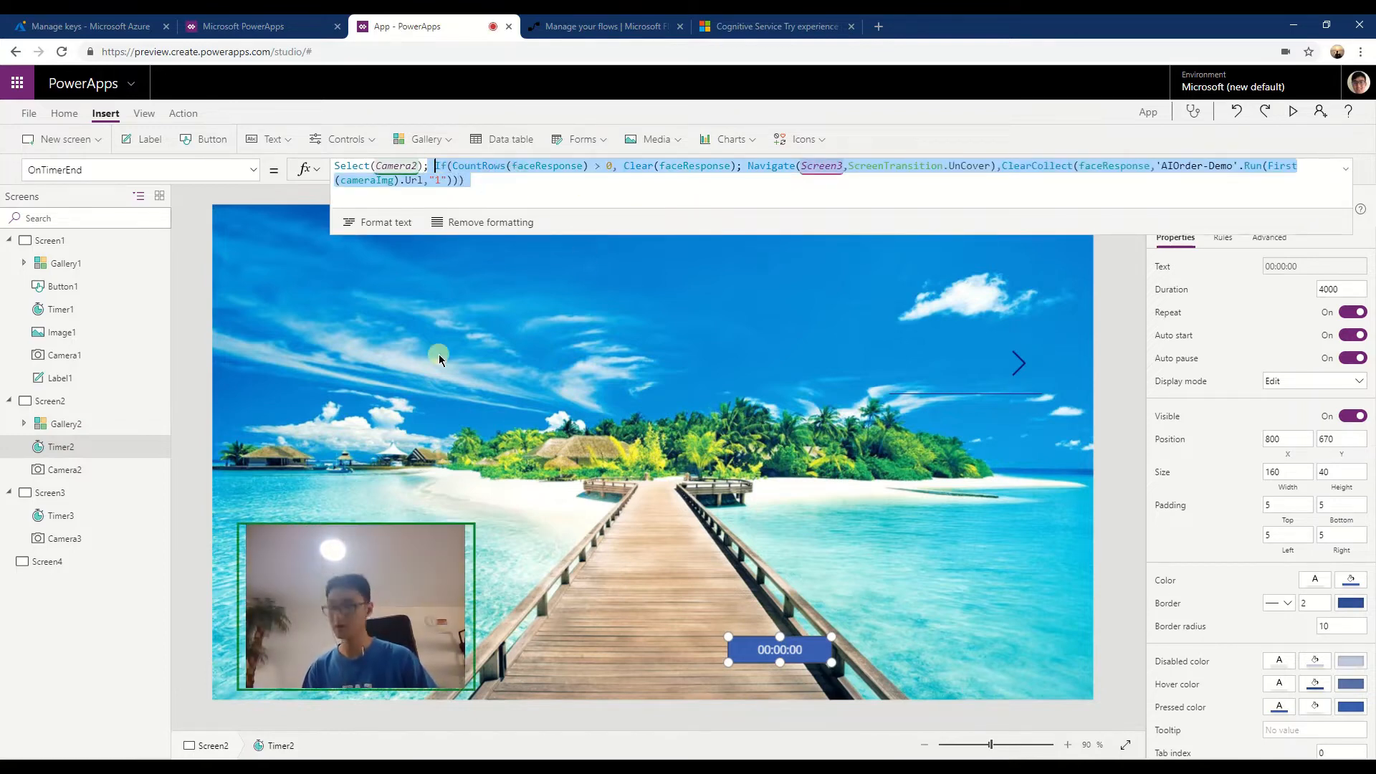
Paste the logic after Select(Camera3) in Timer3's OnTimerEnd, targeting Screen4 and passing "2"
left_click(83, 517)
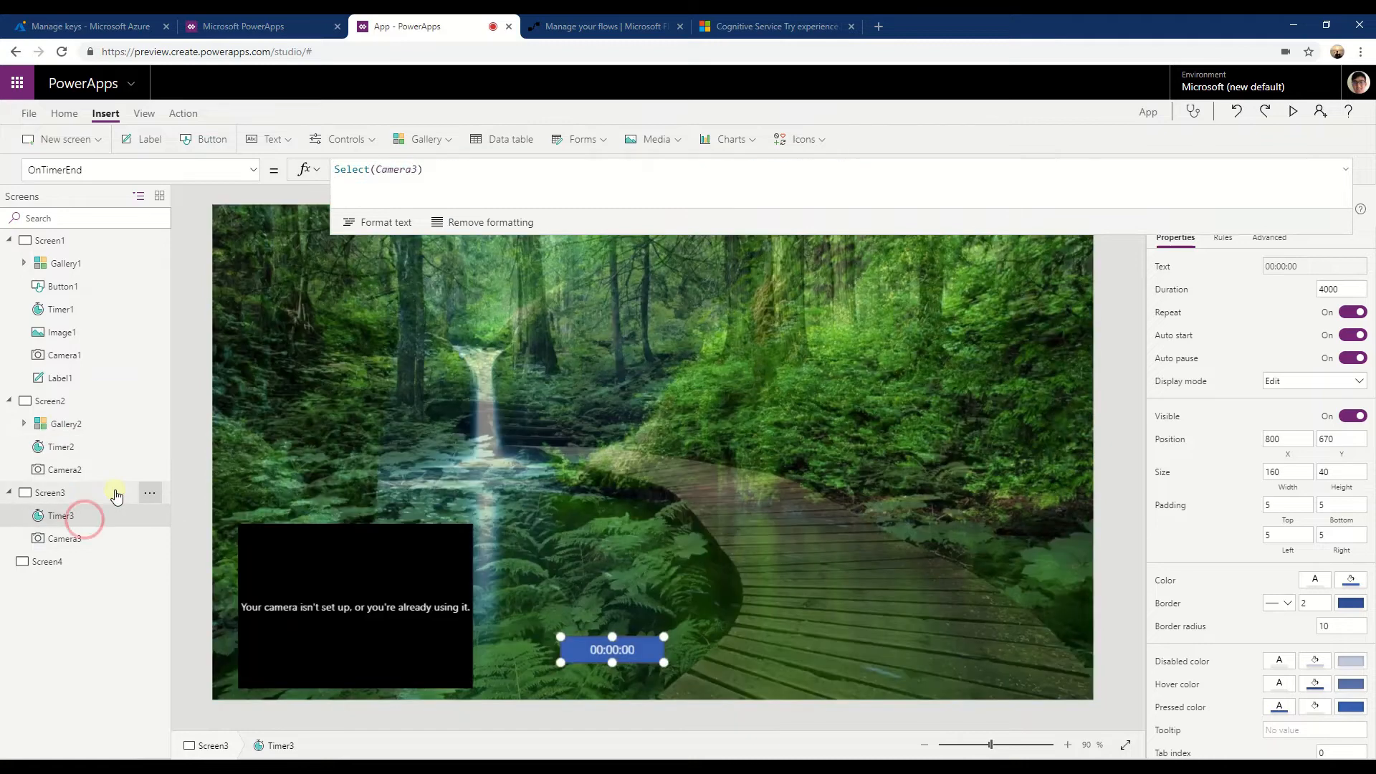
left_click(456, 182)
type(";")
type("If(CountRows(faceResponse) > 0, Clear(faceResponse); Navigate(Screen3,ScreenTransition.UnCover),ClearCollect(faceResponse,'AIOrder-Demo'.Run(First(cameraImg).Url,\"1\")))")
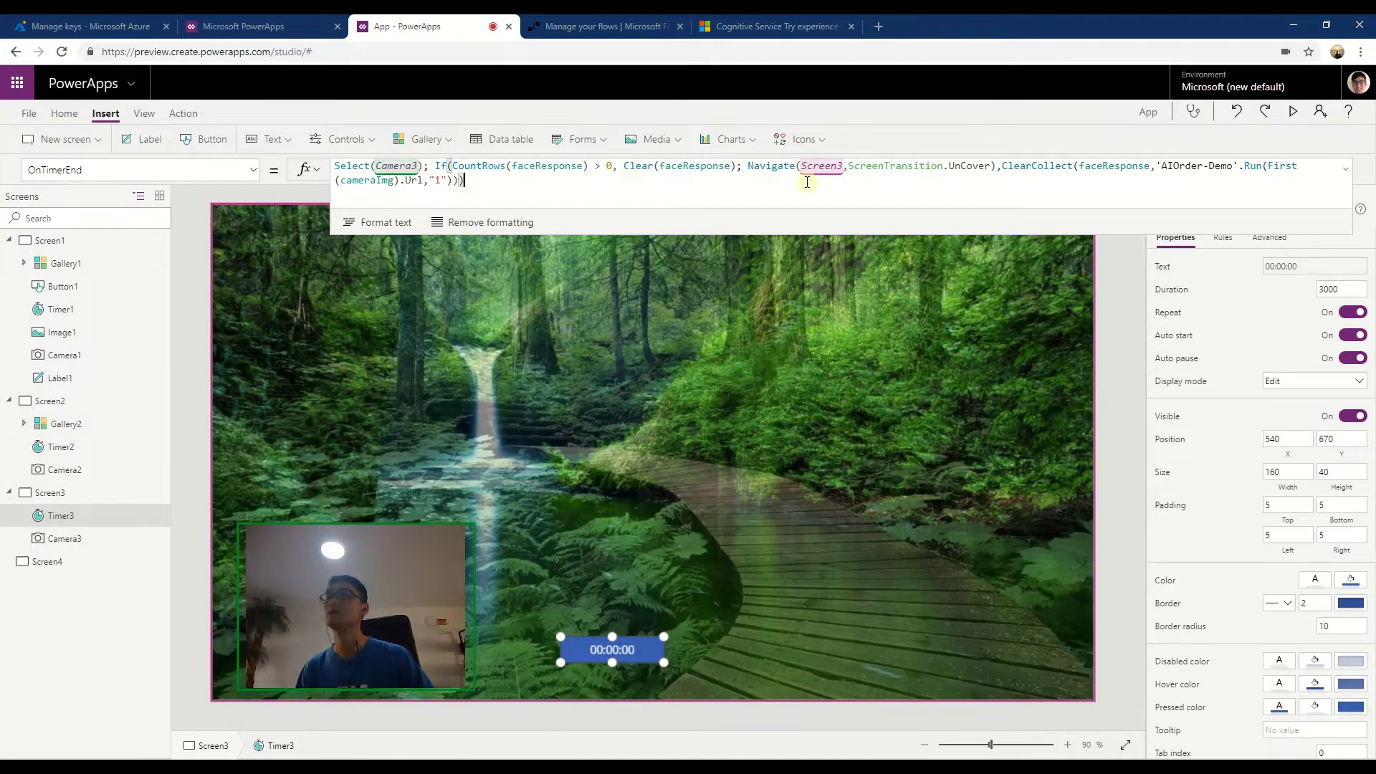
left_click(841, 166)
type("4")
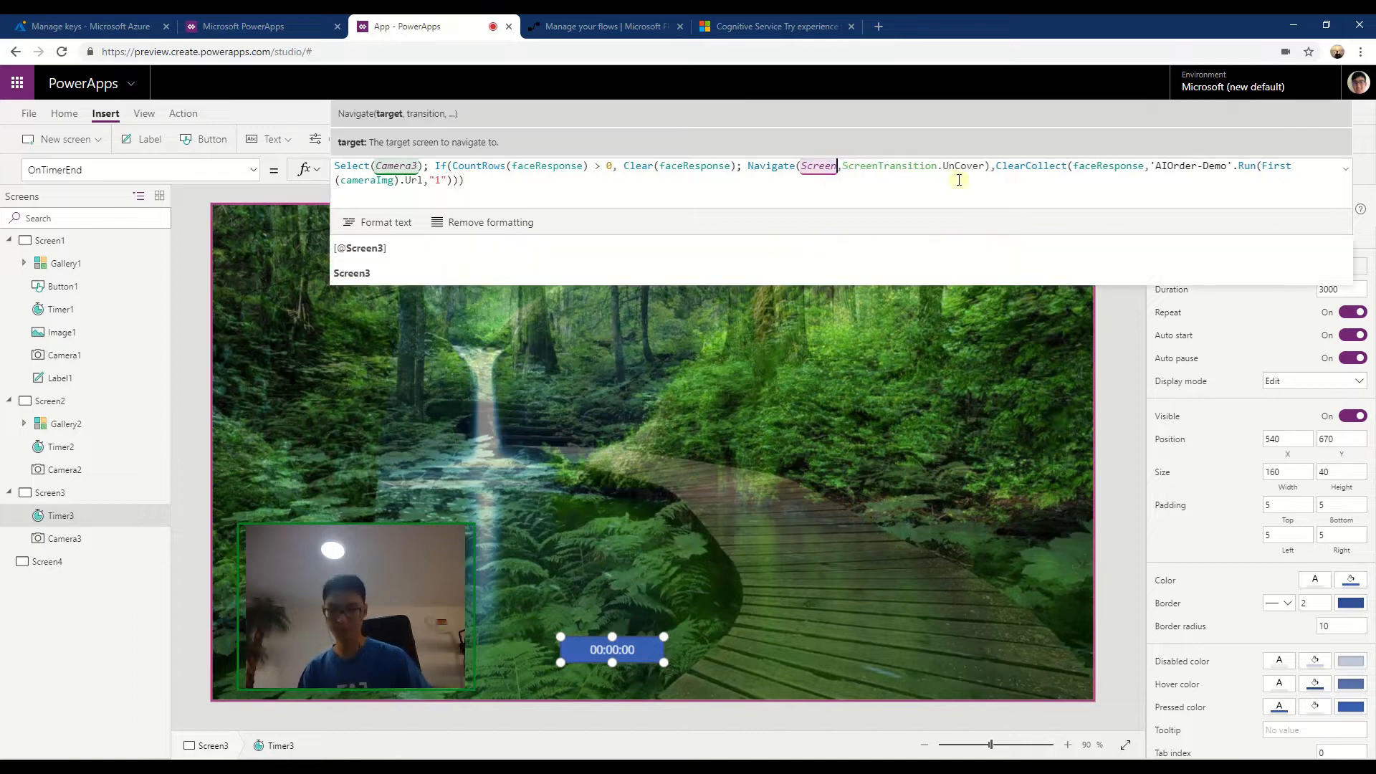
left_click(443, 181)
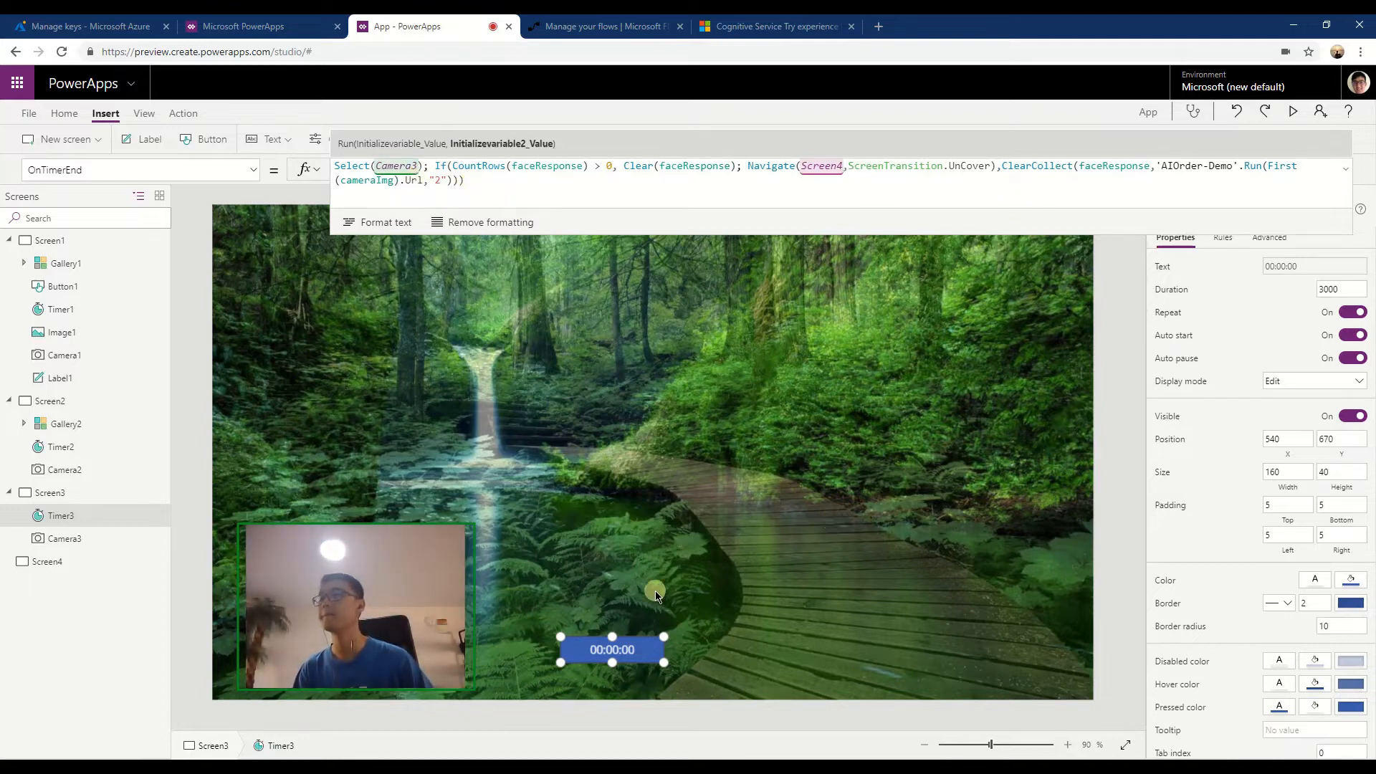
left_click(470, 263)
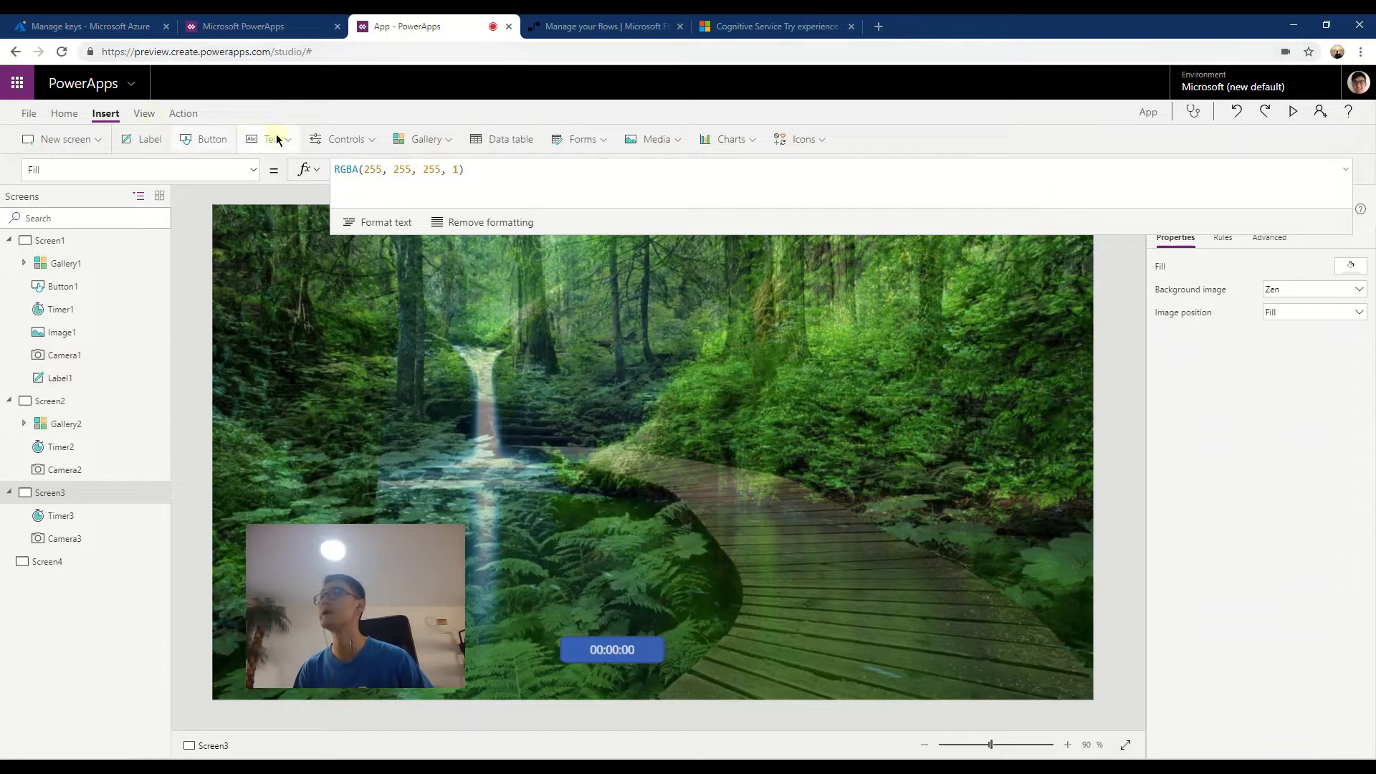
Insert a vertical gallery on Screen3 showing faceResponse with a title-only layout
left_click(453, 140)
left_click(457, 206)
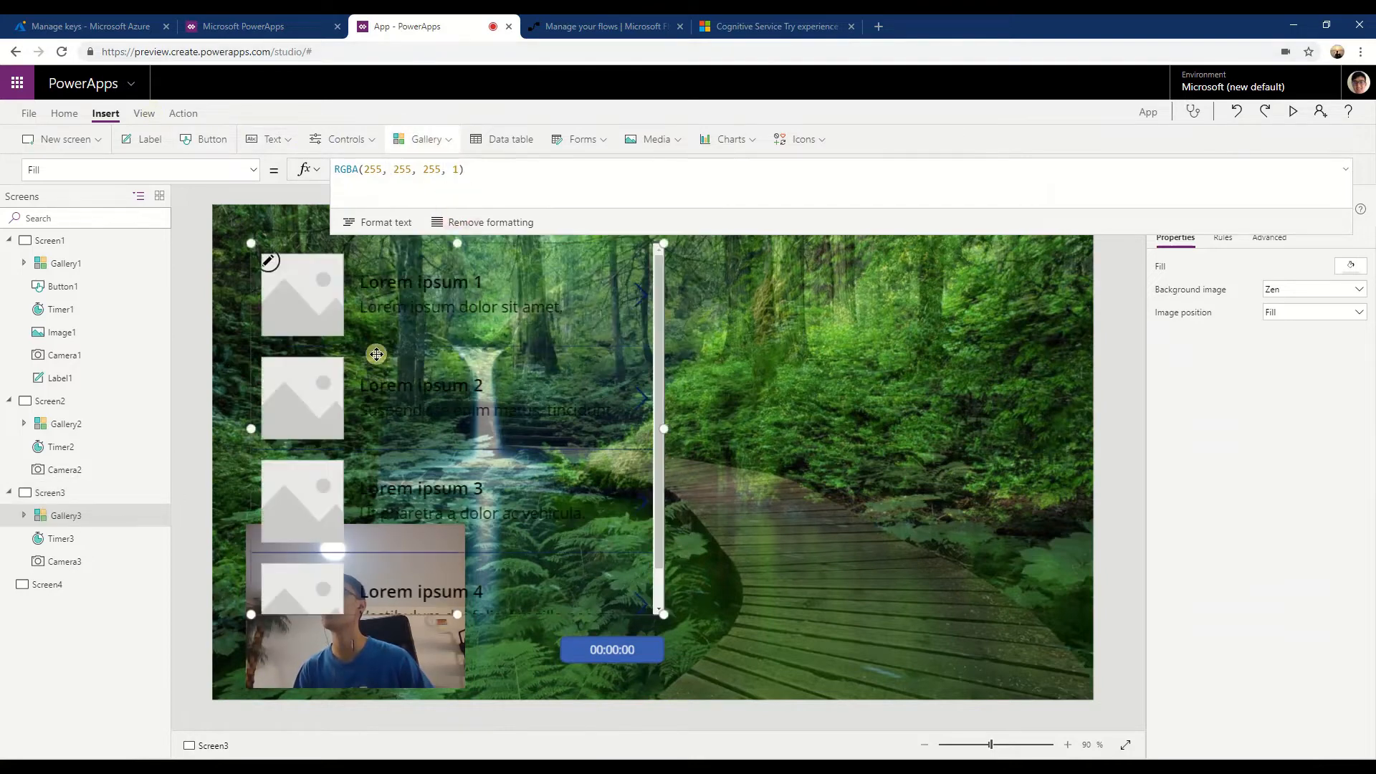
left_click(1286, 268)
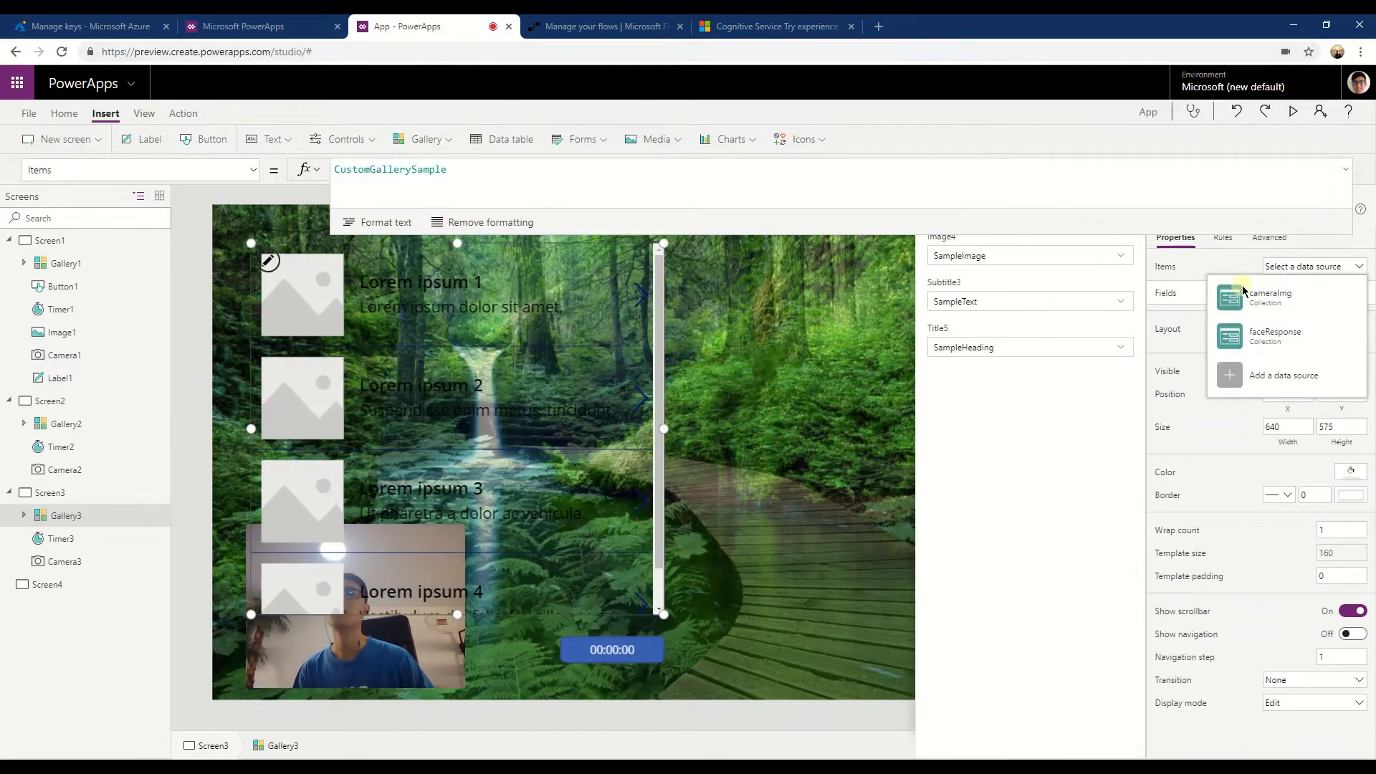
left_click(1249, 338)
left_click(1346, 169)
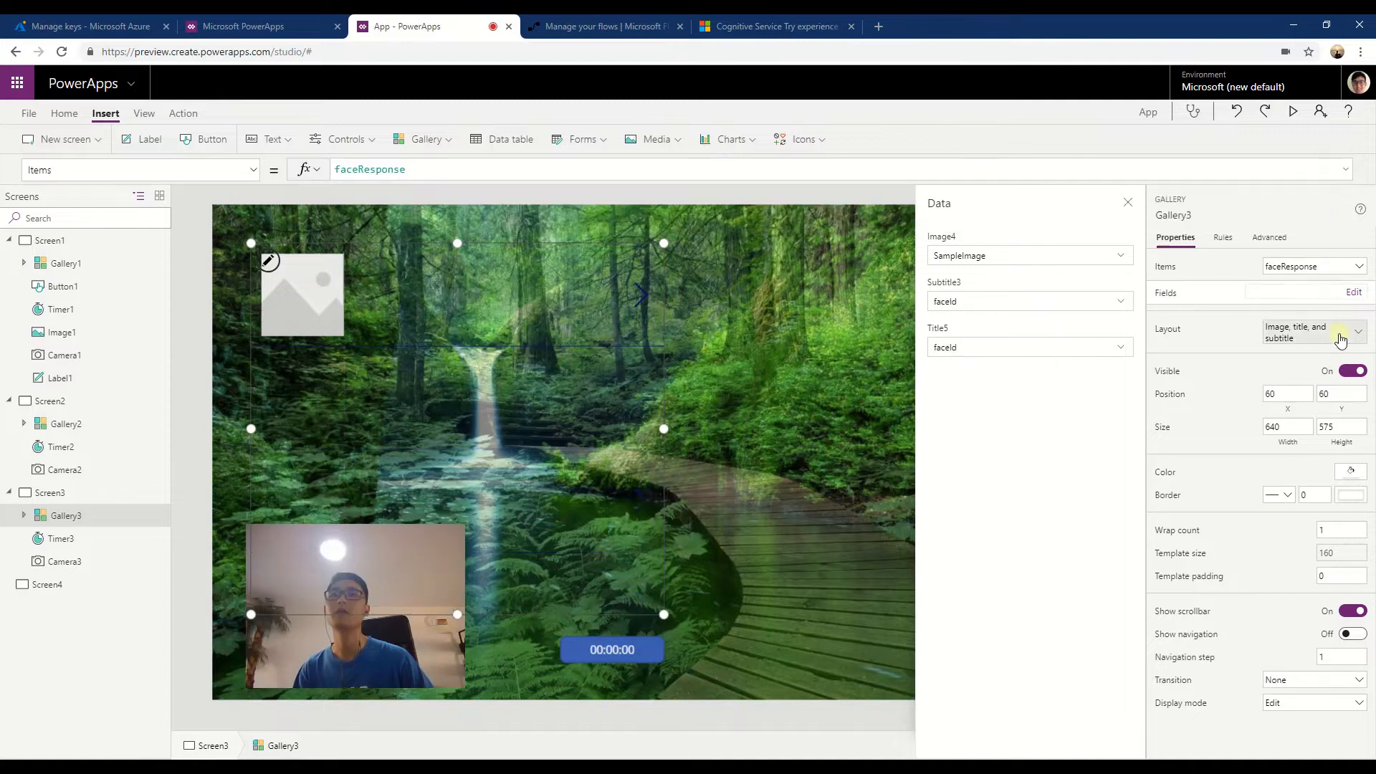
left_click(1339, 334)
left_click(1194, 411)
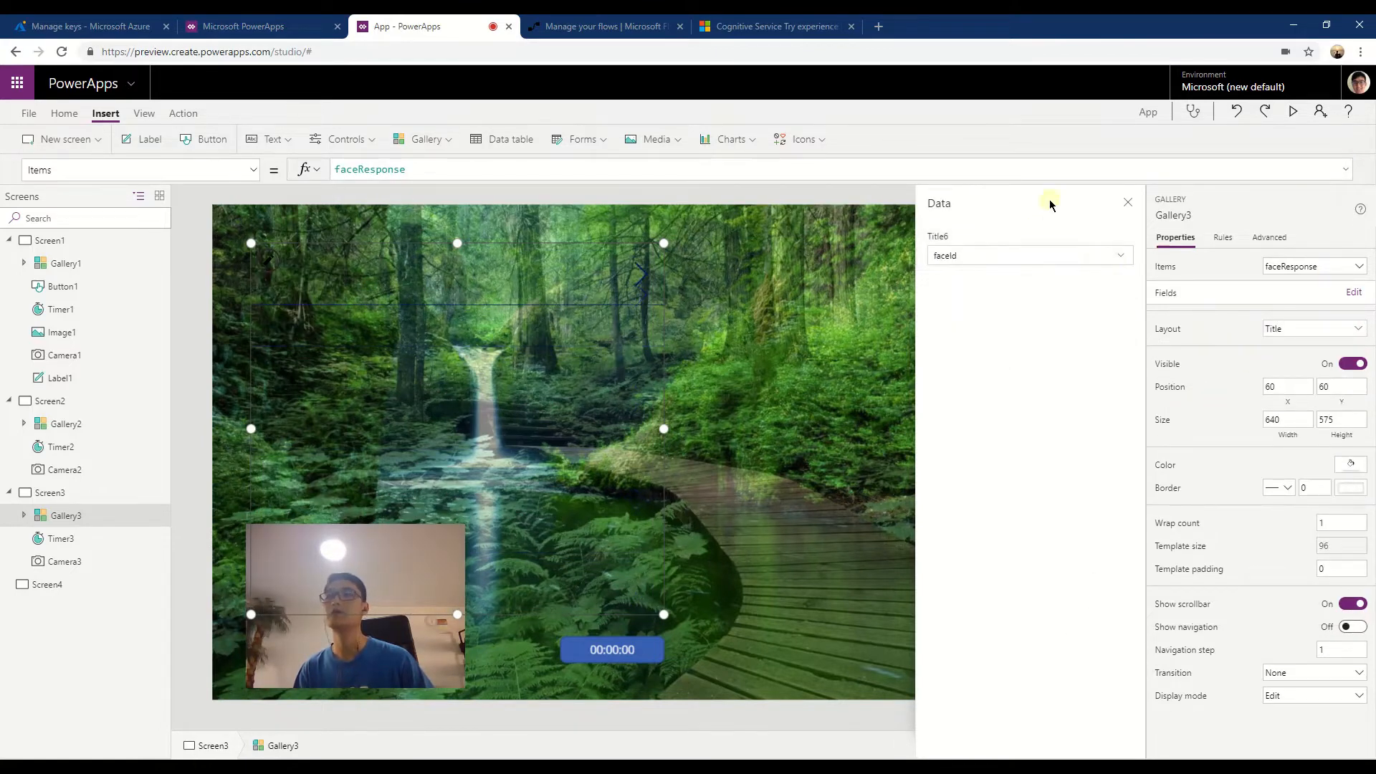
left_click(1126, 206)
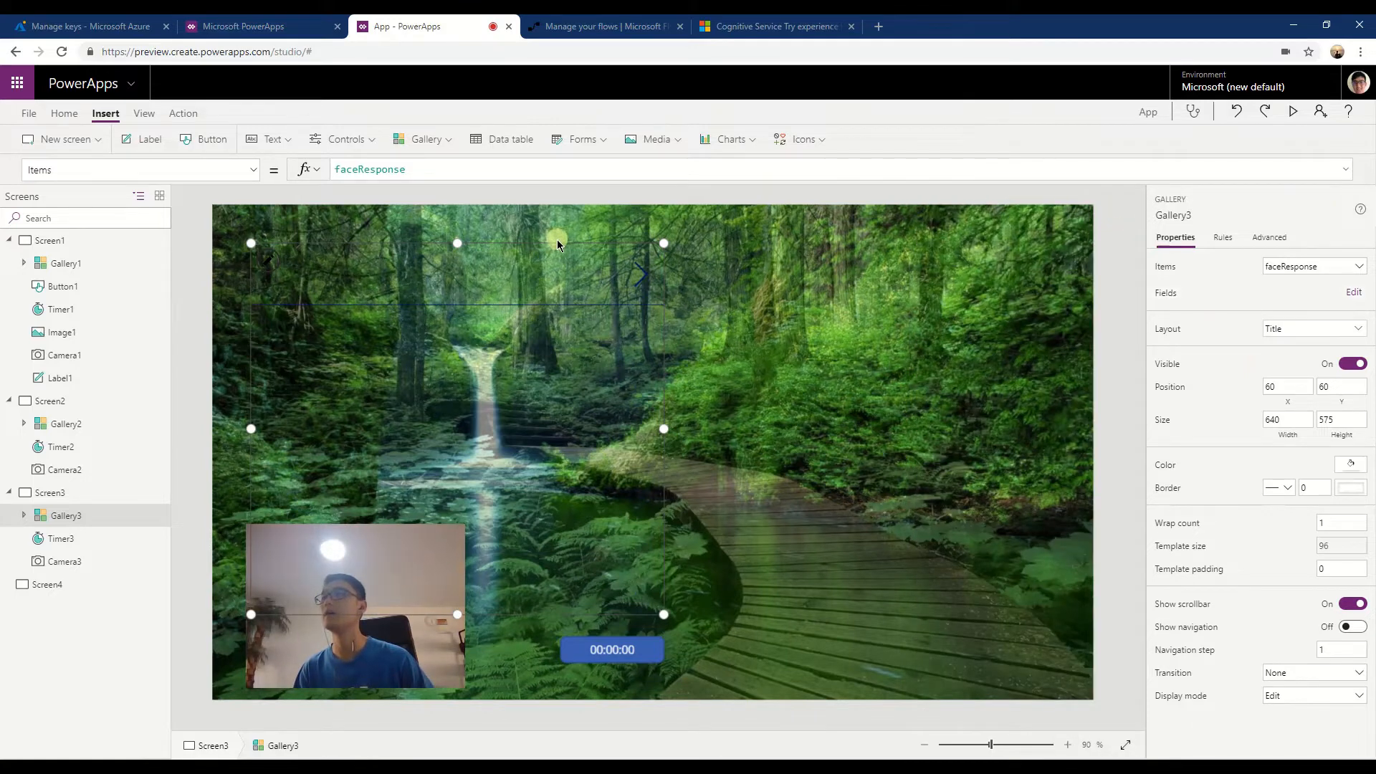
Move the gallery to the upper right and make its face ID title white
left_click_drag(558, 244, 948, 330)
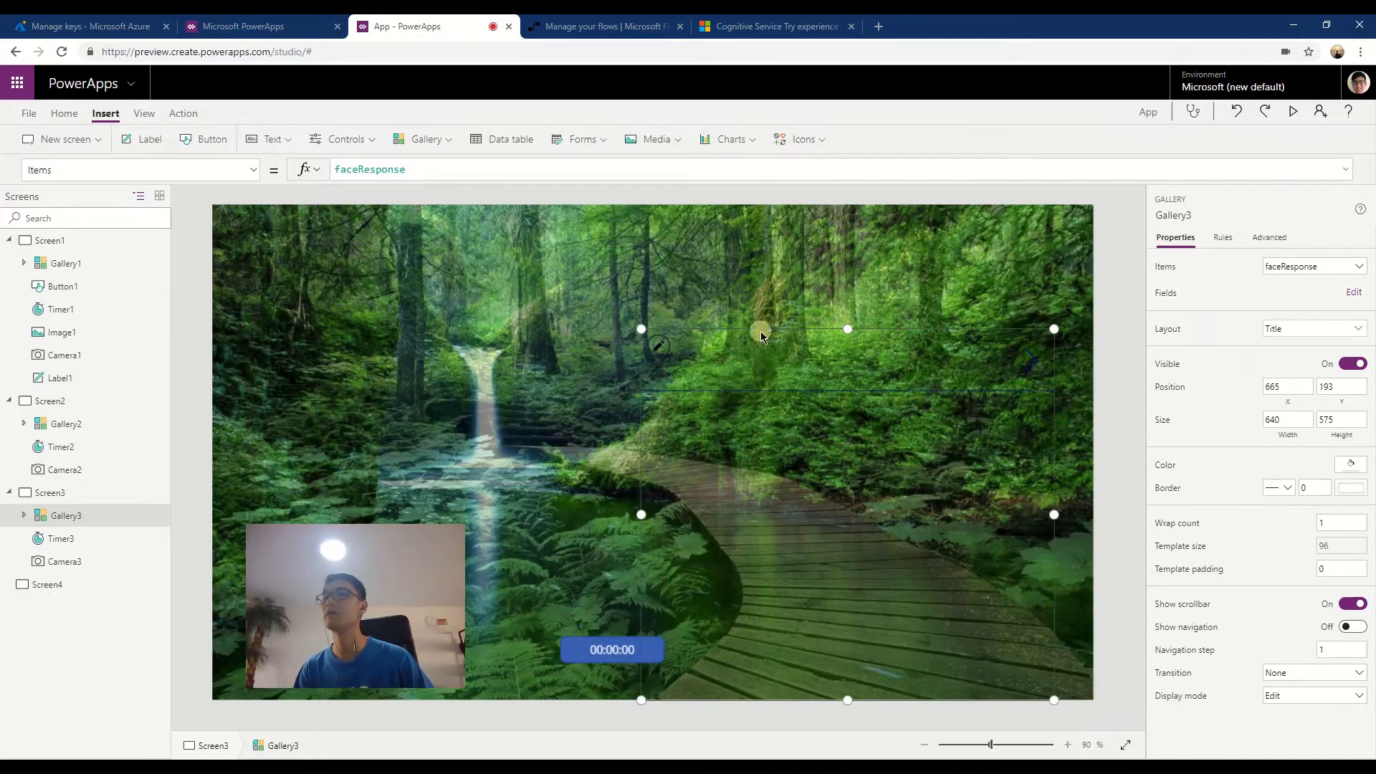
left_click(63, 114)
left_click(713, 369)
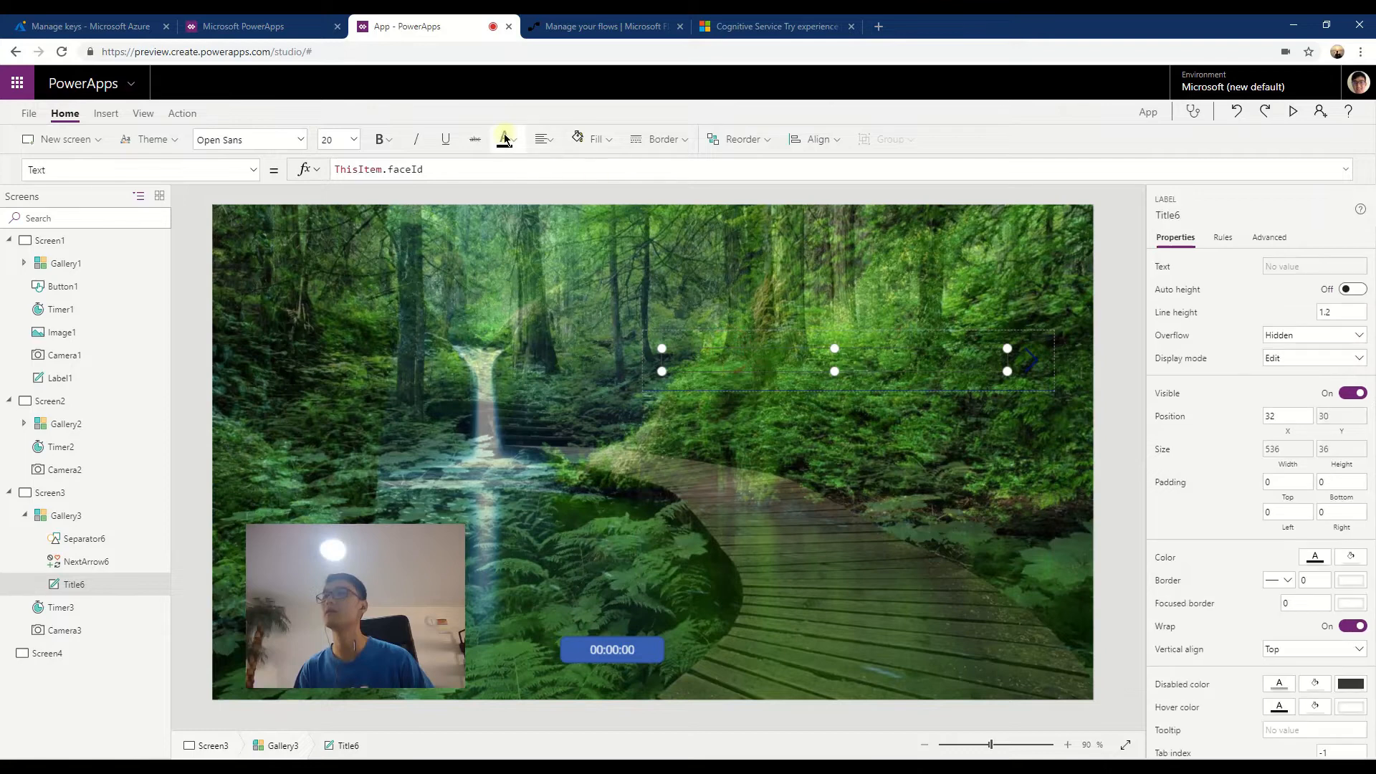
left_click(504, 139)
left_click(511, 214)
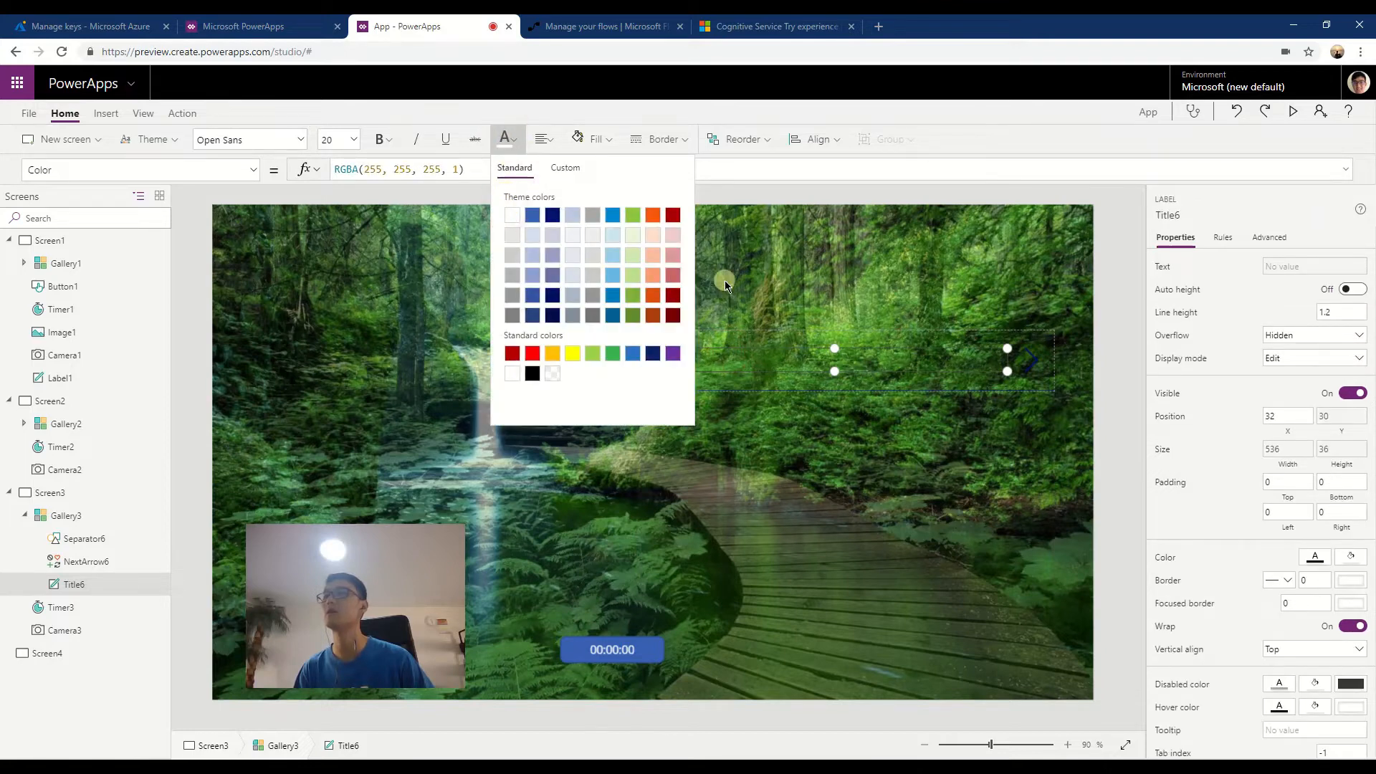
left_click(510, 136)
Shift Screen3's timer slightly left, then select Screen1
left_click(862, 283)
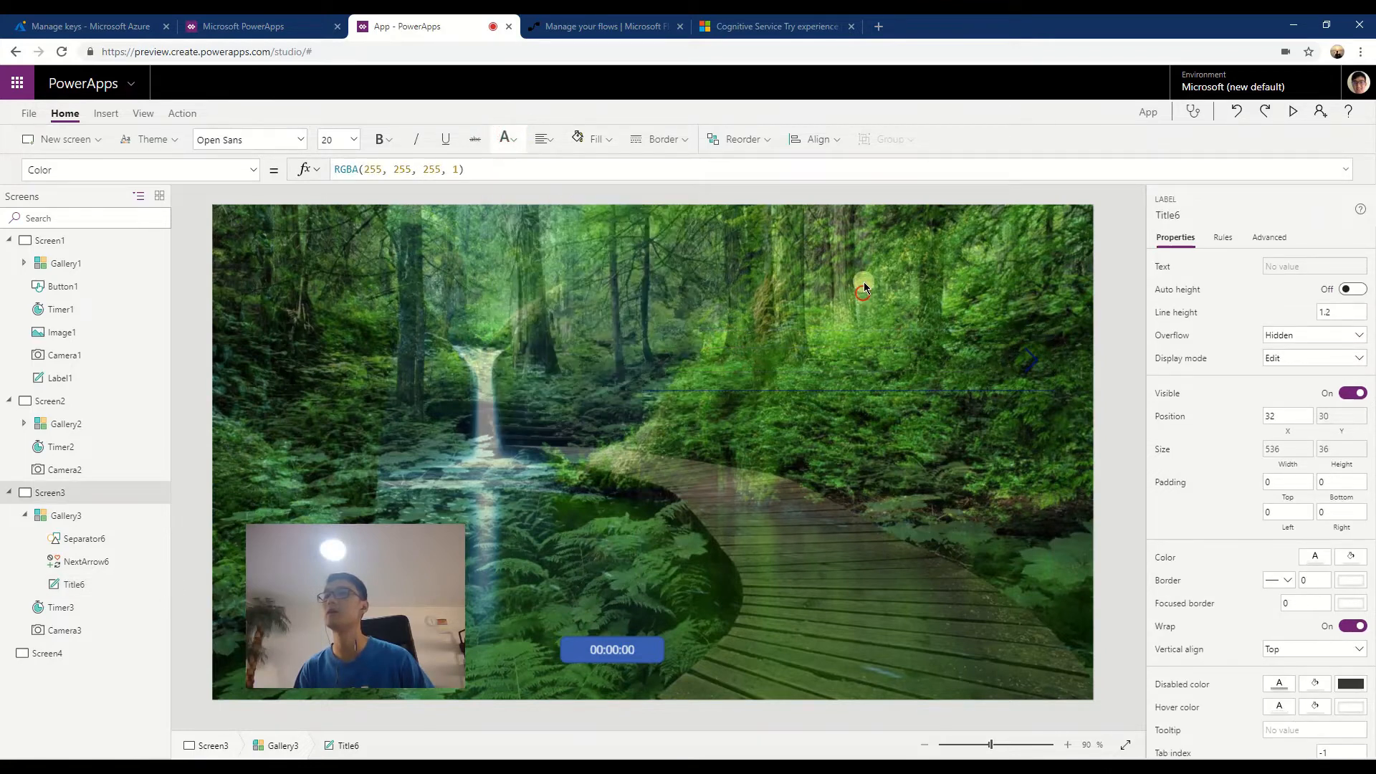
left_click(801, 471)
left_click_drag(607, 651, 565, 641)
left_click(556, 599)
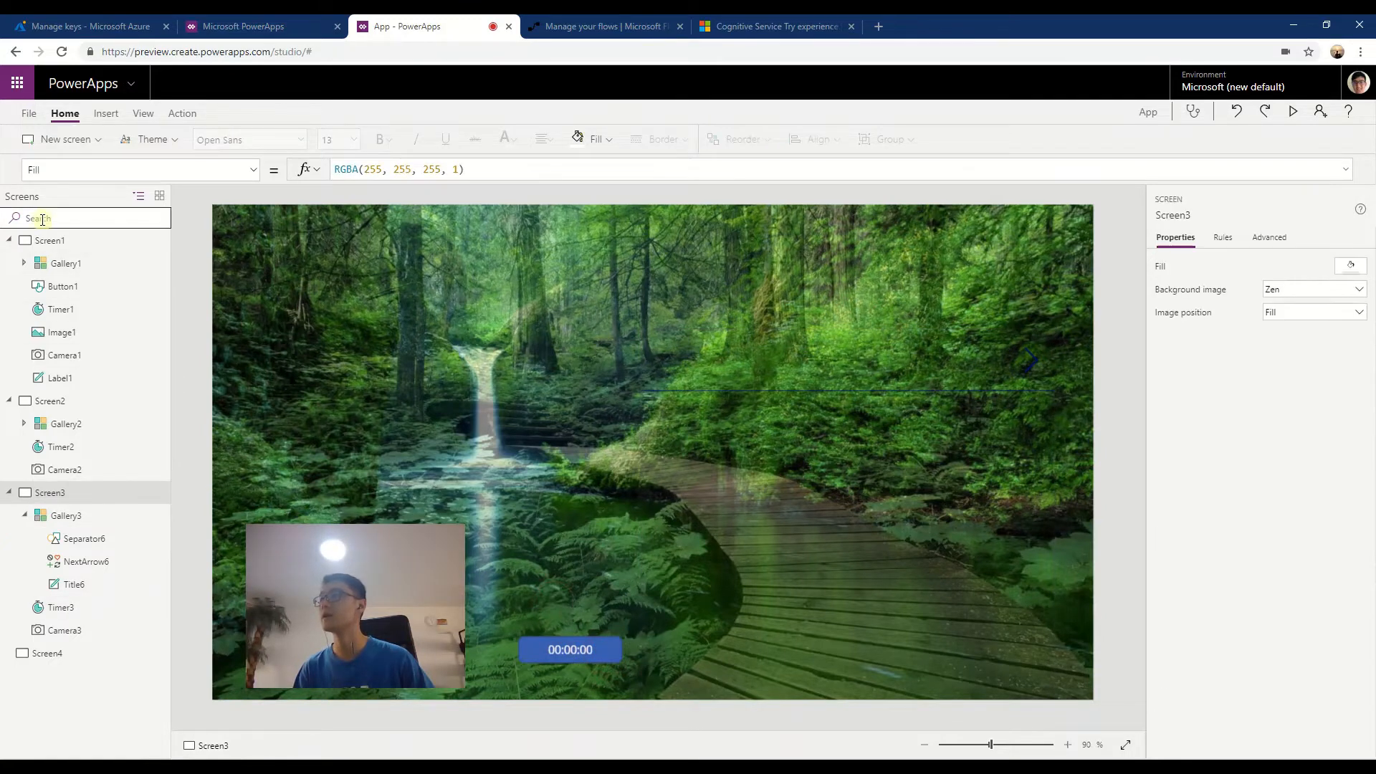
left_click(107, 240)
Preview the app, advancing past the detected face to the forest screen, then close it
left_click(1292, 111)
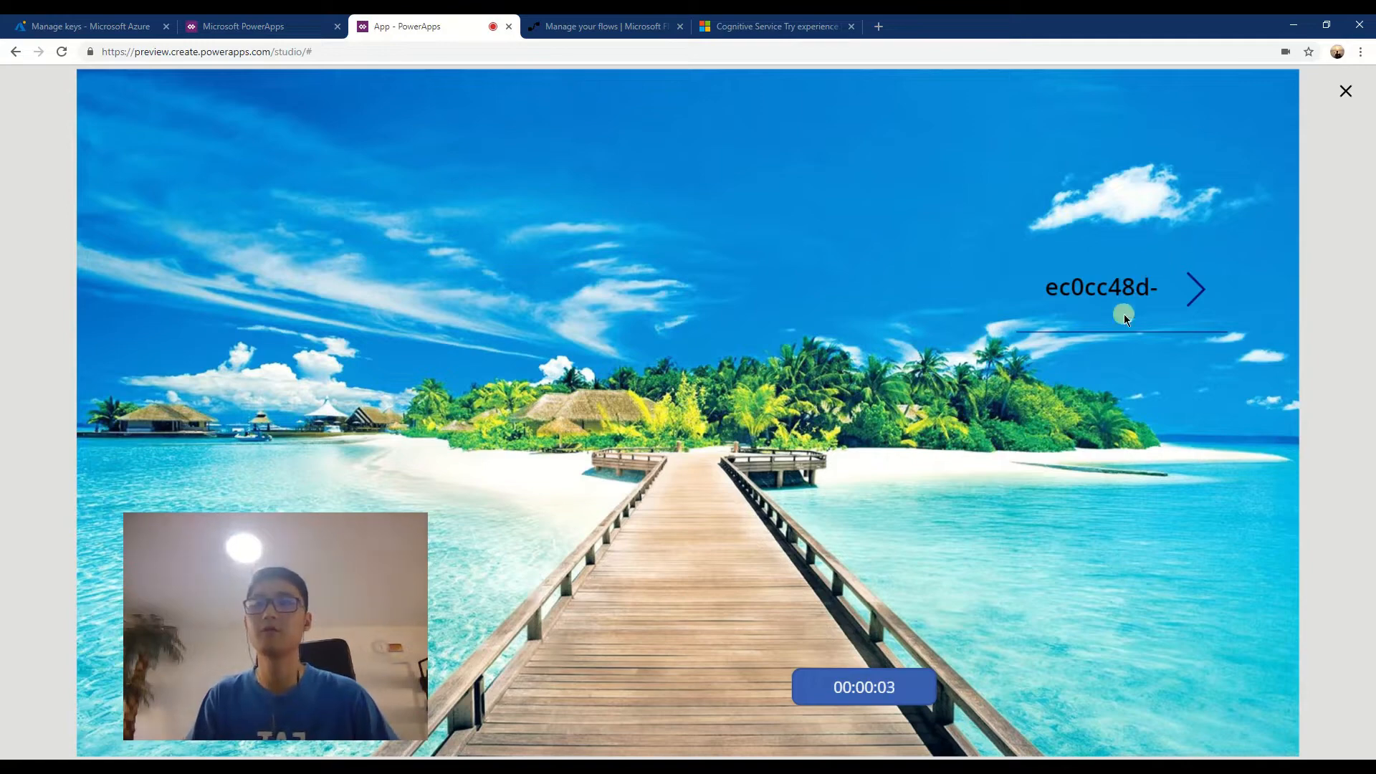
left_click(1191, 286)
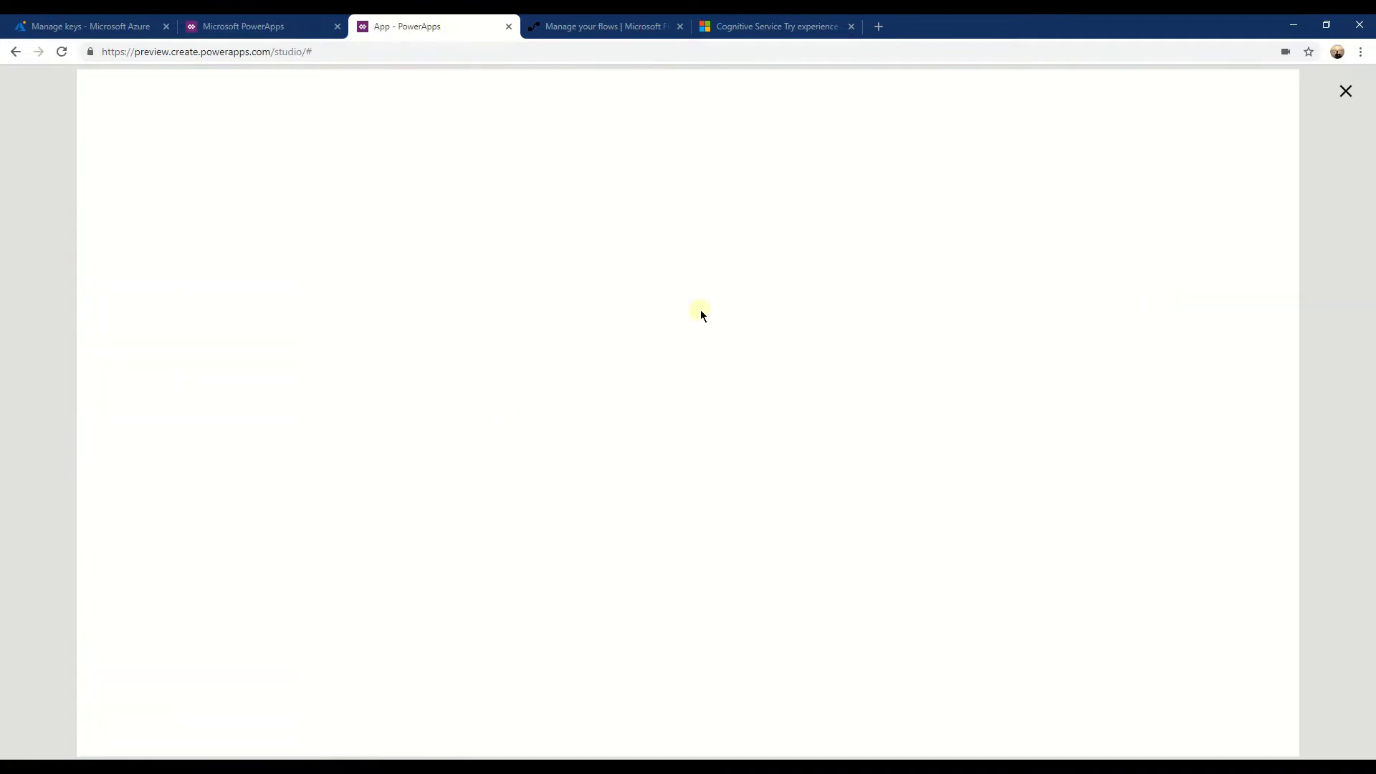
left_click(1345, 94)
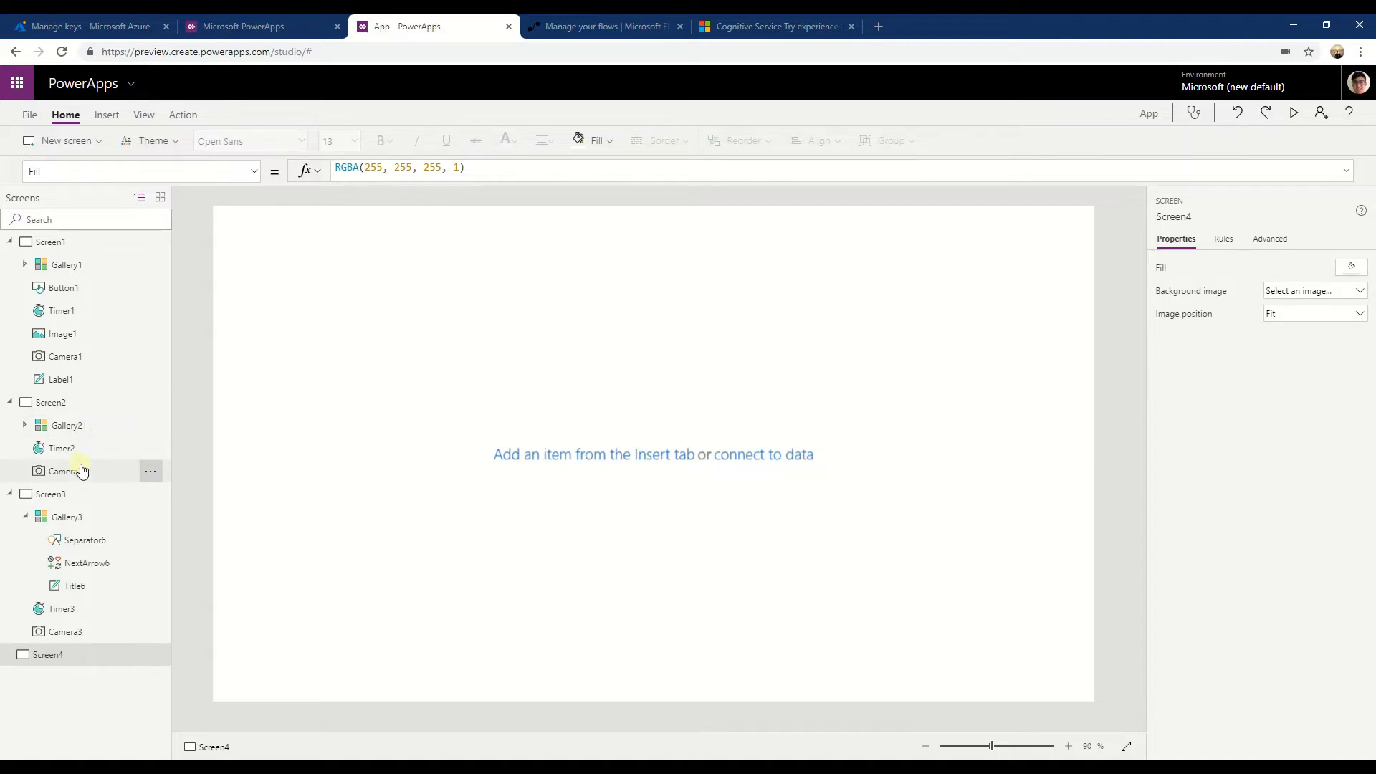
Review Screen2 and Screen3, then switch to the PowerApps home page tab
left_click(100, 404)
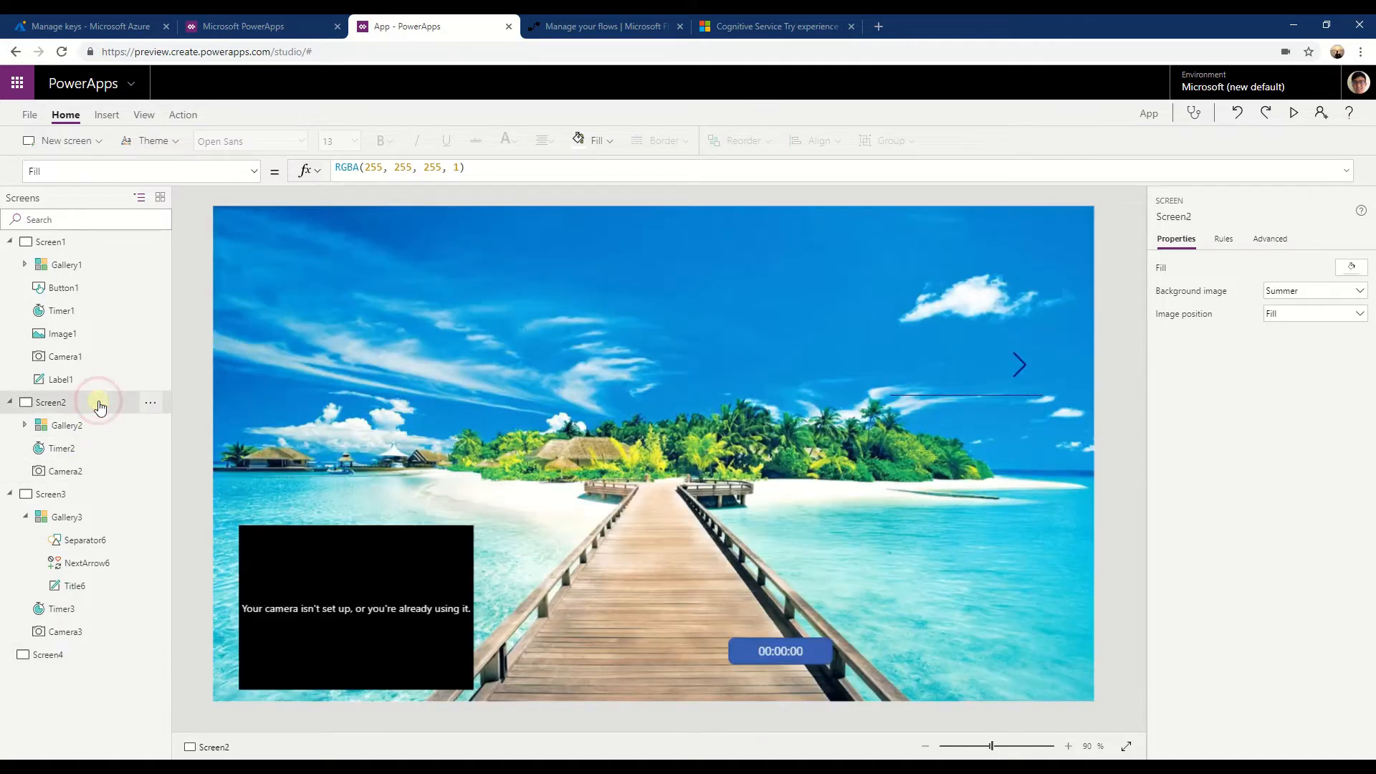
left_click(67, 493)
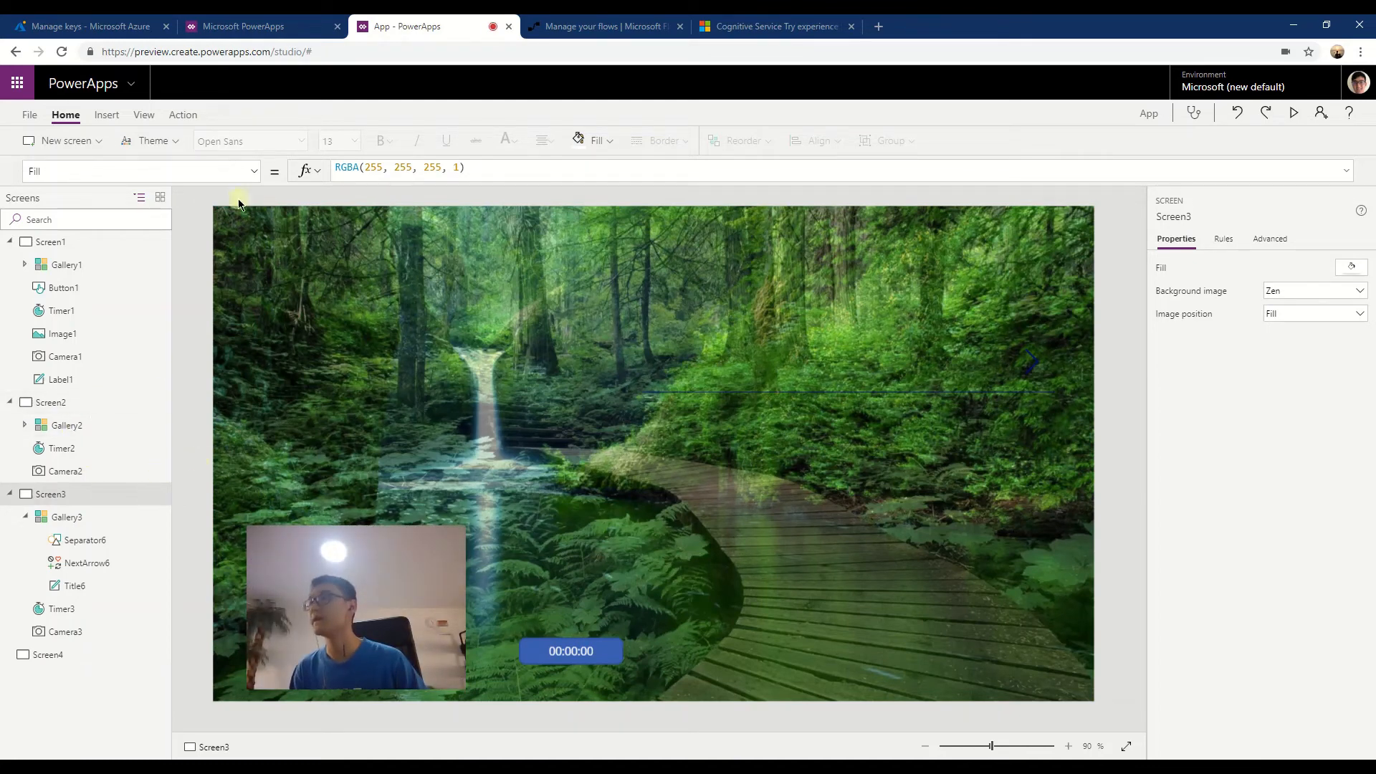
left_click(316, 27)
Open the failed AIOrder-Demo run and read the Compose error about an empty cameraImg value
left_click(566, 26)
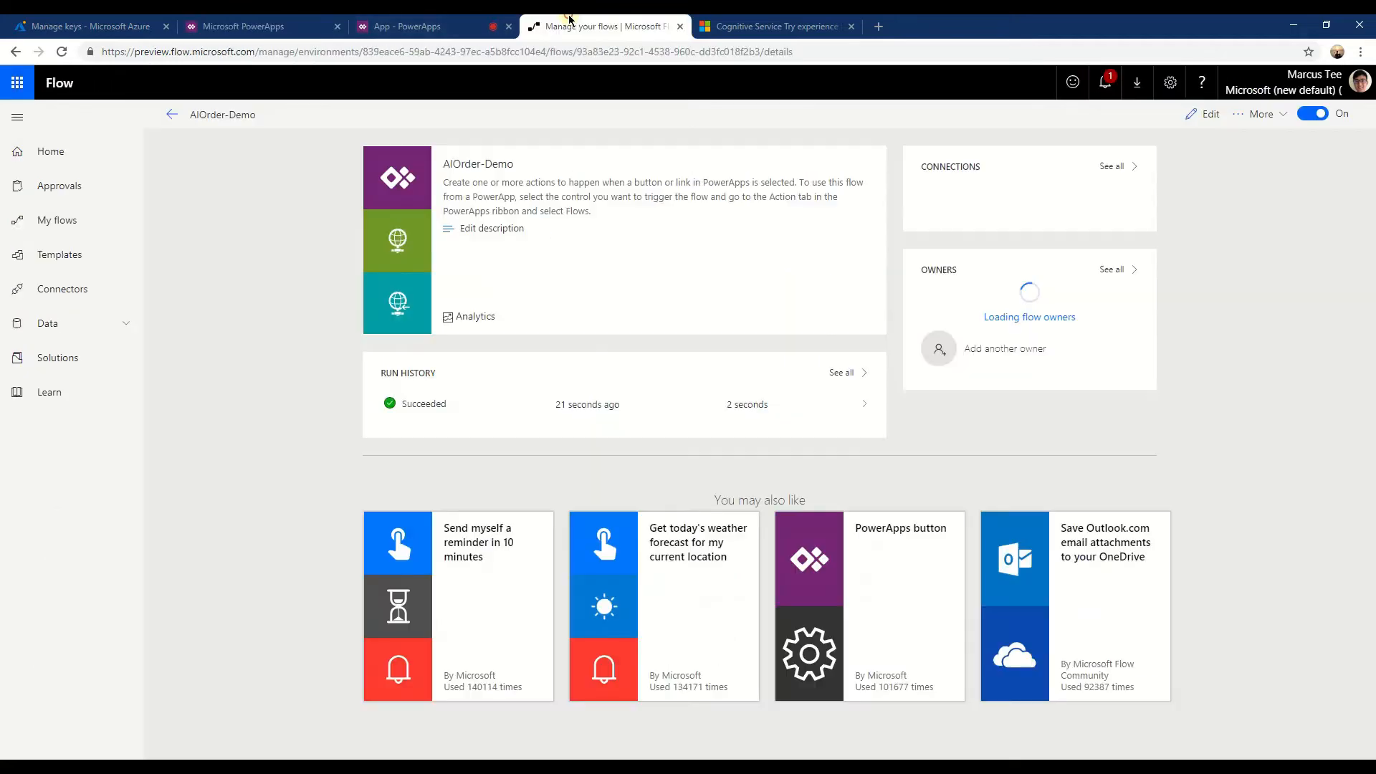
key("F5")
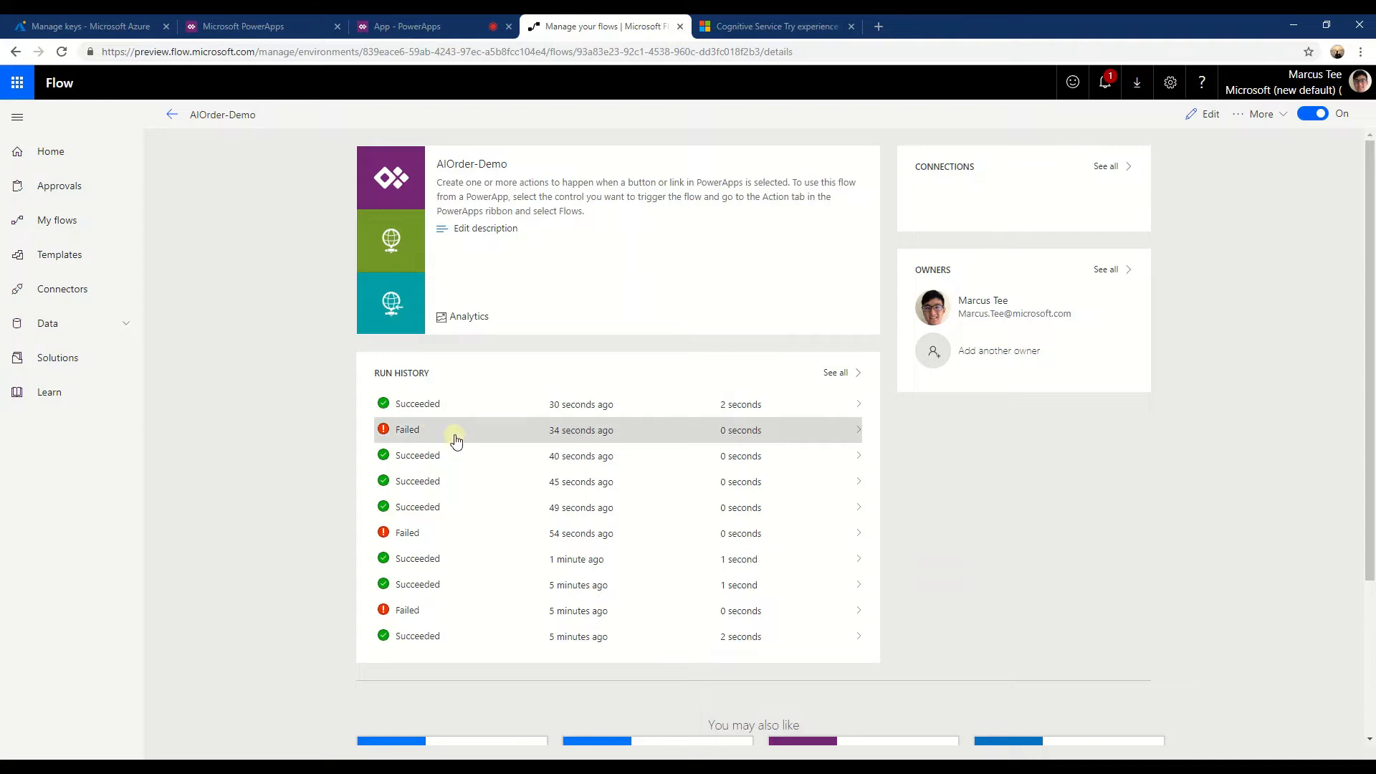
left_click(473, 430)
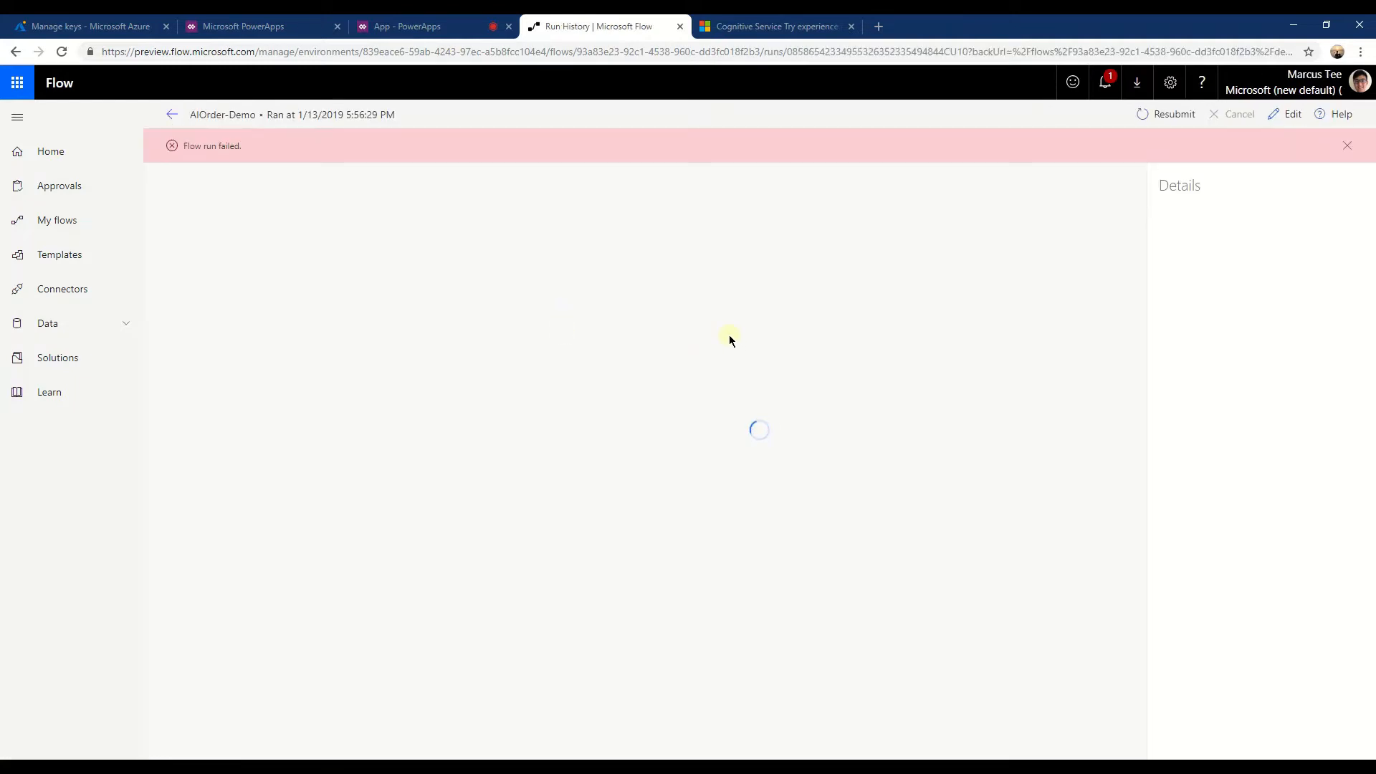
left_click(690, 391)
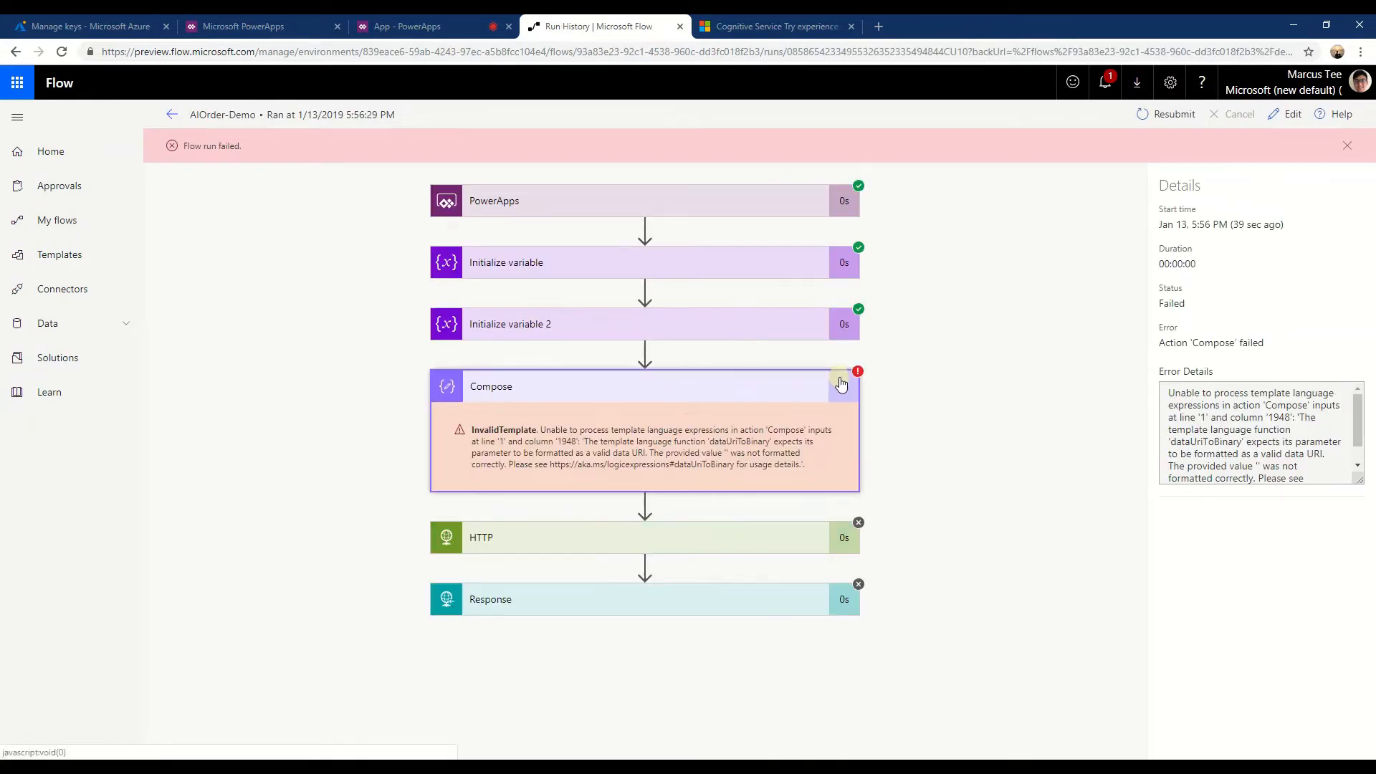
left_click_drag(557, 440, 729, 452)
left_click(729, 452)
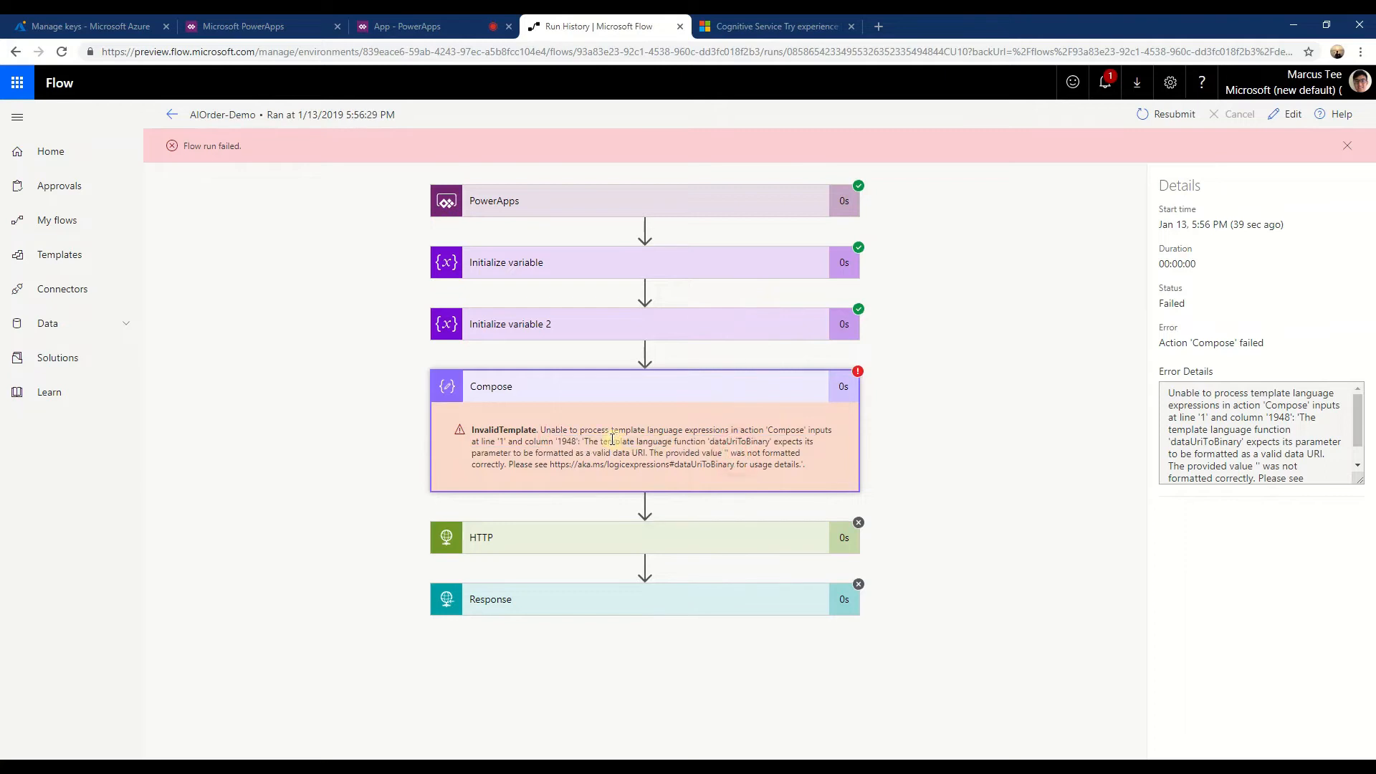
left_click(581, 271)
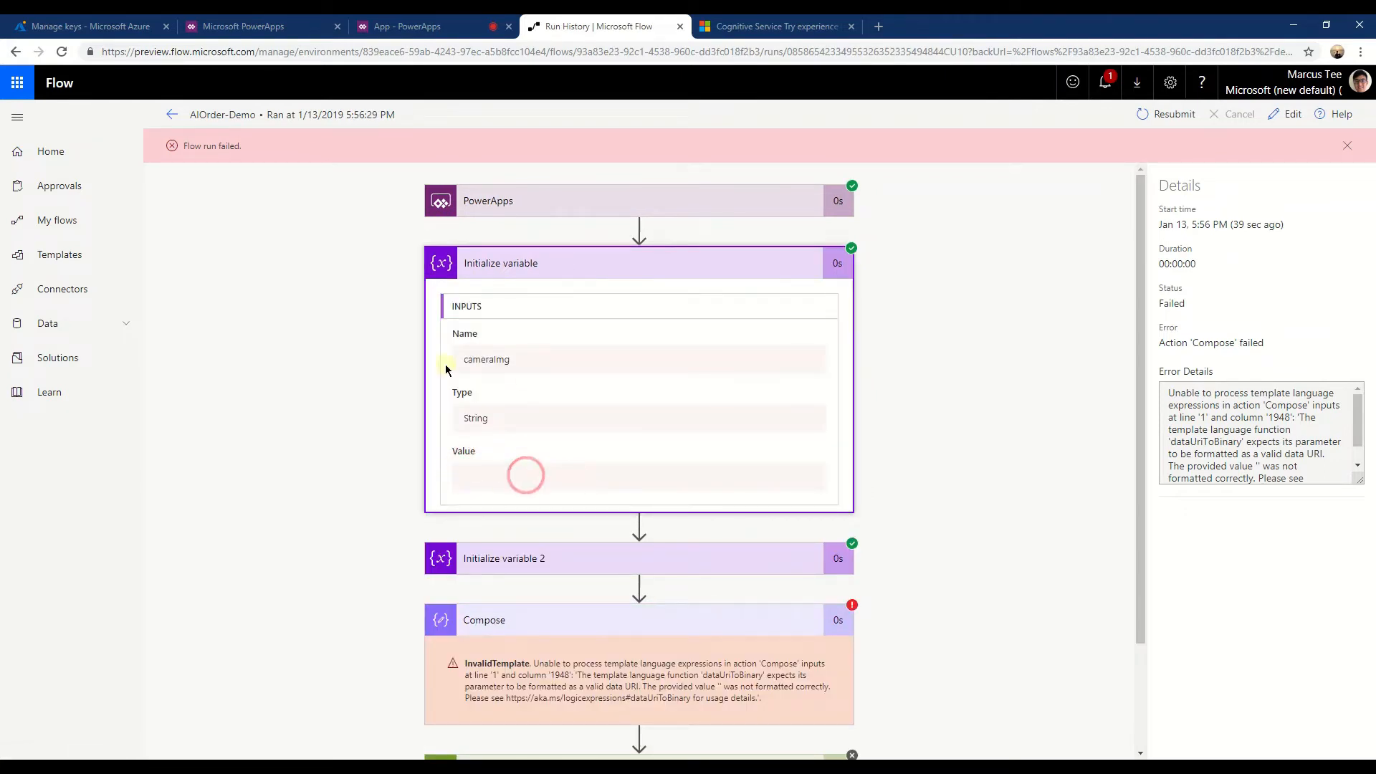
left_click(172, 115)
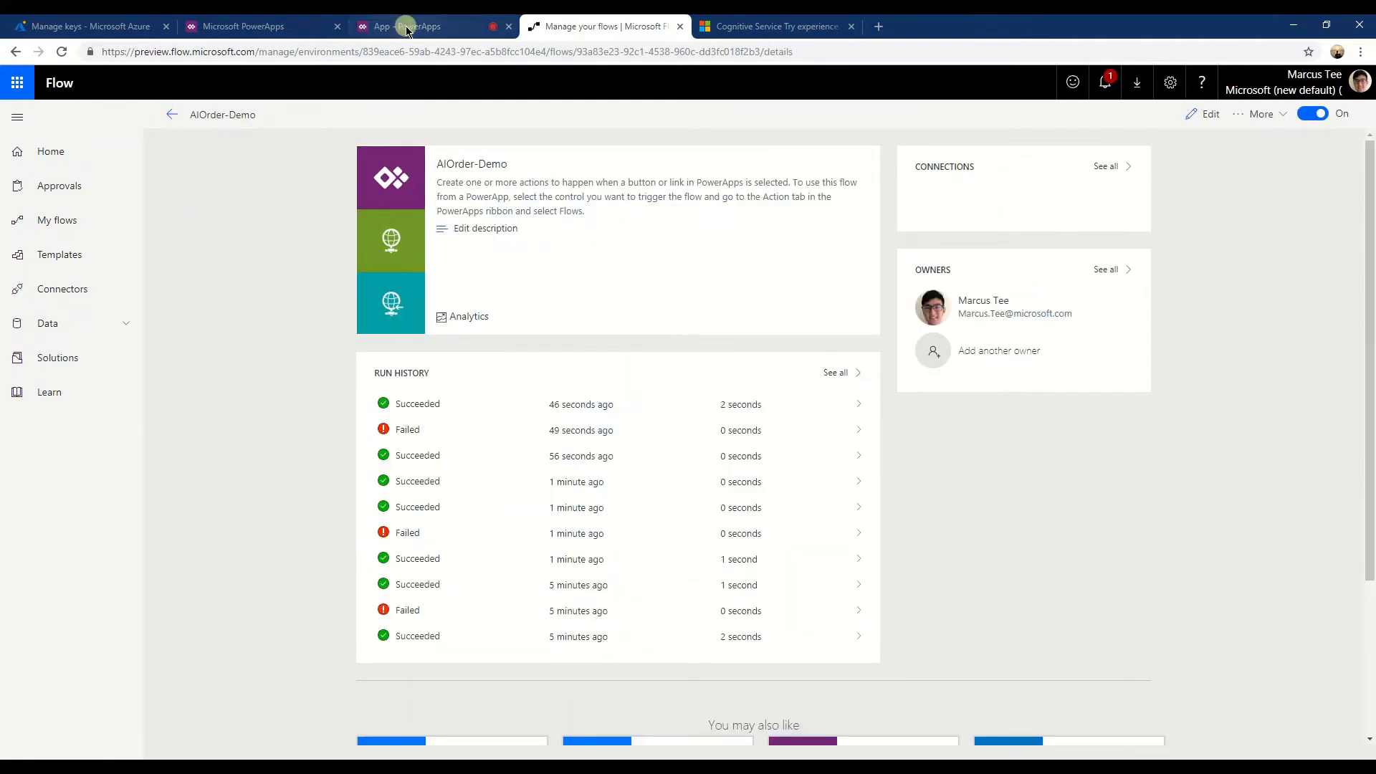
Find the 0.002 happiness score in the latest successful run's Response body, then go to the Azure Keys page
left_click(539, 404)
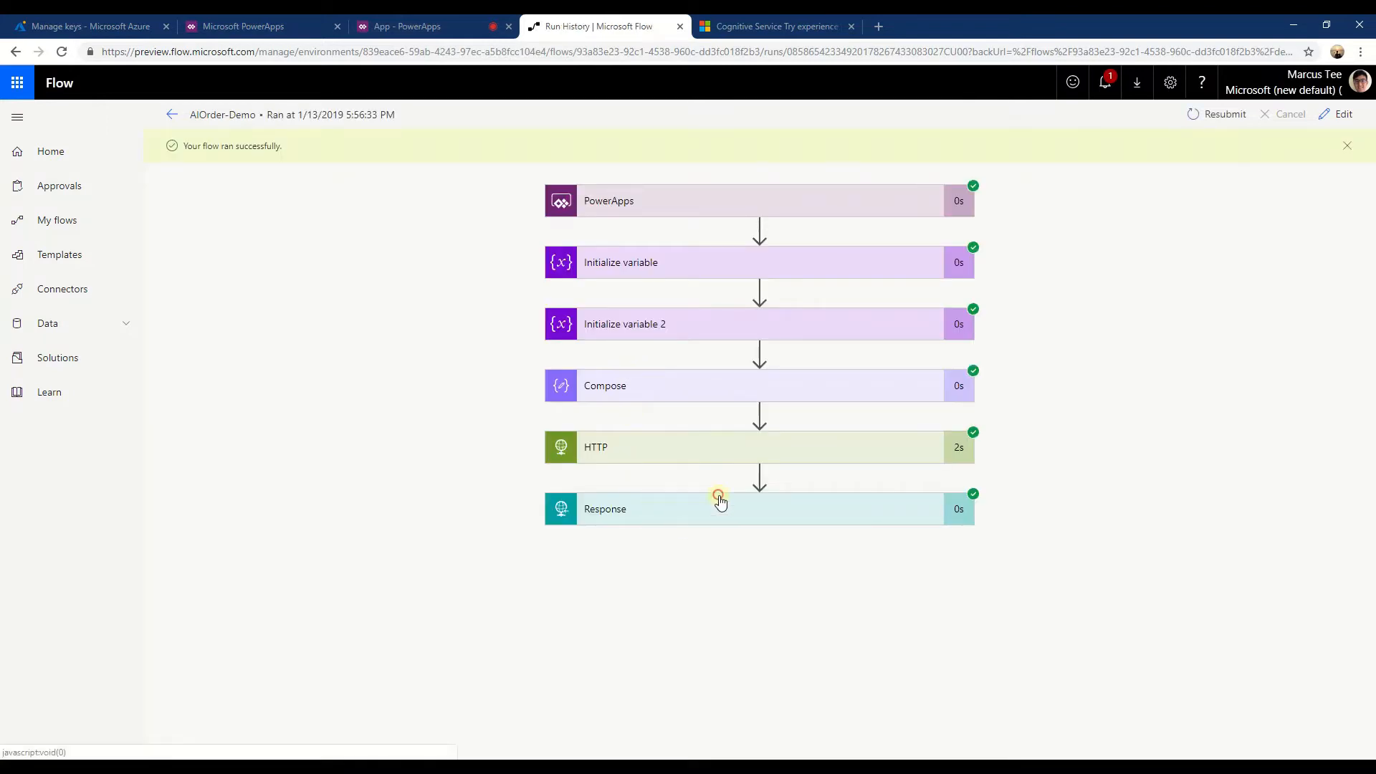
left_click(719, 497)
scroll(1056, 507, "down", 2)
scroll(778, 549, "down", 4)
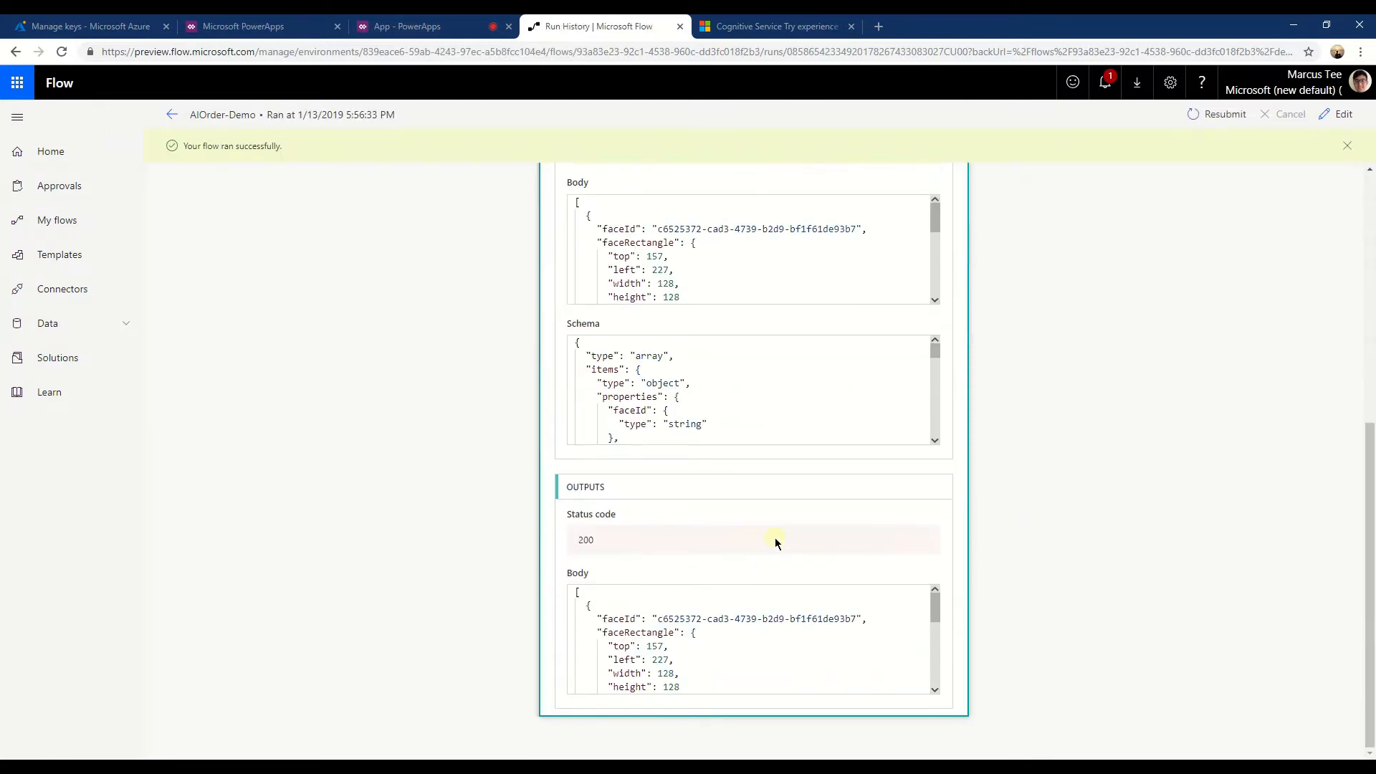
scroll(750, 395, "up", 1)
scroll(764, 337, "down", 1)
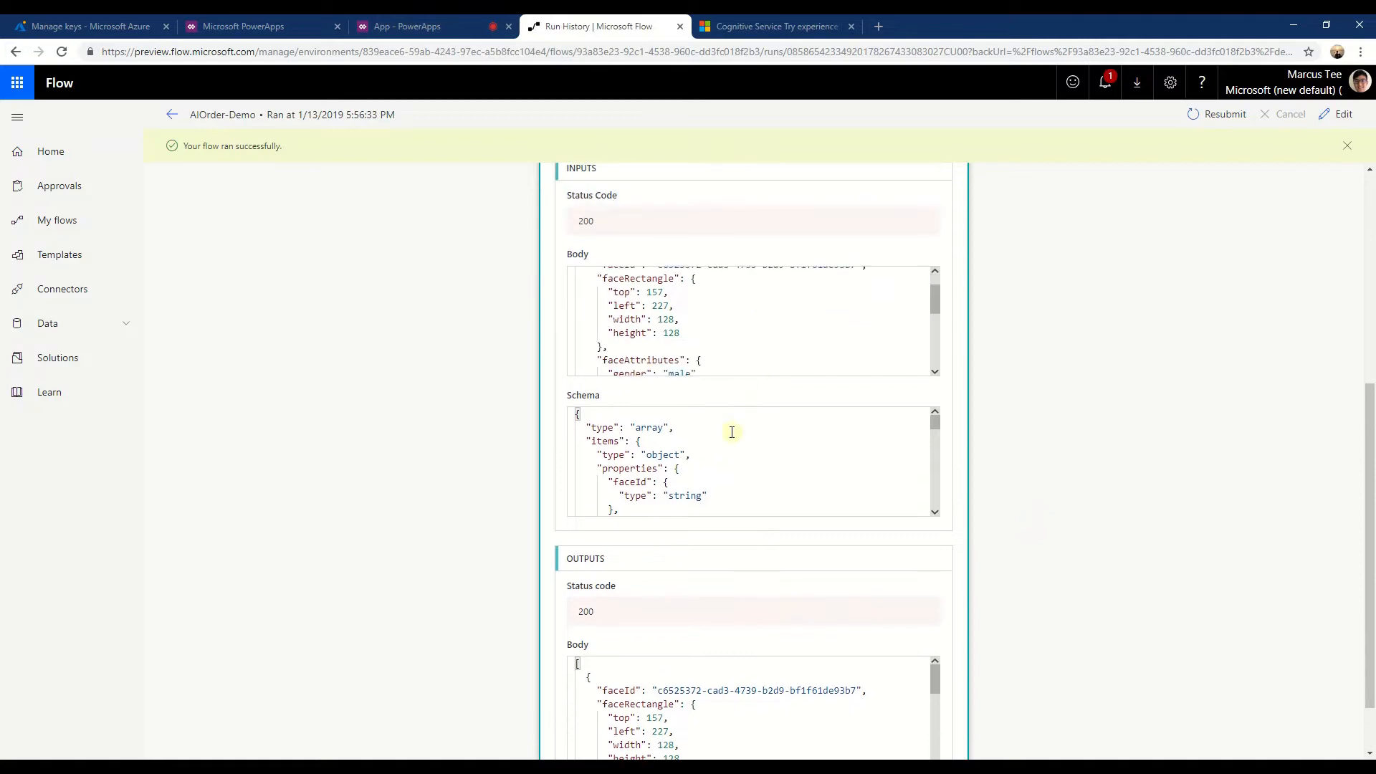
scroll(747, 357, "down", 4)
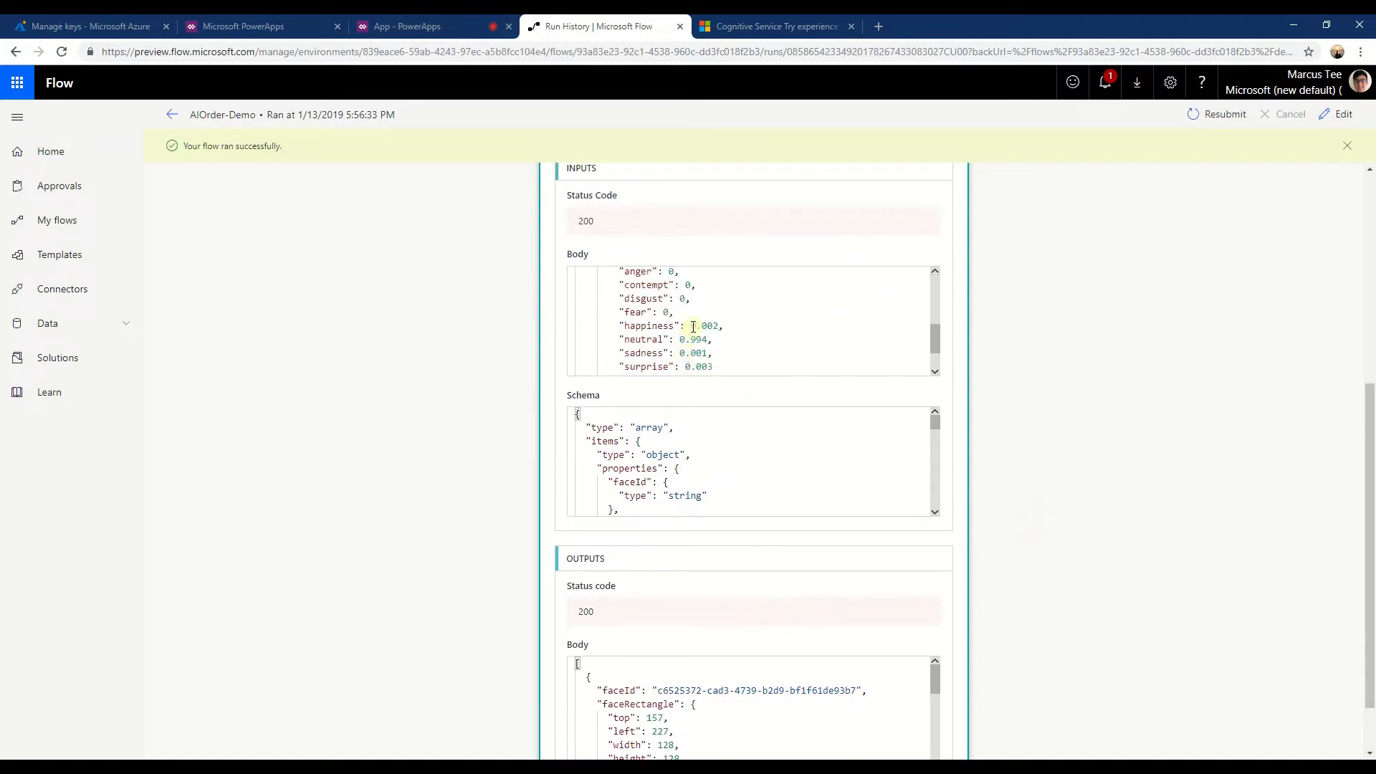
left_click_drag(692, 327, 726, 325)
scroll(1065, 473, "up", 5)
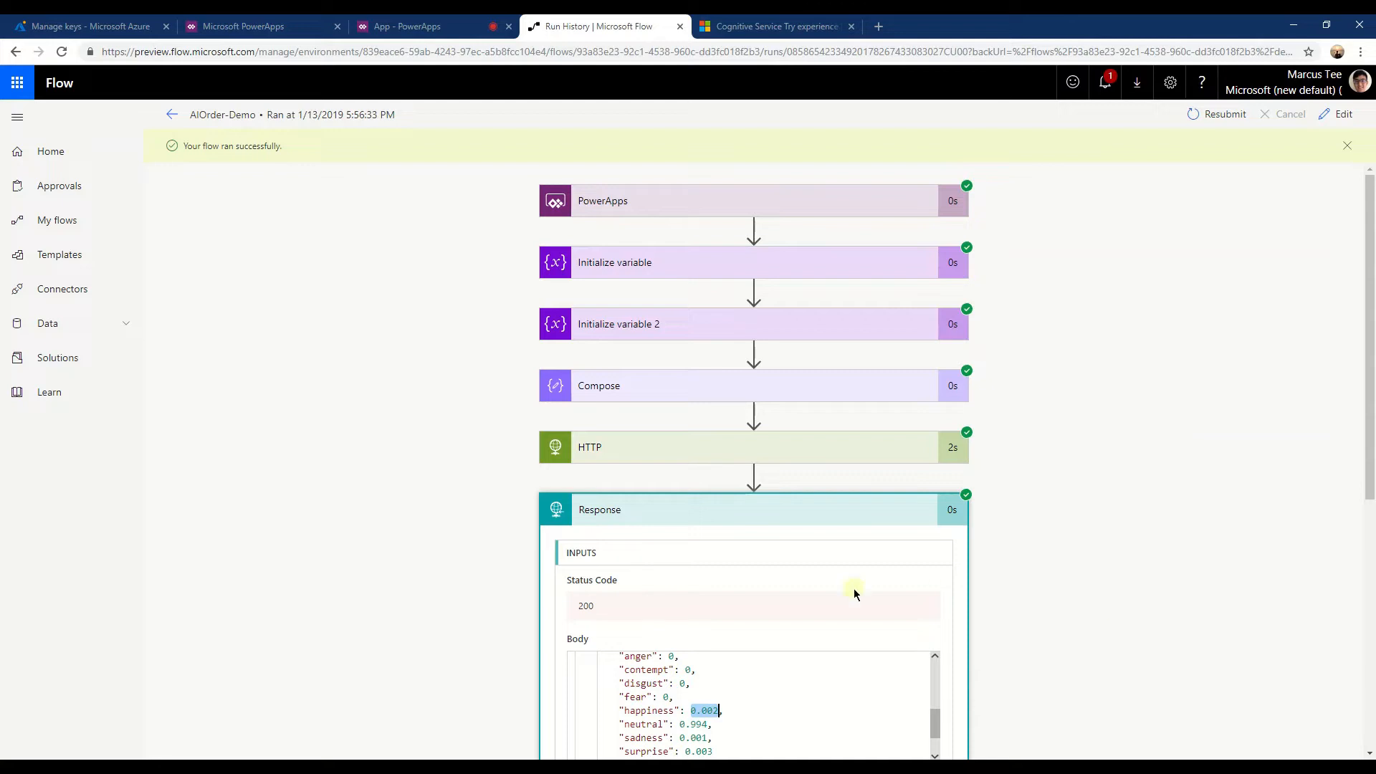
left_click(823, 521)
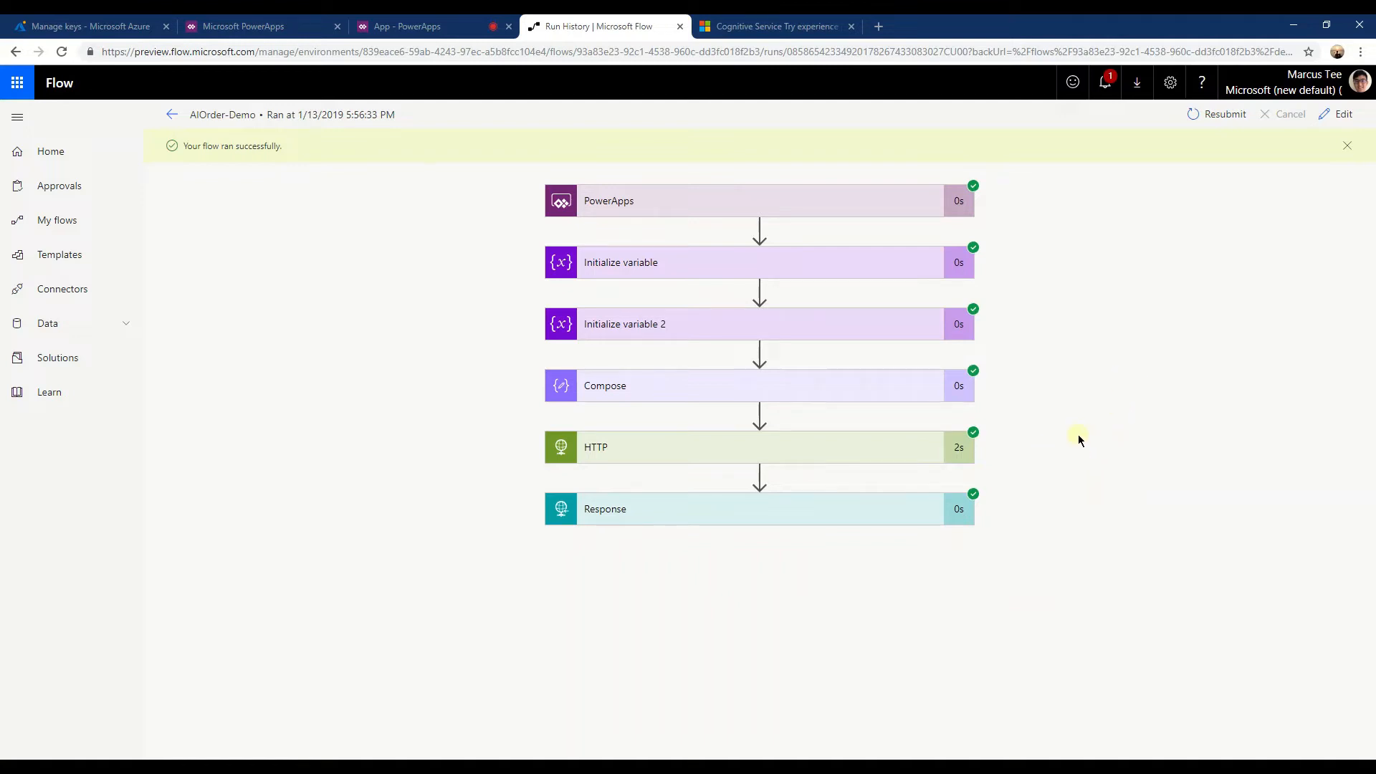
left_click(115, 27)
left_click(753, 516)
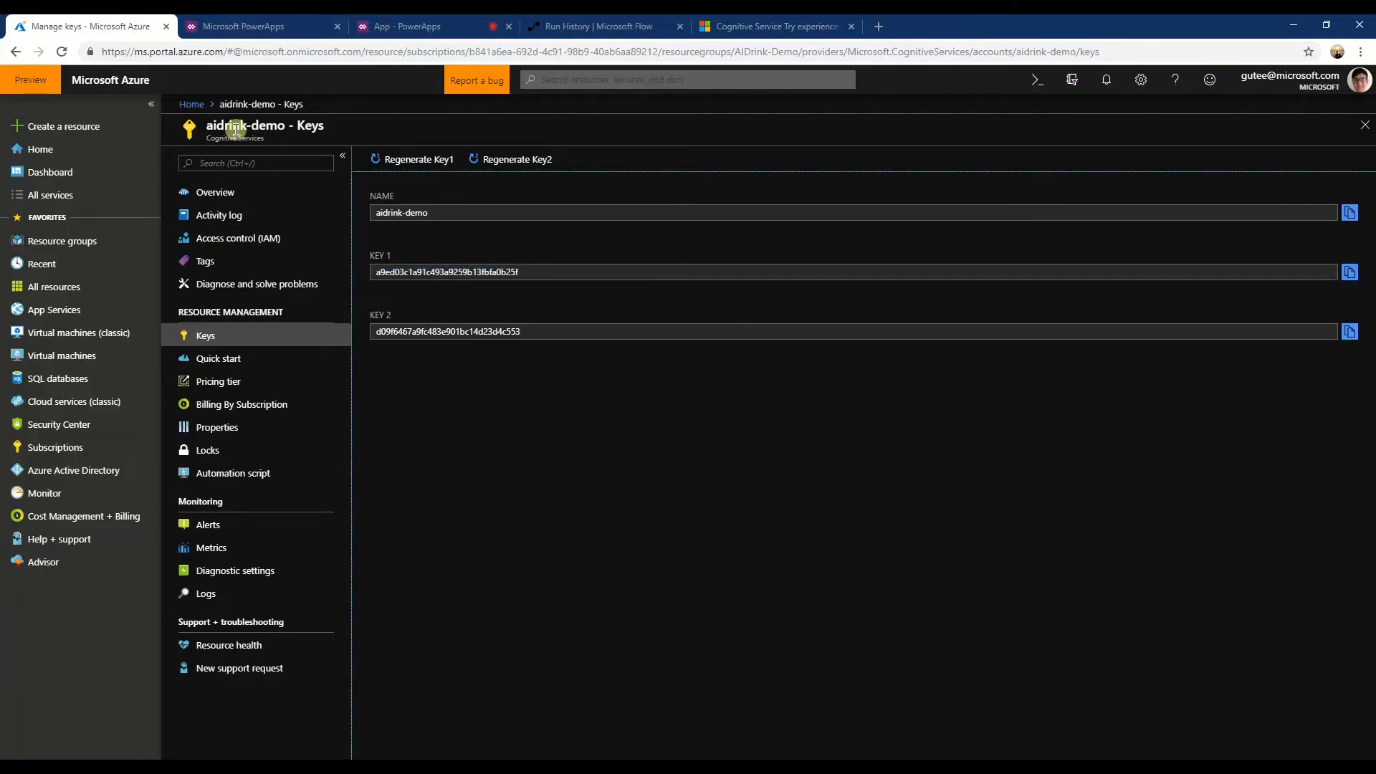
Search the Marketplace for 'sql' and create a new SQL Database
left_click(95, 129)
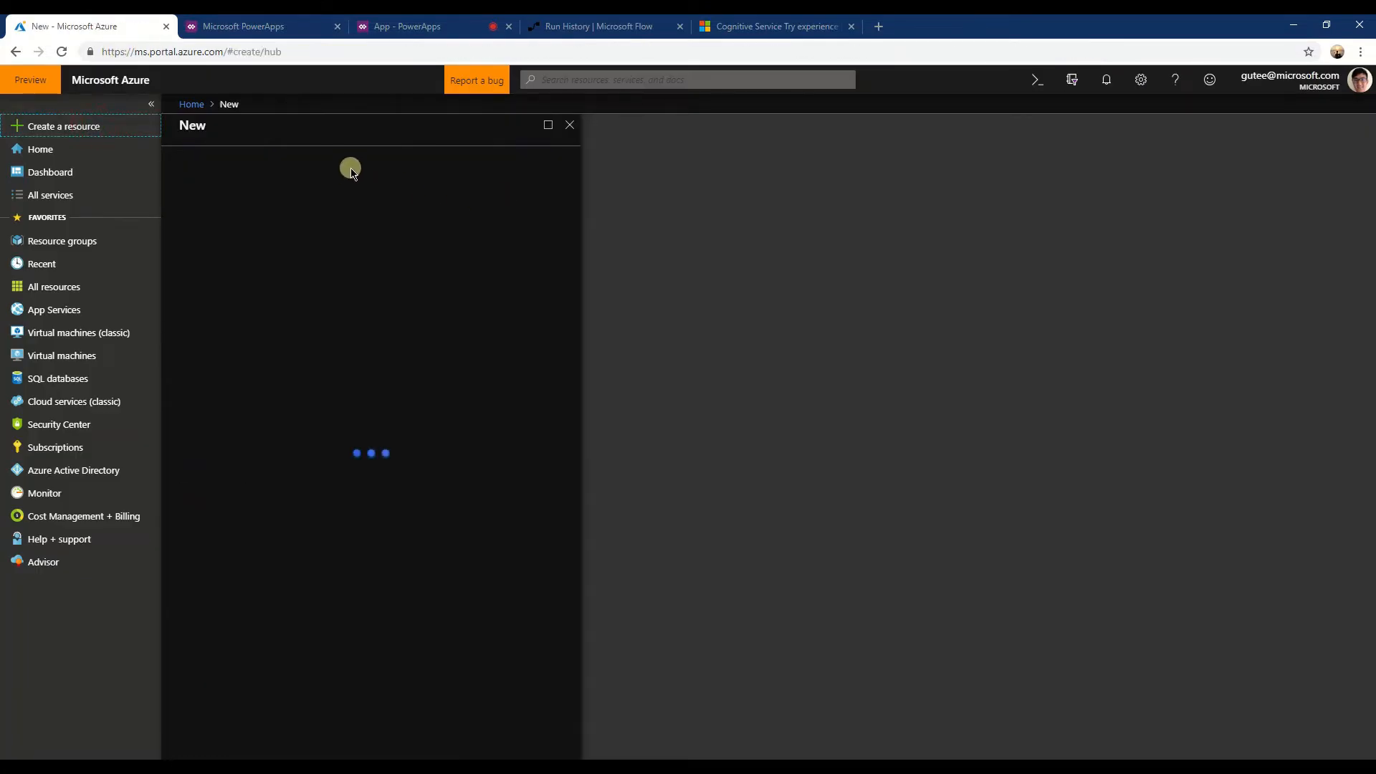
type("sql")
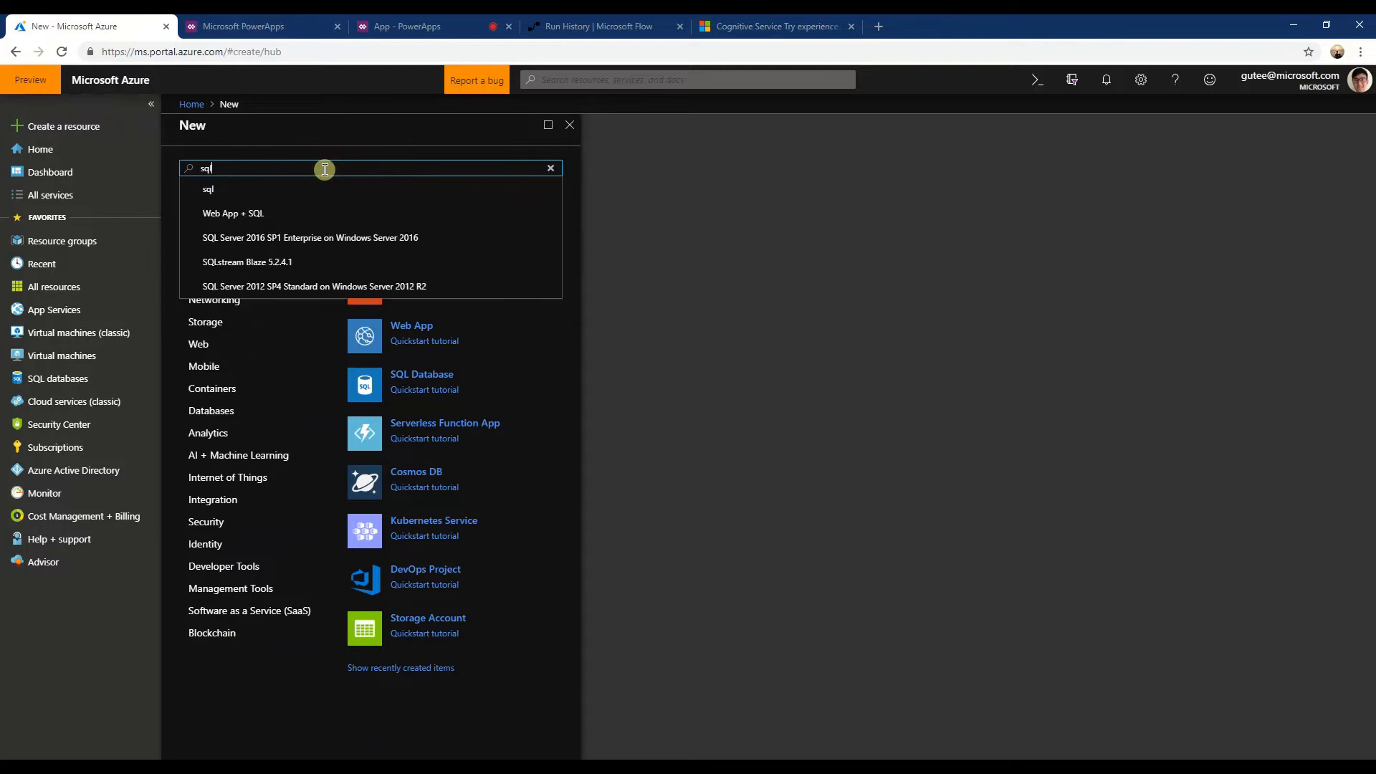
left_click(308, 185)
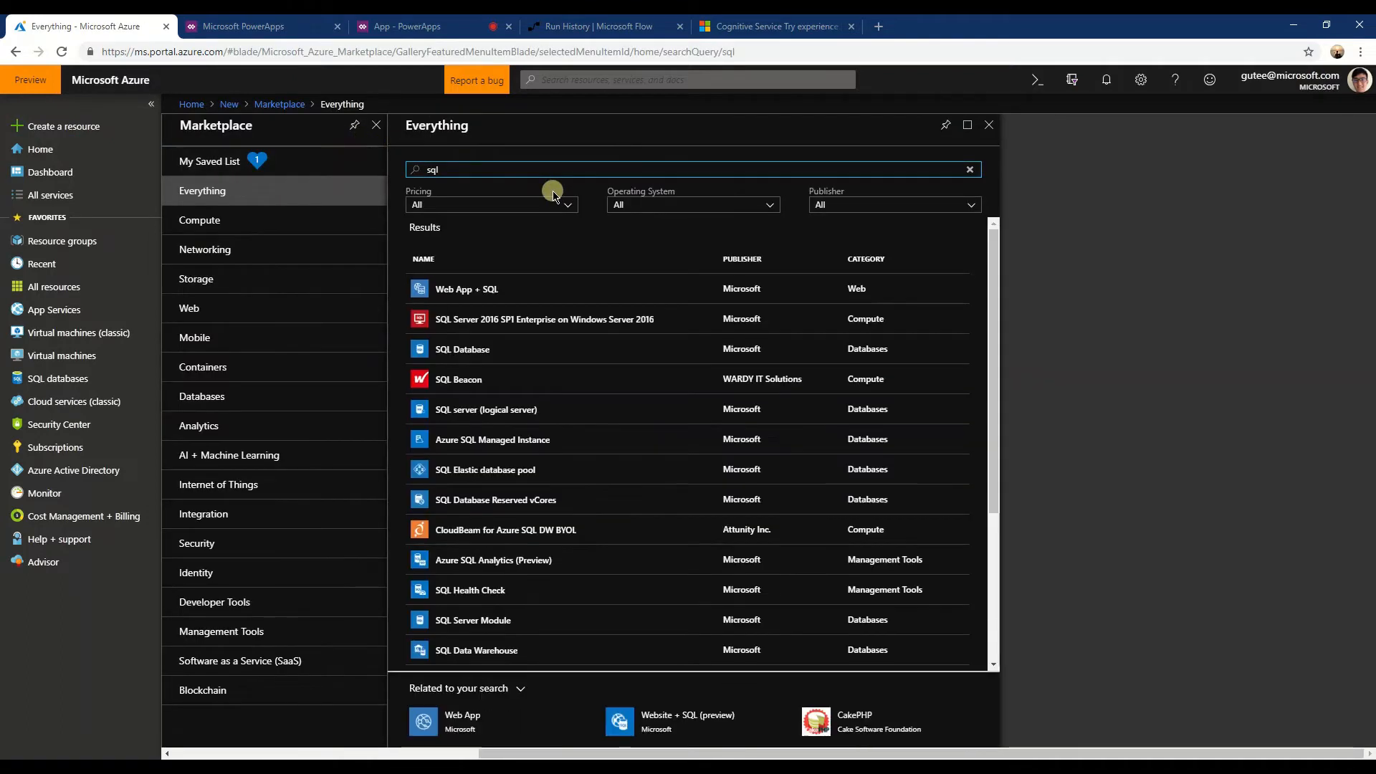
left_click(545, 349)
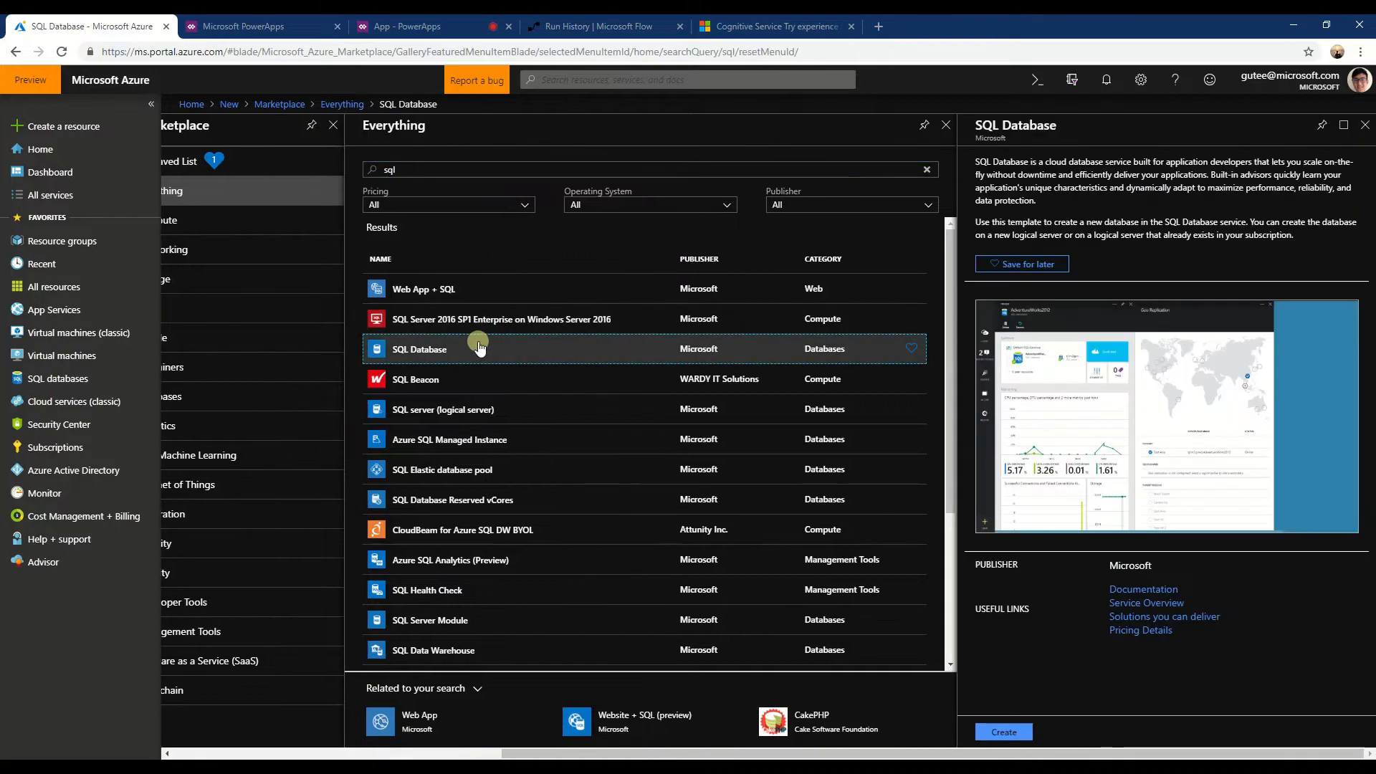
left_click(1004, 731)
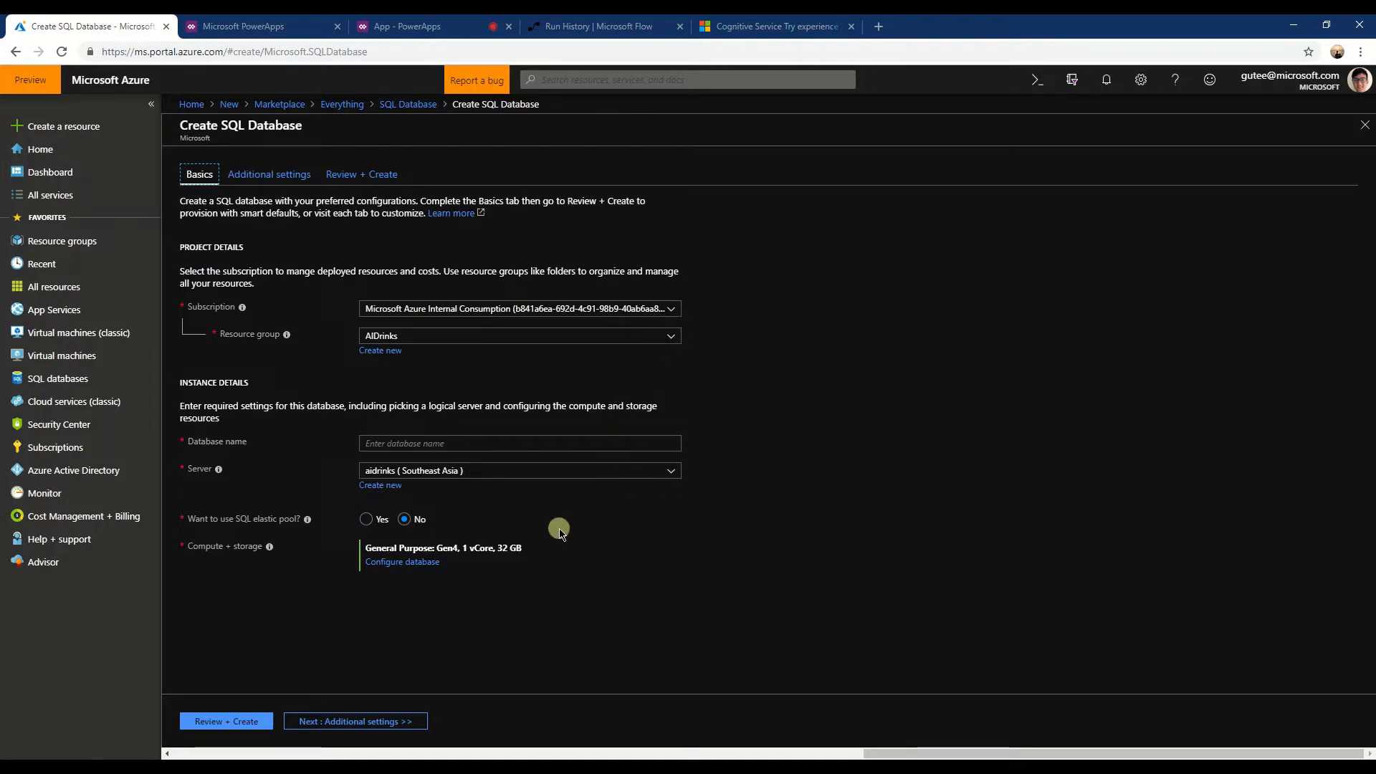
Place the database in resource group AIDrink-Demo and name it aibeveragedemo
left_click(672, 335)
left_click(611, 355)
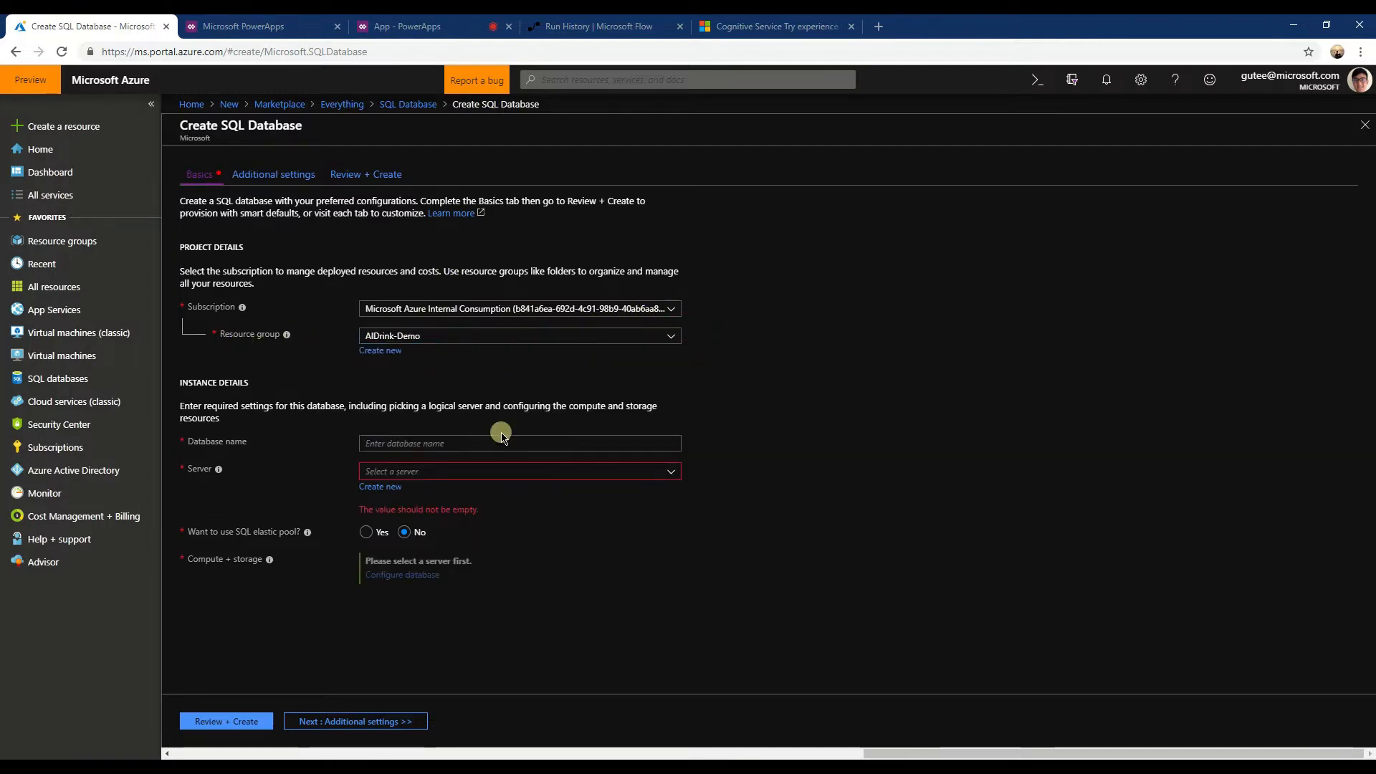
left_click(479, 444)
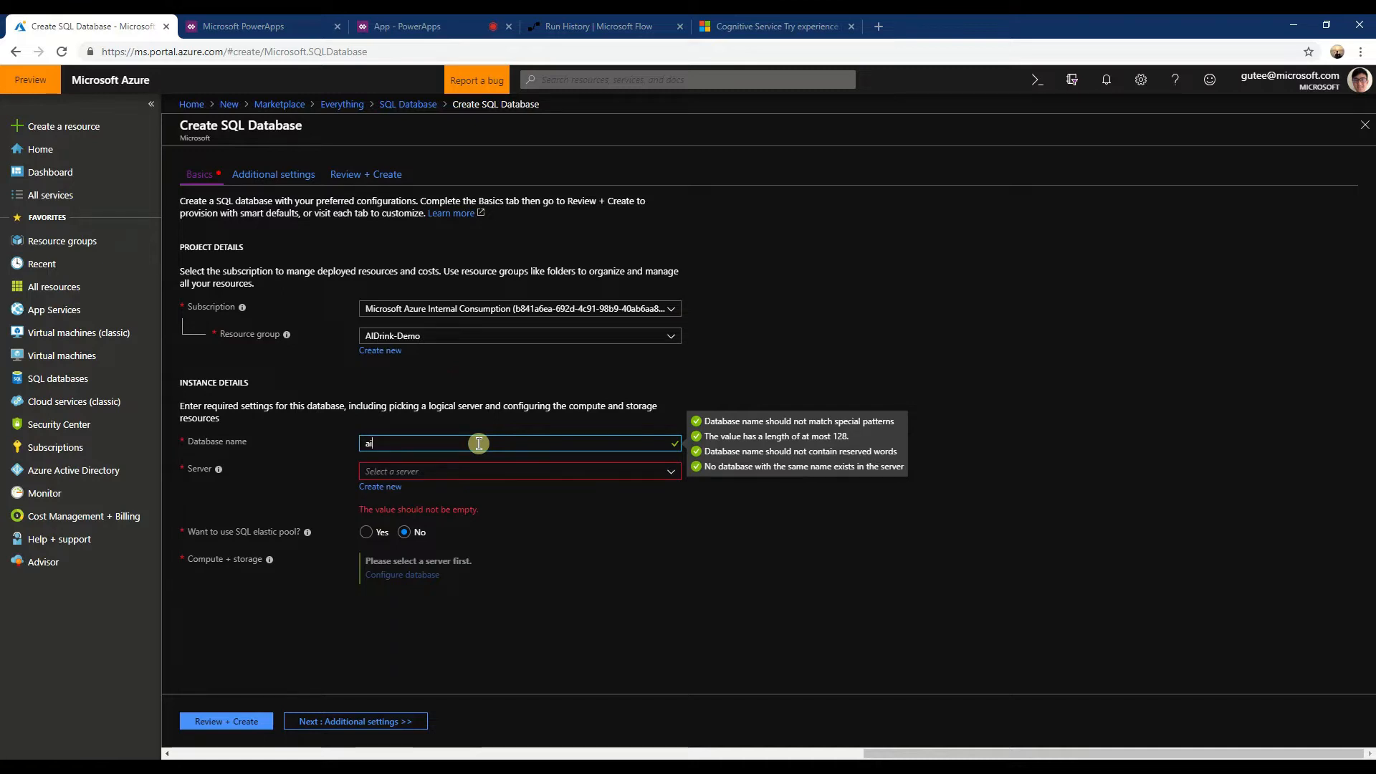
key("BackSpace")
key("BackSpace")
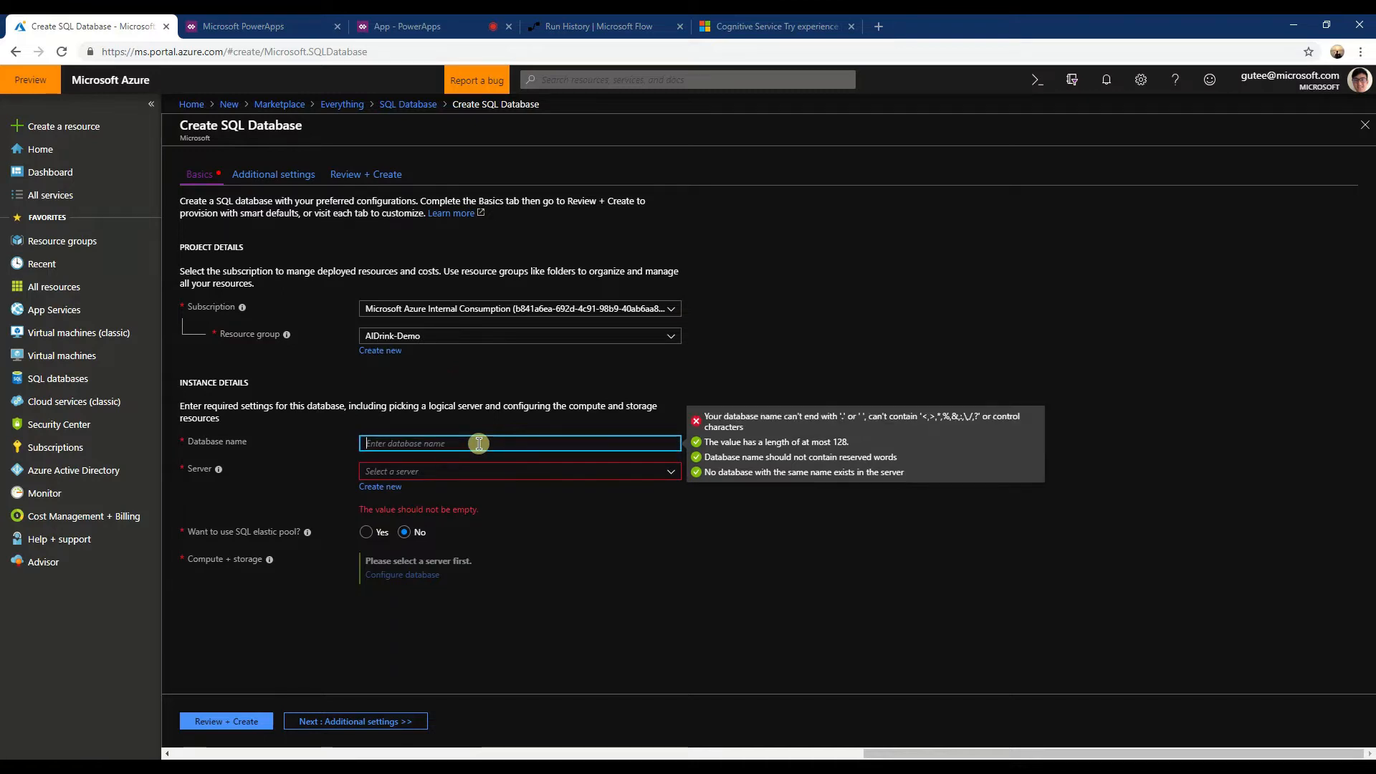
type("aibeveragedemo")
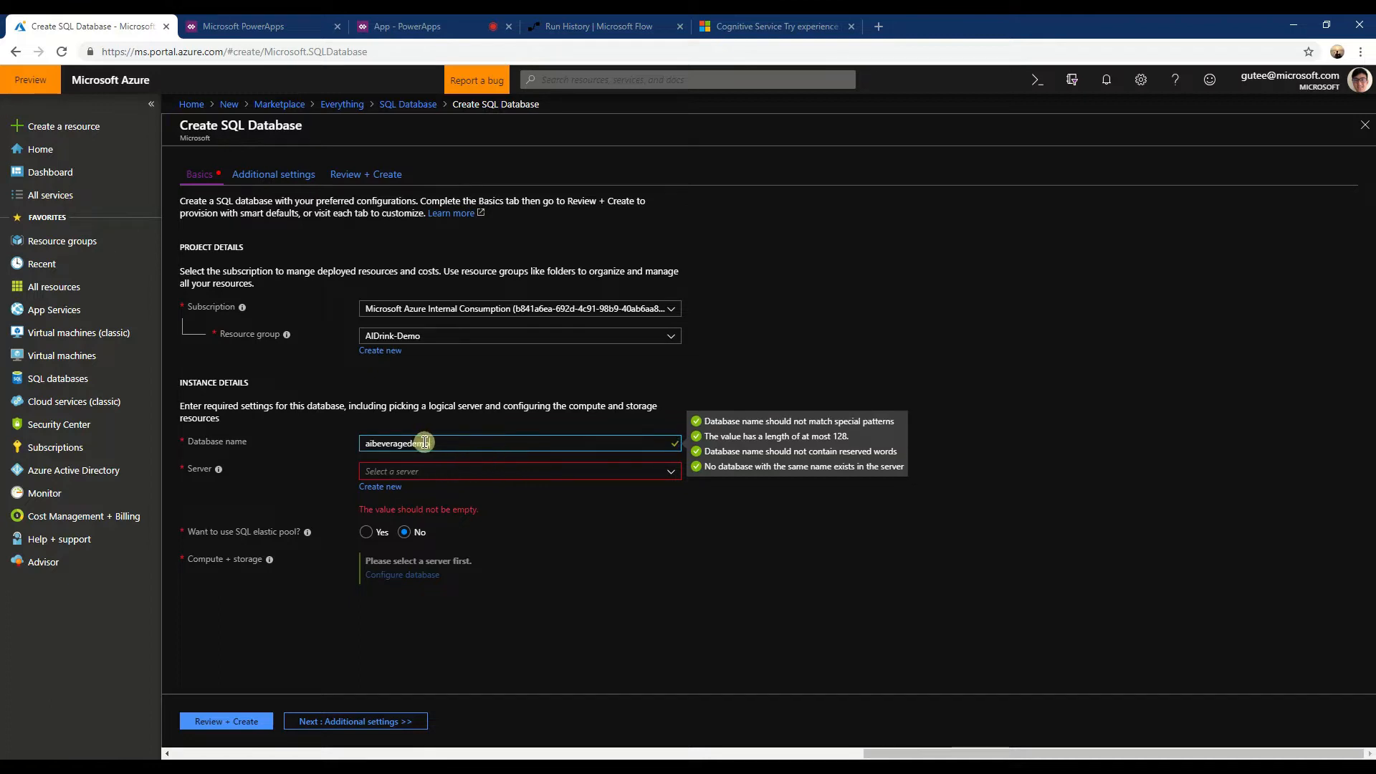
Start creating a new server for the database instead of choosing an existing one
left_click(665, 471)
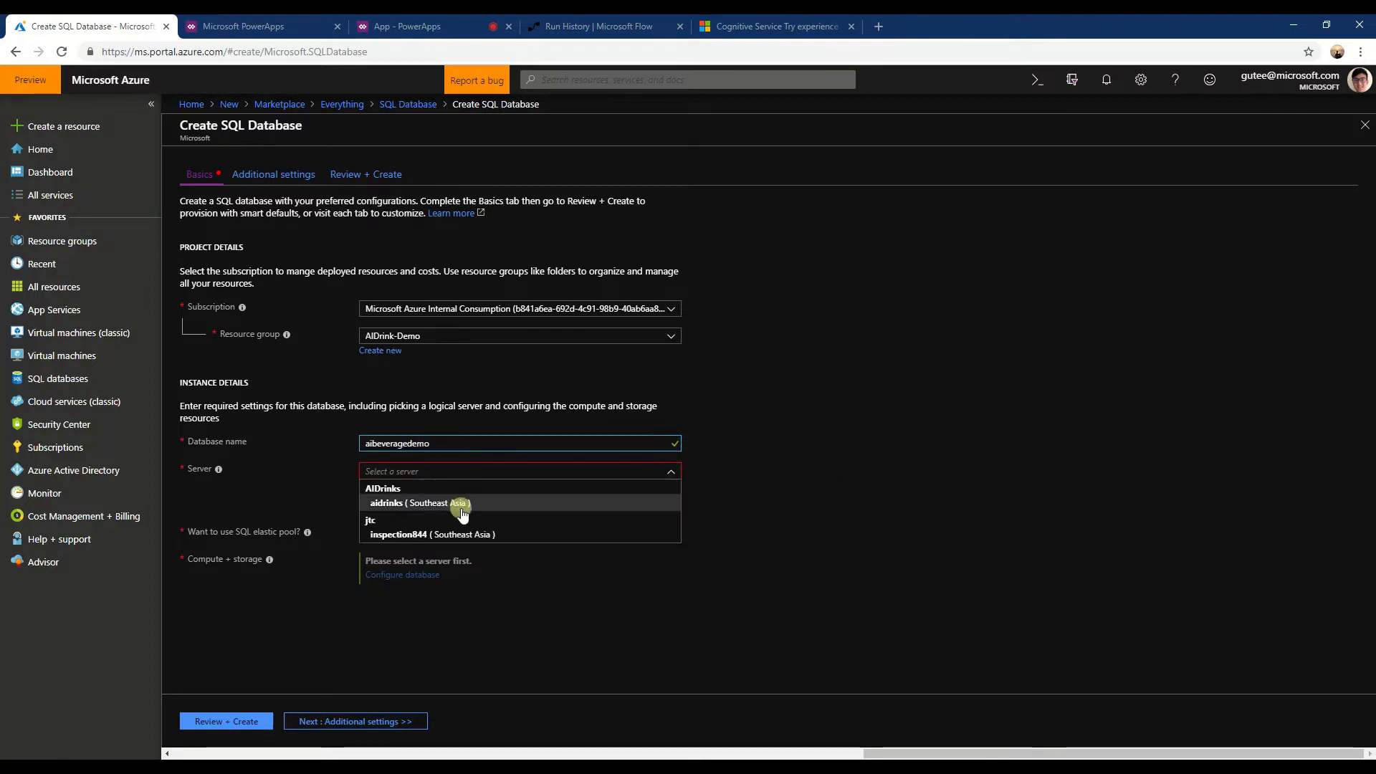
left_click(810, 535)
left_click(379, 486)
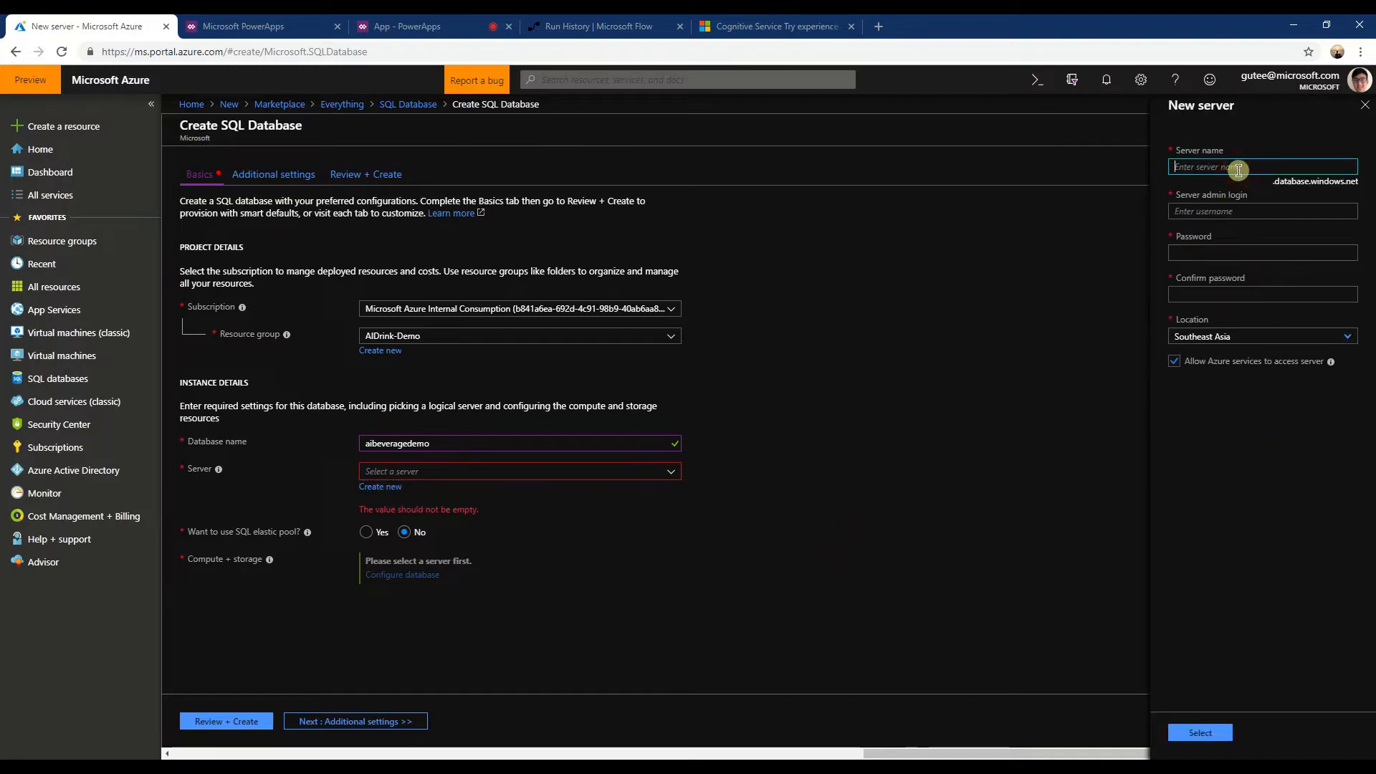
Name the new Southeast Asia server aibeveragedemo and enter its admin login and password
type("aibeveragedemo")
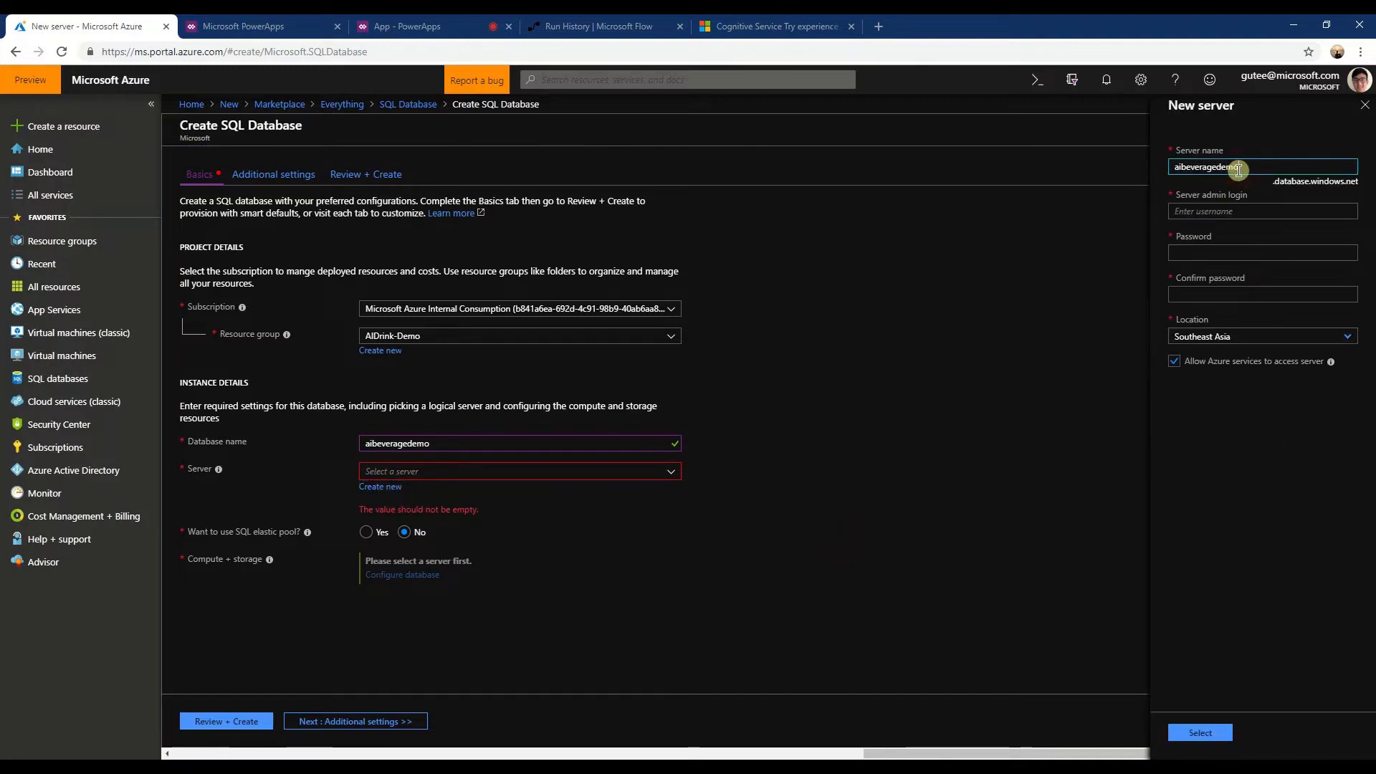
left_click(1259, 208)
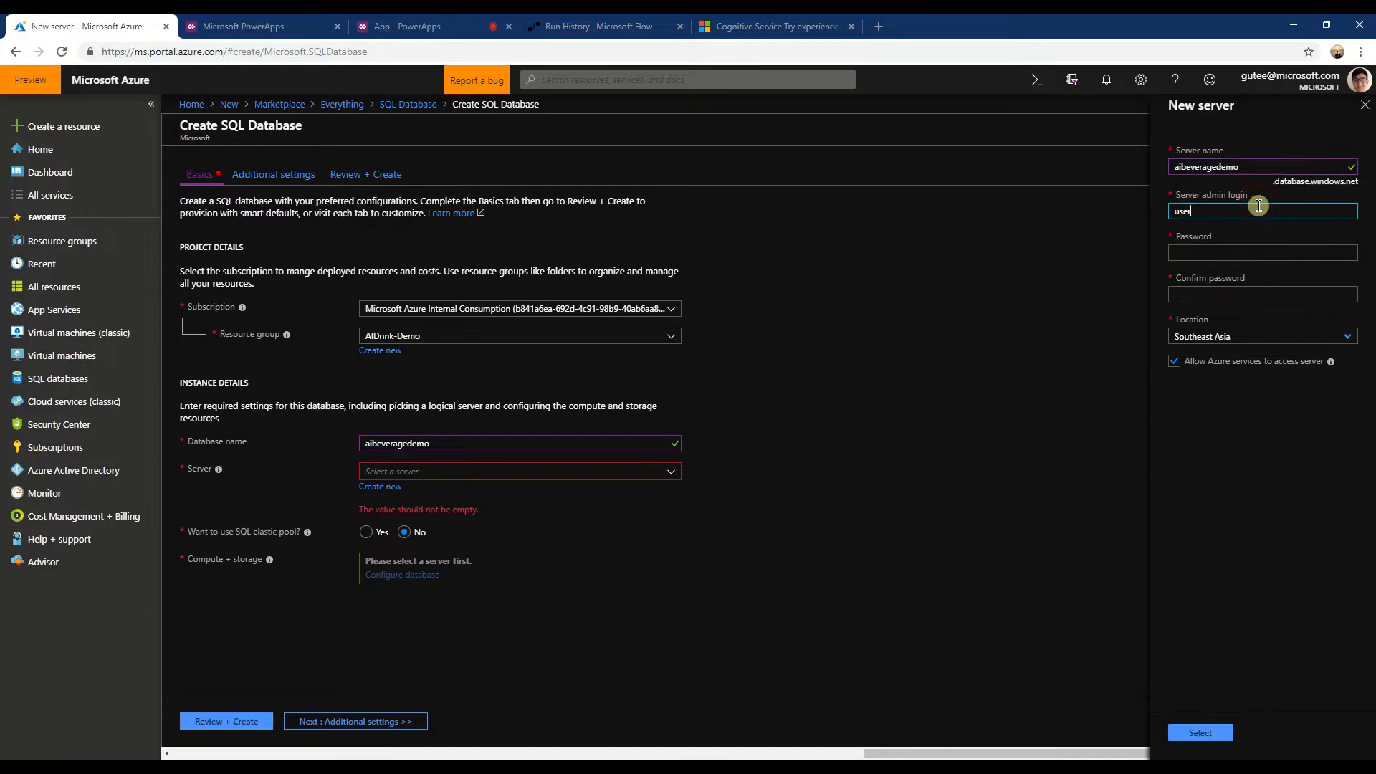
type("user")
key("Tab")
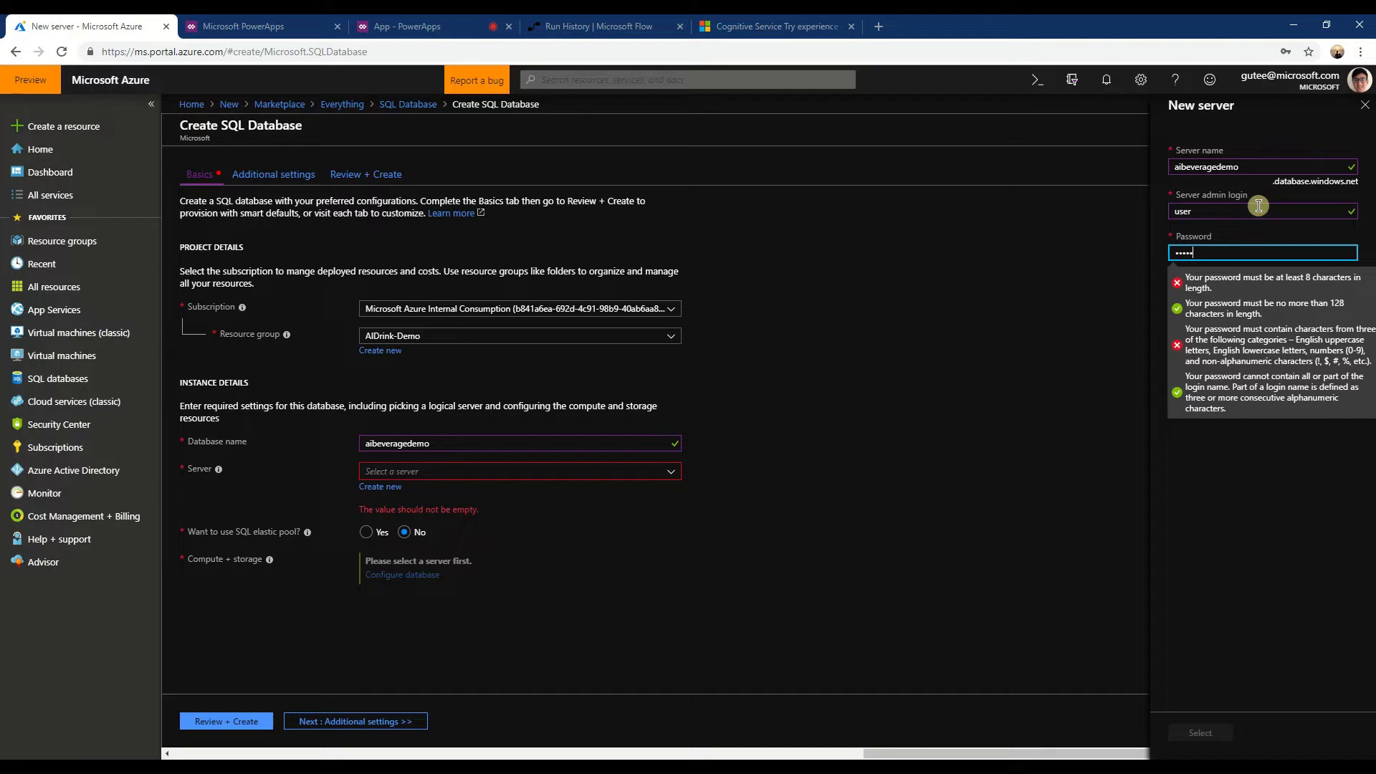
key("Tab")
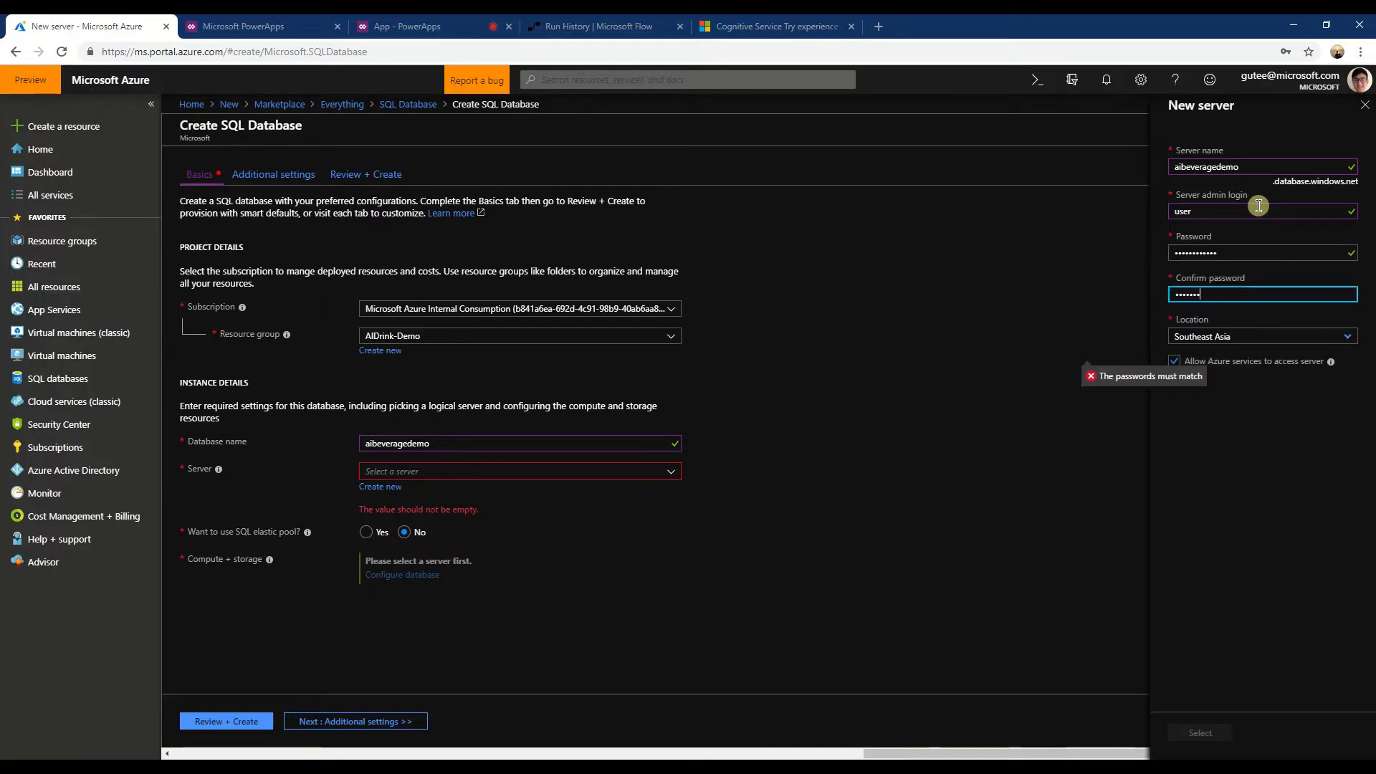
left_click(1239, 516)
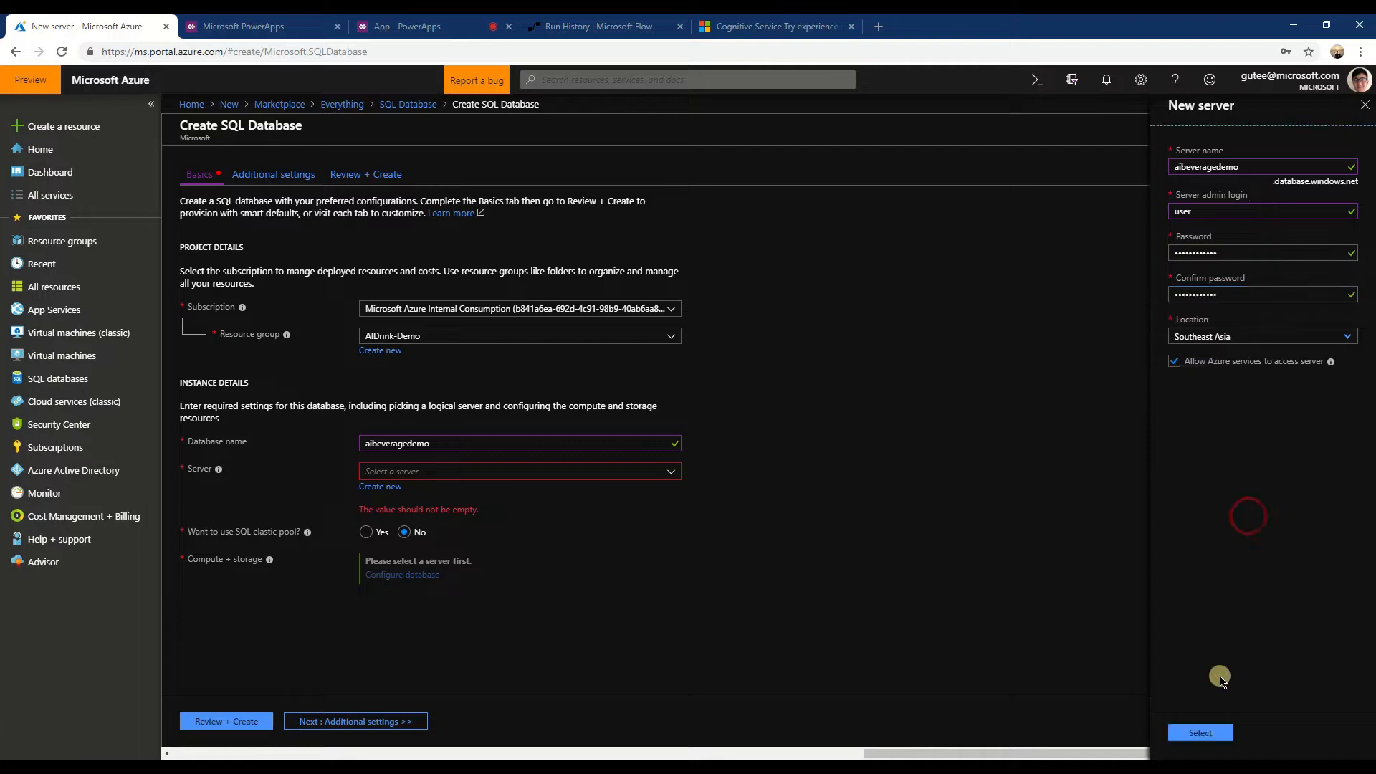
Switch the database's compute and storage to the Basic tier with 2 GB and apply it
left_click(418, 565)
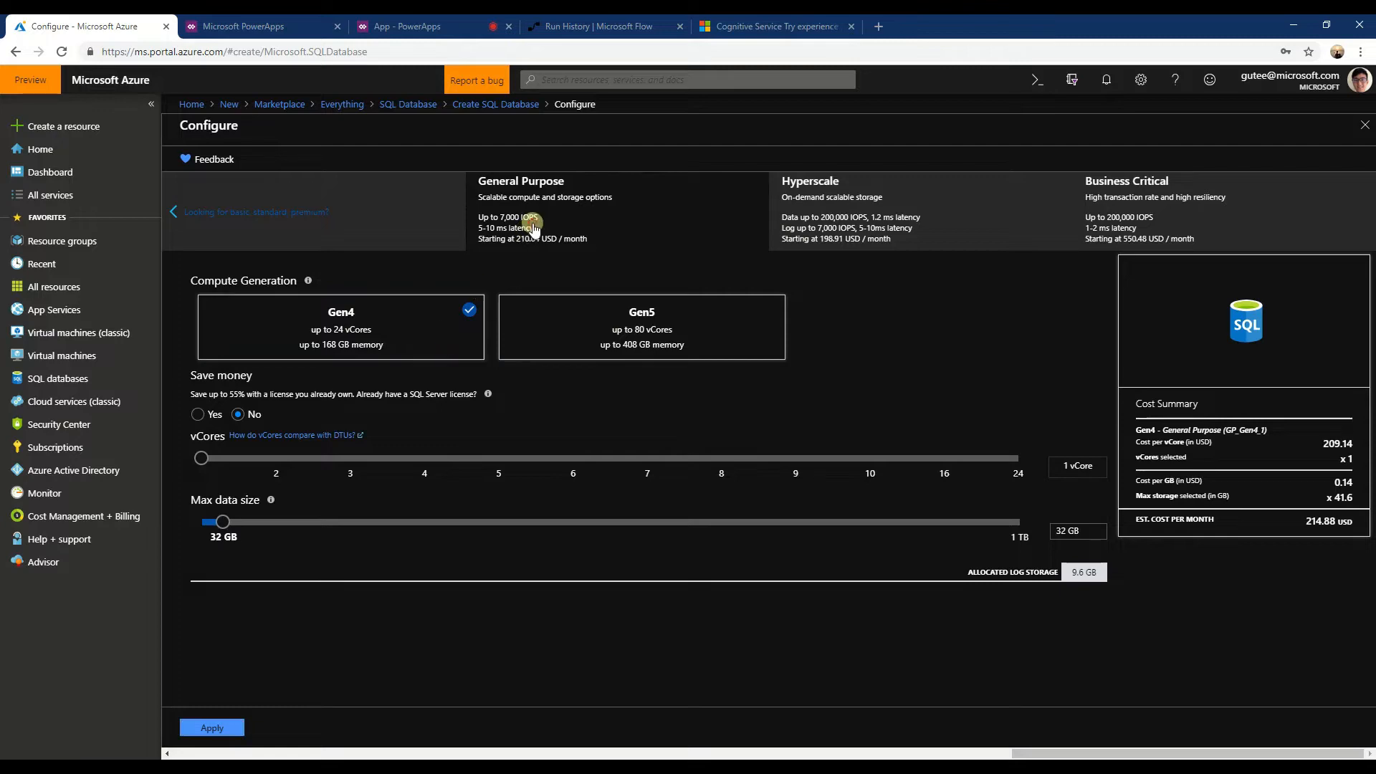
left_click(276, 212)
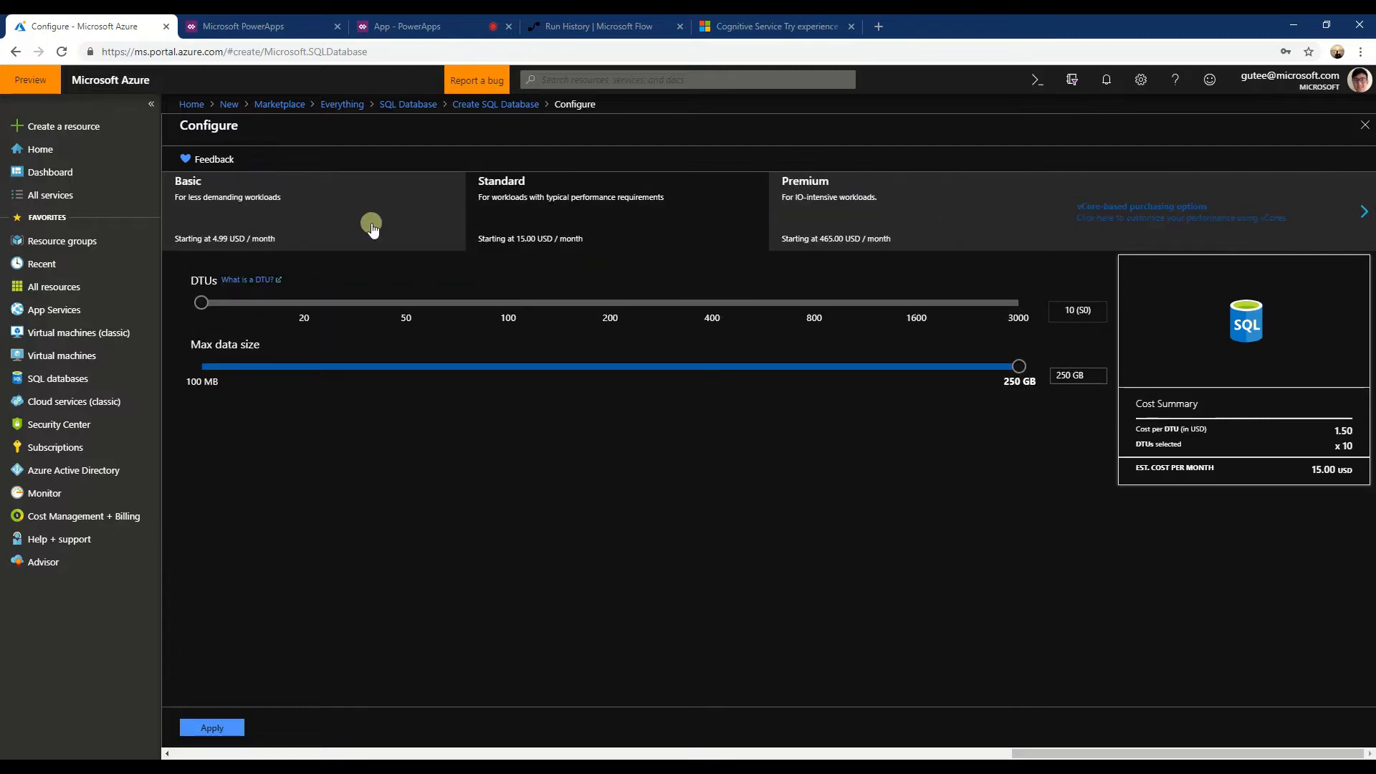
left_click(1249, 211)
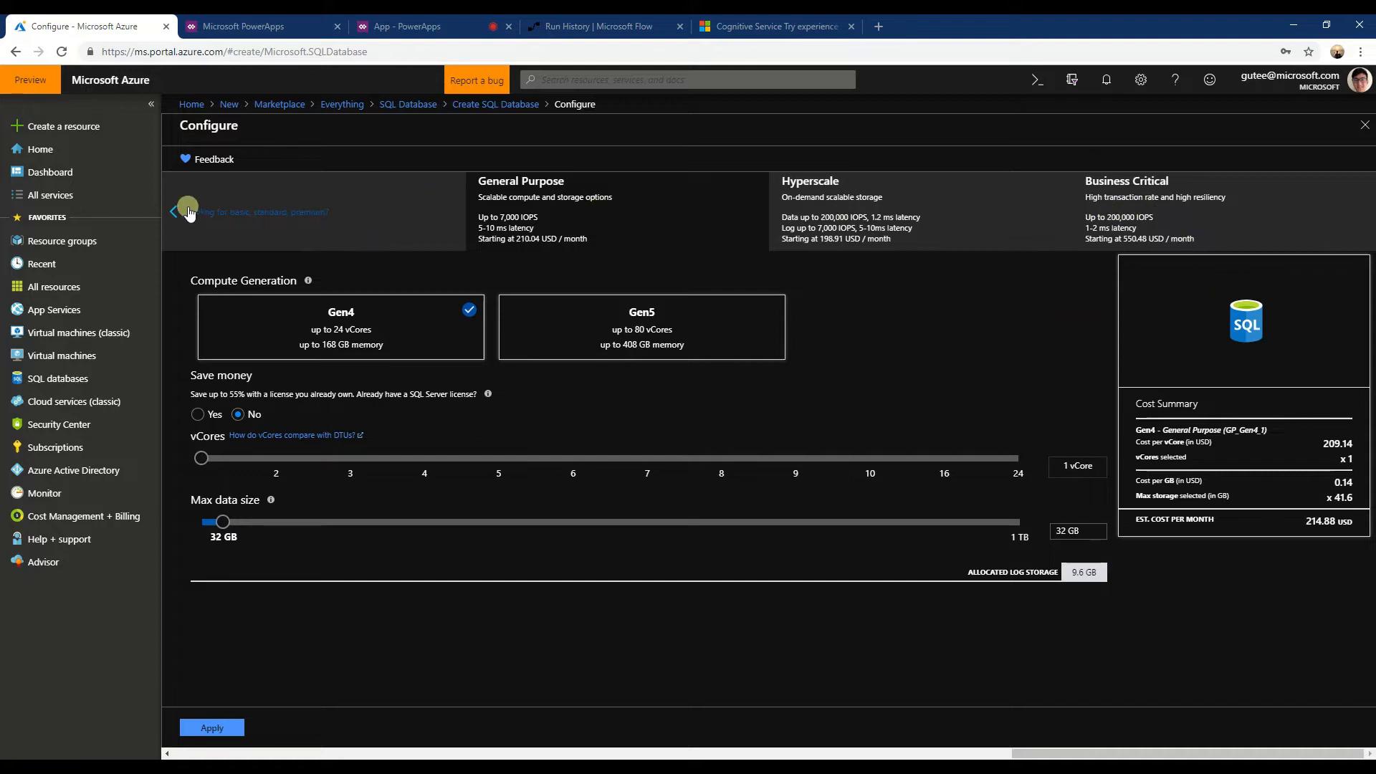
left_click(276, 210)
left_click(250, 233)
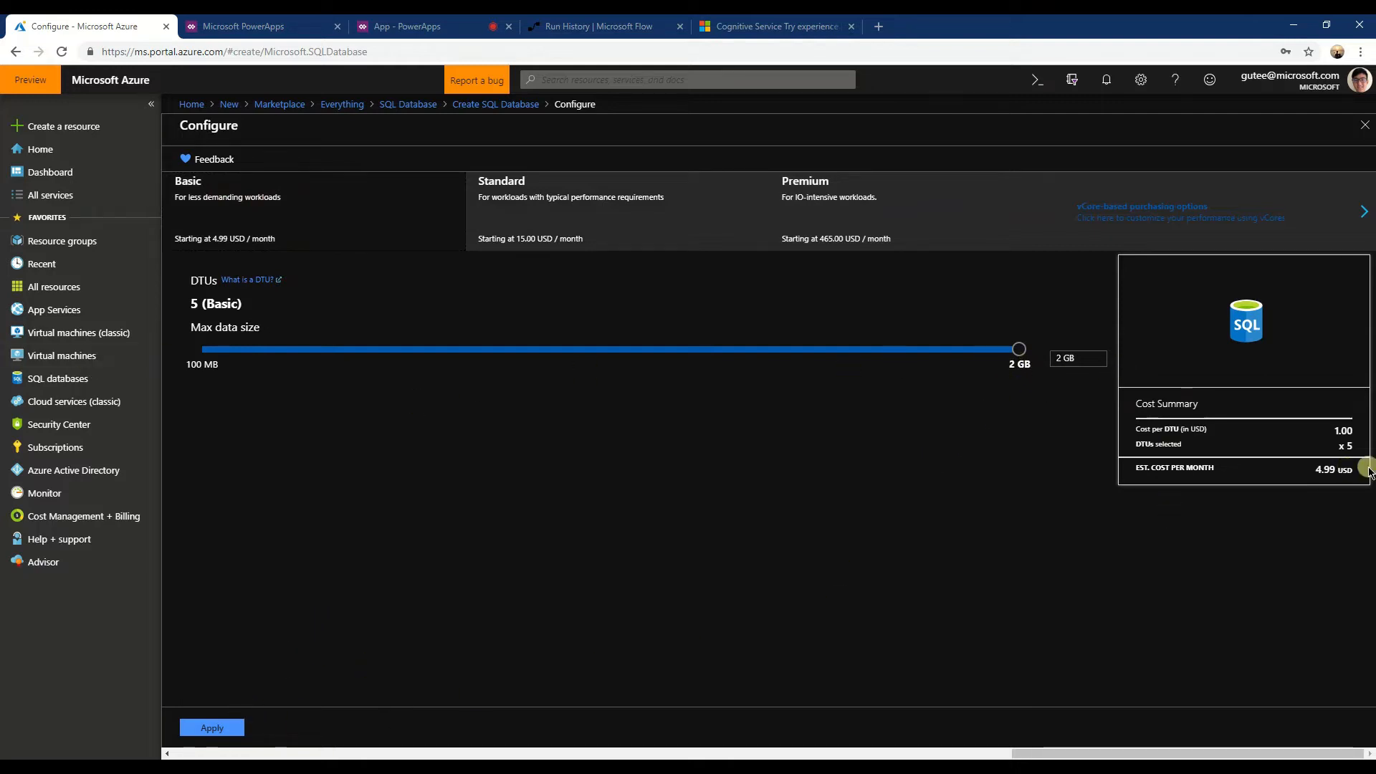
left_click(210, 729)
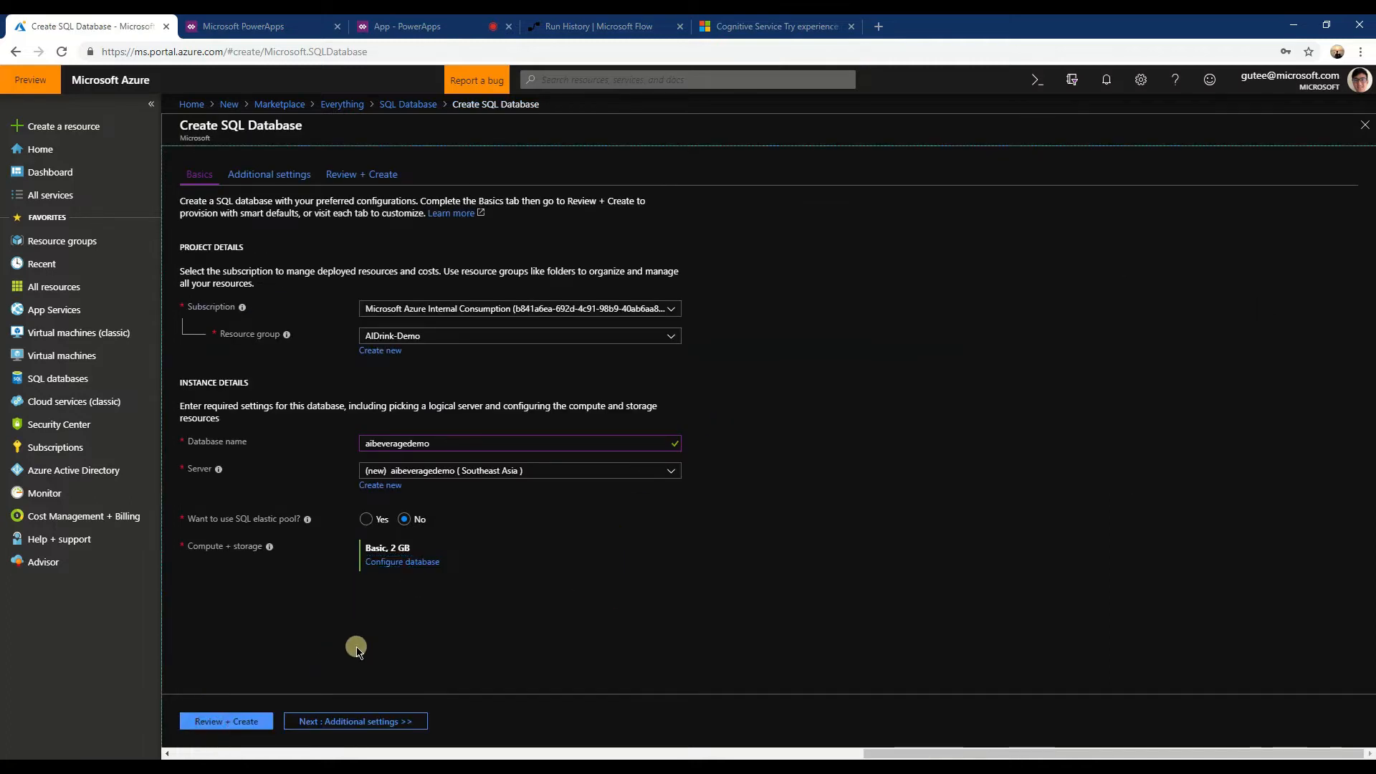
Review and create the aibeveragedemo SQL database, then go back to the flow's run history
left_click(221, 722)
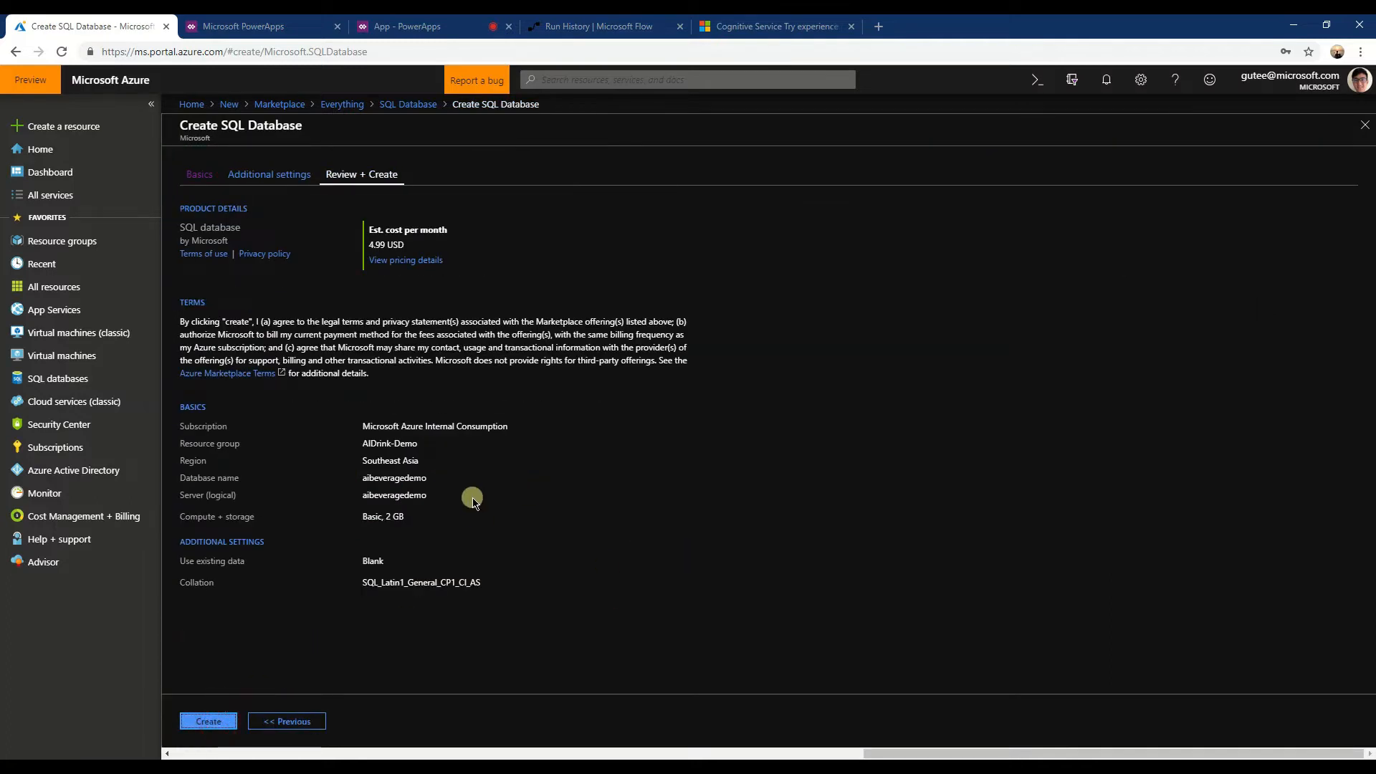
left_click(206, 722)
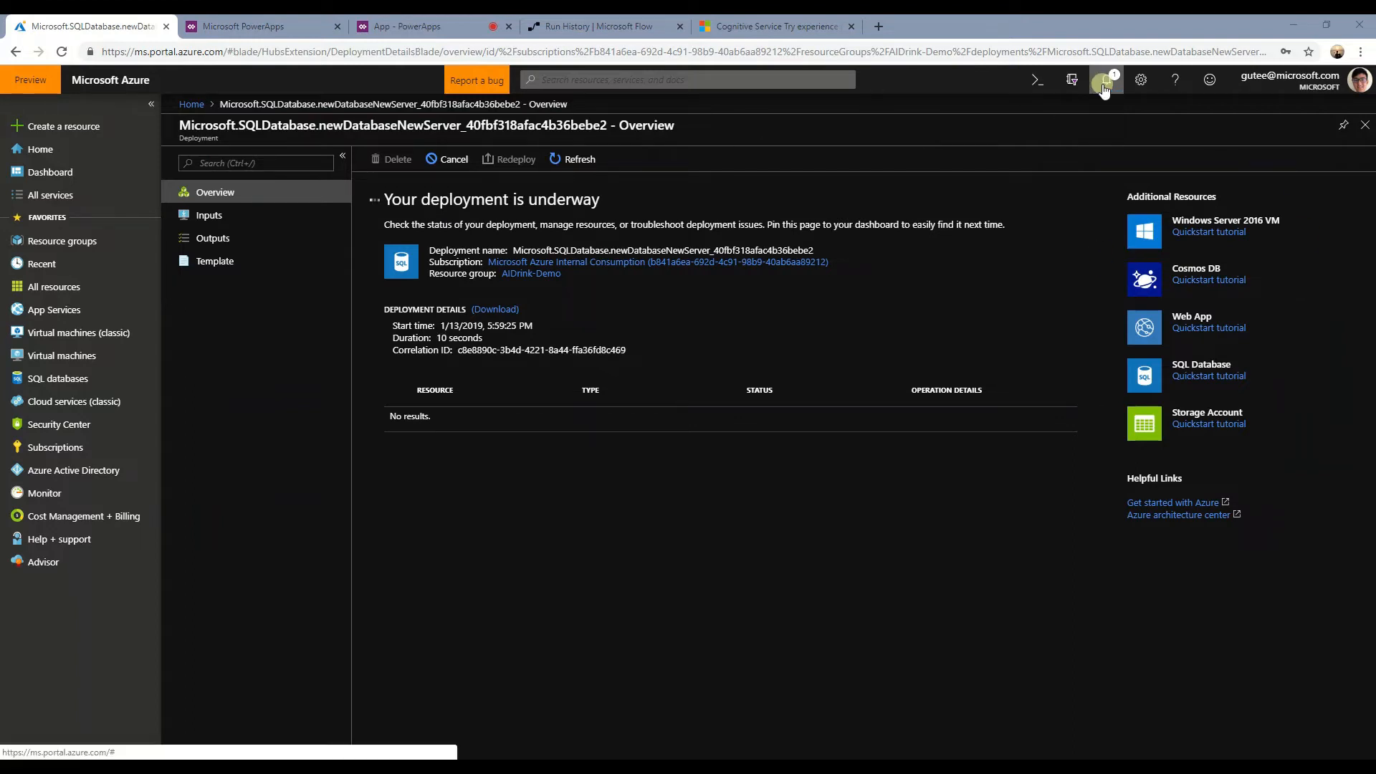
left_click(603, 28)
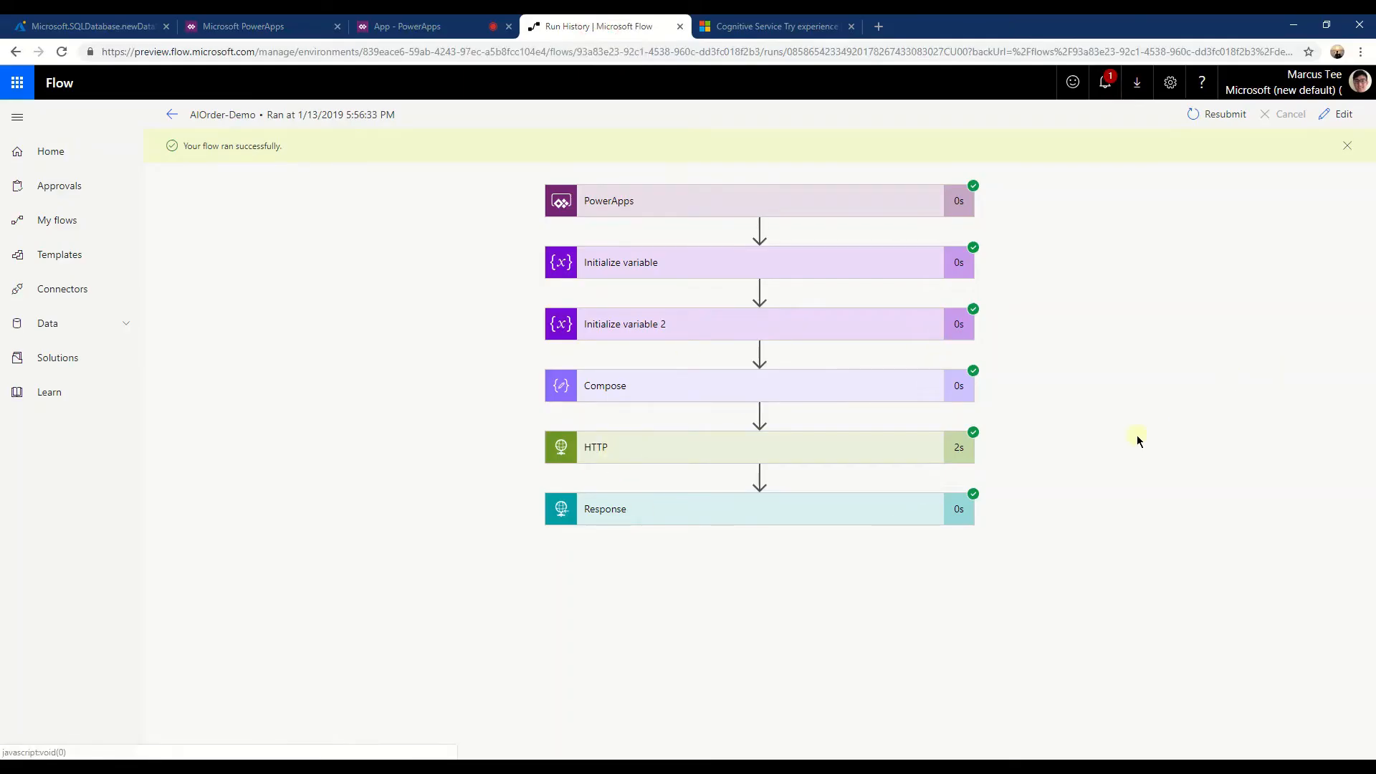
Edit the flow and add an Initialize variable step after Response
left_click(1335, 115)
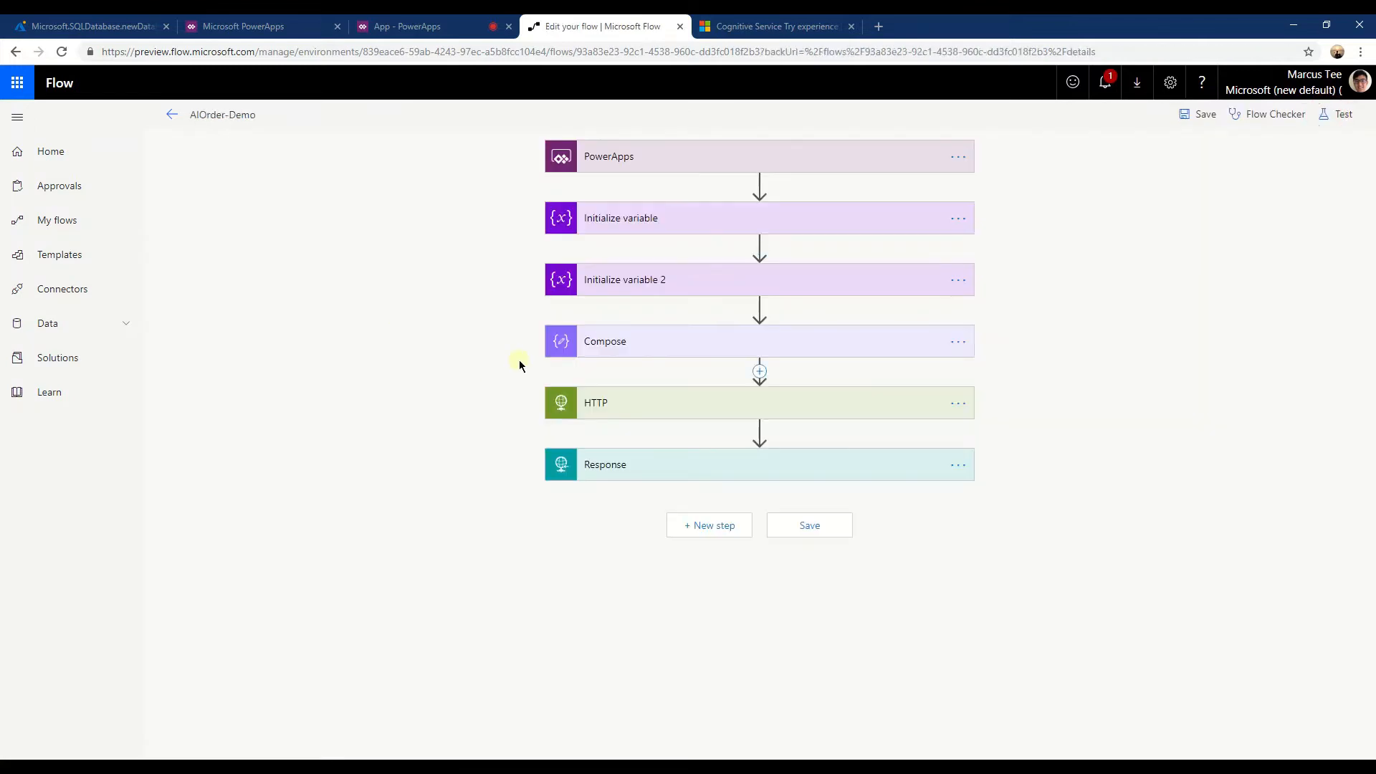
left_click(724, 528)
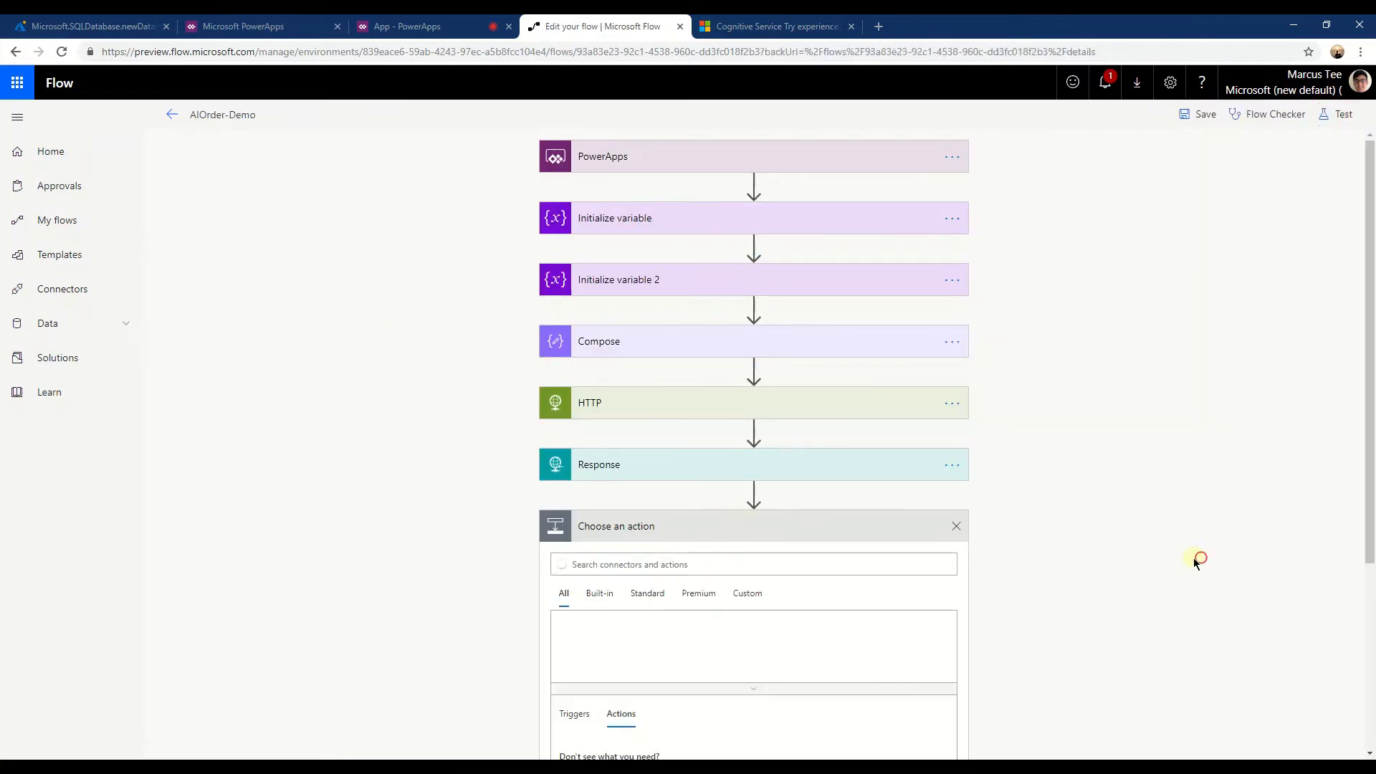
type("ini")
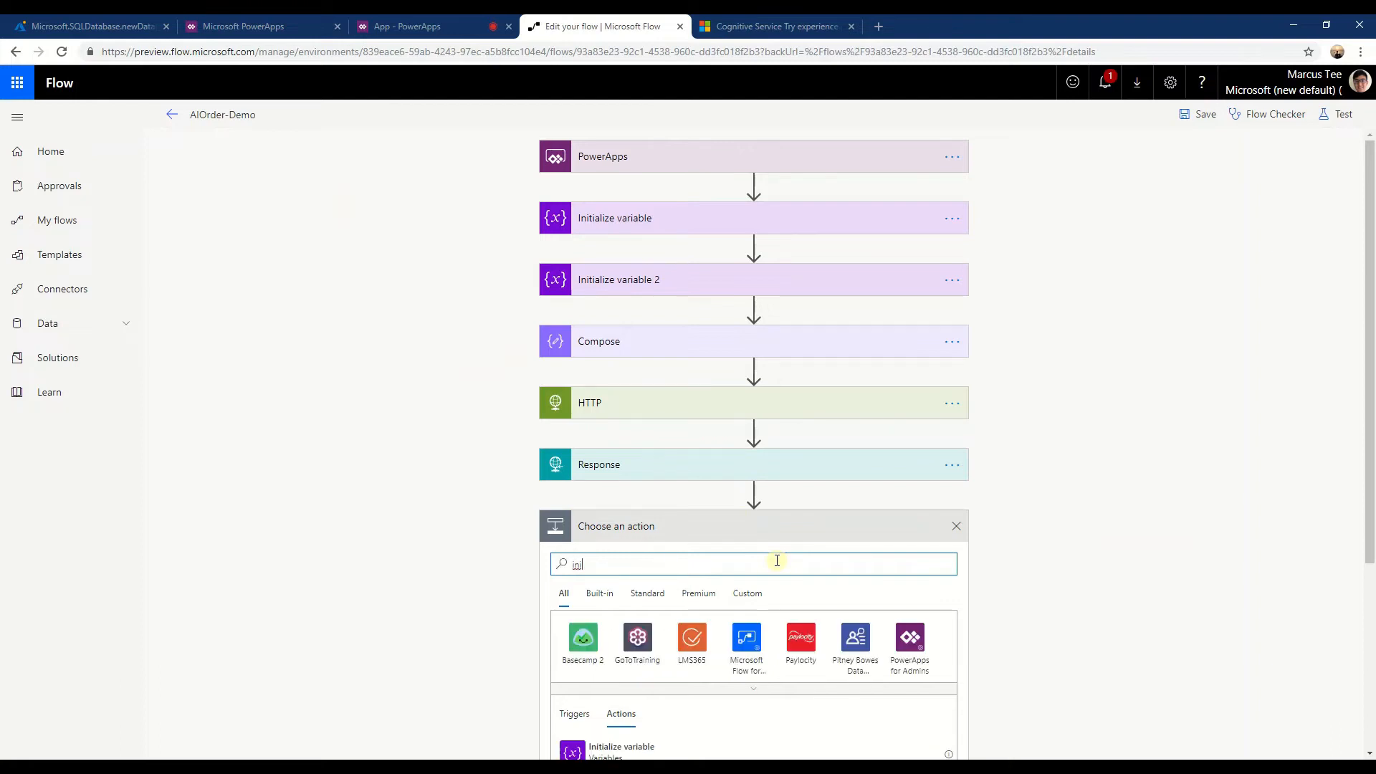
scroll(979, 612, "down", 2)
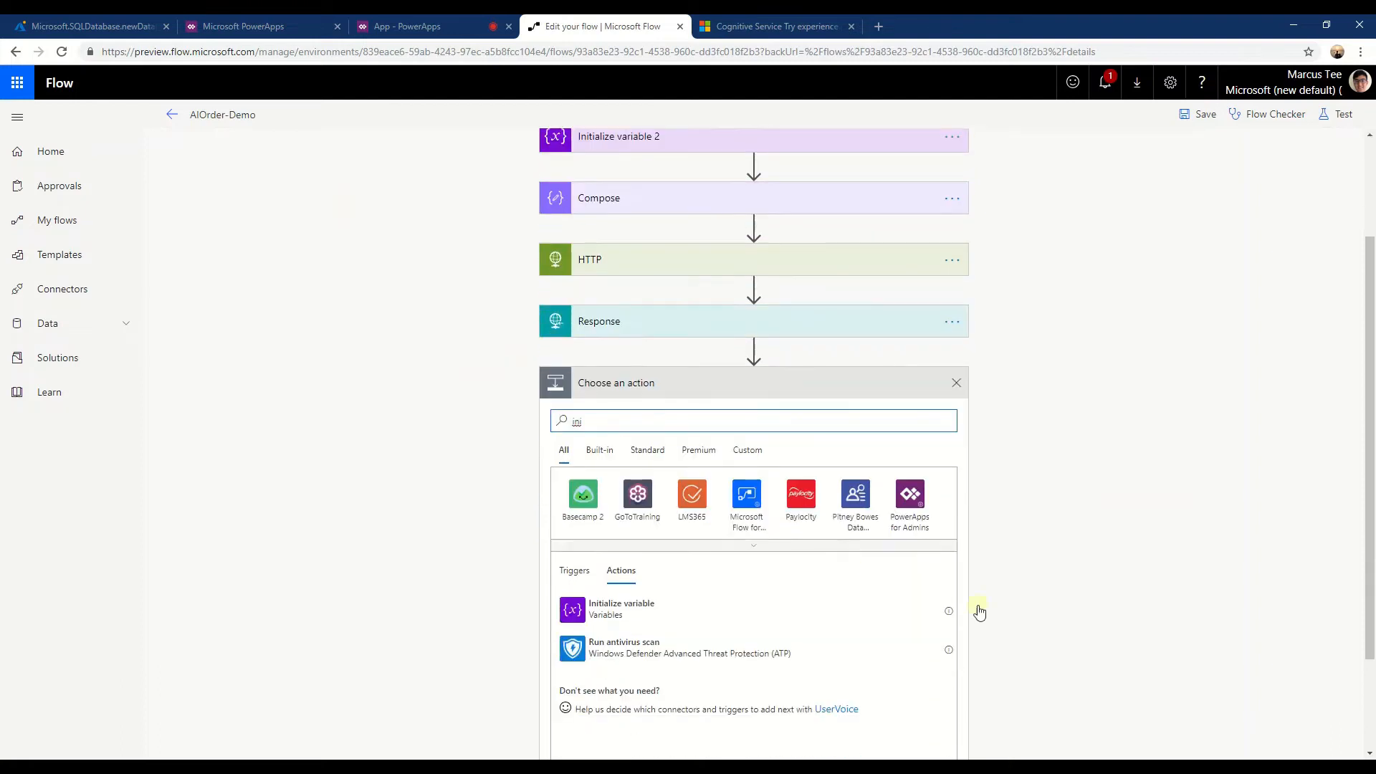
left_click(654, 604)
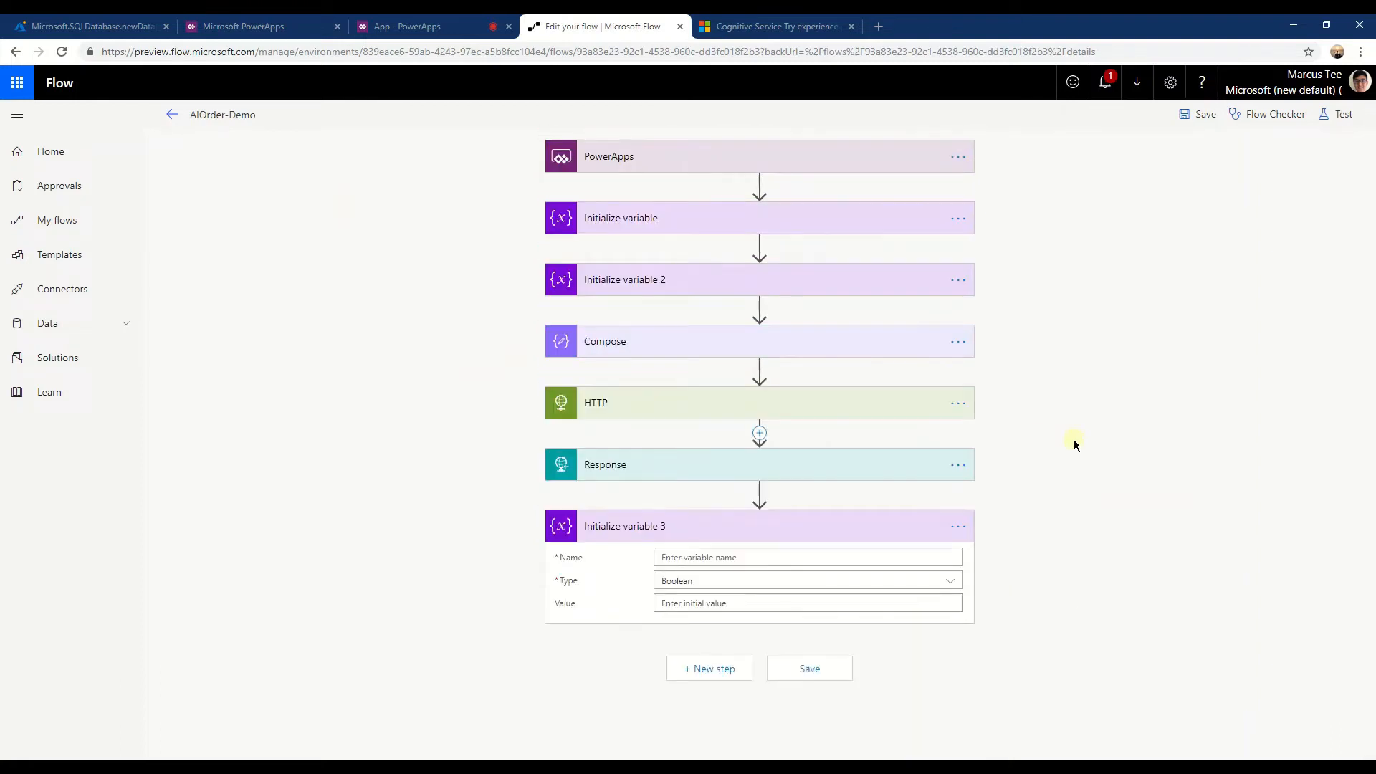
Configure the variable as happy, type Float, initial value 0
left_click(841, 556)
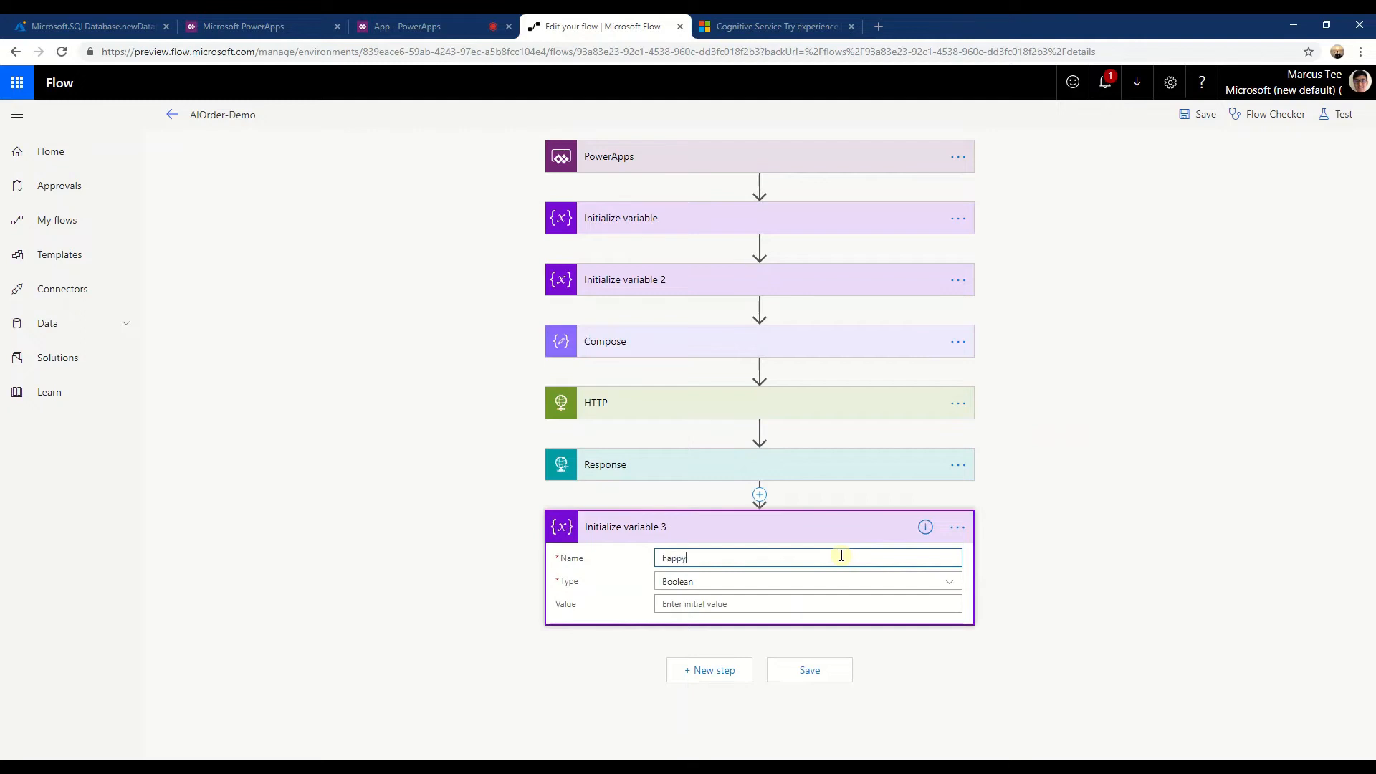
left_click(947, 581)
left_click(753, 649)
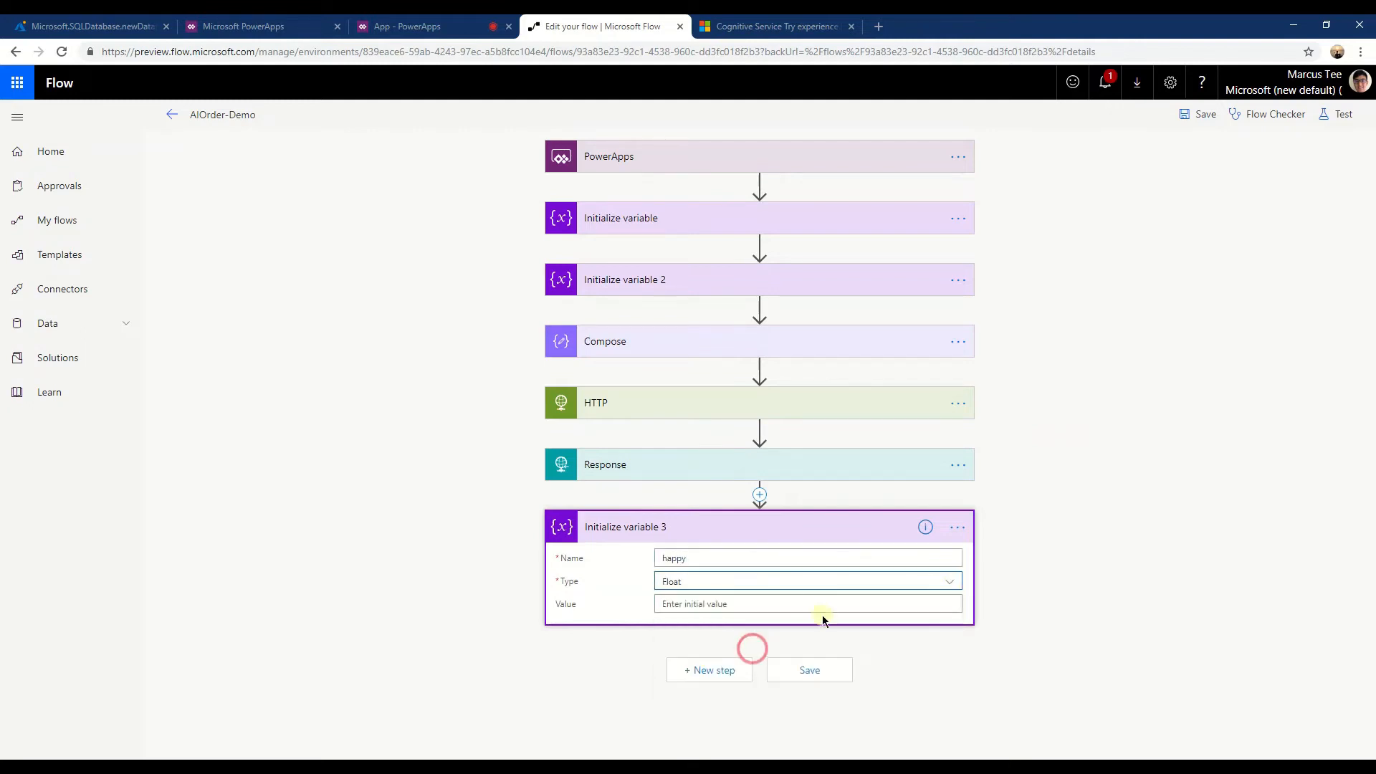
left_click(774, 600)
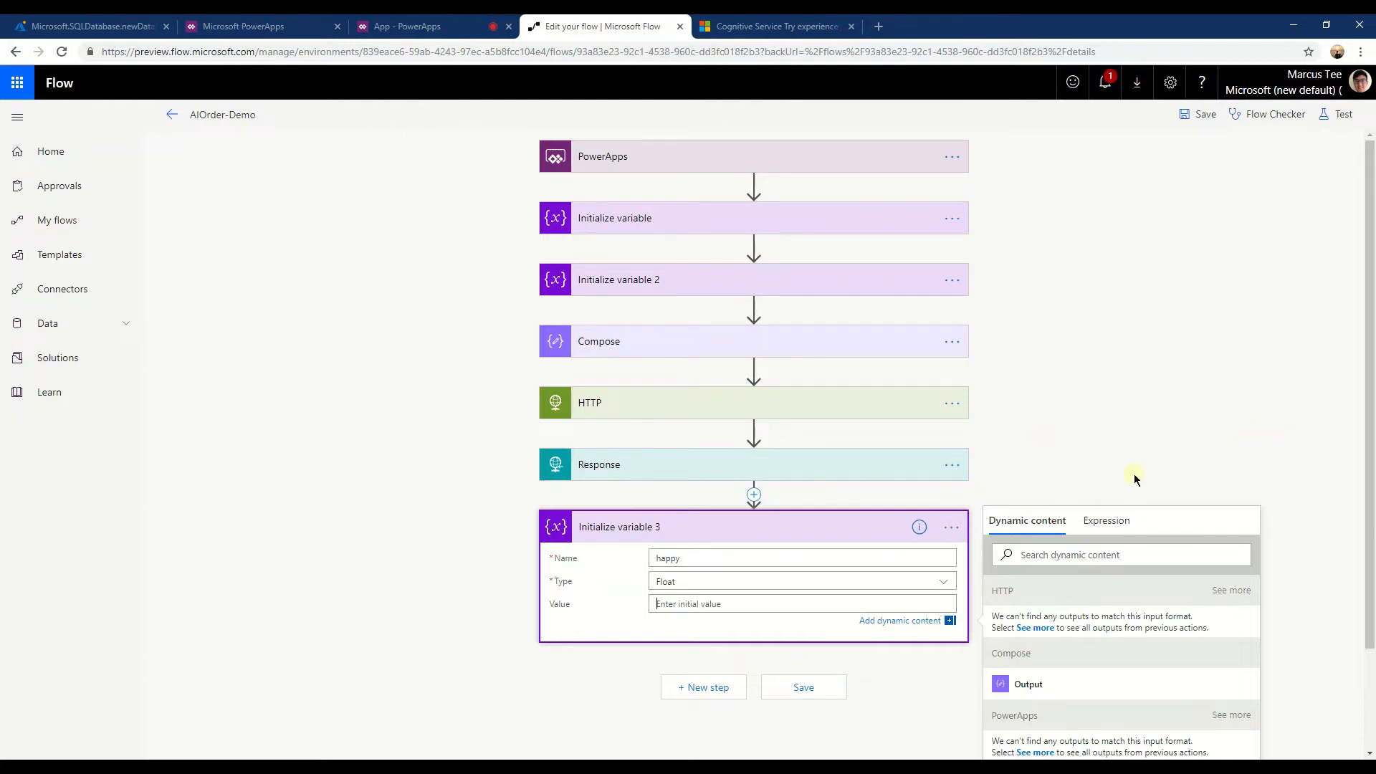
scroll(771, 492, "down", 2)
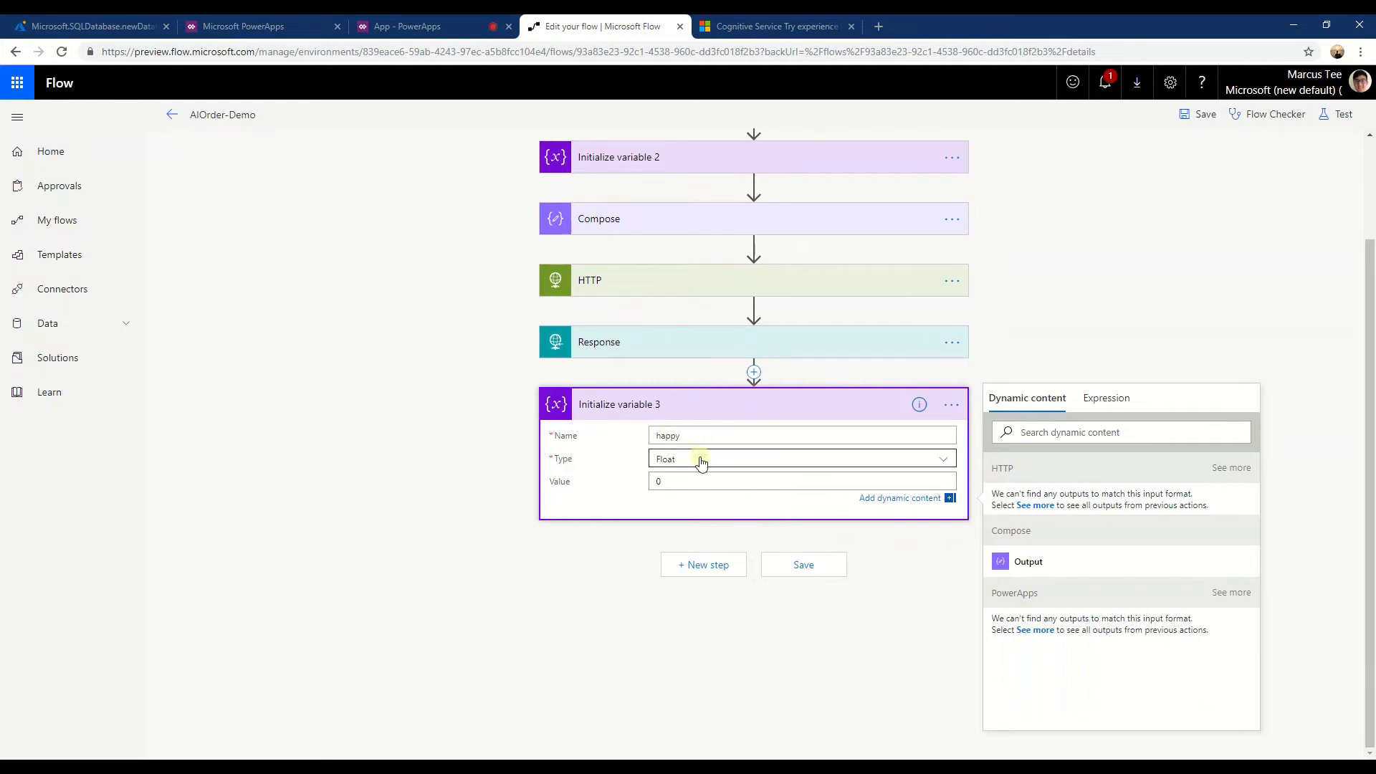
left_click(706, 434)
left_click(1094, 538)
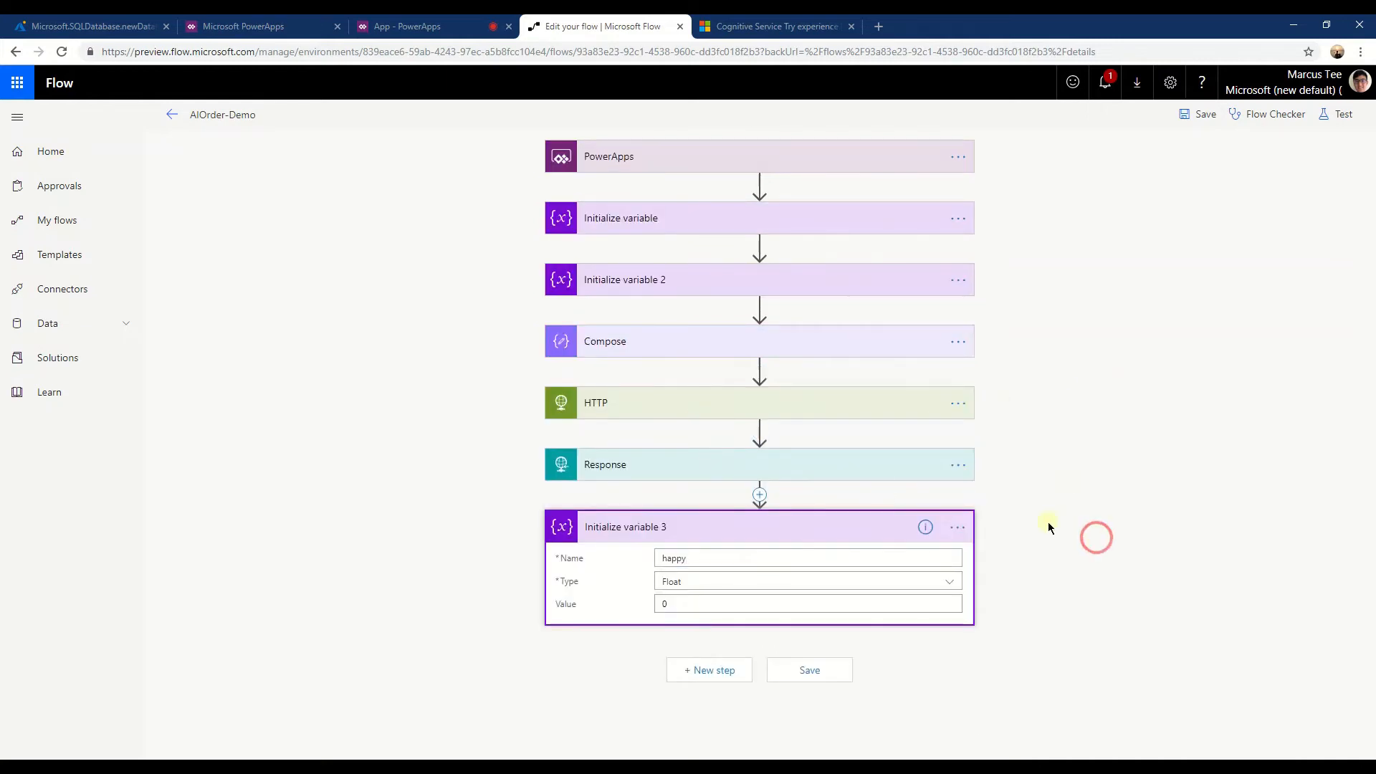
left_click(834, 478)
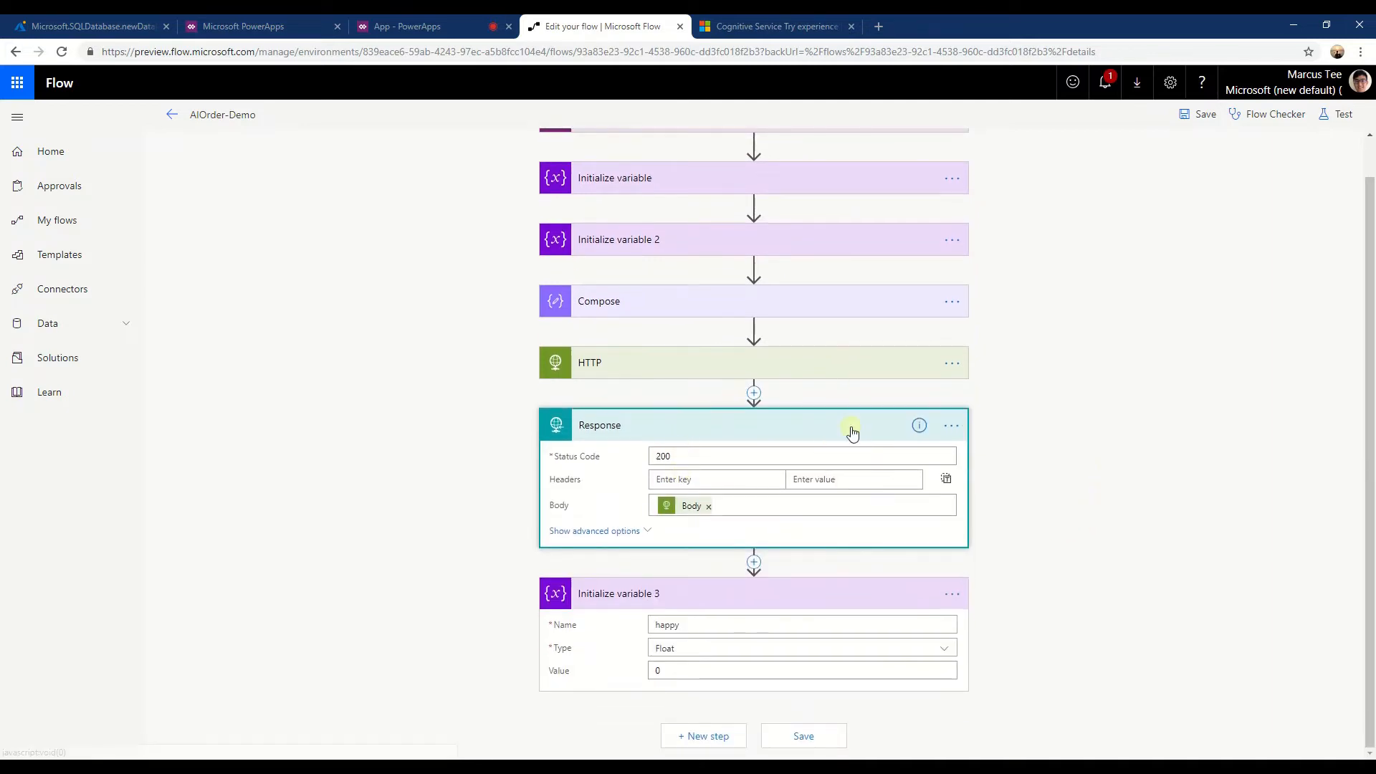
left_click(864, 425)
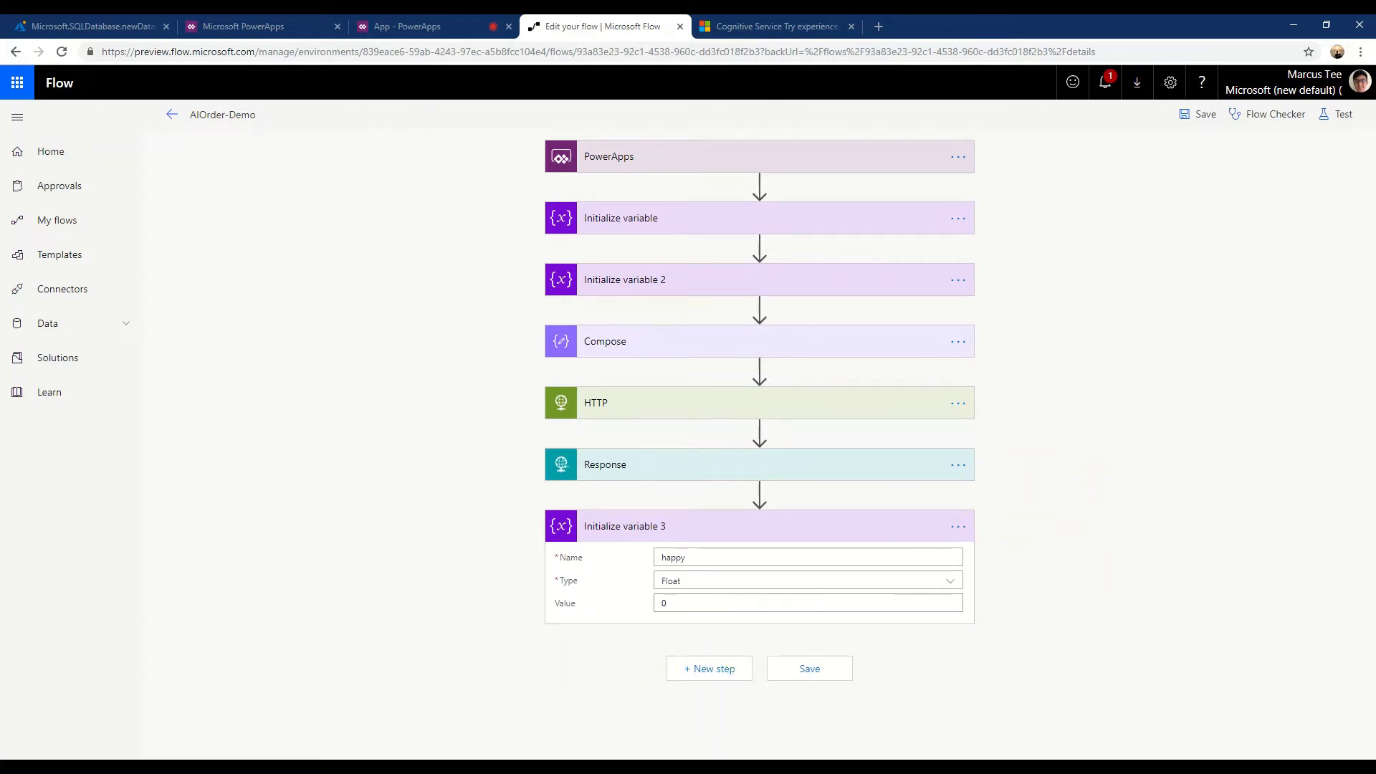
Add a Parse JSON step whose Content is the HTTP Body
left_click(733, 668)
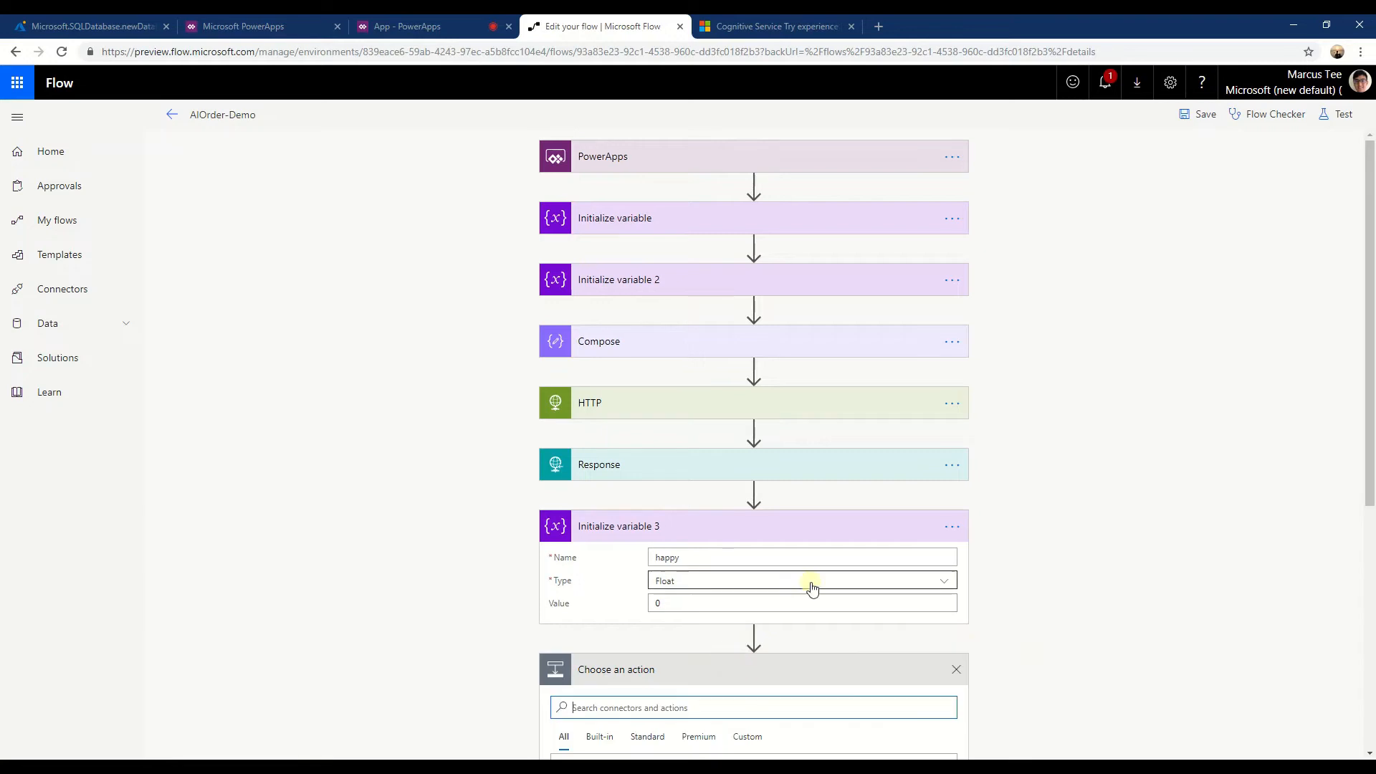
type("json")
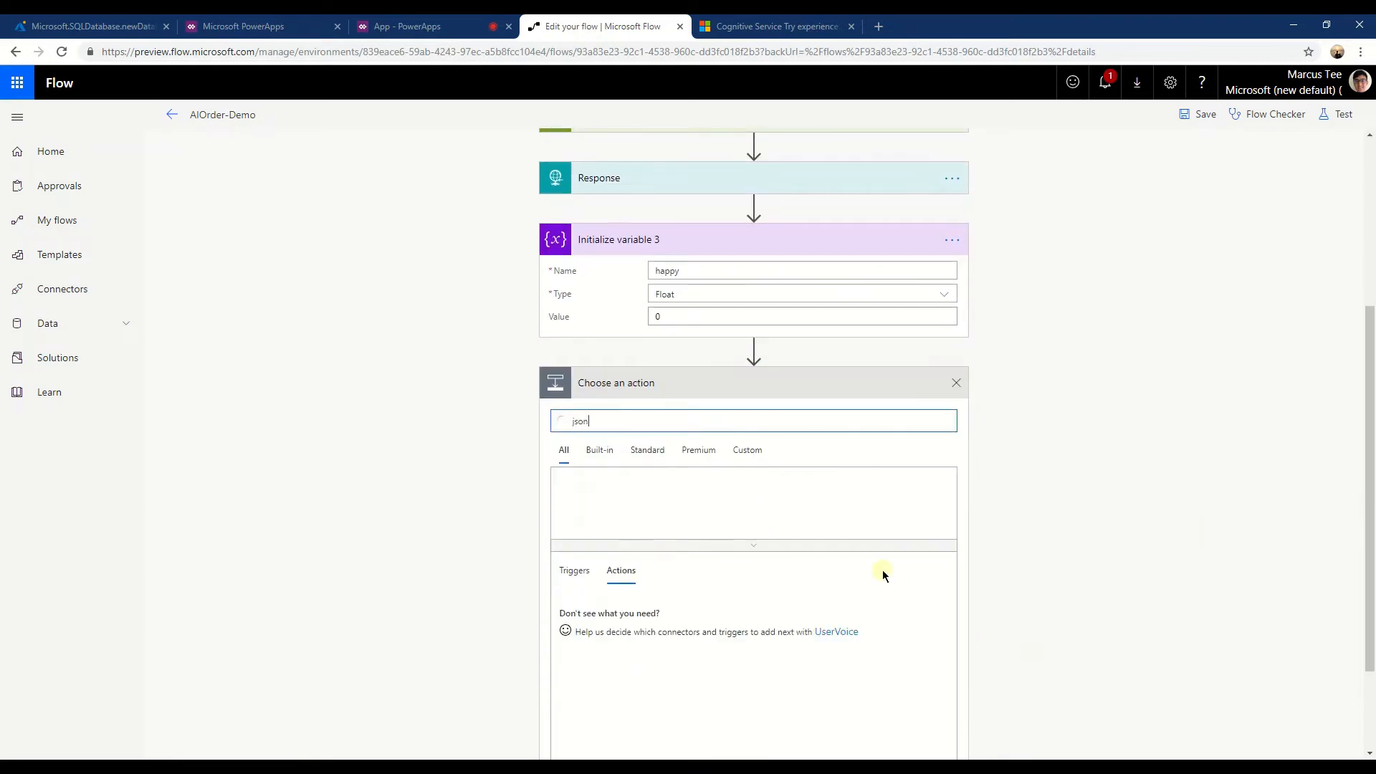
scroll(717, 559, "down", 1)
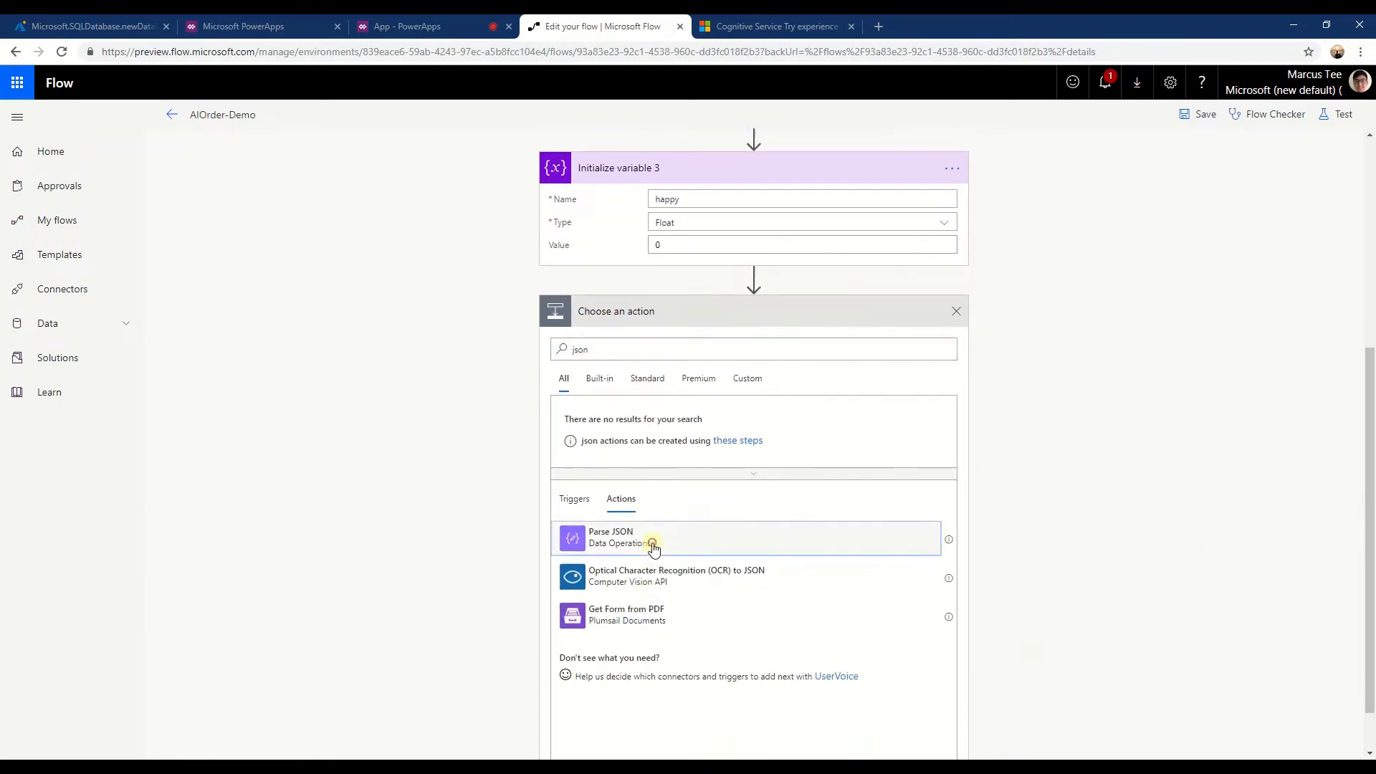
left_click(648, 543)
left_click(739, 507)
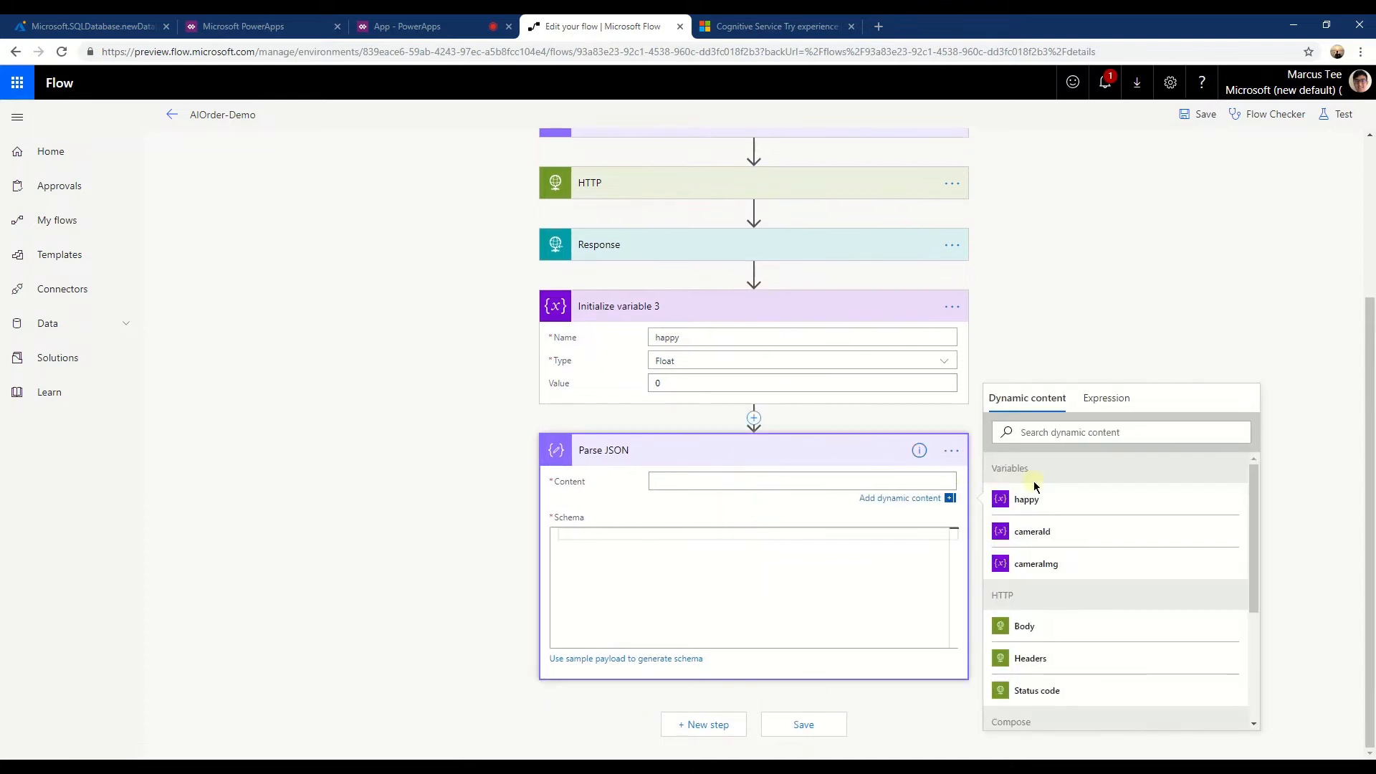
left_click(854, 480)
left_click(1130, 635)
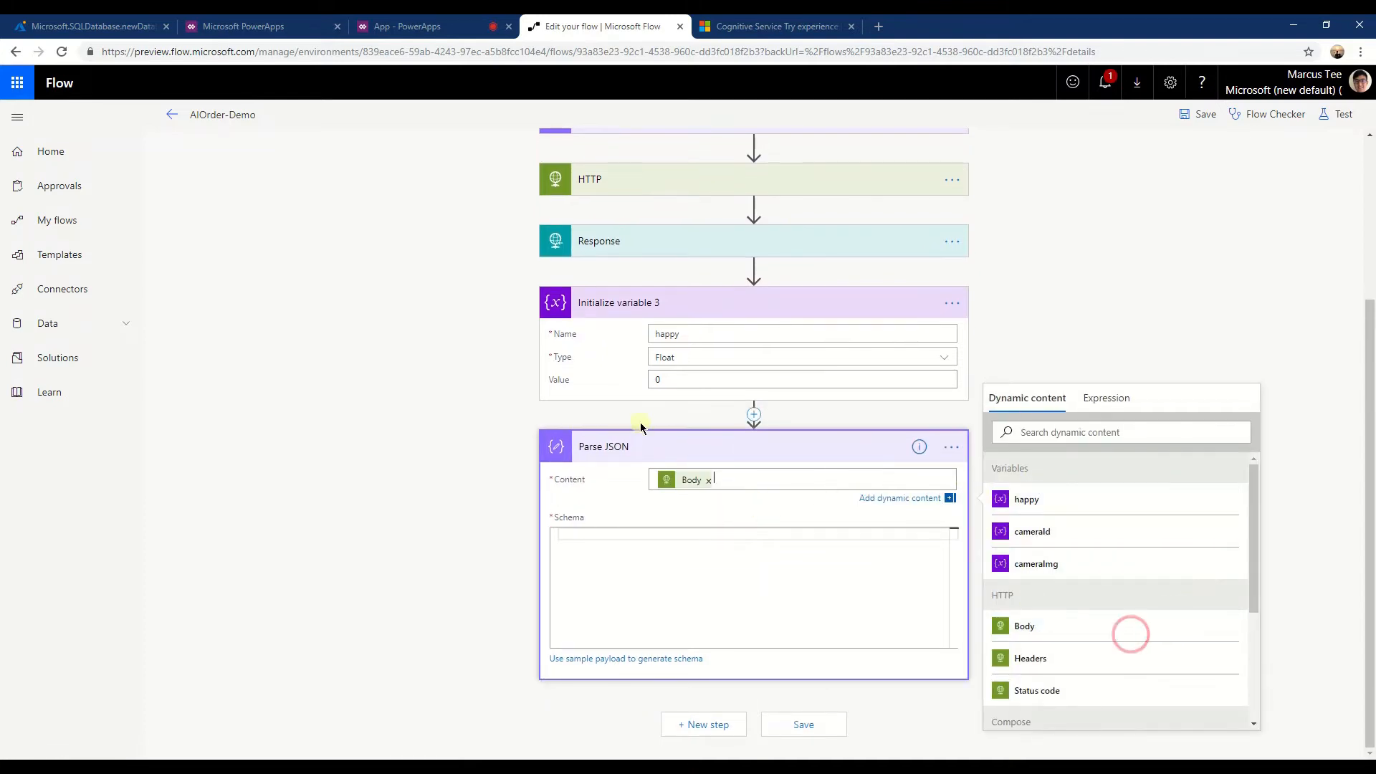
Generate the Parse JSON schema from the pasted face-detection sample payload
left_click(668, 599)
key("alt+Tab")
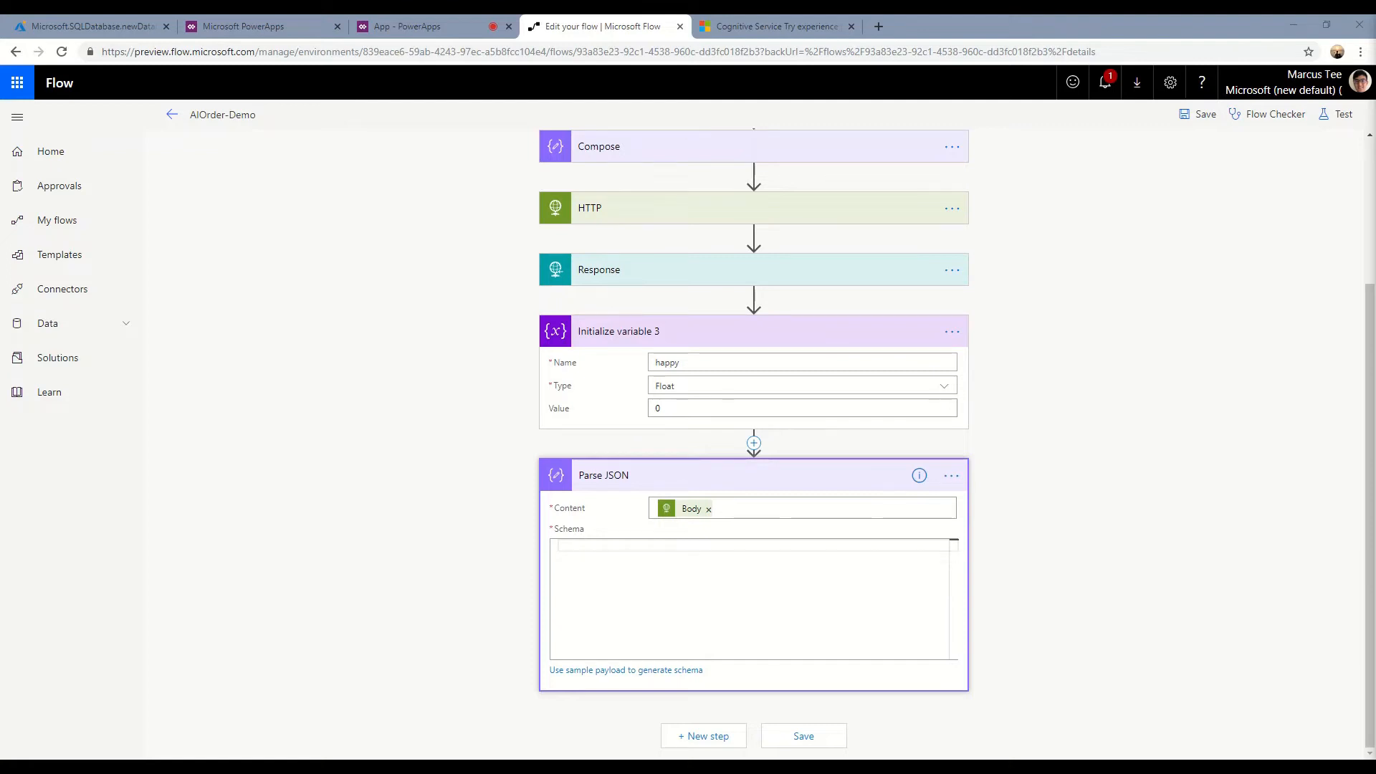
left_click(603, 671)
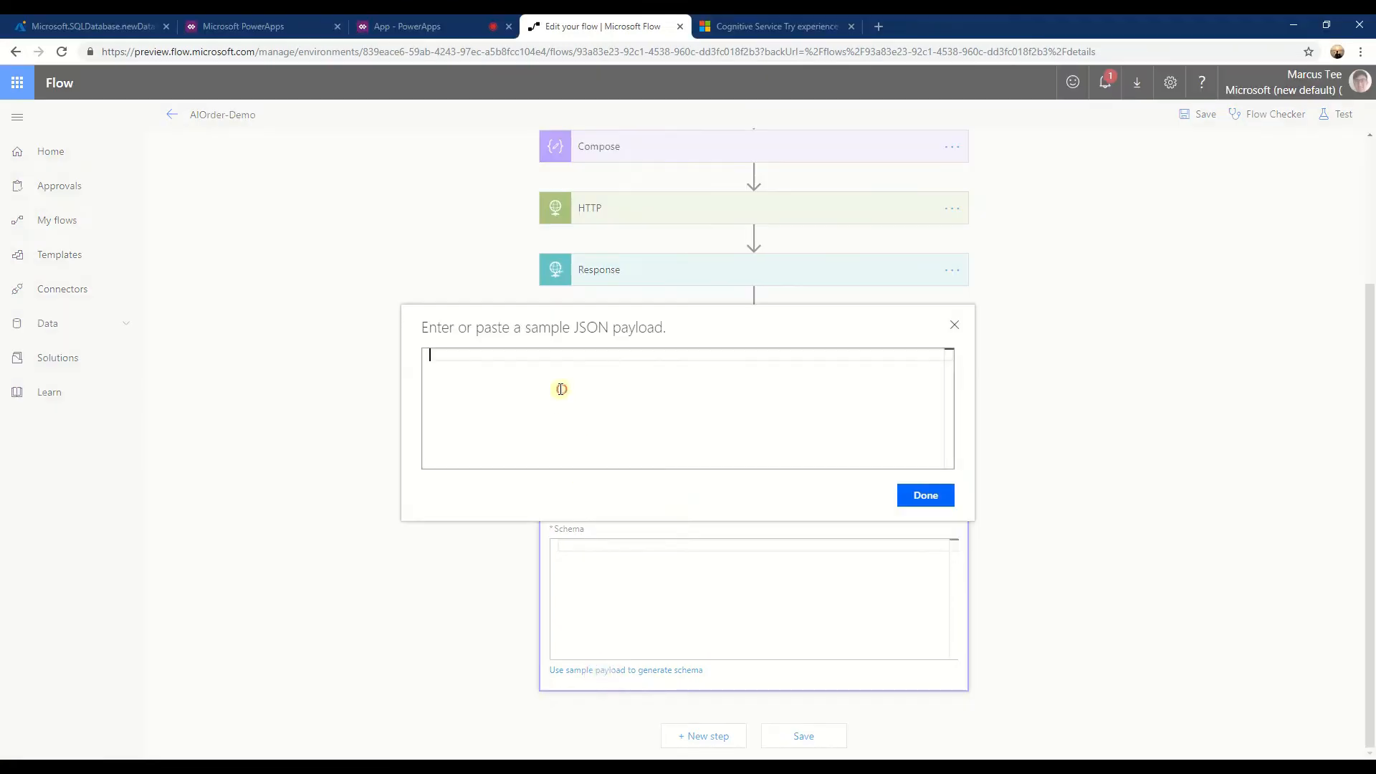
key("ctrl+v")
scroll(584, 387, "up", 10)
left_click(926, 496)
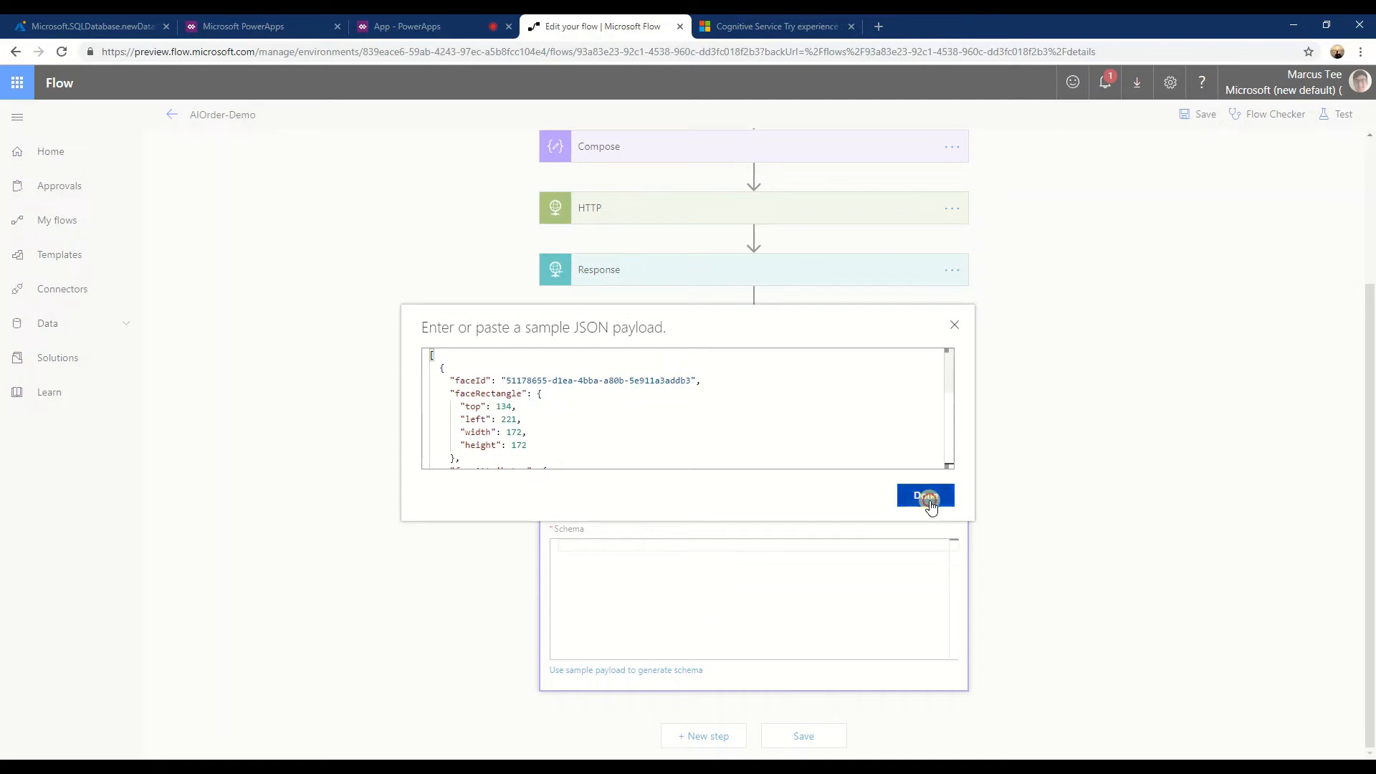
scroll(802, 599, "down", 5)
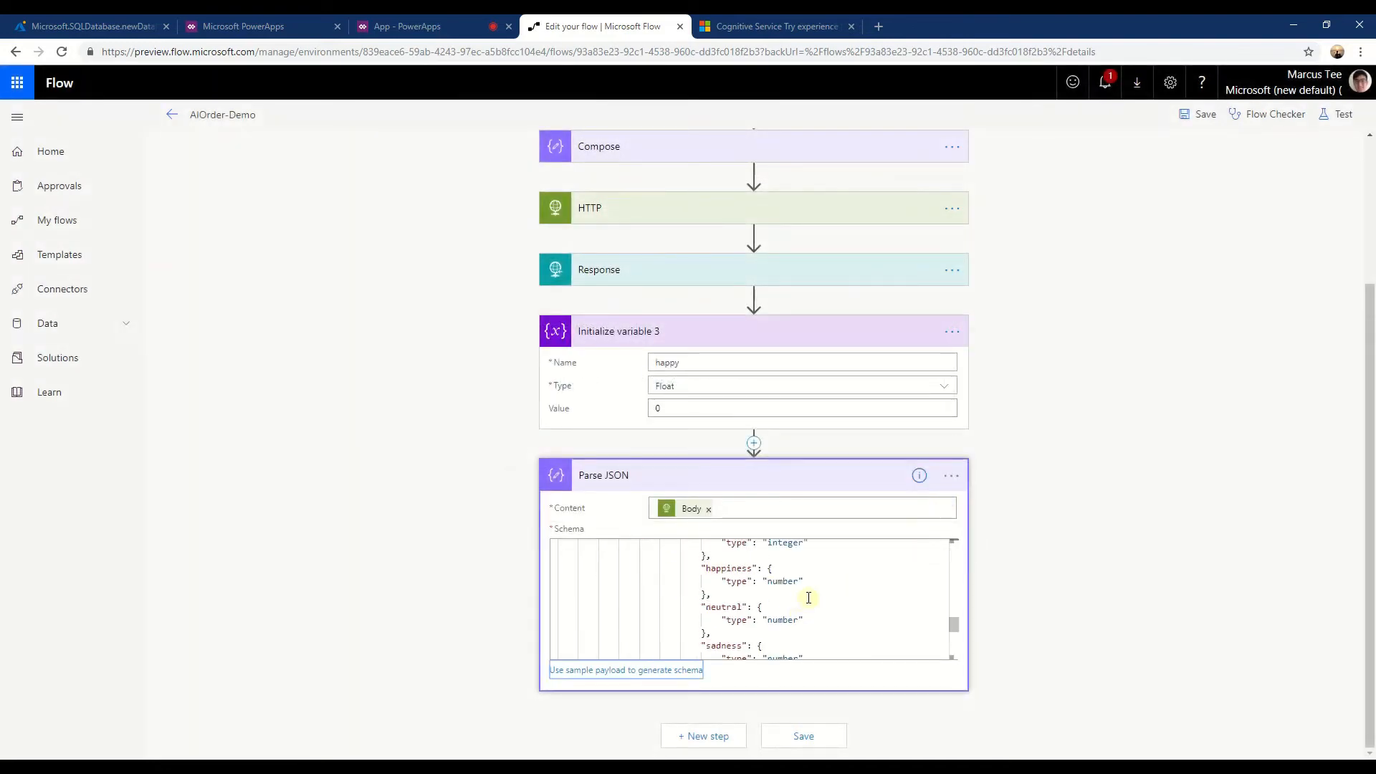
scroll(860, 600, "down", 5)
scroll(862, 602, "up", 8)
scroll(883, 600, "down", 2)
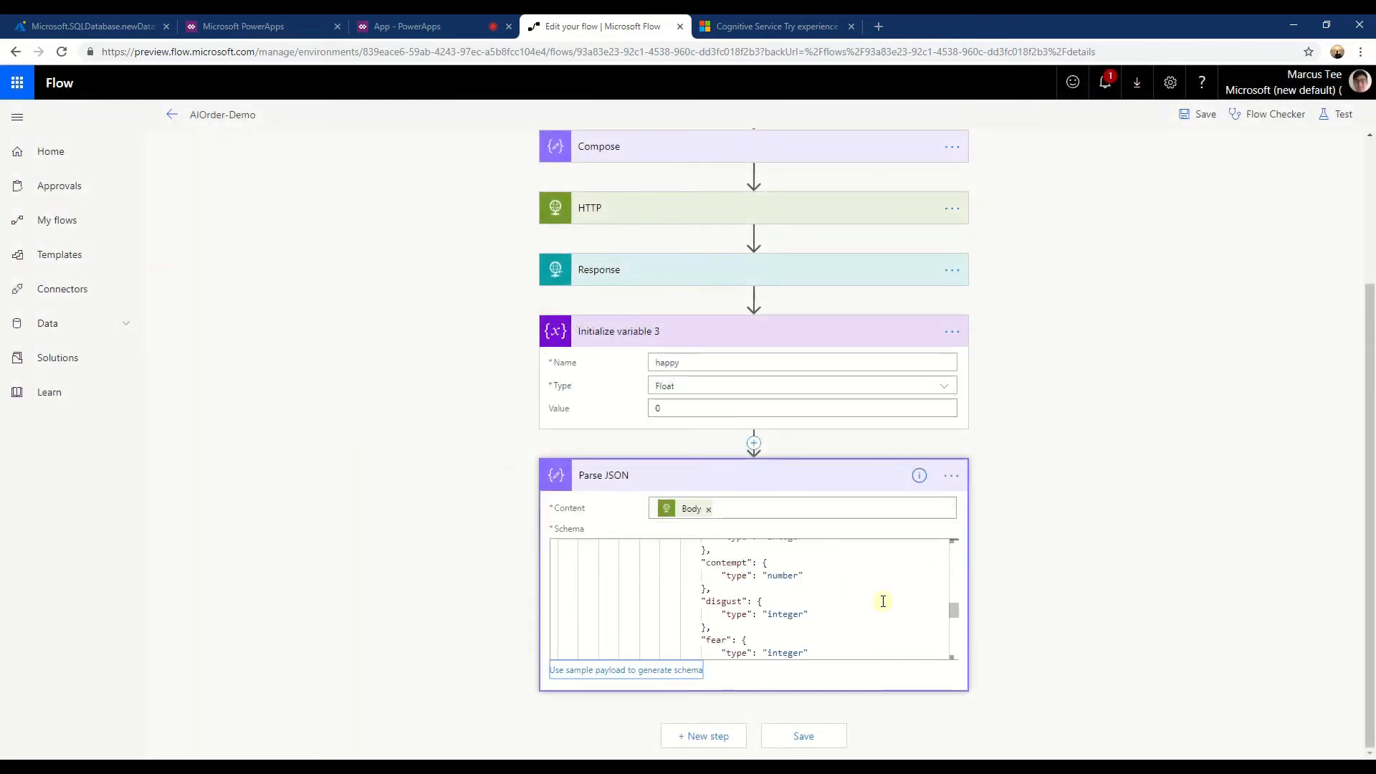
scroll(883, 601, "down", 3)
scroll(827, 614, "up", 2)
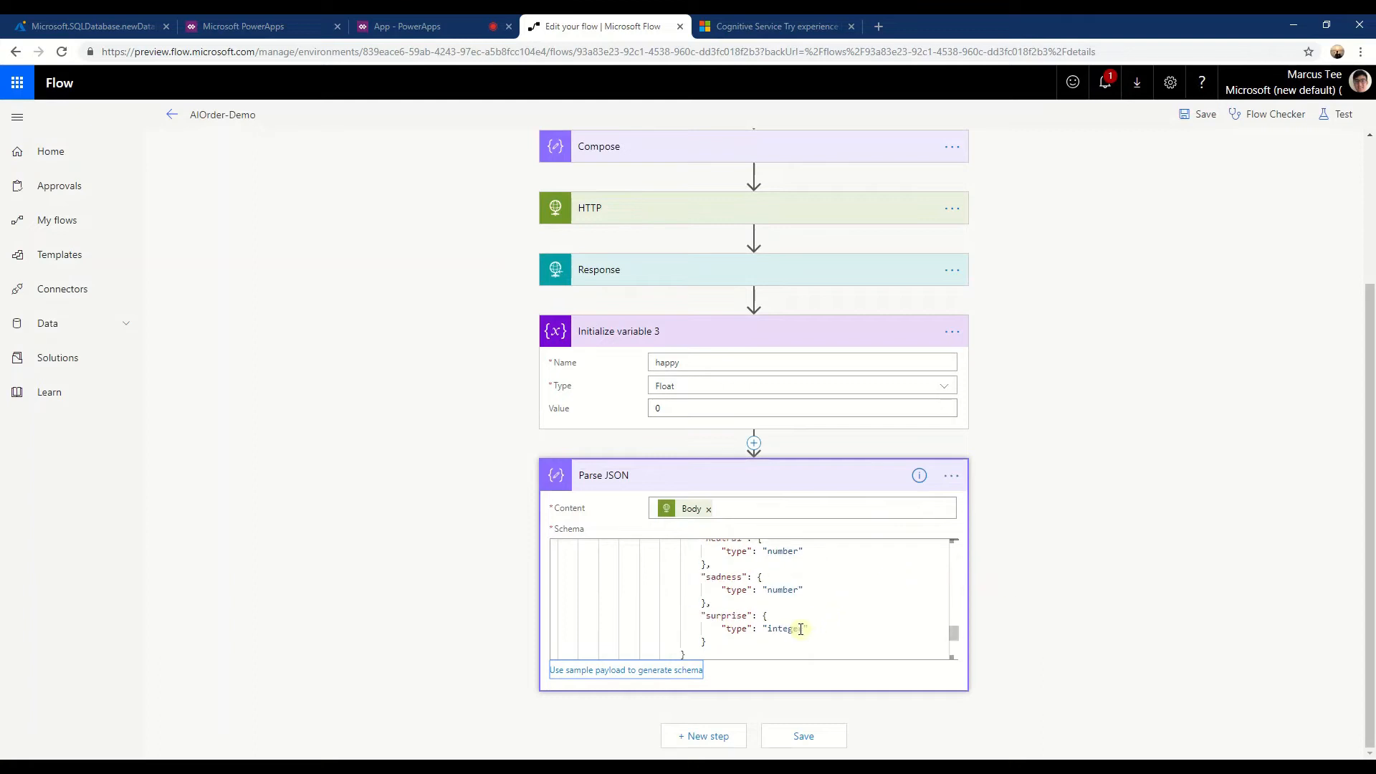
Inspect the surprise property's integer type and reopen the sample payload box
left_click(724, 616)
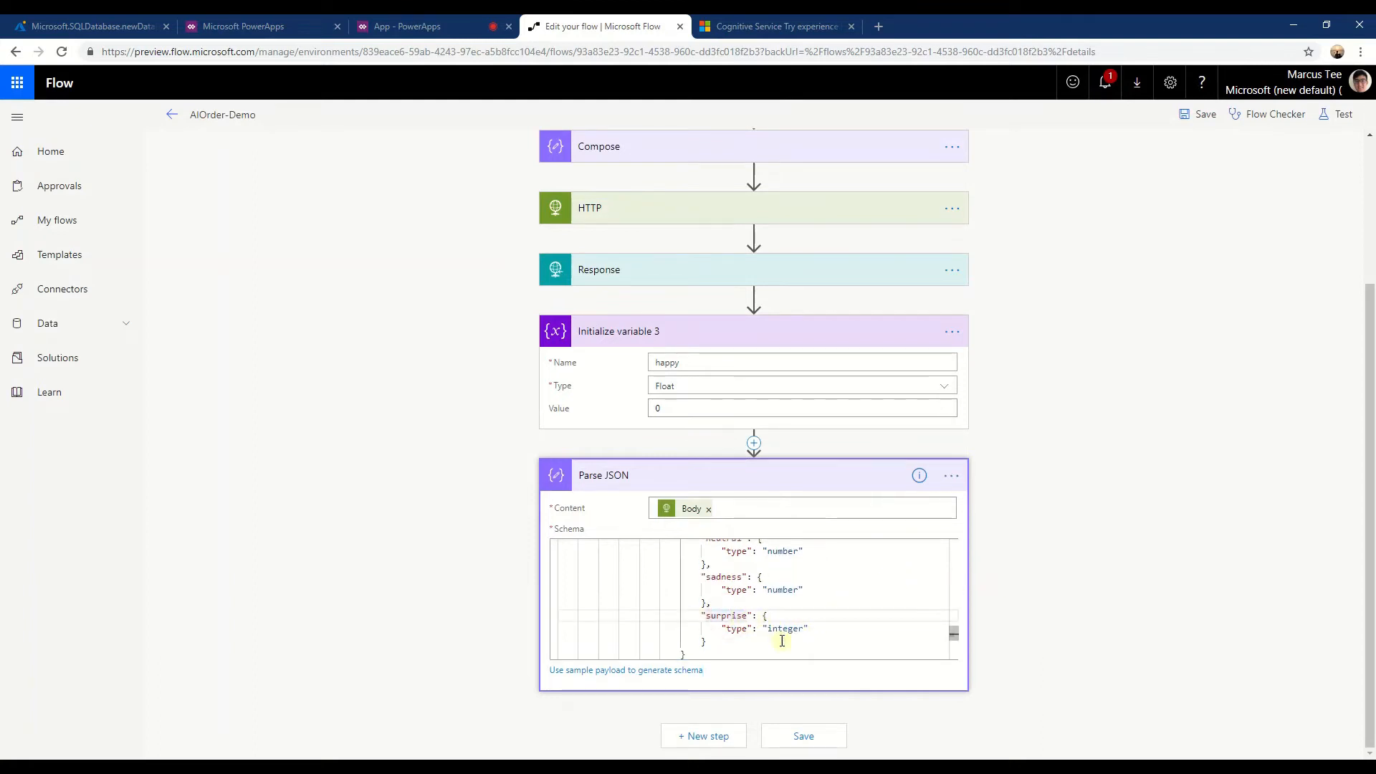
double_click(787, 629)
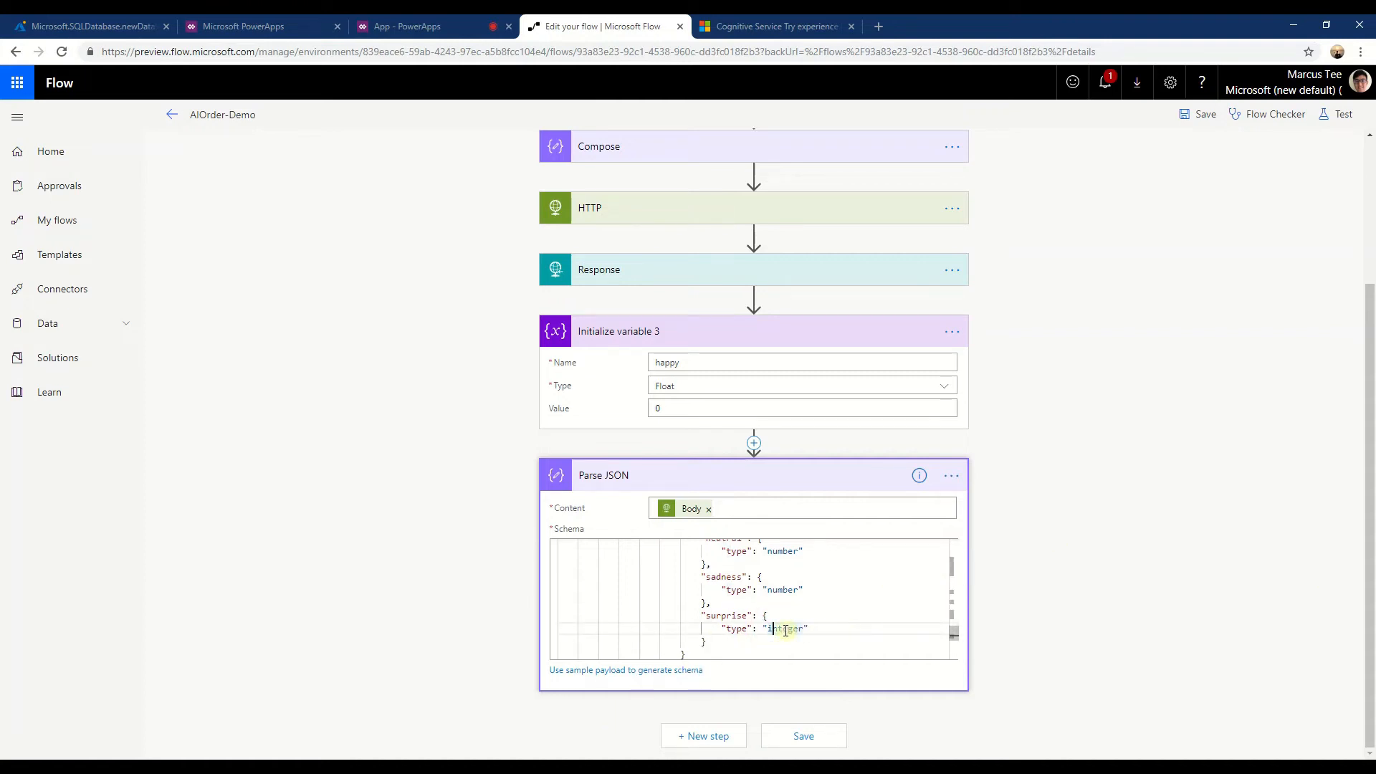
left_click(665, 670)
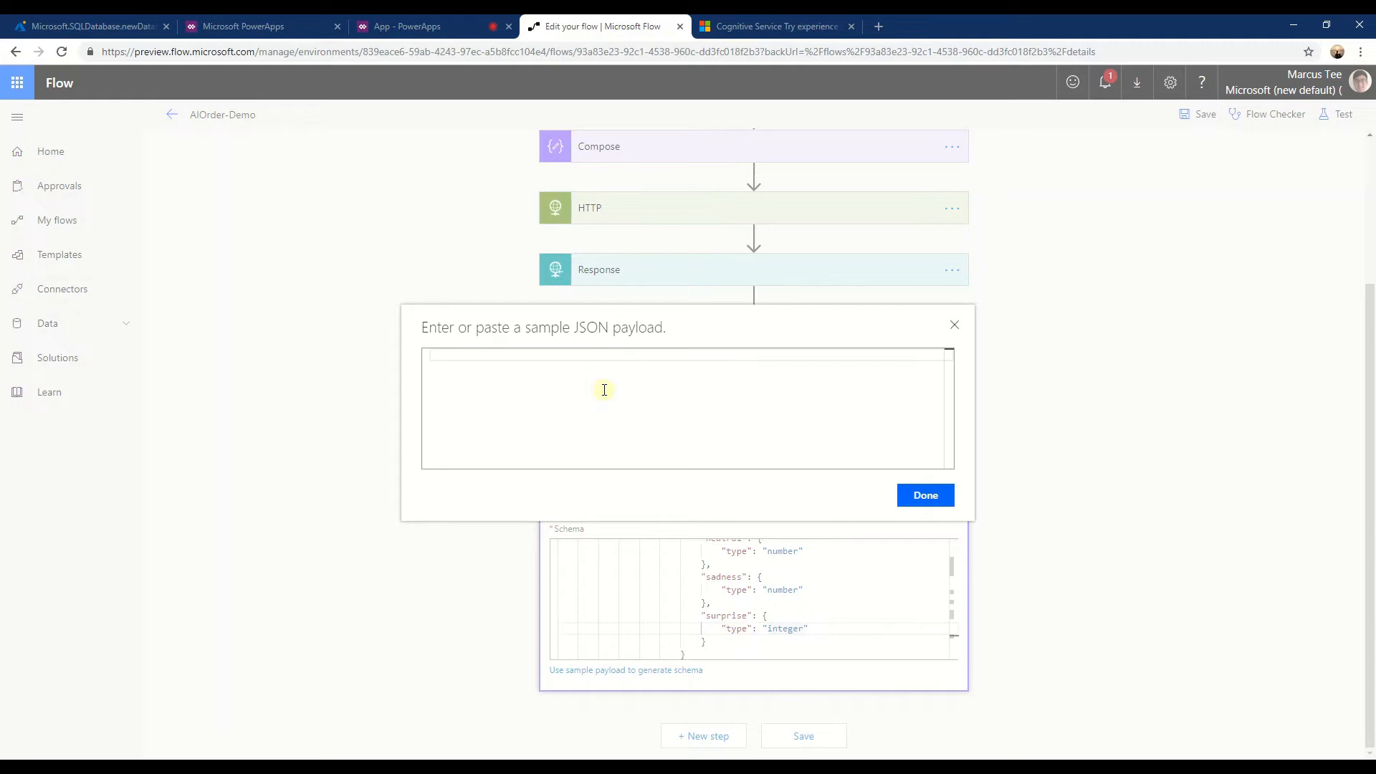
Paste the sample again and make the surprise (.1), fear, disgust and anger scores decimals
key("ctrl+v")
left_click(533, 413)
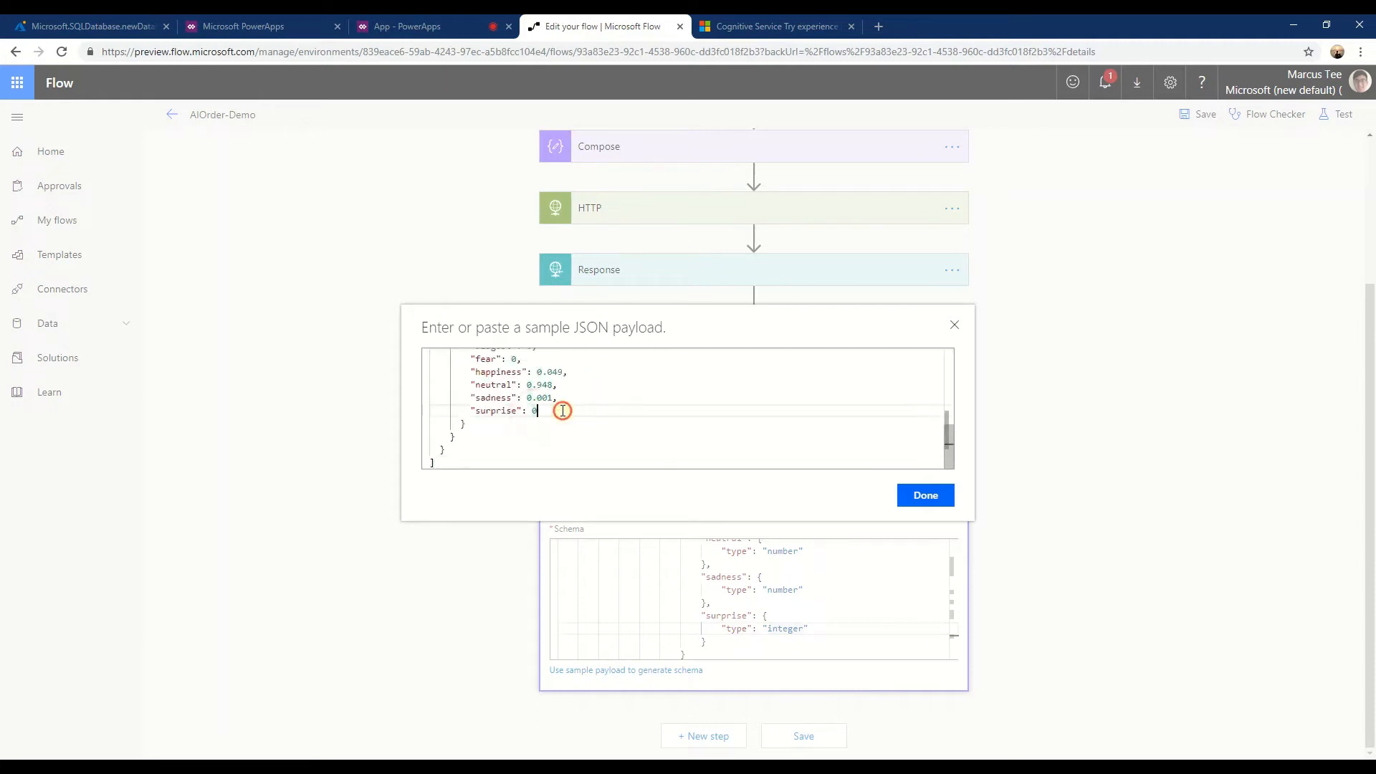
type(".1")
scroll(564, 411, "up", 1)
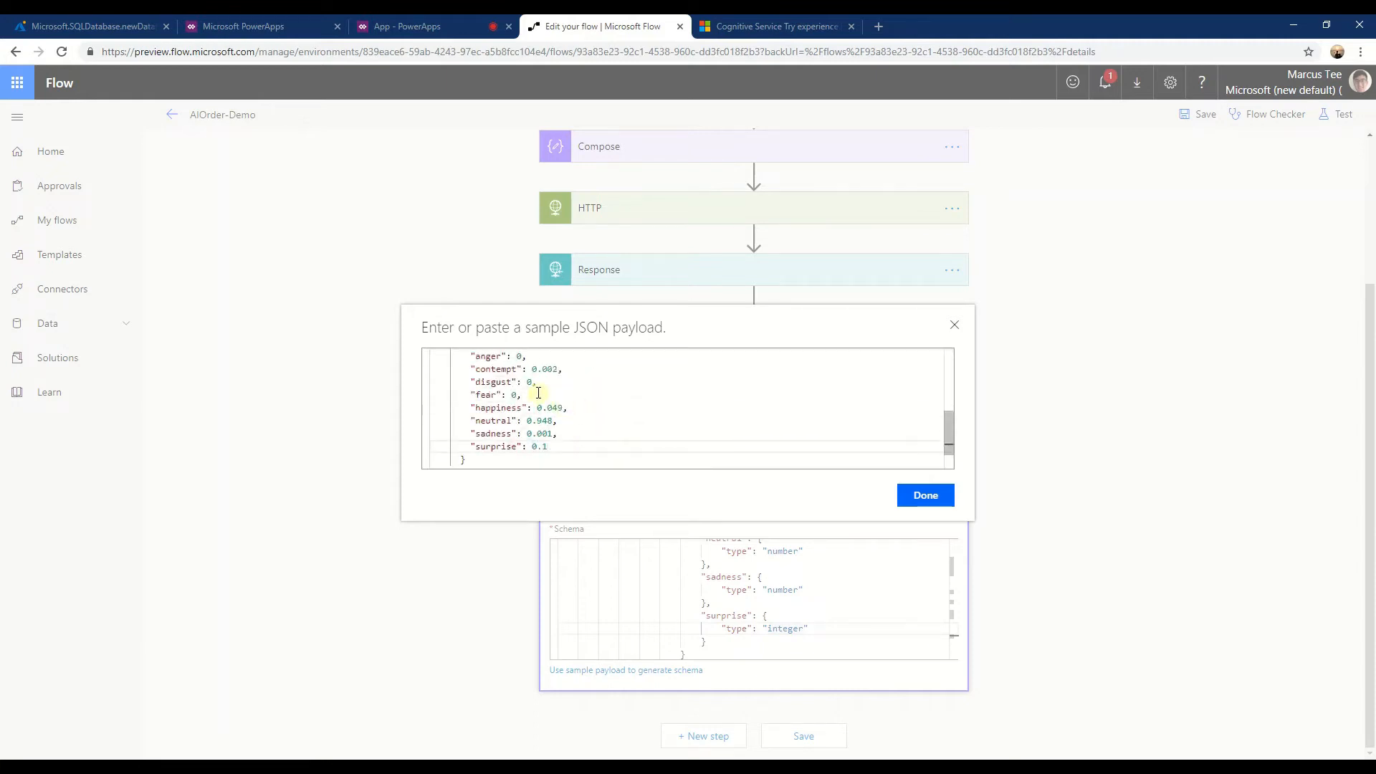
left_click(515, 394)
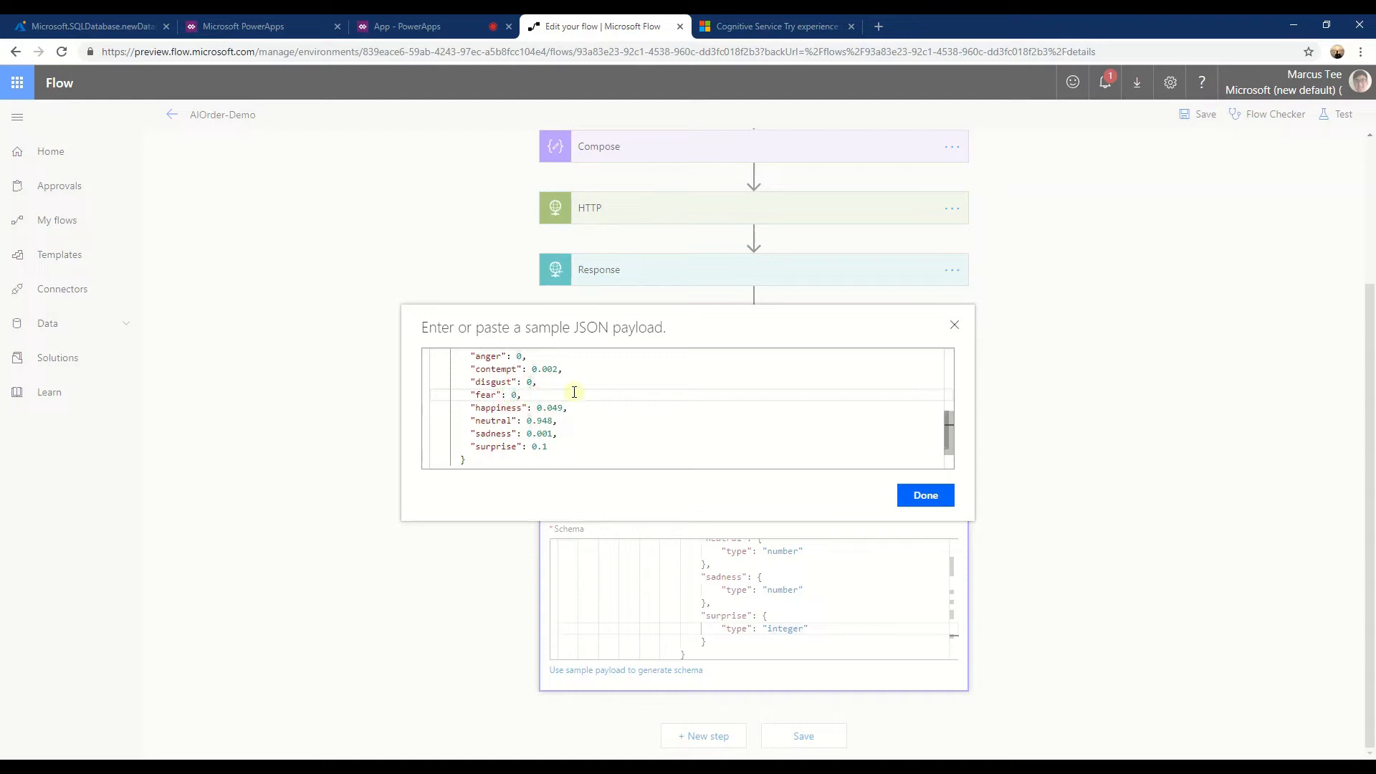
left_click(536, 380)
scroll(676, 410, "up", 1)
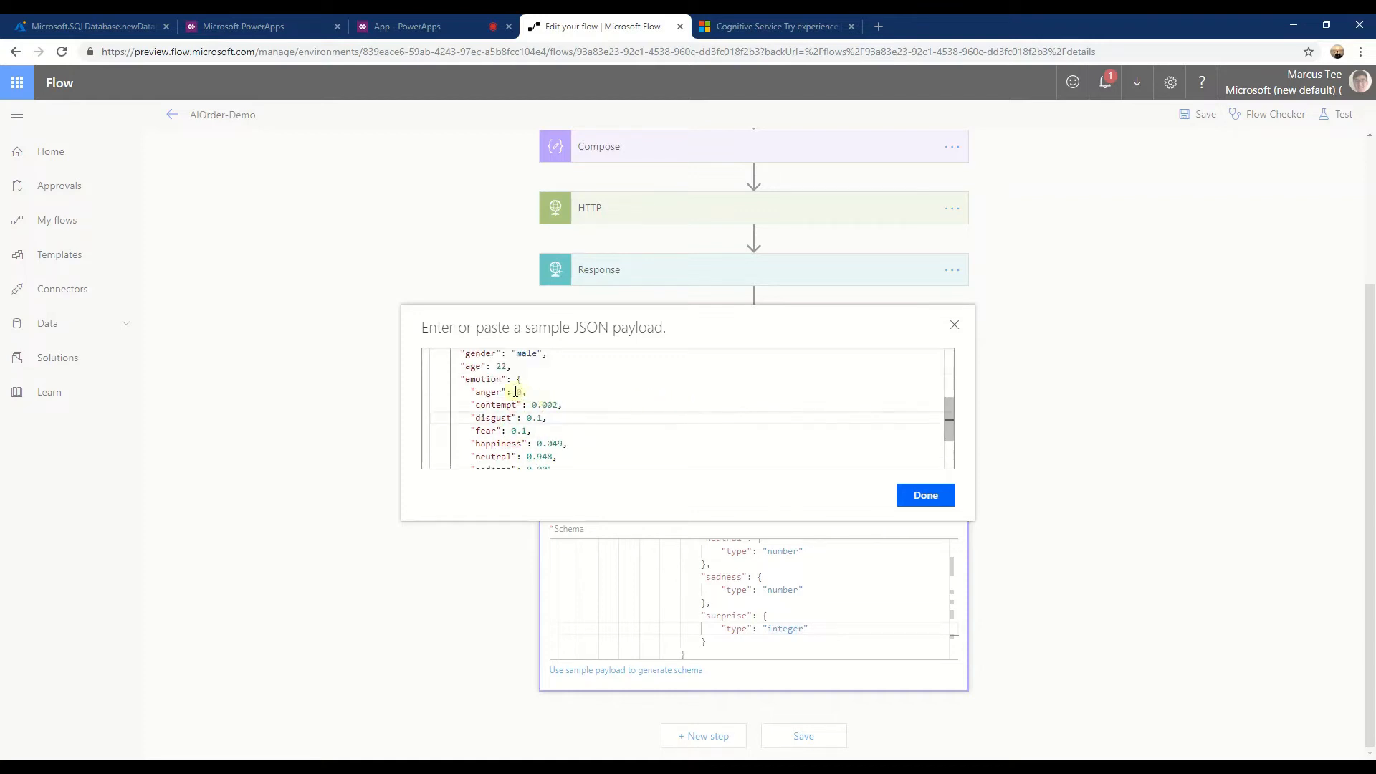
left_click(522, 393)
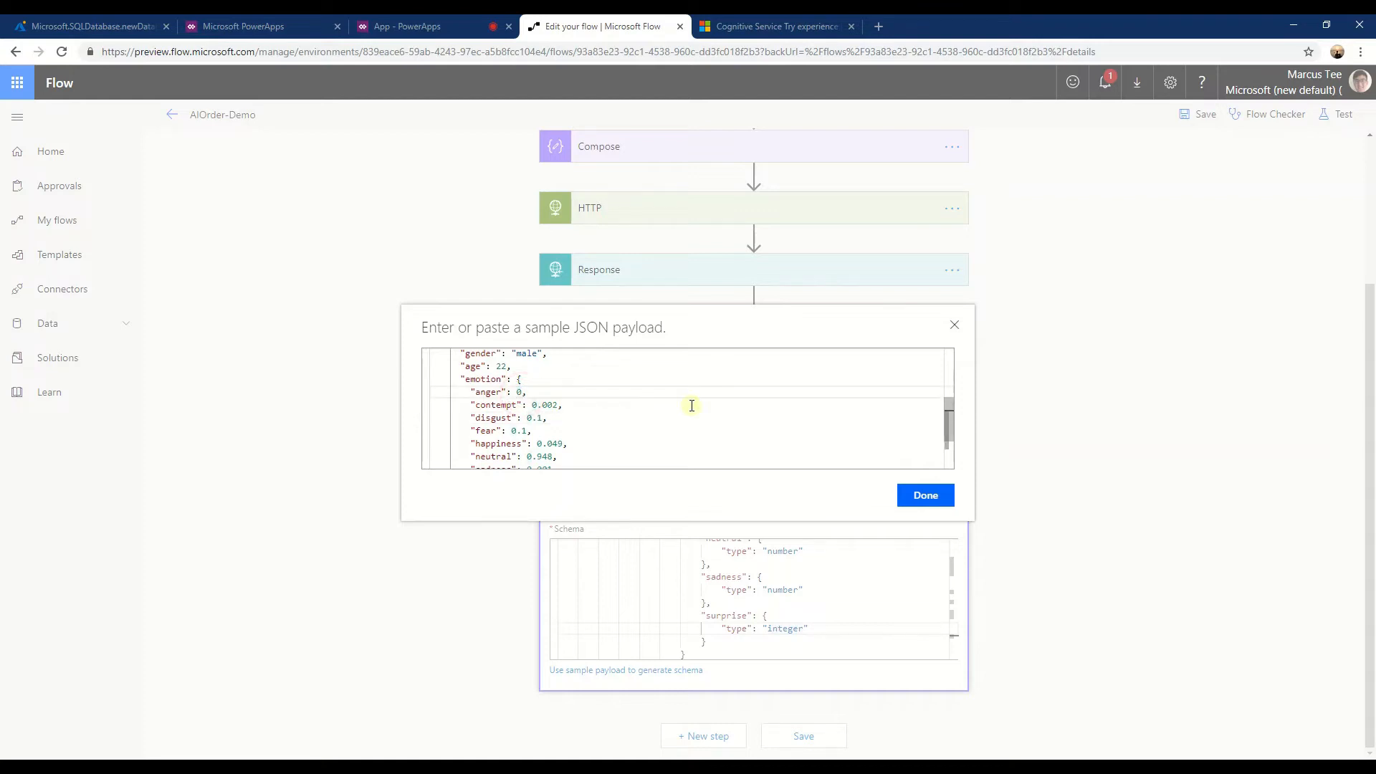
Regenerate the schema from the edited sample and save the flow
left_click(945, 495)
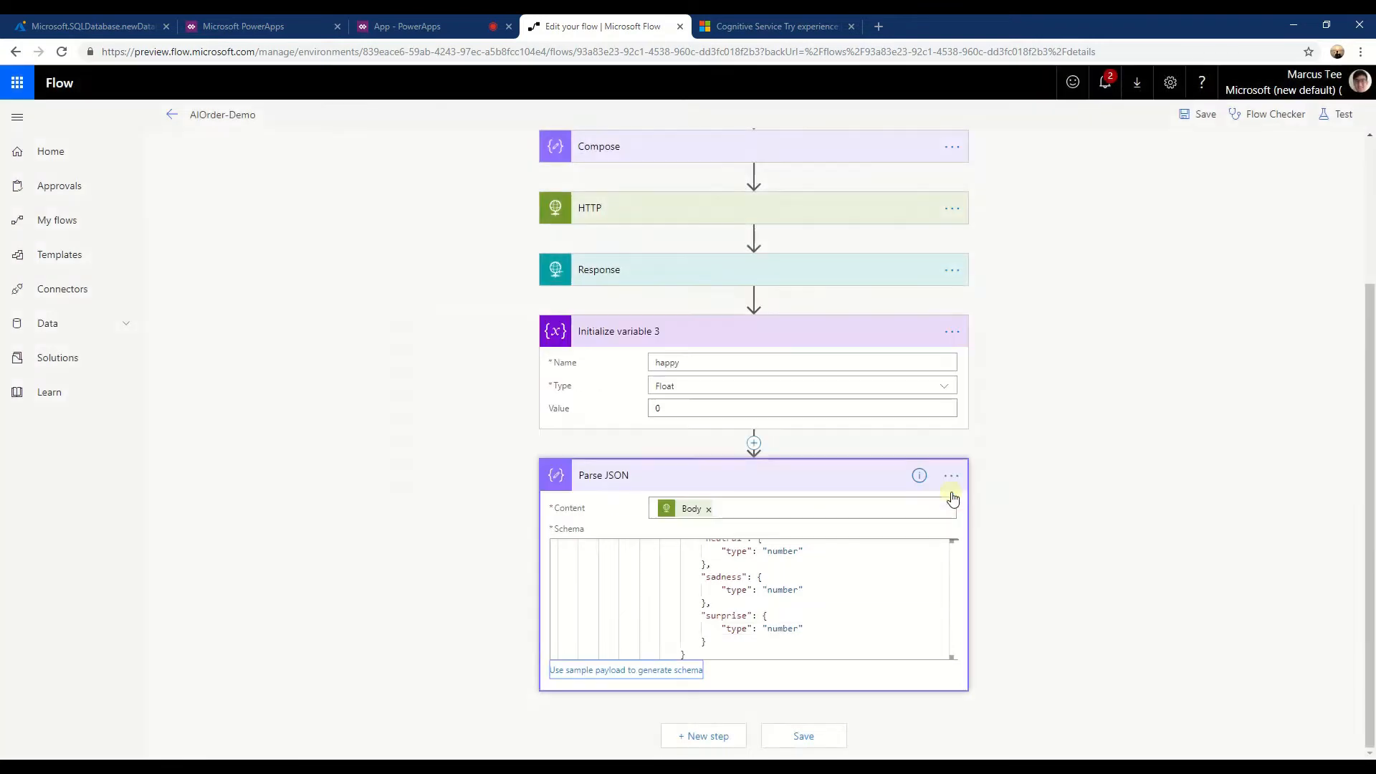
scroll(809, 609, "up", 5)
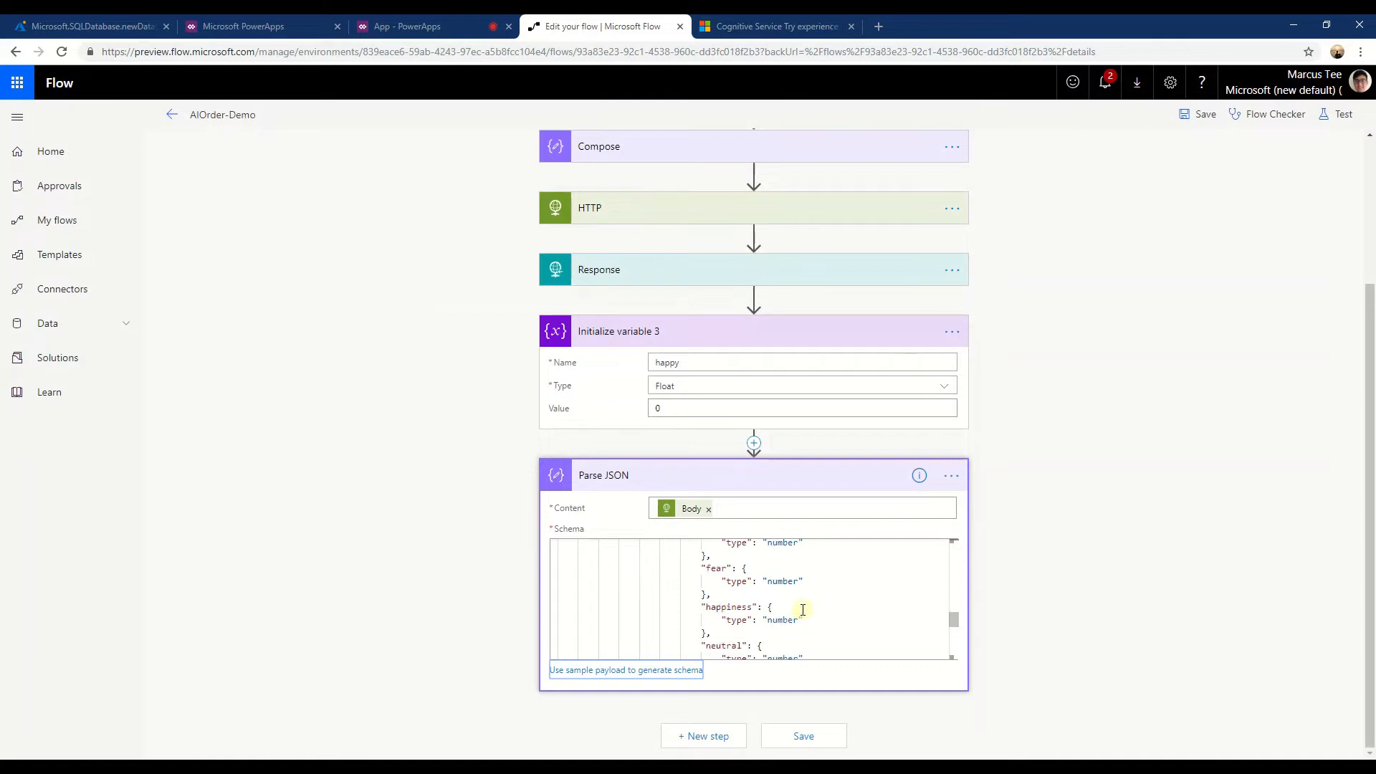
scroll(803, 609, "up", 3)
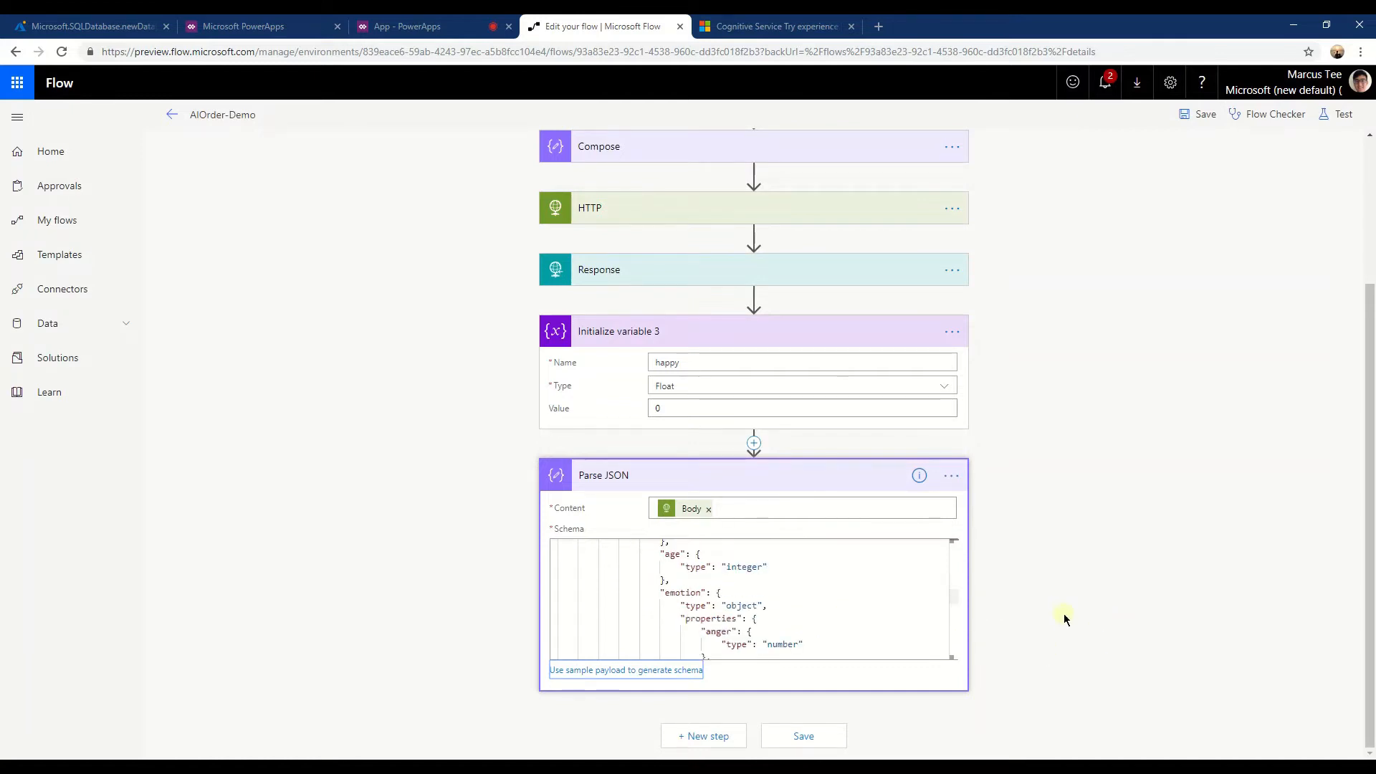
scroll(896, 573, "down", 1)
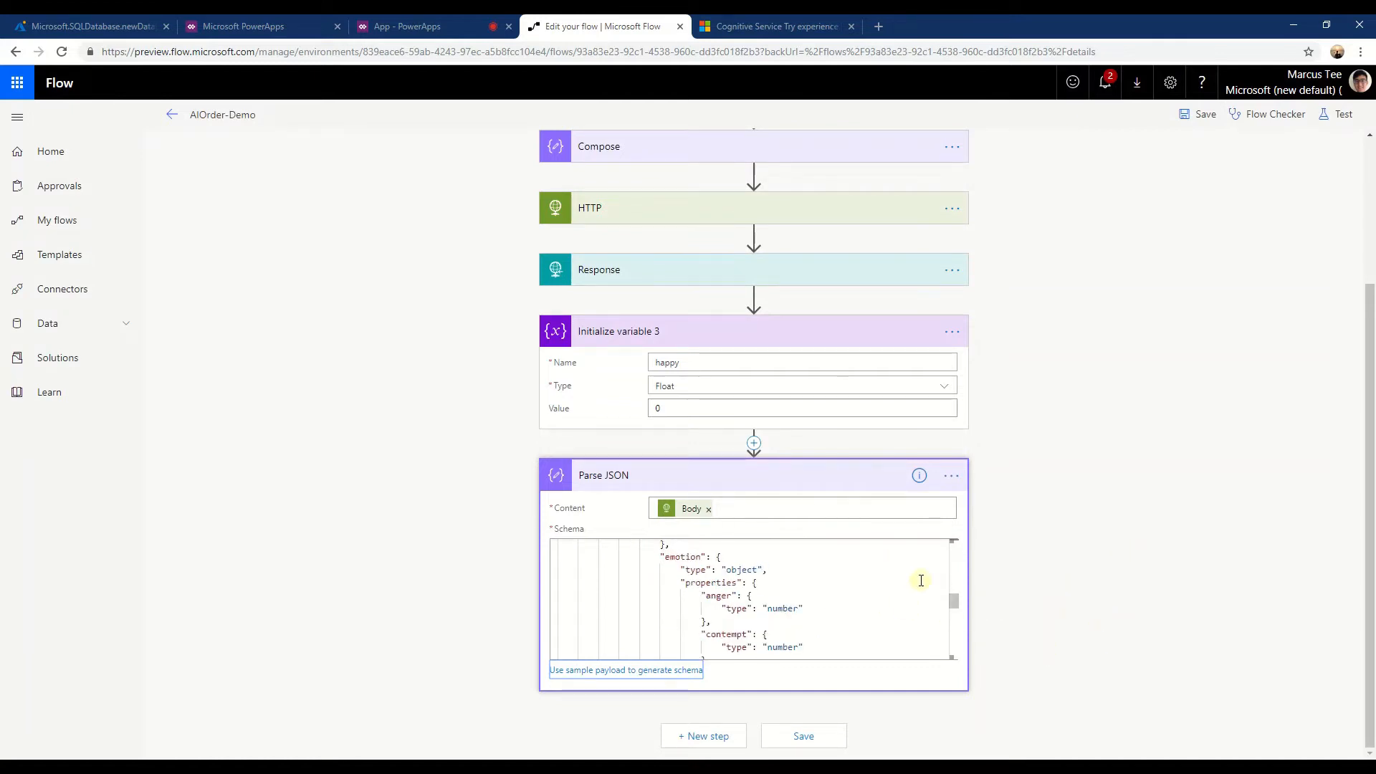
left_click(811, 738)
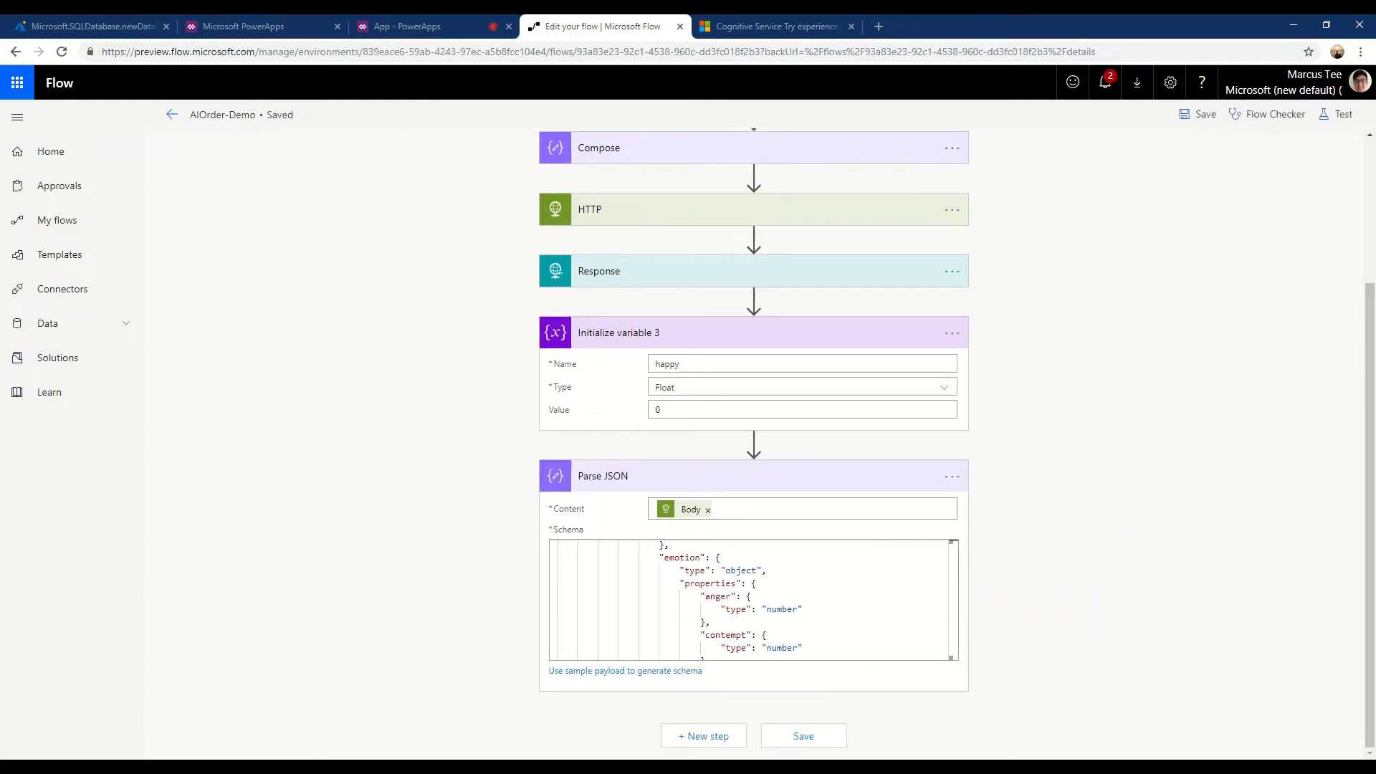
Add a Set variable step after Parse JSON targeting the happy variable
left_click(699, 738)
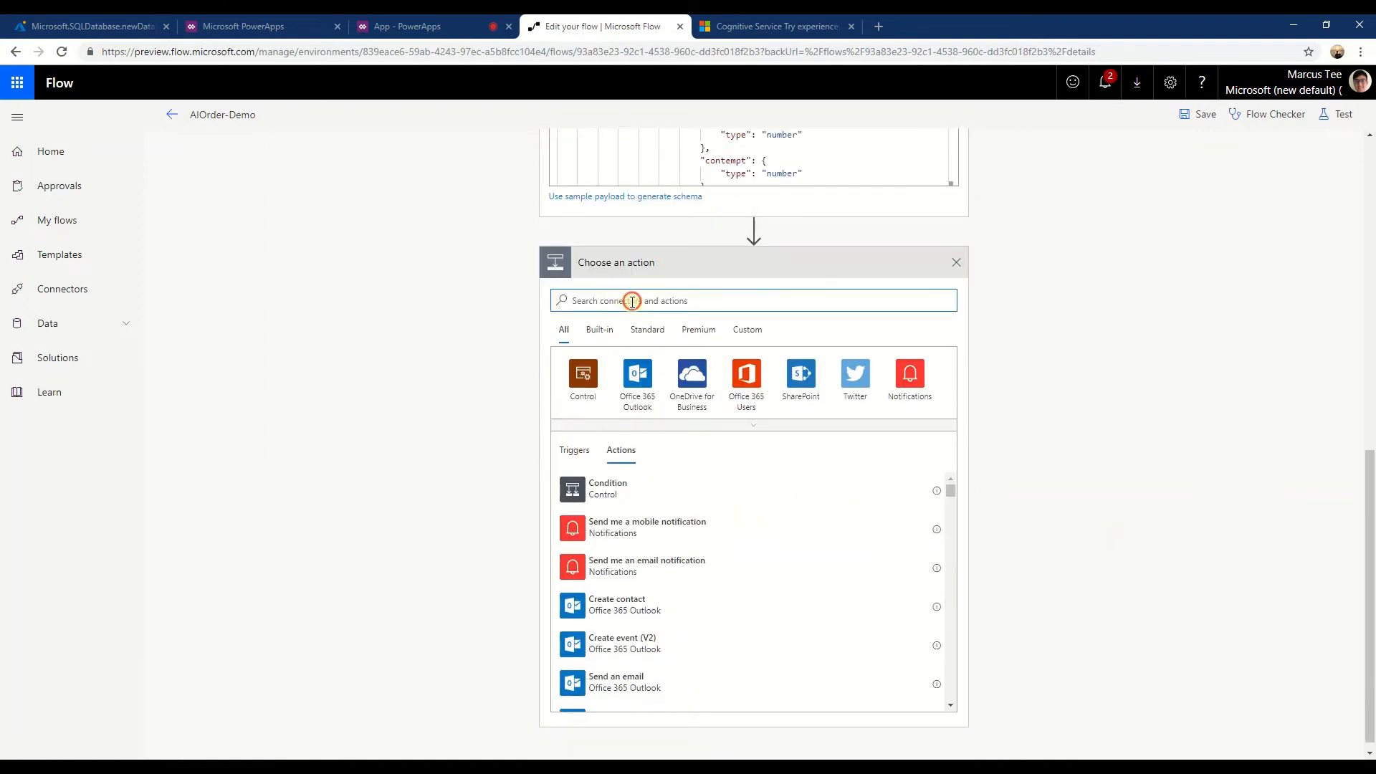
type("set va")
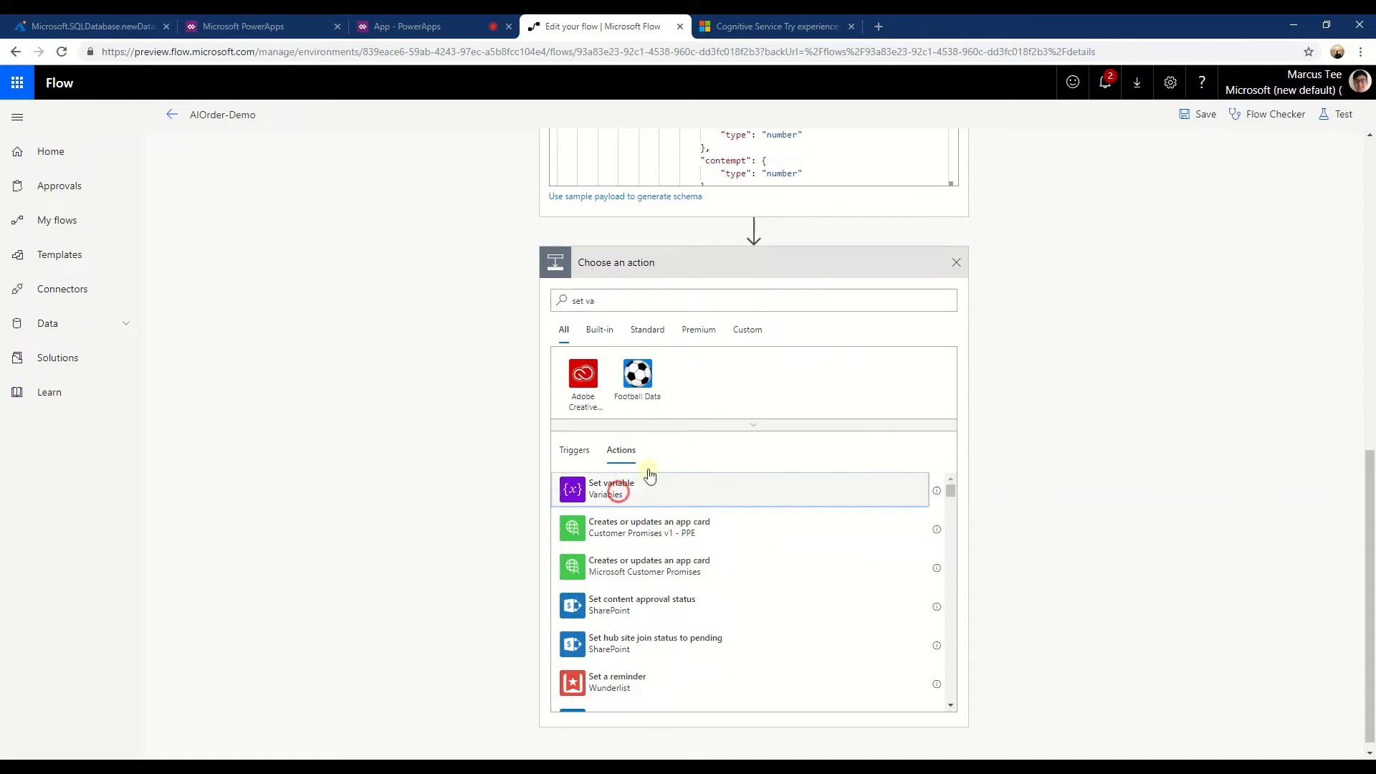
left_click(617, 485)
left_click(875, 649)
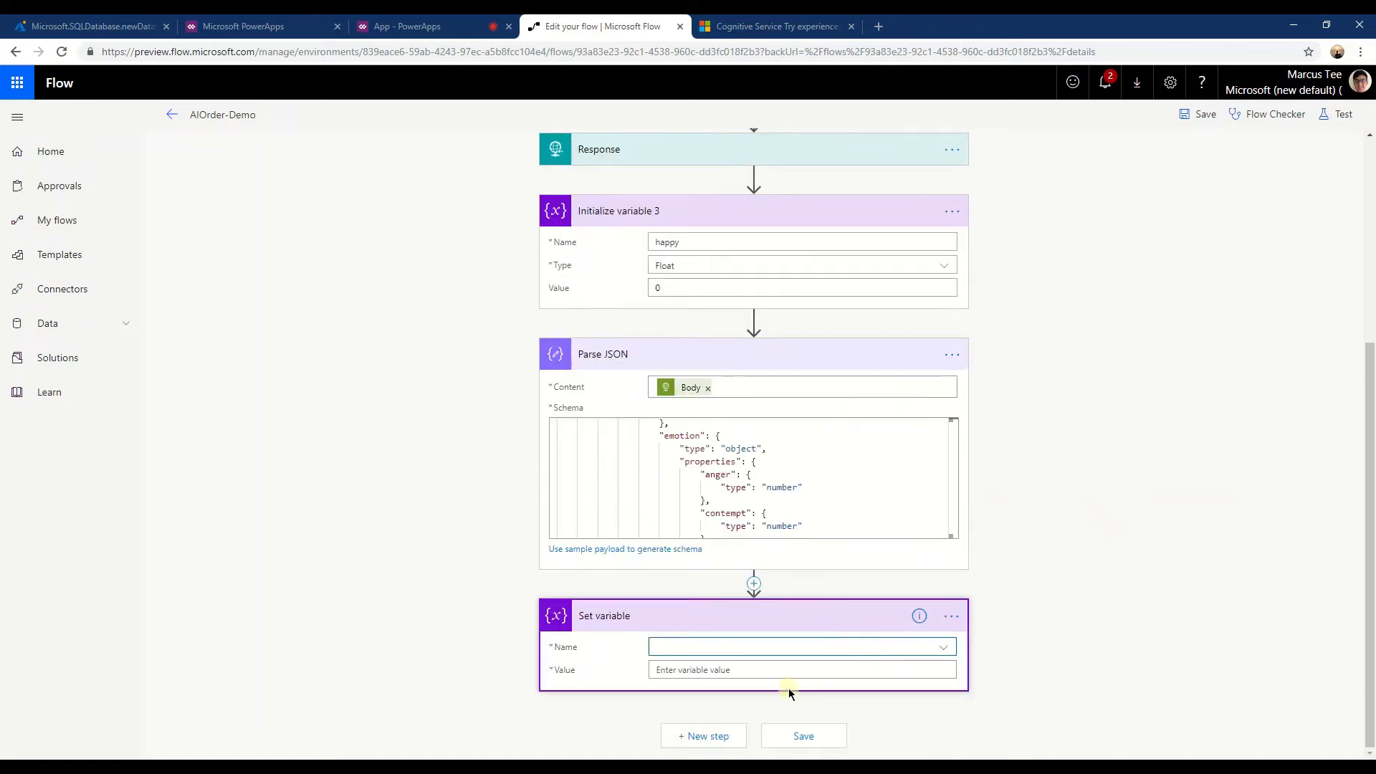
left_click(685, 694)
left_click(1176, 564)
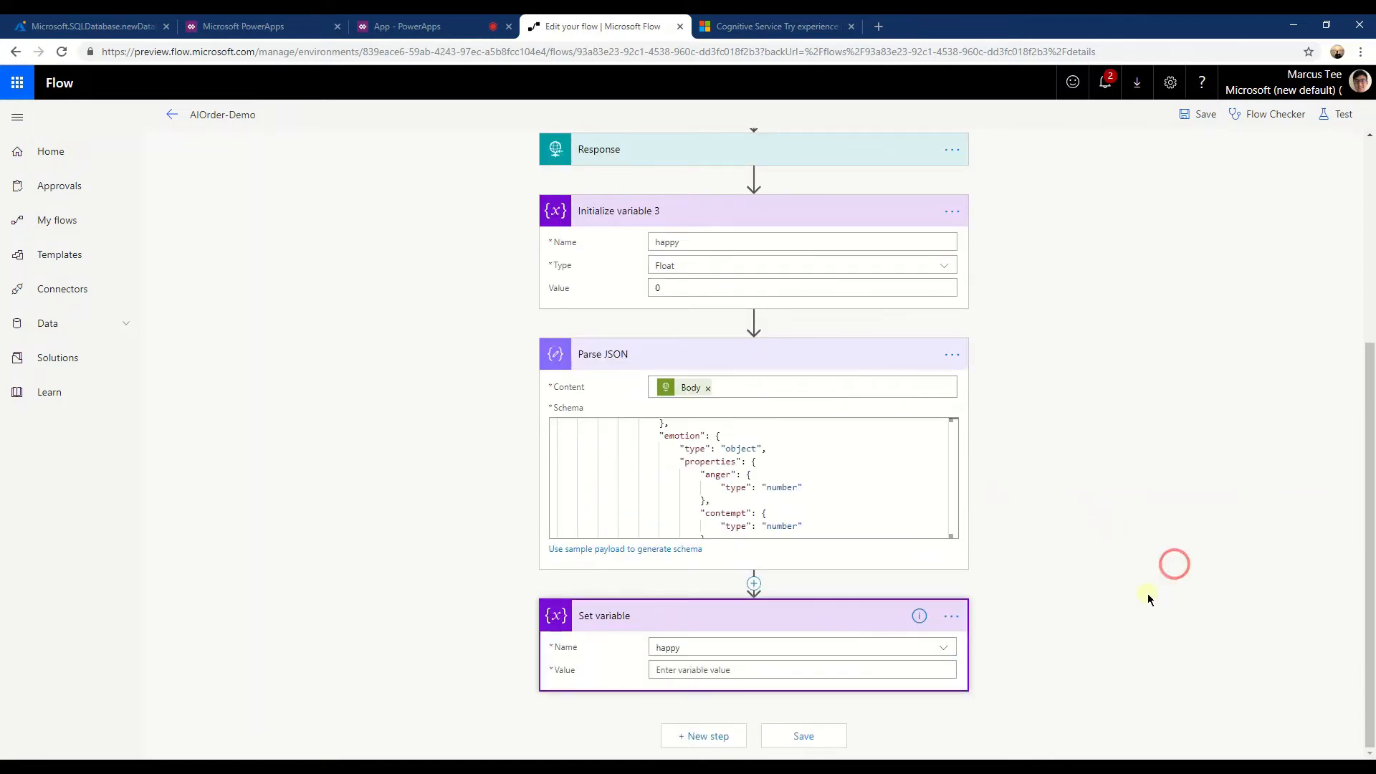
Set the variable's value to the happiness score from dynamic content
left_click(883, 659)
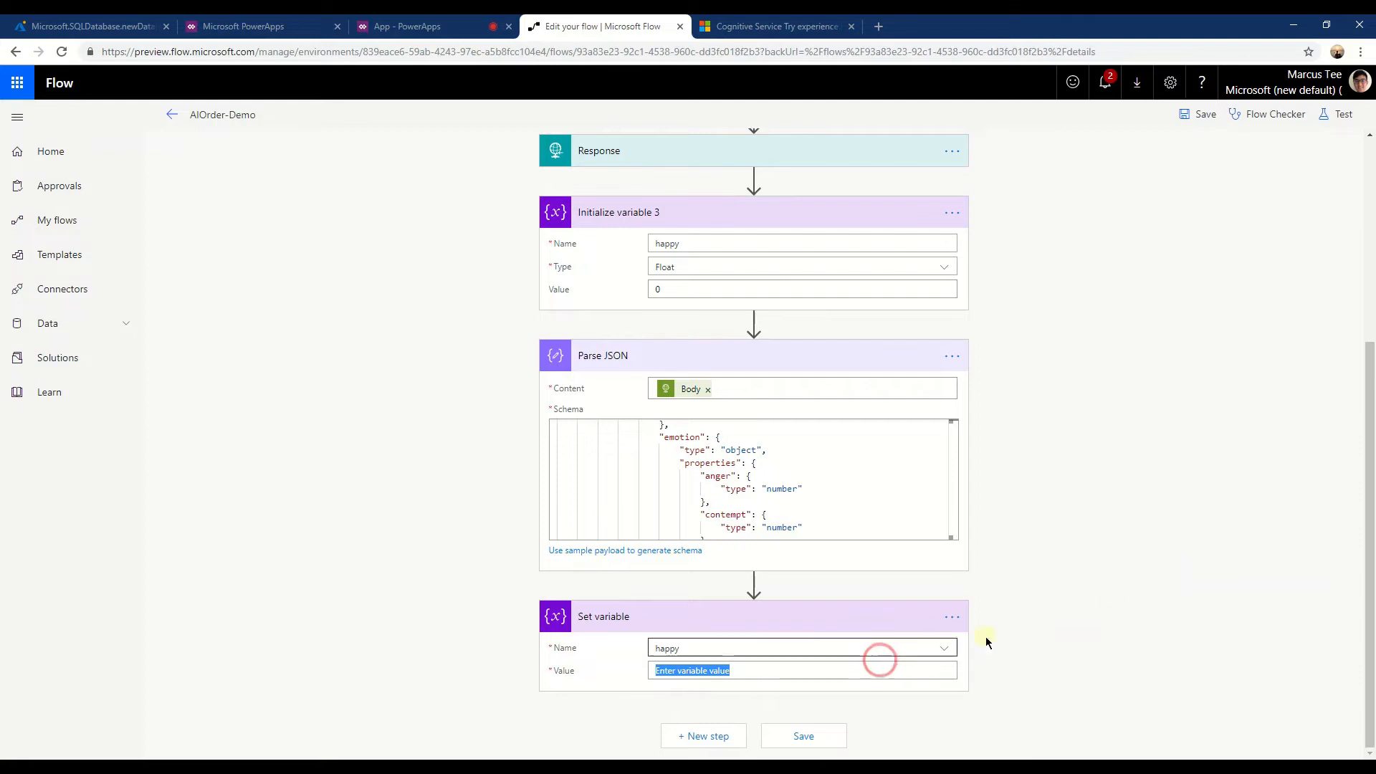
left_click(844, 669)
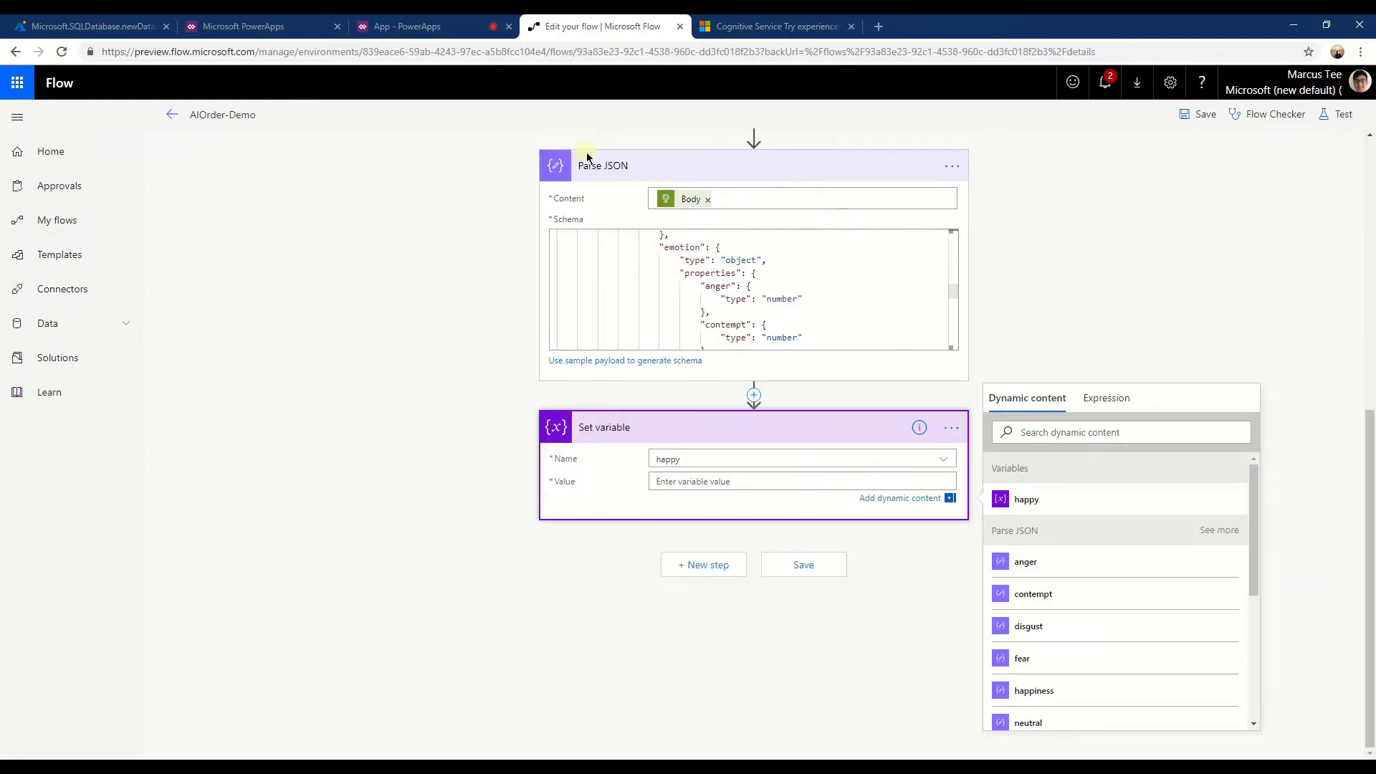
scroll(1139, 587, "down", 1)
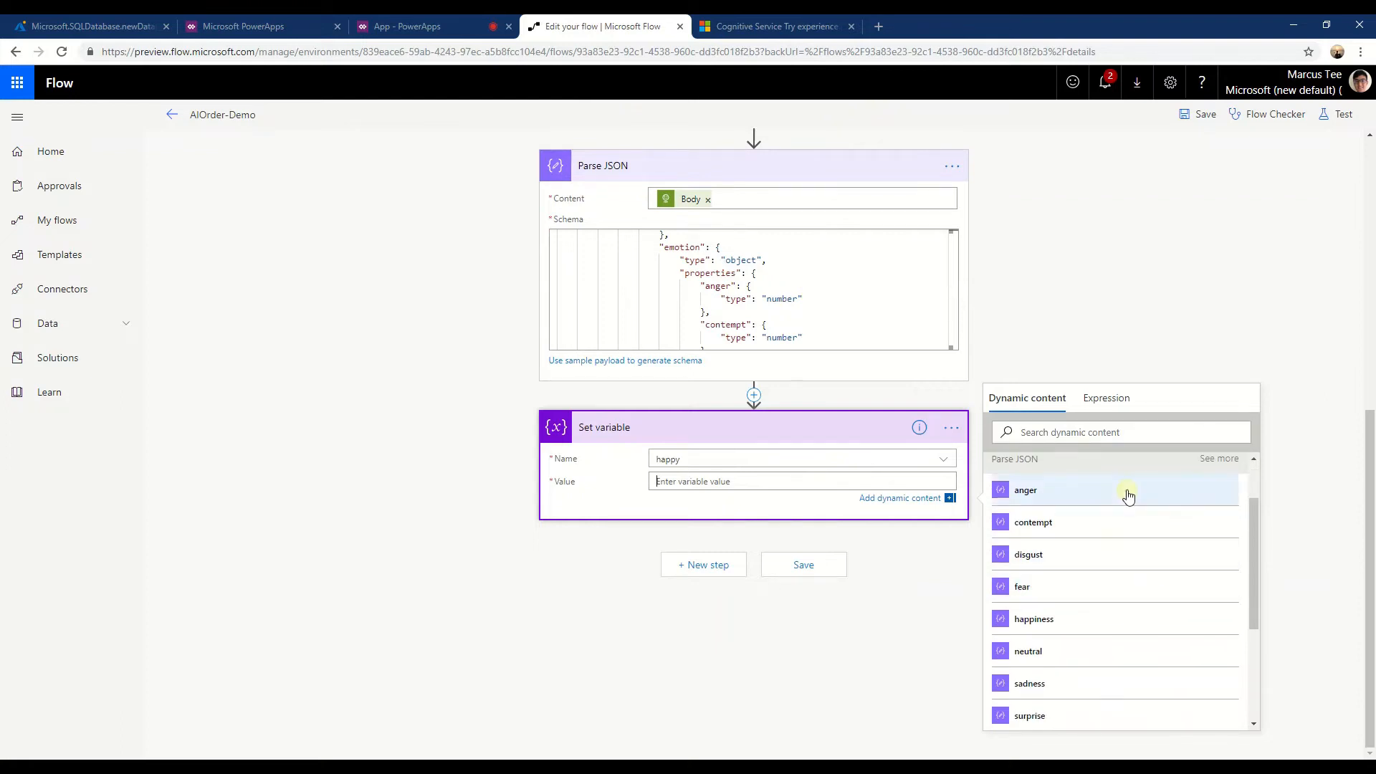
scroll(1099, 547, "down", 3)
scroll(1115, 553, "up", 4)
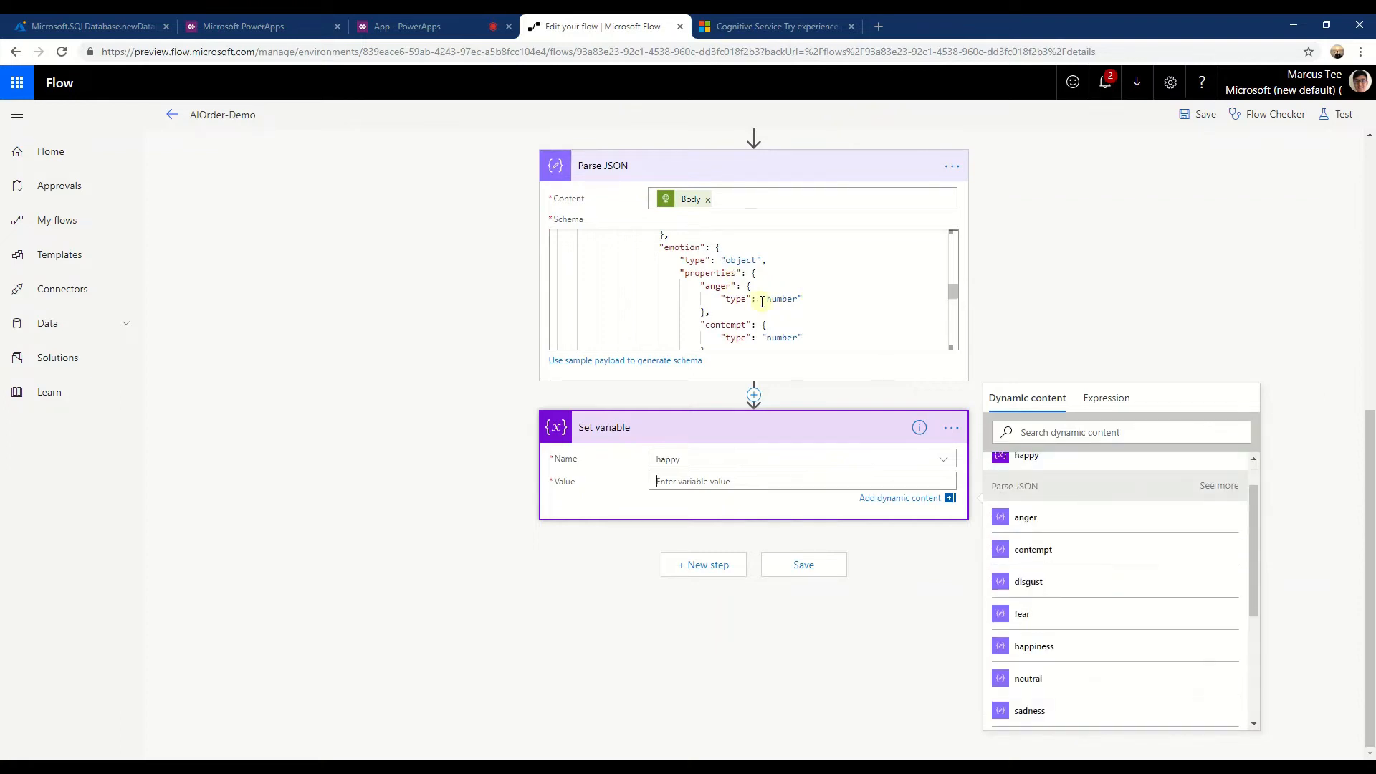
scroll(1130, 549, "down", 1)
left_click(1118, 579)
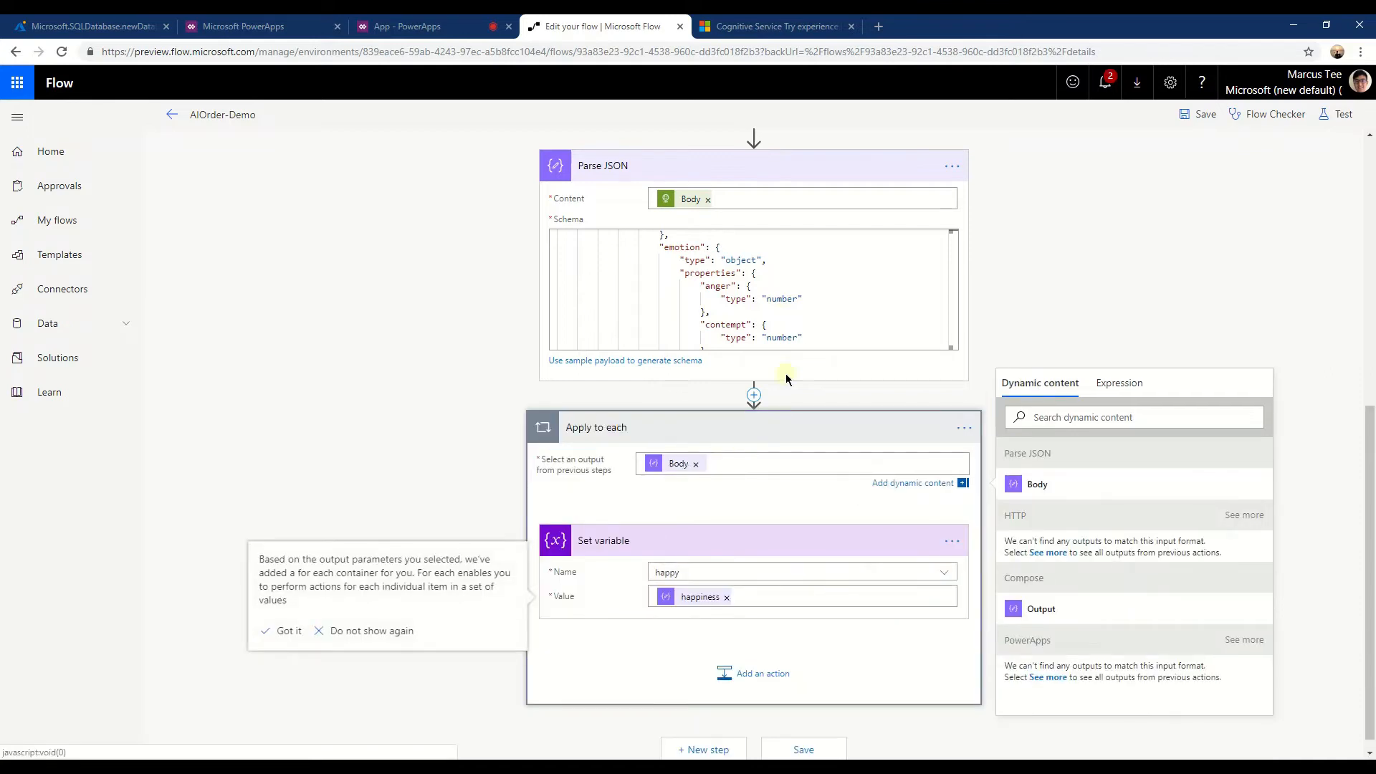
scroll(786, 378, "up", 10)
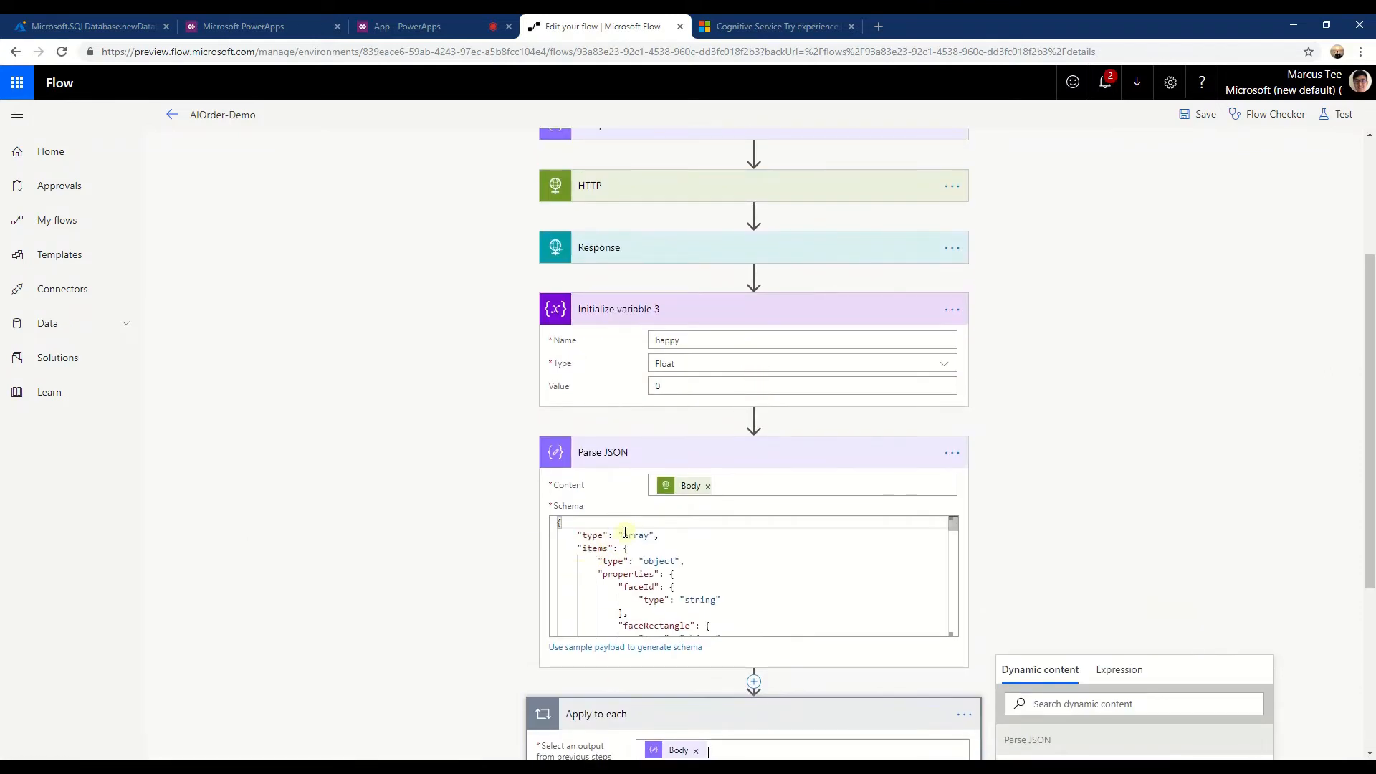
Highlight the schema's top-level array type that produced the Apply to each loop
double_click(631, 535)
scroll(725, 516, "down", 3)
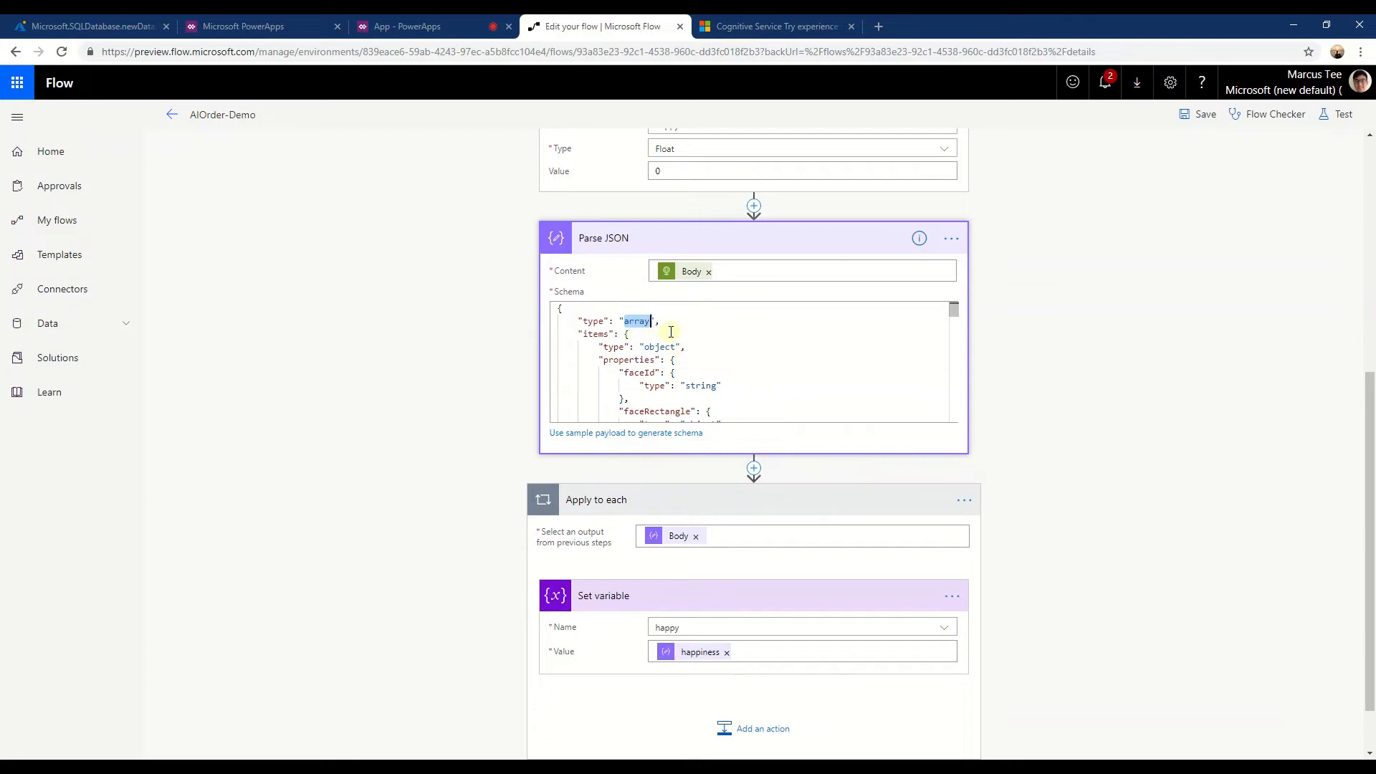
left_click(631, 321)
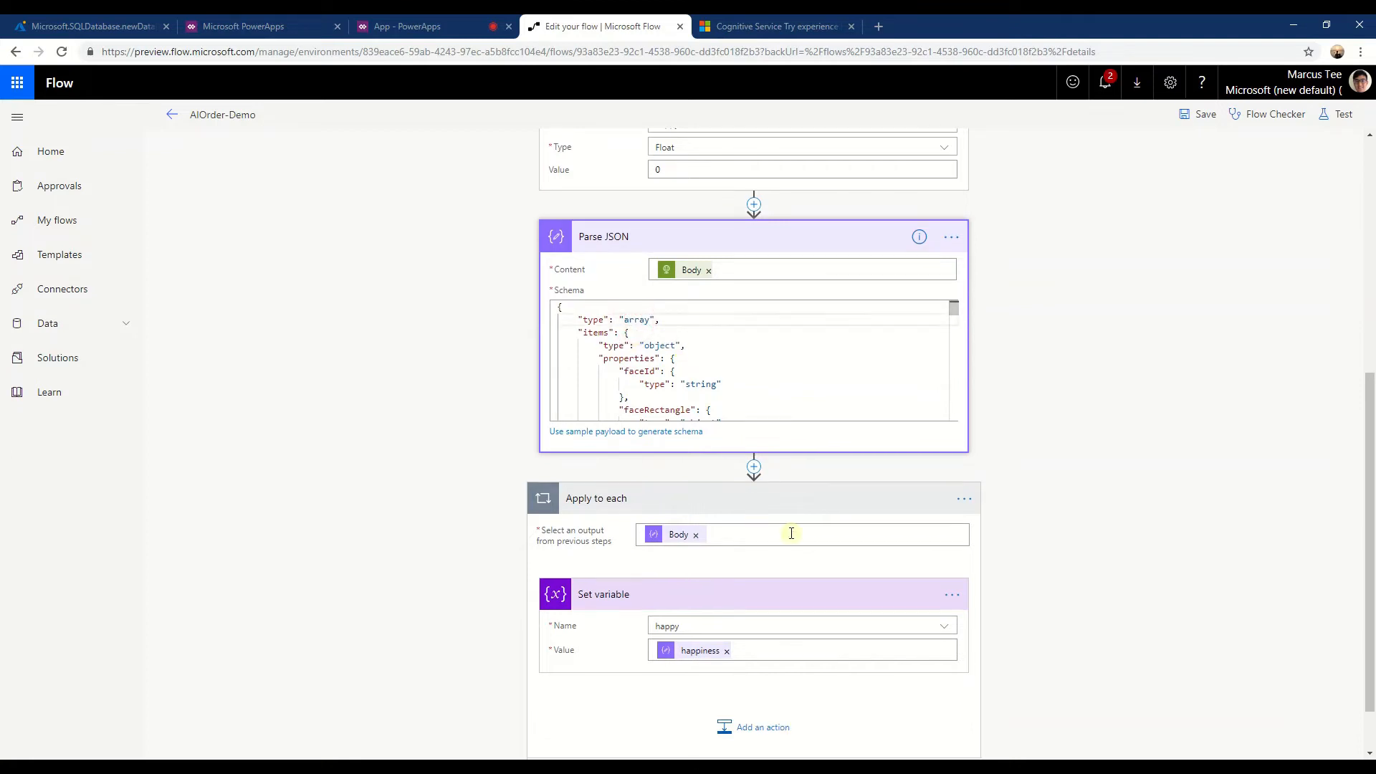
scroll(789, 531, "down", 1)
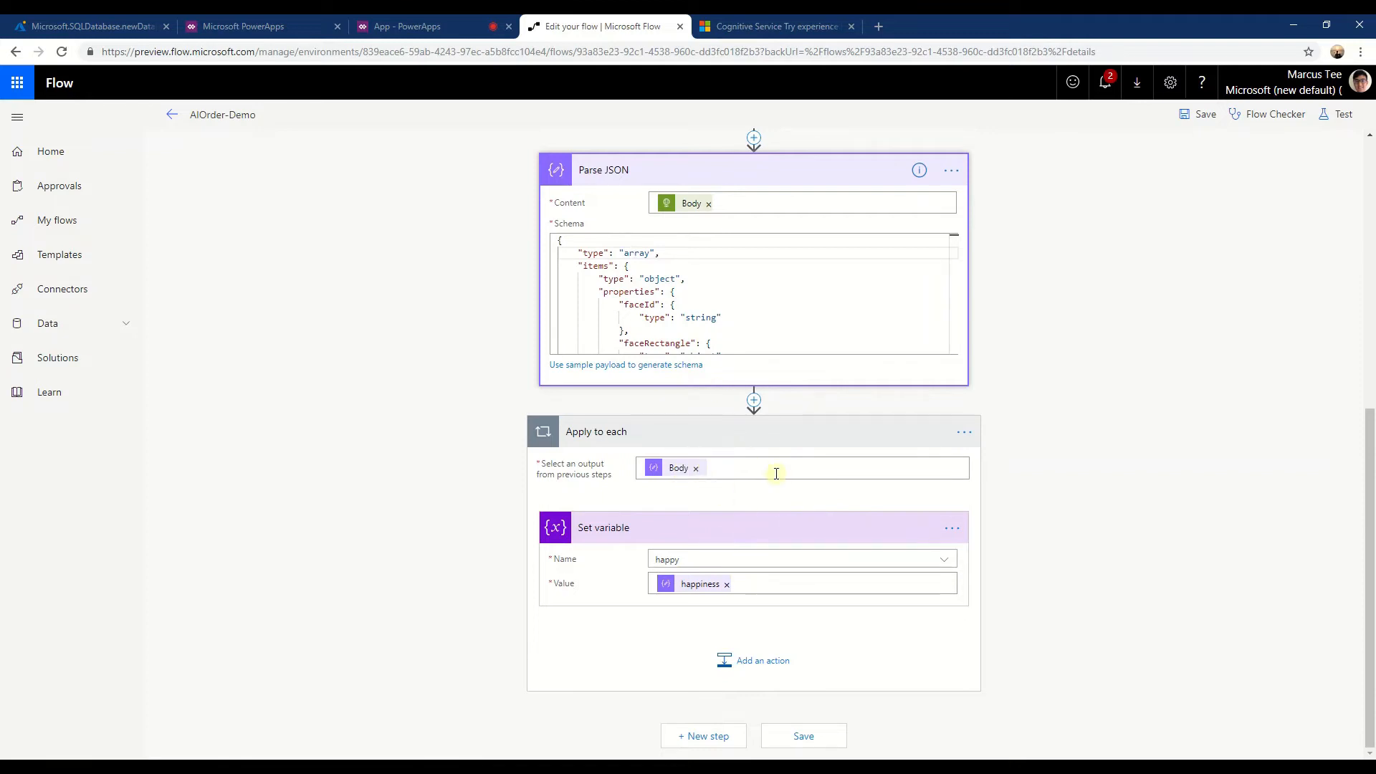
Add an action inside the loop after Set variable and search for sql
left_click(761, 673)
scroll(829, 589, "down", 2)
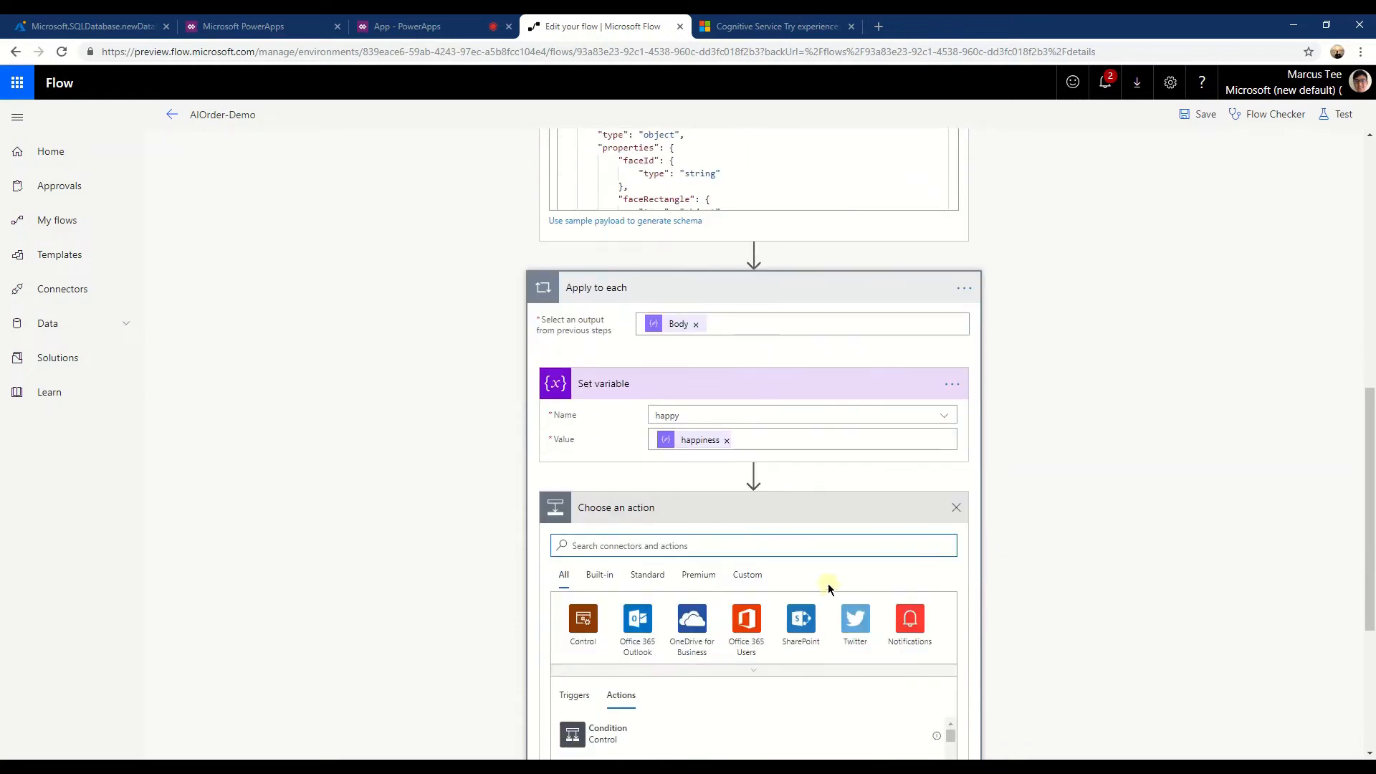
left_click(761, 546)
type("sql")
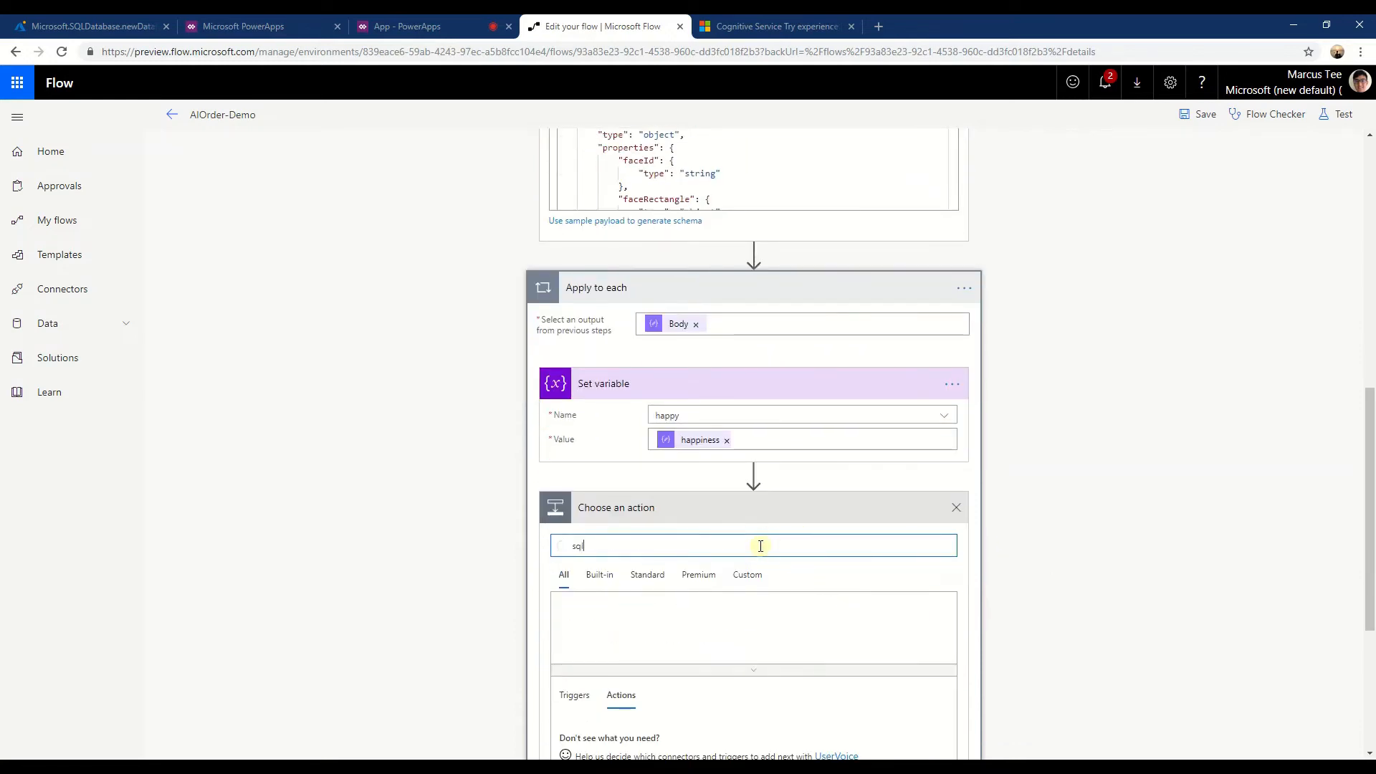
Discard the pending action and open the newly deployed aibeveragedemo database in Azure
left_click(956, 507)
left_click(107, 27)
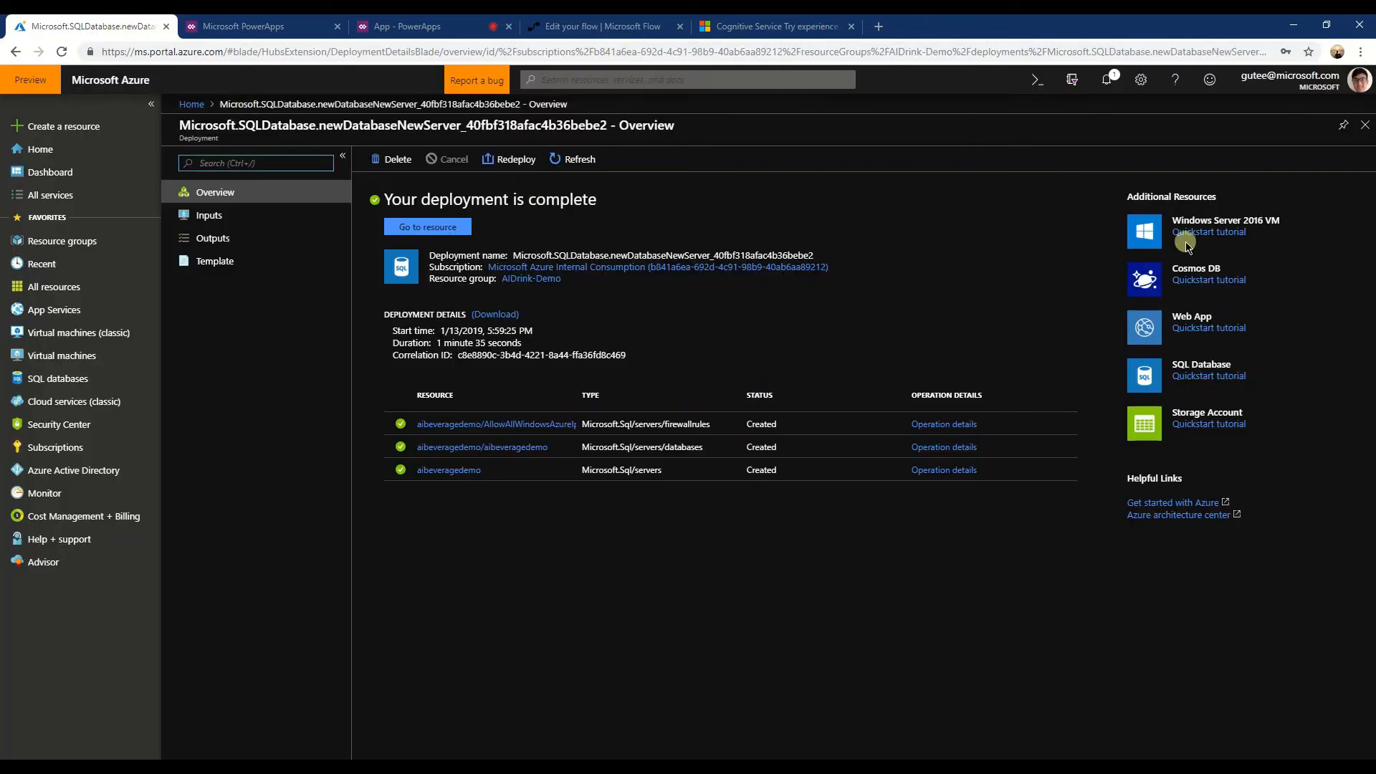
left_click(1109, 80)
left_click(1081, 237)
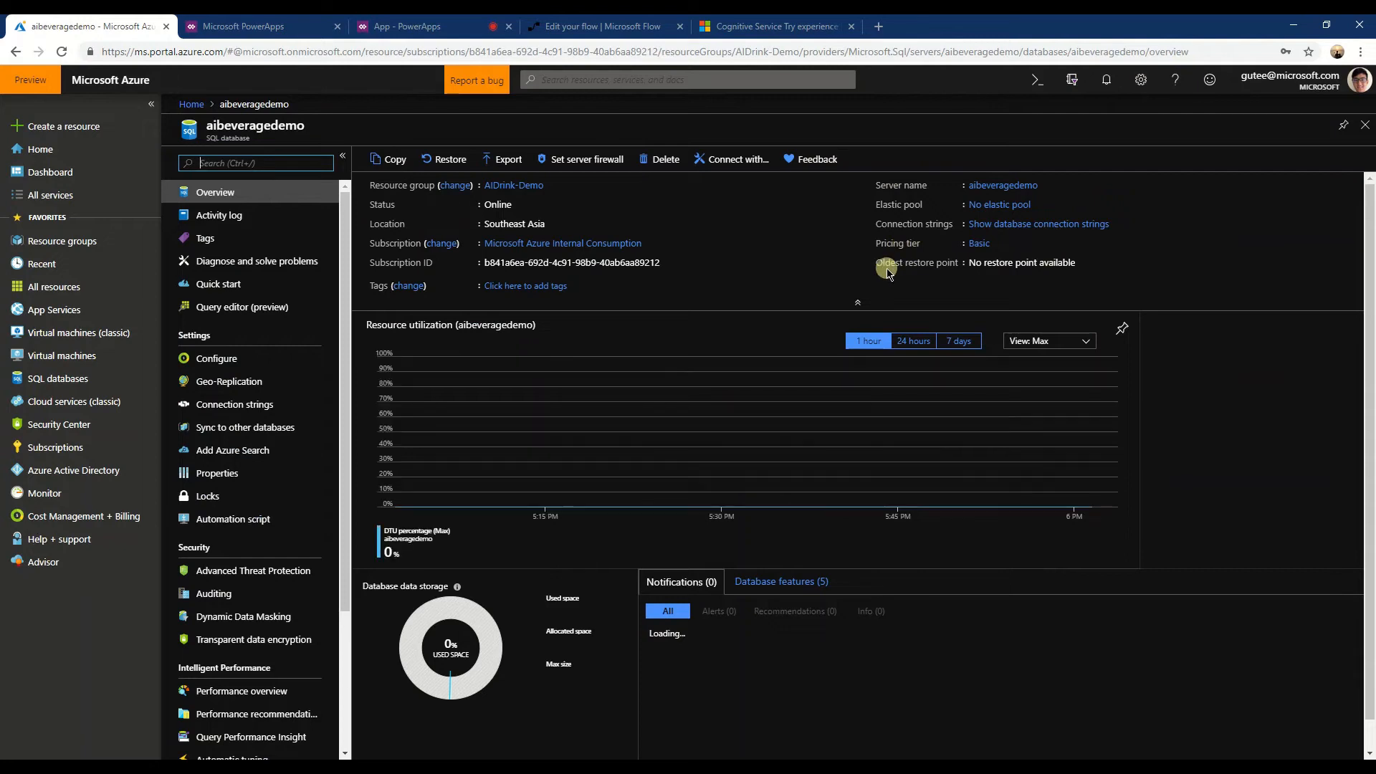
Sign in to the query editor with the SQL password, list its Tables, and return to the flow
left_click(251, 307)
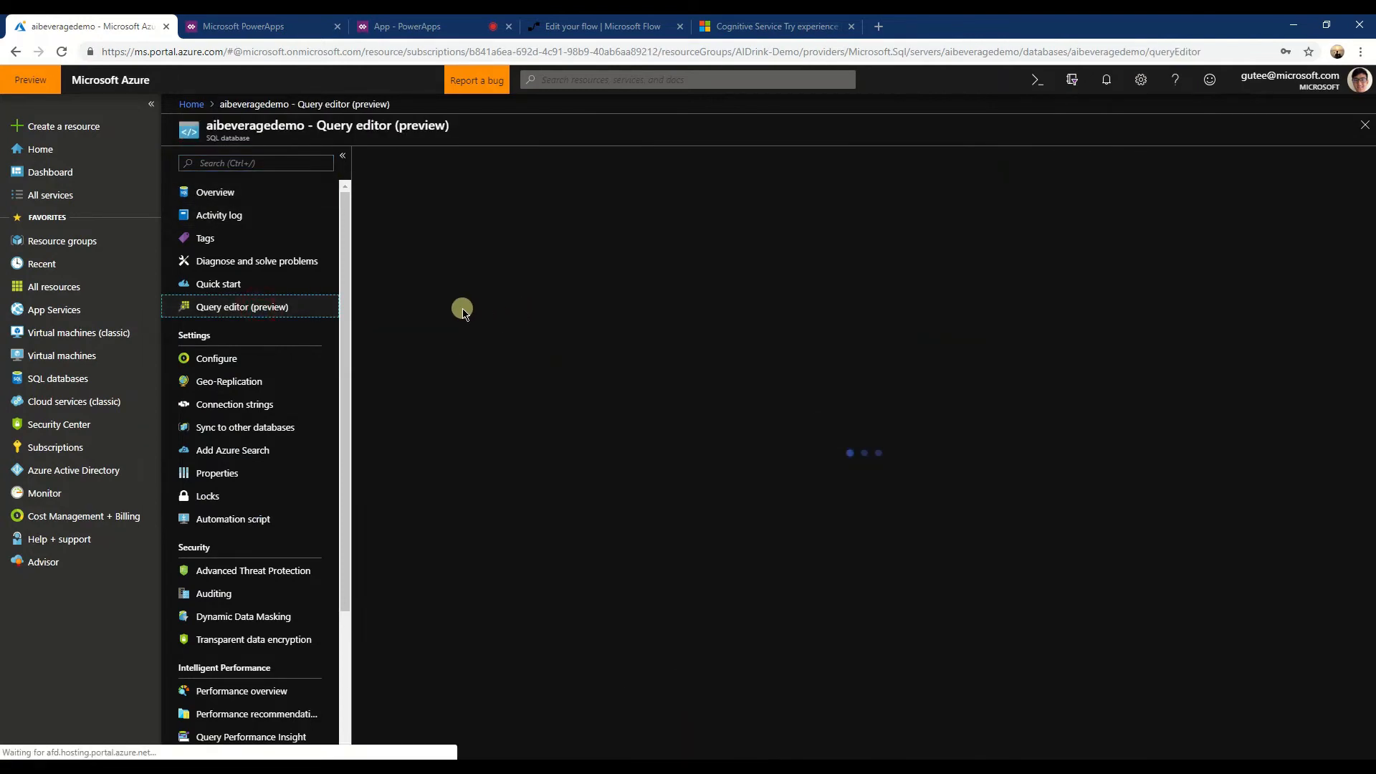
left_click(668, 505)
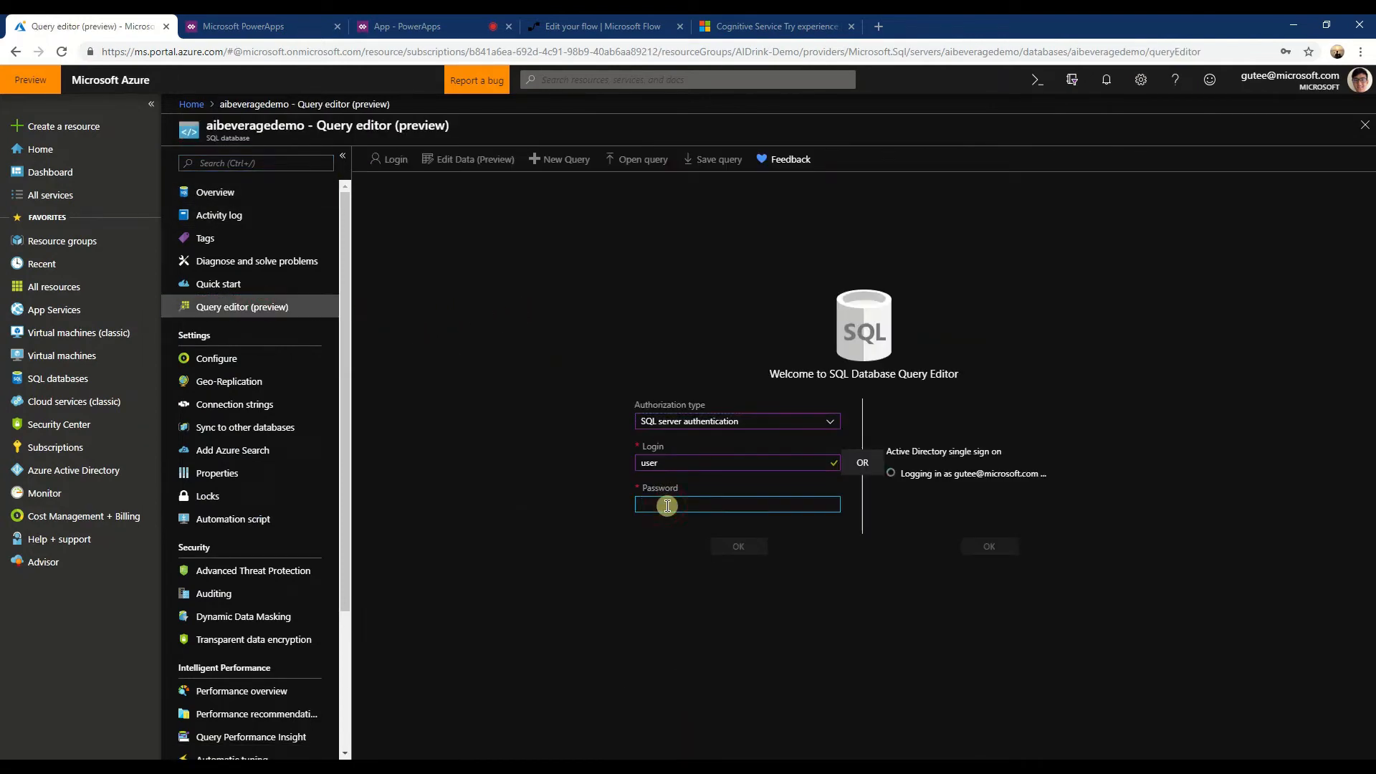
type("******")
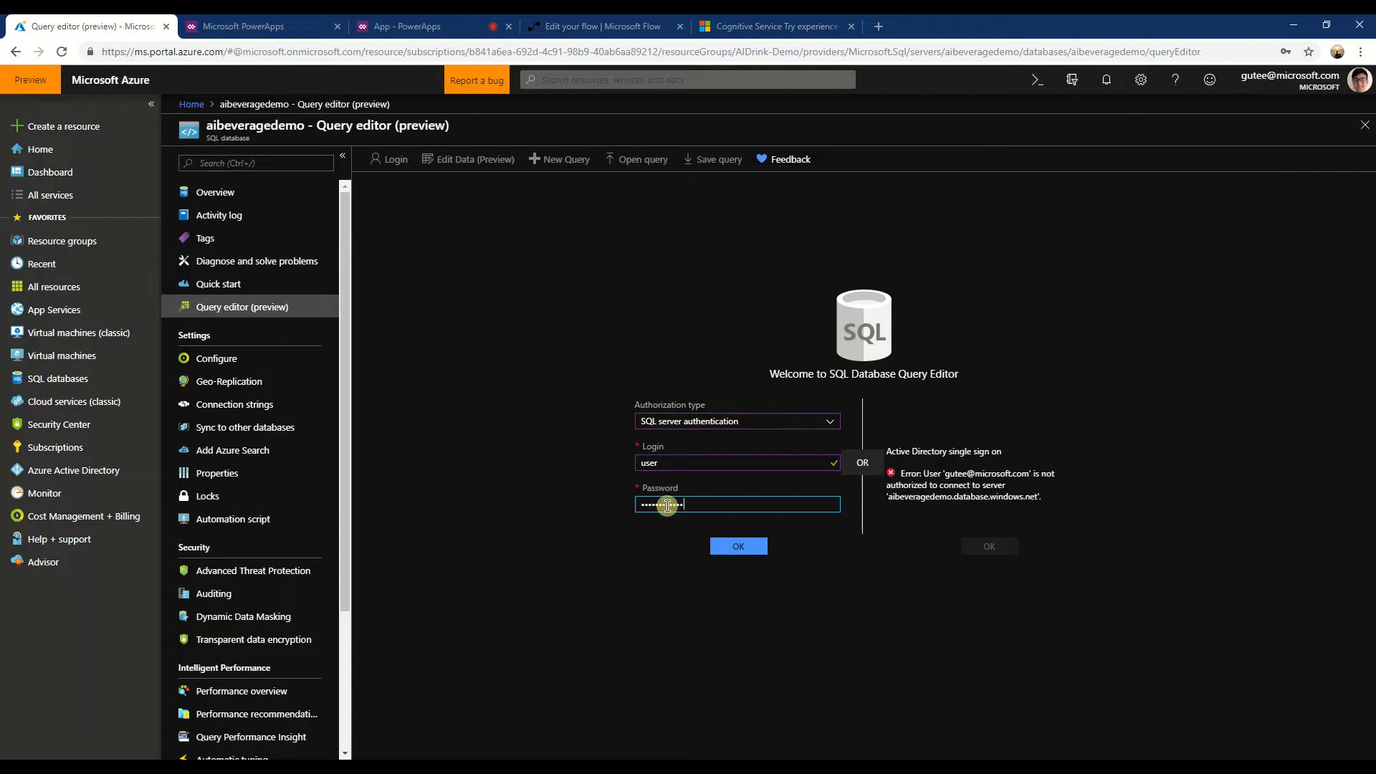
left_click(739, 544)
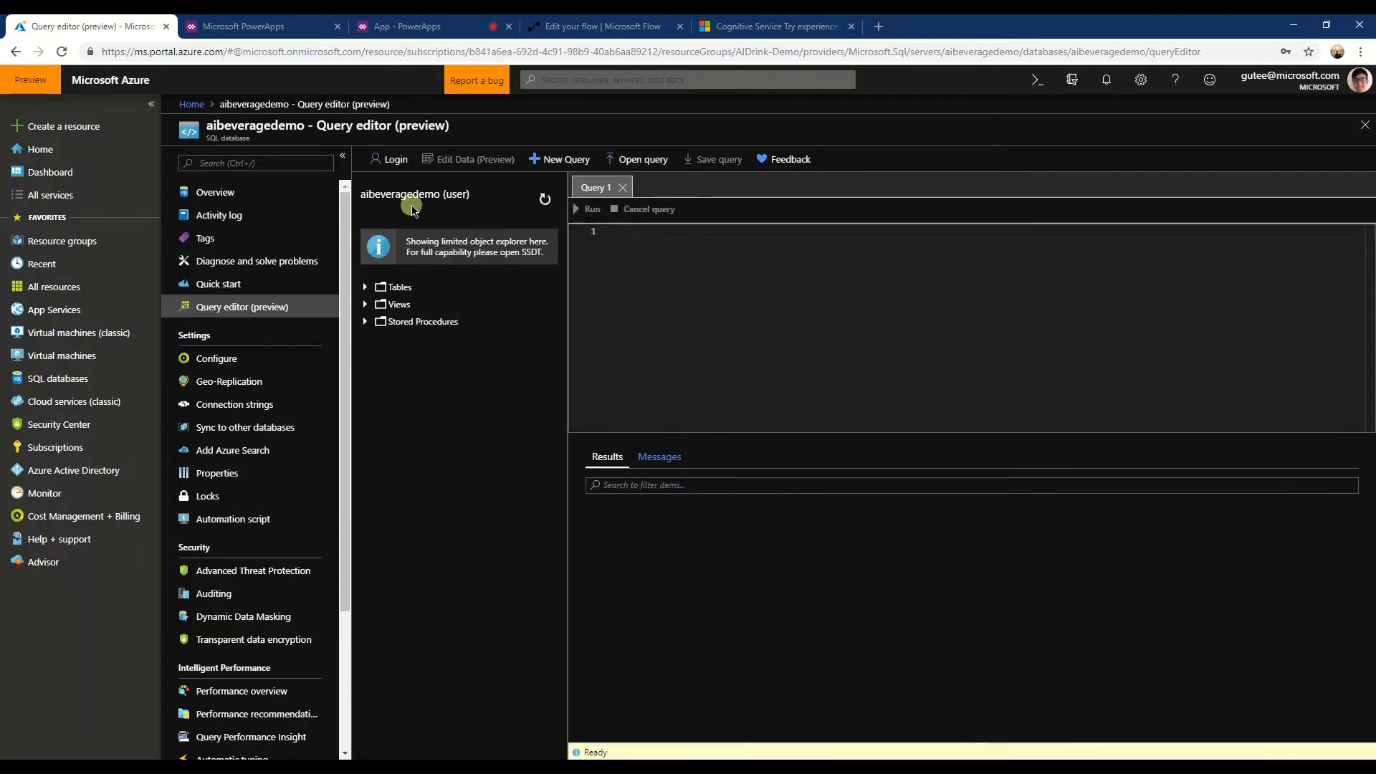
left_click(365, 286)
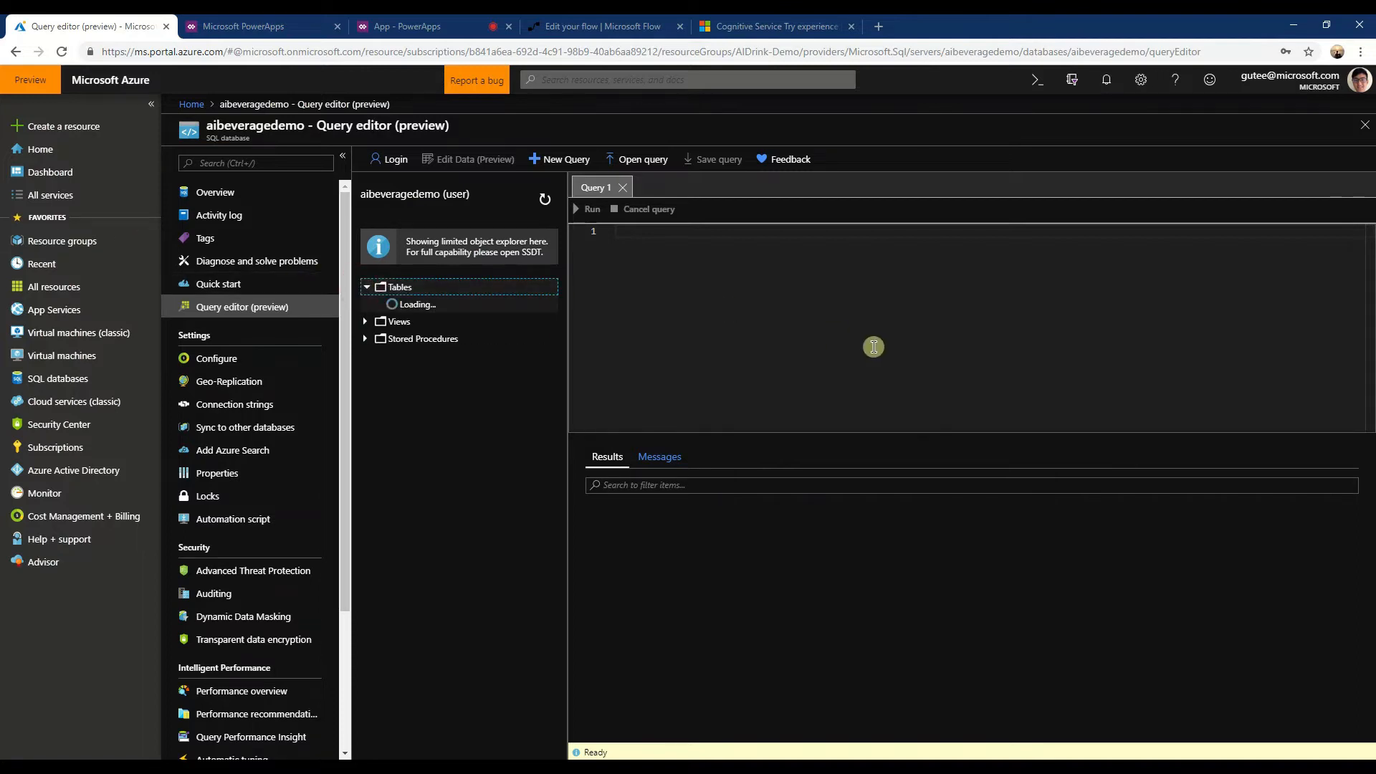
left_click(616, 21)
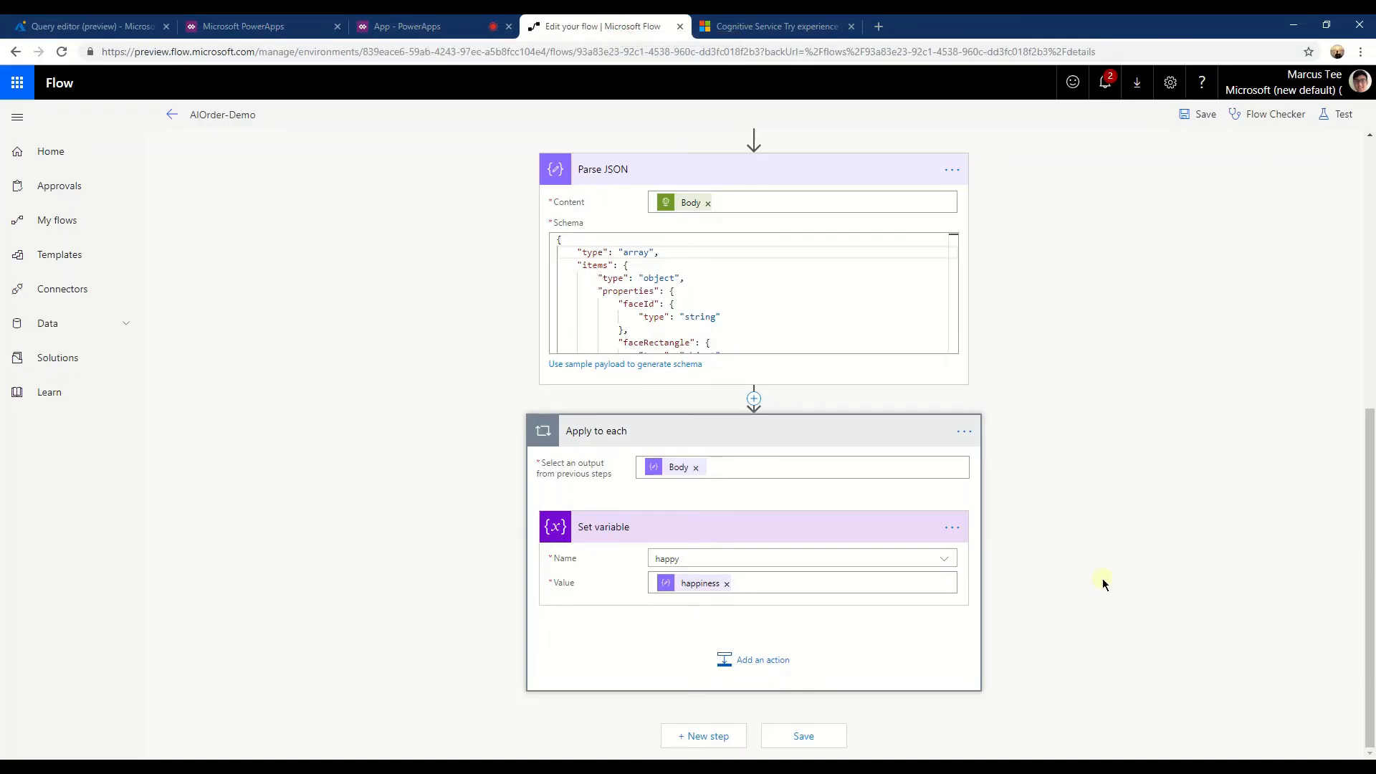
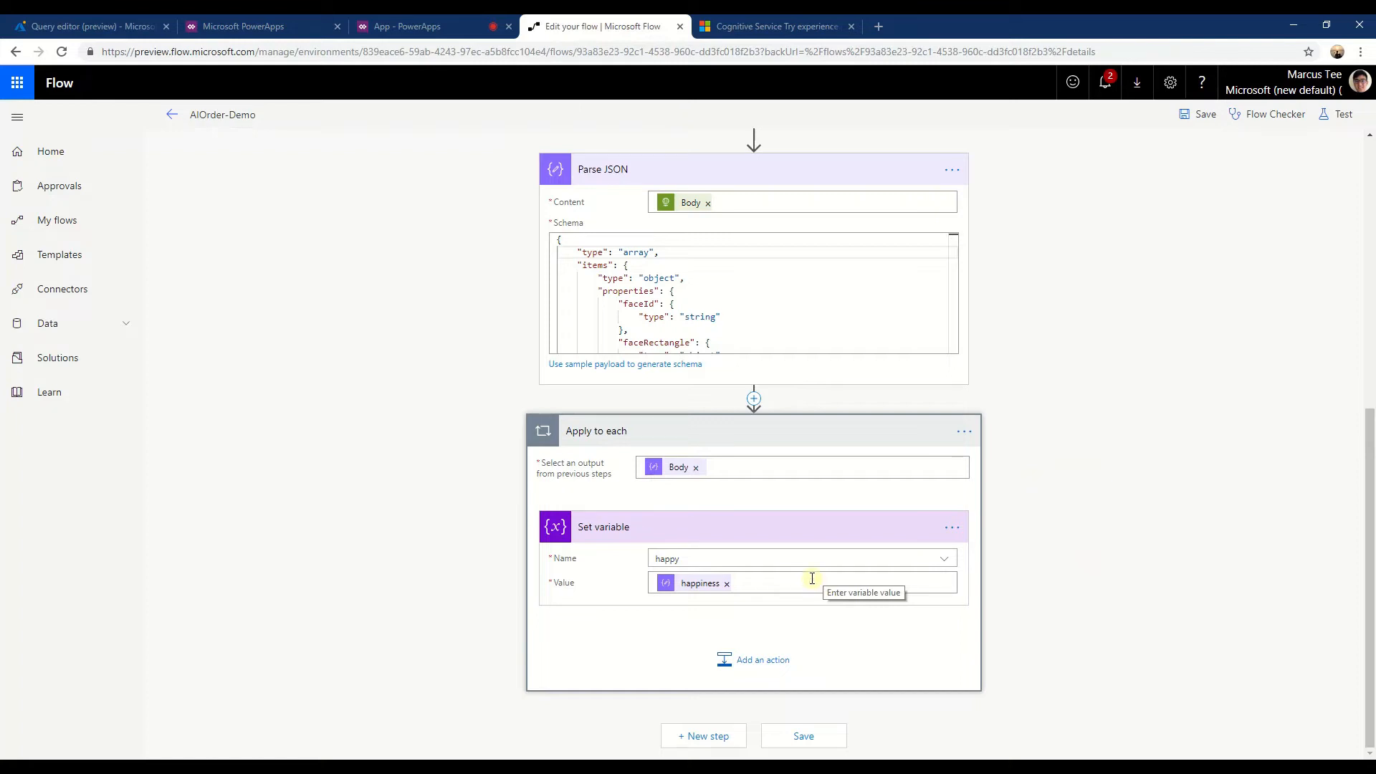
Create the happyFace table with an id varchar(10) primary key and a happy float column
left_click(98, 29)
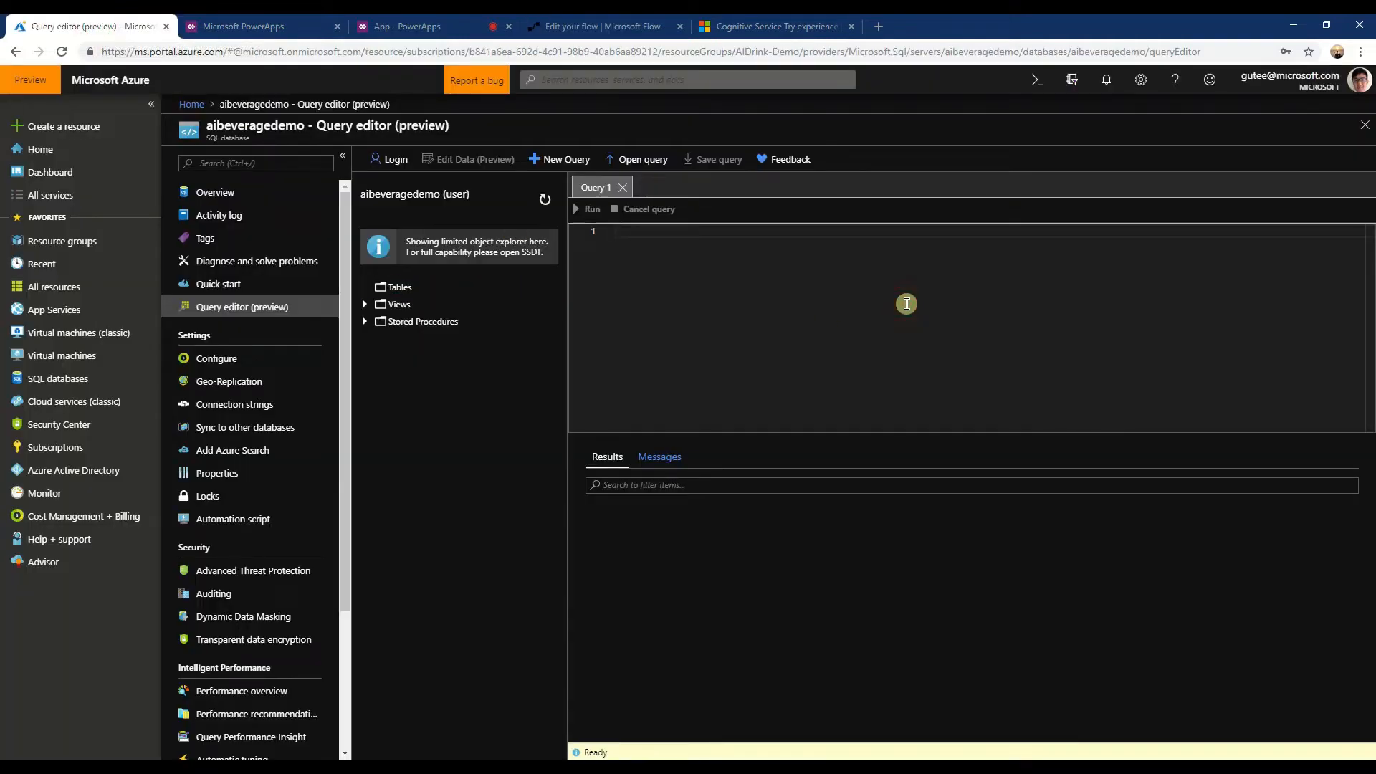
type("ATE TABLE happyFace")
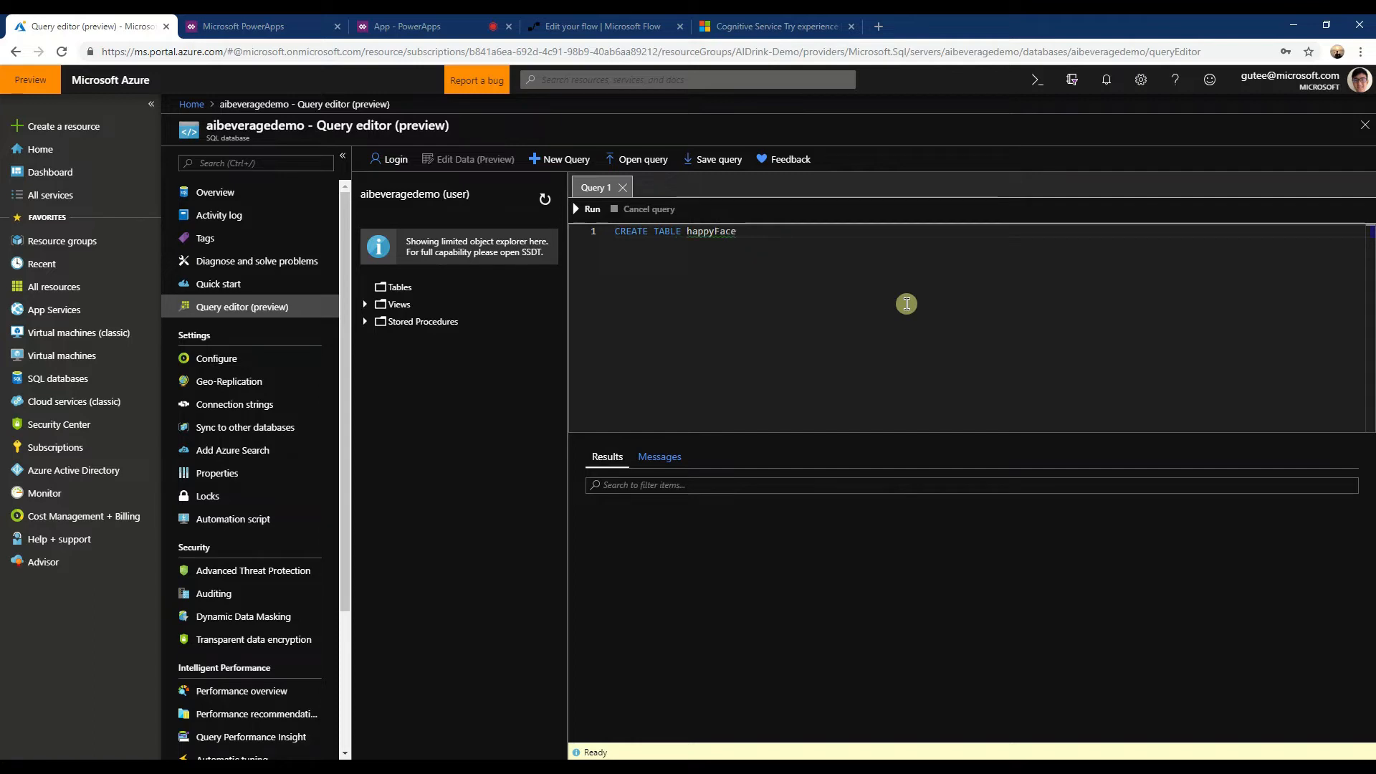
type("(")
key("Return")
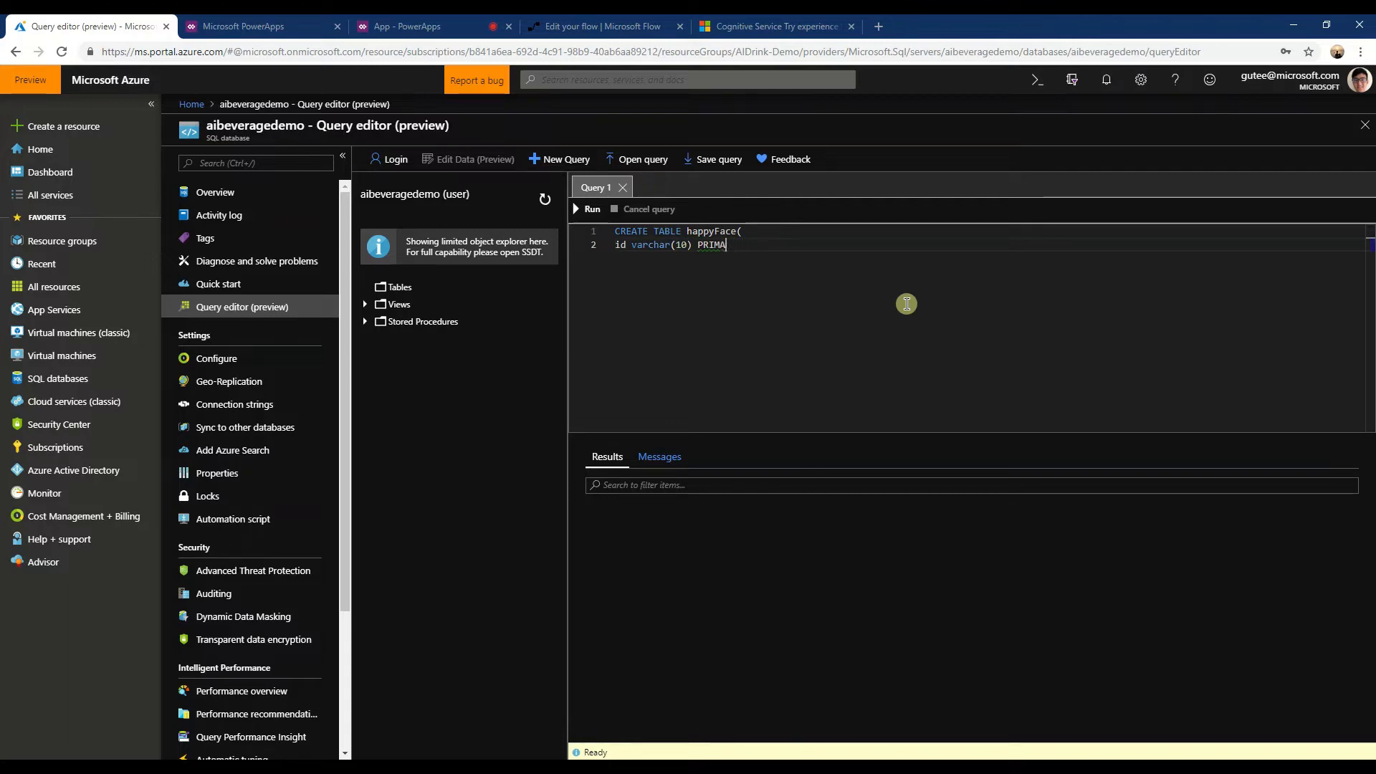
type("KEY")
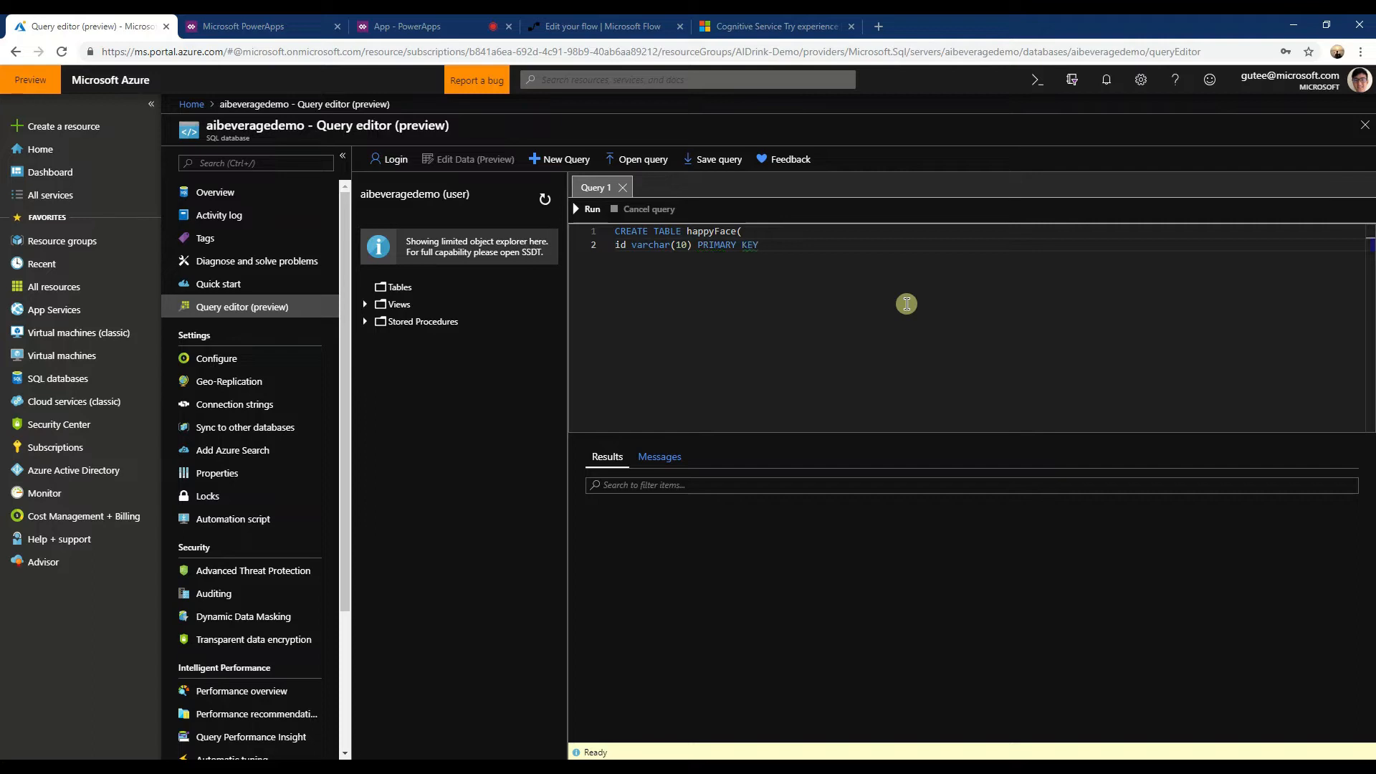
type("hao")
type("ppy float")
key("Return")
left_click(591, 208)
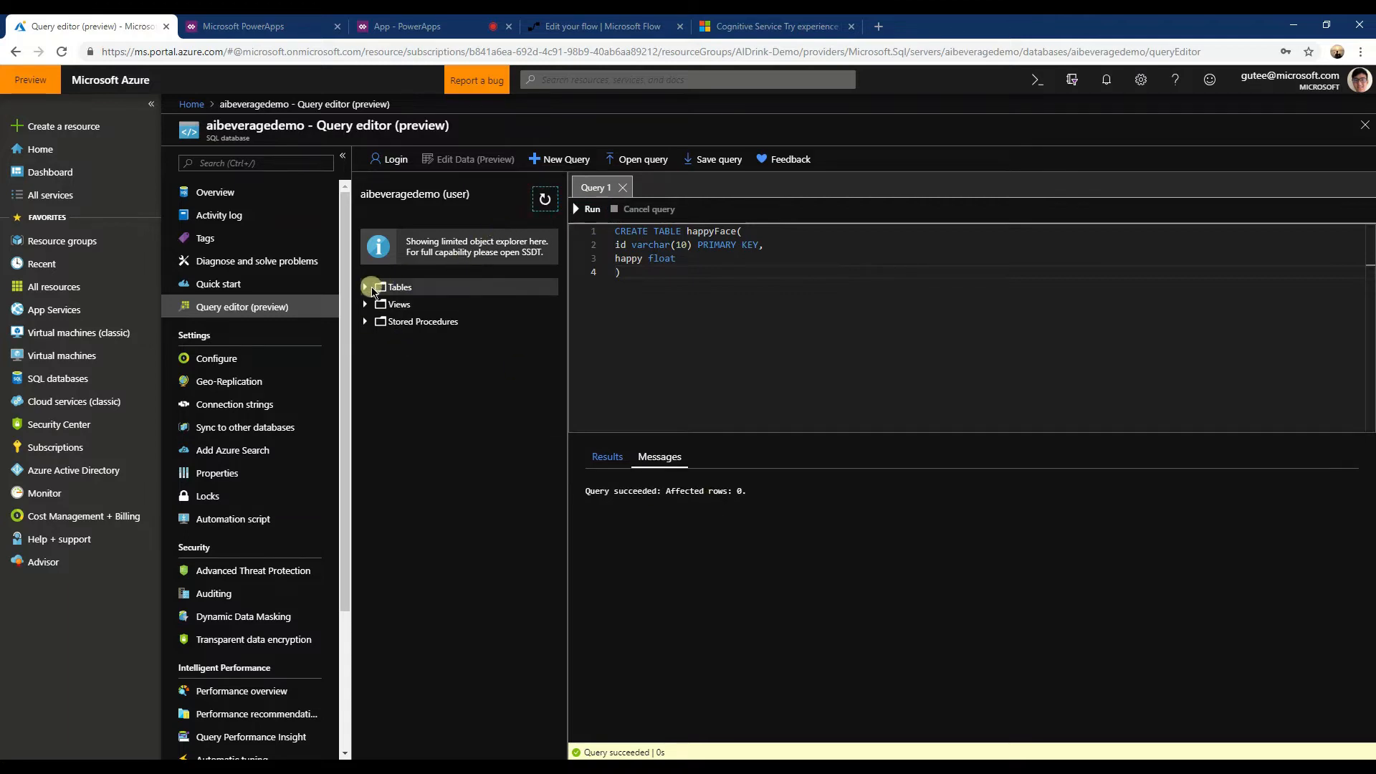
Check the happyFace table's columns, discard the query edits, and go back to the flow
left_click(367, 288)
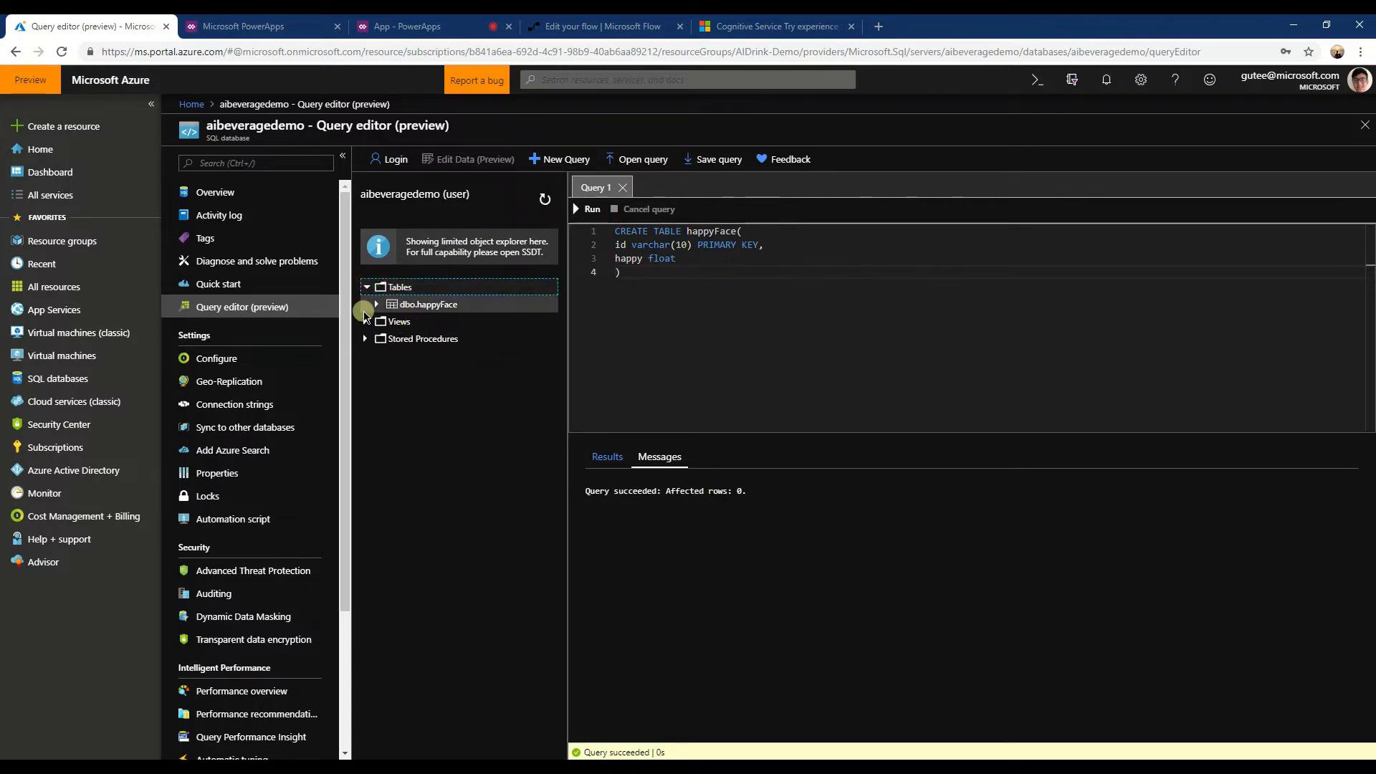
left_click(377, 306)
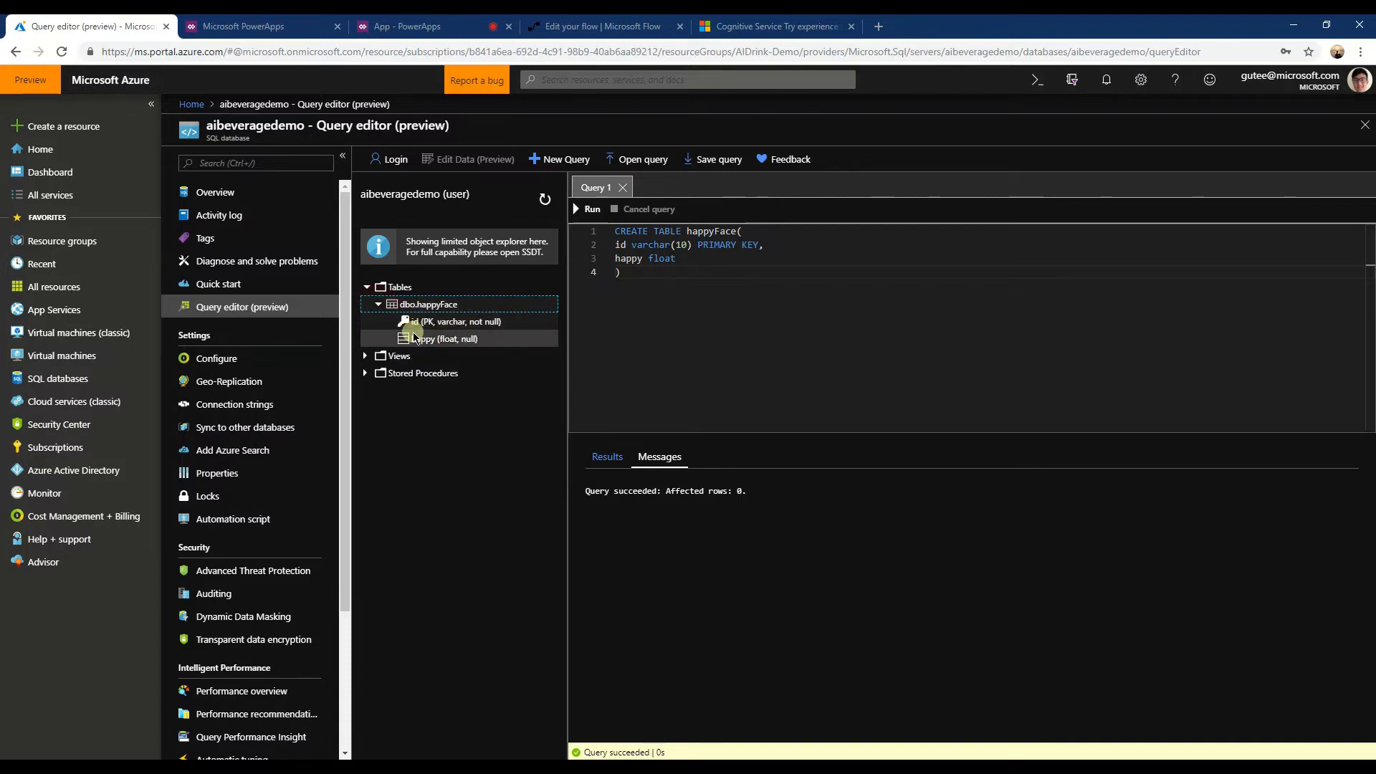
left_click(722, 317)
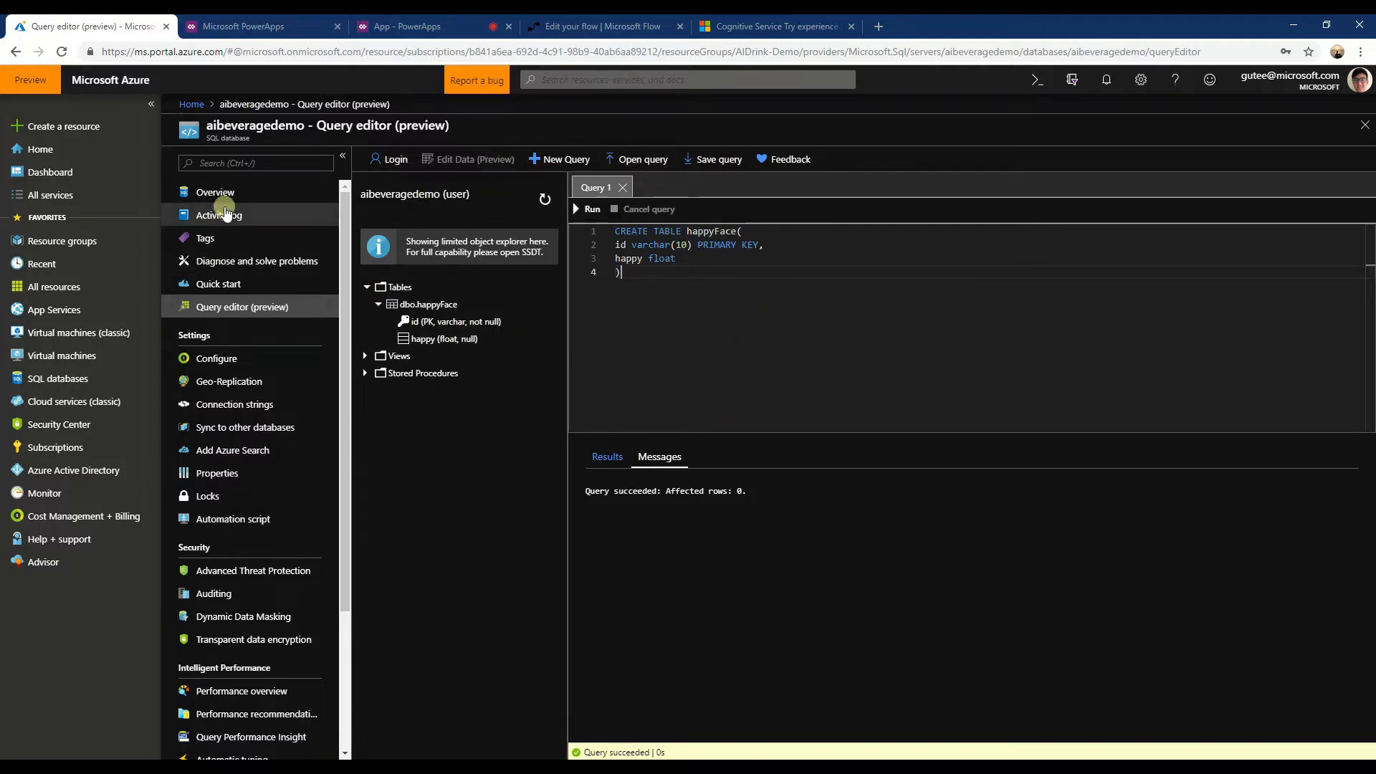
left_click(276, 186)
left_click(756, 132)
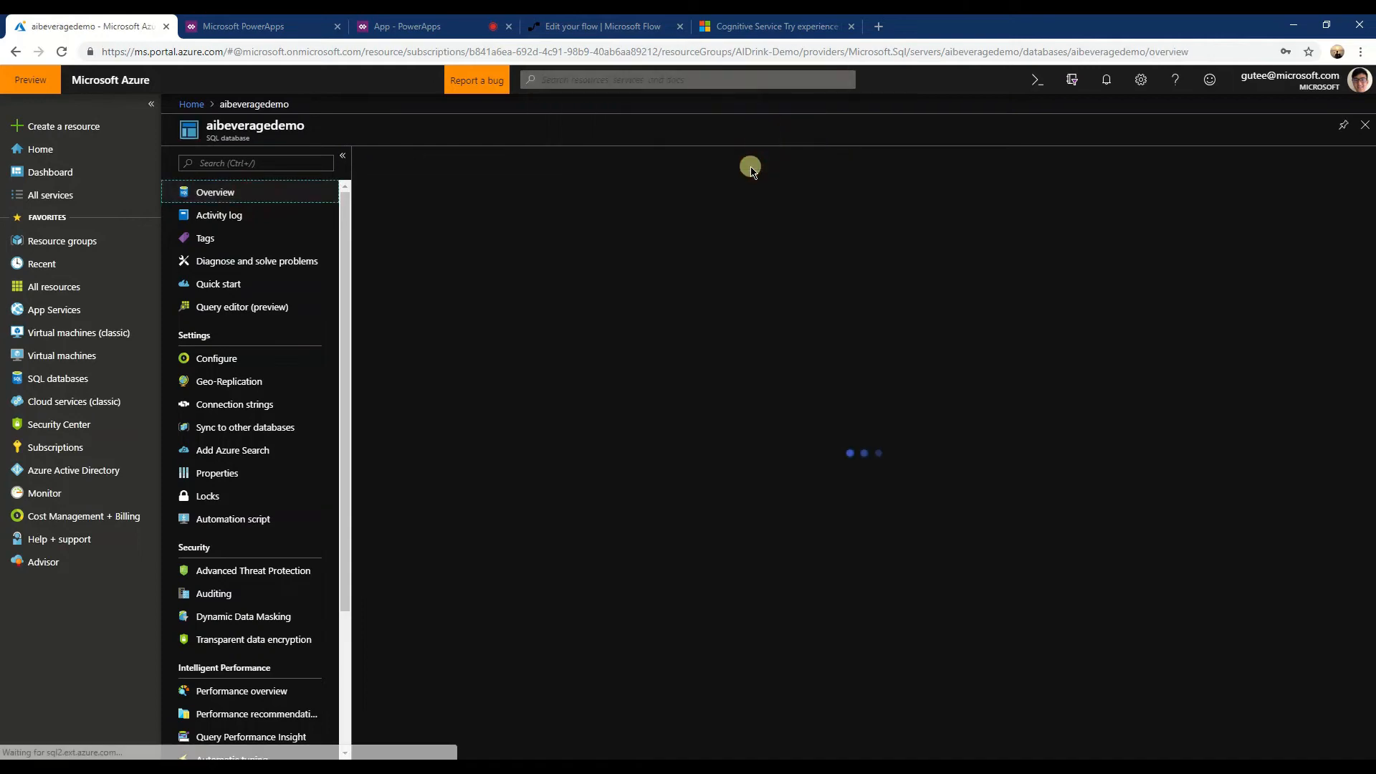
left_click(606, 26)
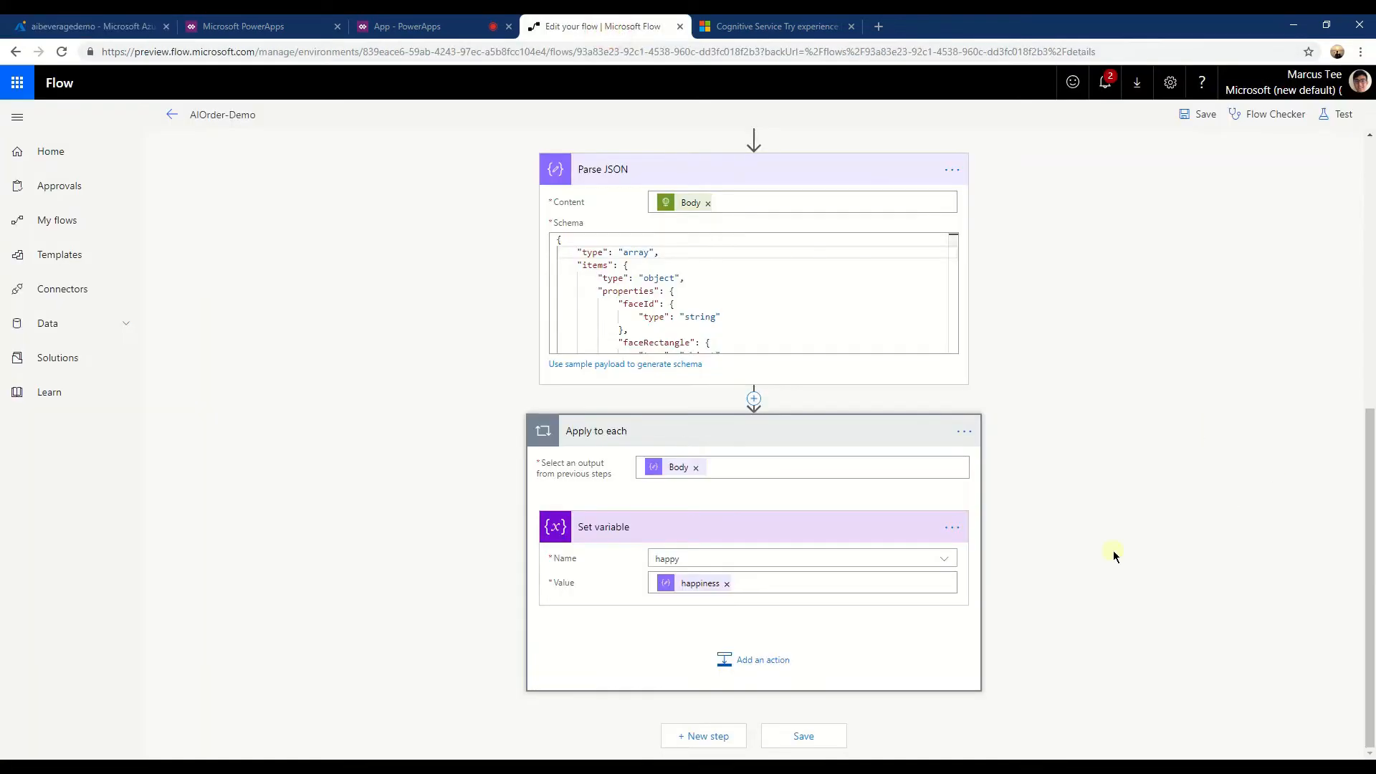
Add an action inside Apply to each and search for sql
left_click(726, 656)
left_click(721, 542)
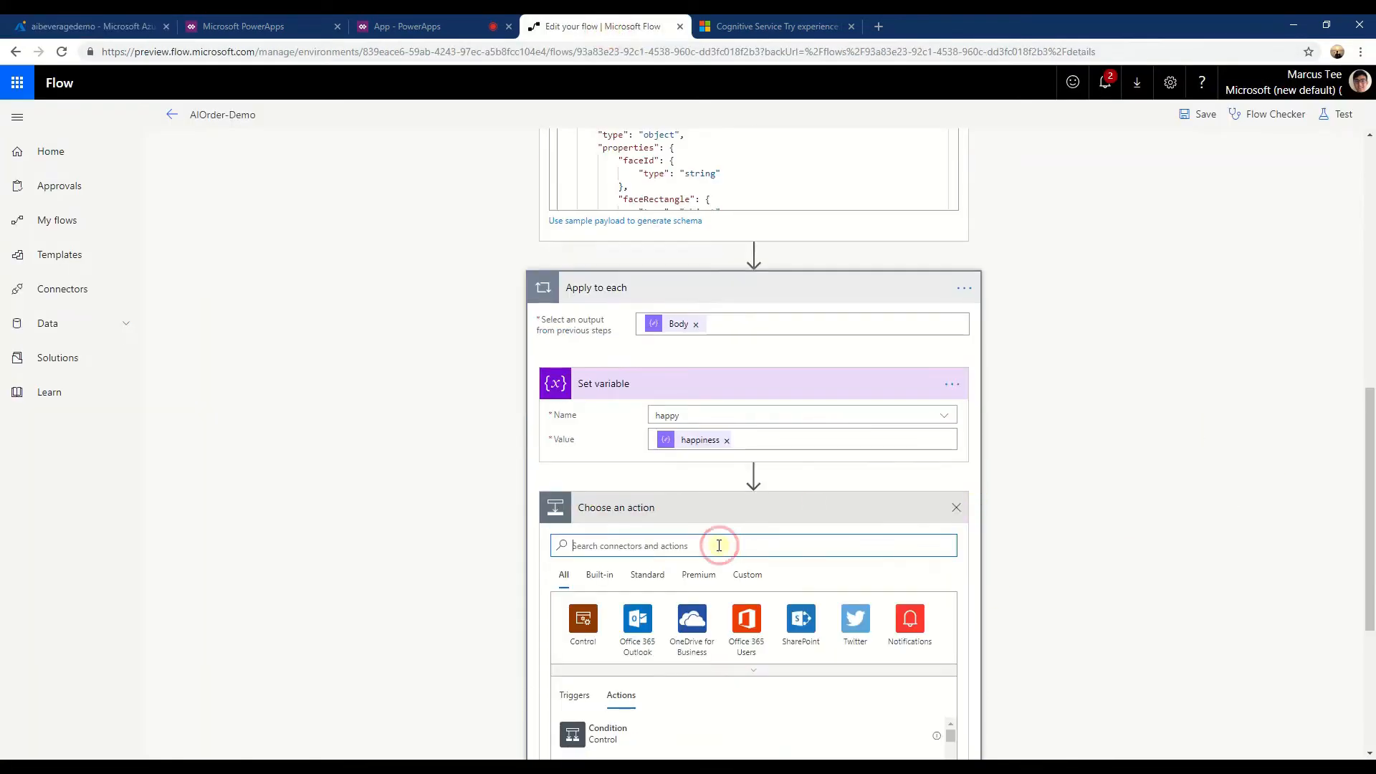
type("sql")
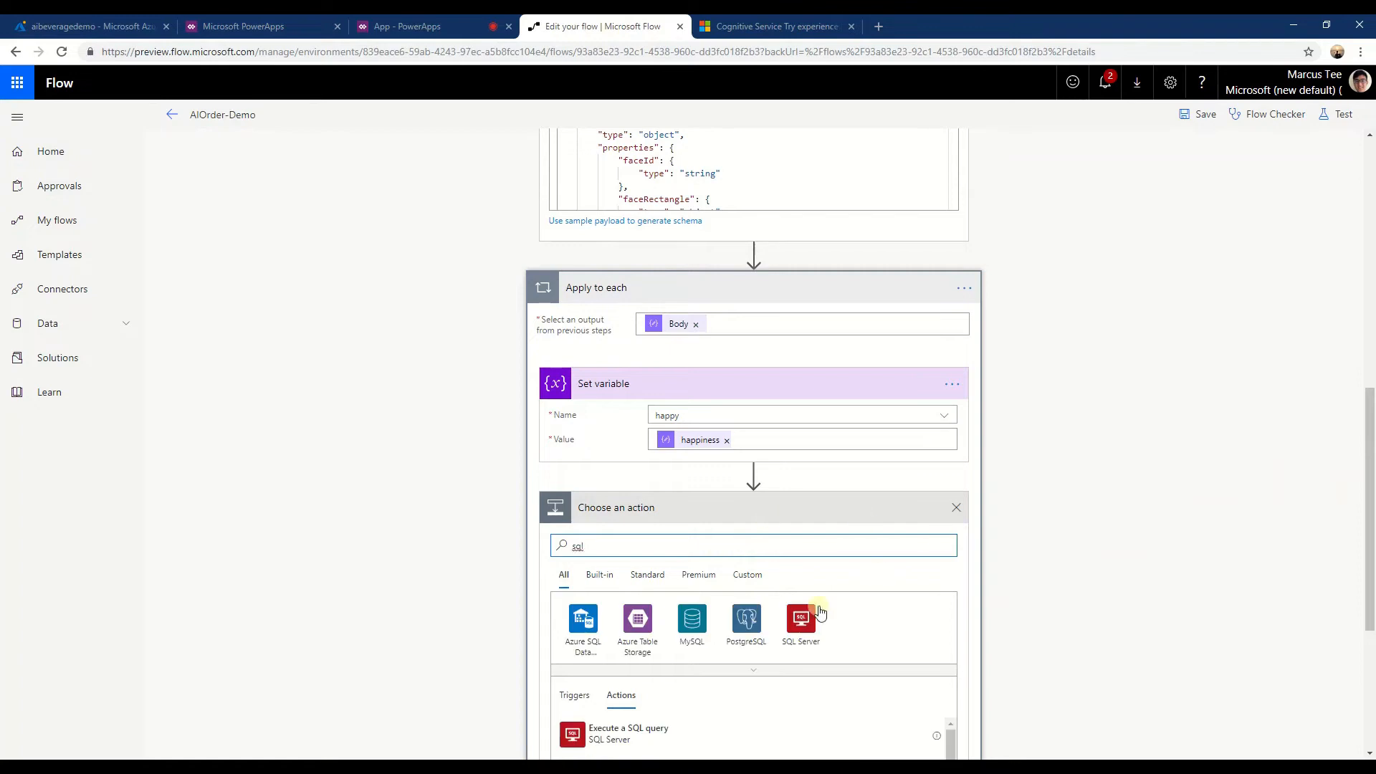
scroll(1164, 556, "down", 3)
scroll(785, 478, "up", 1)
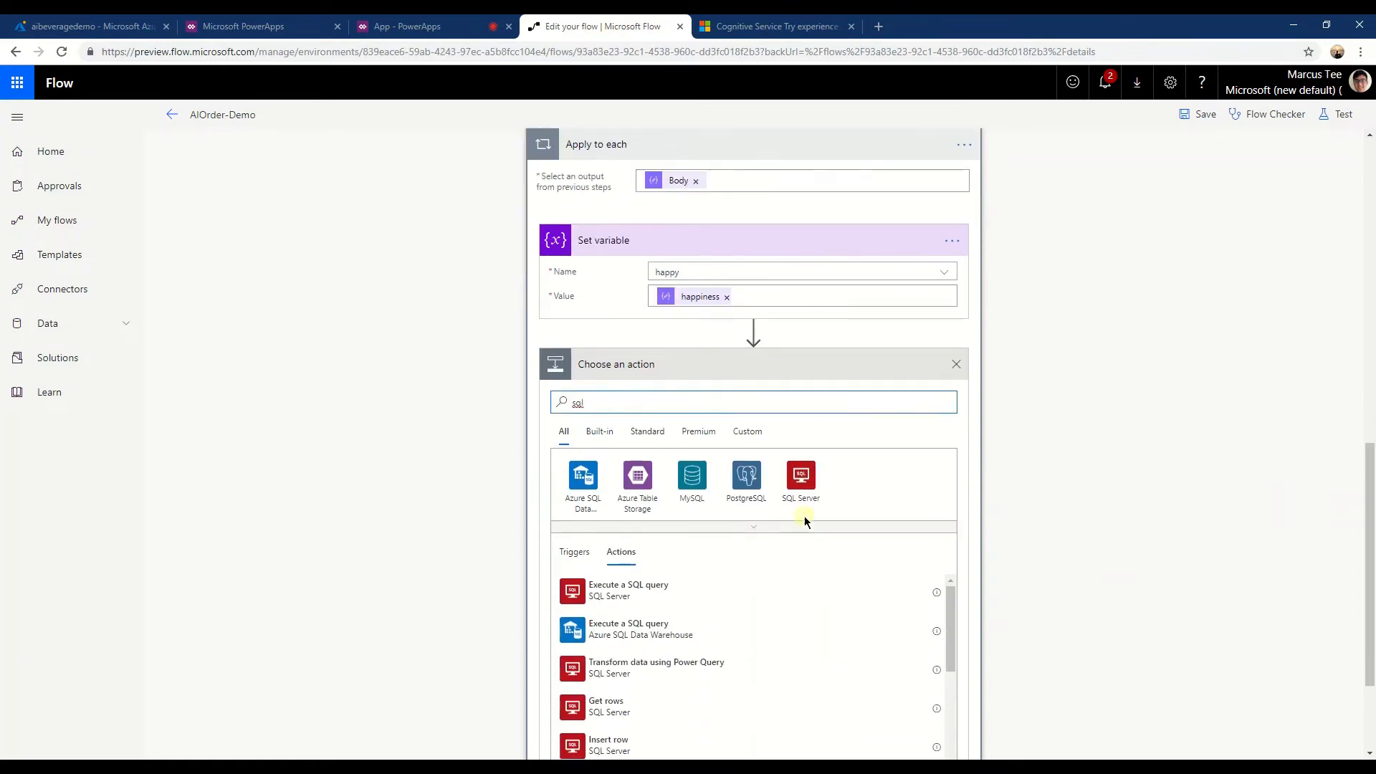
scroll(852, 636, "down", 1)
Choose SQL Server's Insert row action and open its connection options menu
left_click(806, 473)
scroll(866, 454, "down", 2)
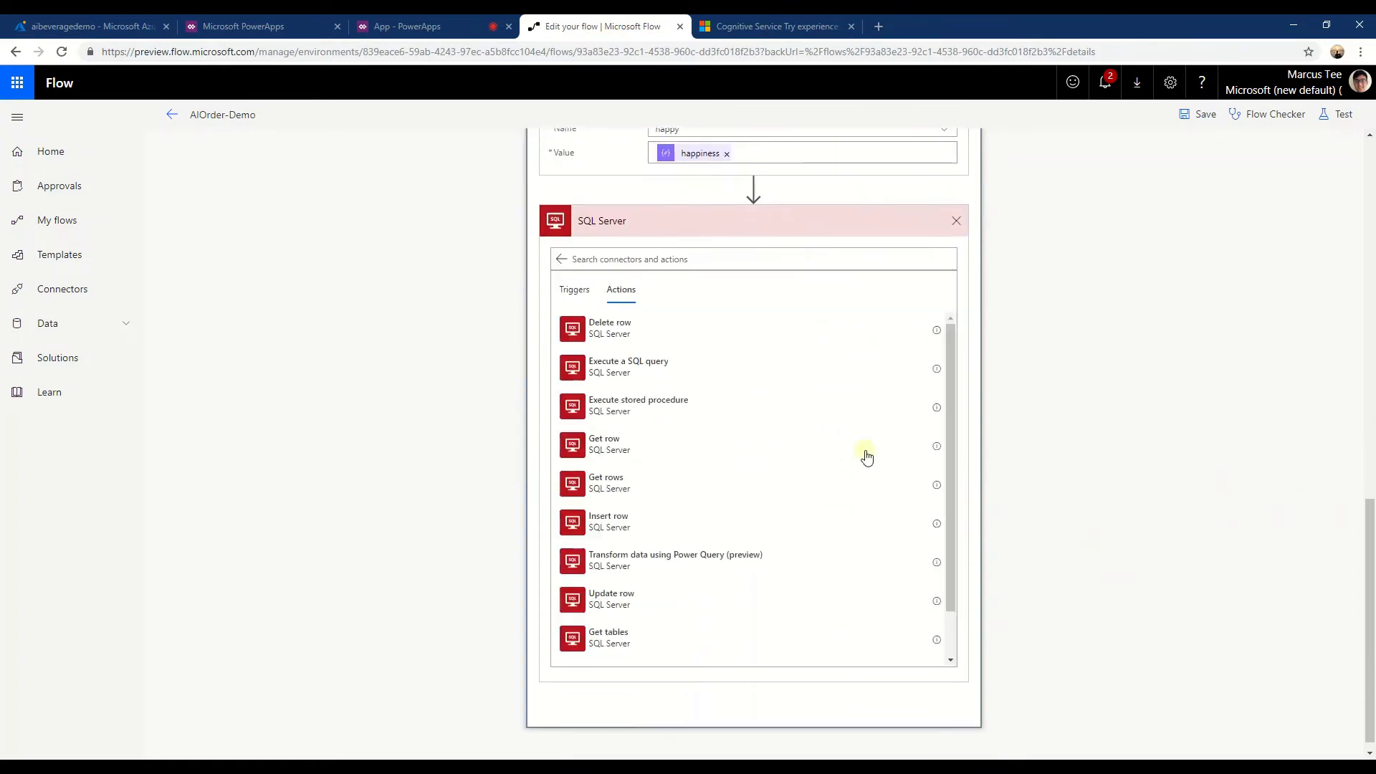
scroll(851, 491, "down", 1)
left_click(684, 469)
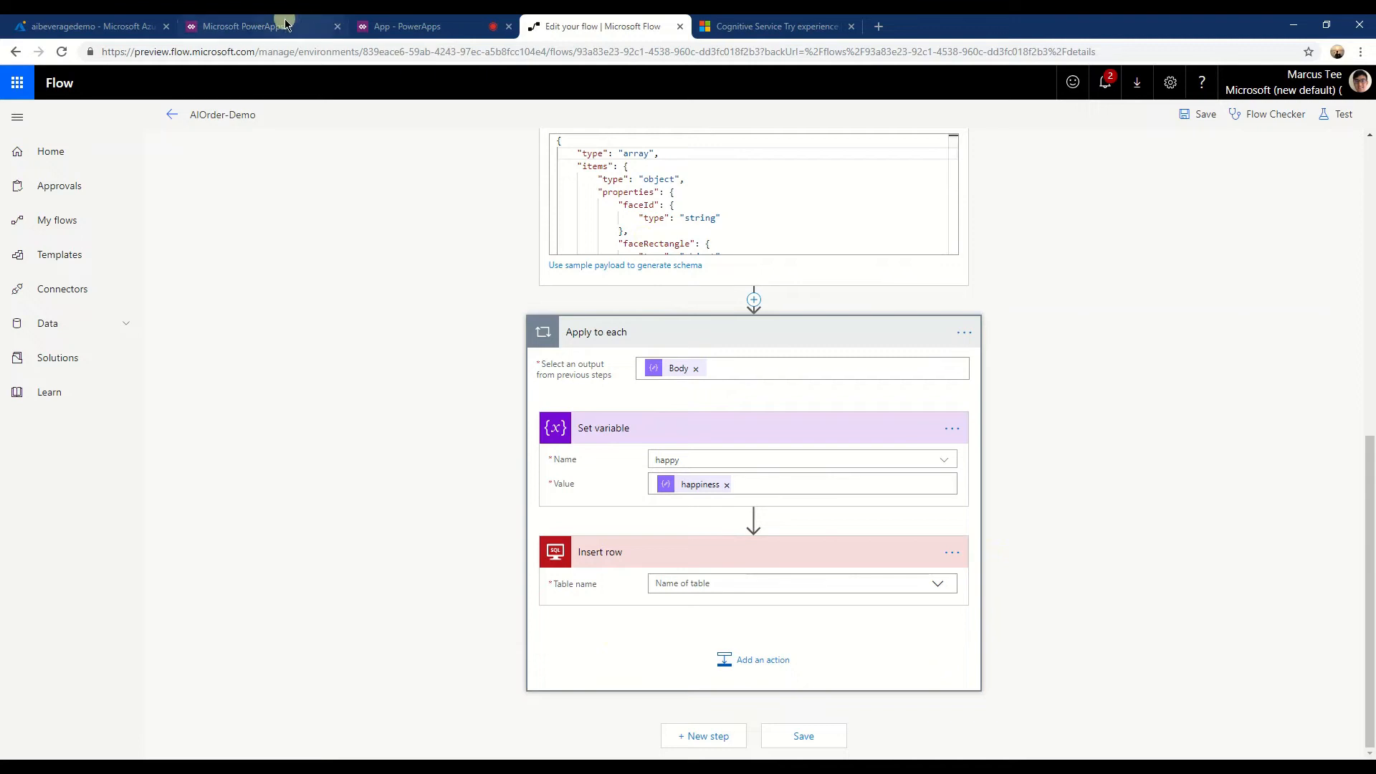
left_click(952, 552)
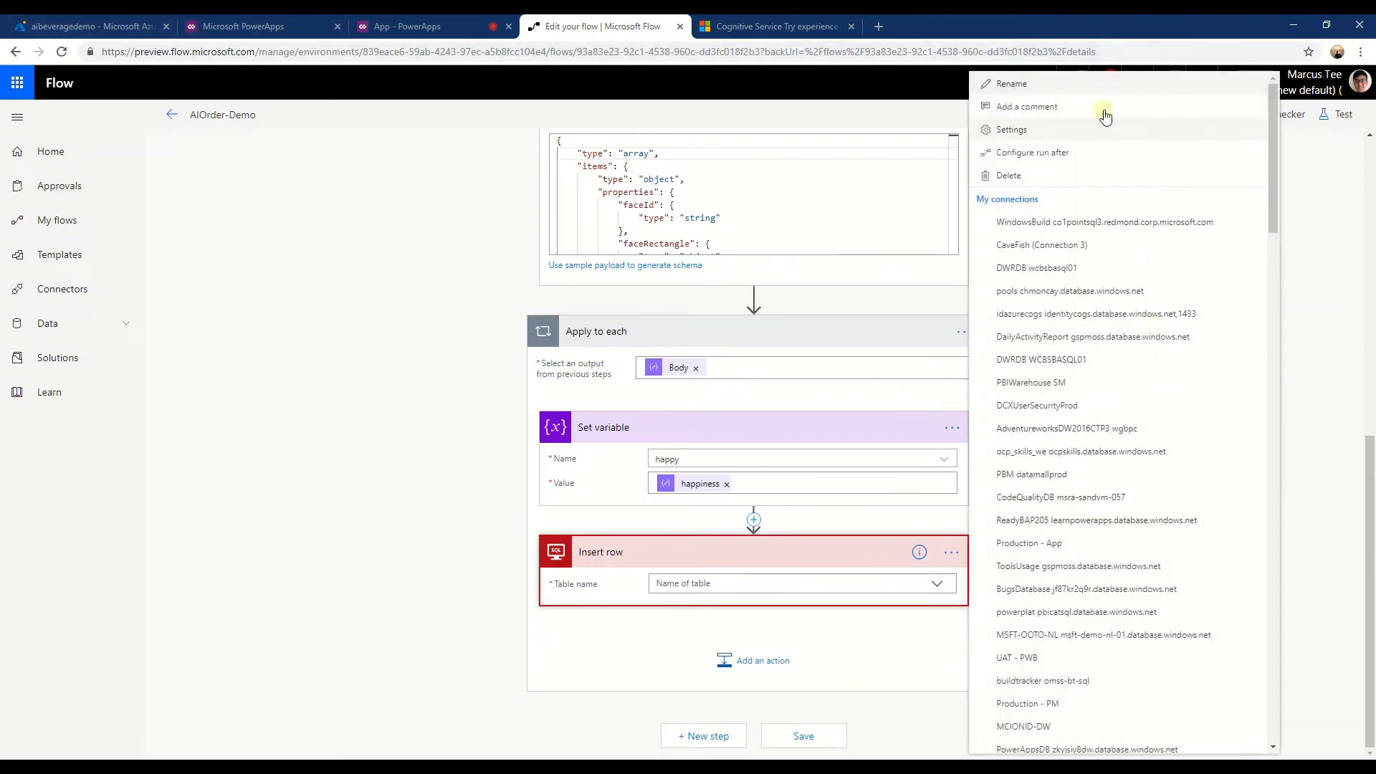
scroll(1140, 316, "down", 2)
scroll(1120, 317, "down", 15)
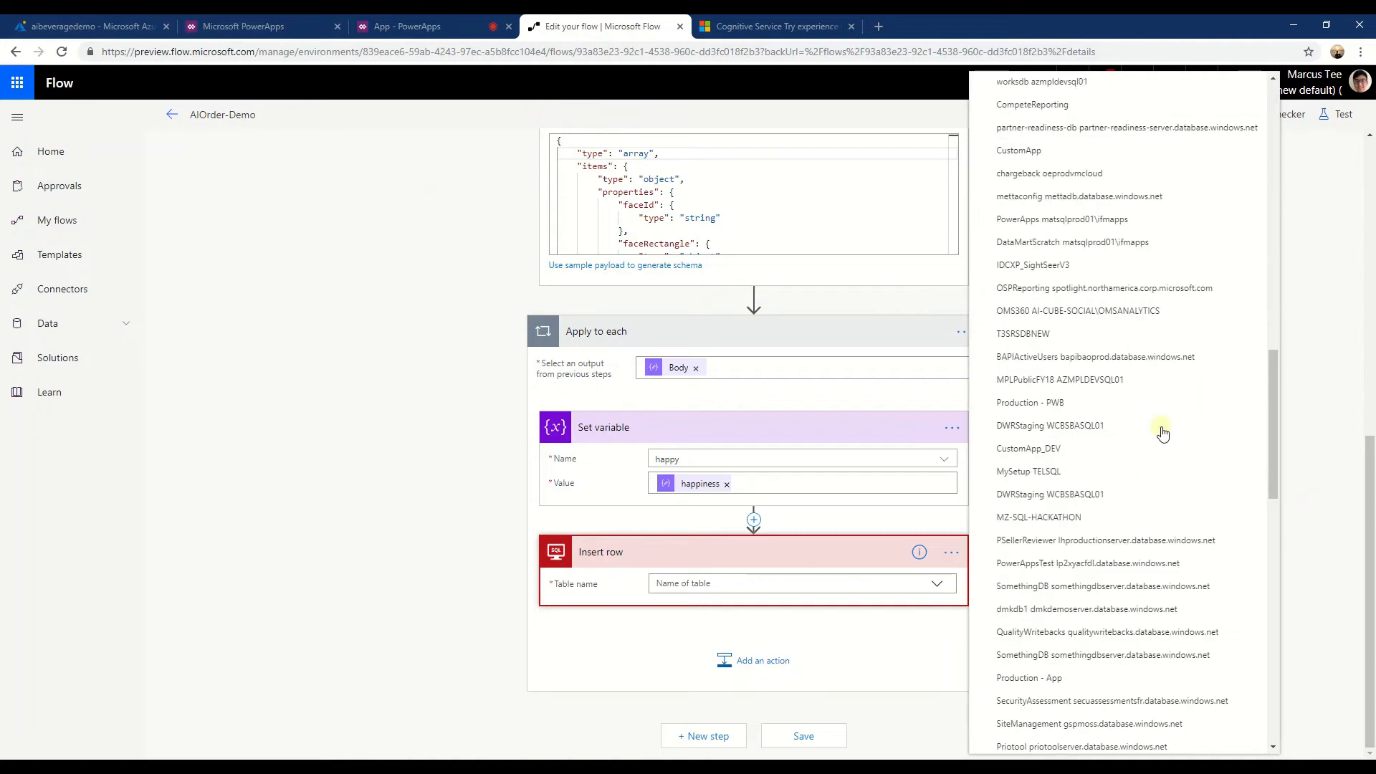
Start a new SQL Server connection named AIDrinks-Demo and paste in the Azure server name
left_click(1029, 742)
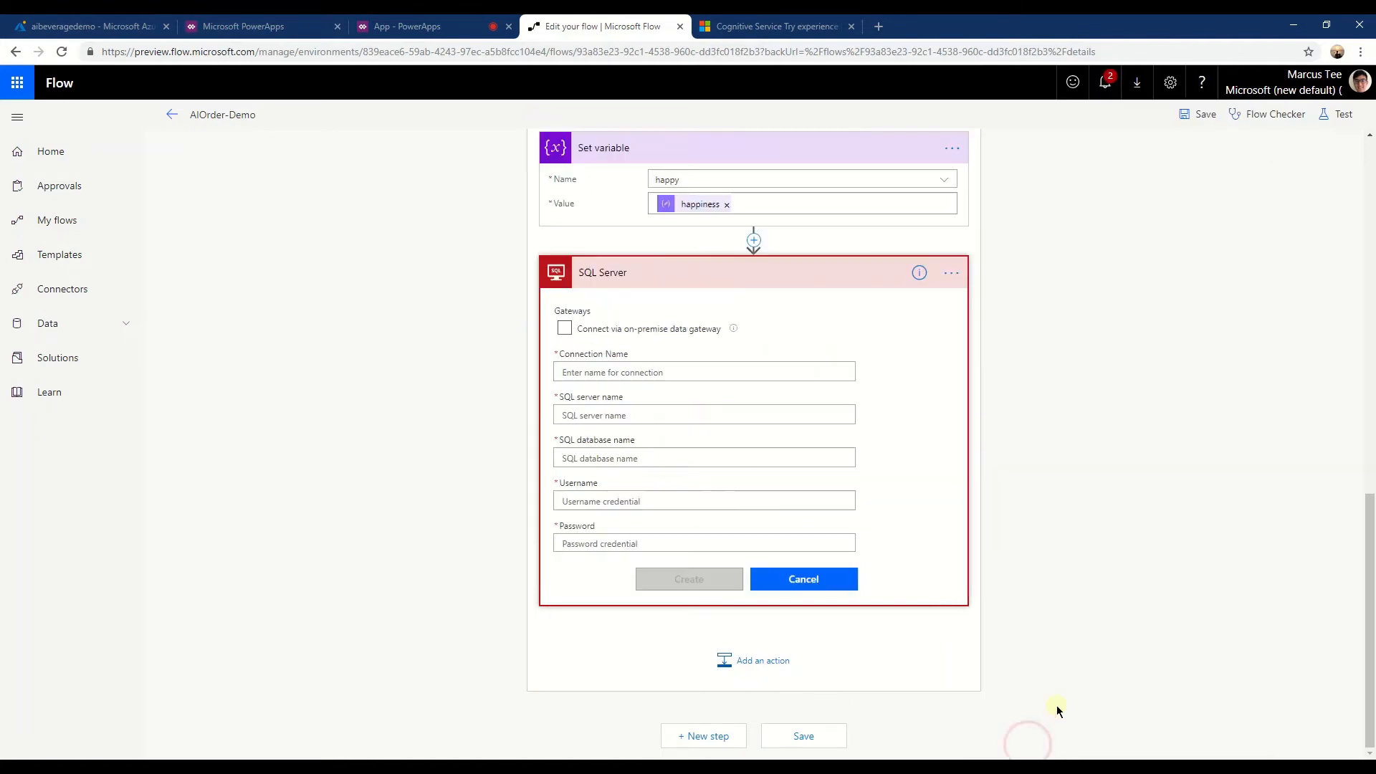
left_click(648, 368)
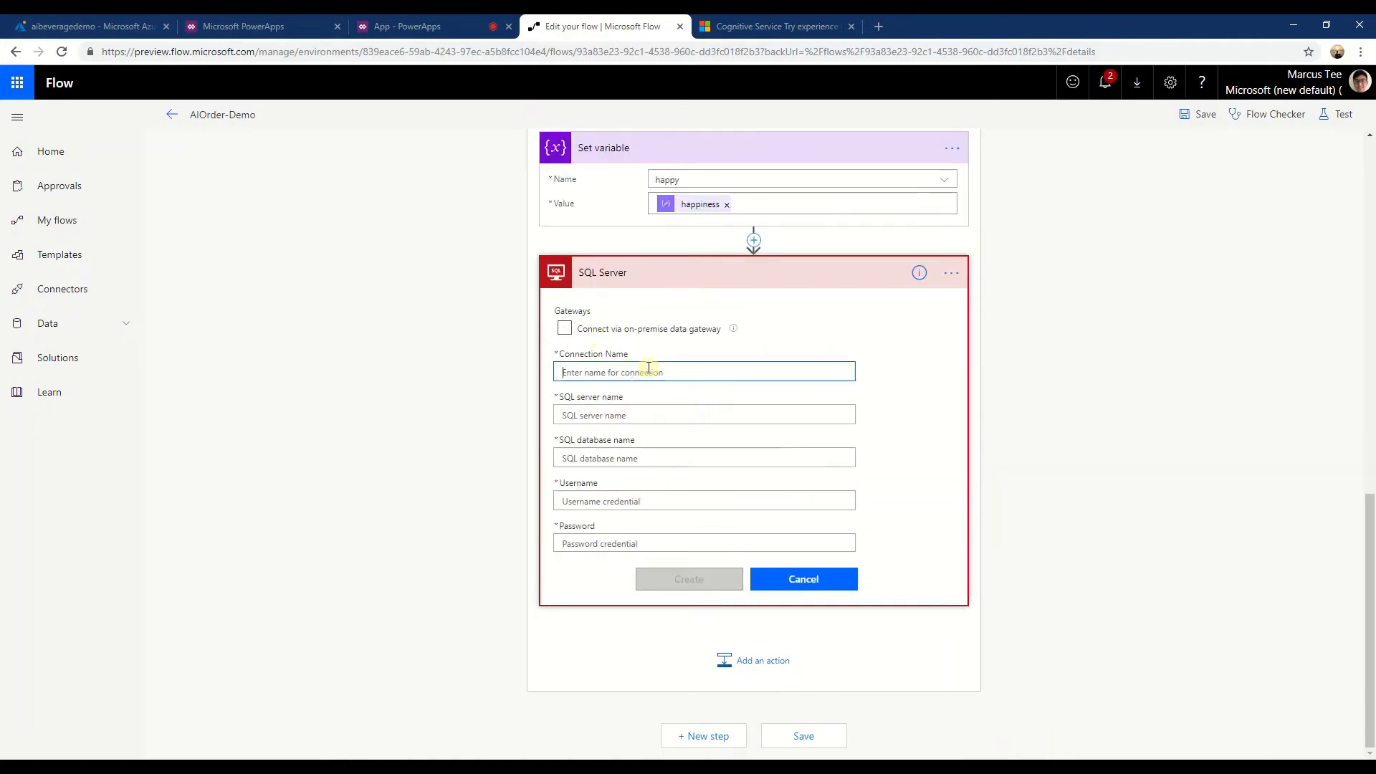
type("AIDrinks-Demo")
left_click(614, 412)
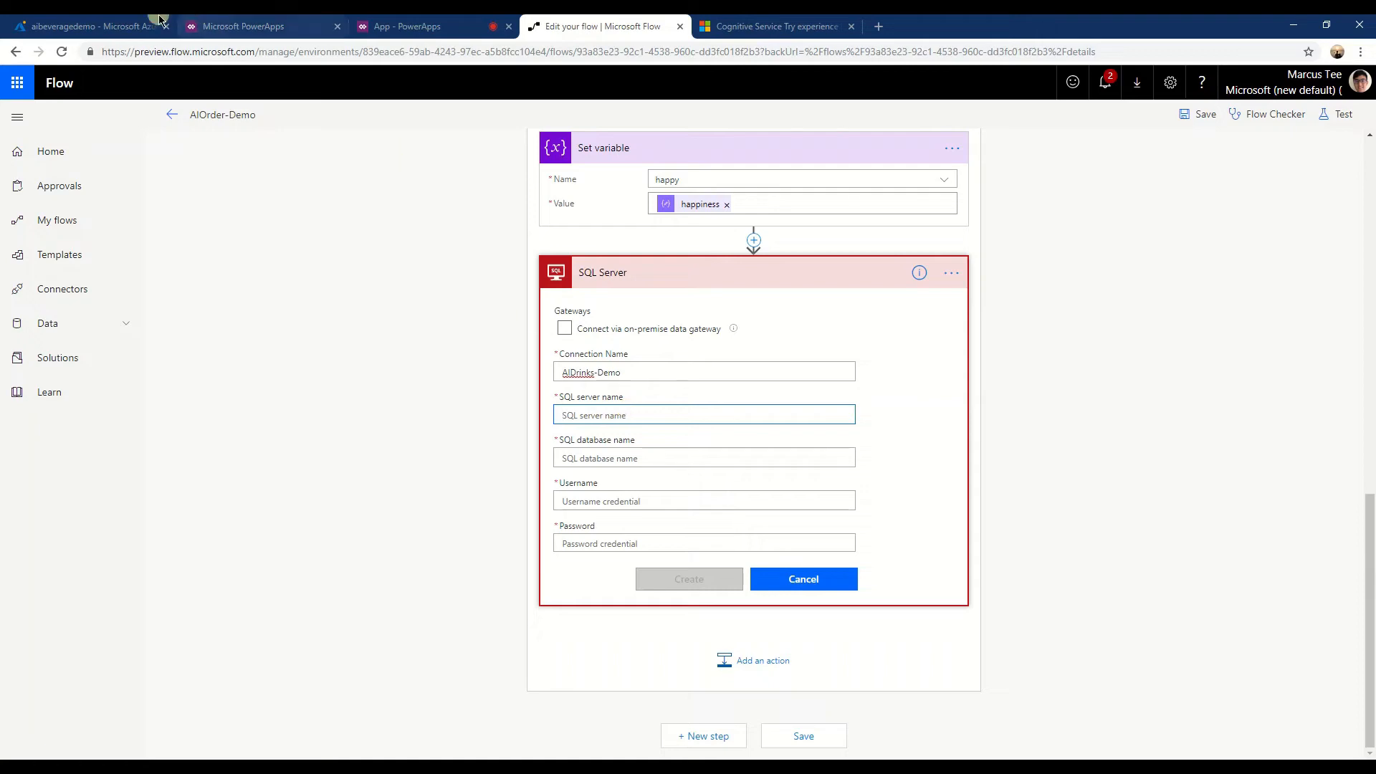
left_click(116, 23)
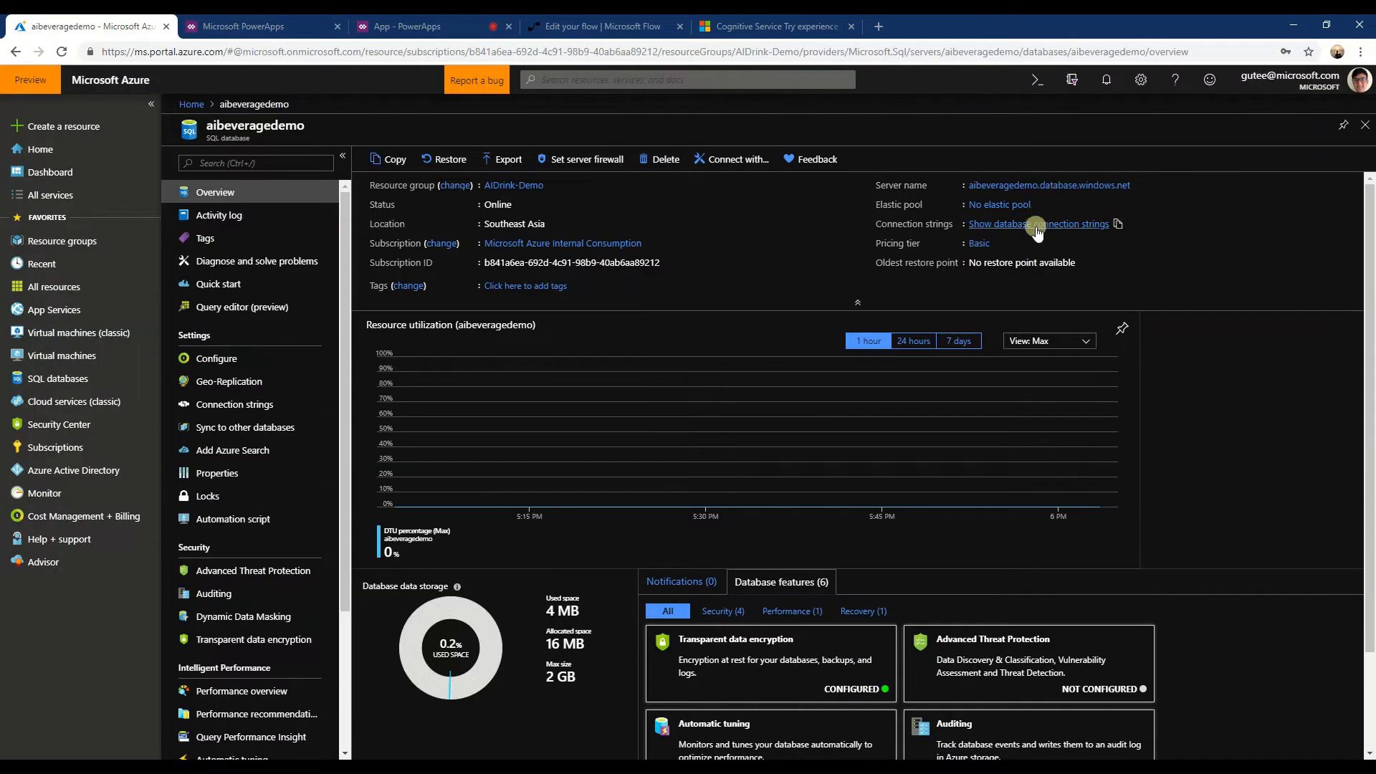
left_click(1138, 185)
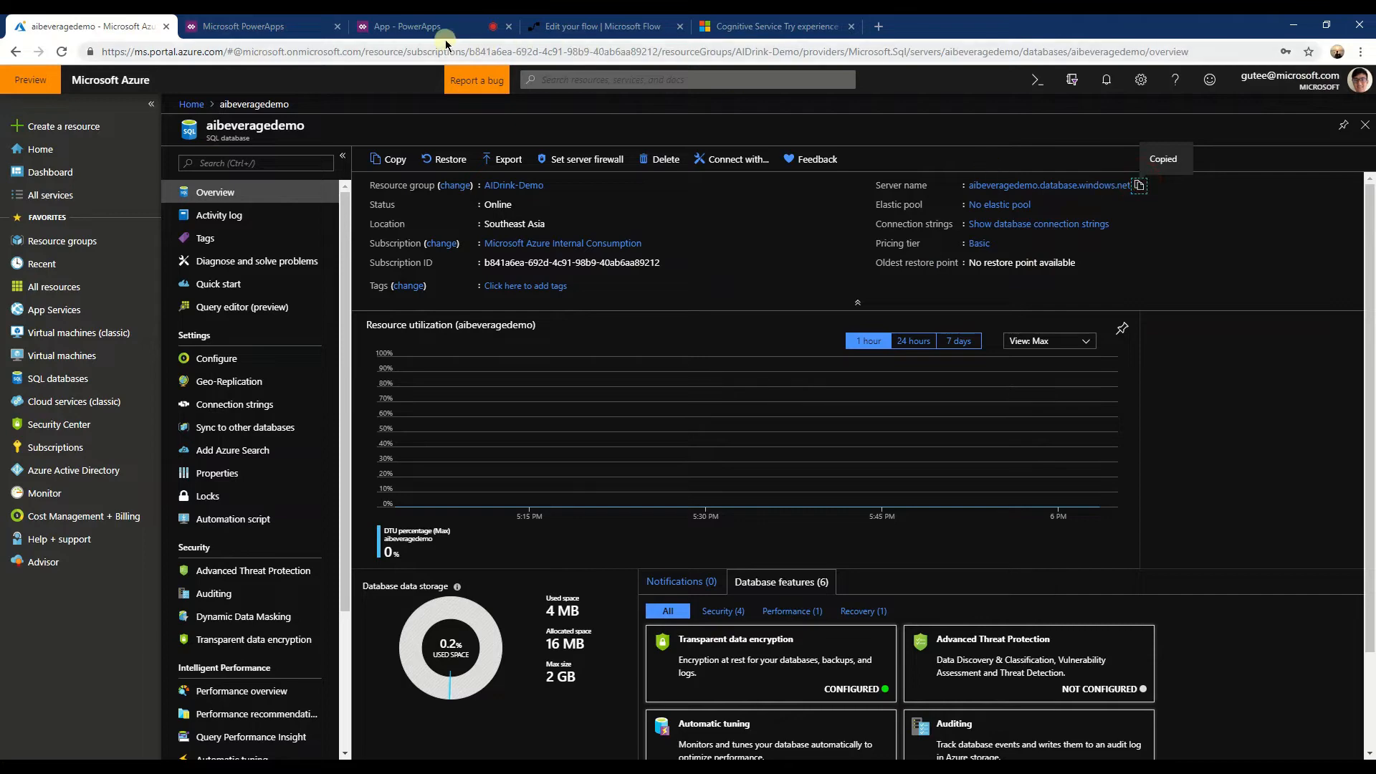
left_click(629, 26)
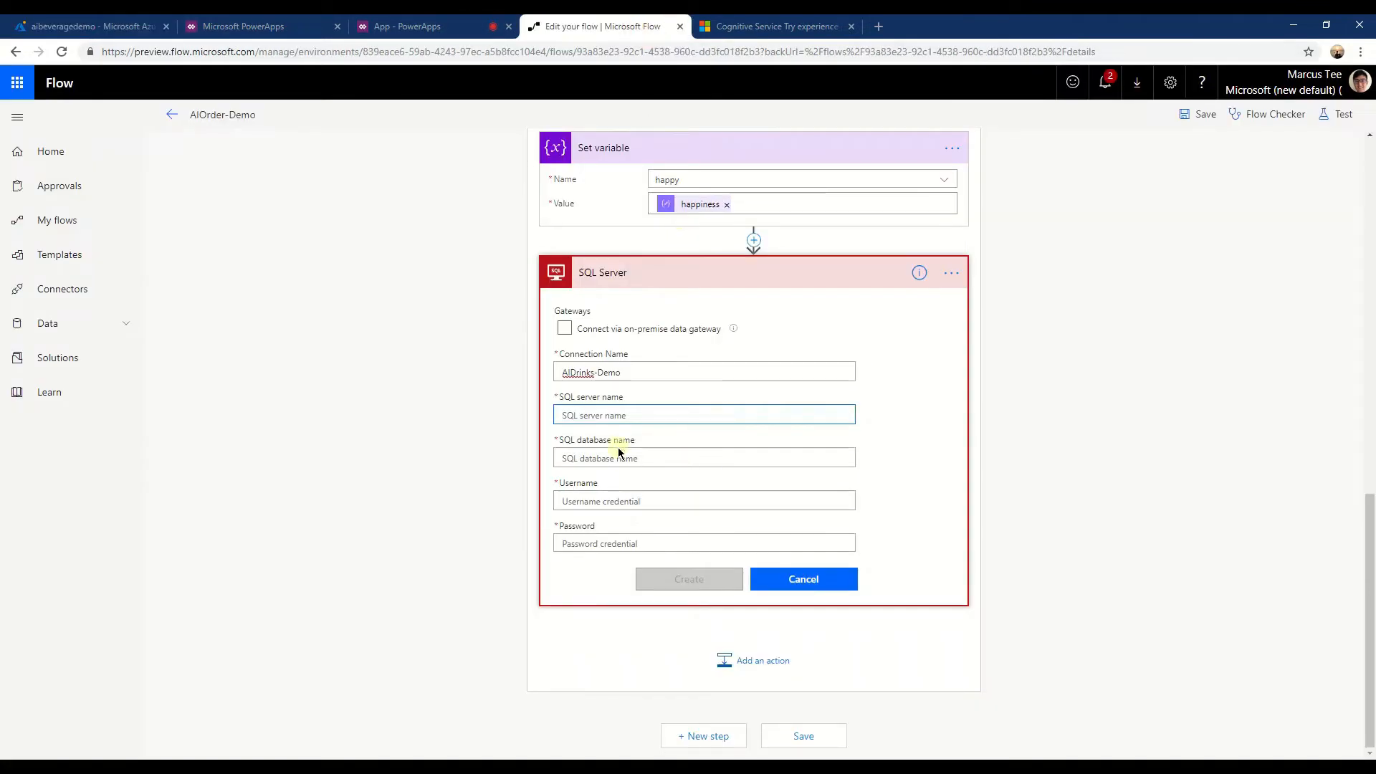
left_click(660, 422)
key("ctrl+v")
Copy the database name aibeveragedemo from Azure's query editor into the SQL database name field
left_click(641, 460)
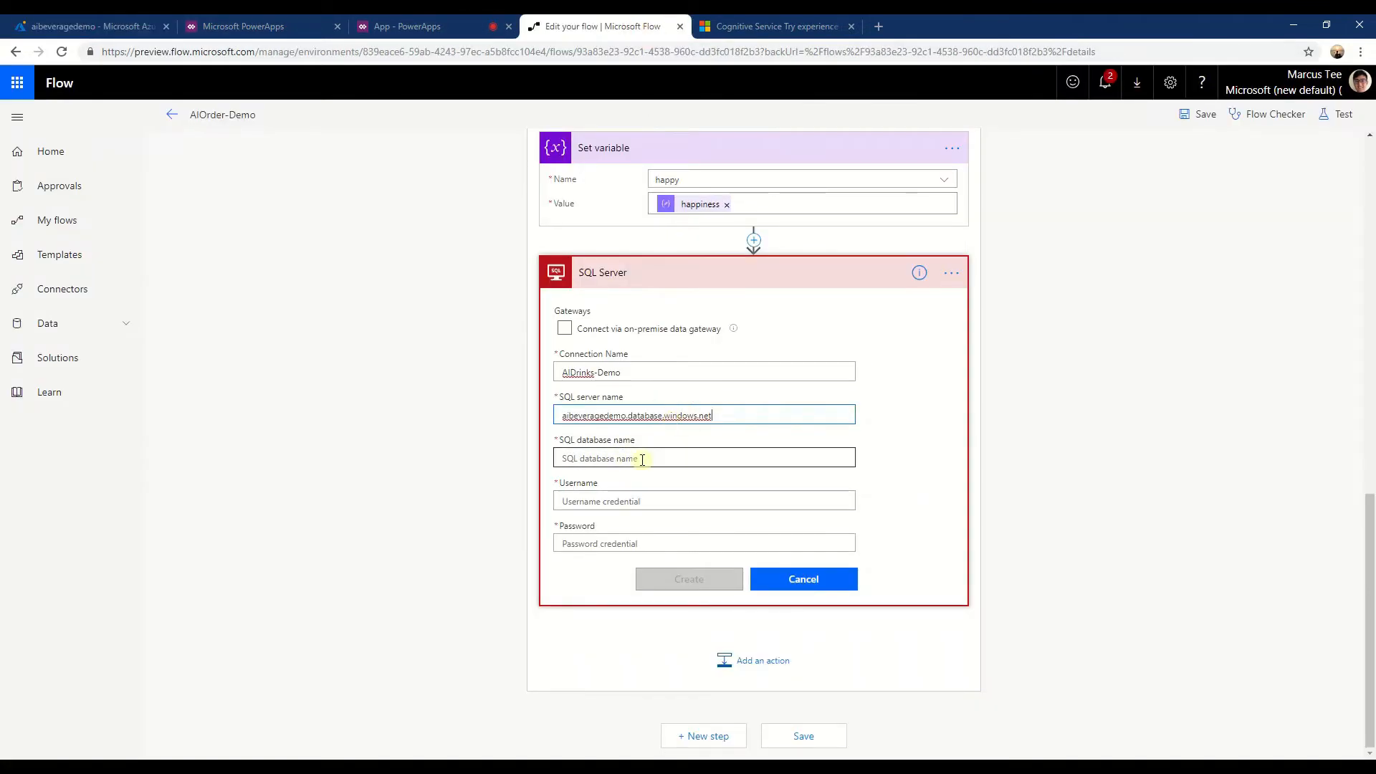
left_click(108, 26)
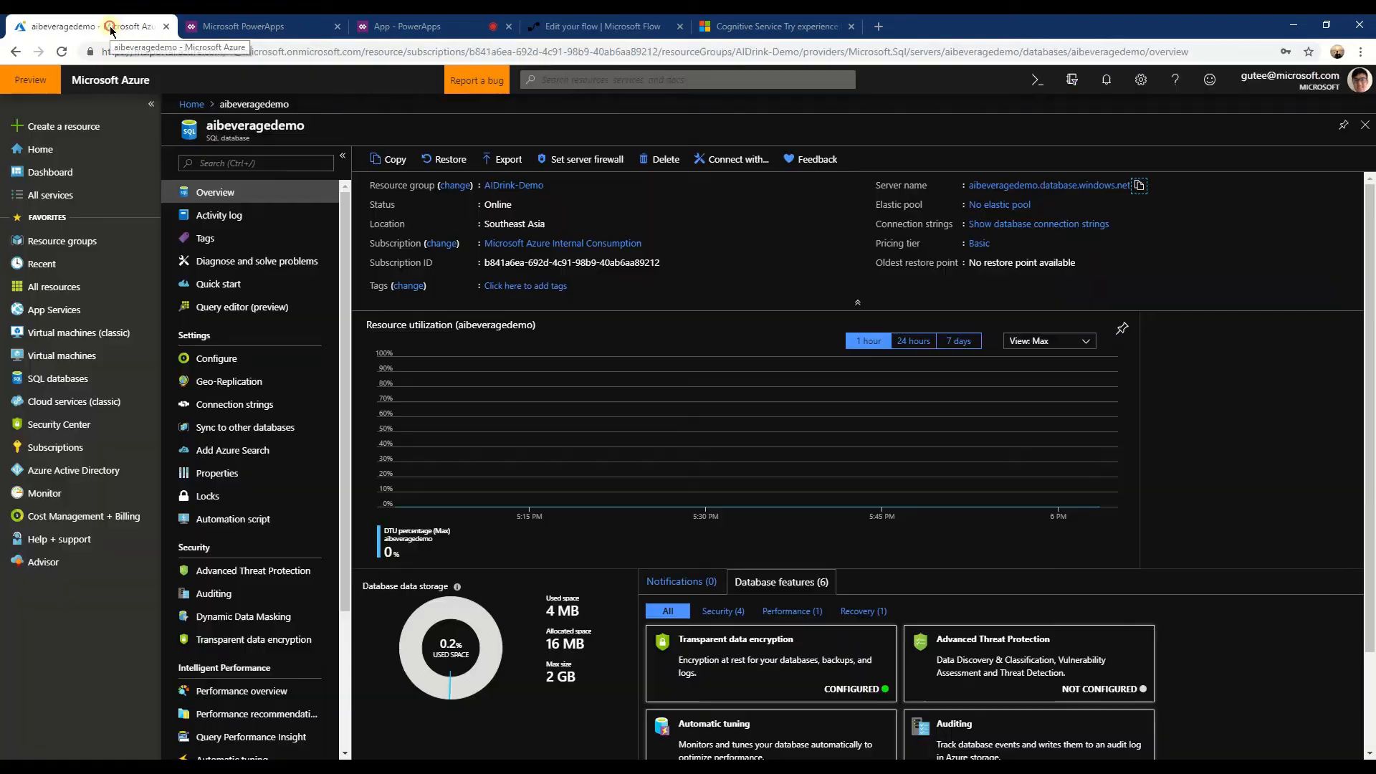
left_click(240, 308)
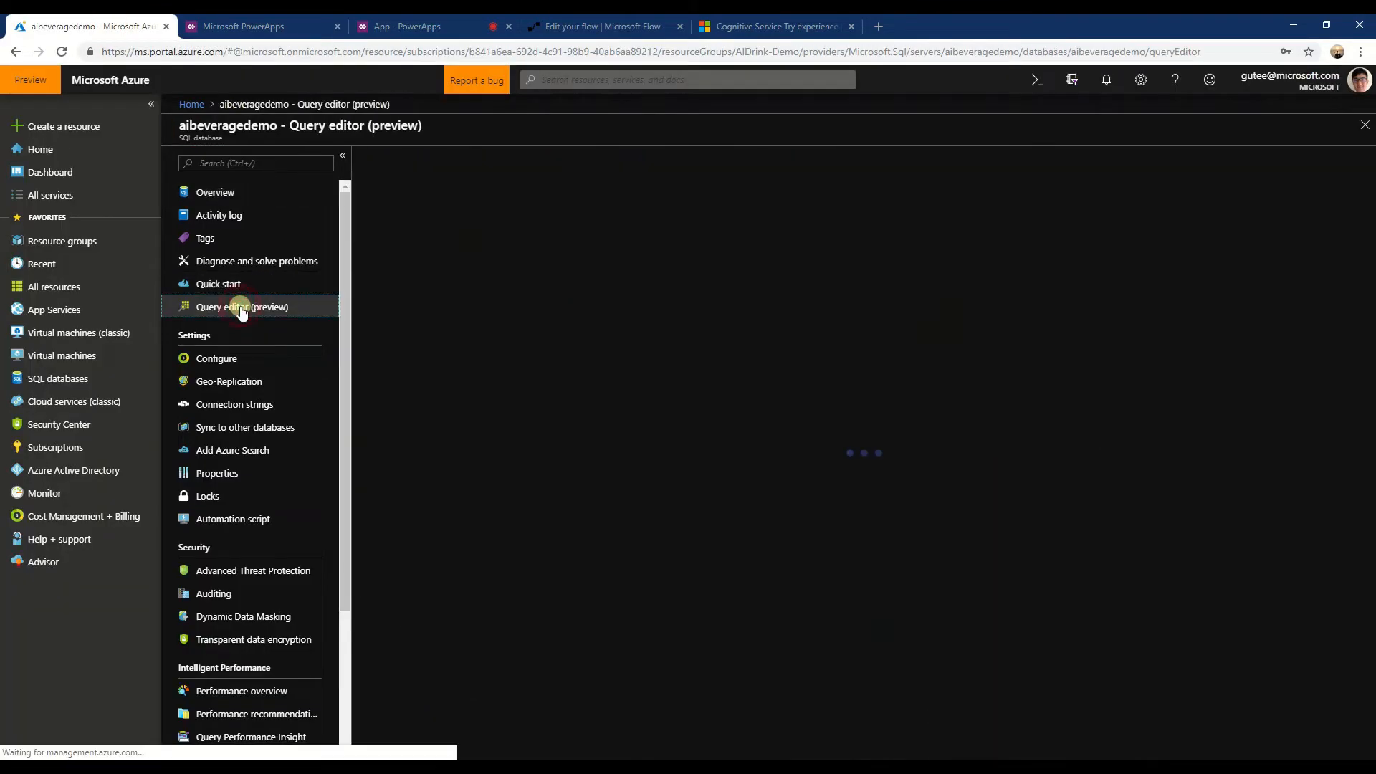
left_click(727, 504)
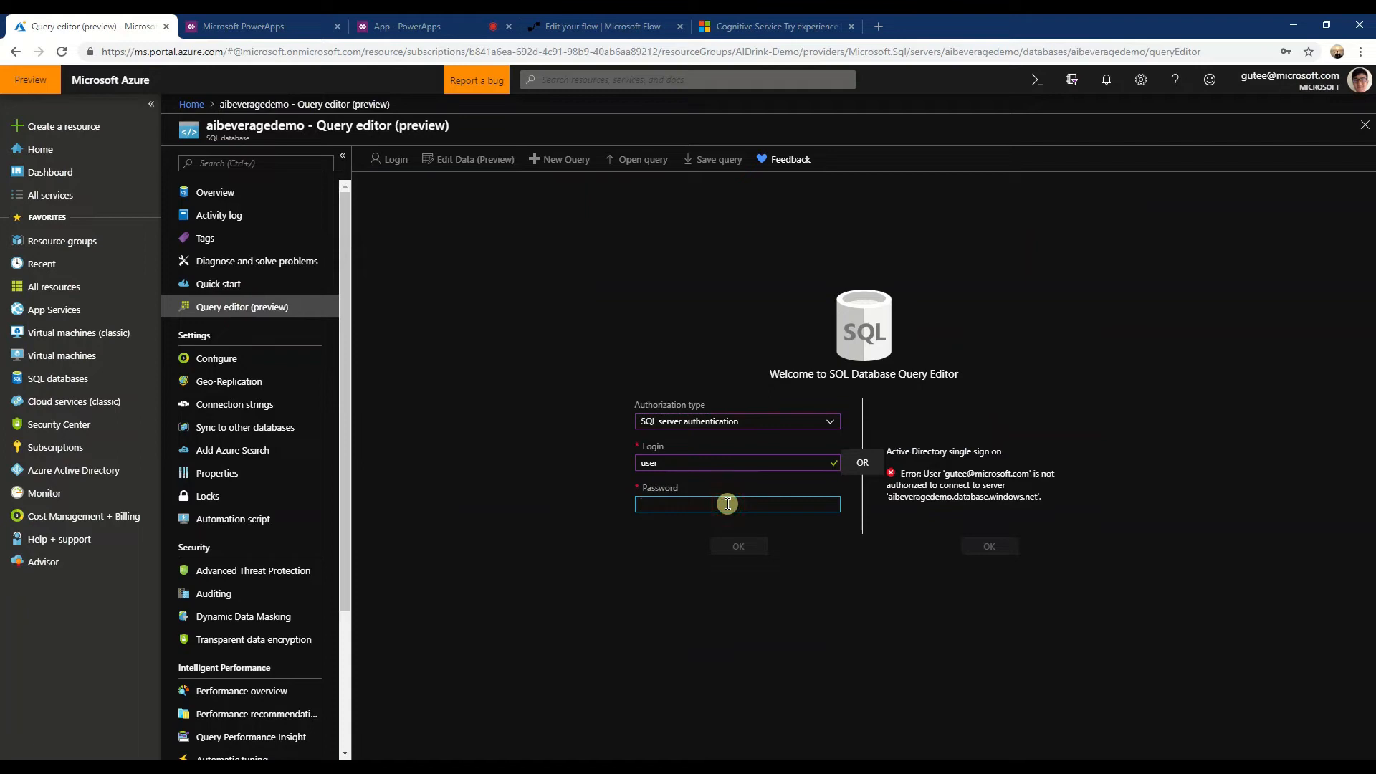
type("****")
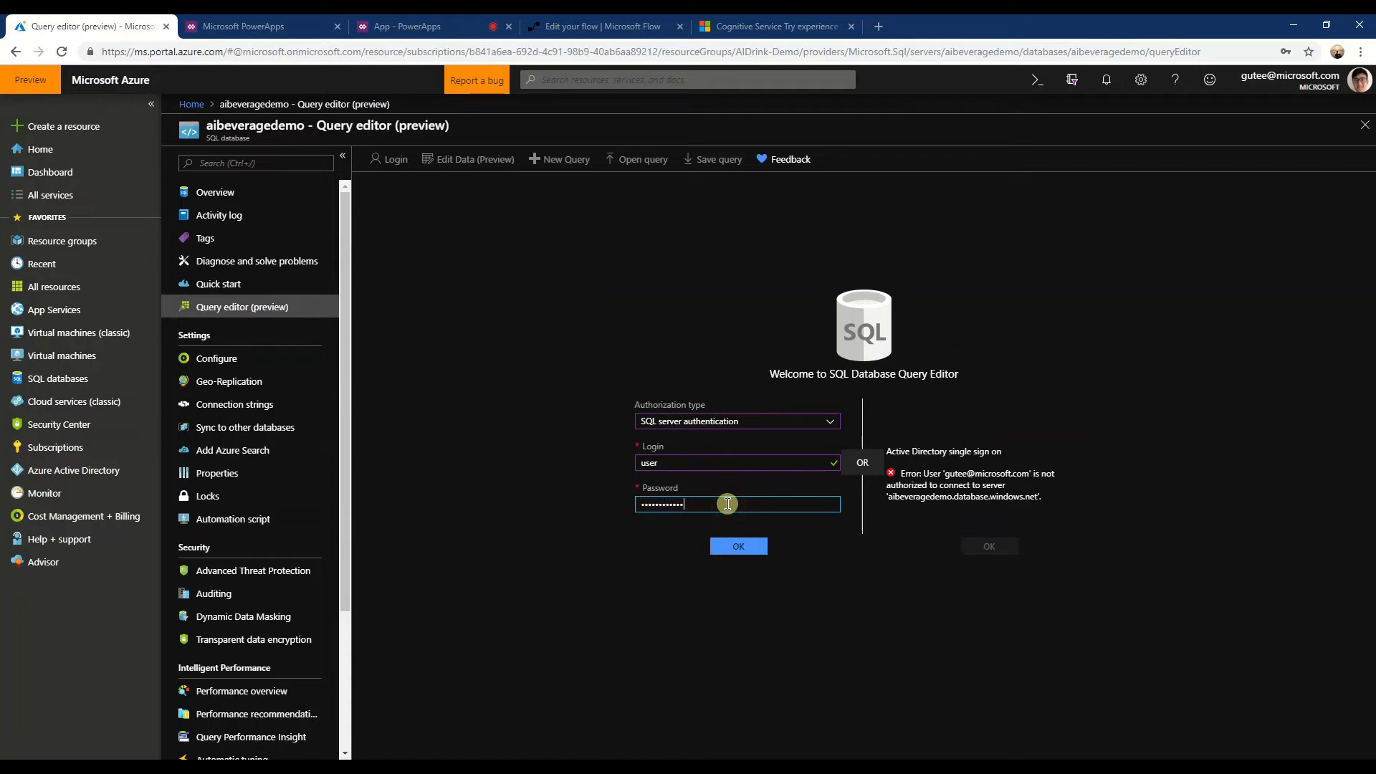
left_click(762, 546)
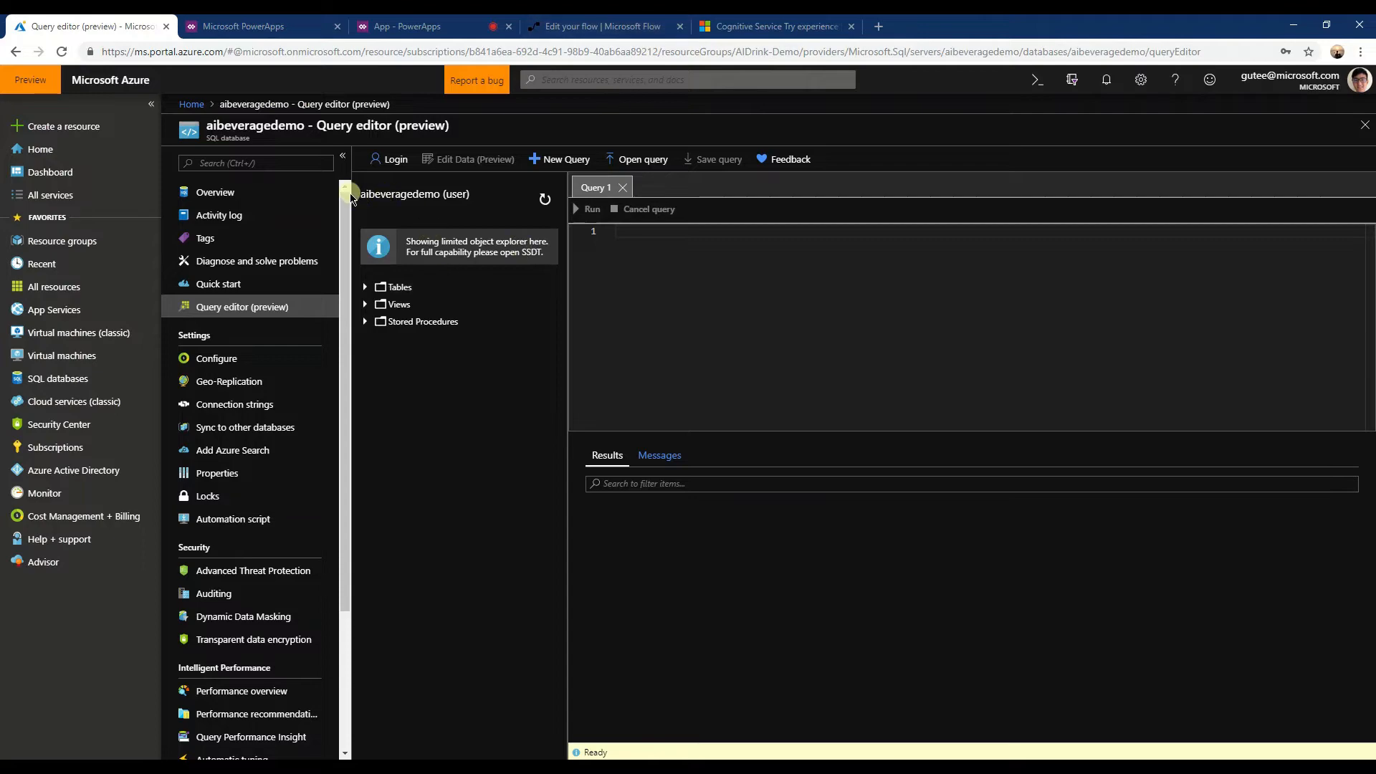
double_click(392, 193)
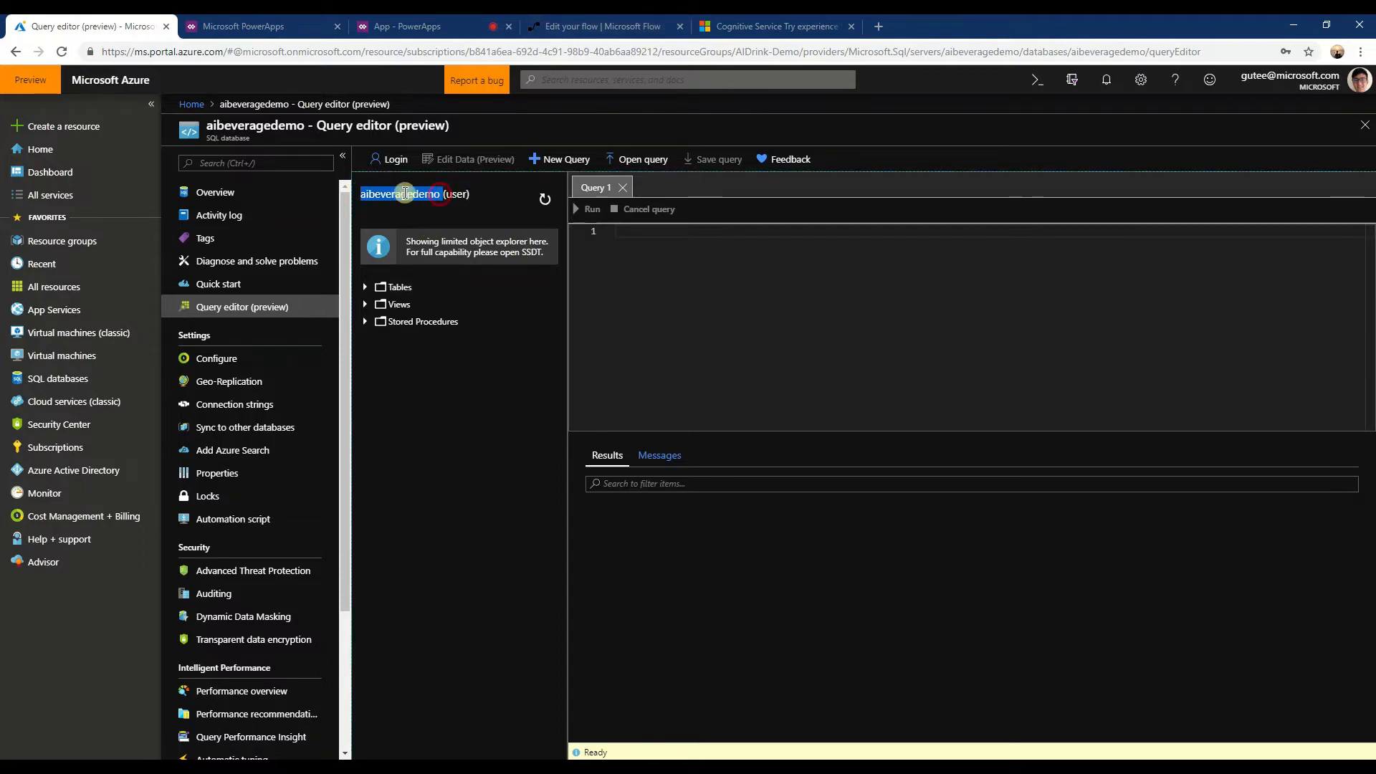
left_click(774, 25)
left_click(602, 25)
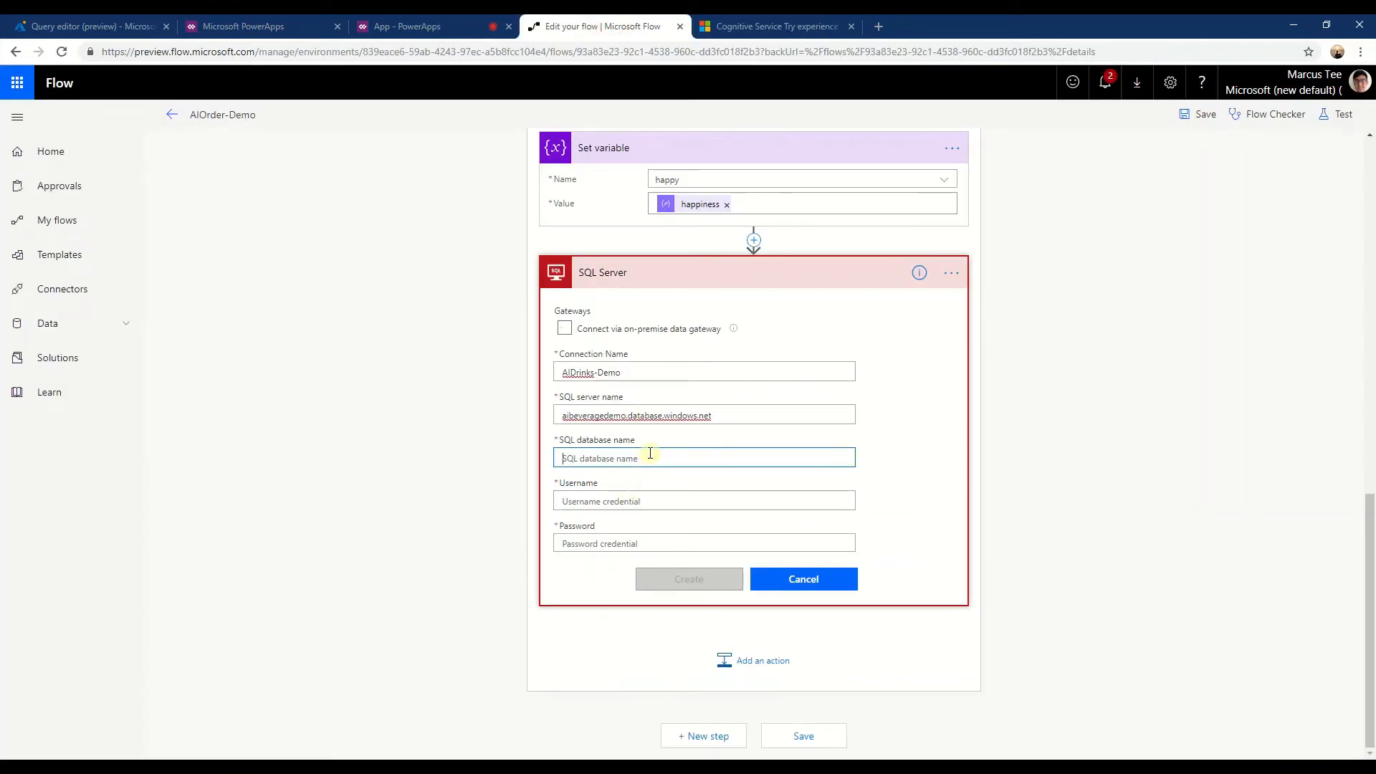
key("ctrl+v")
Enter the SQL username and password and create the connection
left_click(667, 501)
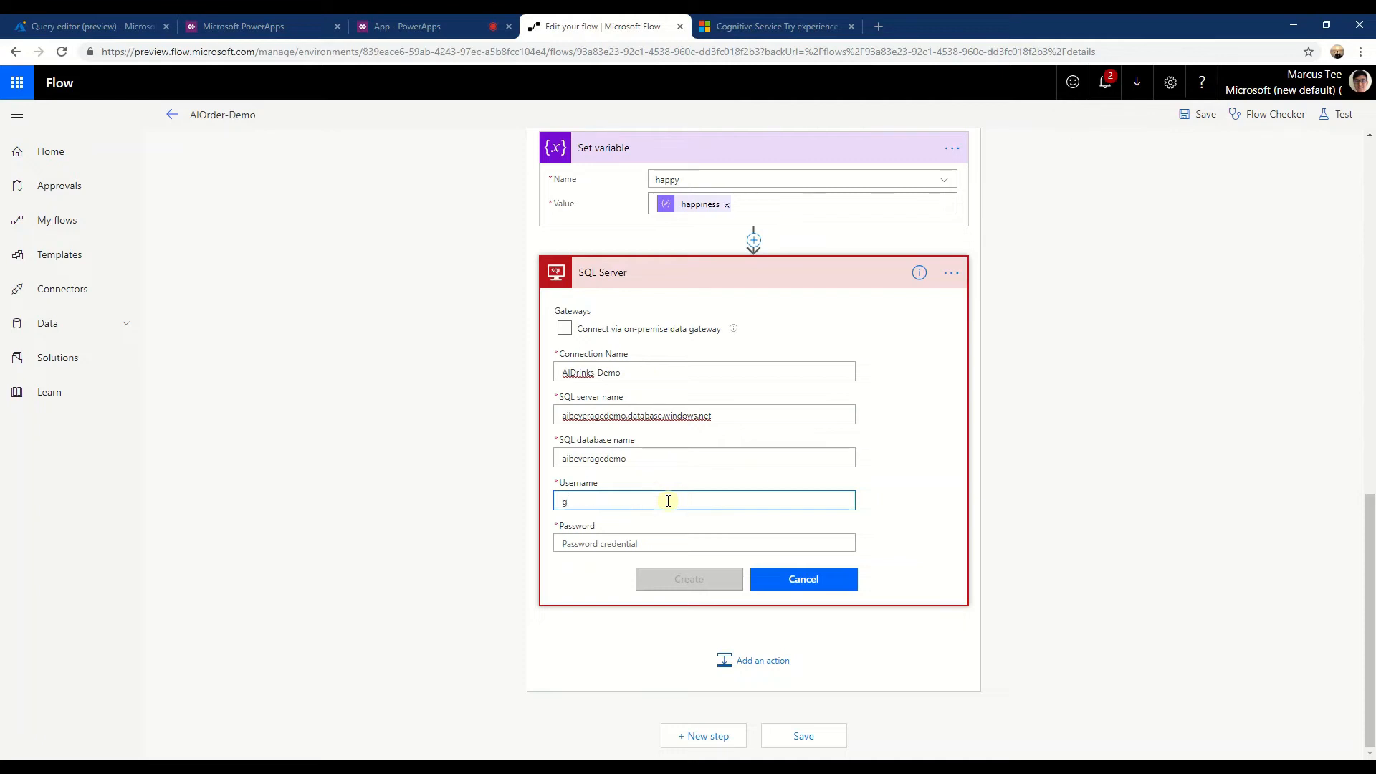
key("BackSpace")
key("BackSpace")
key("BackSpace")
key("Tab")
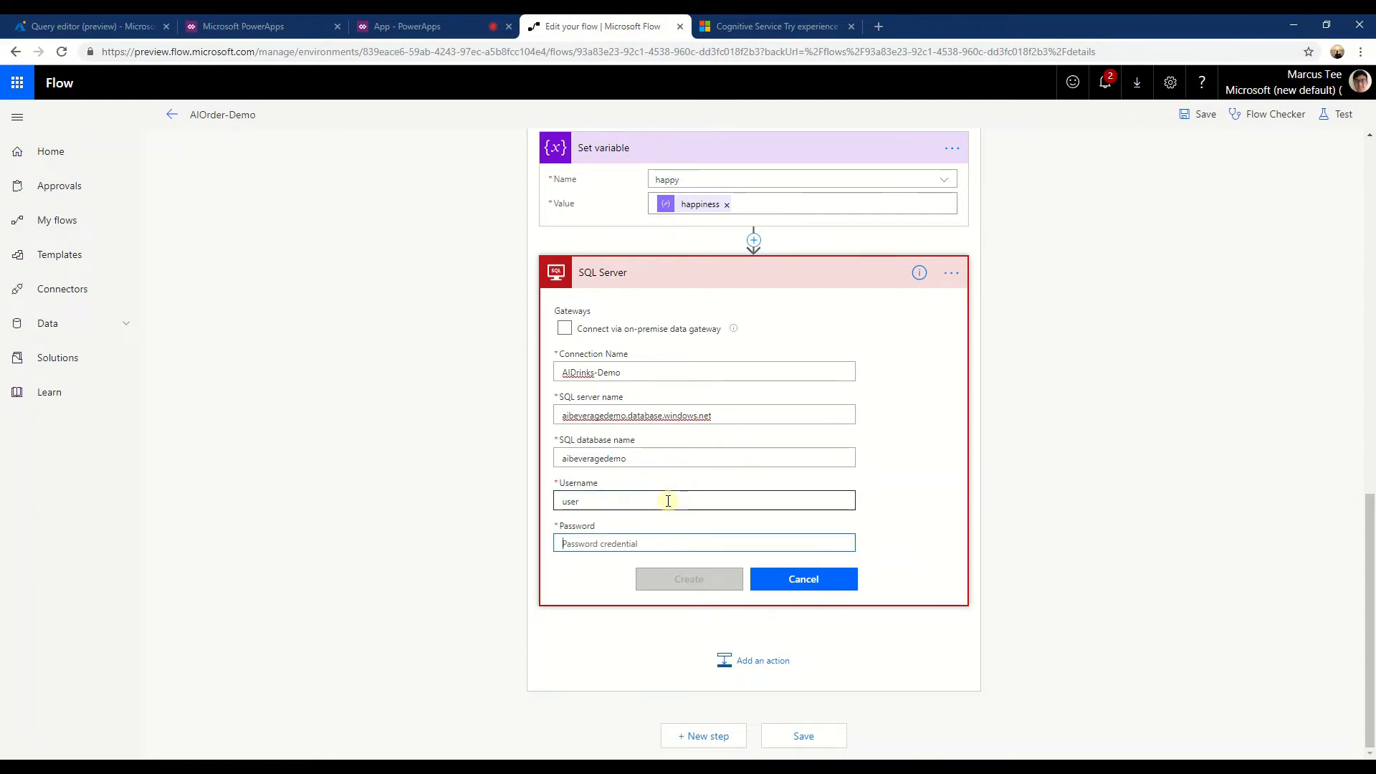
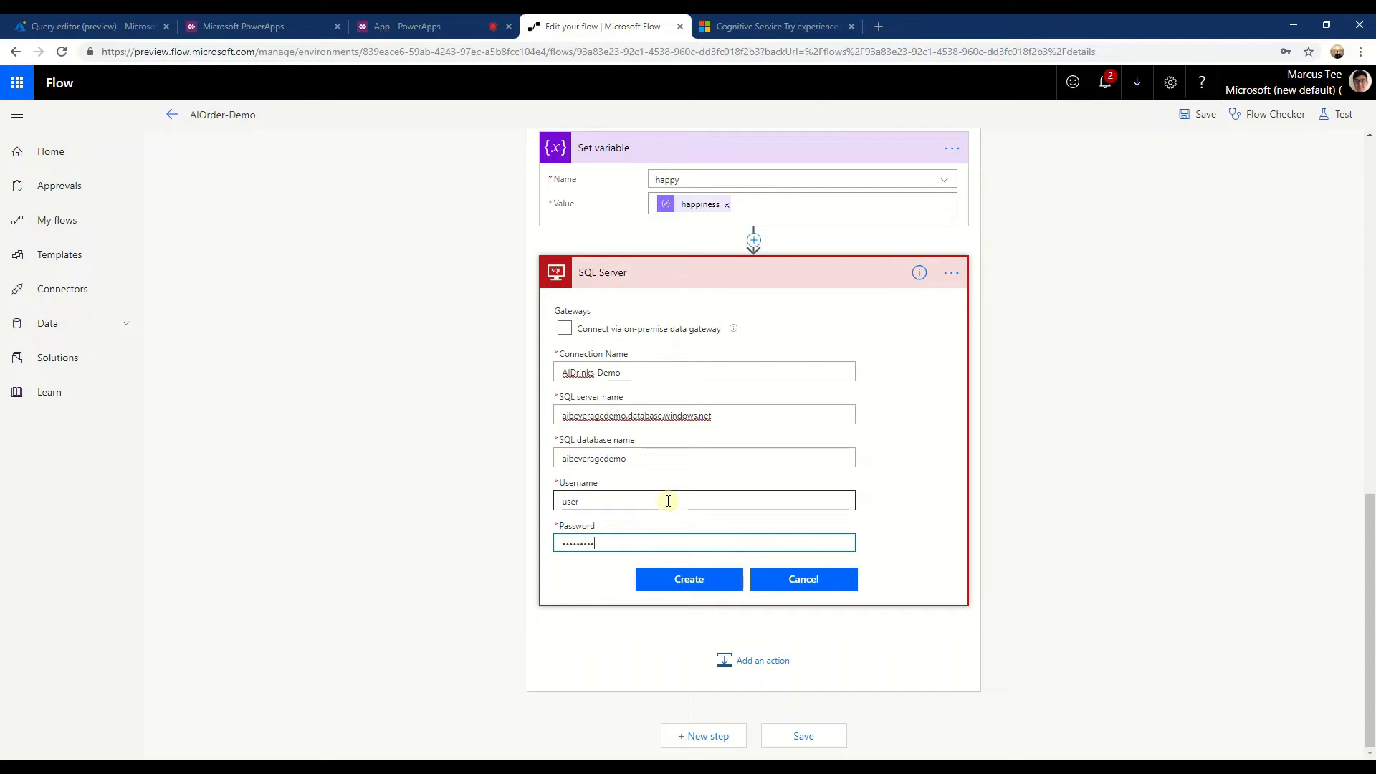
left_click(687, 578)
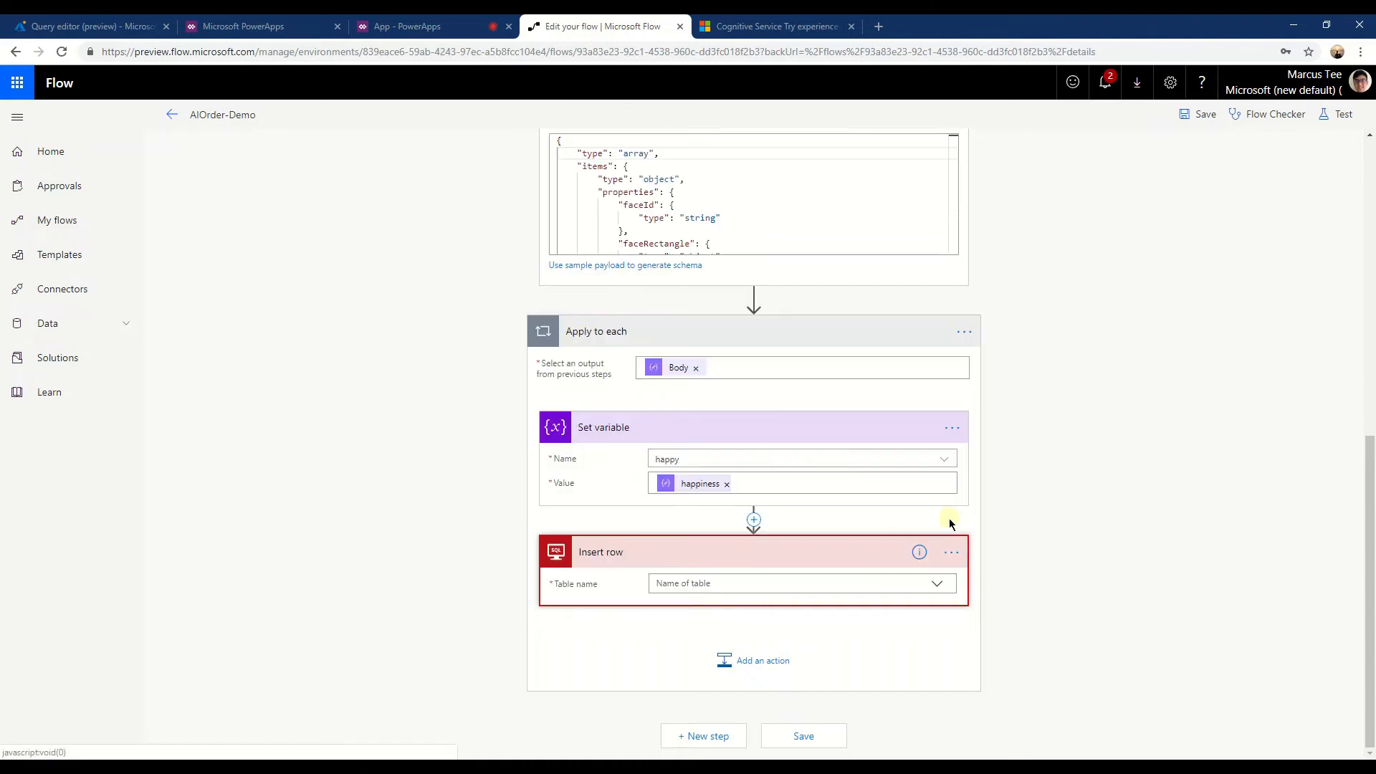
Target the happyFace table, mapping cameraId to id and the happy variable to happy
left_click(941, 584)
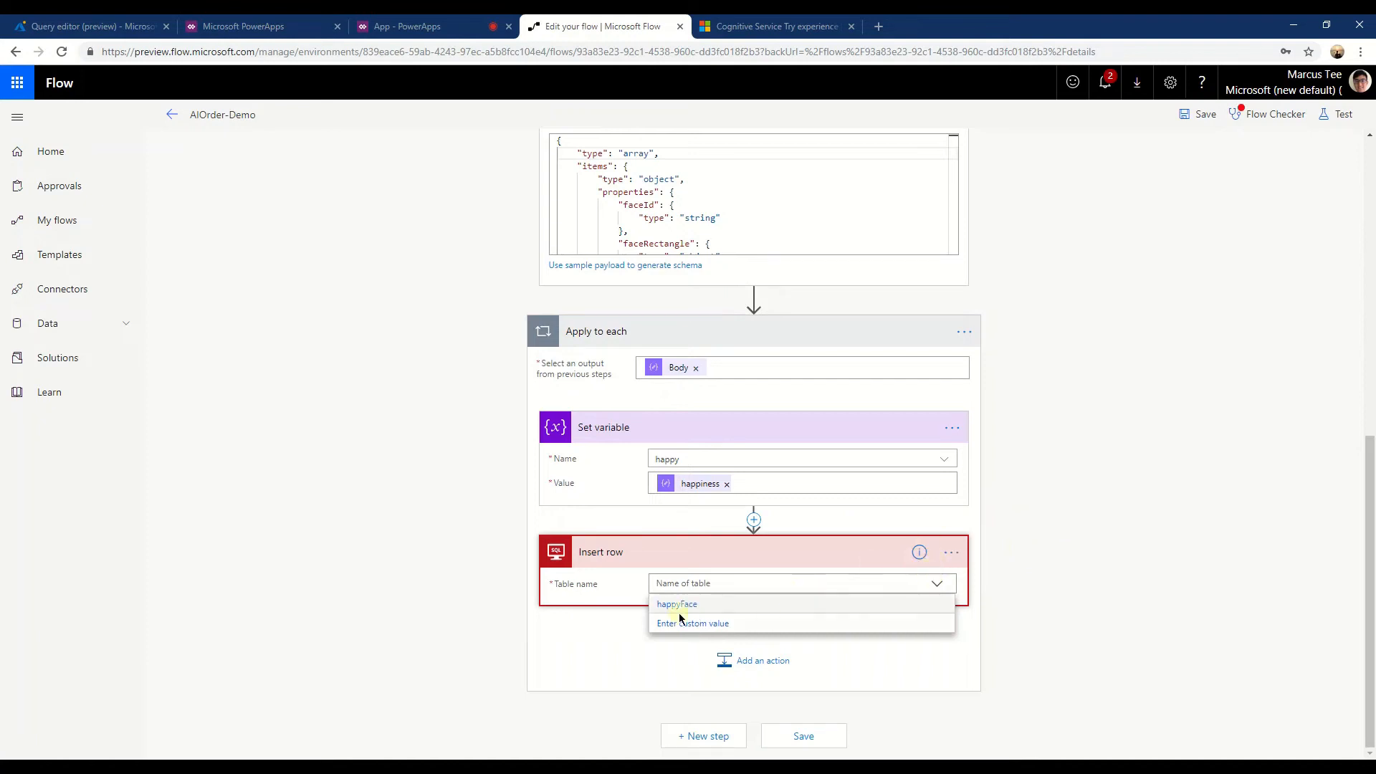
left_click(661, 606)
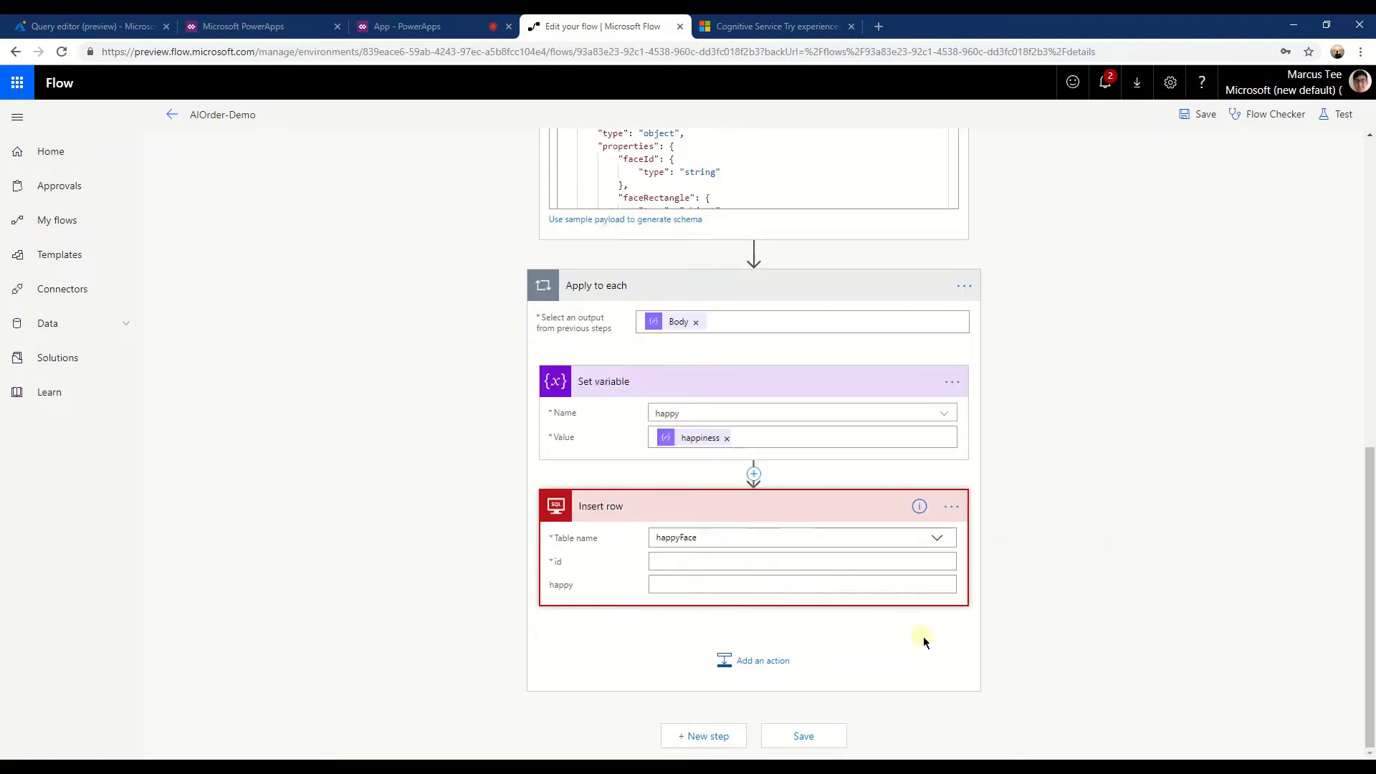
left_click(726, 562)
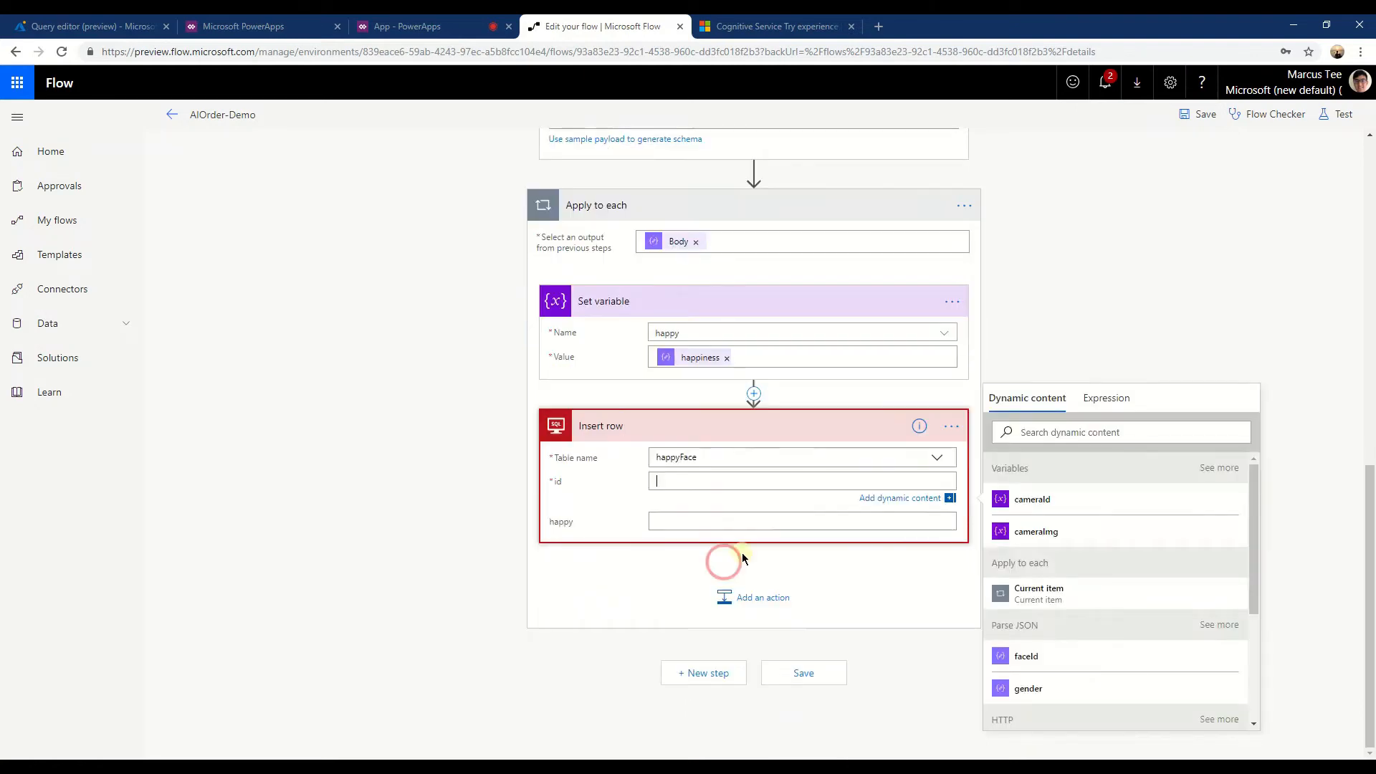
left_click(670, 479)
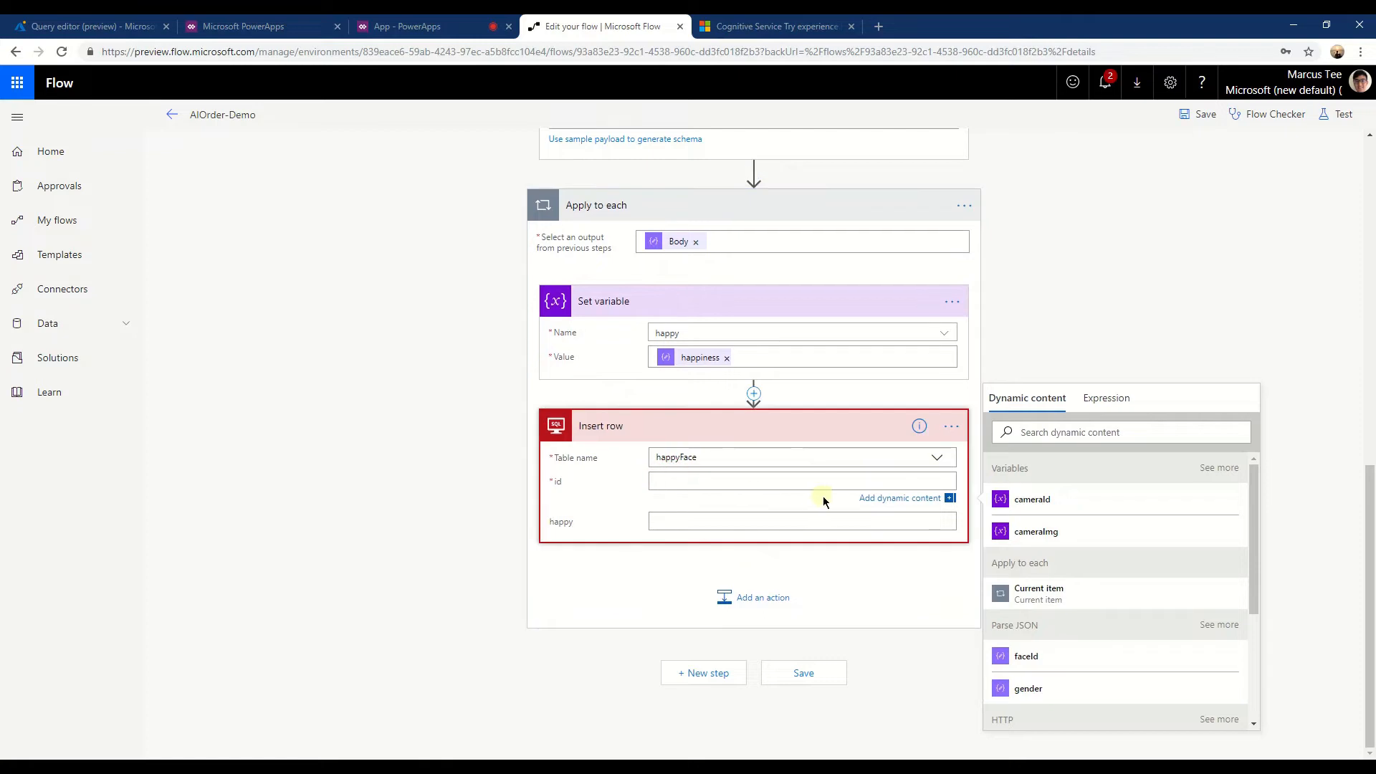
left_click(1024, 499)
left_click(781, 519)
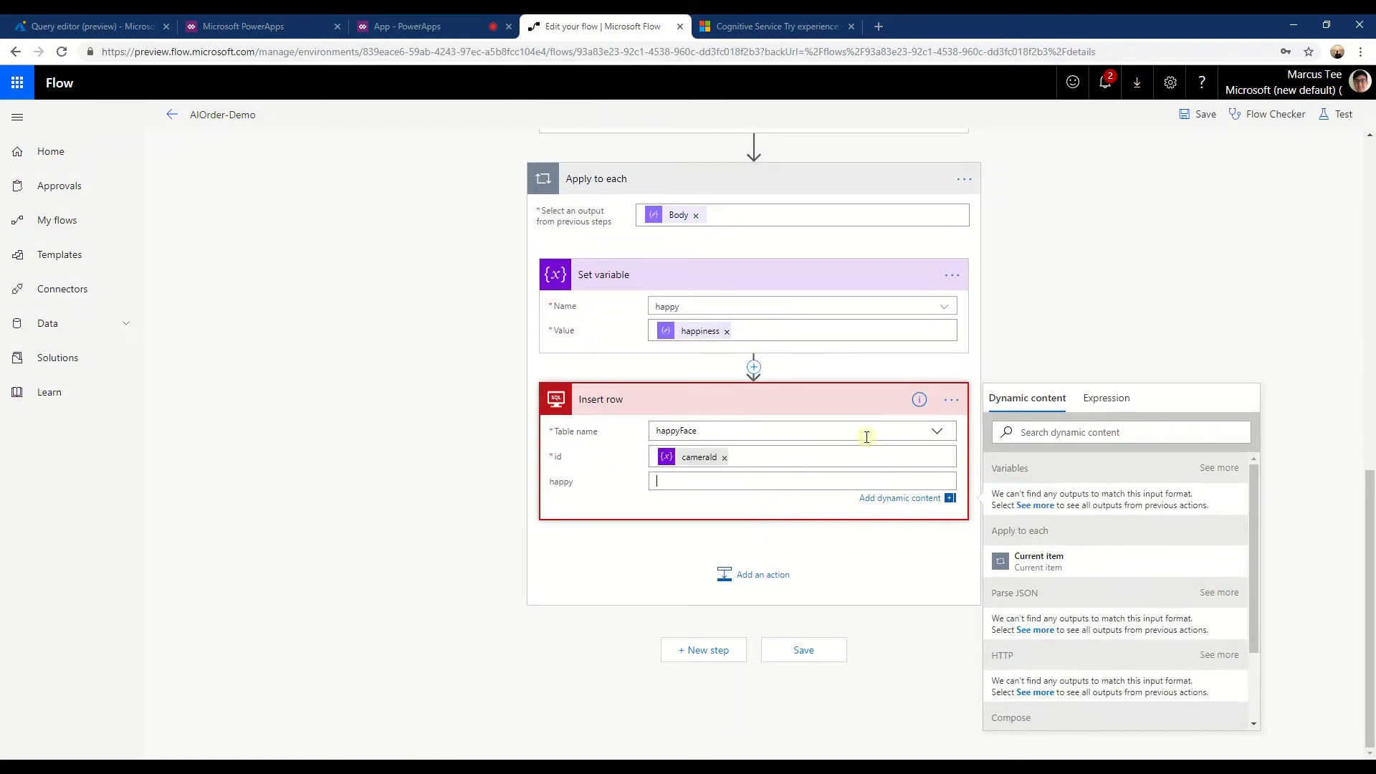
left_click(1216, 470)
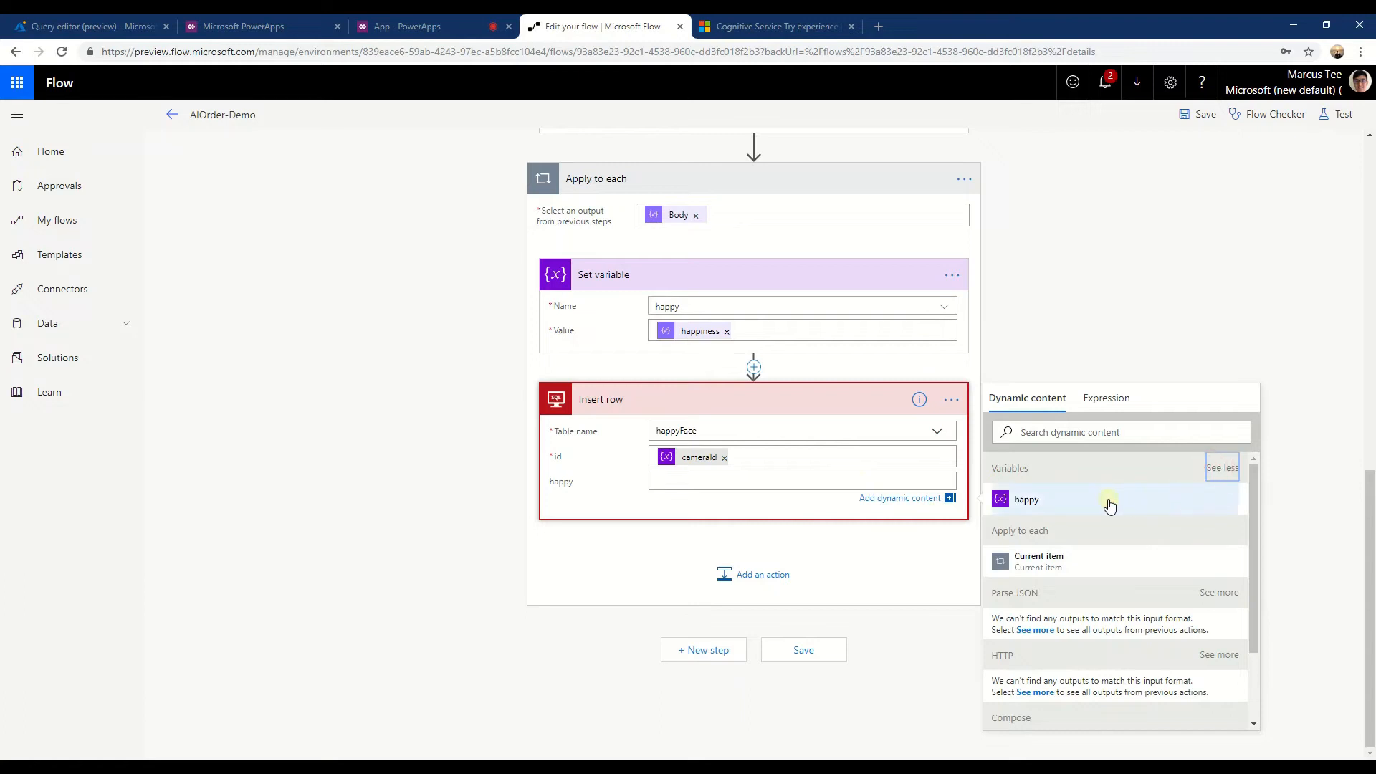
left_click(1105, 500)
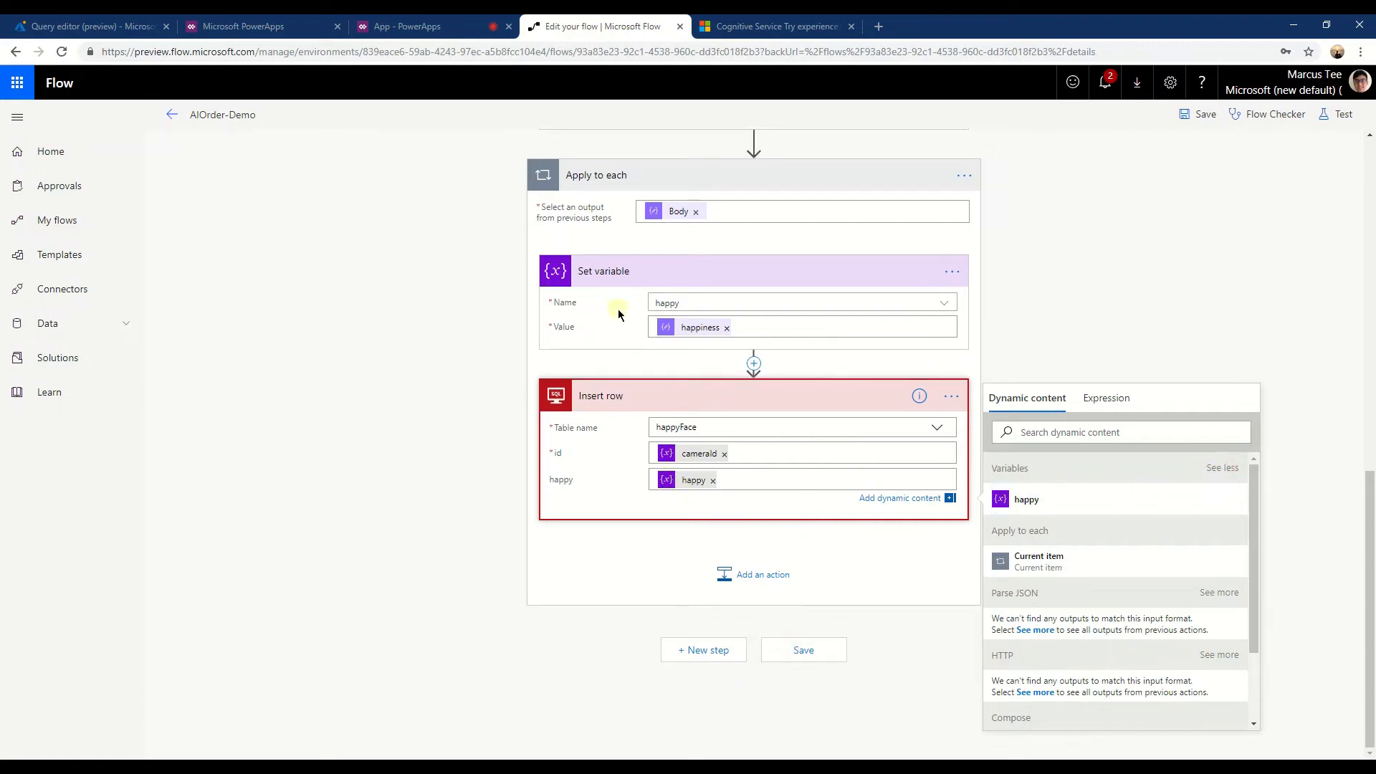
Save the flow, leave the editor, and show Screen1 in PowerApps studio
scroll(618, 314, "up", 1)
scroll(454, 318, "up", 10)
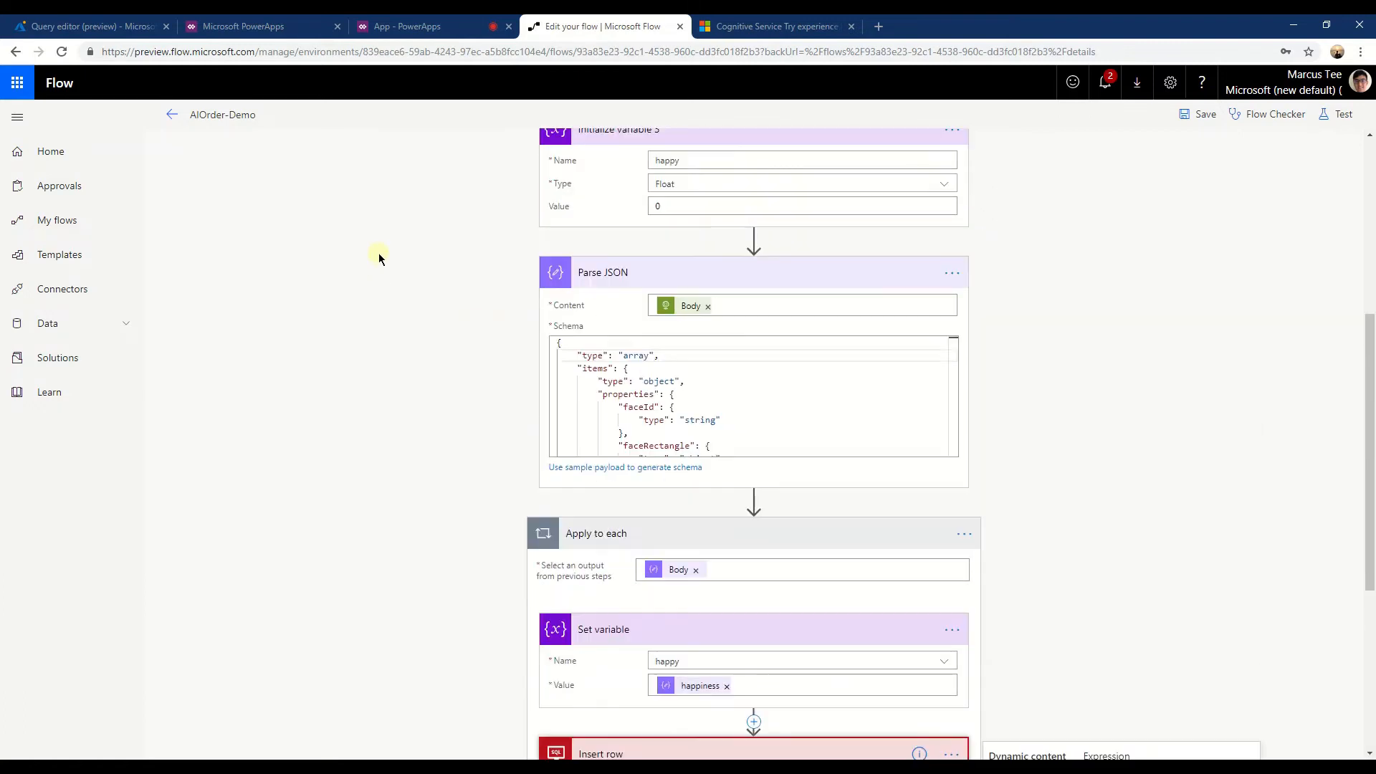
scroll(817, 252, "down", 10)
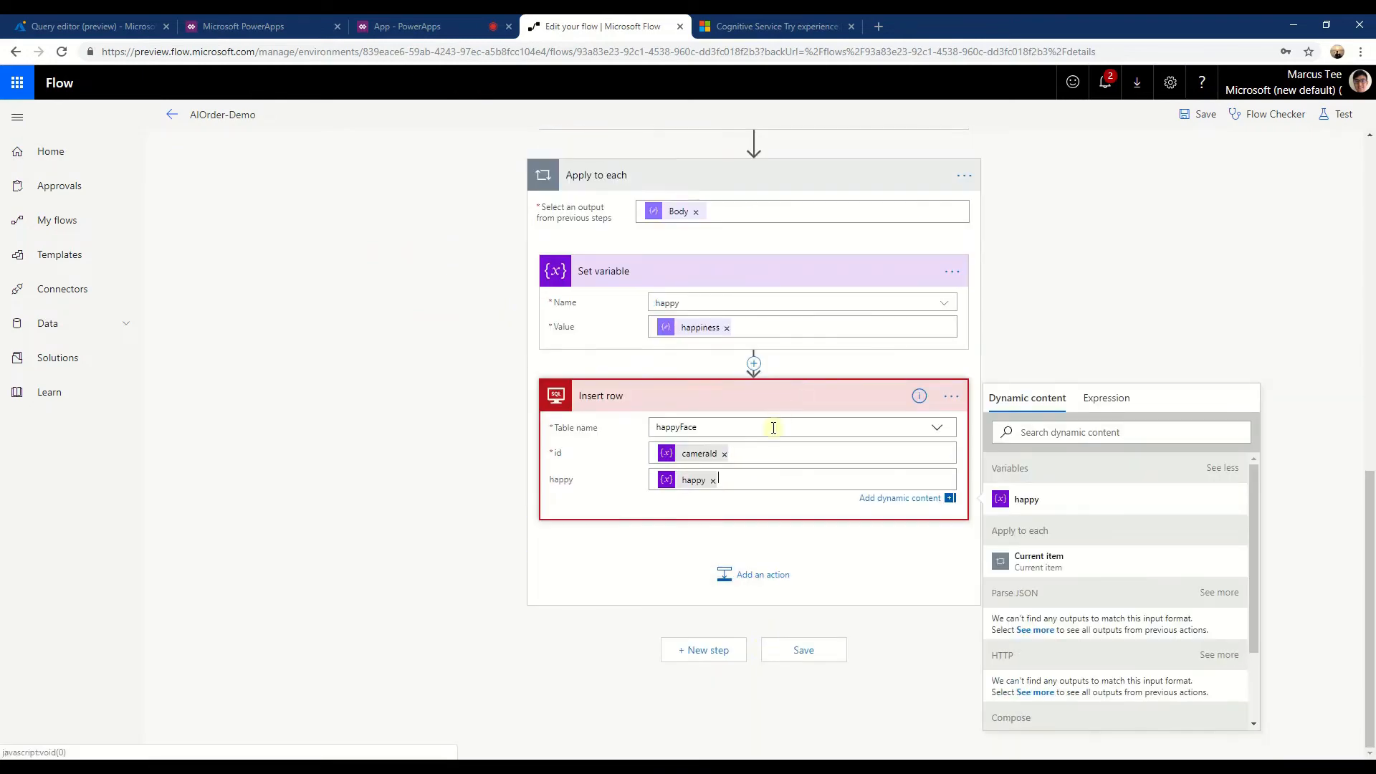
left_click(806, 651)
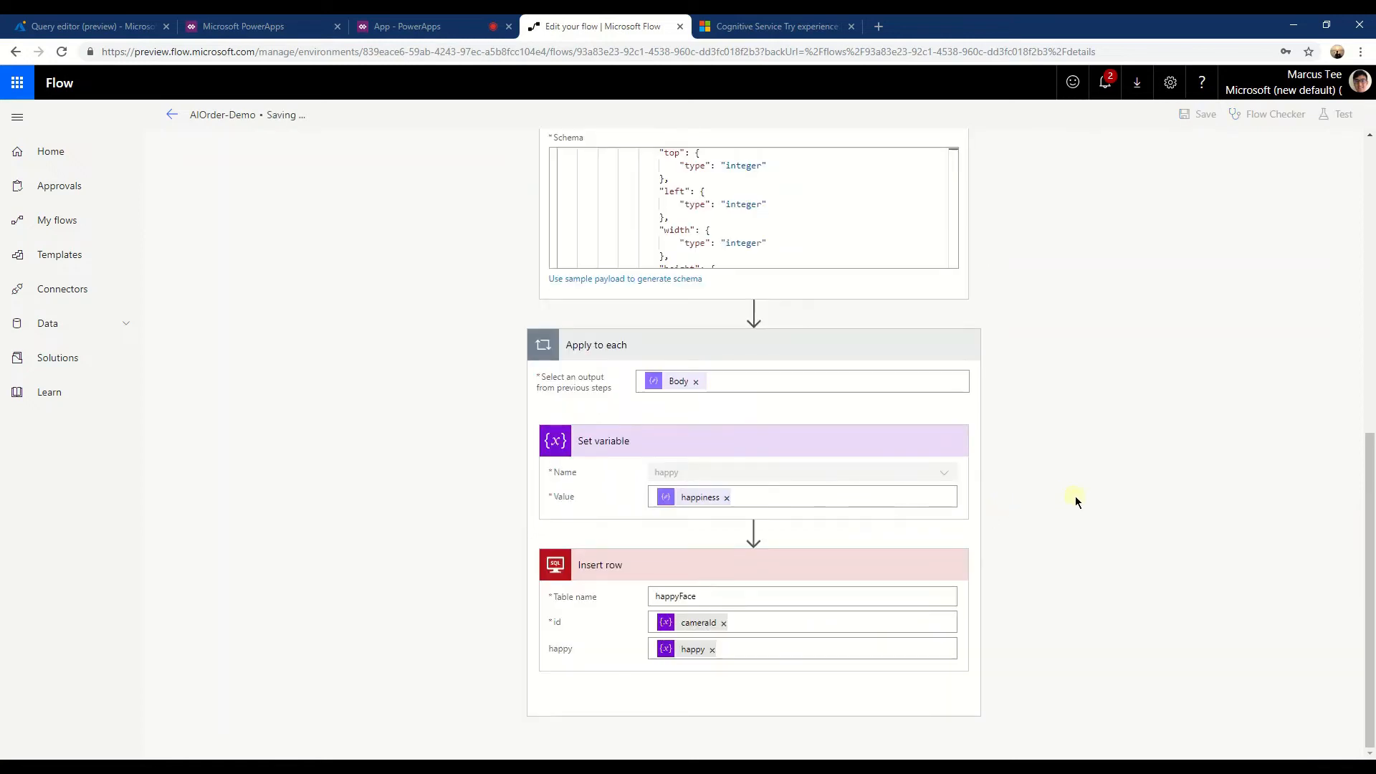
scroll(1075, 496, "up", 8)
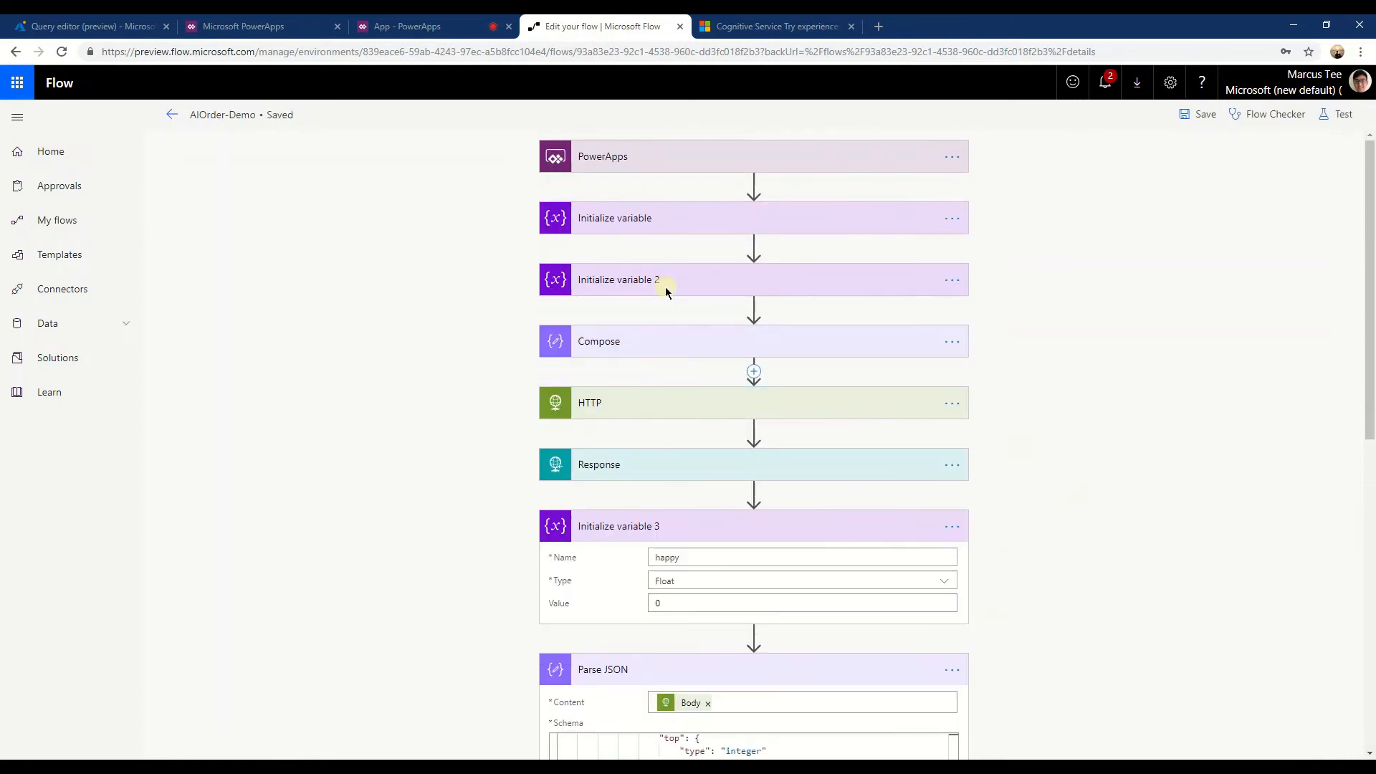
left_click(172, 114)
left_click(750, 179)
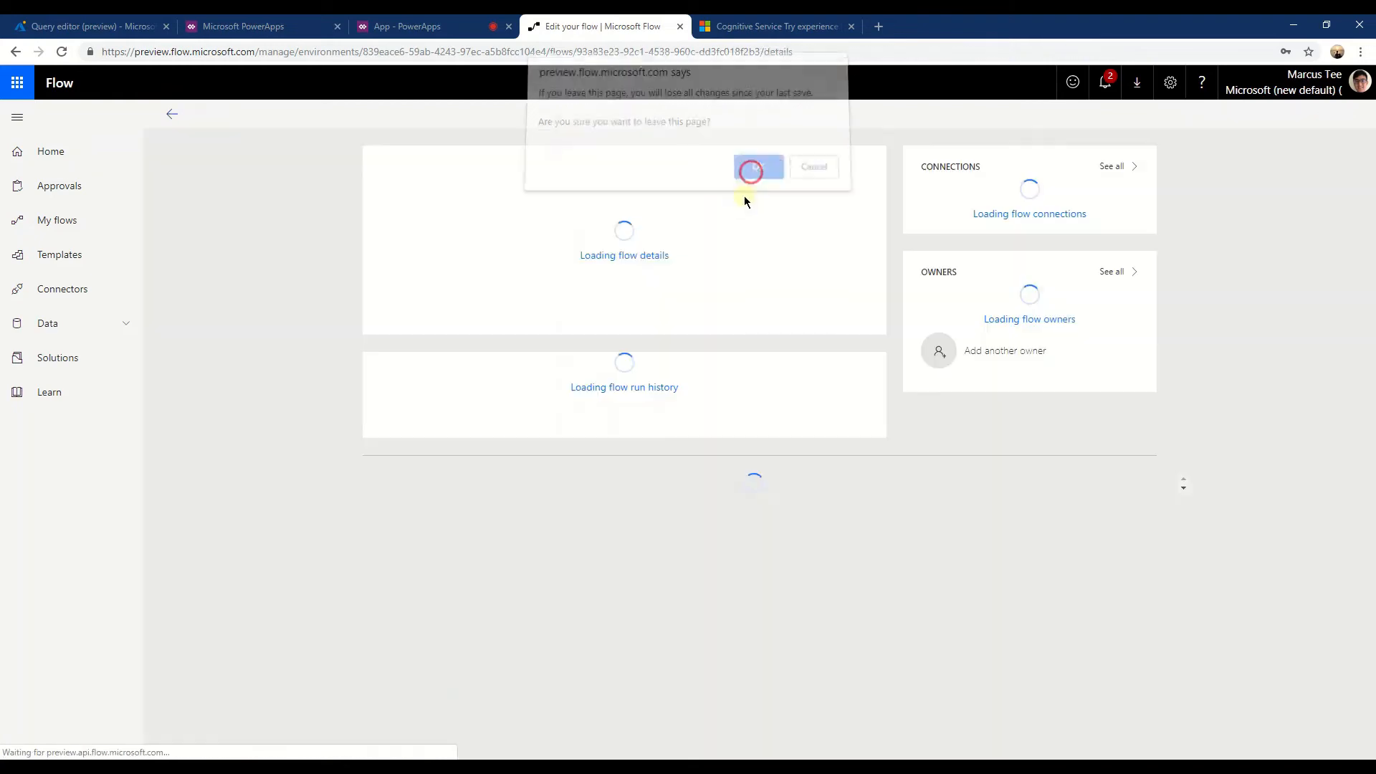
left_click(422, 24)
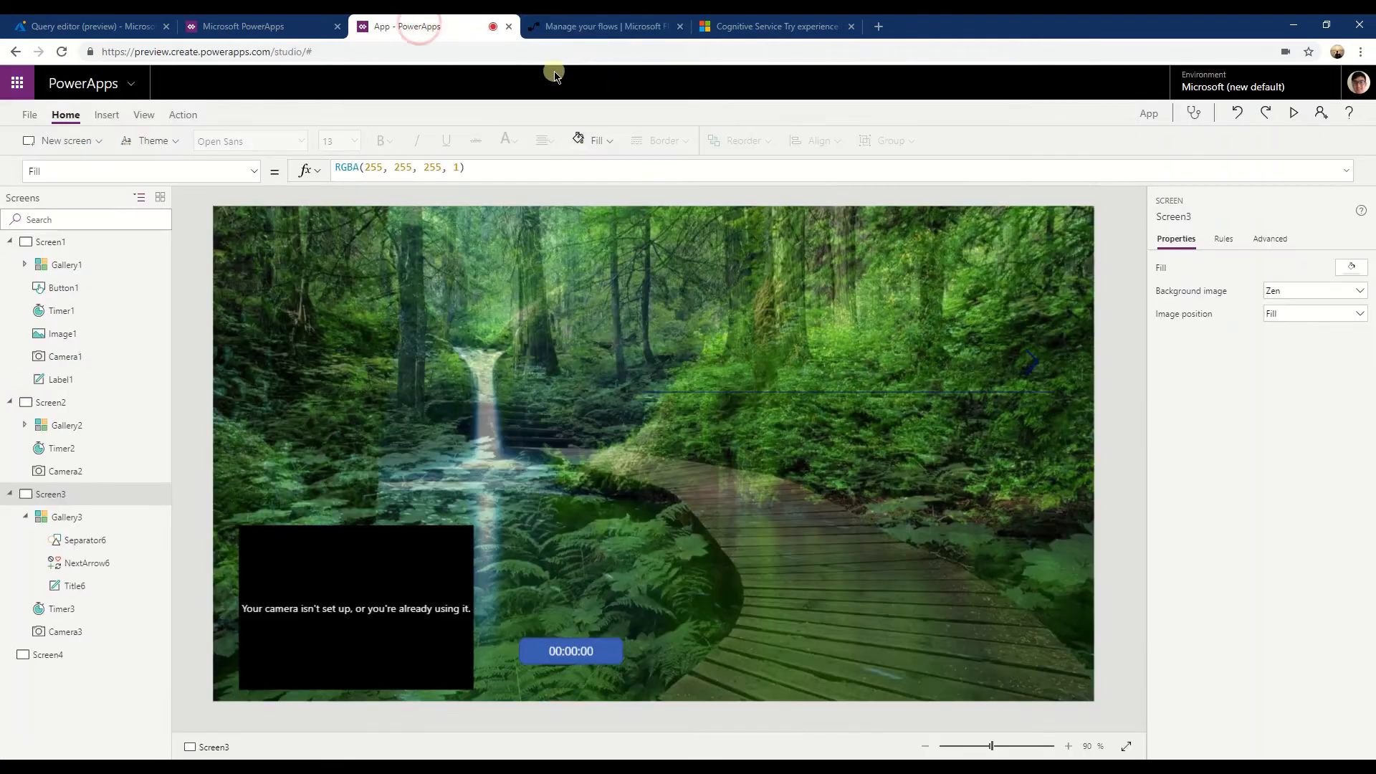
left_click(104, 237)
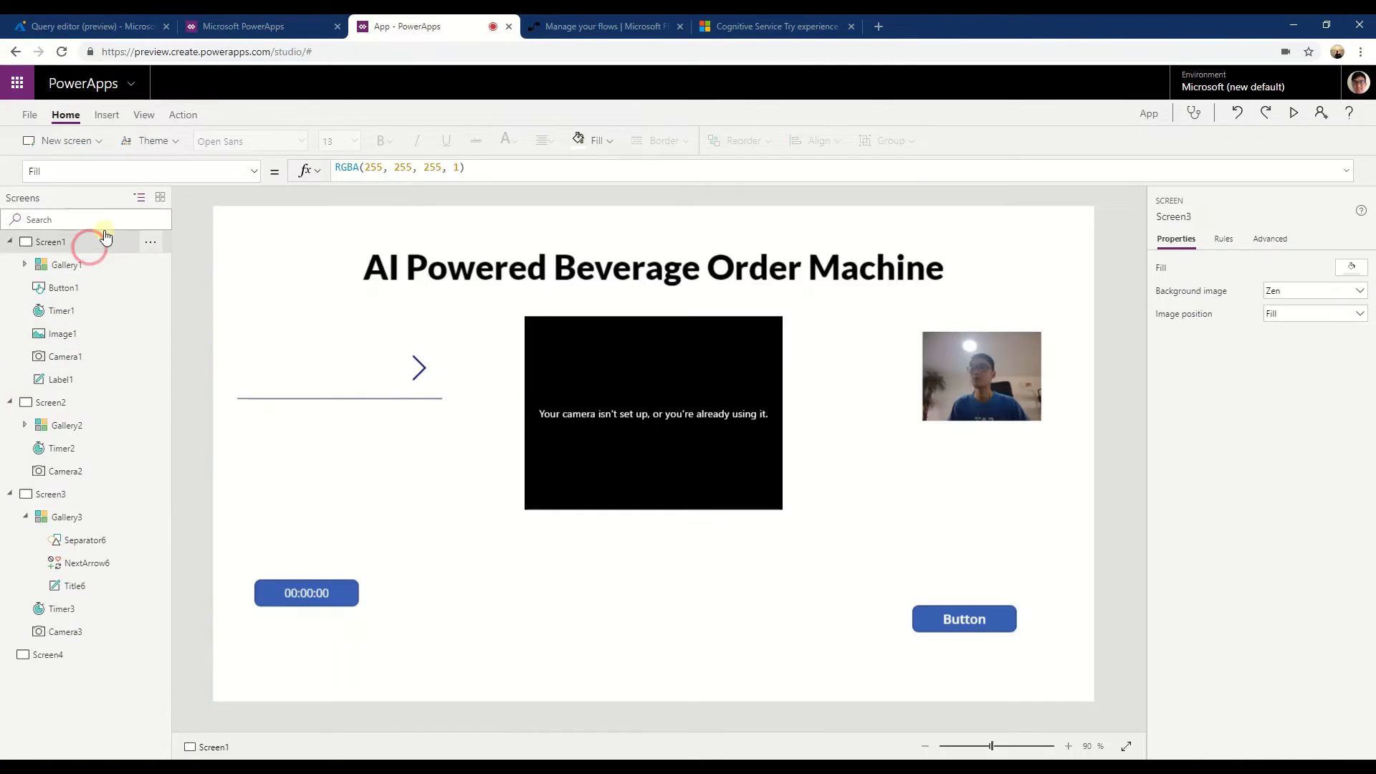
left_click(648, 607)
Run SELECT * FROM happyface in the Azure query editor, then return to PowerApps studio
left_click(114, 29)
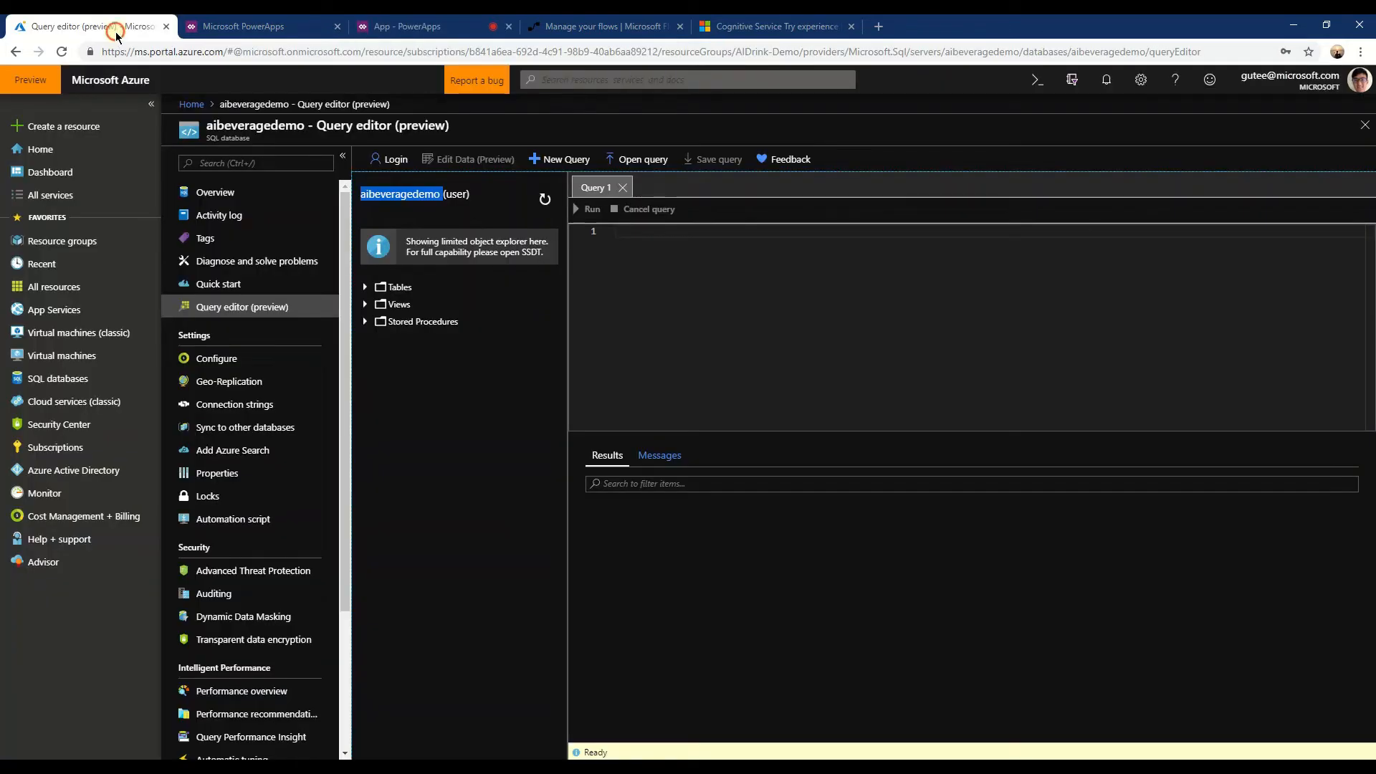
left_click(666, 263)
type("SE")
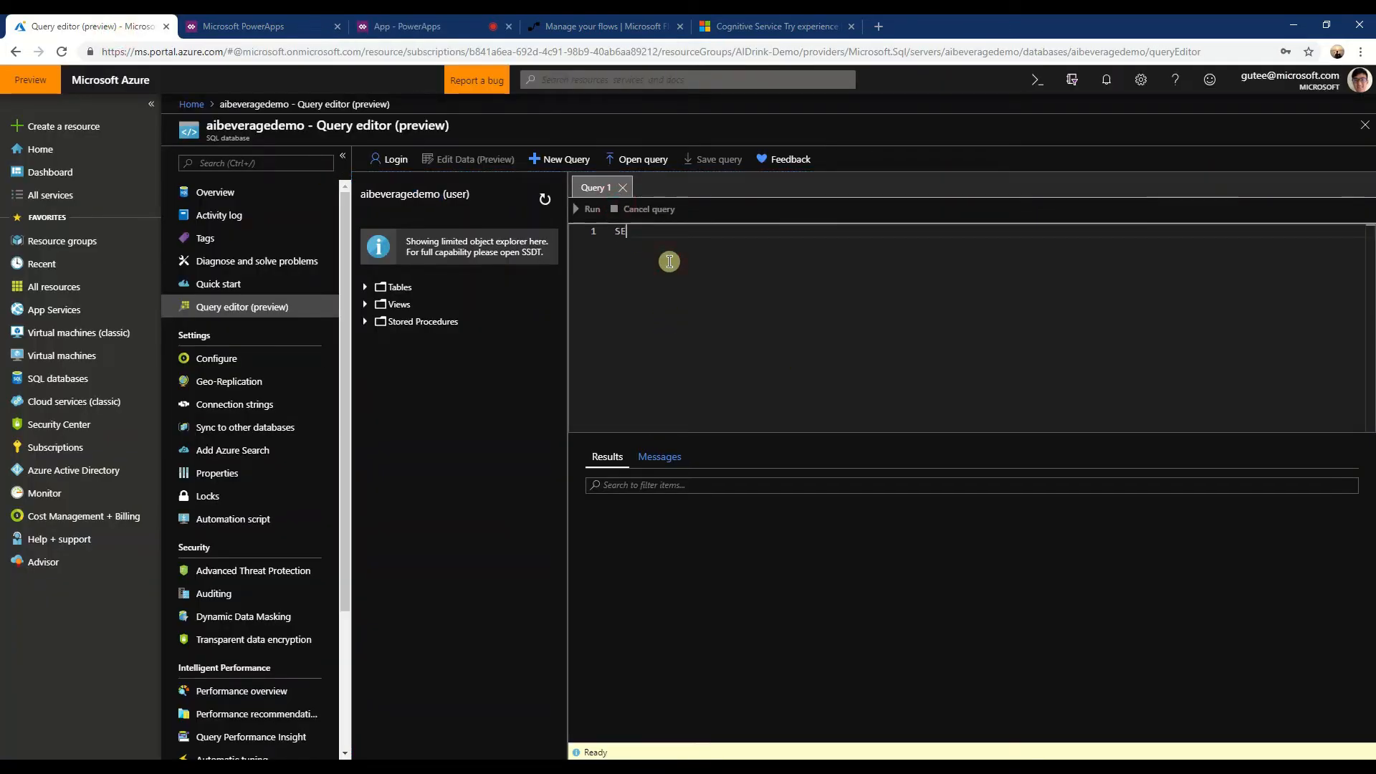
type("LECT * ")
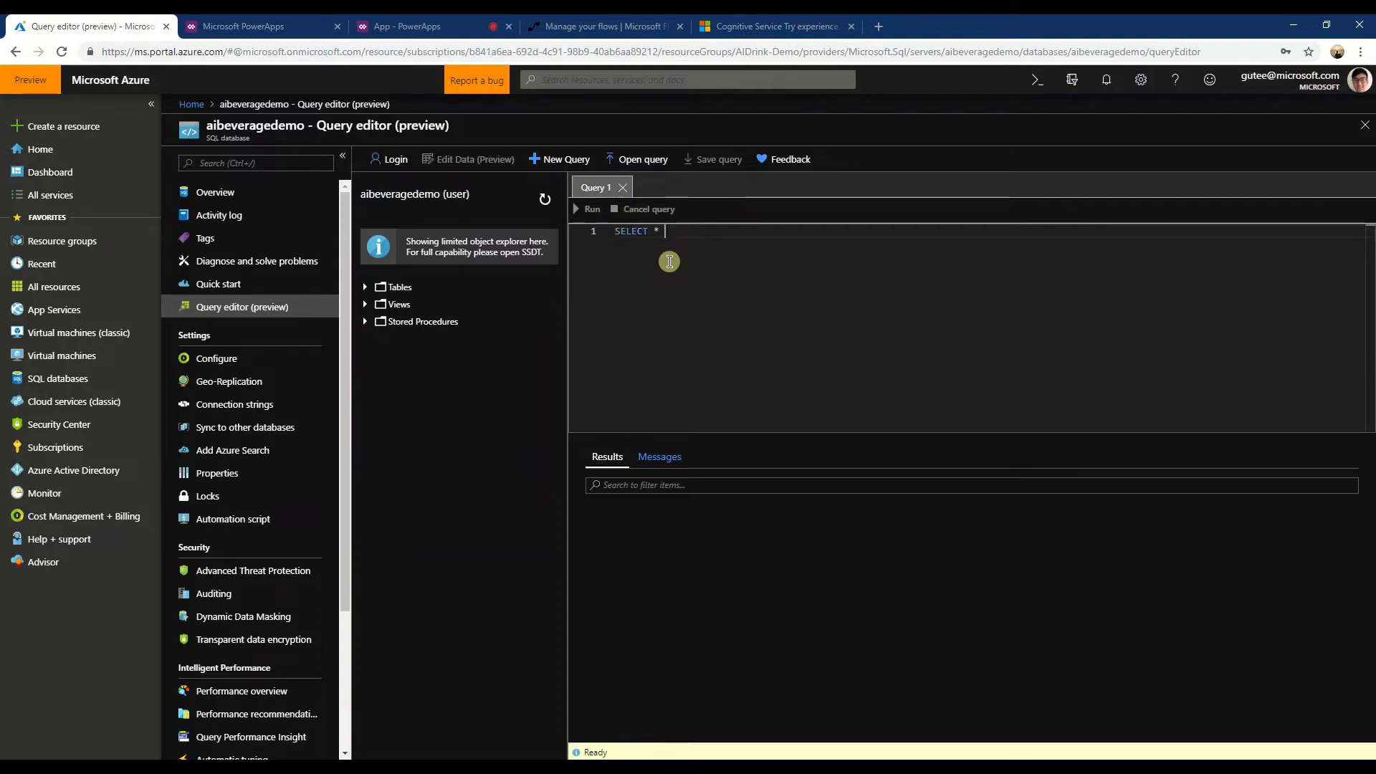
type("FROM happyface")
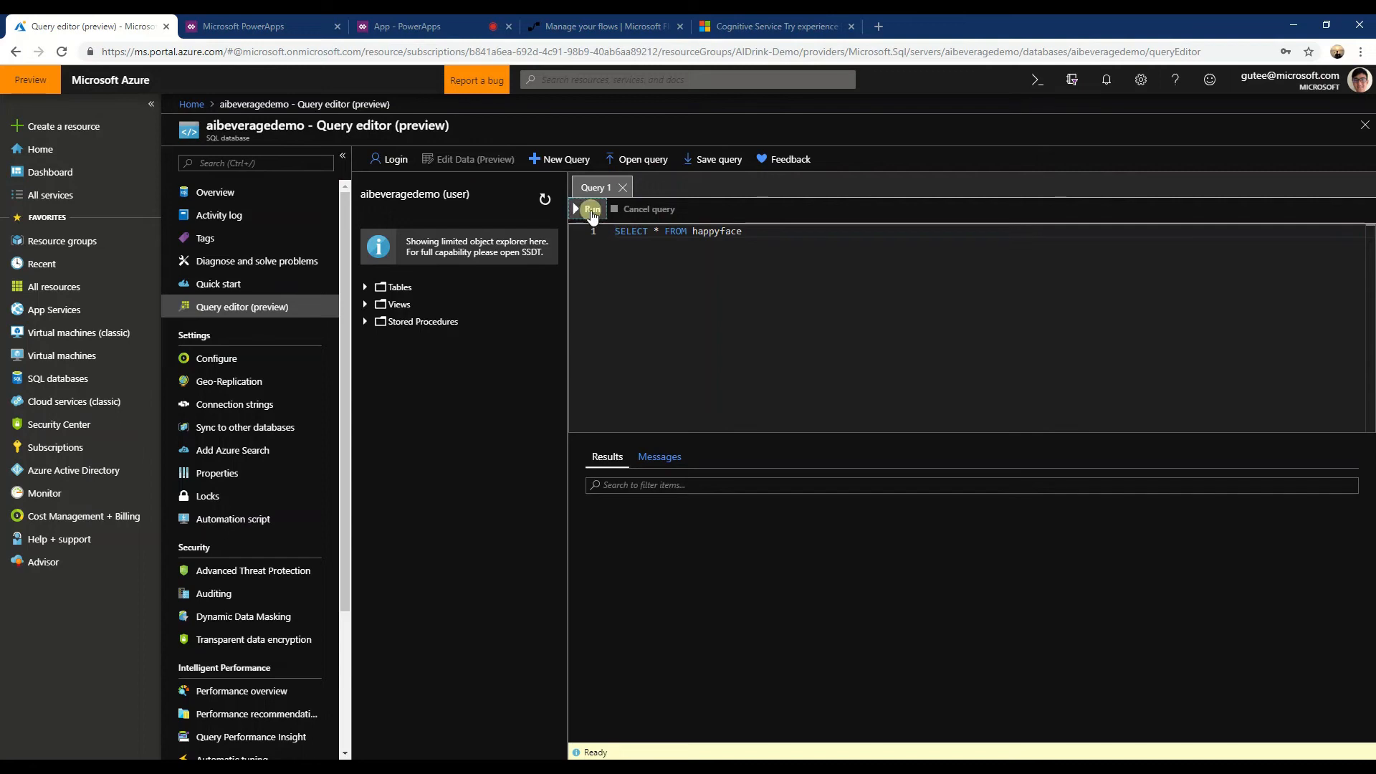
left_click(587, 208)
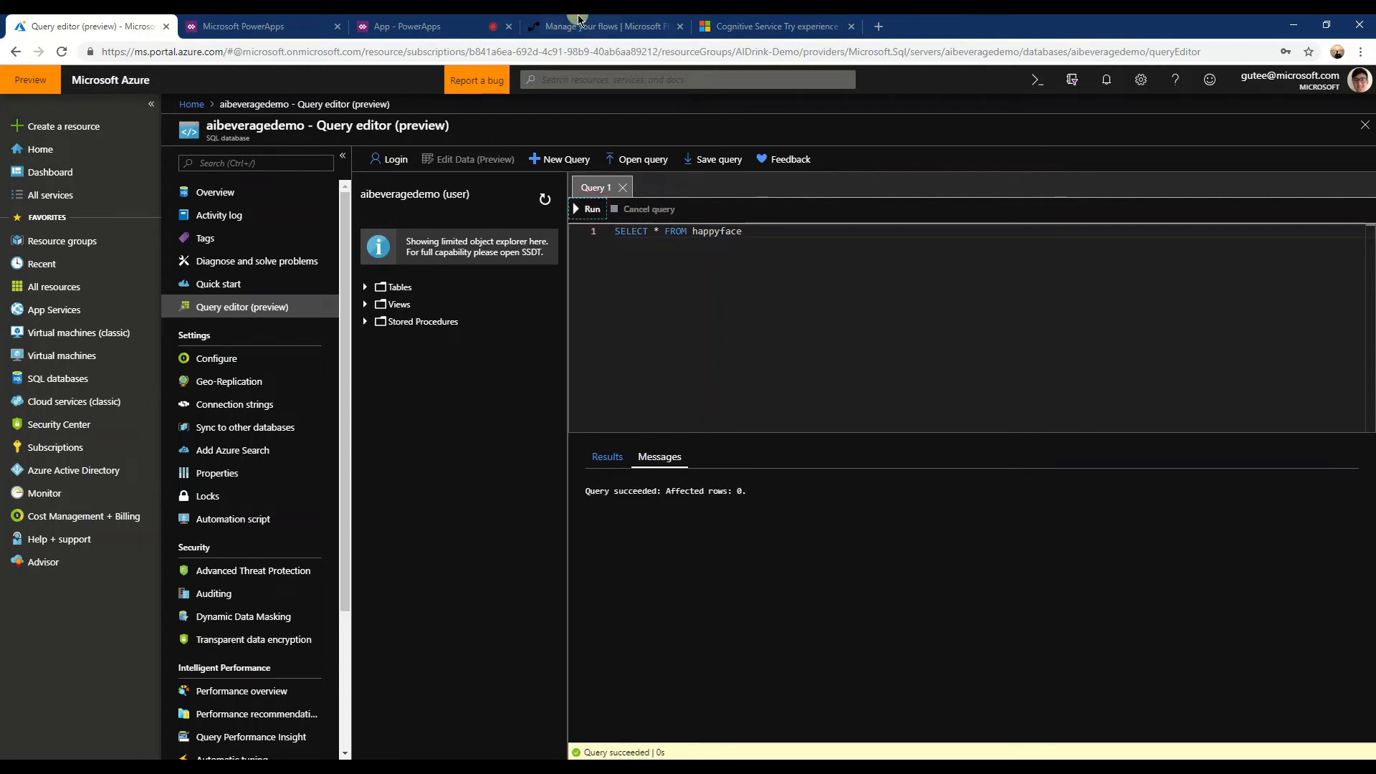
left_click(453, 26)
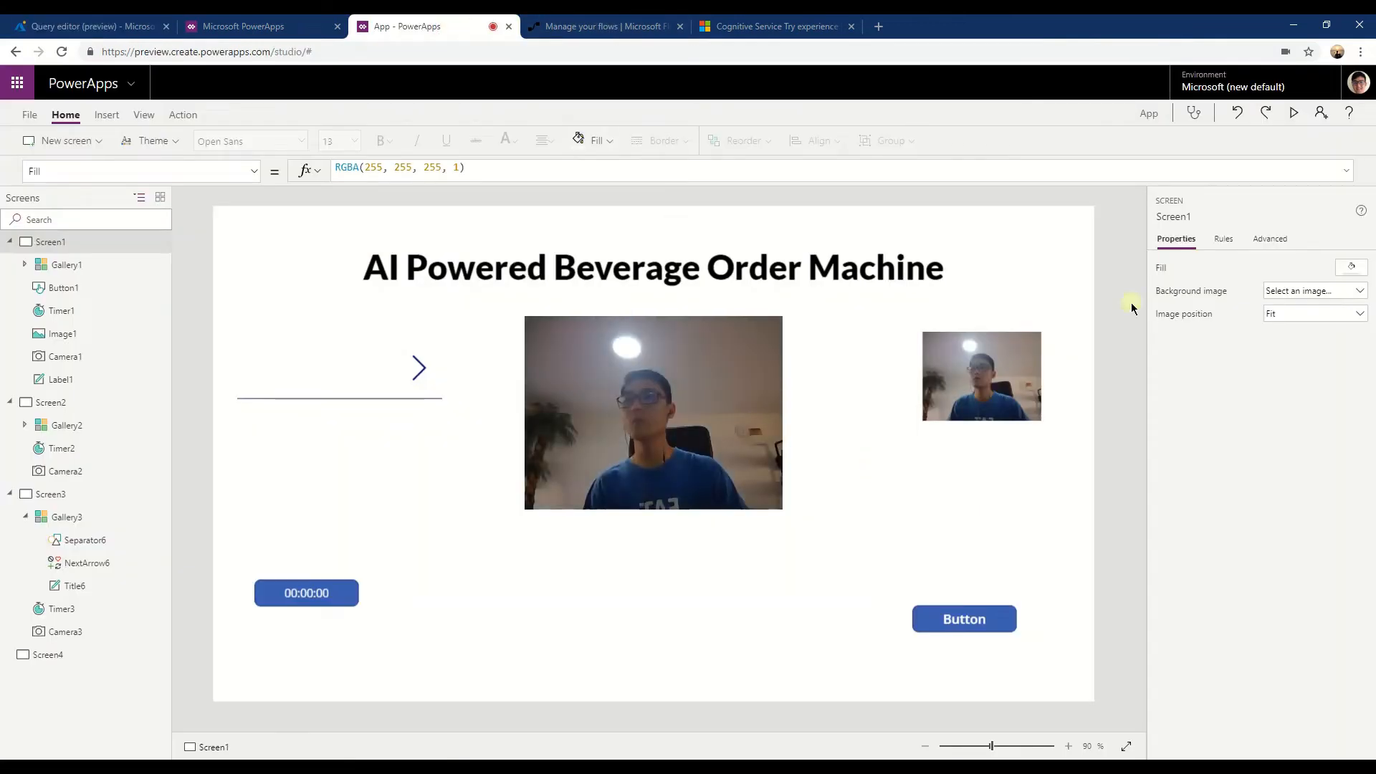
Preview the app, moving from the order screen to the beach and then forest screens
left_click(1294, 114)
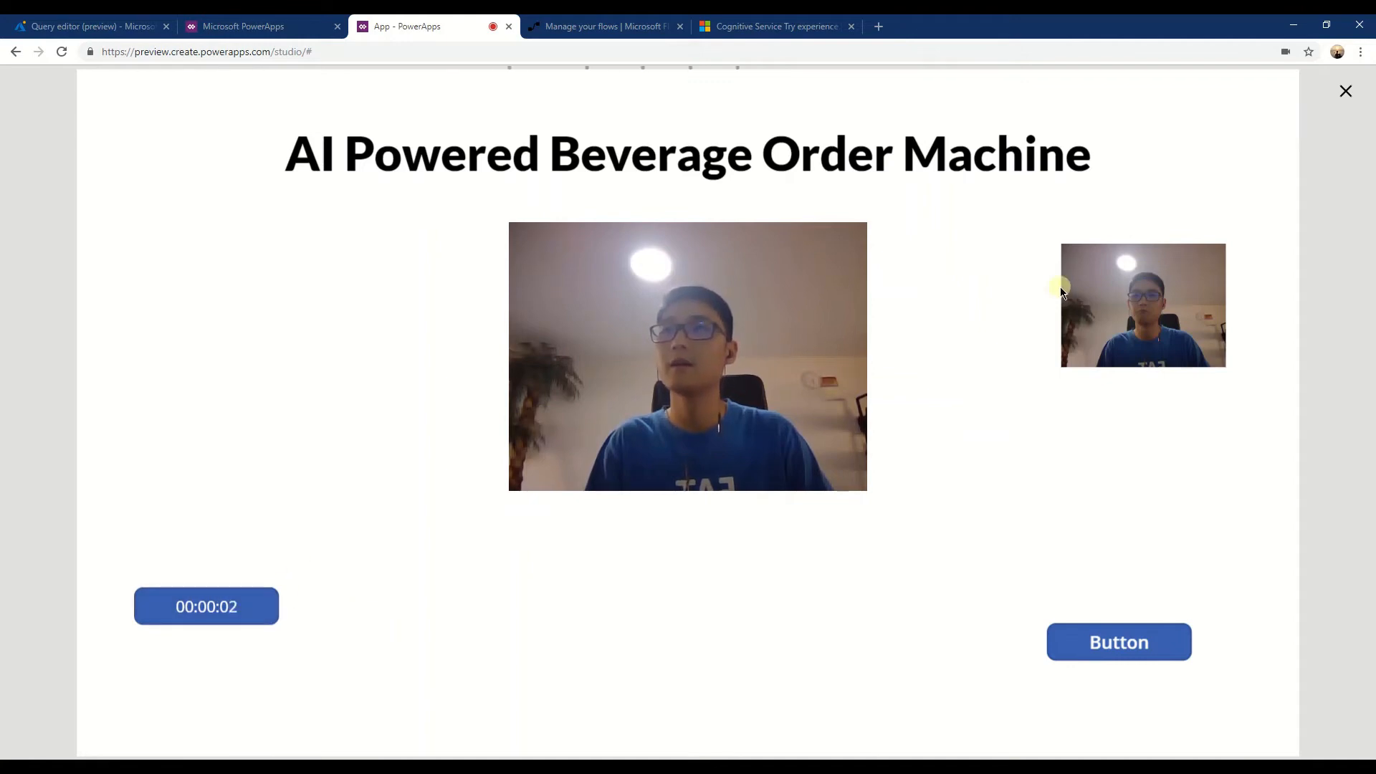
left_click(237, 306)
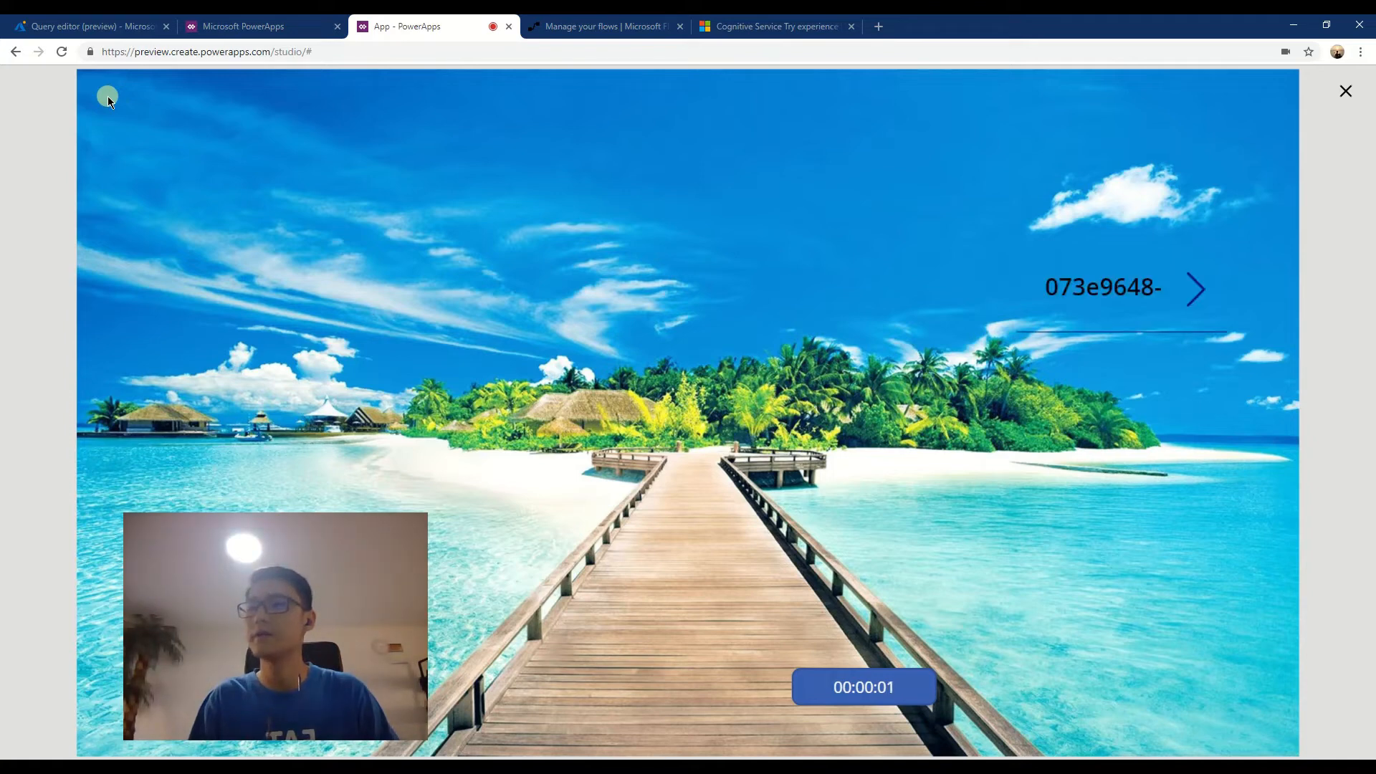
left_click(1212, 305)
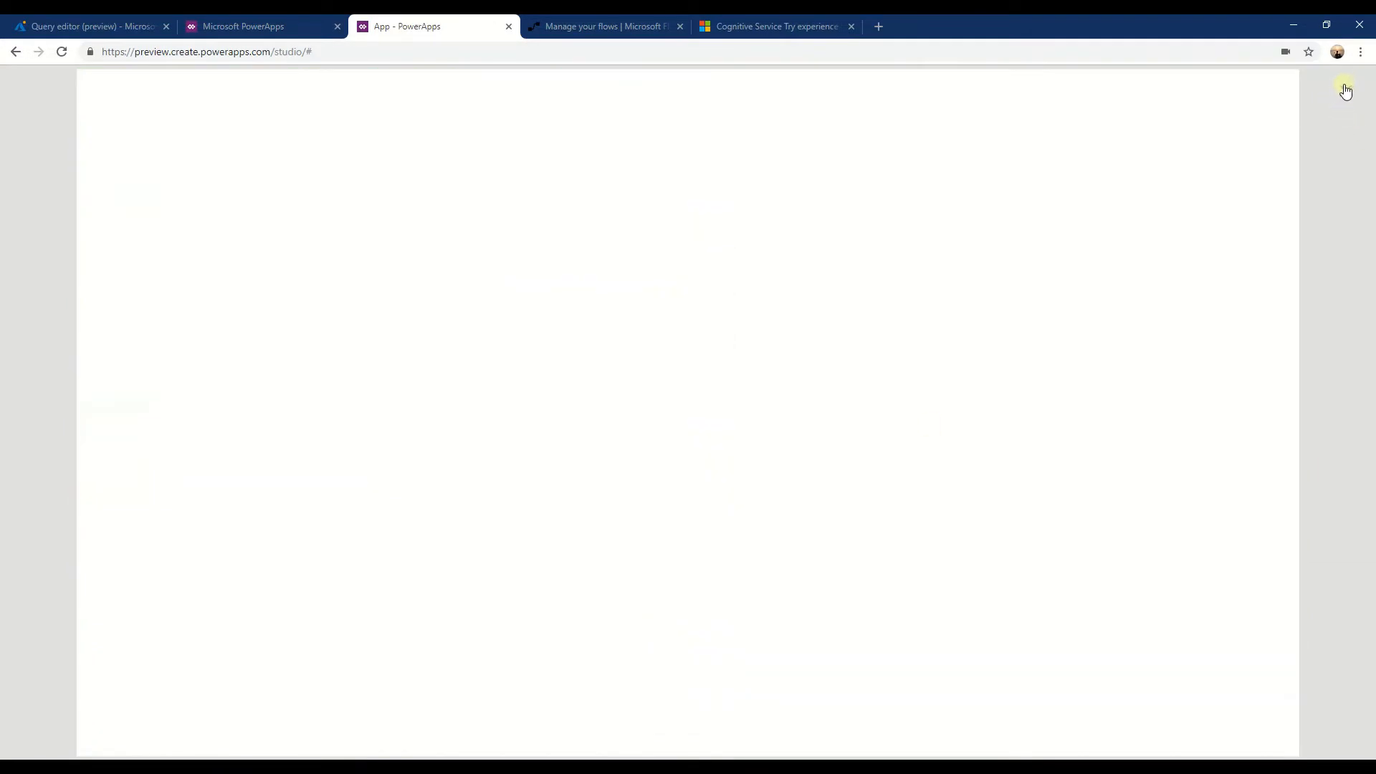
Close the preview, reload AIOrder-Demo's run history, and review a failed and a successful run
left_click(1346, 91)
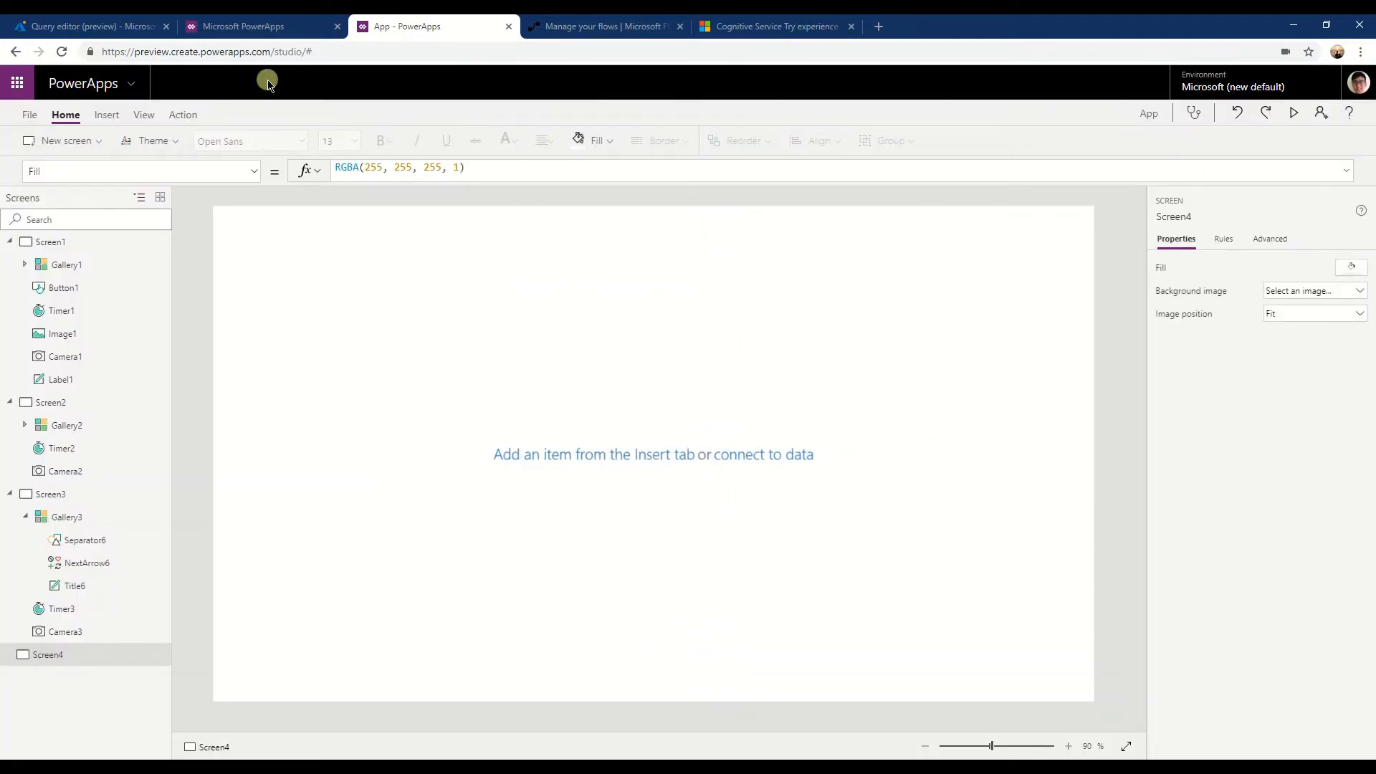
left_click(617, 29)
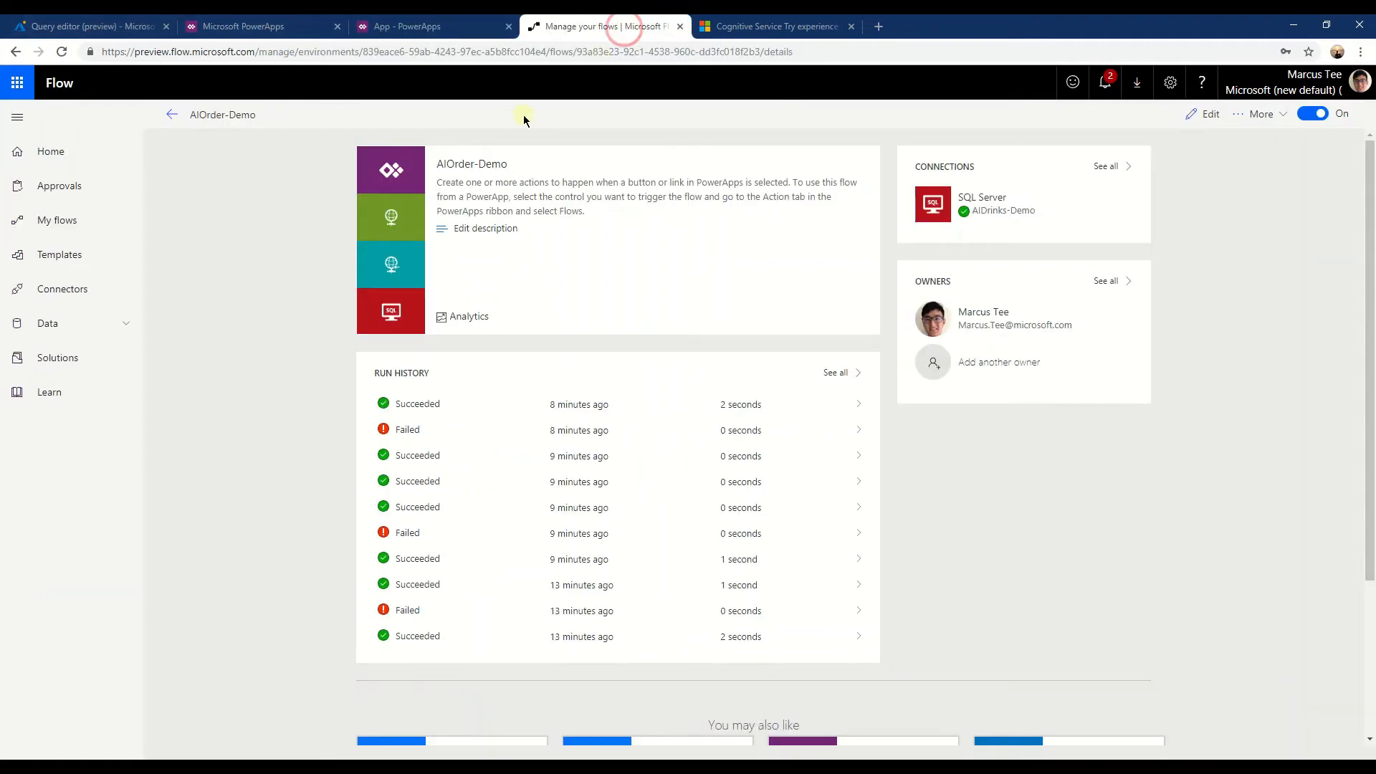
left_click(61, 52)
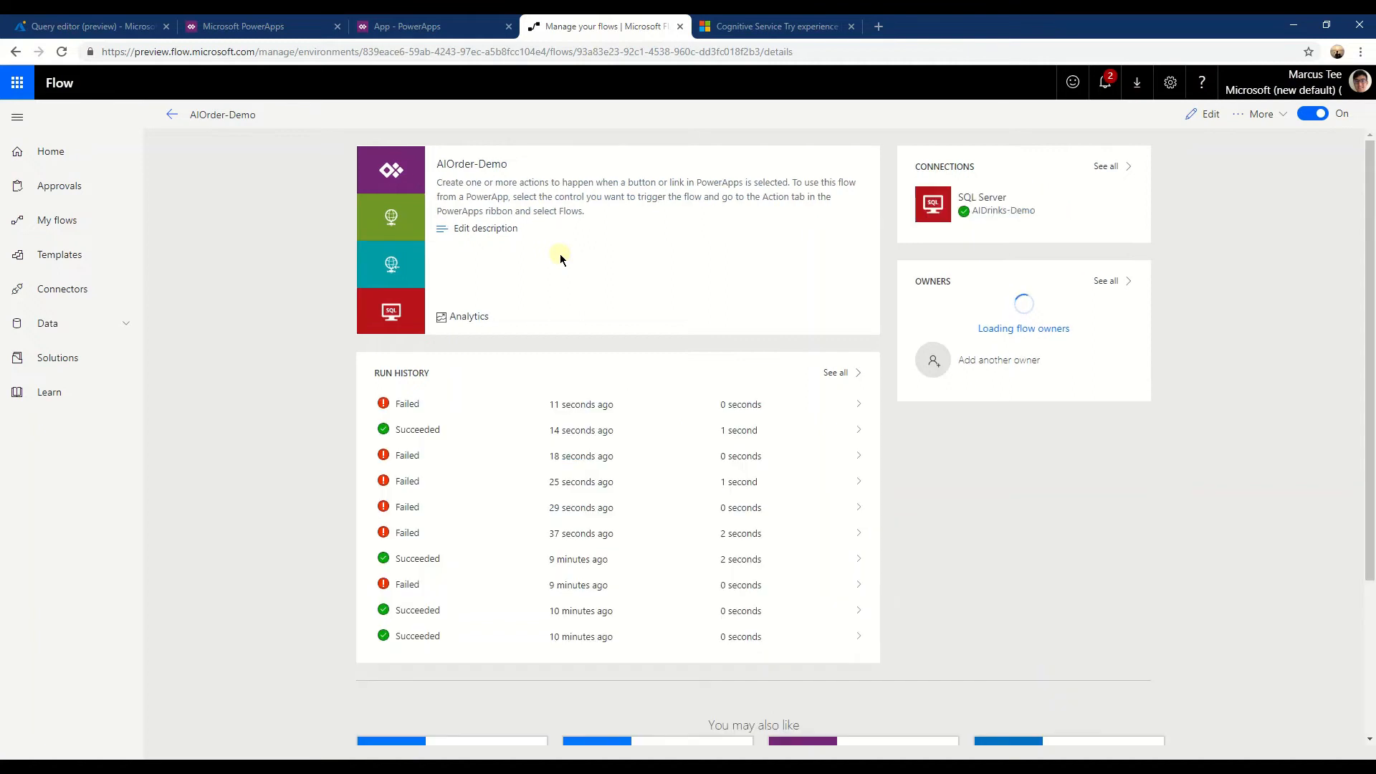
left_click(498, 410)
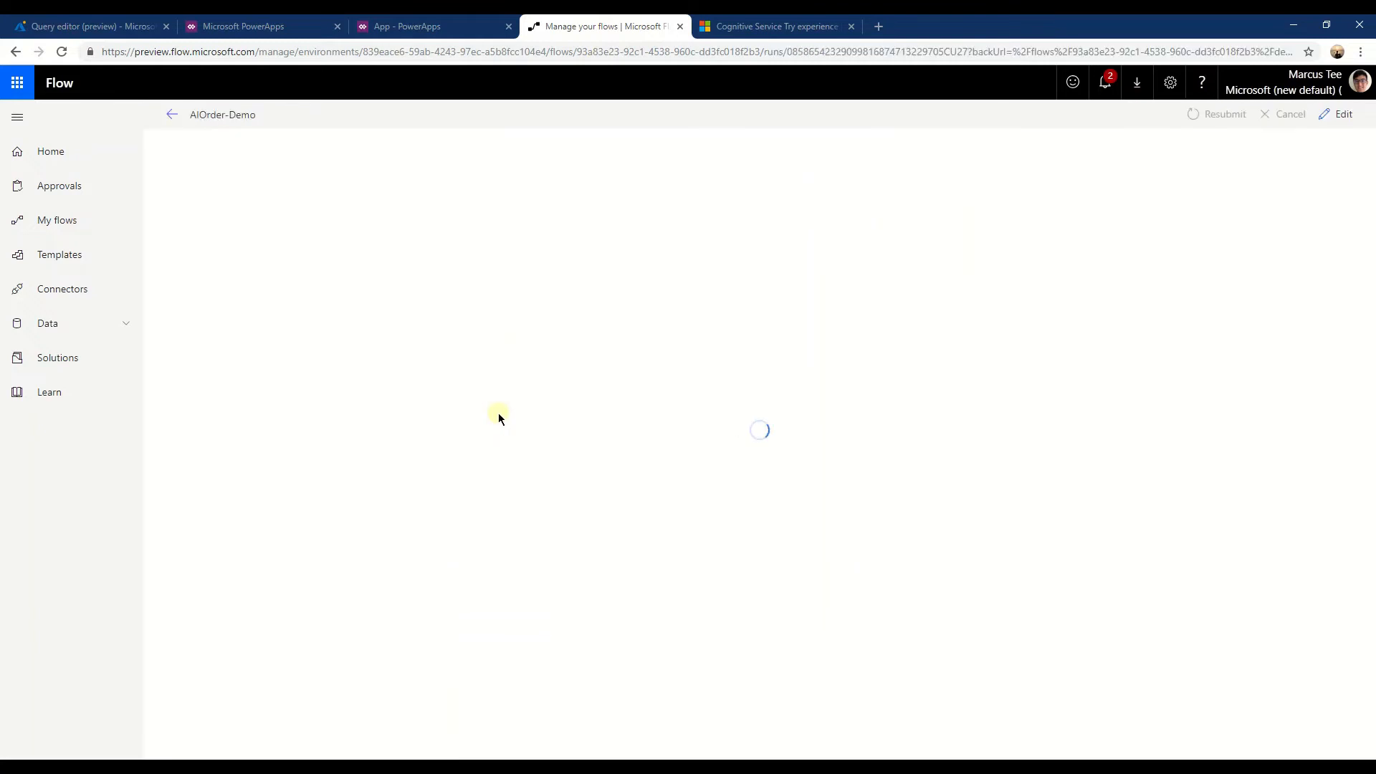
left_click(181, 111)
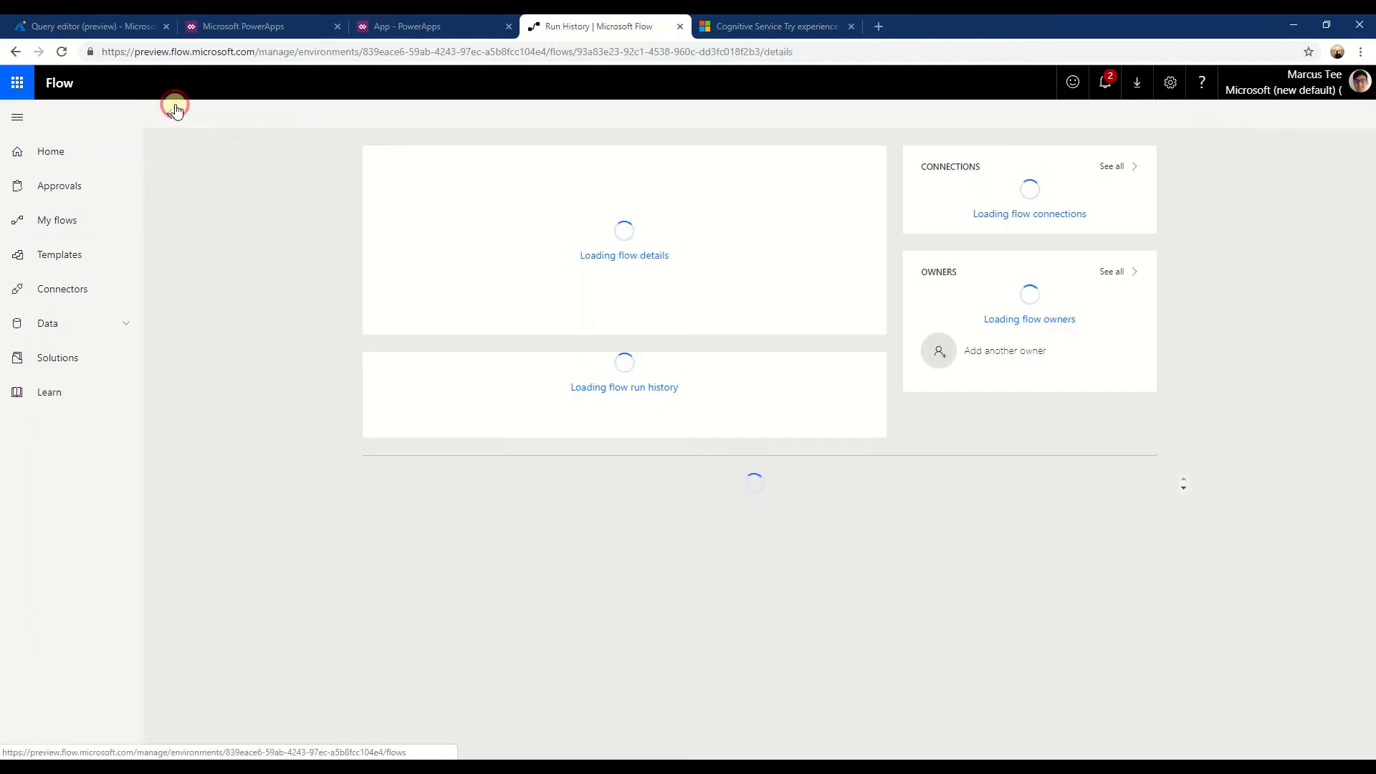
left_click(504, 431)
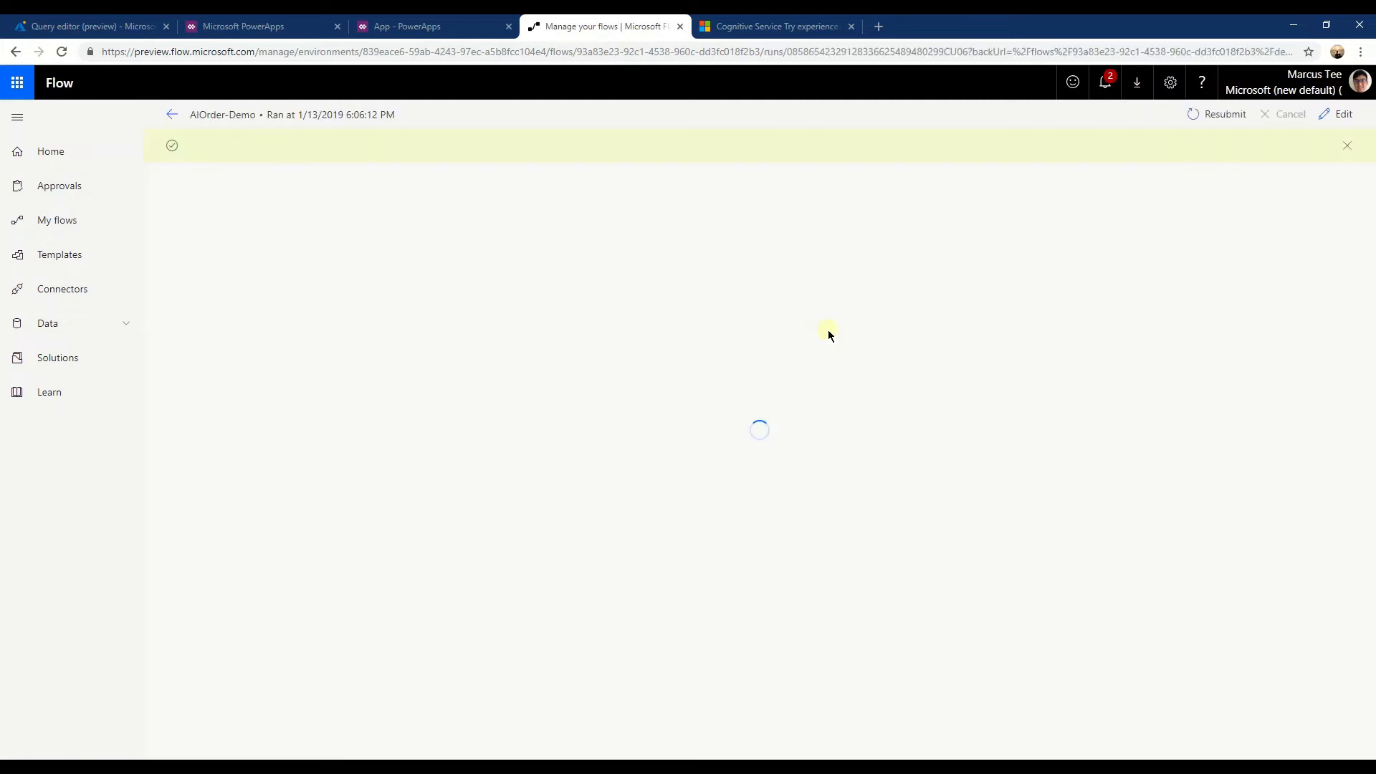
scroll(802, 630, "down", 2)
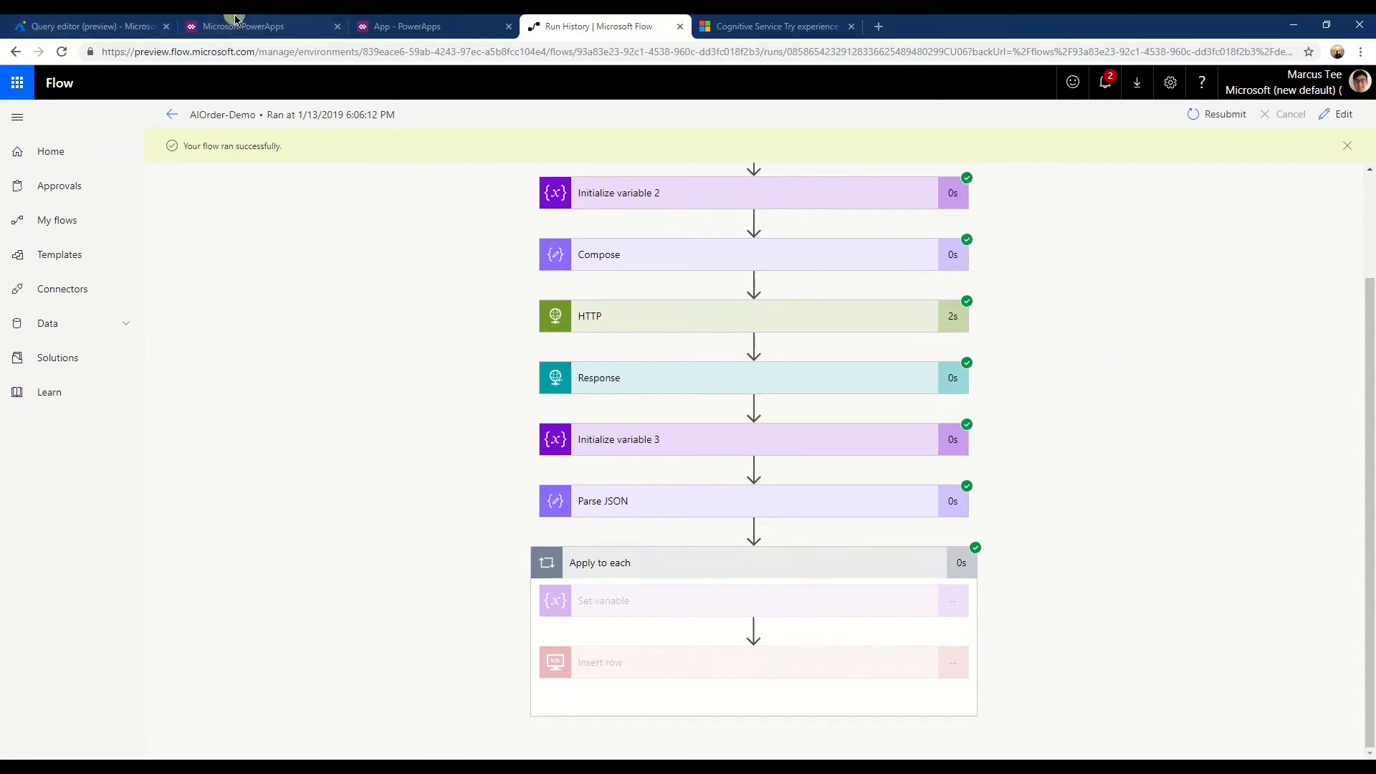
left_click(108, 26)
Rerun the happyface query and refresh Tables to view happyFace's id and happy columns
left_click(592, 211)
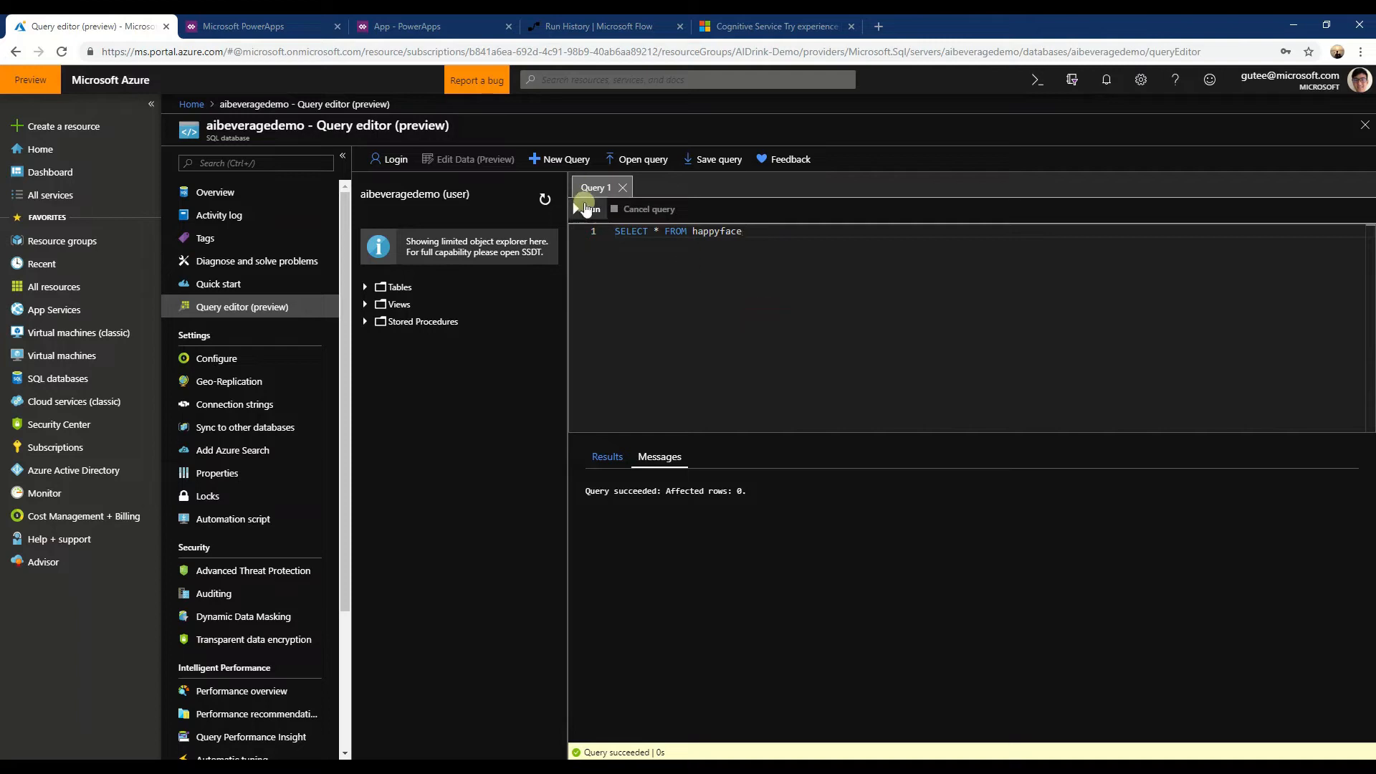
left_click(587, 208)
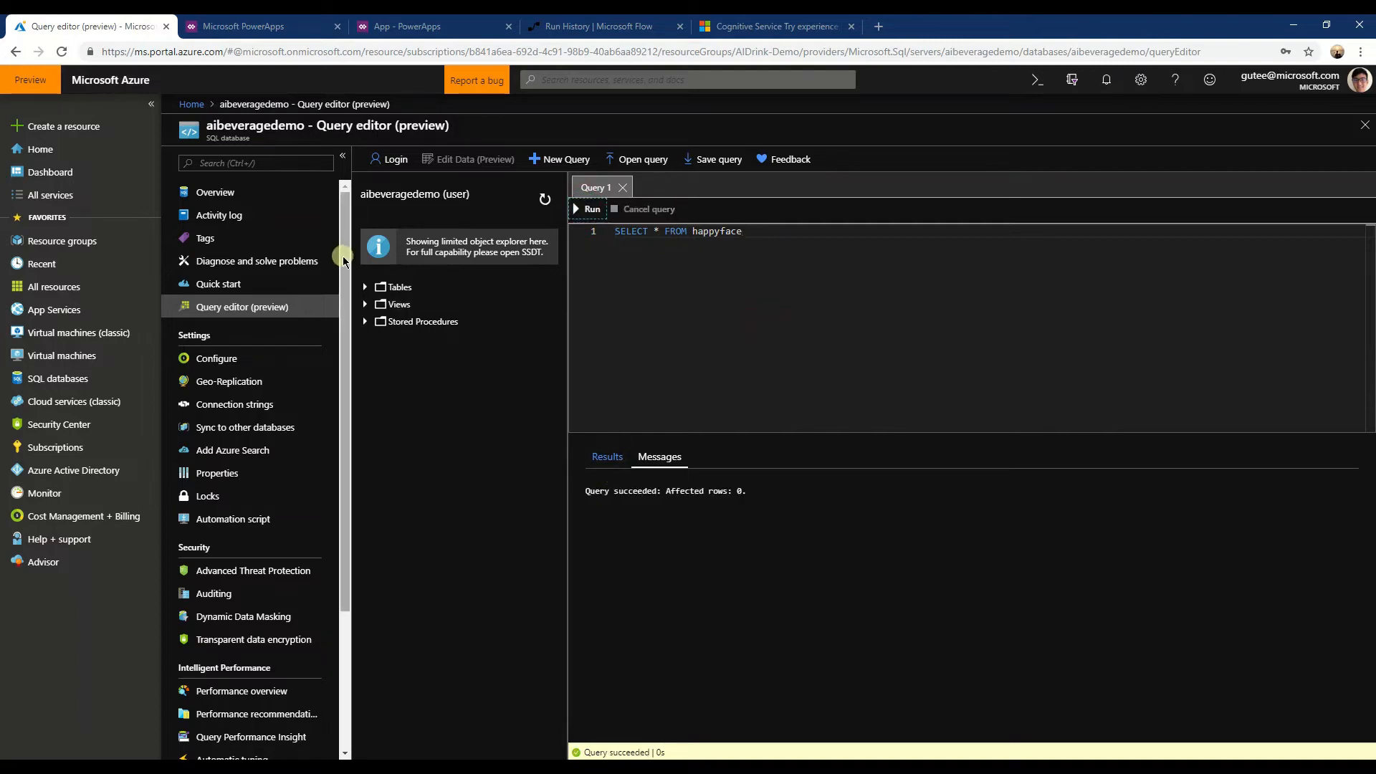
left_click(365, 286)
left_click(545, 201)
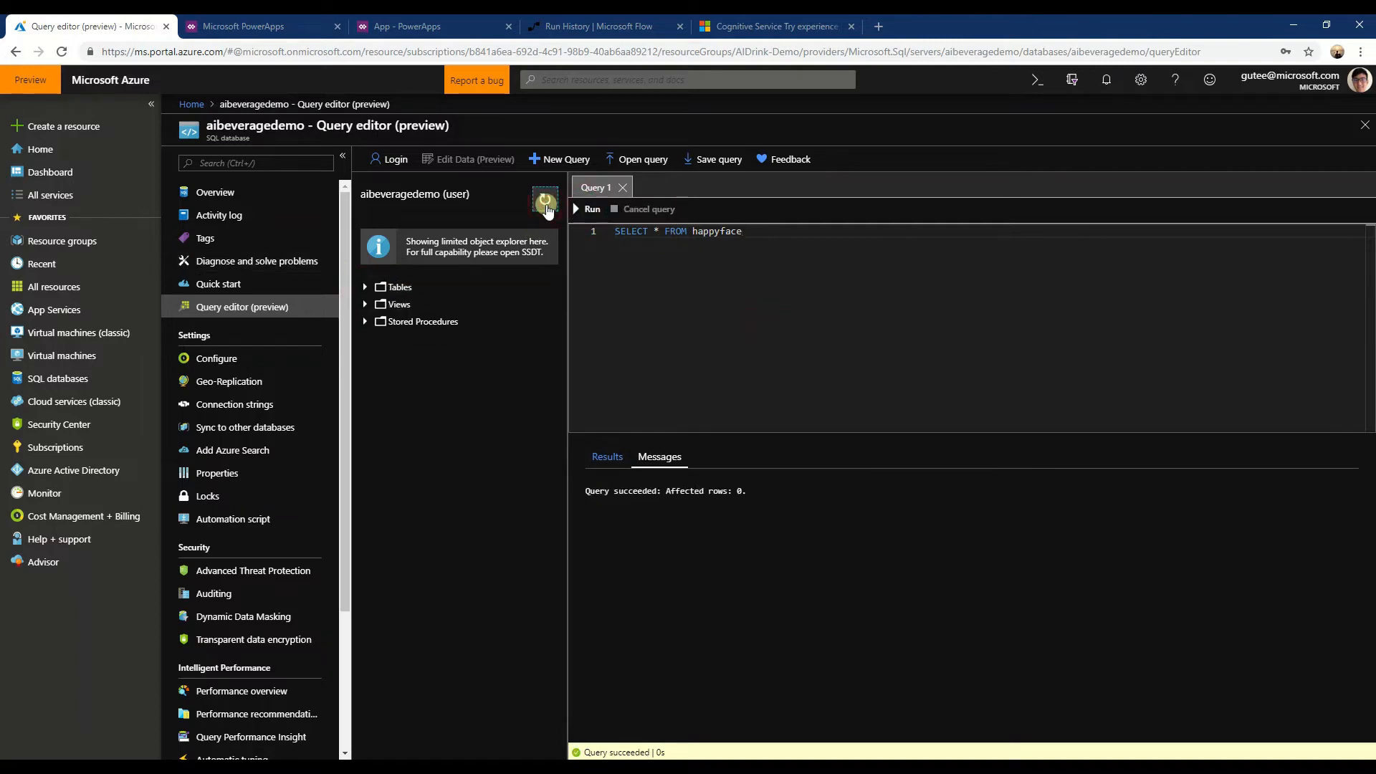
left_click(365, 286)
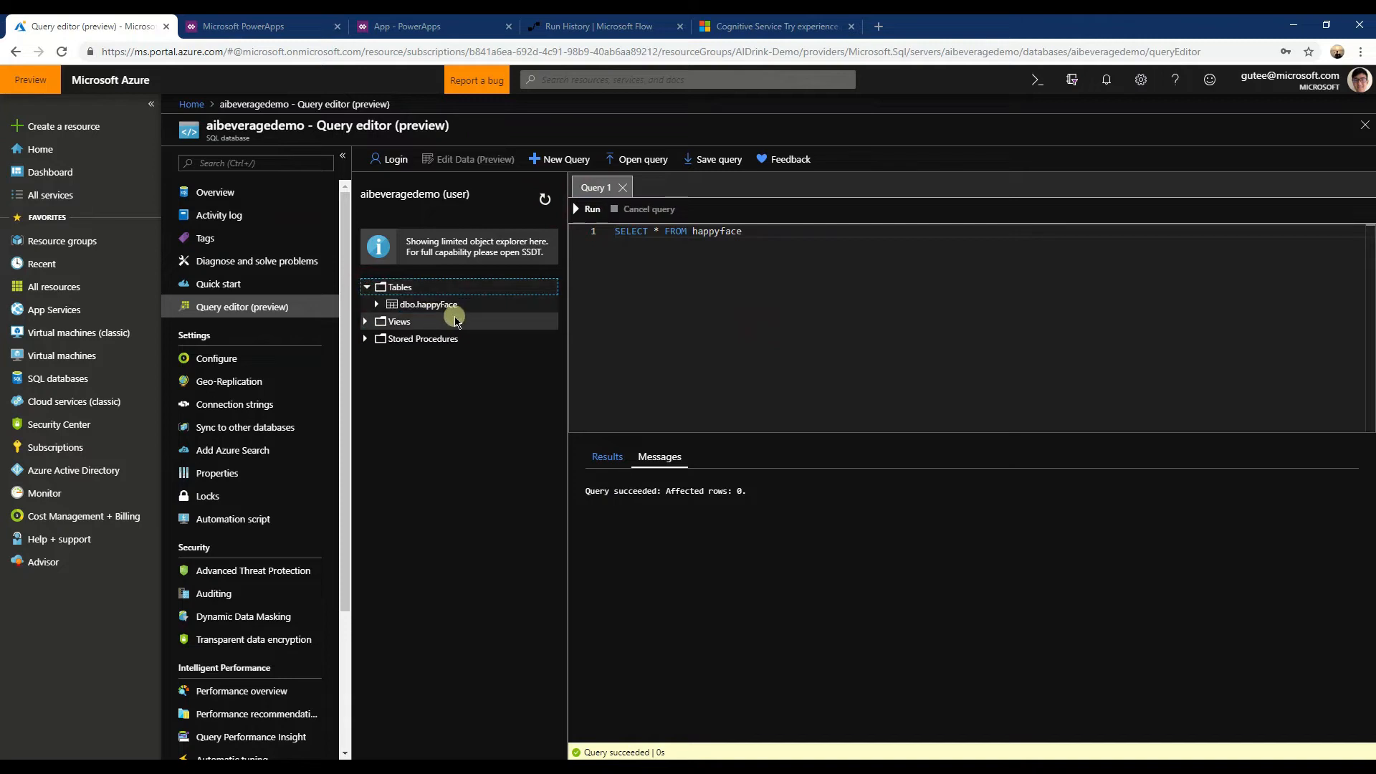
left_click(452, 304)
left_click(693, 340)
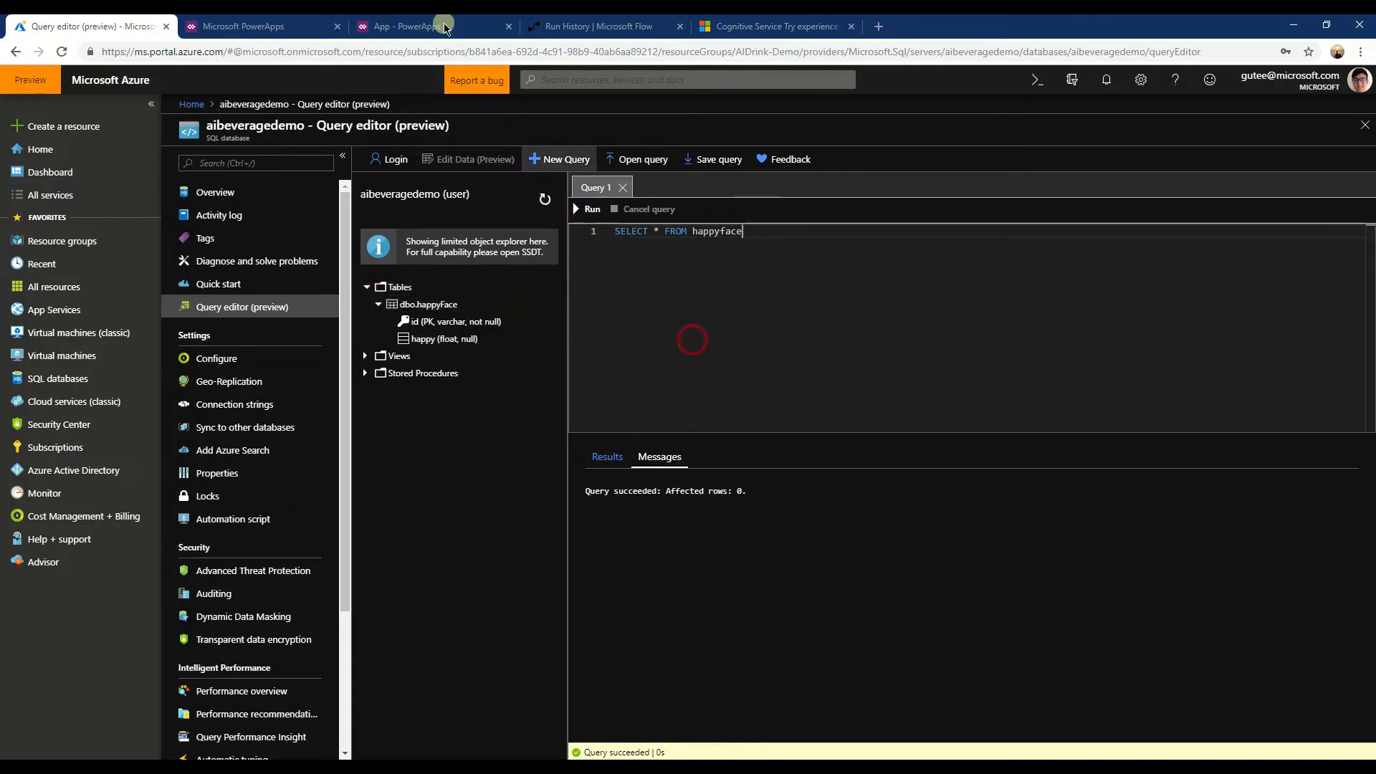
left_click(630, 27)
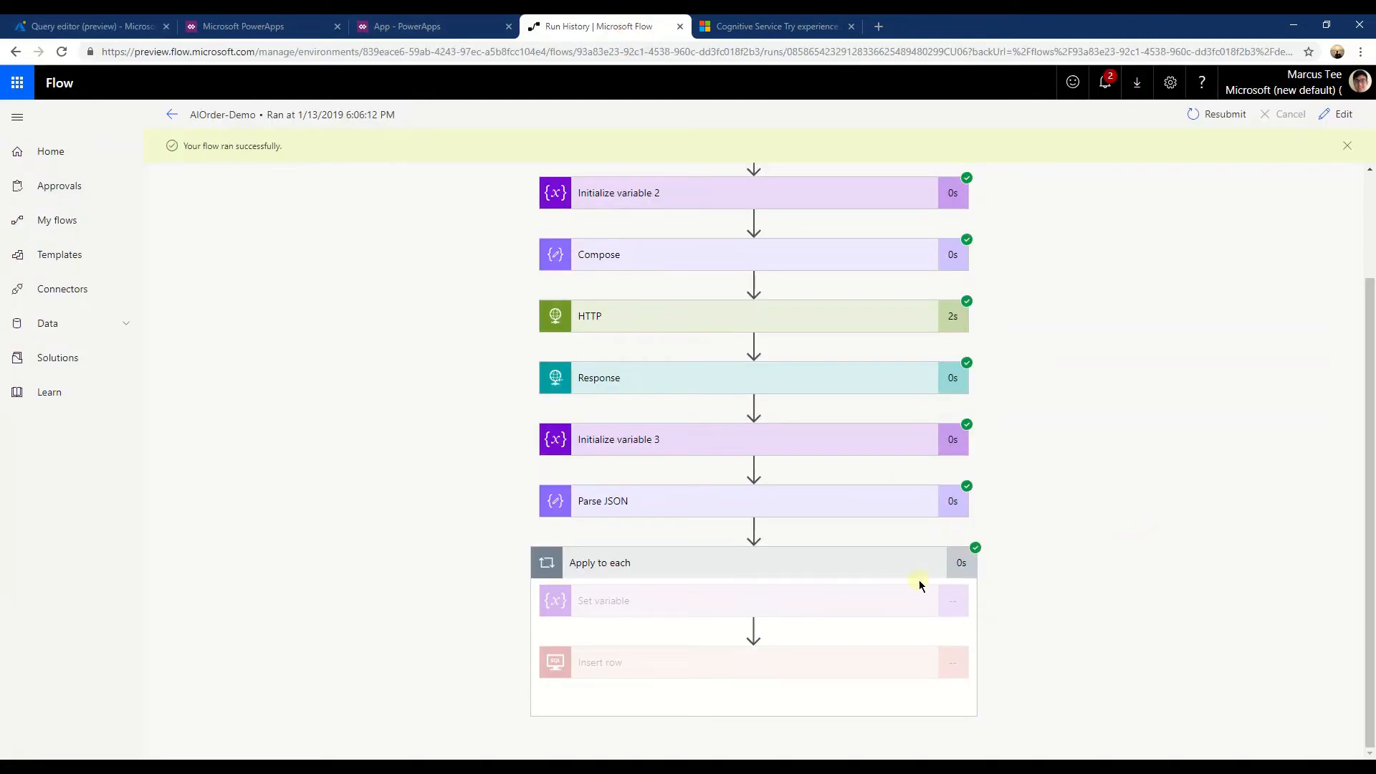
Open the latest failed run and read Parse JSON's error: age expected integer, got number
left_click(165, 115)
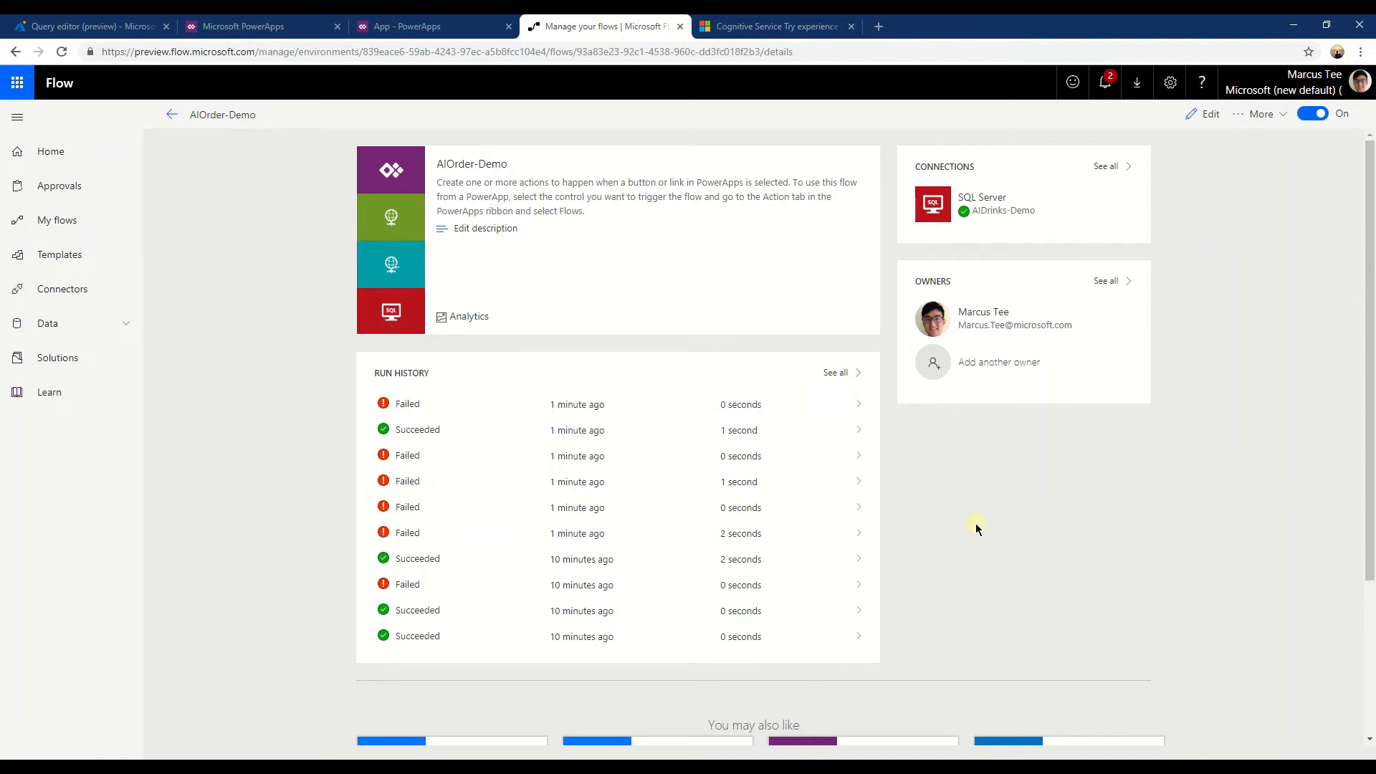
left_click(556, 407)
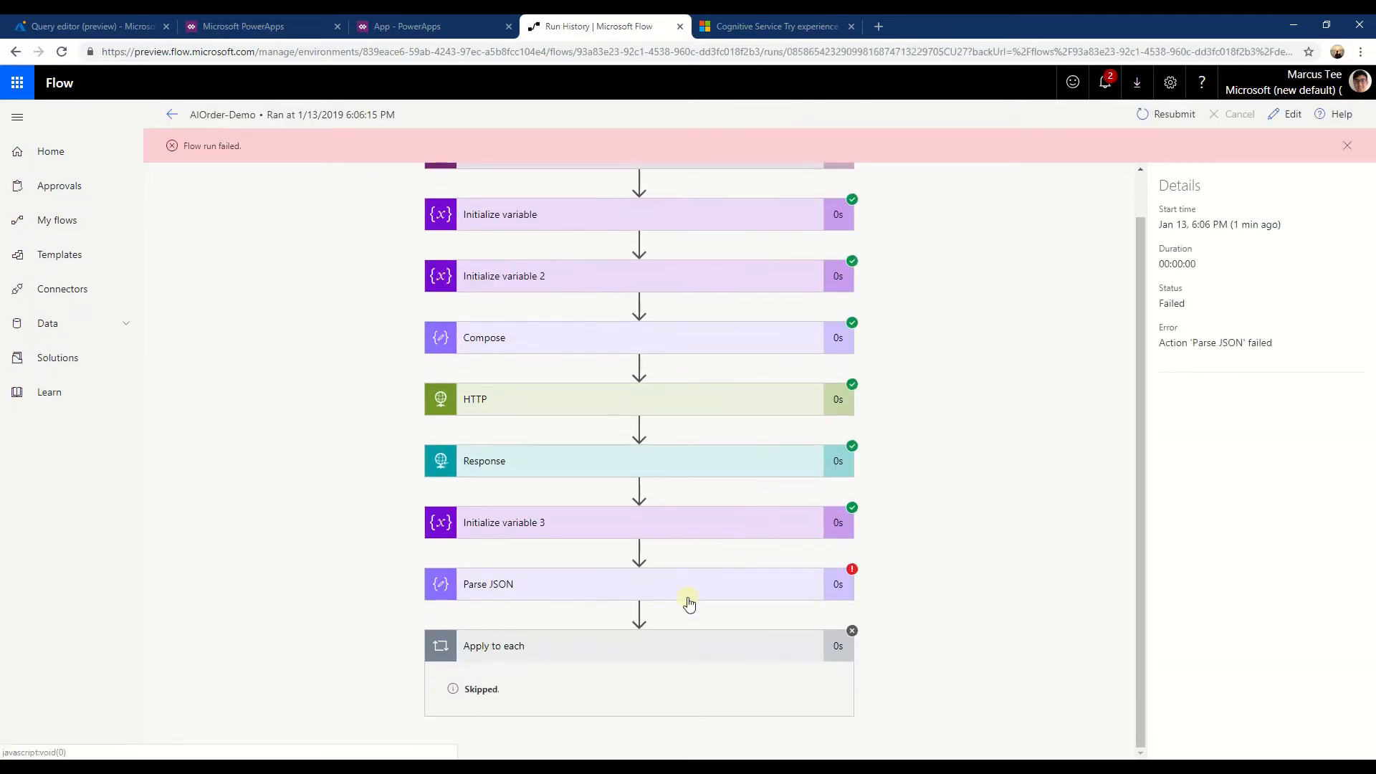
left_click(688, 599)
scroll(929, 548, "down", 4)
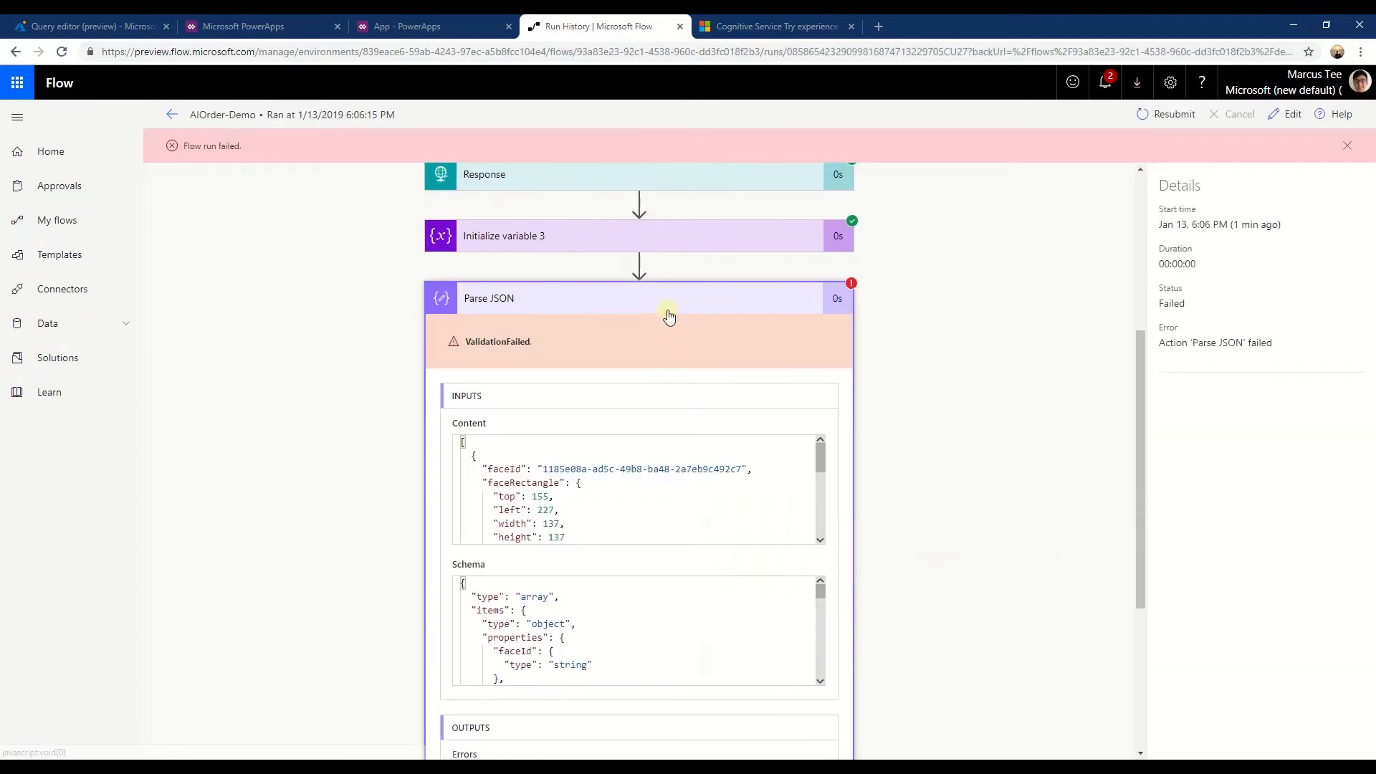
scroll(971, 467, "down", 3)
scroll(913, 534, "down", 2)
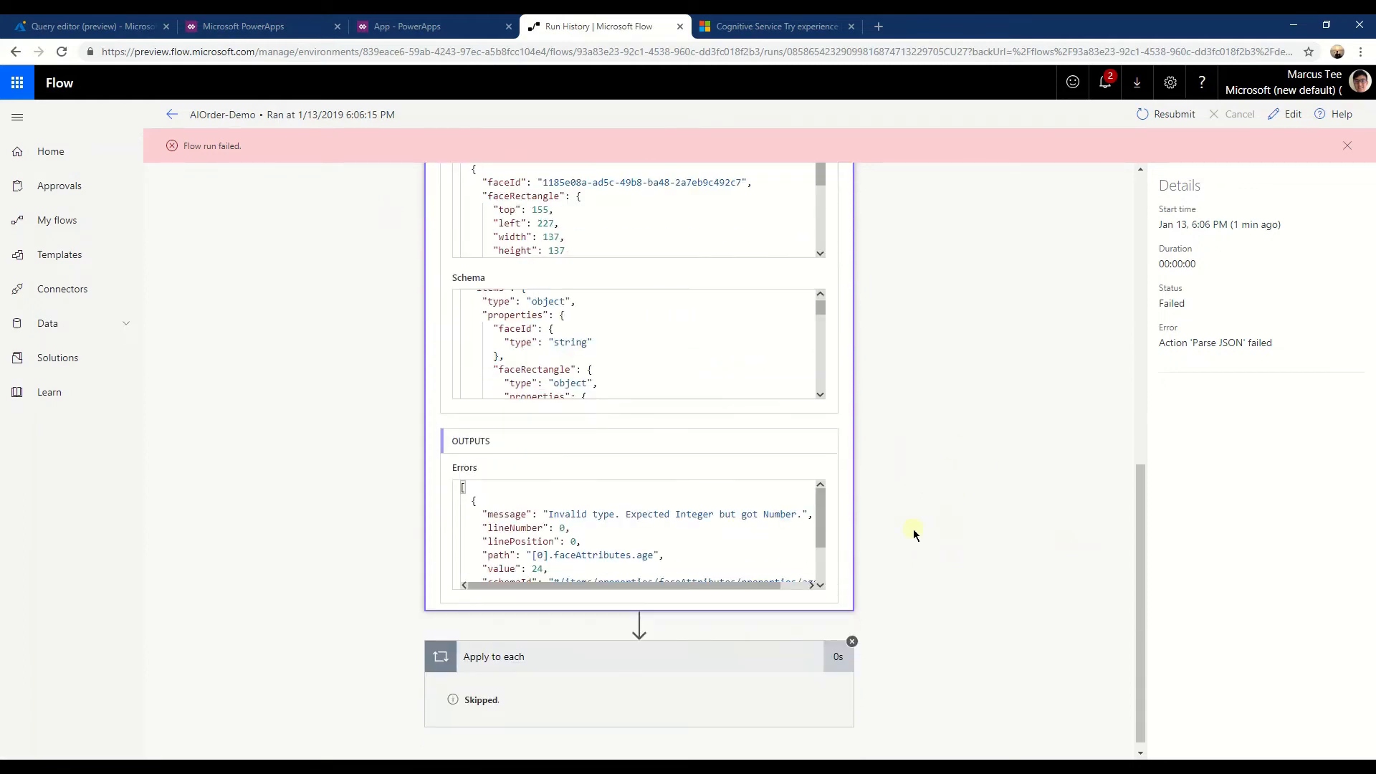
left_click_drag(571, 513, 744, 522)
left_click(698, 526)
left_click(812, 521)
scroll(665, 500, "down", 2)
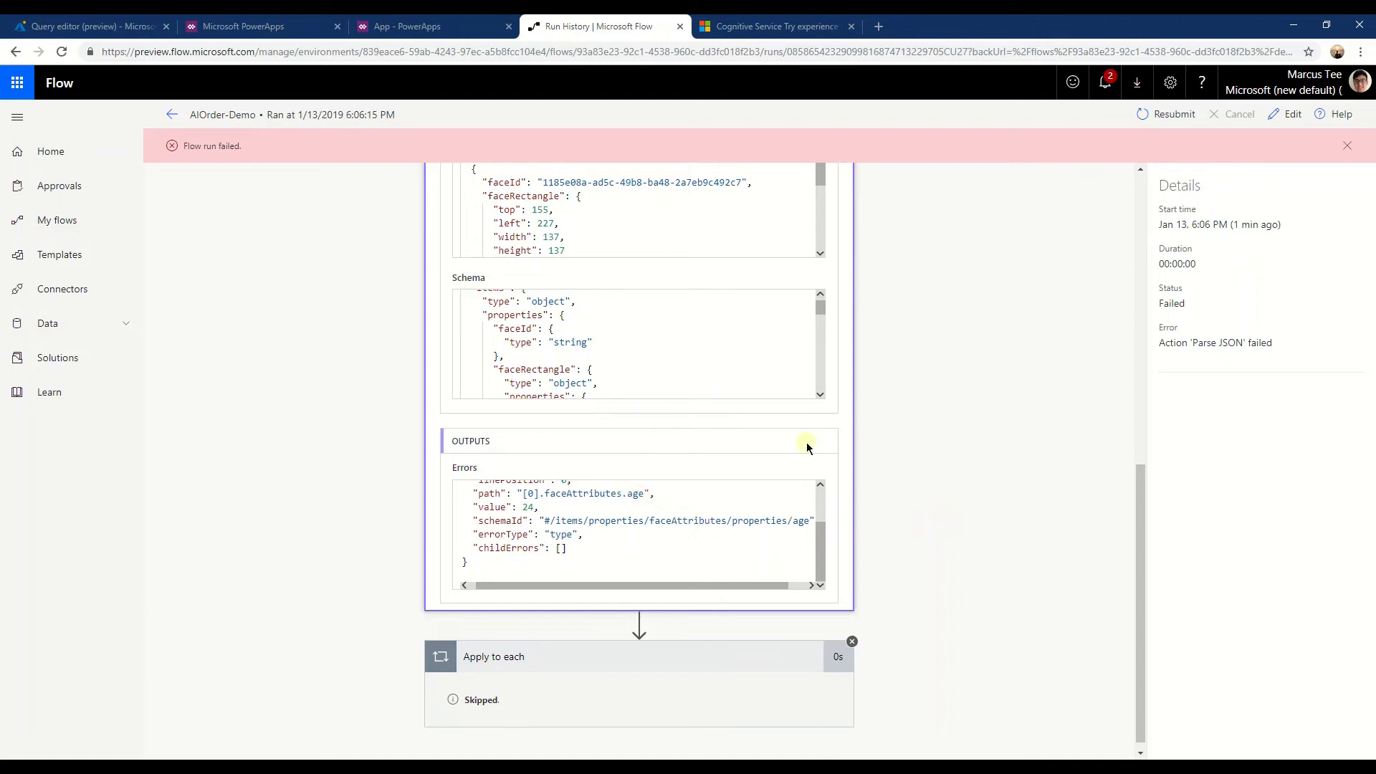
left_click(1280, 116)
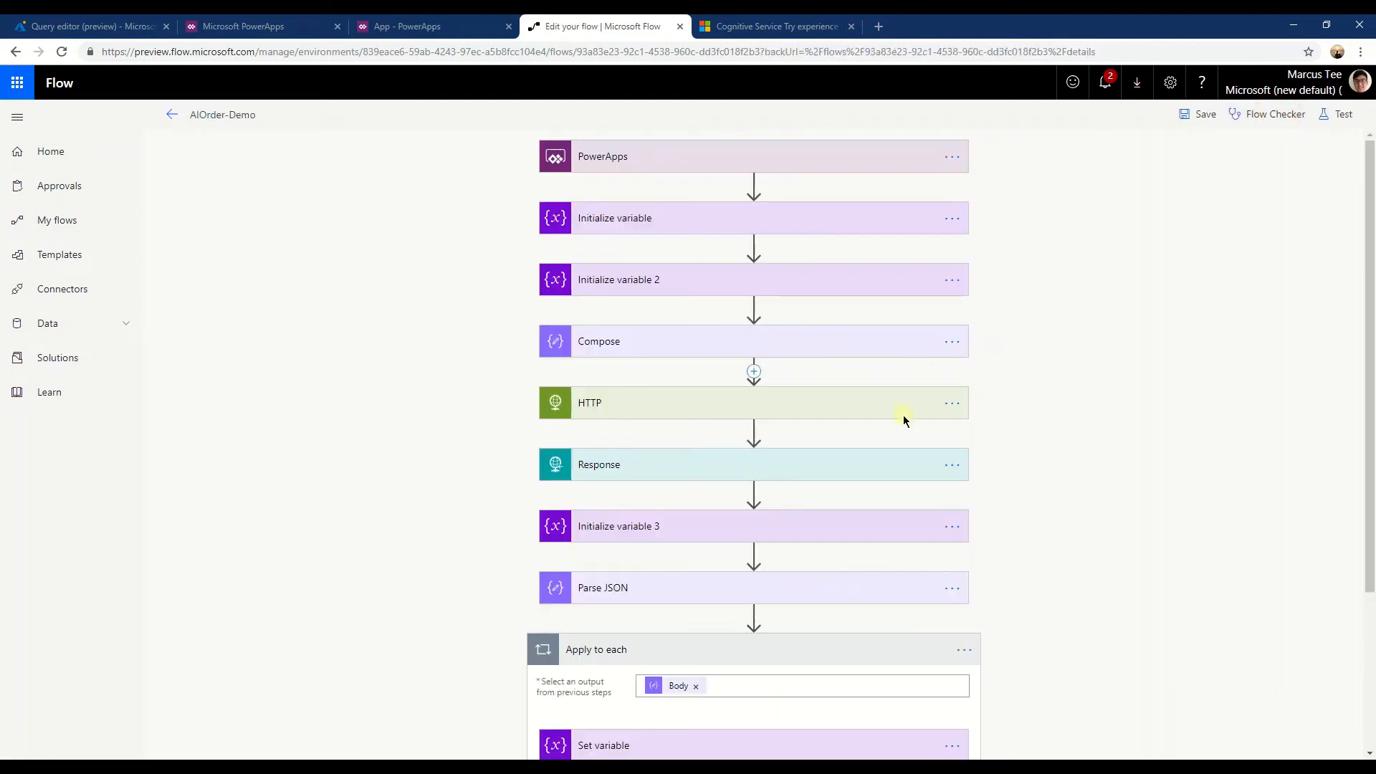
Change age's type in the Parse JSON schema from integer to number and save the flow
scroll(903, 421, "down", 2)
left_click(703, 448)
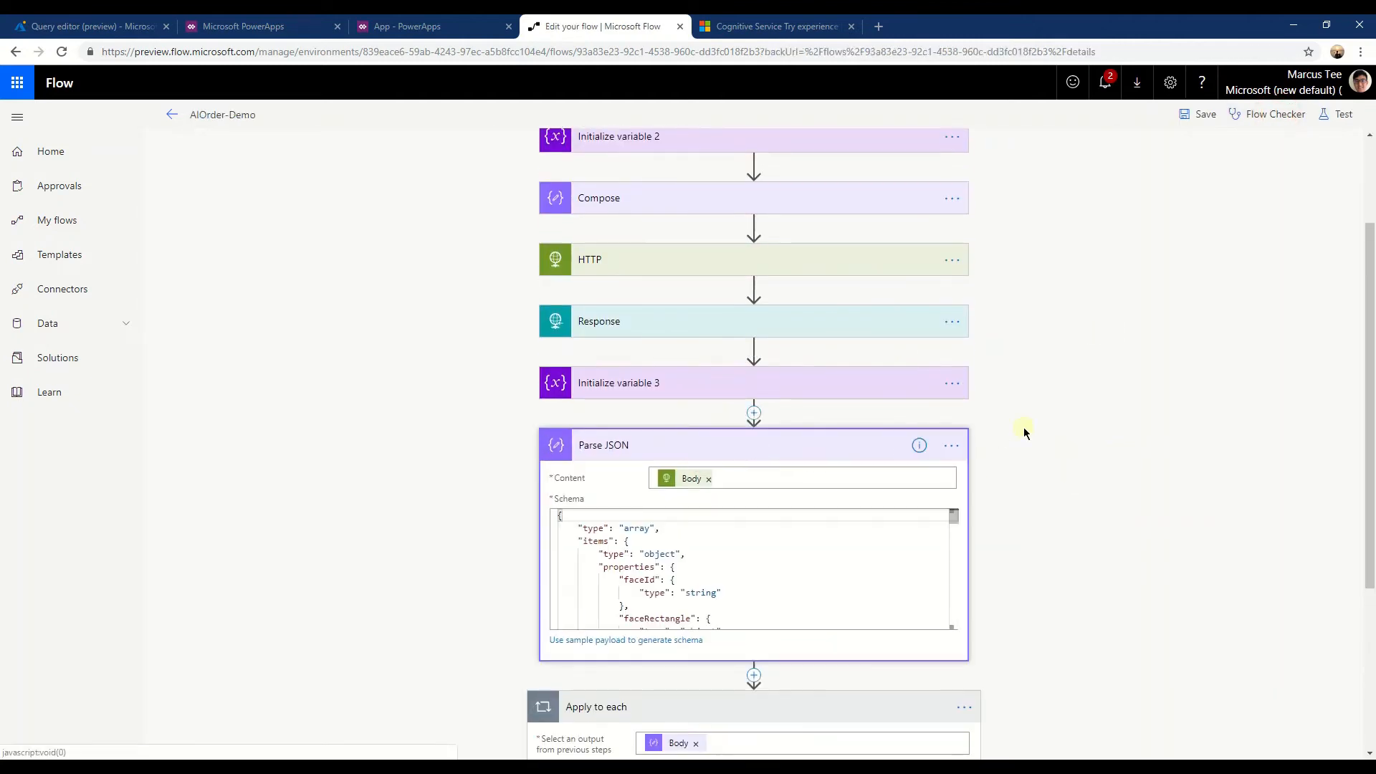
scroll(1023, 433, "down", 2)
scroll(769, 436, "down", 2)
scroll(767, 436, "down", 5)
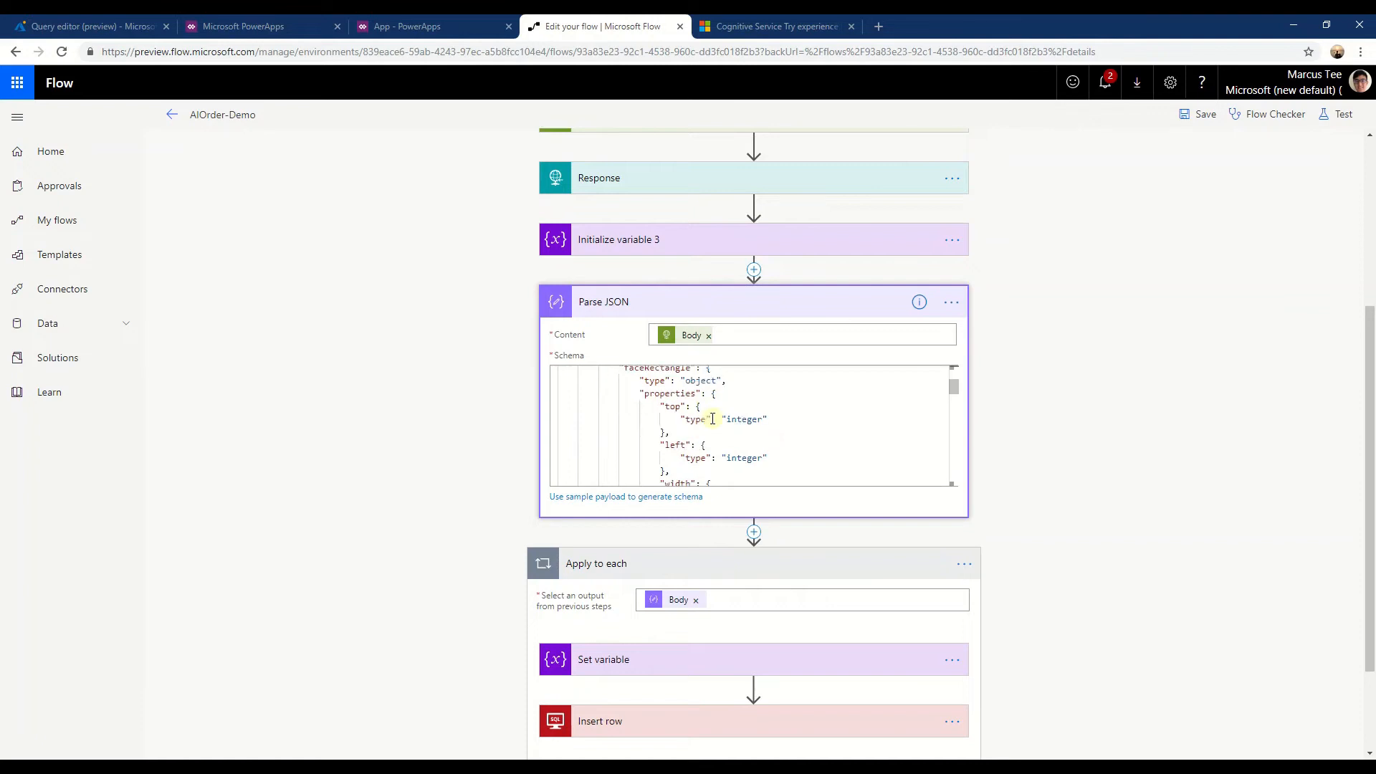
scroll(752, 437, "down", 2)
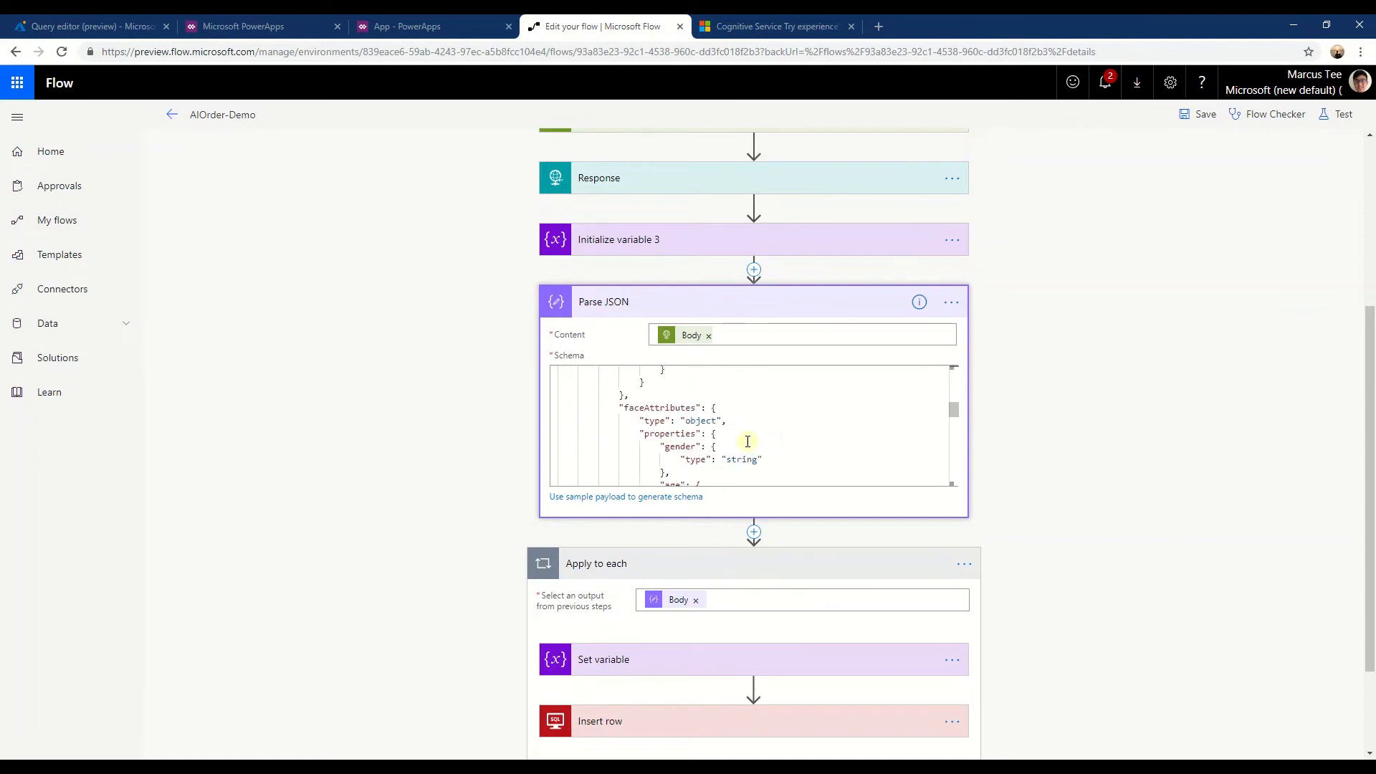
double_click(739, 465)
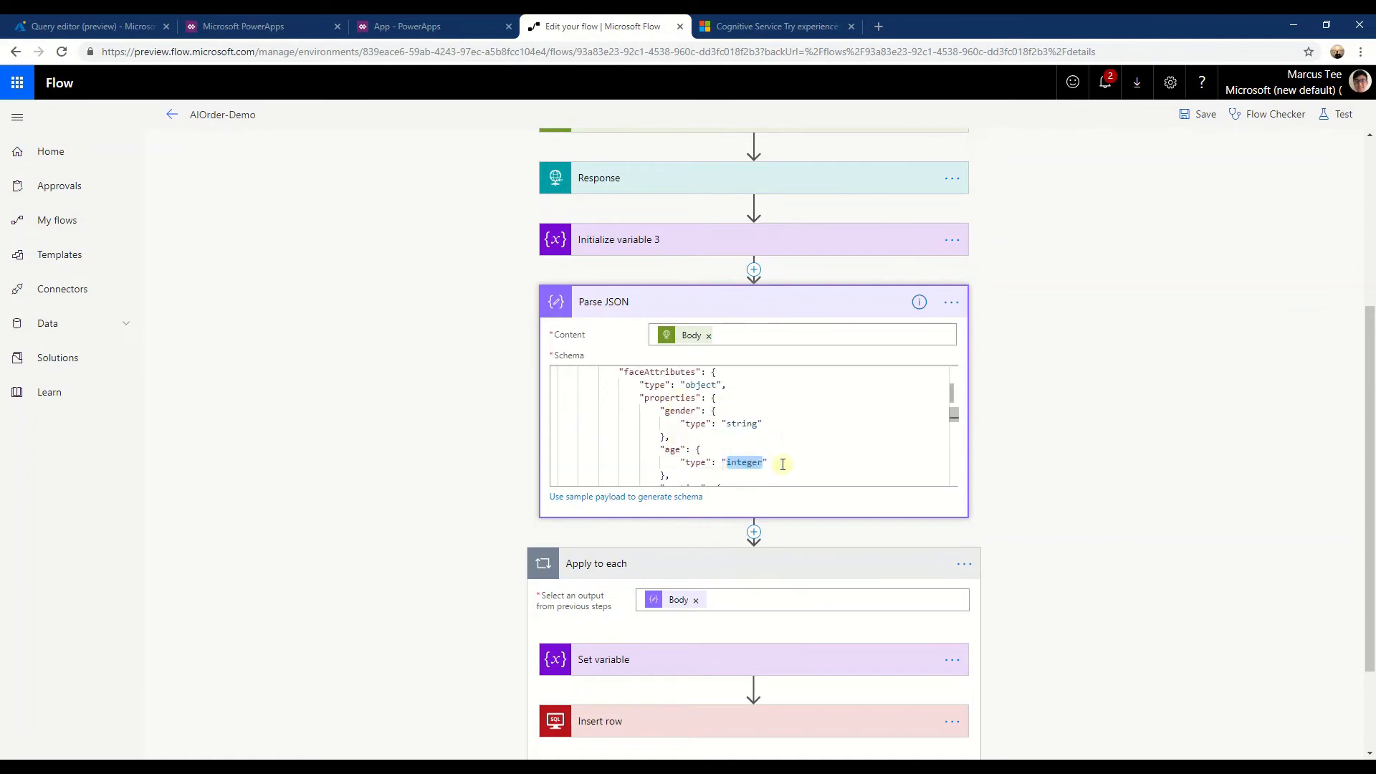
type("numb")
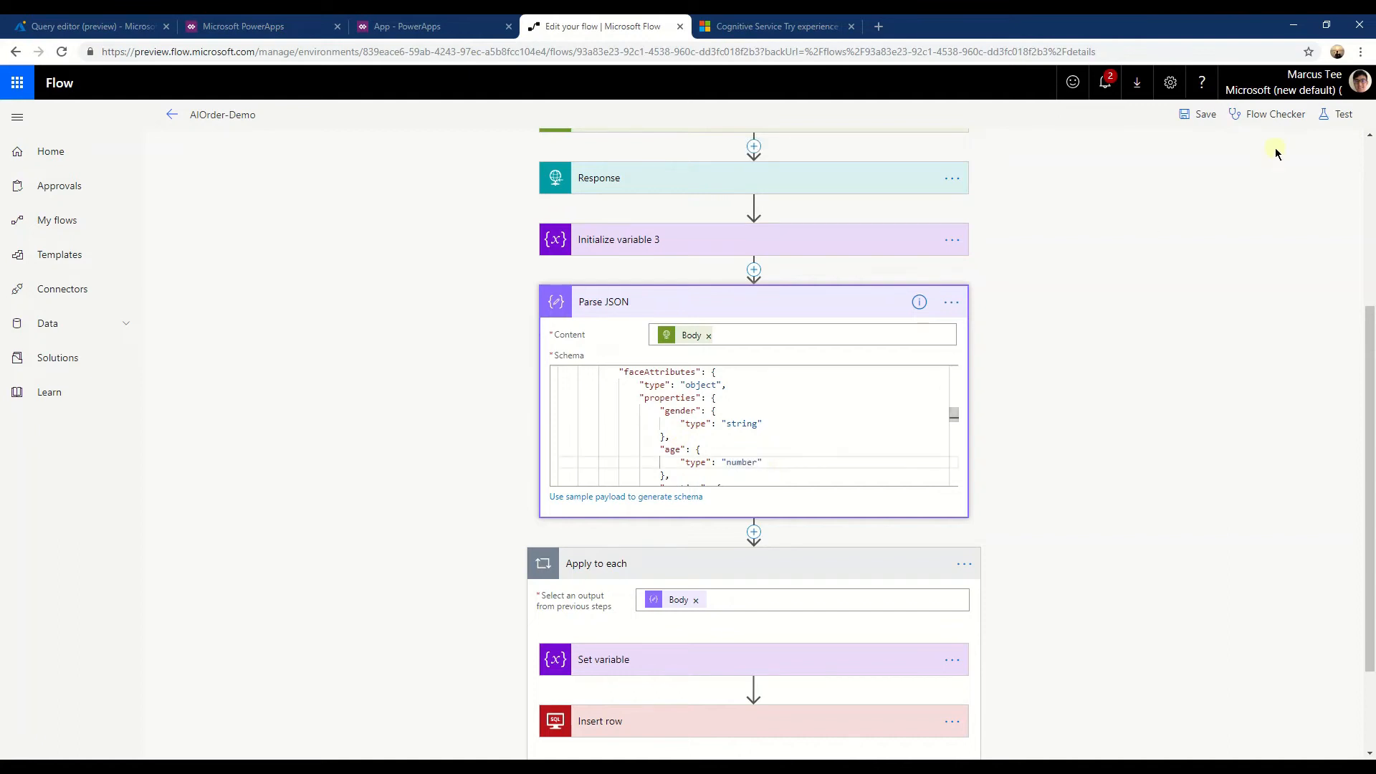
left_click(1198, 114)
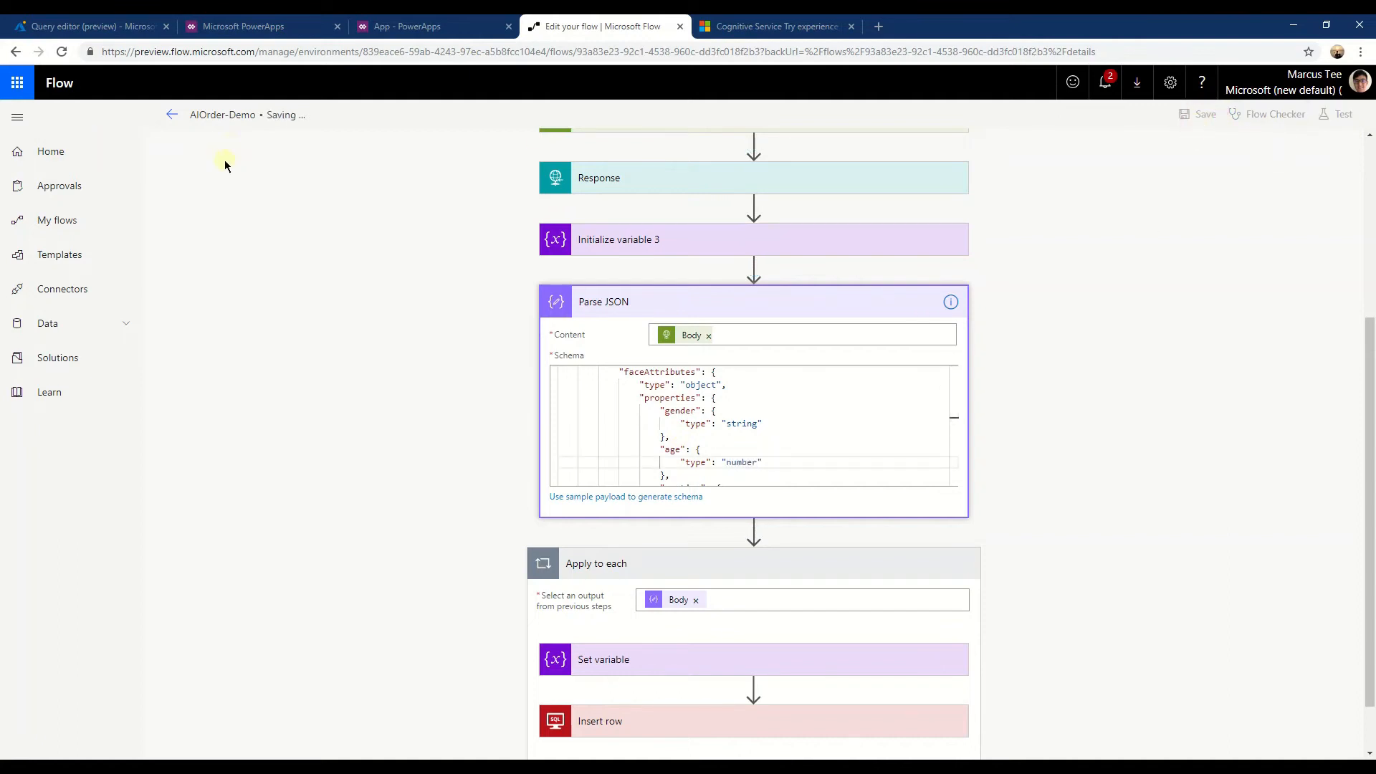
left_click(172, 115)
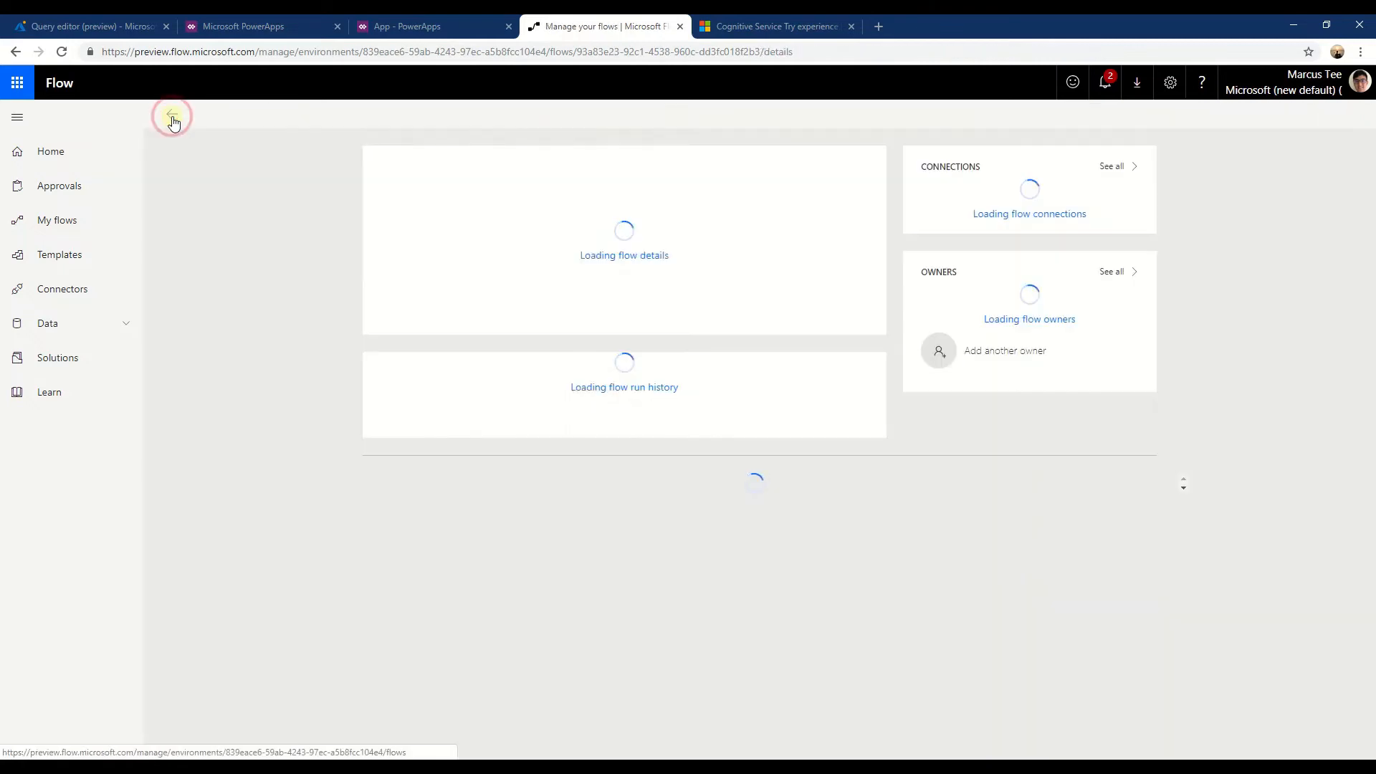
left_click(426, 25)
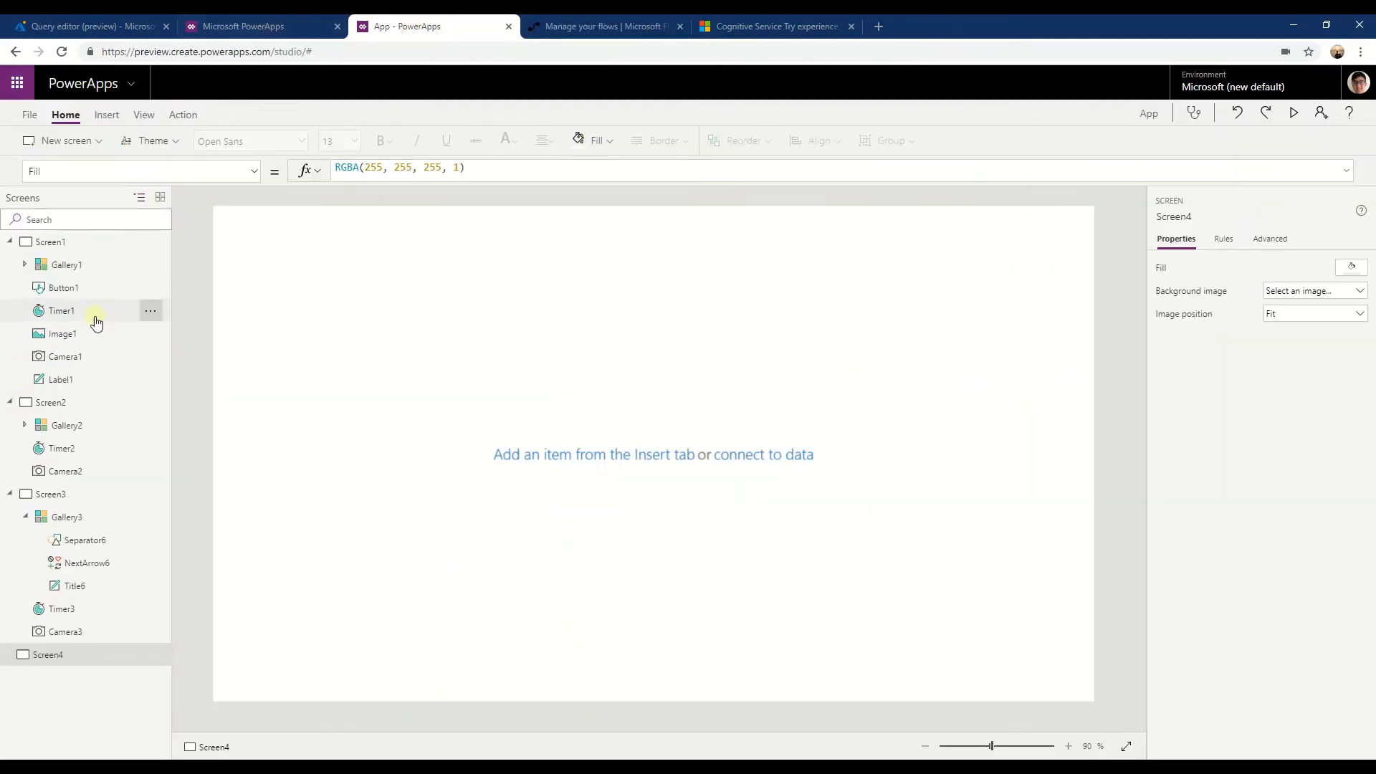
left_click(72, 243)
left_click(1292, 114)
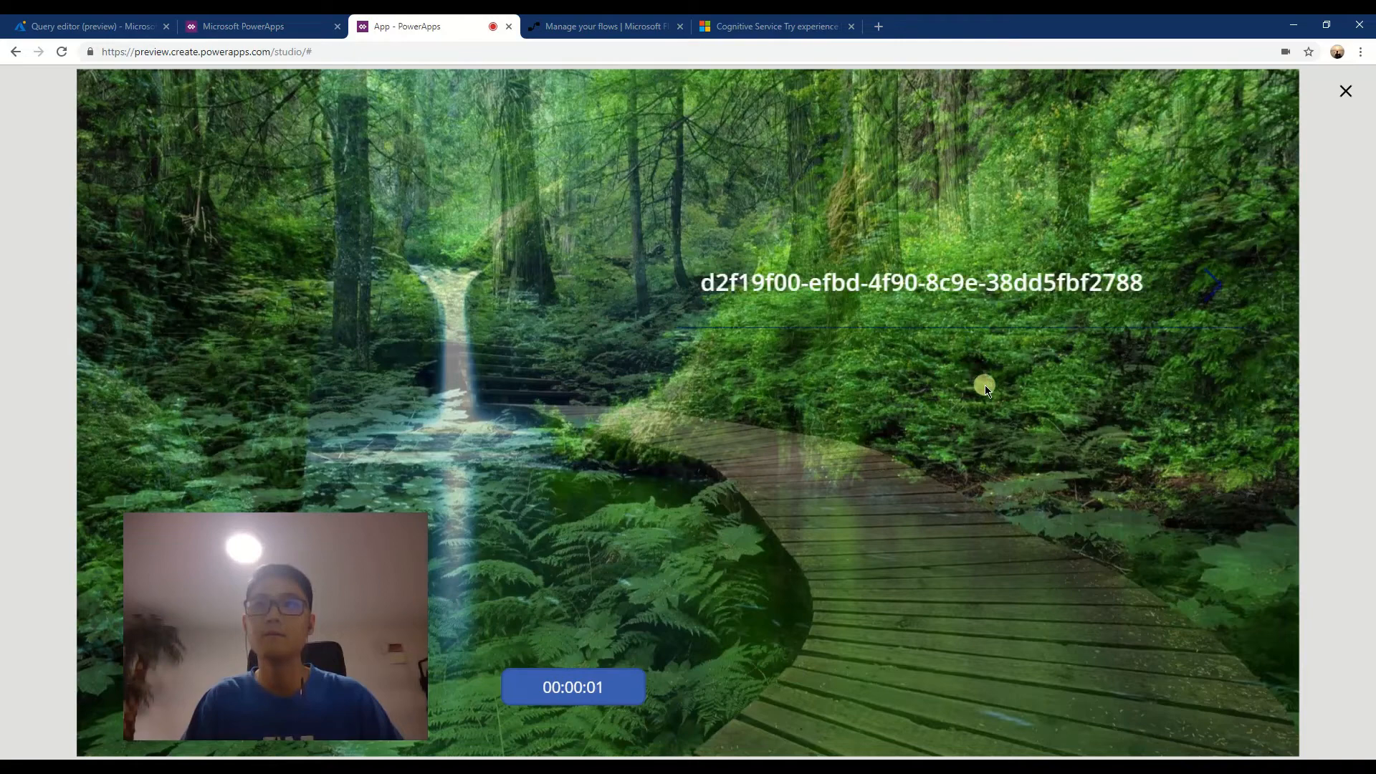
left_click(1094, 283)
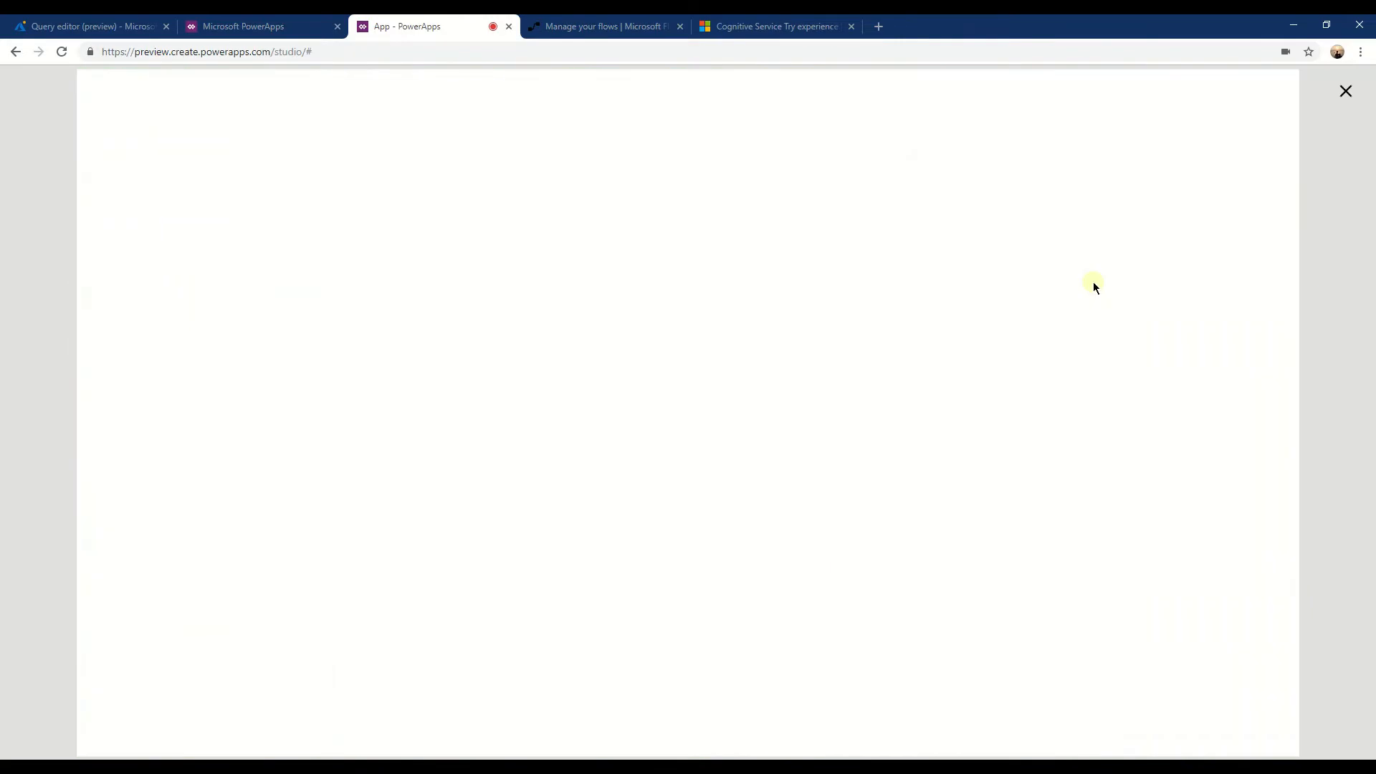
Close the preview and reload the AIOrder-Demo flow details to check the latest runs succeed
left_click(1346, 92)
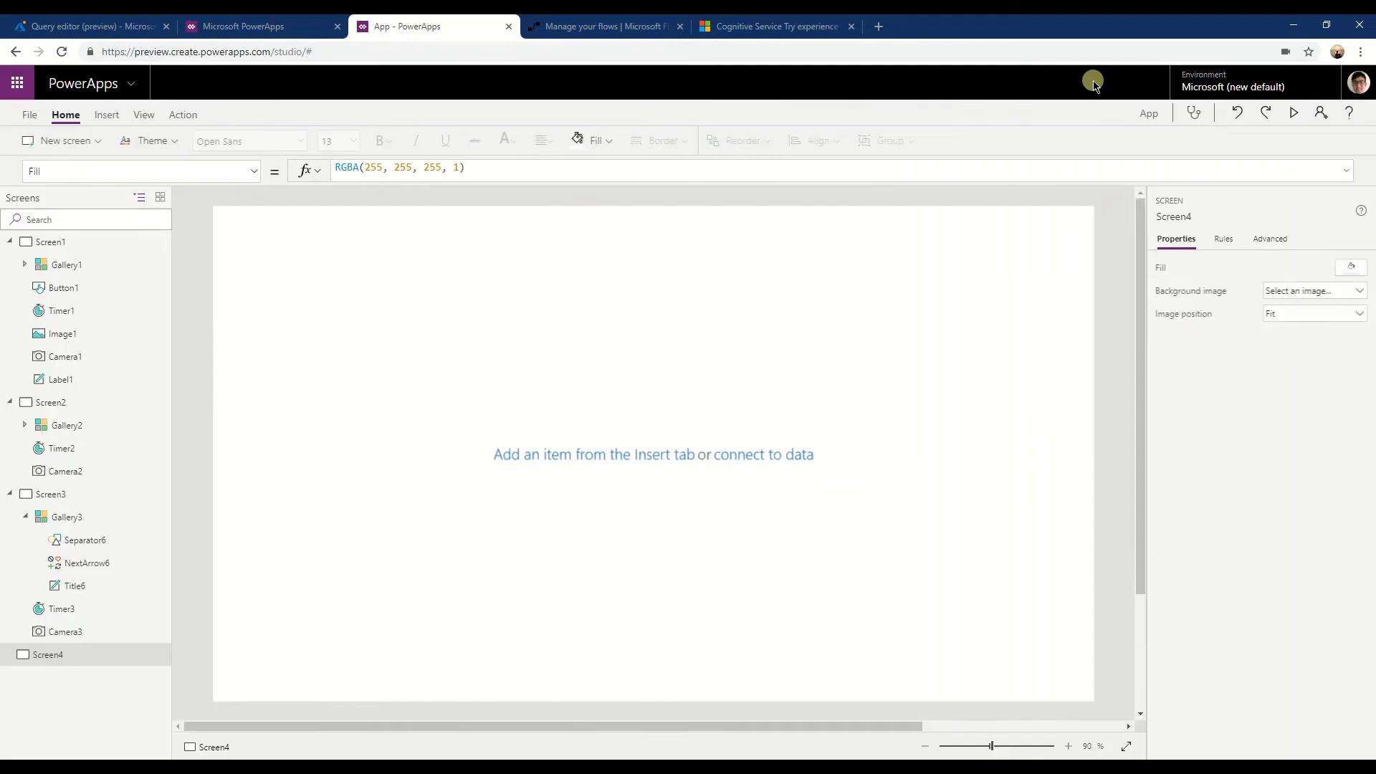
left_click(667, 25)
left_click(62, 51)
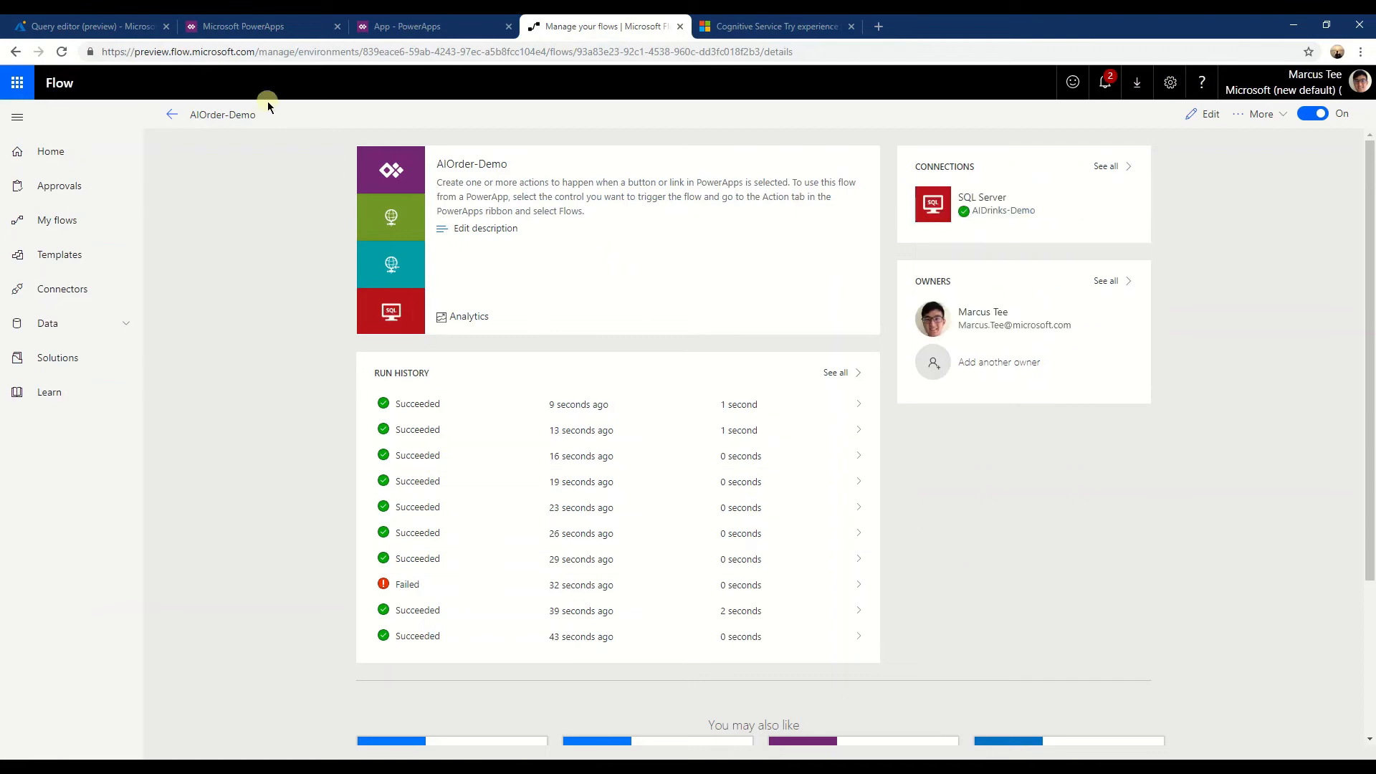
left_click(119, 32)
left_click(588, 208)
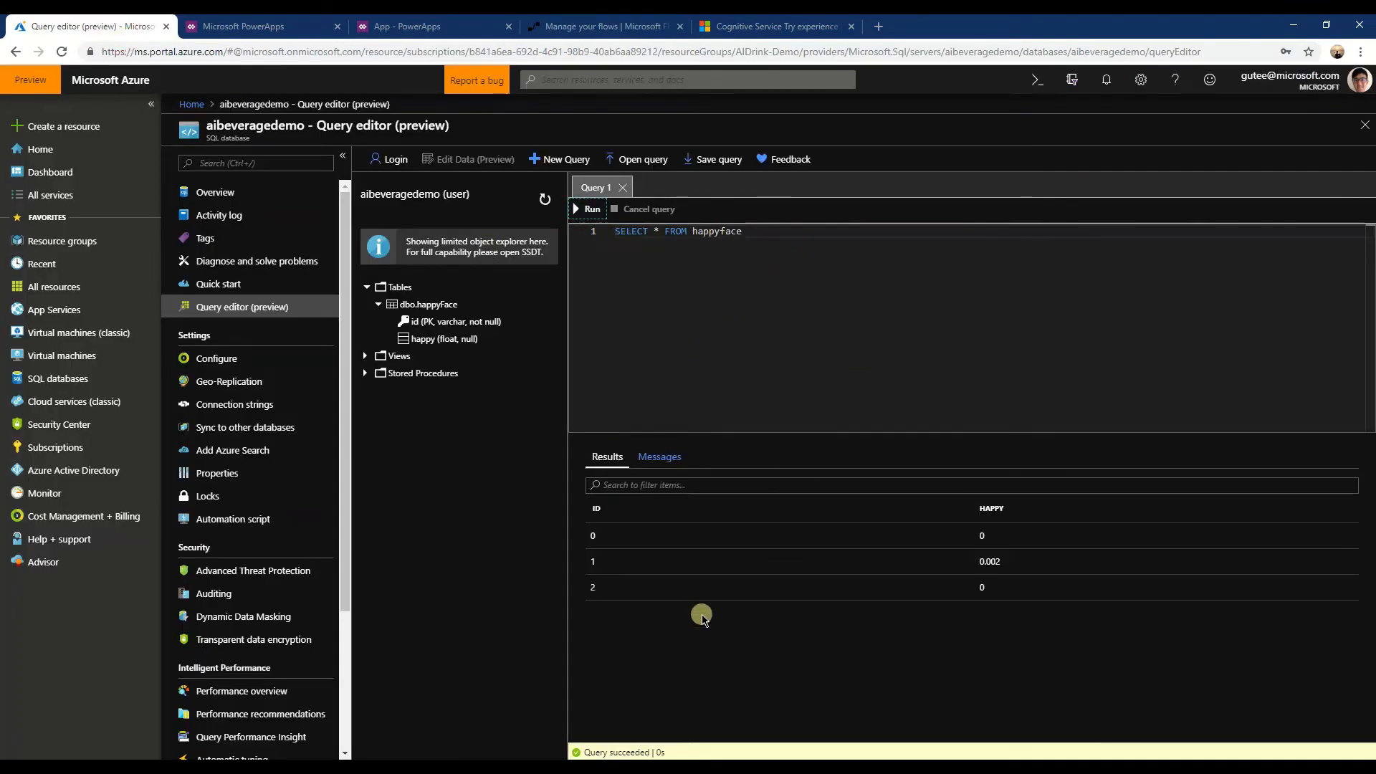
left_click(667, 630)
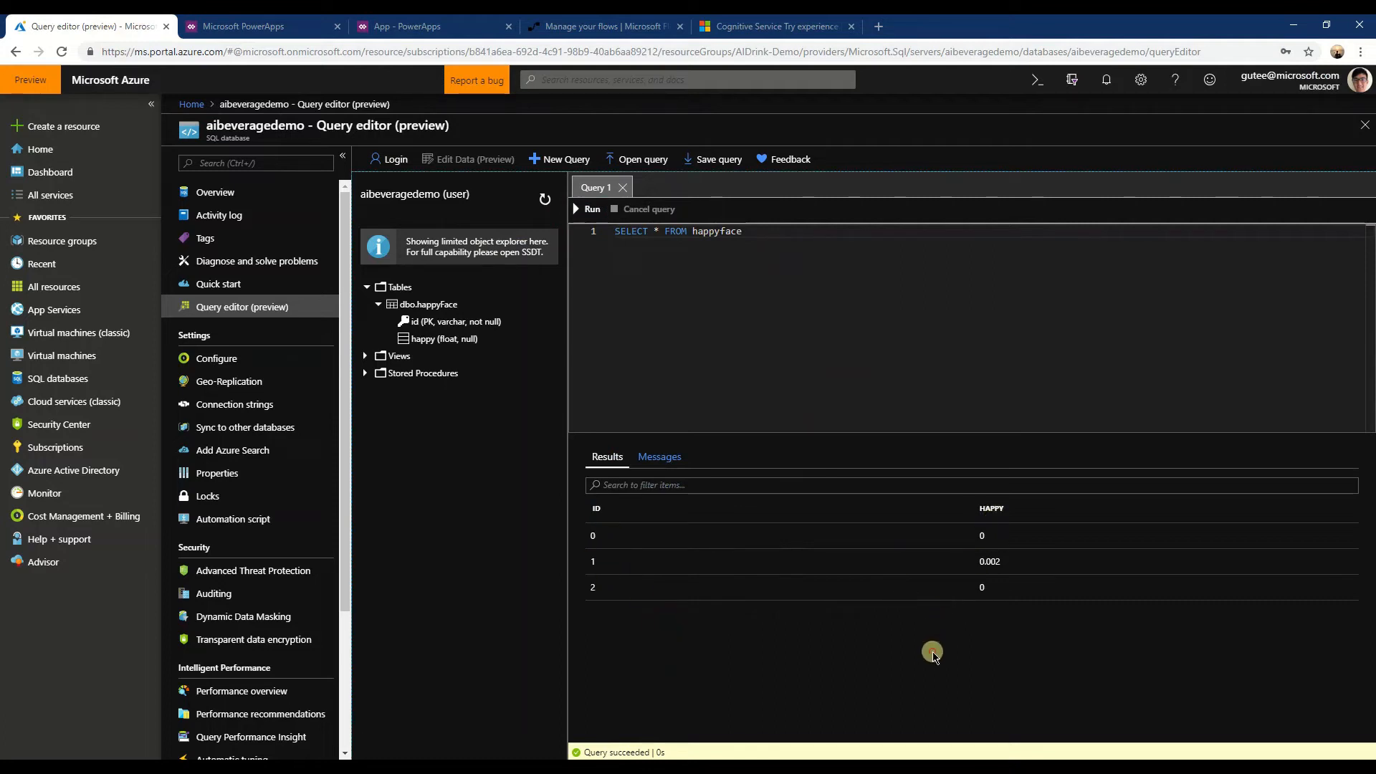
left_click(611, 25)
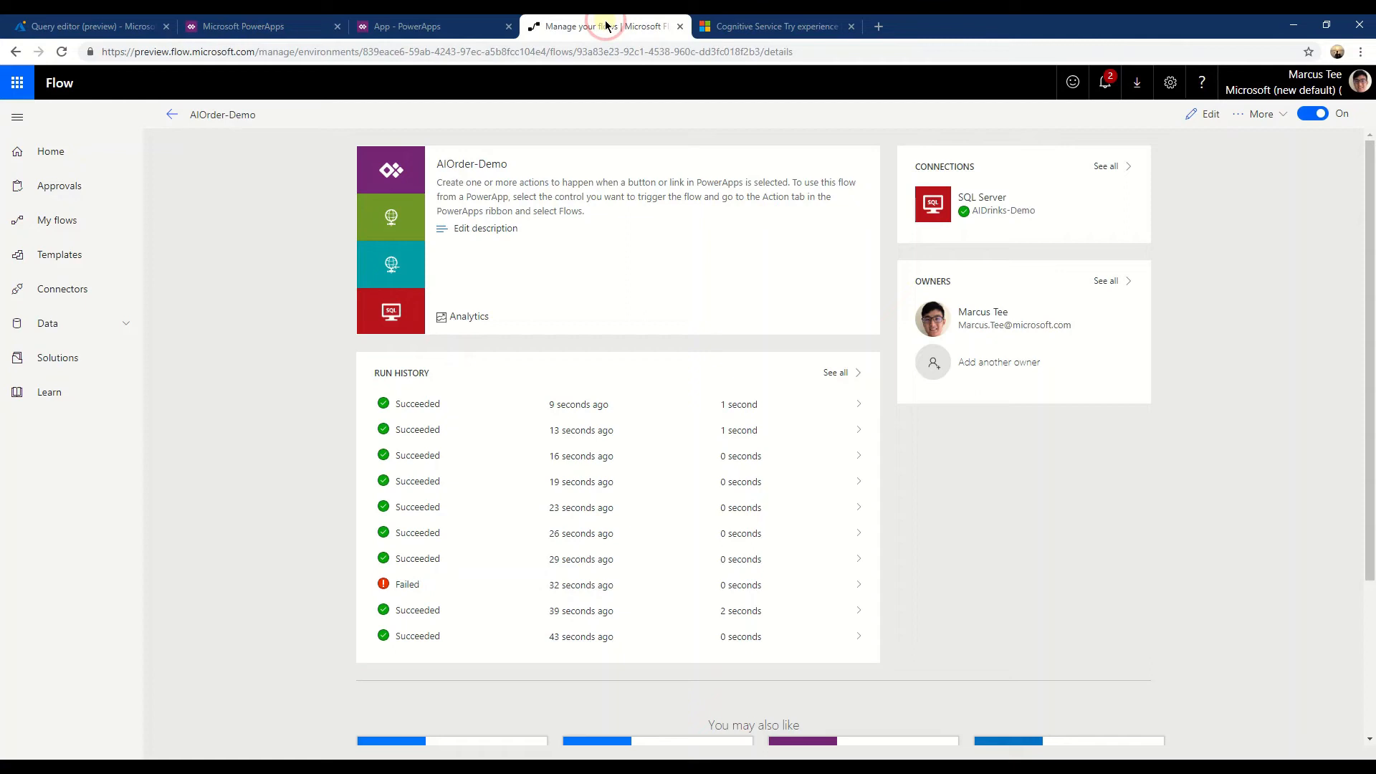
left_click(450, 26)
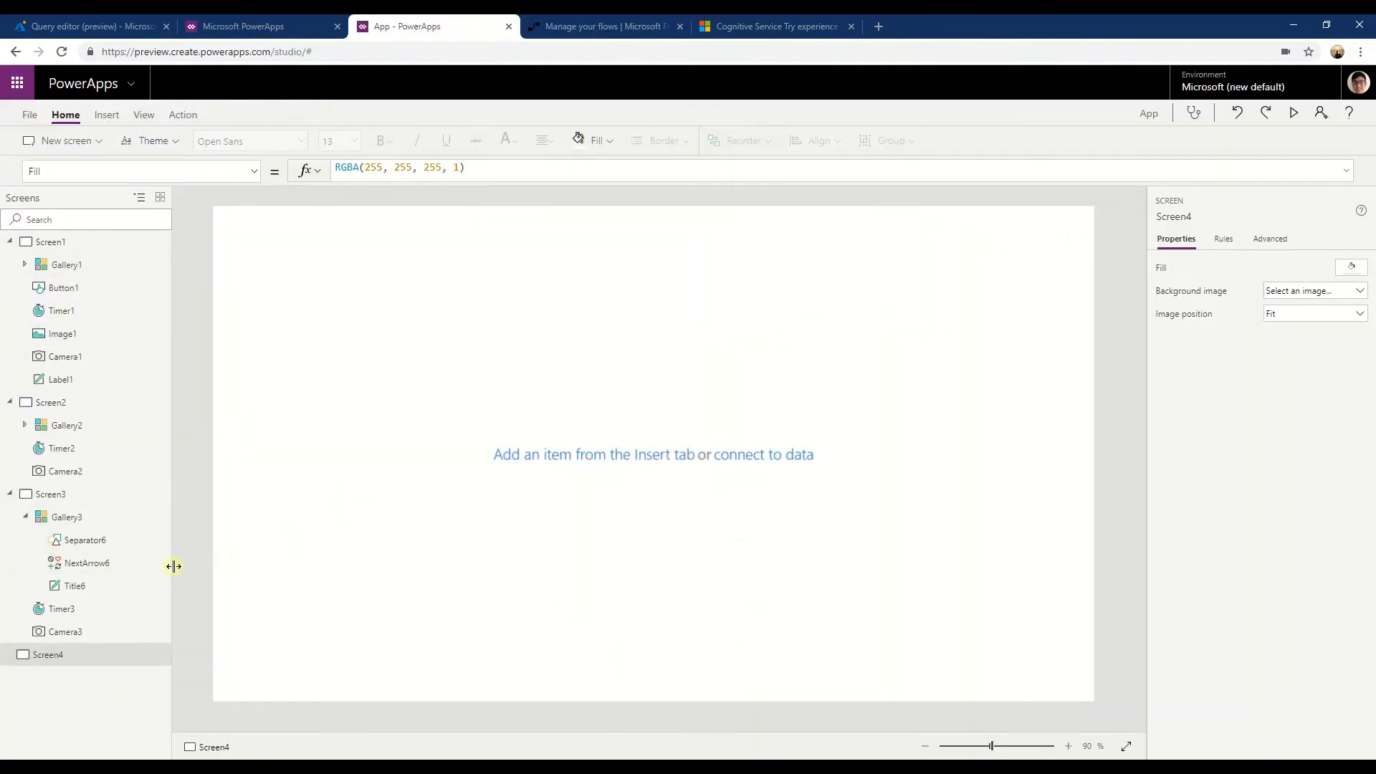
left_click(83, 26)
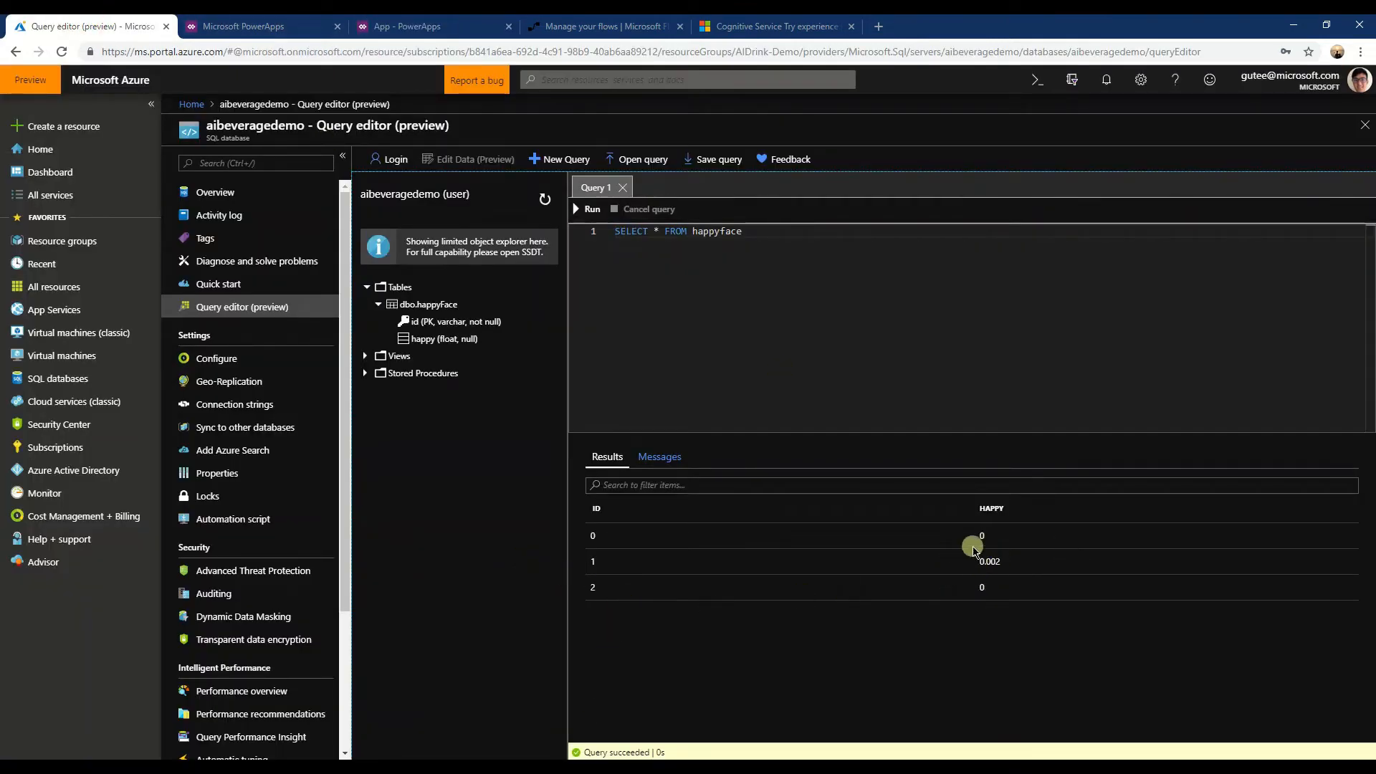
left_click(594, 27)
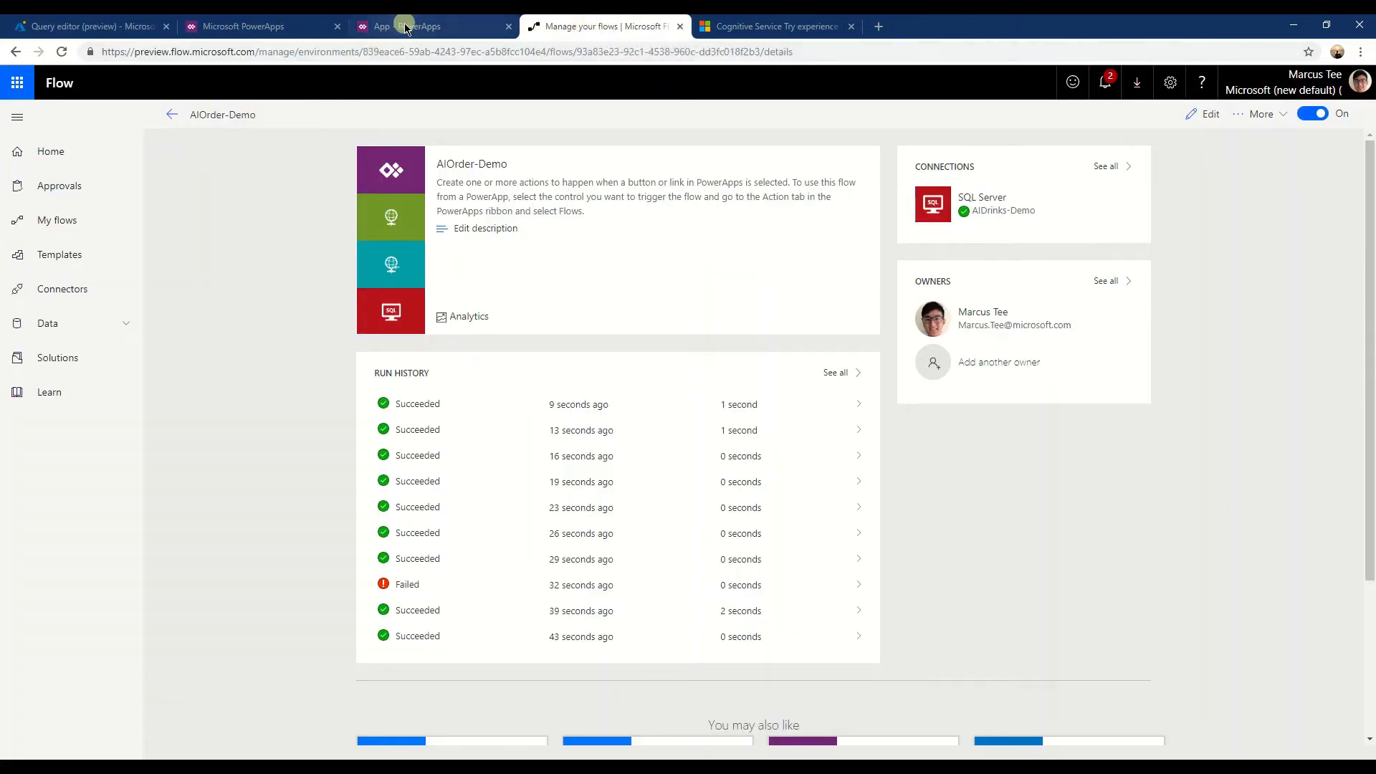
left_click(251, 29)
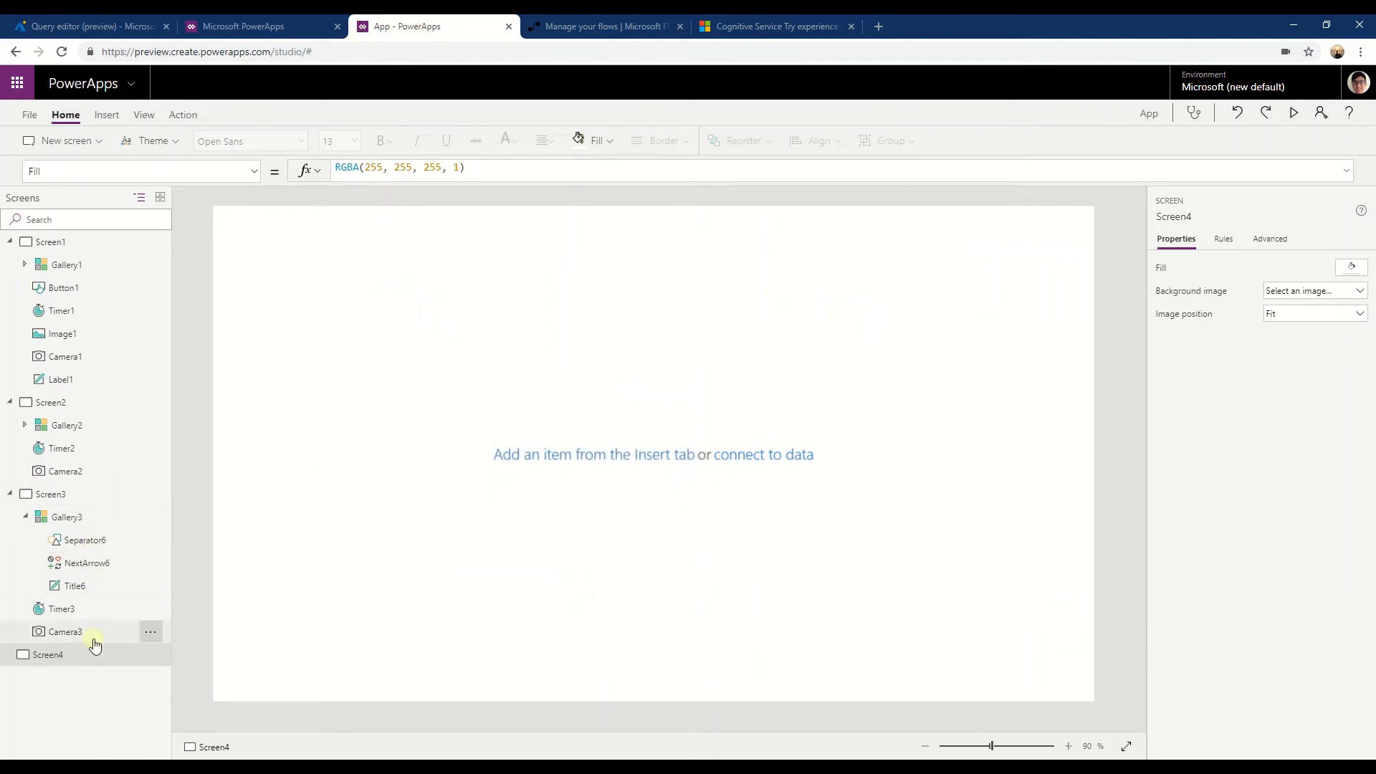
left_click(573, 575)
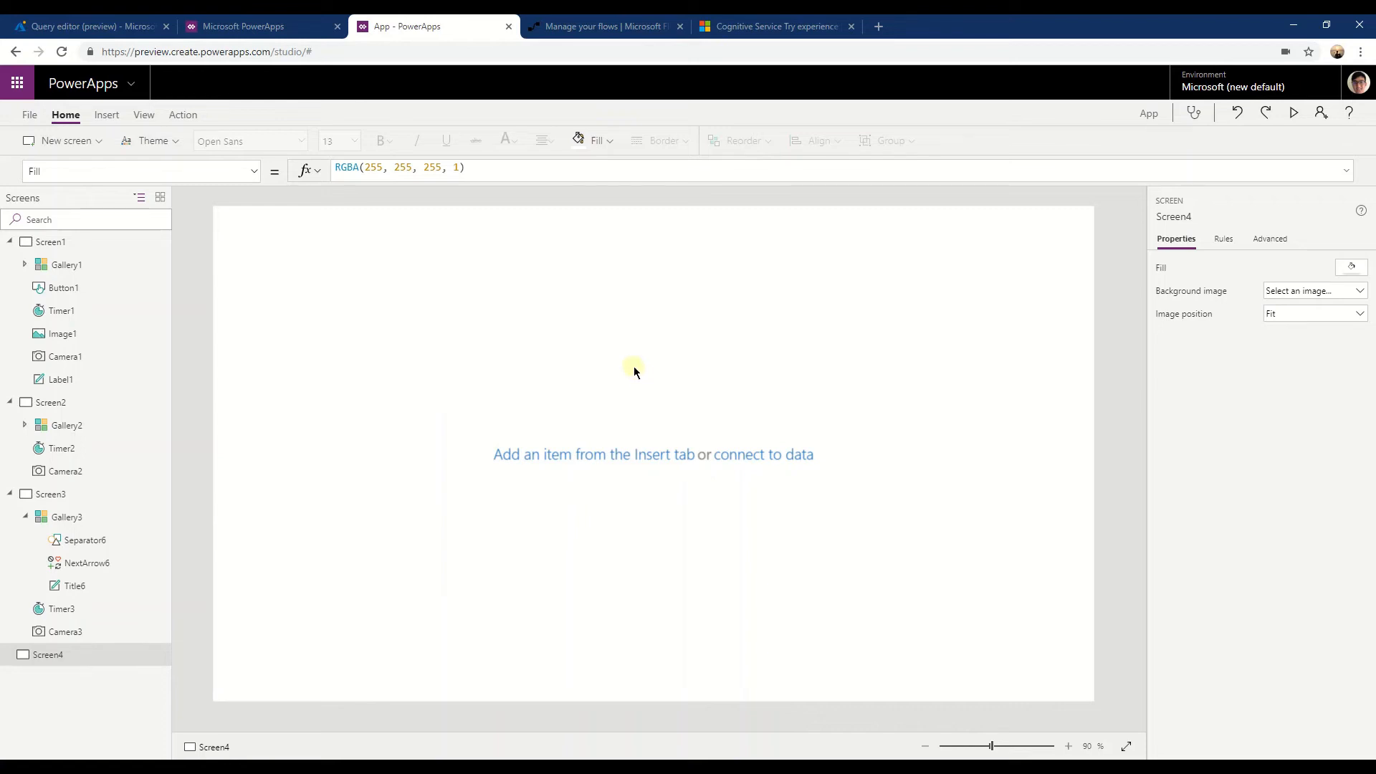
left_click(86, 25)
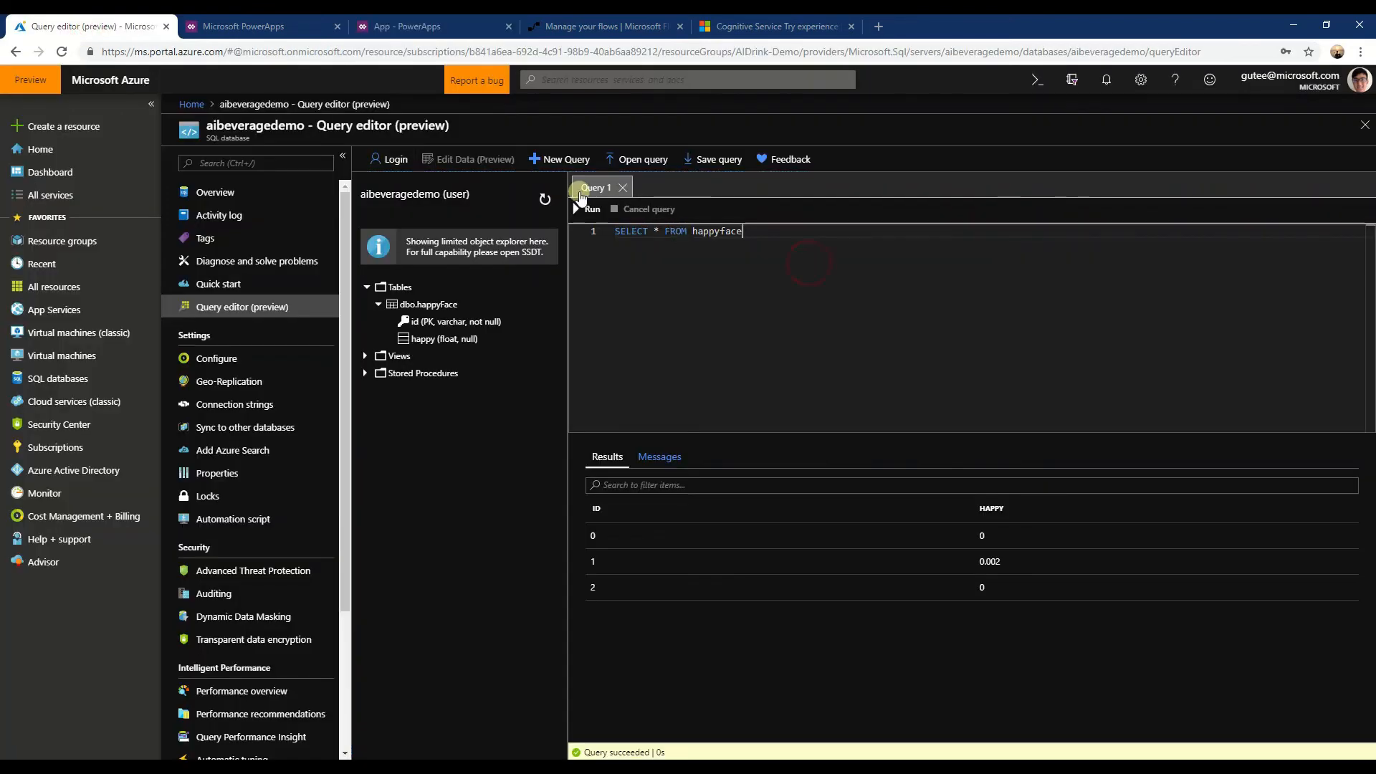
Write and run a new query: SELECT TOP 1 id FROM happyFace WHERE id > 0 GROUP BY id ORDER BY AVG(happy) DESC
left_click(563, 159)
left_click(817, 269)
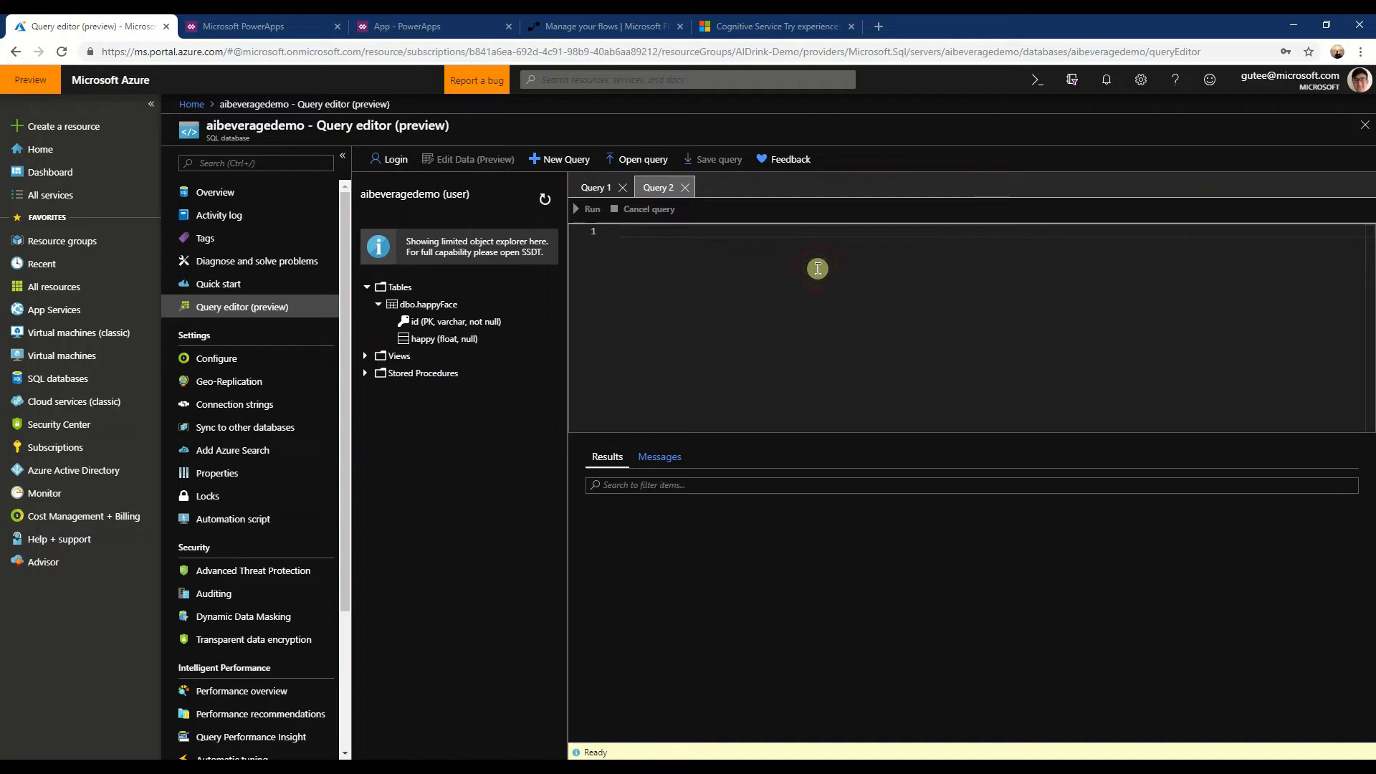
type("SELECT TOP 1 id FROM ha")
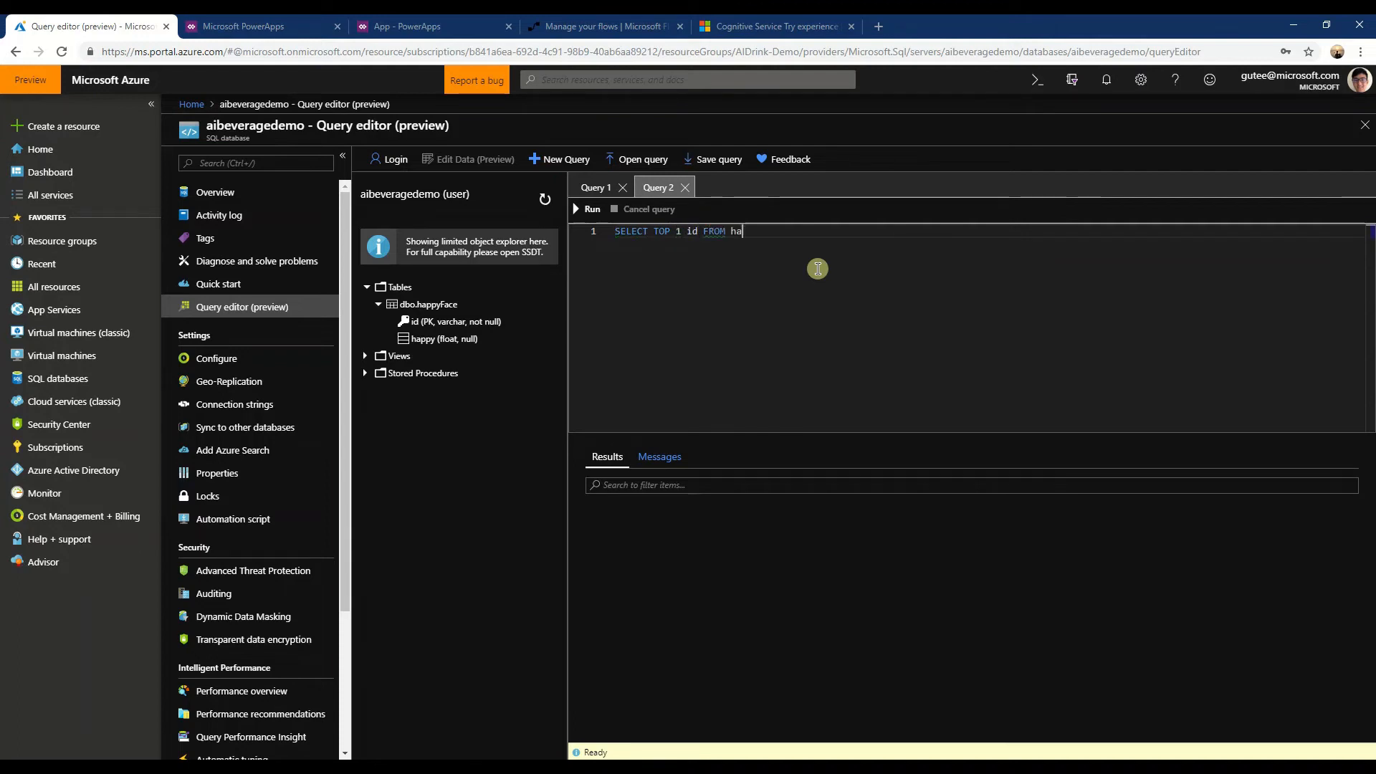
type("ppyFace WHER")
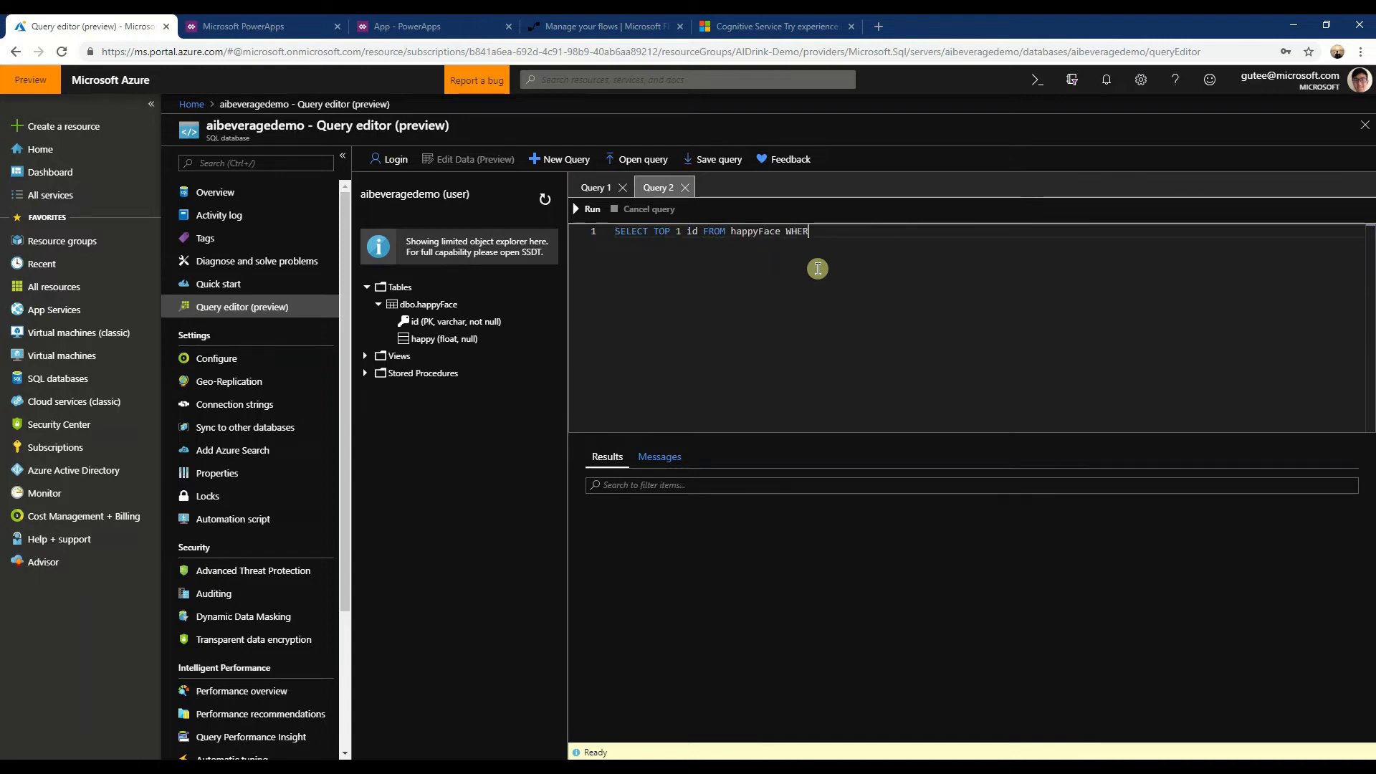
type("E id > ")
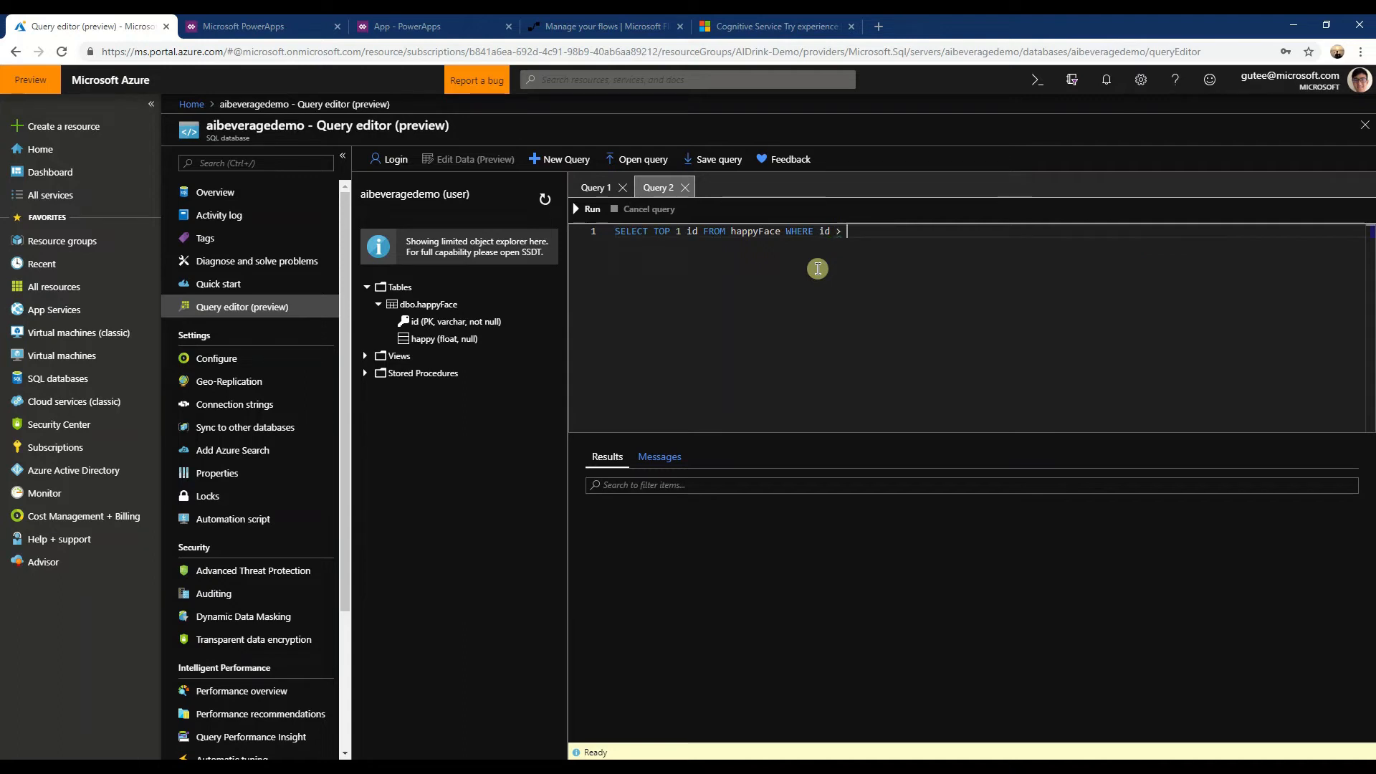
type("0")
left_click(870, 236)
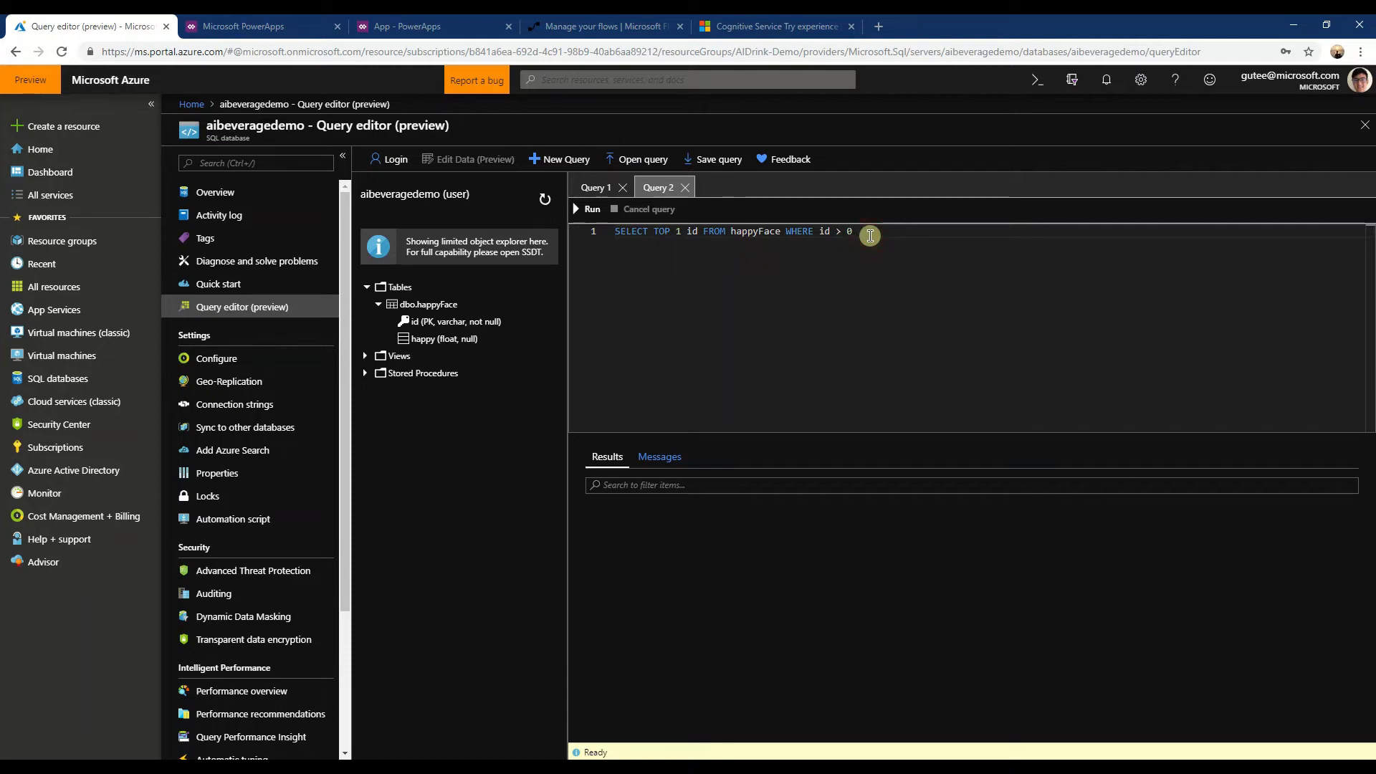
type("GROUP BY id")
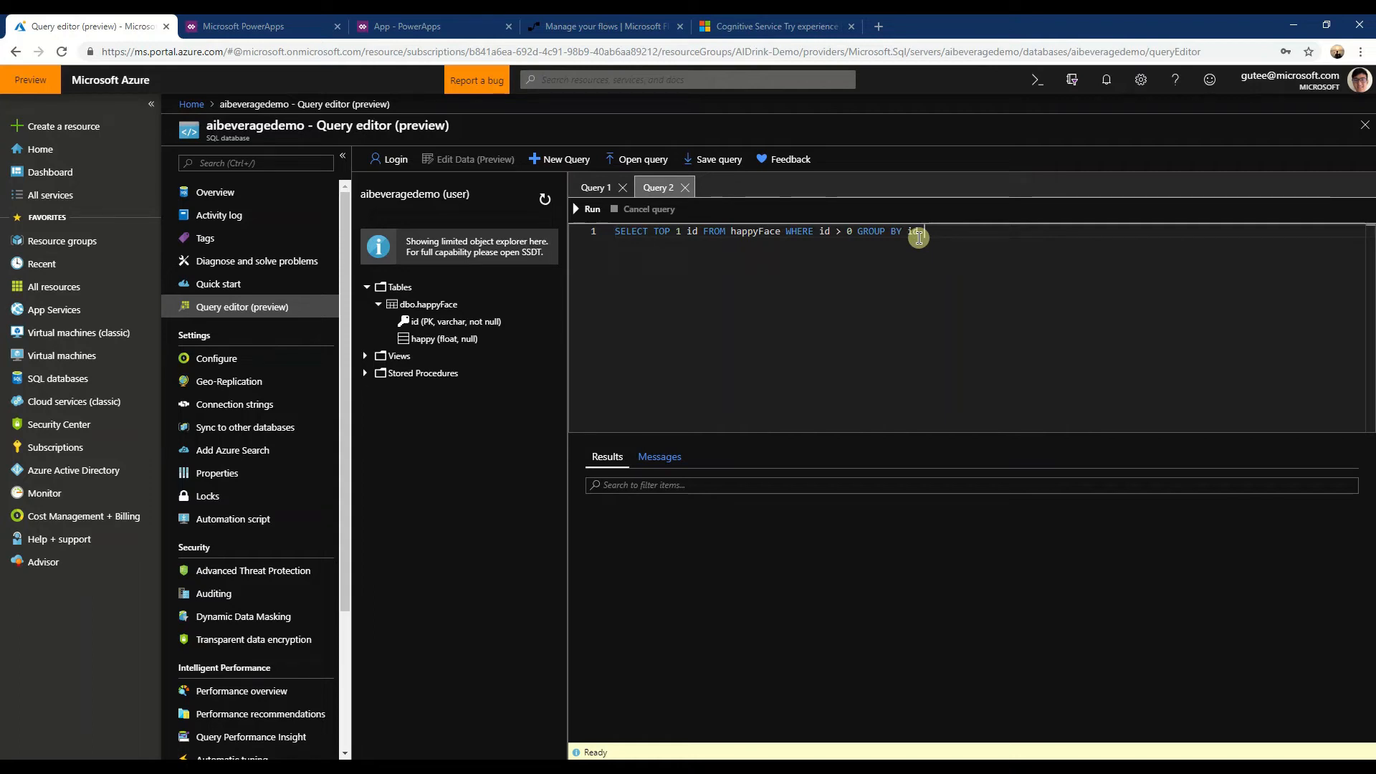
type(" ORDER BY AV")
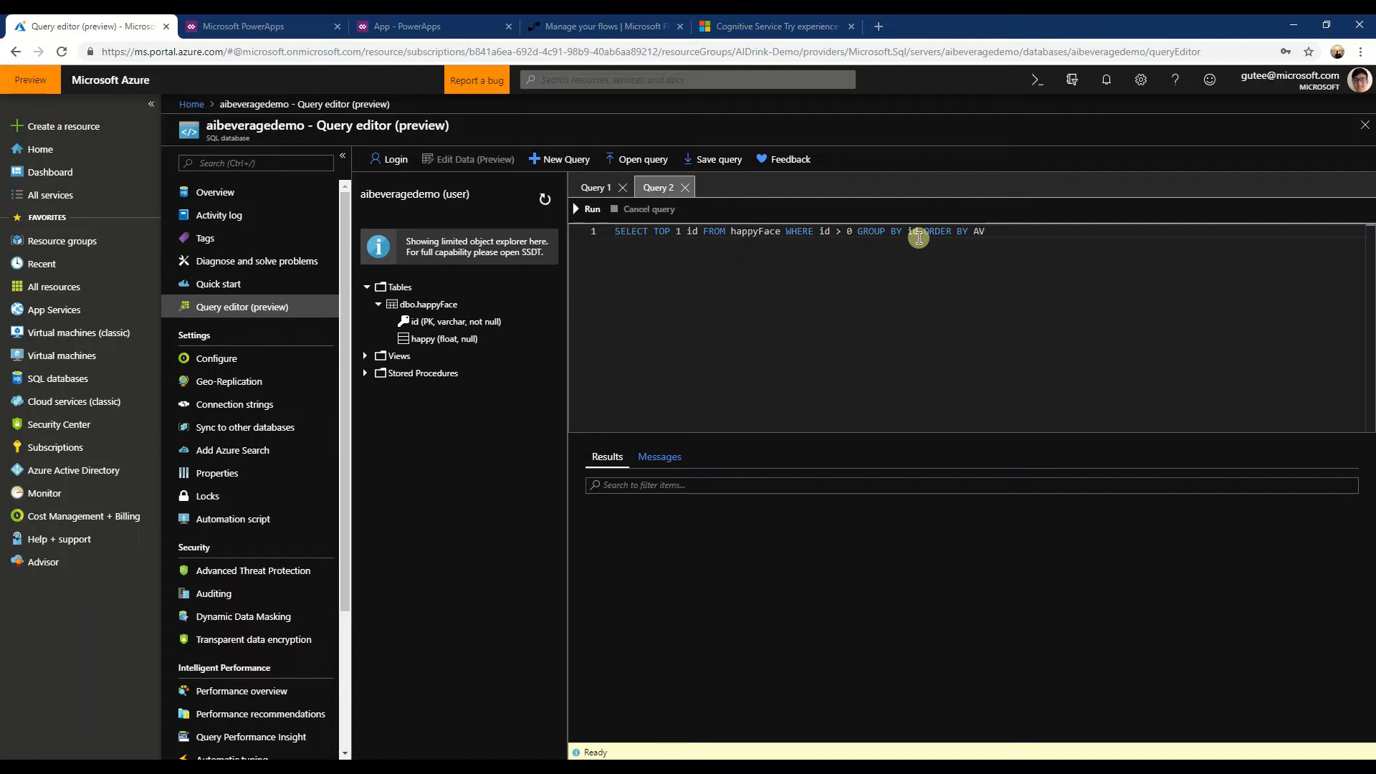
type("G(happ")
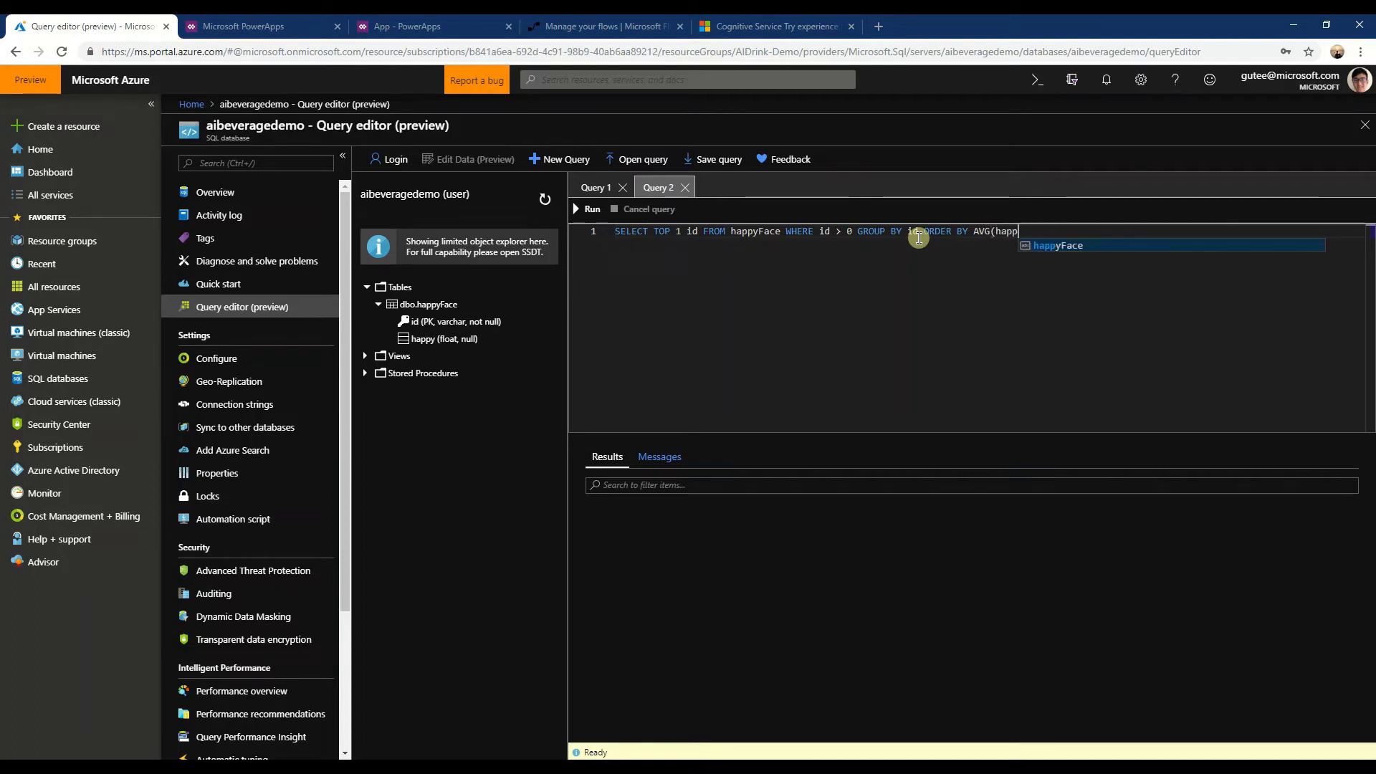
type("y) DESC")
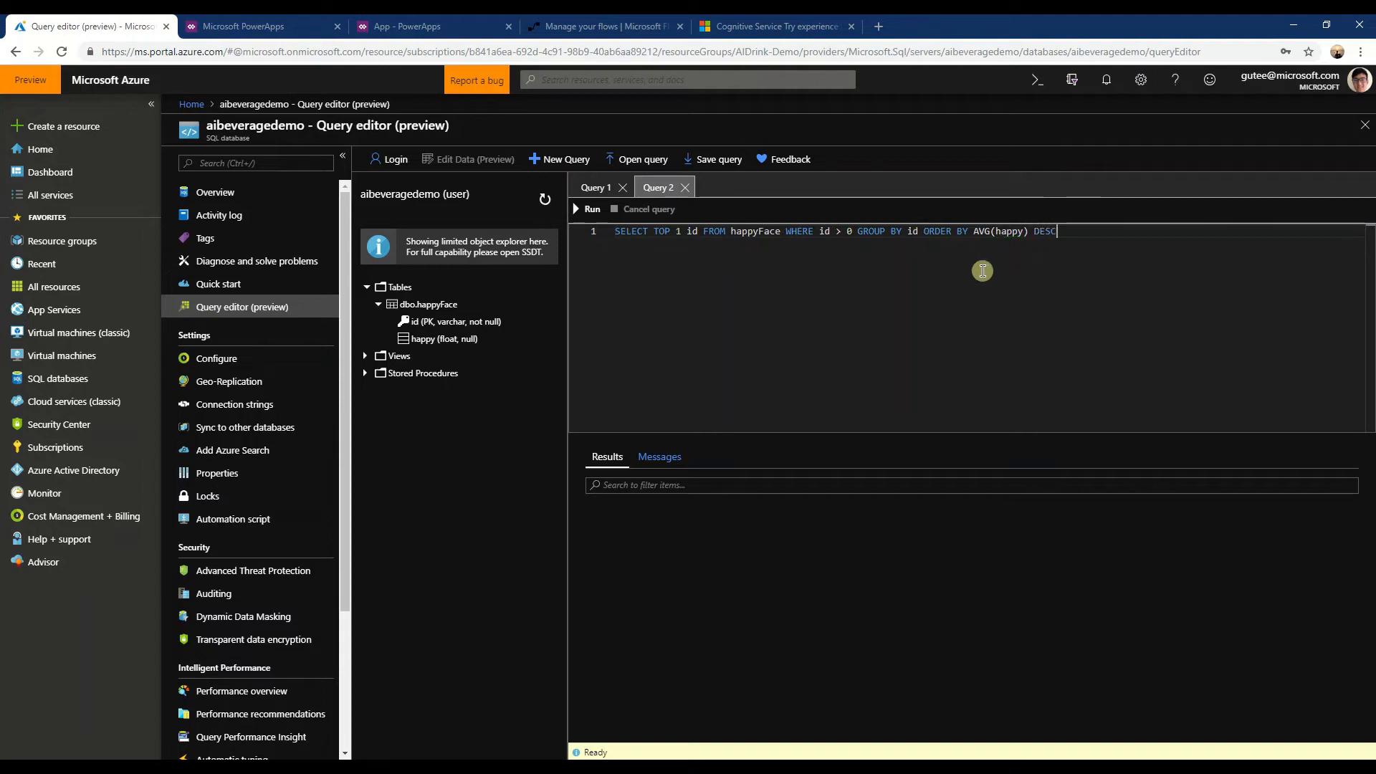
left_click(577, 209)
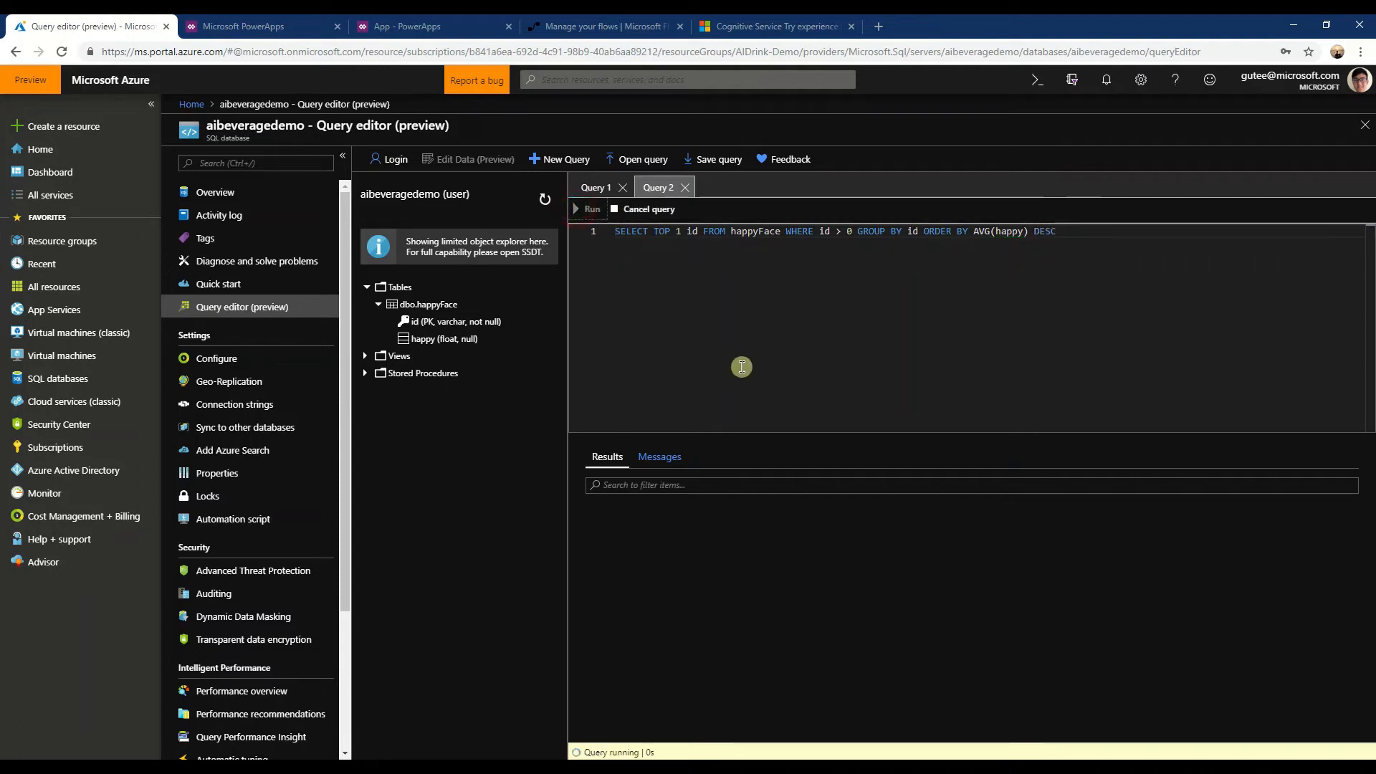
Compare Query 1's happy value 0.002 with the new query's result id 1, then select the query text
left_click(601, 189)
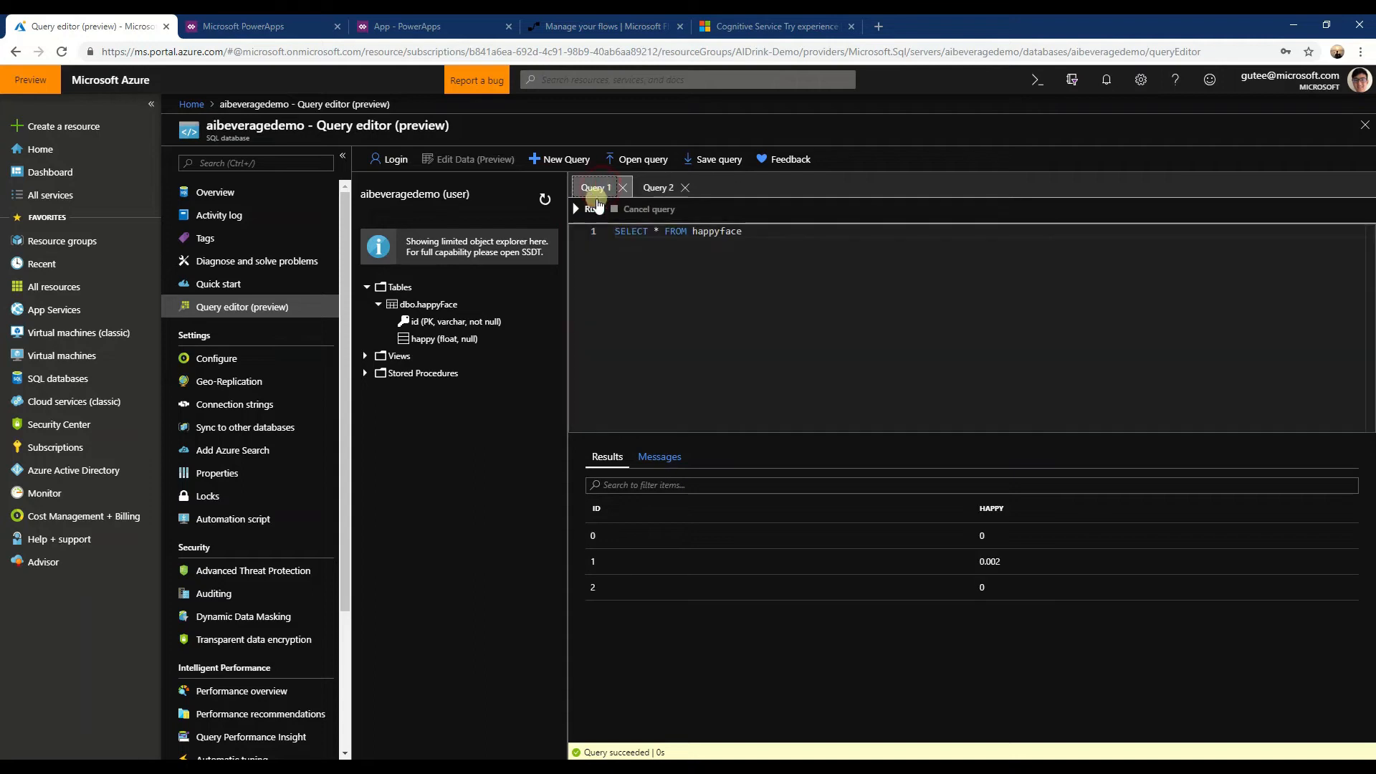
double_click(989, 562)
left_click(660, 188)
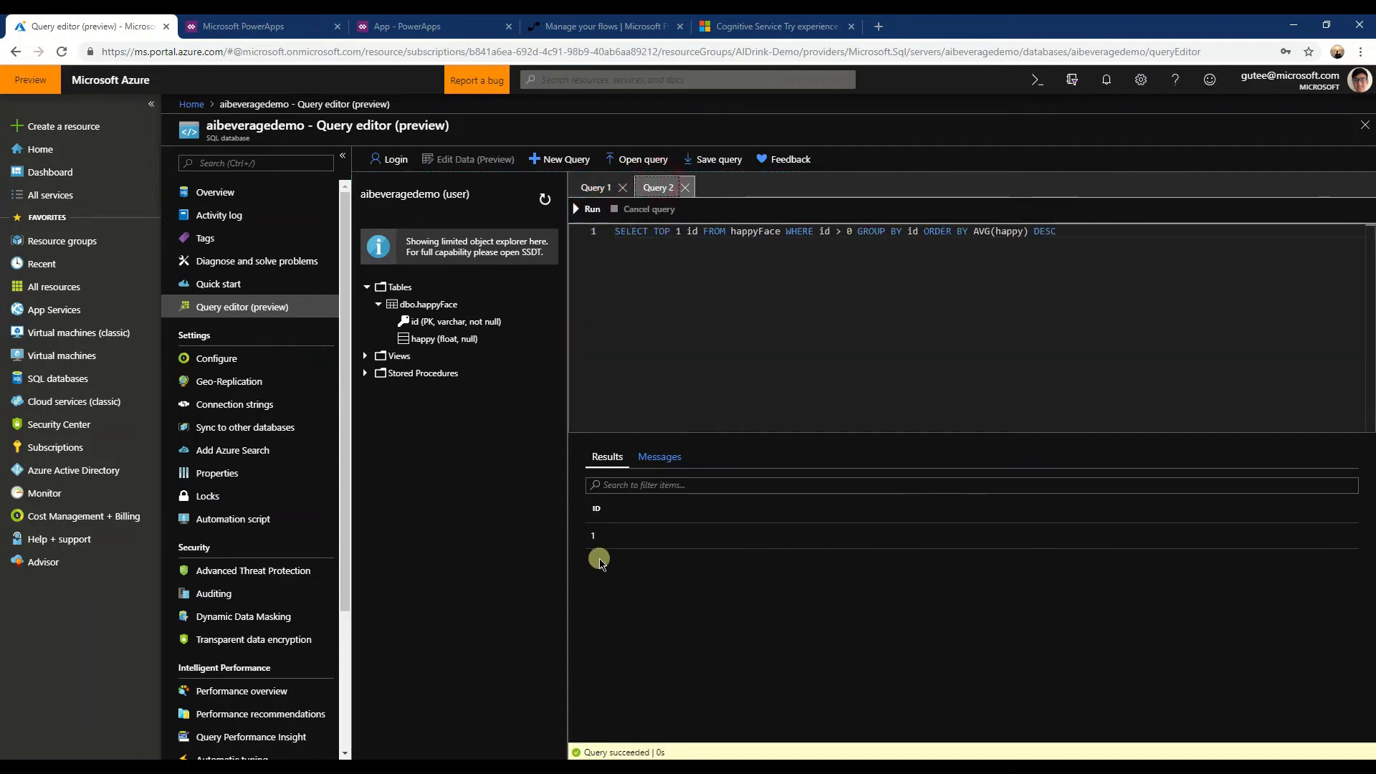
double_click(592, 535)
left_click(743, 386)
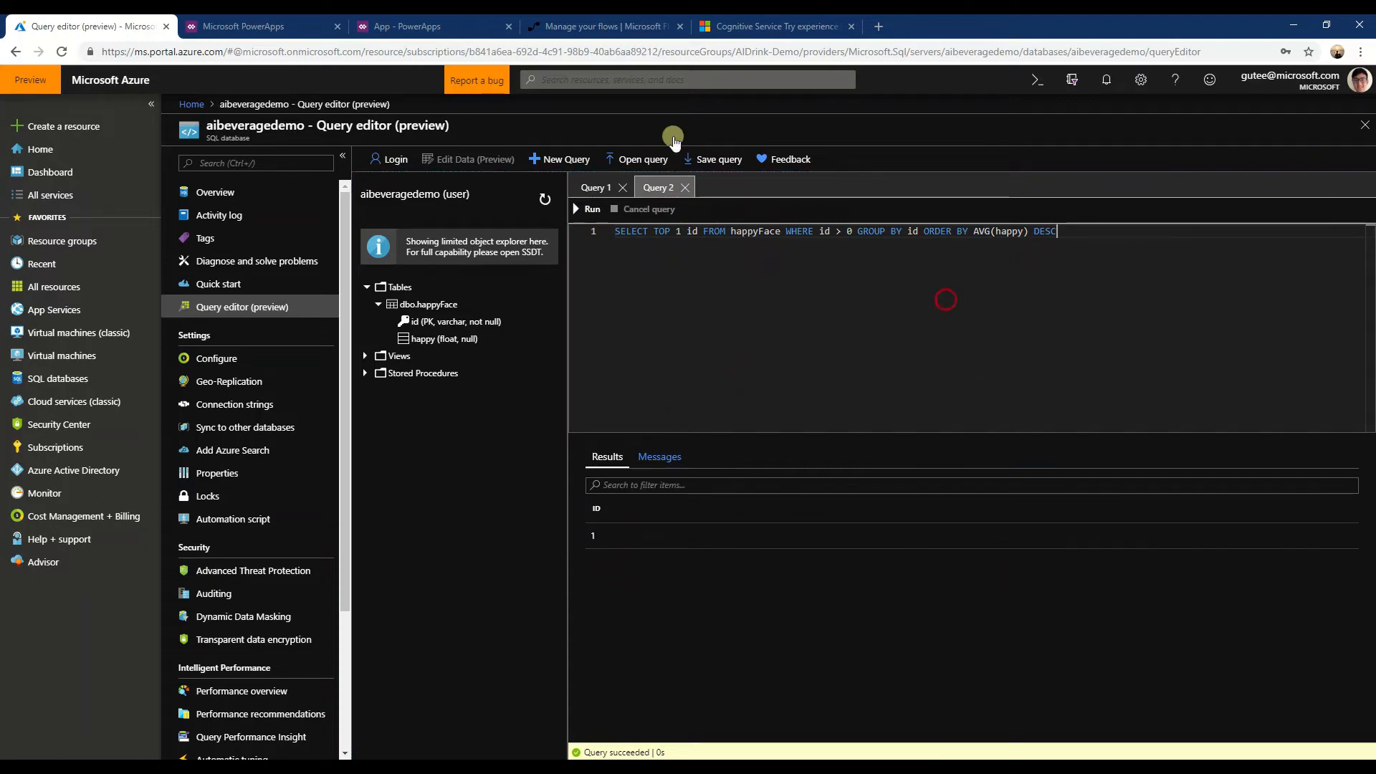
left_click_drag(1073, 231, 610, 232)
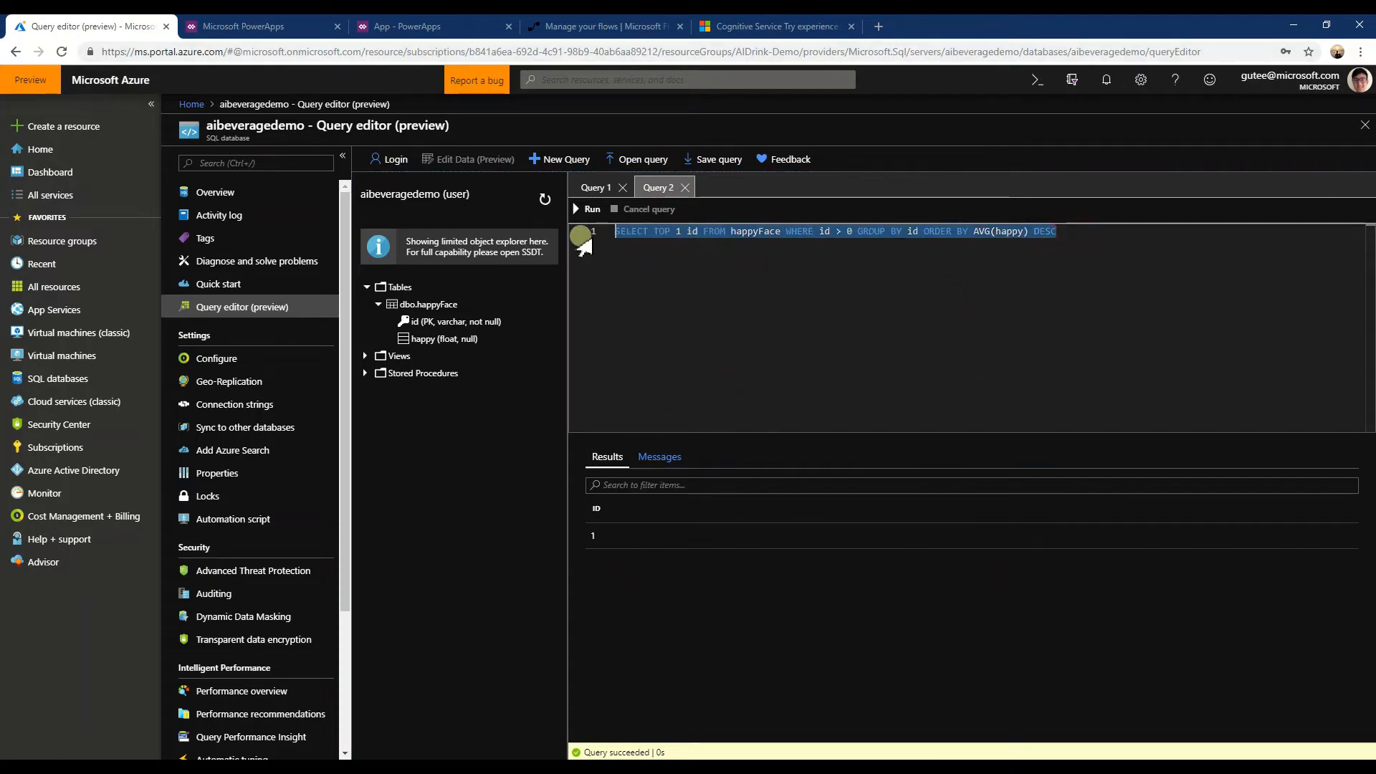
Insert a button onto Screen4 and drag it to the lower right
left_click(423, 24)
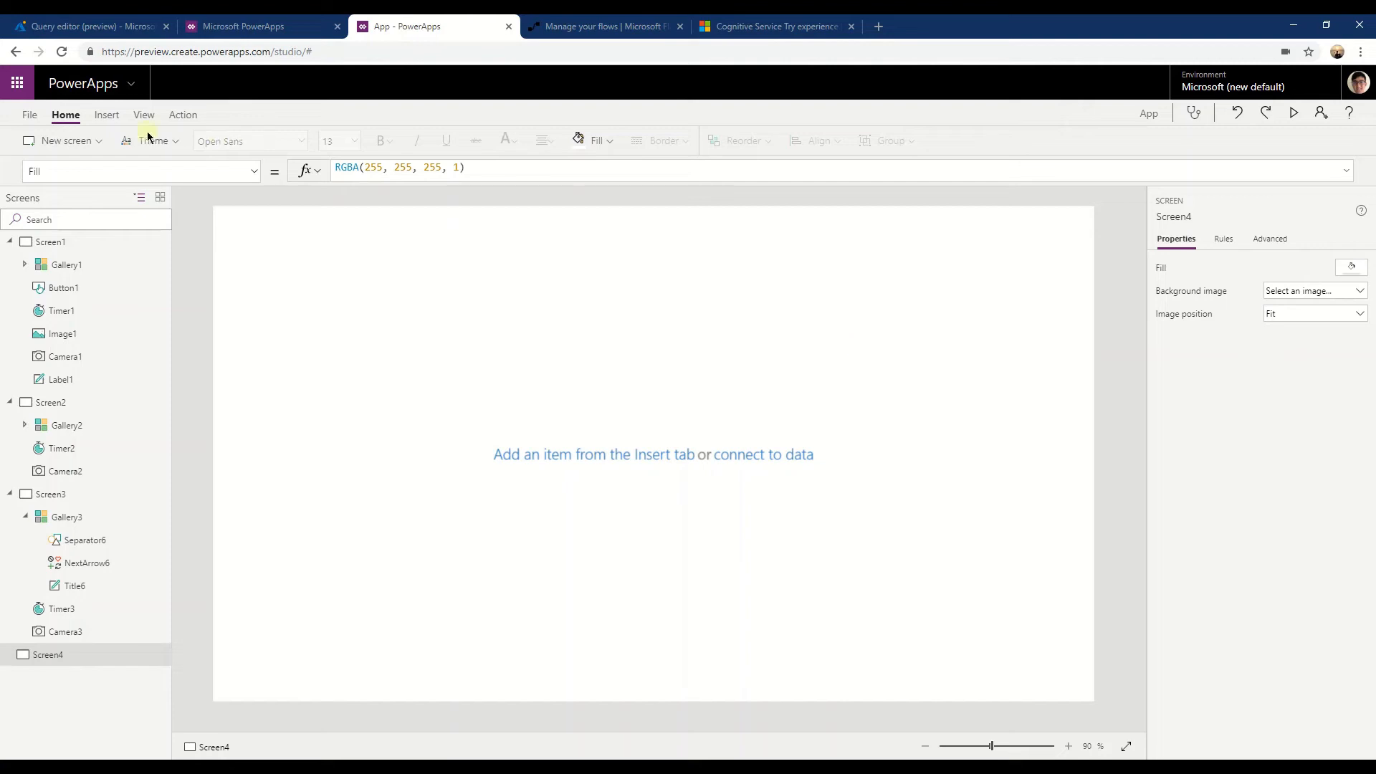
left_click(111, 120)
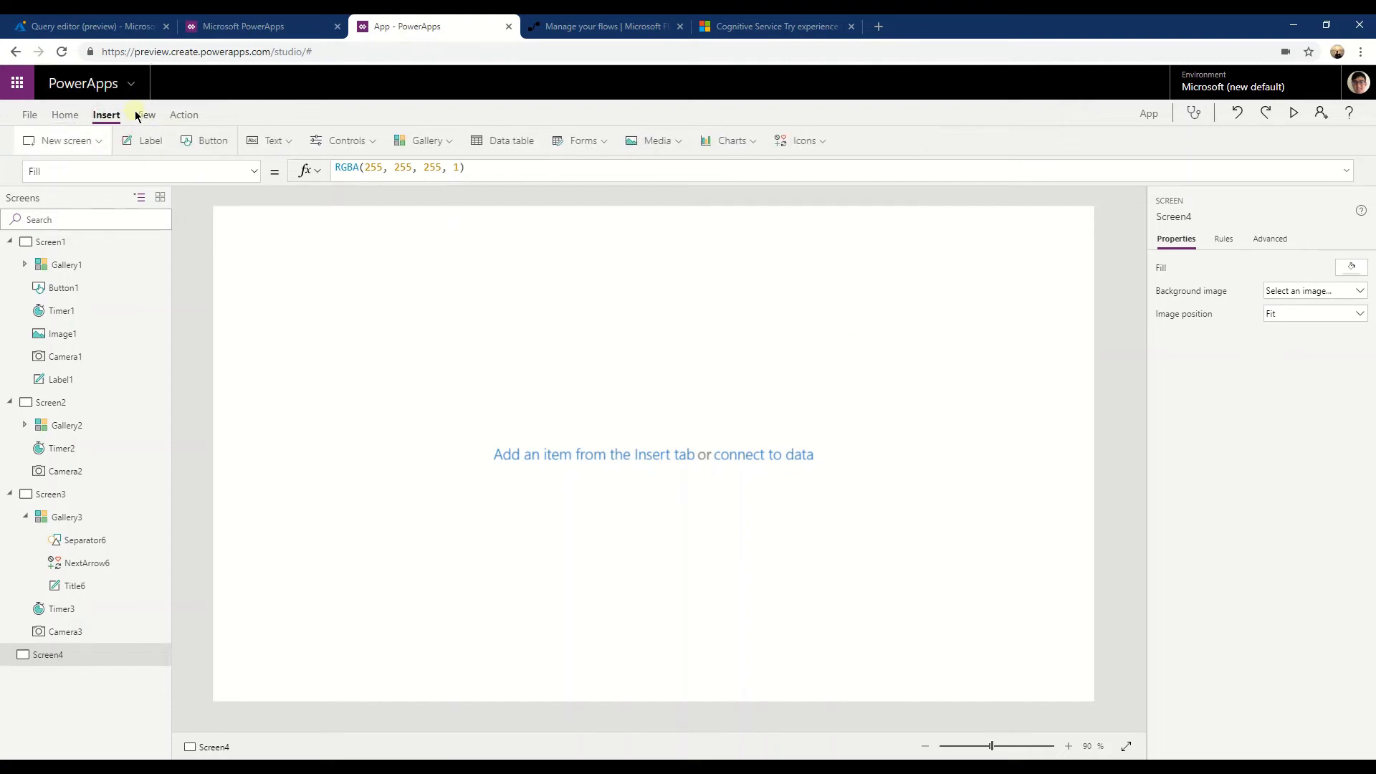
left_click(227, 146)
left_click_drag(295, 243, 948, 615)
Start creating a new flow for the button from Action > Flows
left_click(183, 115)
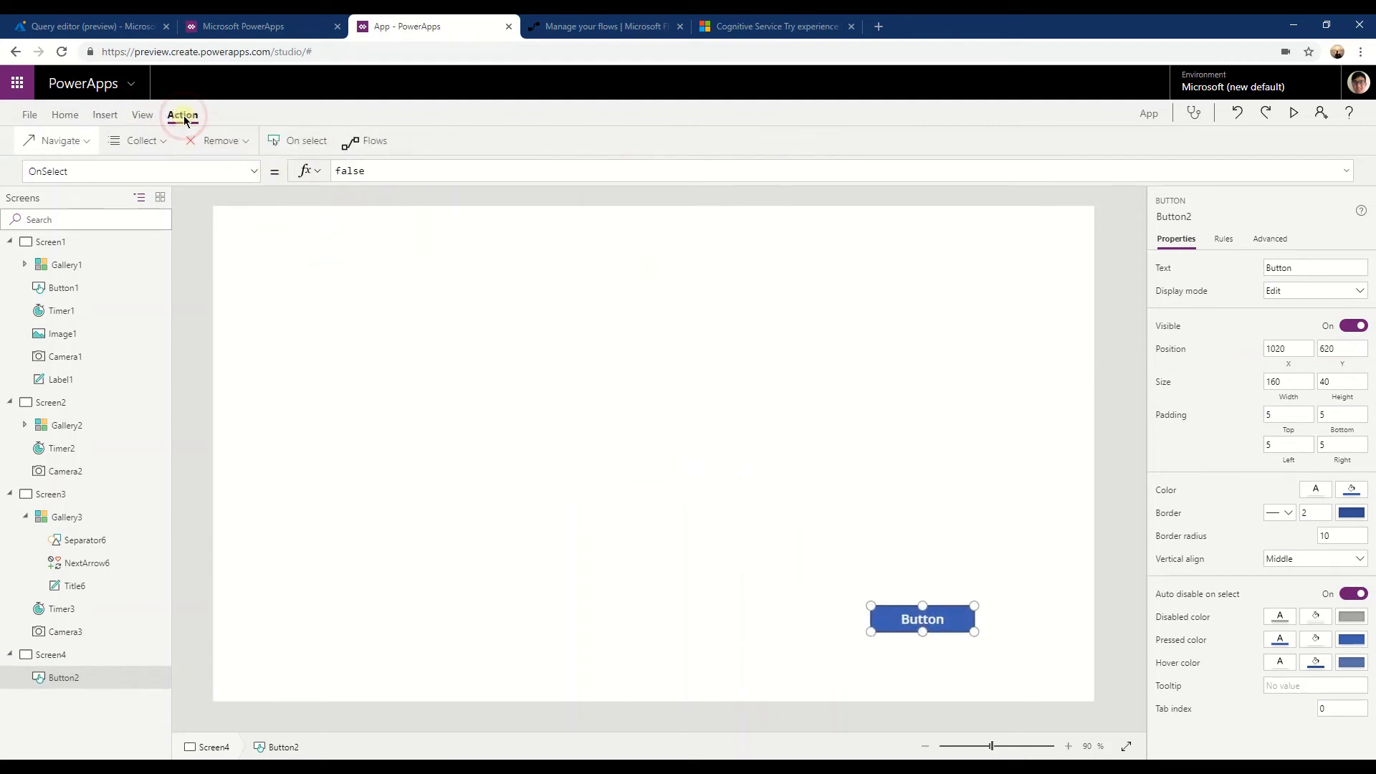
left_click(379, 142)
scroll(1017, 502, "down", 3)
left_click(1019, 726)
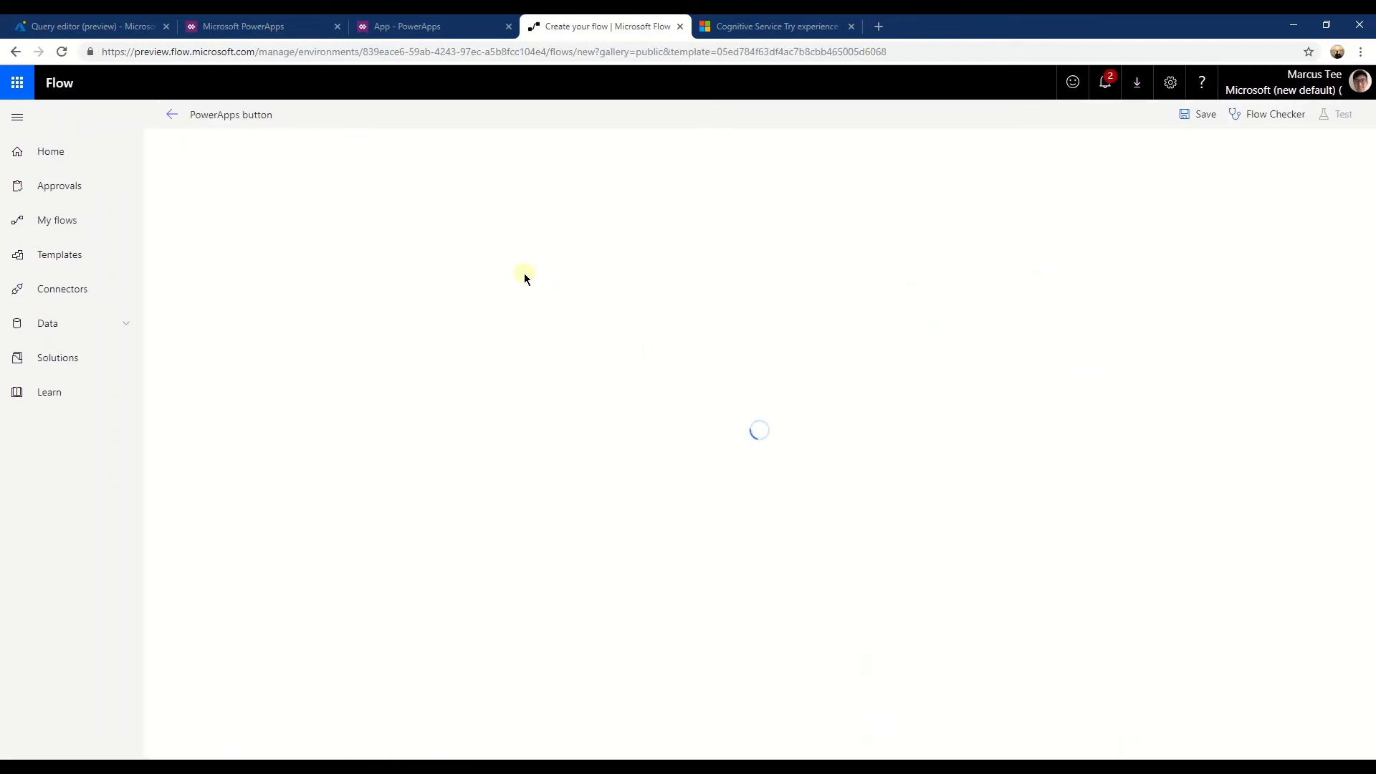
Name the flow AIDrinks-Demo2 and add a SQL Server 'Execute a SQL query' step after the trigger
left_click(235, 110)
type("A")
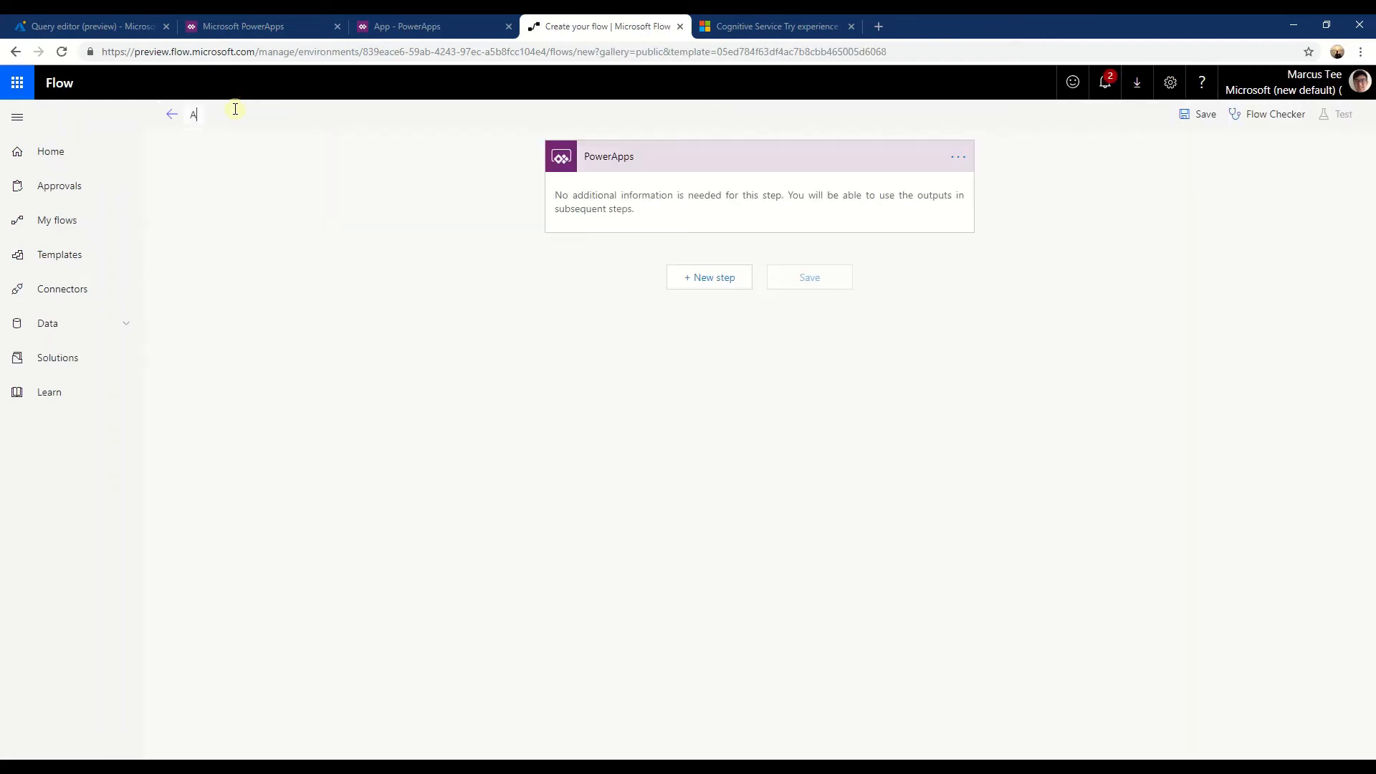
type("IDRink")
type("sDemo")
type("emo2")
left_click(705, 287)
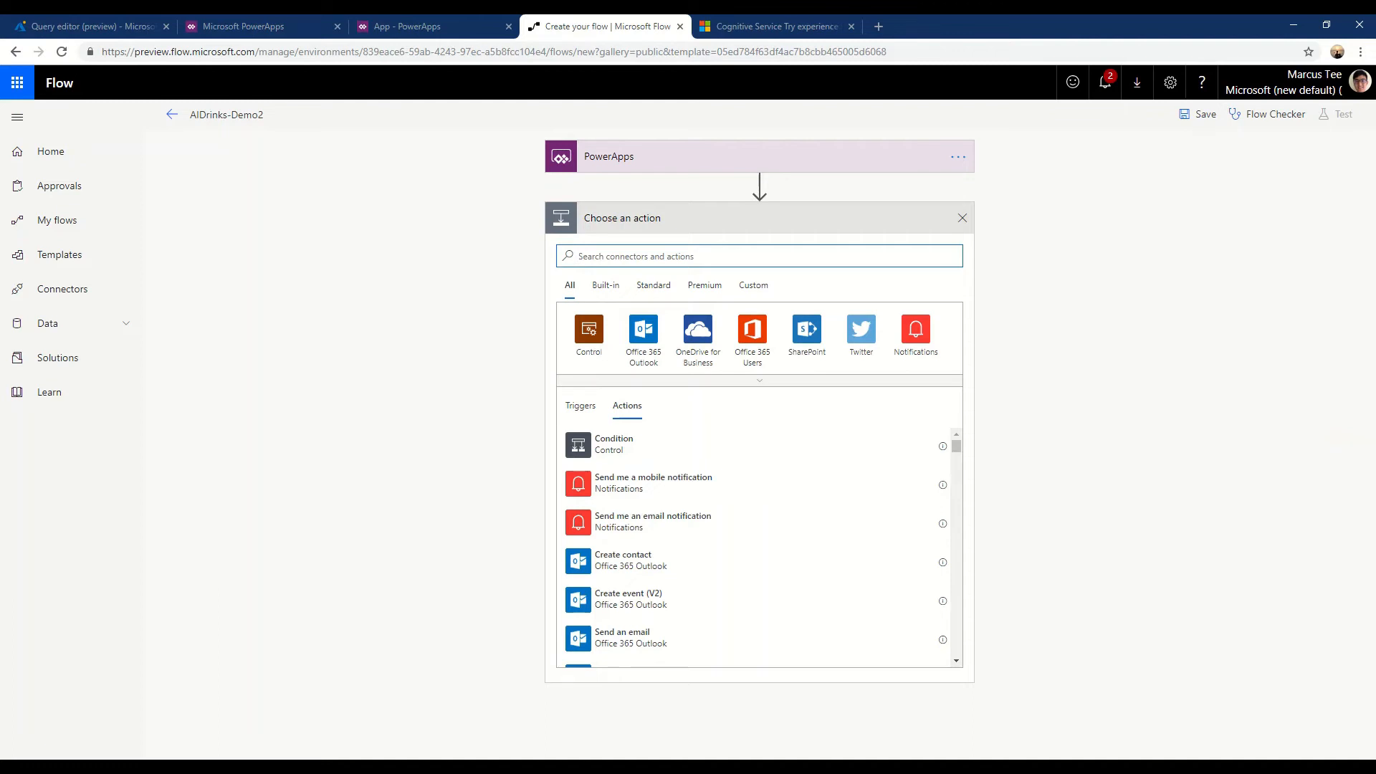
key("alt+Tab")
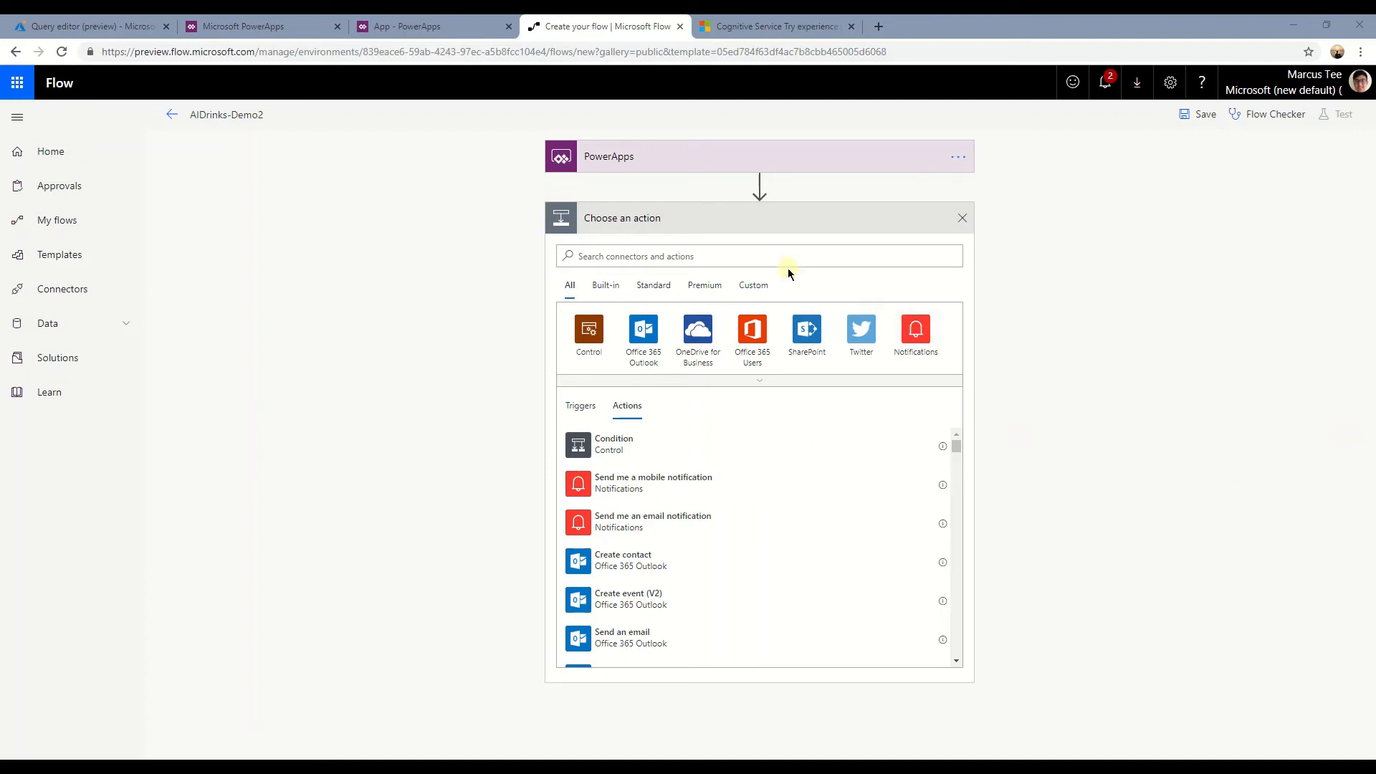
left_click(817, 255)
left_click(757, 255)
type("sql")
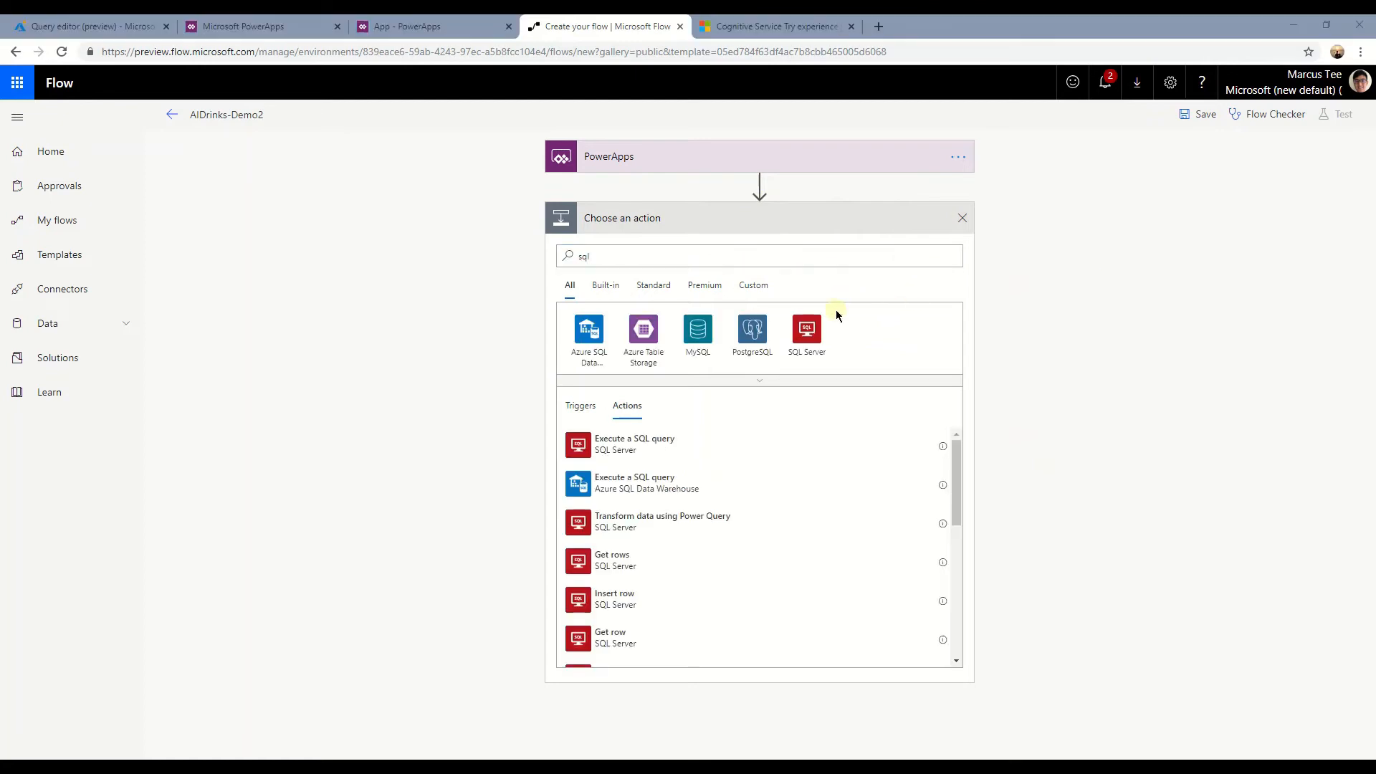
left_click(810, 328)
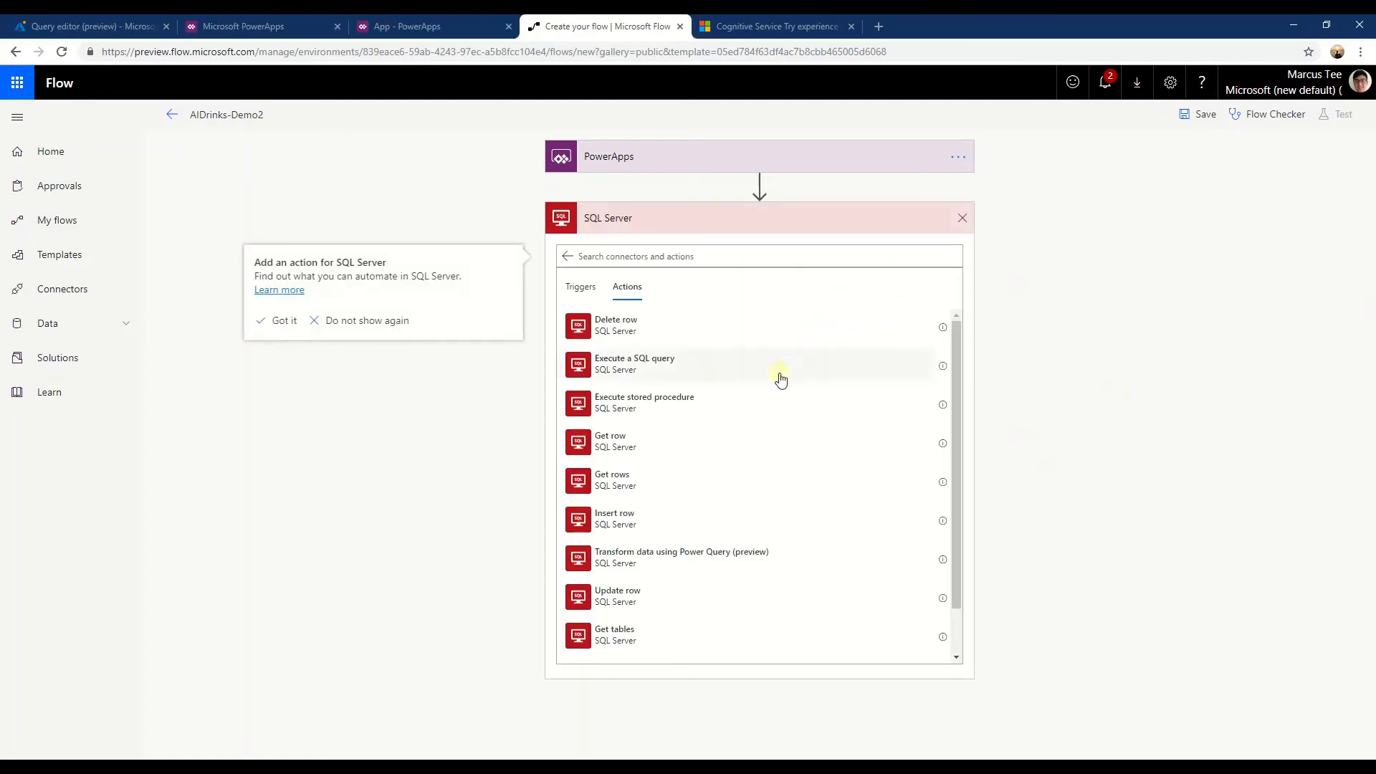
left_click(677, 380)
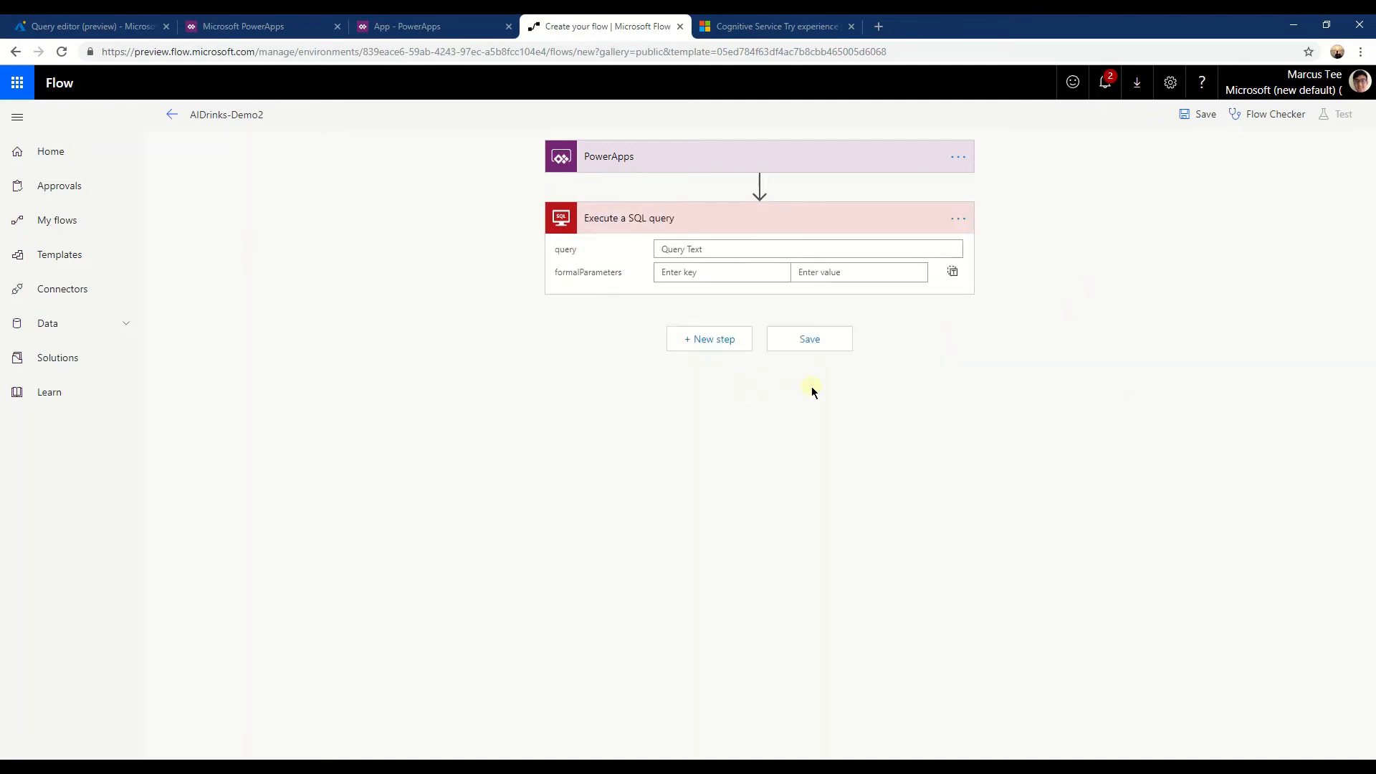
Copy the TOP 1 highest-AVG(happy) id query from Azure and paste it into the SQL step's query field
left_click(735, 248)
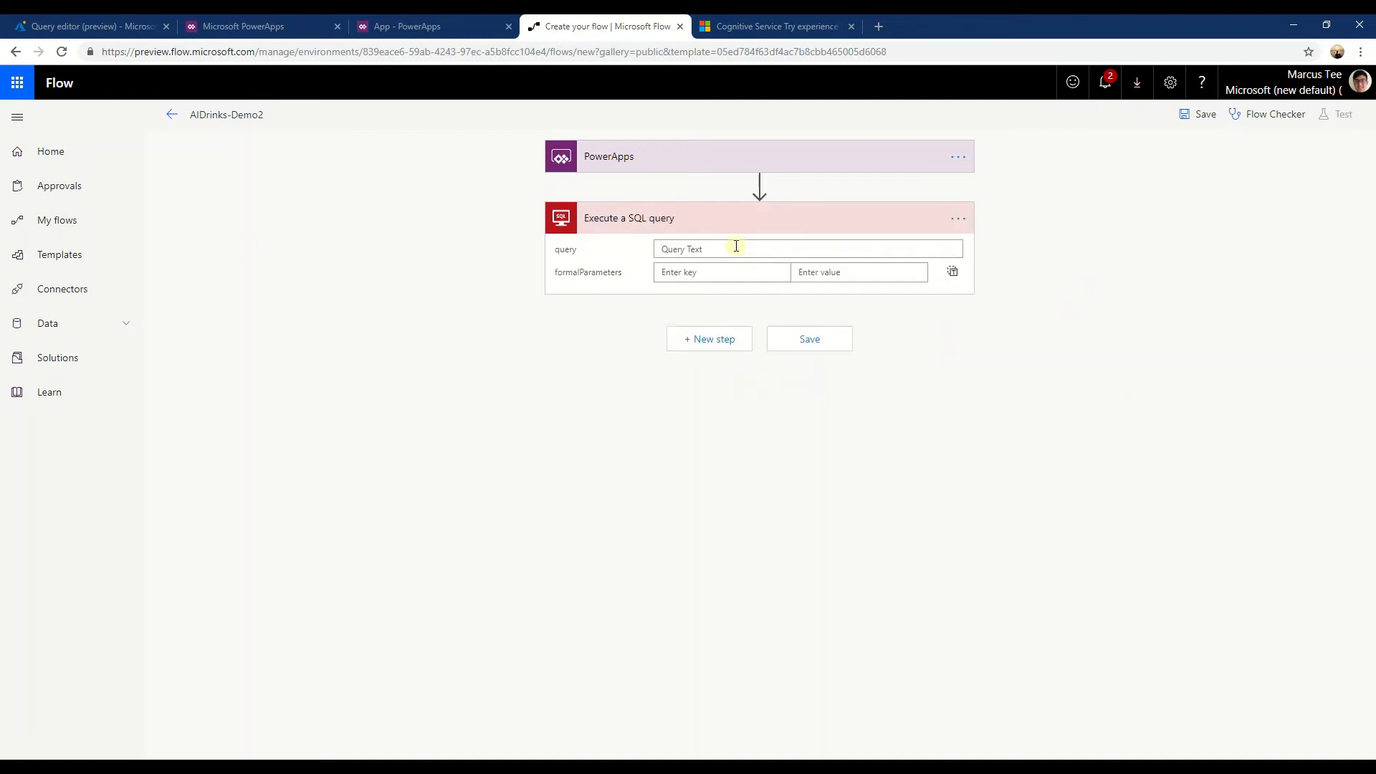
left_click(86, 26)
left_click(1090, 248)
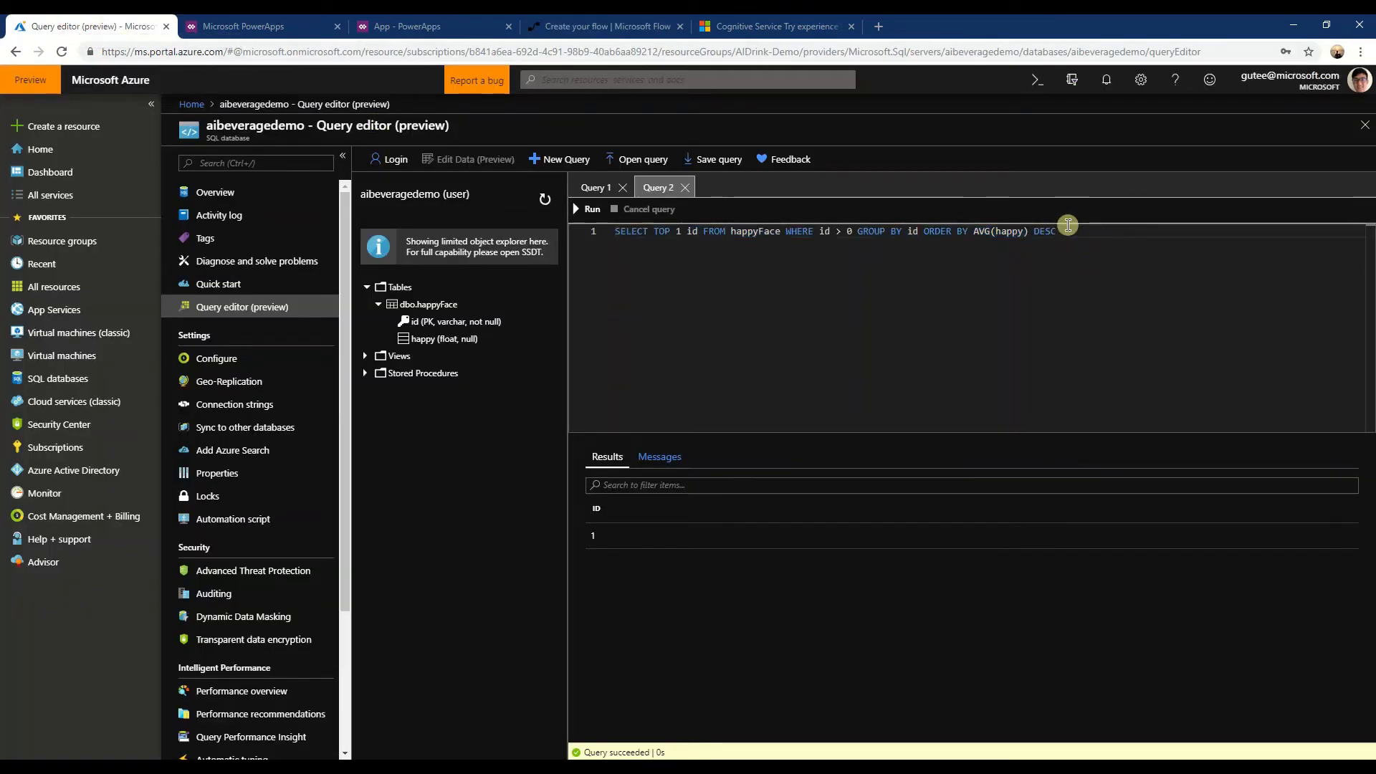
left_click_drag(1061, 229, 563, 210)
key("ctrl+c")
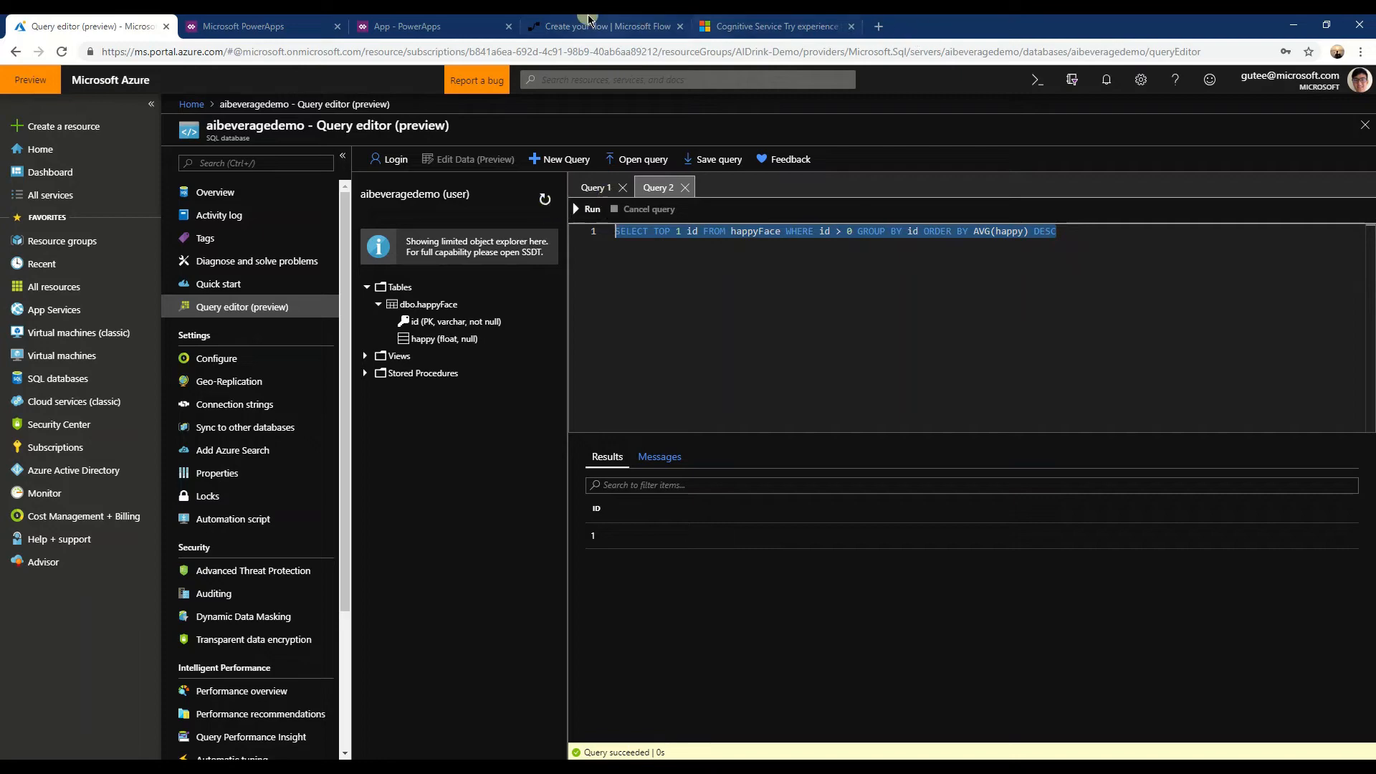
left_click(430, 26)
left_click(635, 28)
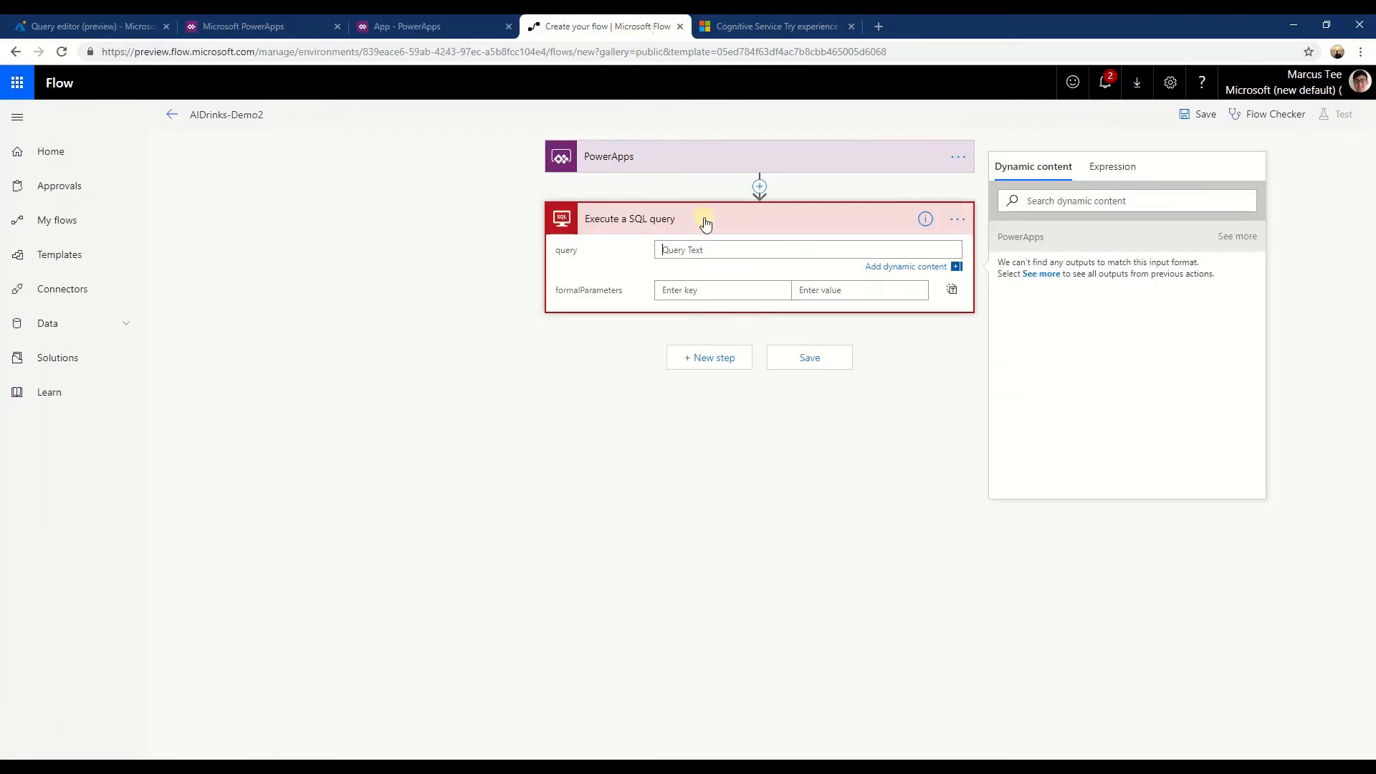
left_click(699, 253)
key("ctrl+v")
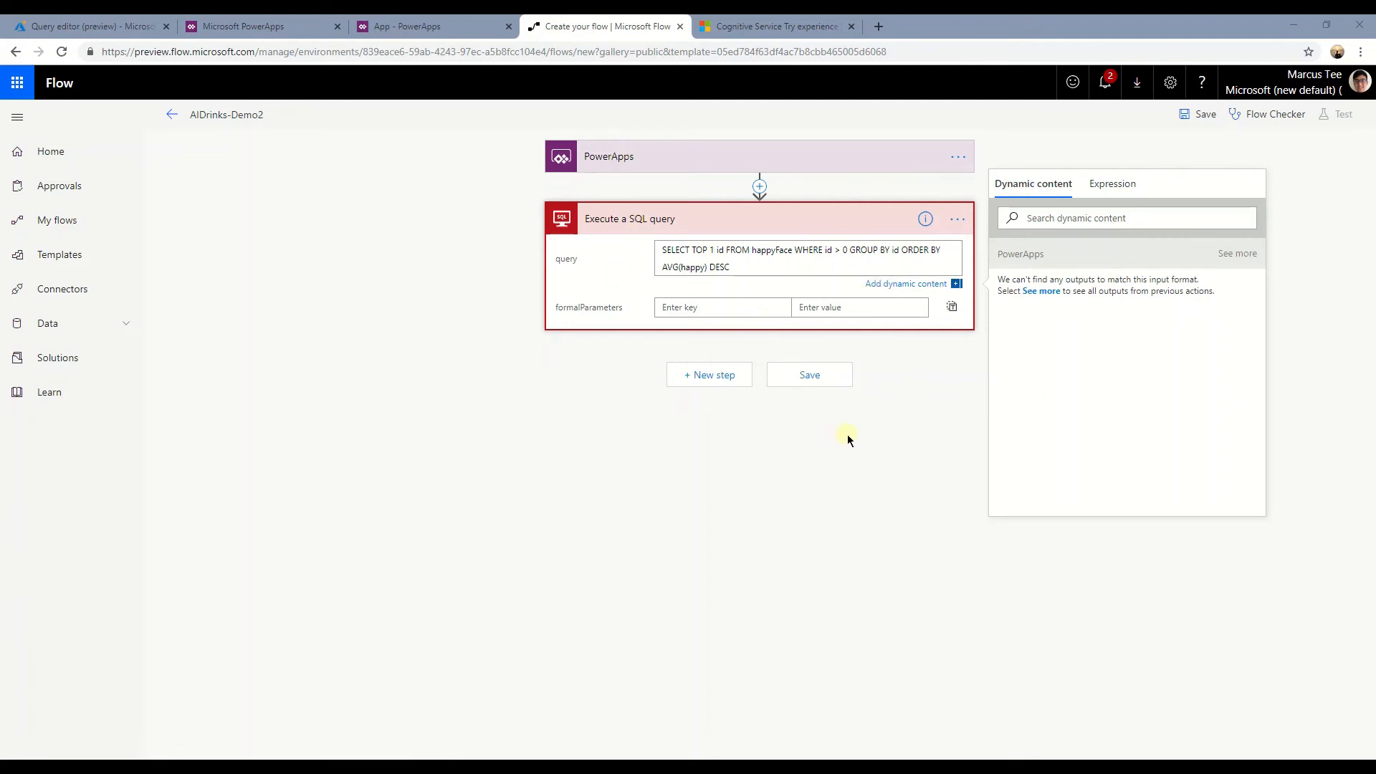
left_click(693, 376)
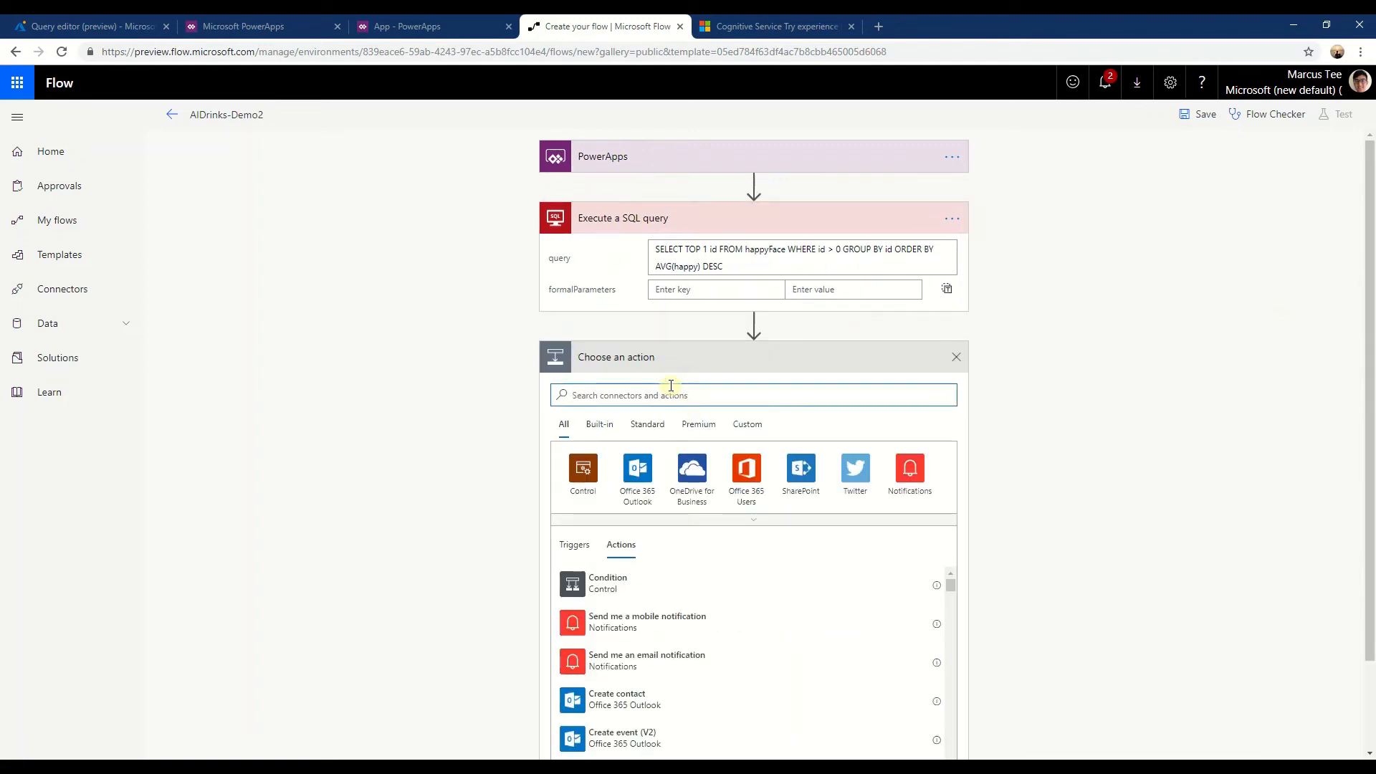
Search for variable actions, then delete the mistakenly added Increment variable step
type("vatia")
key("BackSpace")
key("BackSpace")
key("BackSpace")
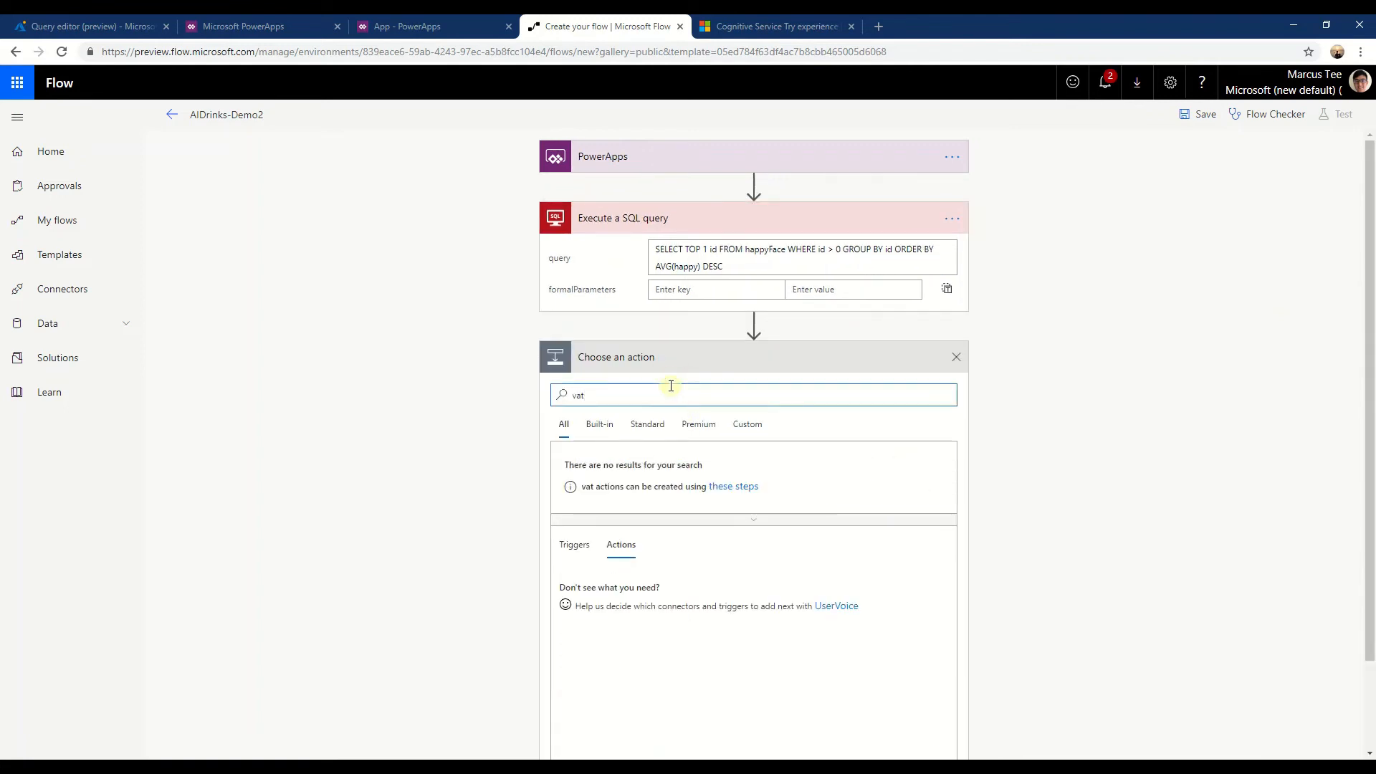
type("r")
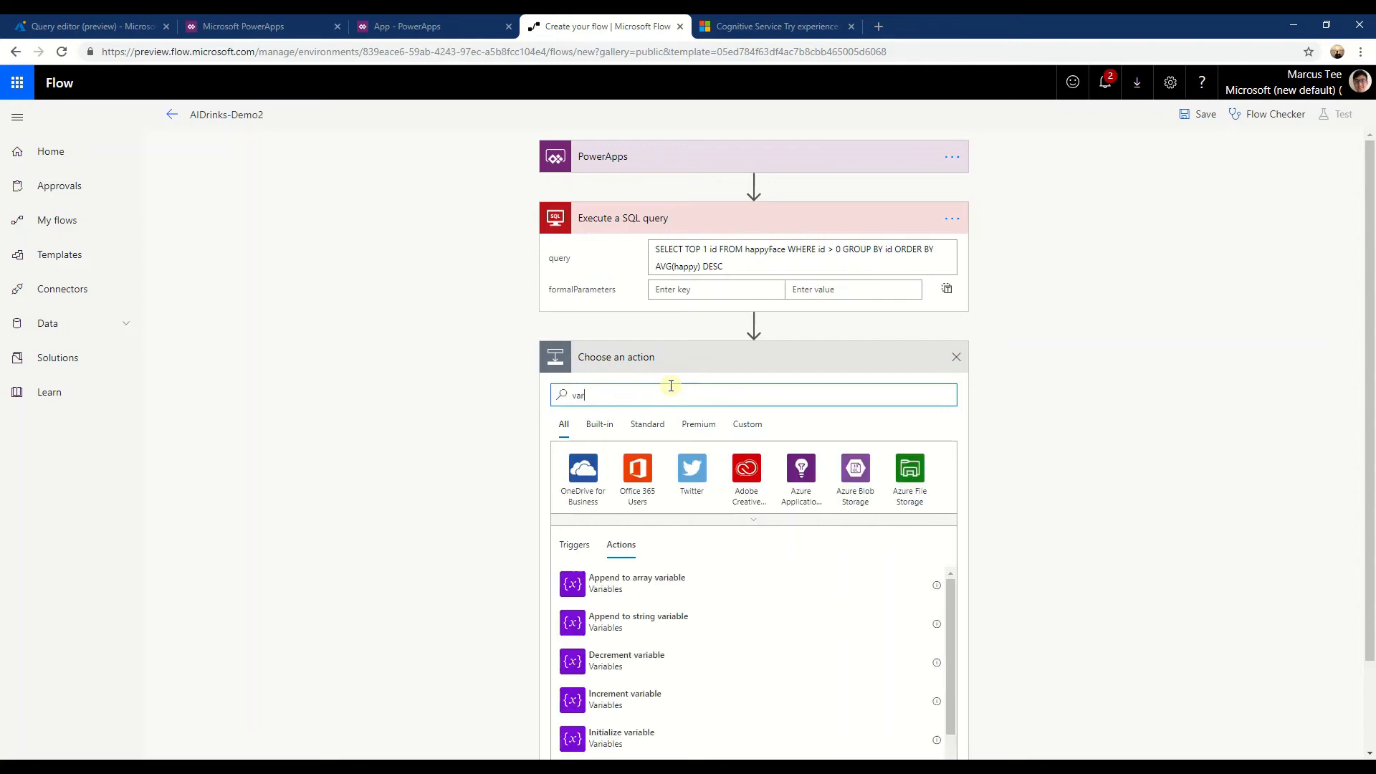
scroll(717, 567, "down", 2)
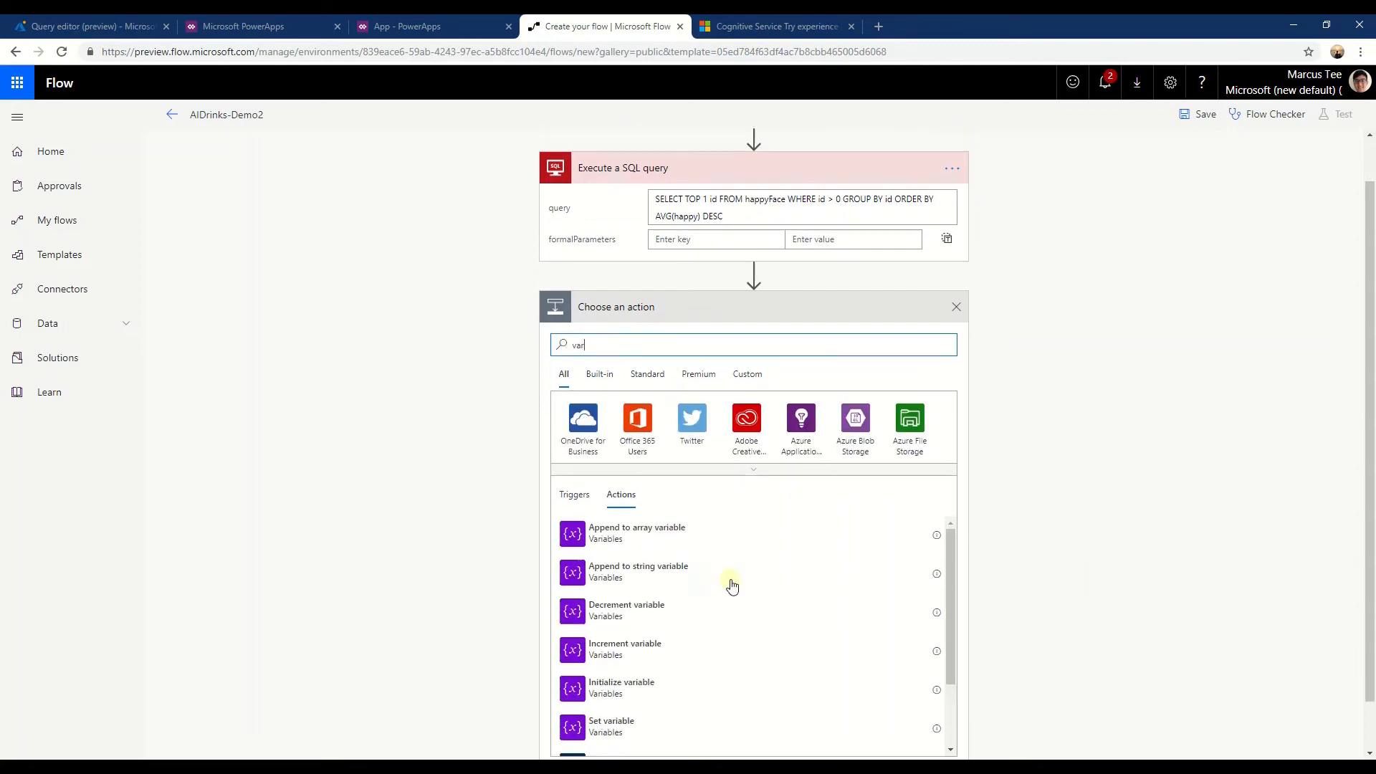
left_click(666, 634)
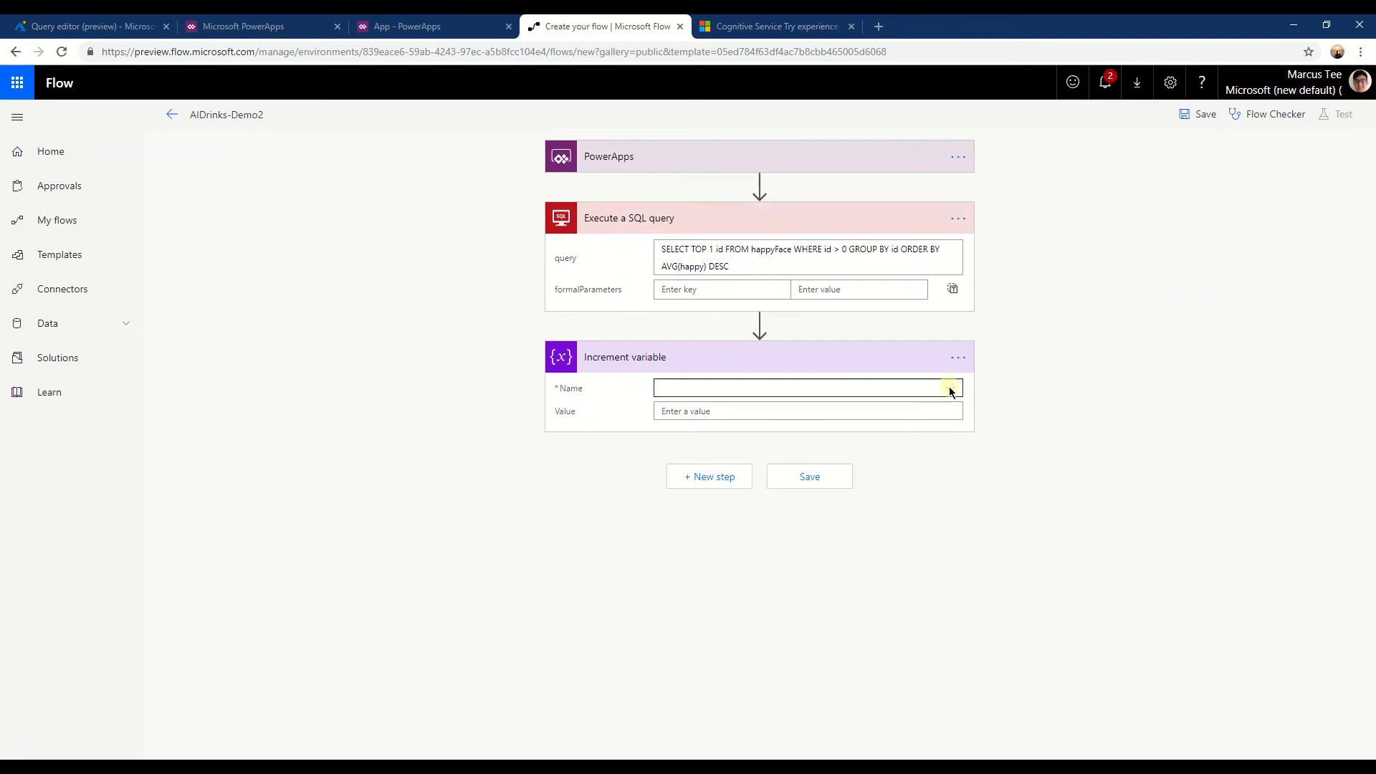
left_click(955, 362)
left_click(1014, 445)
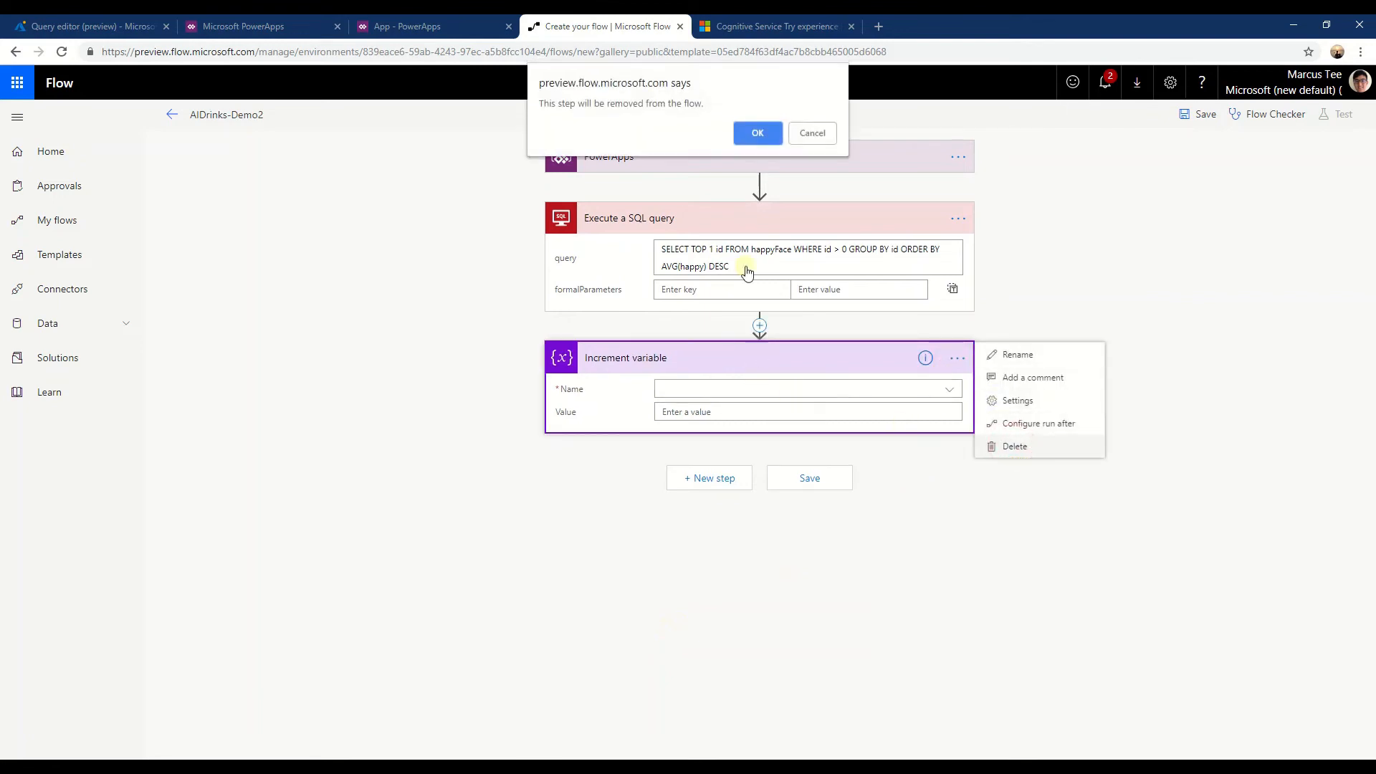
left_click(748, 131)
Add an Initialize variable step named suggestion, type String, value ResultSets id
left_click(745, 352)
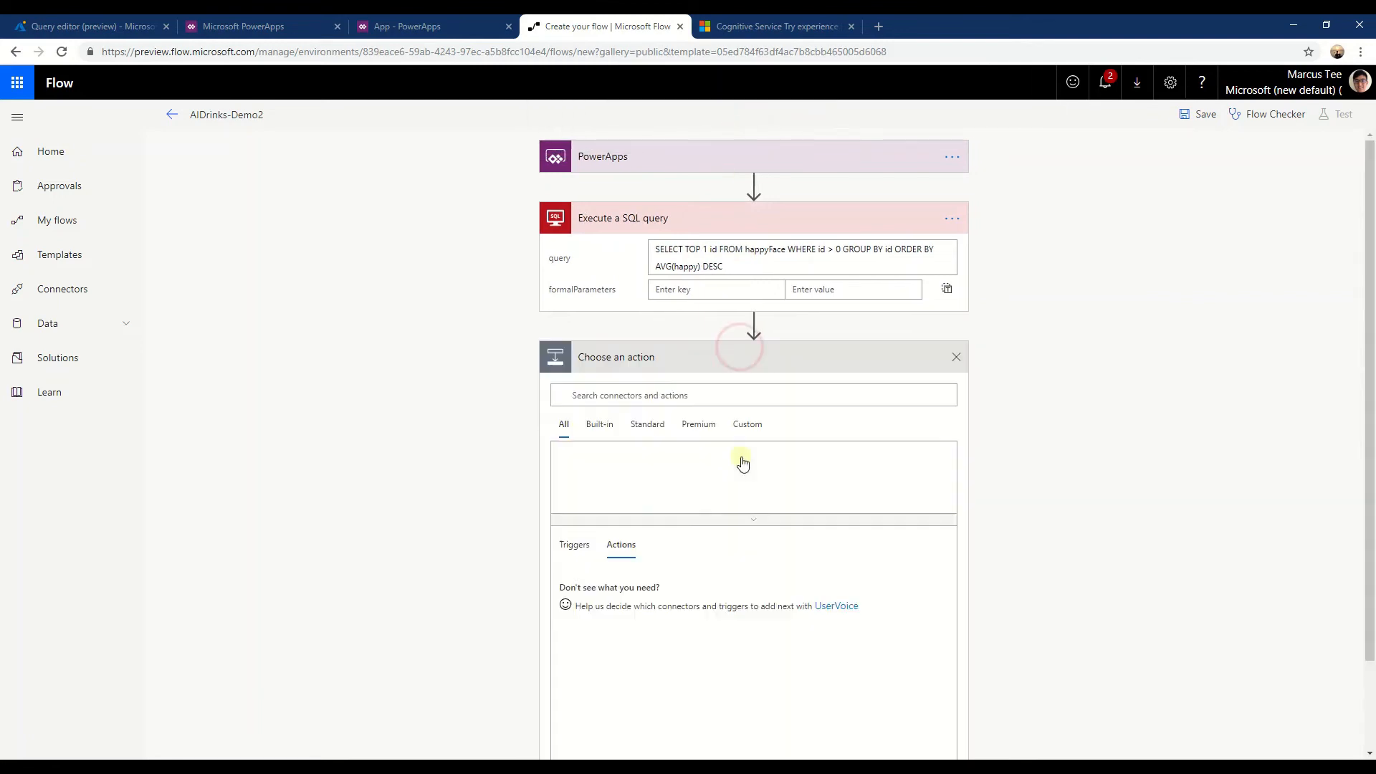
left_click(673, 395)
type("variable")
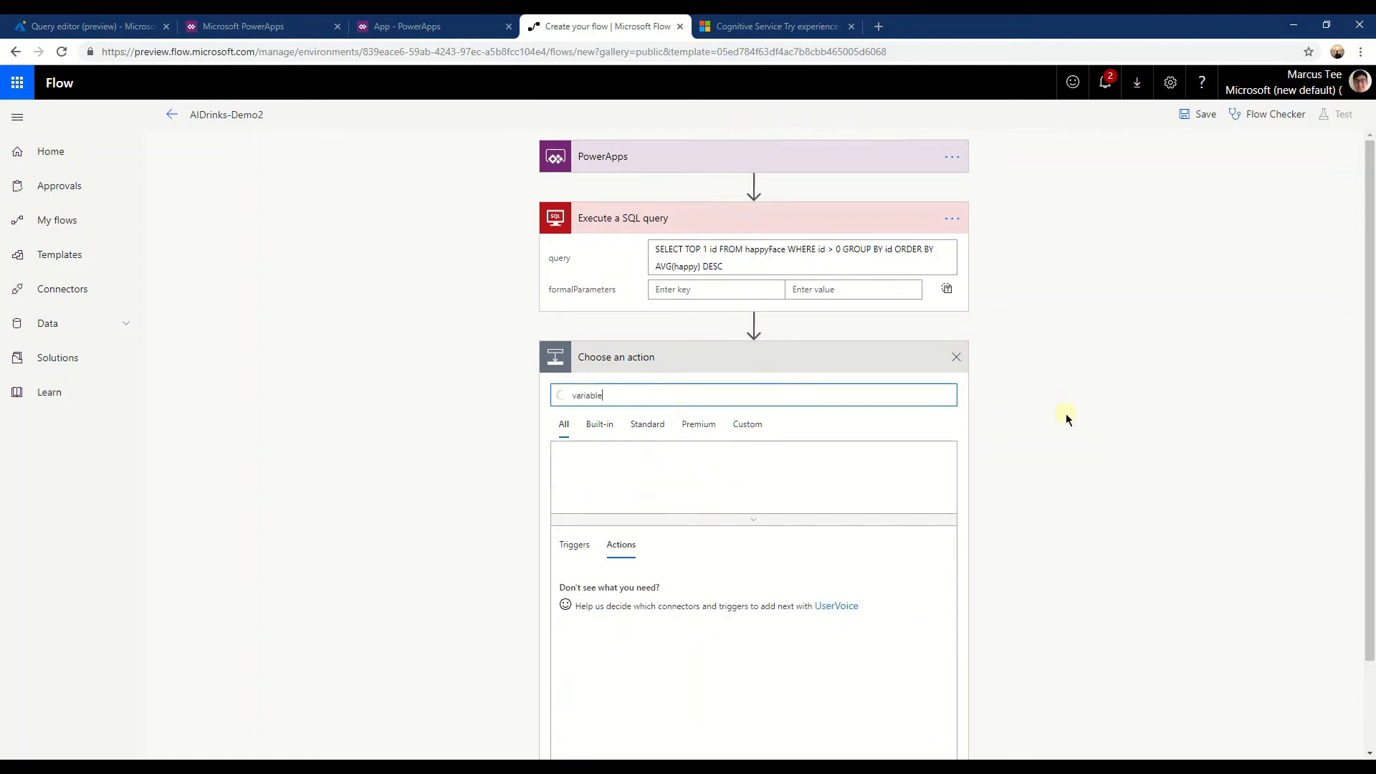
scroll(651, 513, "down", 3)
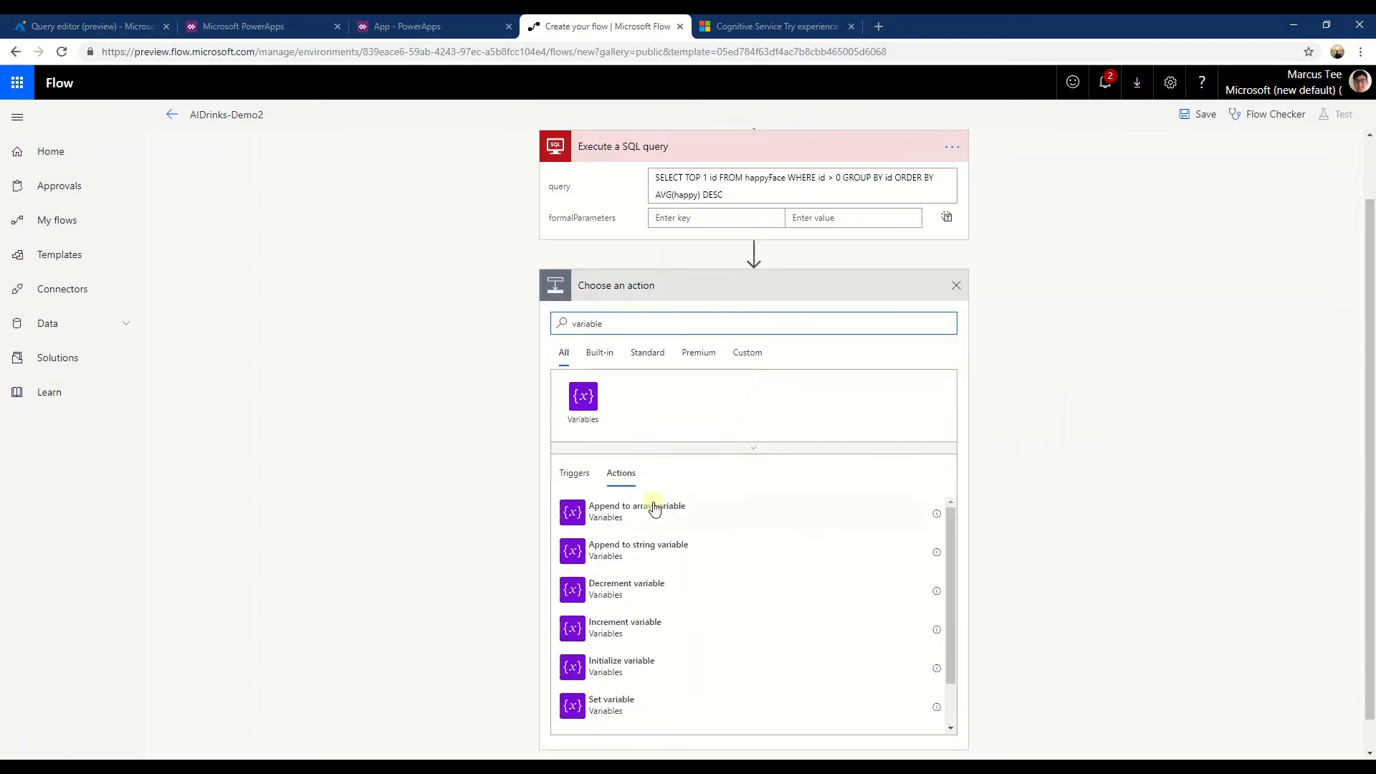
left_click(648, 621)
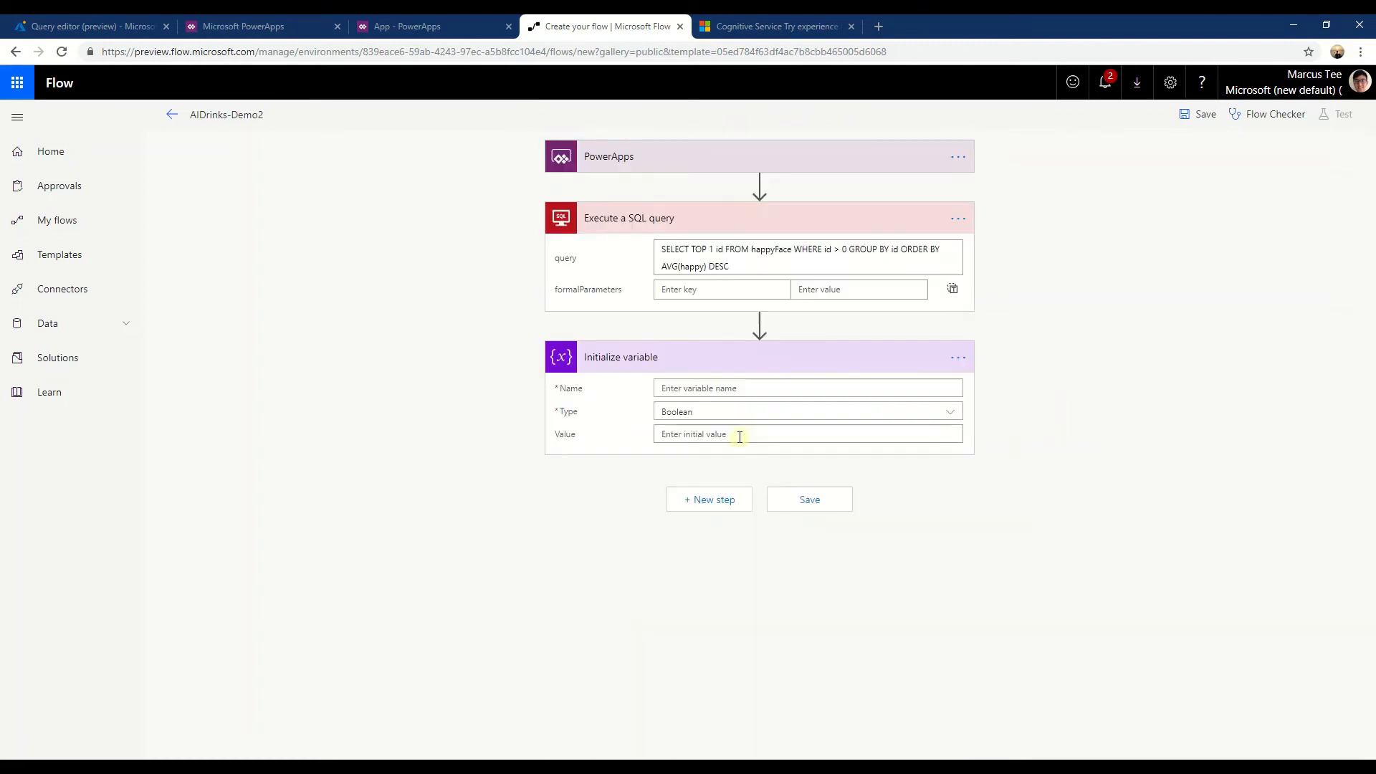
left_click(868, 388)
type("suggestion")
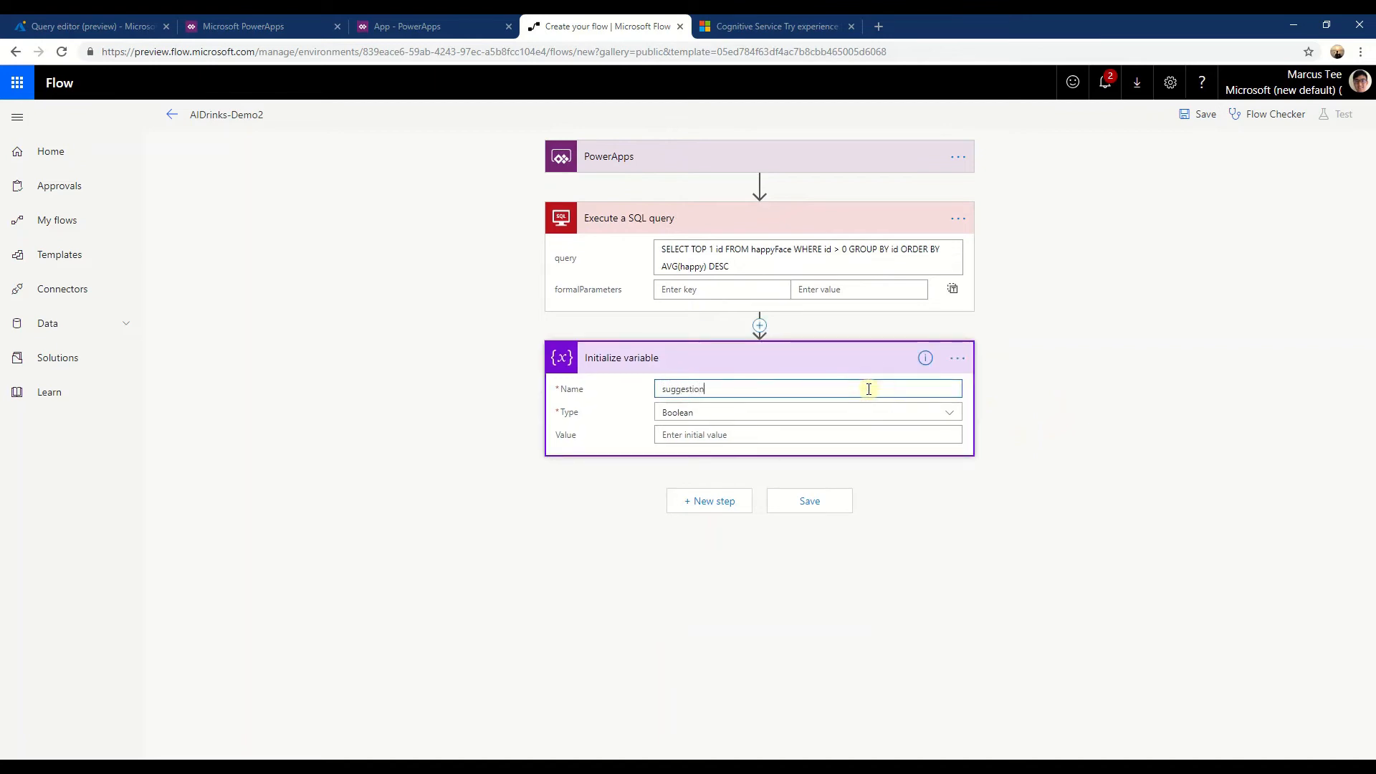
left_click(951, 412)
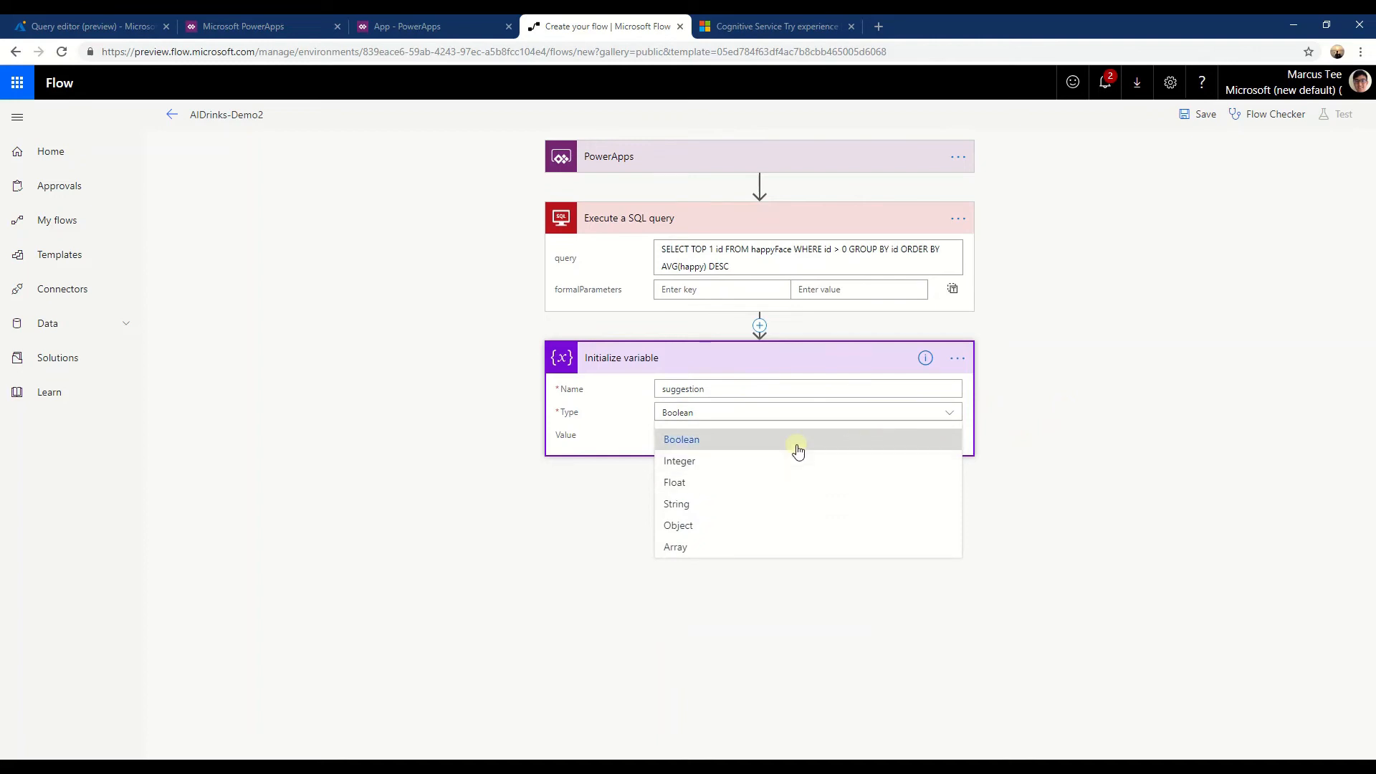
left_click(734, 505)
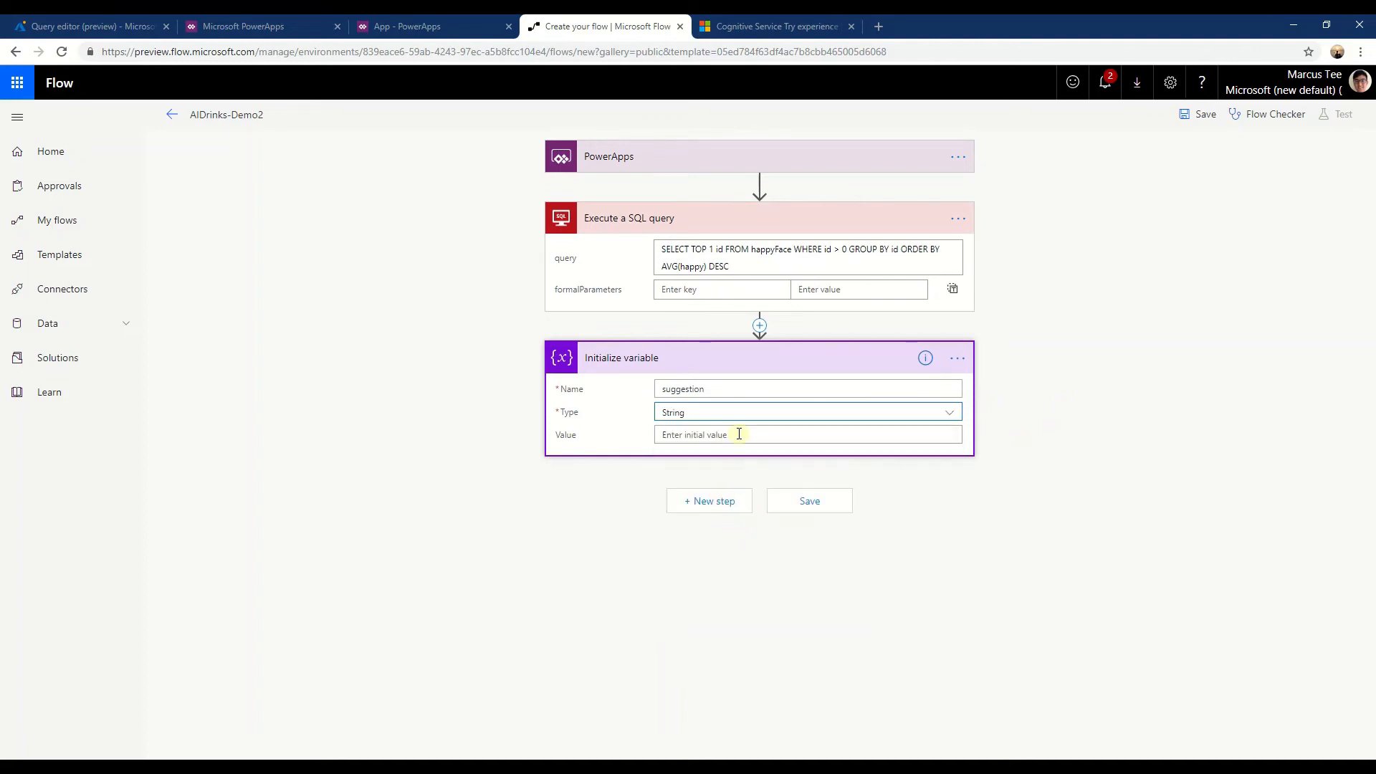
left_click(739, 434)
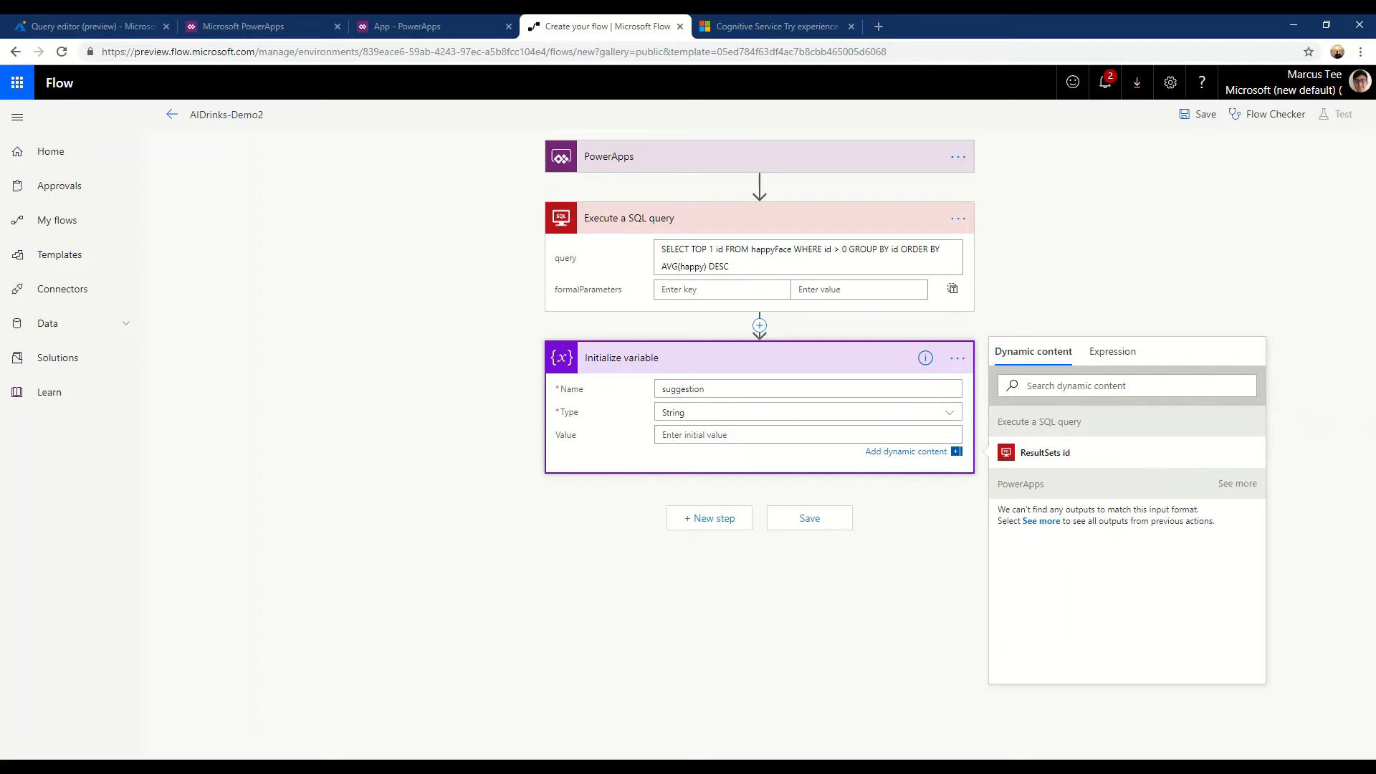
left_click(1048, 453)
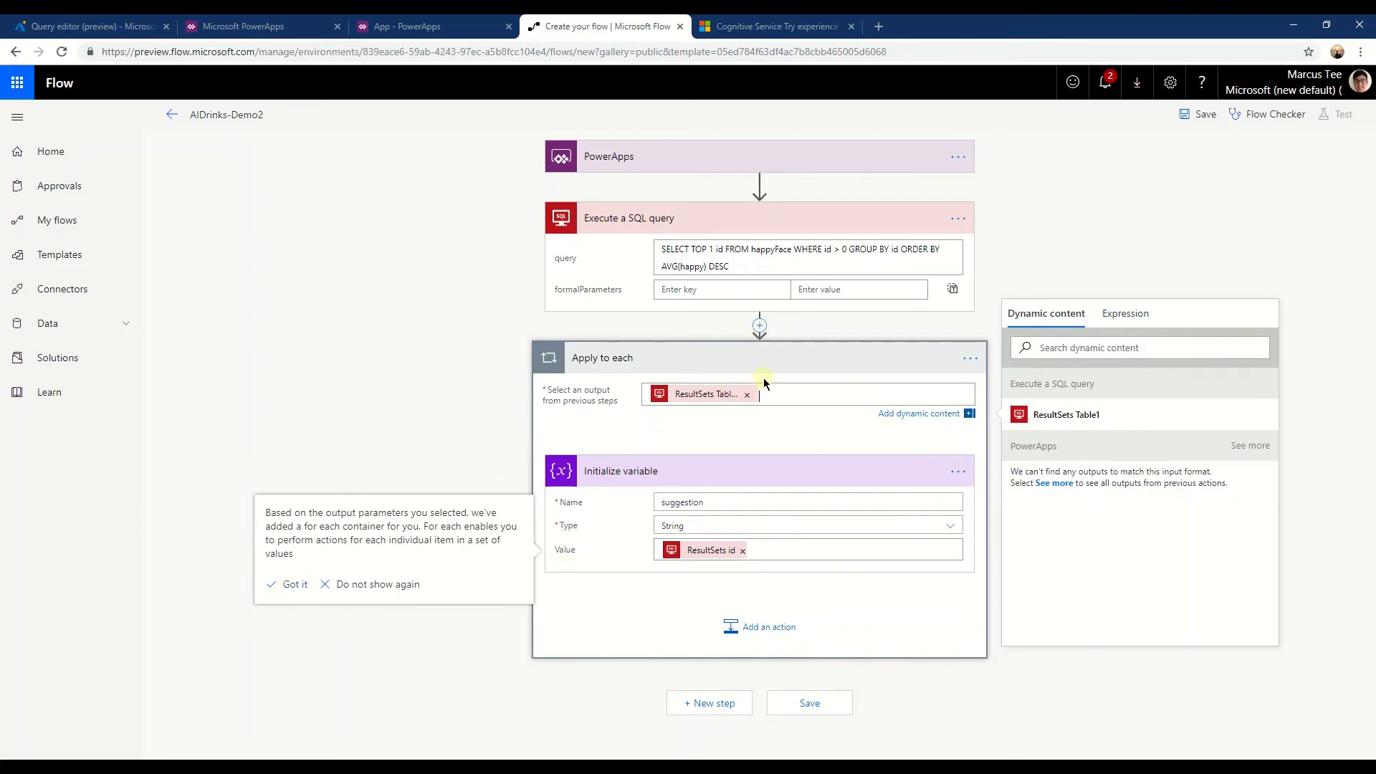
Insert a second Initialize variable step between the SQL query and Apply to each
left_click(759, 326)
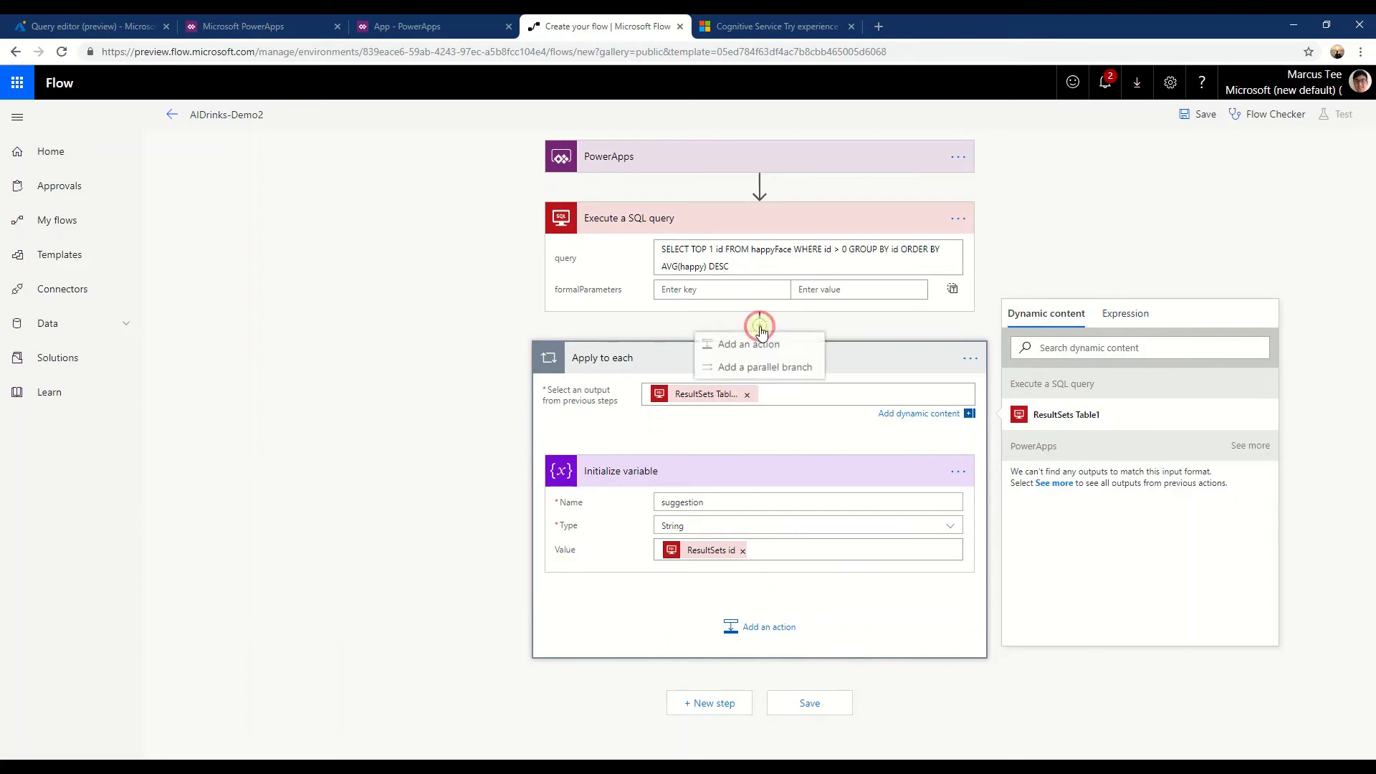
left_click(761, 347)
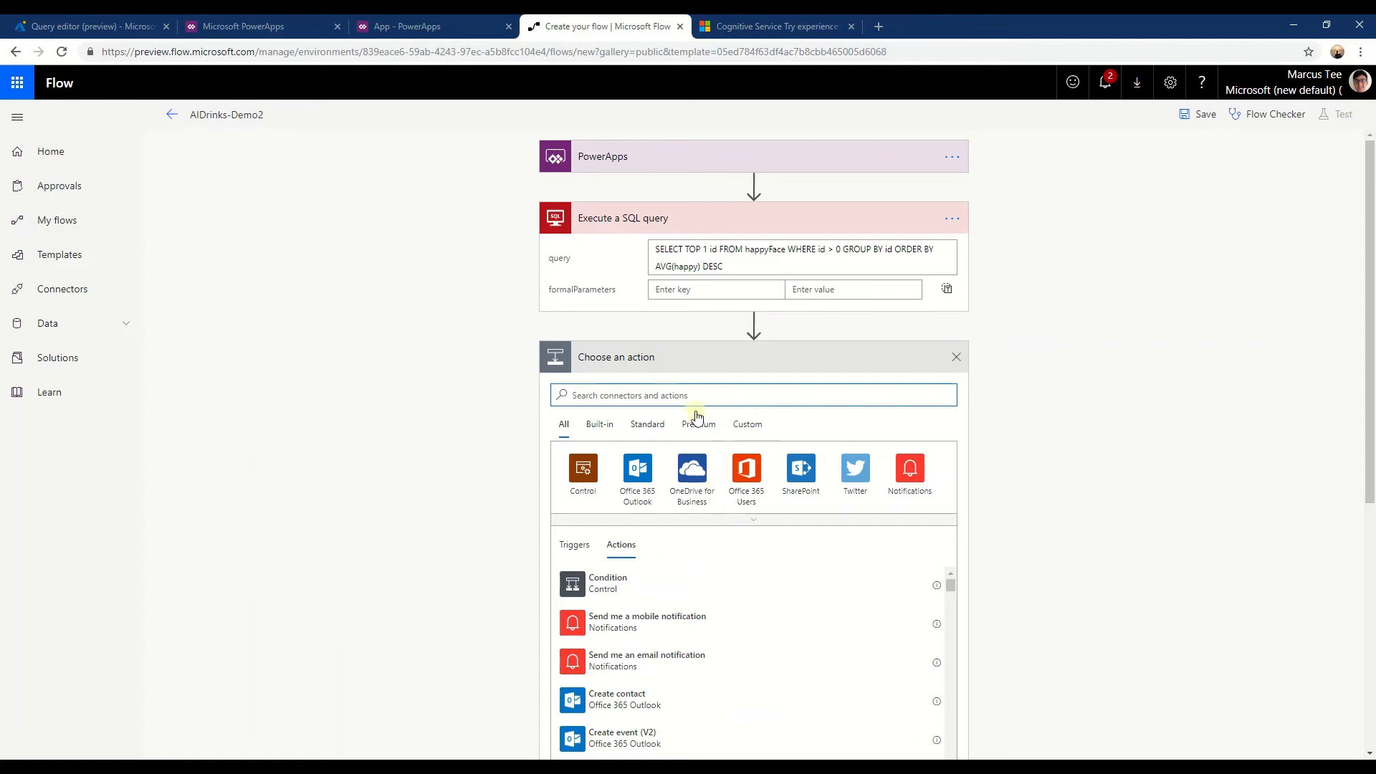
left_click(694, 402)
type("vari")
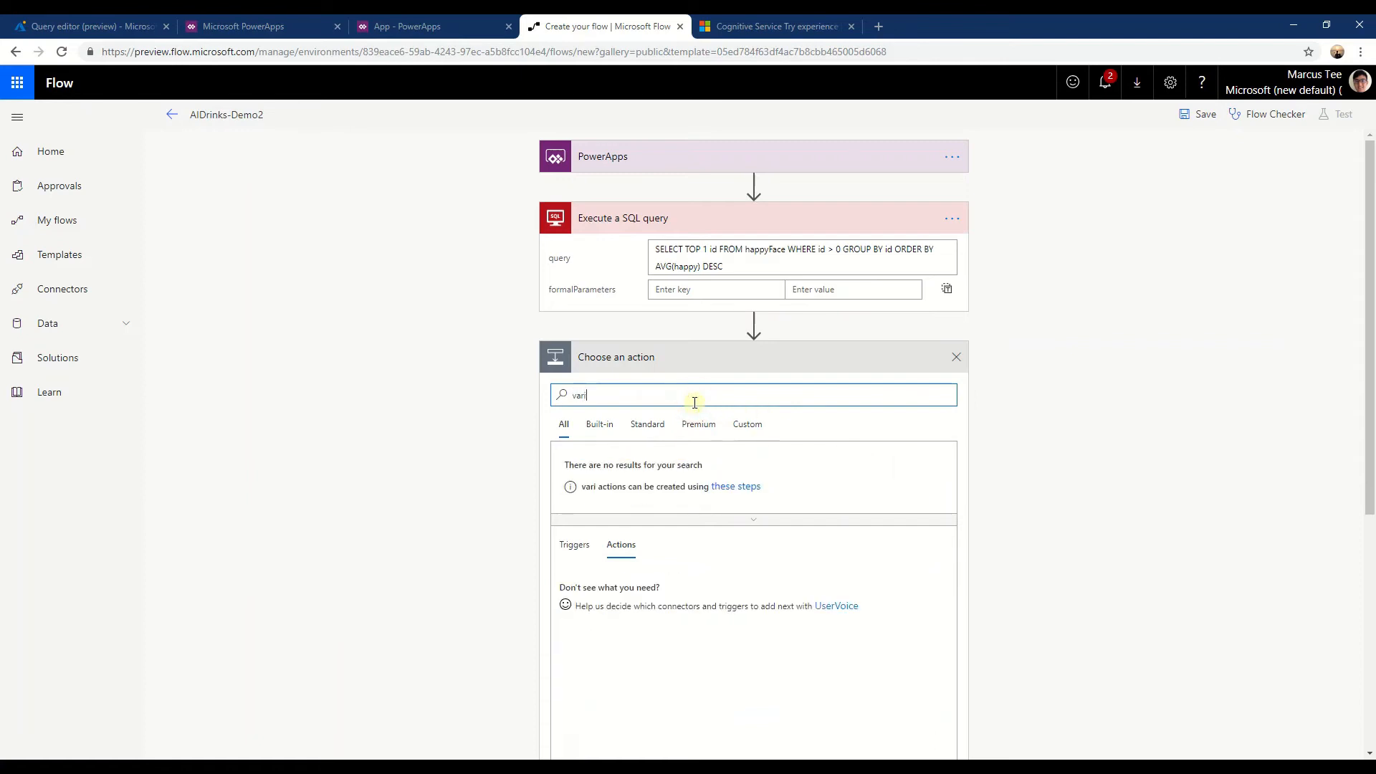
type("able")
scroll(1065, 527, "down", 1)
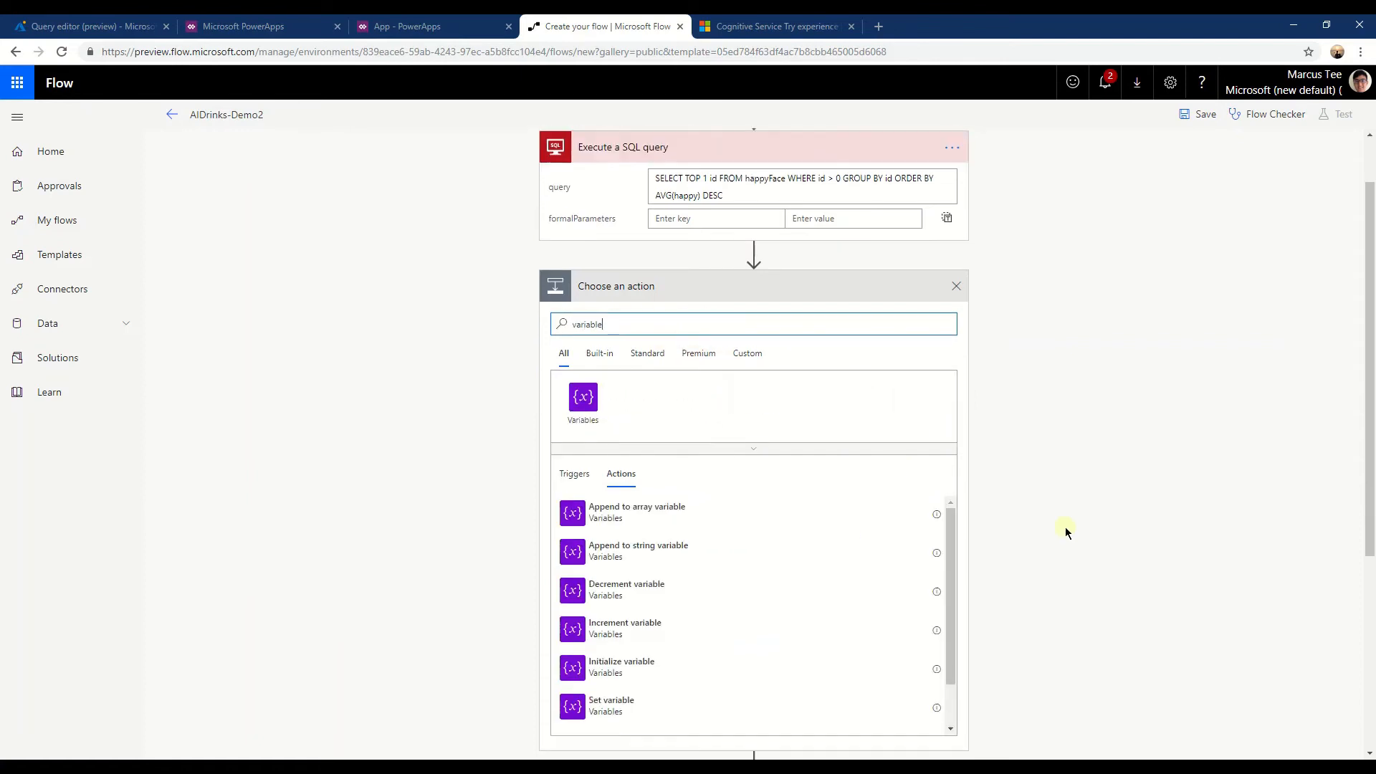
scroll(1065, 527, "down", 1)
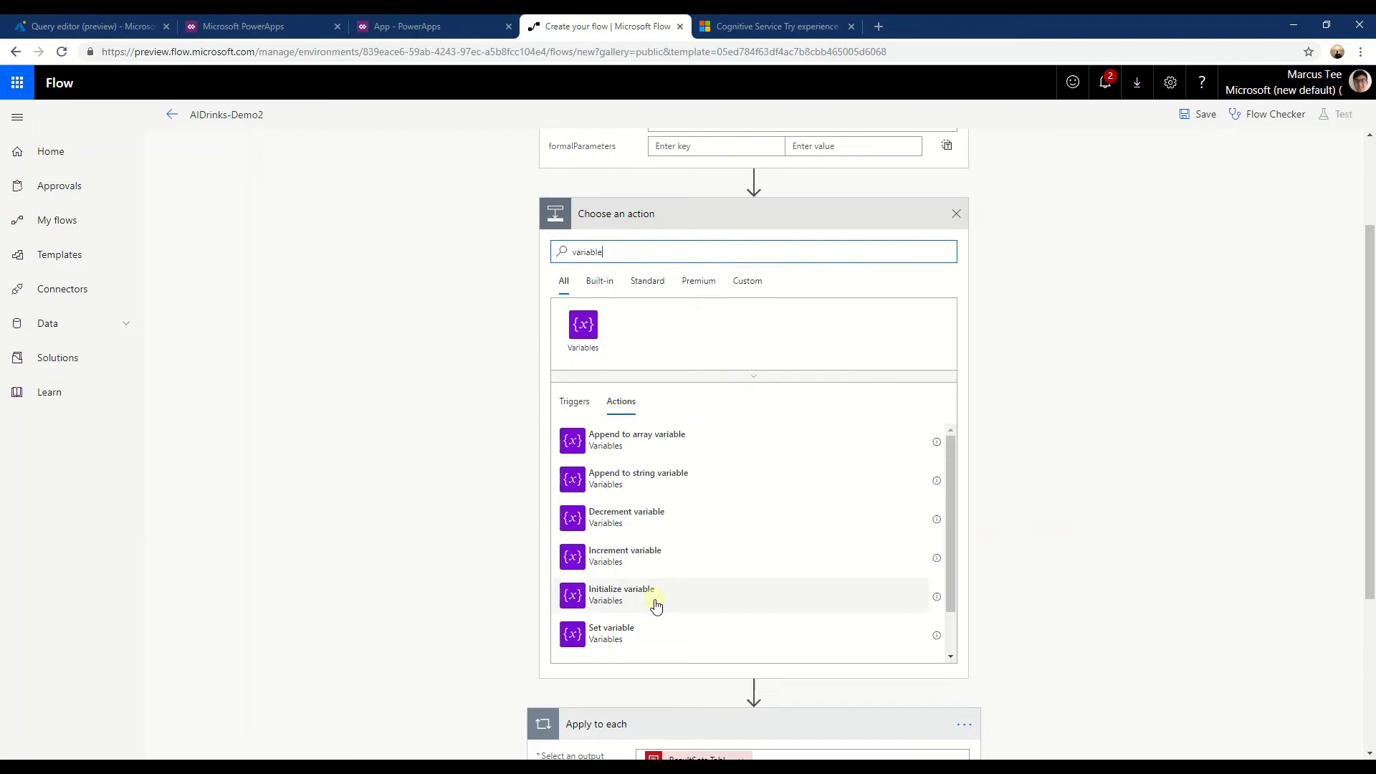
left_click(655, 605)
left_click(809, 294)
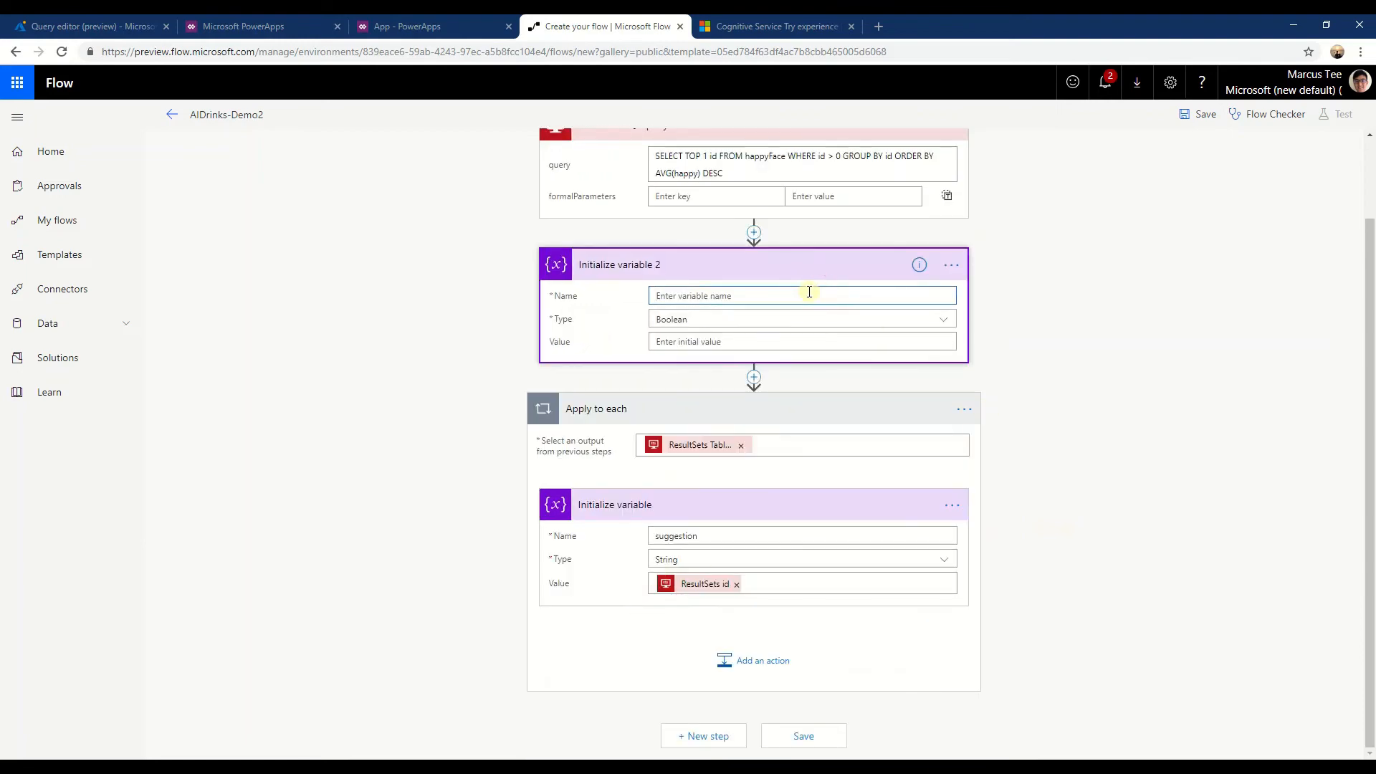
Check the Azure query editor, then return to the flow editor
left_click(107, 26)
left_click(697, 232)
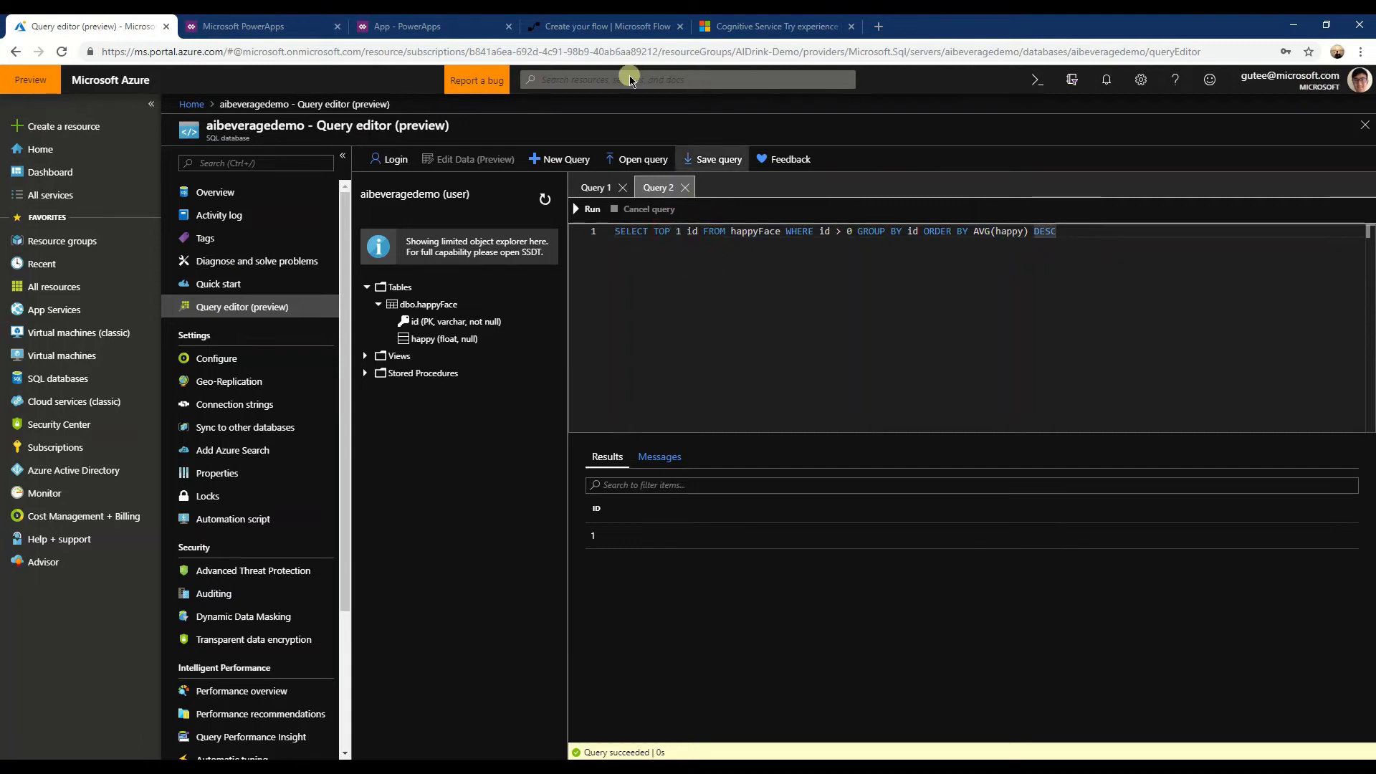
left_click(605, 26)
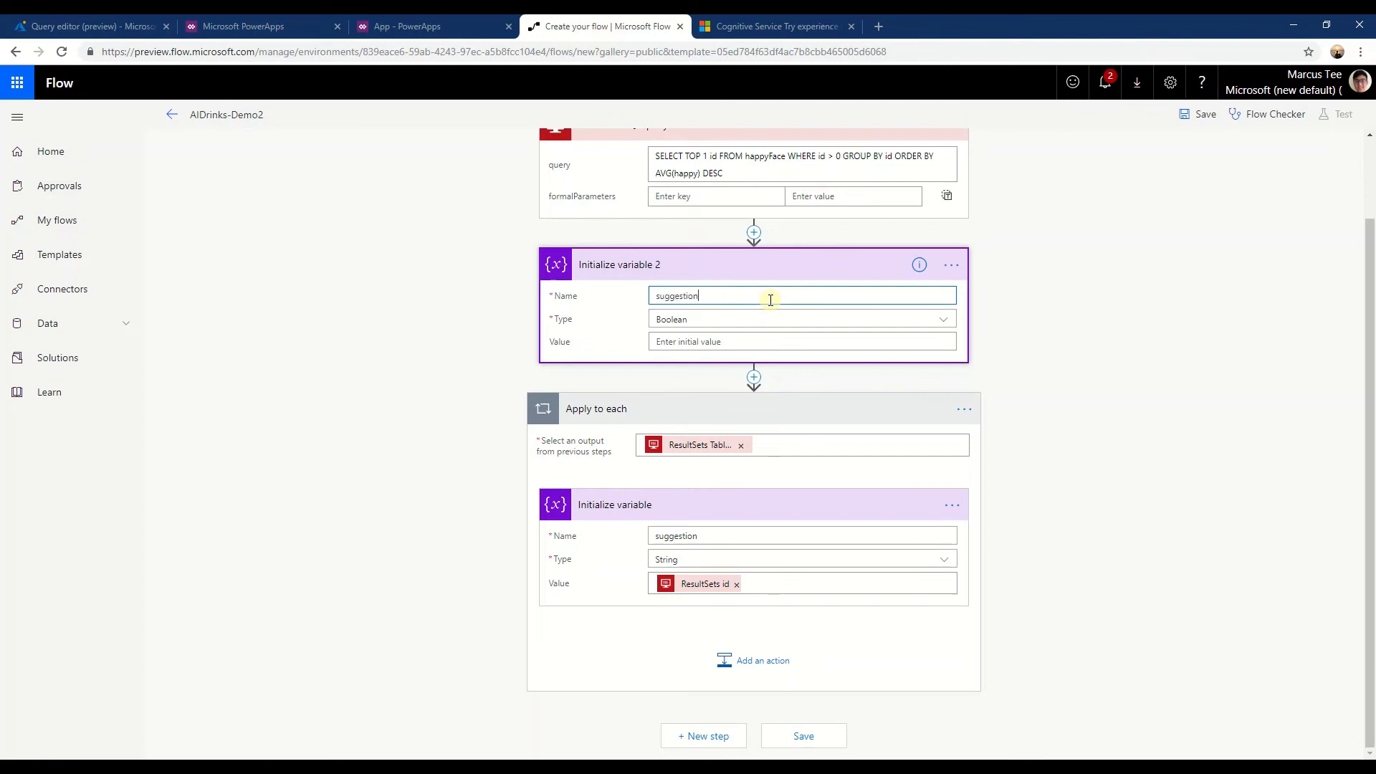
Make the suggestion variable a String with initial value none
left_click(851, 320)
left_click(728, 407)
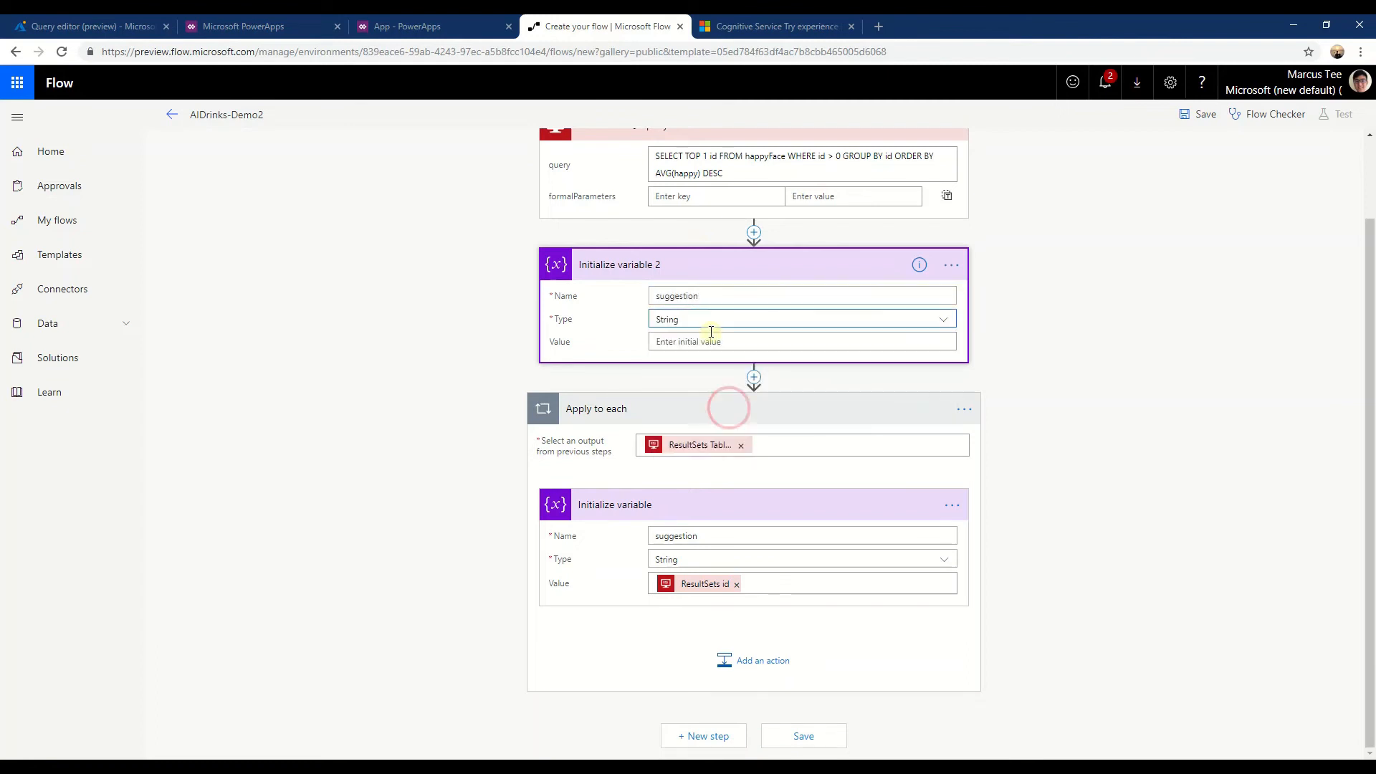
left_click(712, 341)
left_click(722, 325)
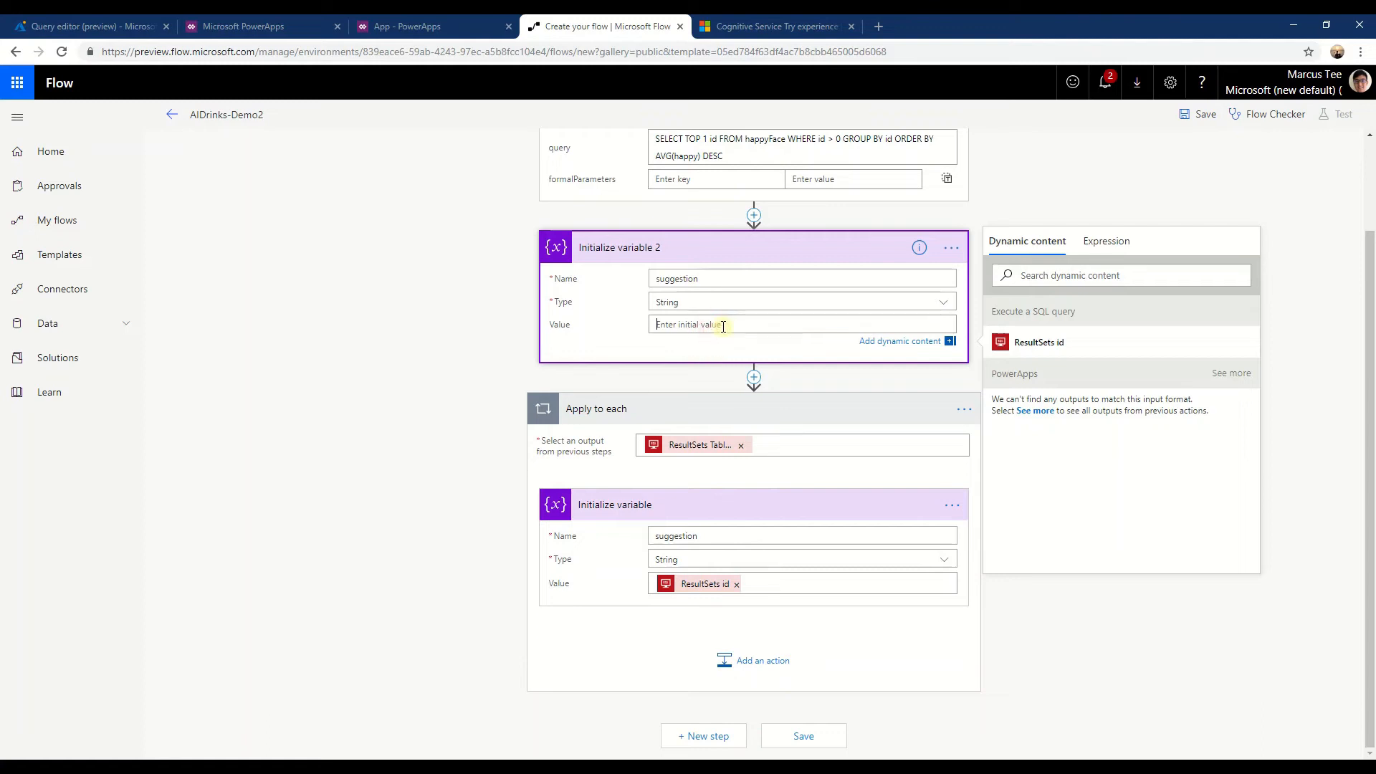
type("none")
Delete the leftover Initialize variable step inside Apply to each
left_click(965, 500)
left_click(952, 504)
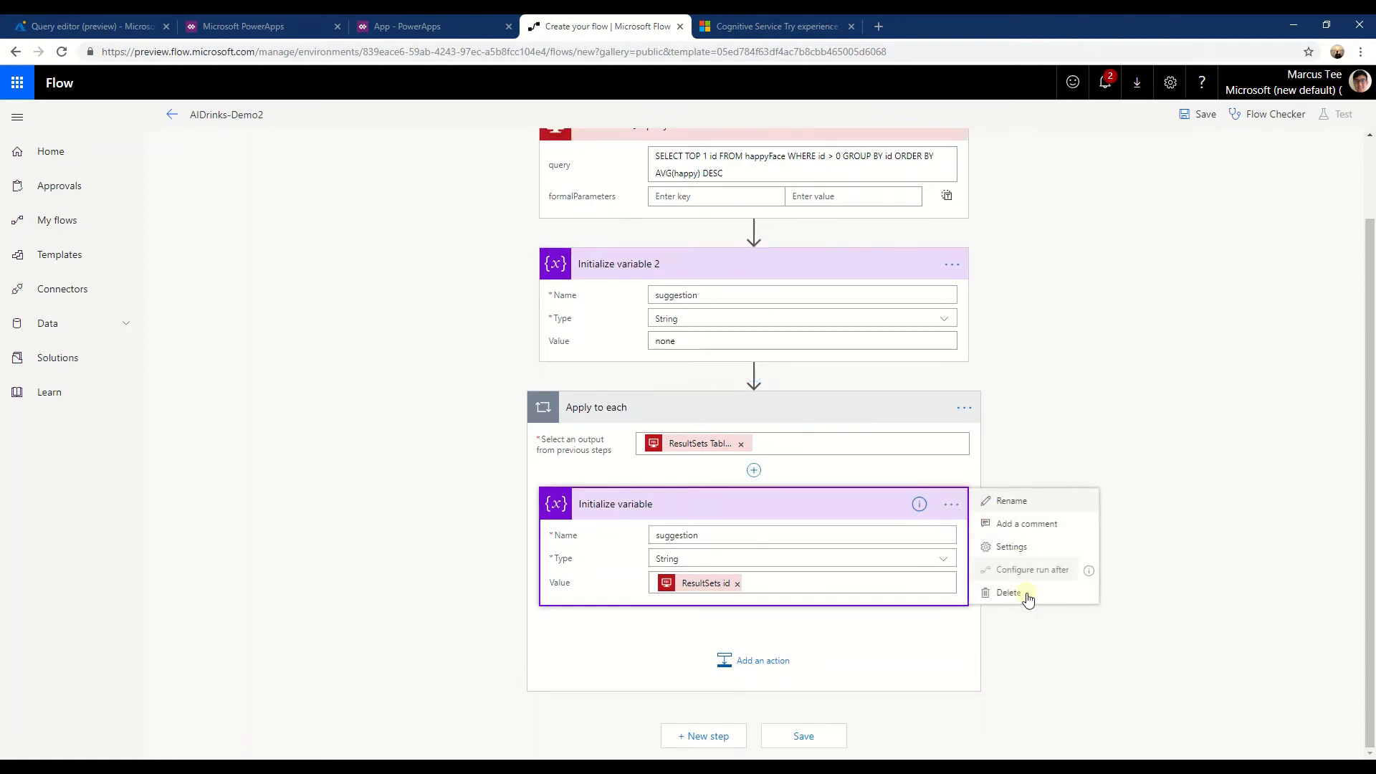
left_click(1025, 594)
left_click(779, 136)
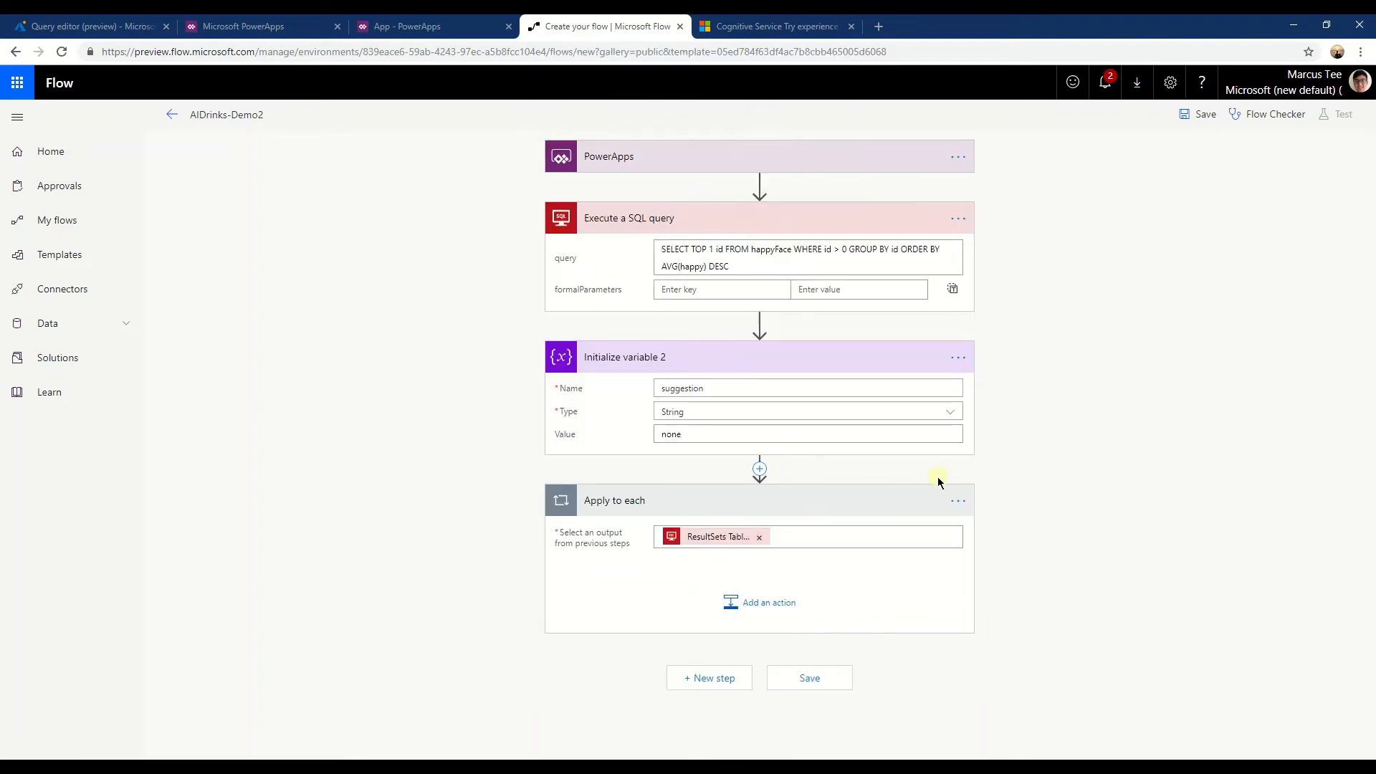
Add a Set variable action in the loop assigning suggestion the ResultSets id
left_click(763, 602)
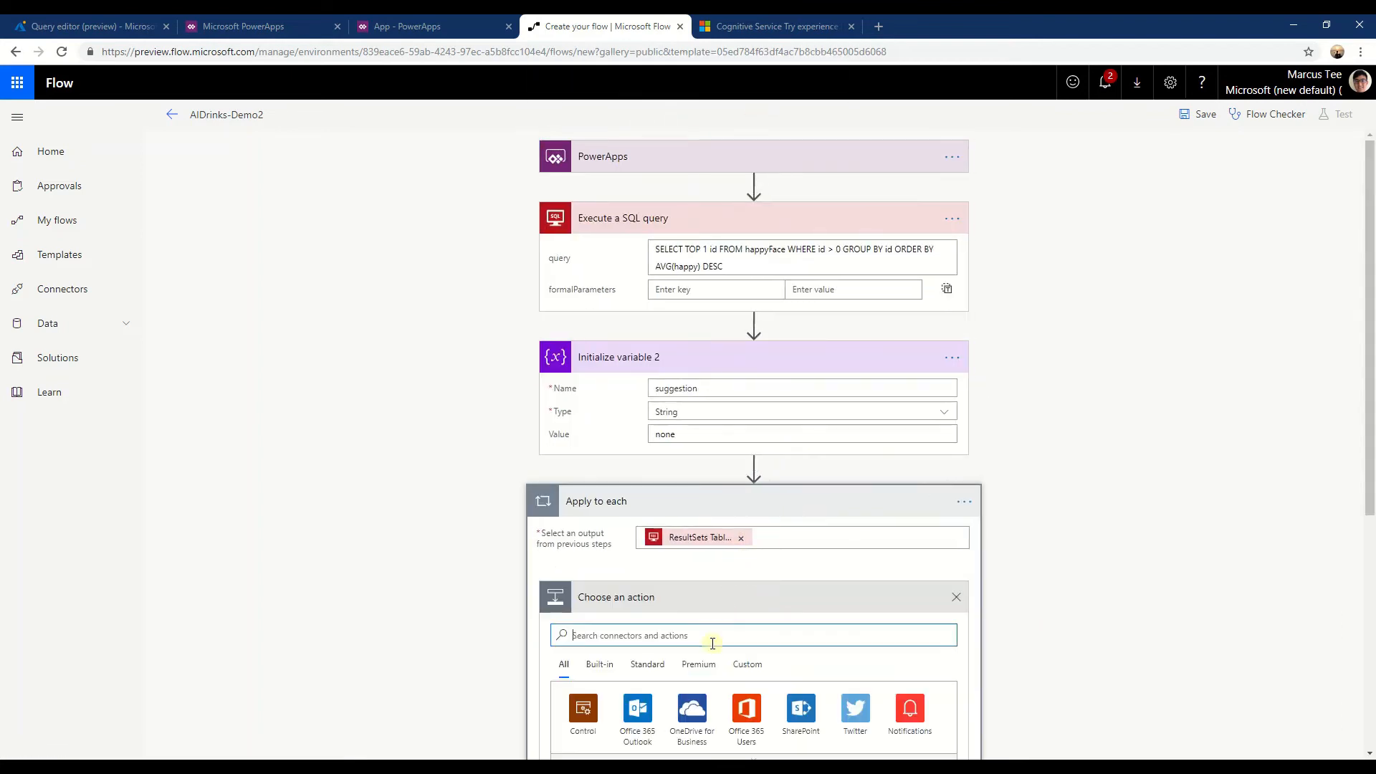
type("variable")
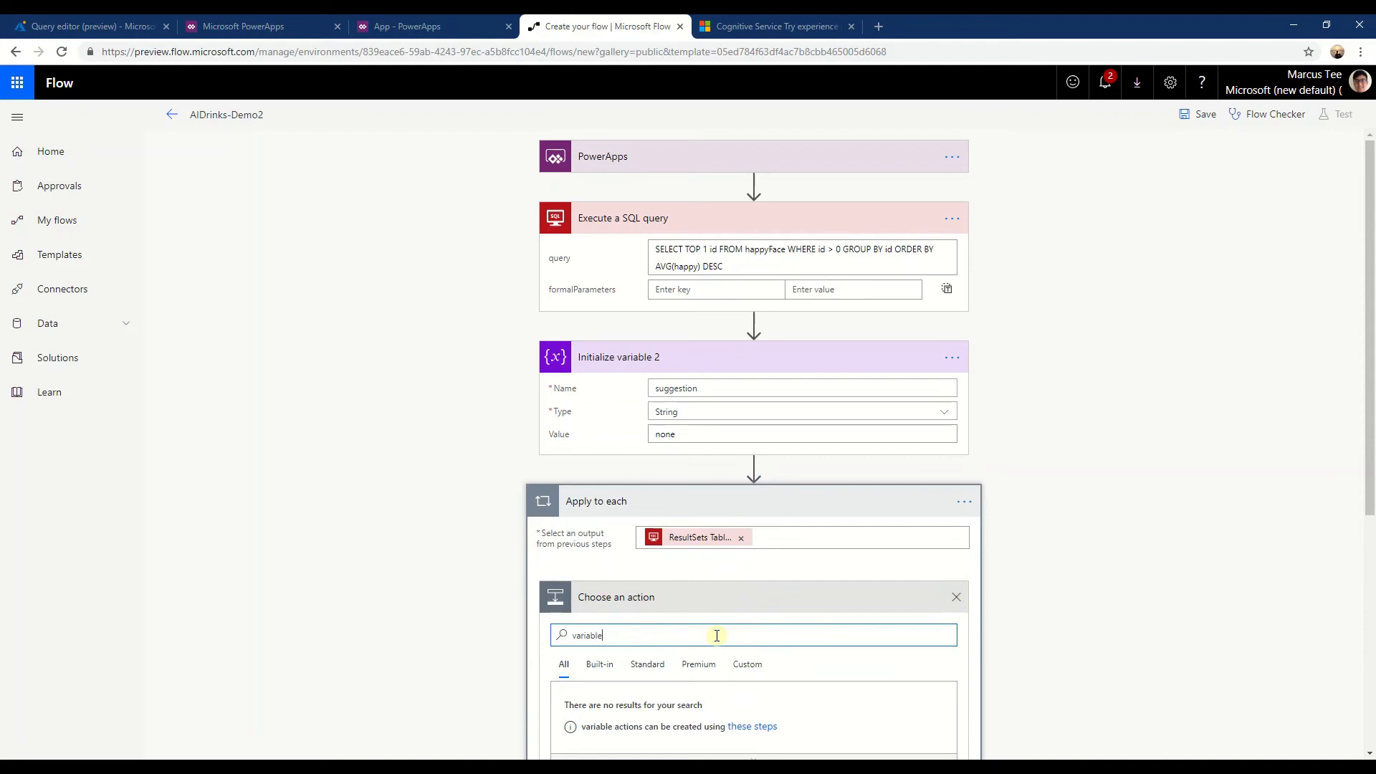
scroll(1071, 527, "down", 5)
scroll(777, 610, "down", 2)
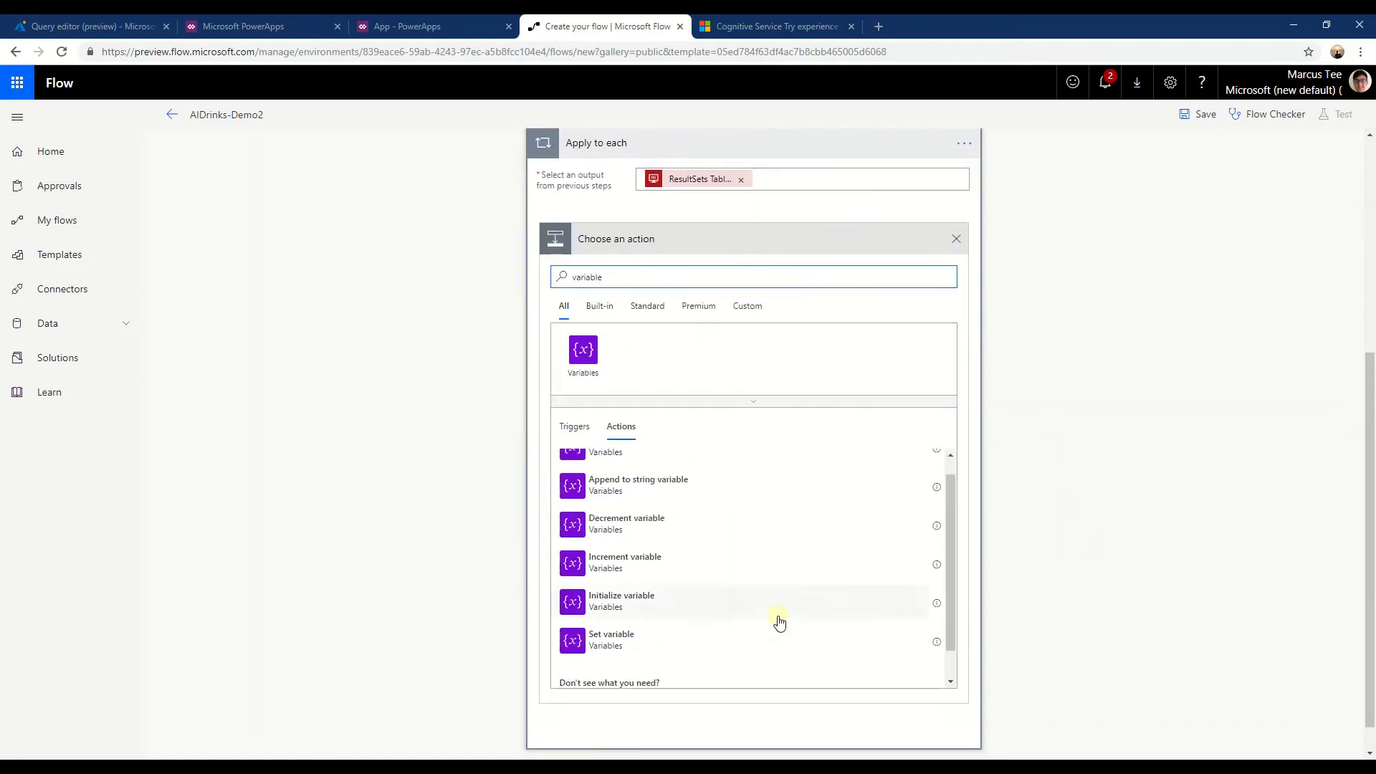
left_click(669, 606)
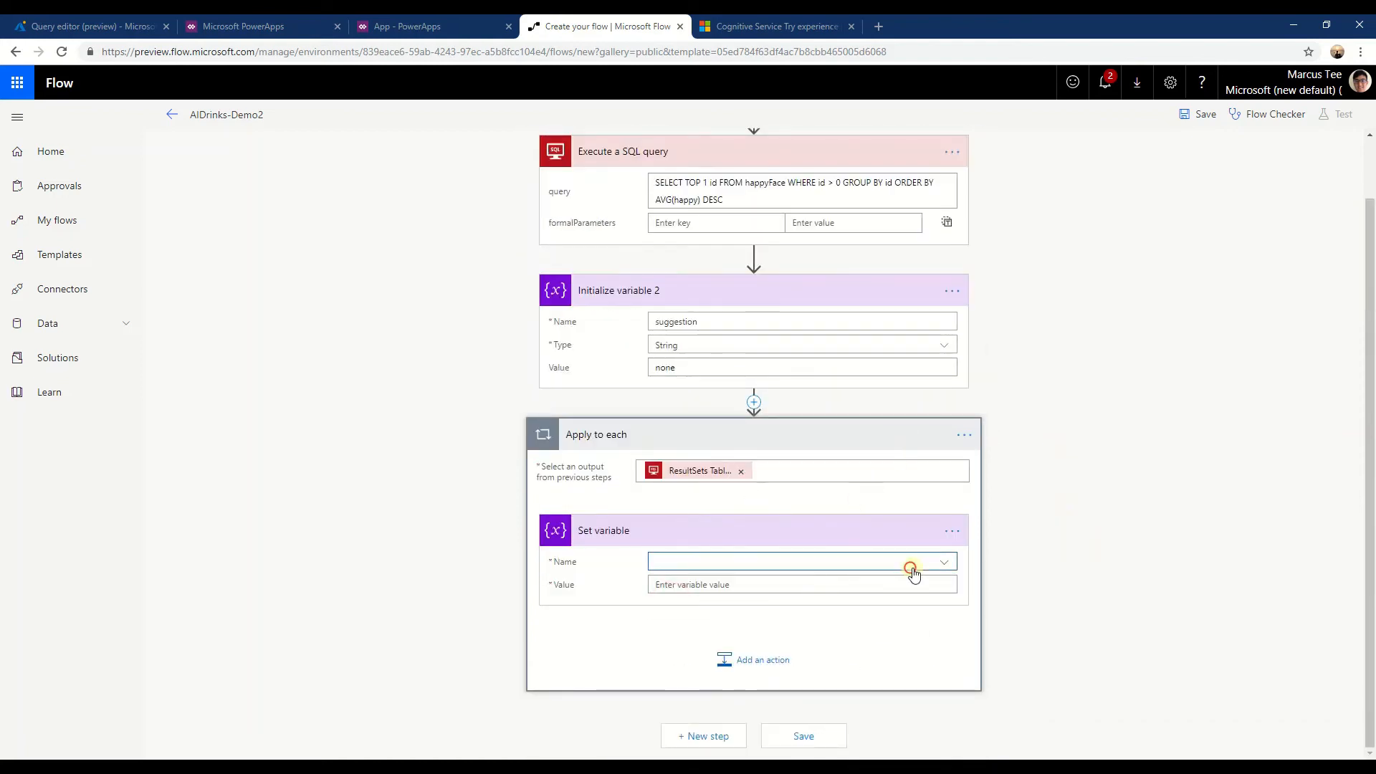
left_click(767, 562)
left_click(716, 607)
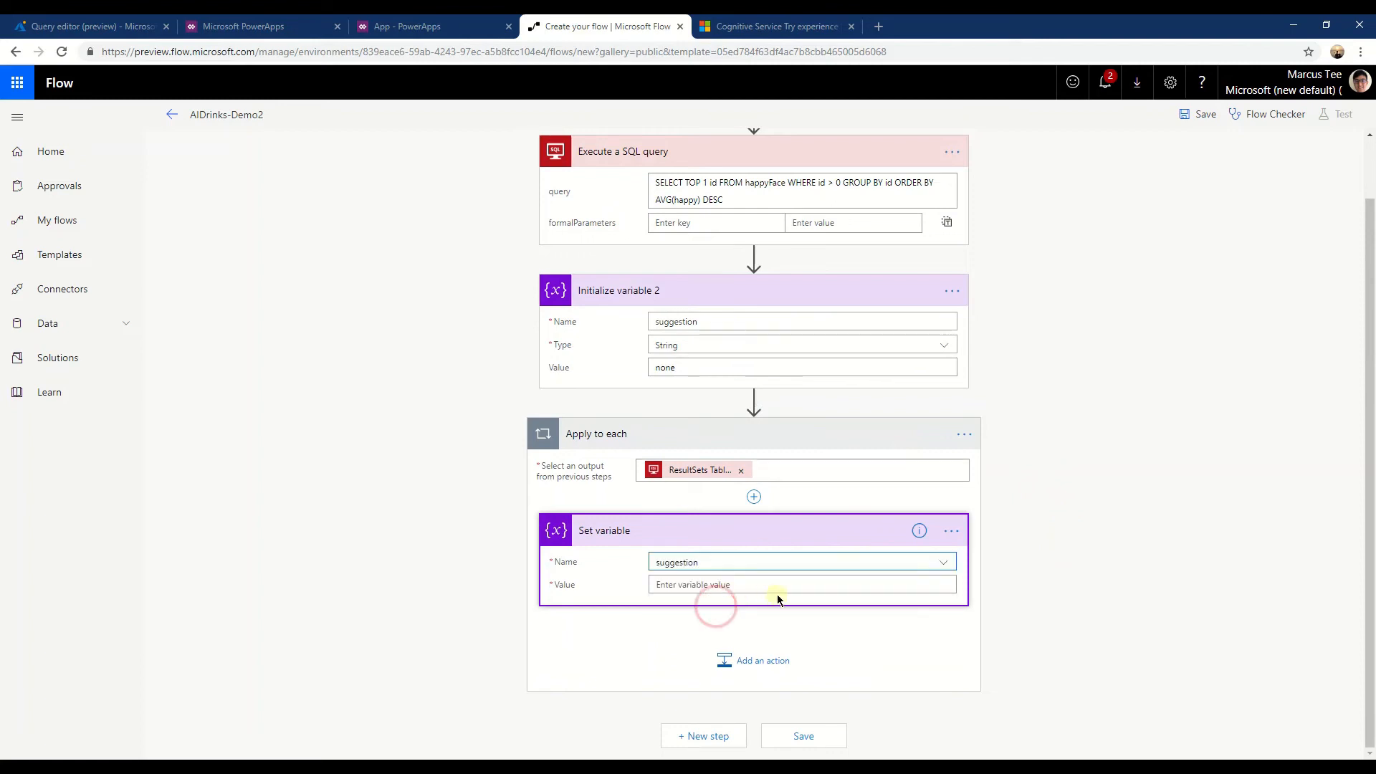
left_click(824, 584)
left_click(859, 474)
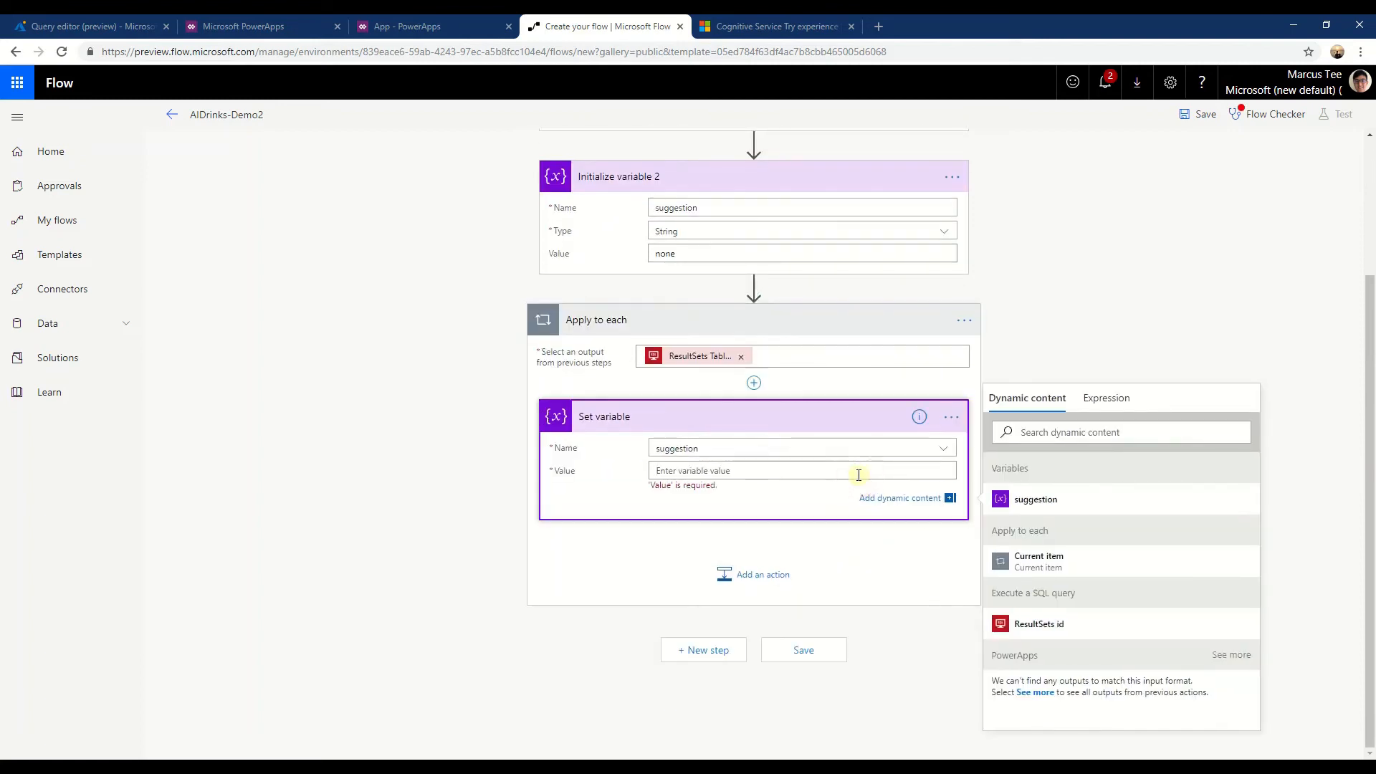
left_click(1137, 626)
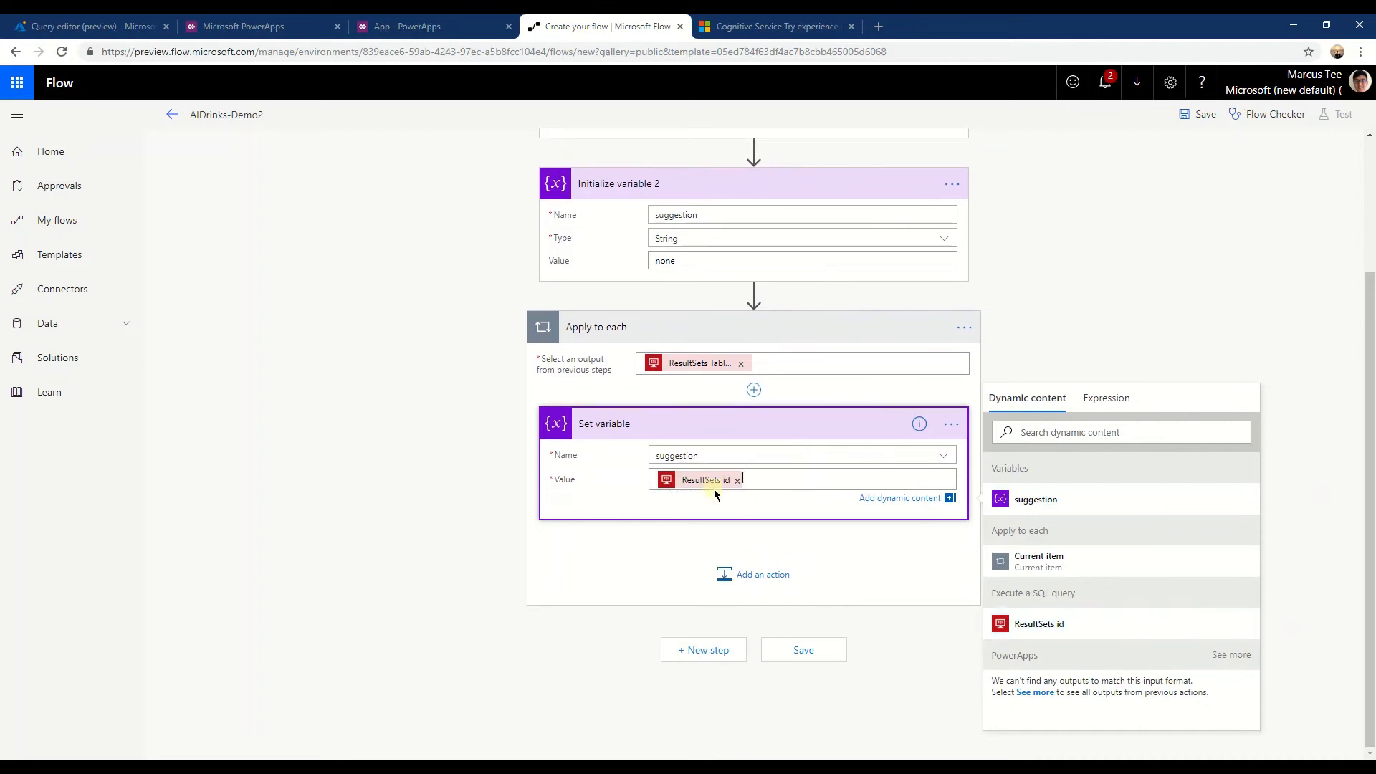
scroll(745, 358, "up", 3)
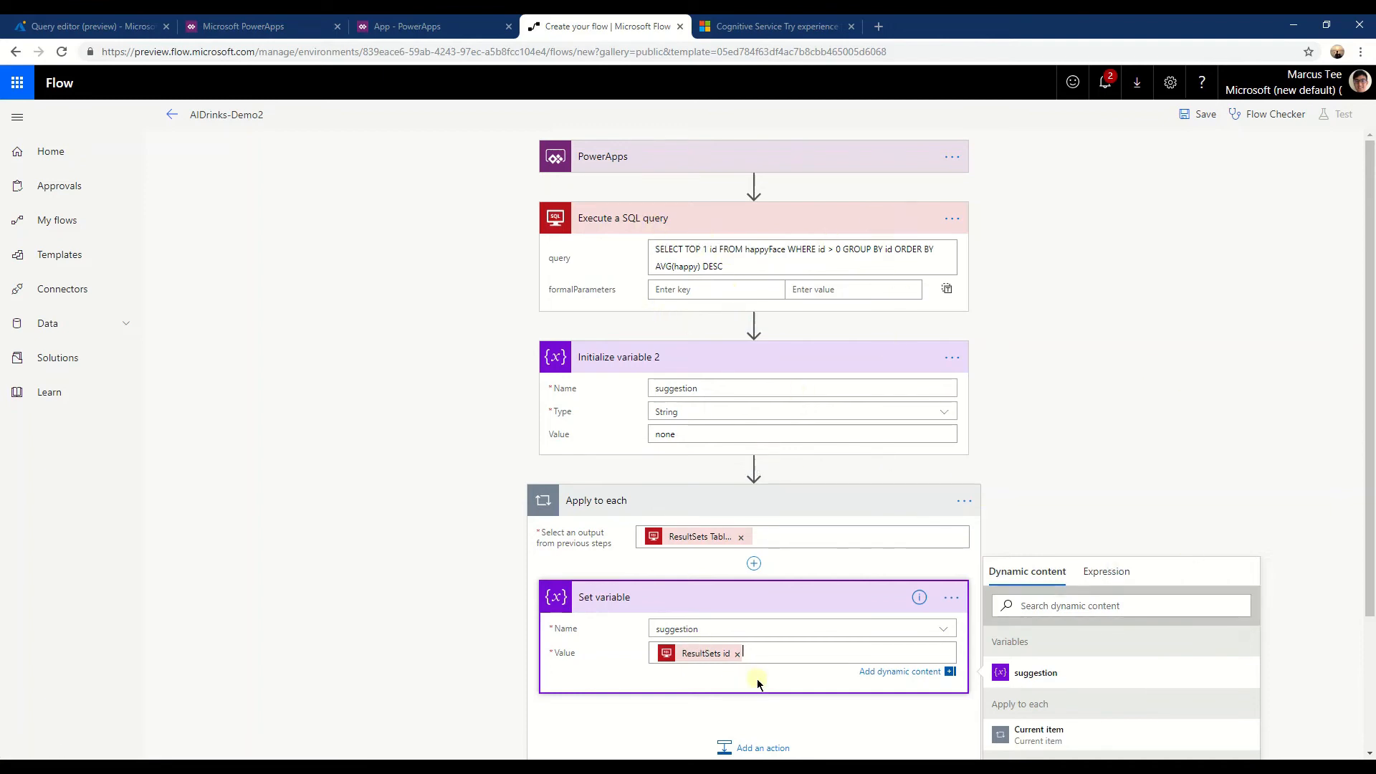
scroll(759, 683, "down", 2)
Add a Respond to PowerApps step after Apply to each
left_click(722, 686)
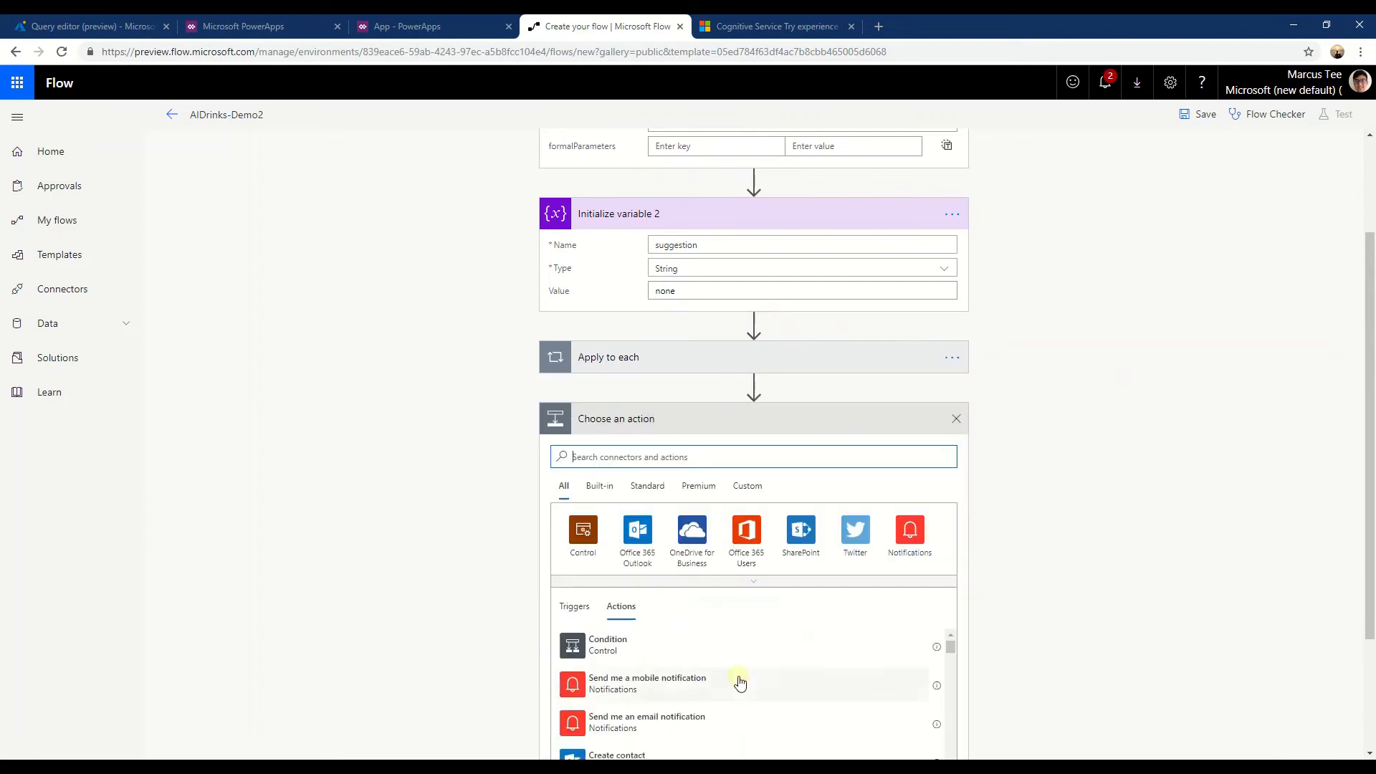
scroll(886, 493, "down", 2)
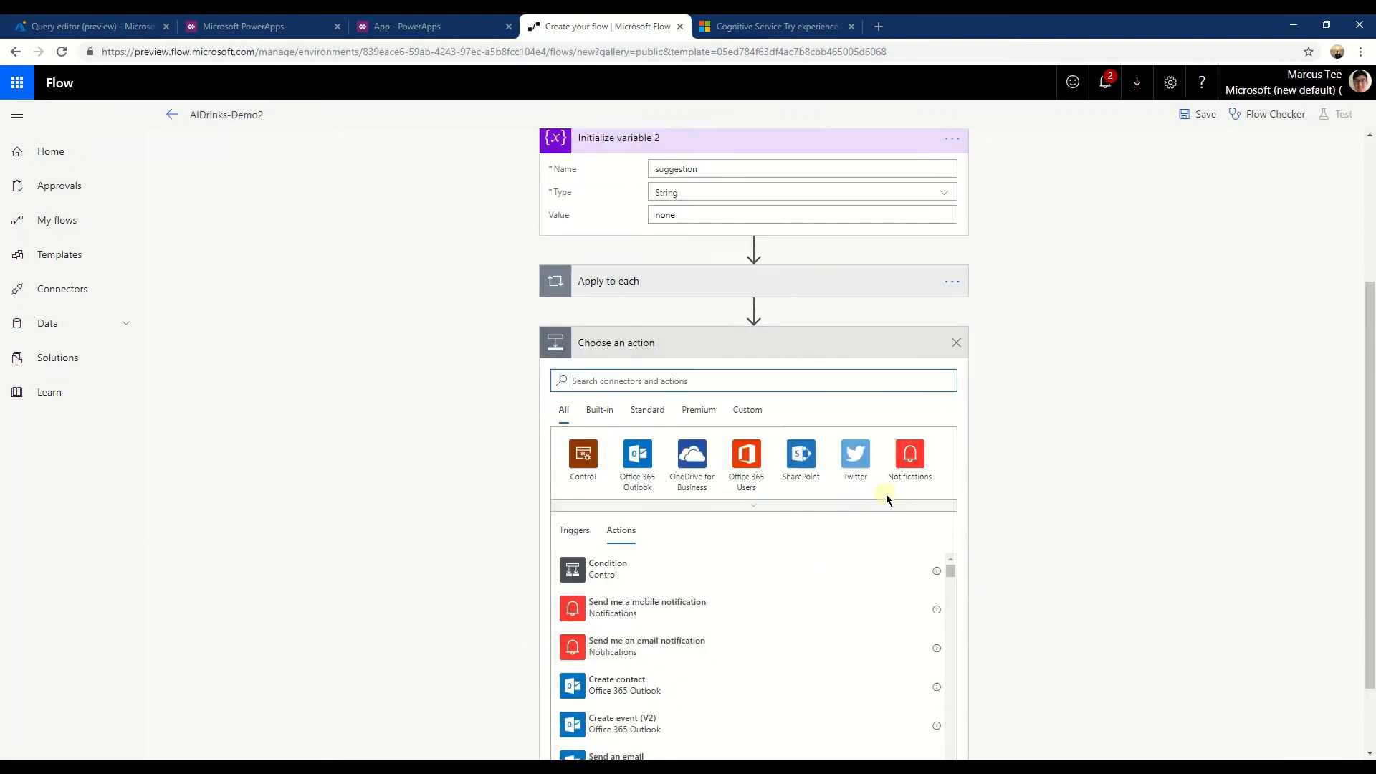
type("p")
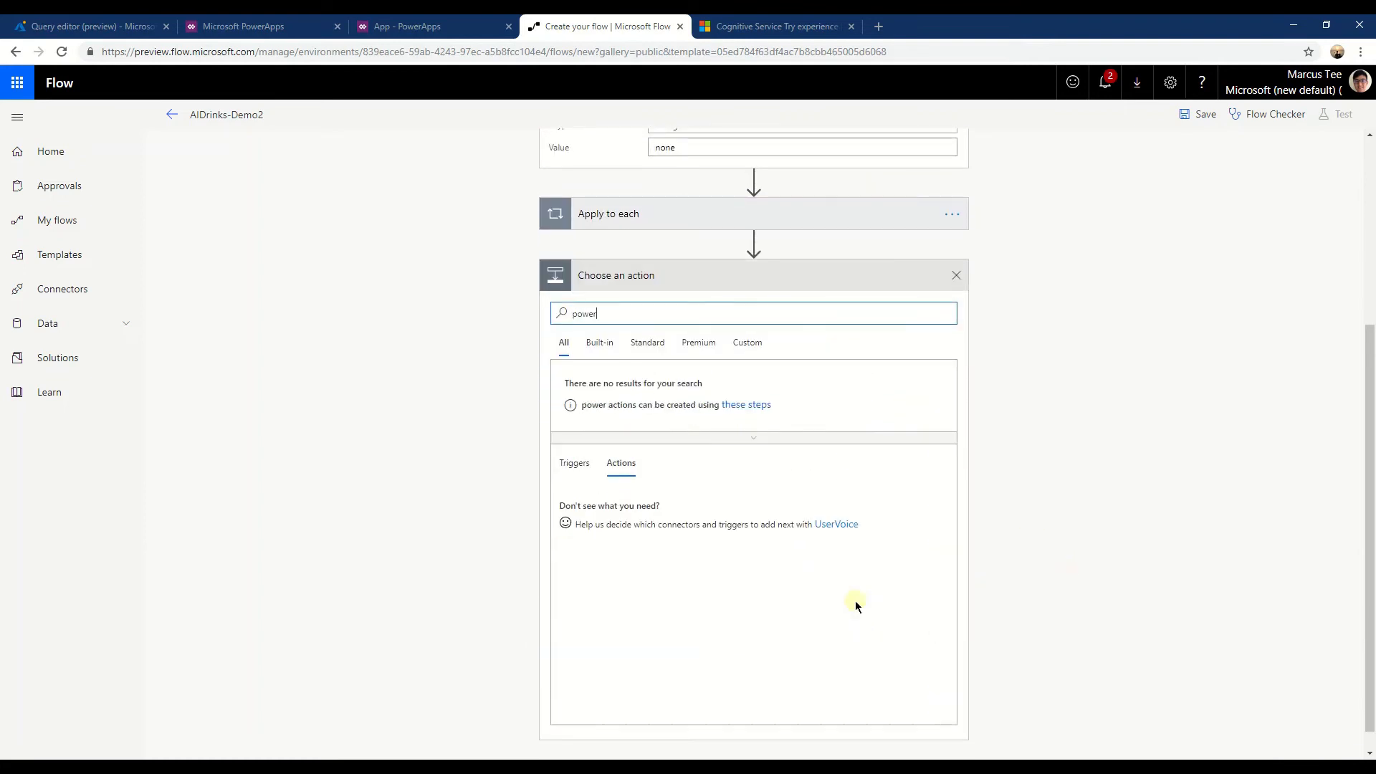
key("BackSpace")
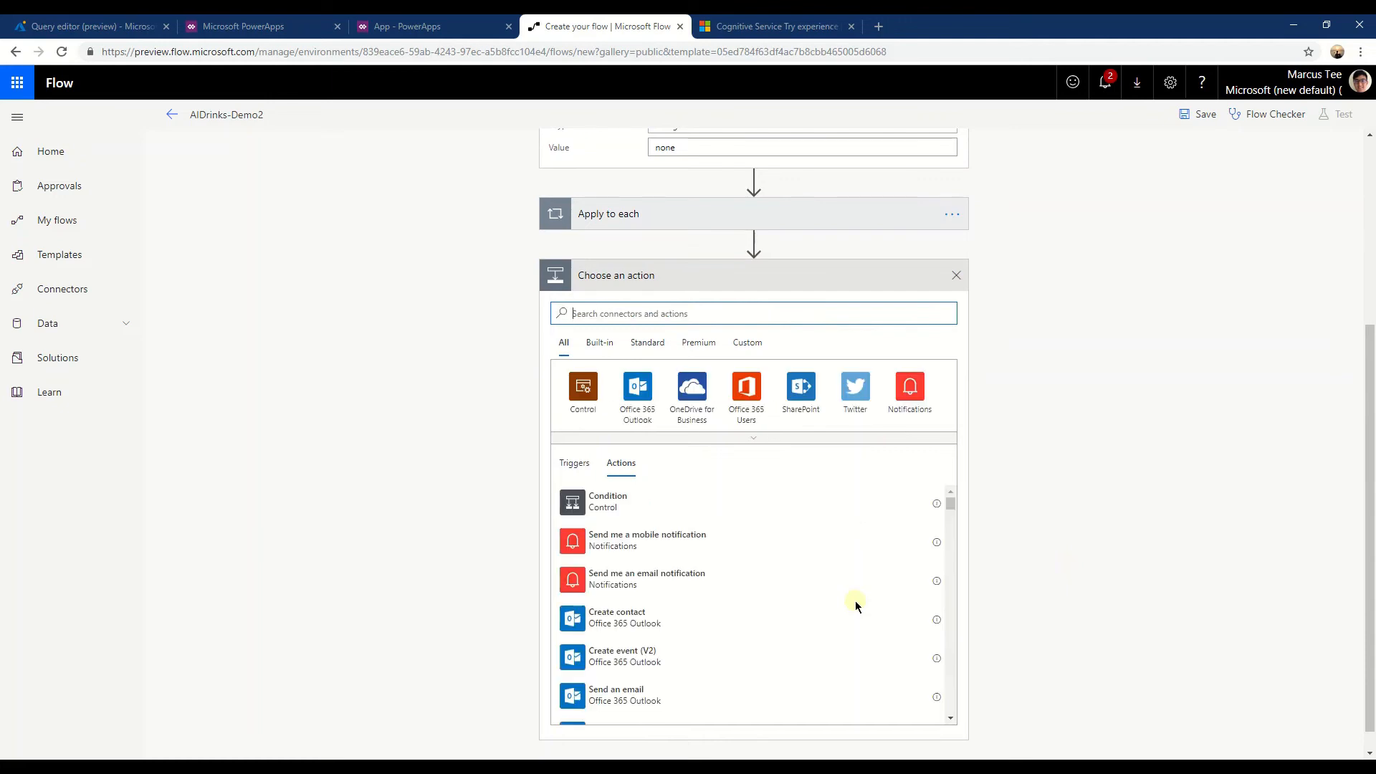
type("response")
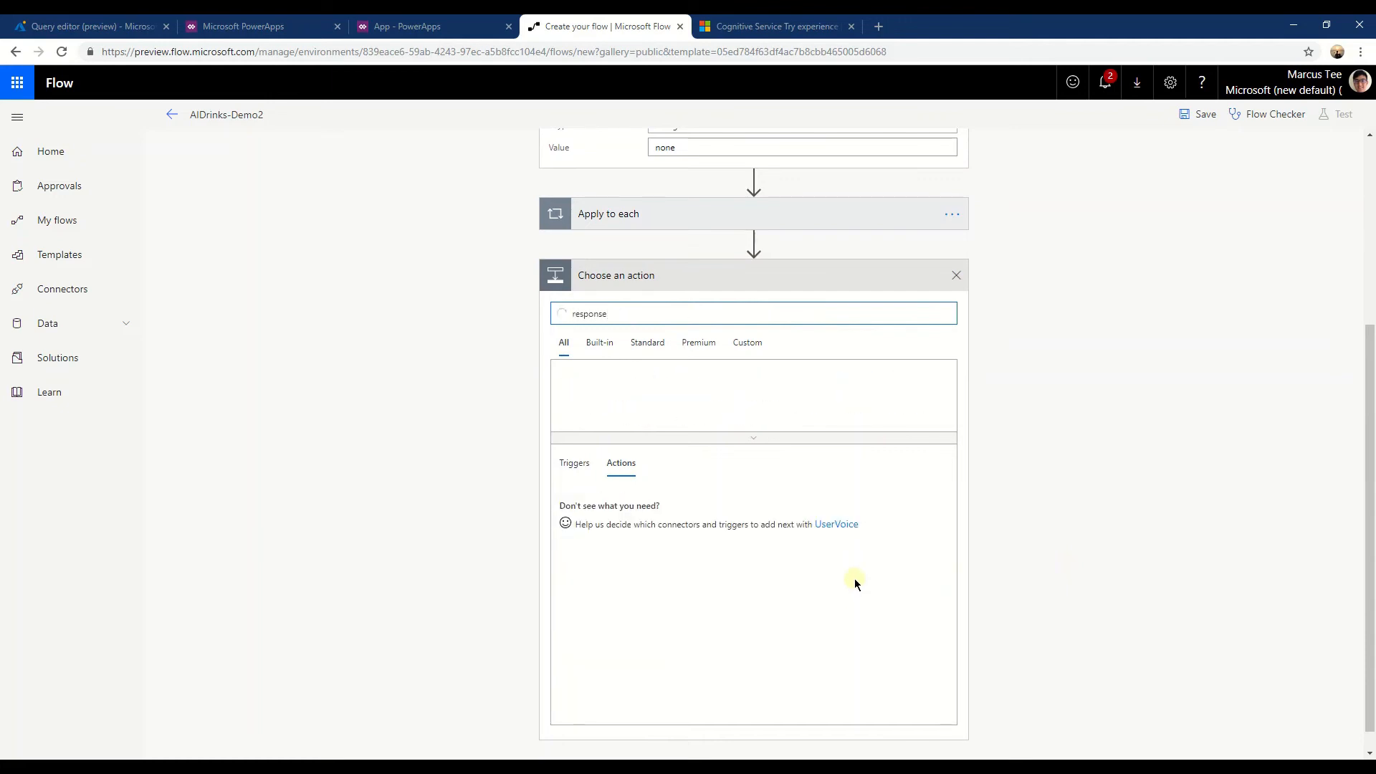
left_click(666, 499)
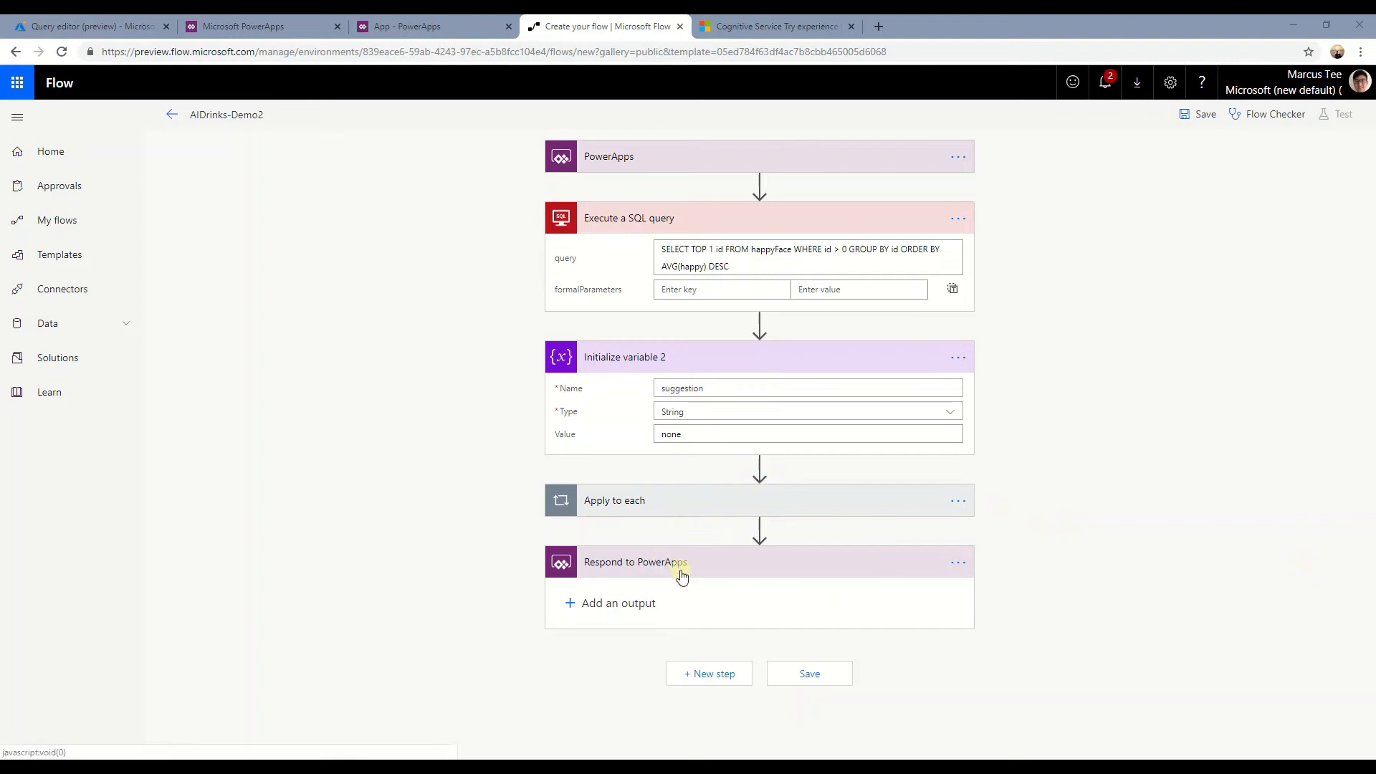
Add a Text output titled suggestion returning the suggestion variable, and save the flow
left_click(635, 601)
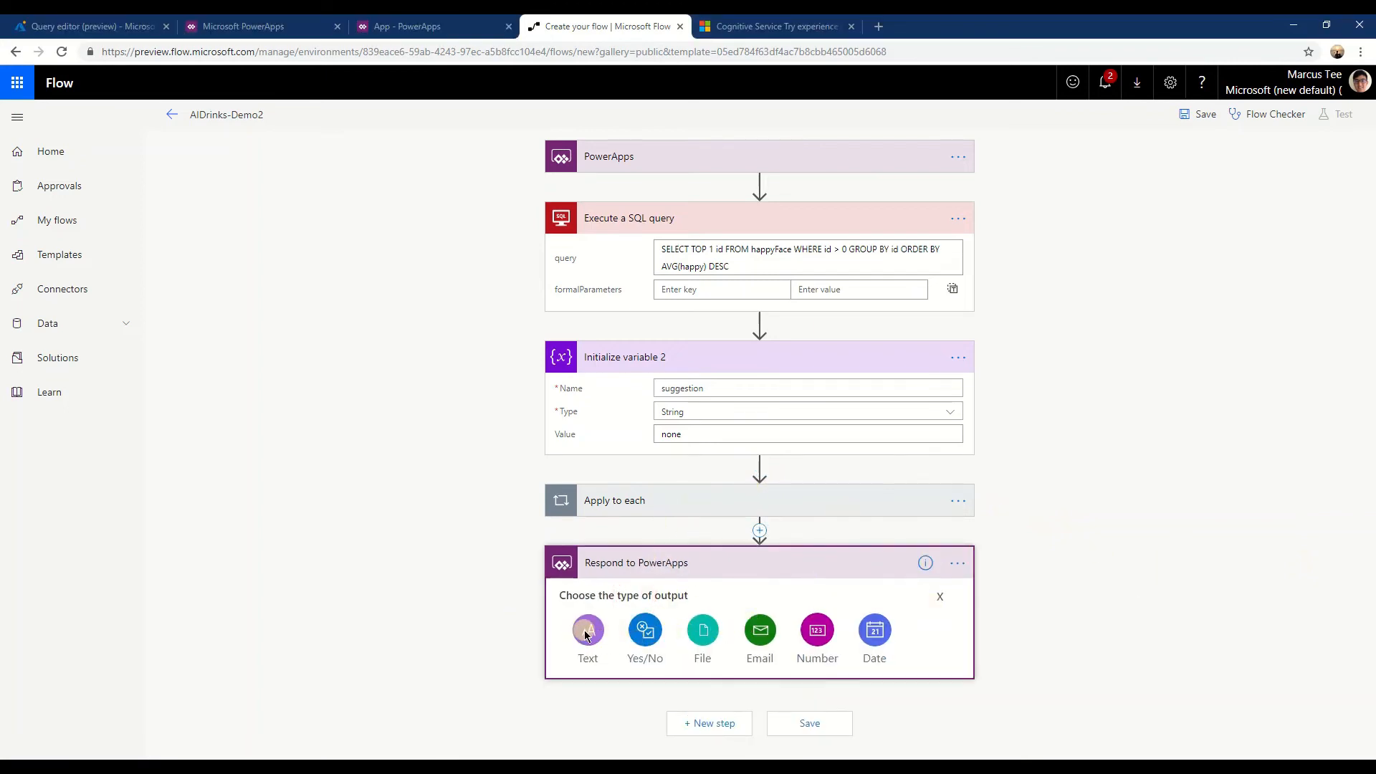
left_click(586, 631)
left_click(652, 595)
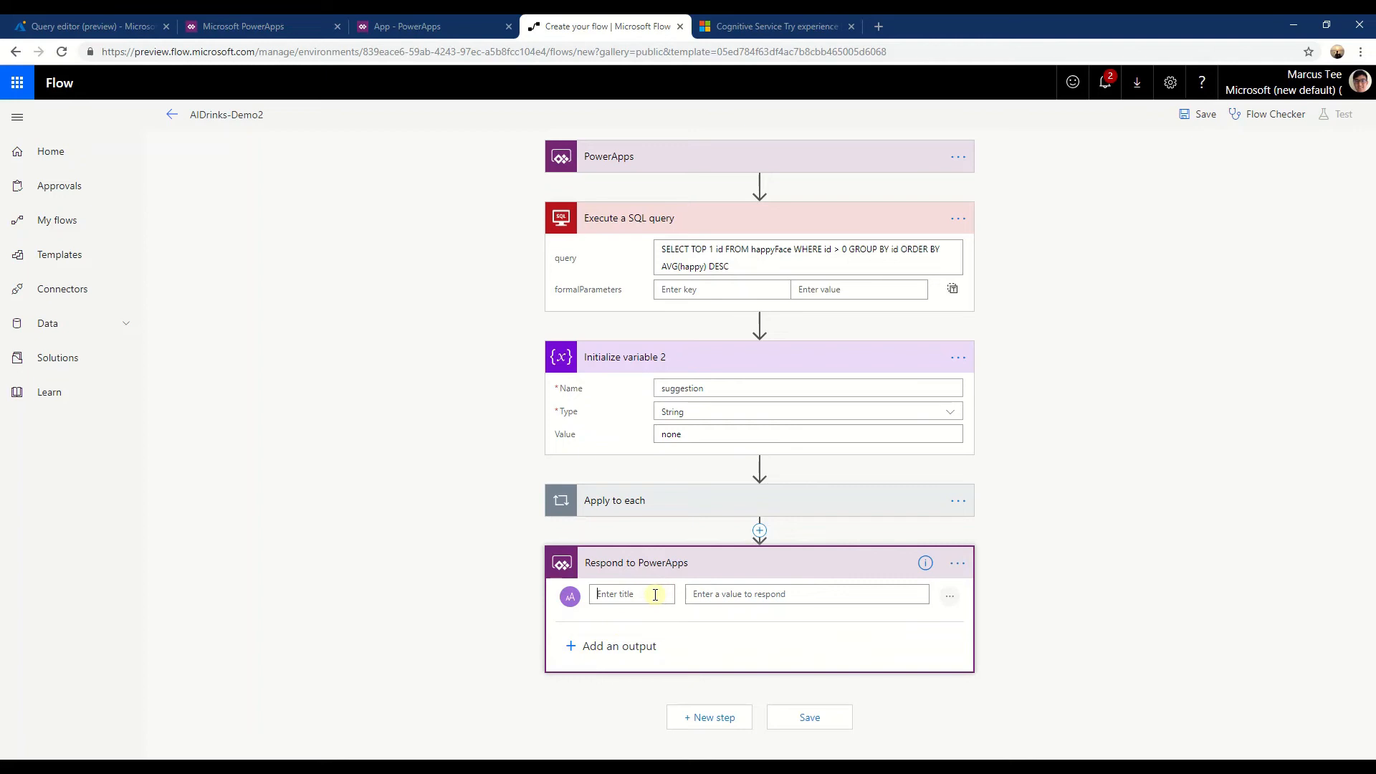
type("suggestion")
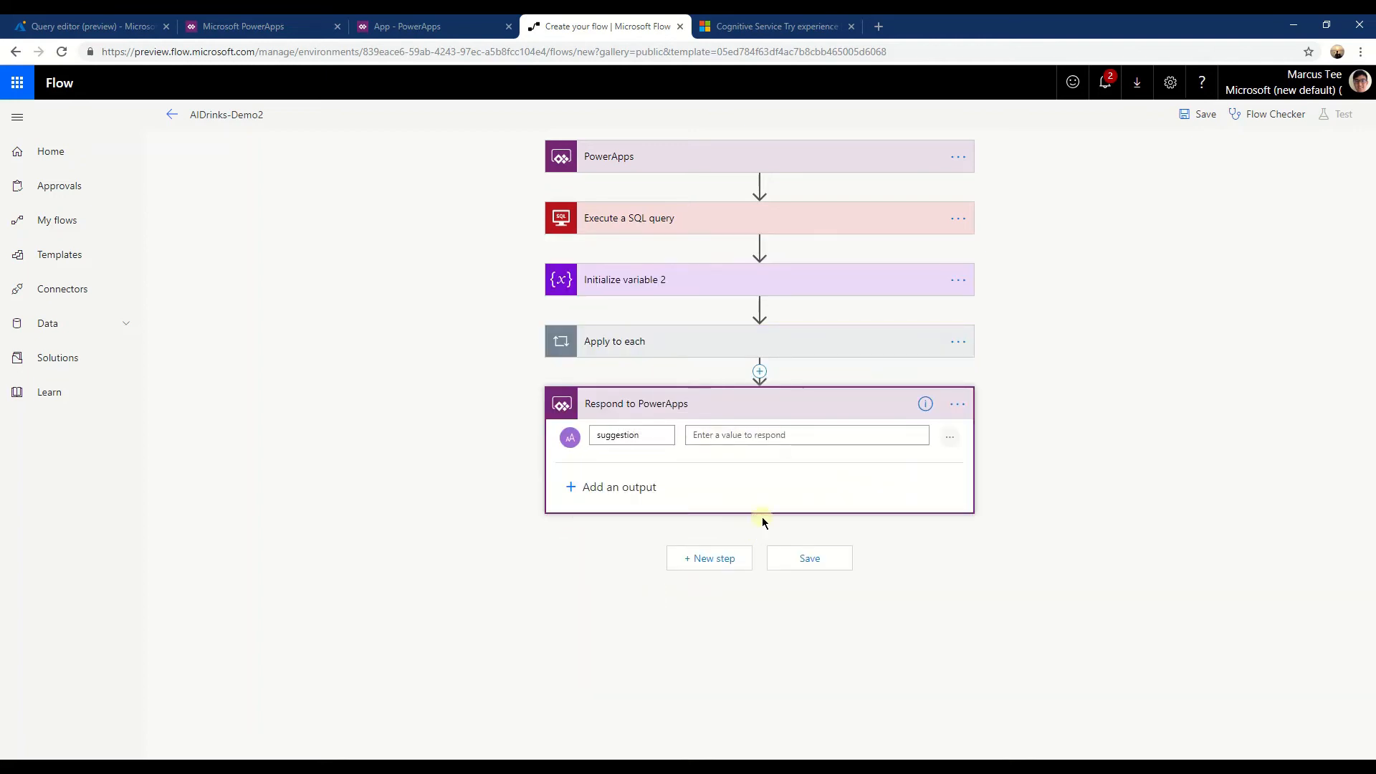
left_click(793, 437)
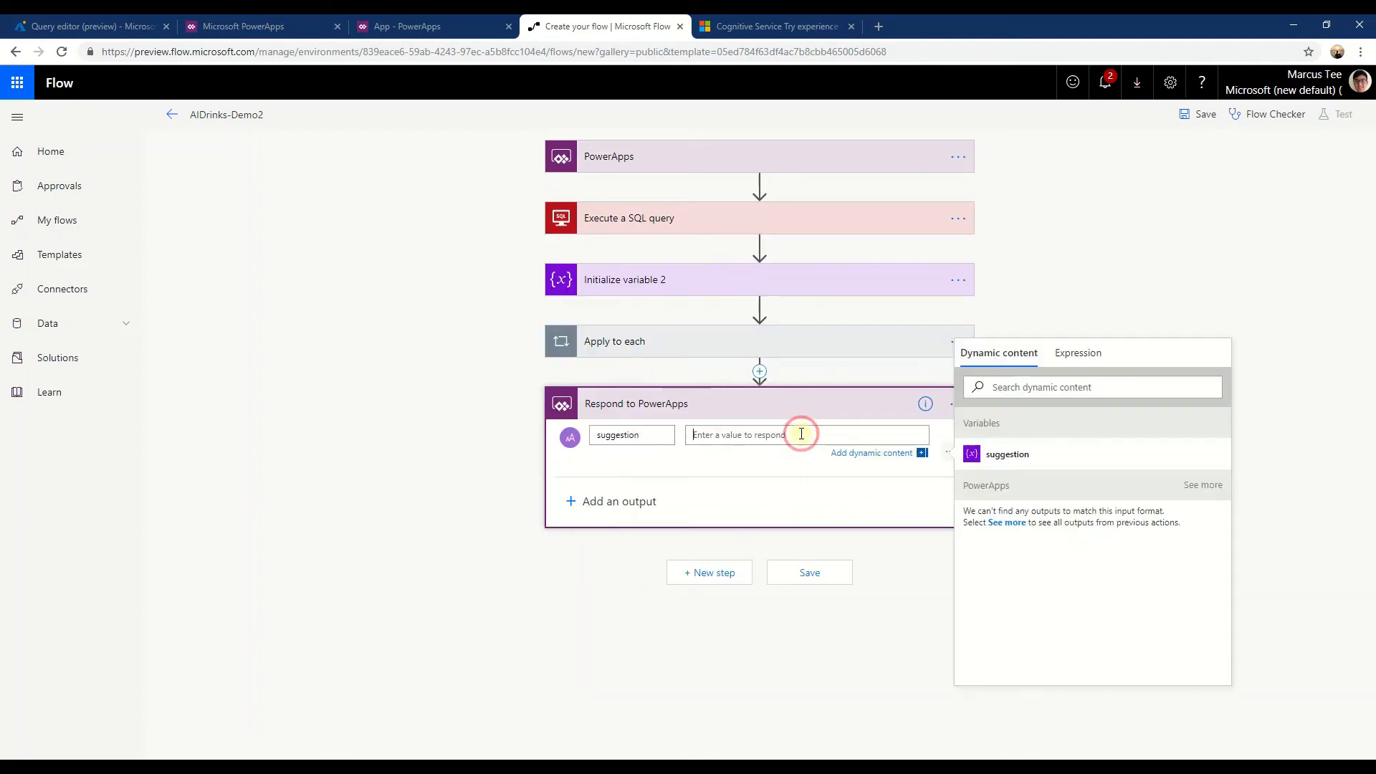
left_click(1044, 456)
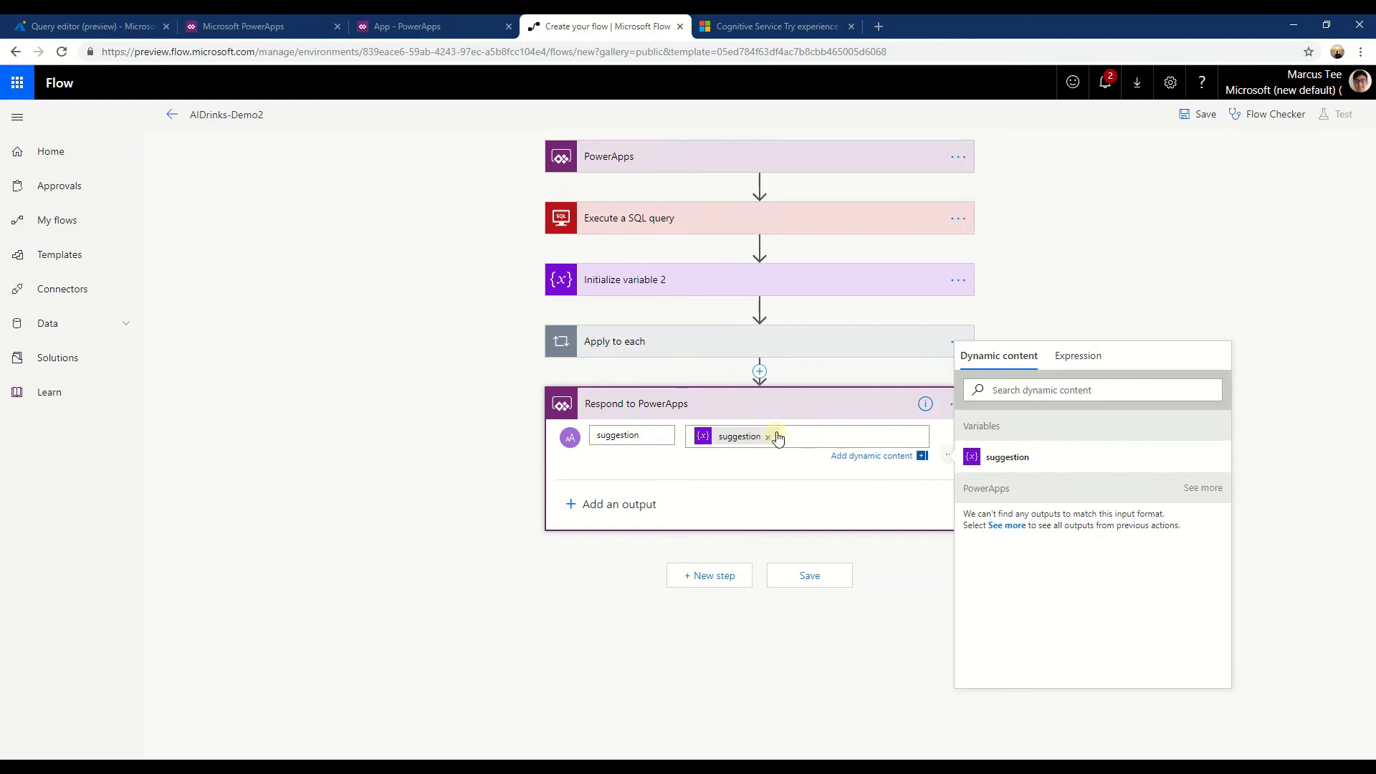
left_click(700, 638)
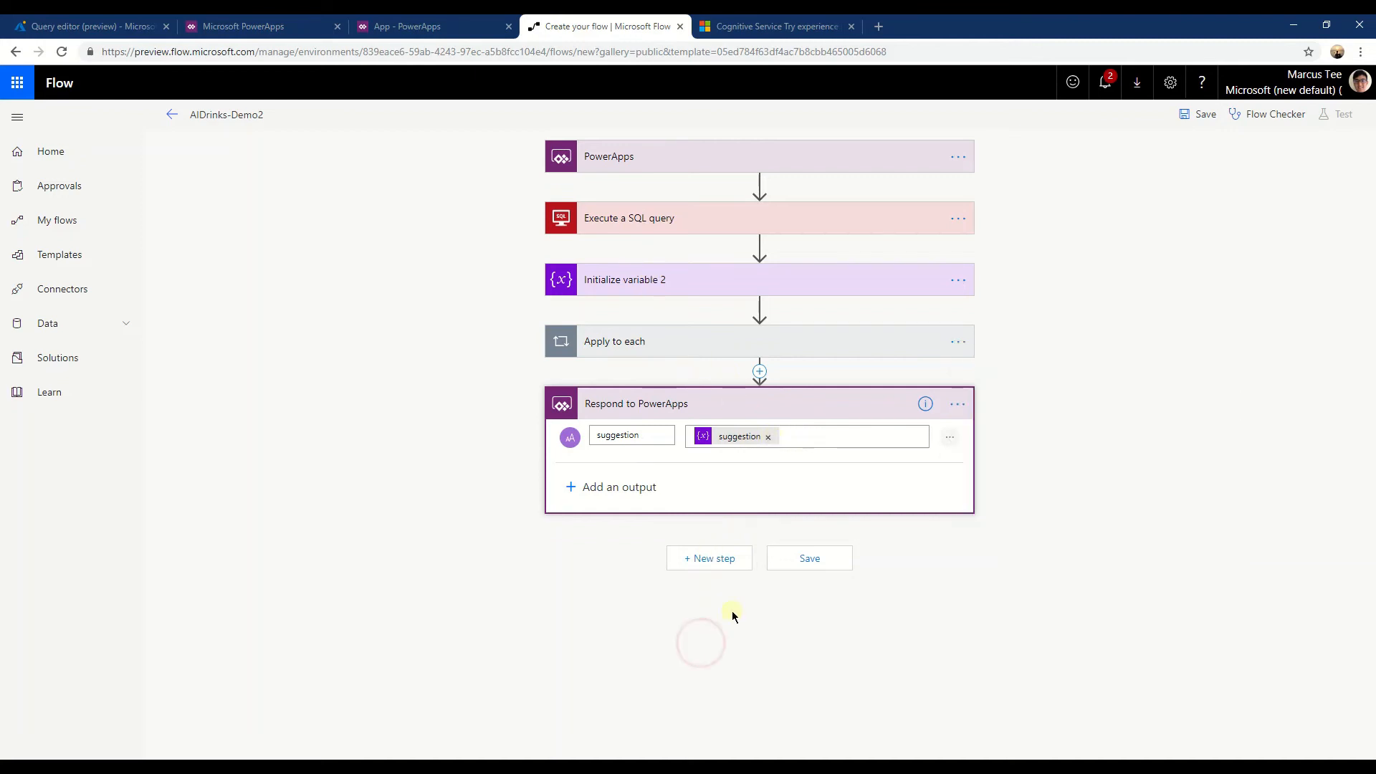
left_click(1204, 115)
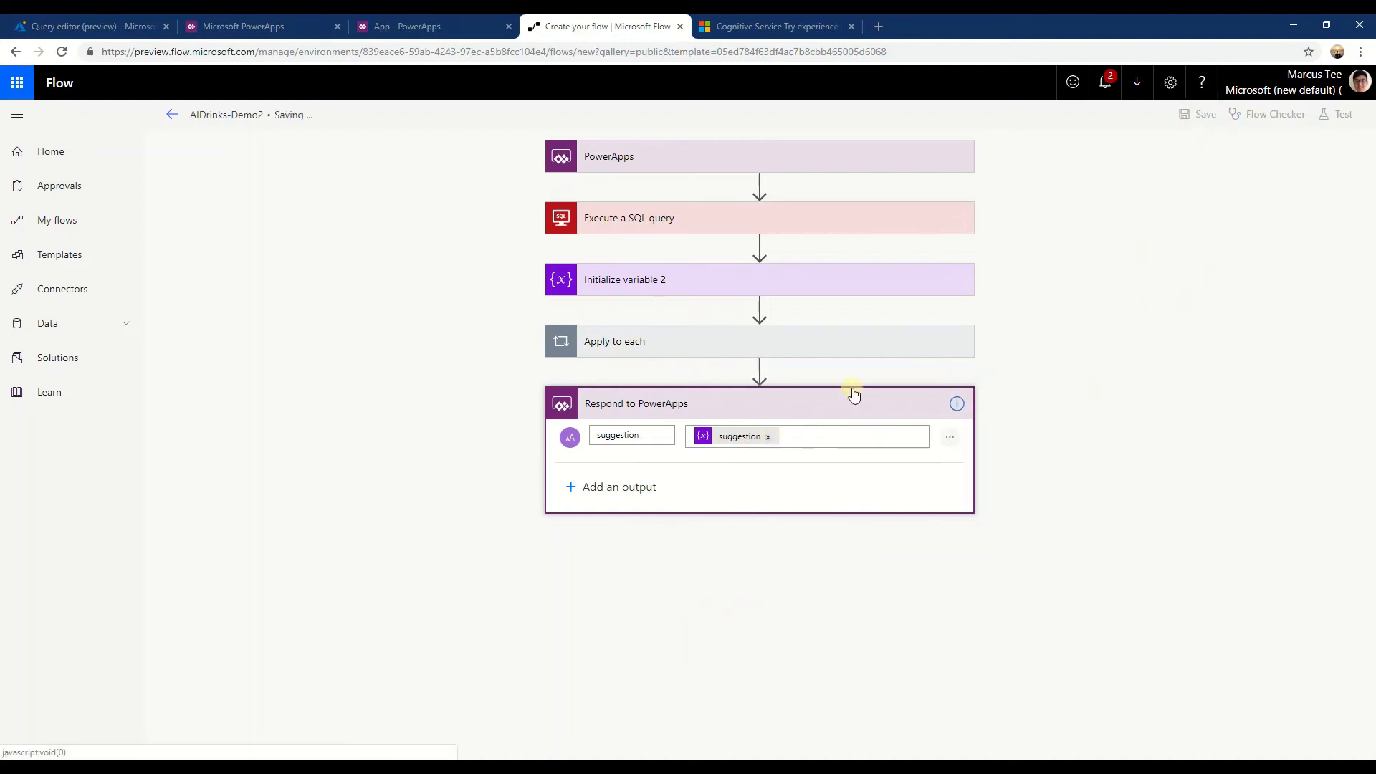
left_click(466, 20)
Attach AIDrinks-Demo2 to Button2 with OnSelect ClearCollect(Suggestion,'AIDrinks-Demo2'.Run())
scroll(917, 556, "down", 2)
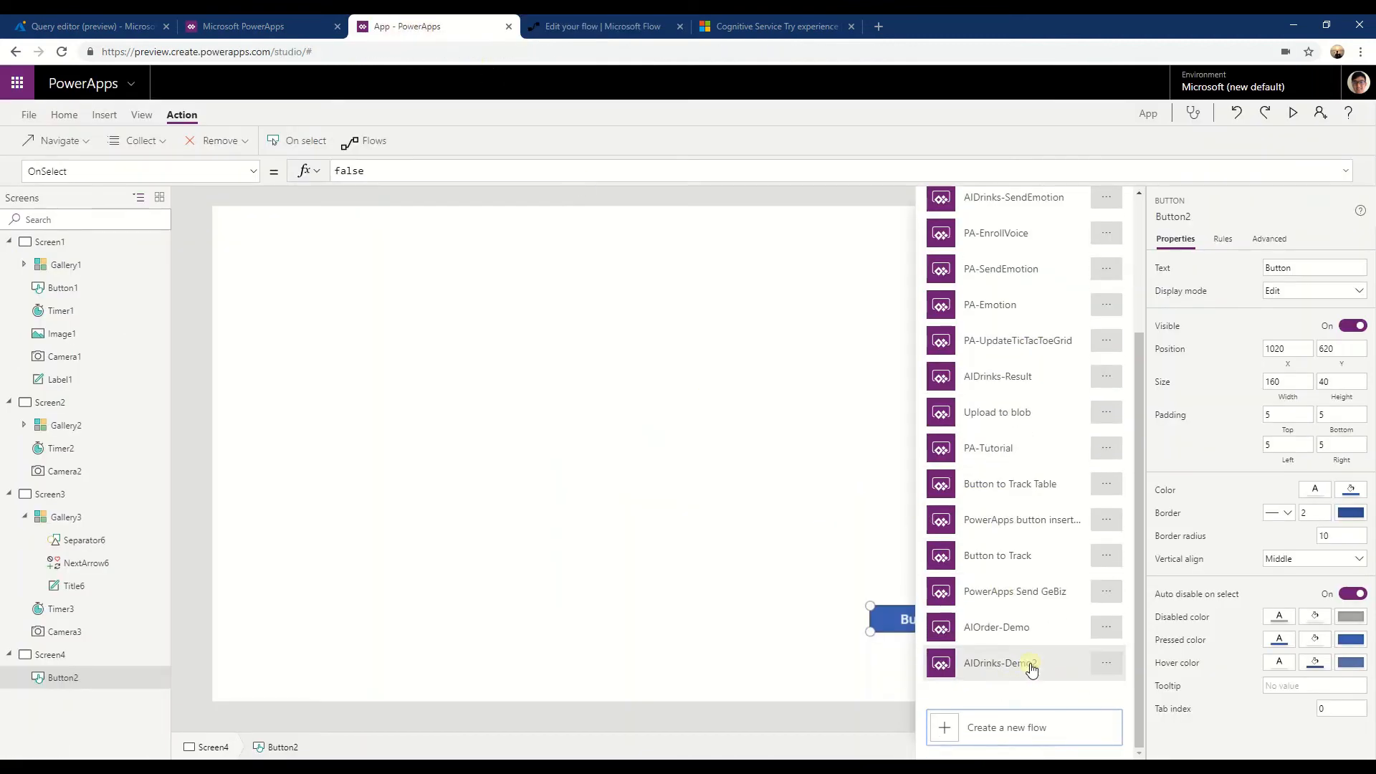
left_click(1026, 663)
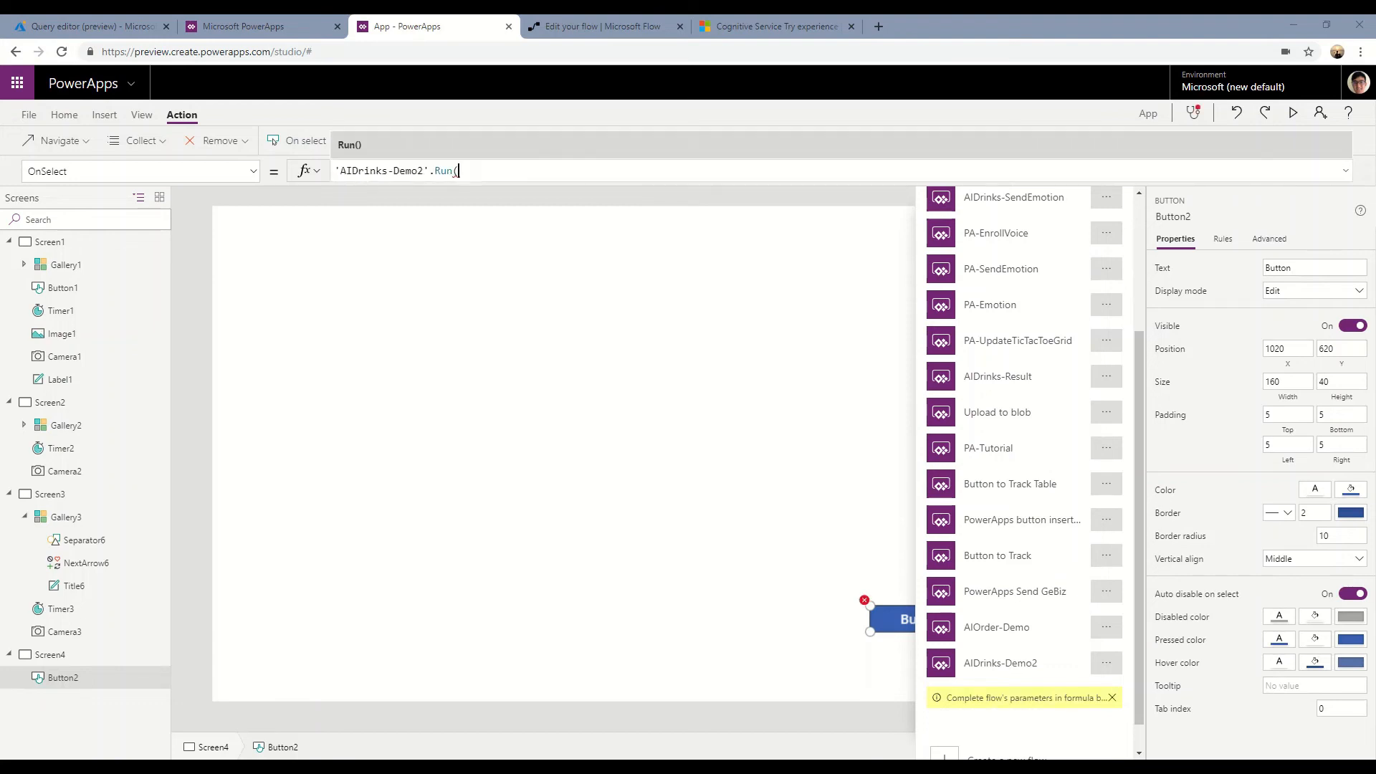
left_click(505, 167)
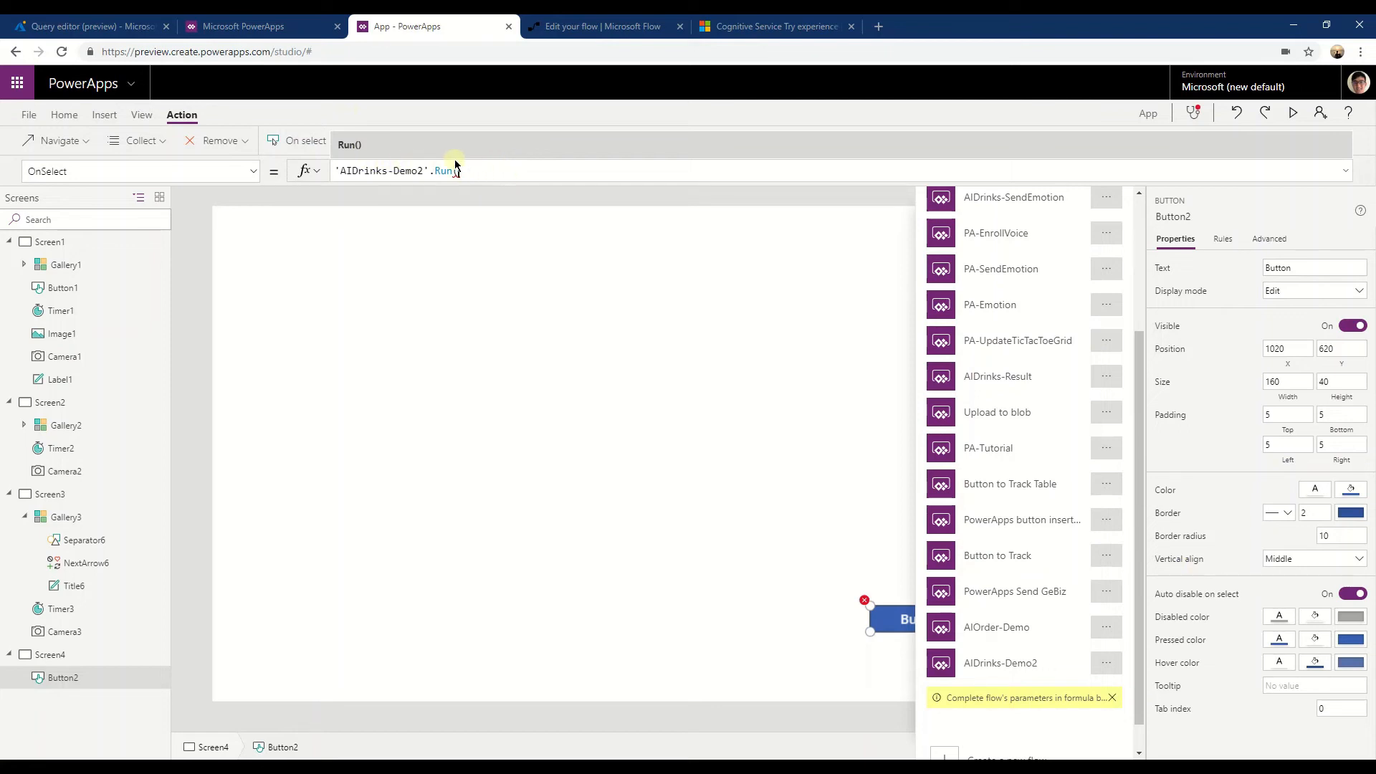
type(")")
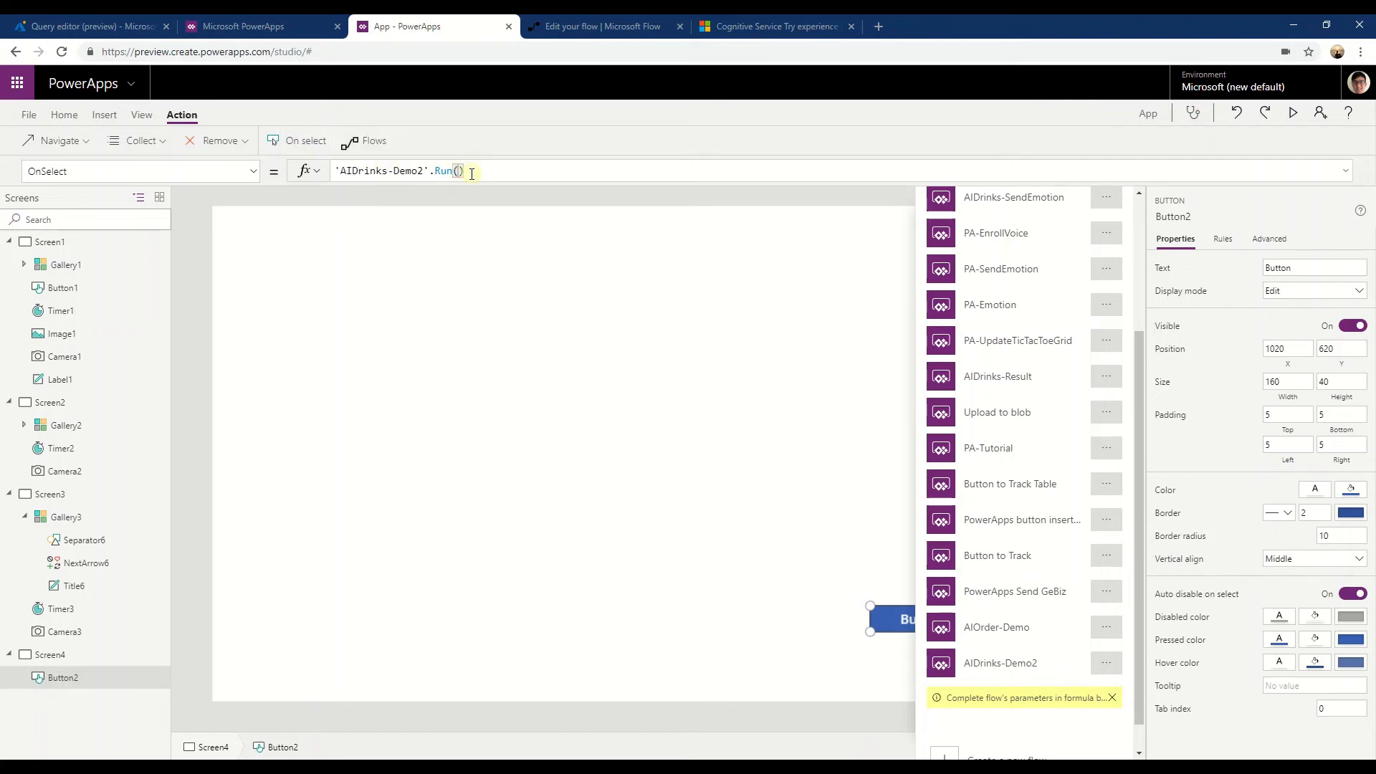
left_click(334, 170)
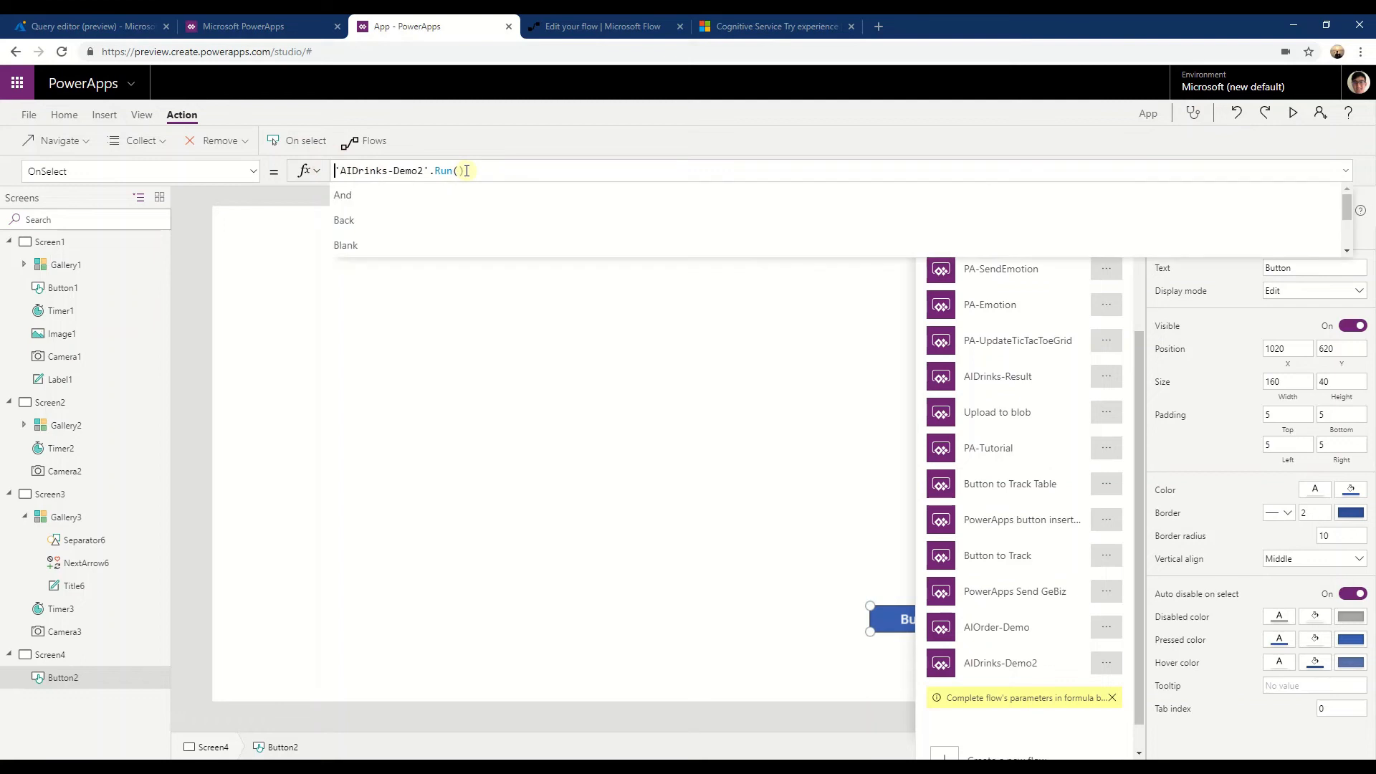
type("ClearR")
type("ollect")
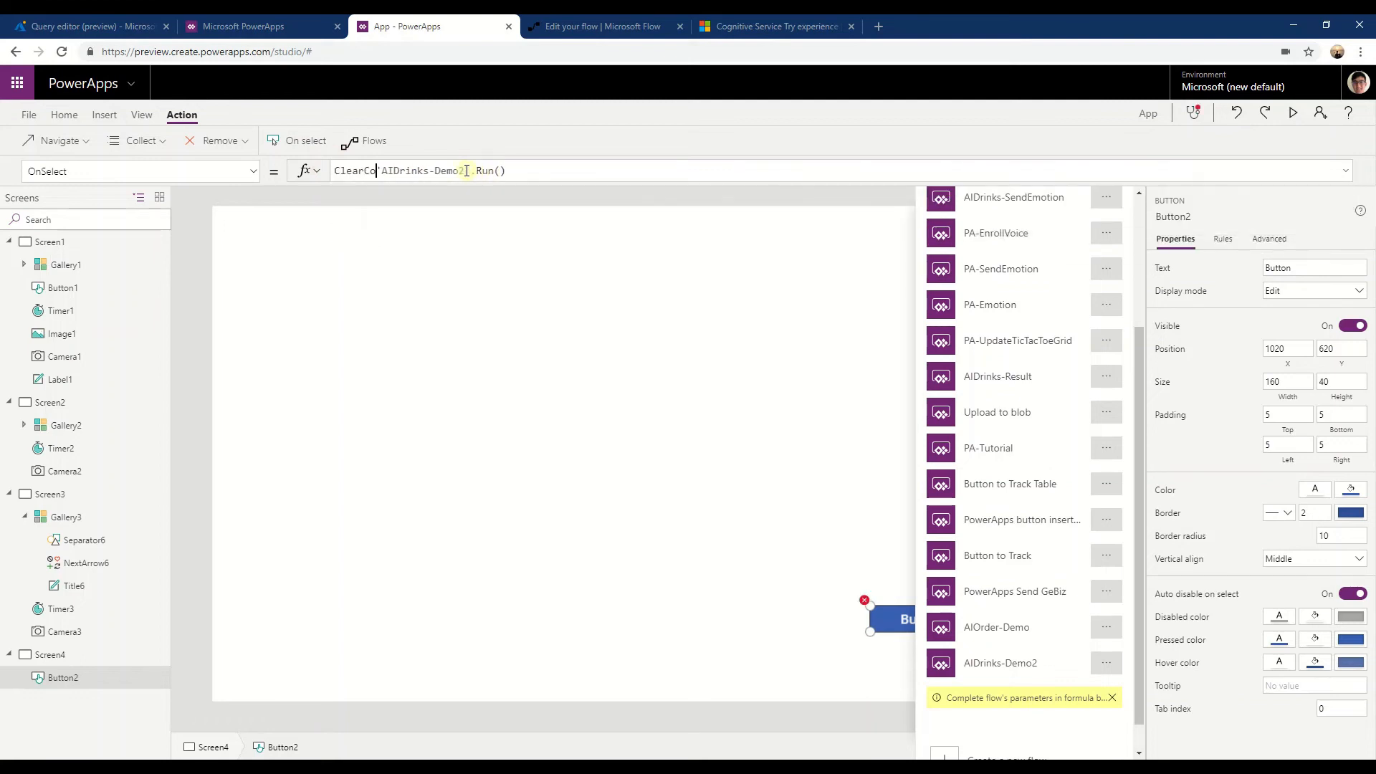
type("(")
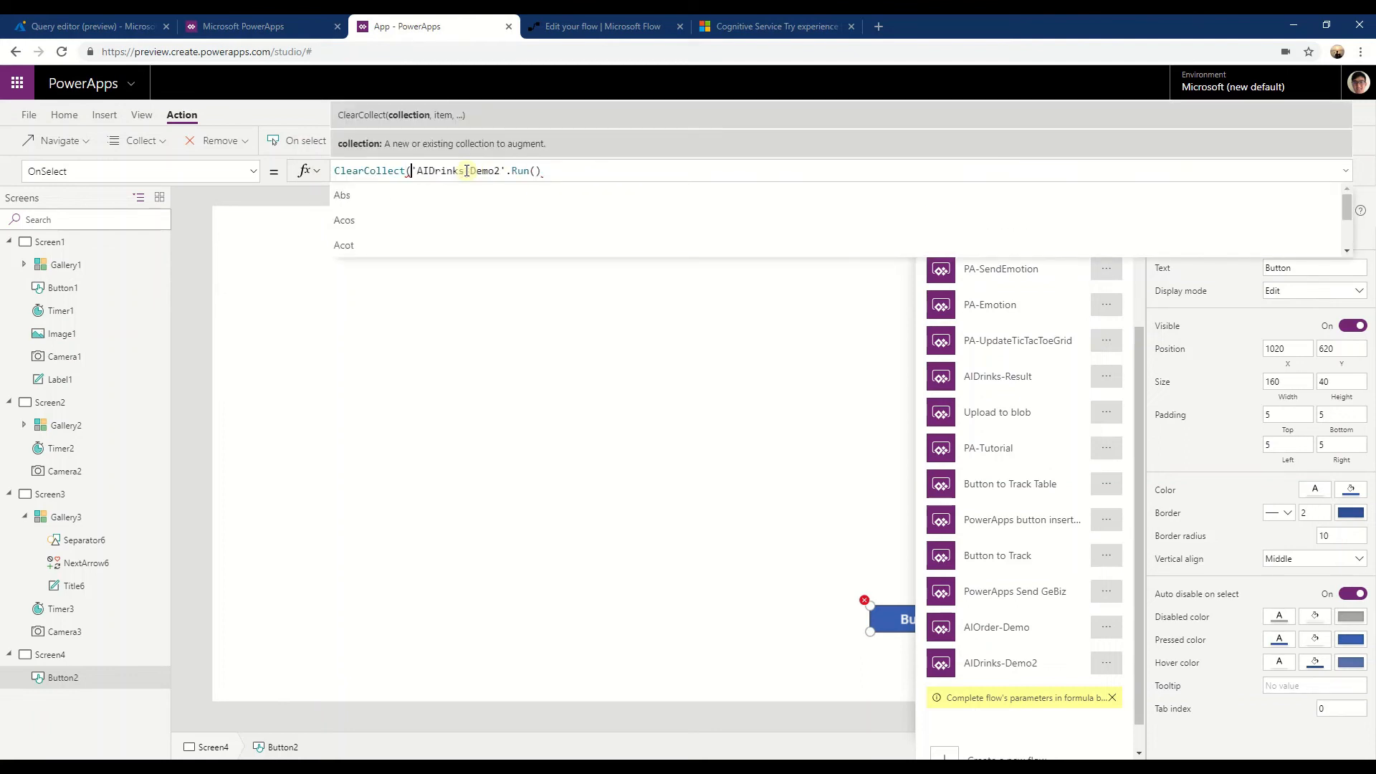
type("Suggesti")
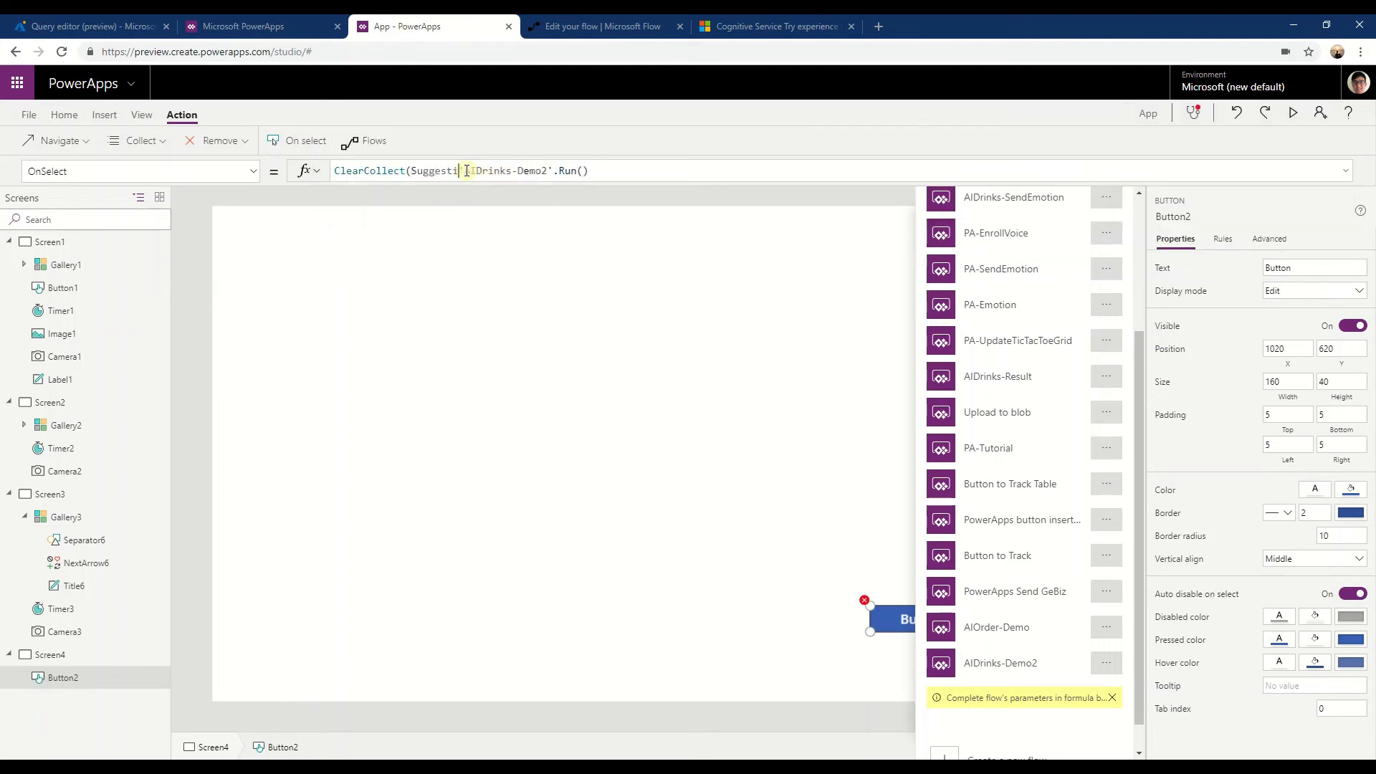
key("BackSpace")
key("BackSpace")
key("BackSpace")
key("BackSpace")
key("BackSpace")
key("BackSpace")
key("BackSpace")
key("BackSpace")
type("Suggestion")
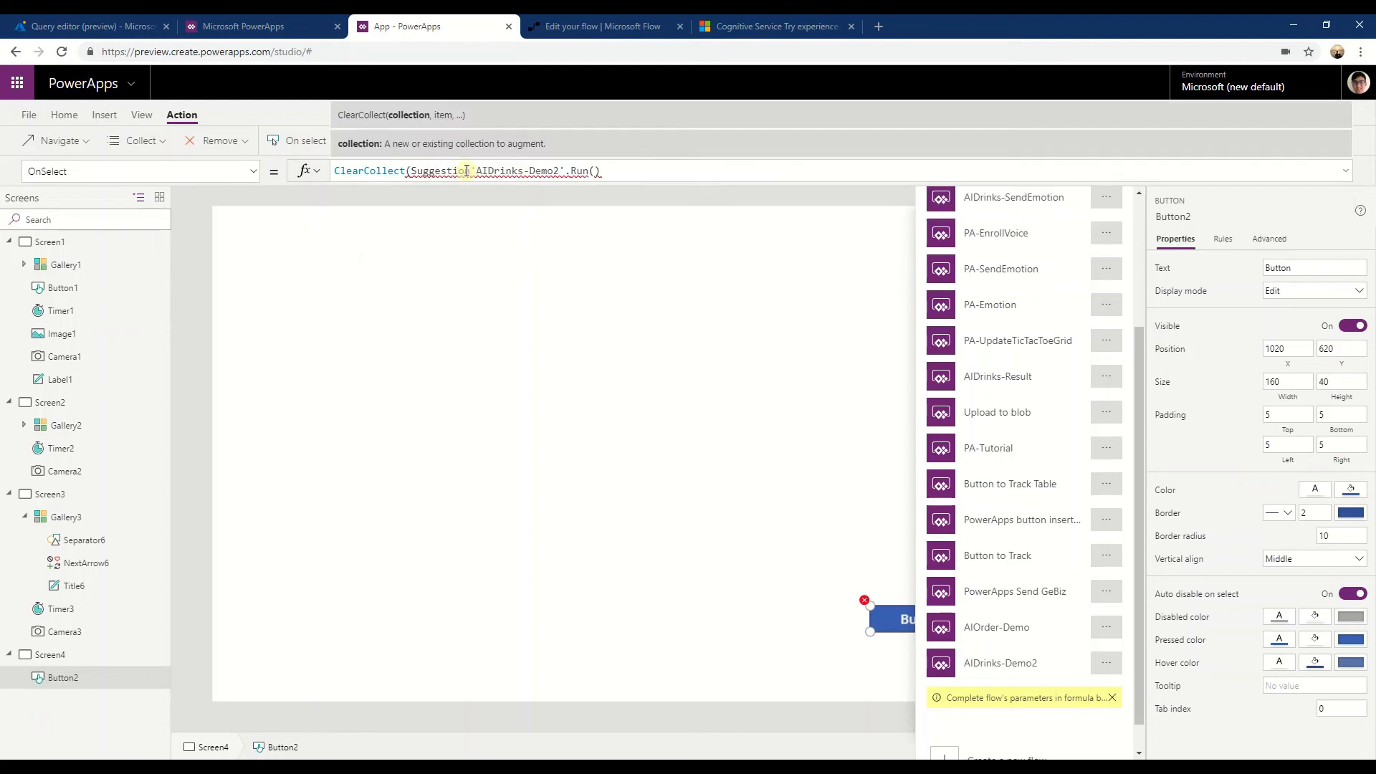
type(", ")
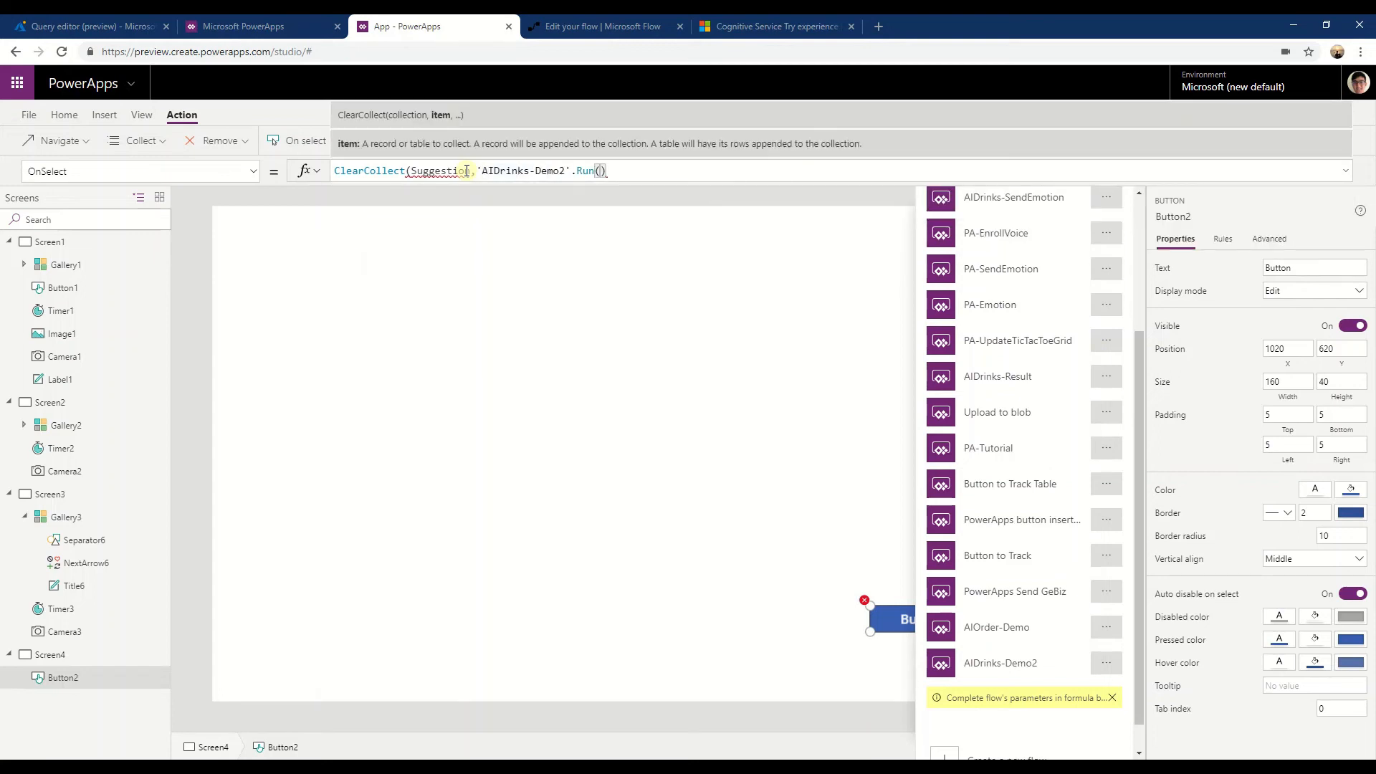
type(")")
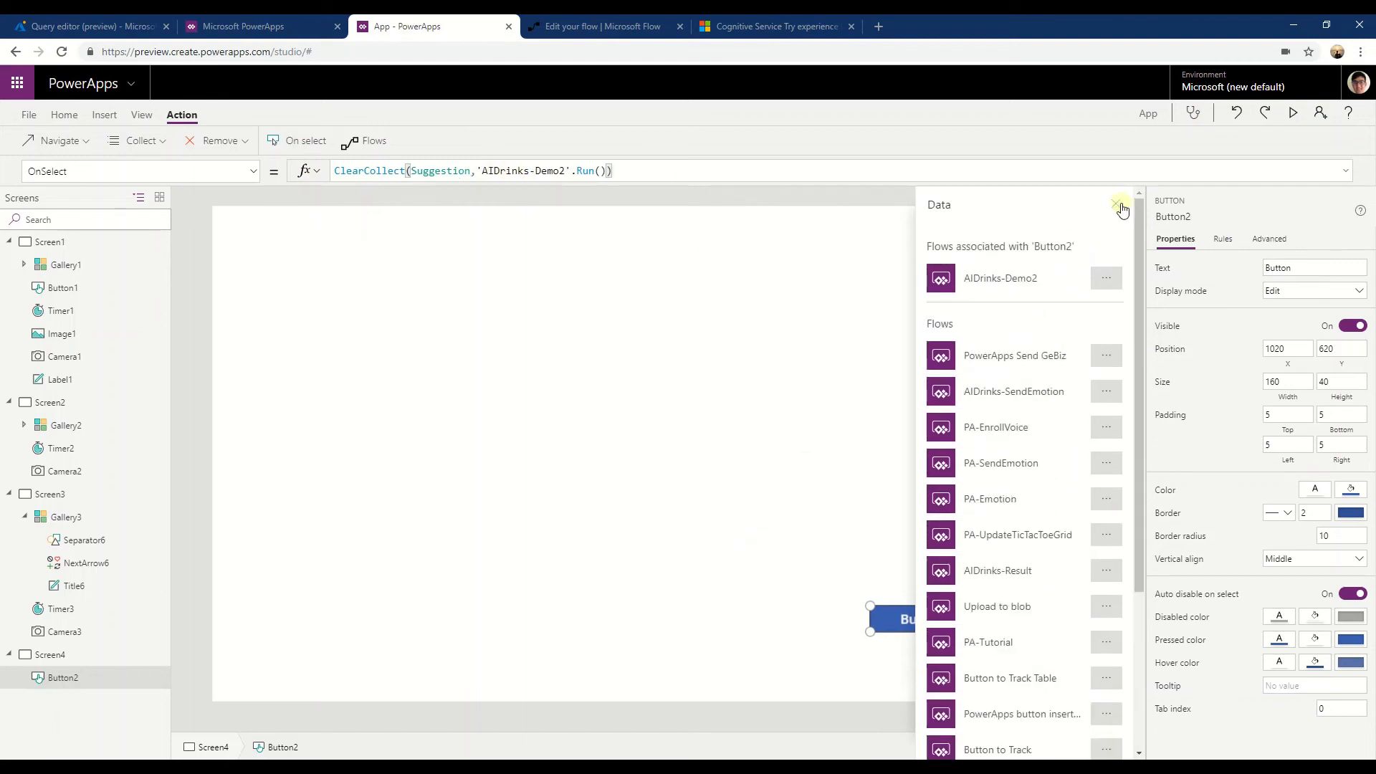
left_click(1119, 200)
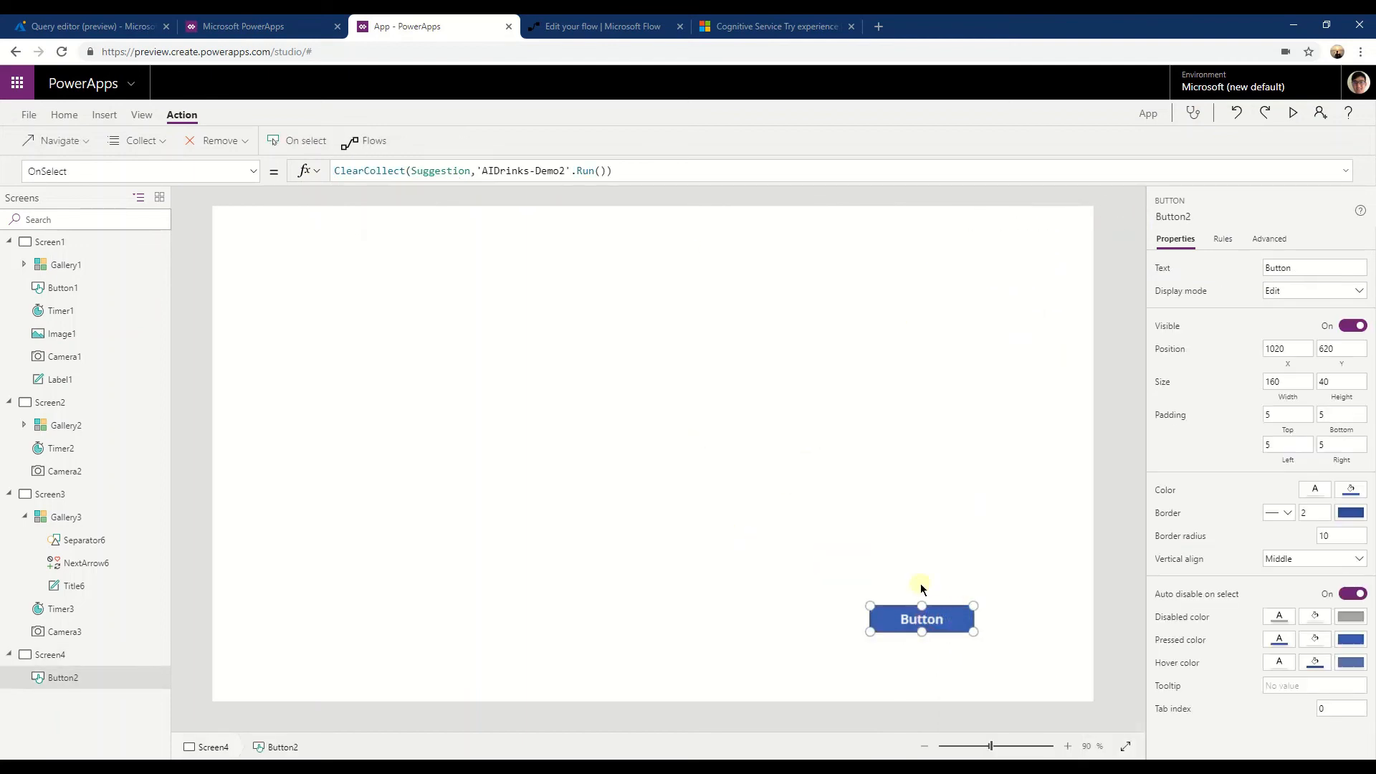
Insert a vertical gallery bound to the Suggestion collection with a Title-only layout showing suggestion
left_click(599, 468)
left_click(105, 115)
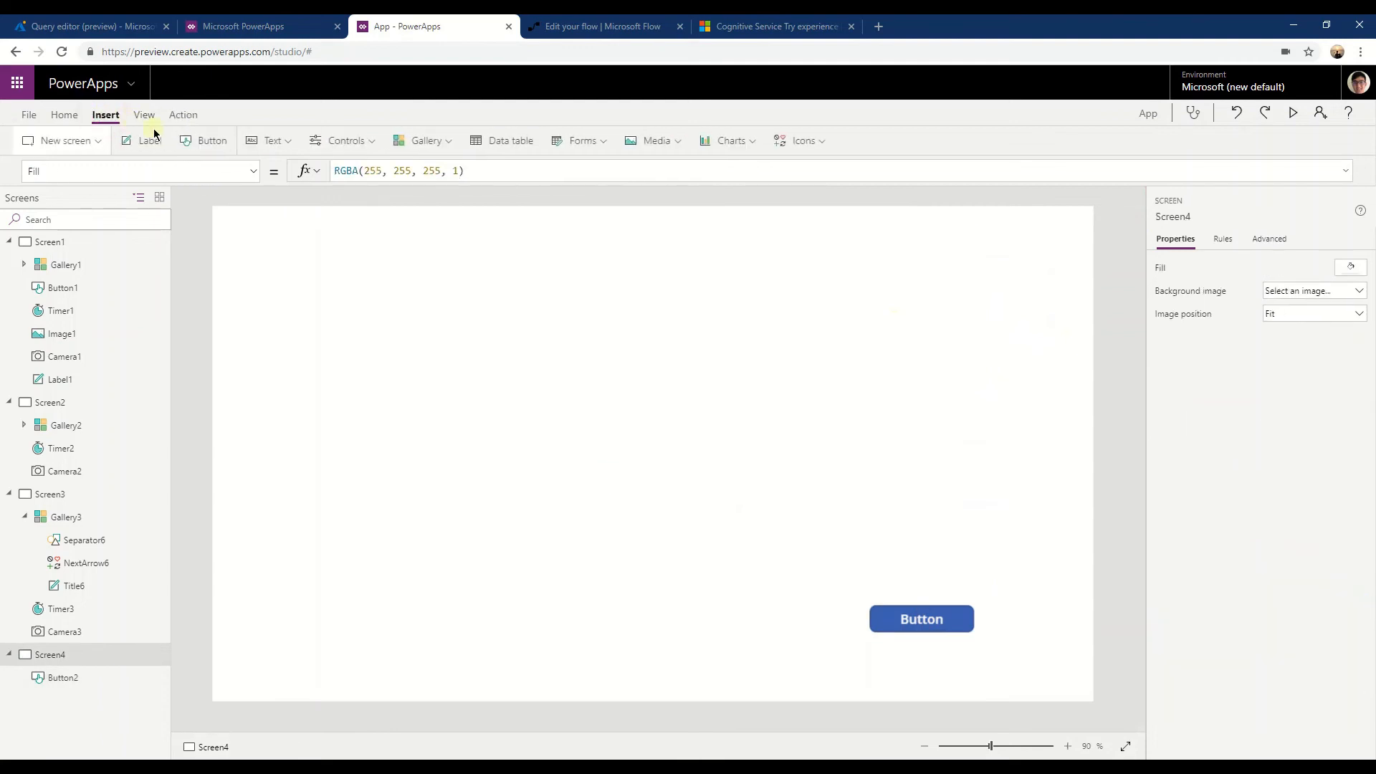
left_click(449, 143)
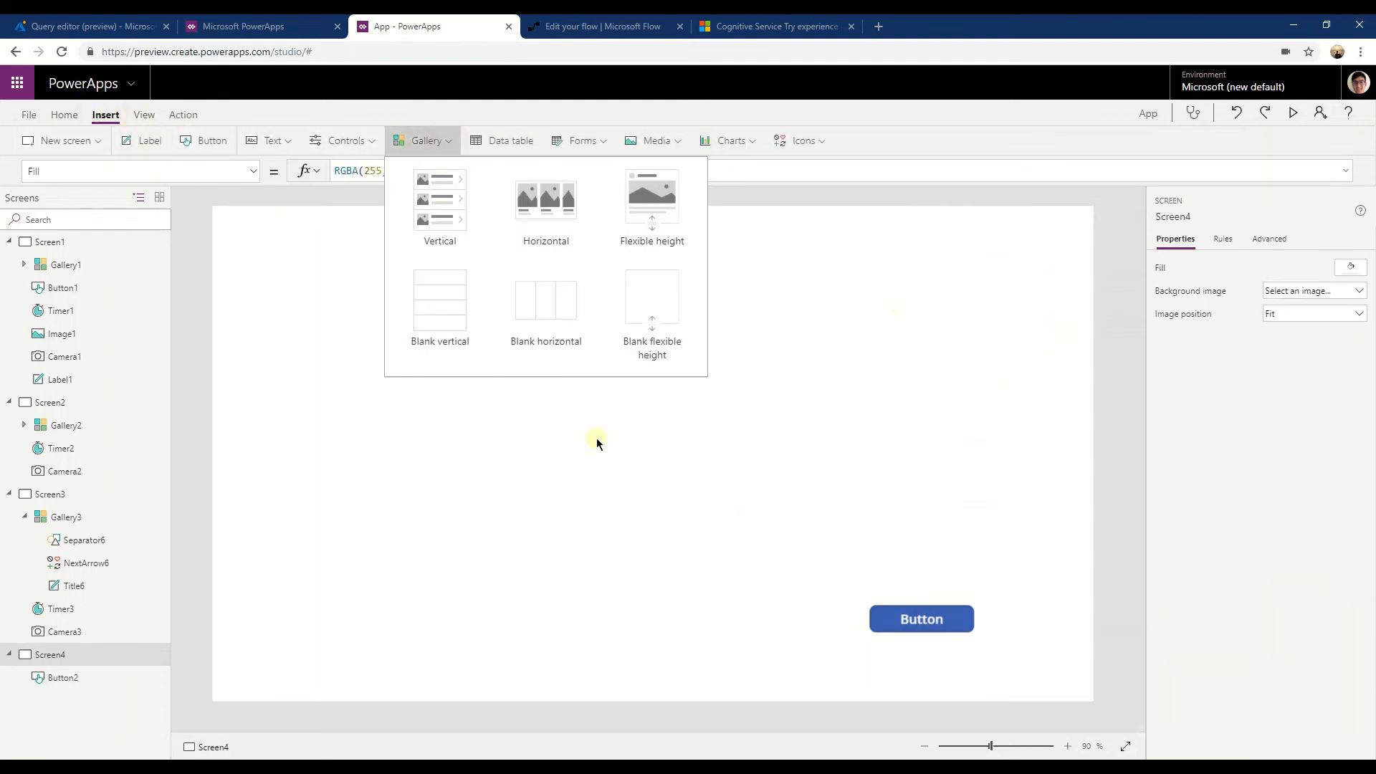
left_click(463, 209)
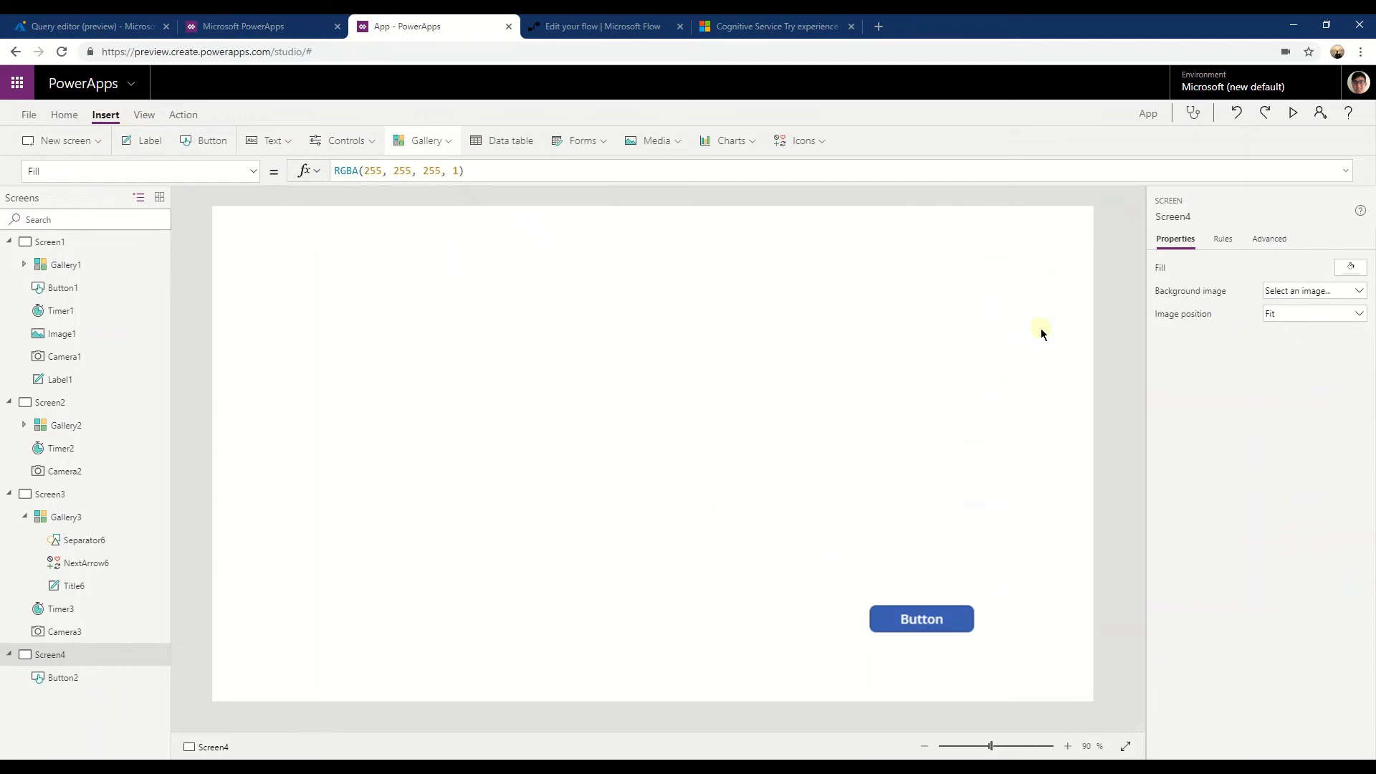
left_click(1356, 268)
left_click(1286, 379)
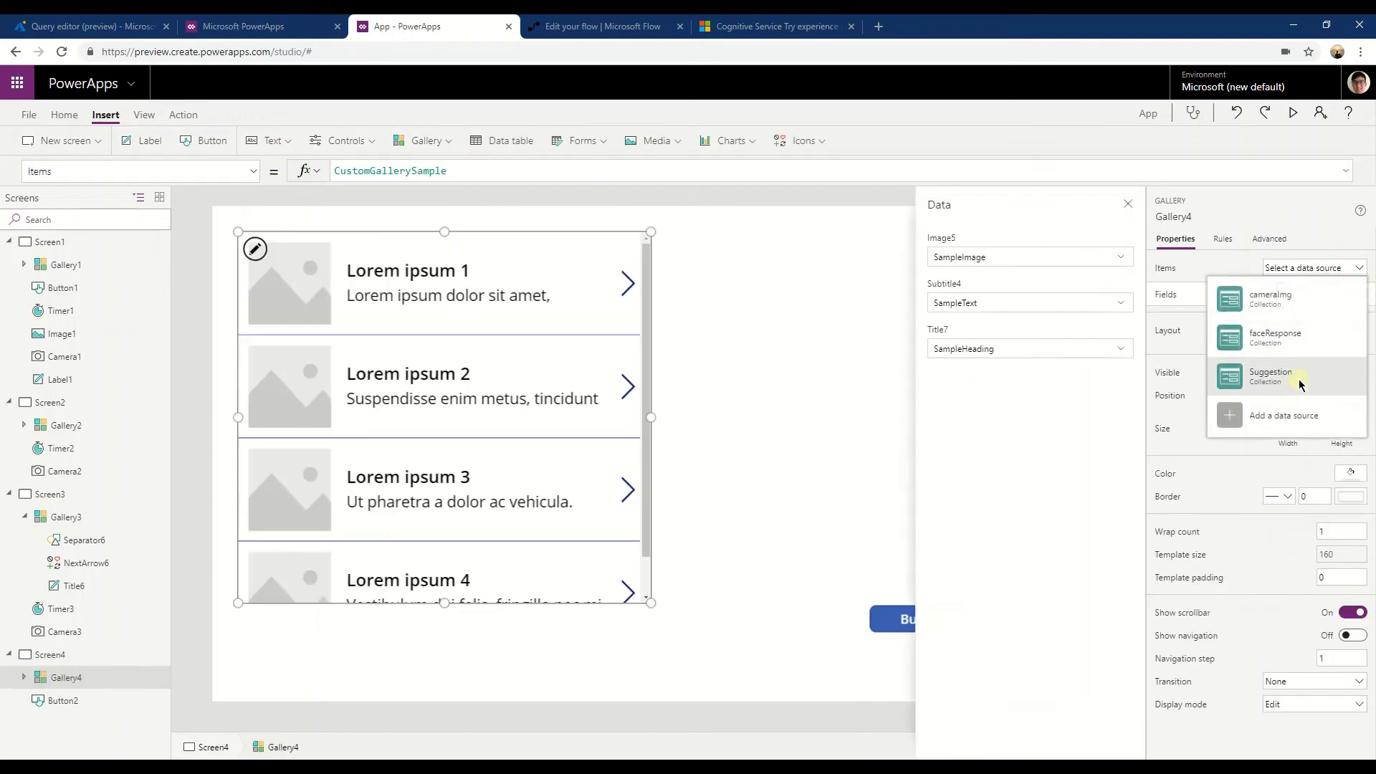
left_click(1327, 331)
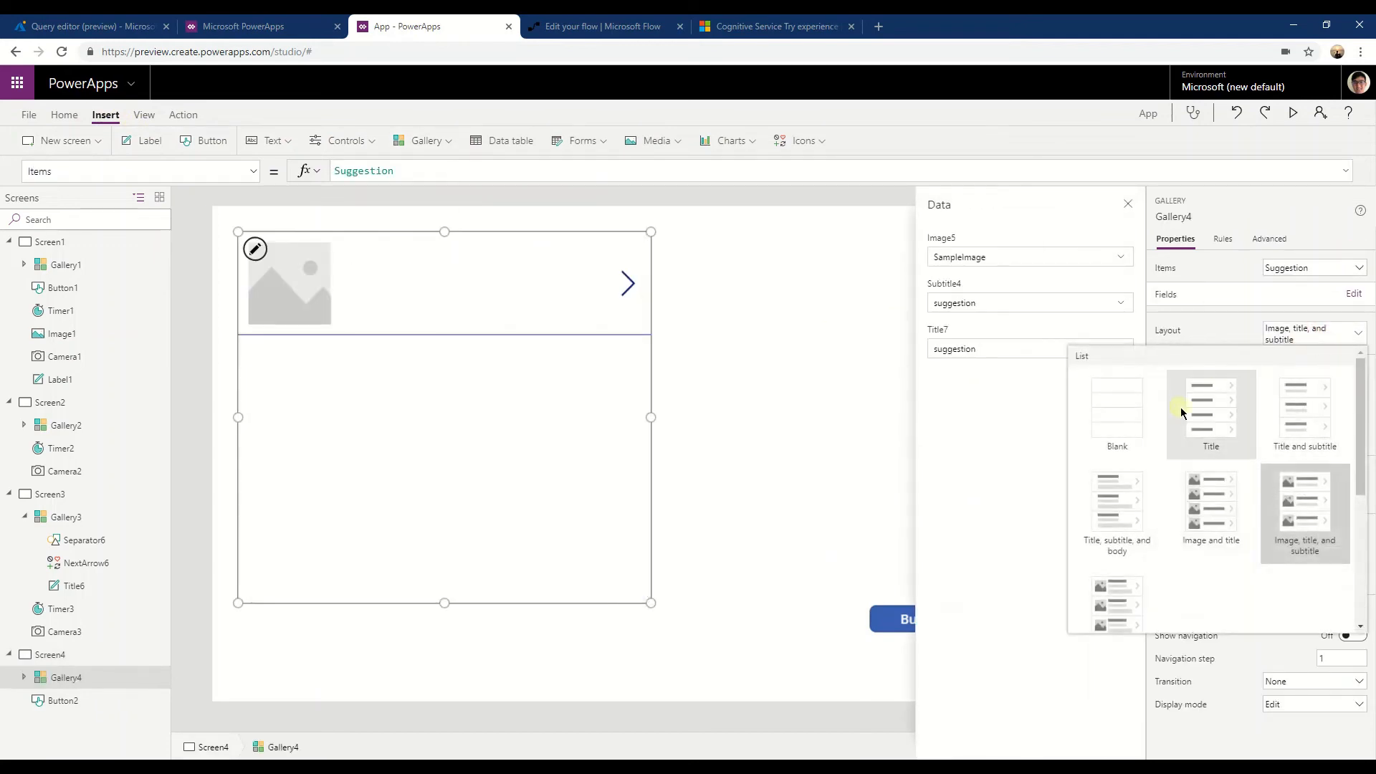
left_click(1222, 407)
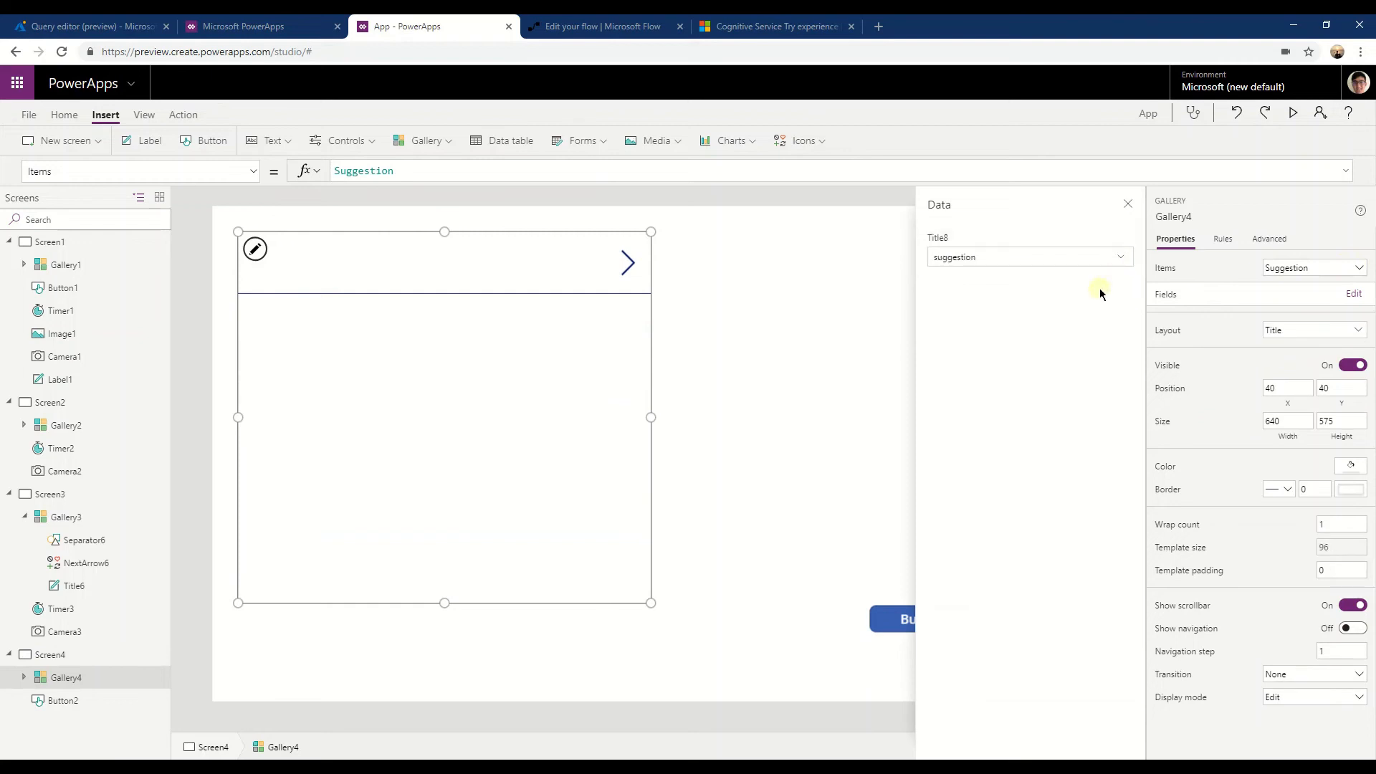
left_click(1106, 256)
left_click(703, 427)
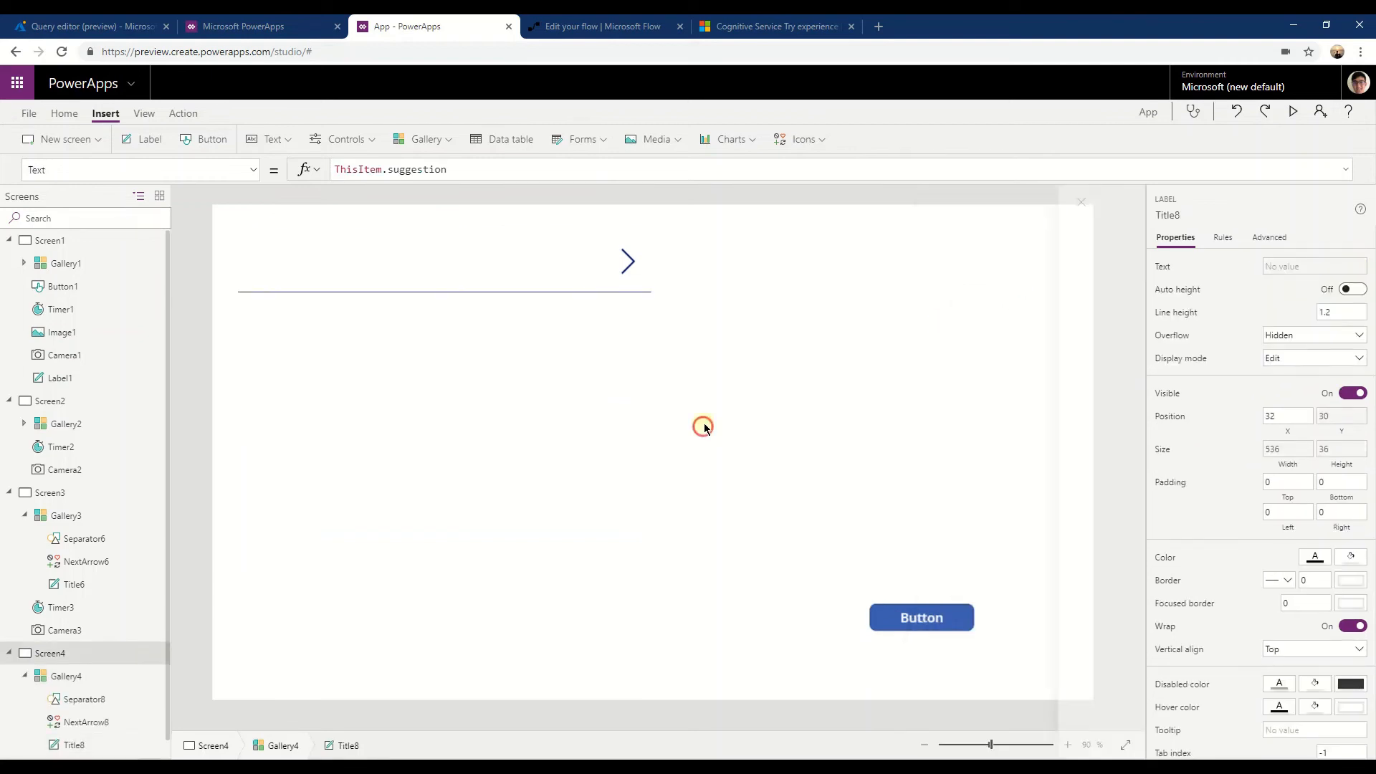
Move Button2 to the top right of the screen
left_click(920, 620)
left_click(1004, 529)
left_click(951, 617)
left_click_drag(951, 617, 956, 271)
left_click(942, 421)
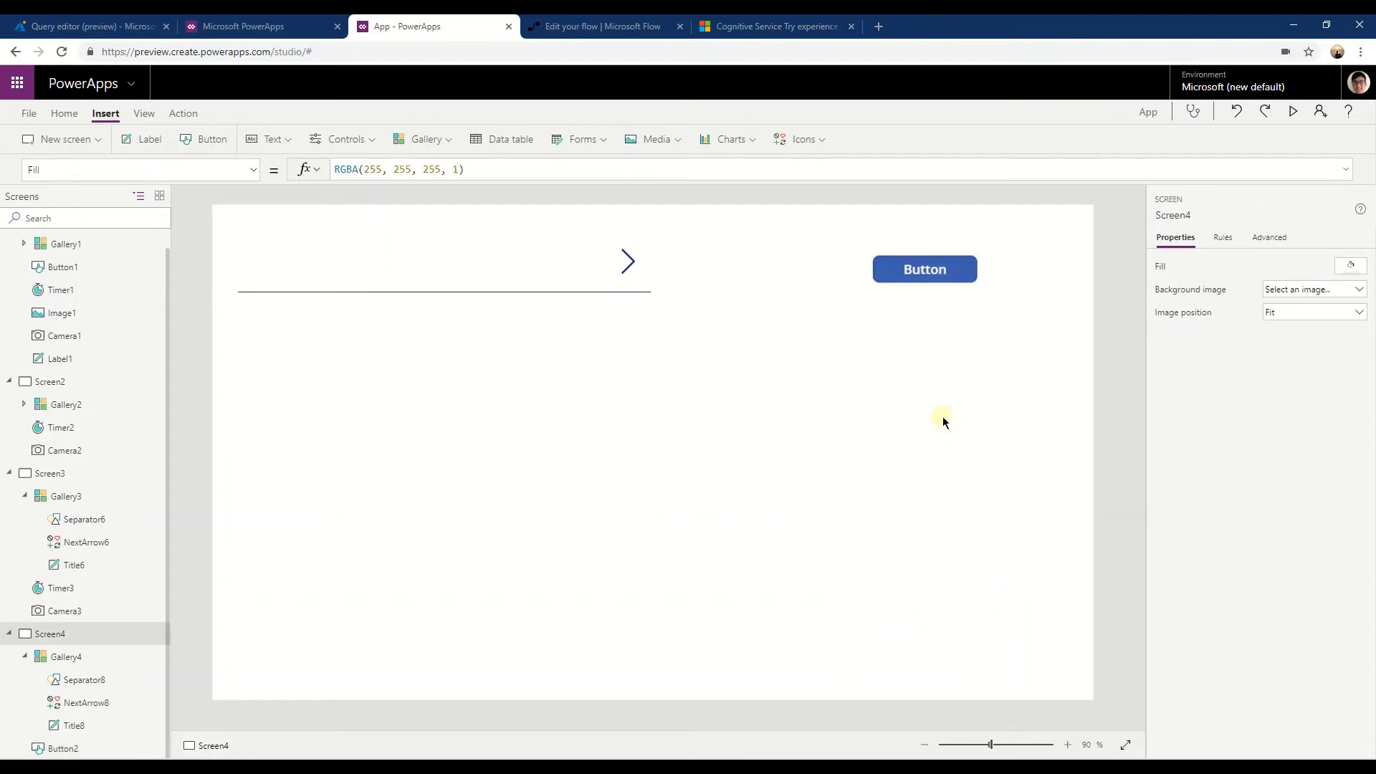
Review the Azure SQL query editor and the flow editor, then return to the PowerApps app
left_click(84, 25)
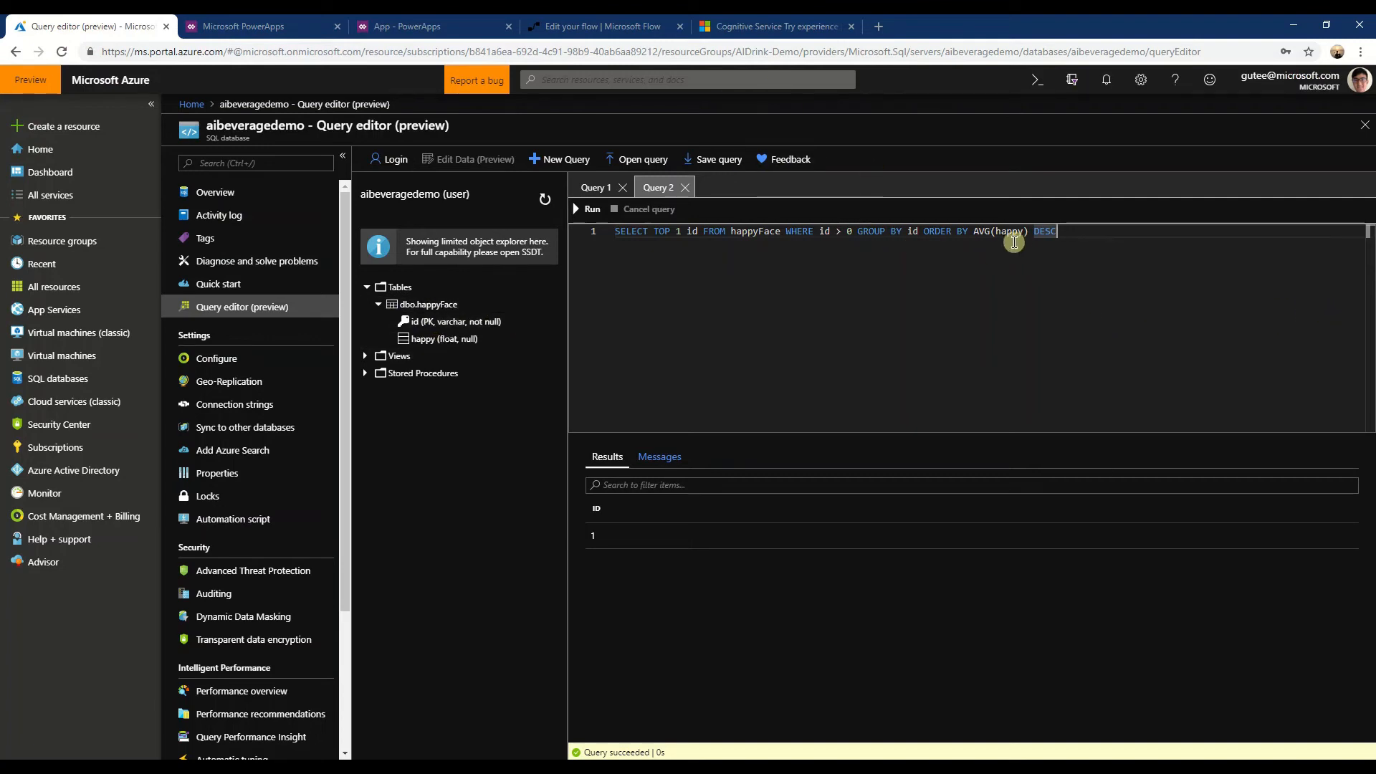
left_click(434, 27)
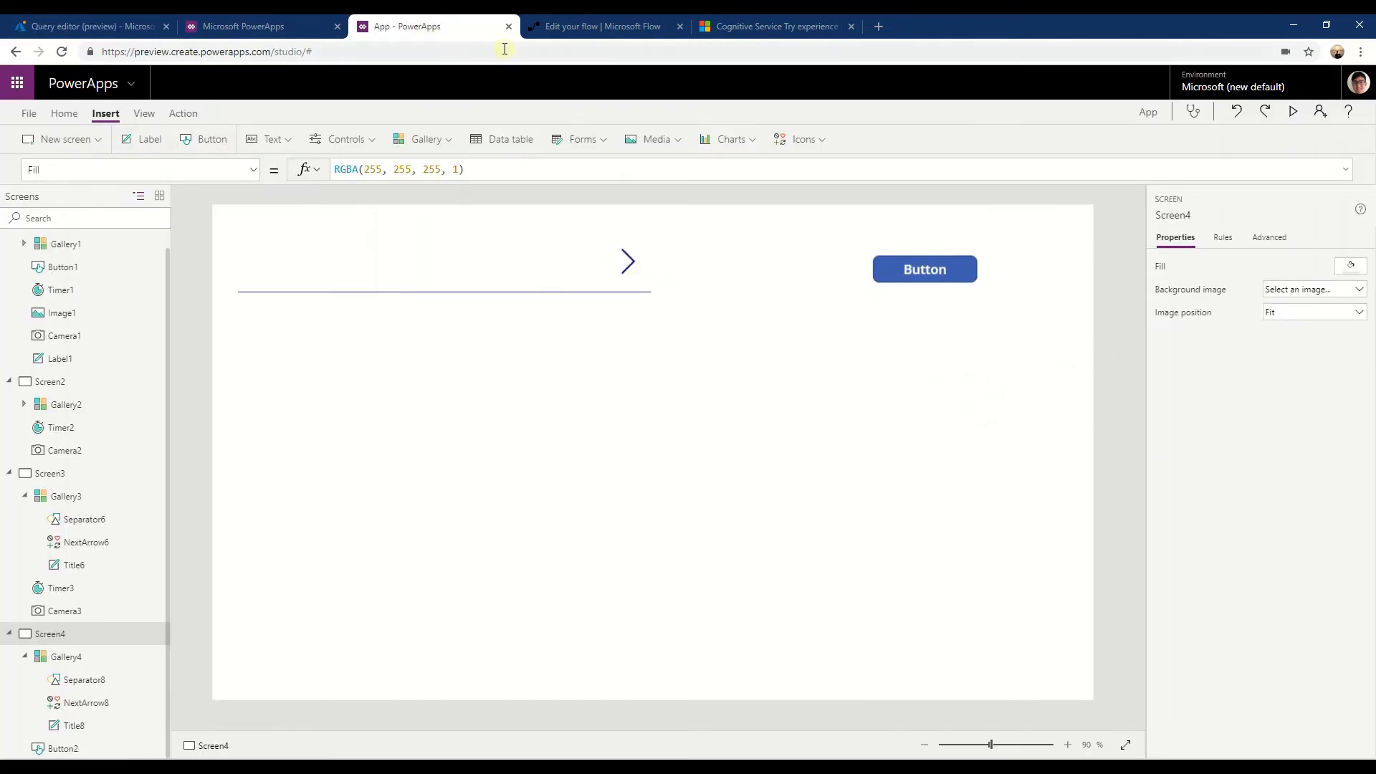
left_click(127, 29)
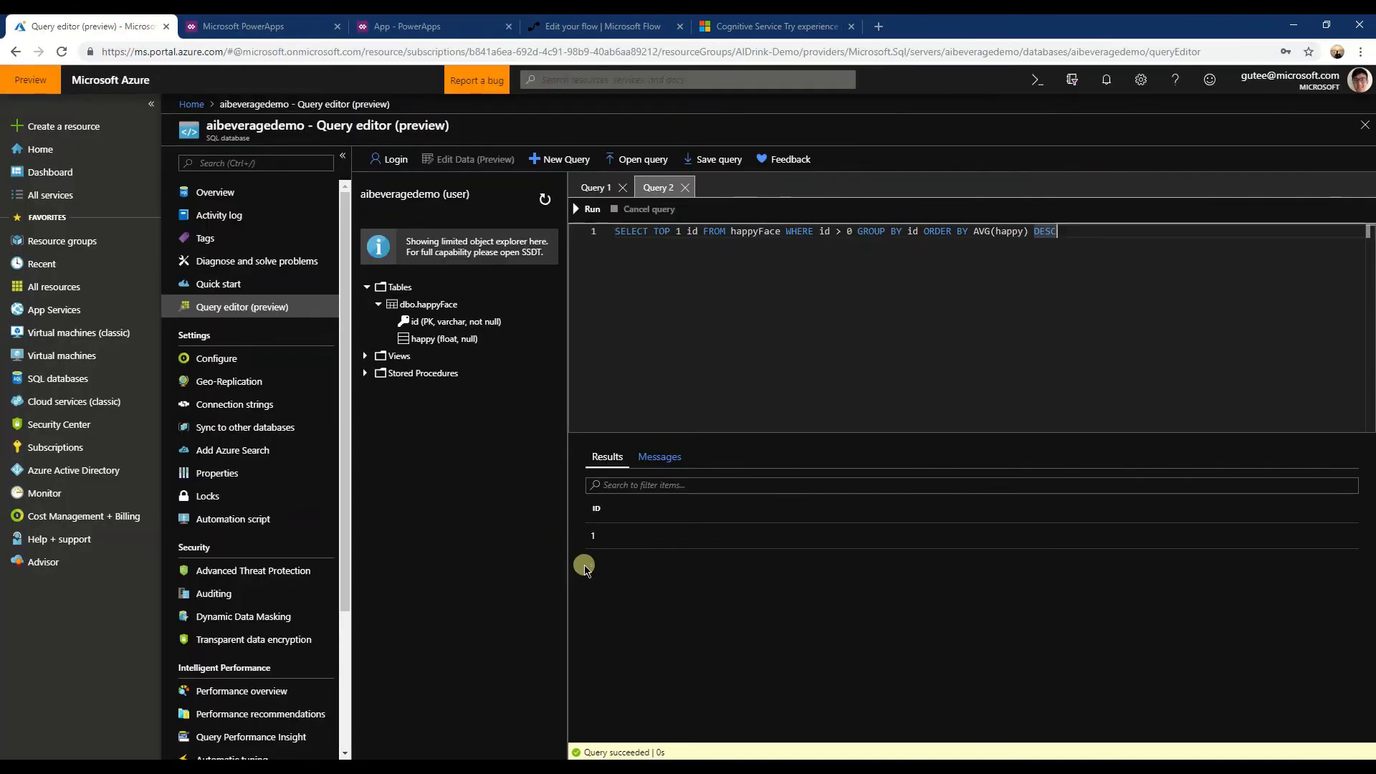
left_click(575, 29)
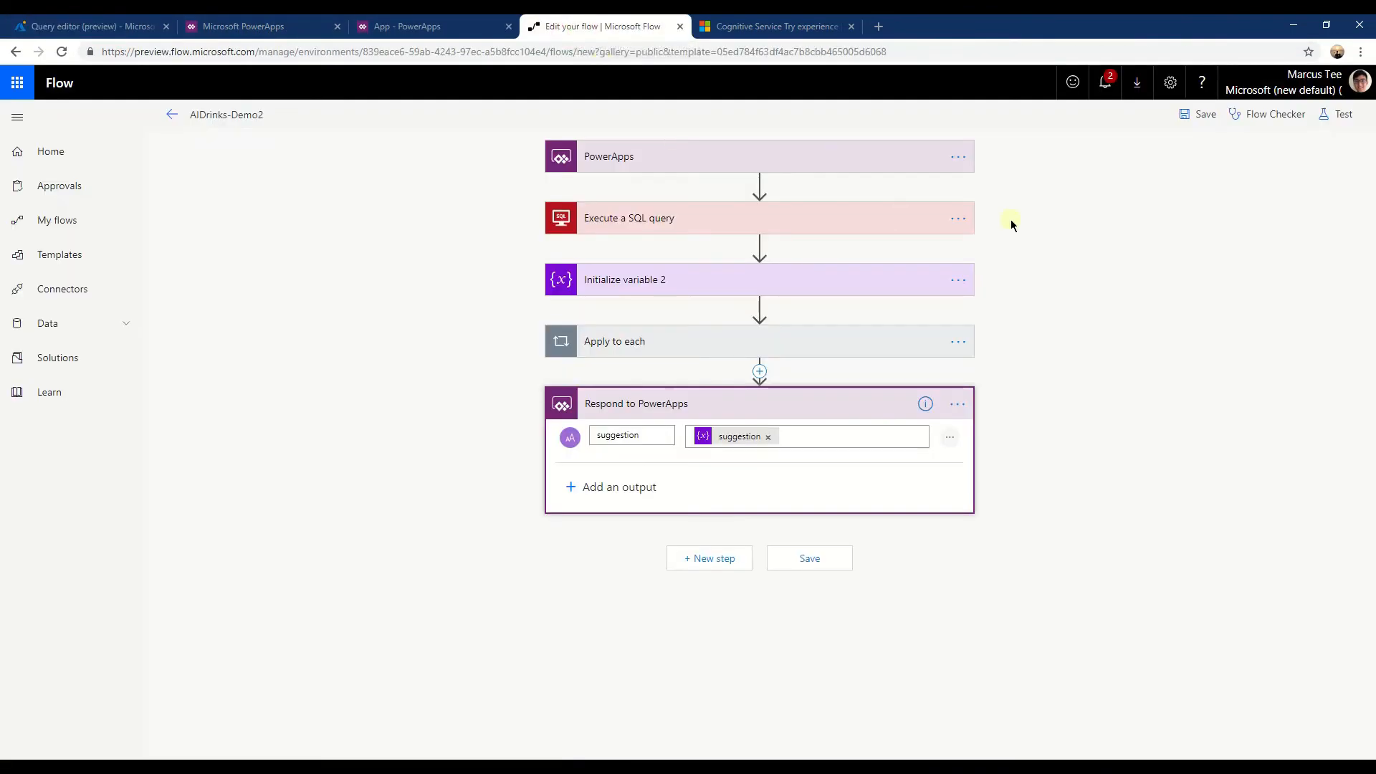
left_click(455, 29)
left_click(980, 503)
Preview the app, press the button to fill the gallery with suggestion 1, then exit preview
left_click(1293, 111)
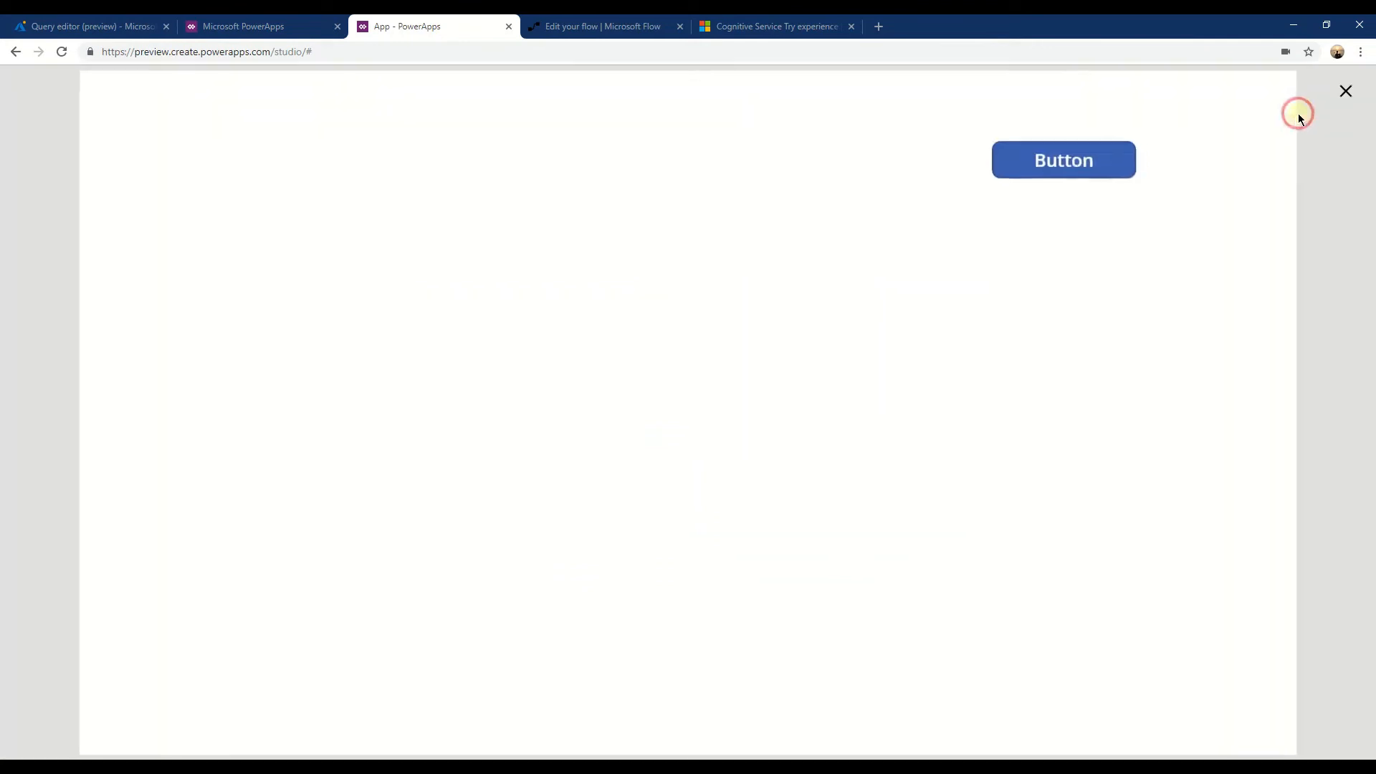
left_click(1106, 172)
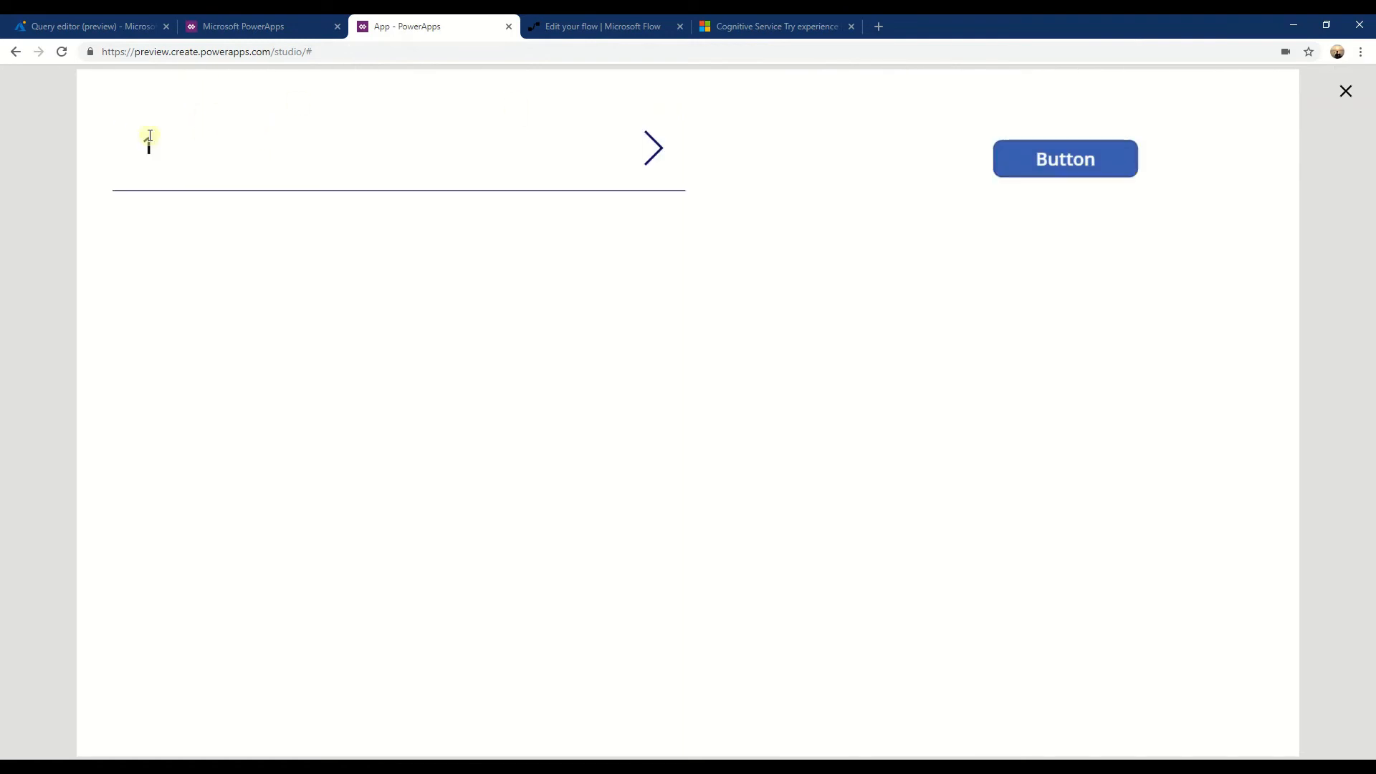
left_click(1345, 91)
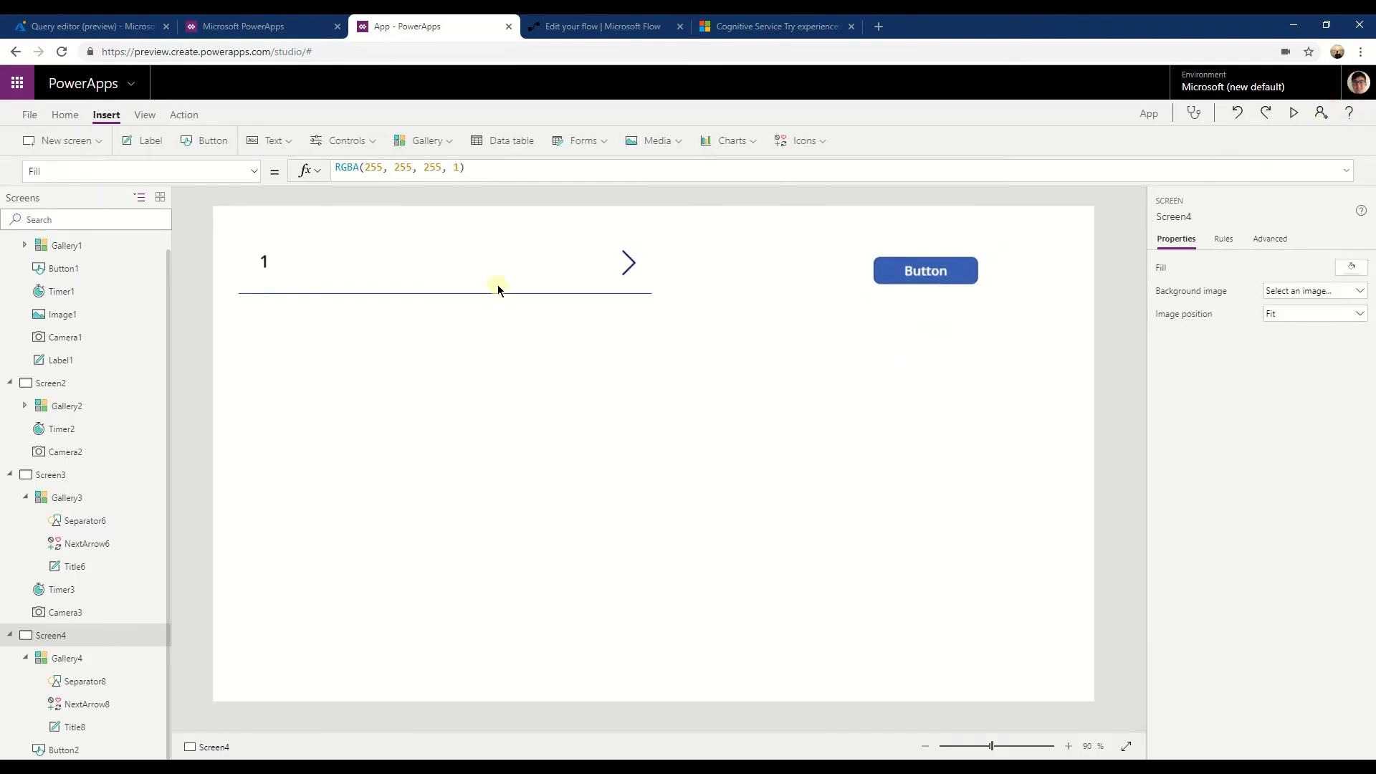
Review the happyFace SELECT query and the top-1 happiness query in the Azure query editor
left_click(80, 35)
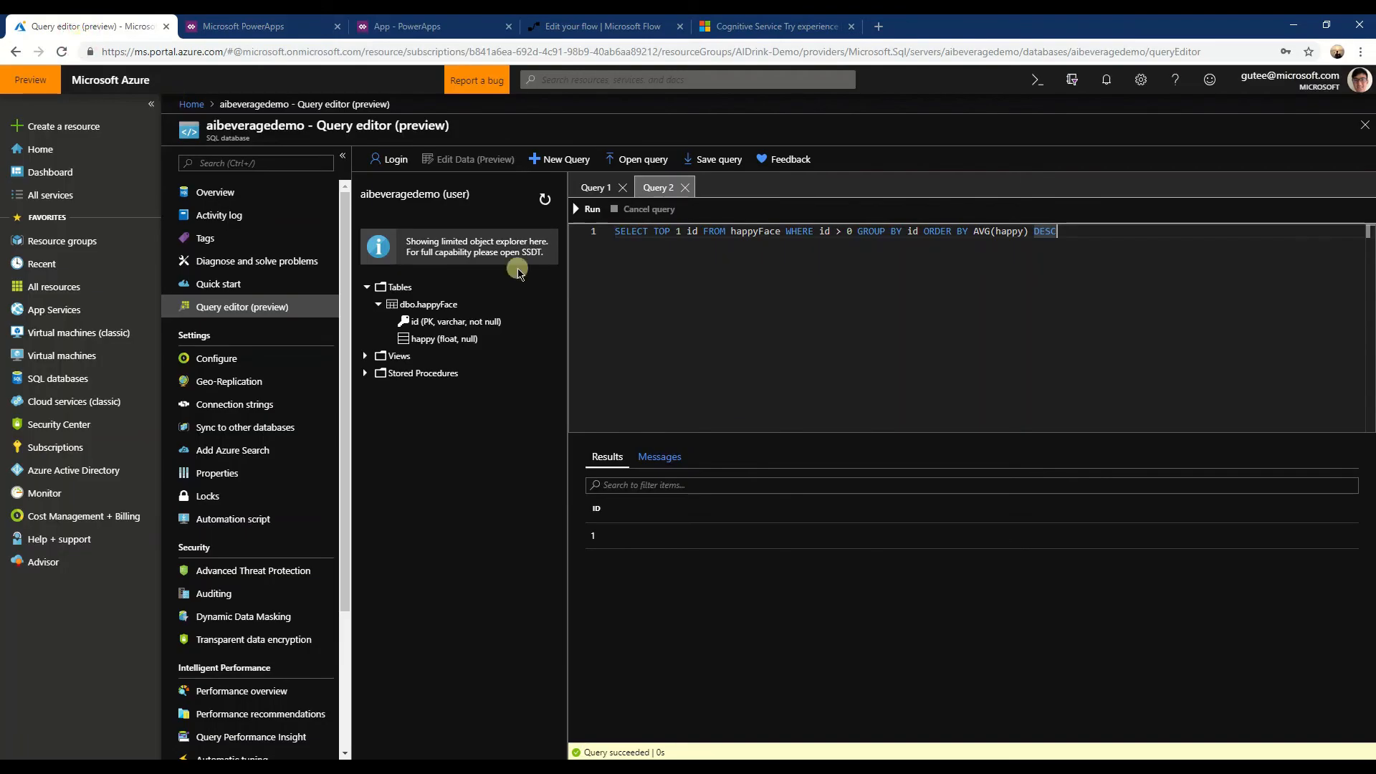
left_click(595, 187)
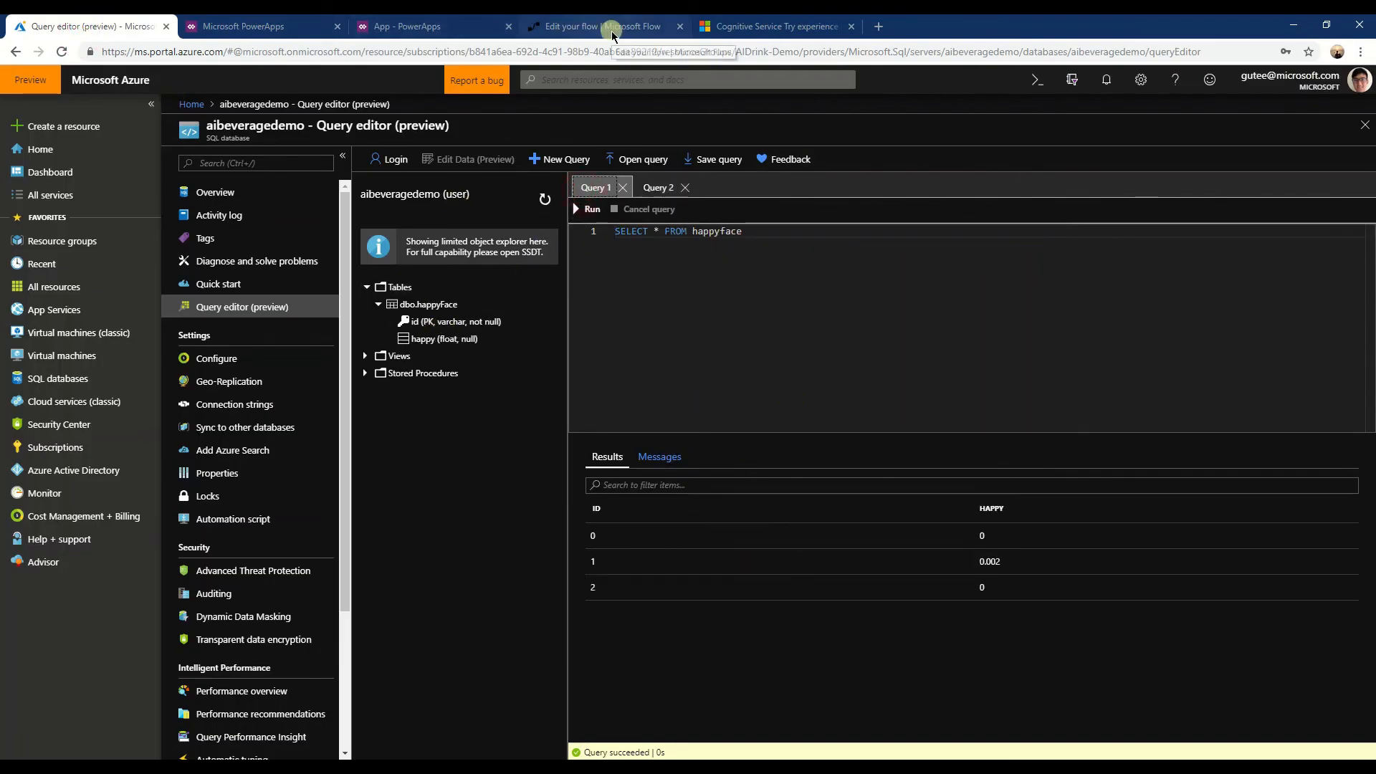
left_click(799, 247)
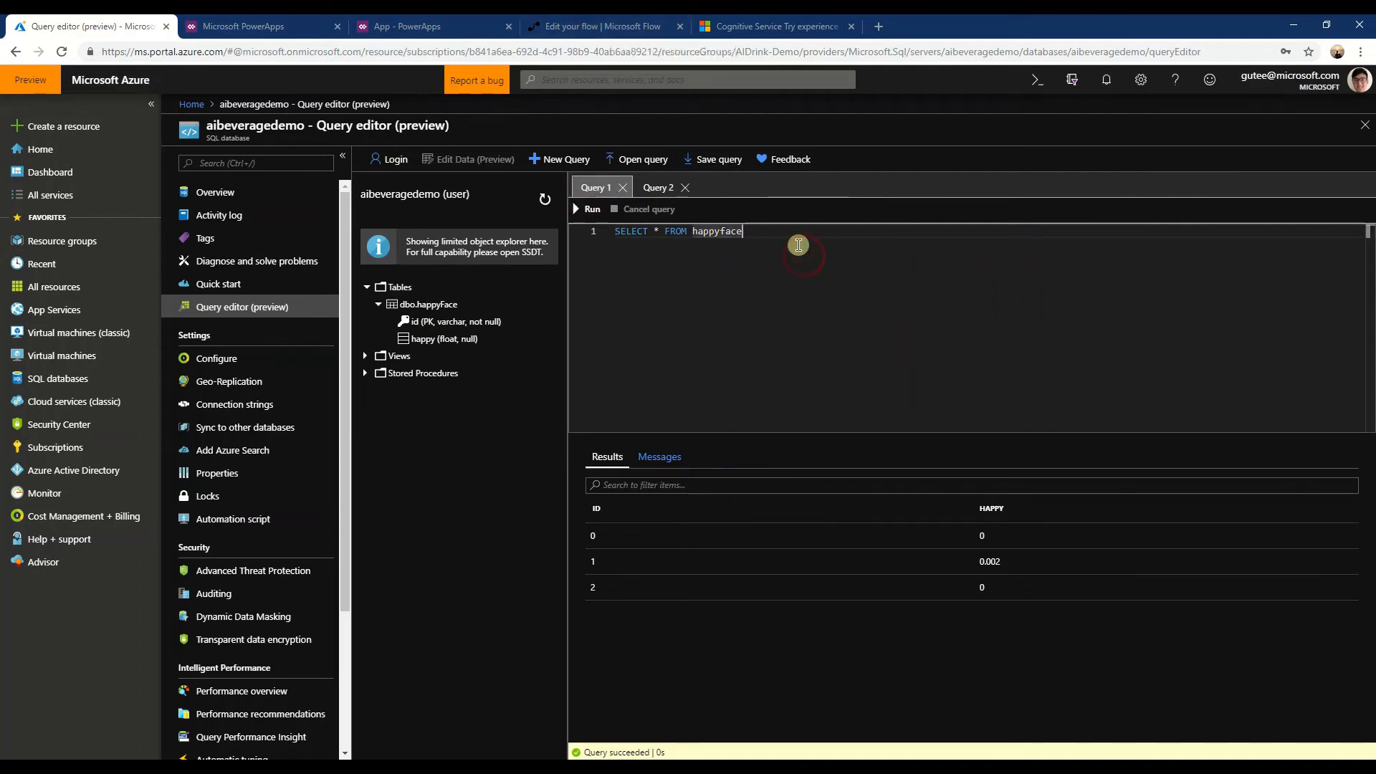
left_click(658, 187)
Write and run a new query deleting happyFace rows with id below 5
left_click(552, 157)
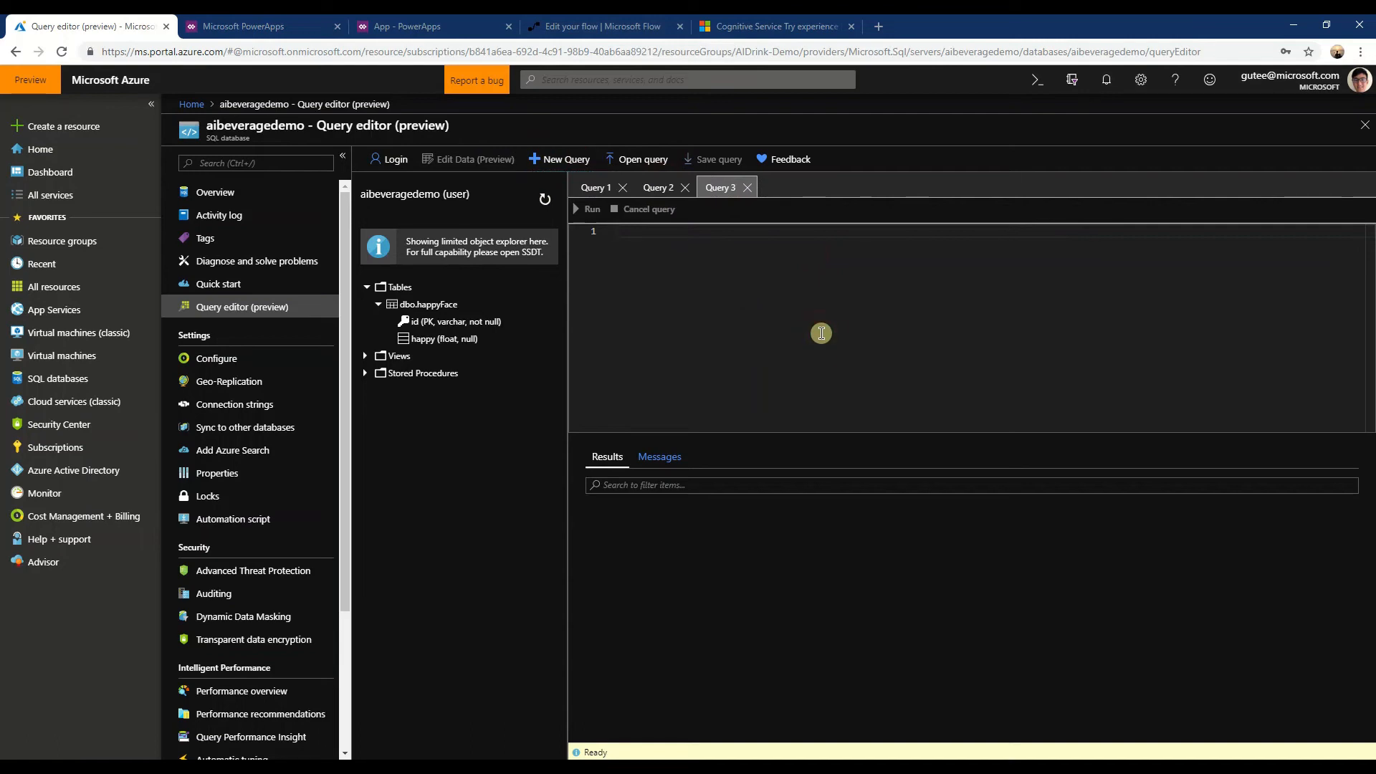
type("DELETE FROM happyFace WH")
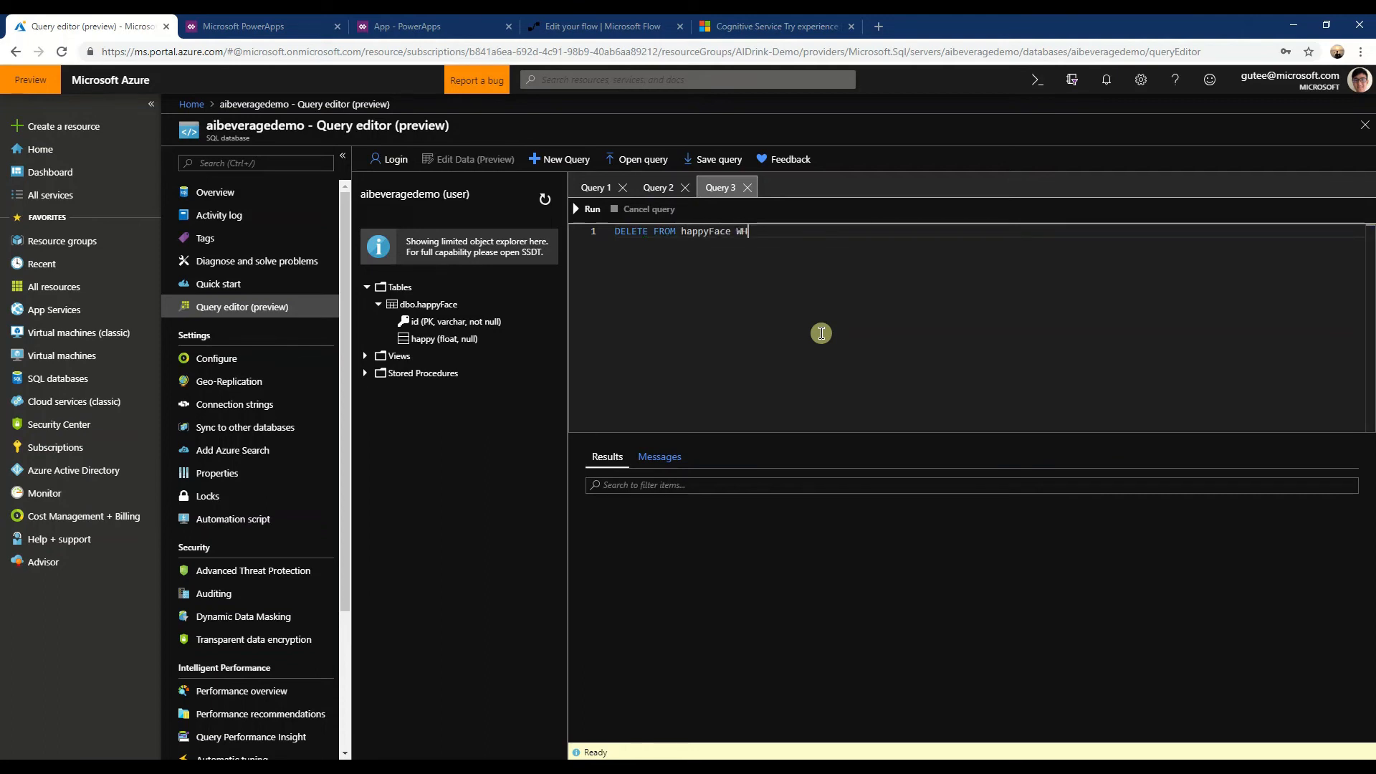
type("ERE id < 5")
left_click(595, 212)
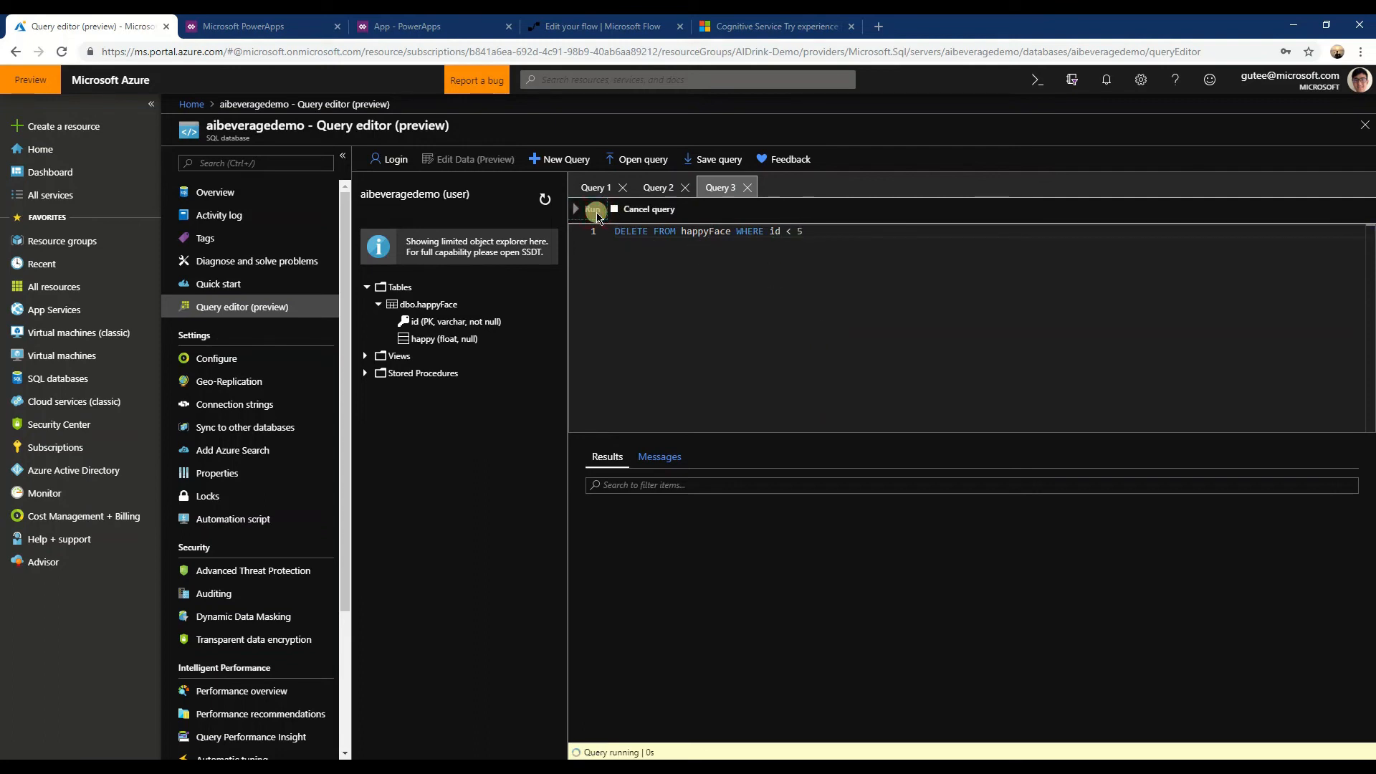
Re-run the happyFace SELECT to verify, then select the DELETE statement line in Query 3
left_click(598, 190)
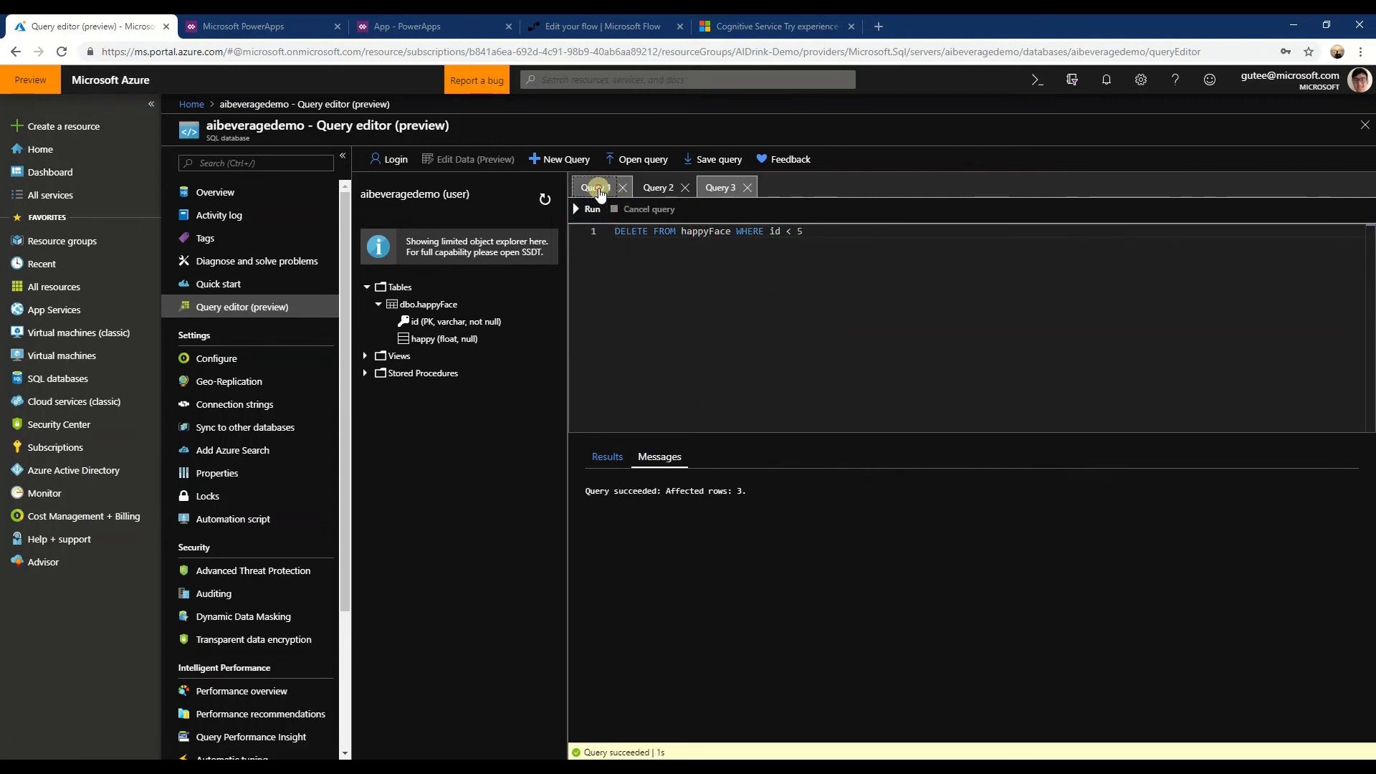
left_click(590, 210)
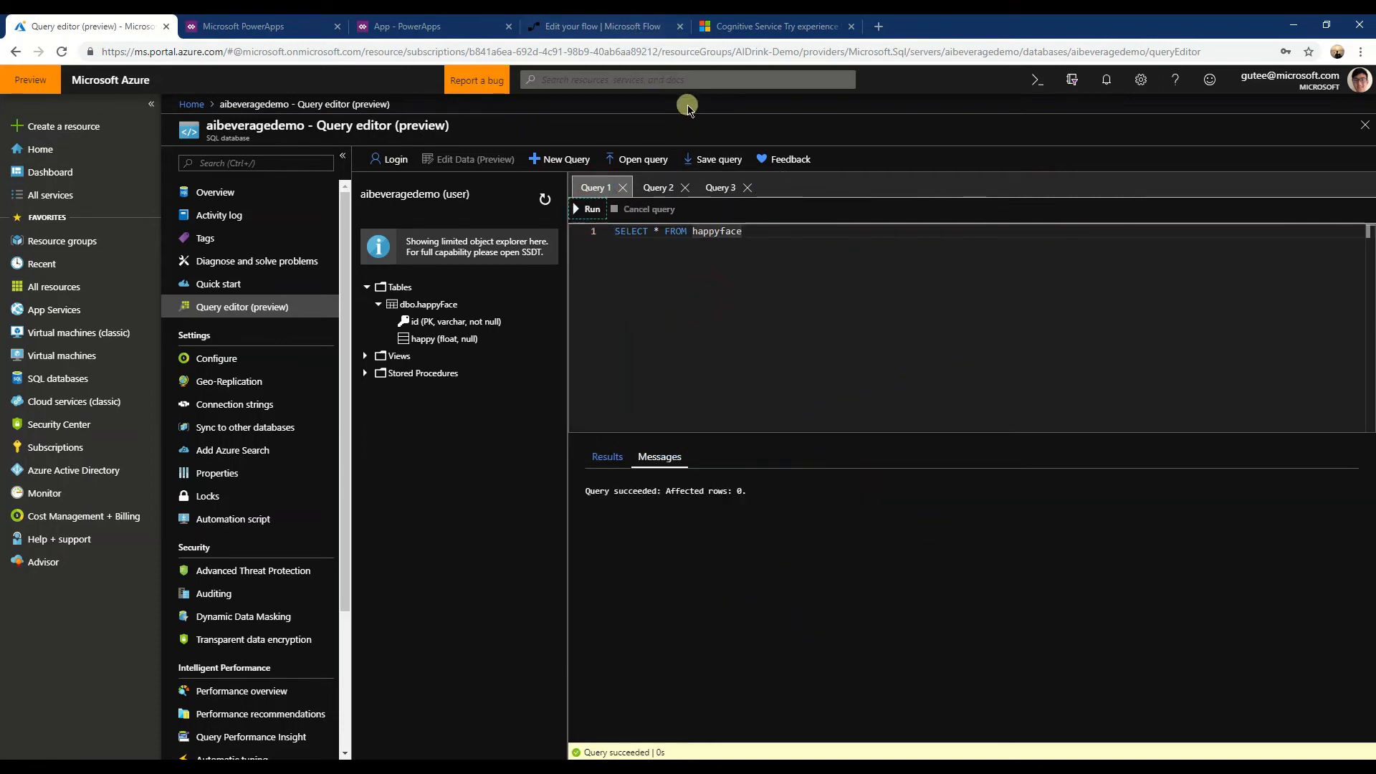
left_click(718, 188)
left_click(599, 233)
key("ctrl+c")
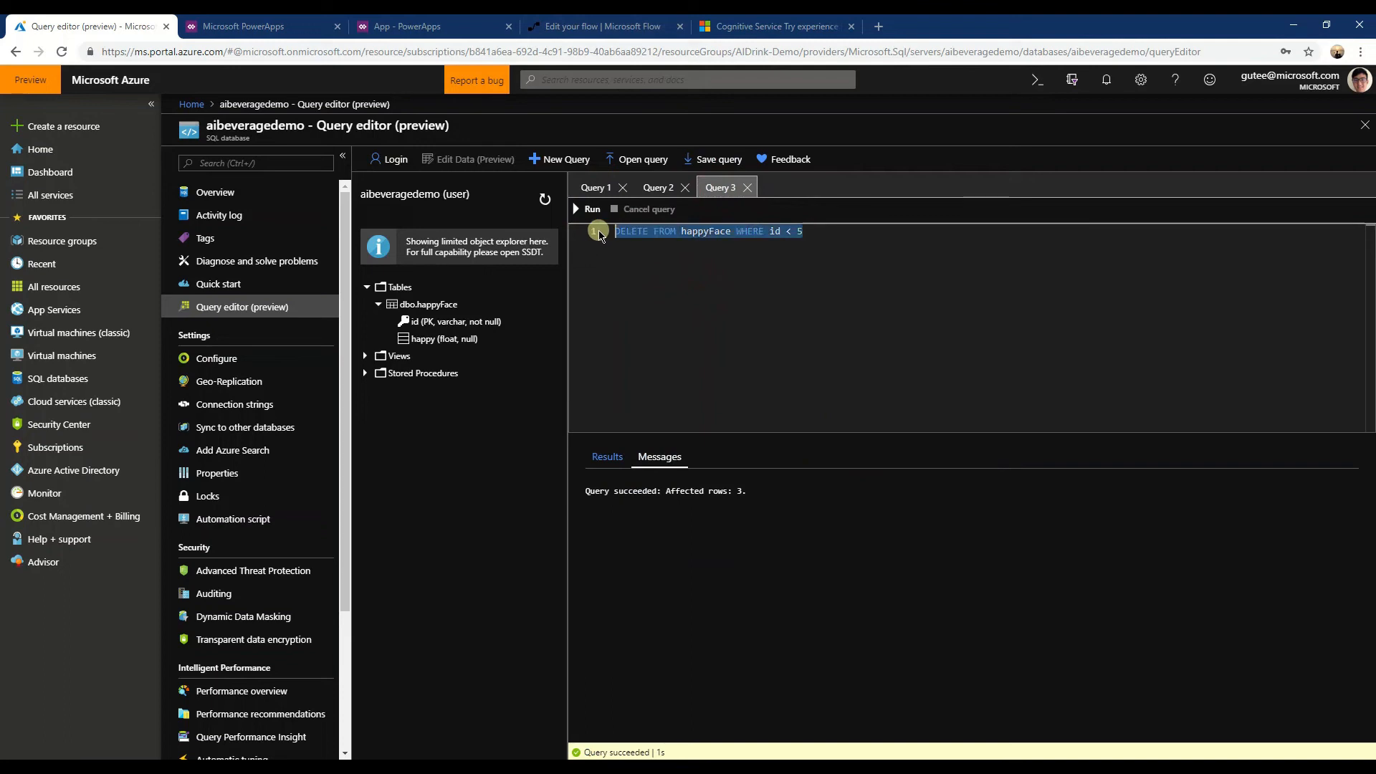
left_click(588, 27)
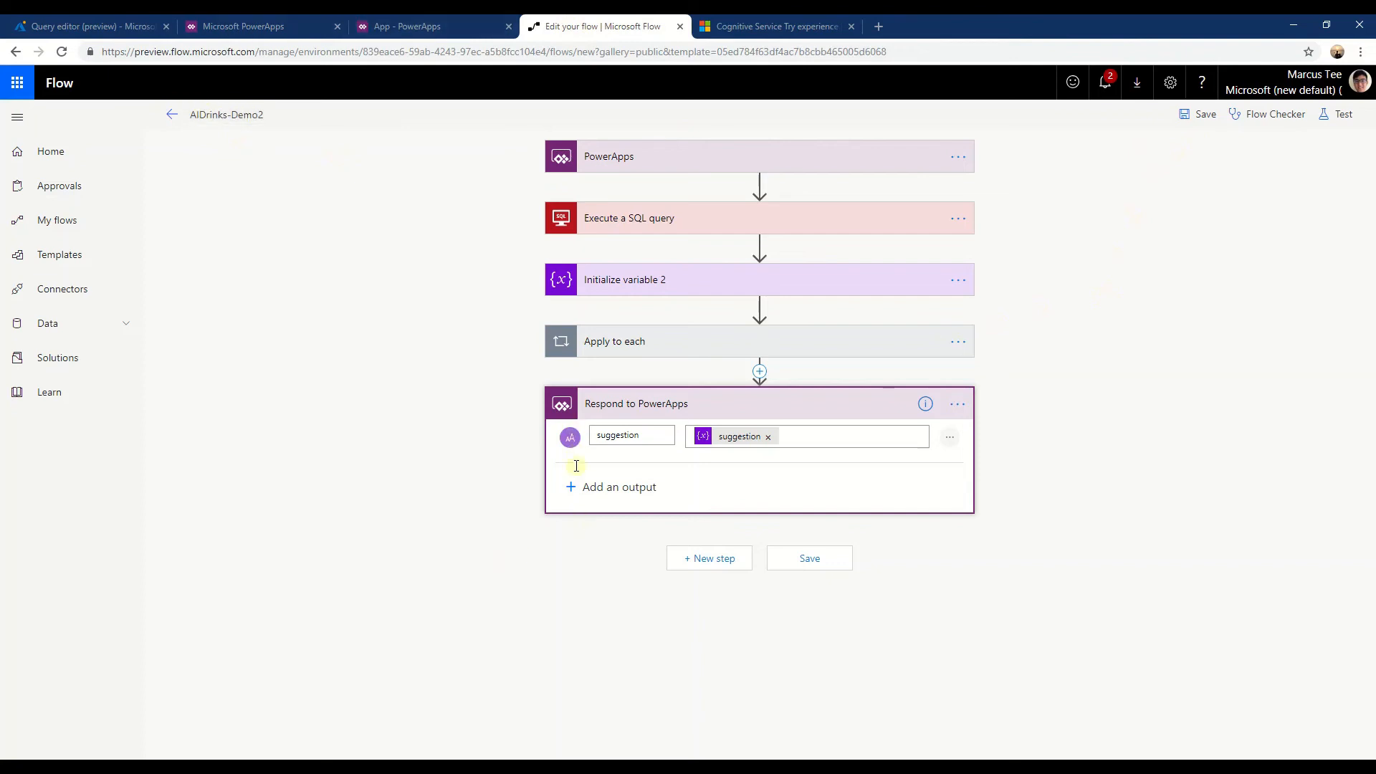
Add a SQL Server 'Execute a SQL query' step running DELETE FROM happyFace WHERE id < 5
left_click(697, 554)
scroll(918, 609, "down", 2)
left_click(810, 452)
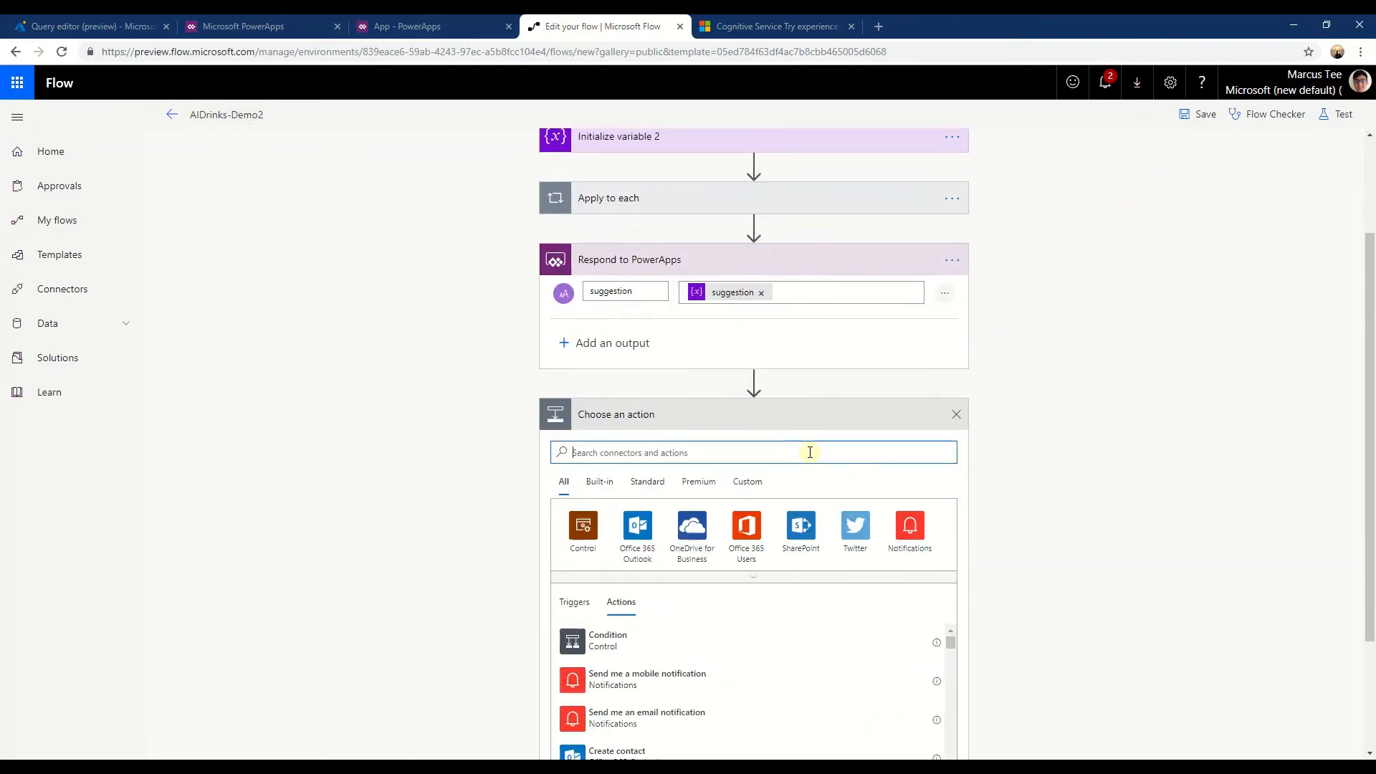
type("sql")
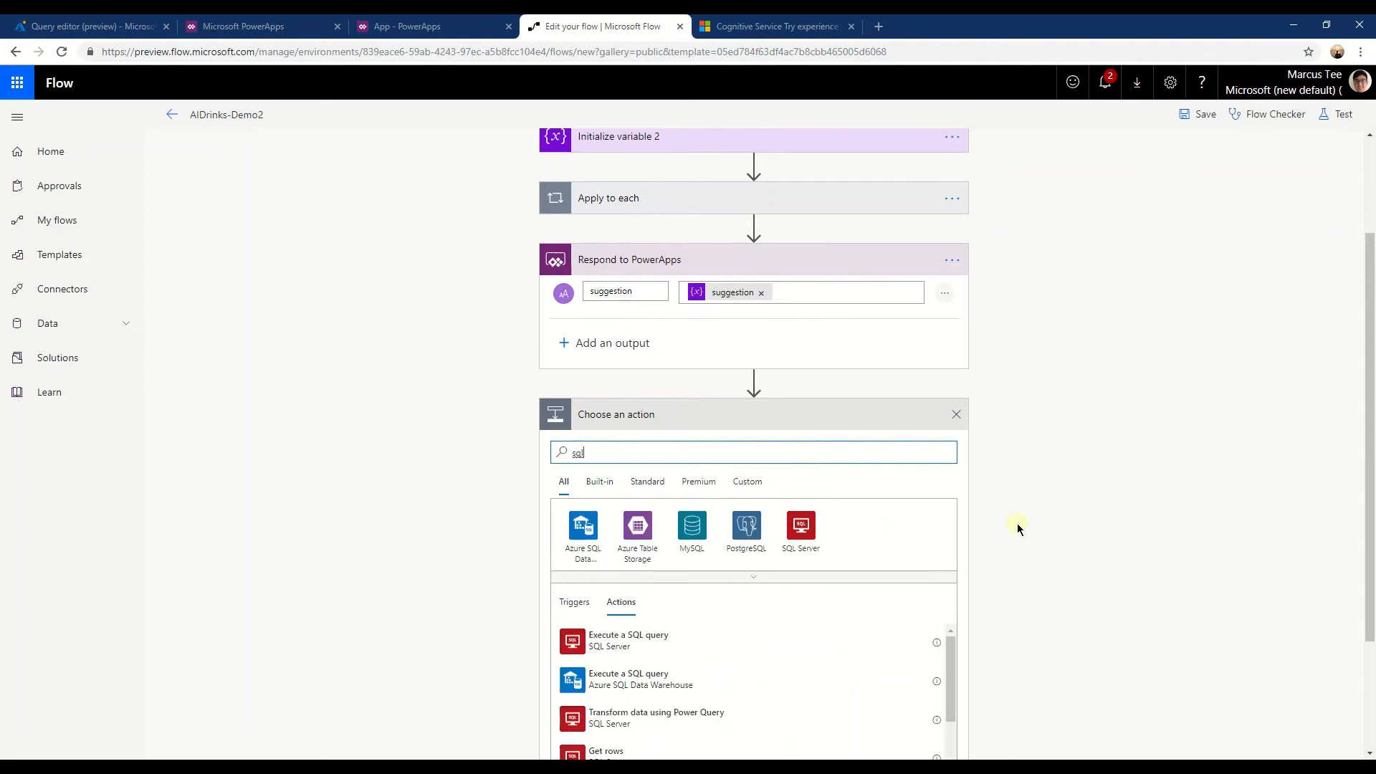
left_click(801, 527)
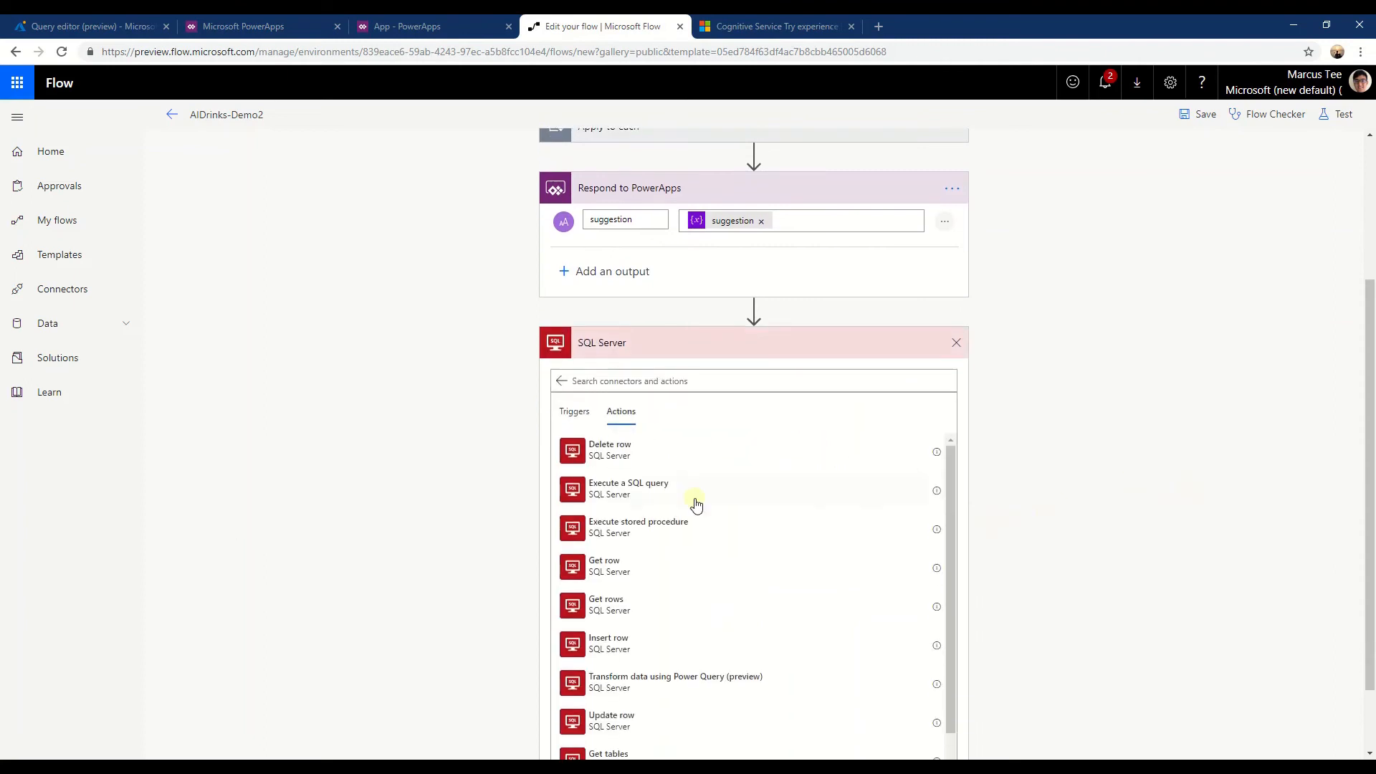
left_click(689, 491)
left_click(723, 589)
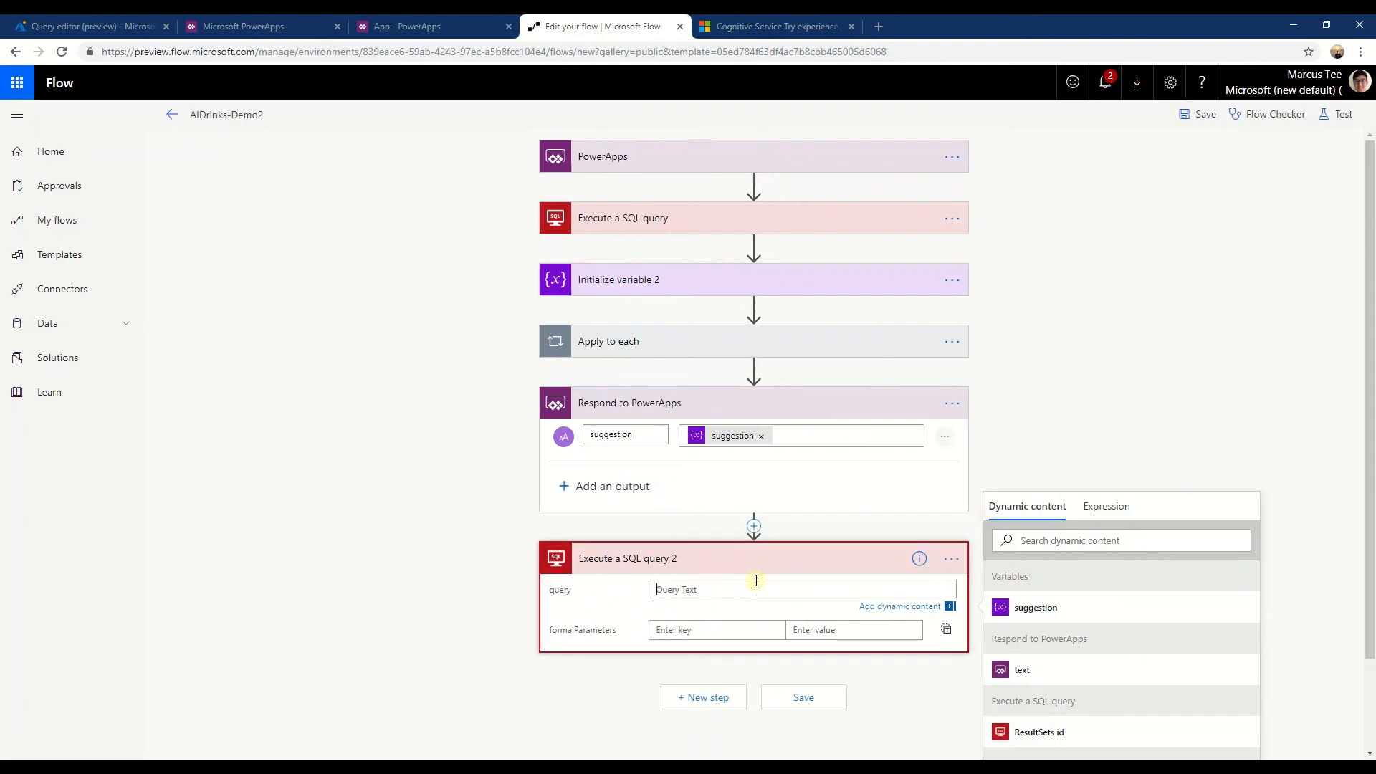
key("ctrl+v")
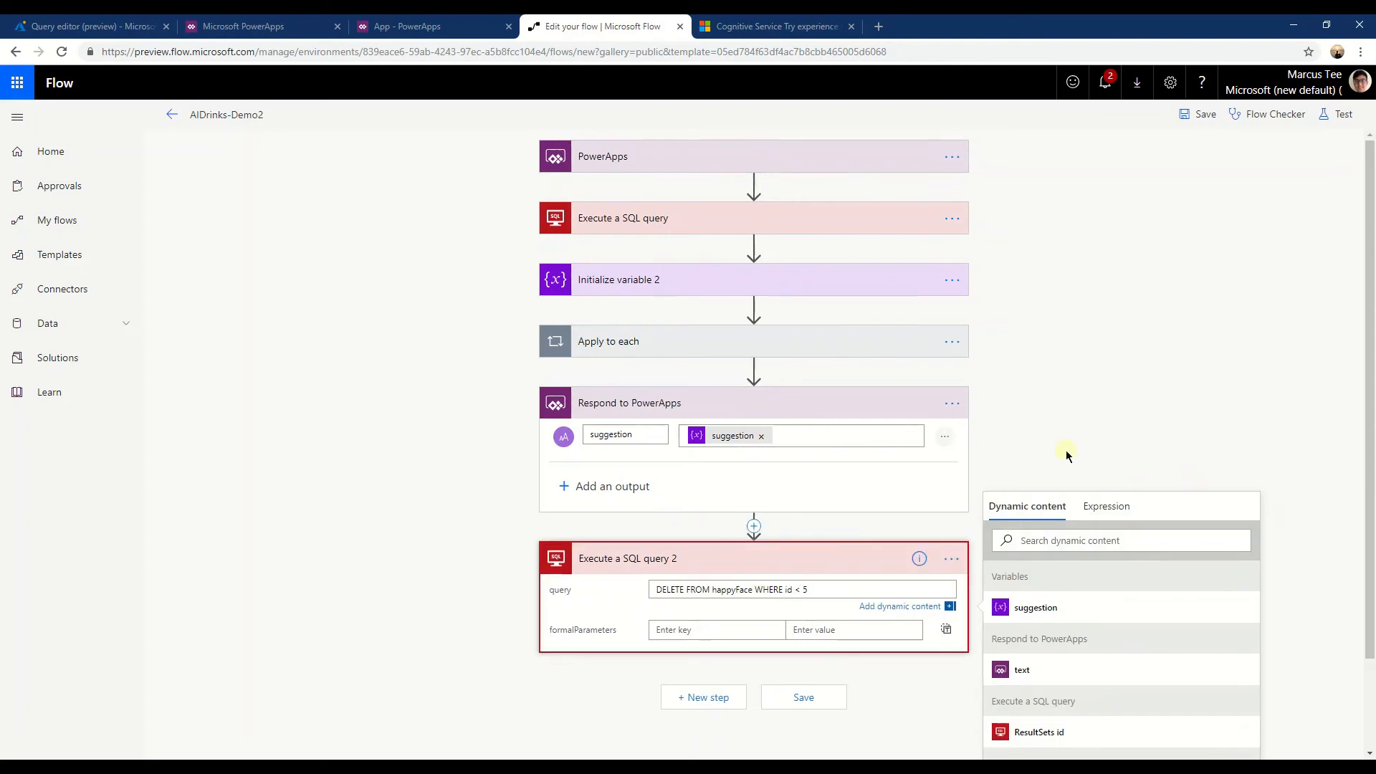
Save the AIDrinks-Demo2 flow
left_click(817, 699)
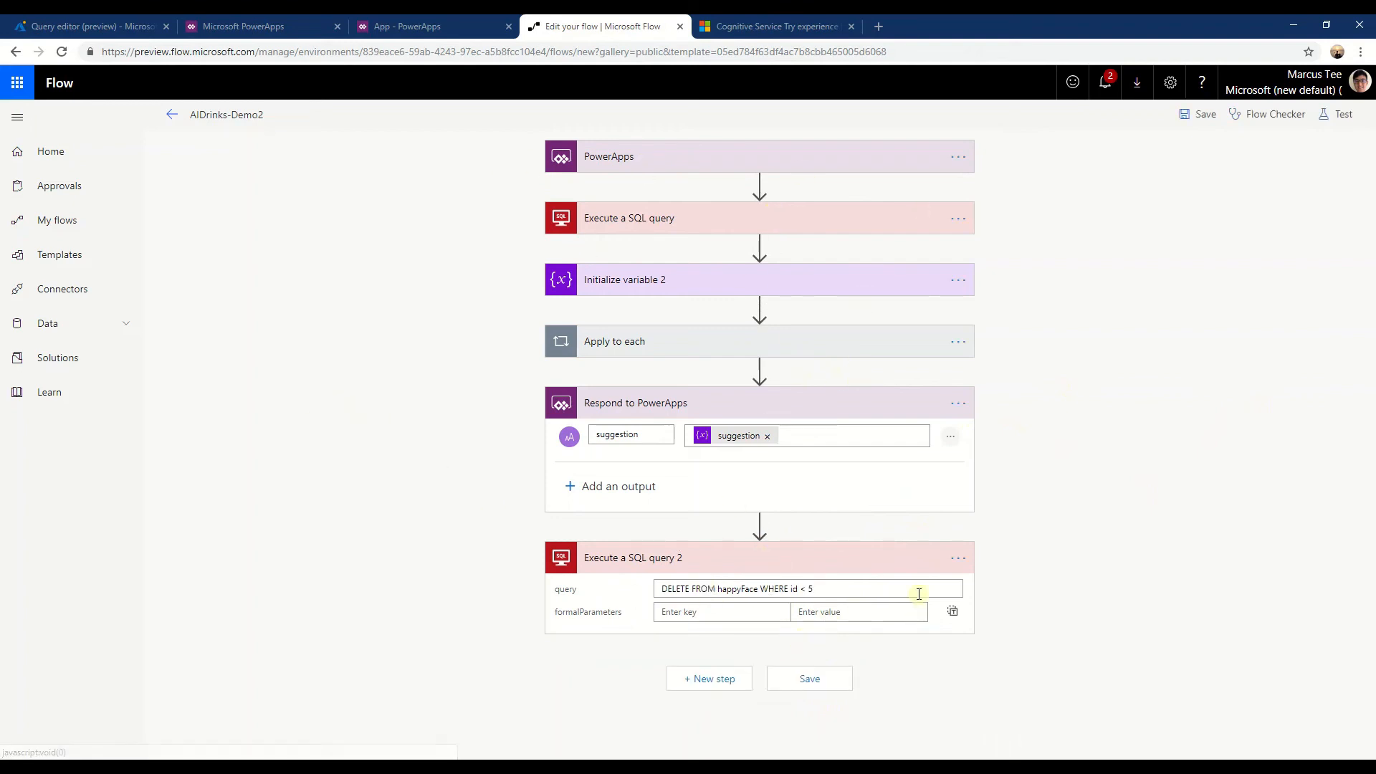
left_click(822, 681)
left_click(415, 26)
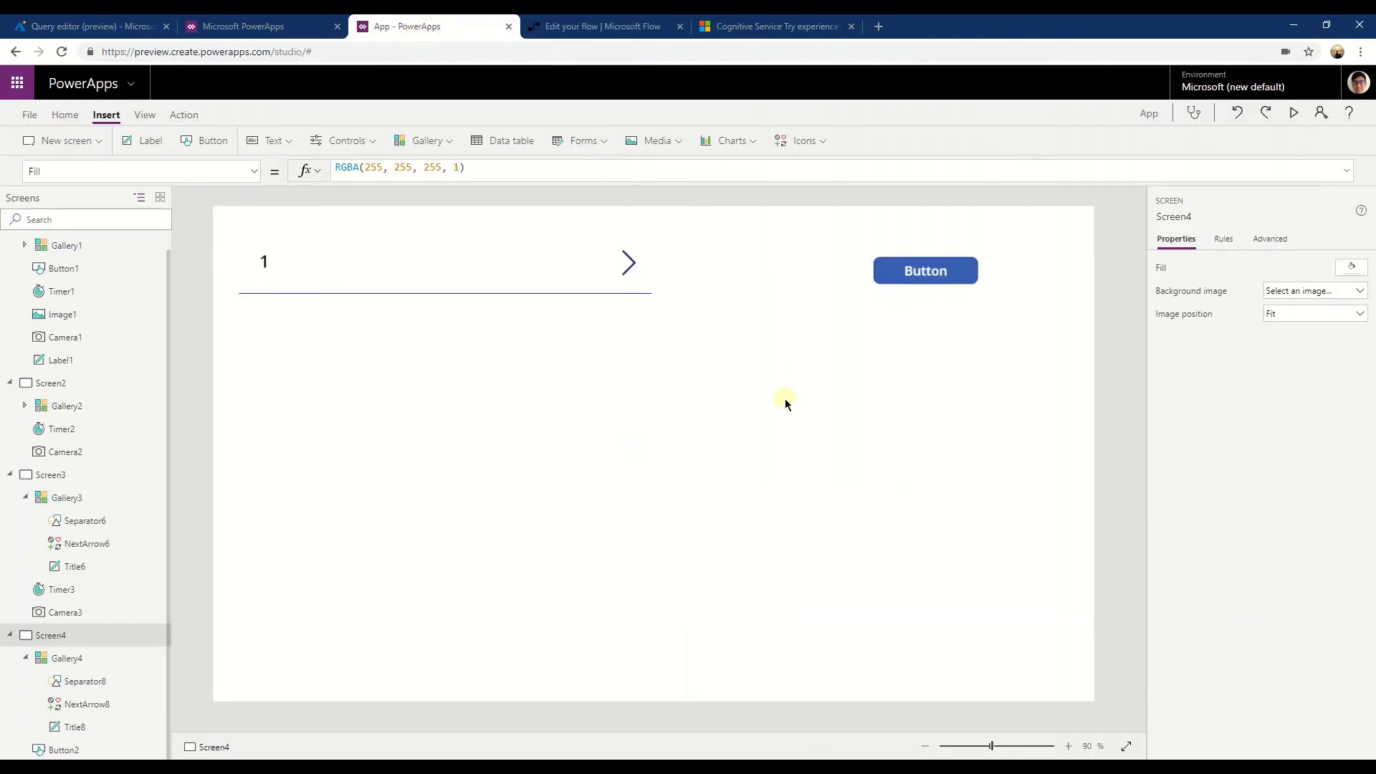
Move Button2 further to the right on Screen4
left_click(480, 247)
left_click(685, 390)
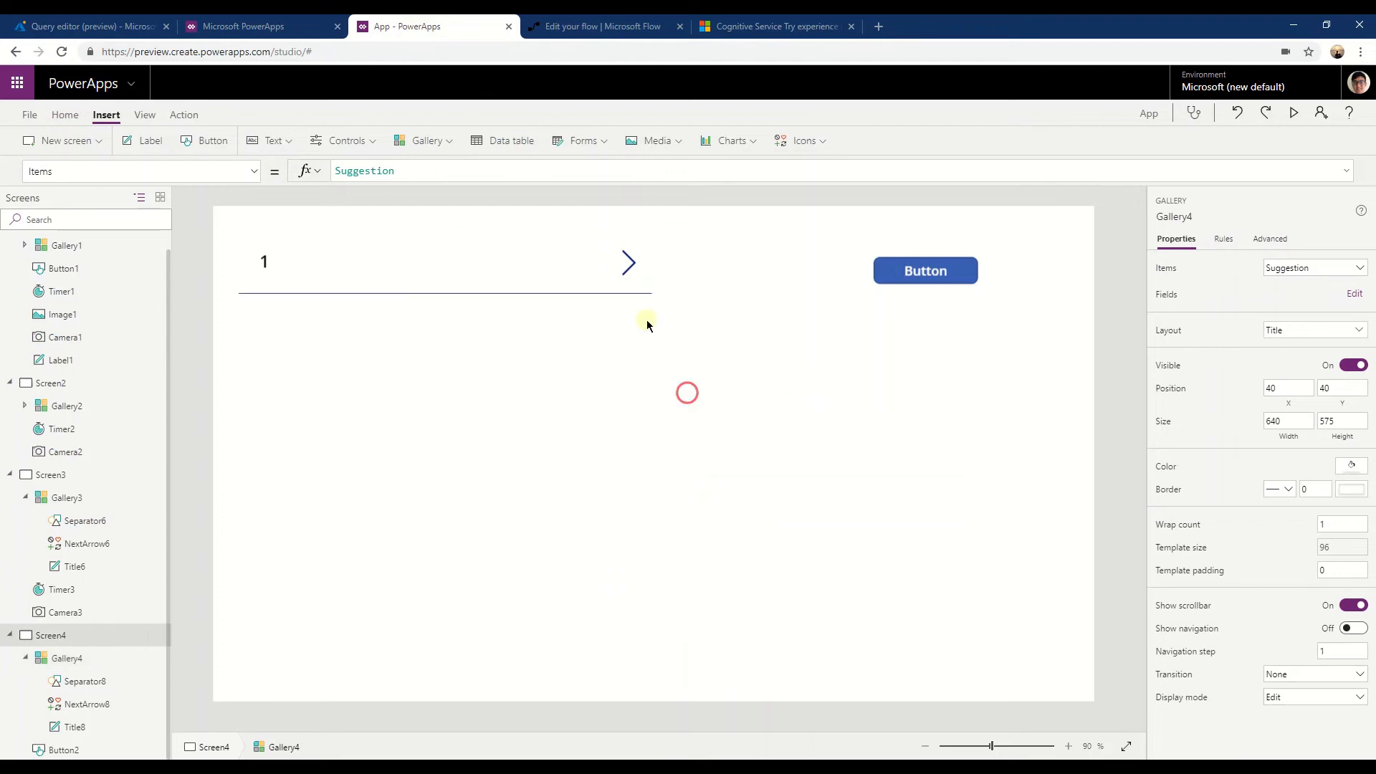
left_click(494, 235)
left_click(821, 390)
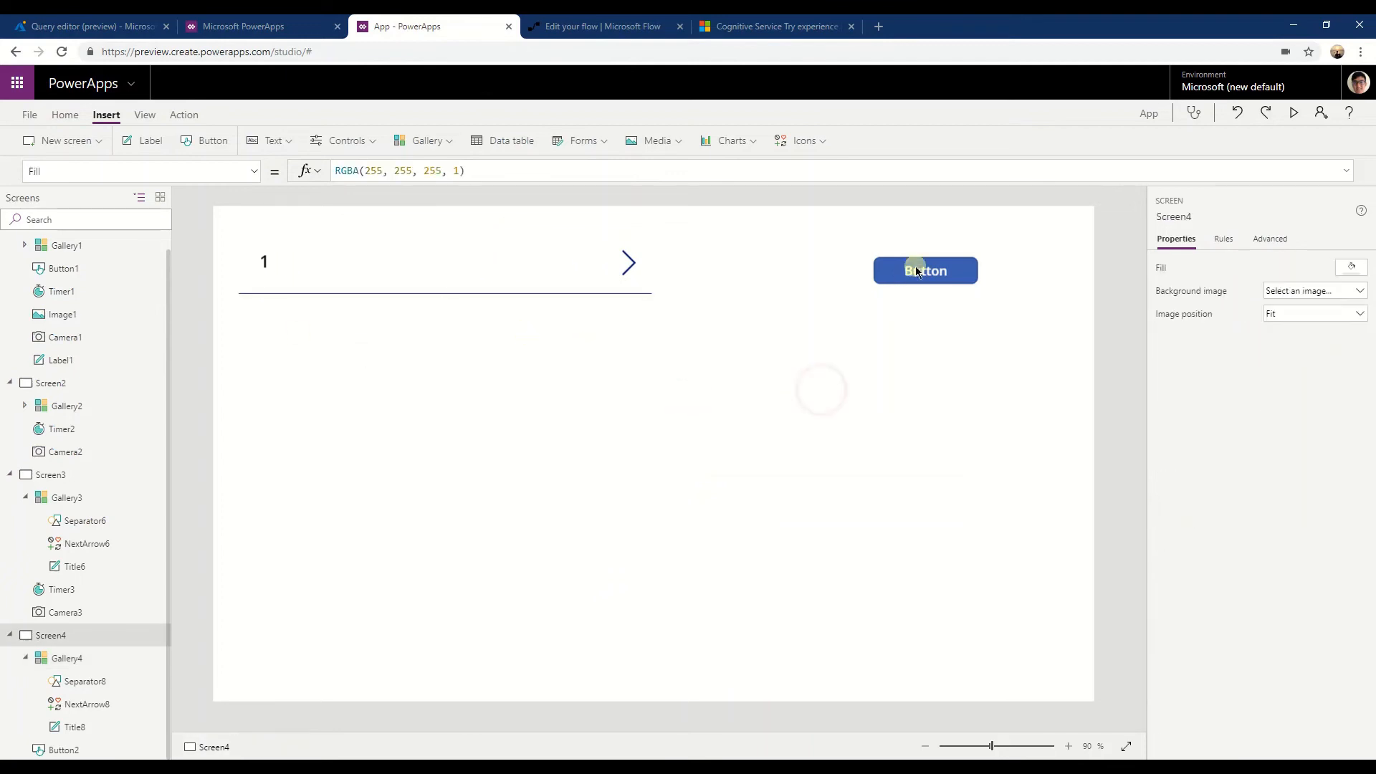
left_click(926, 271)
left_click_drag(928, 272, 998, 270)
left_click(905, 417)
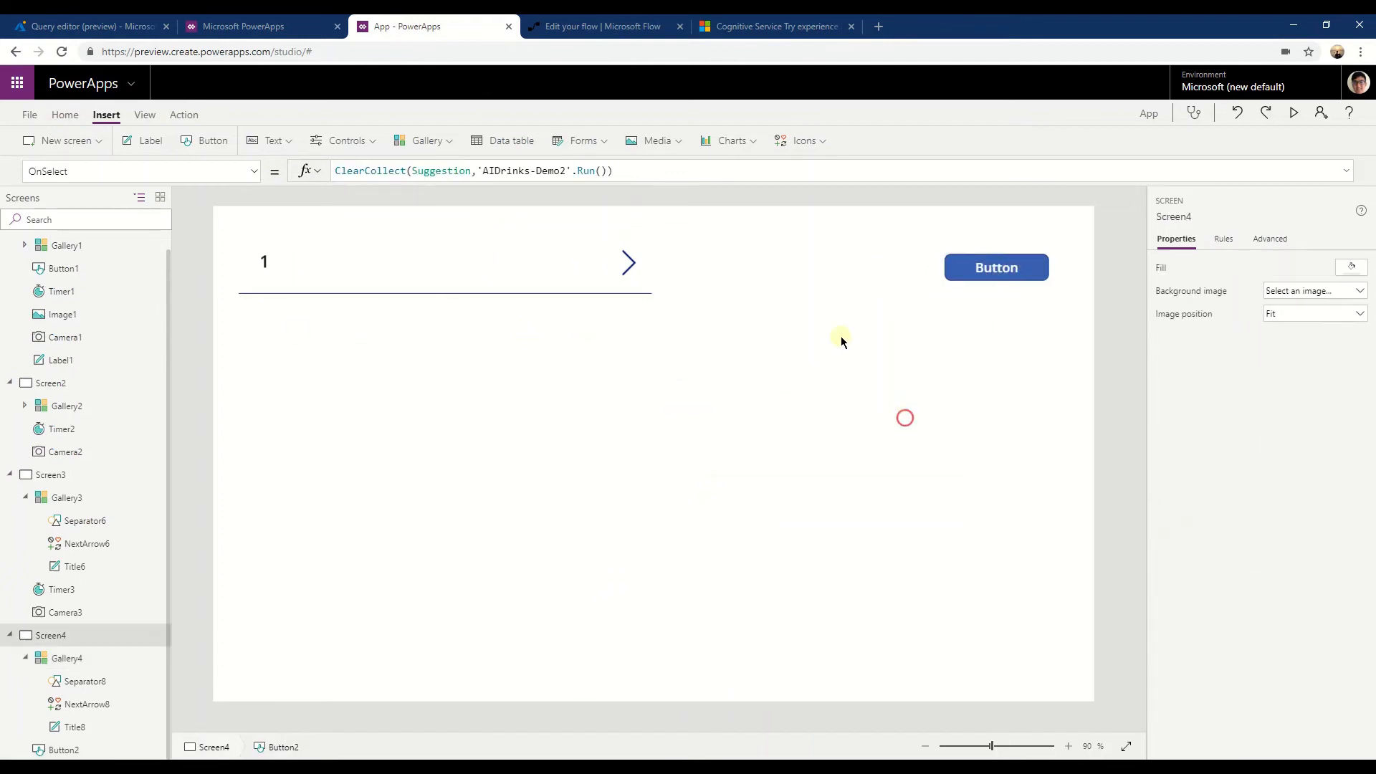
Shrink the Suggestion gallery to 180 by 250
left_click(609, 294)
left_click(735, 381)
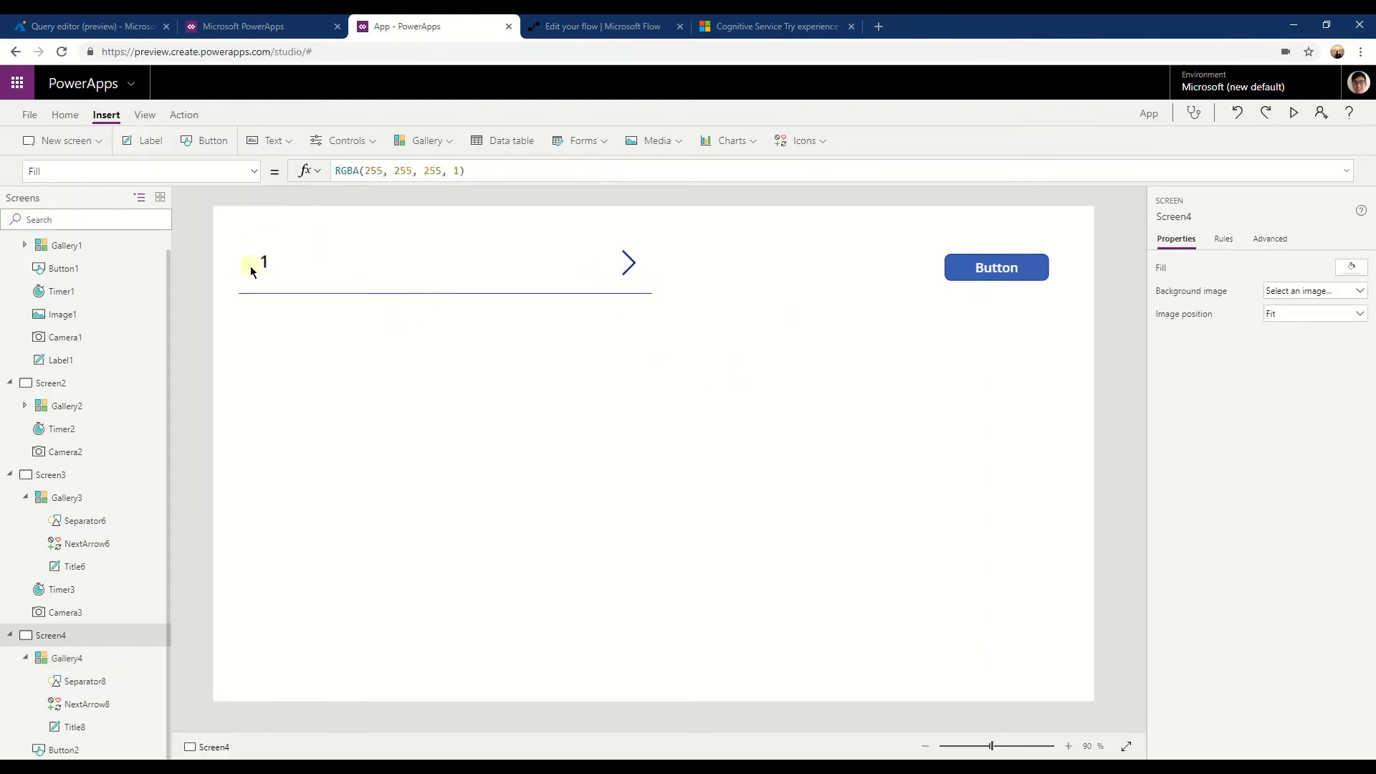
left_click(363, 365)
left_click(473, 437)
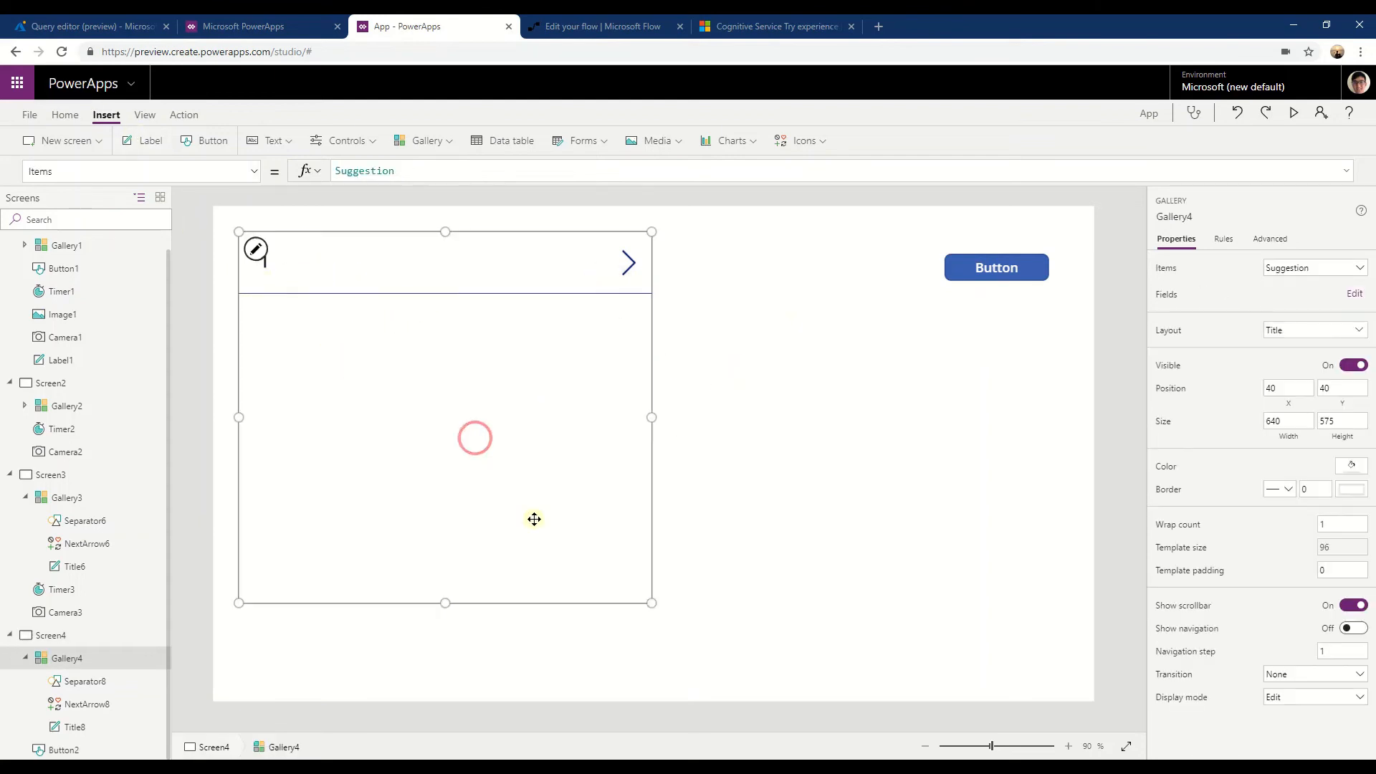
left_click_drag(652, 605, 350, 381)
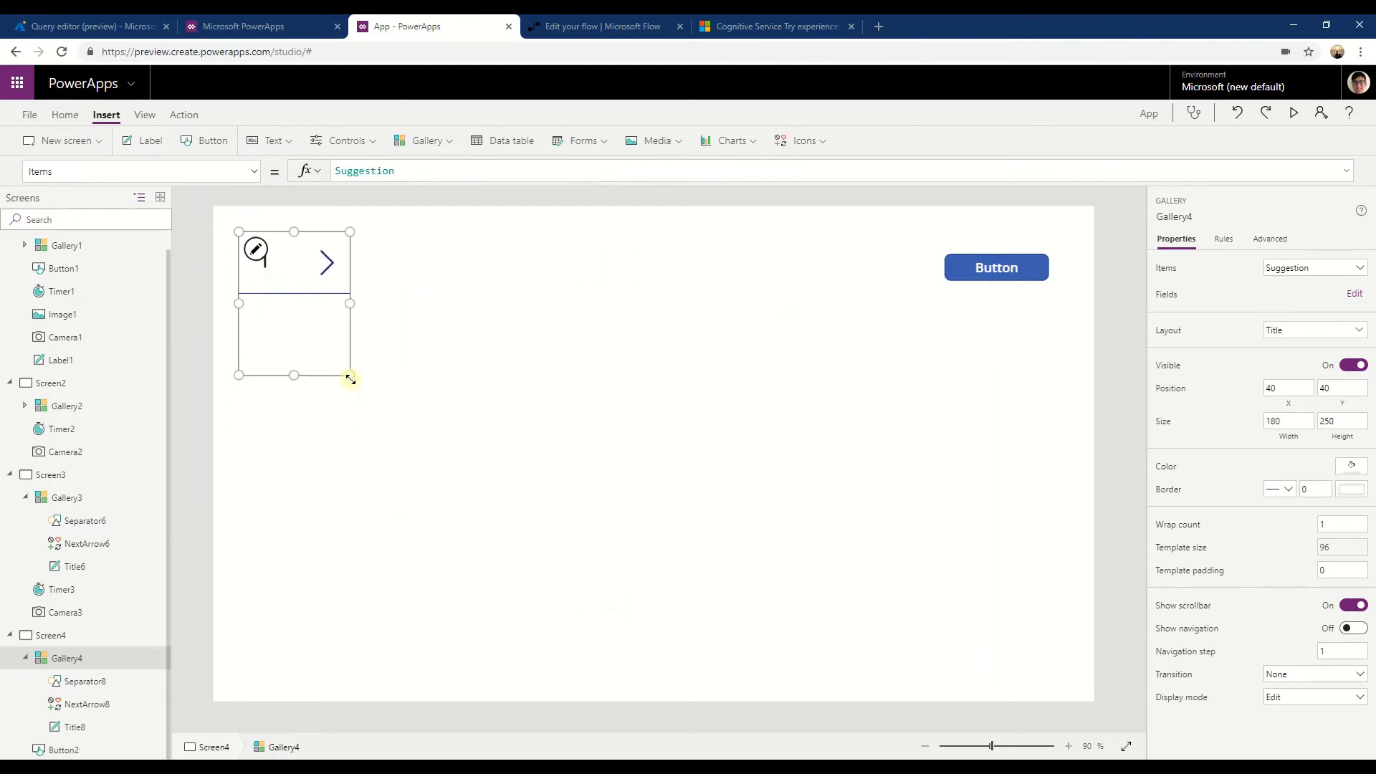
left_click(528, 381)
Add a label showing Gallery4.Selected.suggestion, moved lower and enlarged to 288×163
left_click(147, 141)
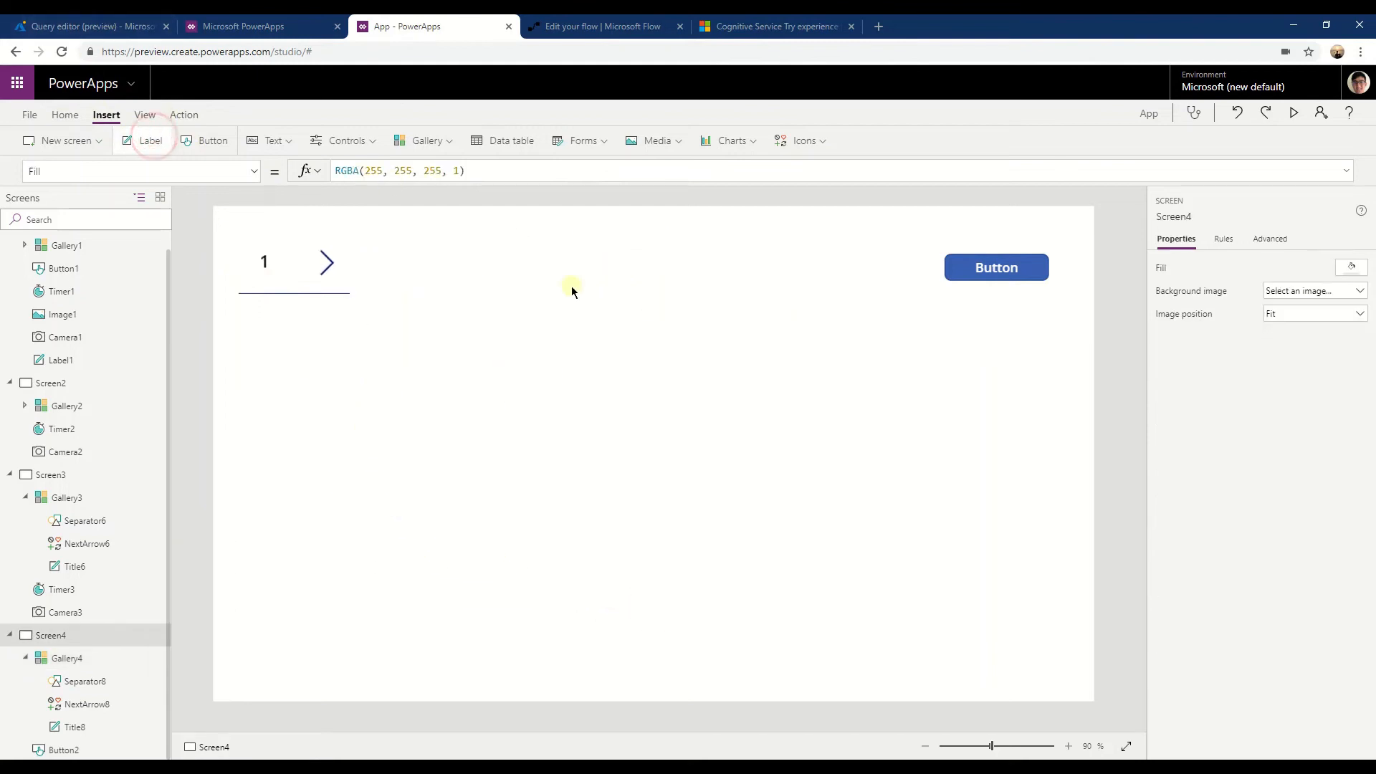
left_click_drag(337, 273, 554, 282)
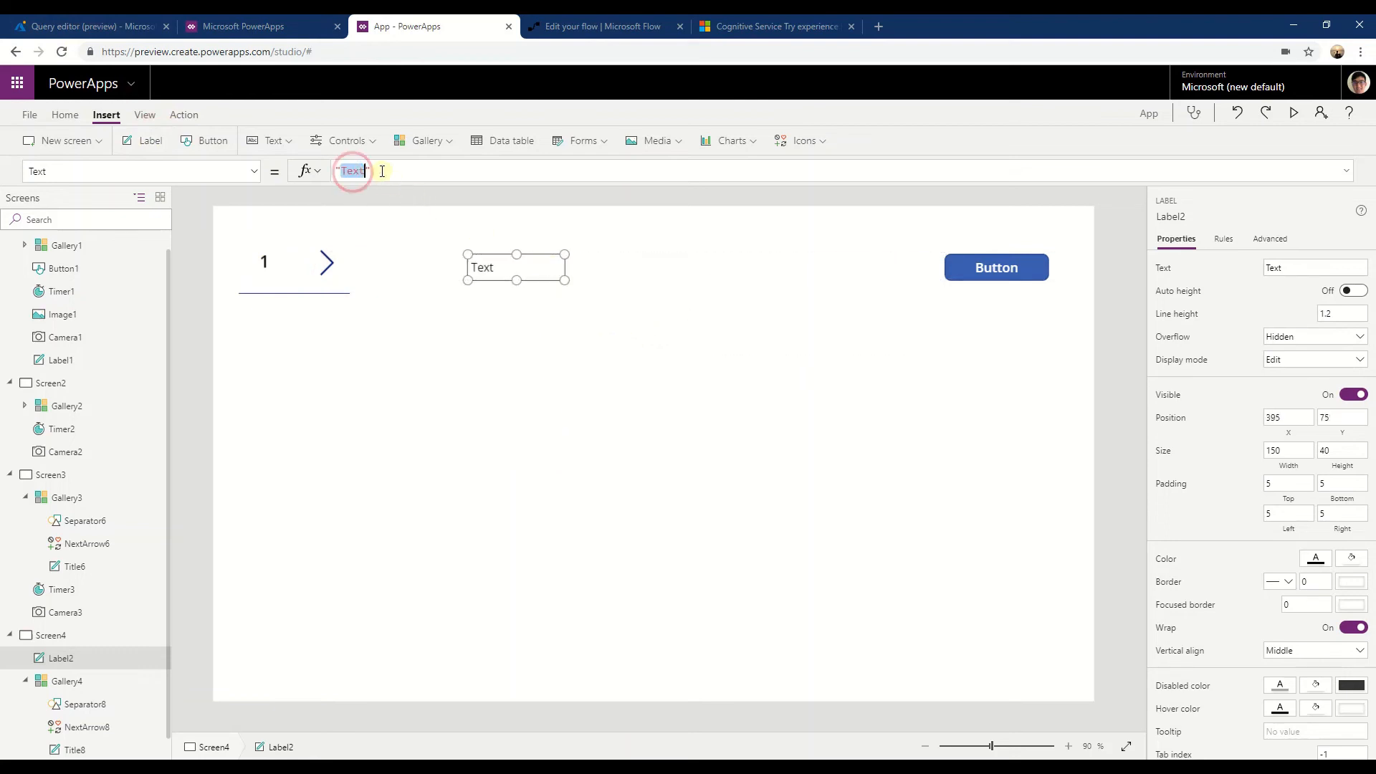
triple_click(393, 170)
type("Ga")
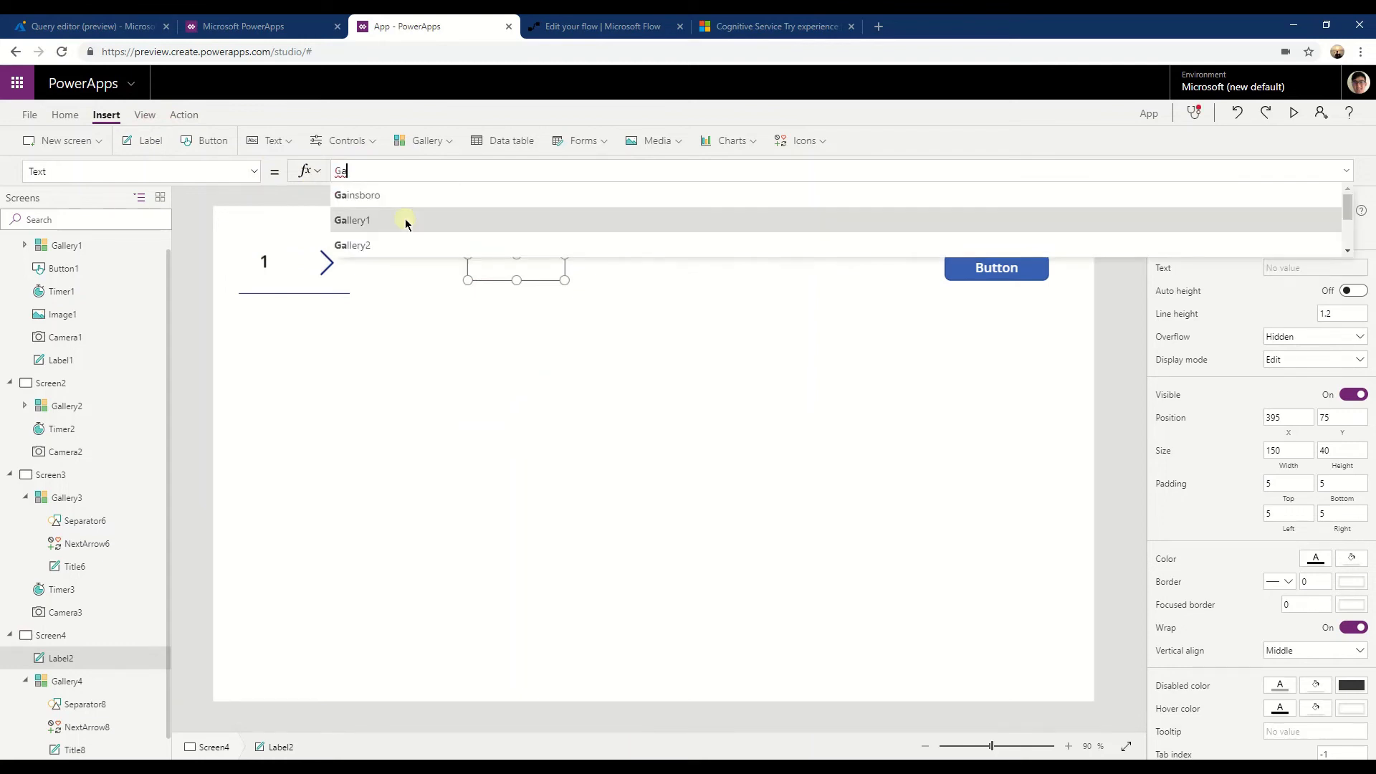
type("llery4.Selec")
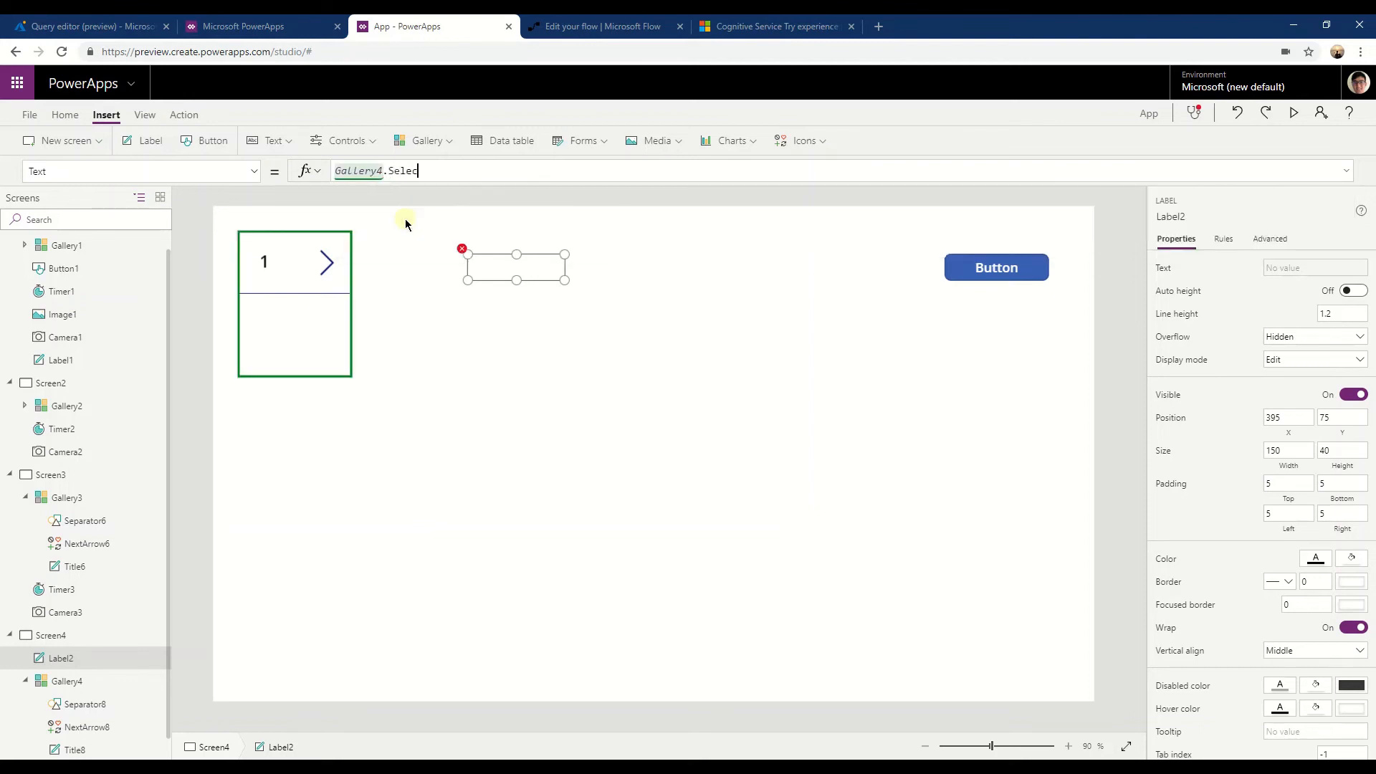
type("ted.")
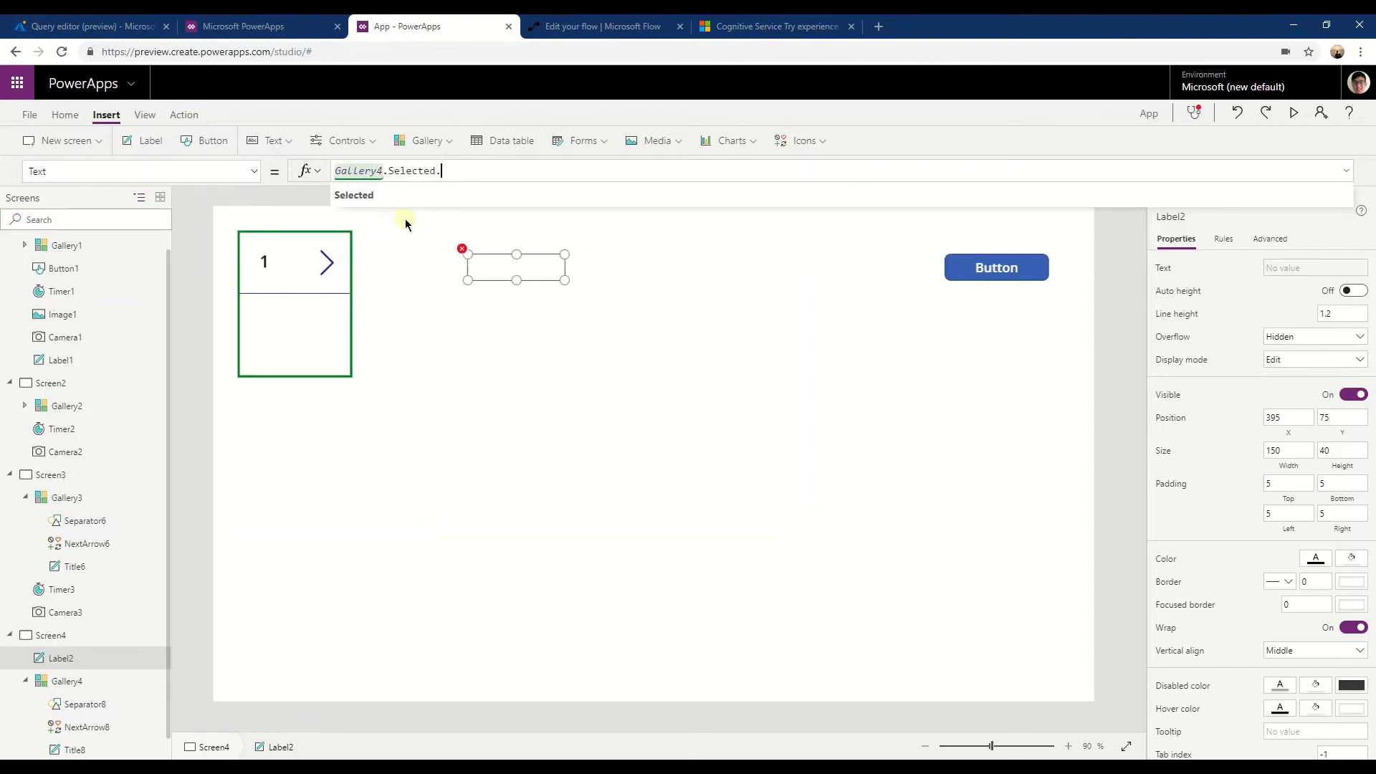
left_click(430, 193)
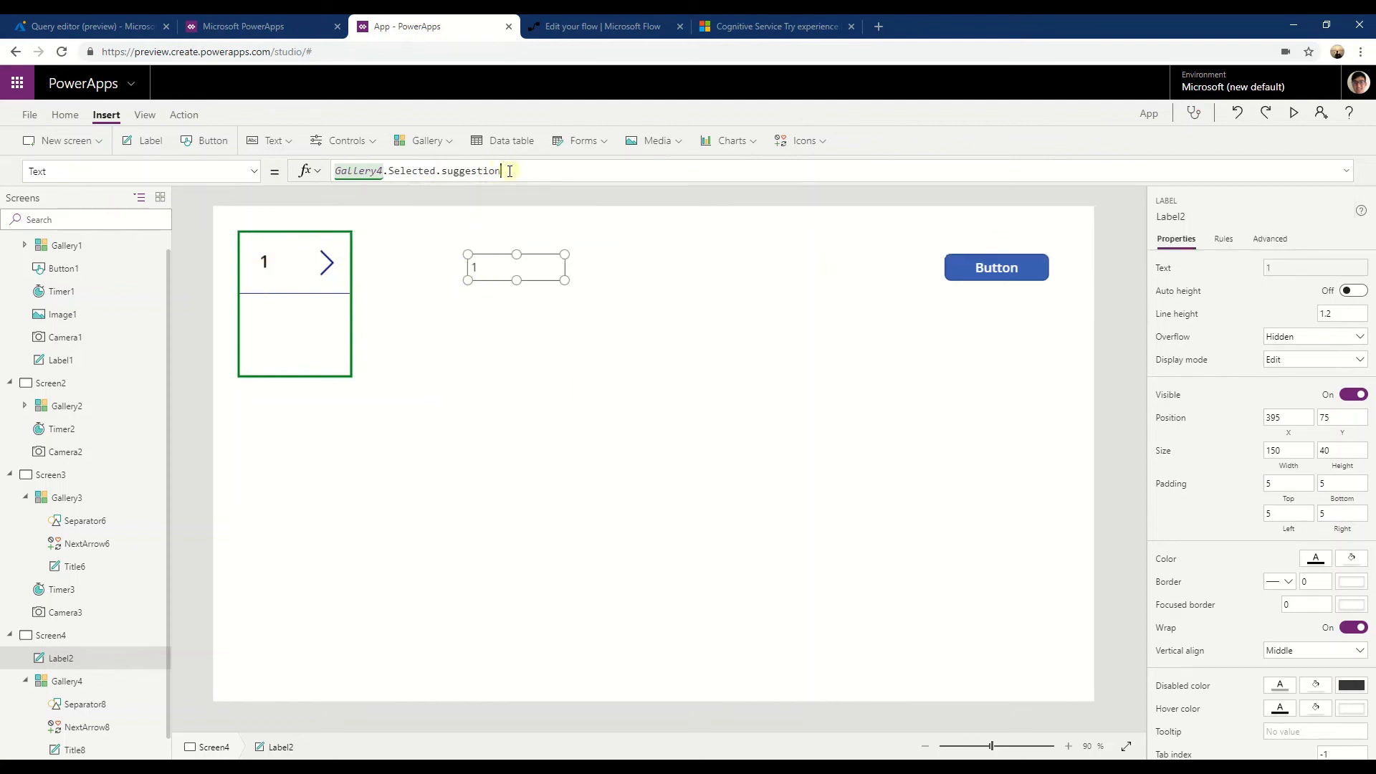
left_click_drag(529, 270, 667, 497)
Set Label2's Text to If(Gallery4.Selected.suggestion = 1, 'Apple Juice', 'Orange Juice')
left_click(745, 482)
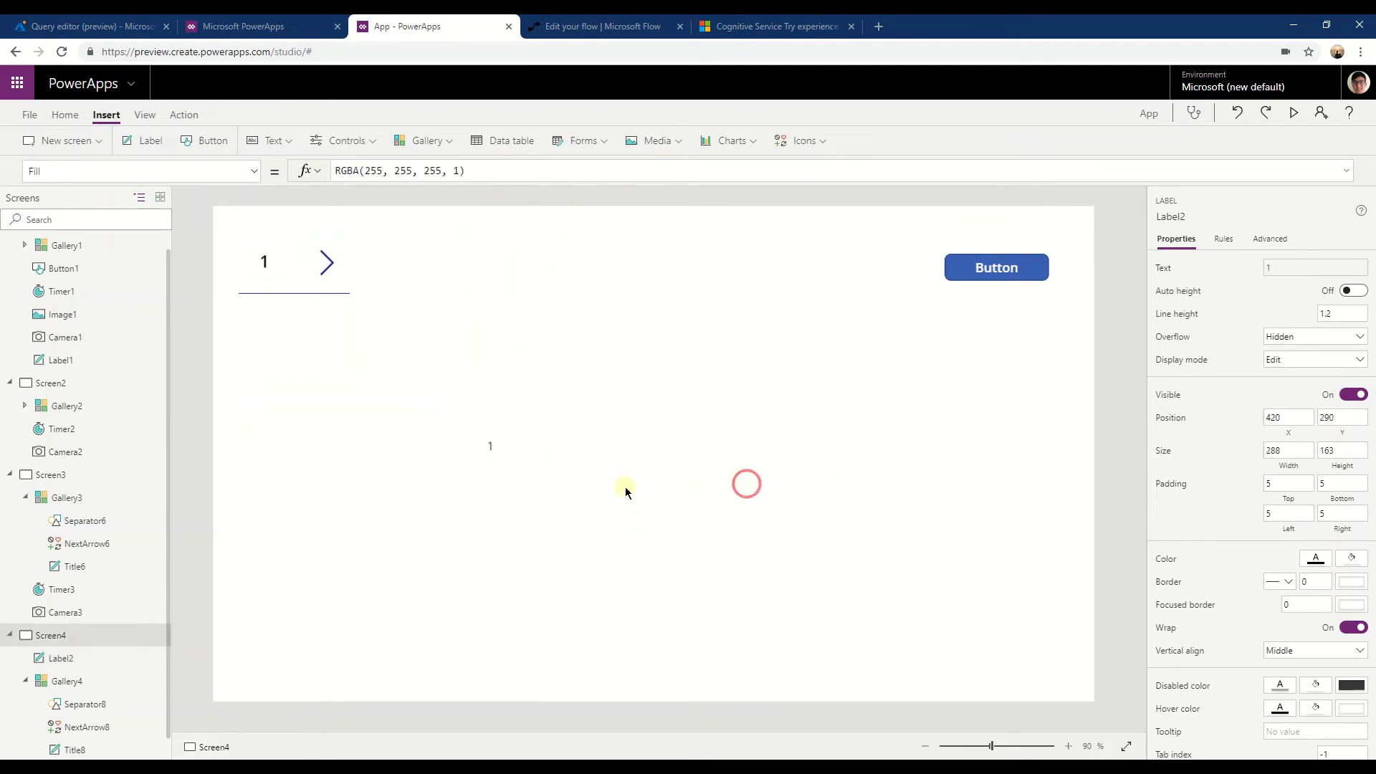
left_click(554, 432)
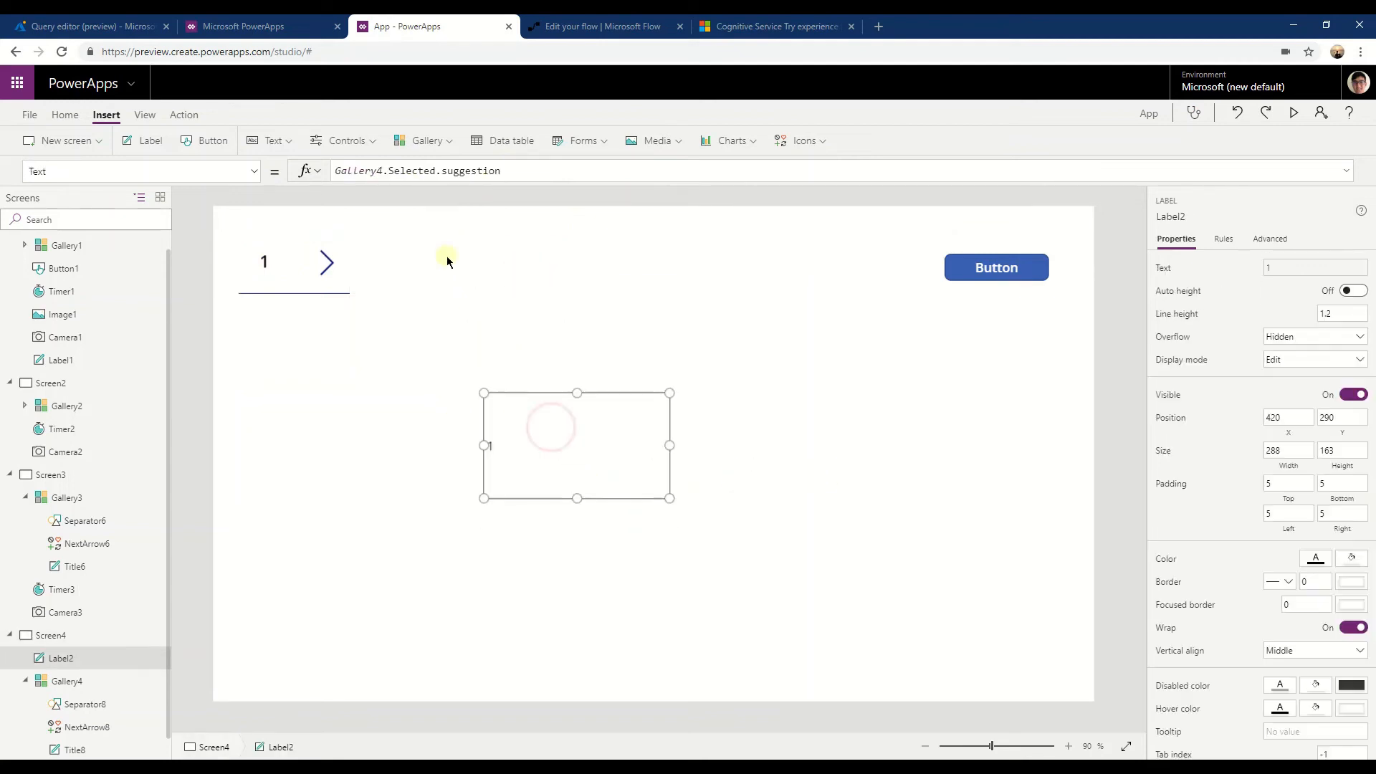
left_click(340, 170)
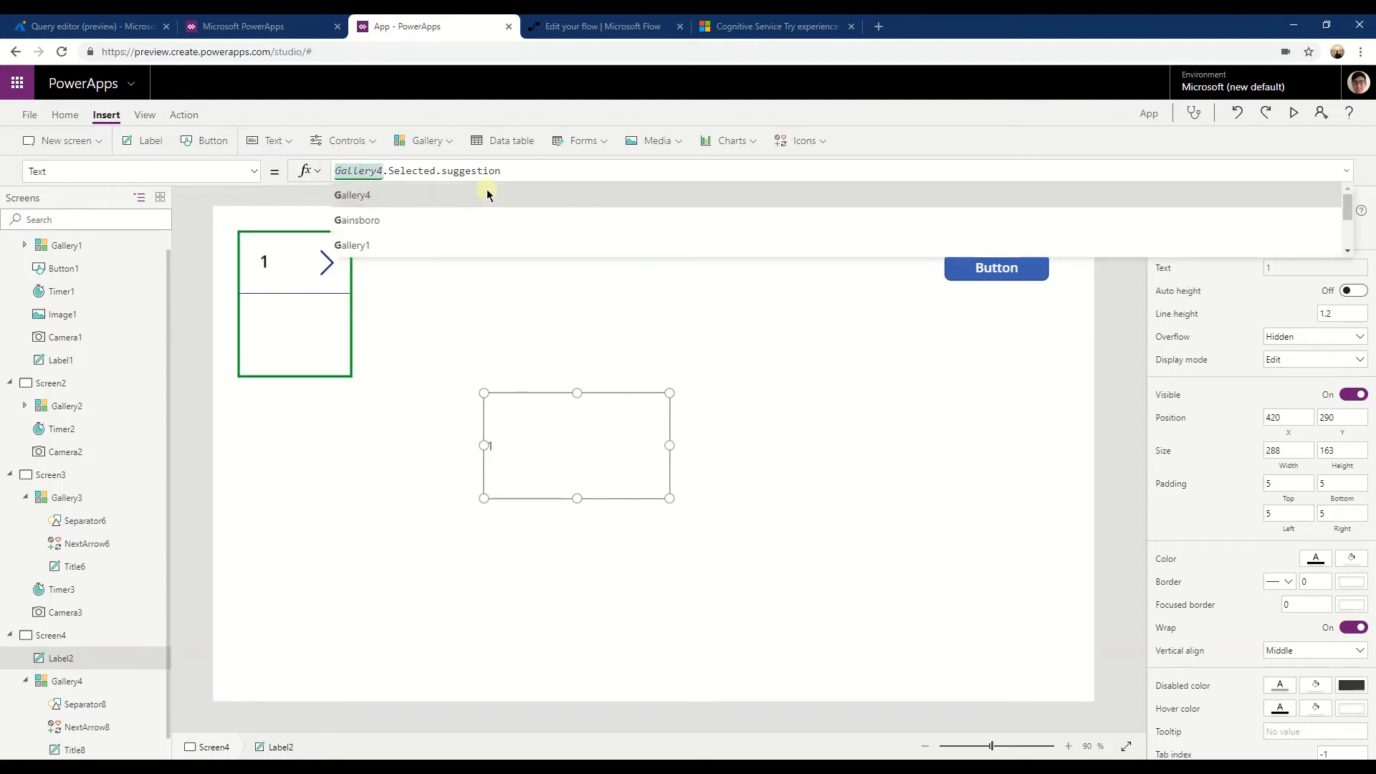
type("If(")
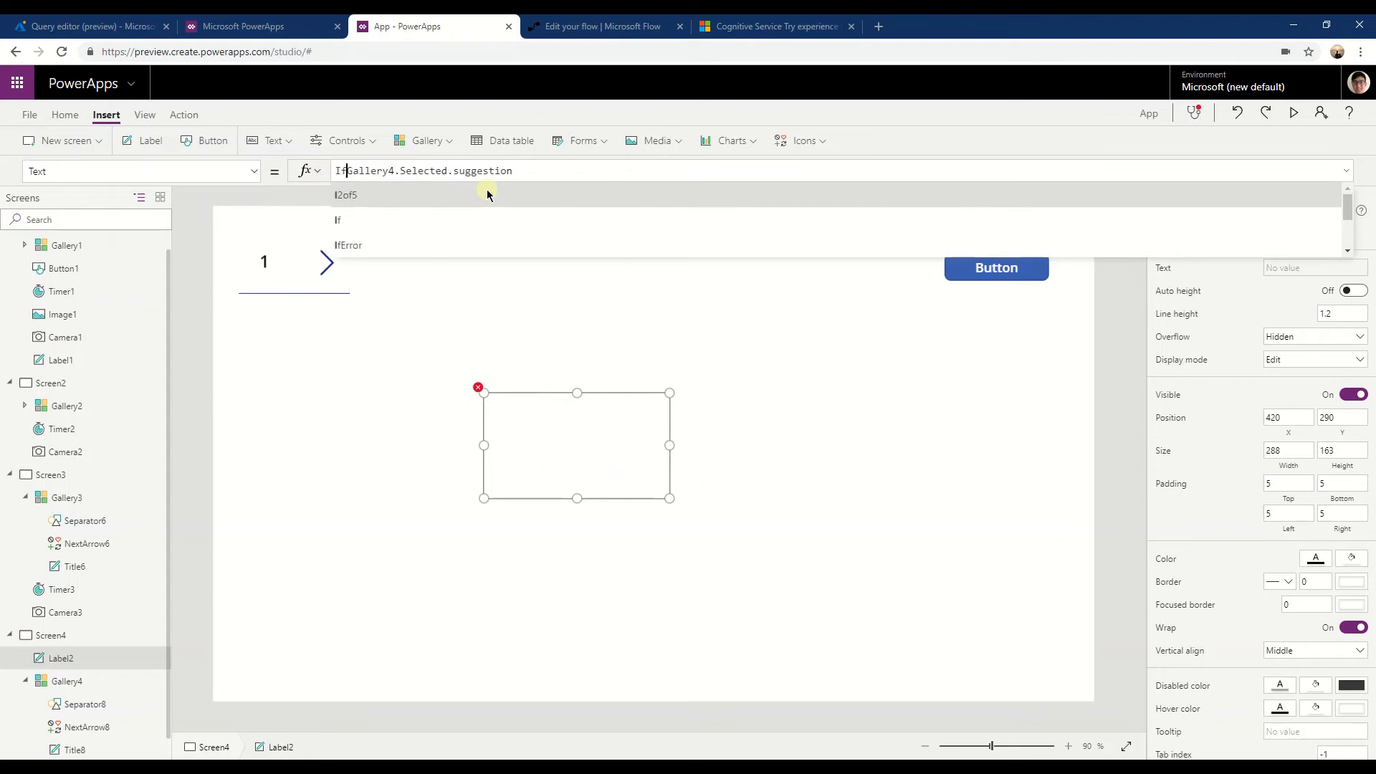
left_click(550, 167)
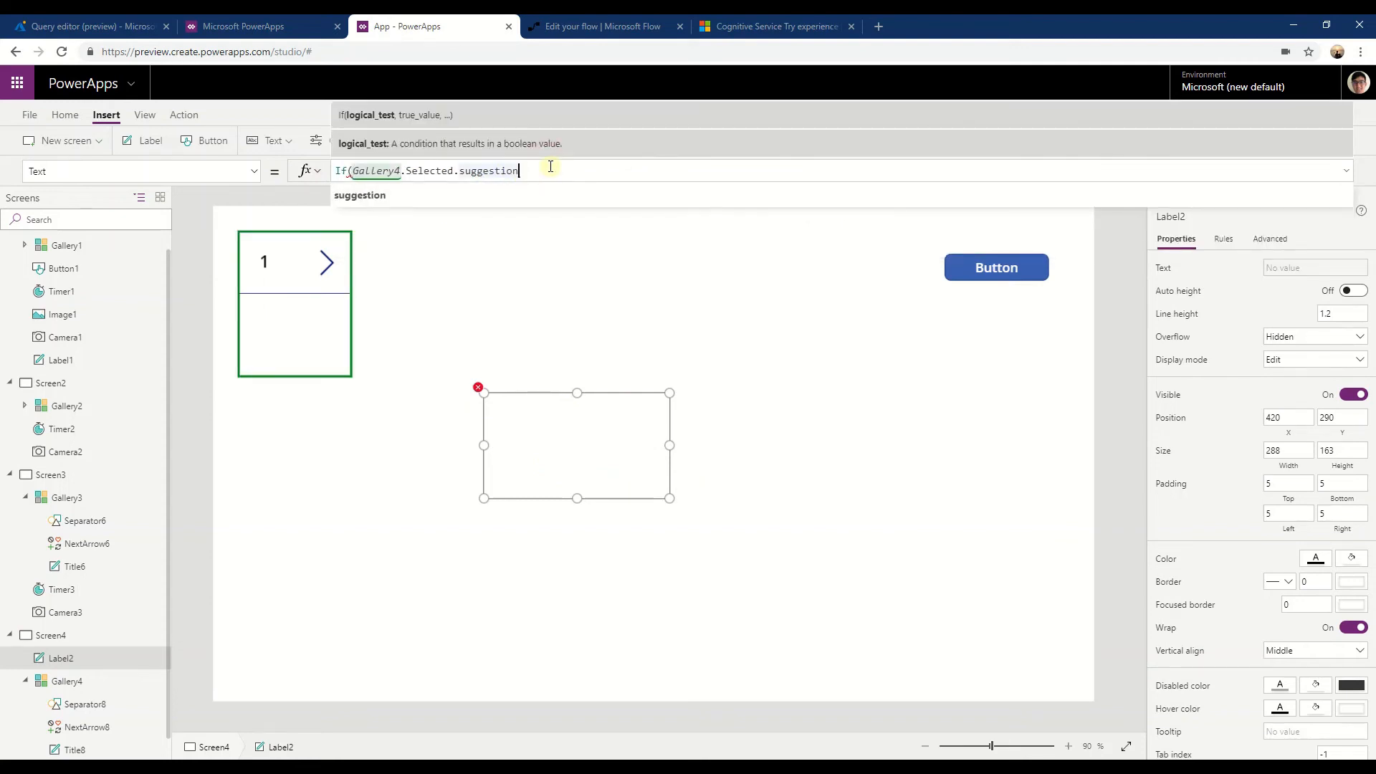
type("= ")
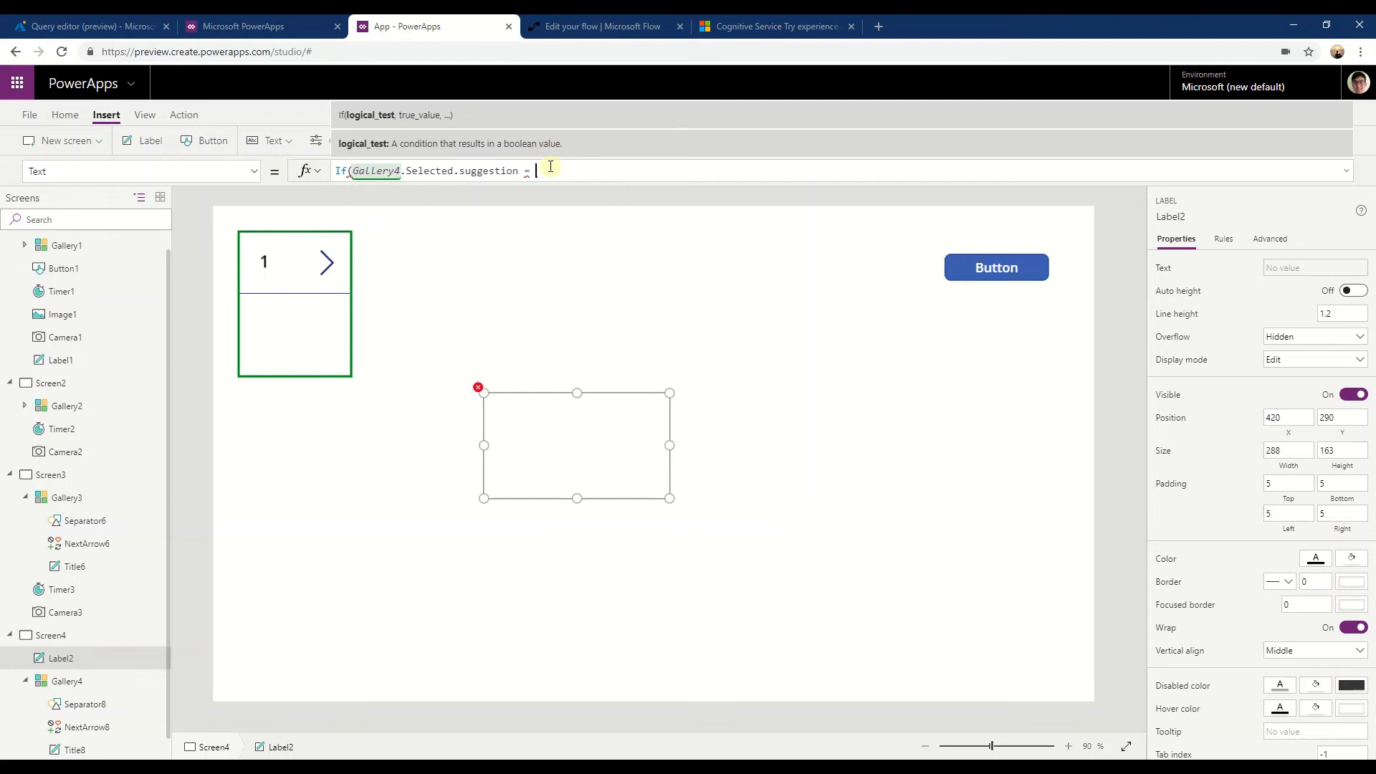
type("'1")
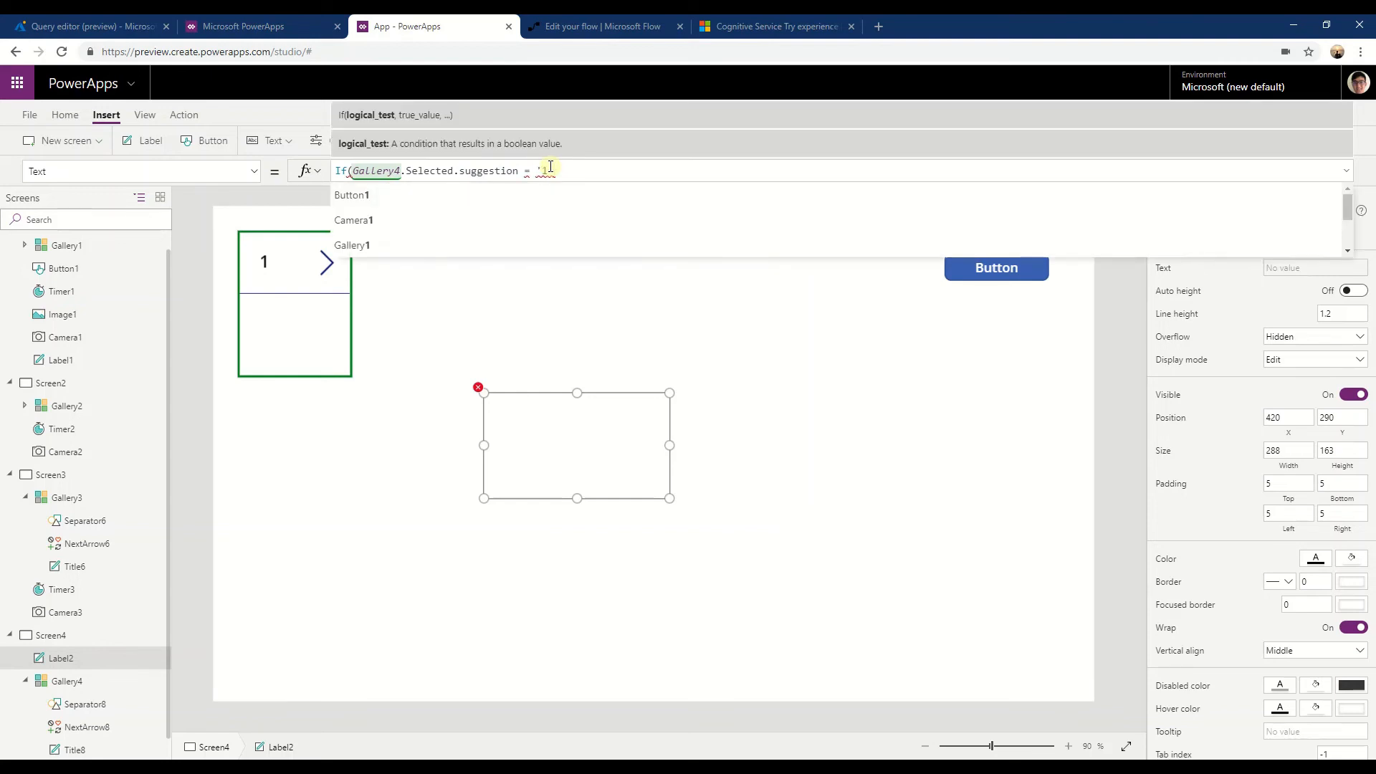
key("BackSpace")
key("BackSpace")
key("BackSpace")
key("BackSpace")
key("BackSpace")
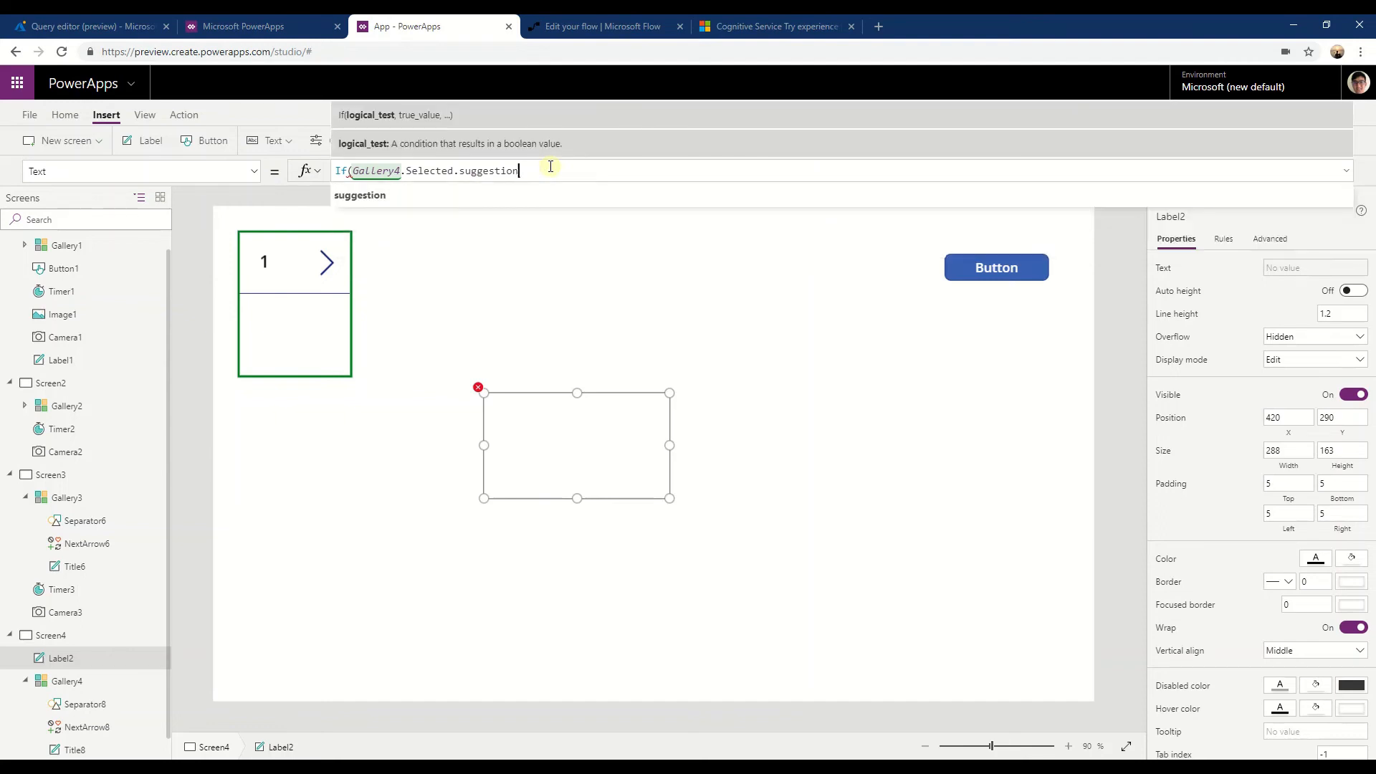
type("= \"")
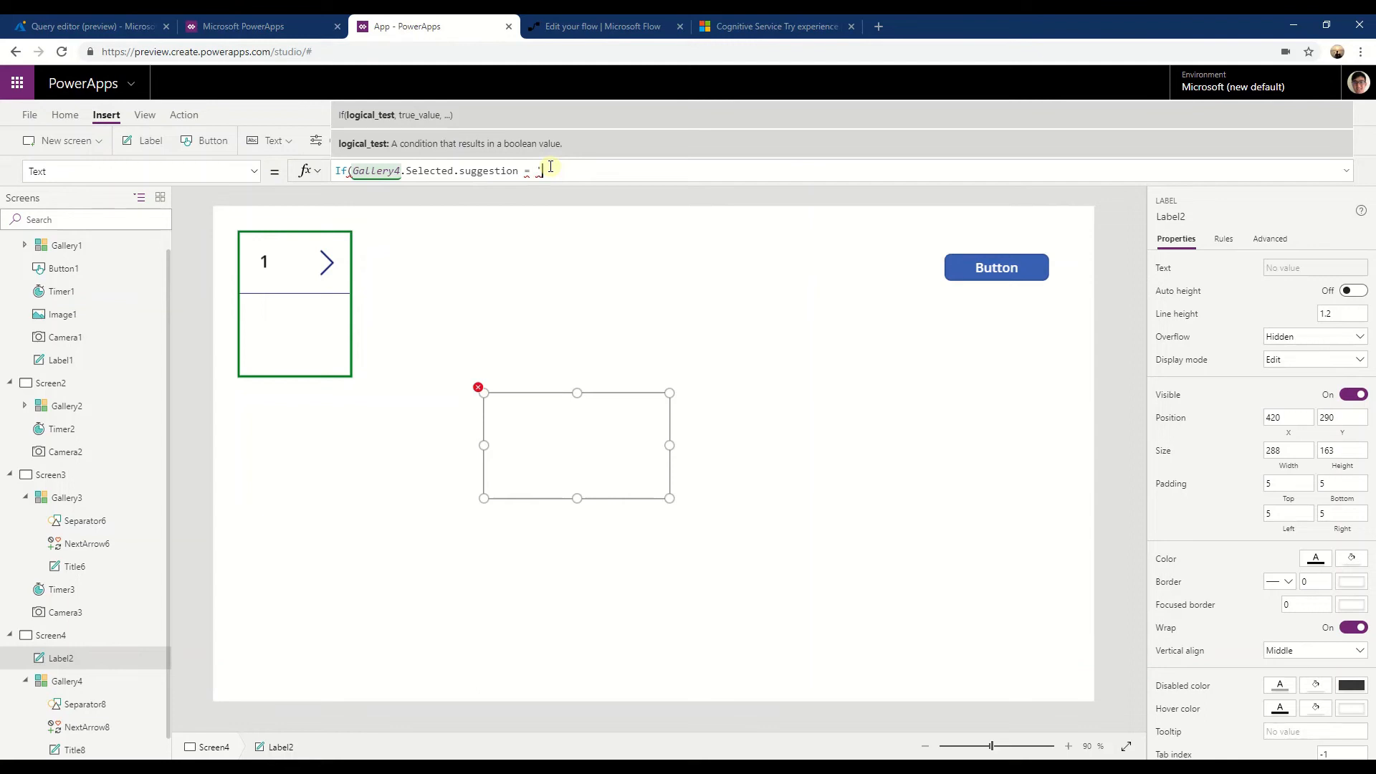
type("1\",")
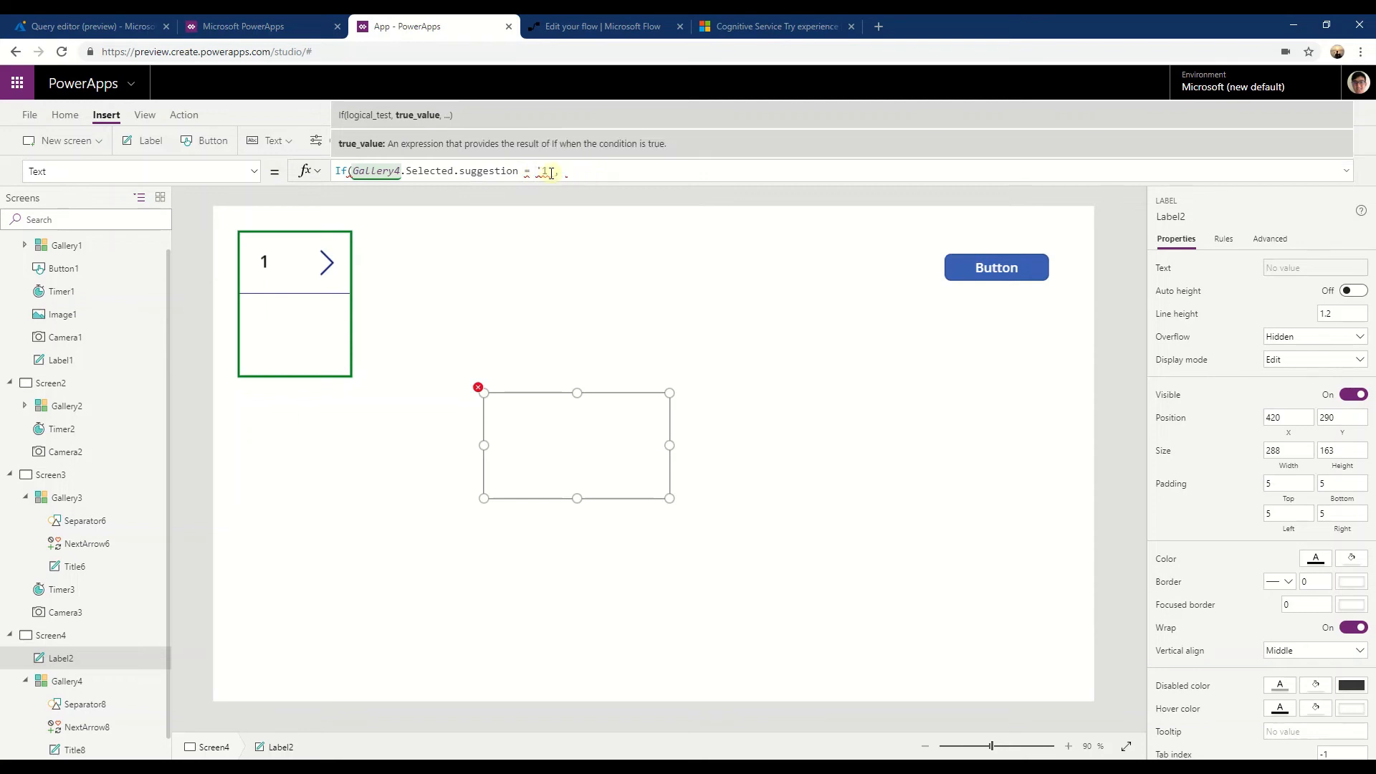
left_click(554, 173)
key("BackSpace")
key("BackSpace")
key("BackSpace")
type("1")
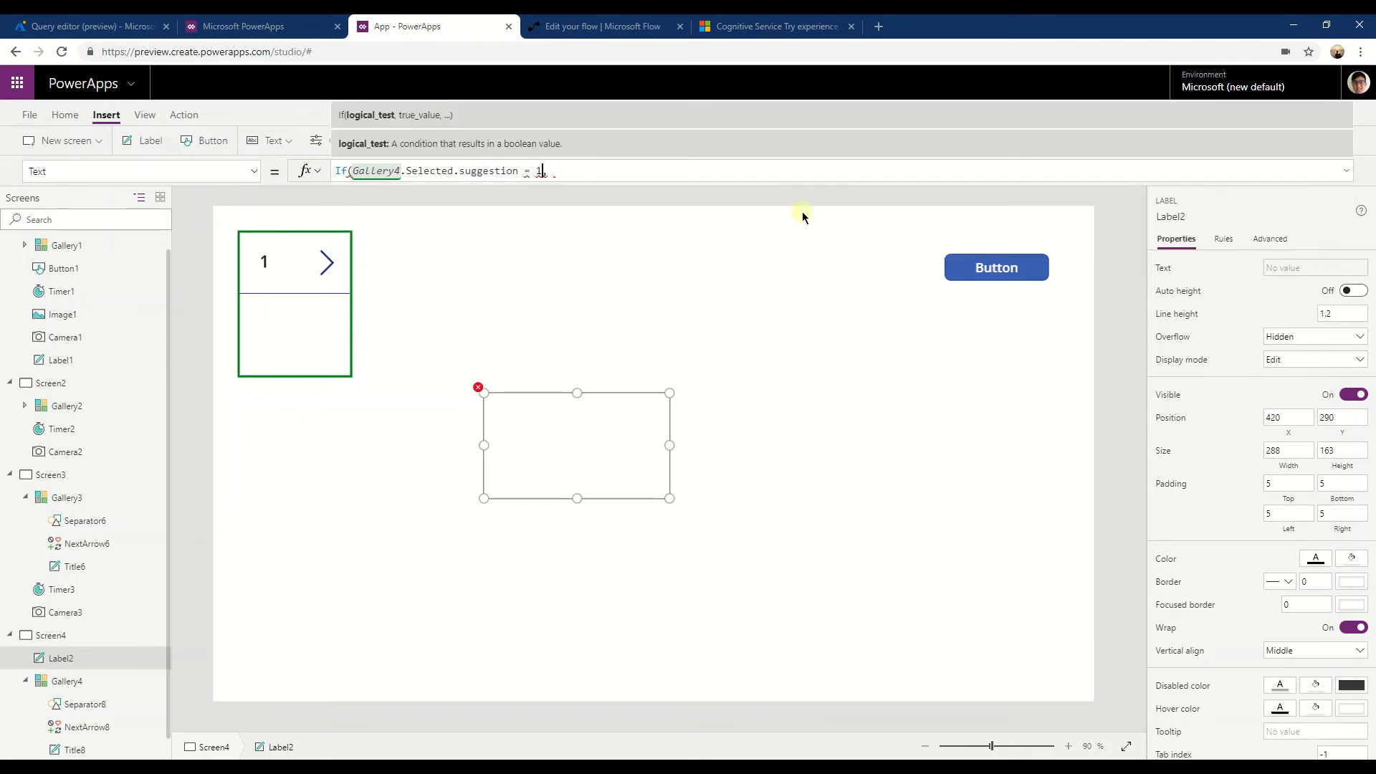
type(", ")
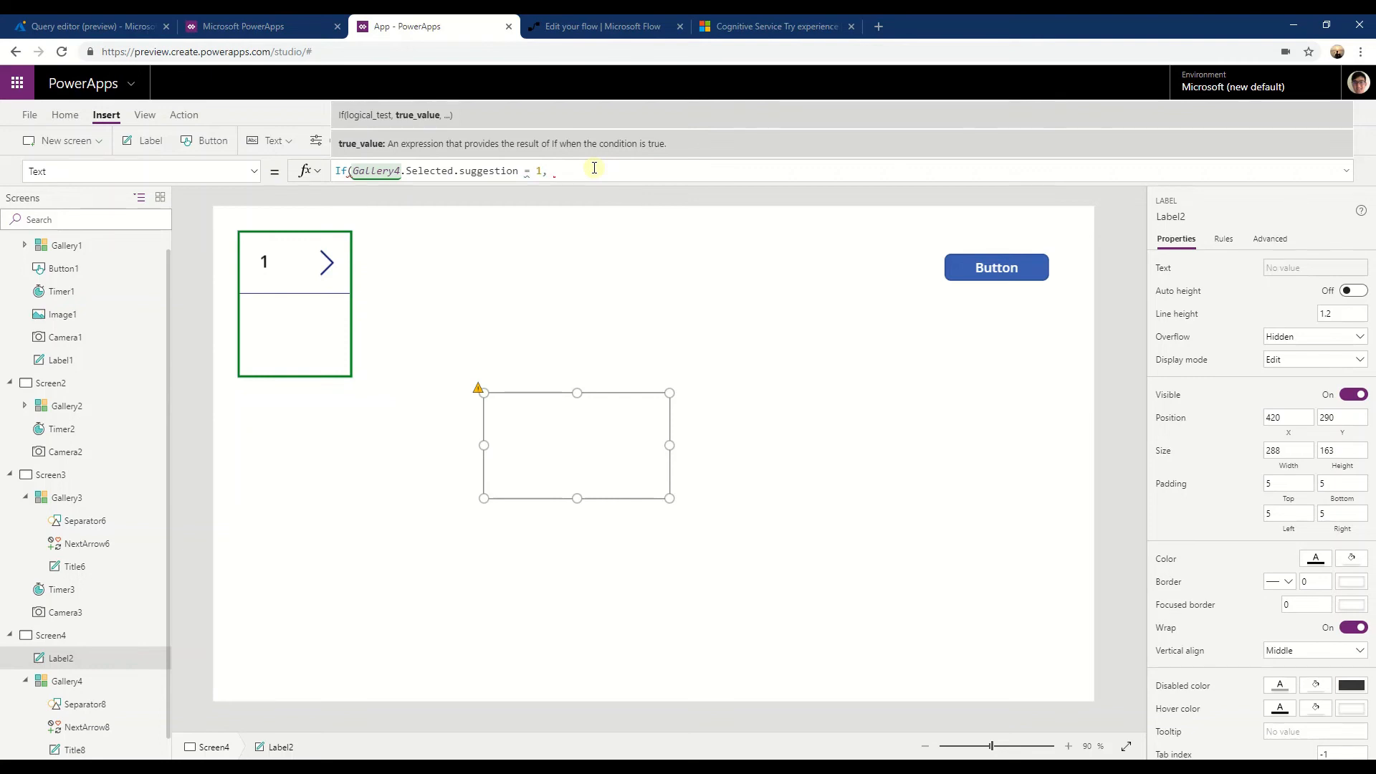
type("Appl")
key("BackSpace")
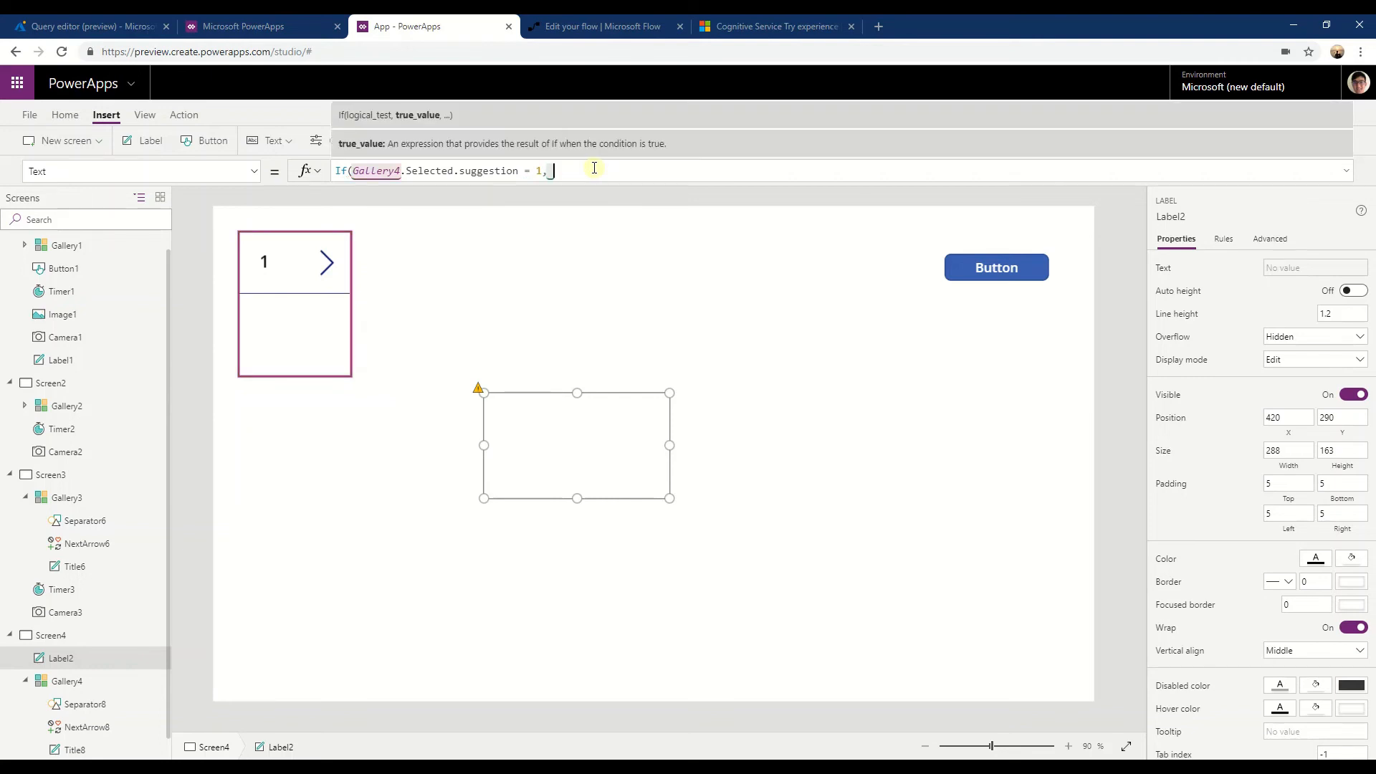
type("'Apple")
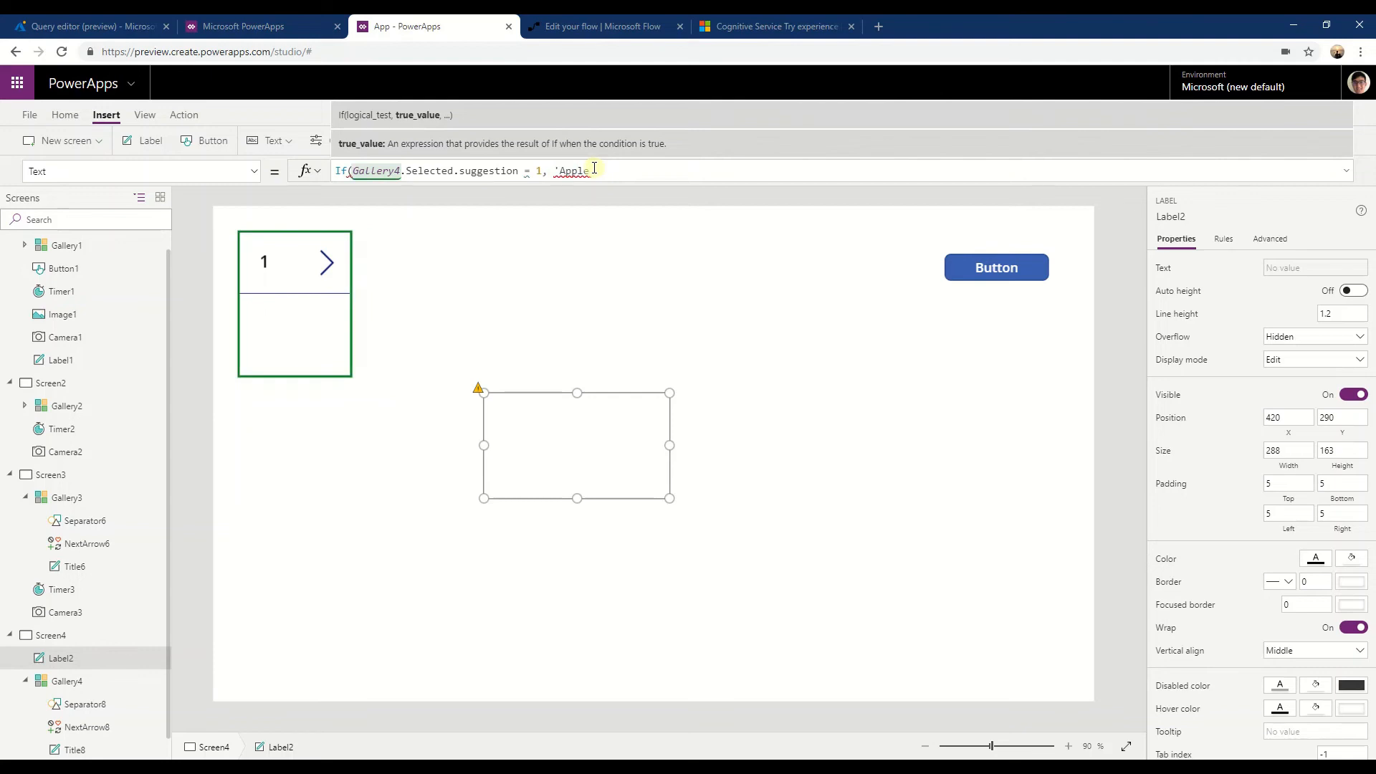
type(" Juice', ")
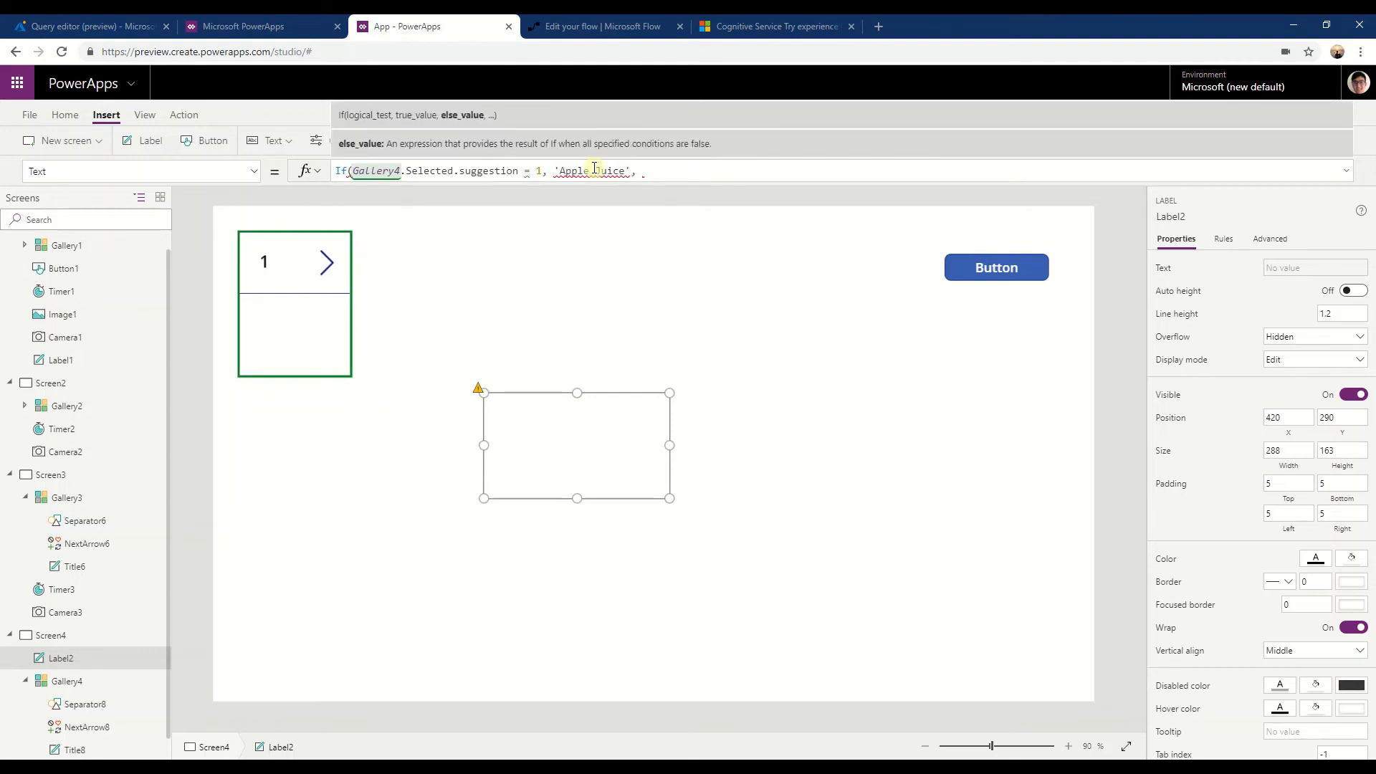
type("'Orange Juice'")
Change the comparison after suggestion into a double-equals check against 1
left_click(535, 172)
type("1")
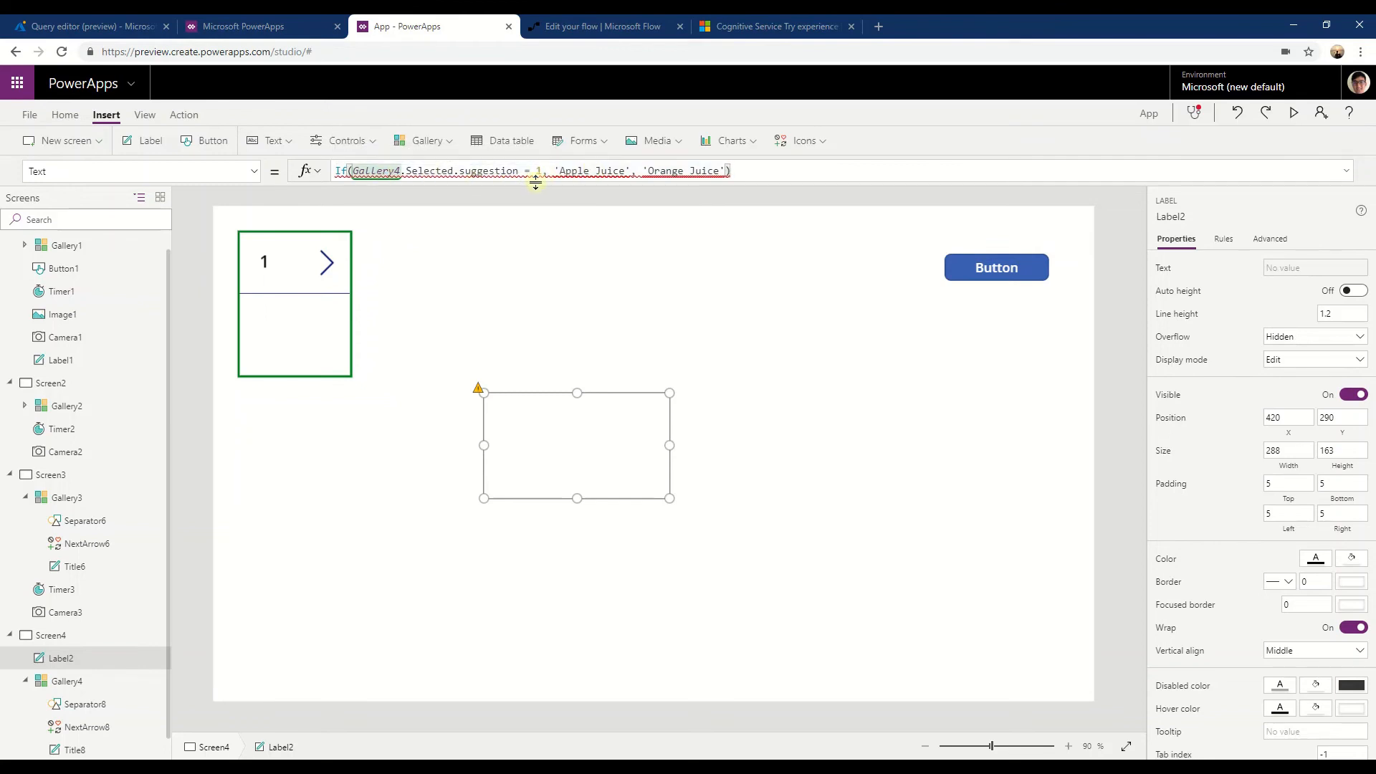
left_click(481, 172)
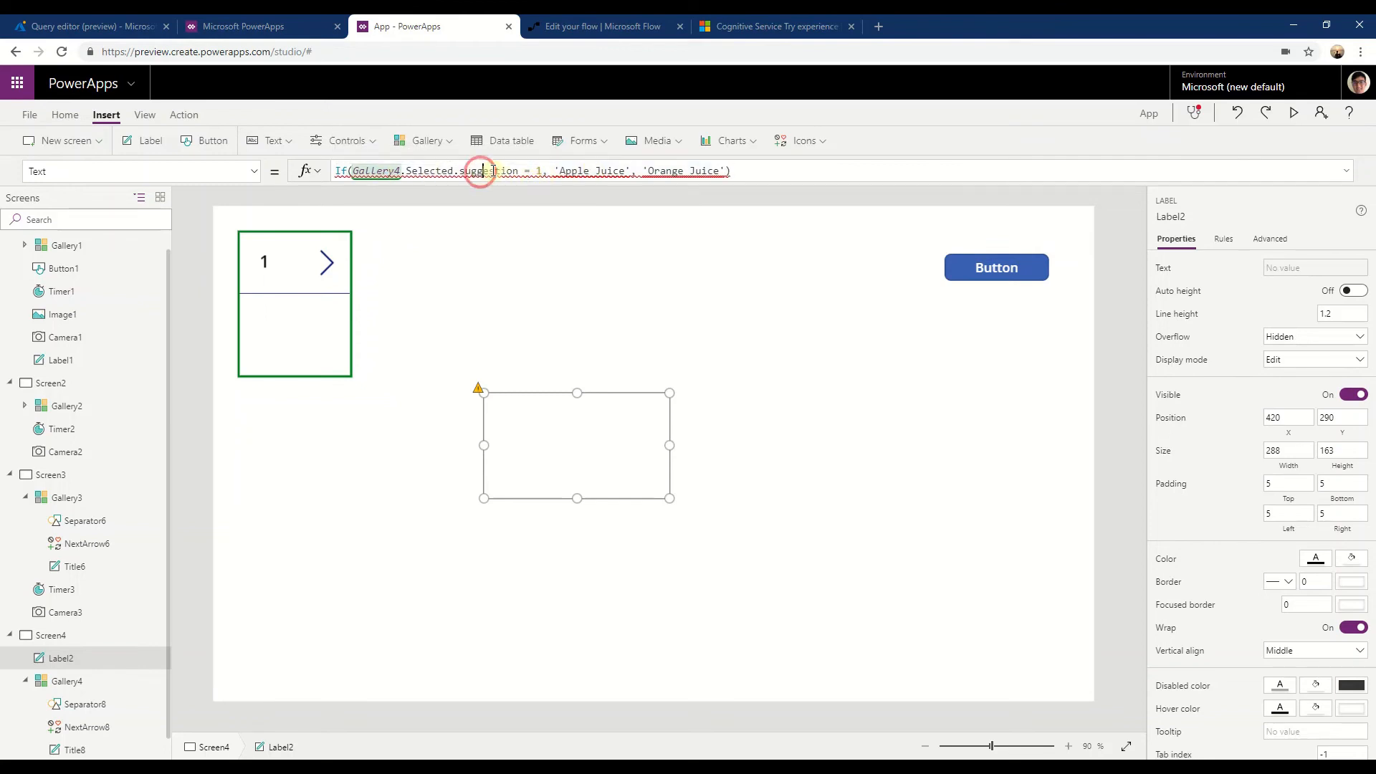
left_click(537, 170)
type("= ")
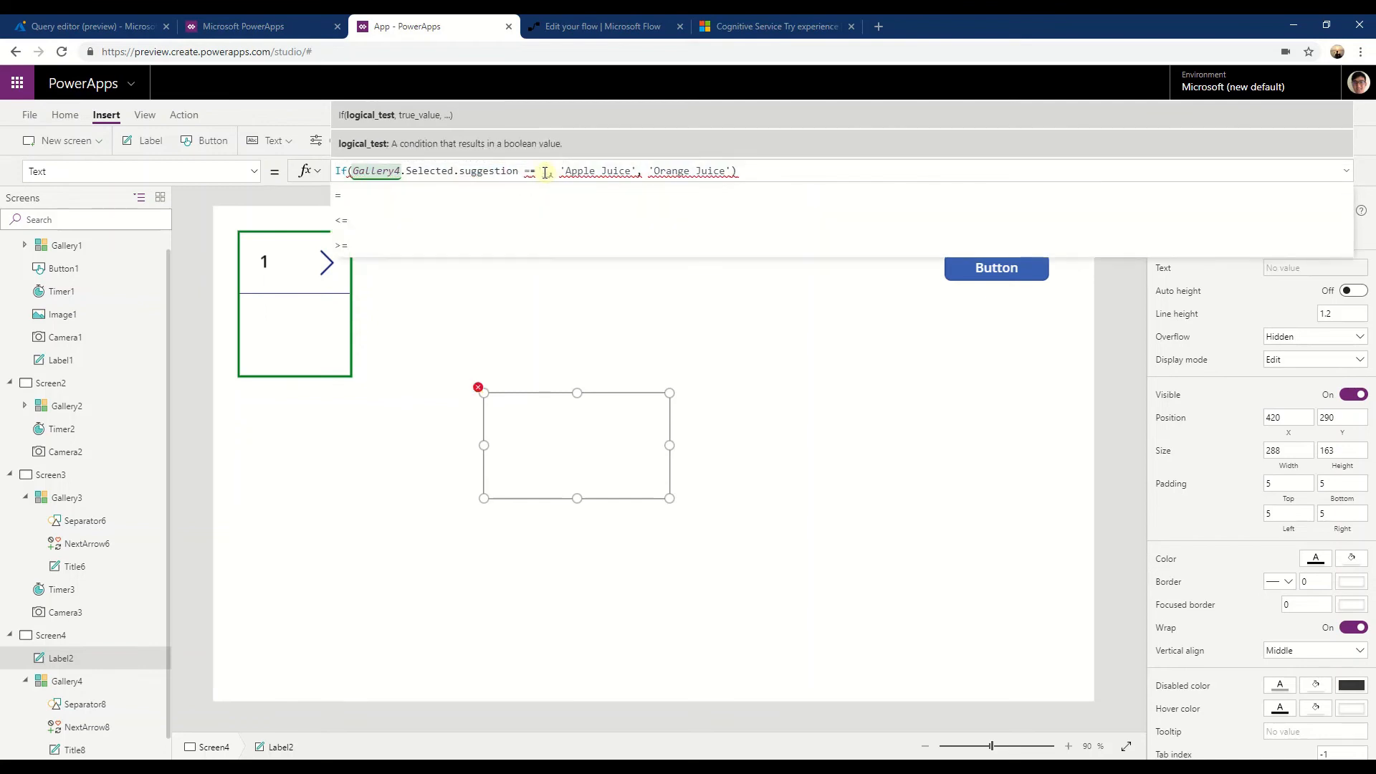
type("'1'")
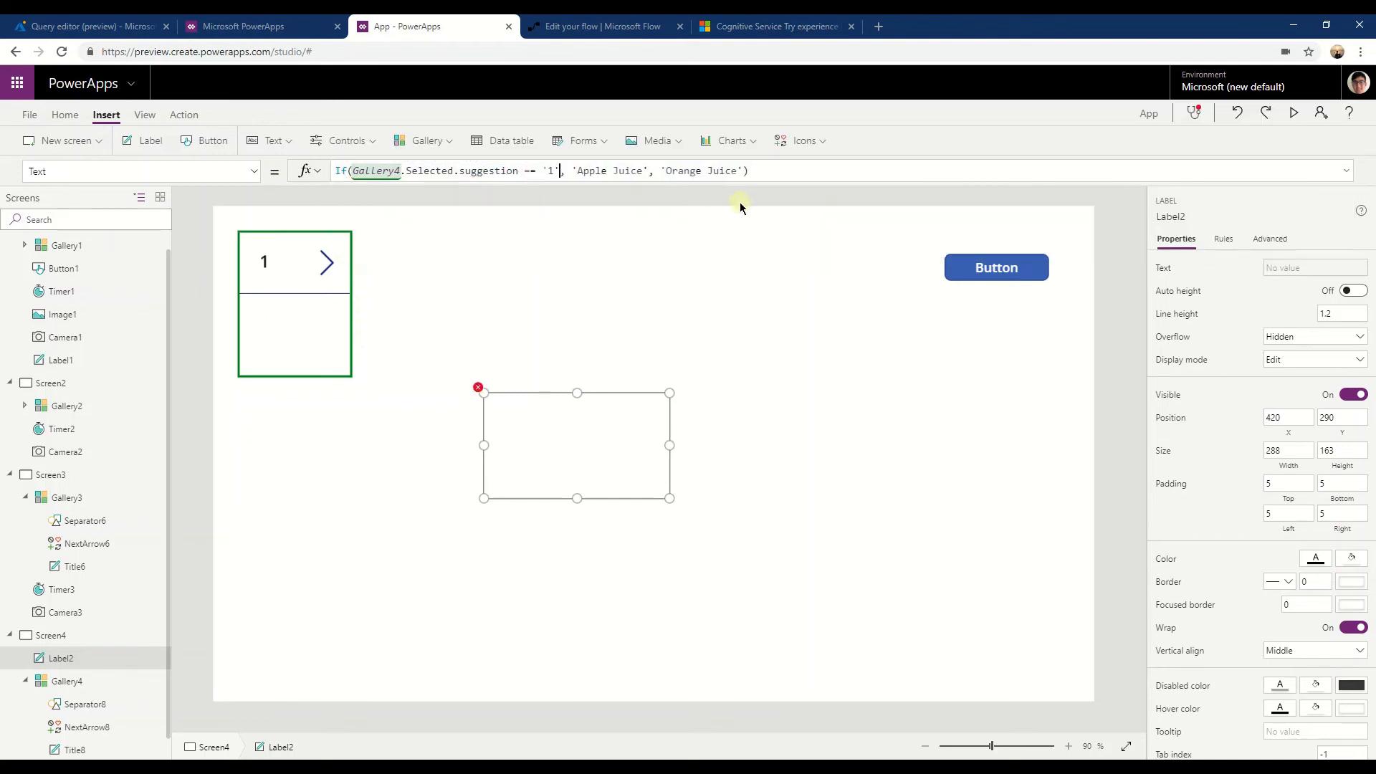
mouse_move(524, 169)
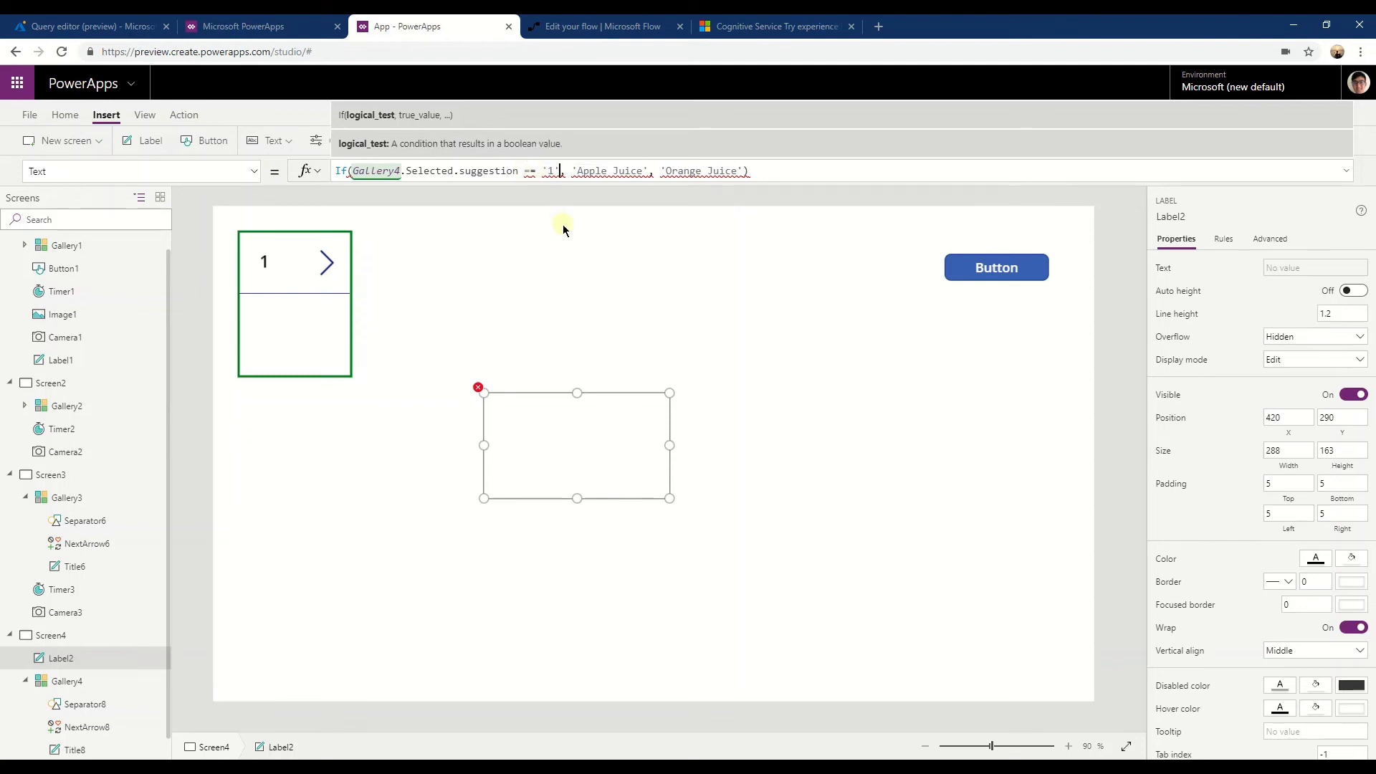
left_click(562, 170)
key("BackSpace")
key("BackSpace")
key("BackSpace")
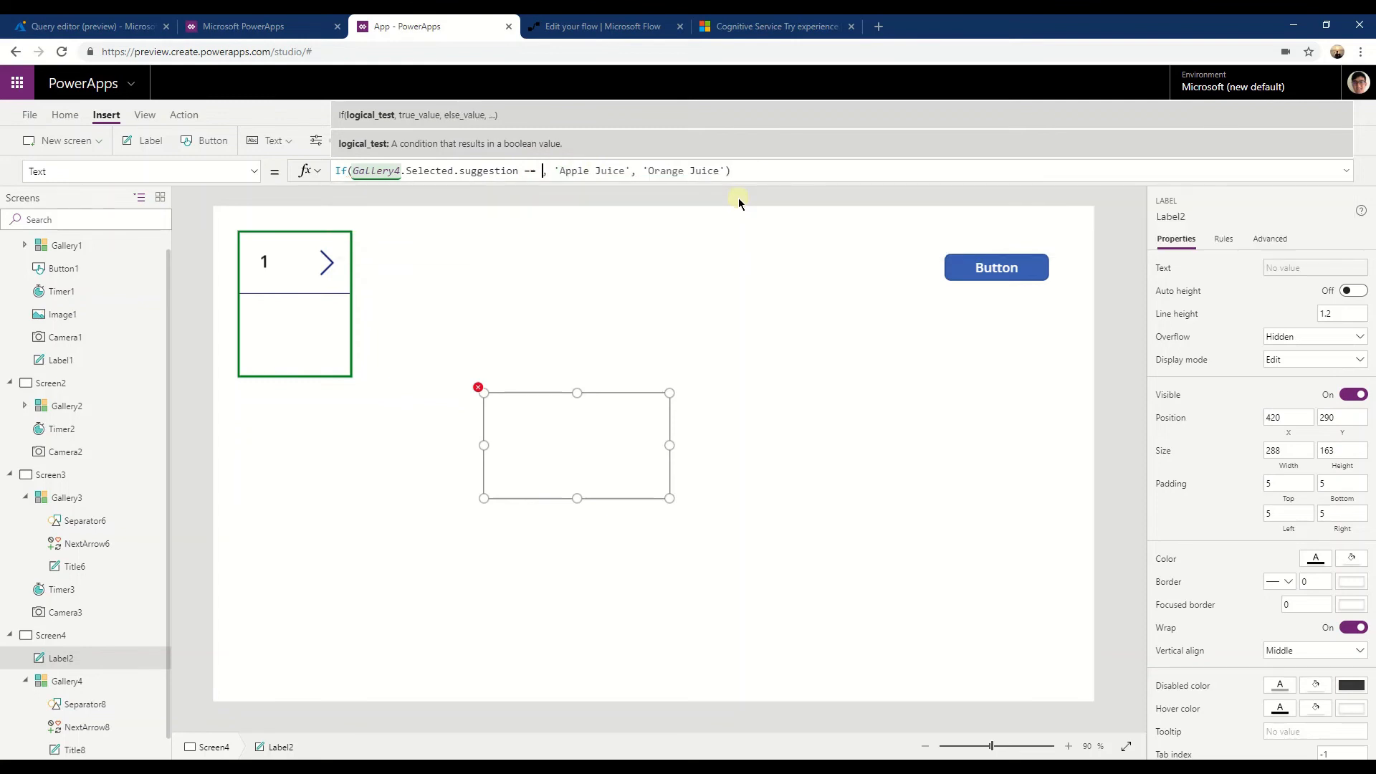
Quote the compared value as "1" and restore 'Apple Juice', completing the formula
type("\"1")
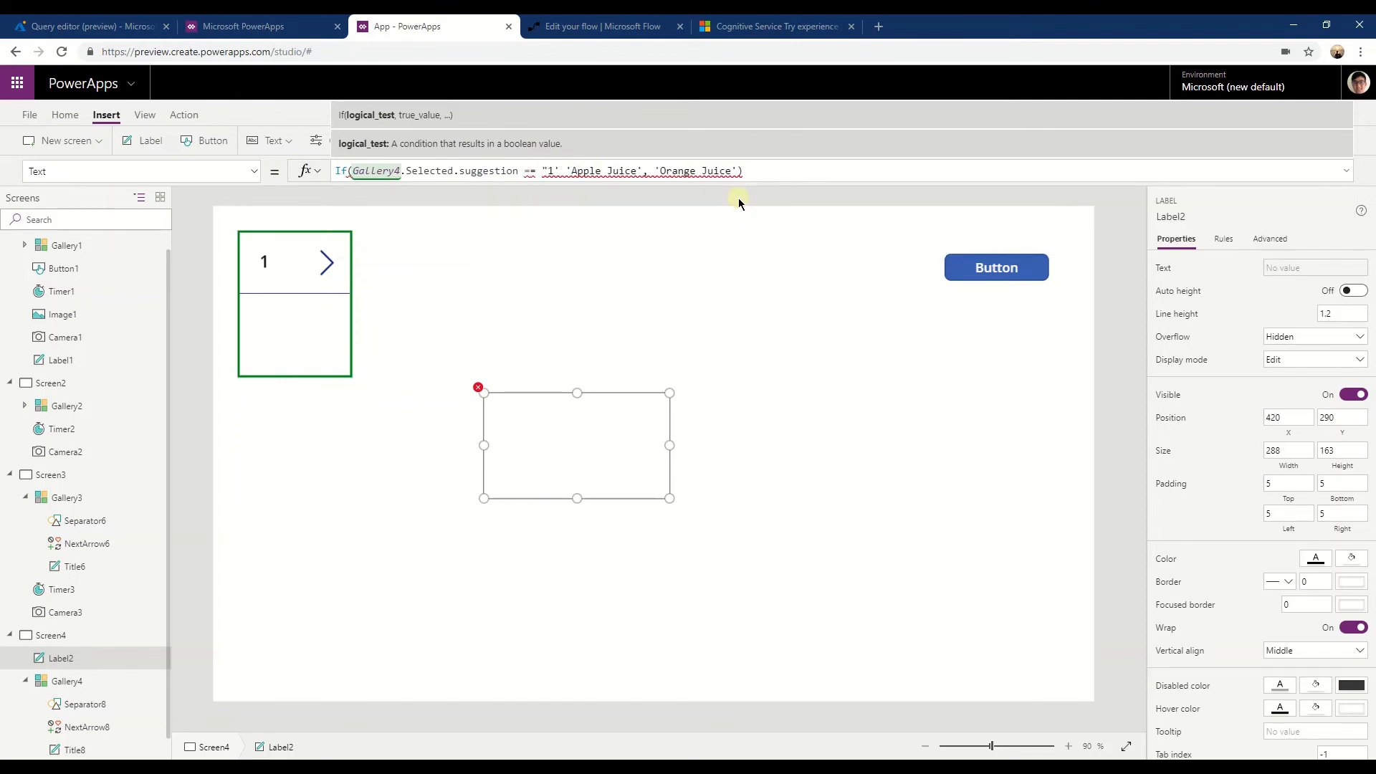
key("Delete")
type("\"")
key("Delete")
key("Delete")
key("Delete")
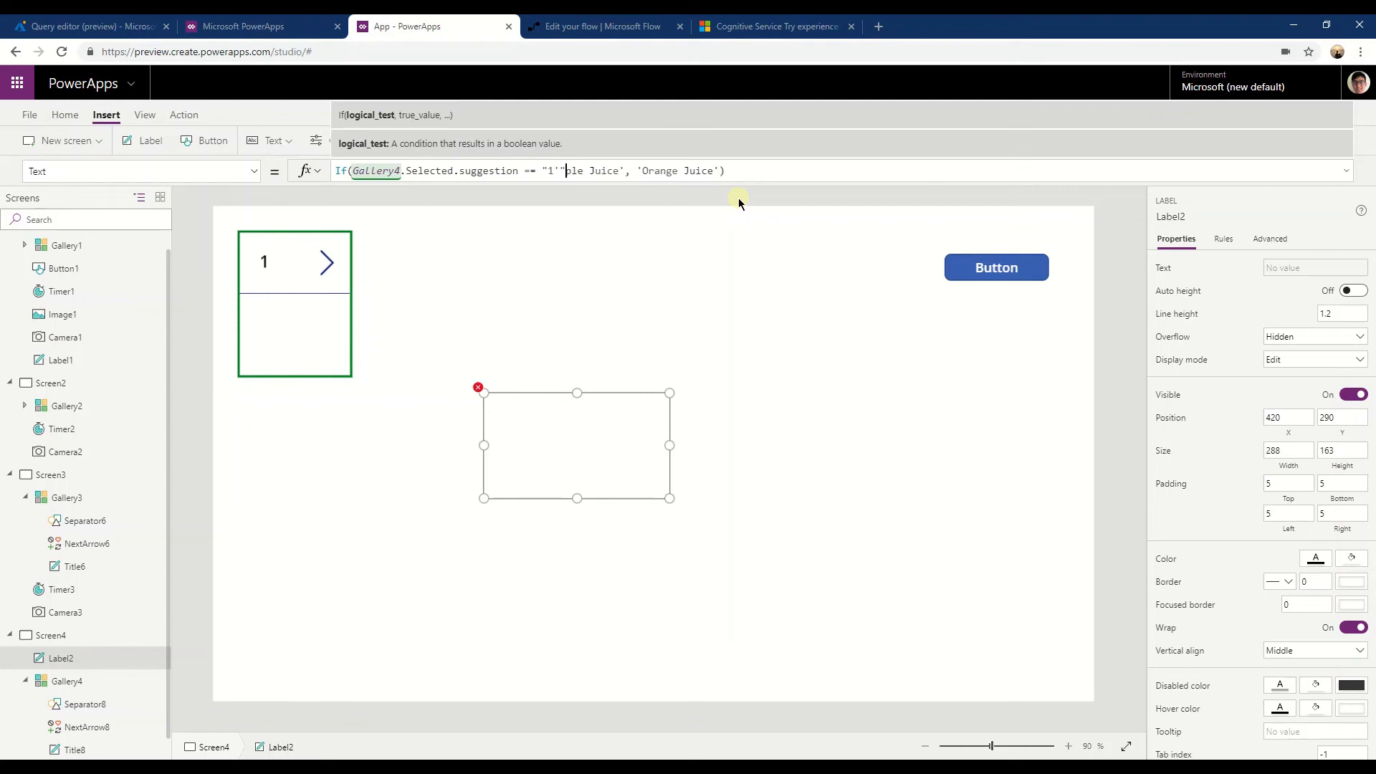
key("BackSpace")
key("BackSpace")
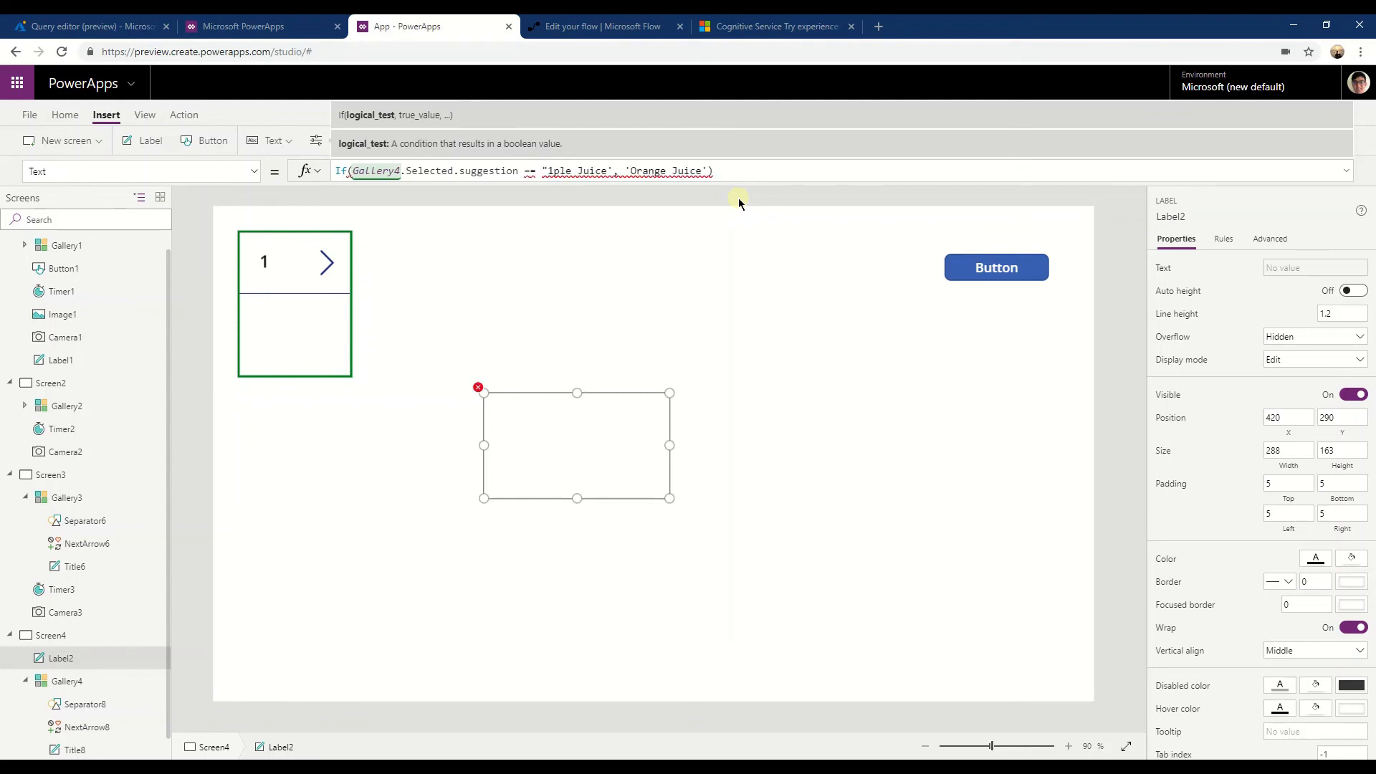
type("\"")
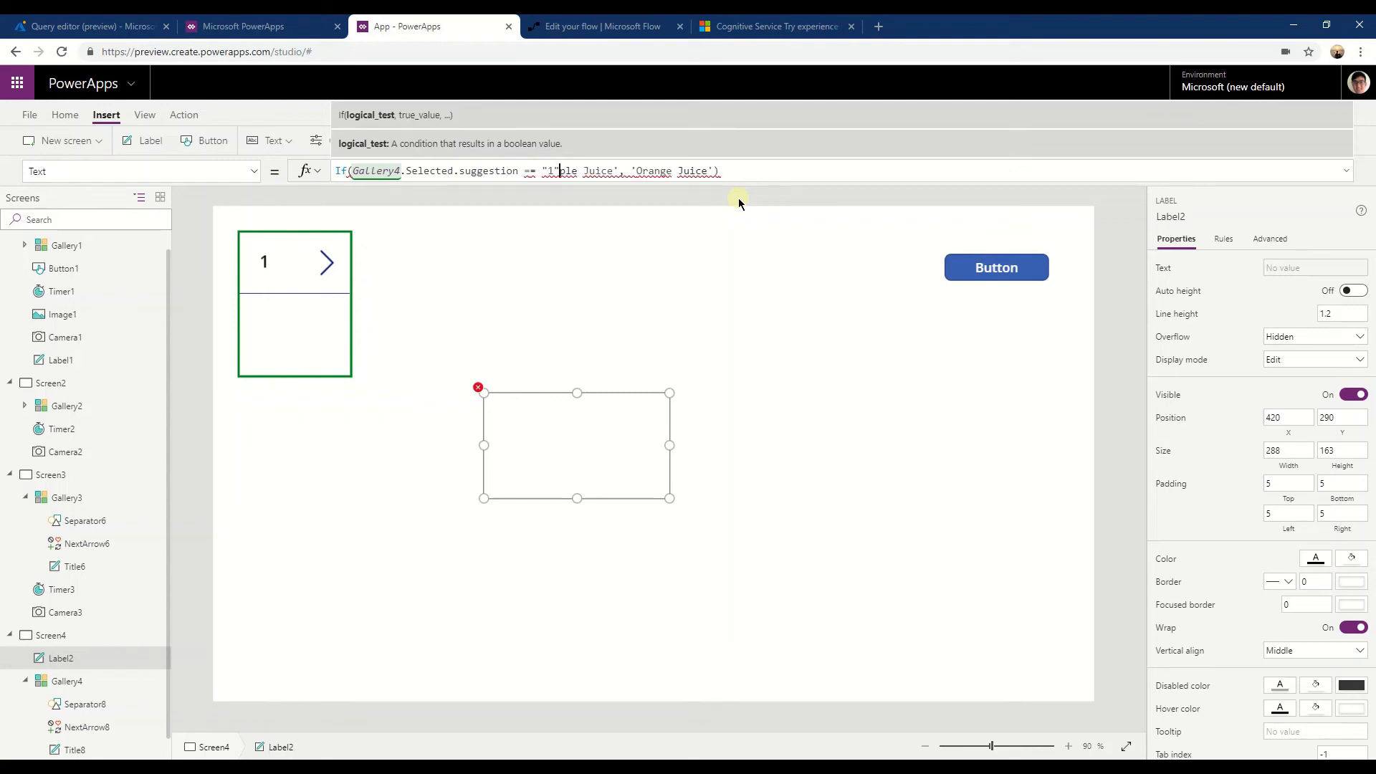
type(", ")
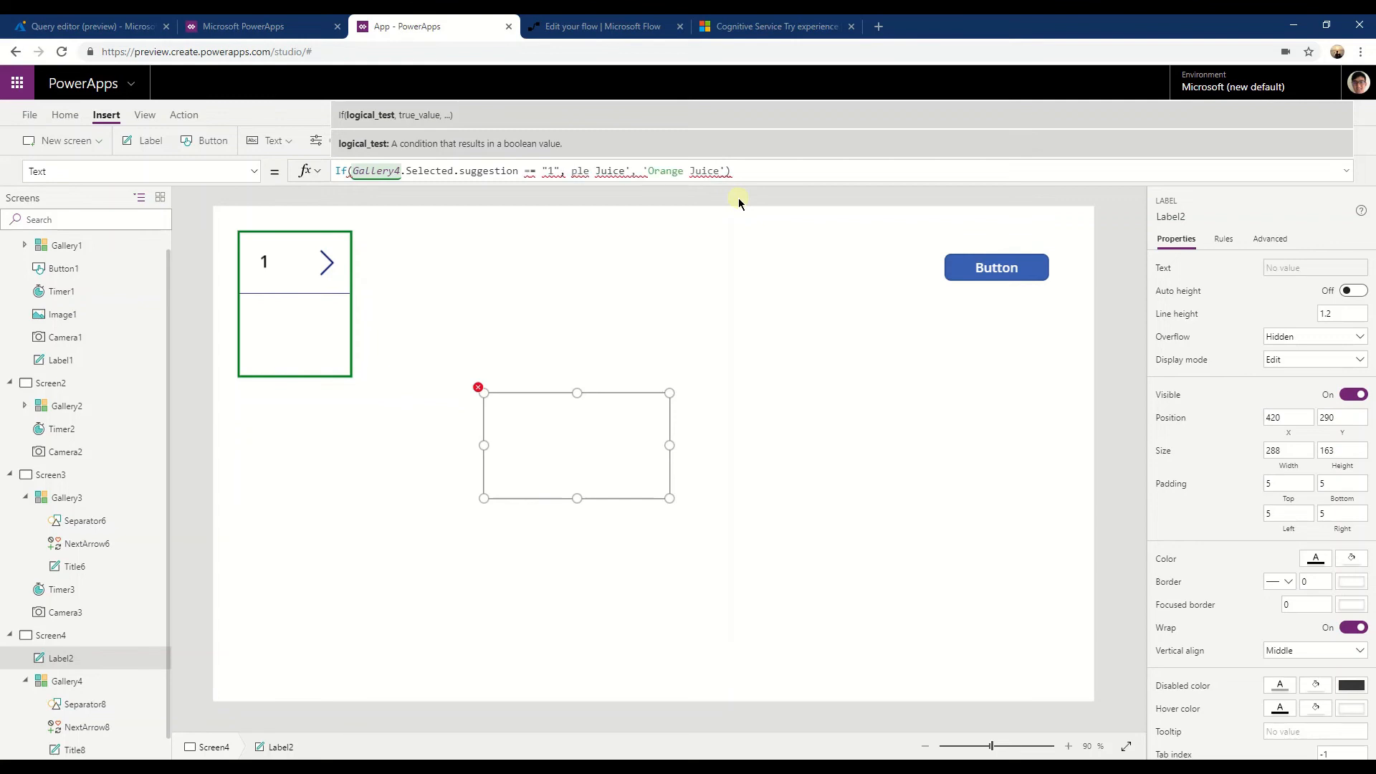
type("'A")
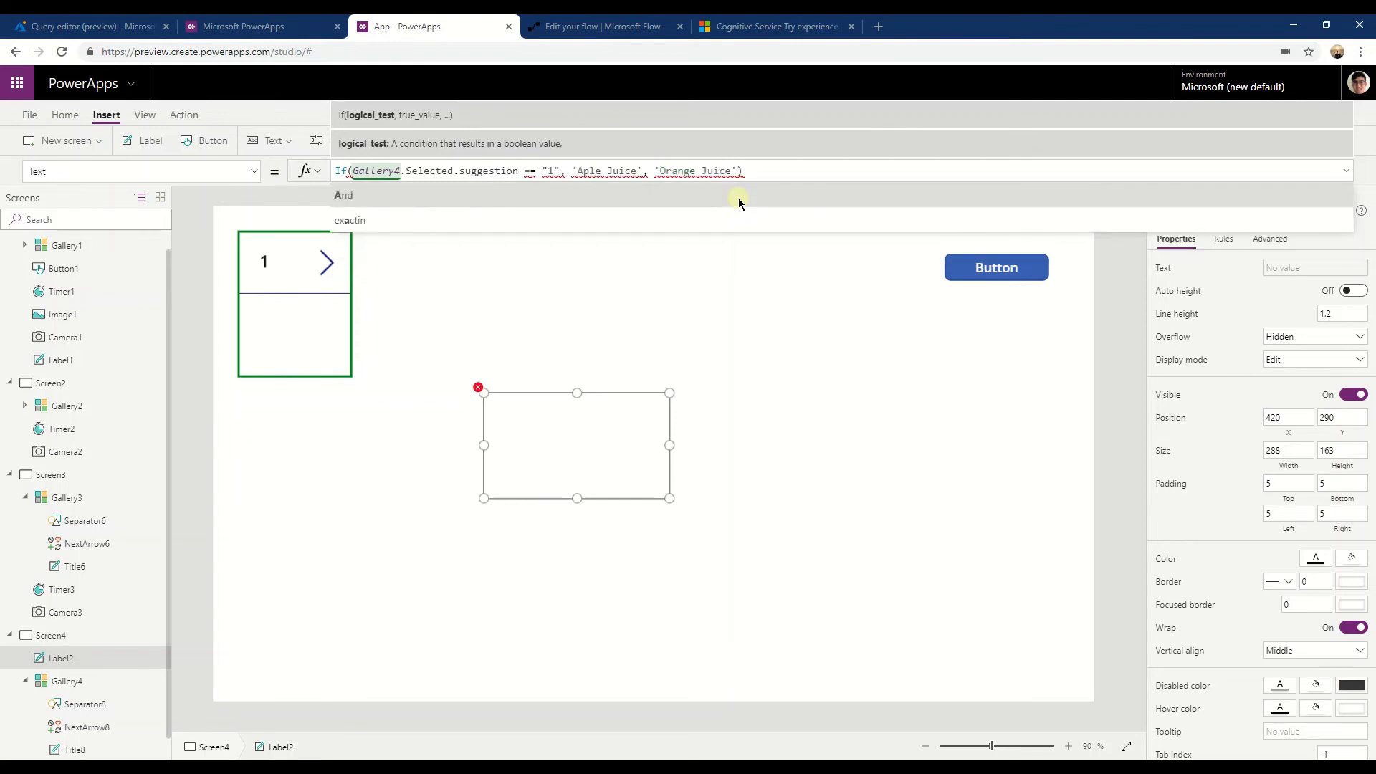
type("p")
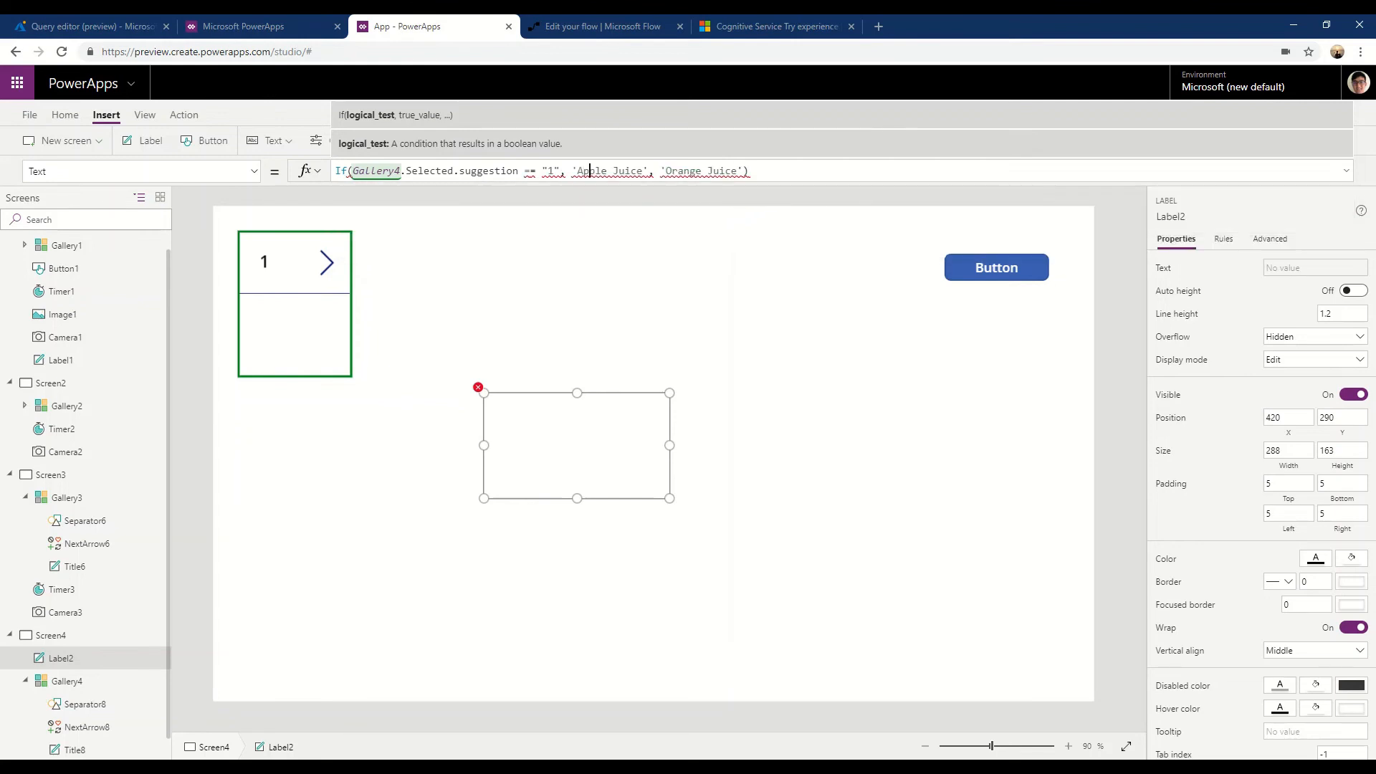
key("alt+Tab")
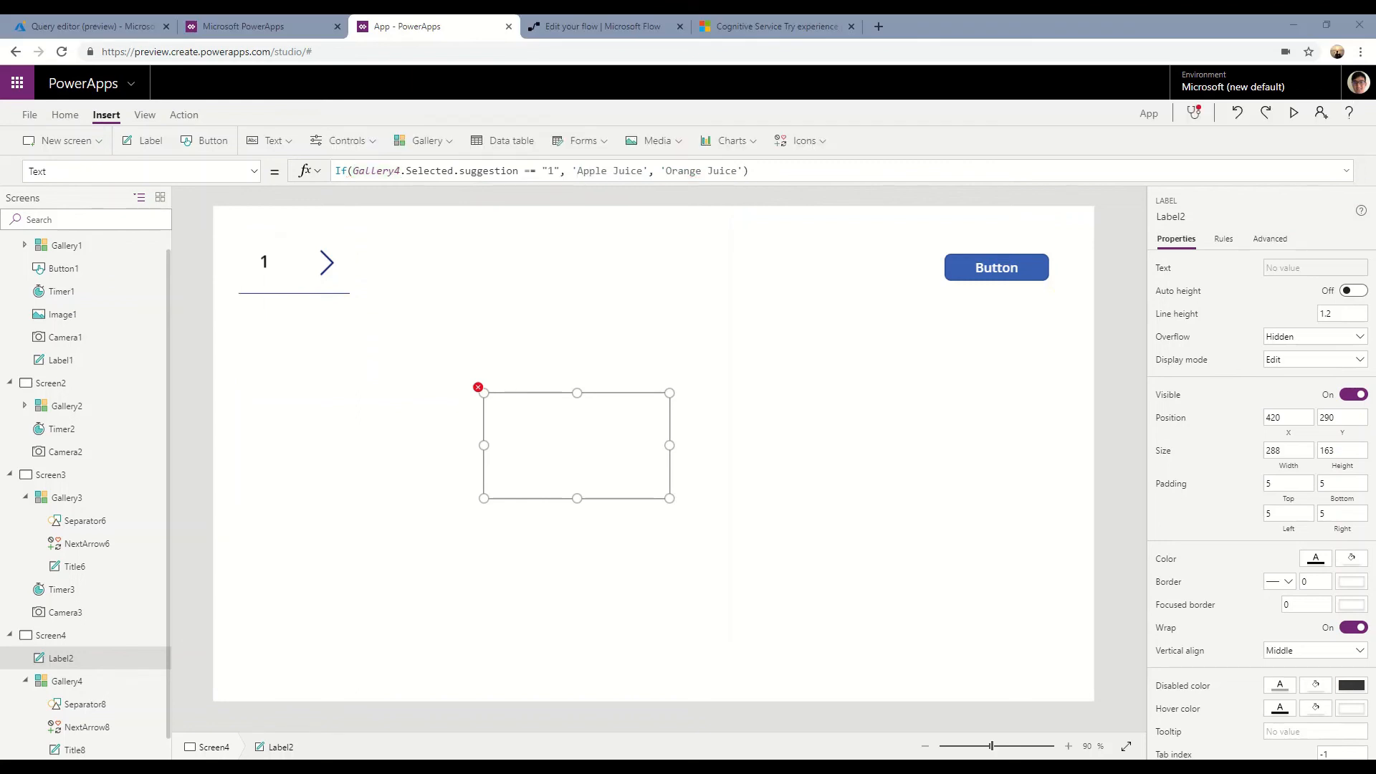
left_click(805, 167)
Select Label2 and list its 13 formula errors in the App checker
left_click(841, 347)
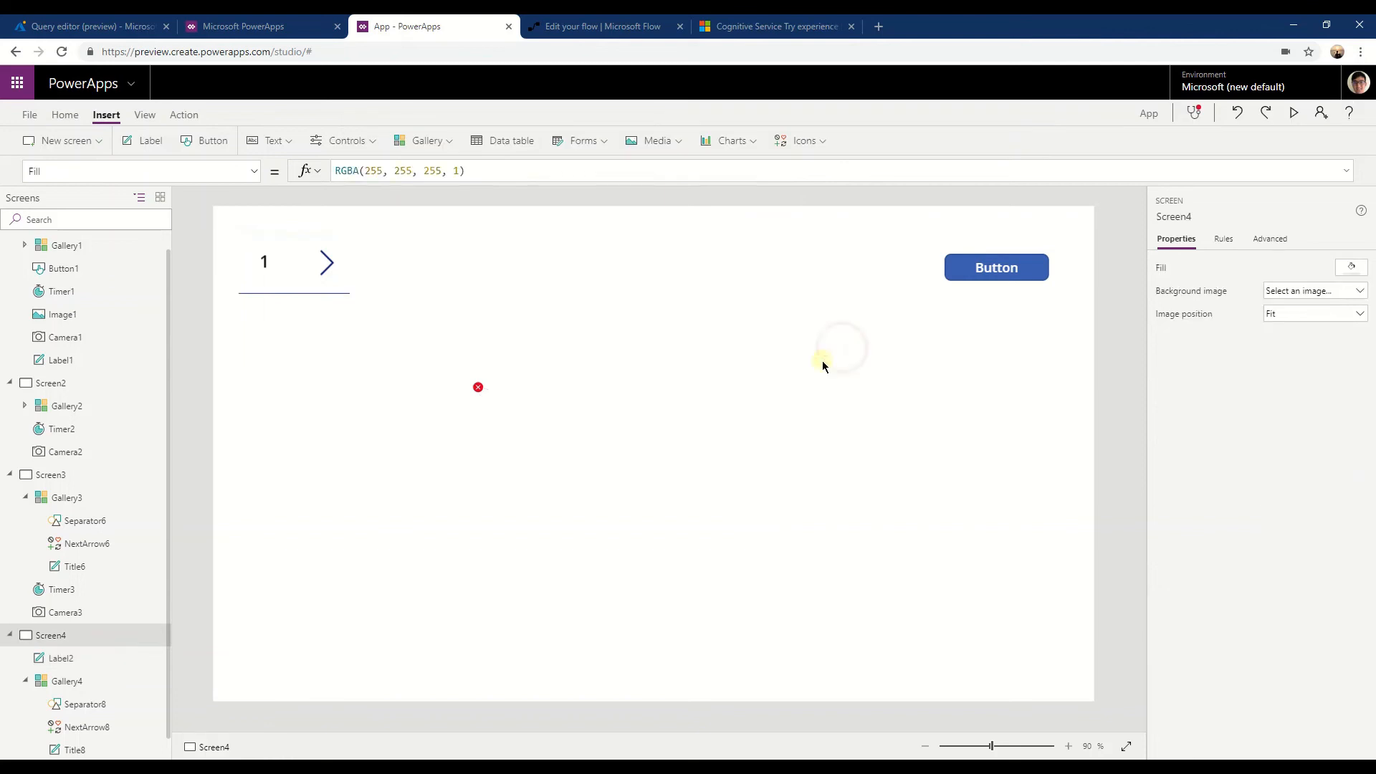
left_click(548, 406)
left_click(1194, 113)
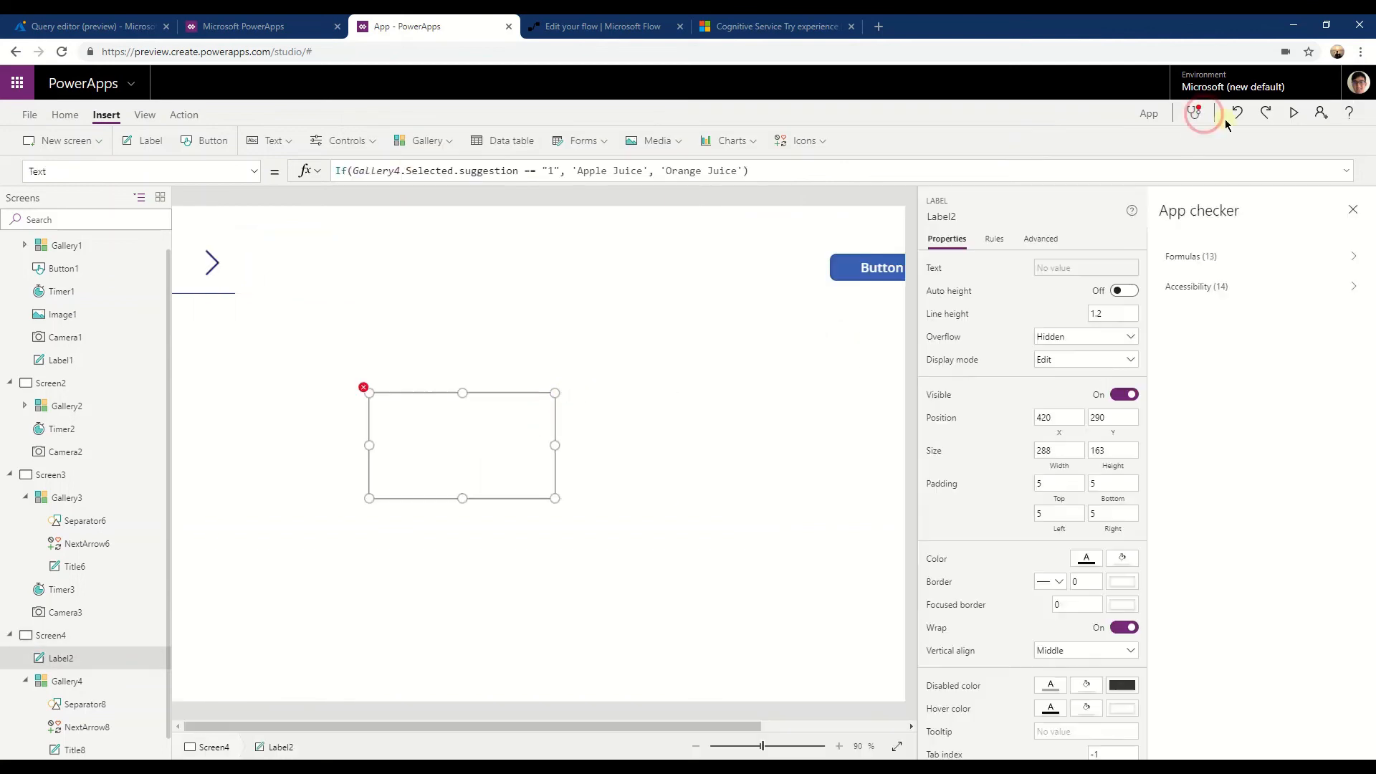
left_click(1248, 254)
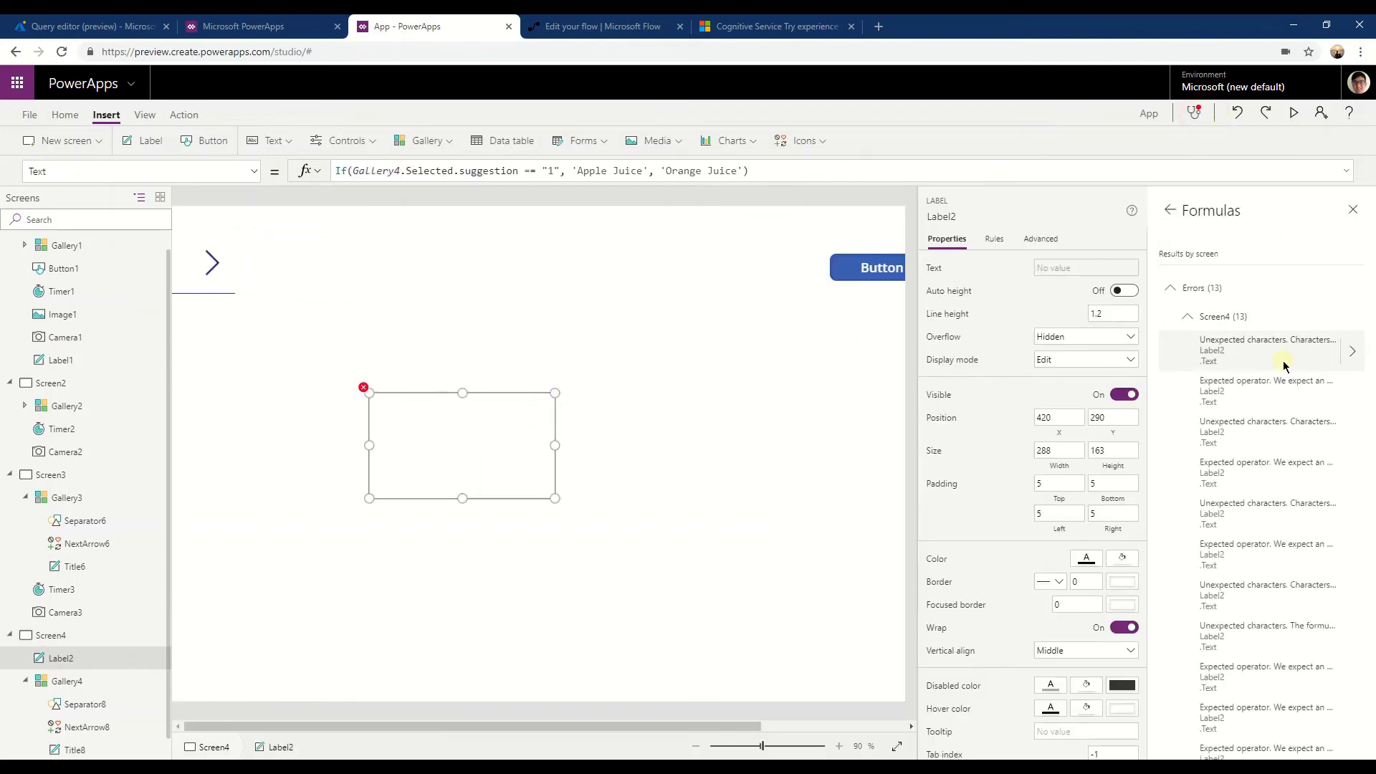
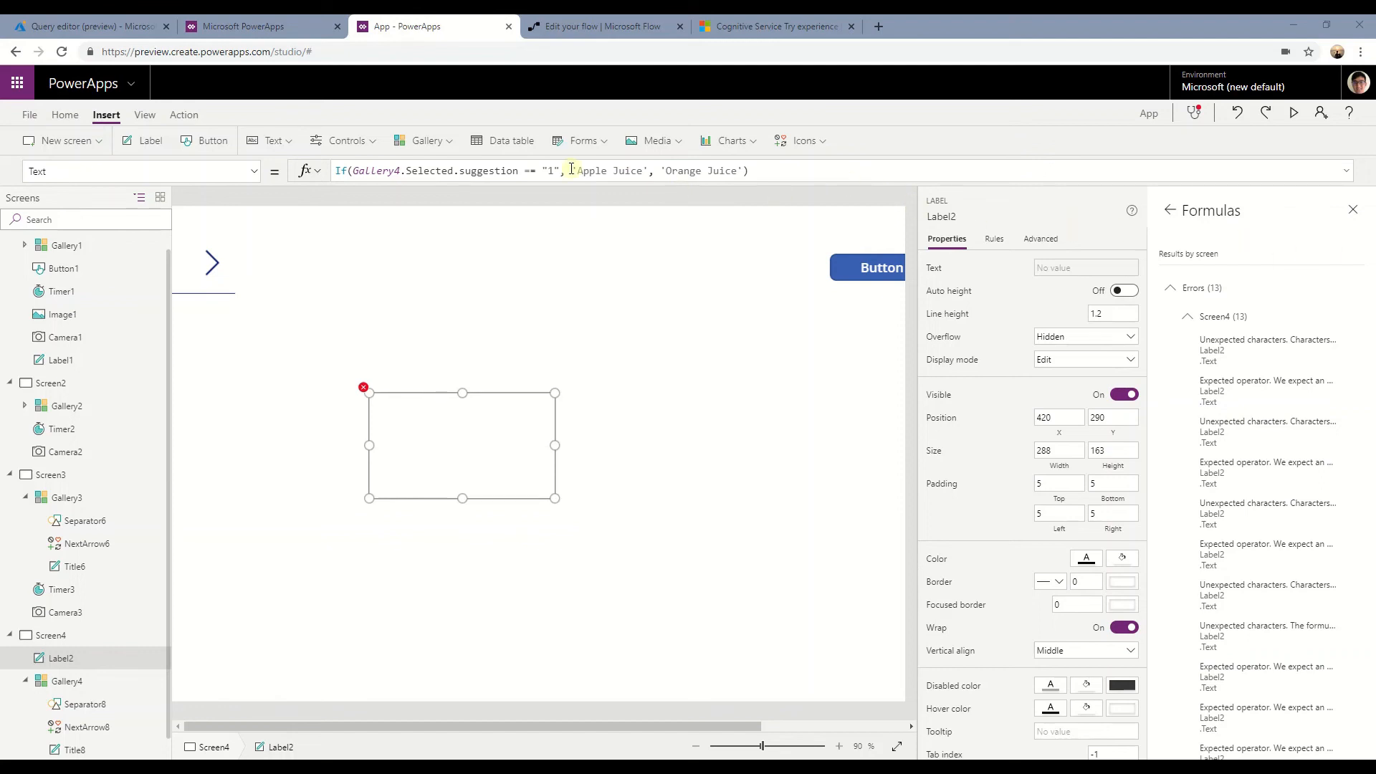
Change == to = and swap the single quotes around Apple Juice and Orange Juice for double quotes
left_click(534, 171)
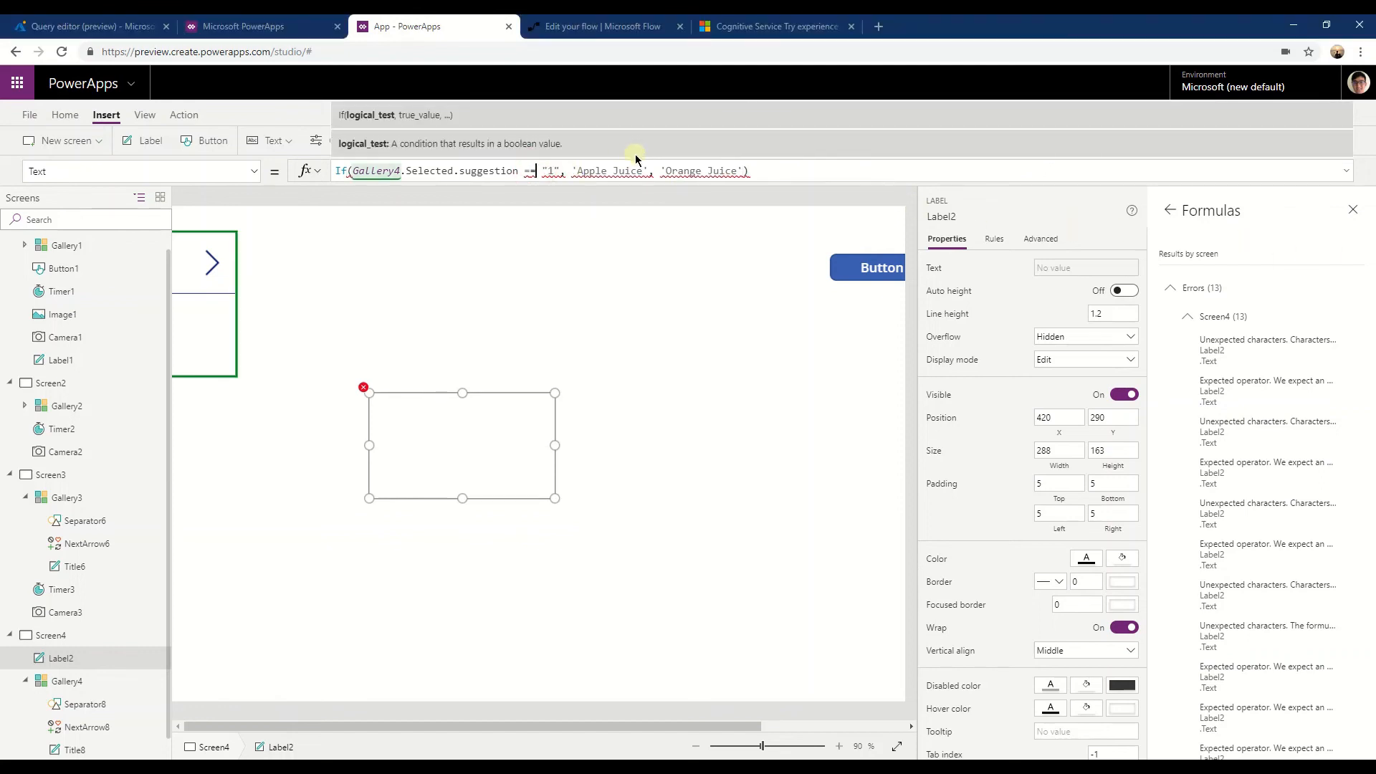
key("BackSpace")
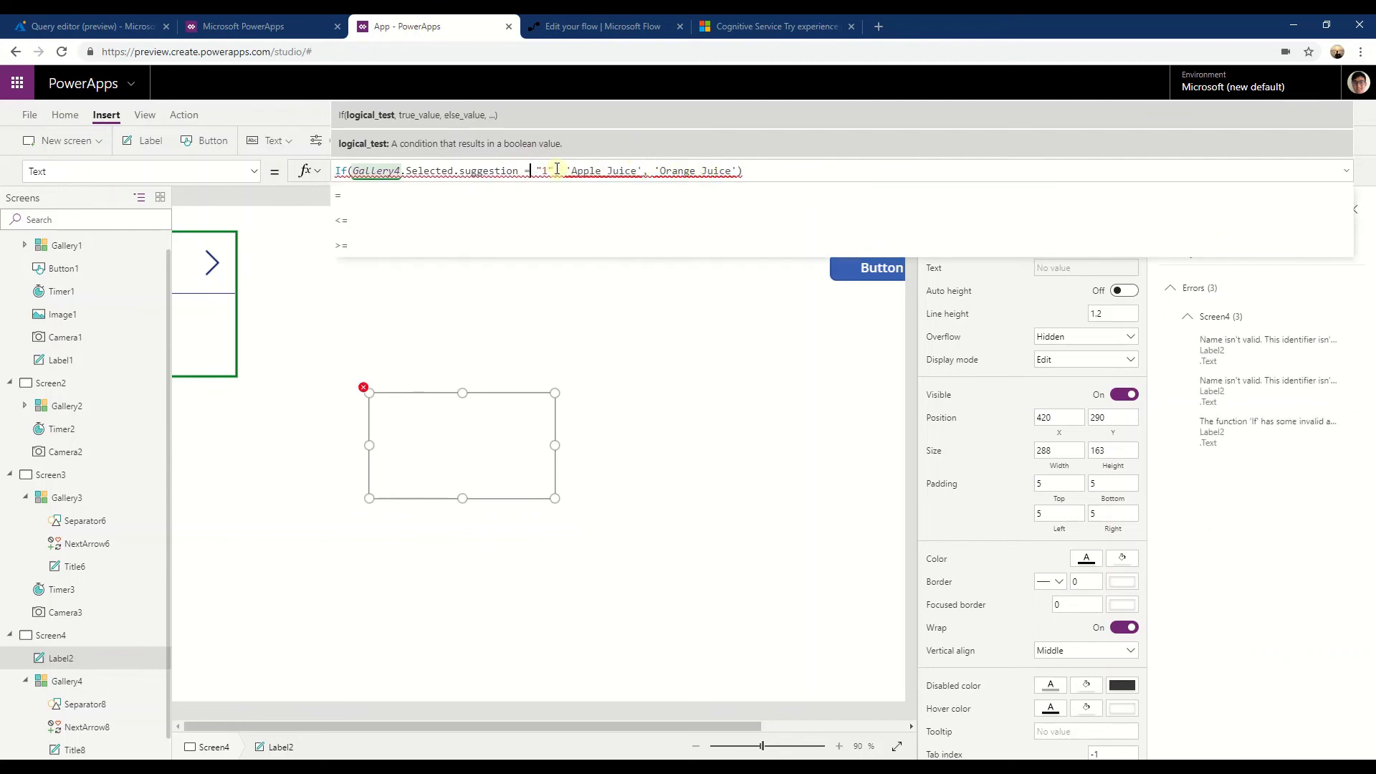
left_click(572, 170)
key("BackSpace")
type("\"")
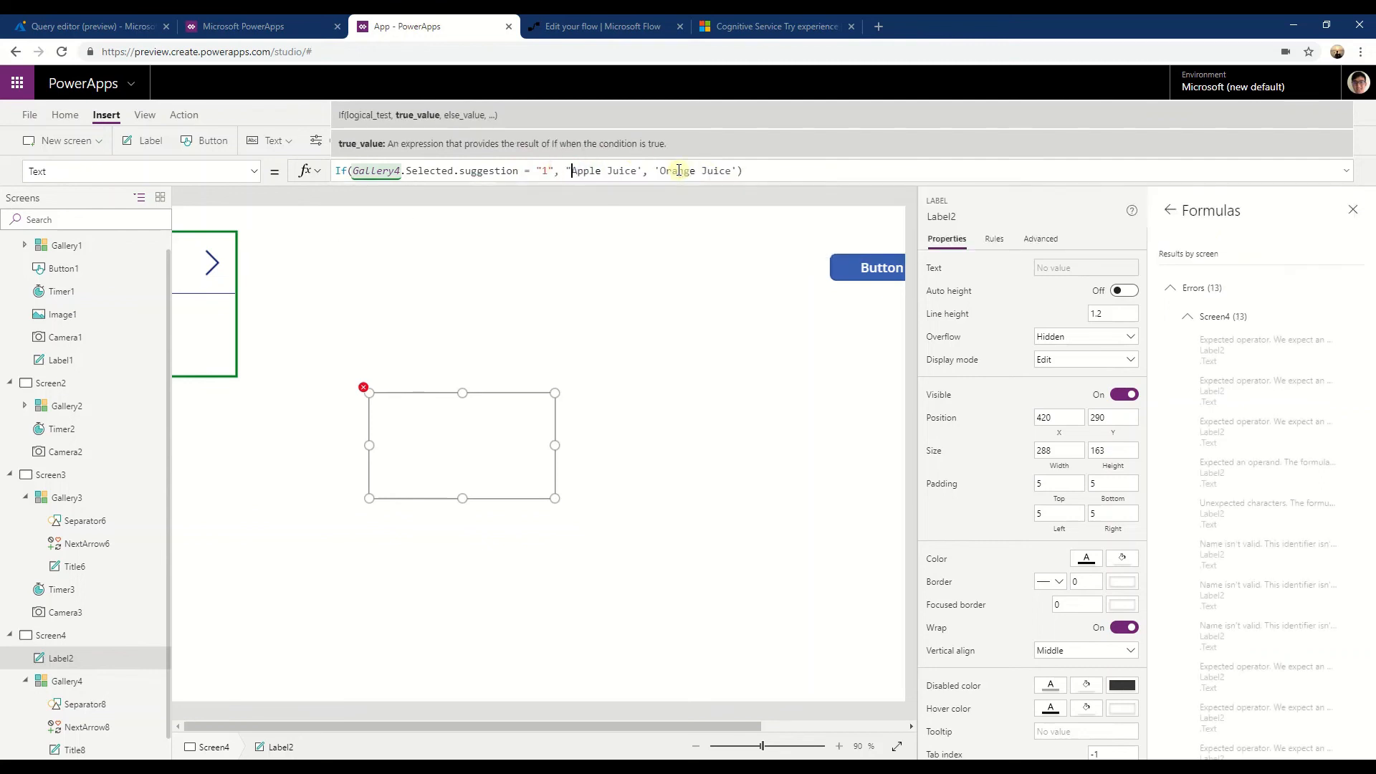
key("Right")
key("Right")
key("Right")
key("Right")
key("Right")
key("Right")
key("Right")
key("Right")
key("Right")
key("Right")
key("Right")
key("BackSpace")
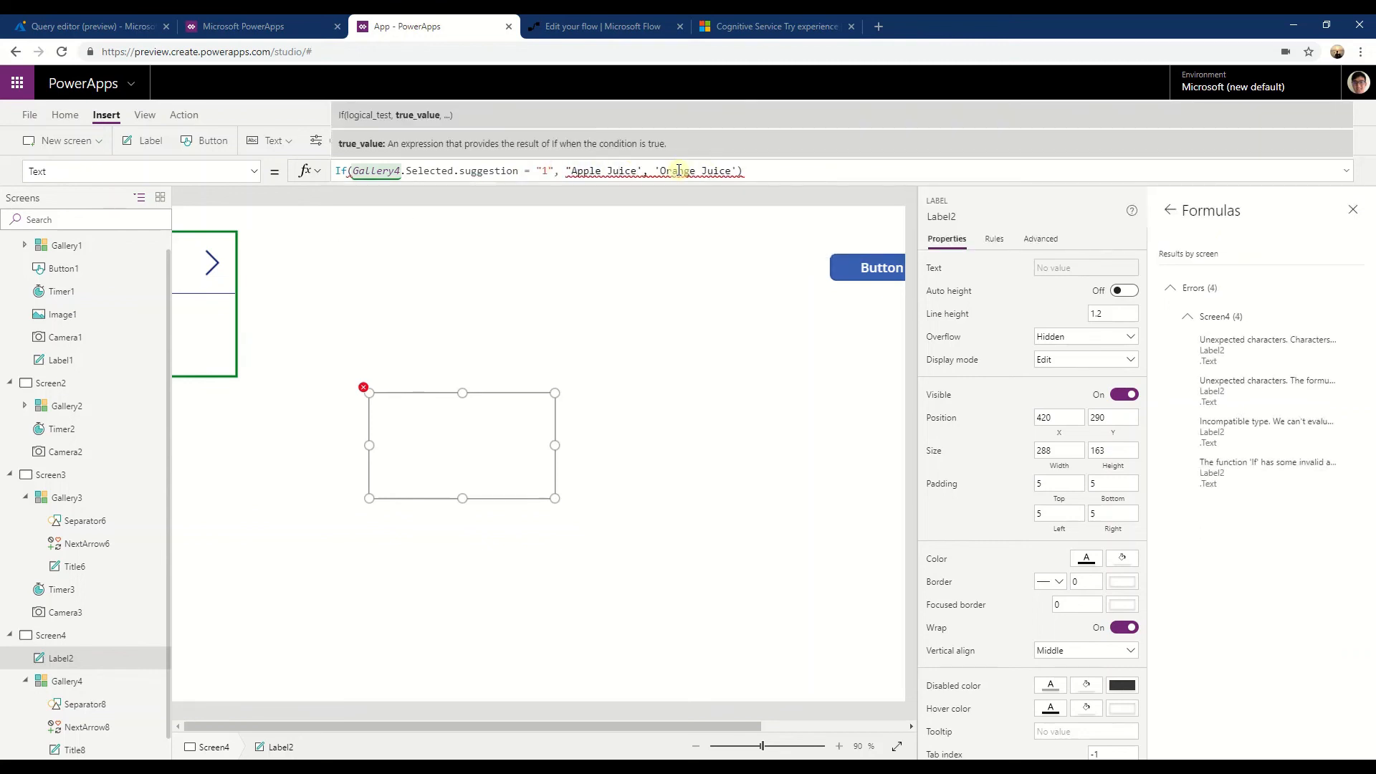
type("\"")
key("Right")
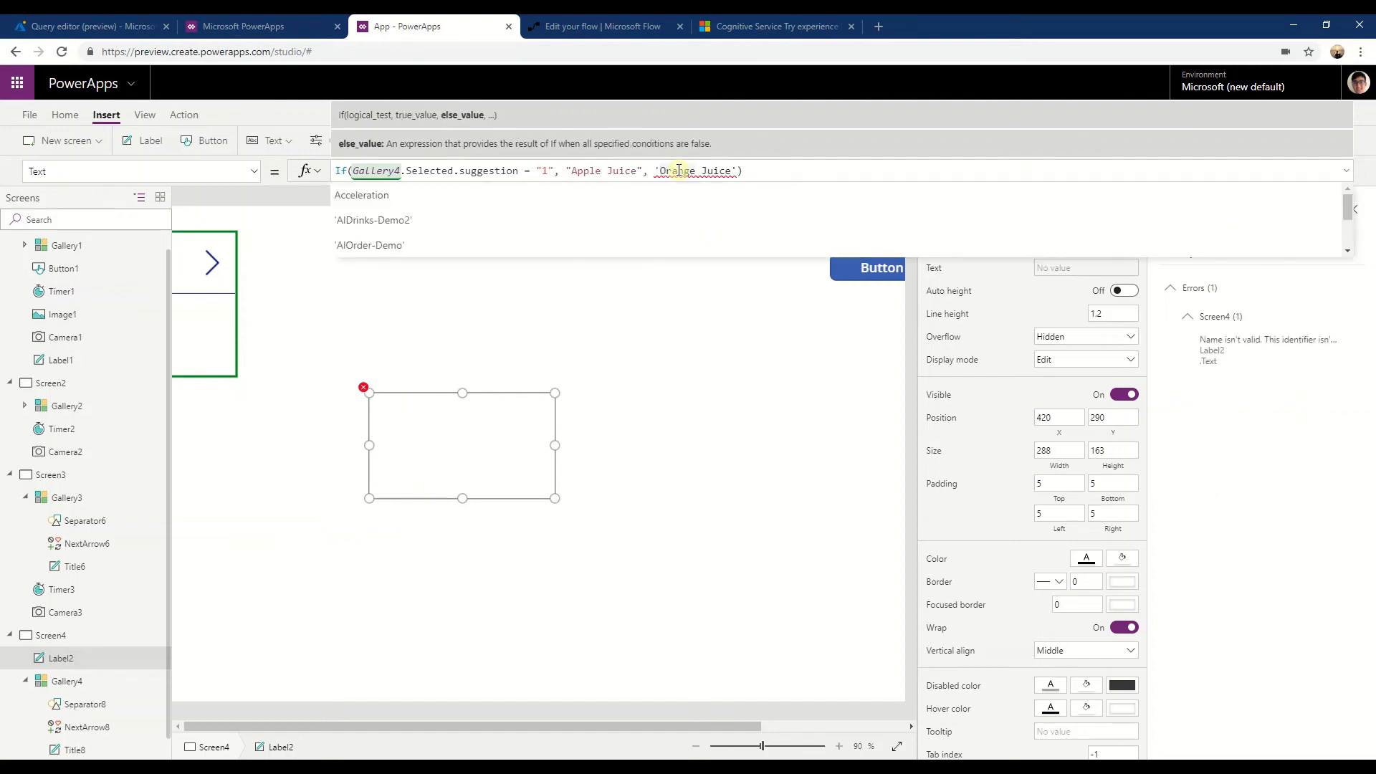
key("BackSpace")
type("\"")
key("Right")
key("Right")
key("Right")
key("Right")
key("Right")
key("Right")
key("Right")
key("Right")
key("Right")
key("Right")
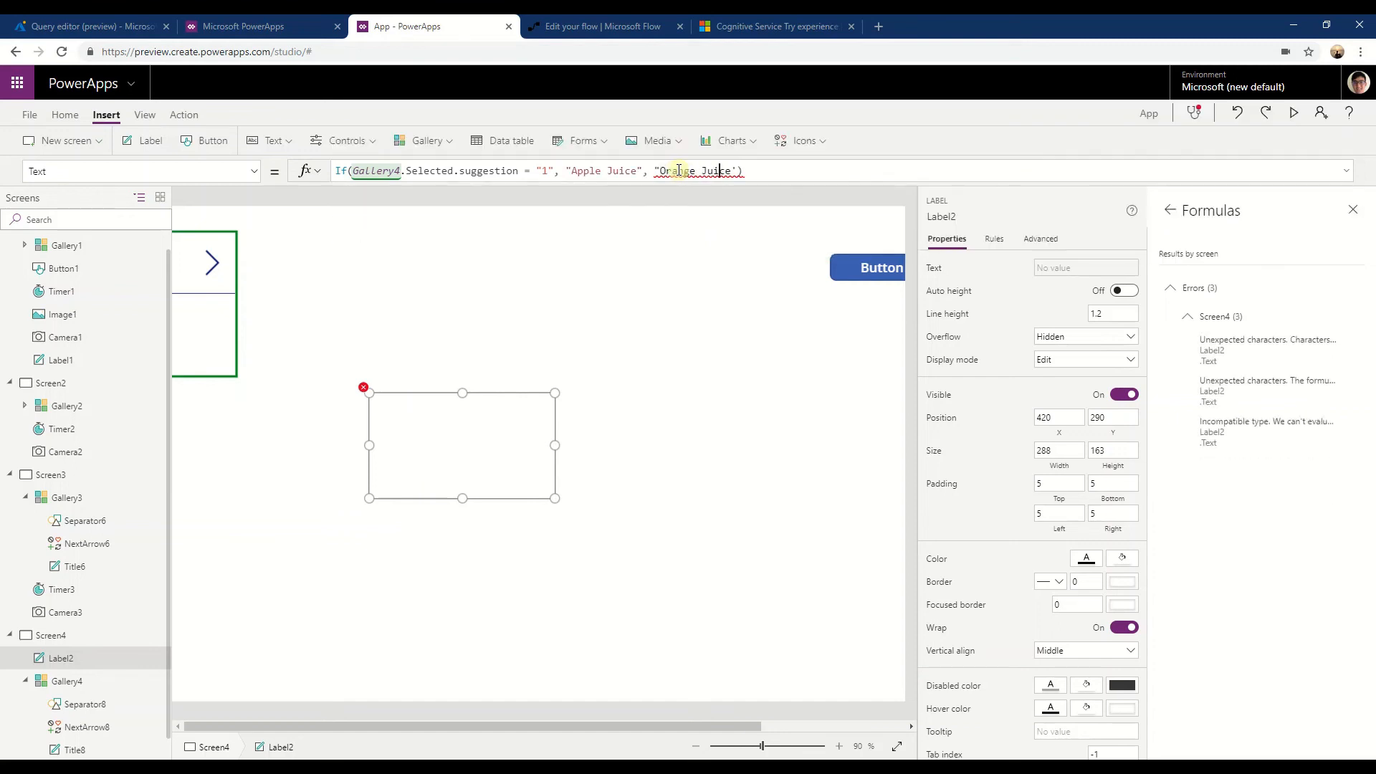
key("BackSpace")
type("\"")
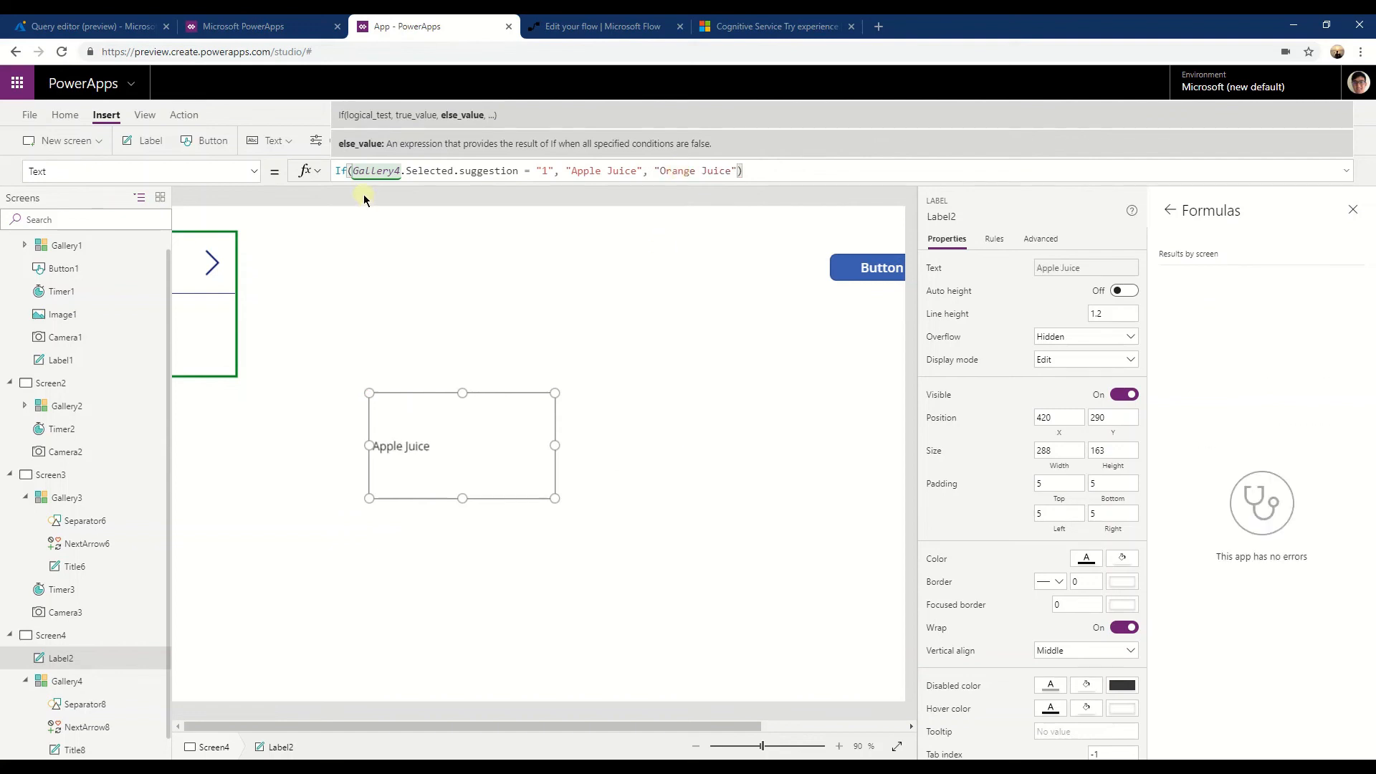
Prefix the formula with "I suggest " & so the label reads 'I suggest Apple Juice'
left_click(335, 171)
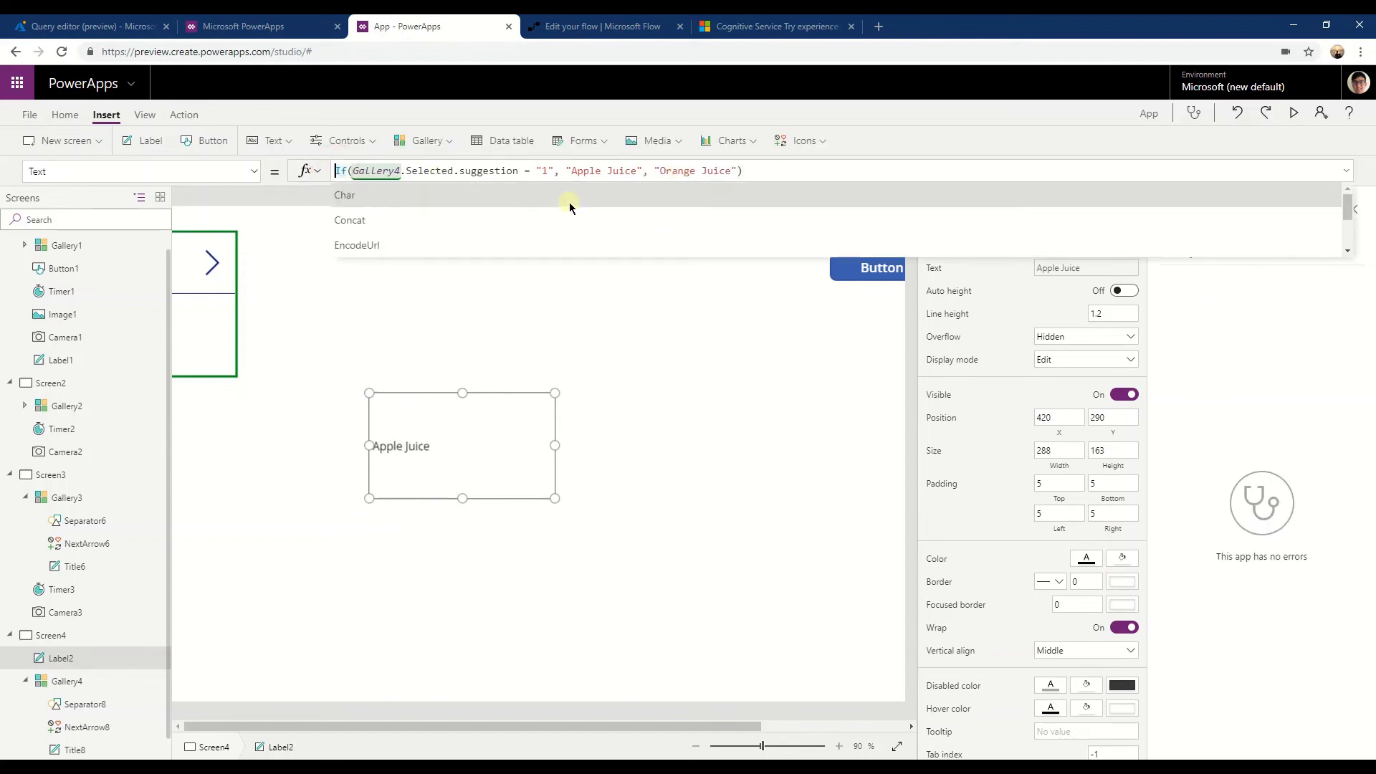
type("\"I su")
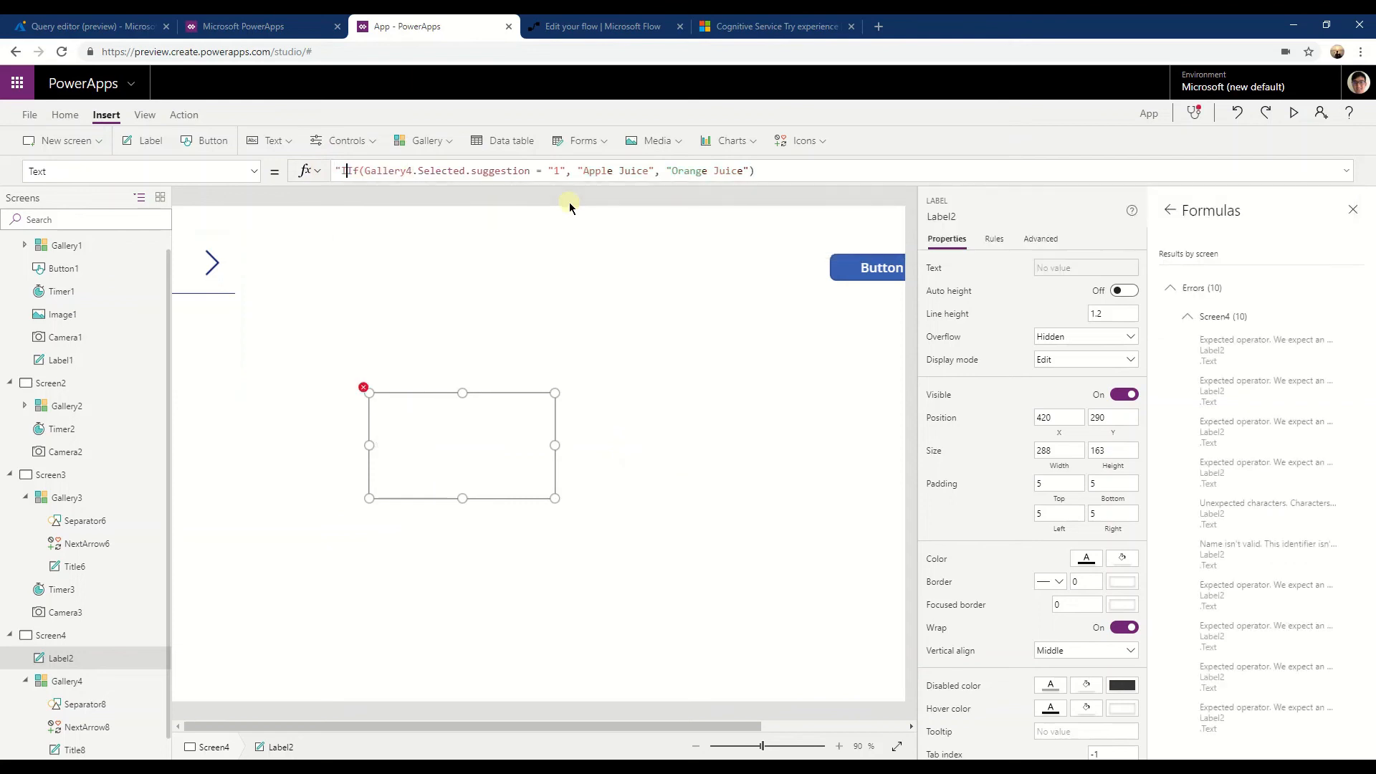
type("ggest \"")
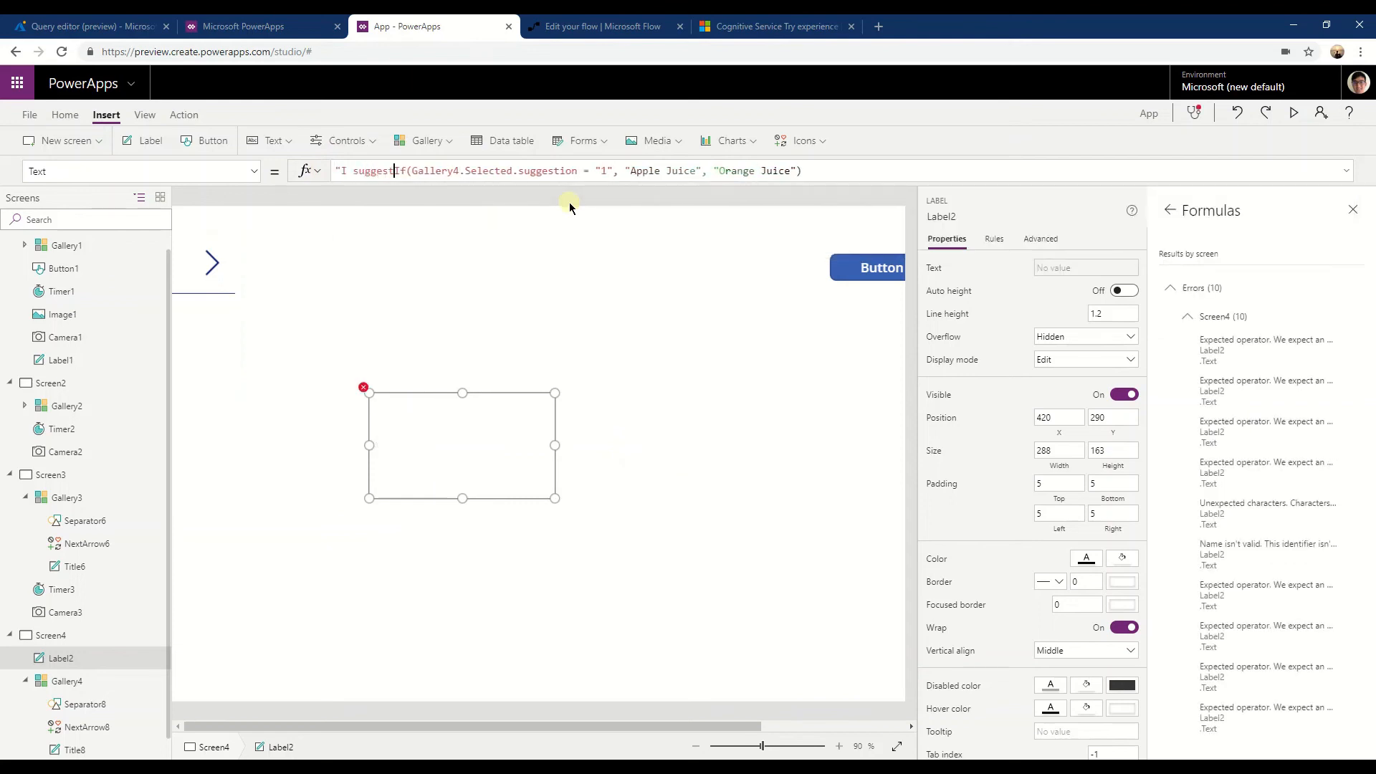
type(" &")
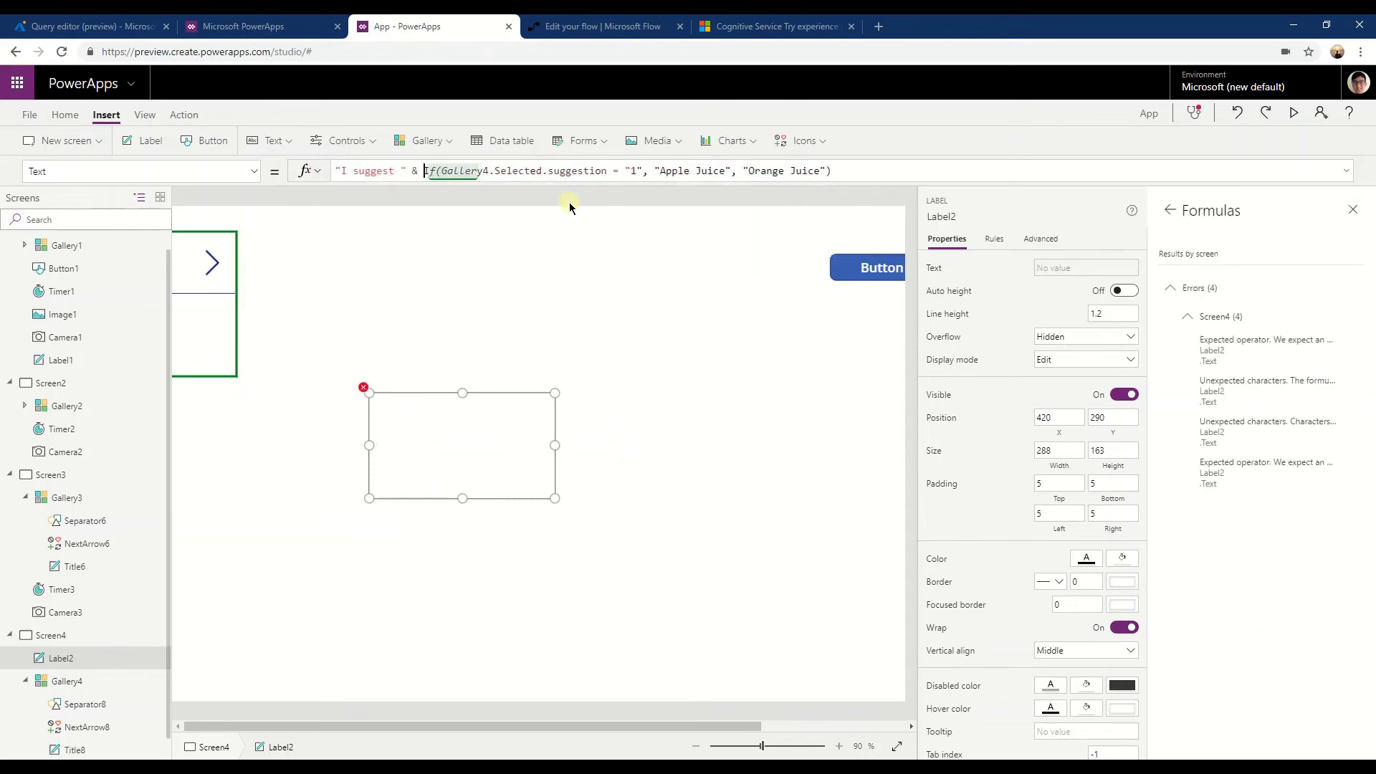
left_click(688, 447)
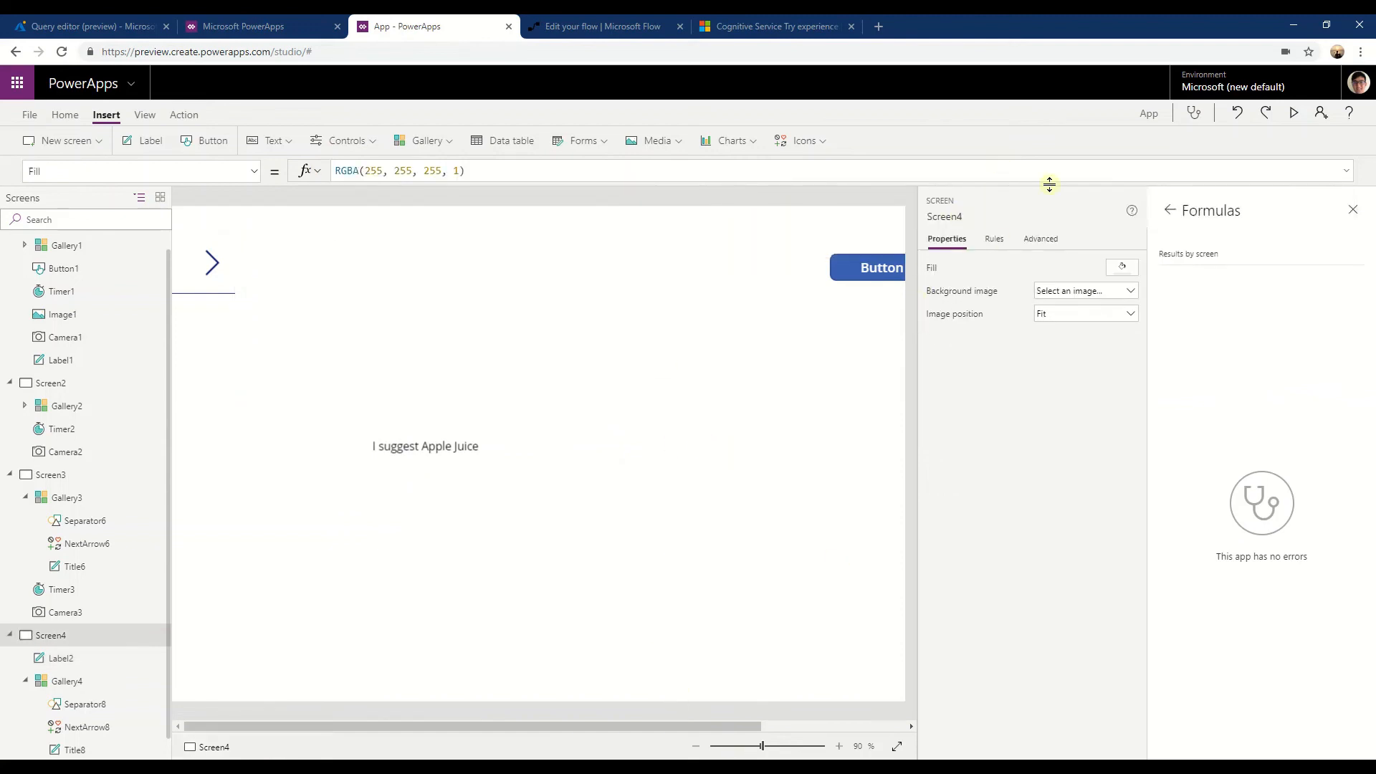
Close the App checker and make the suggestion label's text bold
left_click(1193, 113)
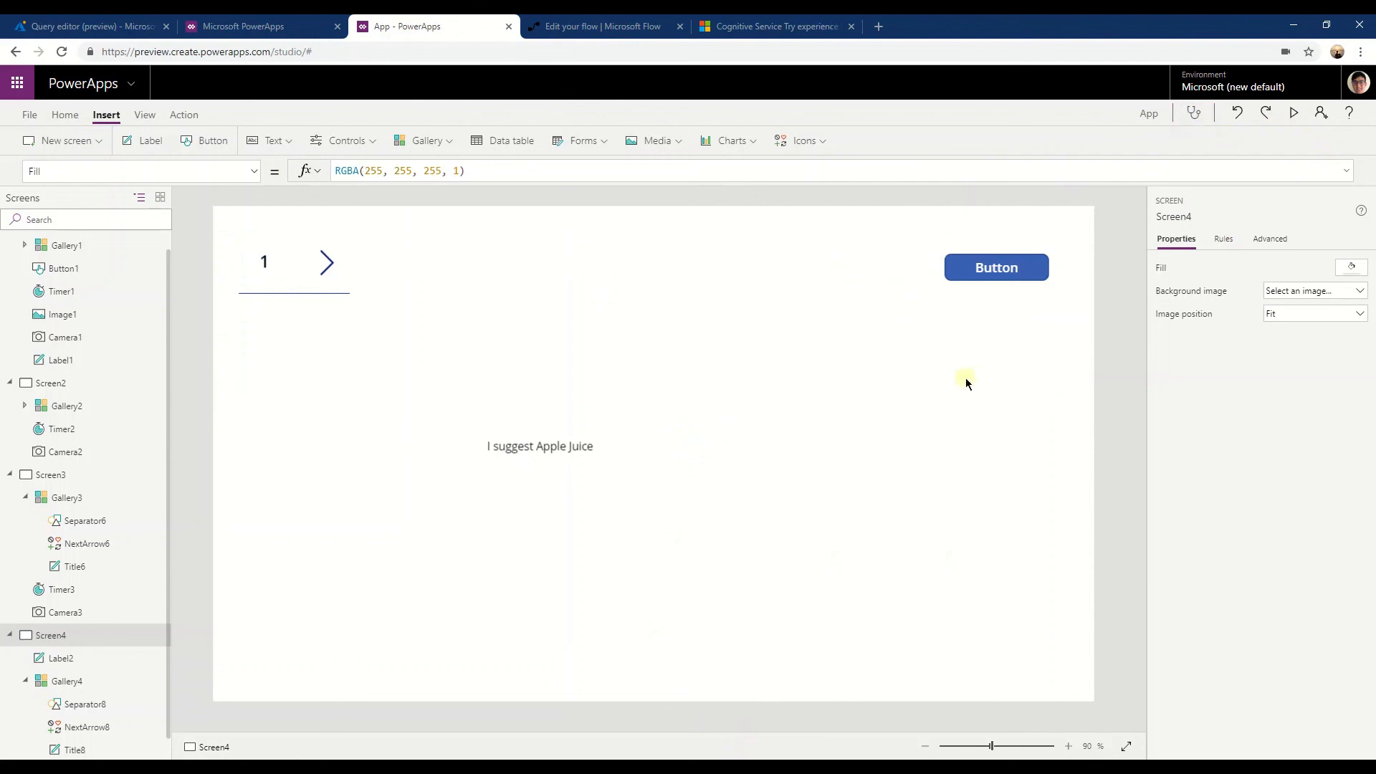
left_click(538, 462)
left_click(71, 115)
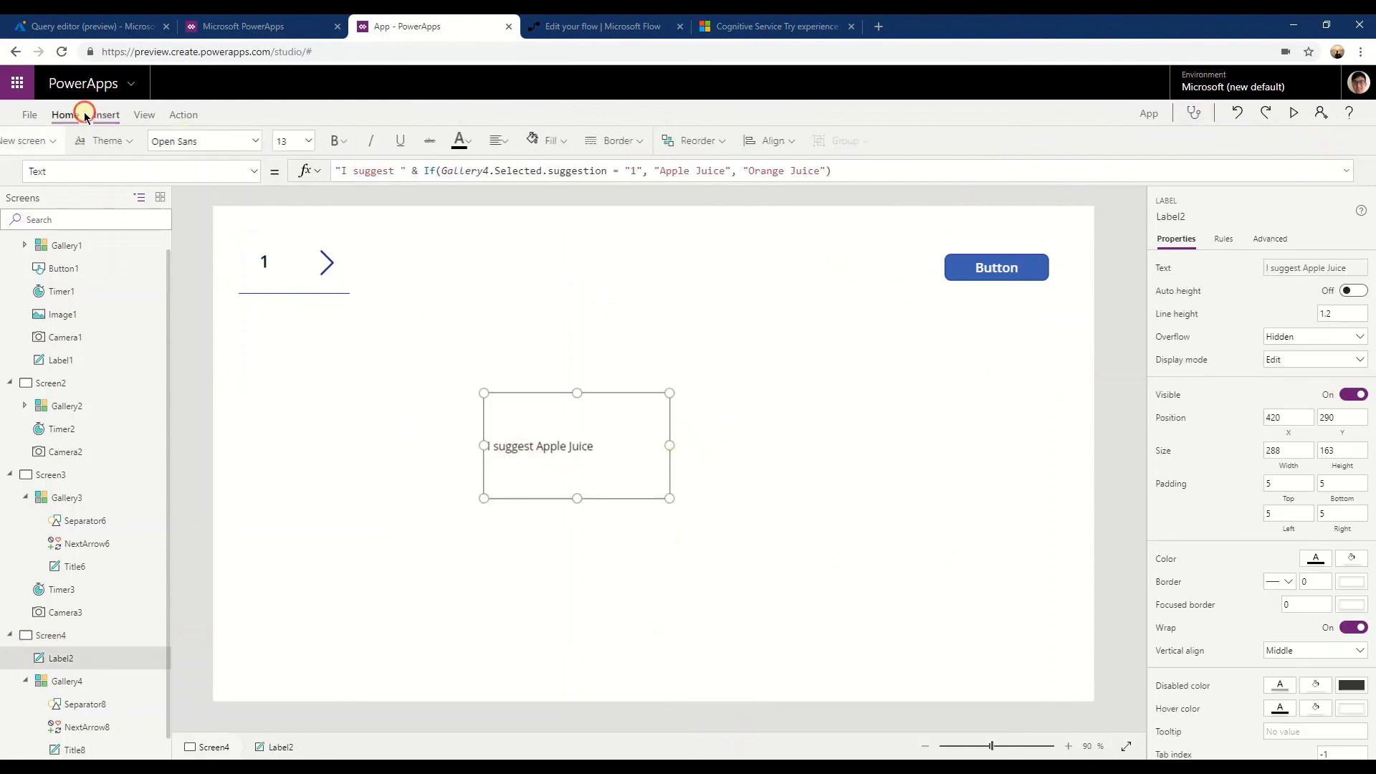
left_click(396, 148)
left_click(403, 171)
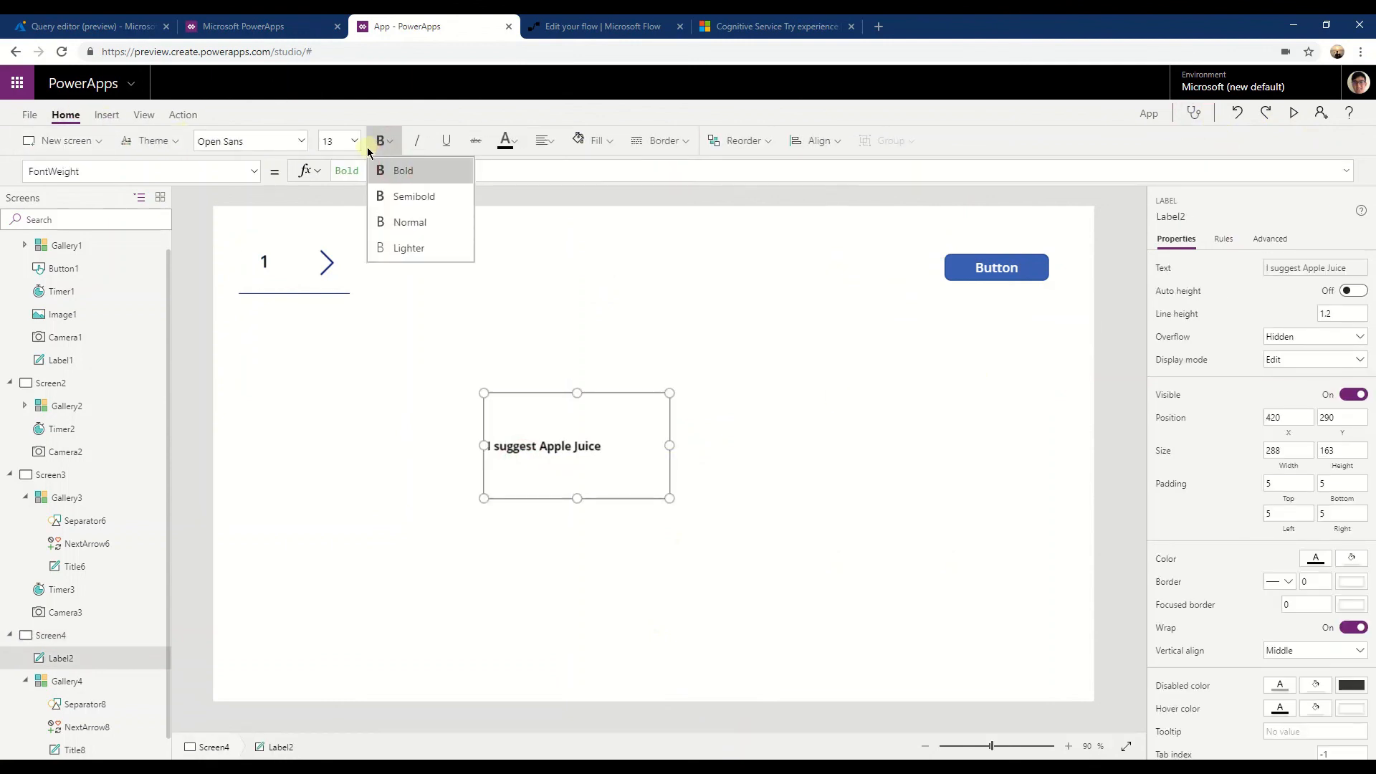
left_click(450, 551)
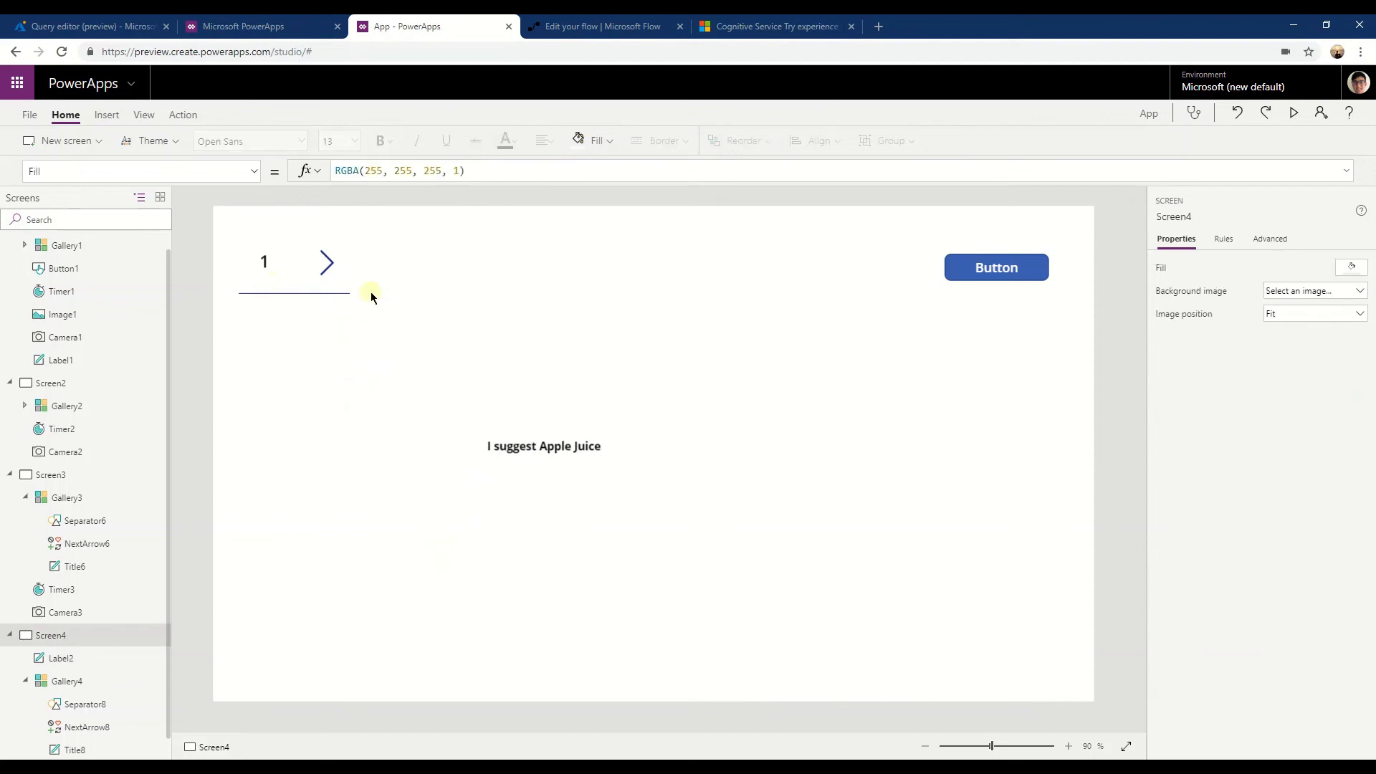
Set the suggestion text size to 40 and stretch the label across the screen width
left_click(544, 459)
left_click(361, 144)
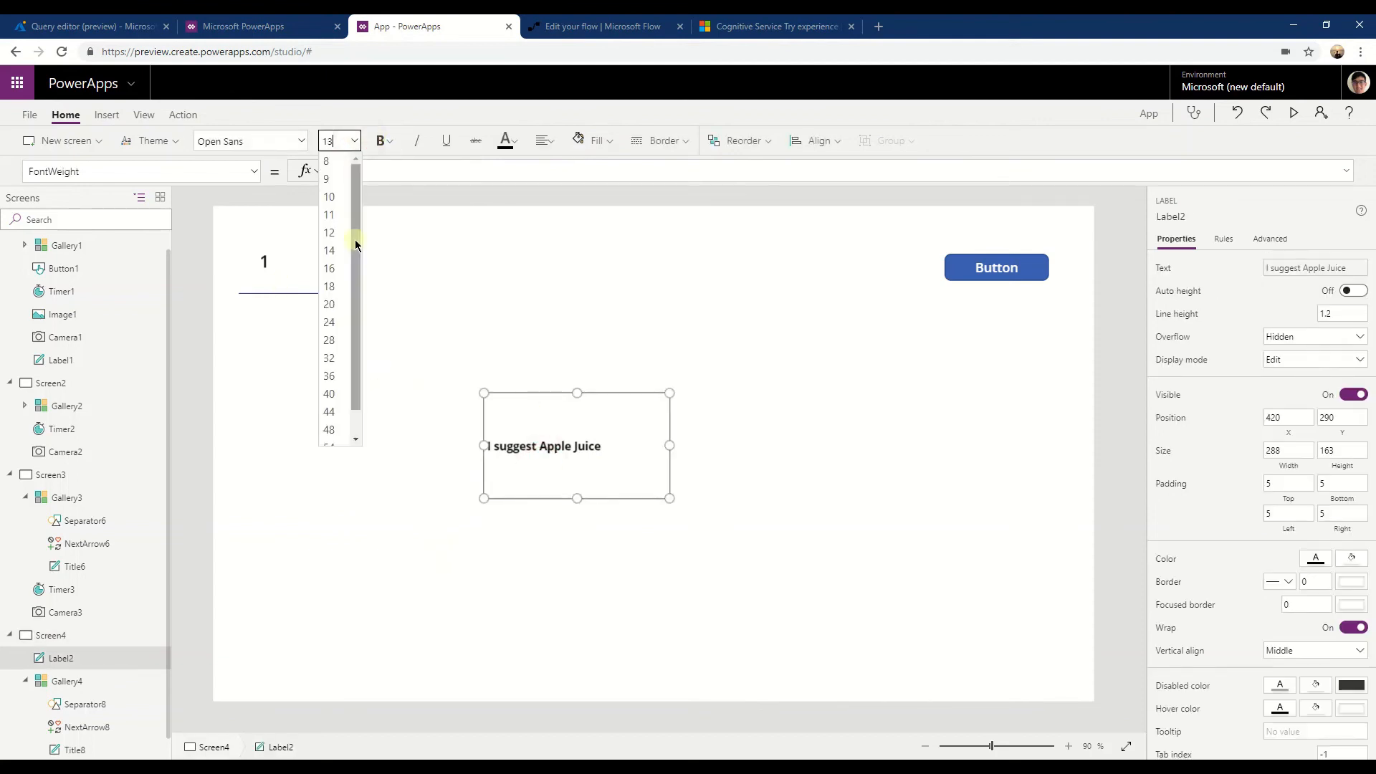
left_click(338, 390)
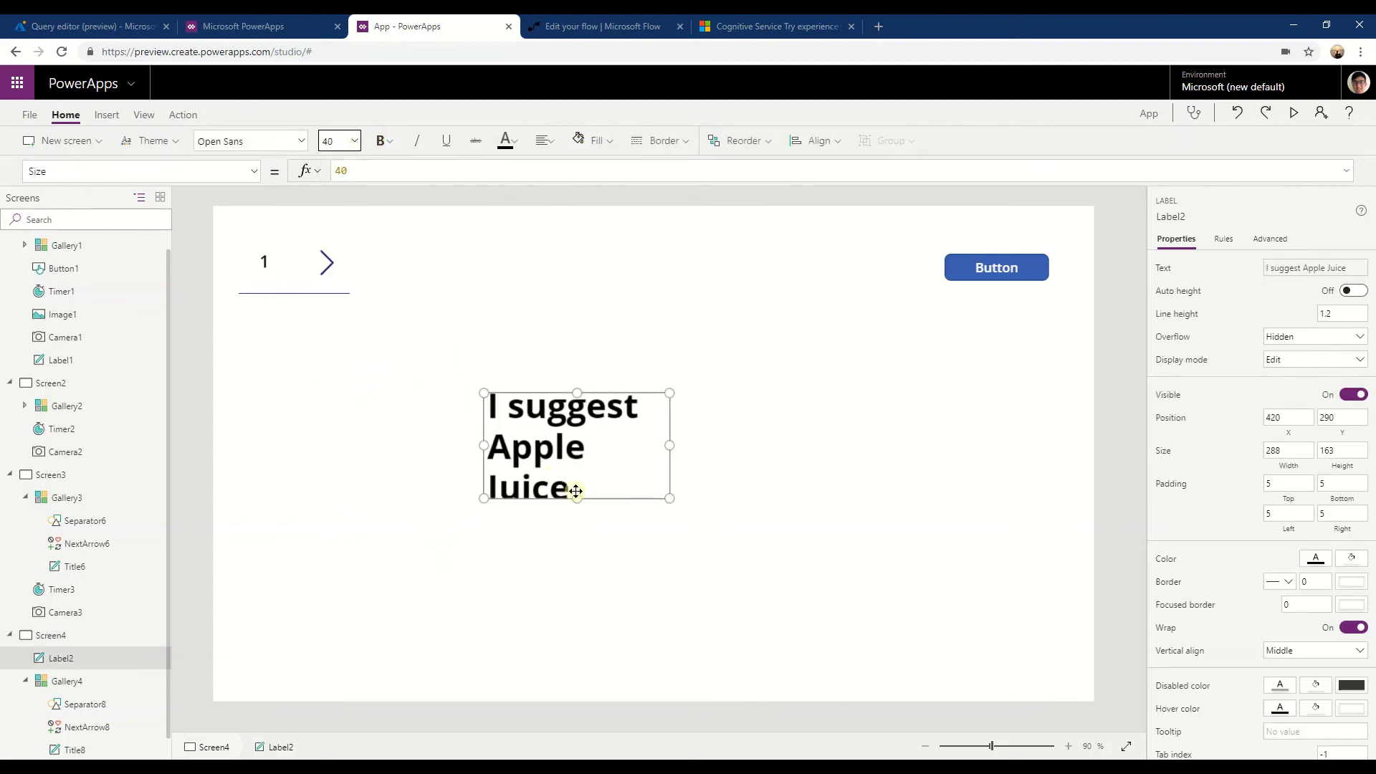
left_click_drag(671, 448, 1094, 445)
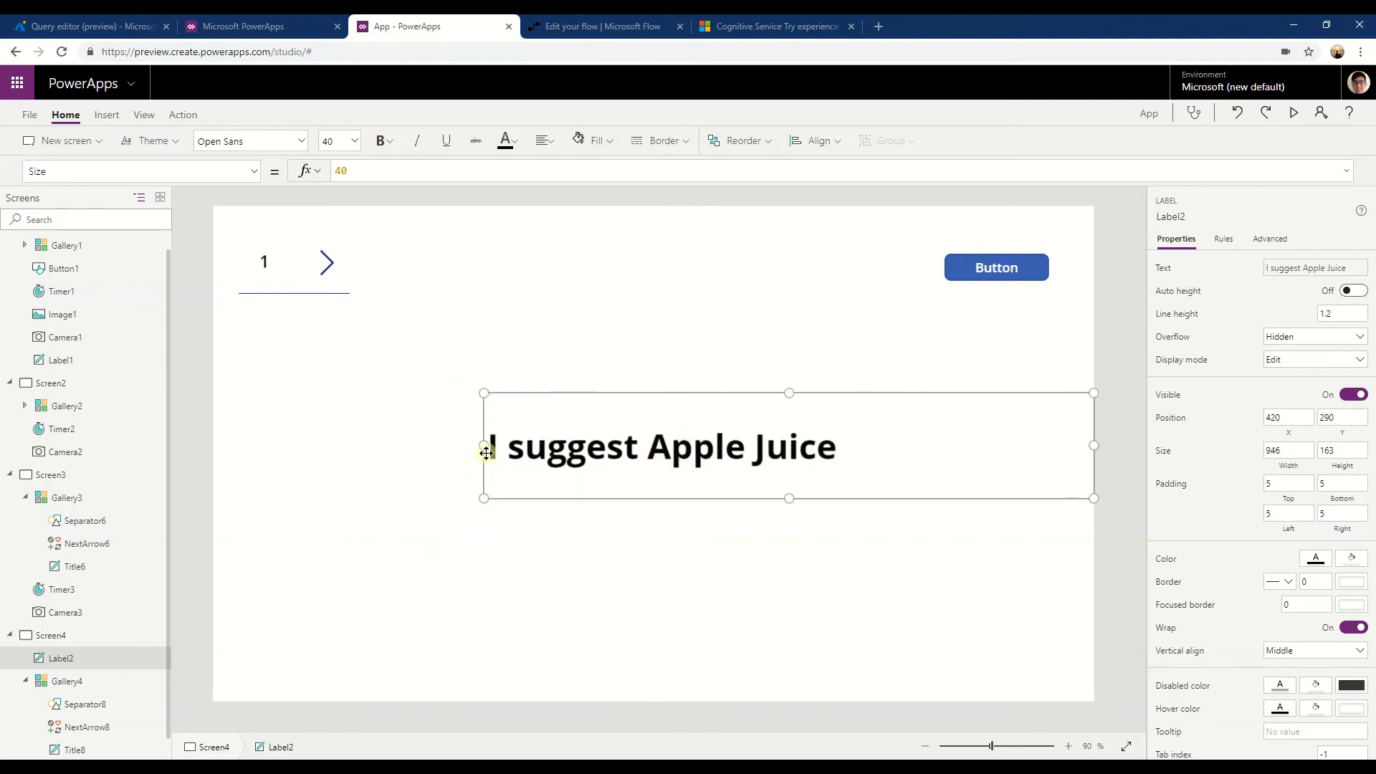
left_click_drag(481, 446, 214, 445)
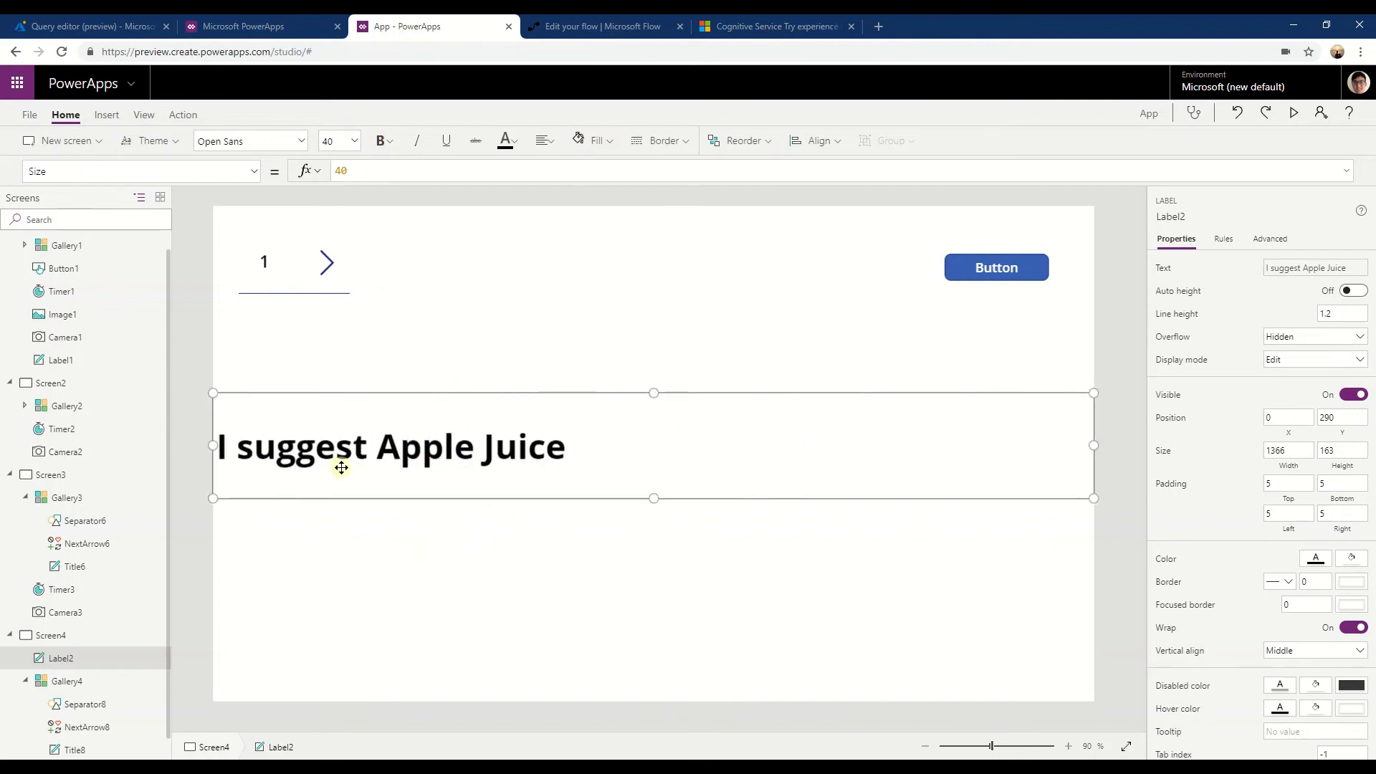
scroll(76, 323, "up", 1)
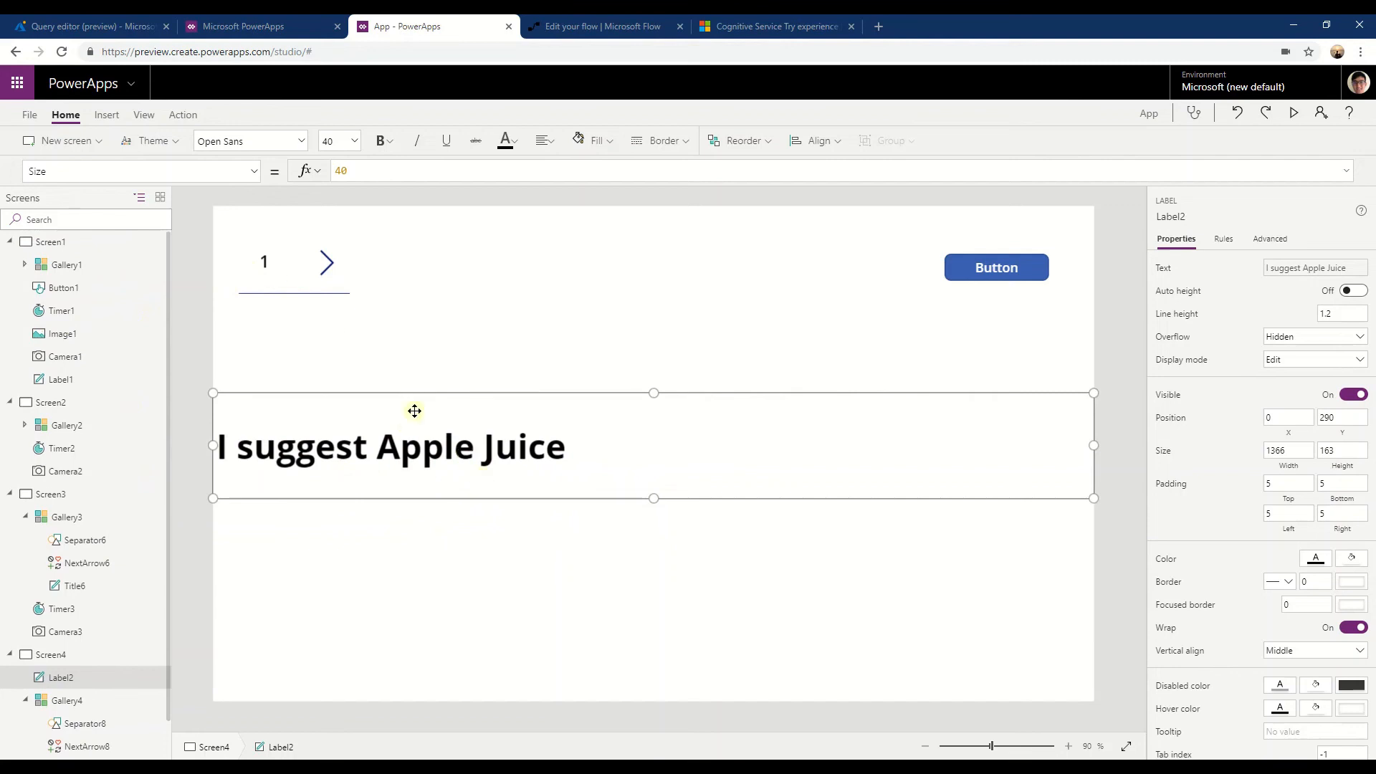
scroll(134, 565, "down", 1)
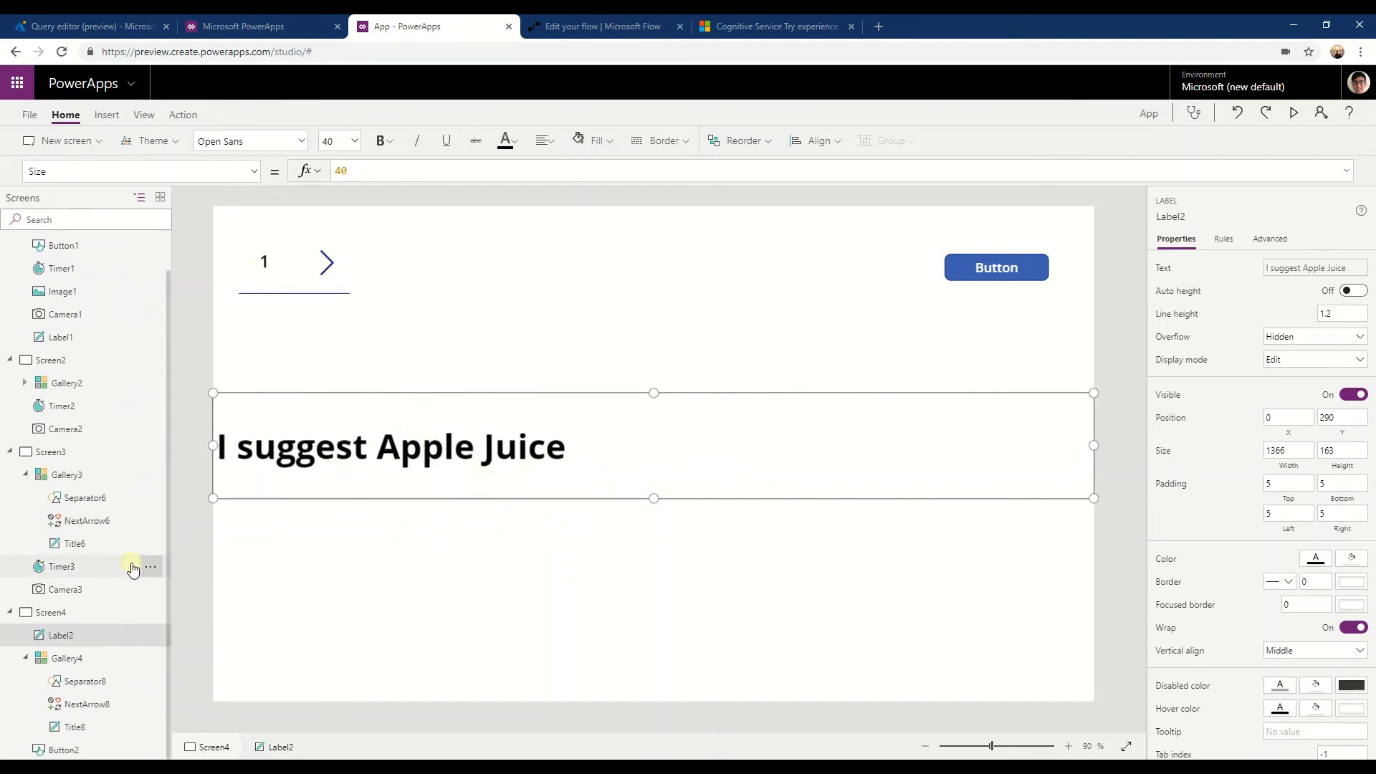
scroll(132, 564, "up", 1)
Center-align the 'I suggest Apple Juice' label text horizontally
left_click(476, 566)
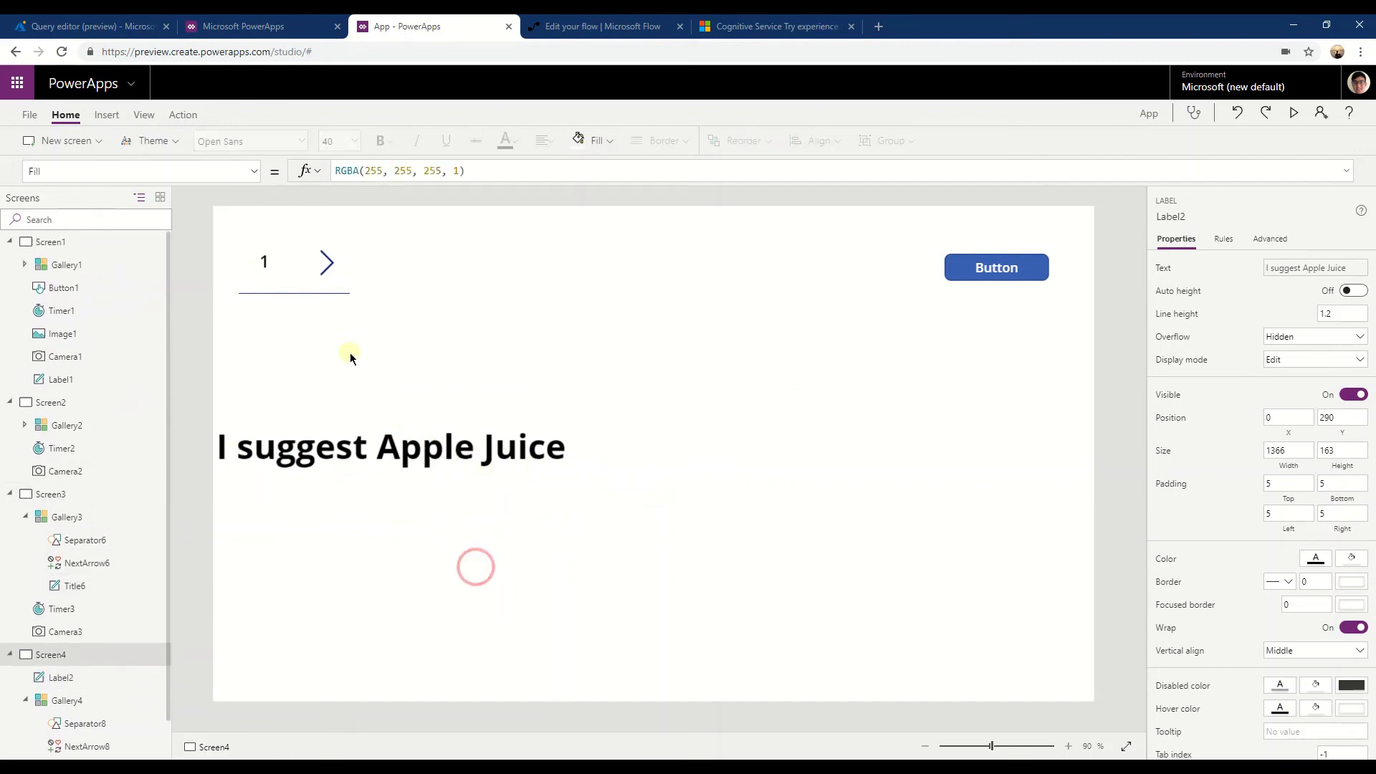
left_click(445, 428)
left_click(571, 592)
left_click(408, 491)
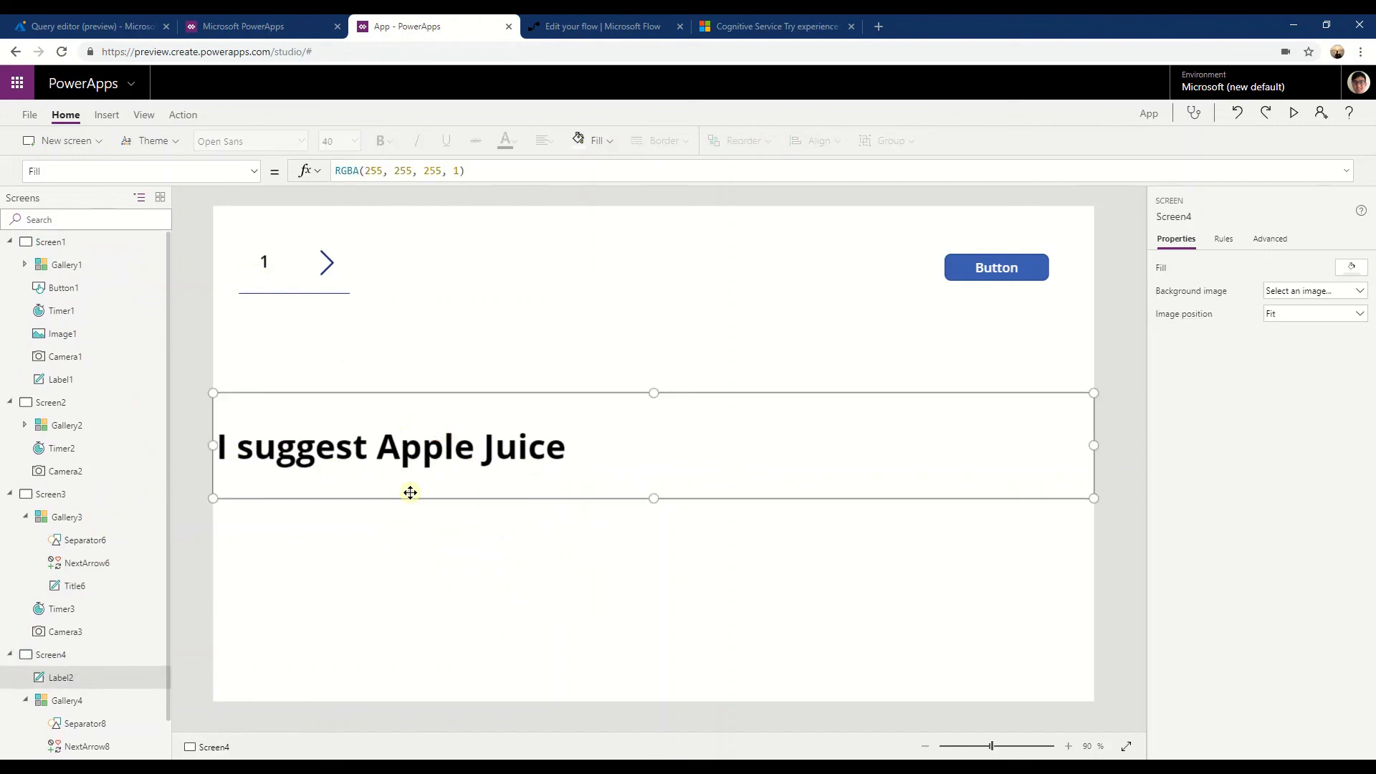
left_click(458, 559)
left_click(384, 462)
left_click(543, 141)
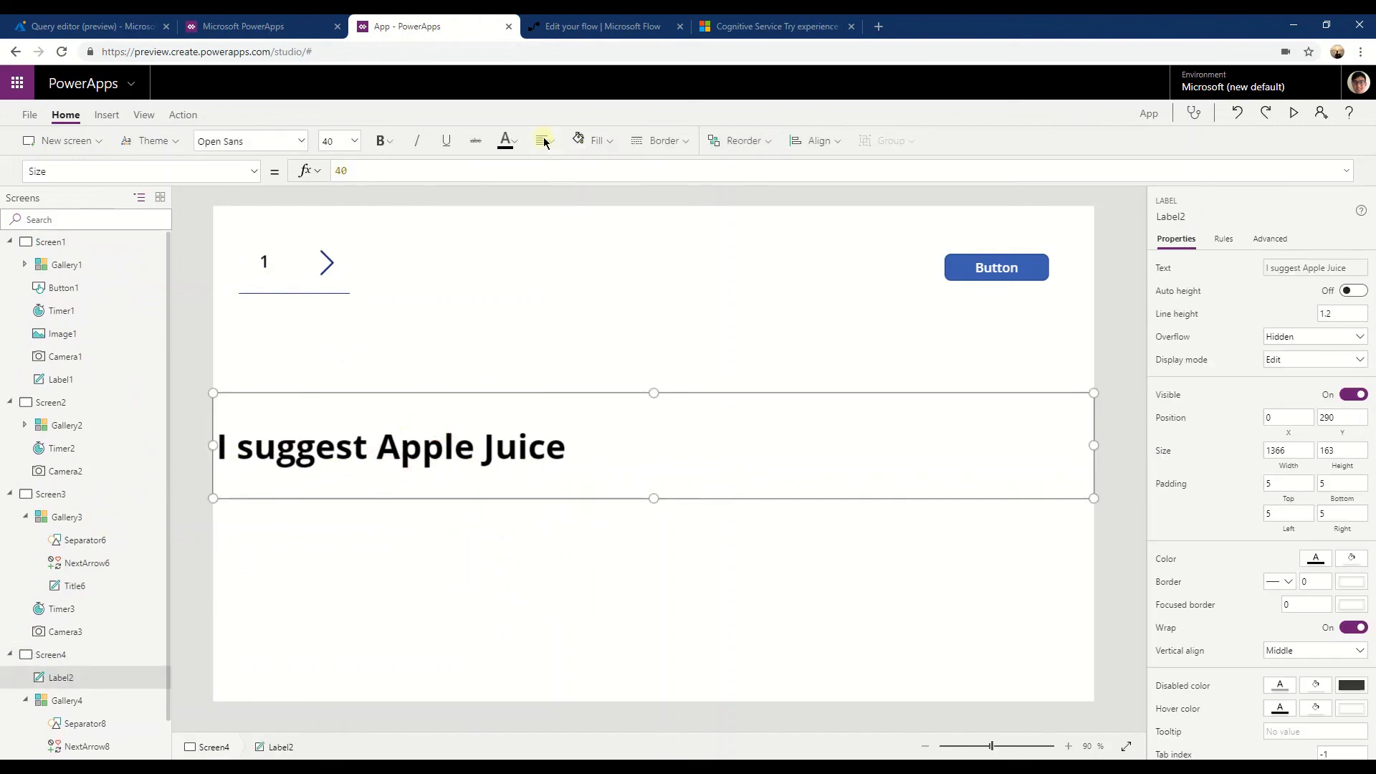
left_click(568, 196)
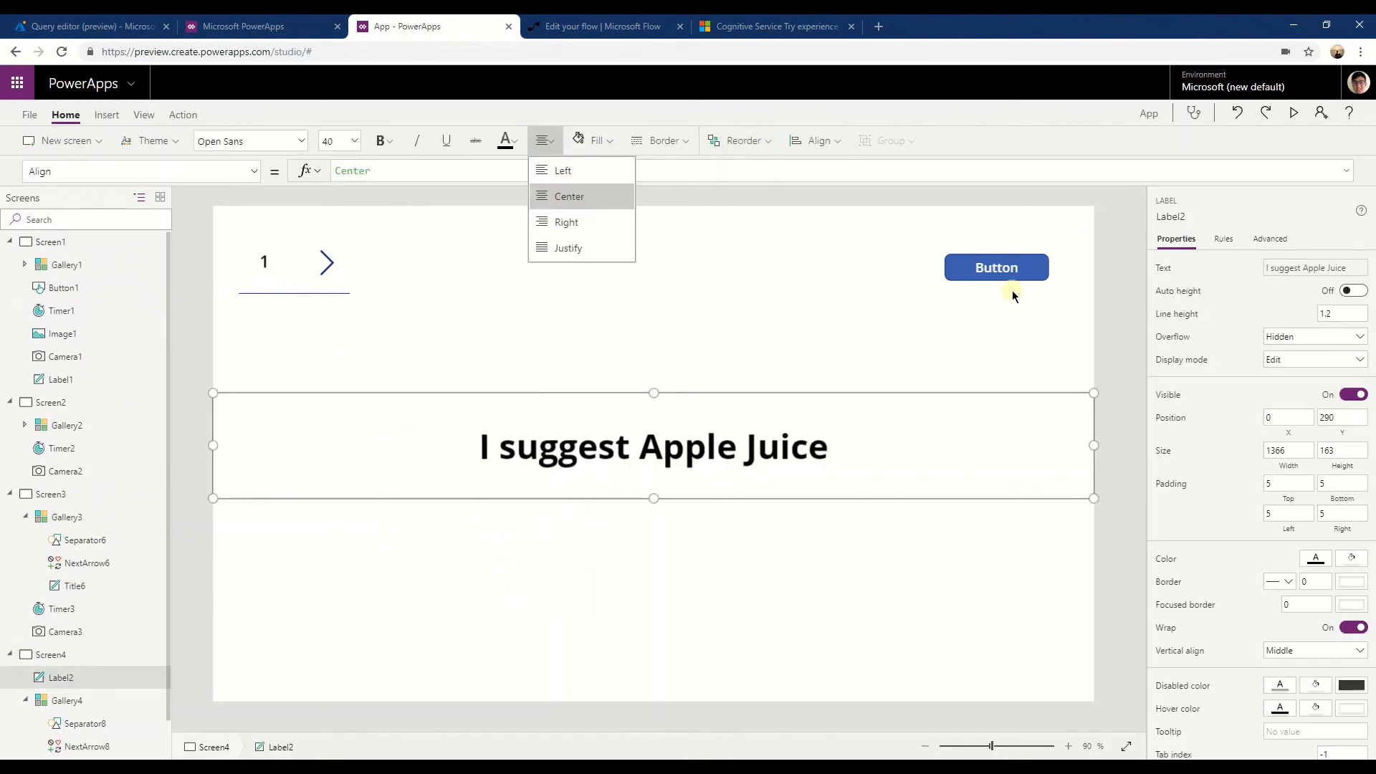
left_click(852, 628)
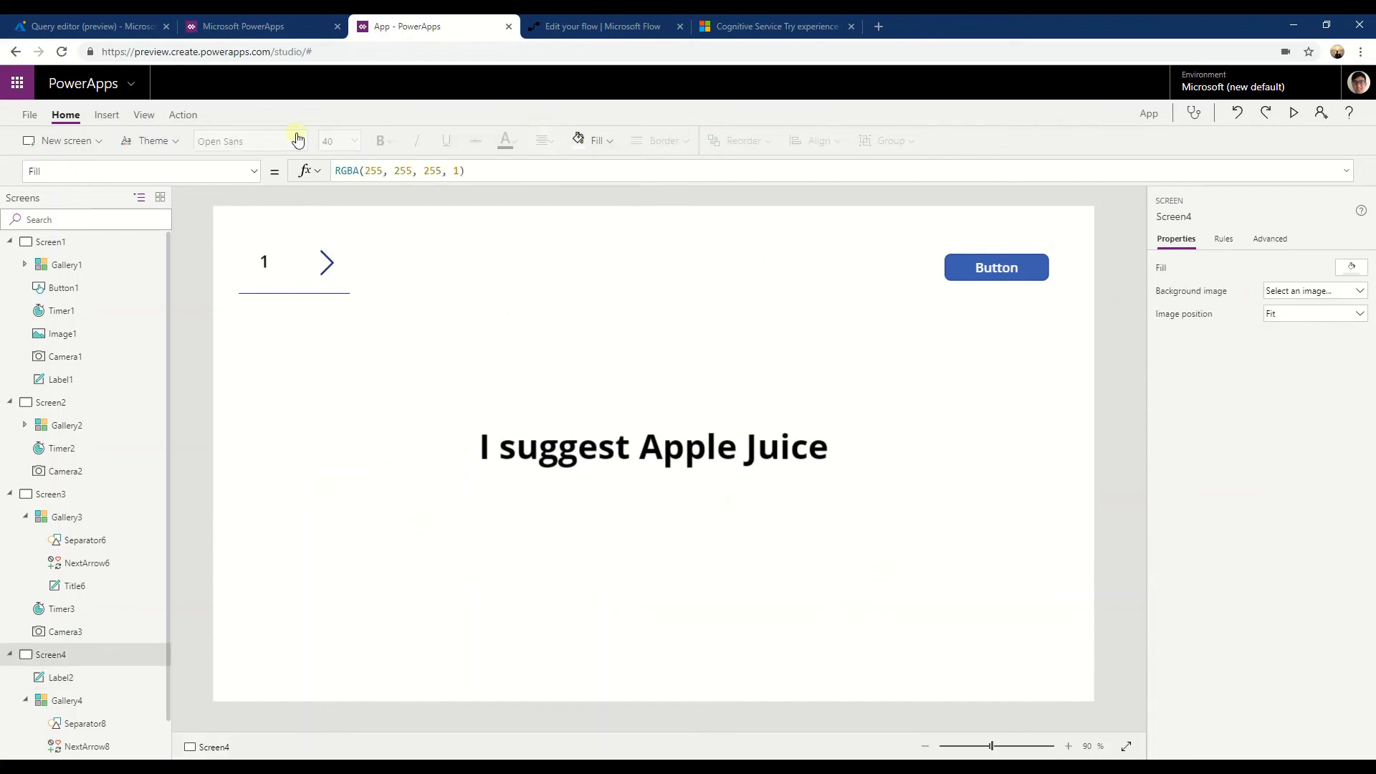
Insert a Timer, place it at Screen4's bottom-left, and select its 60000 Duration value
left_click(109, 117)
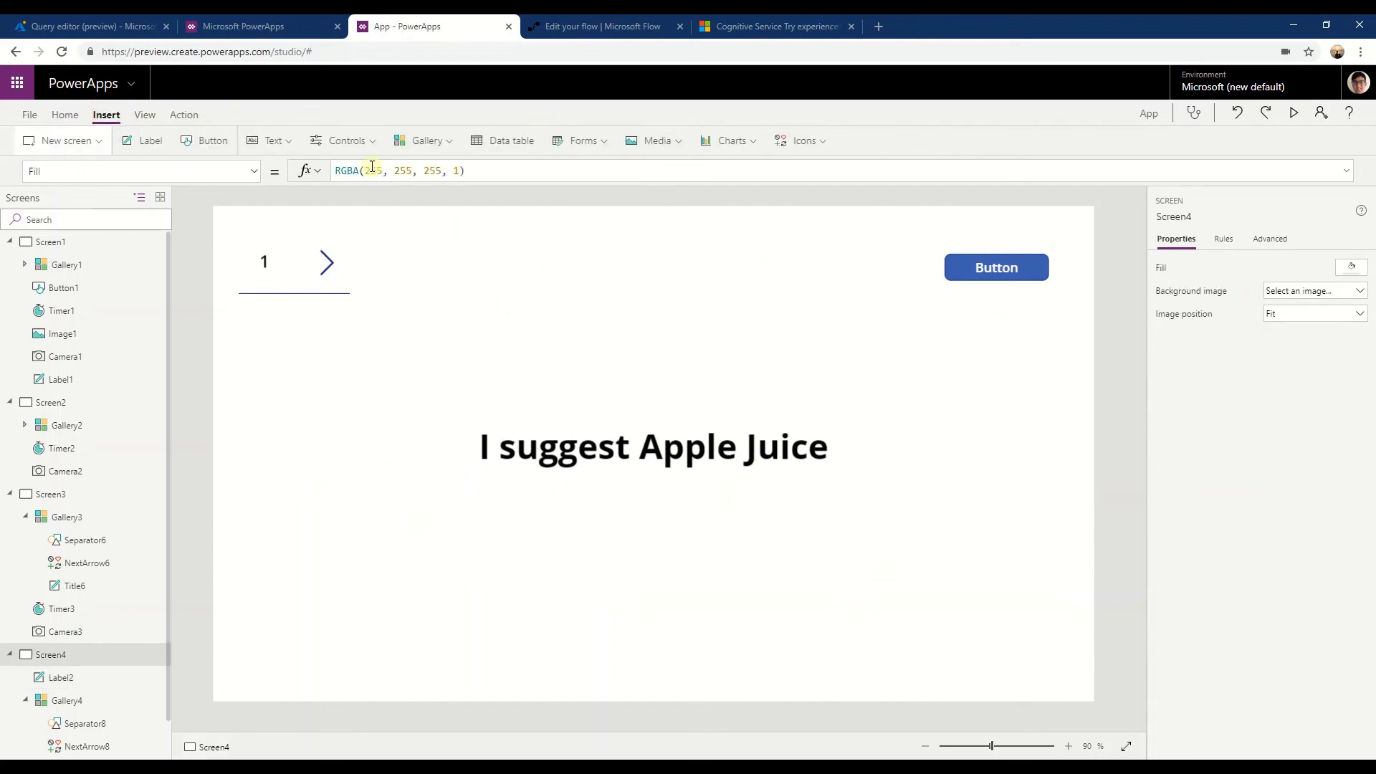
left_click(332, 139)
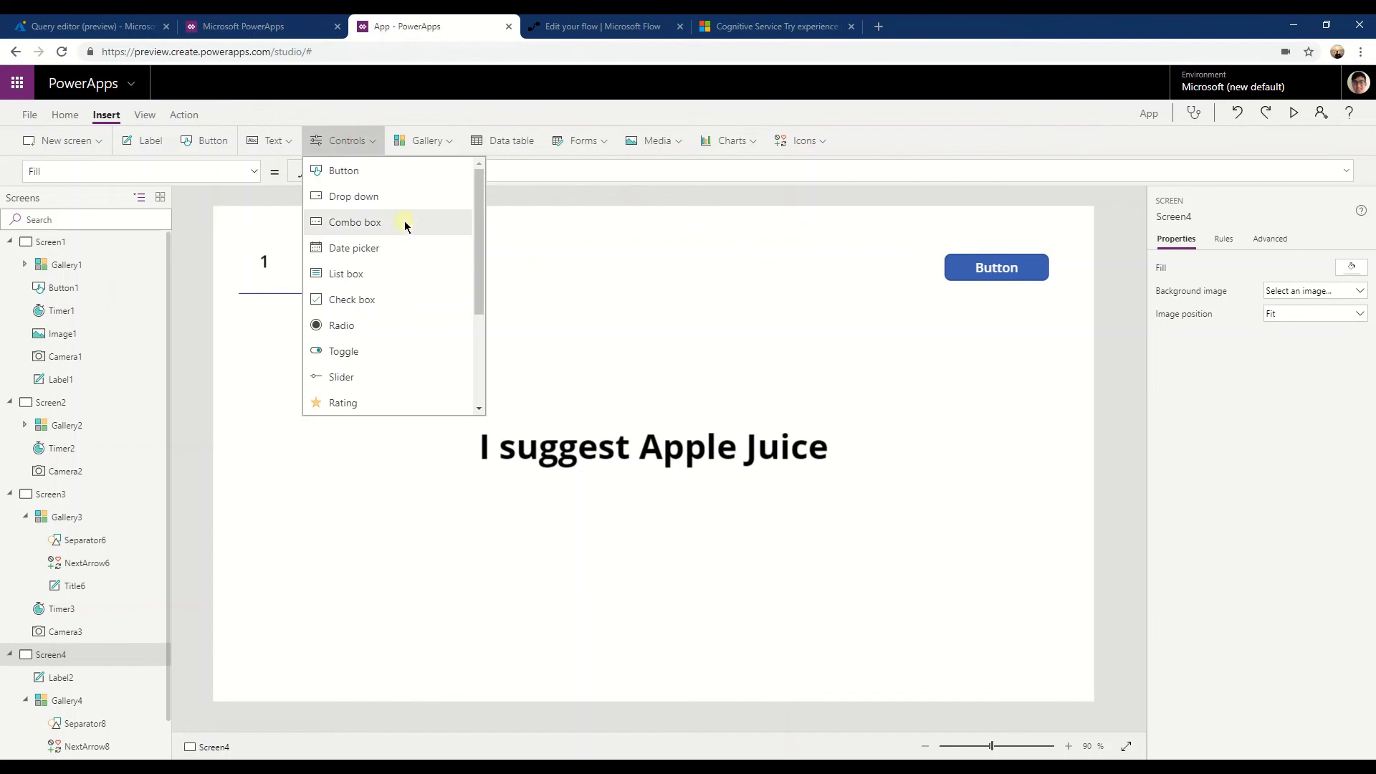
scroll(391, 287, "down", 3)
scroll(384, 359, "up", 1)
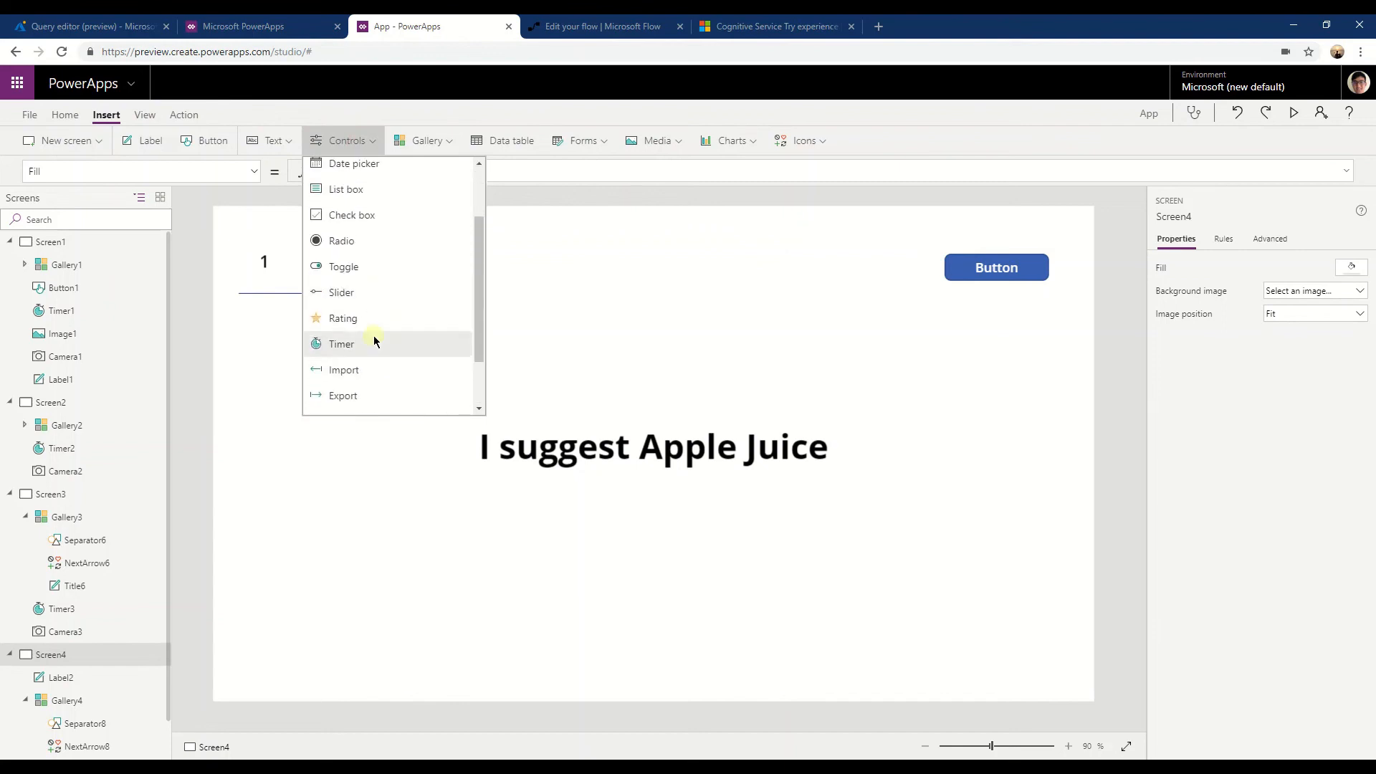
left_click(374, 341)
left_click_drag(334, 268, 566, 648)
left_click_drag(458, 626, 349, 642)
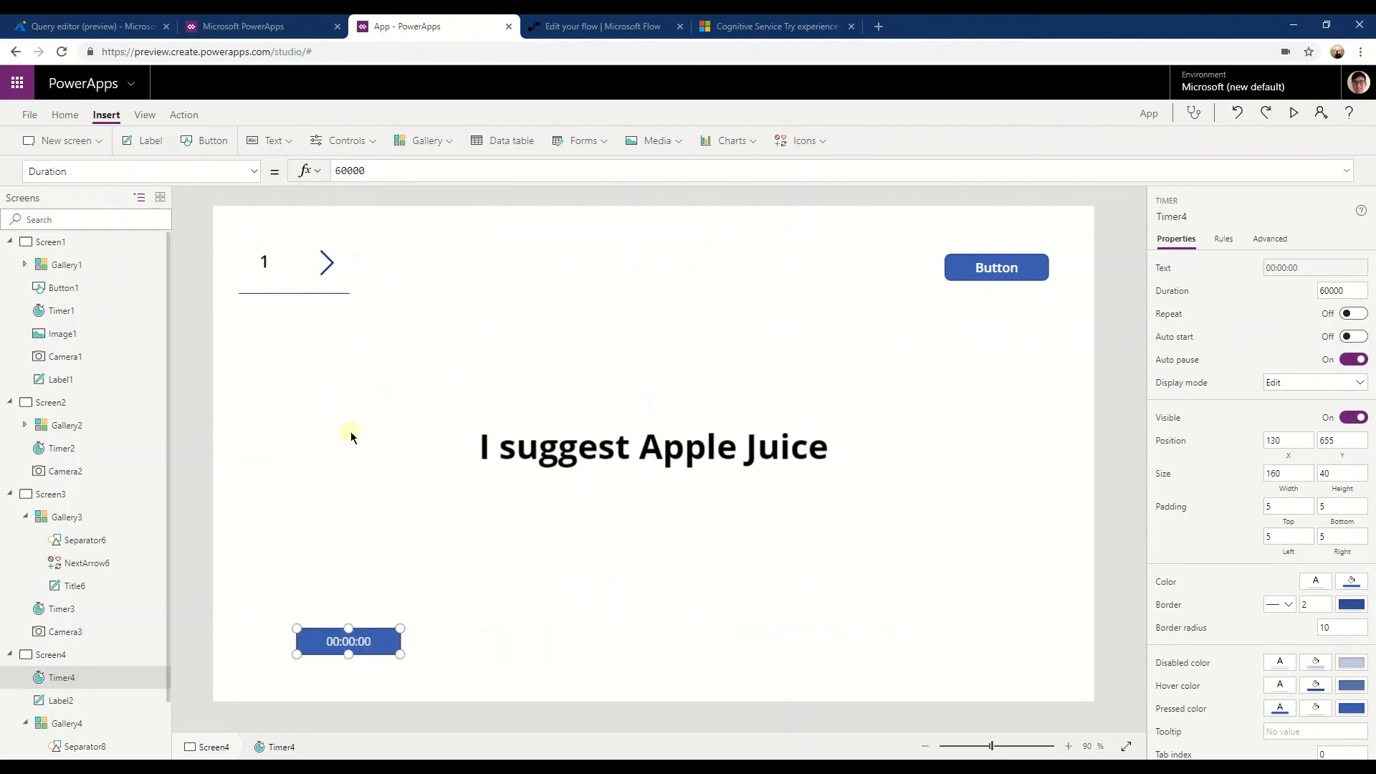
left_click_drag(334, 170, 308, 170)
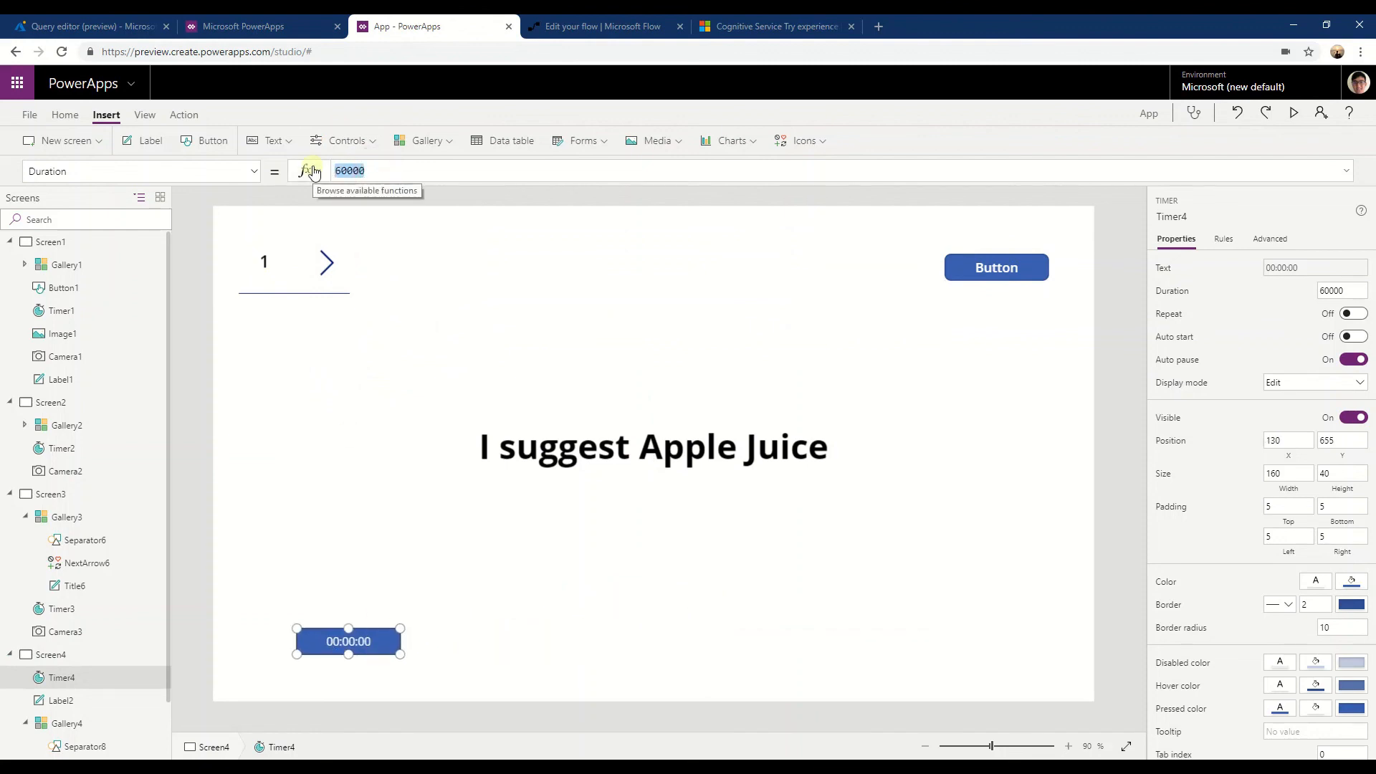
Enter 500 as the timer duration and set AutoStart to true
type("500")
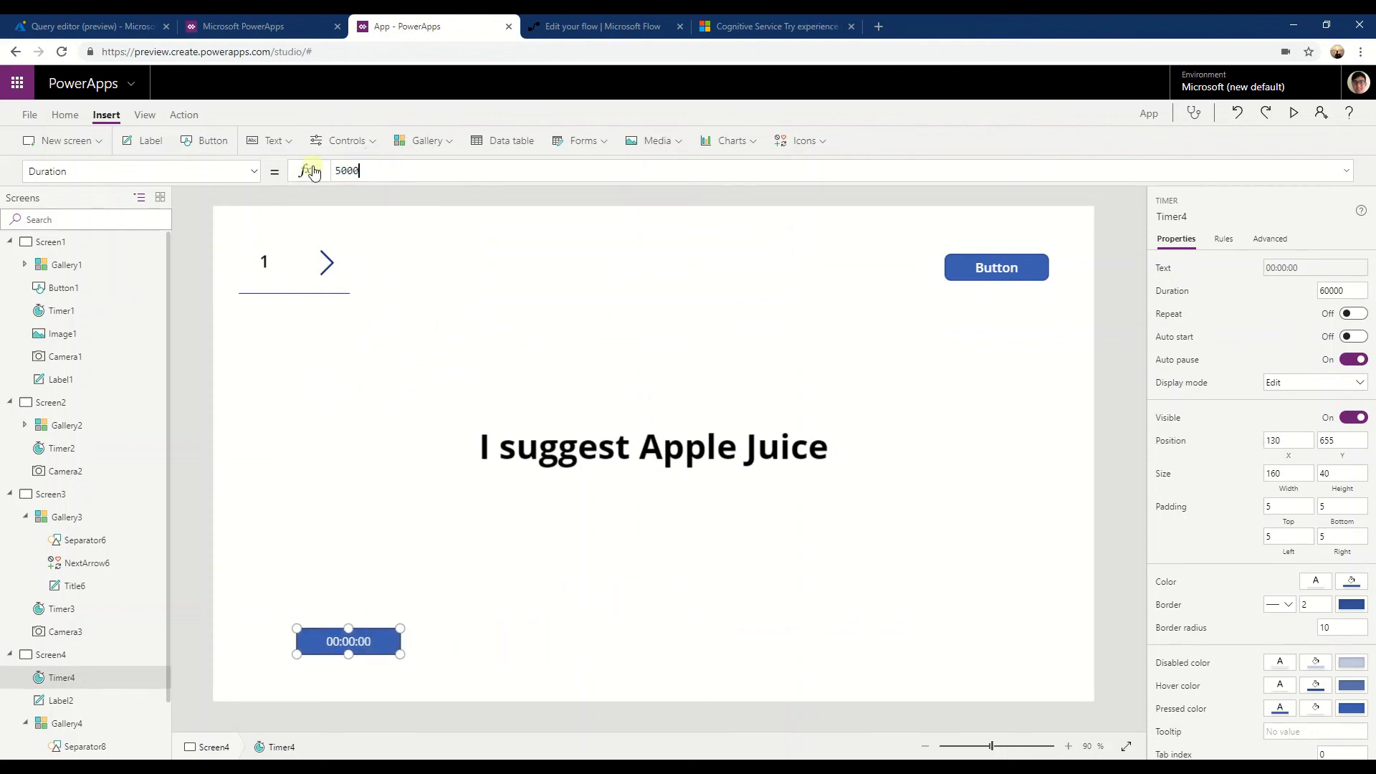
left_click(254, 171)
scroll(226, 218, "up", 1)
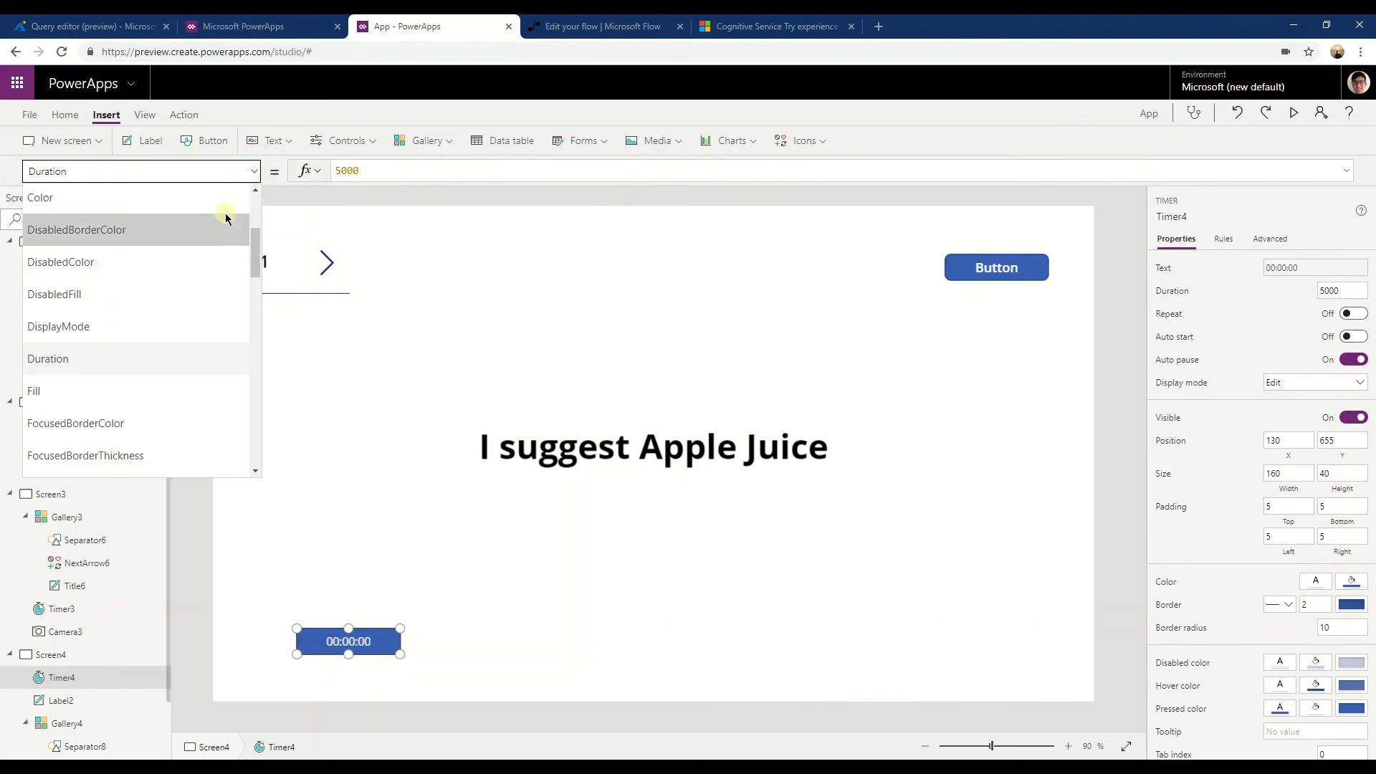
scroll(222, 220, "up", 3)
left_click(179, 260)
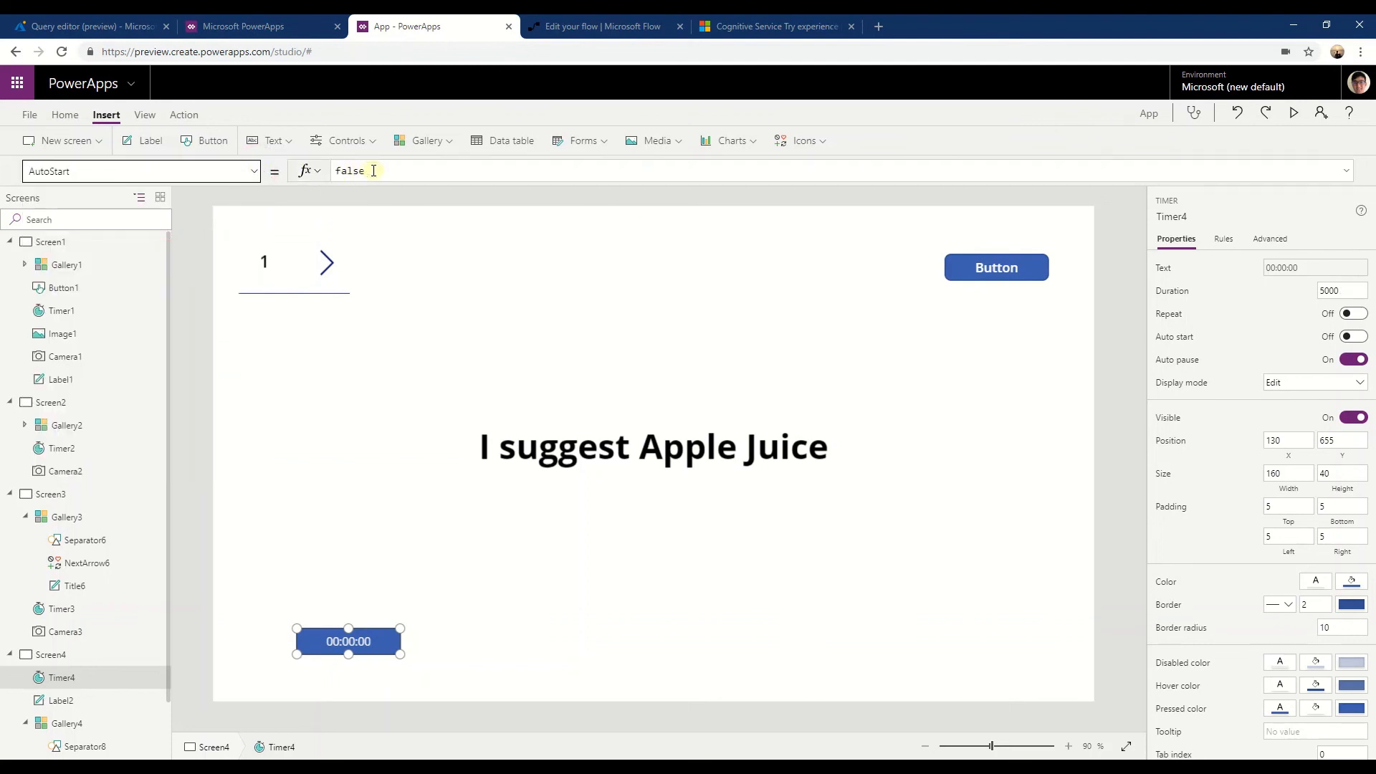
double_click(362, 170)
type("true")
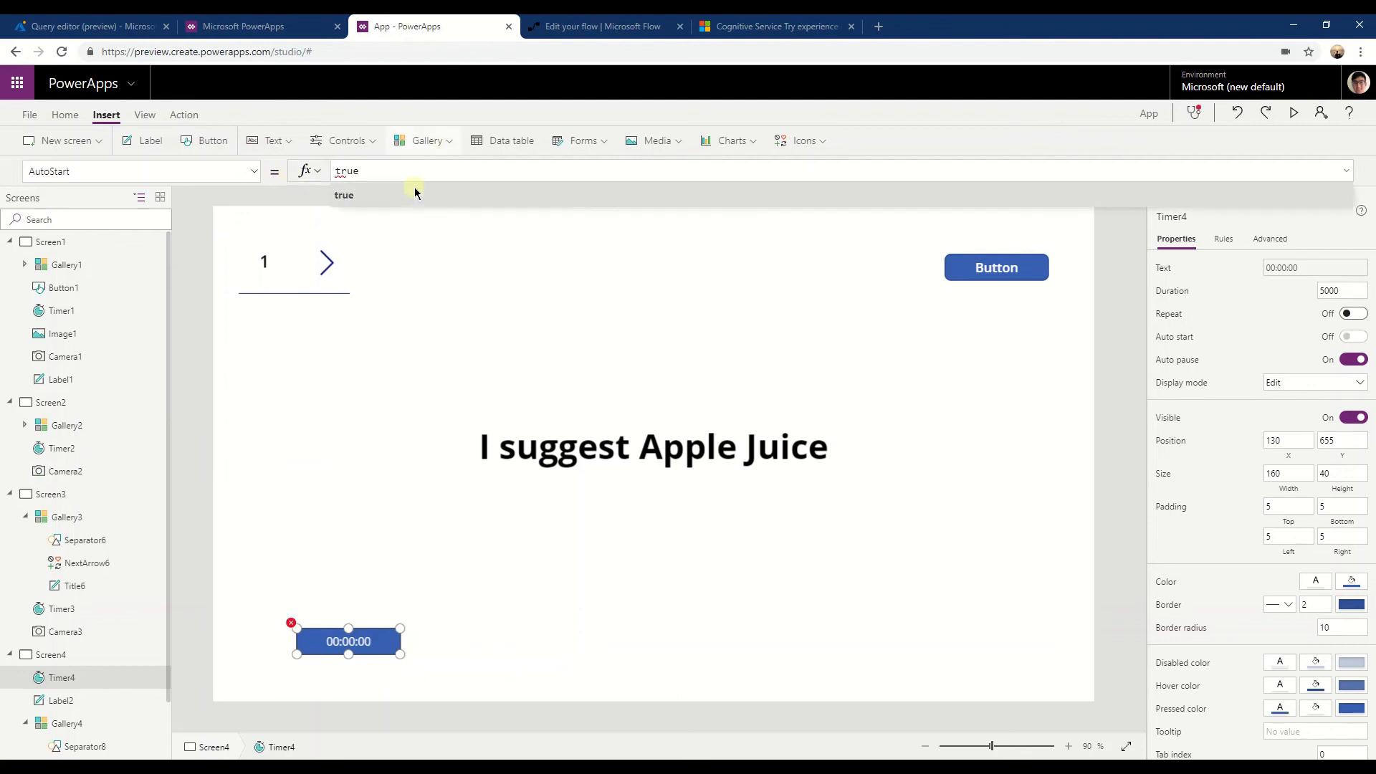
left_click(414, 194)
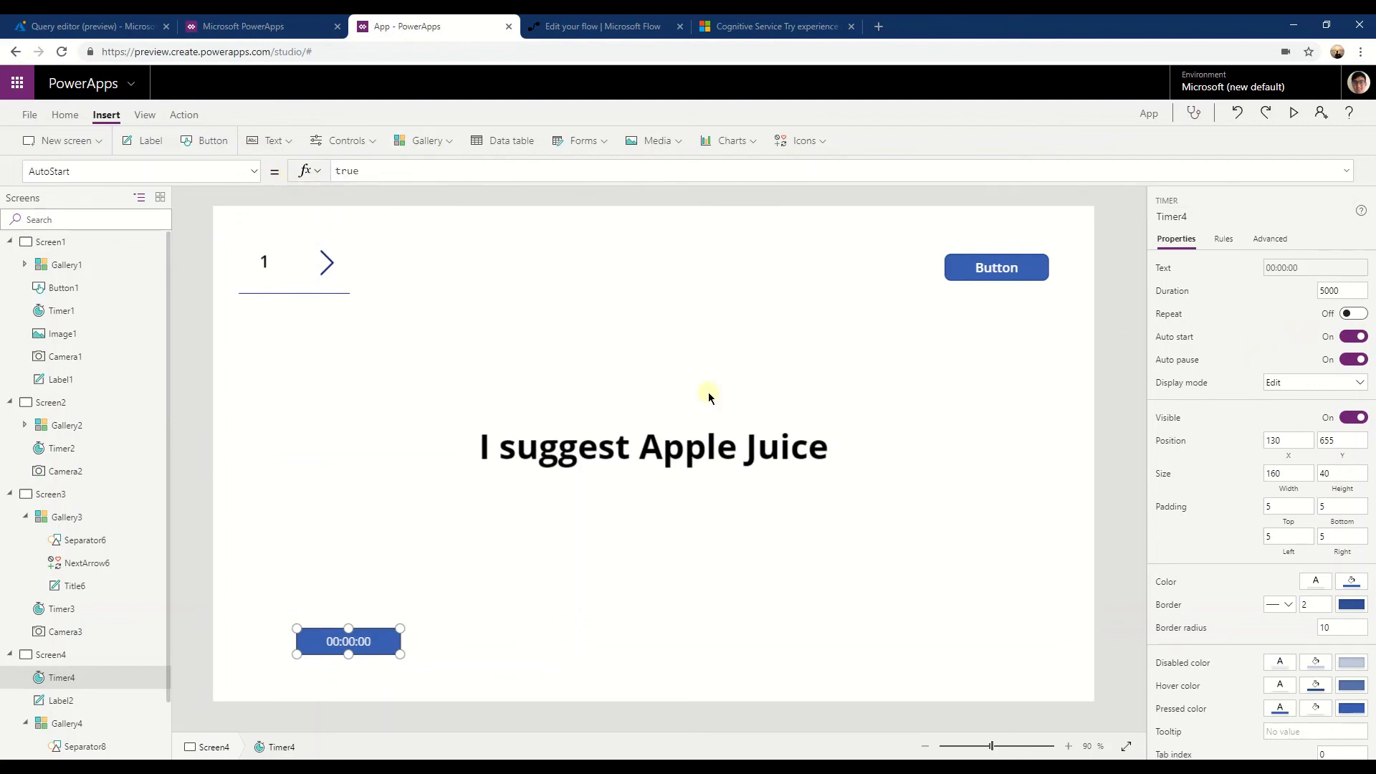
Set the timer's Duration to 10000 in the Properties panel
left_click(254, 172)
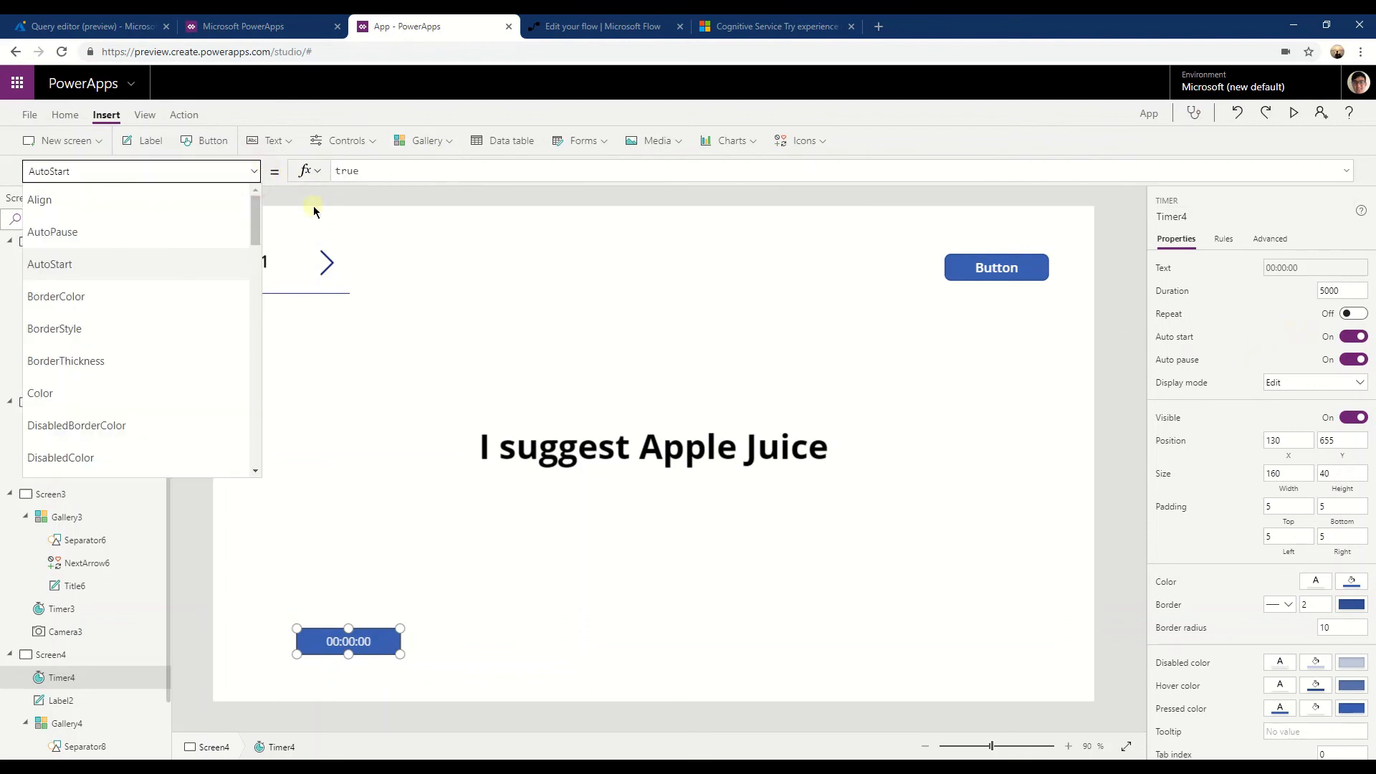
left_click(1328, 289)
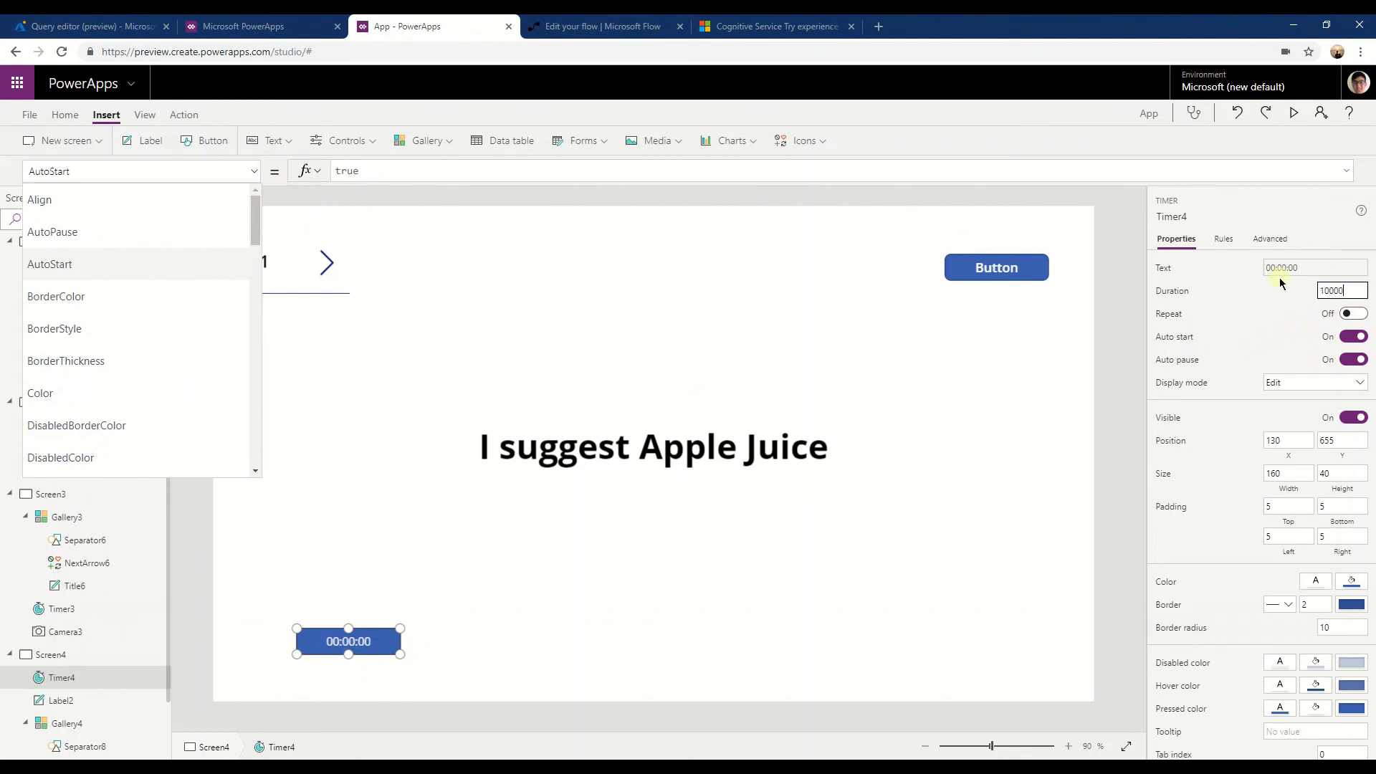
scroll(144, 308, "down", 7)
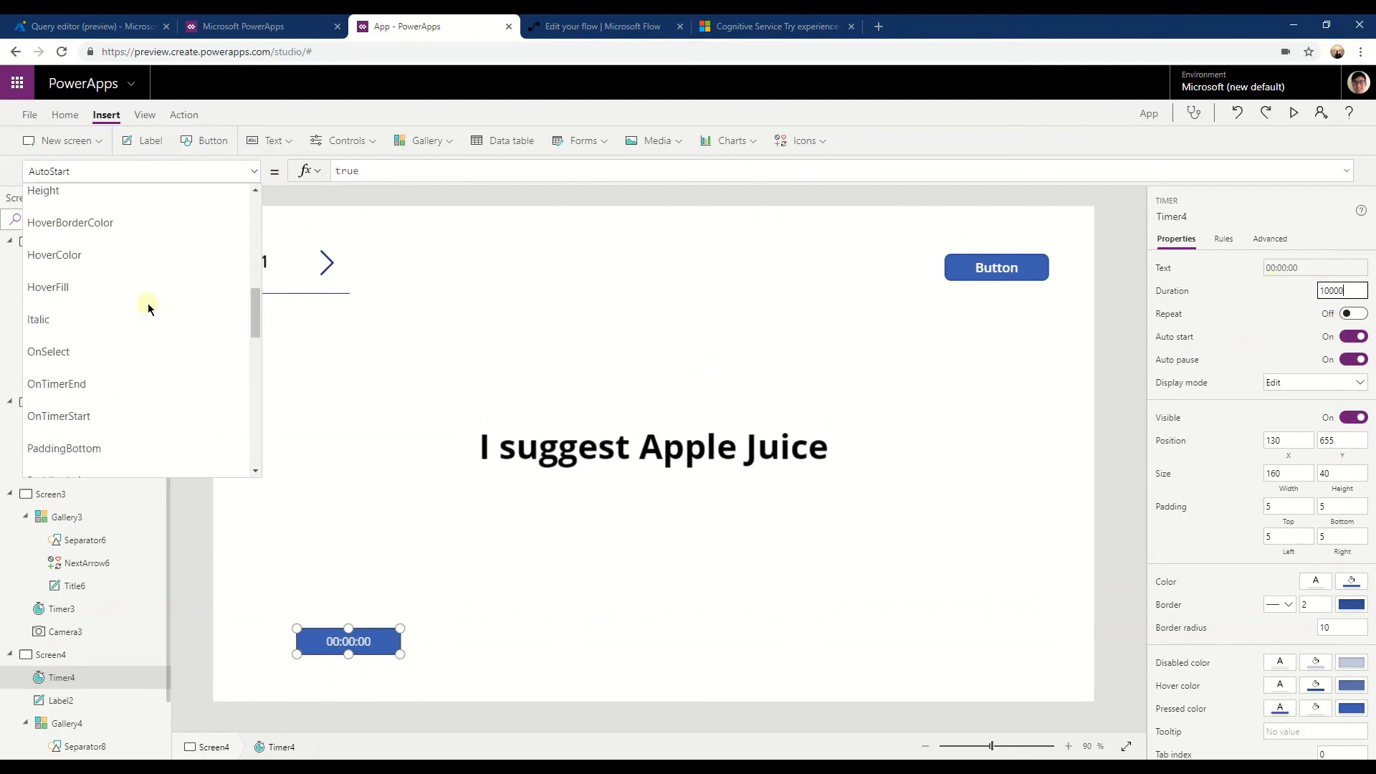
scroll(143, 308, "up", 5)
scroll(143, 315, "down", 6)
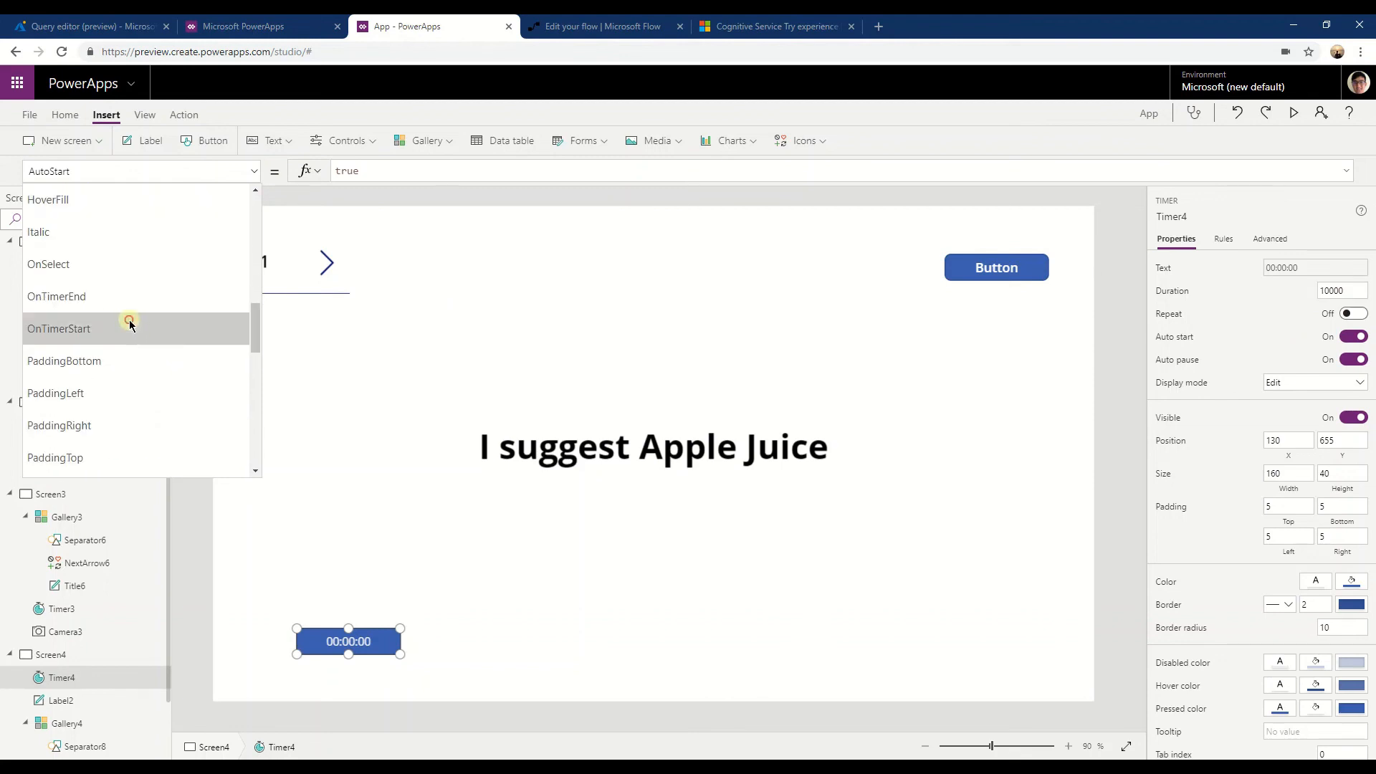
Set Timer4's OnTimerStart to the Button's ClearCollect(Suggestion,'AIDrinks-Demo2'.Run()) formula
left_click(129, 324)
double_click(358, 170)
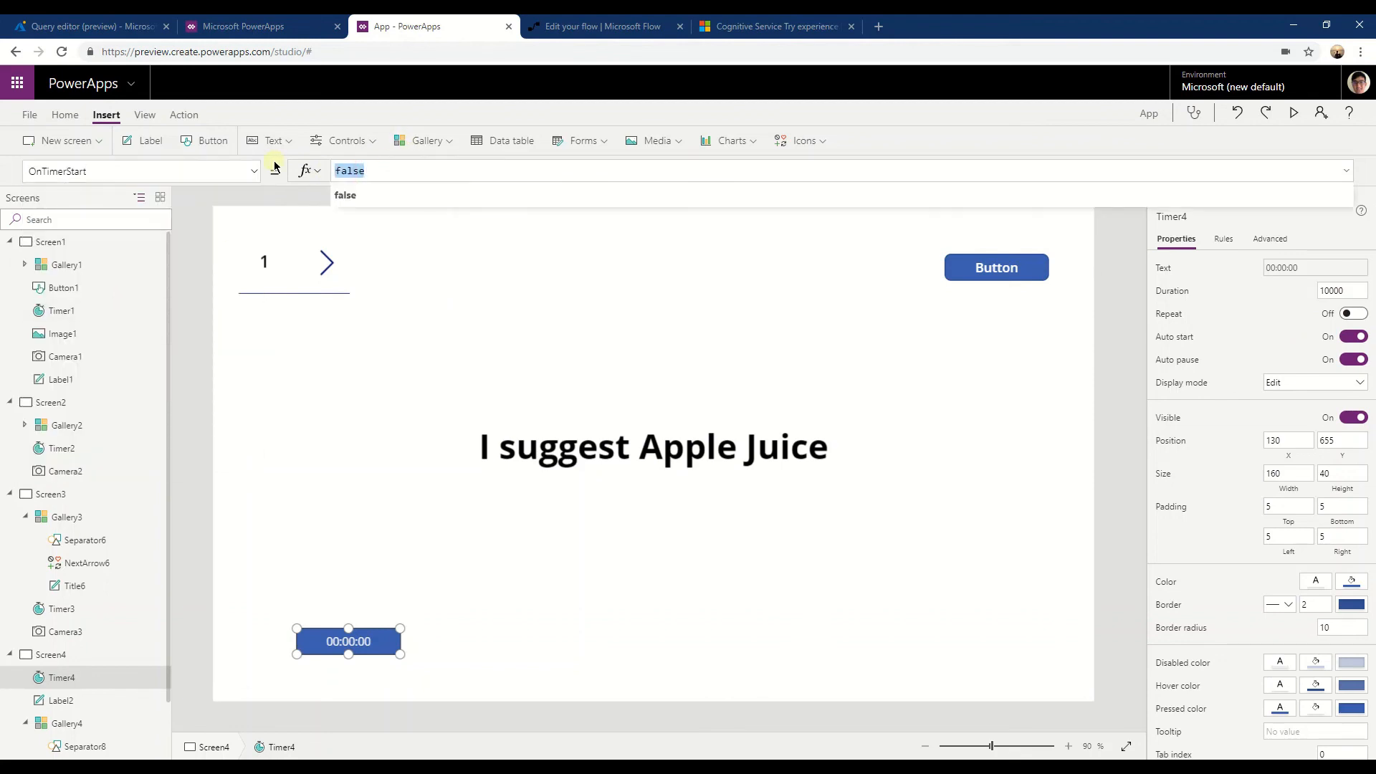
type("Se")
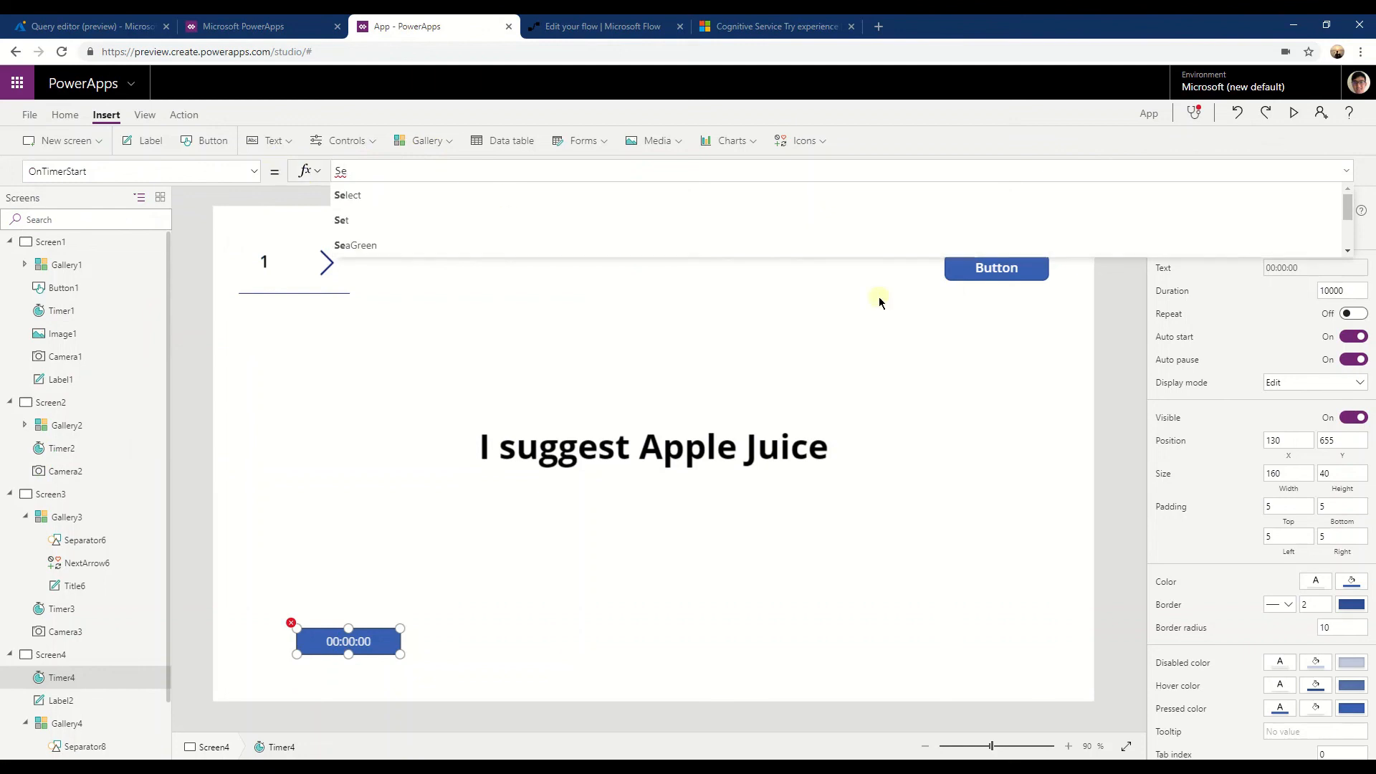
left_click(969, 268)
left_click_drag(627, 174, 308, 170)
key("ctrl+c")
left_click(808, 542)
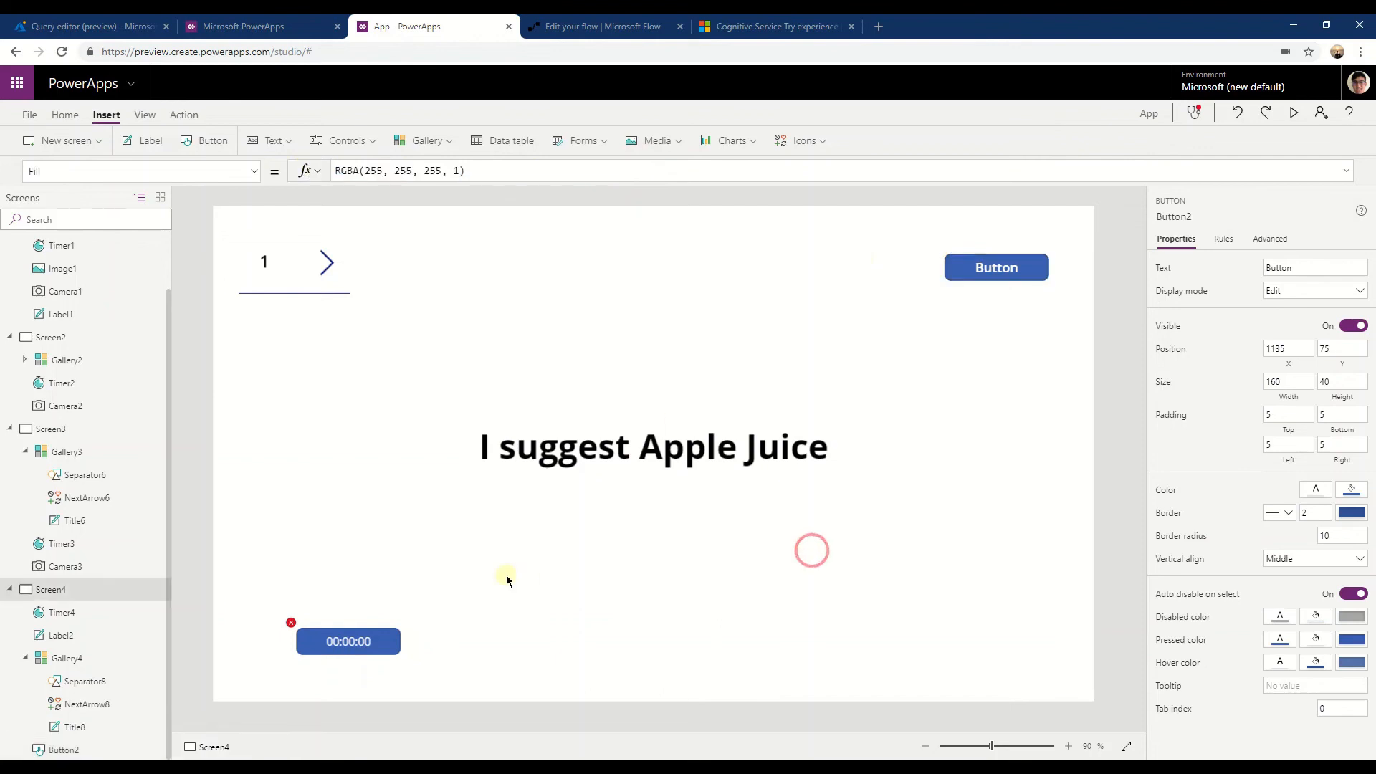
left_click(367, 637)
left_click(344, 170)
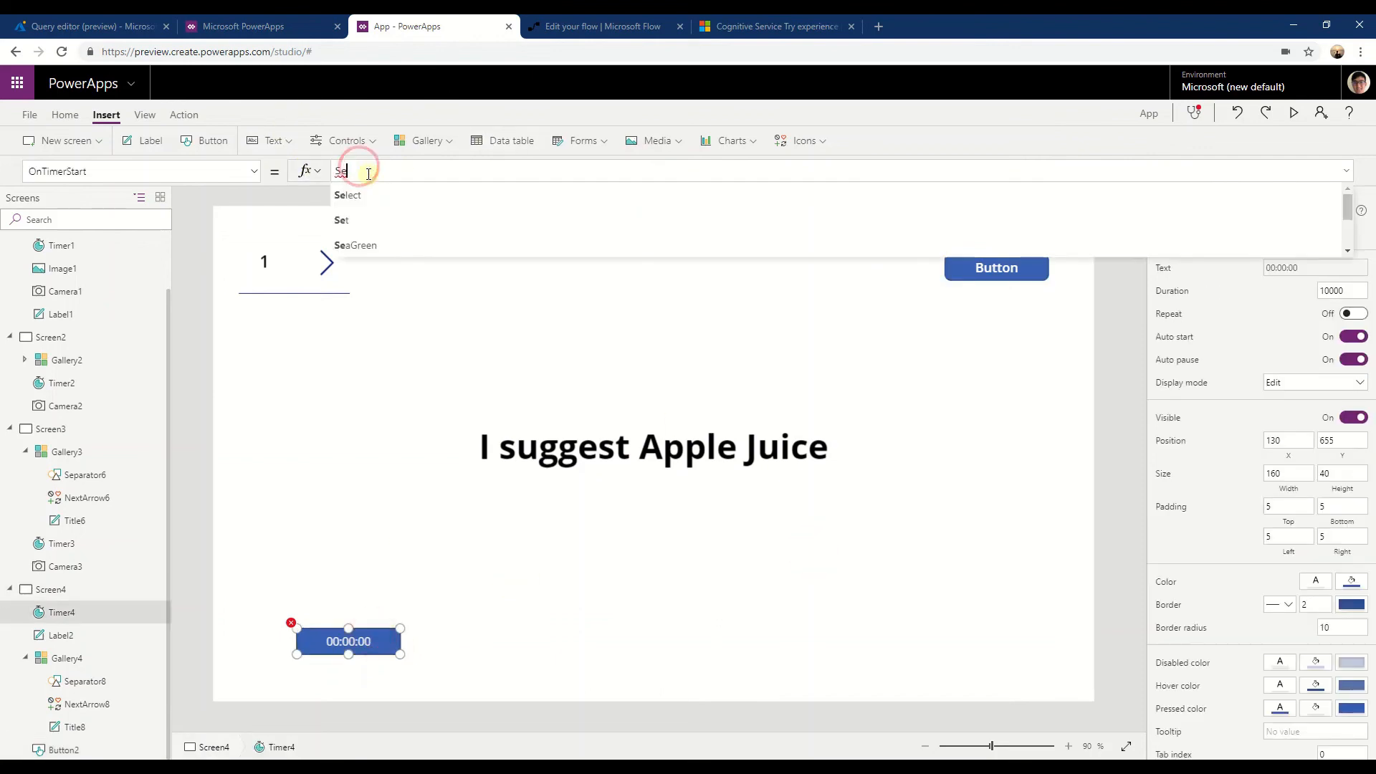
key("ctrl+a")
key("ctrl+v")
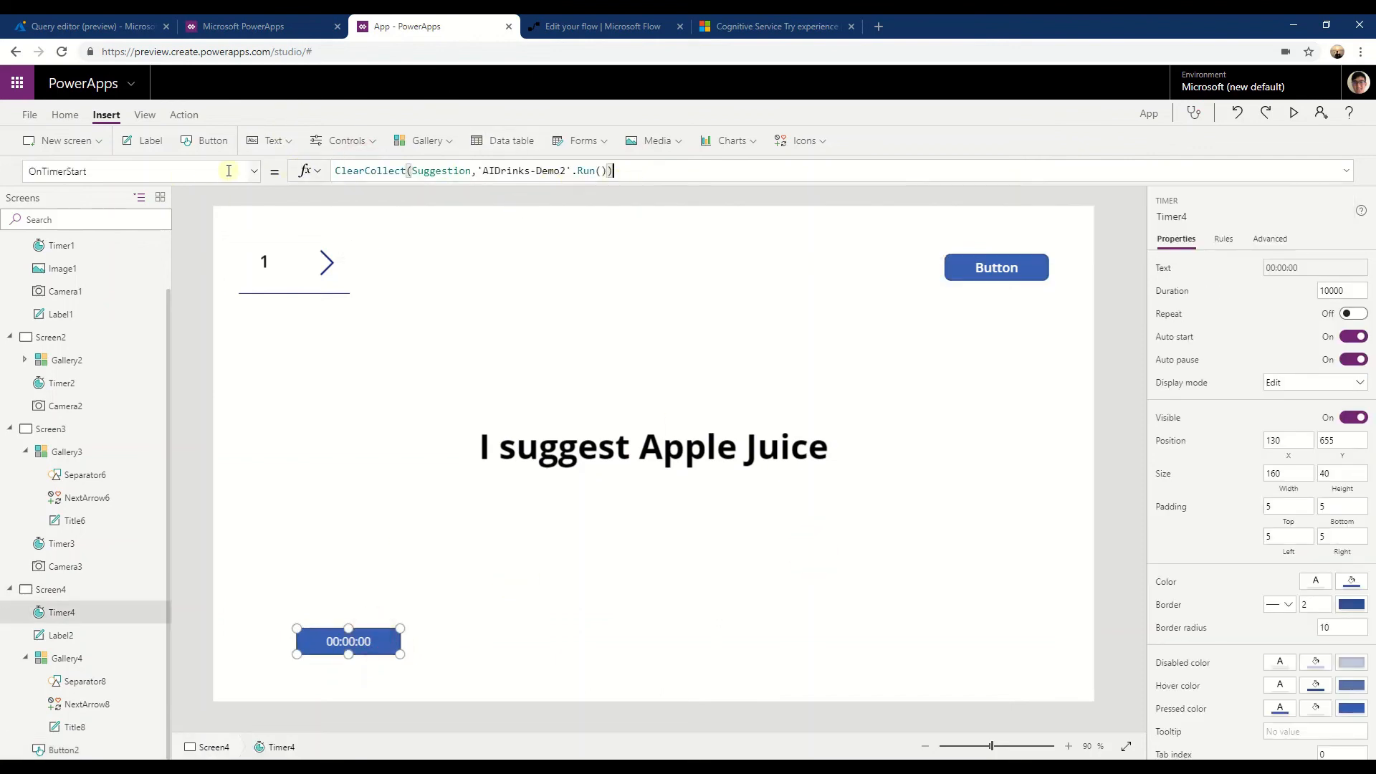
left_click(251, 178)
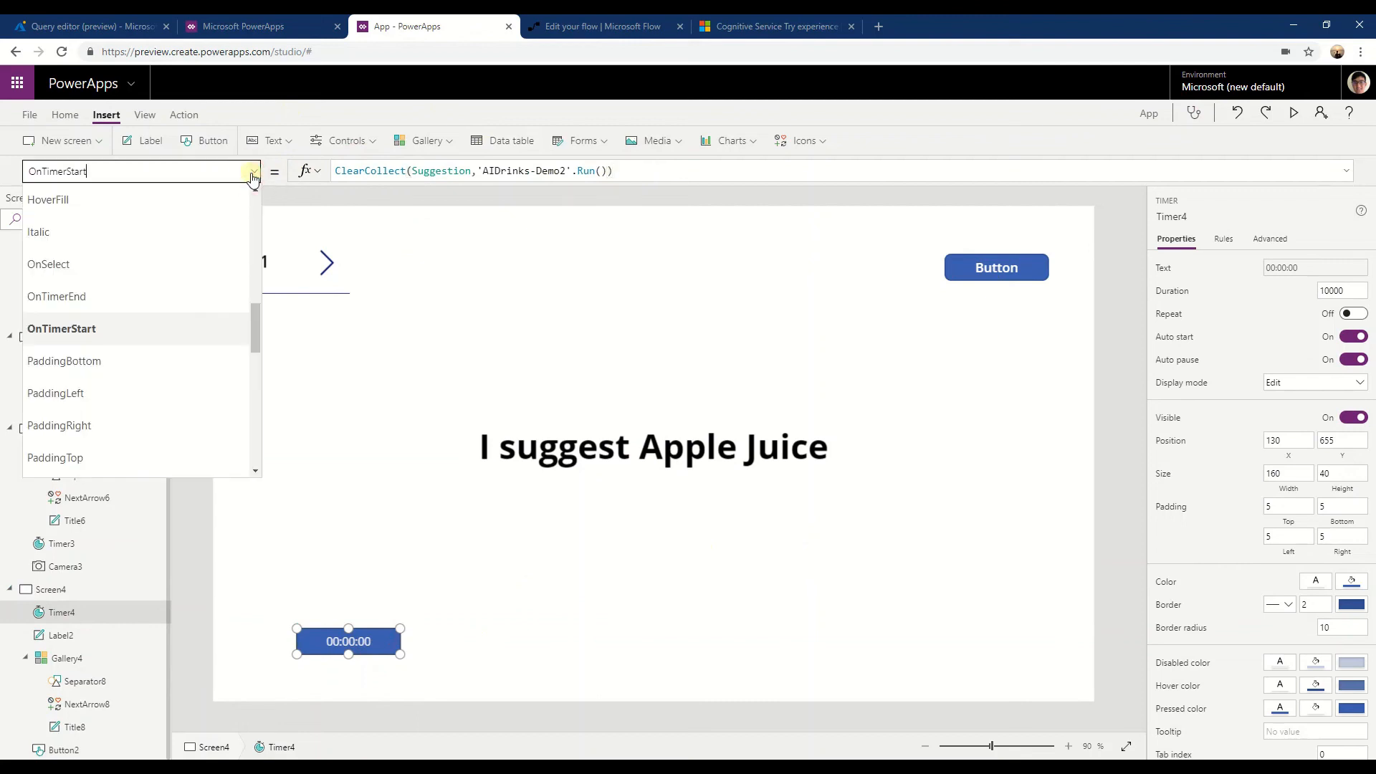
Set Timer4's OnTimerEnd to Navigate(Screen1, ScreenTransition.UnCover)
left_click(153, 311)
double_click(384, 172)
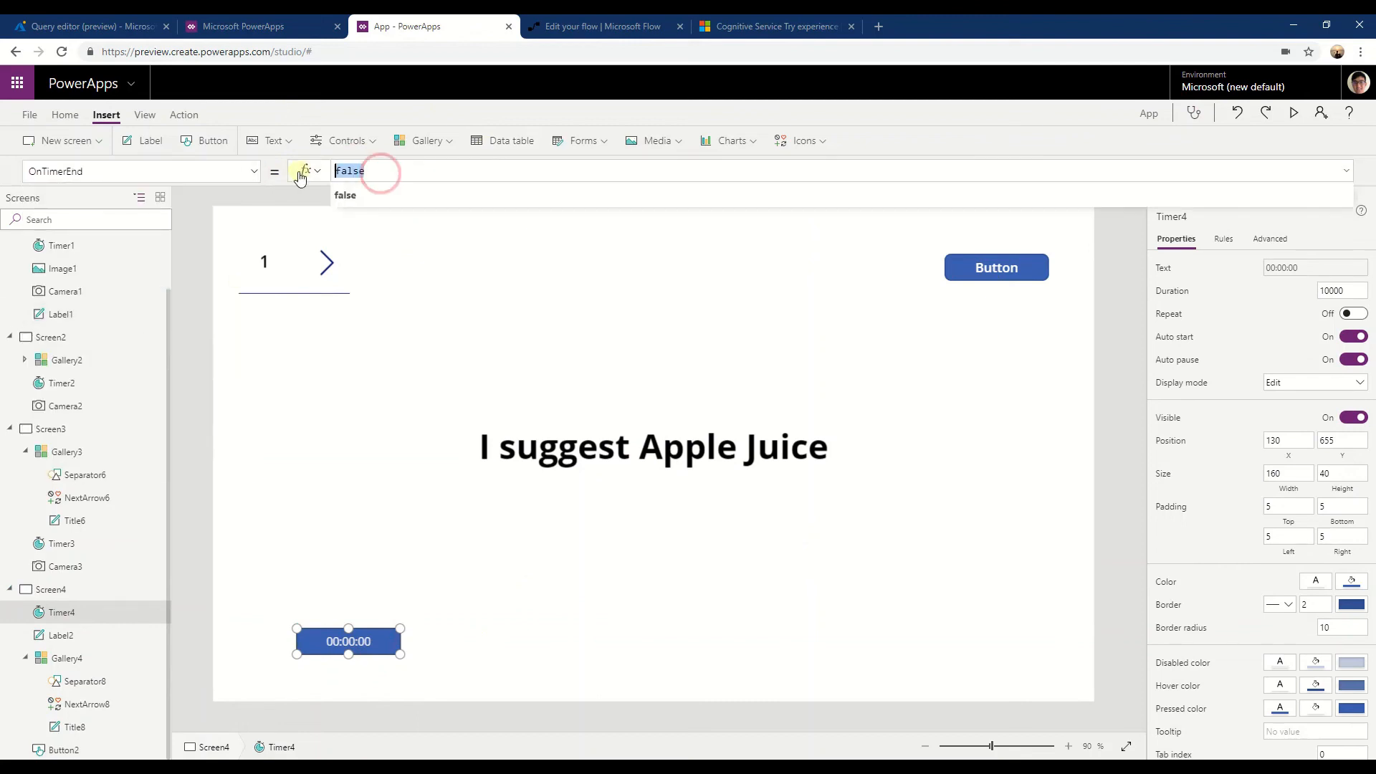
type("Navo")
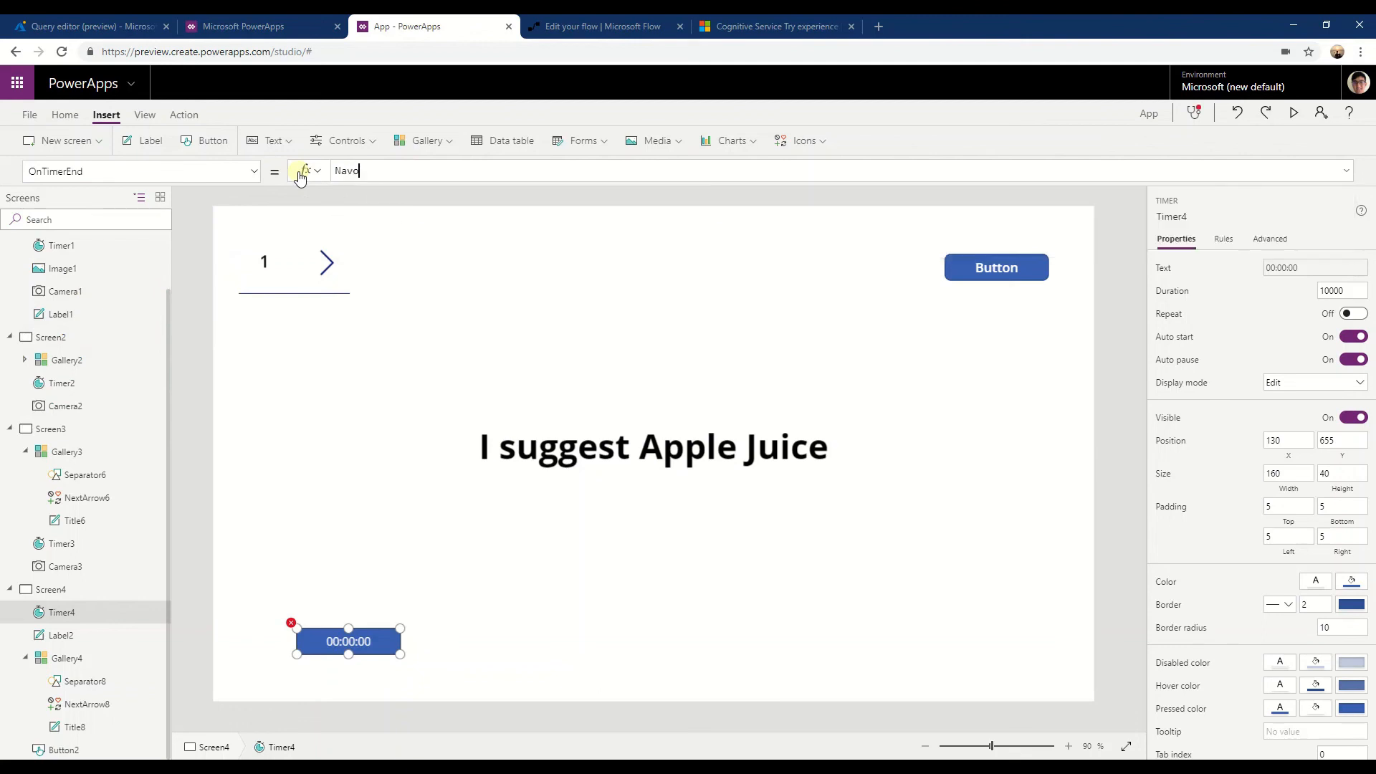
key("BackSpace")
type("igate(Sc")
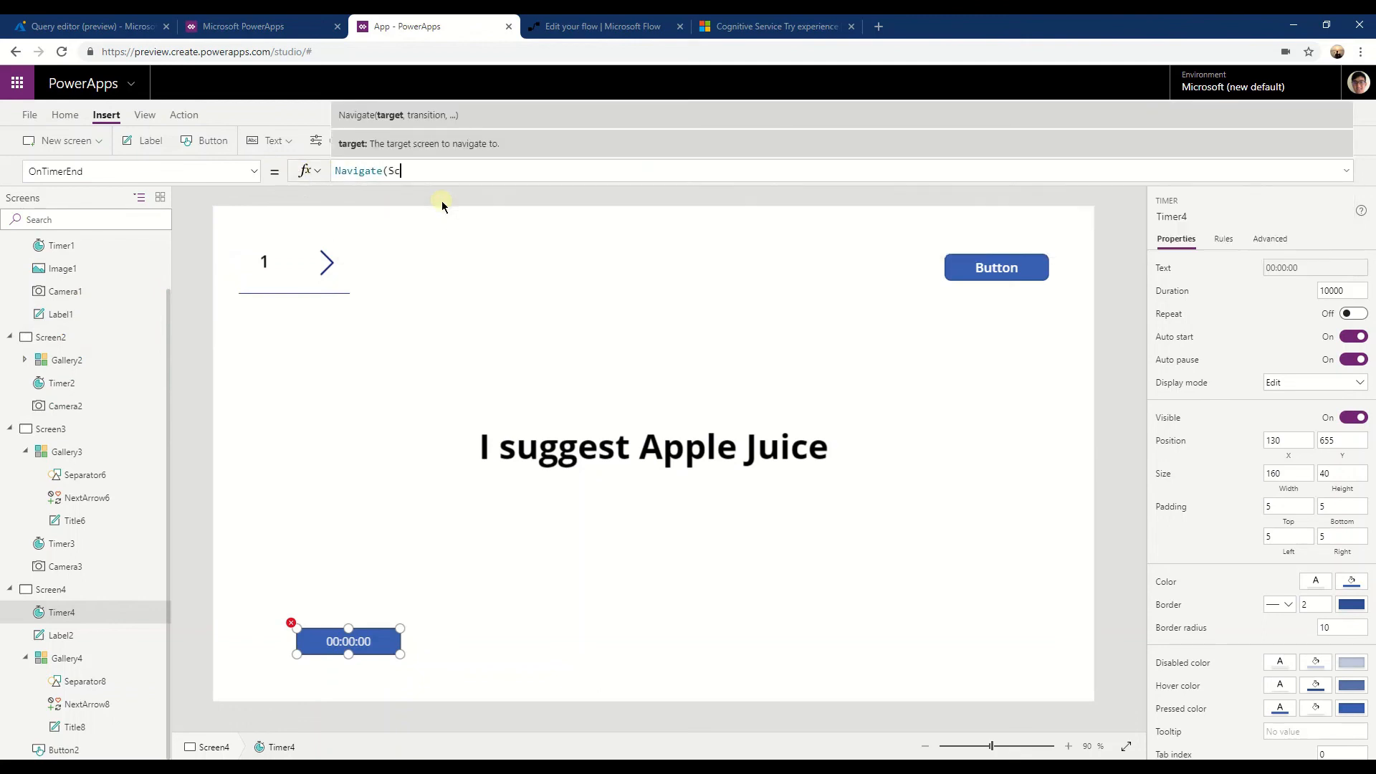
type("reen1,")
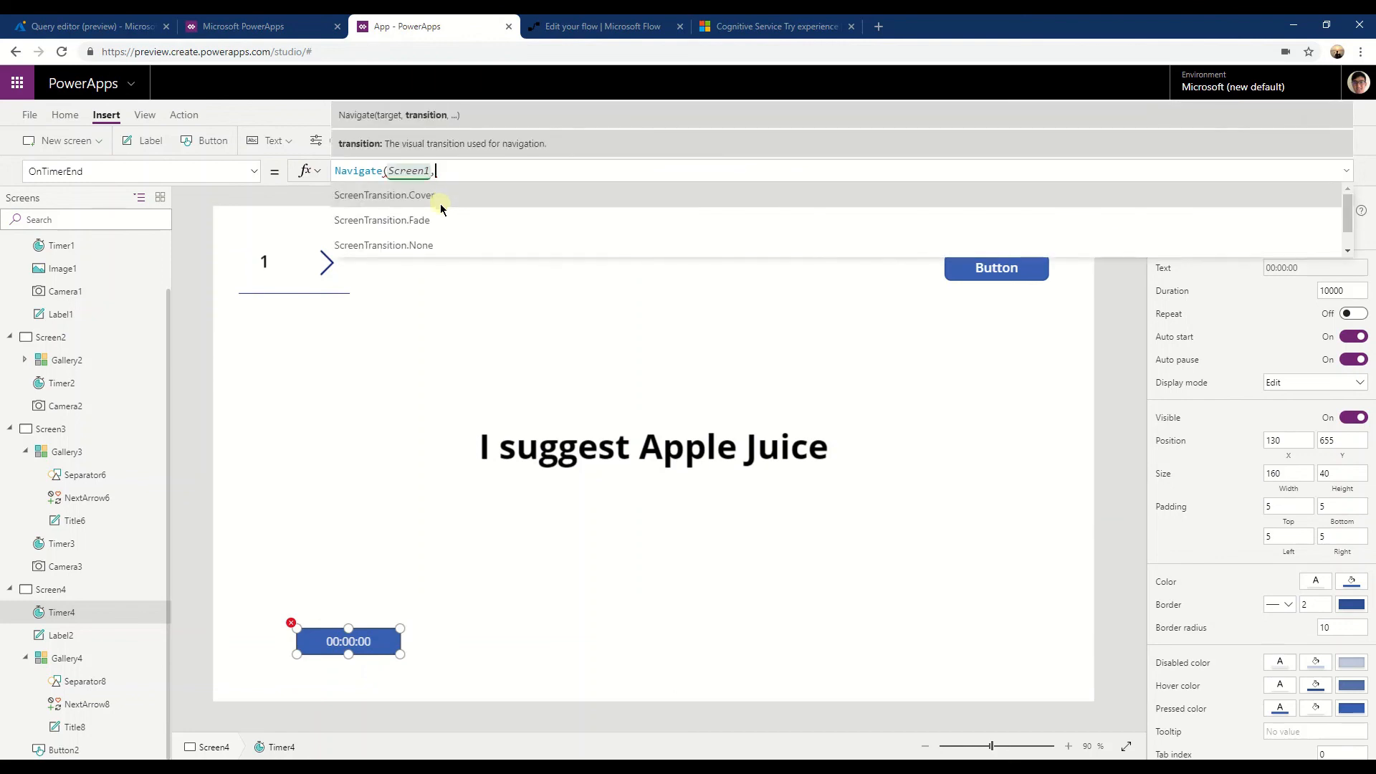
scroll(441, 230, "down", 1)
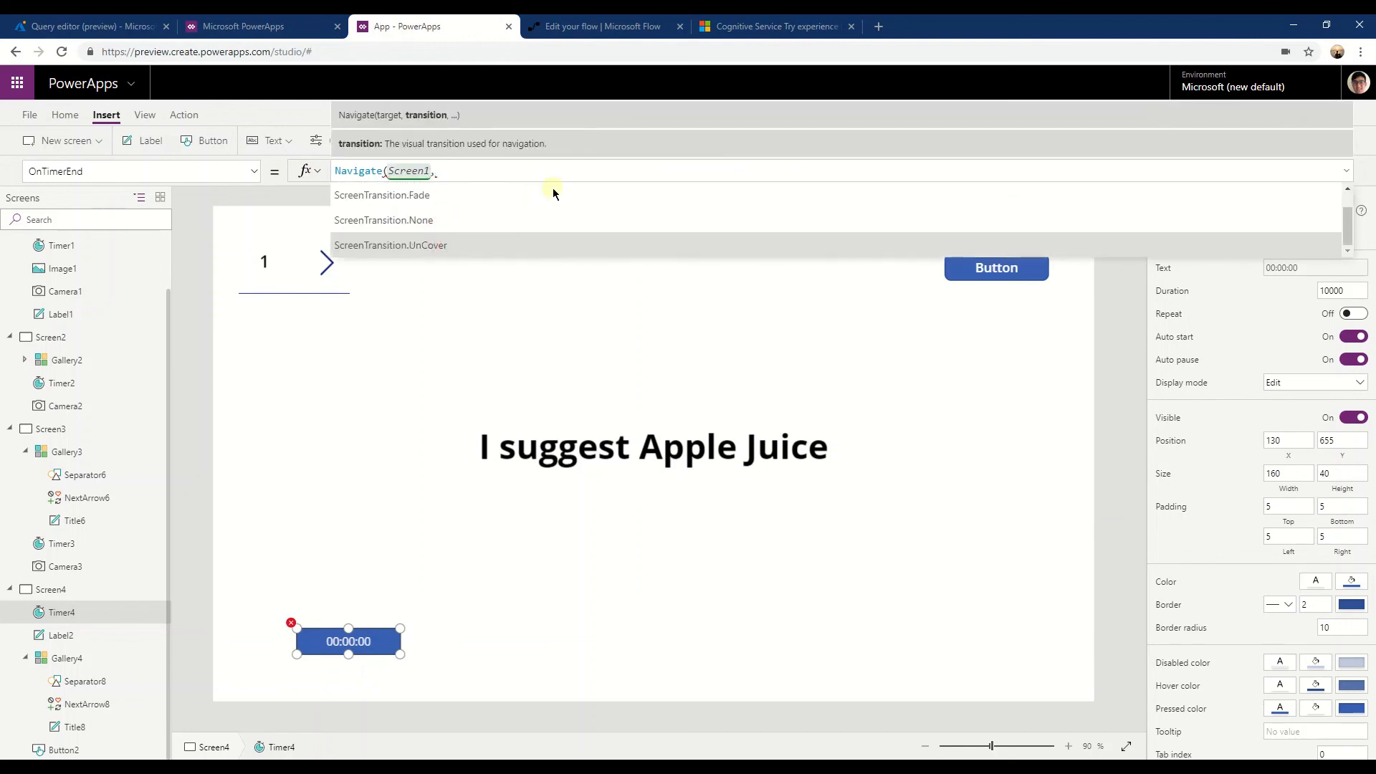
key("Tab")
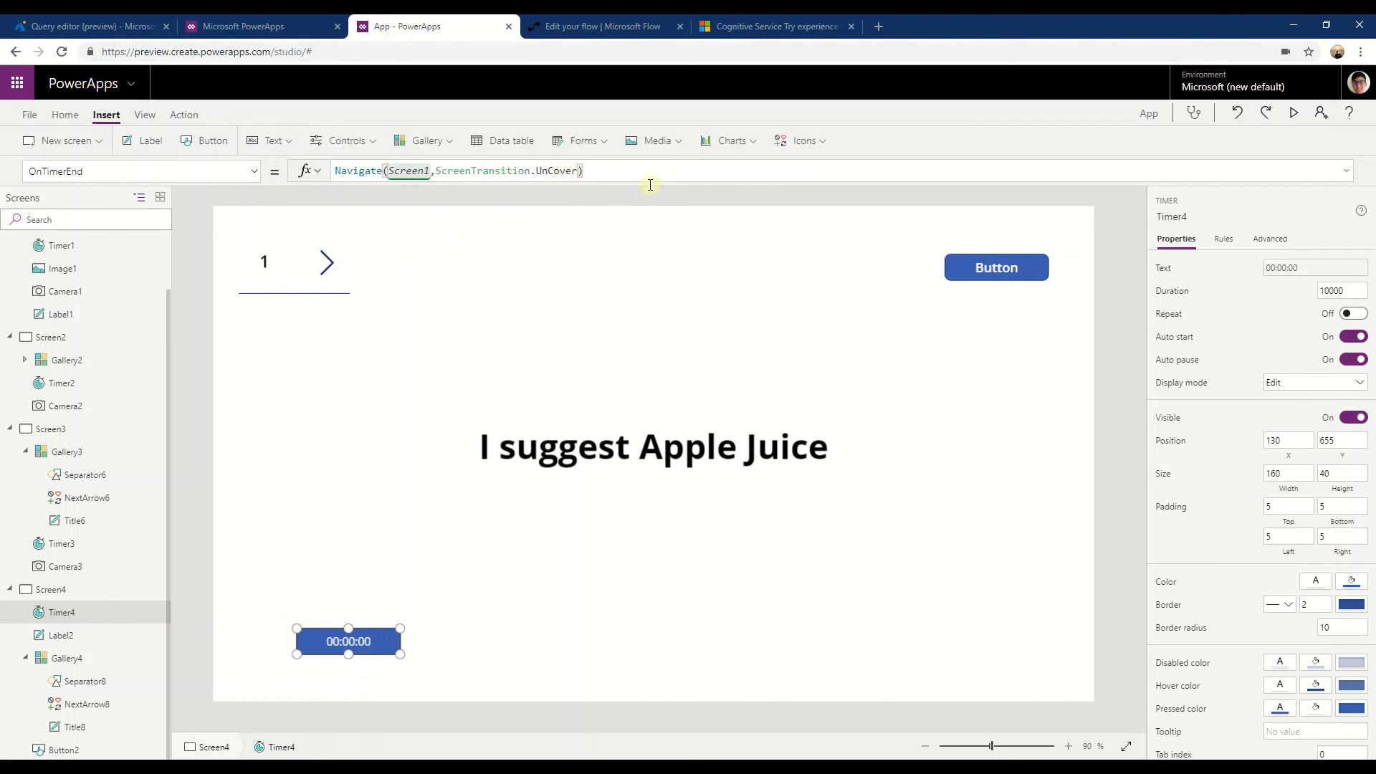
left_click(672, 630)
left_click(992, 267)
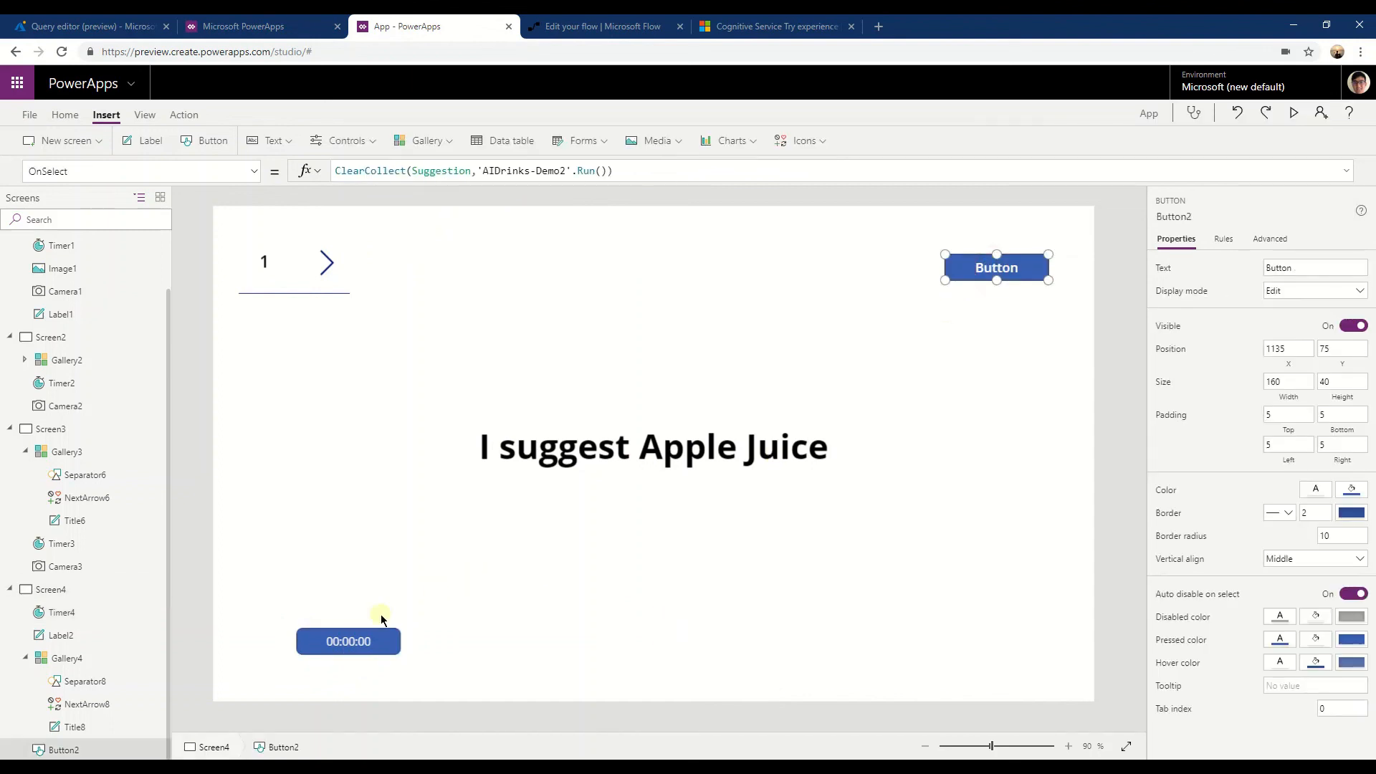
left_click(349, 627)
Move Timer4 slightly left and down to X 70, Y 675
left_click(395, 598)
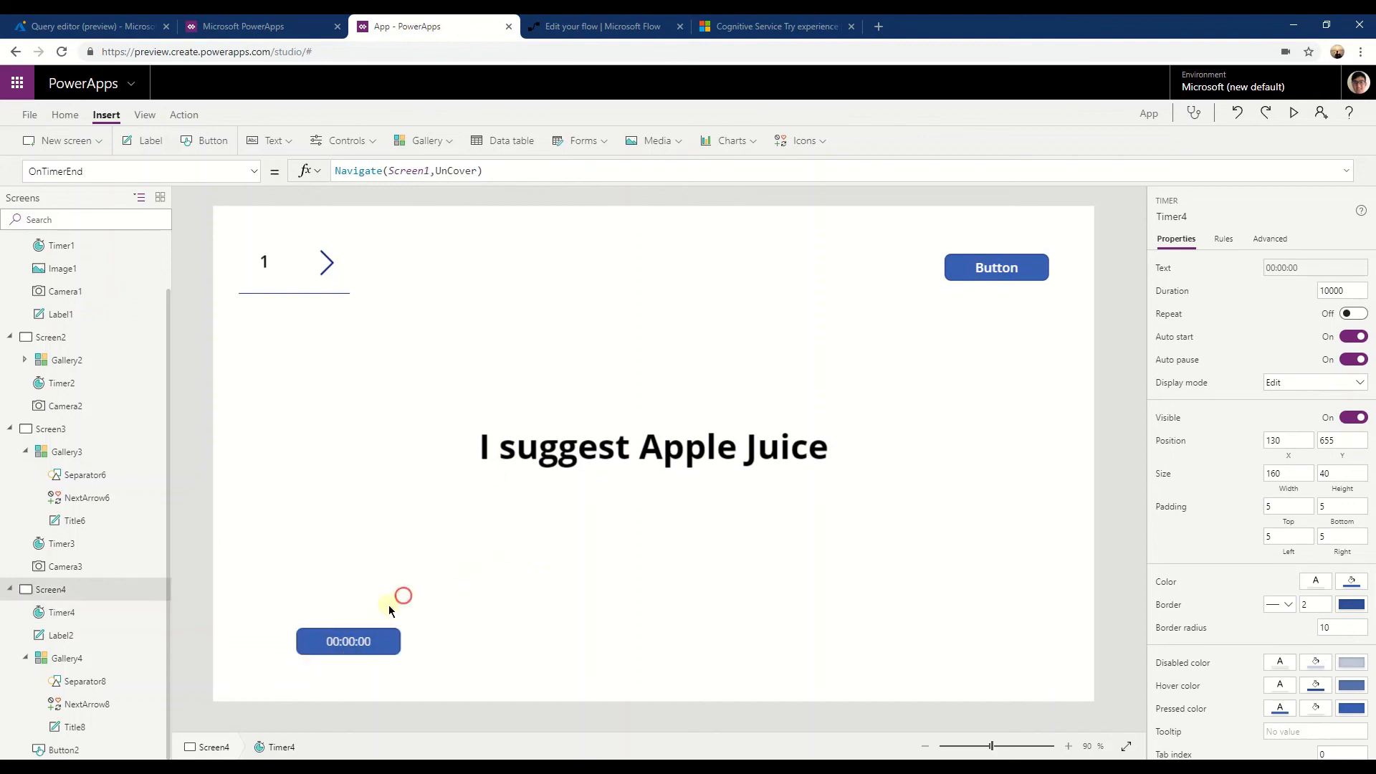
left_click(335, 644)
left_click_drag(335, 644, 296, 657)
Compare the Button's OnSelect flow formula with Timer4's OnTimerStart formula
left_click(535, 586)
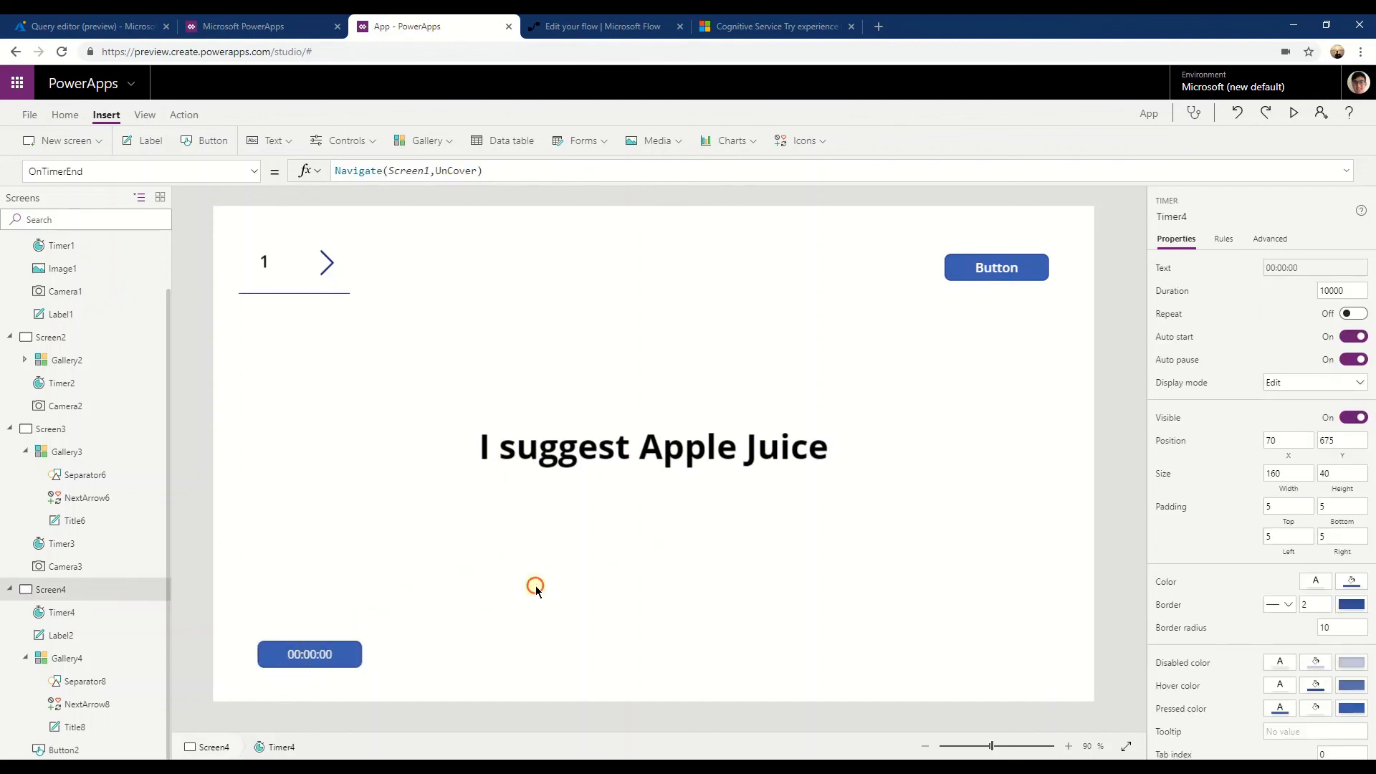
left_click(1012, 264)
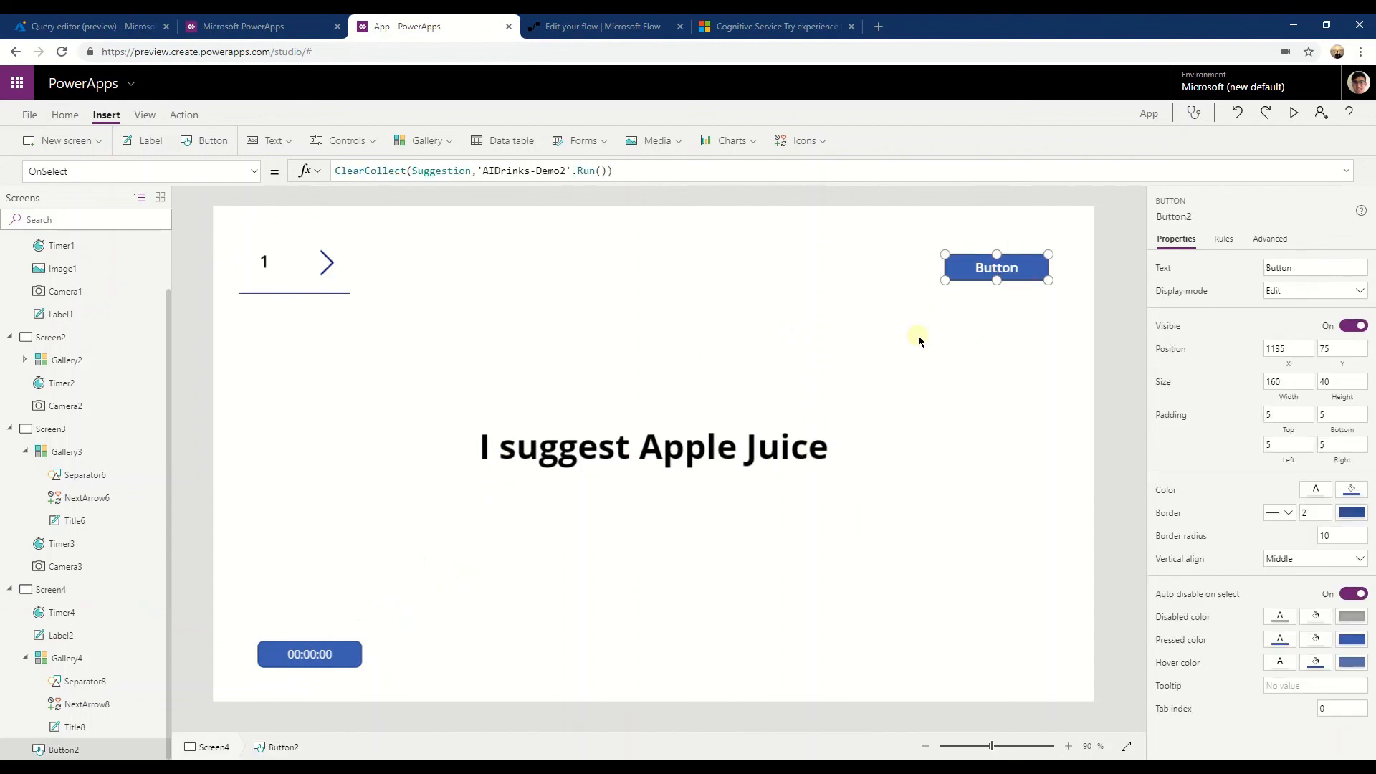
scroll(132, 390, "up", 1)
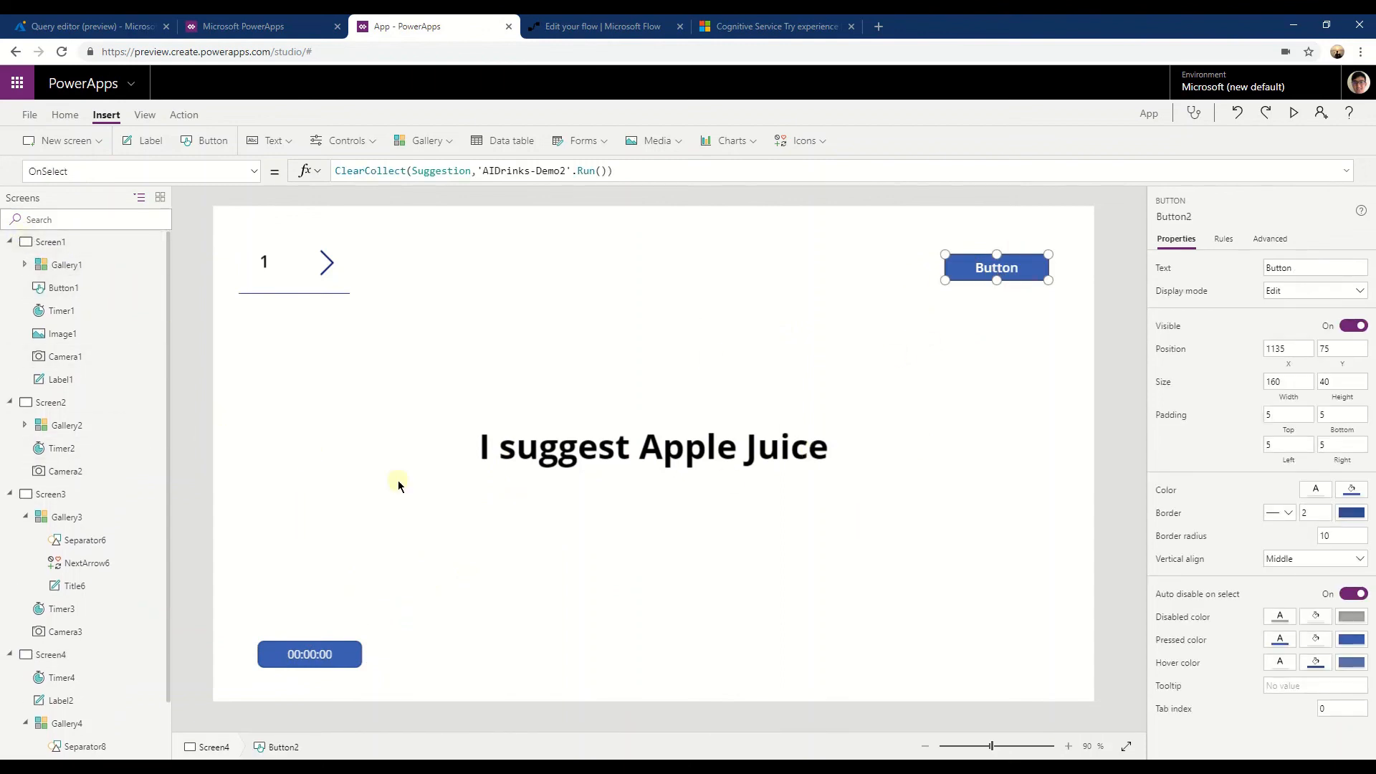
scroll(144, 261, "down", 1)
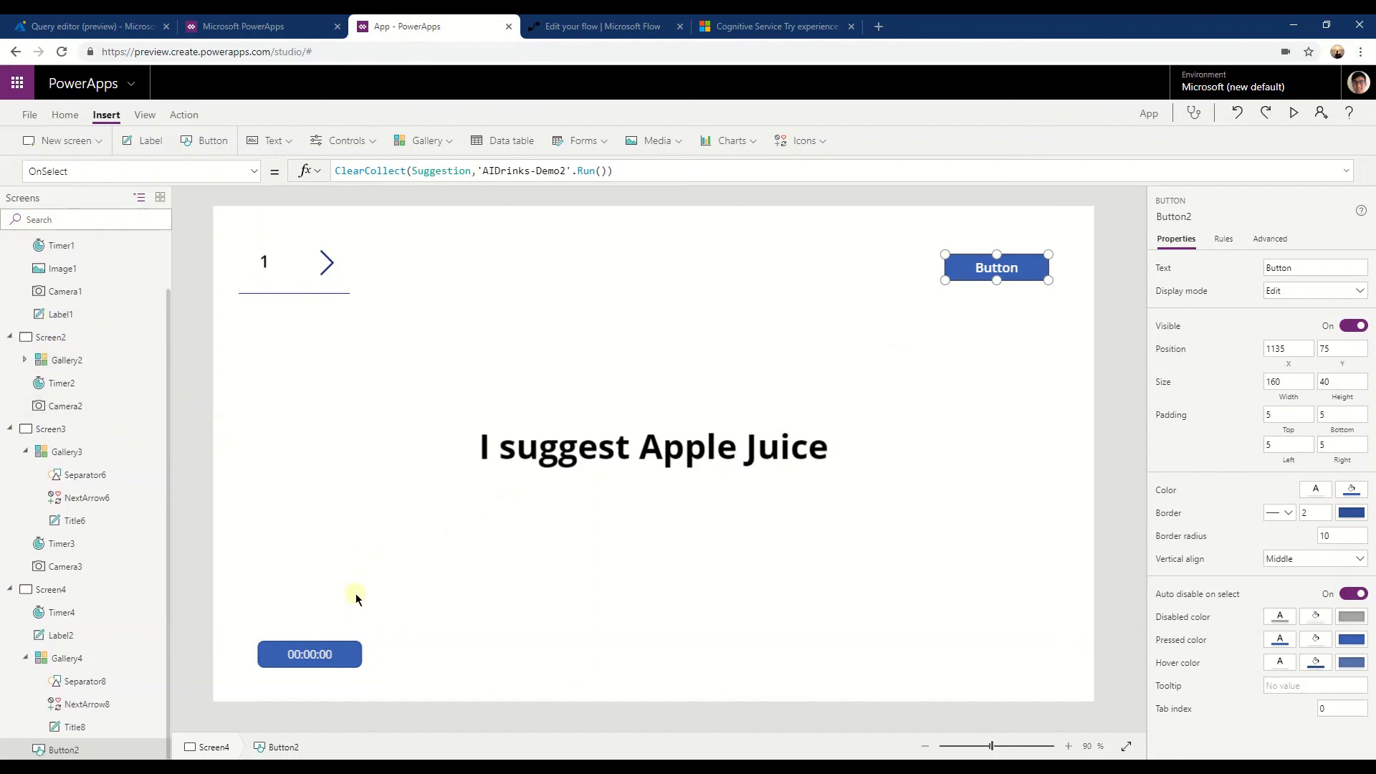
left_click(338, 643)
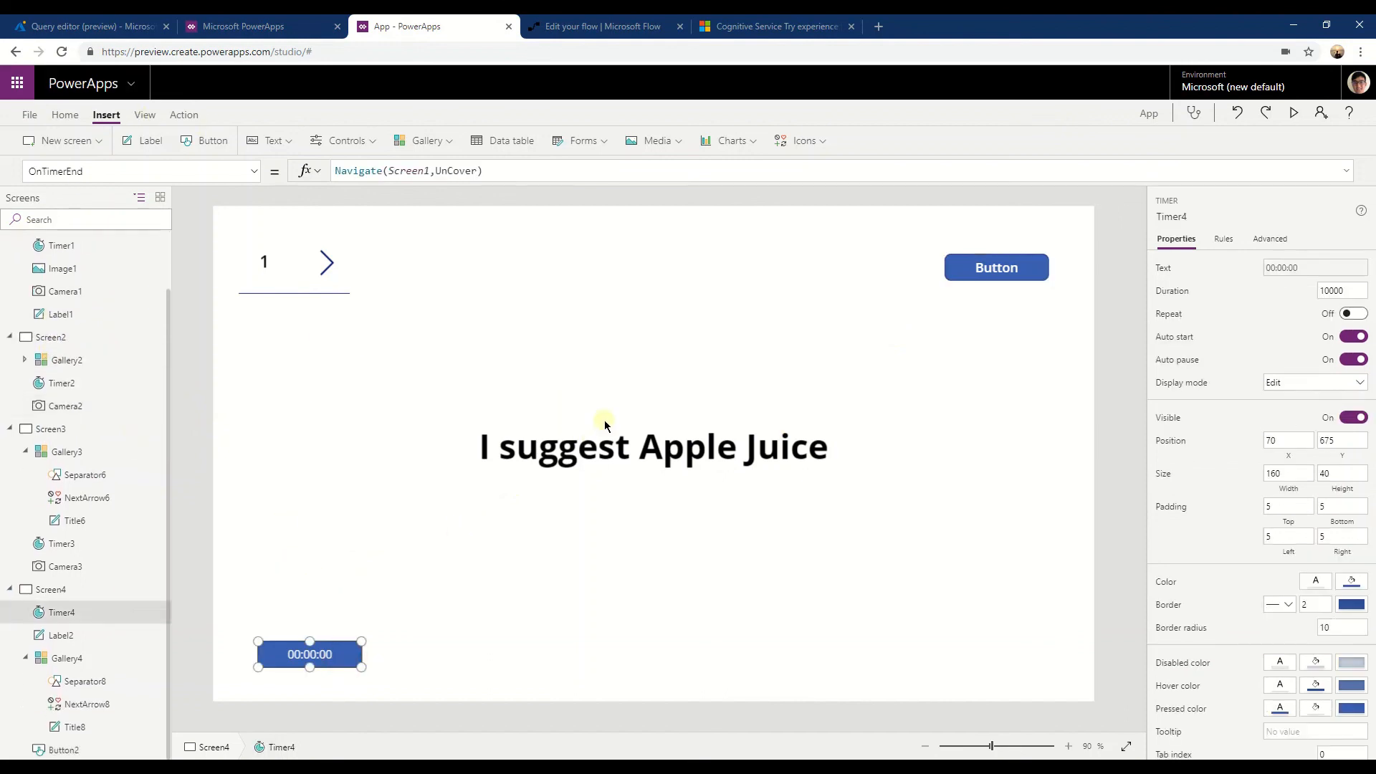
left_click(254, 170)
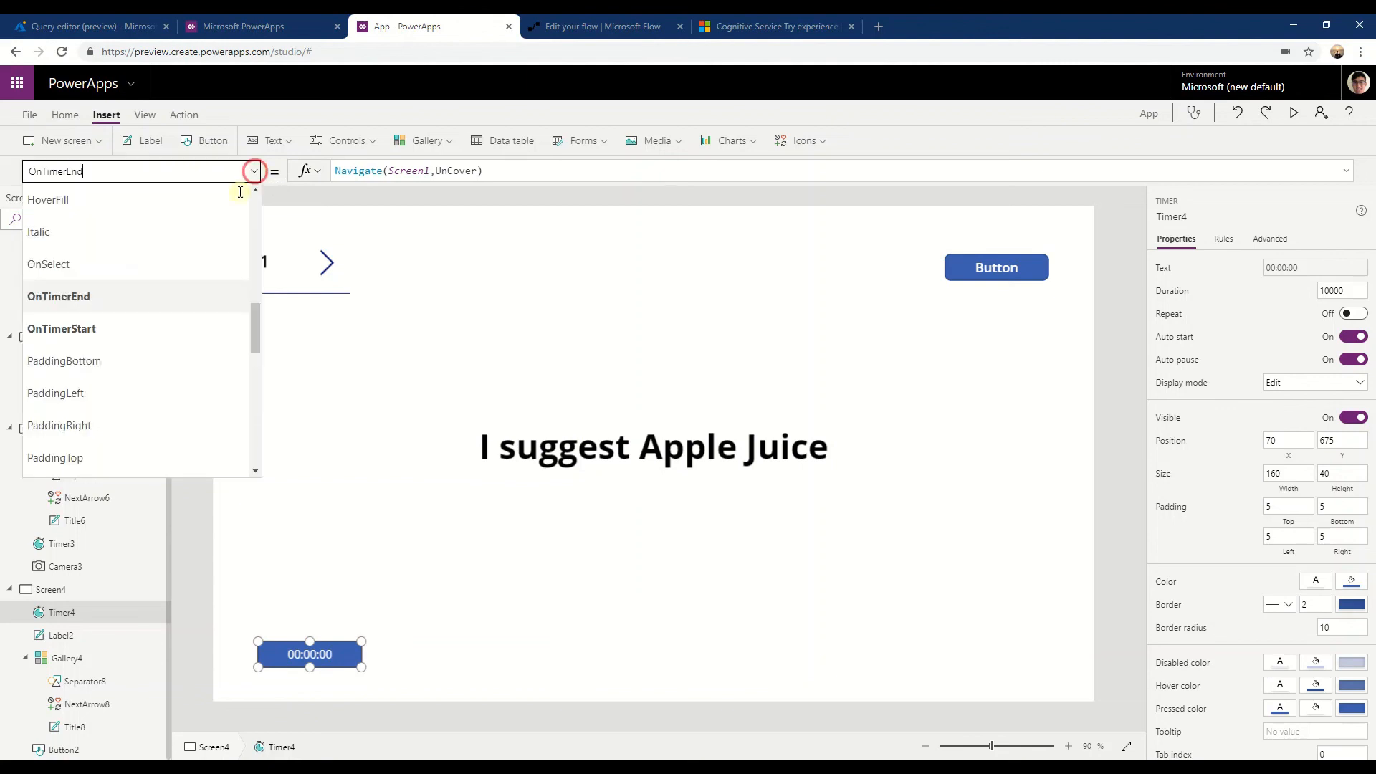
left_click(134, 326)
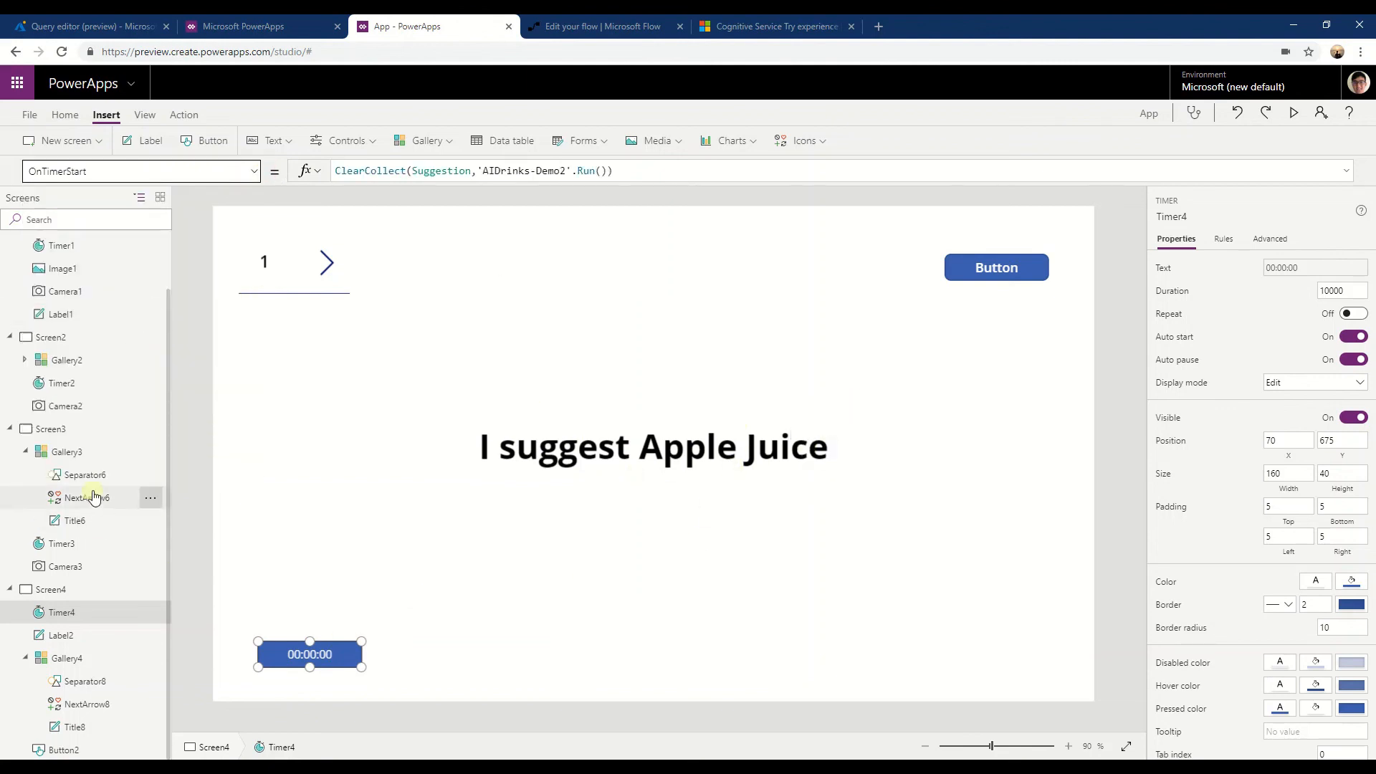
scroll(93, 496, "up", 2)
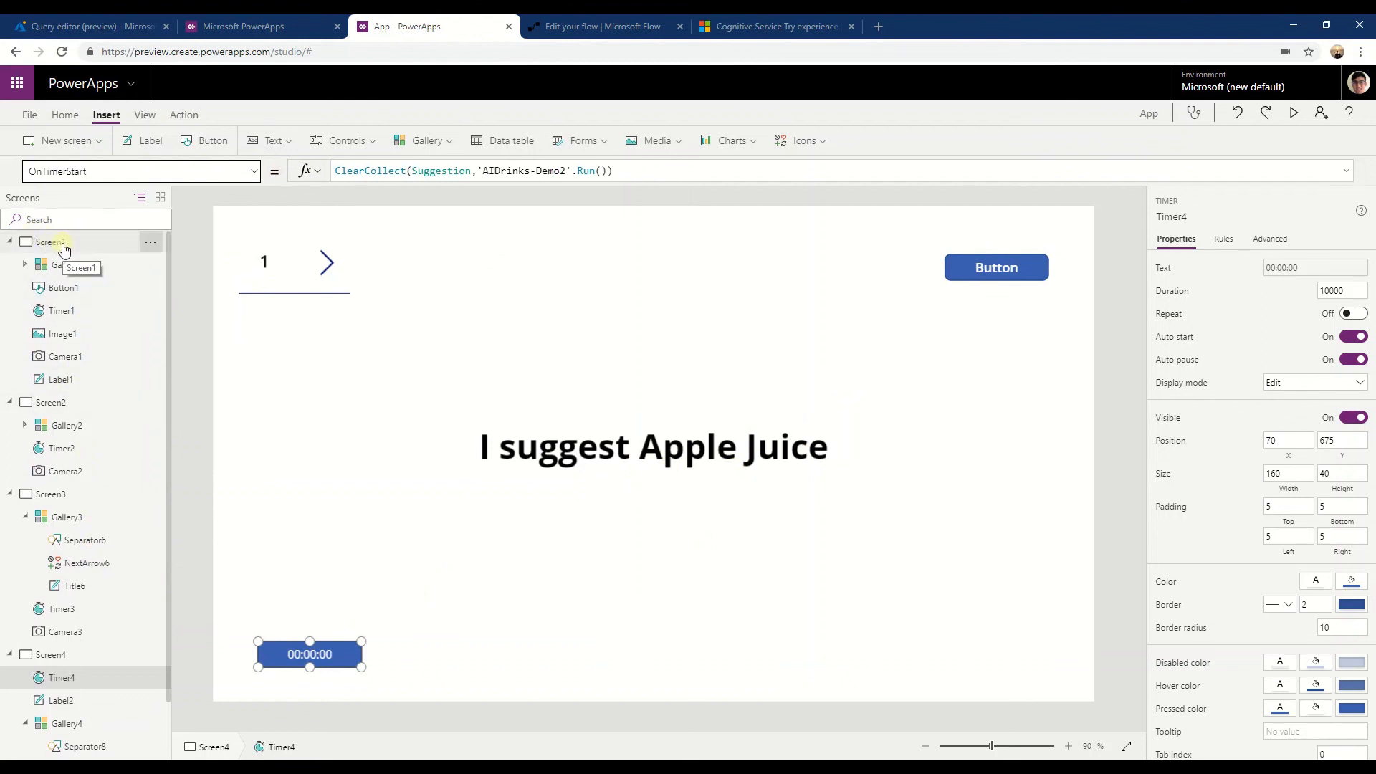
Preview the app from Screen1, capture a camera photo, then view the AIDrinks-Demo2 flow
left_click(64, 247)
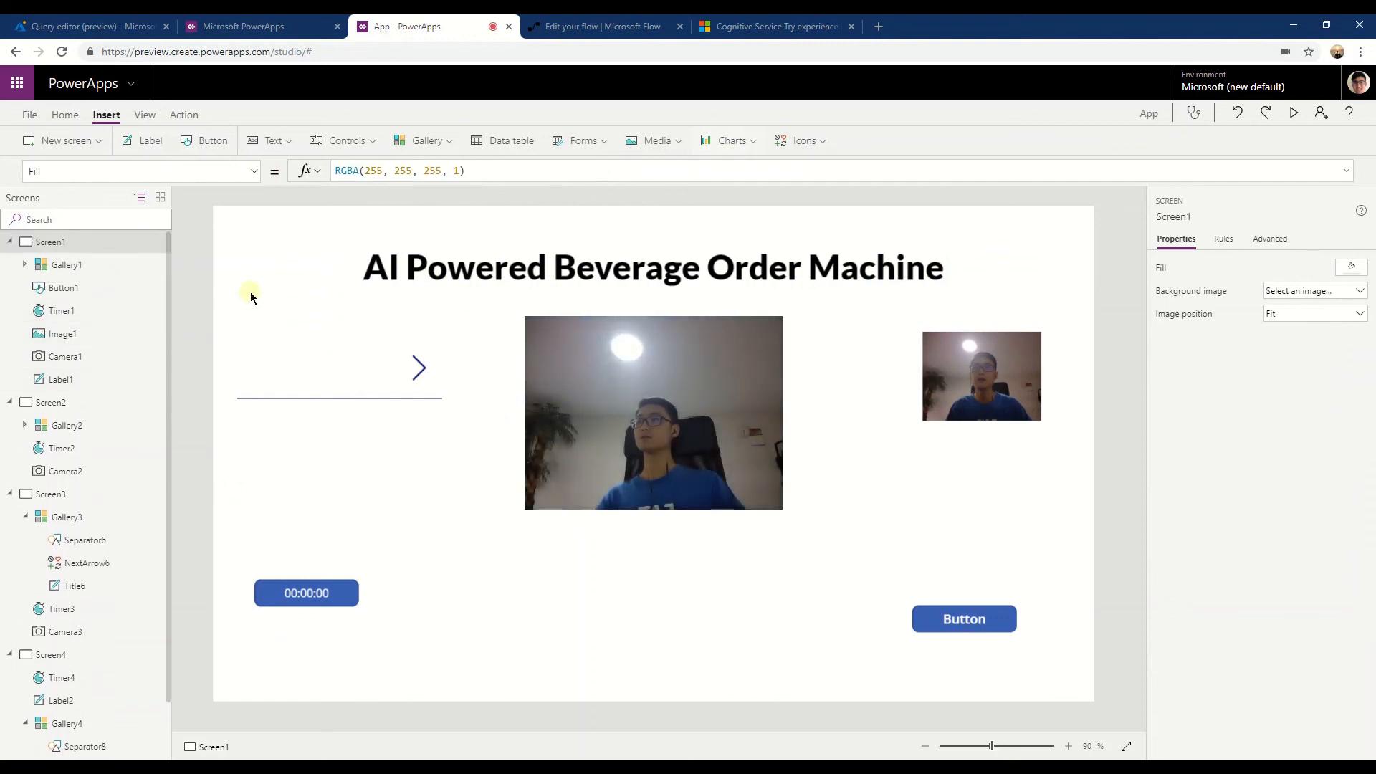
left_click(1297, 115)
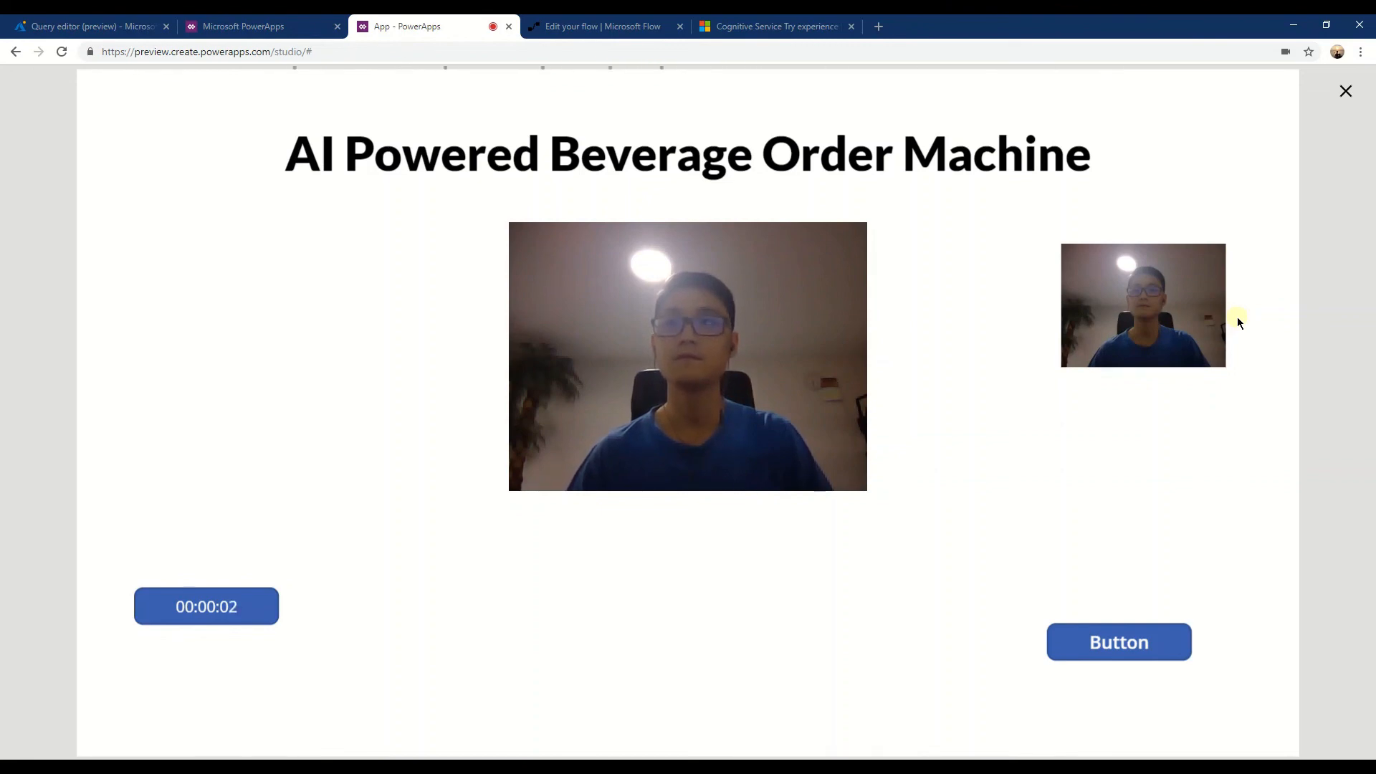
left_click(262, 270)
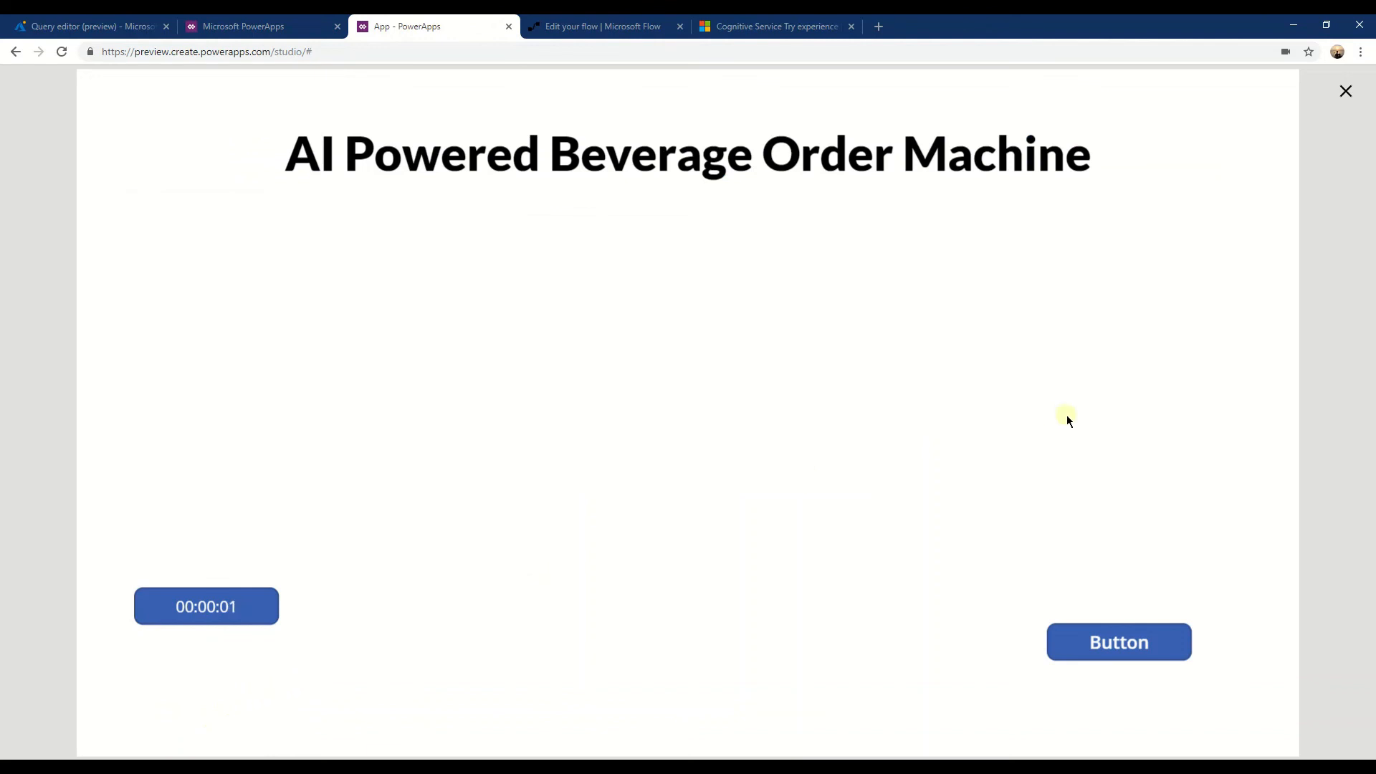
left_click(1345, 91)
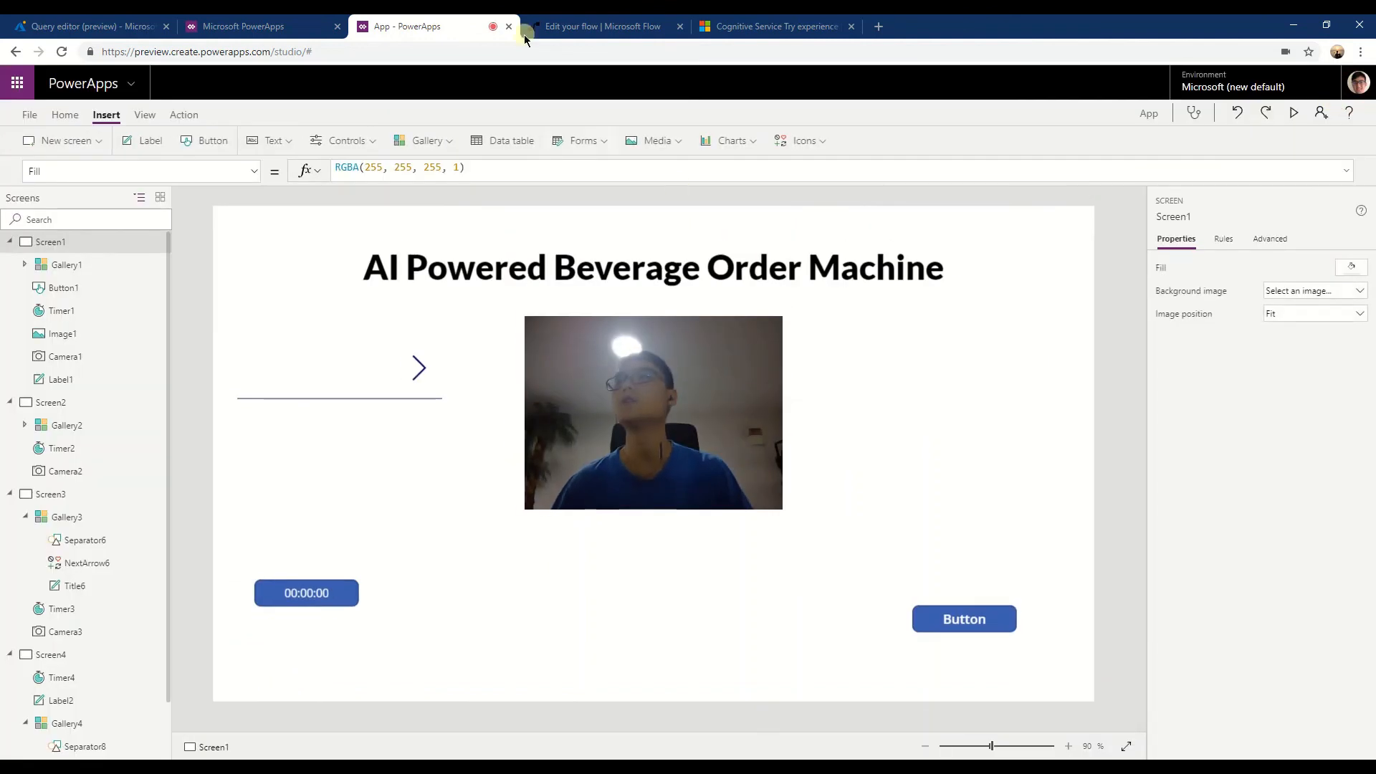
left_click(527, 31)
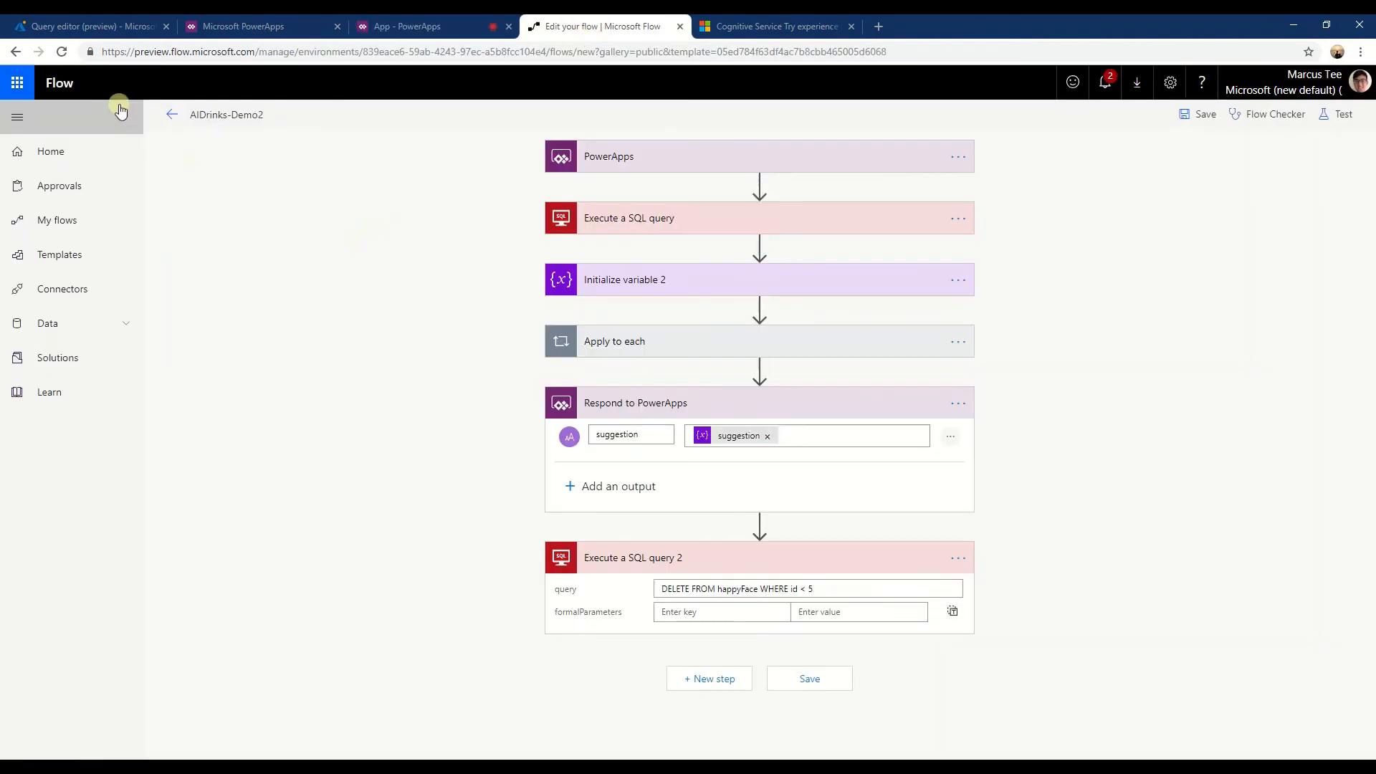
Check that the latest Succeeded AIDrinks-Demo2 run's Respond to PowerApps returned suggestion 1
left_click(172, 114)
left_click(737, 177)
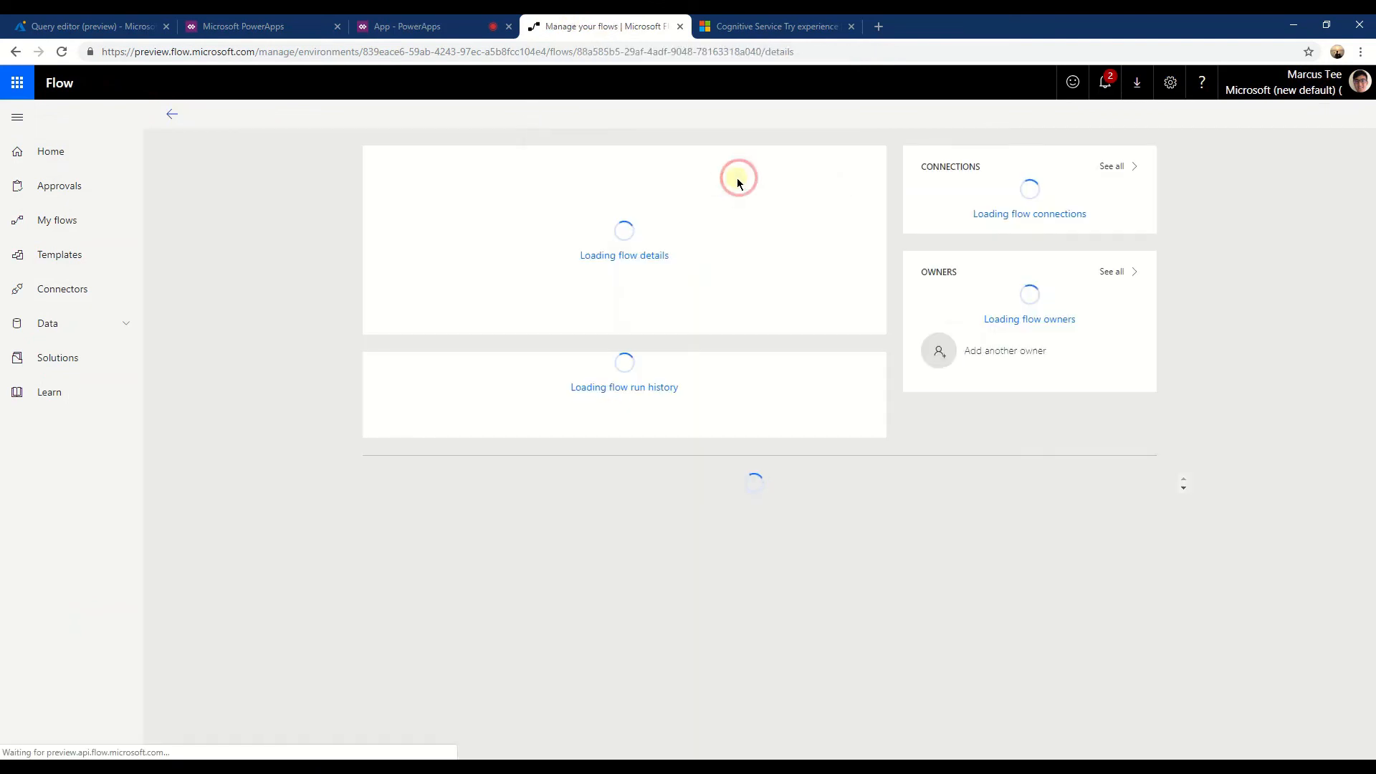
left_click(566, 404)
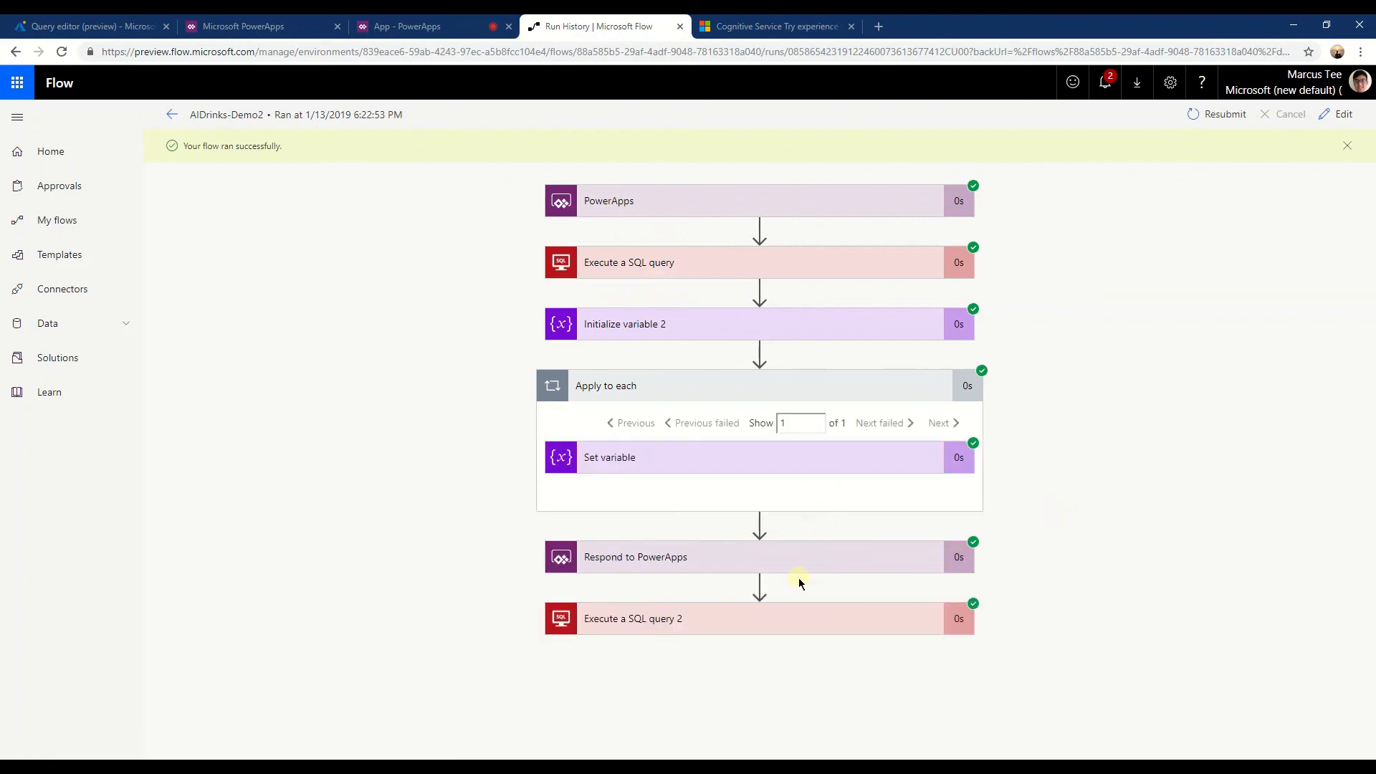
left_click(817, 553)
scroll(1183, 573, "down", 3)
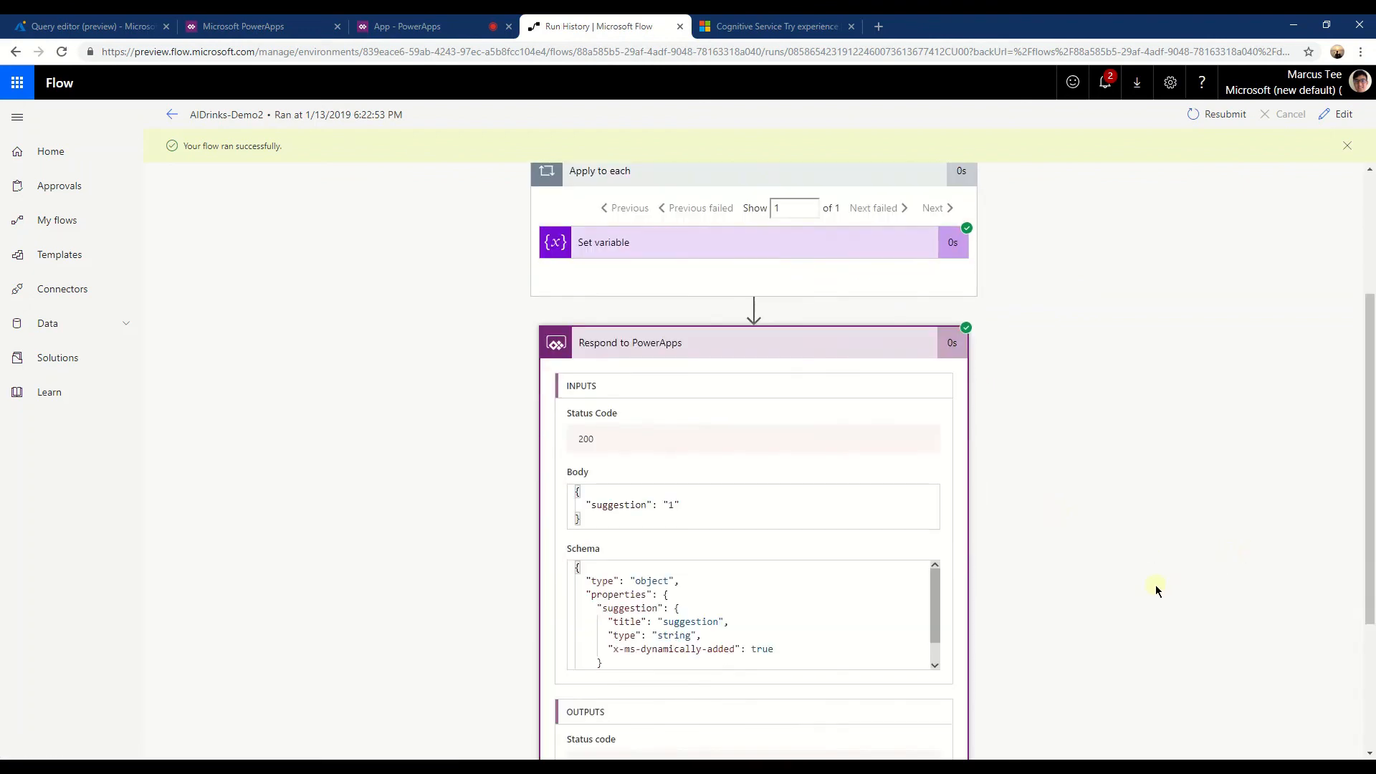
double_click(672, 508)
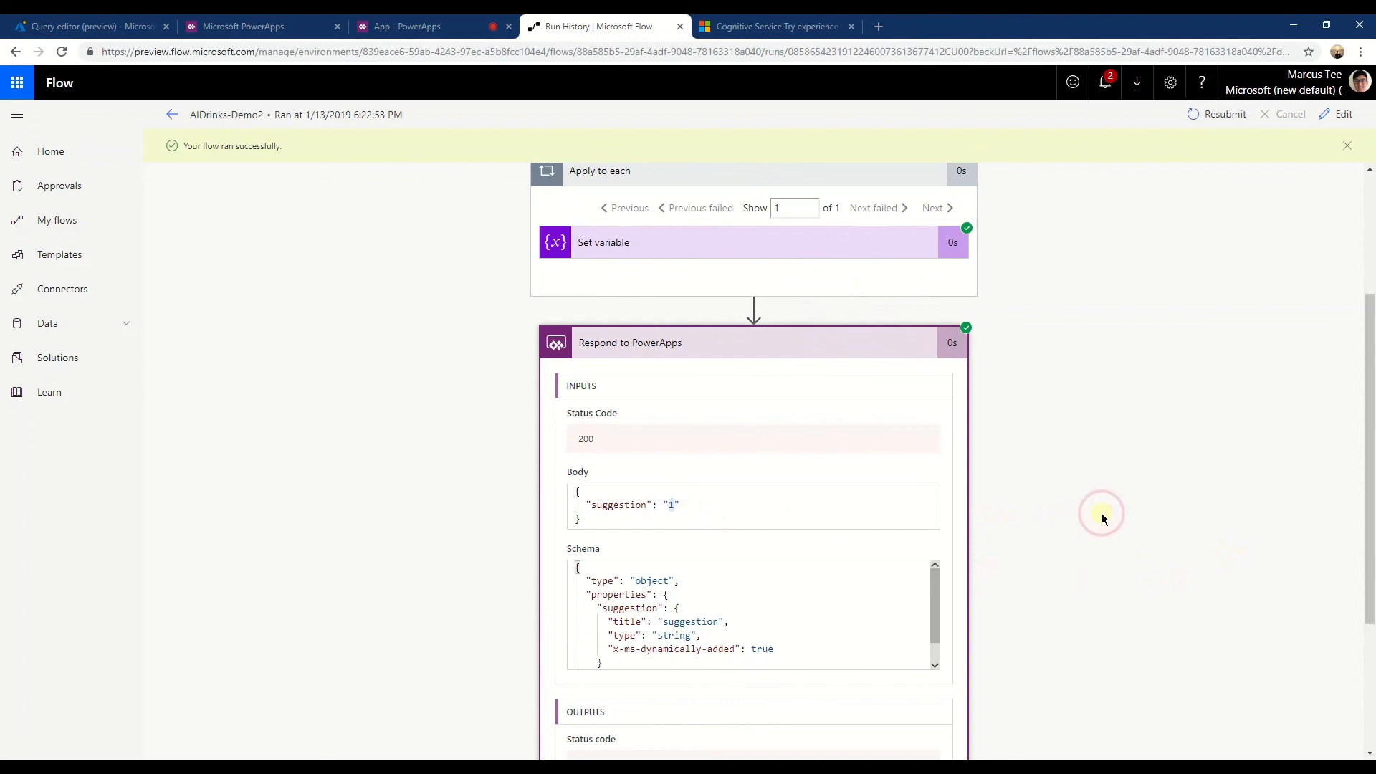
scroll(1101, 494, "down", 2)
scroll(1099, 485, "up", 5)
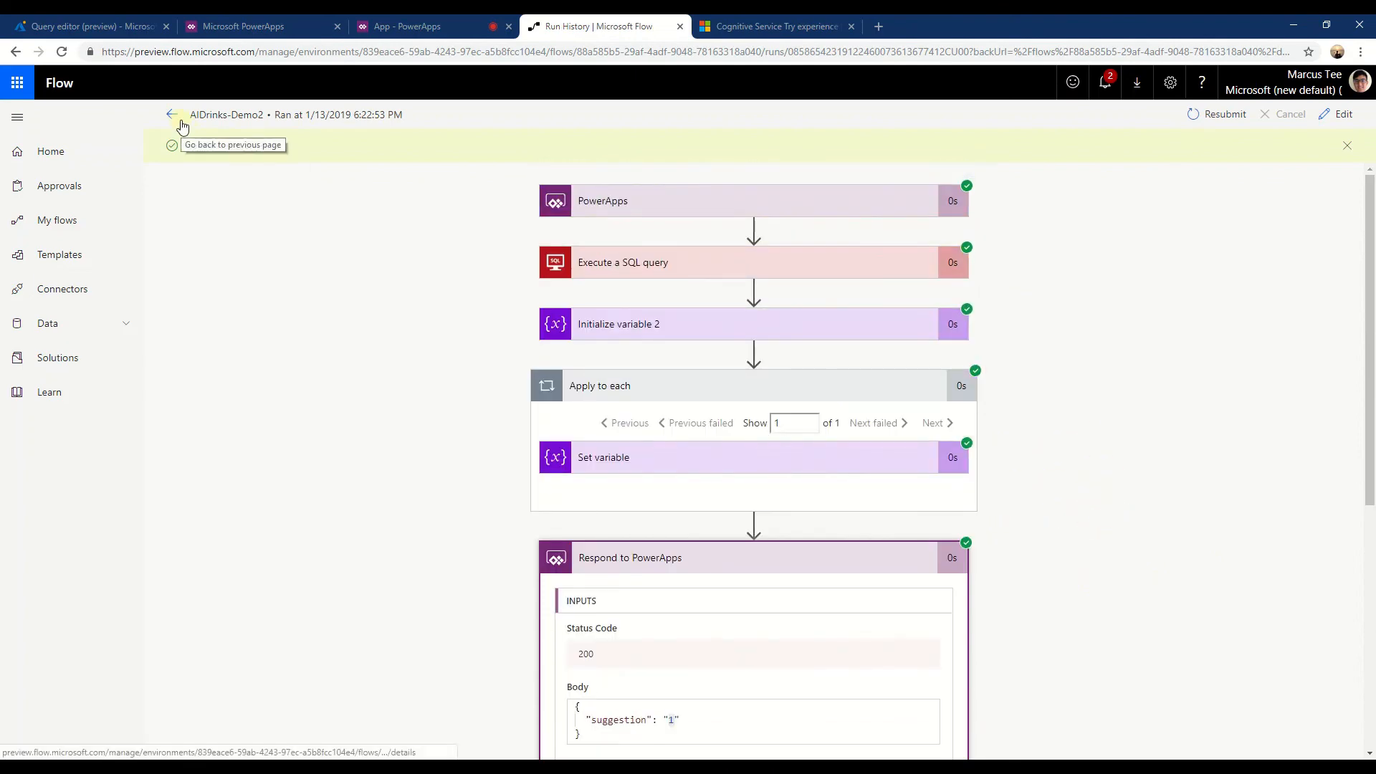
left_click(180, 122)
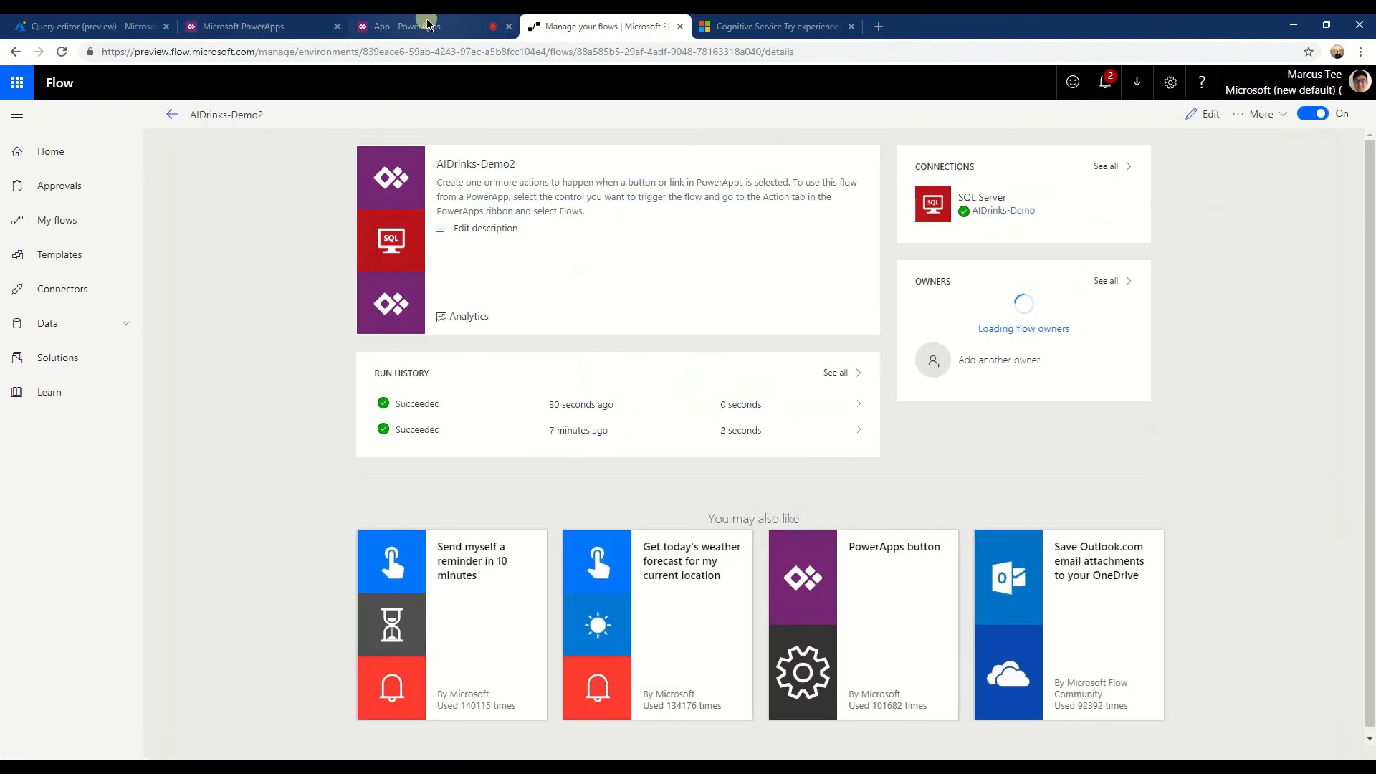
left_click(428, 25)
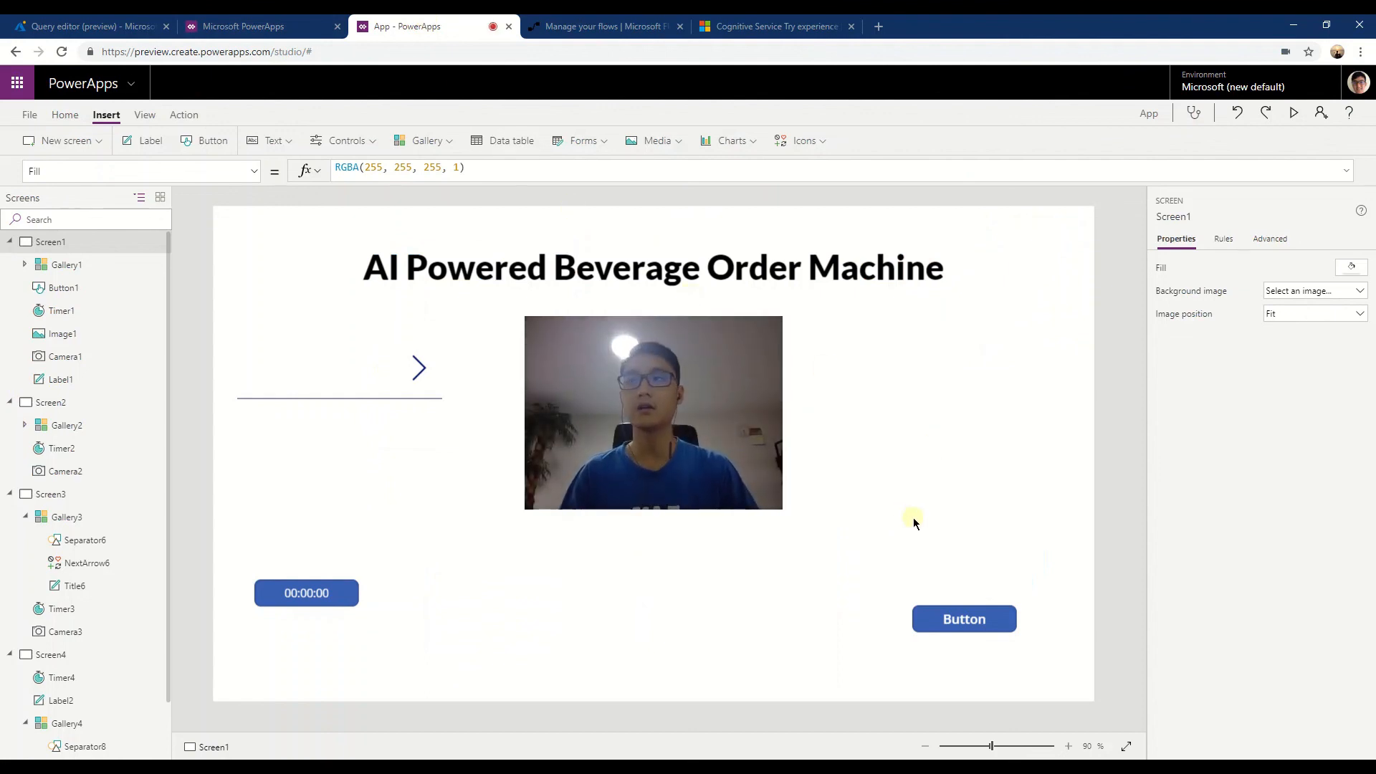
Preview the app again until it shows 'I suggest Orange Juice'
left_click(1293, 112)
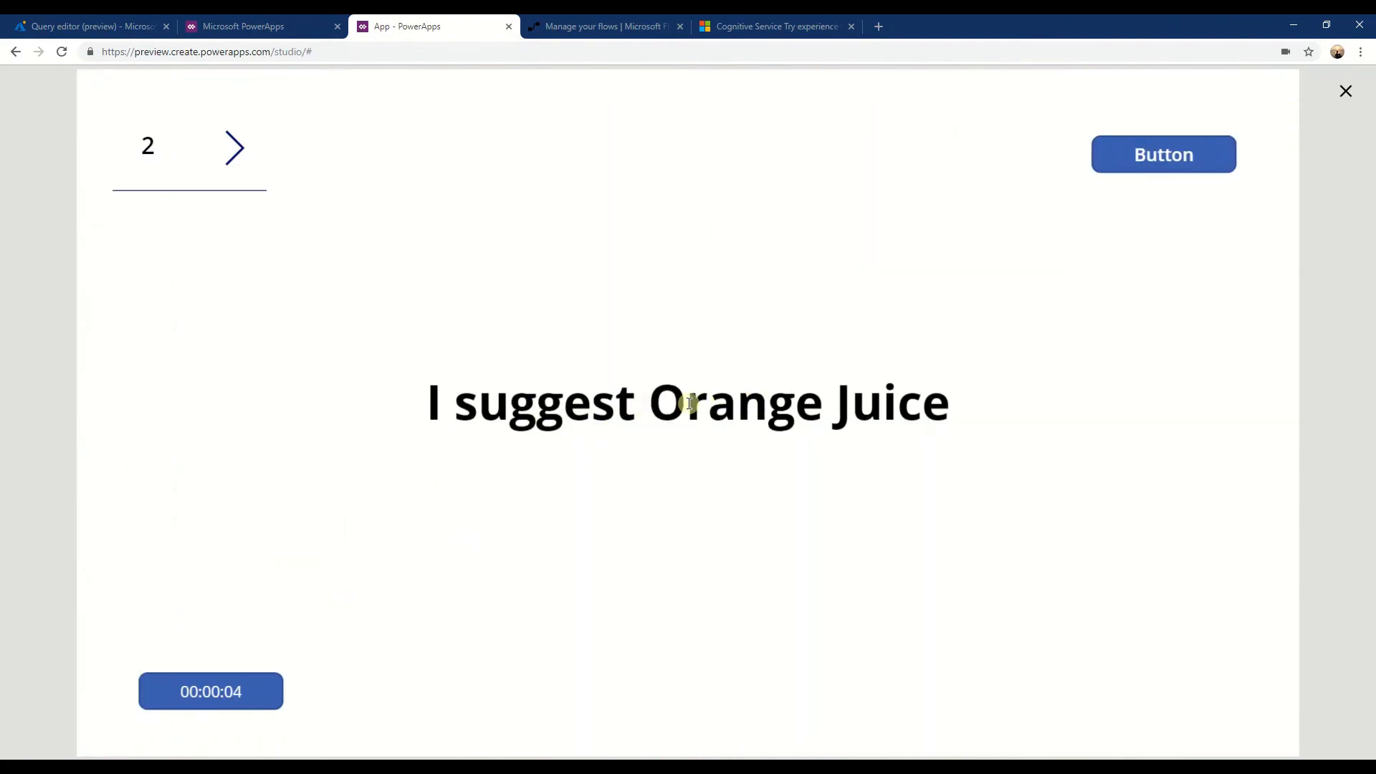
Close the app preview and return to editing Screen4
left_click(1347, 95)
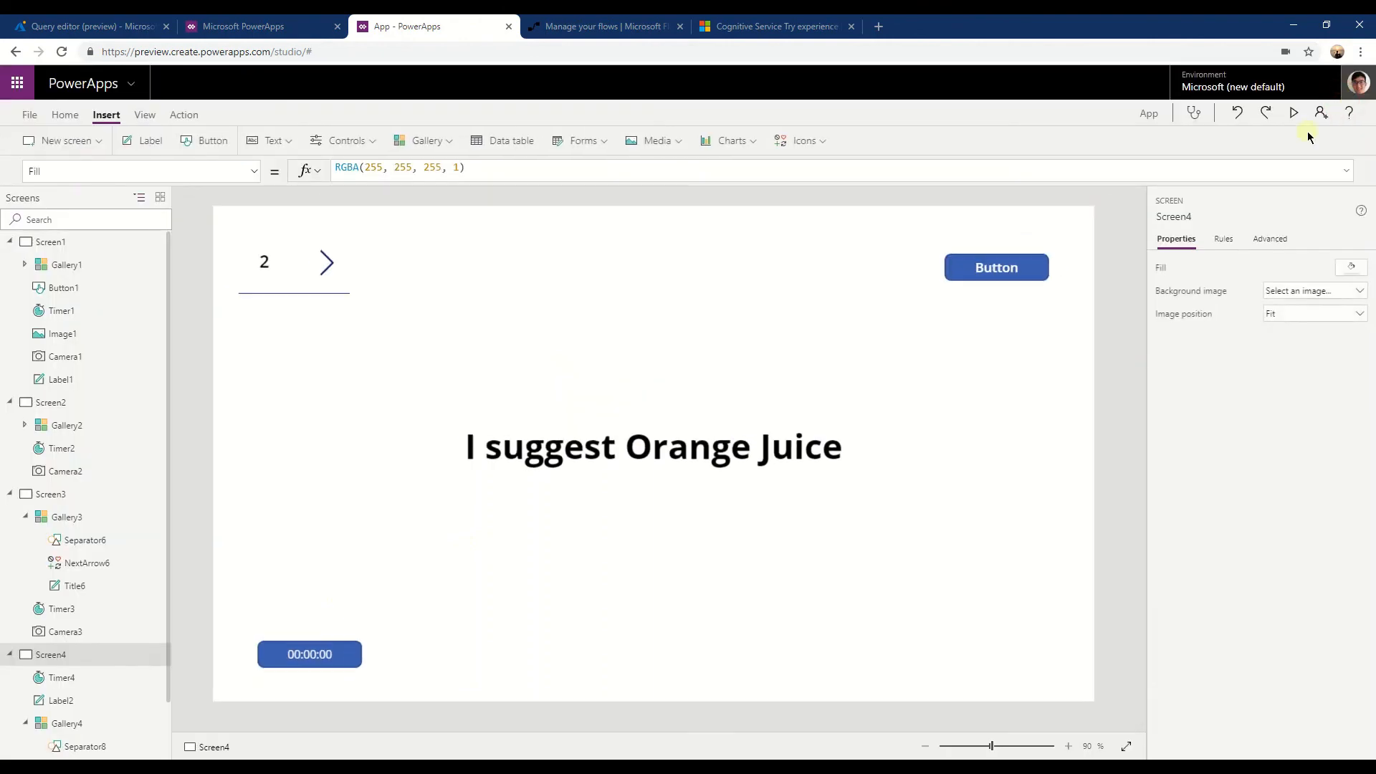
scroll(81, 551, "down", 1)
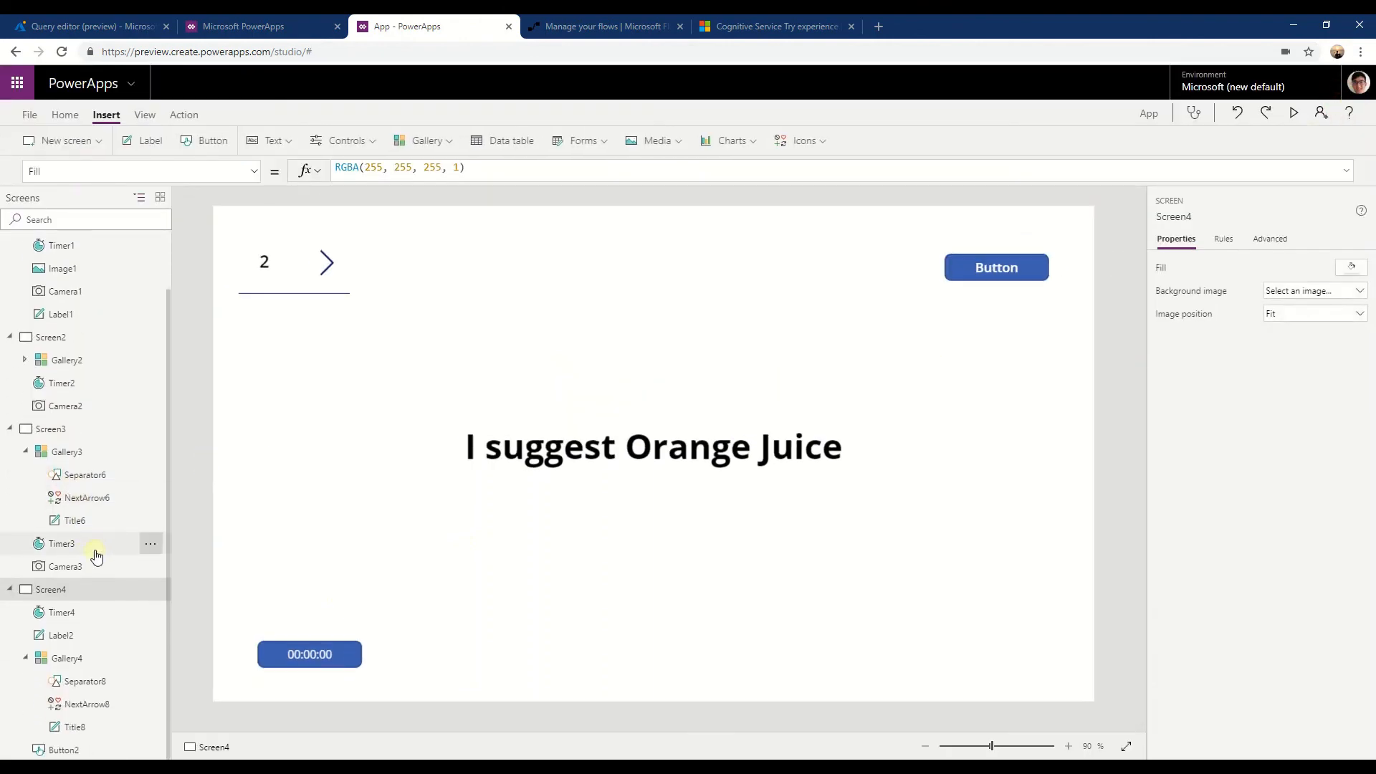
scroll(95, 556, "up", 1)
scroll(108, 455, "down", 1)
scroll(108, 454, "up", 1)
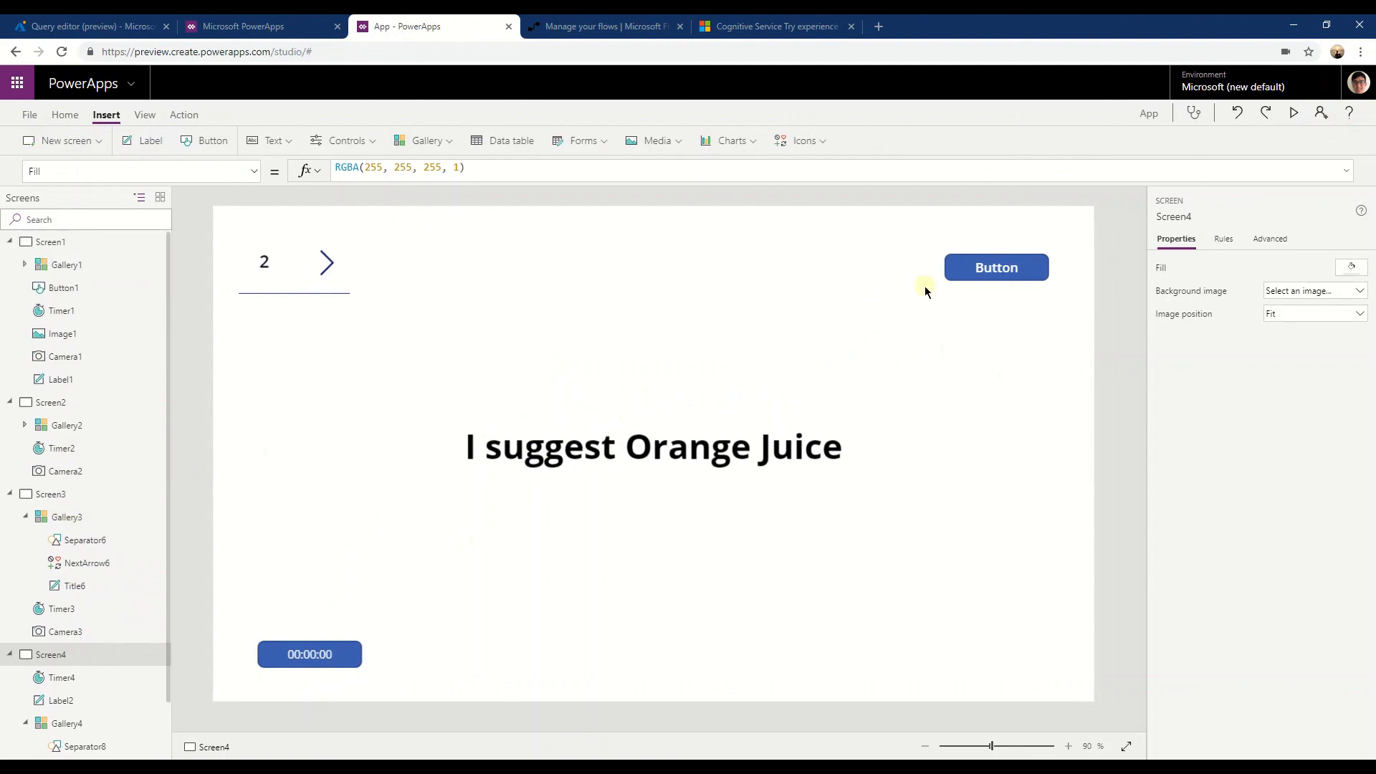
Turn Visible off for Screen4's suggestion gallery, button and countdown timer, leaving the suggestion label
left_click(328, 406)
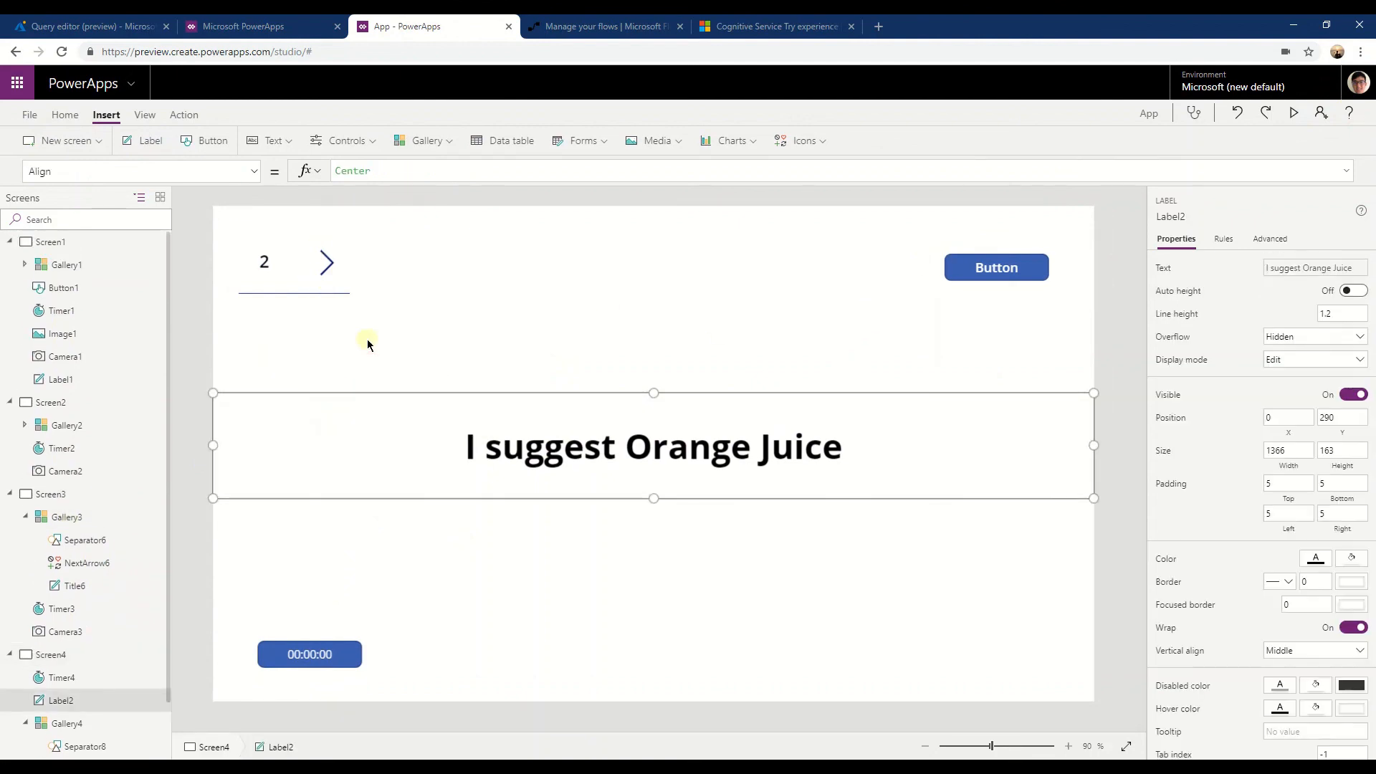
left_click(372, 332)
left_click(292, 313)
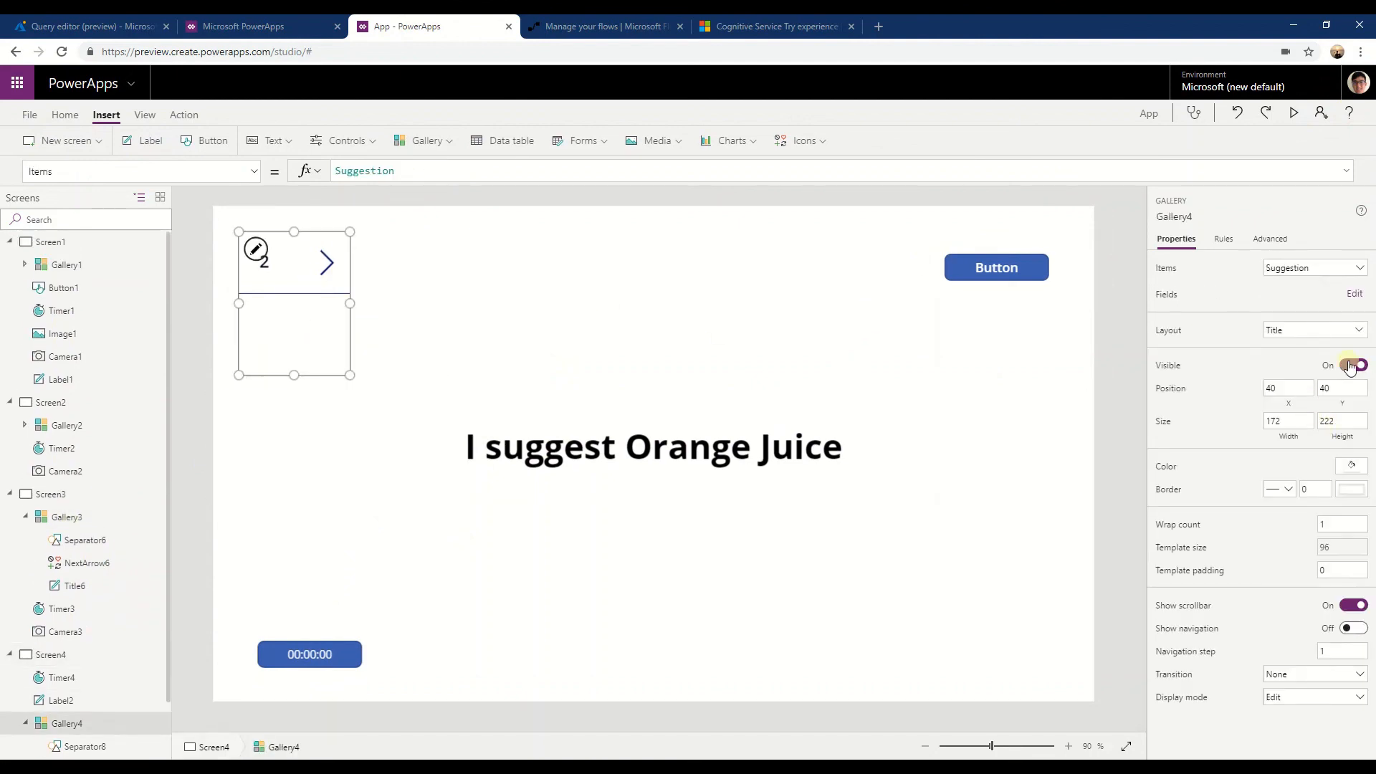
left_click(967, 264)
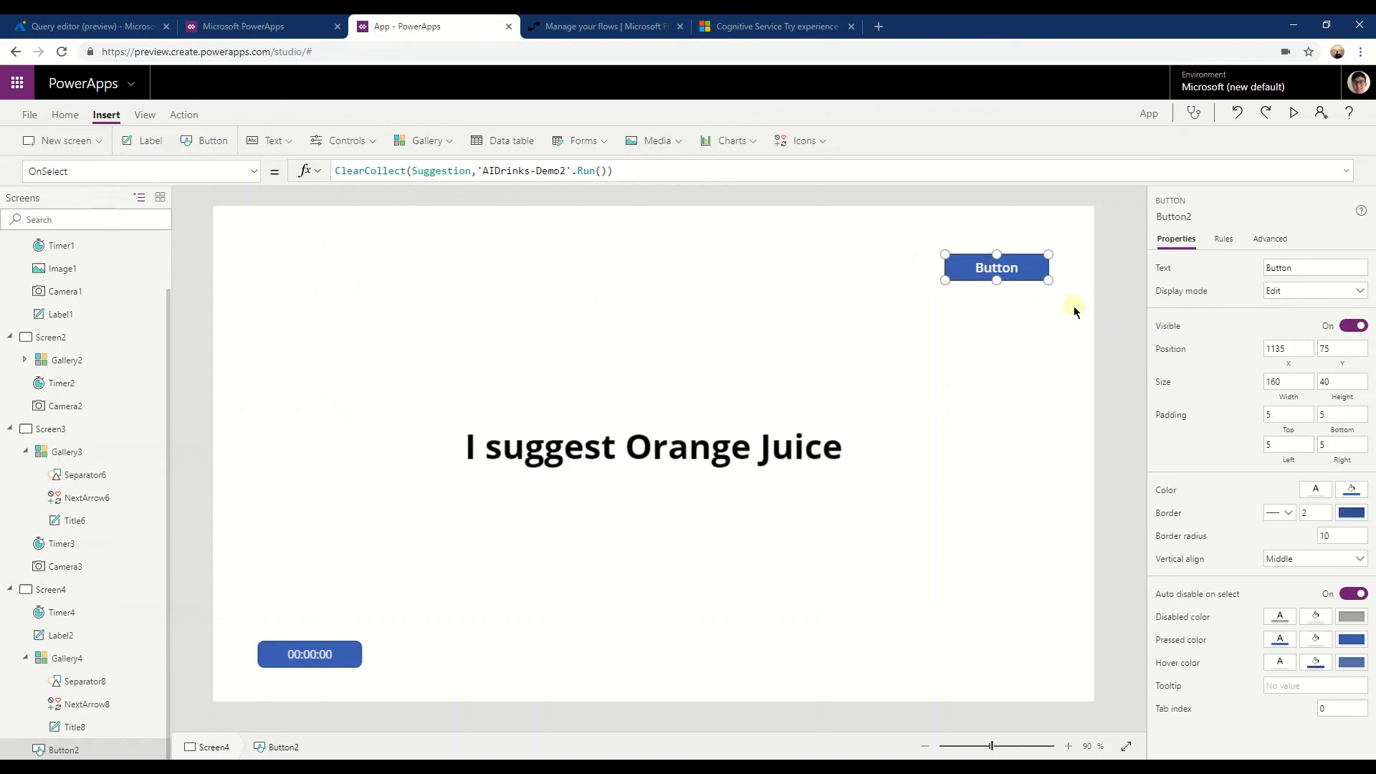
left_click(1074, 309)
left_click(329, 654)
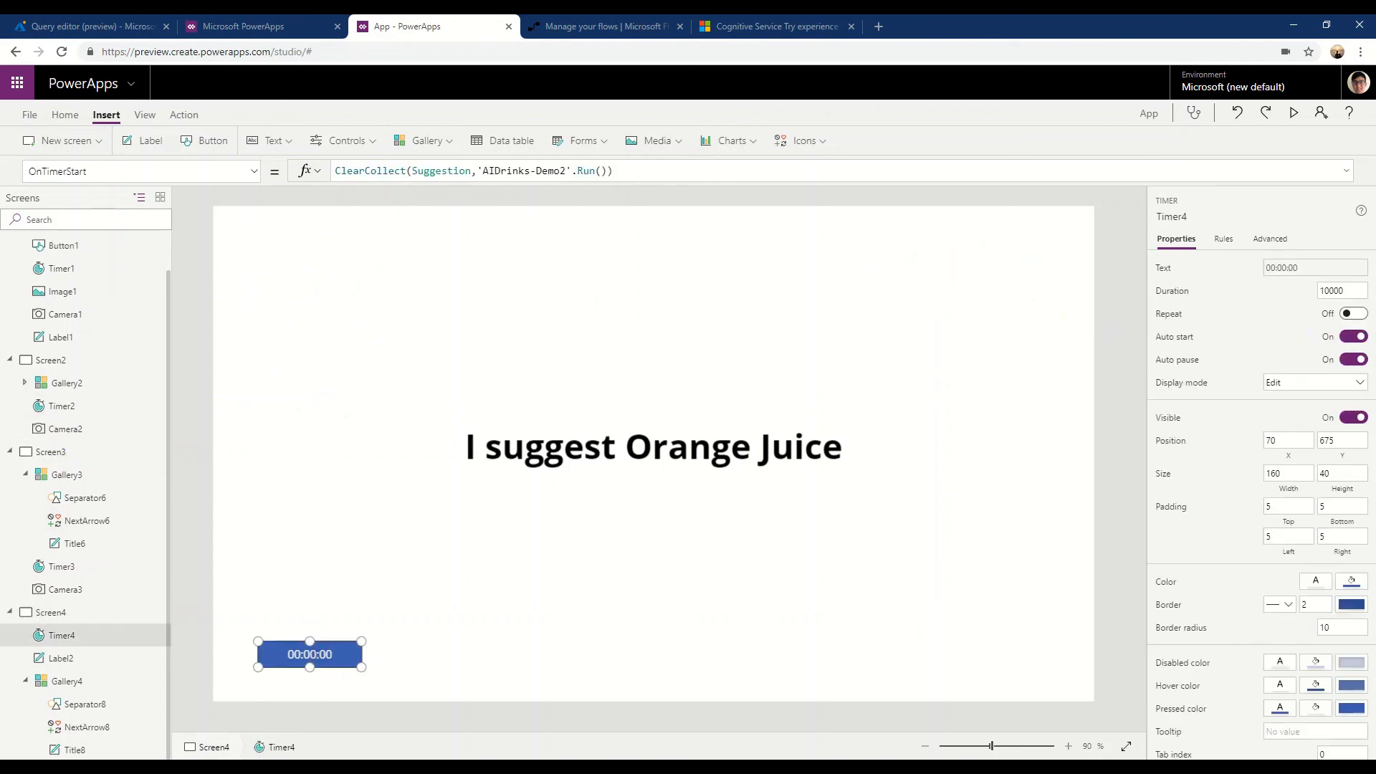
left_click(1354, 418)
Open Screen1 and select the title label in its gallery
scroll(108, 322, "up", 3)
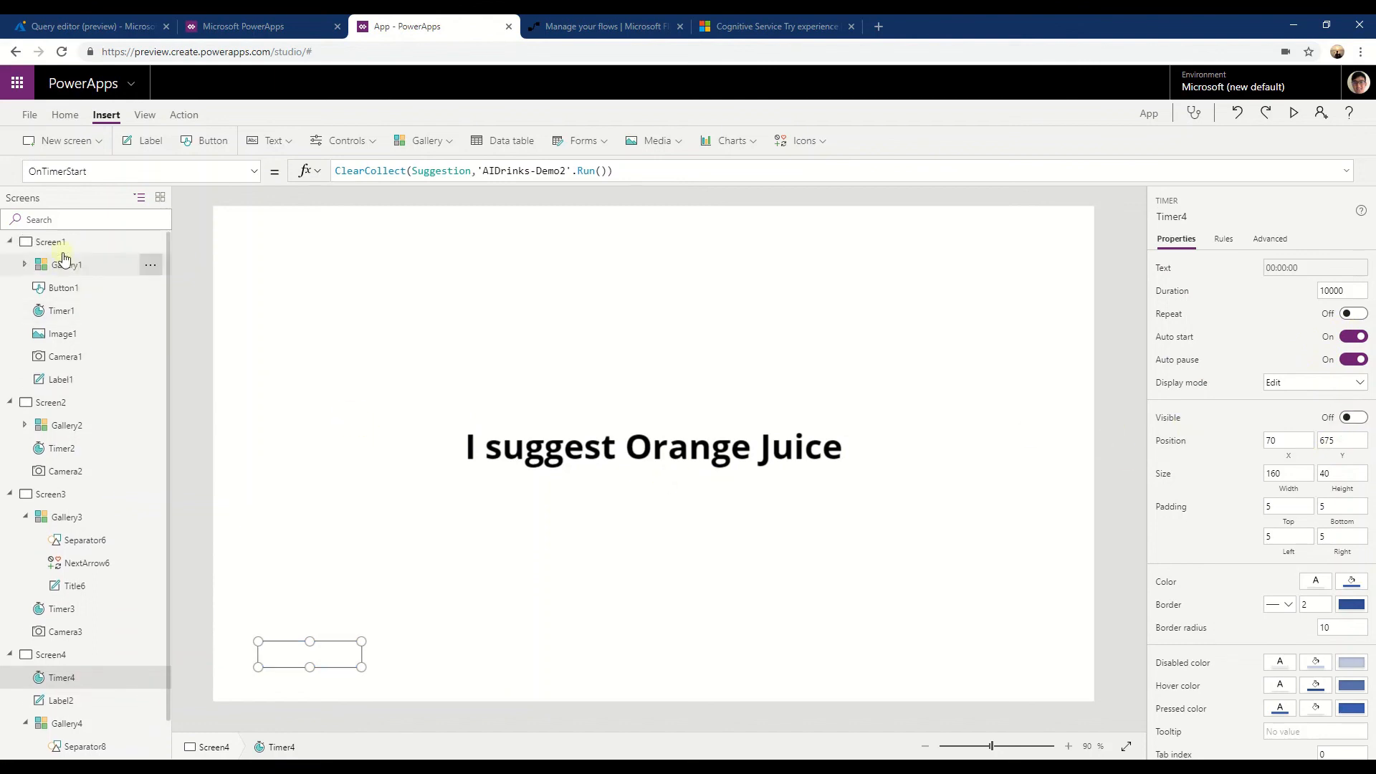
left_click(52, 243)
left_click(282, 370)
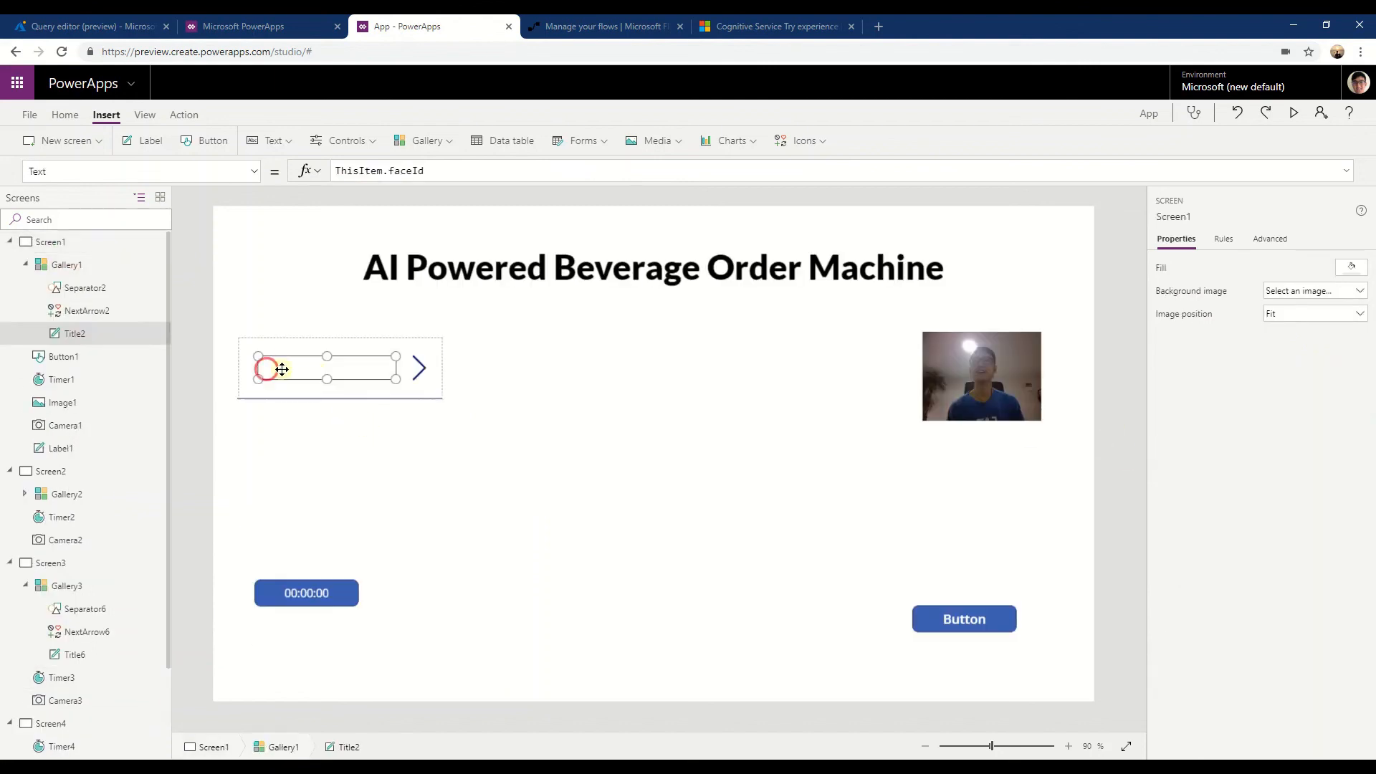
Hide Screen1's face-result gallery, captured image, button and timer, then select Screen2's gallery
left_click(384, 475)
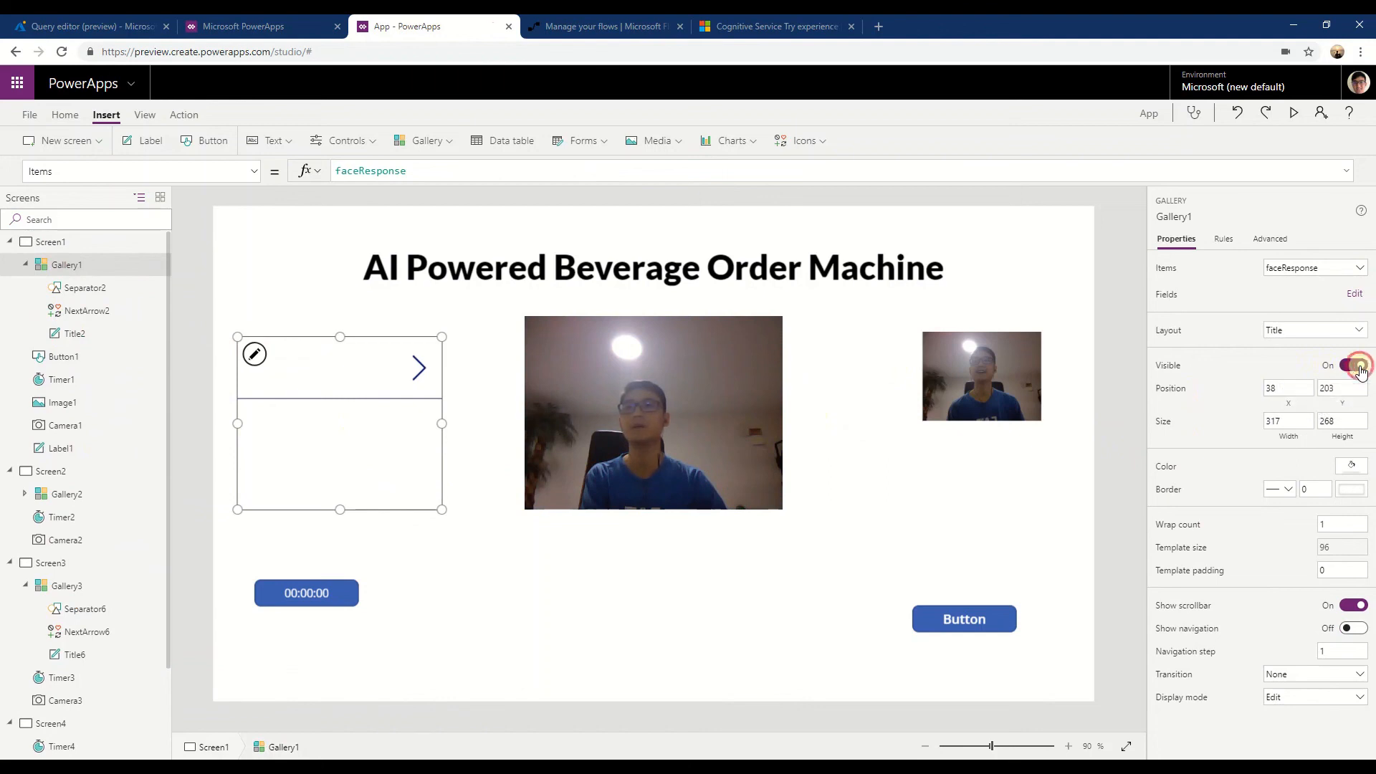
left_click(993, 368)
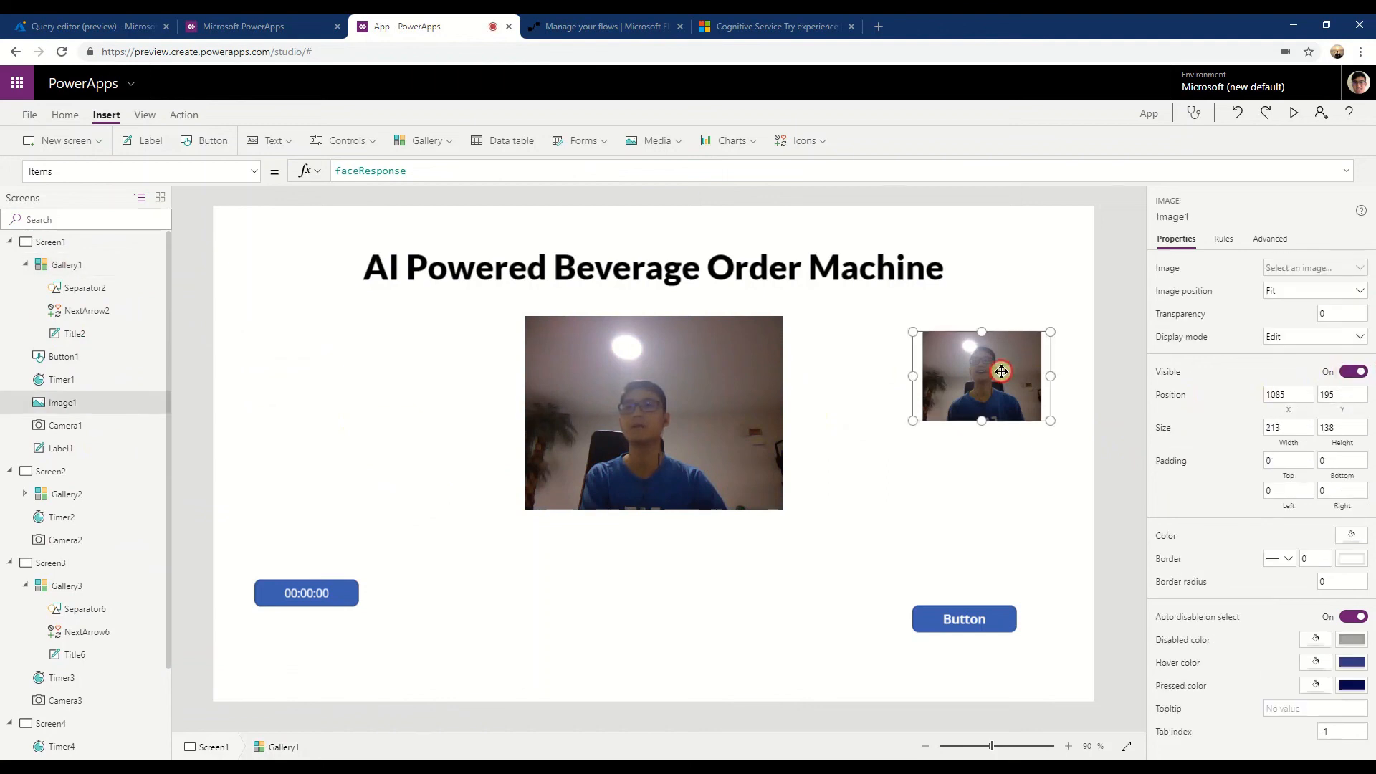
left_click(937, 610)
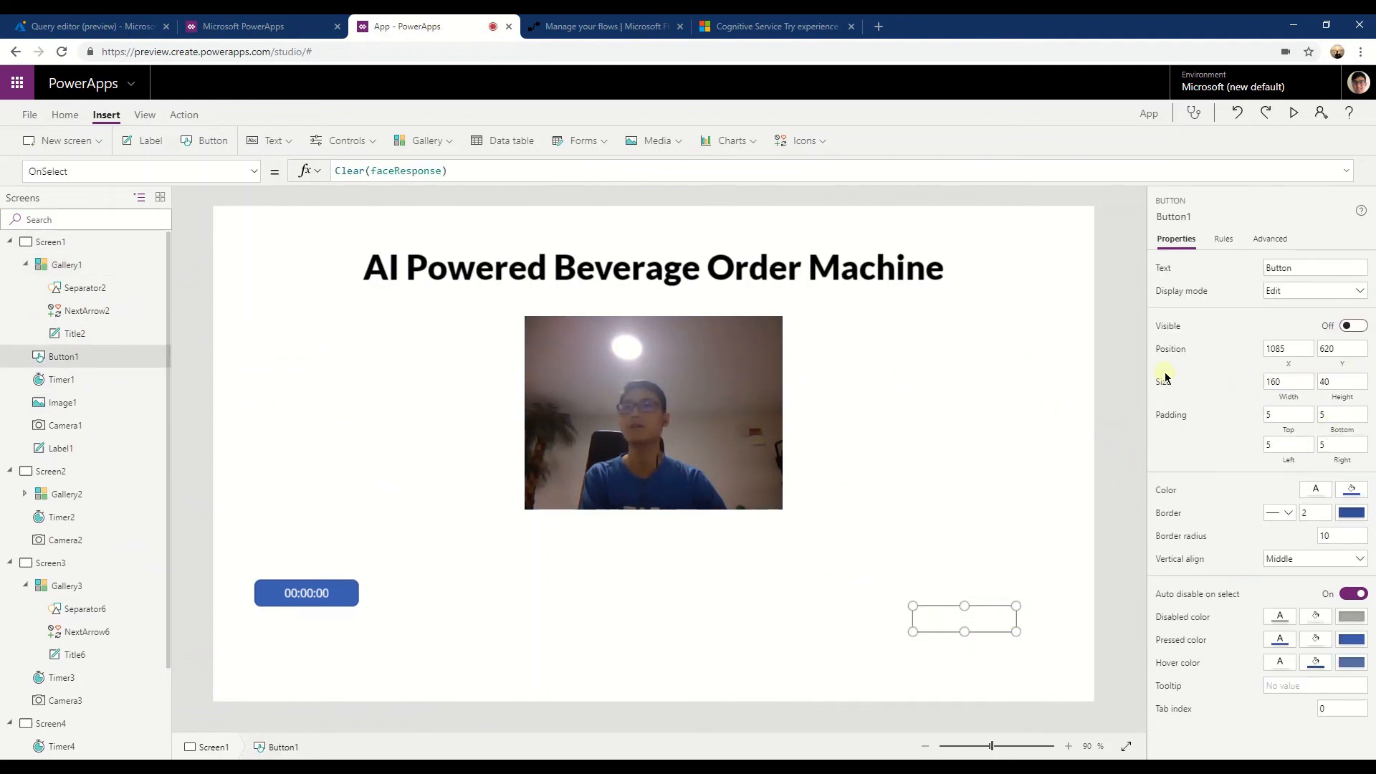
left_click(345, 599)
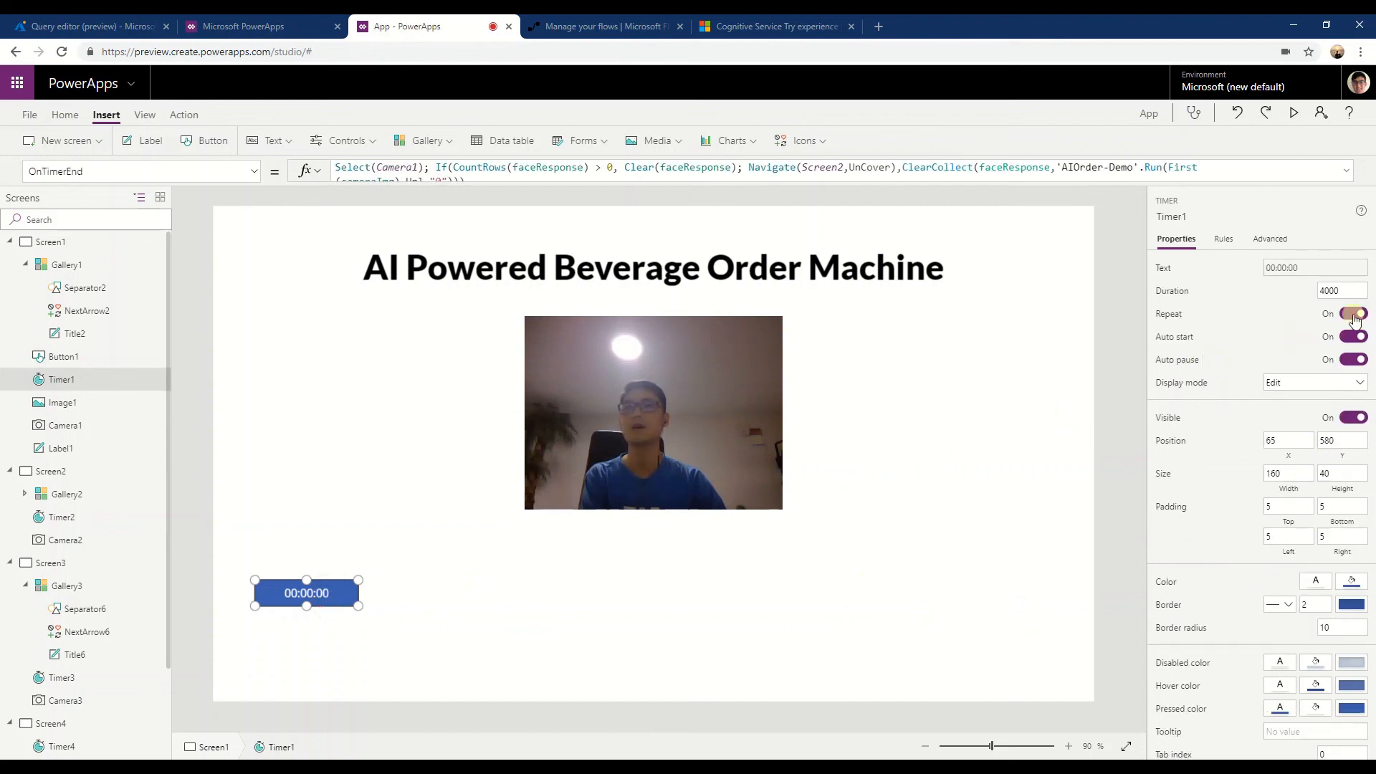
left_click(1354, 418)
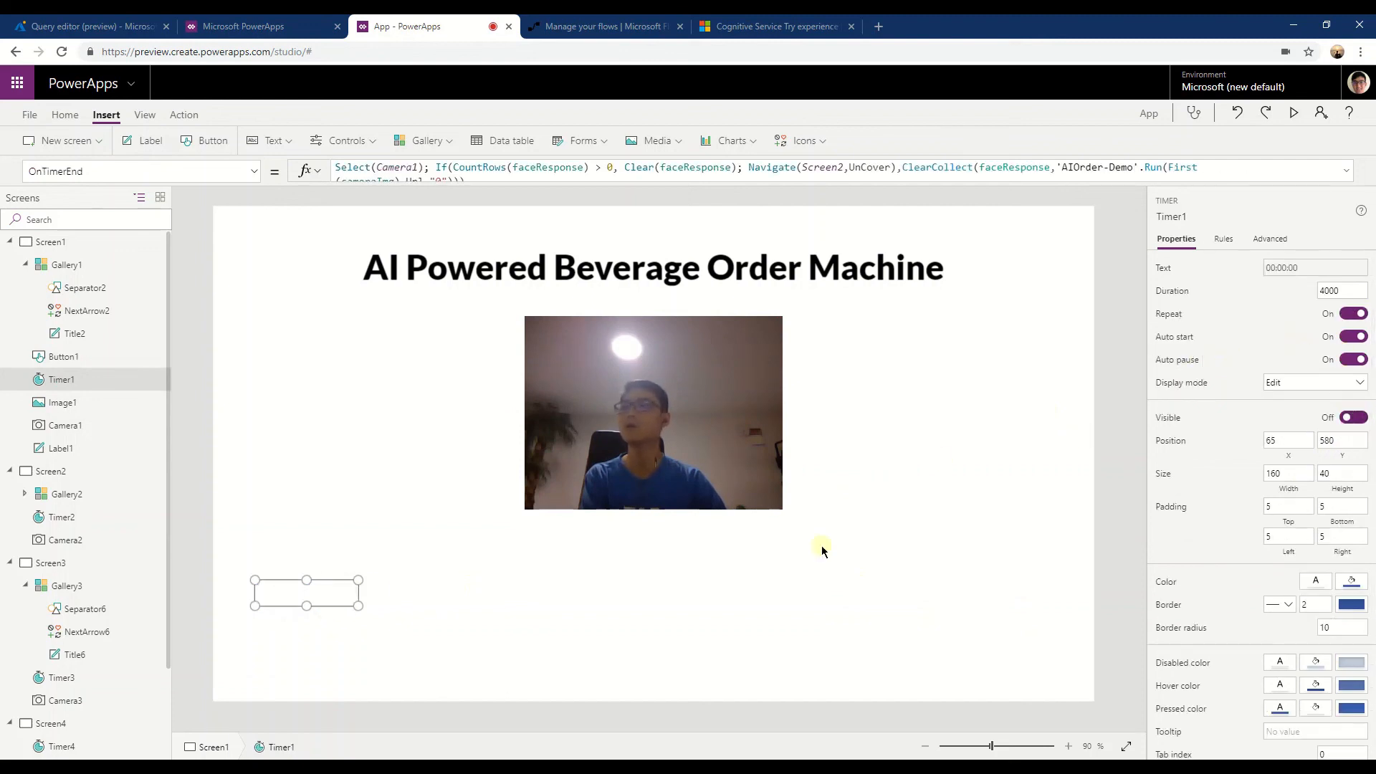
left_click(94, 494)
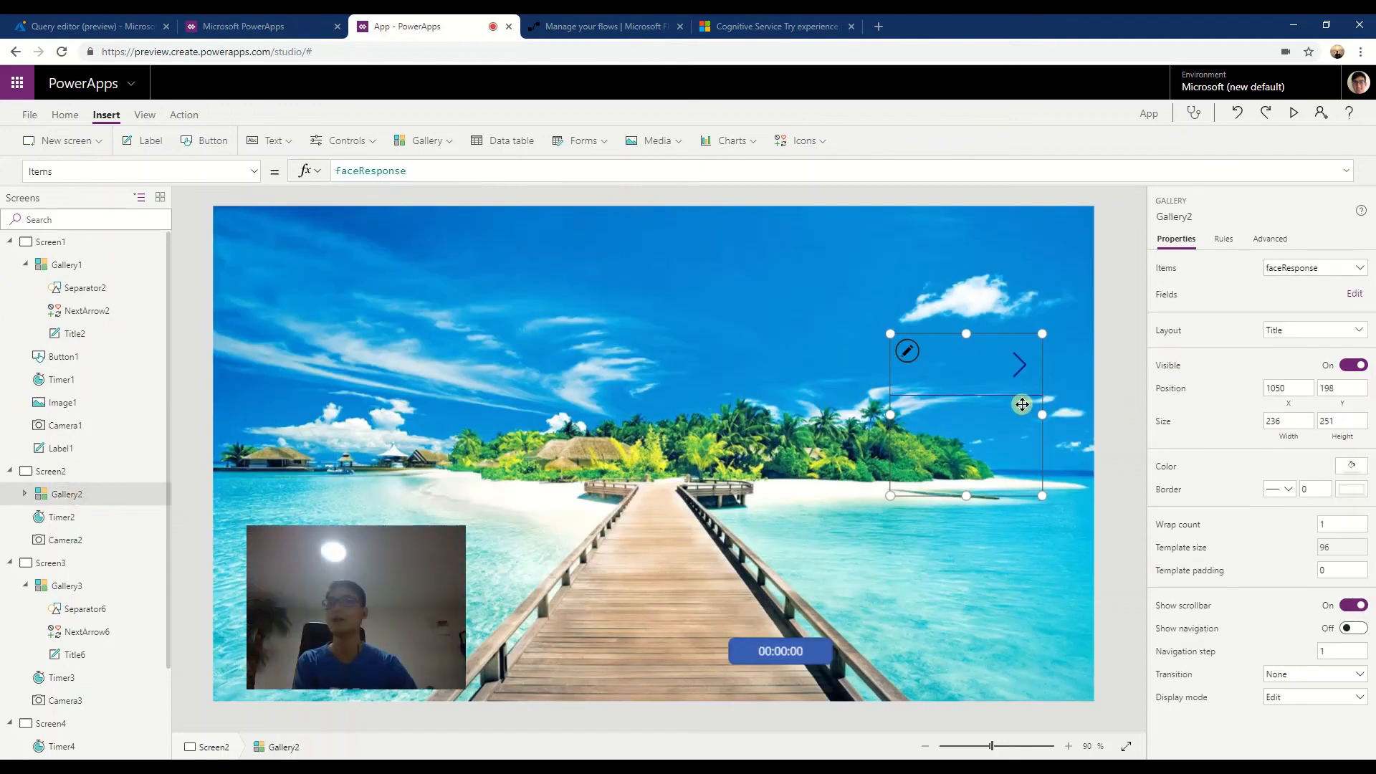
Hide the galleries on Screen2 and Screen3, plus Screen3's timer
left_click(1357, 366)
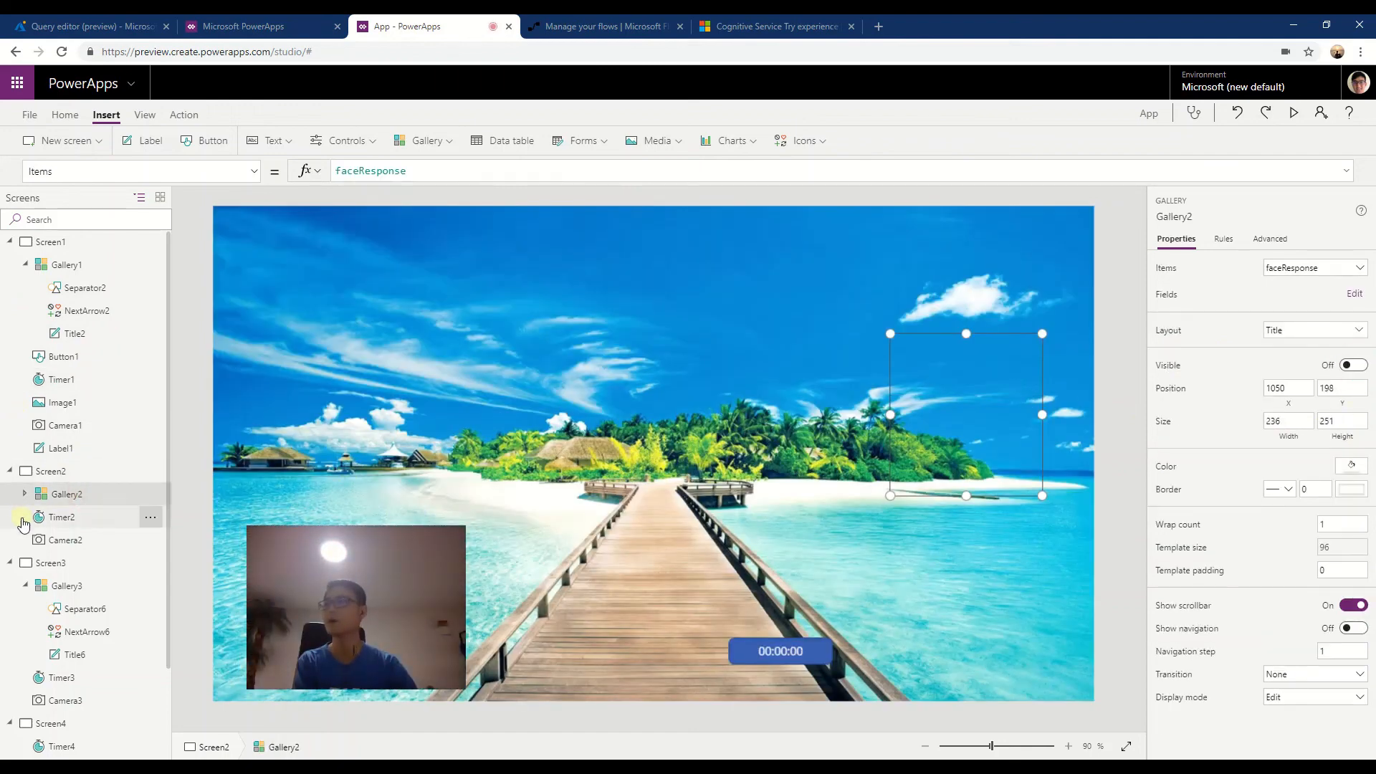
scroll(71, 530, "down", 3)
left_click(100, 483)
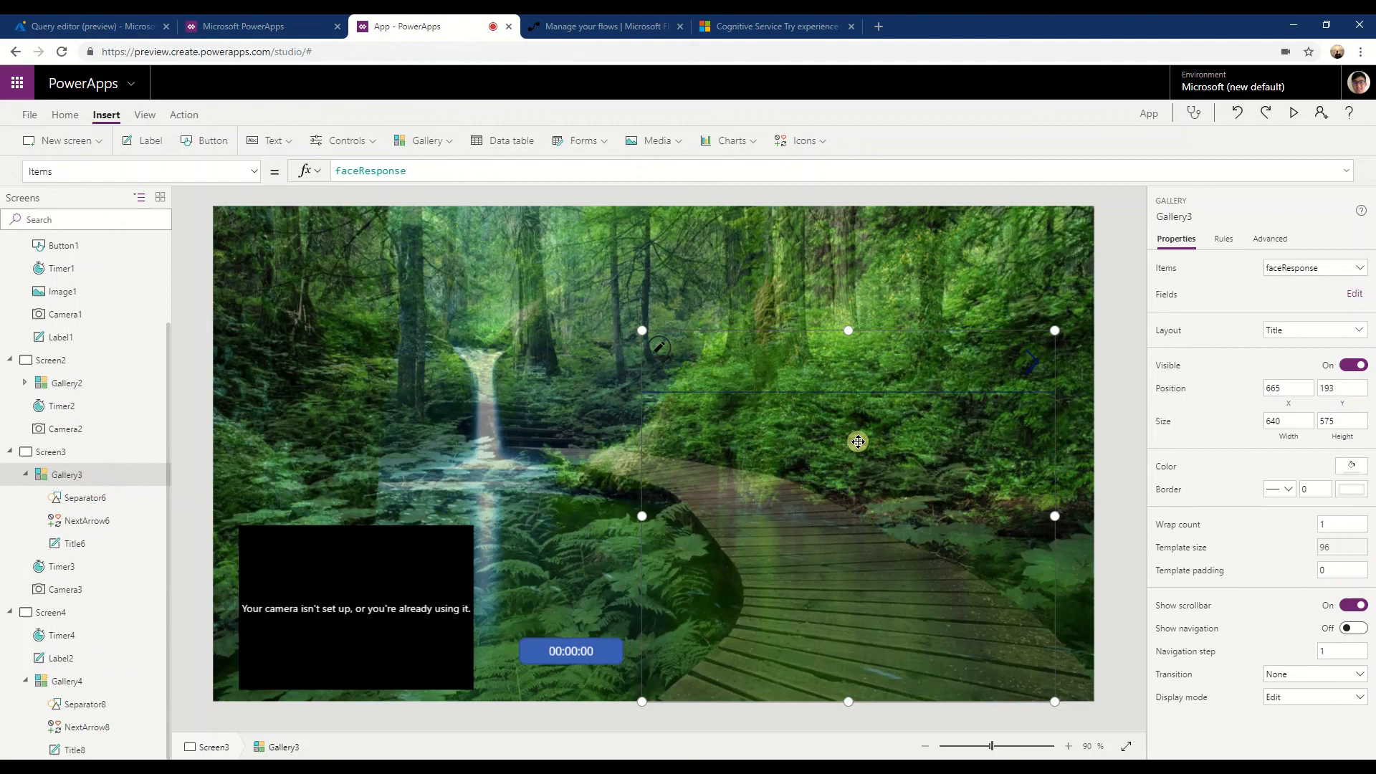
left_click(1357, 365)
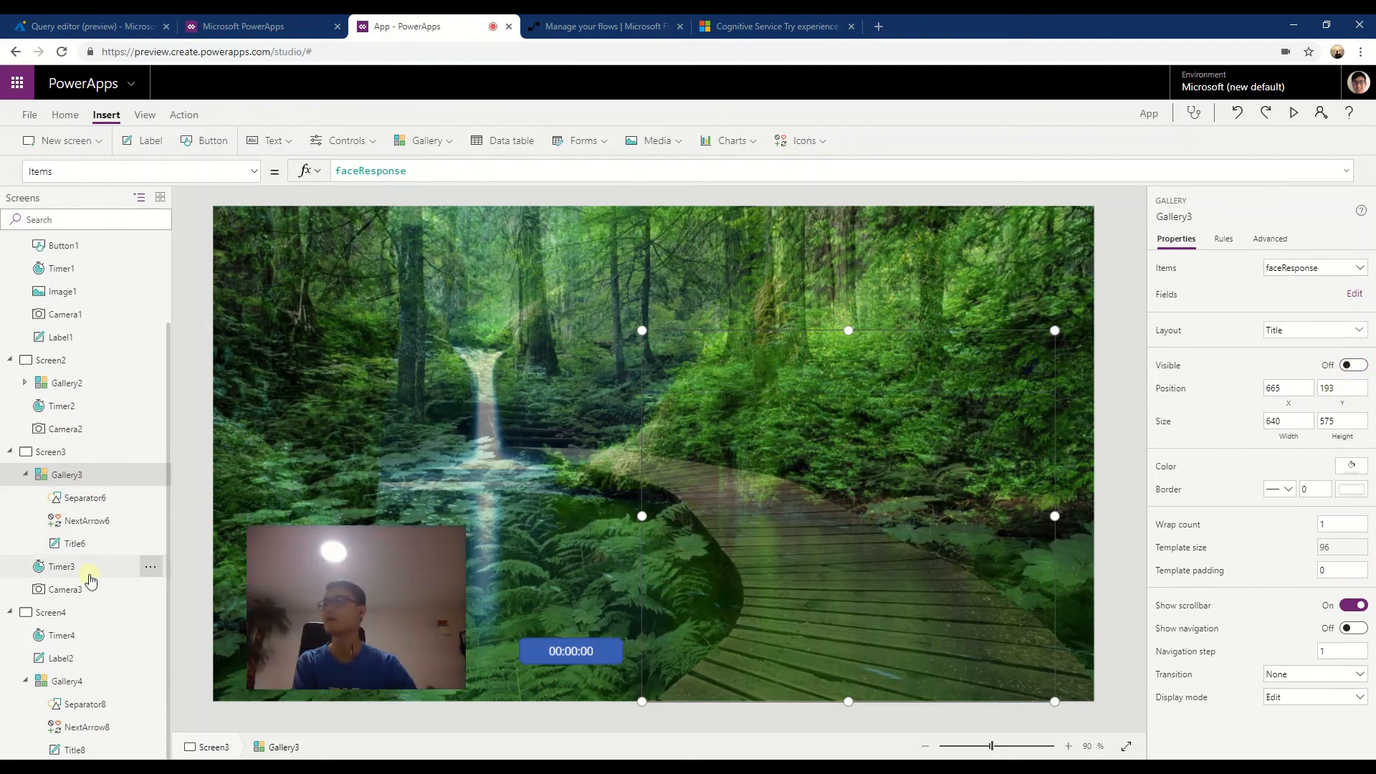
left_click(62, 566)
left_click(1360, 420)
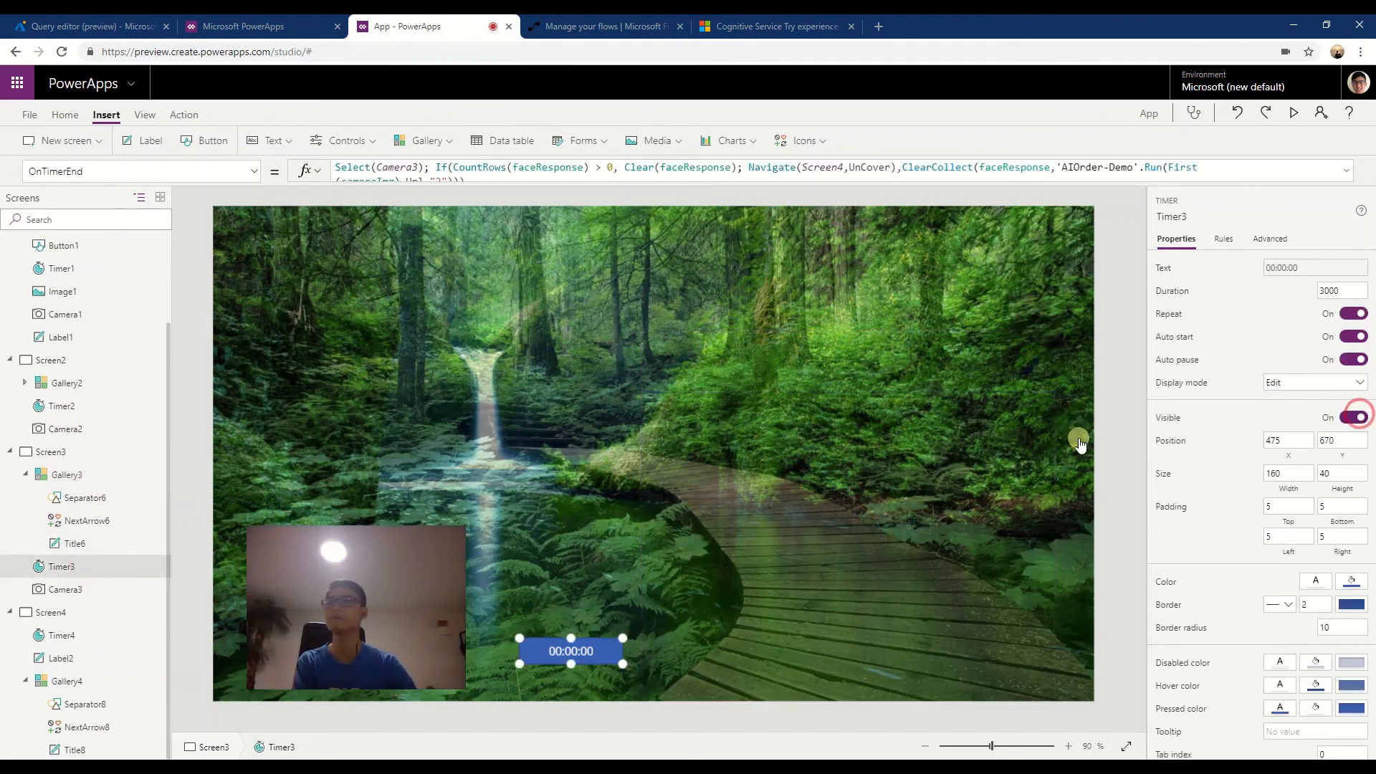
Hide Screen2's timer and return to Screen1, the order screen
scroll(92, 496, "up", 2)
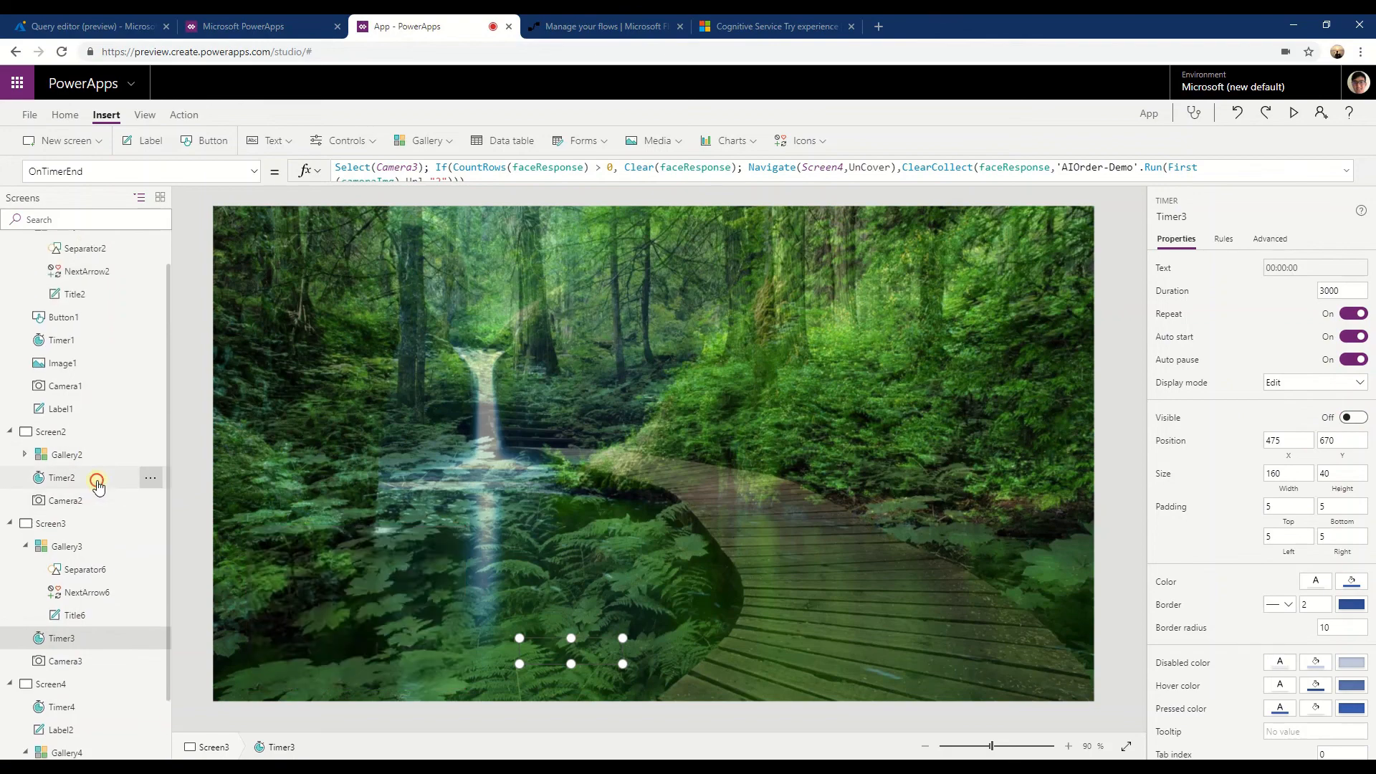
left_click(91, 479)
left_click(1361, 419)
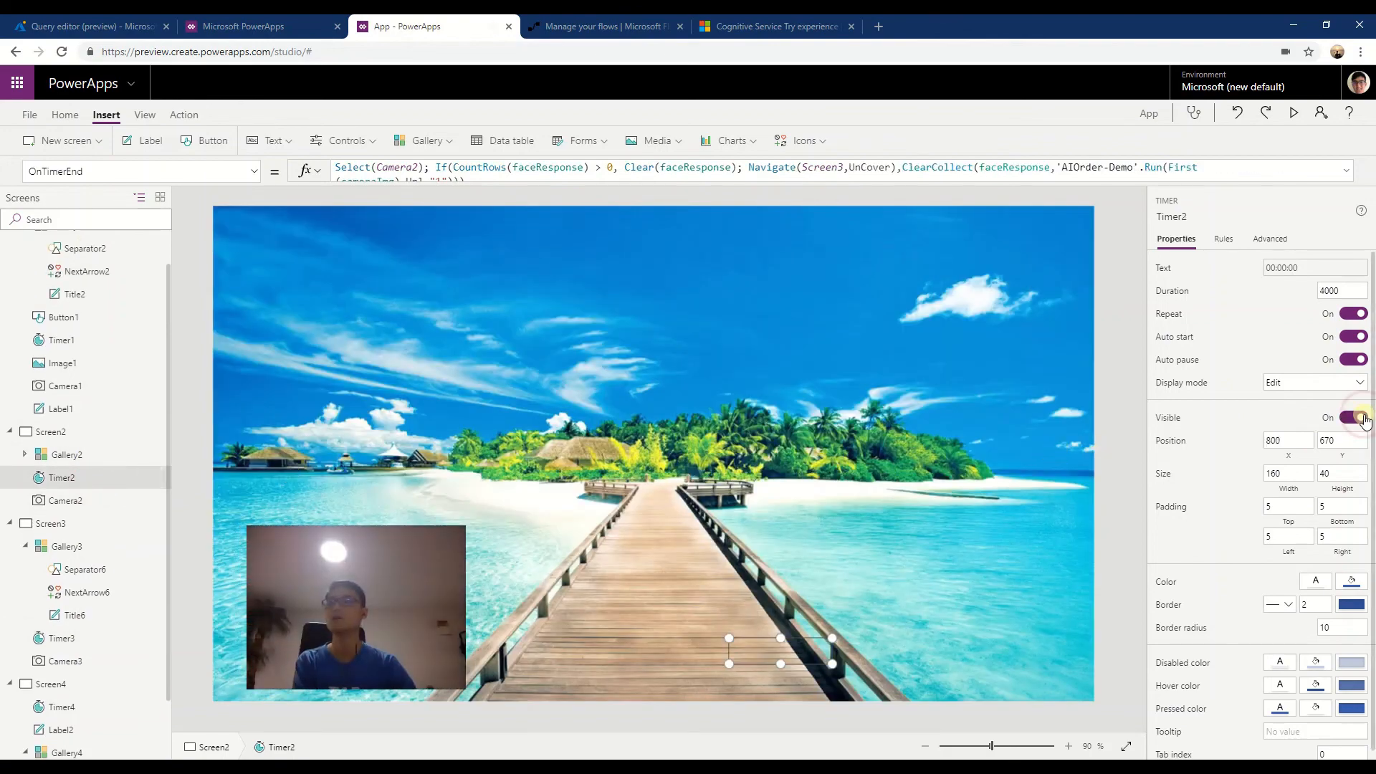
scroll(111, 391, "up", 2)
left_click(95, 245)
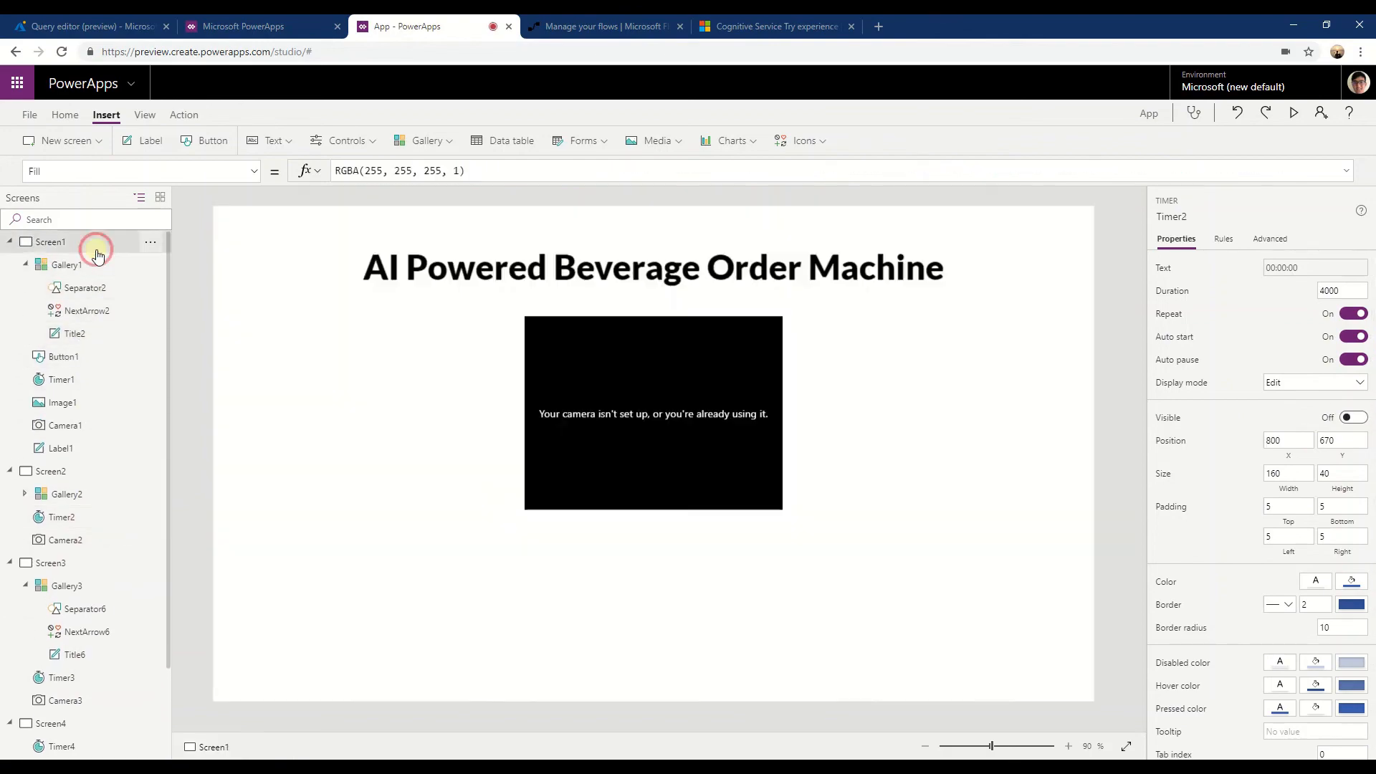